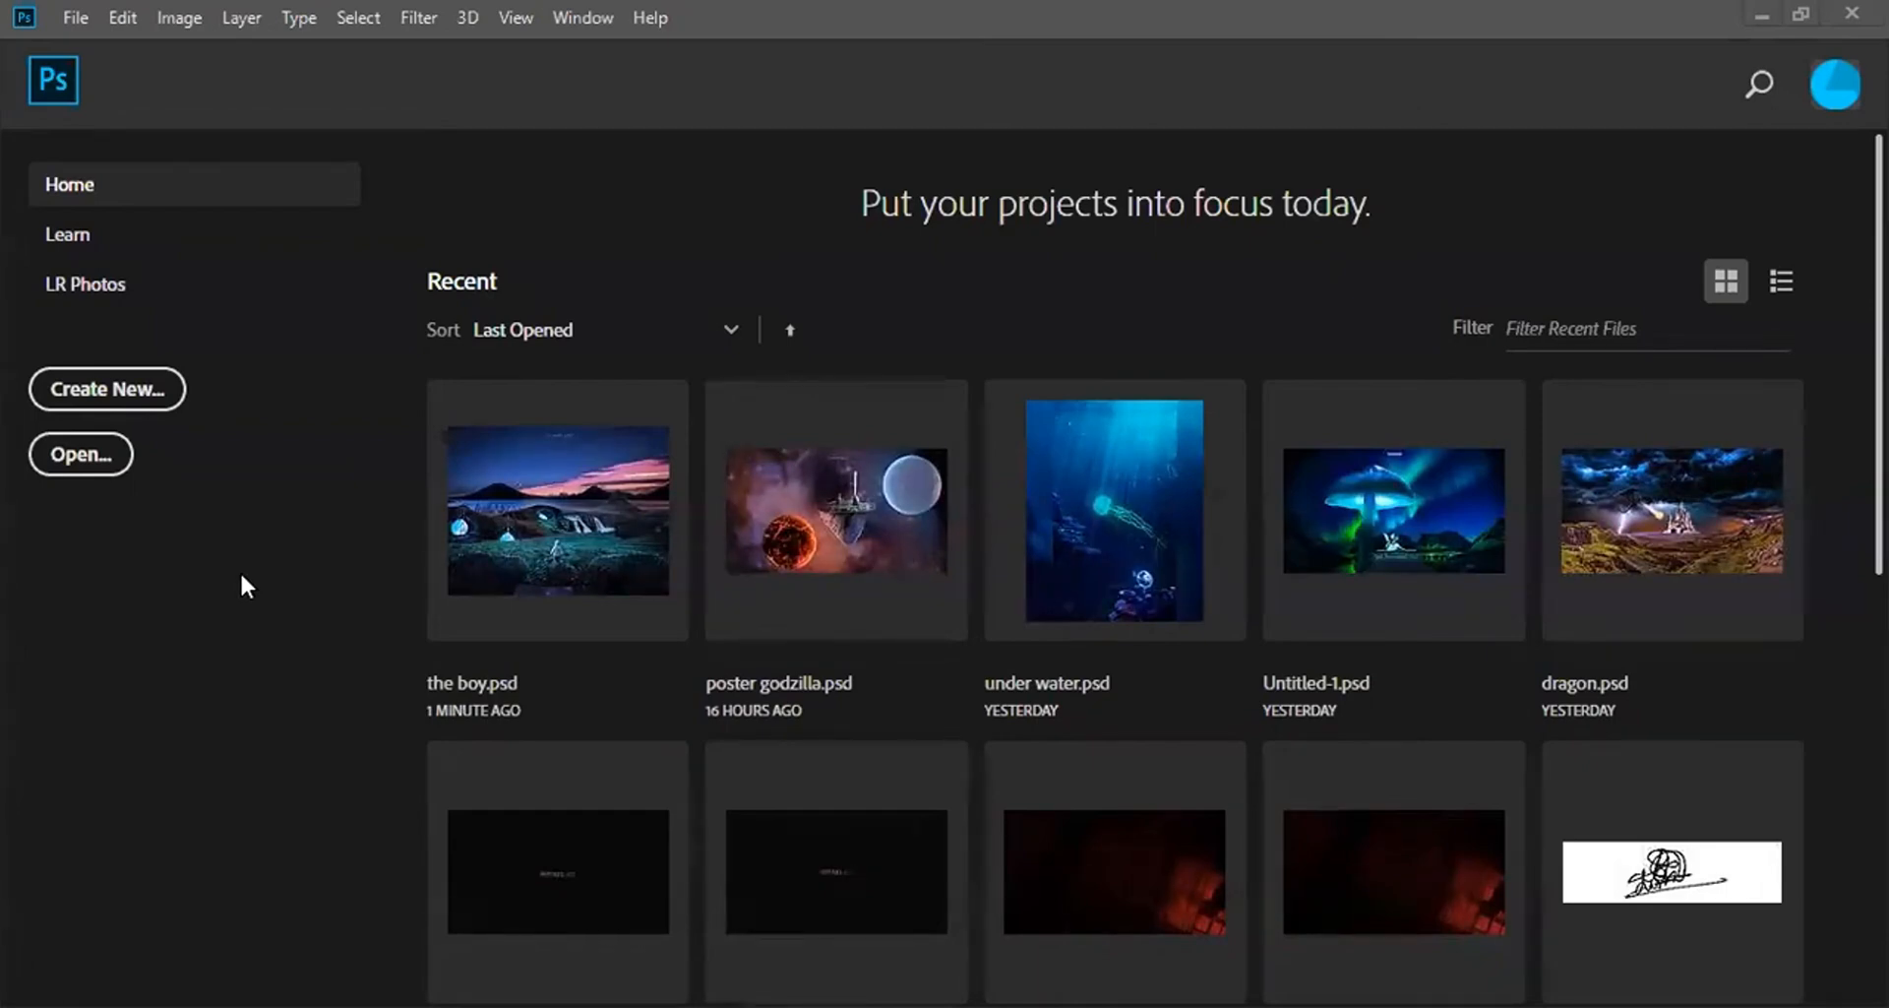
Create a new document 4500 pixels wide and 5400 pixels high at 300 pixels/inch with a white background.
click(125, 399)
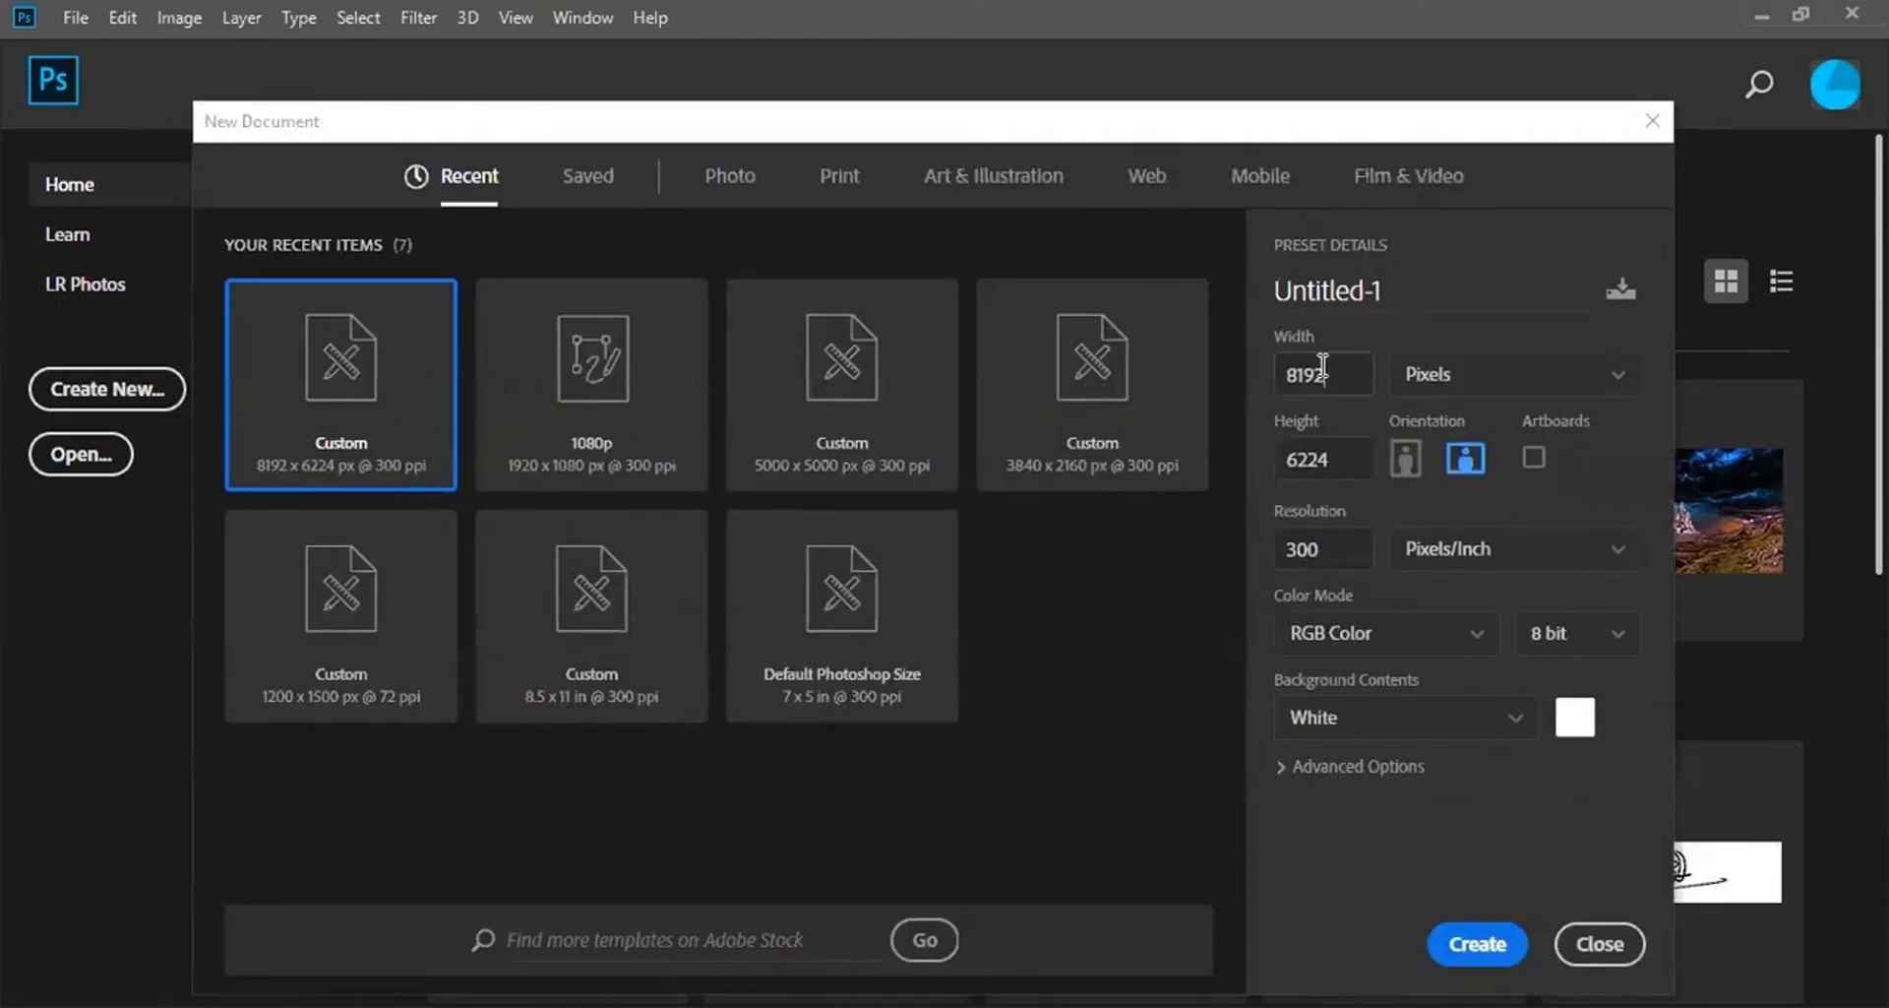
click(1322, 366)
text(4500)
key(Tab)
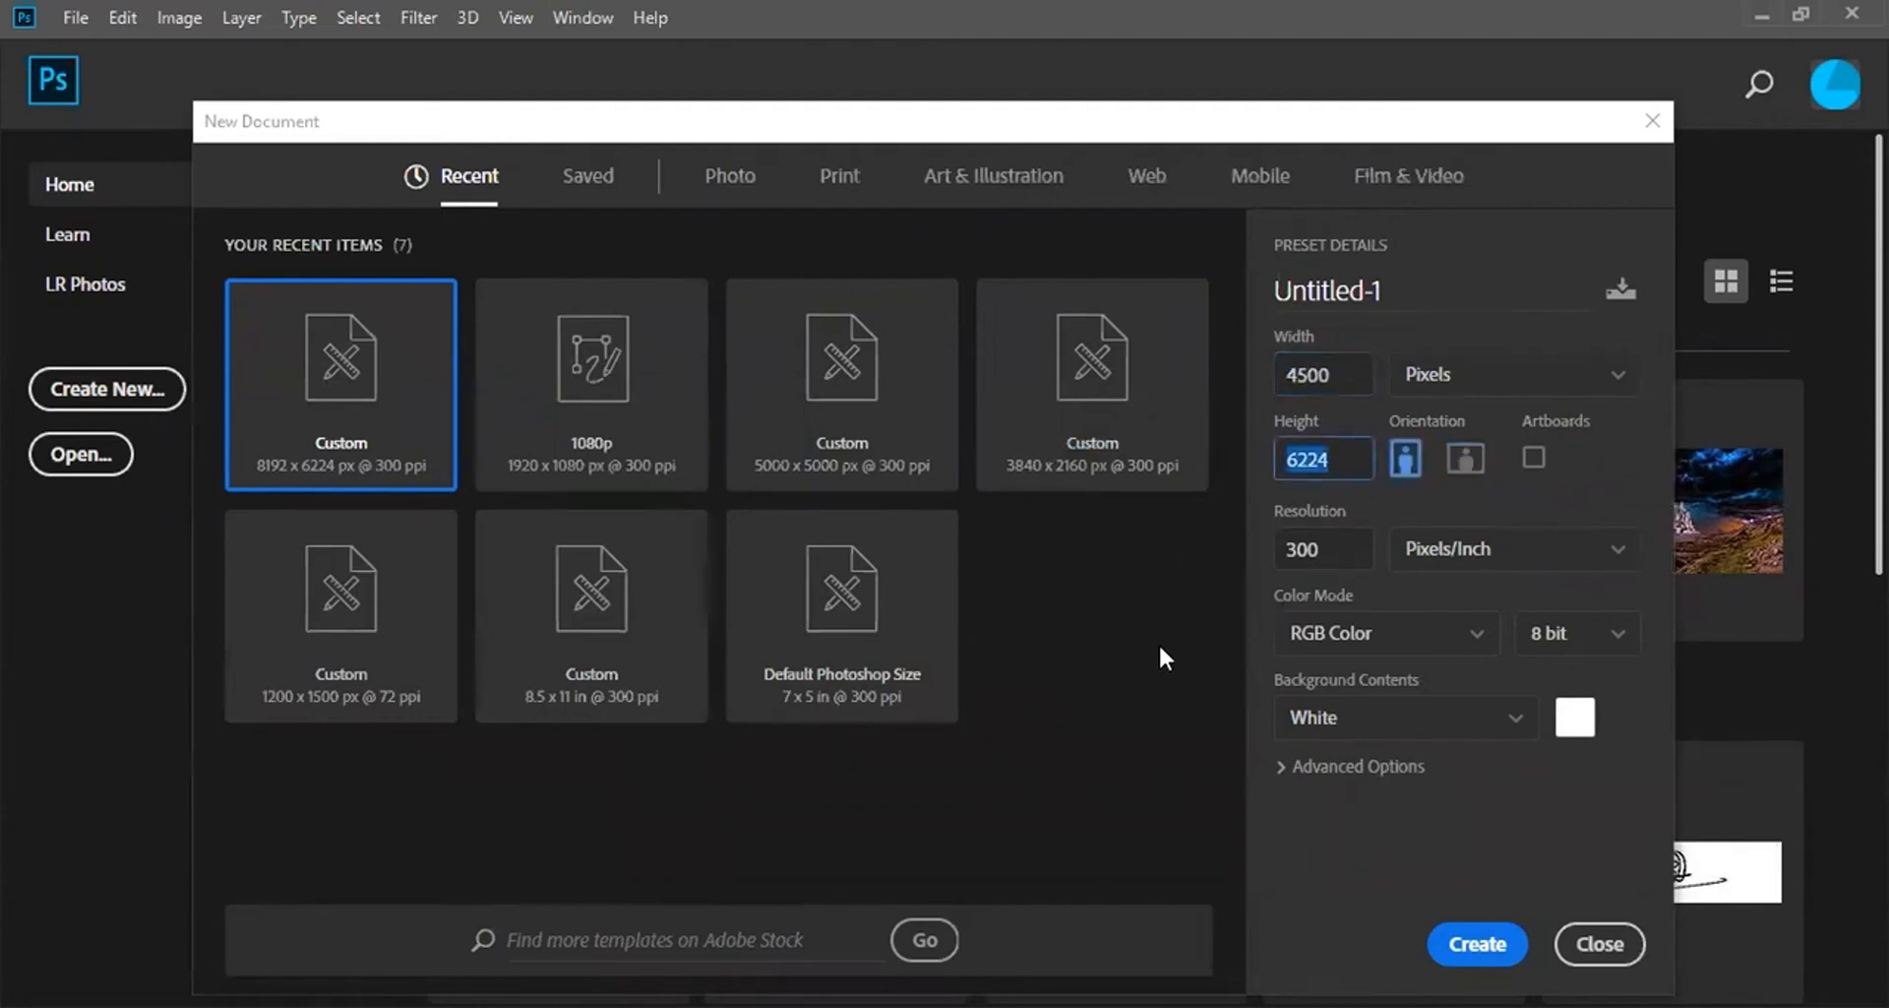
text(5400)
click(1494, 947)
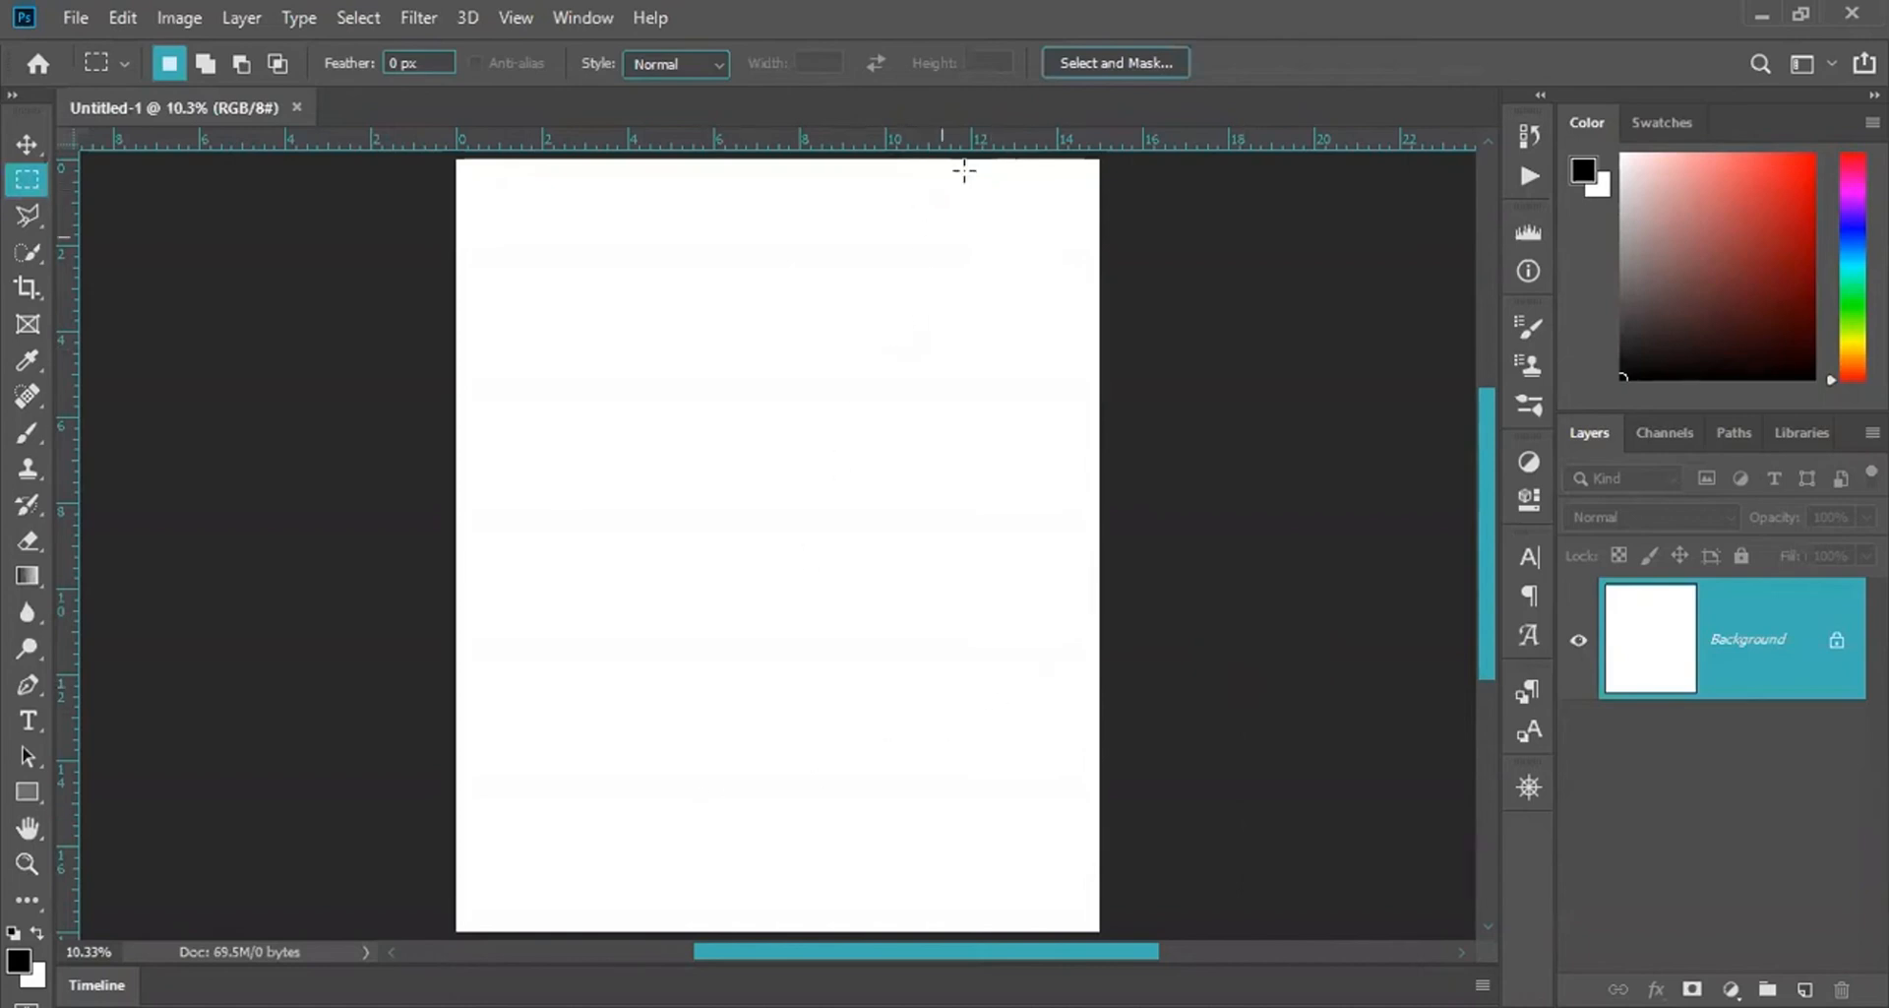
click(1768, 20)
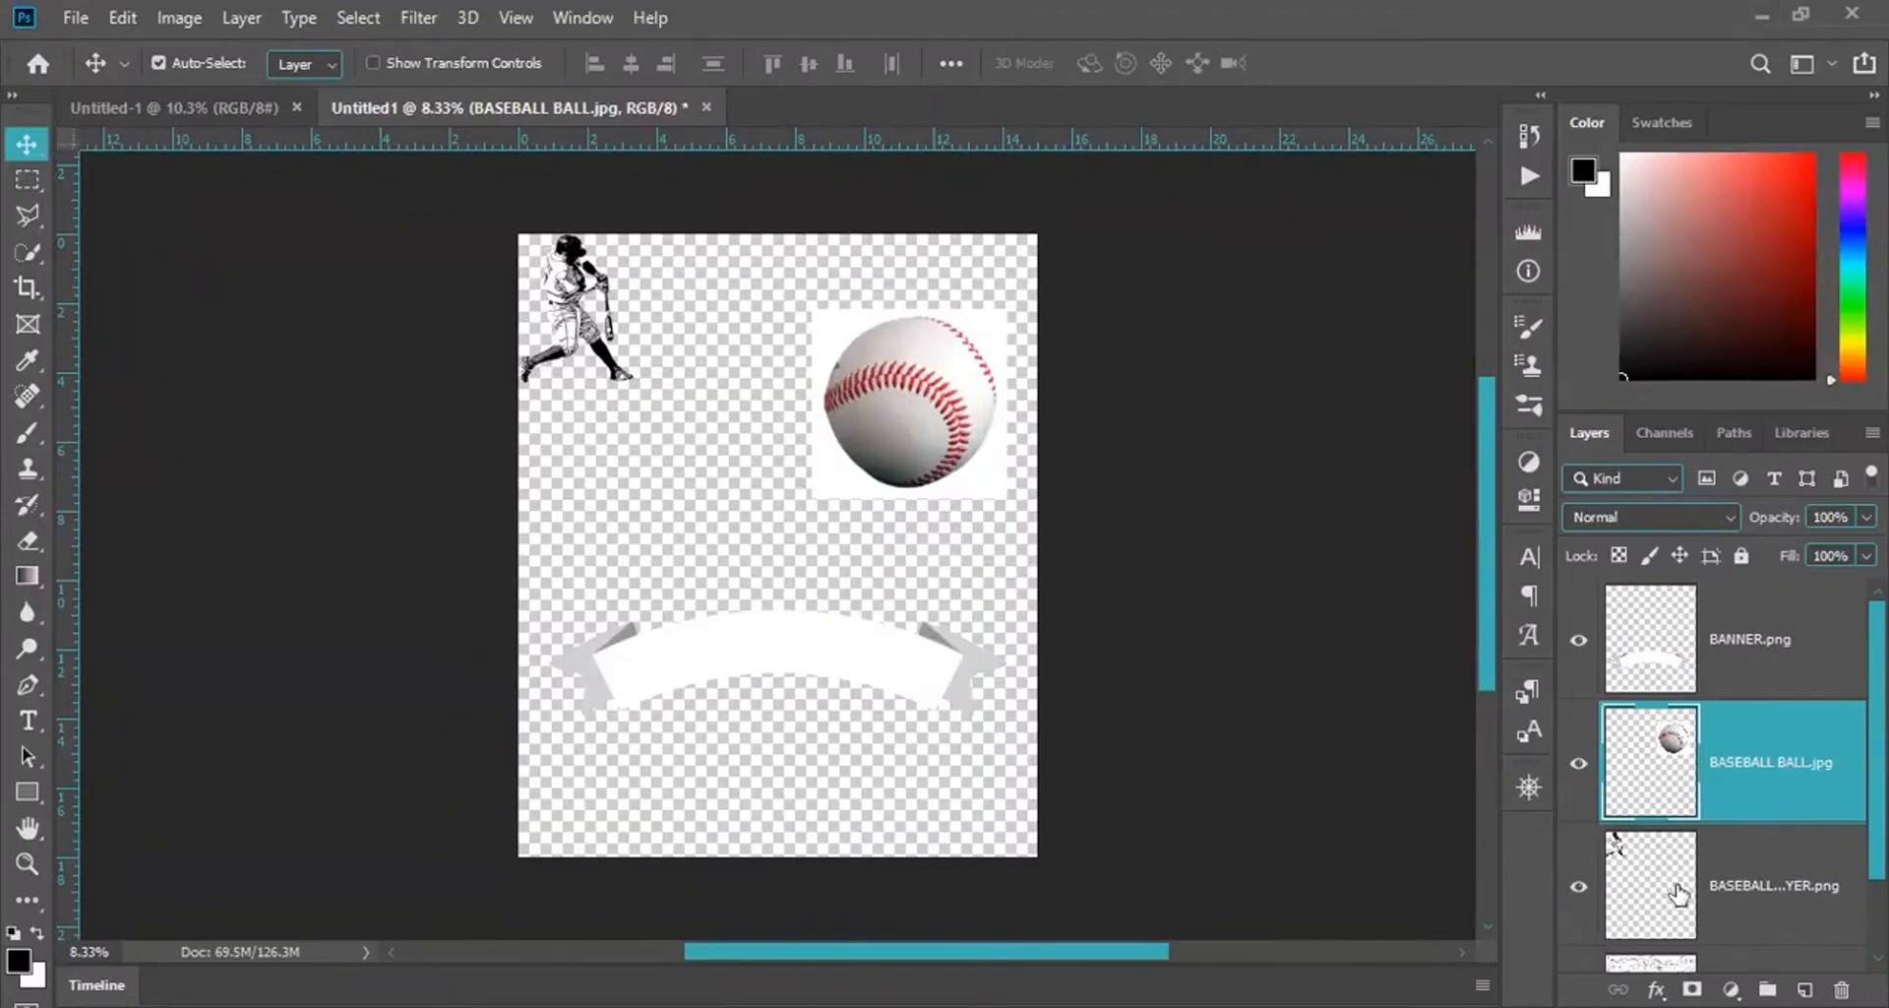
click(1722, 890)
key(m)
right_click(574, 349)
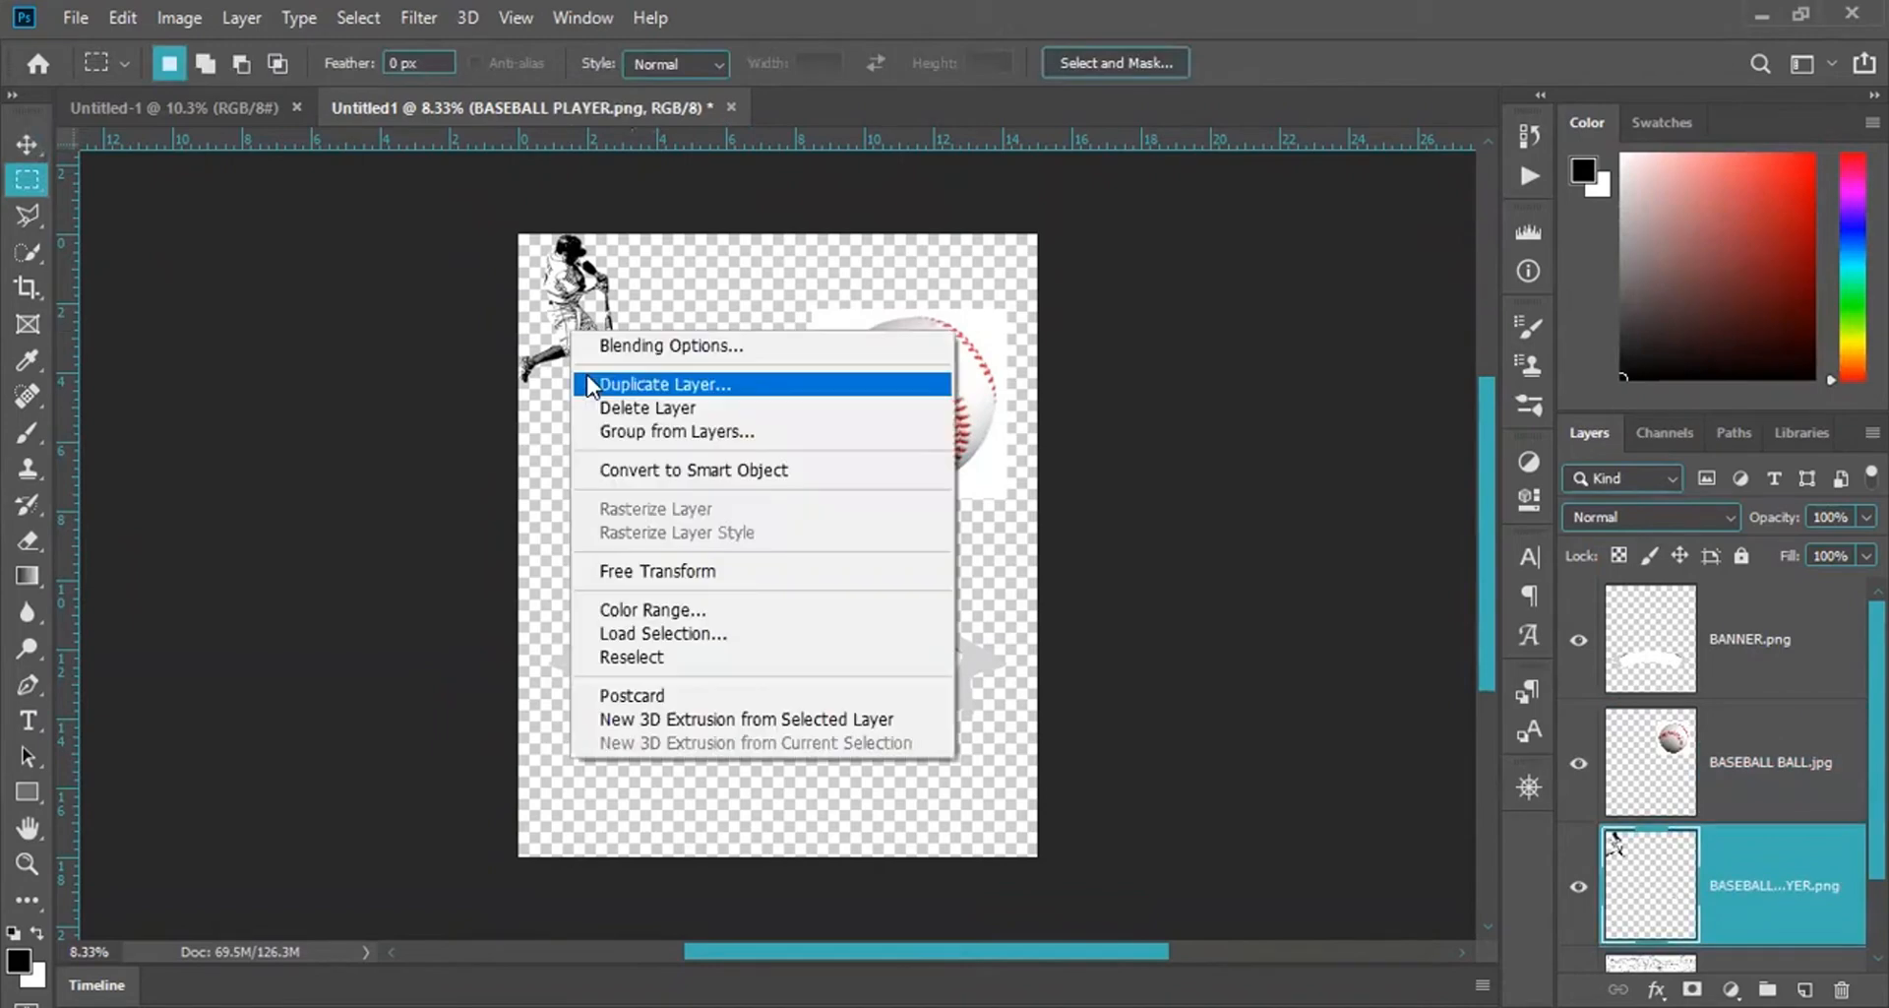
click(590, 384)
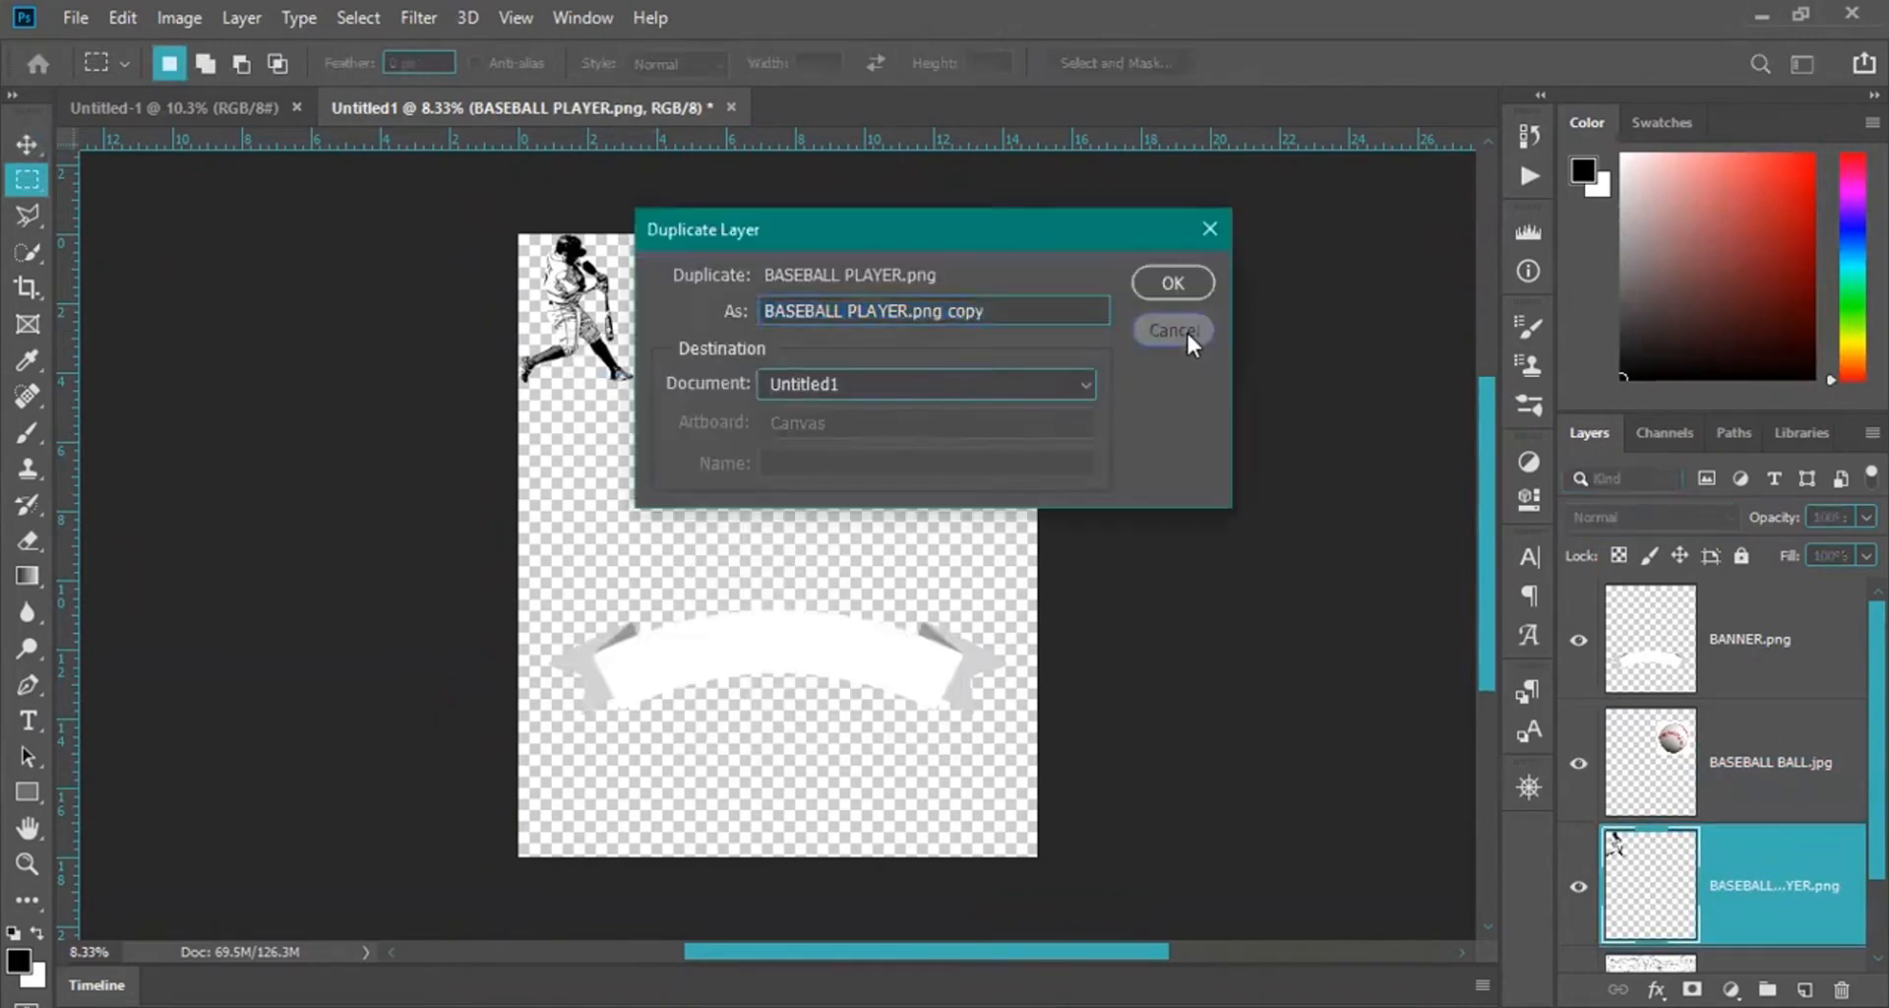
click(1186, 329)
Try to move the baseball player artwork from the source document straight into Untitled-1.
click(28, 144)
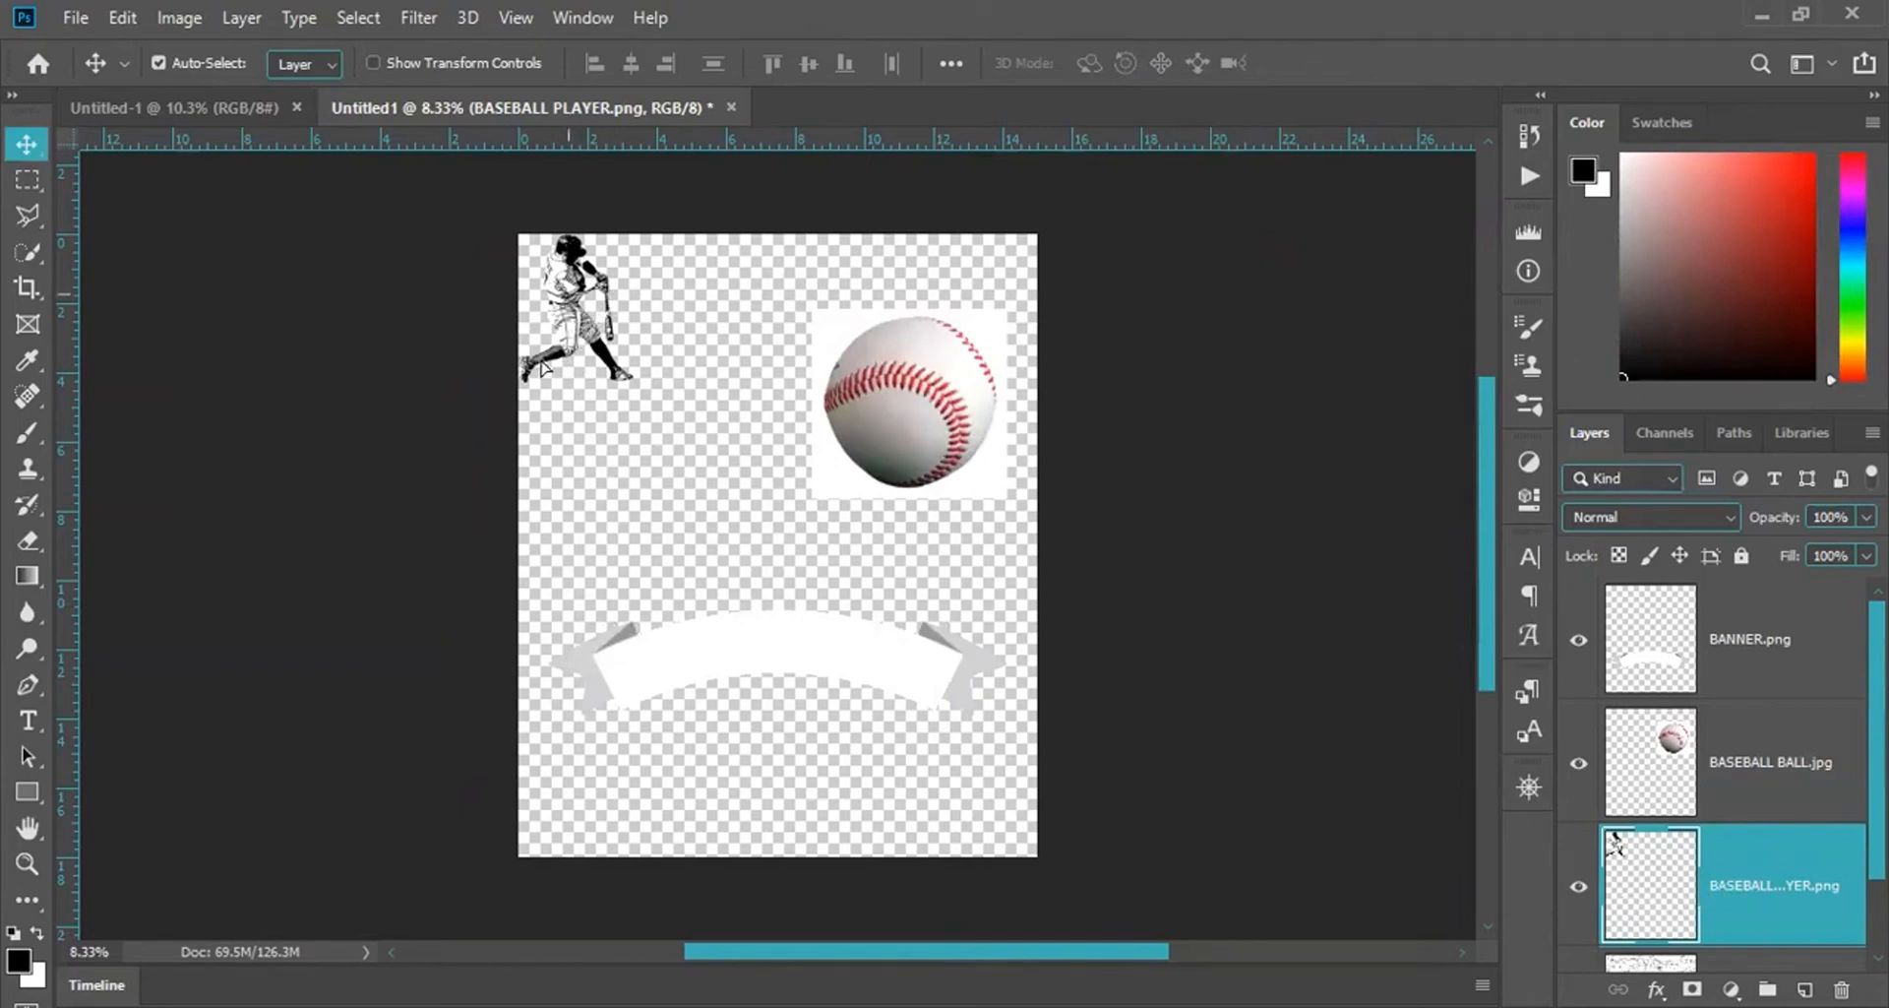
drag(544, 364, 858, 422)
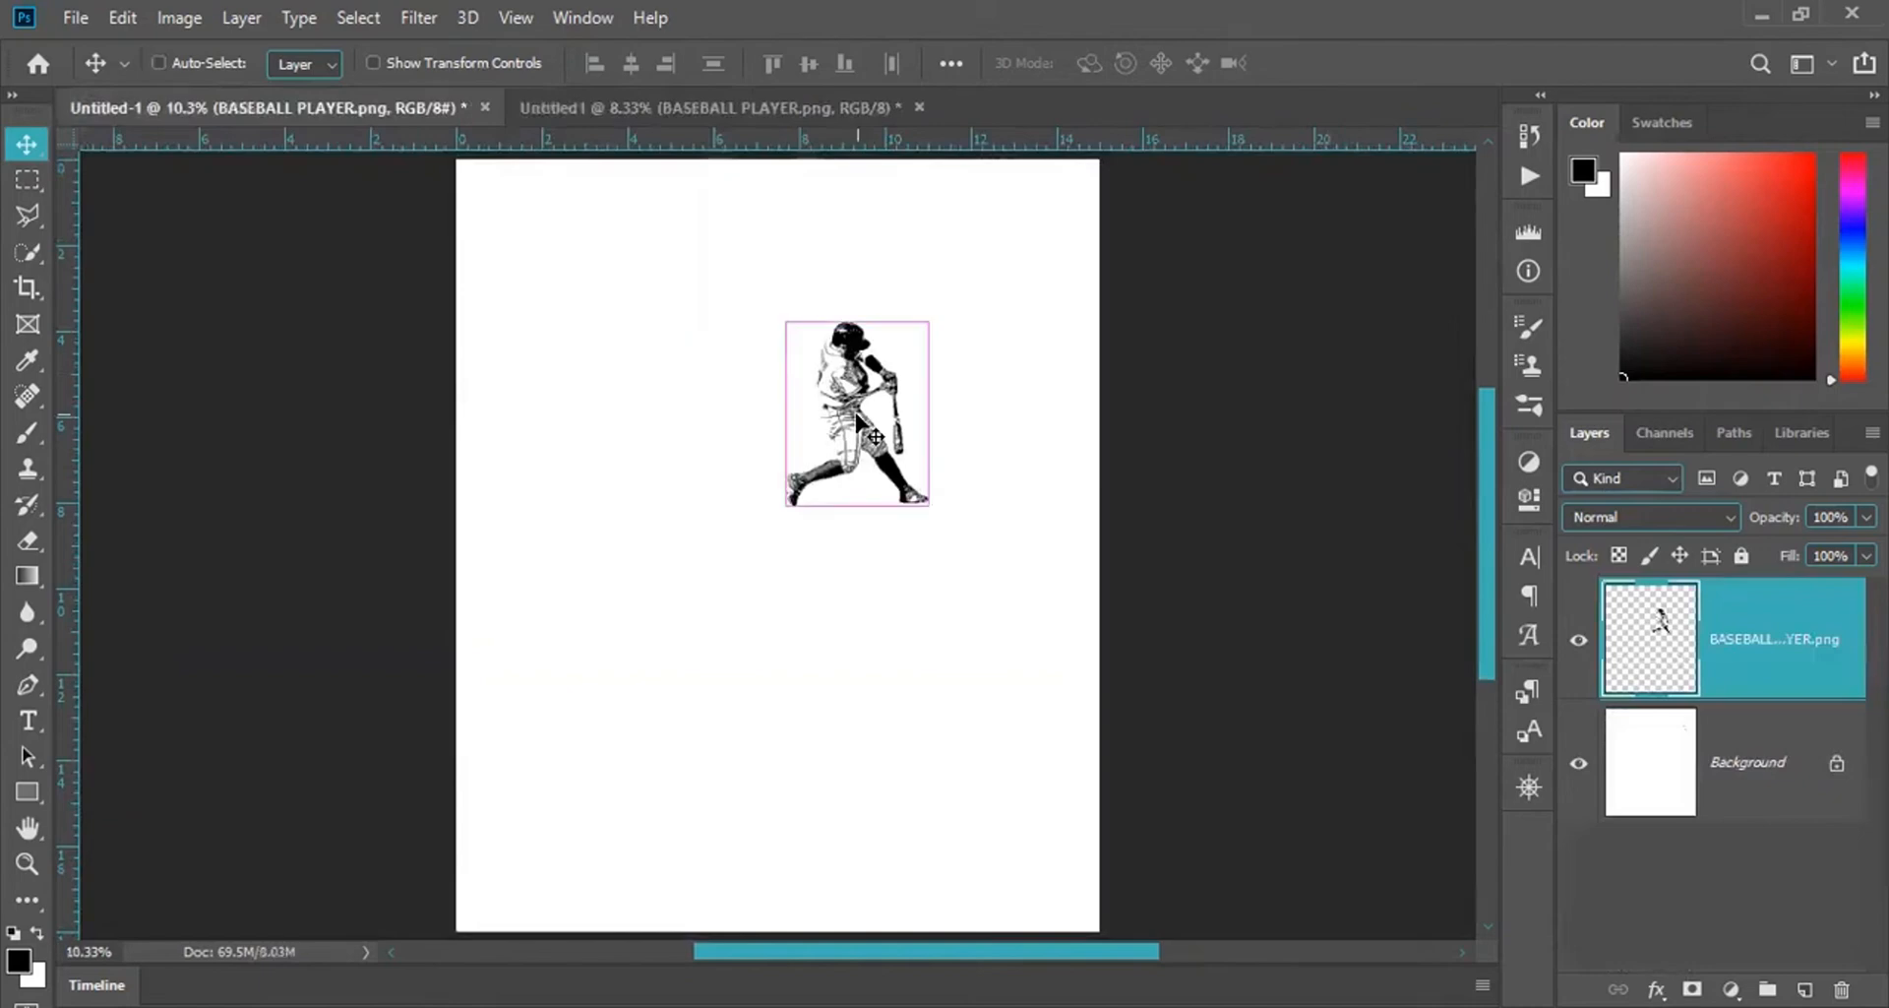
key(ctrl+z)
click(580, 106)
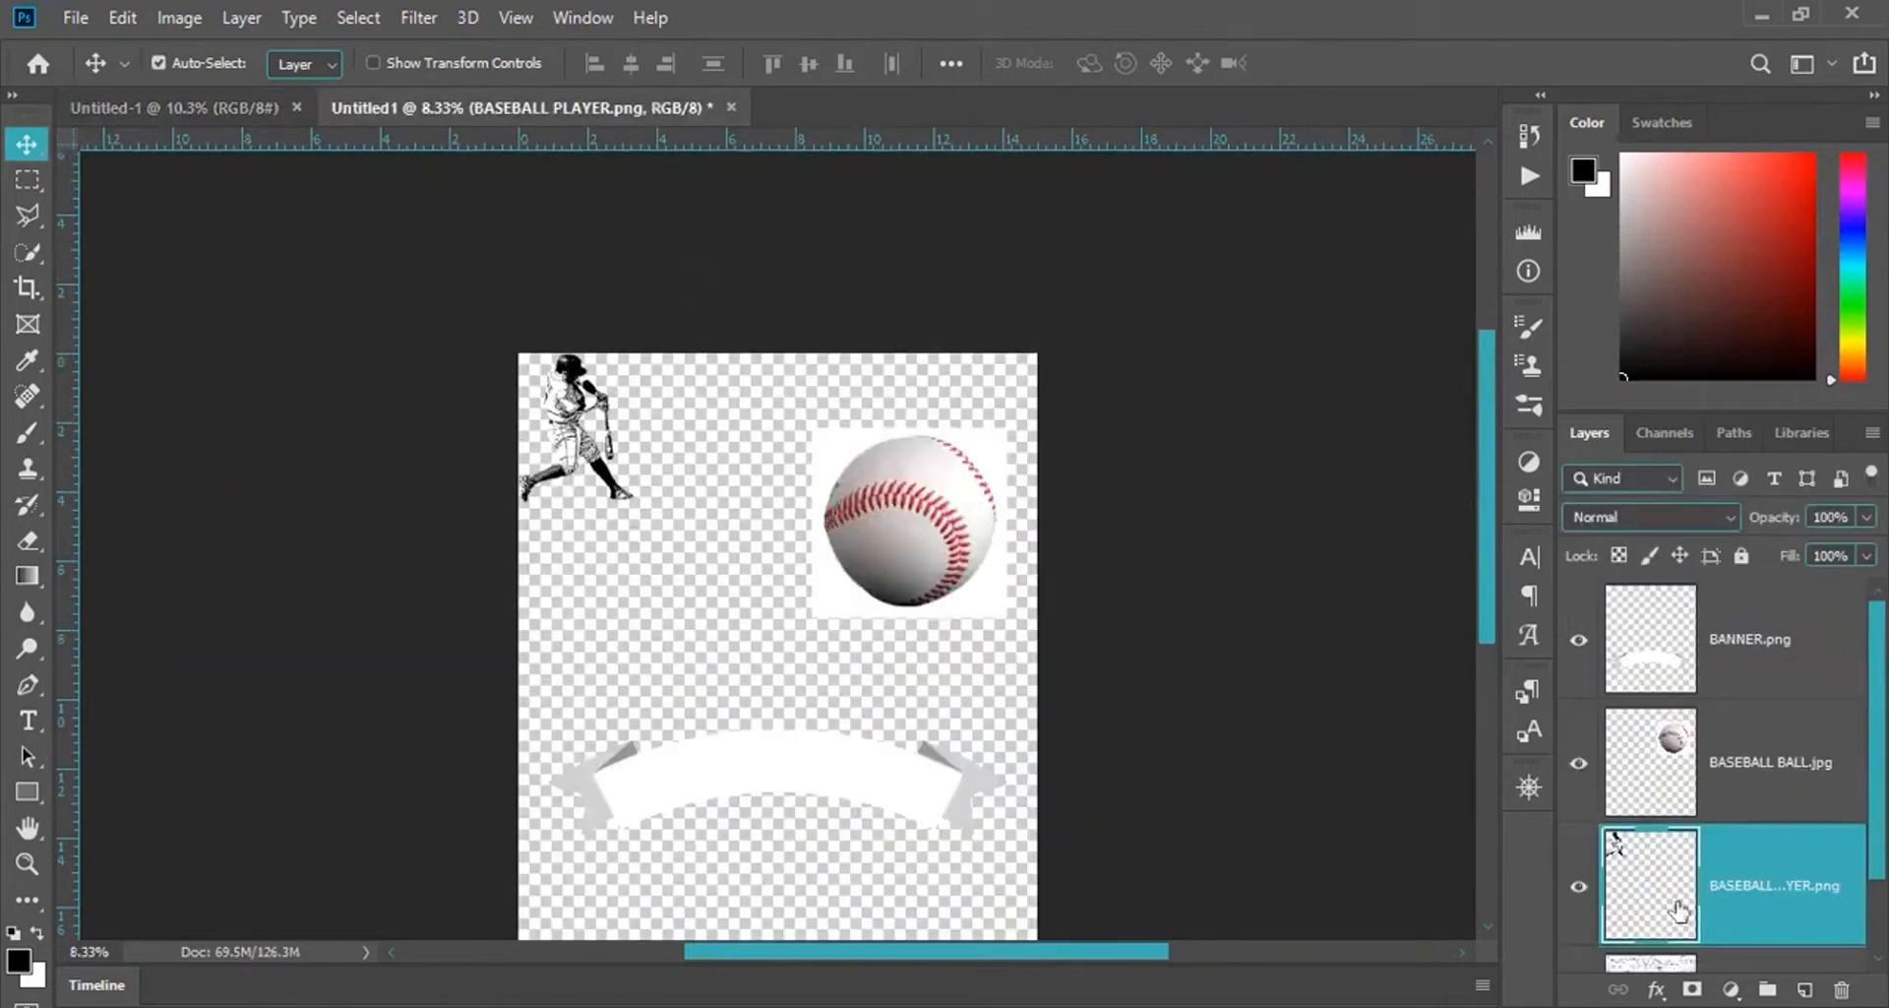
Try to select the baseball player layer's content and paste it into Untitled-1.
scroll(1659, 902, down, 1)
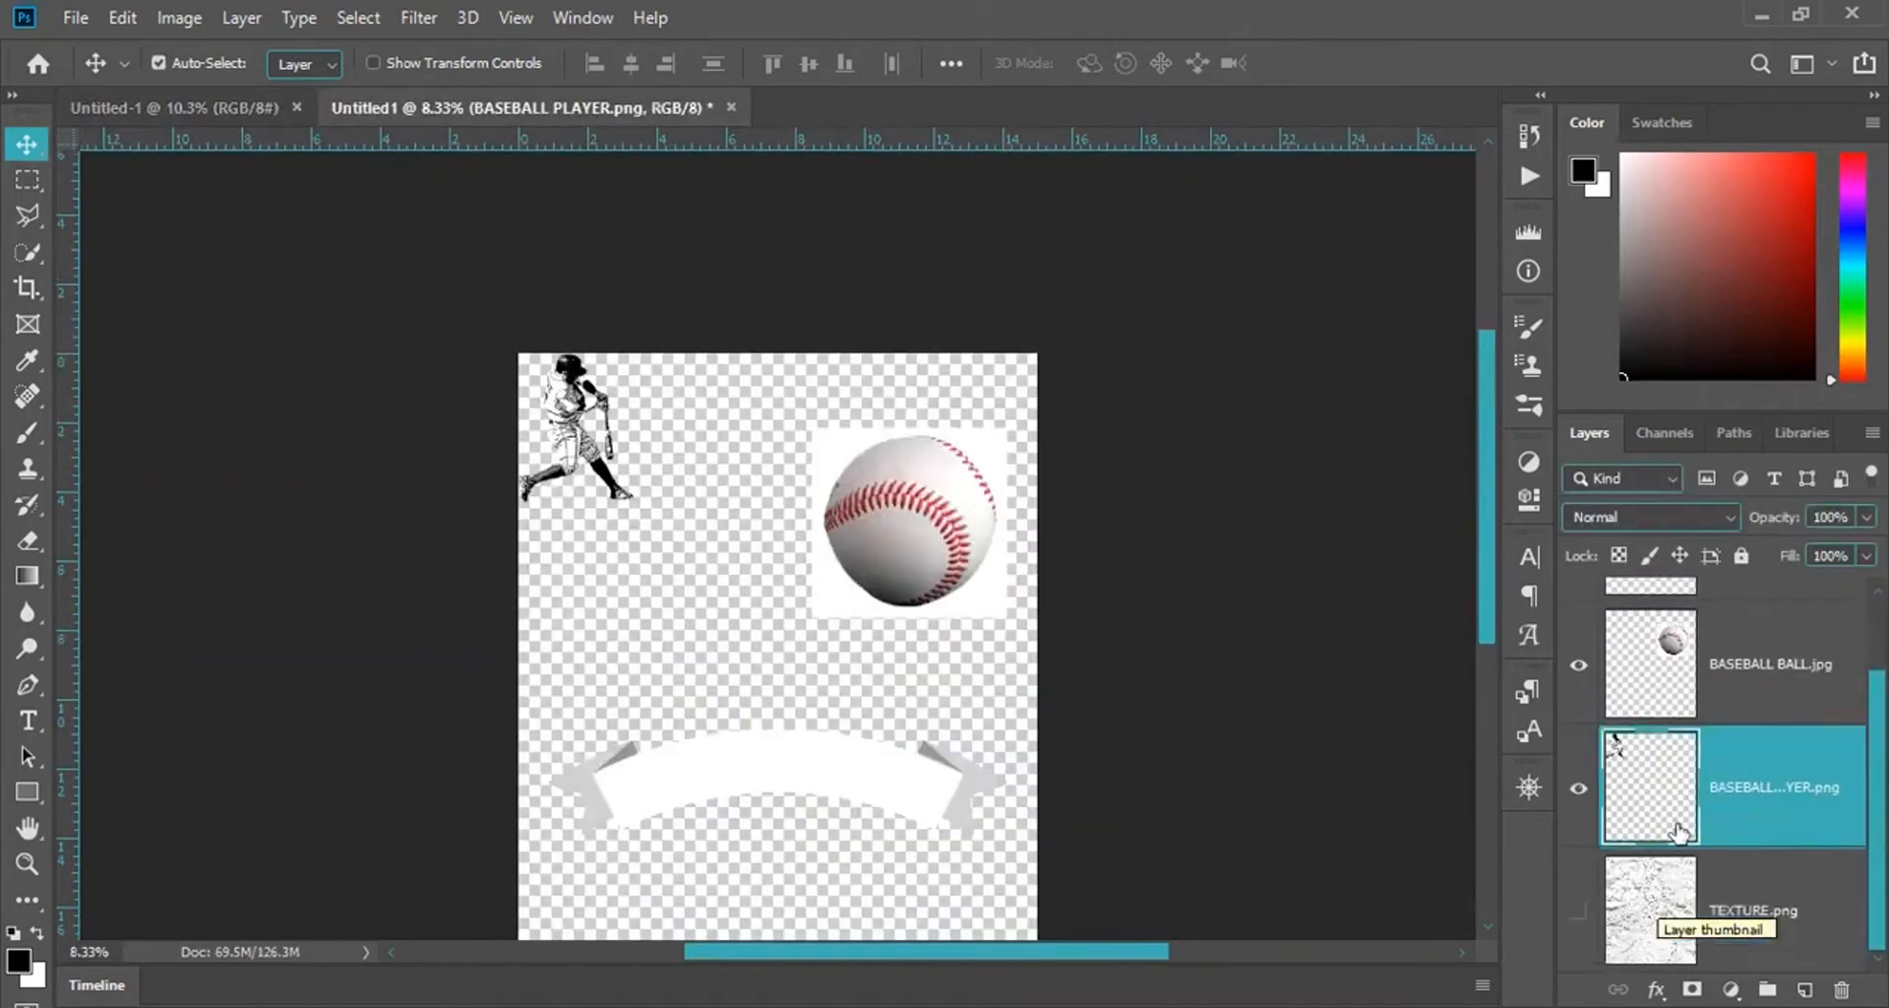
drag(1658, 795, 1660, 799)
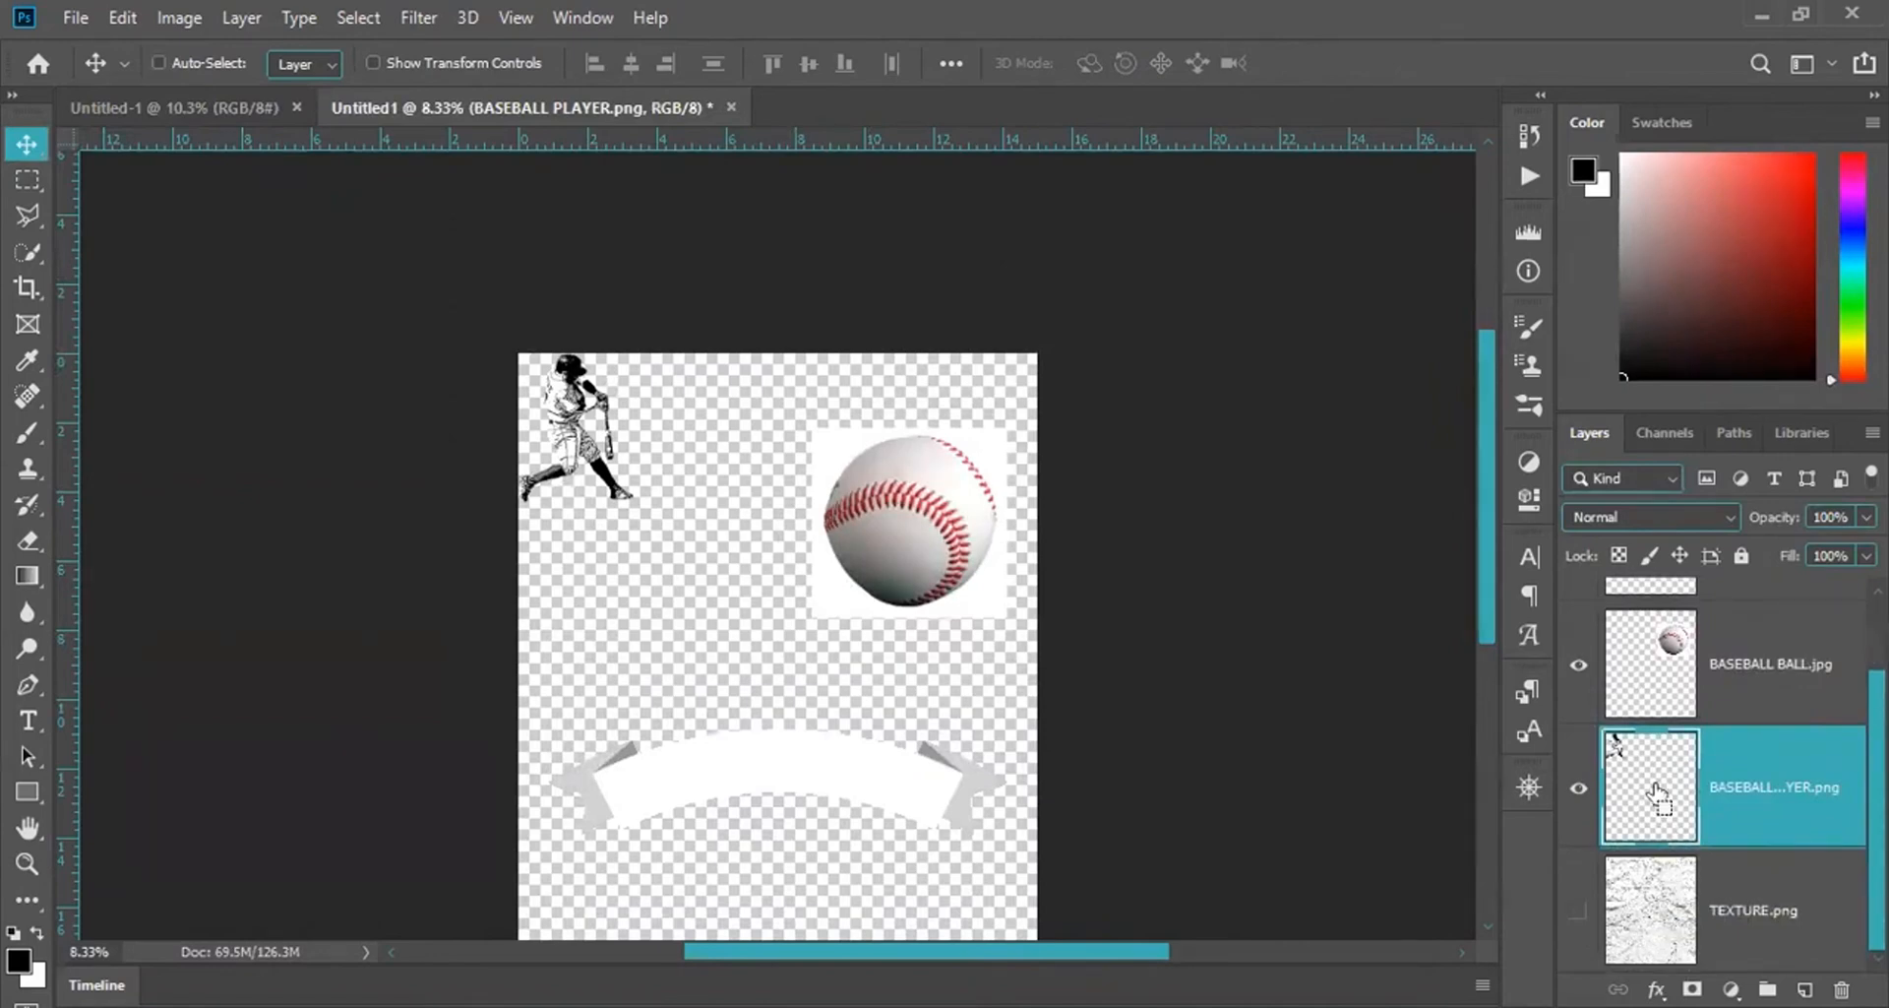
ctrl+click(1660, 799)
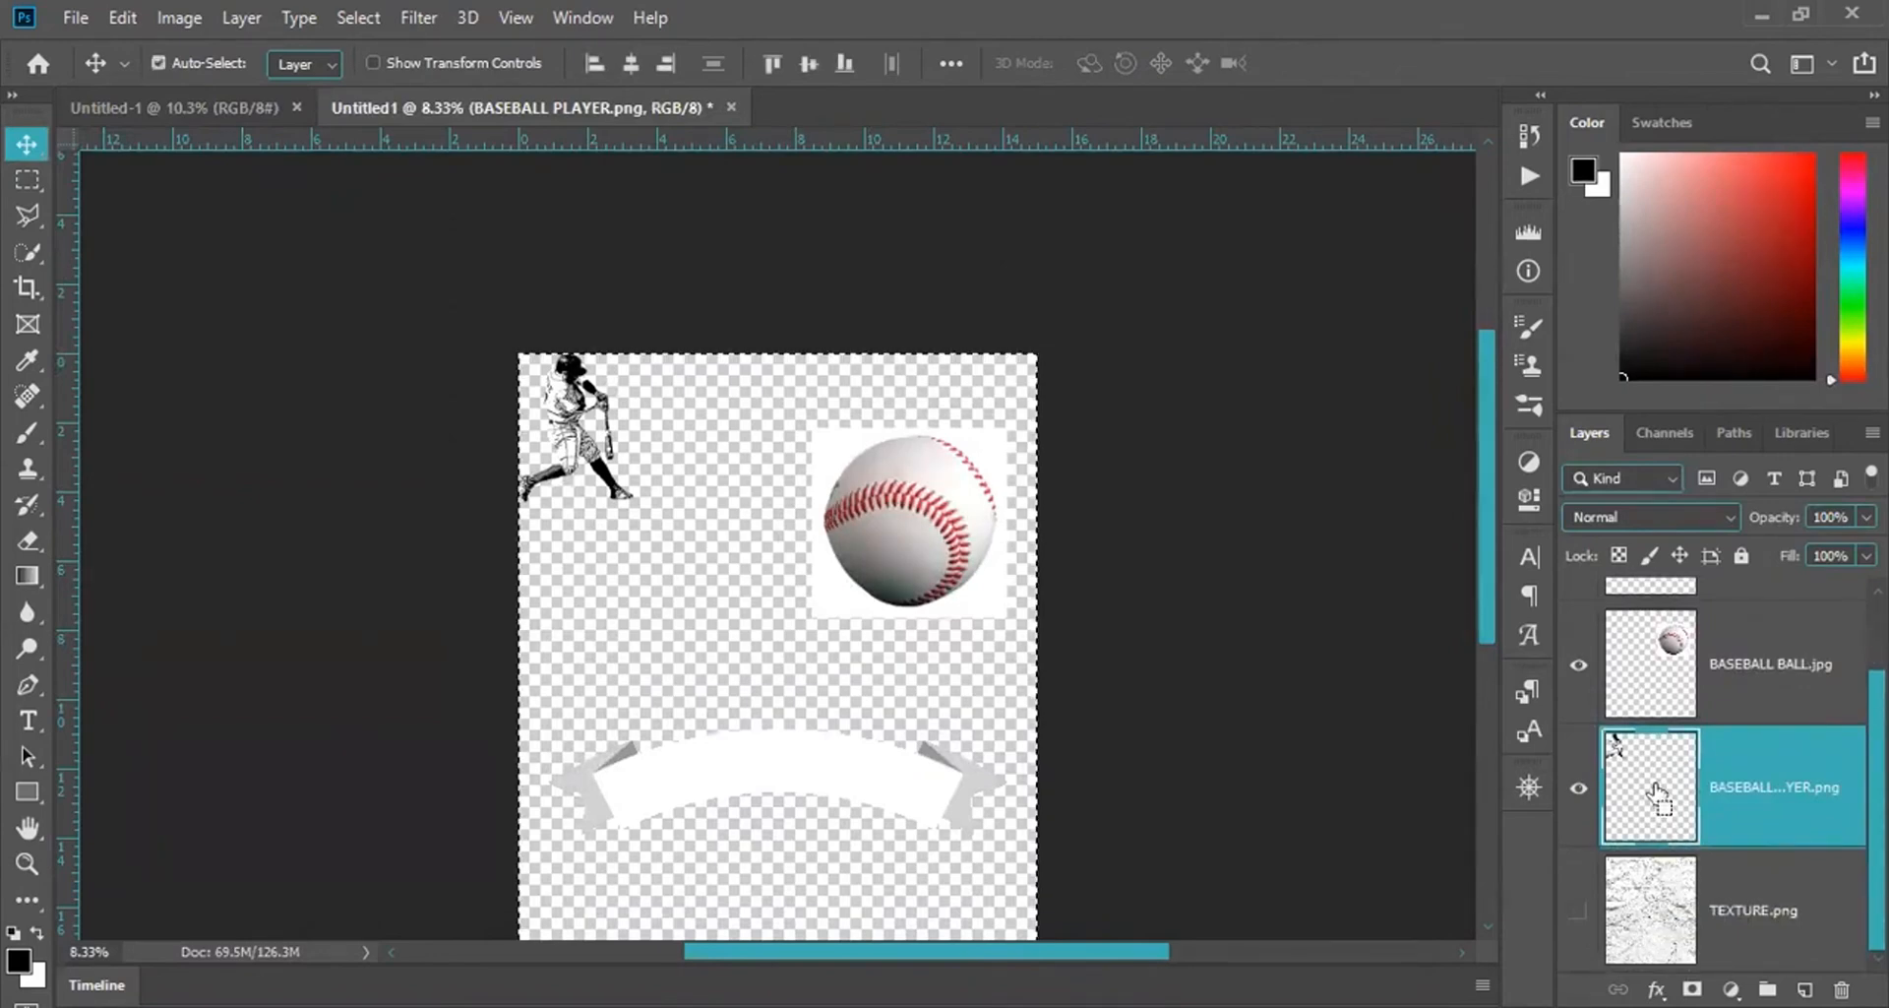
click(197, 102)
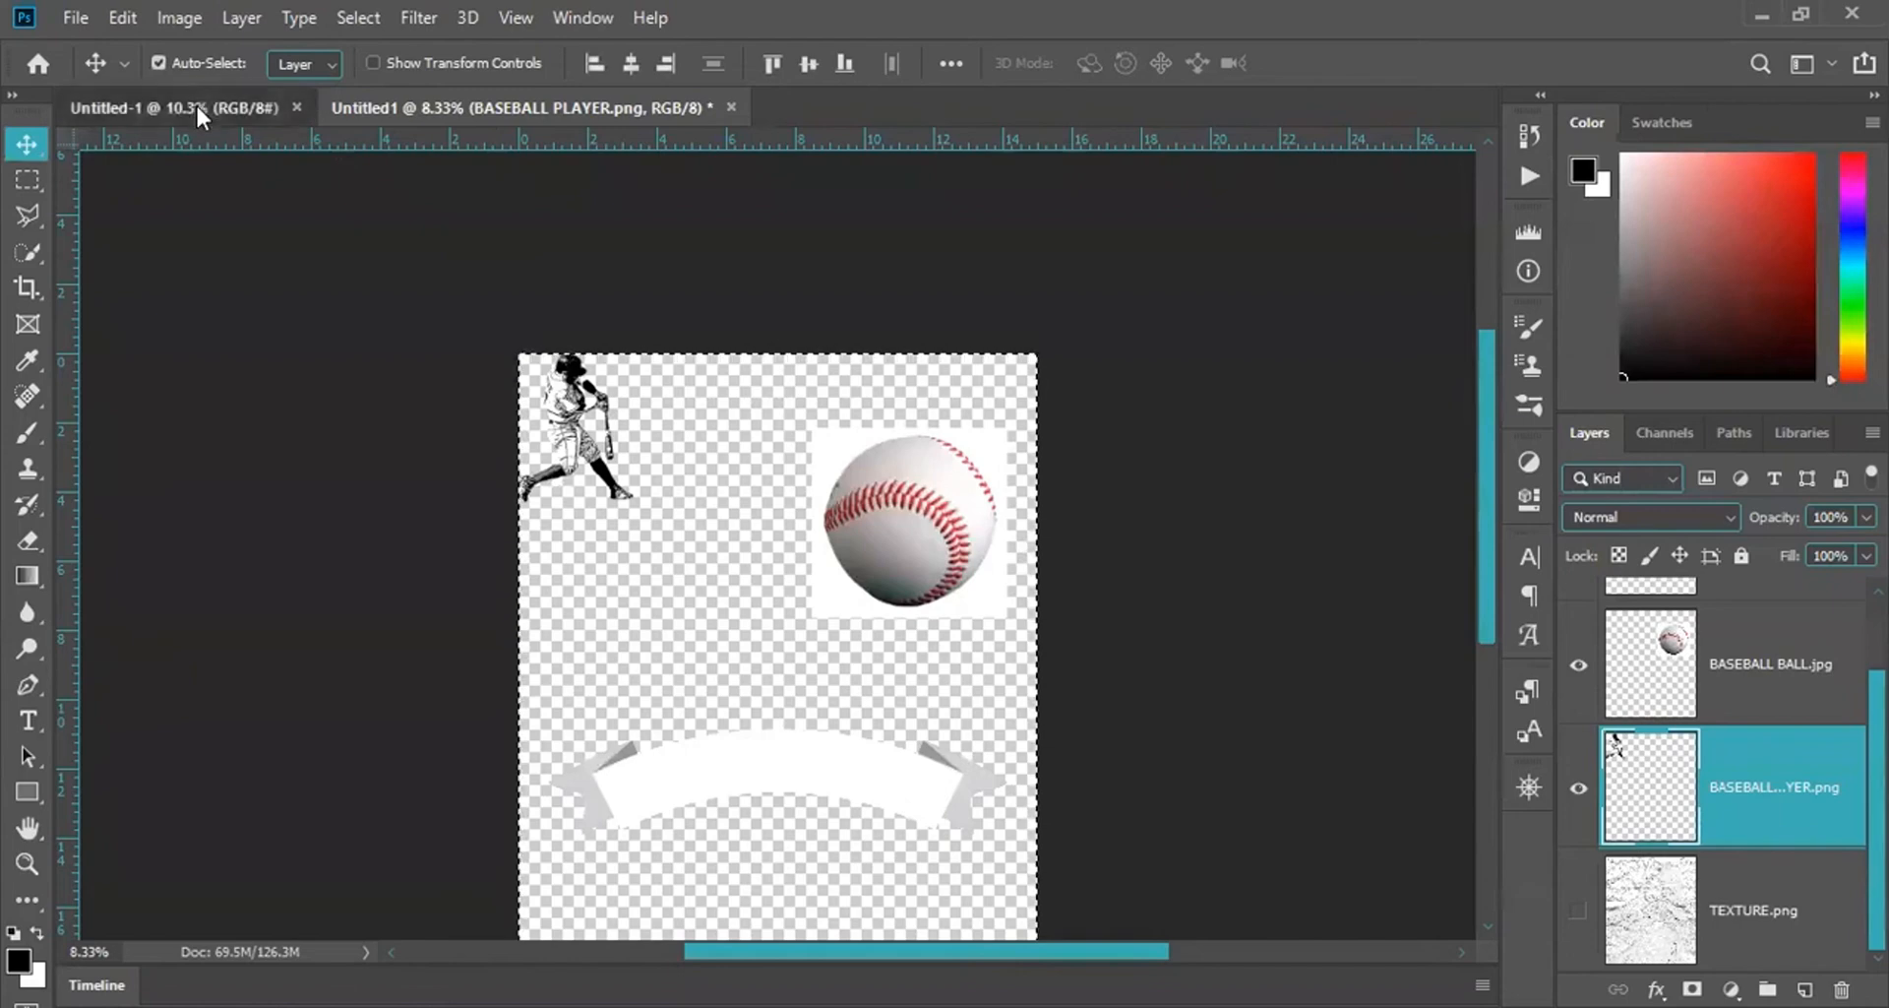
key(ctrl)
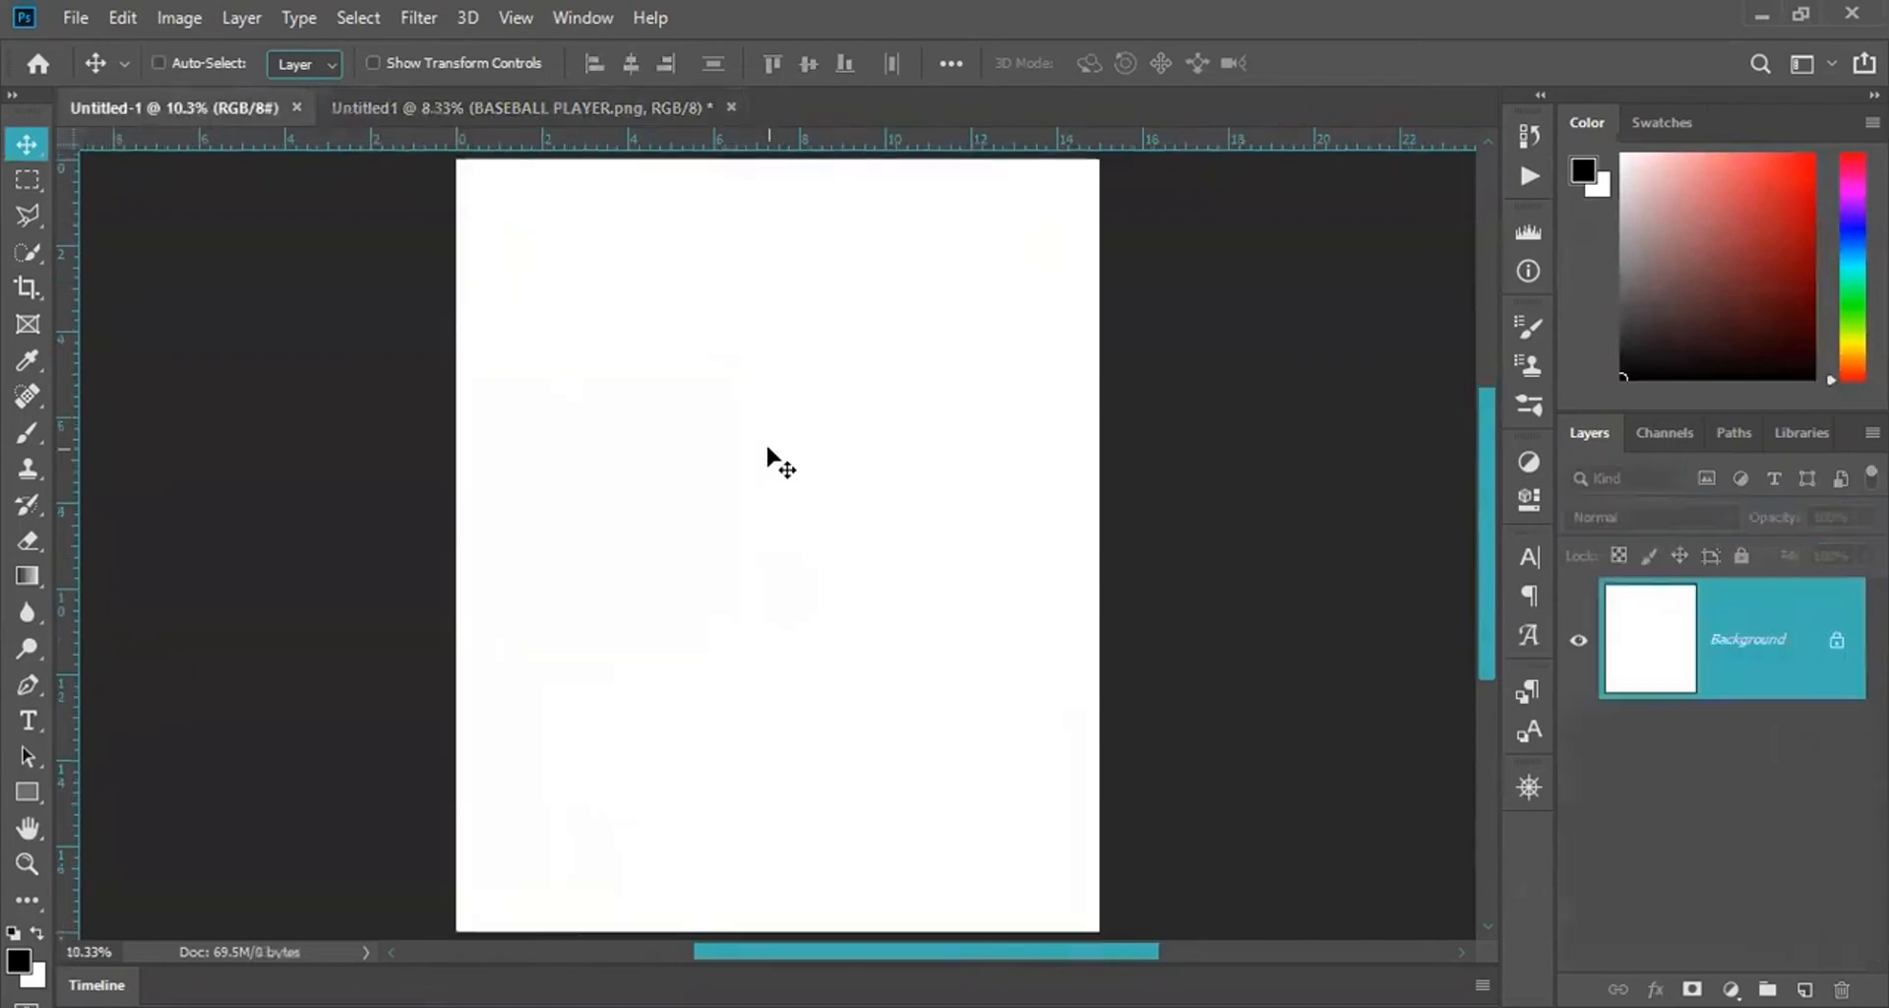
key(ctrl+v)
key(ctrl+z)
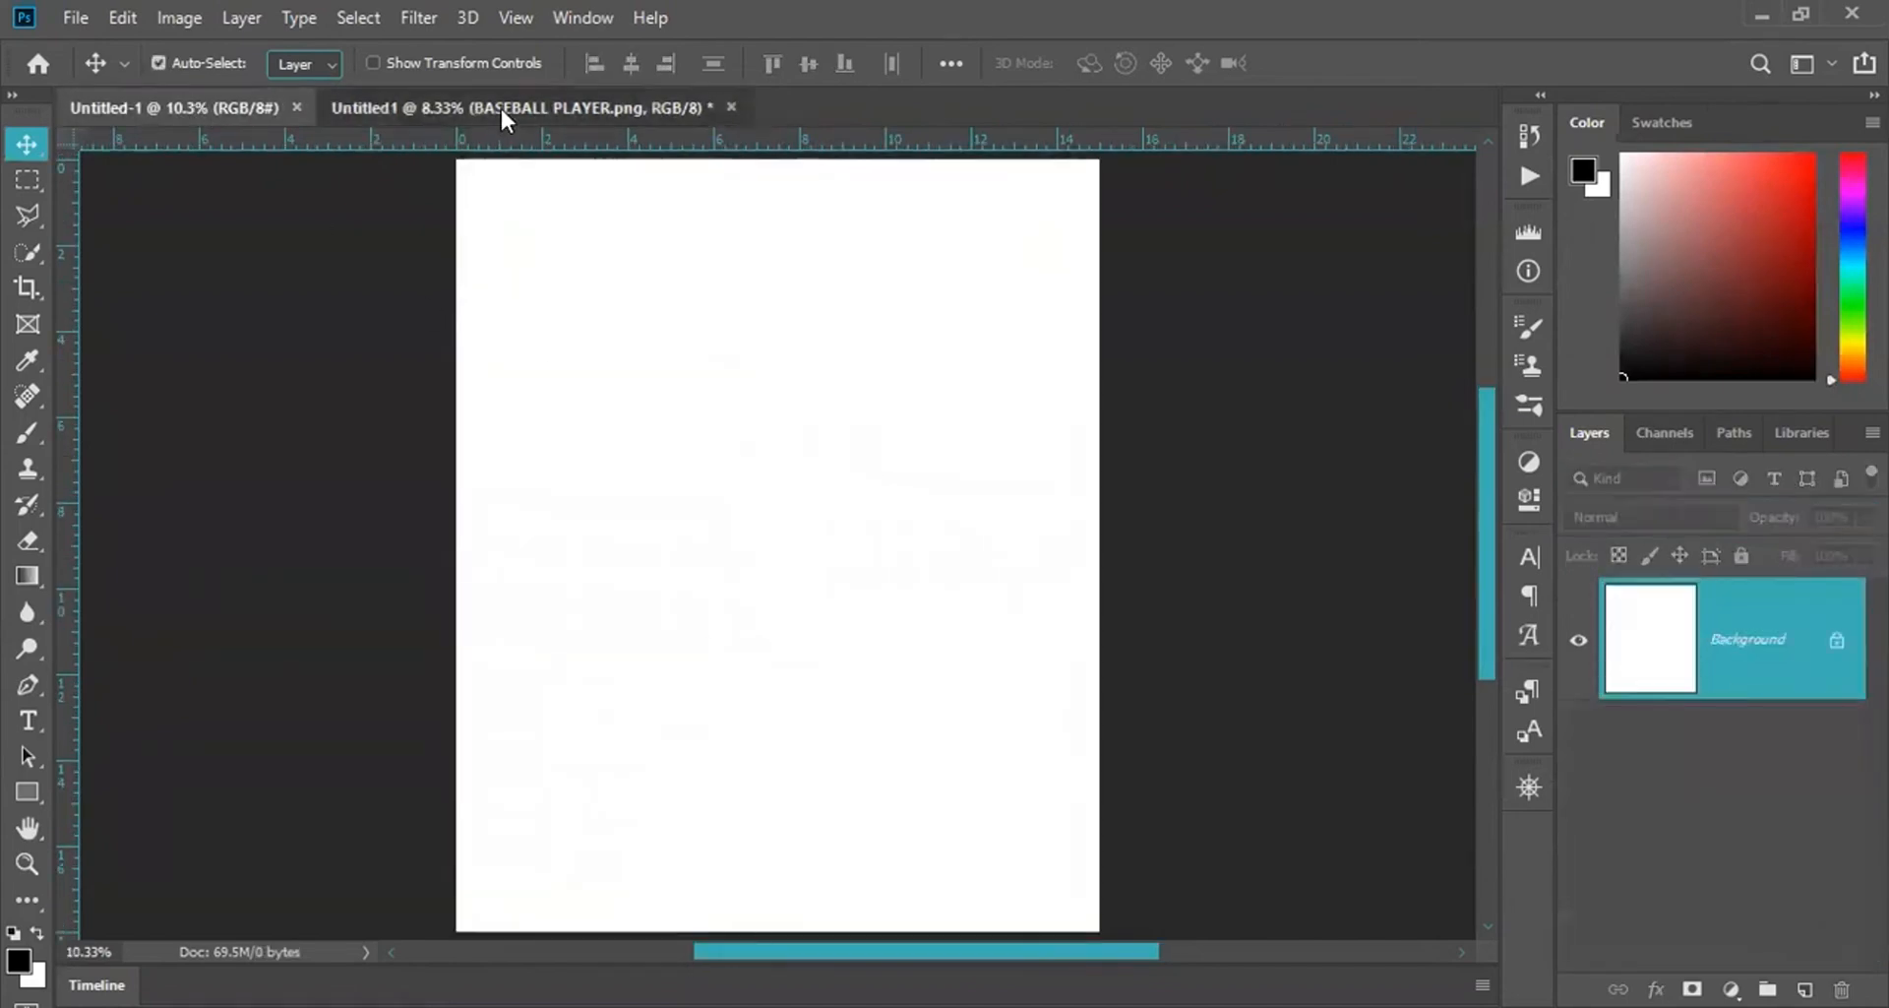
Duplicate the BASEBALL PLAYER.png layer from the source document into Untitled-1, keeping its name.
click(500, 105)
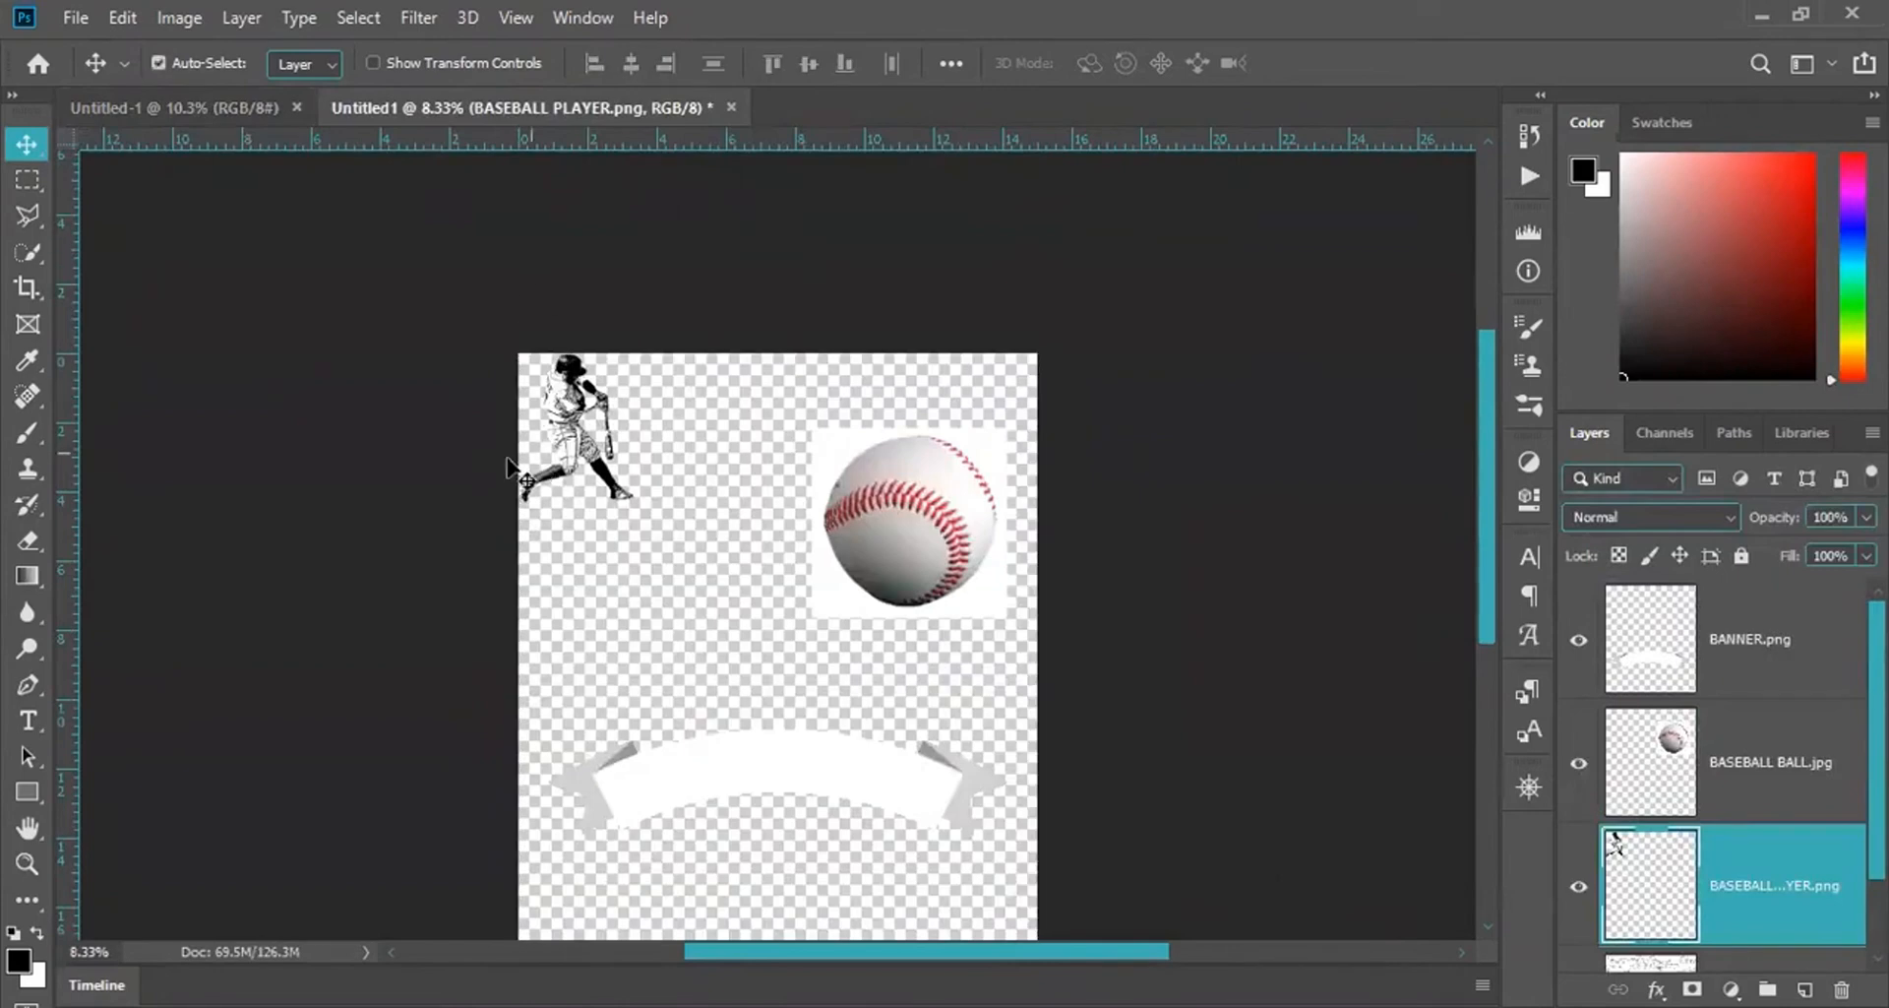
click(28, 179)
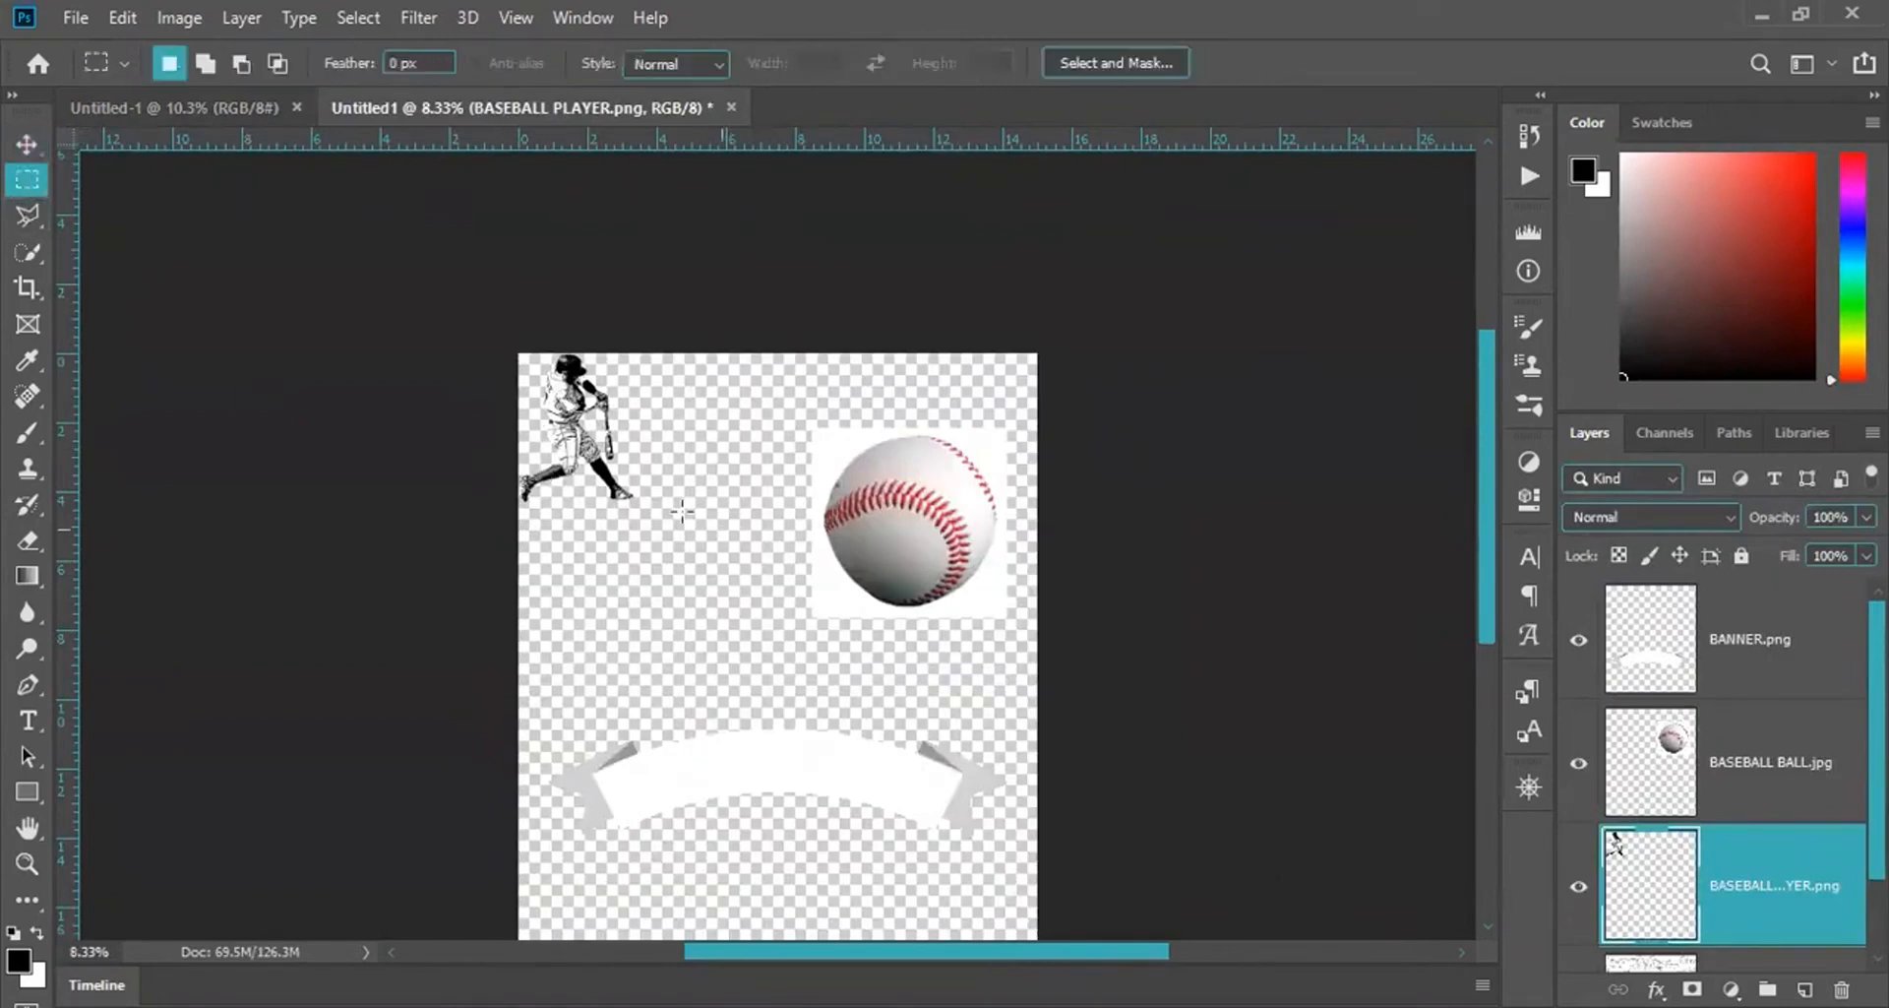
right_click(595, 471)
click(629, 528)
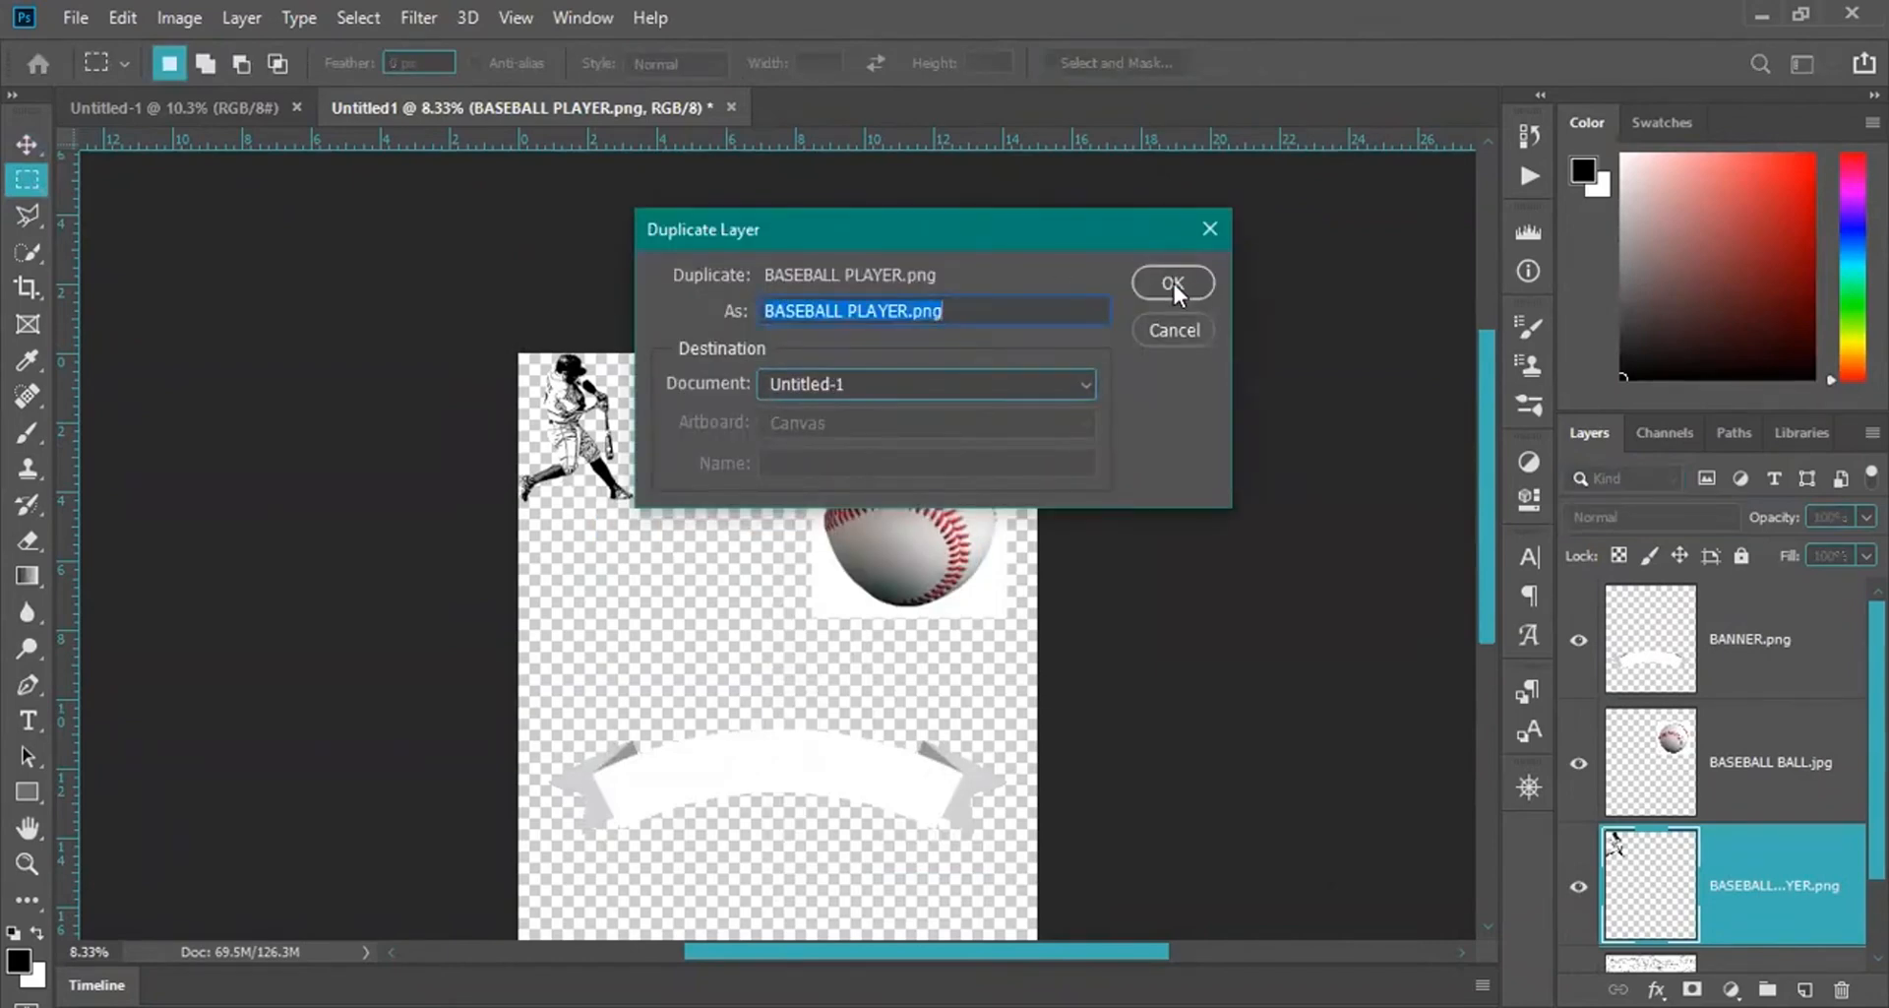
click(1173, 283)
In Untitled-1, move the baseball player from the canvas corner to slightly above the middle, centred horizontally.
click(274, 105)
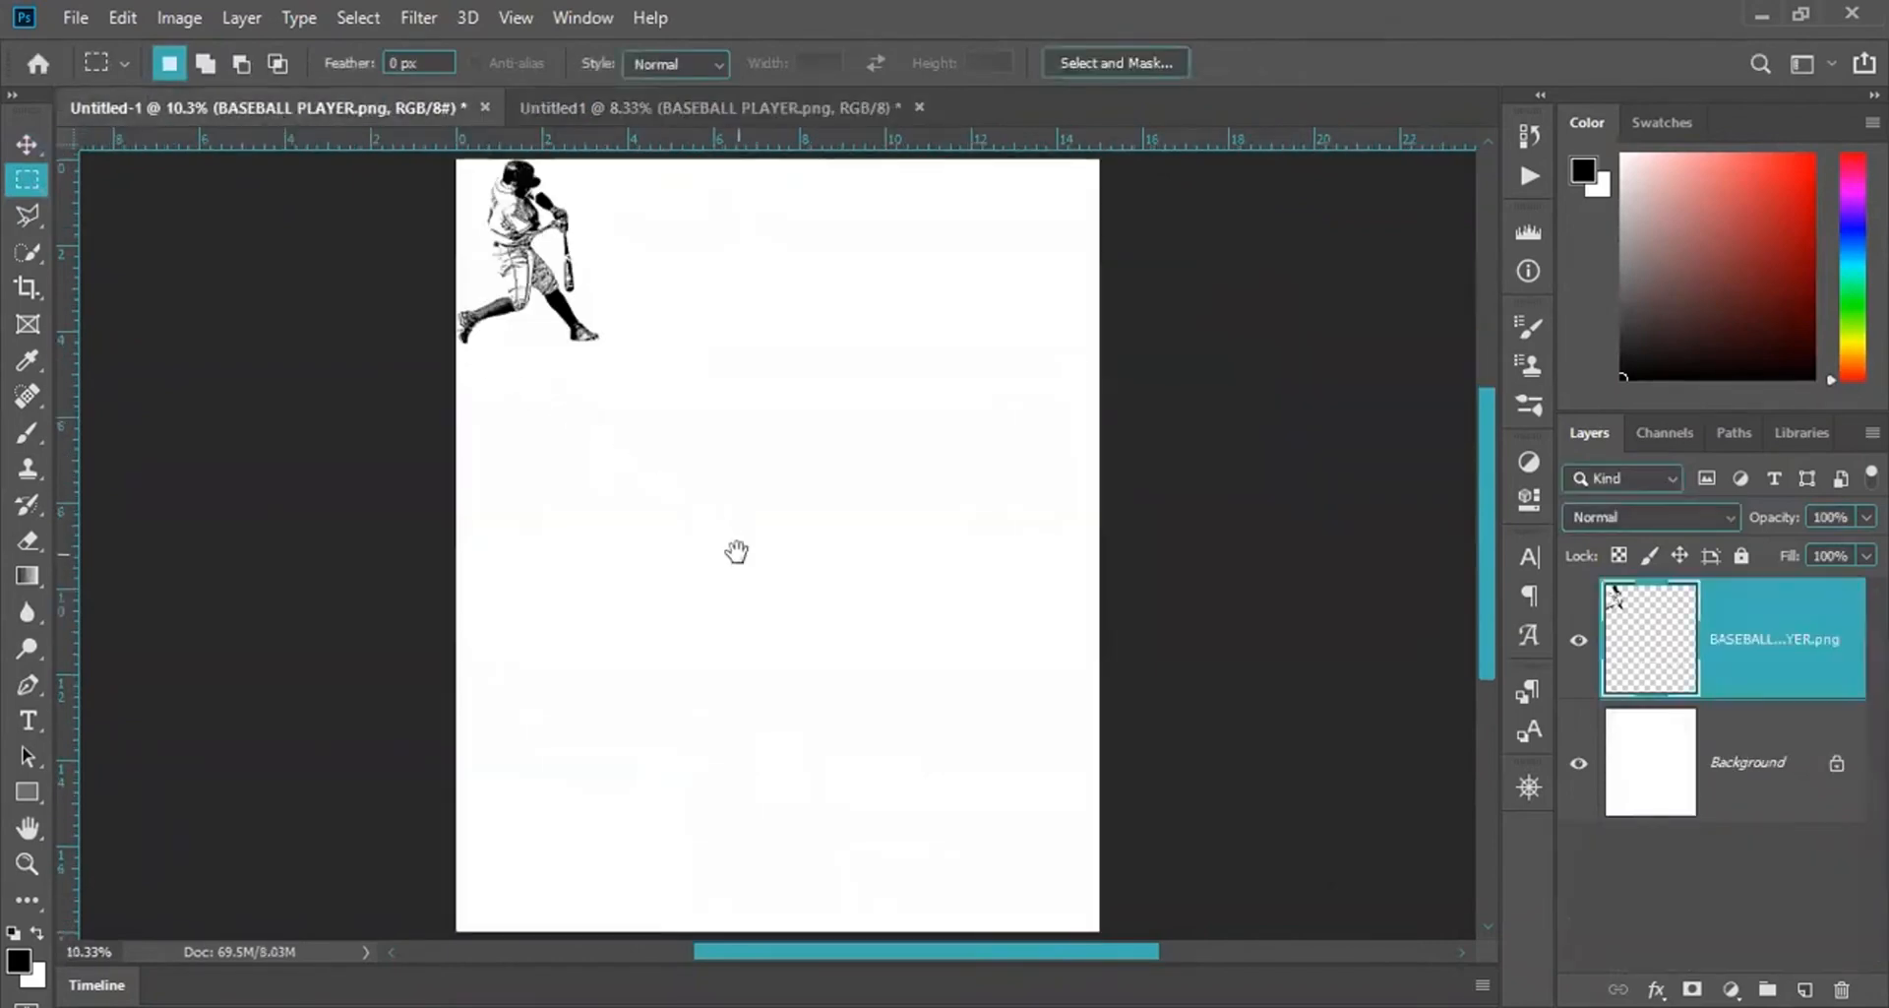
drag(735, 551, 725, 541)
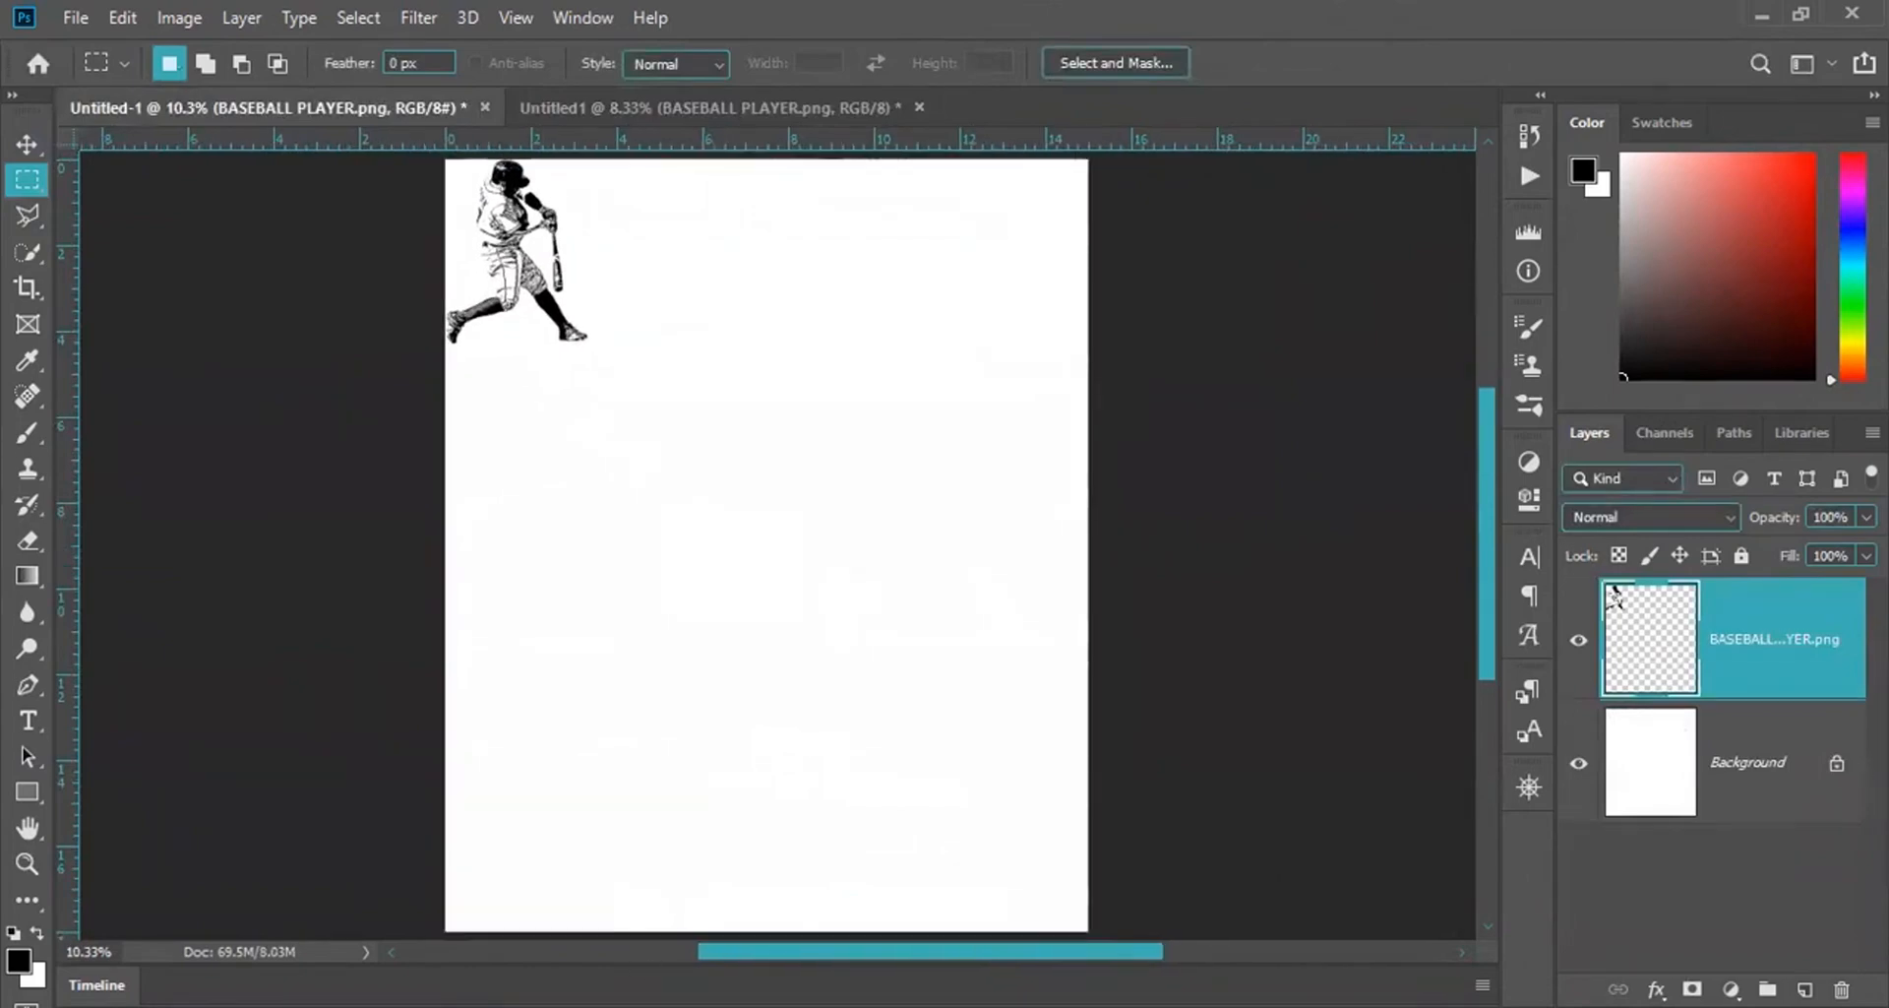
click(27, 144)
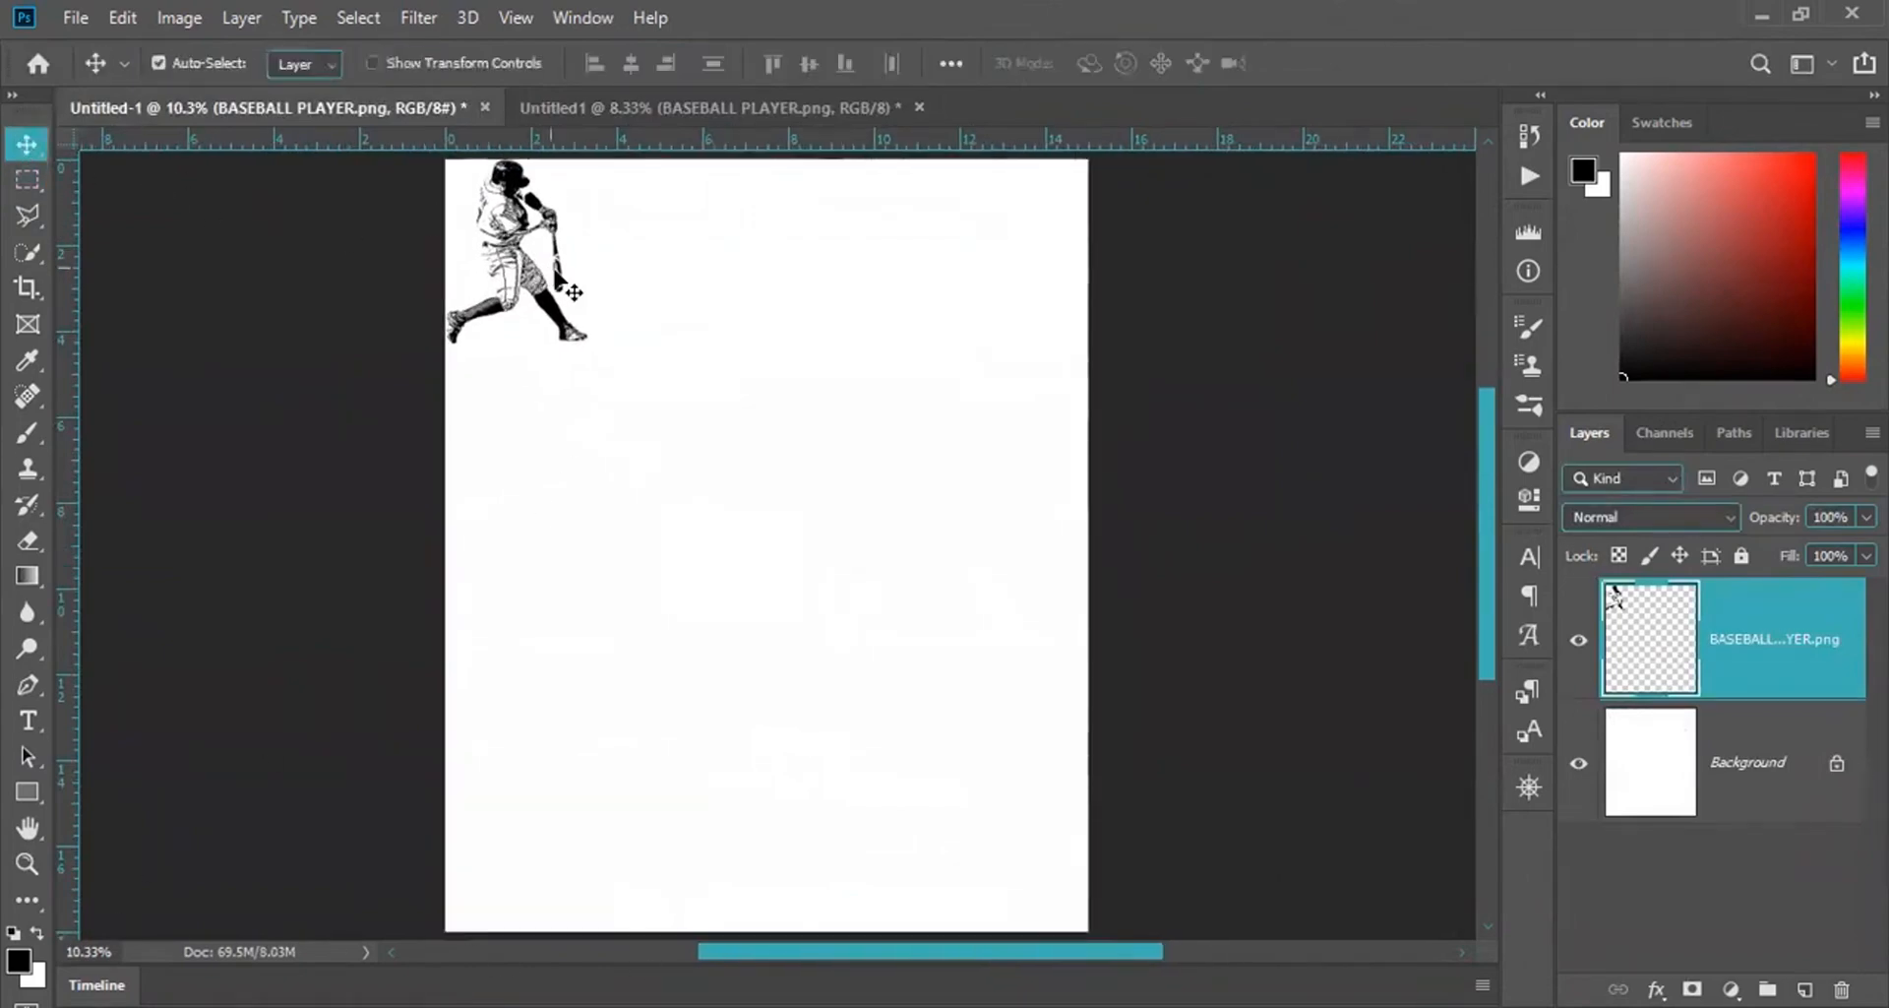
drag(529, 280, 779, 541)
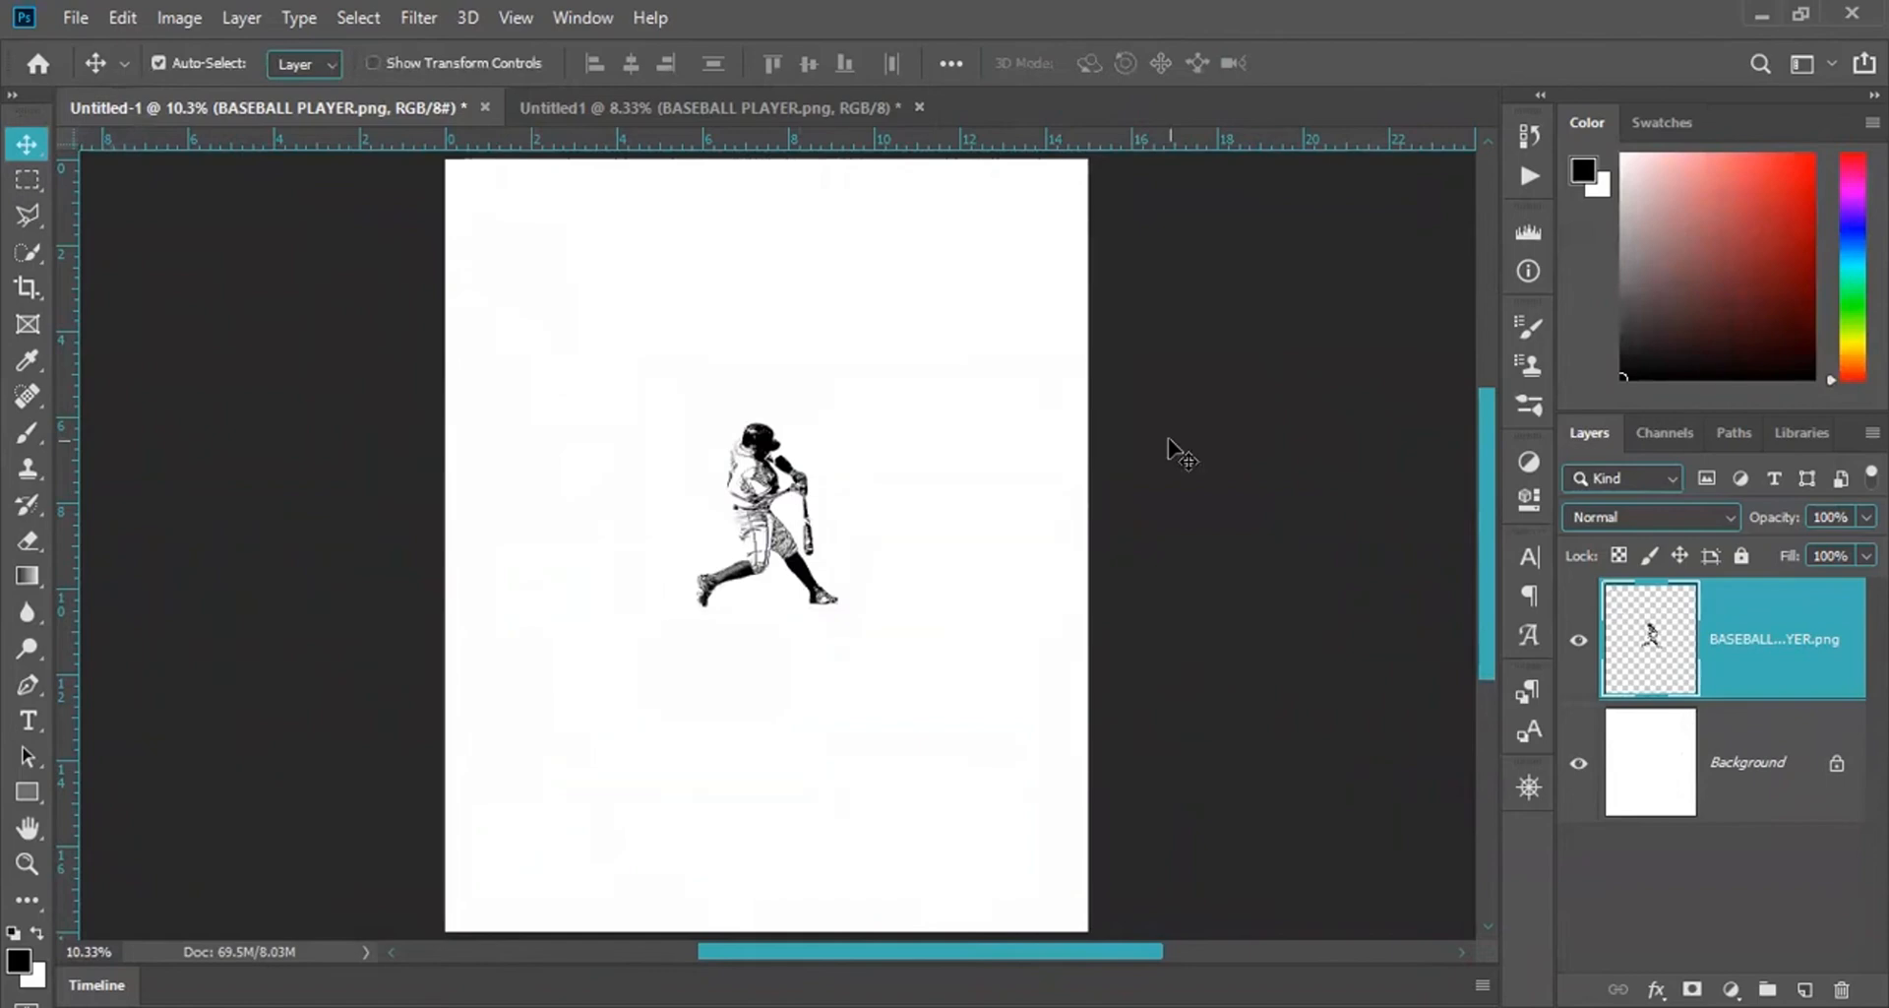
Try to enlarge the baseball player with Free Transform.
key(ctrl+t)
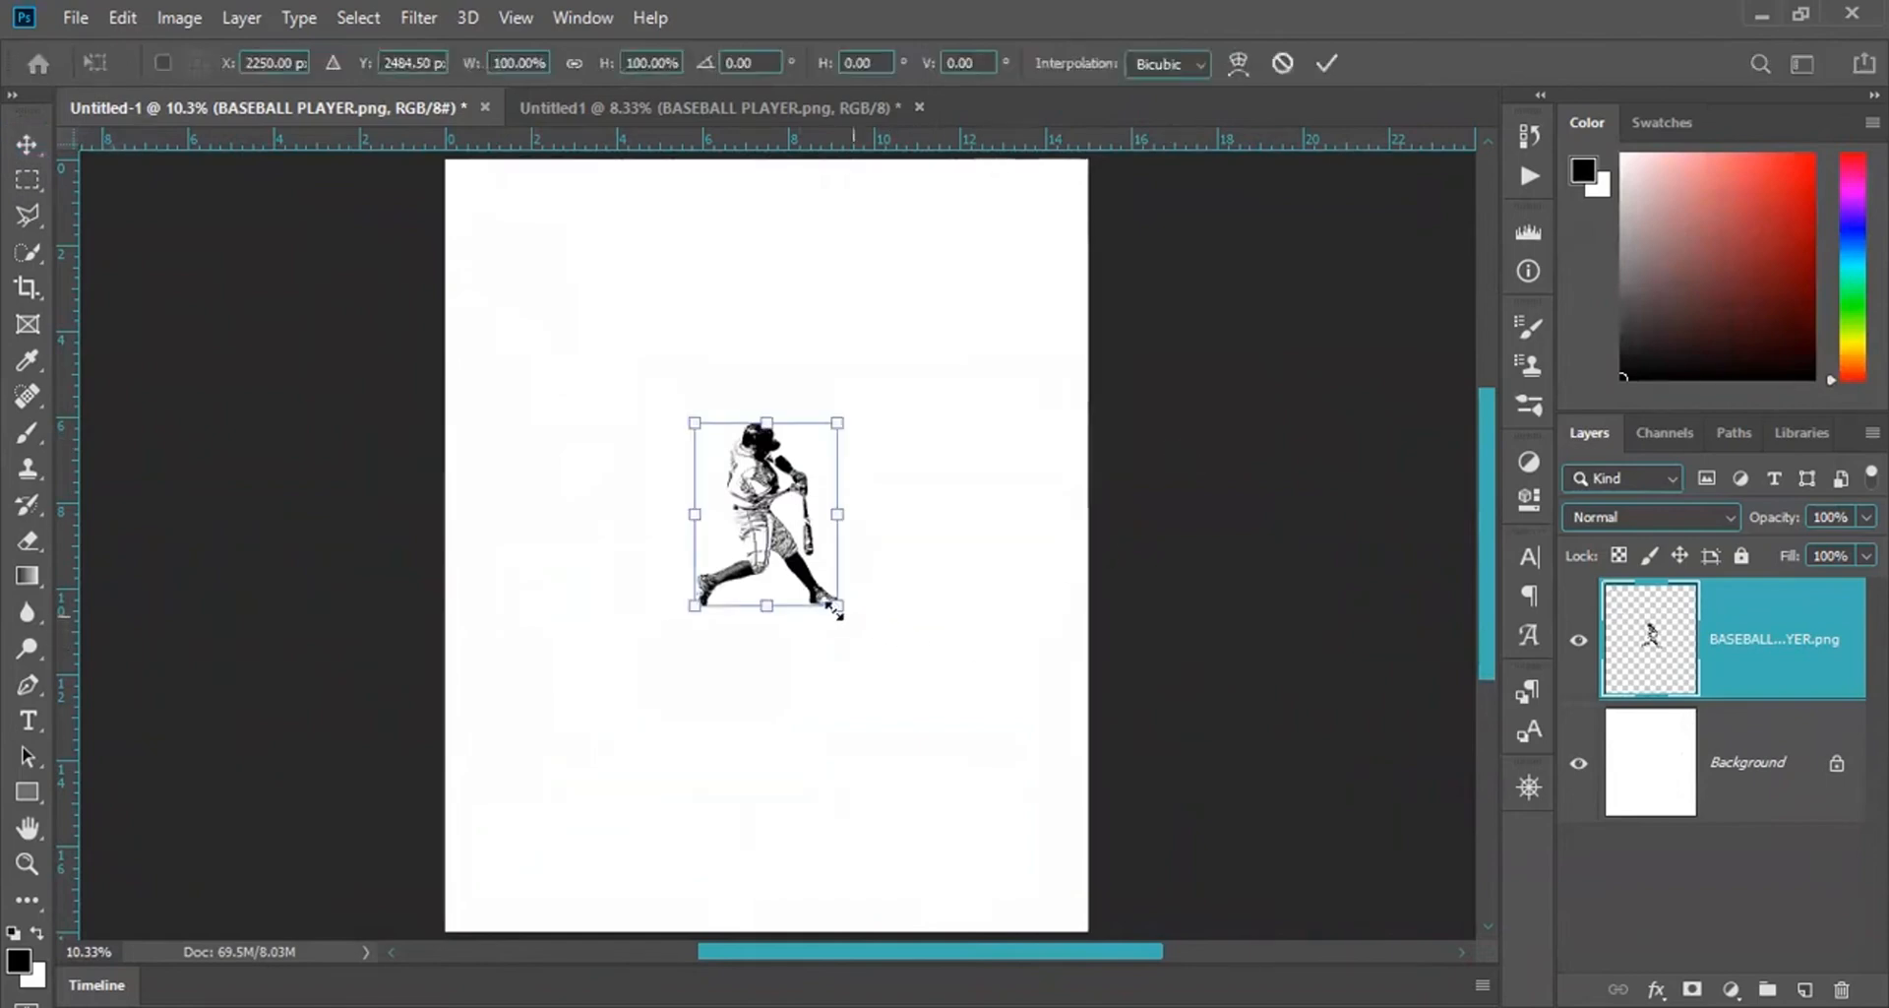
key(Return)
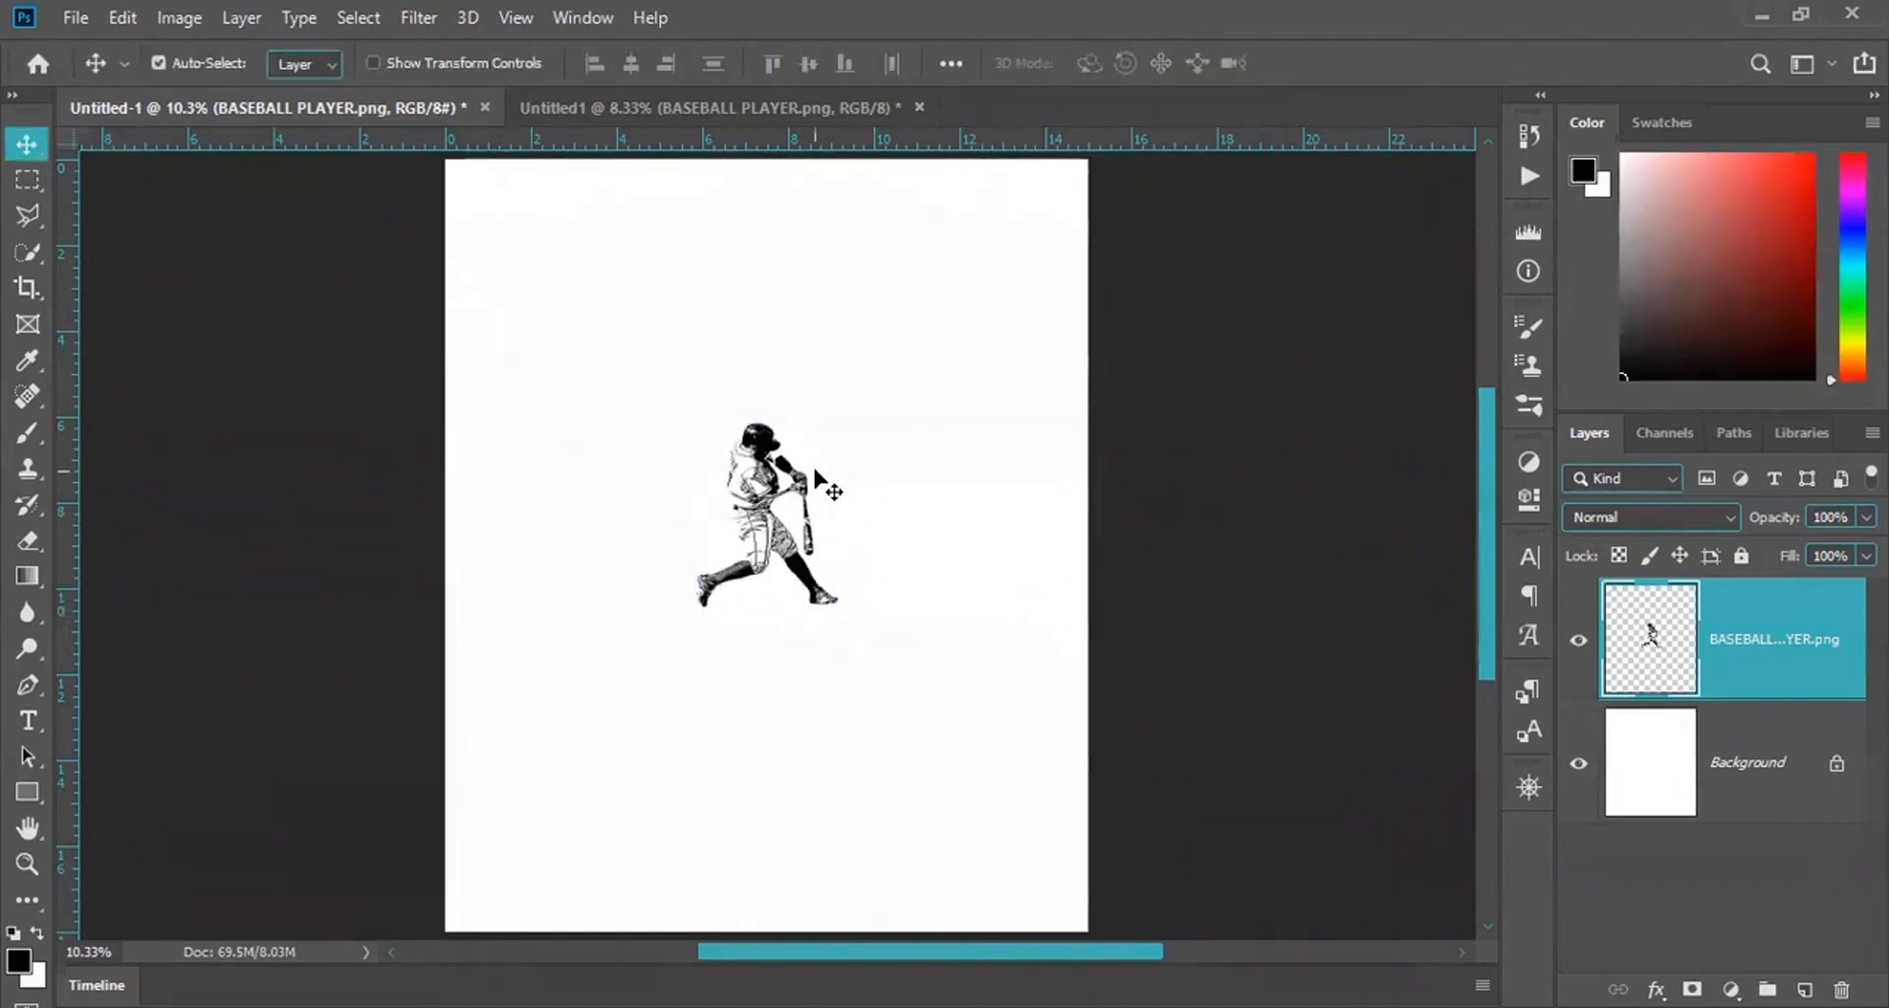
click(122, 16)
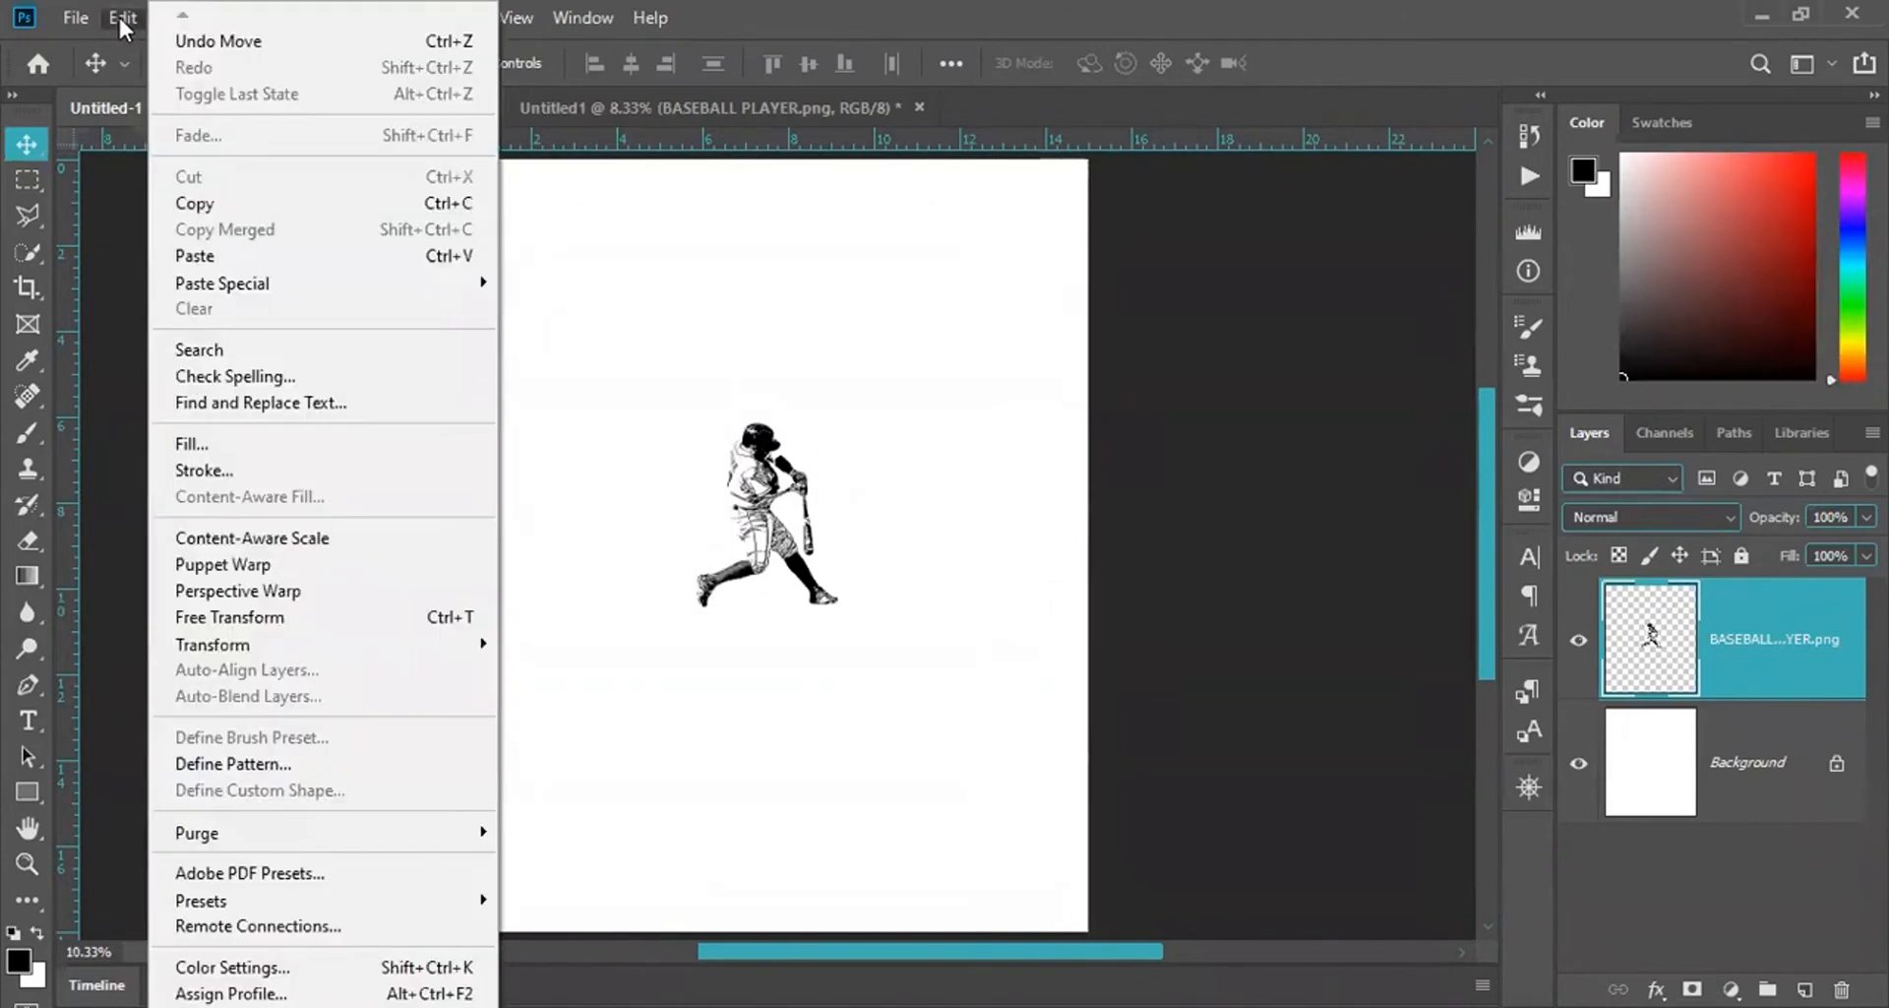
mouse_move(276, 647)
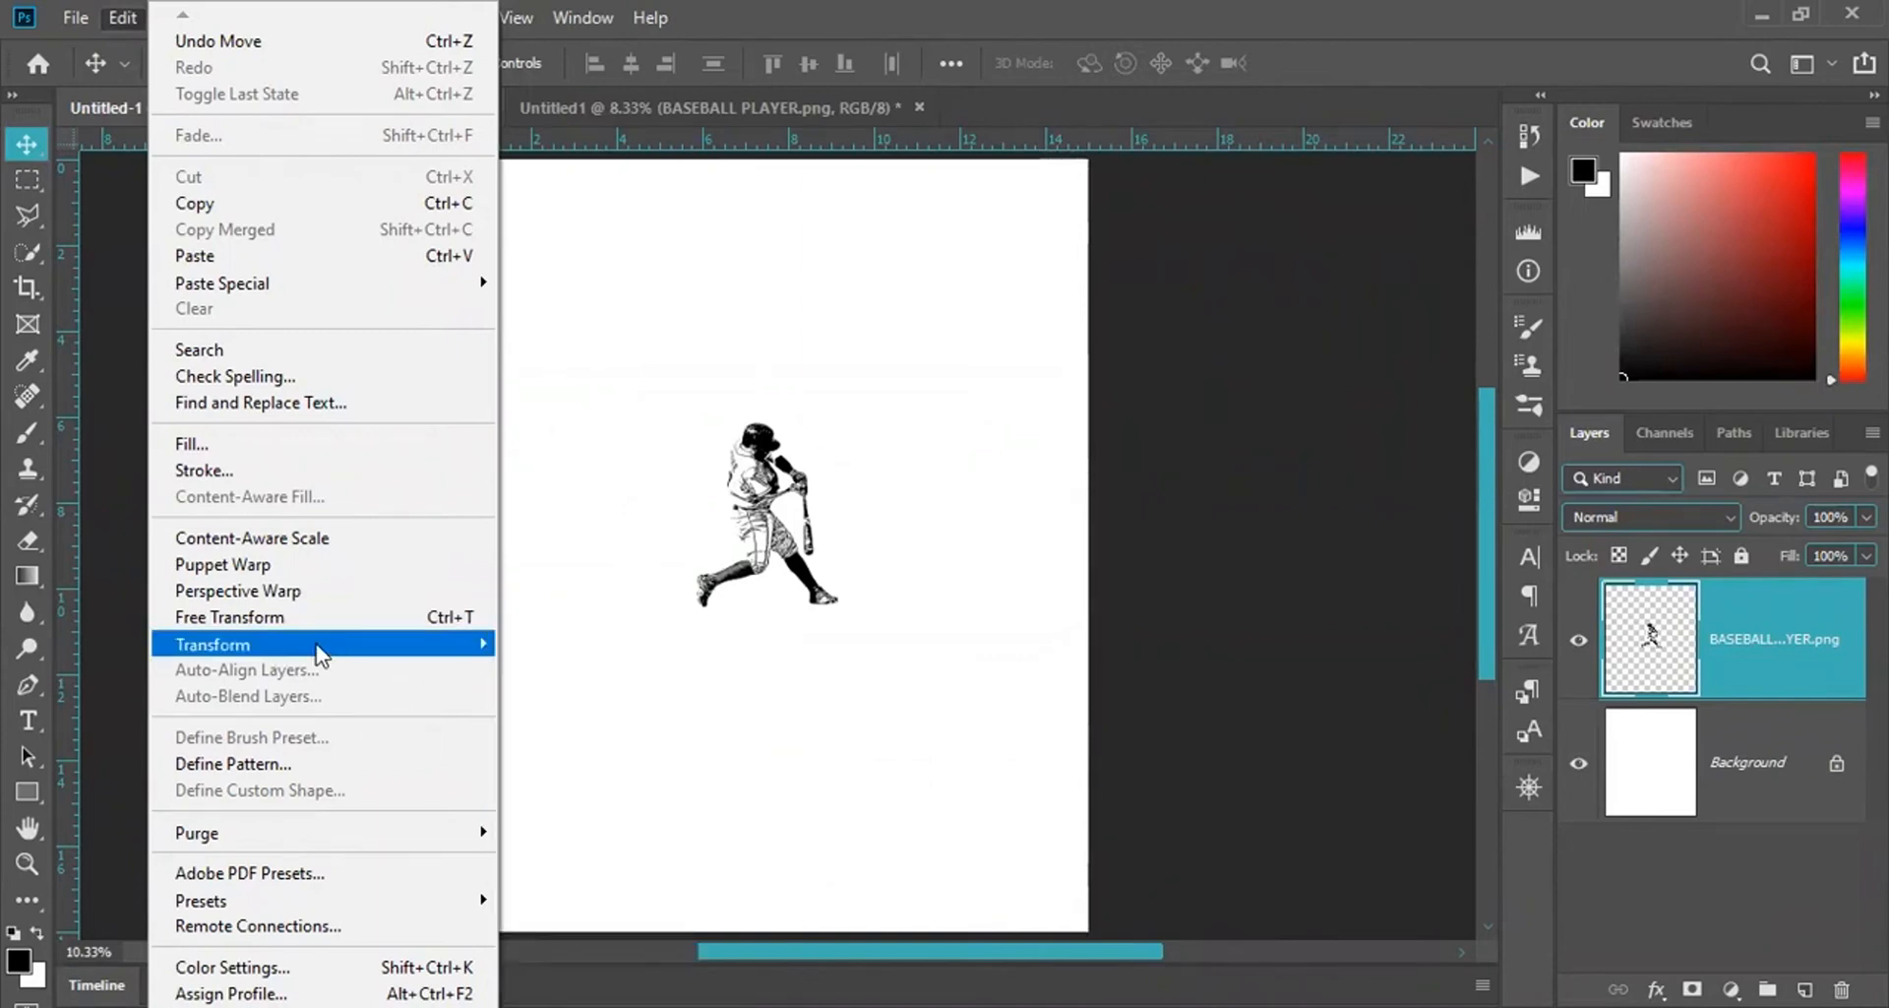
click(241, 616)
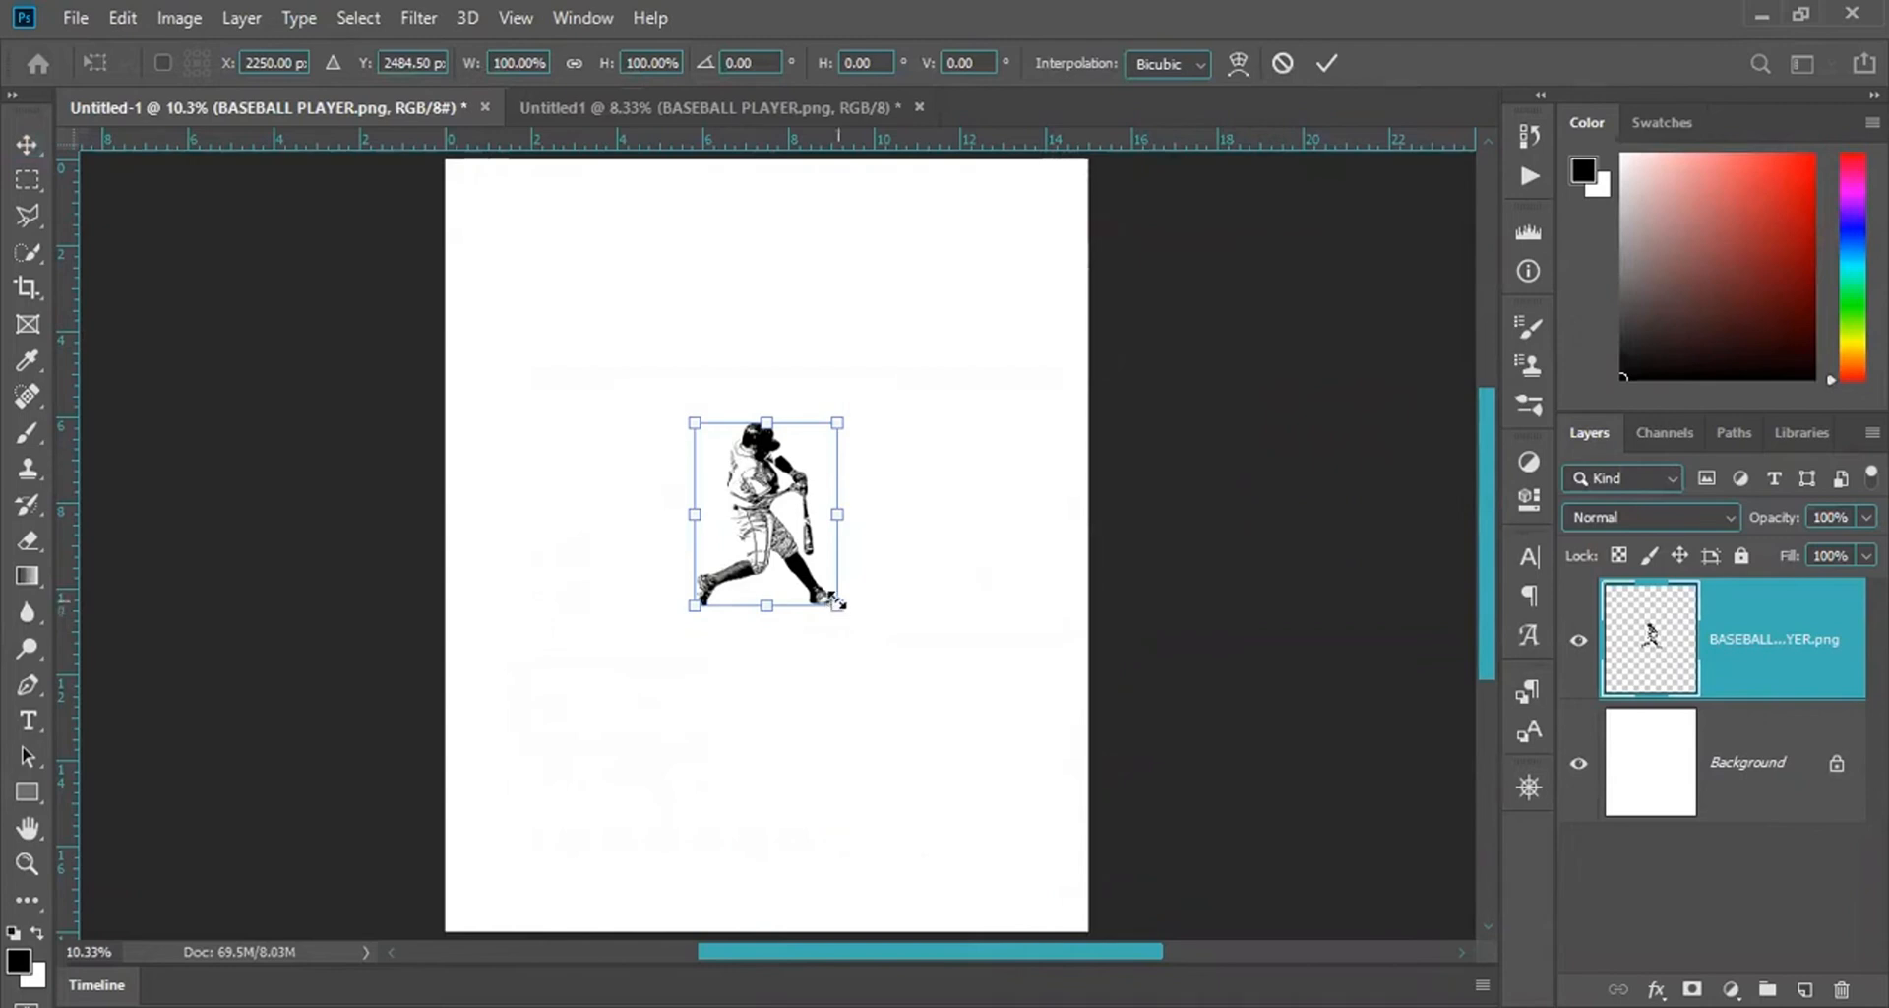
drag(837, 600, 871, 645)
key(ctrl+z)
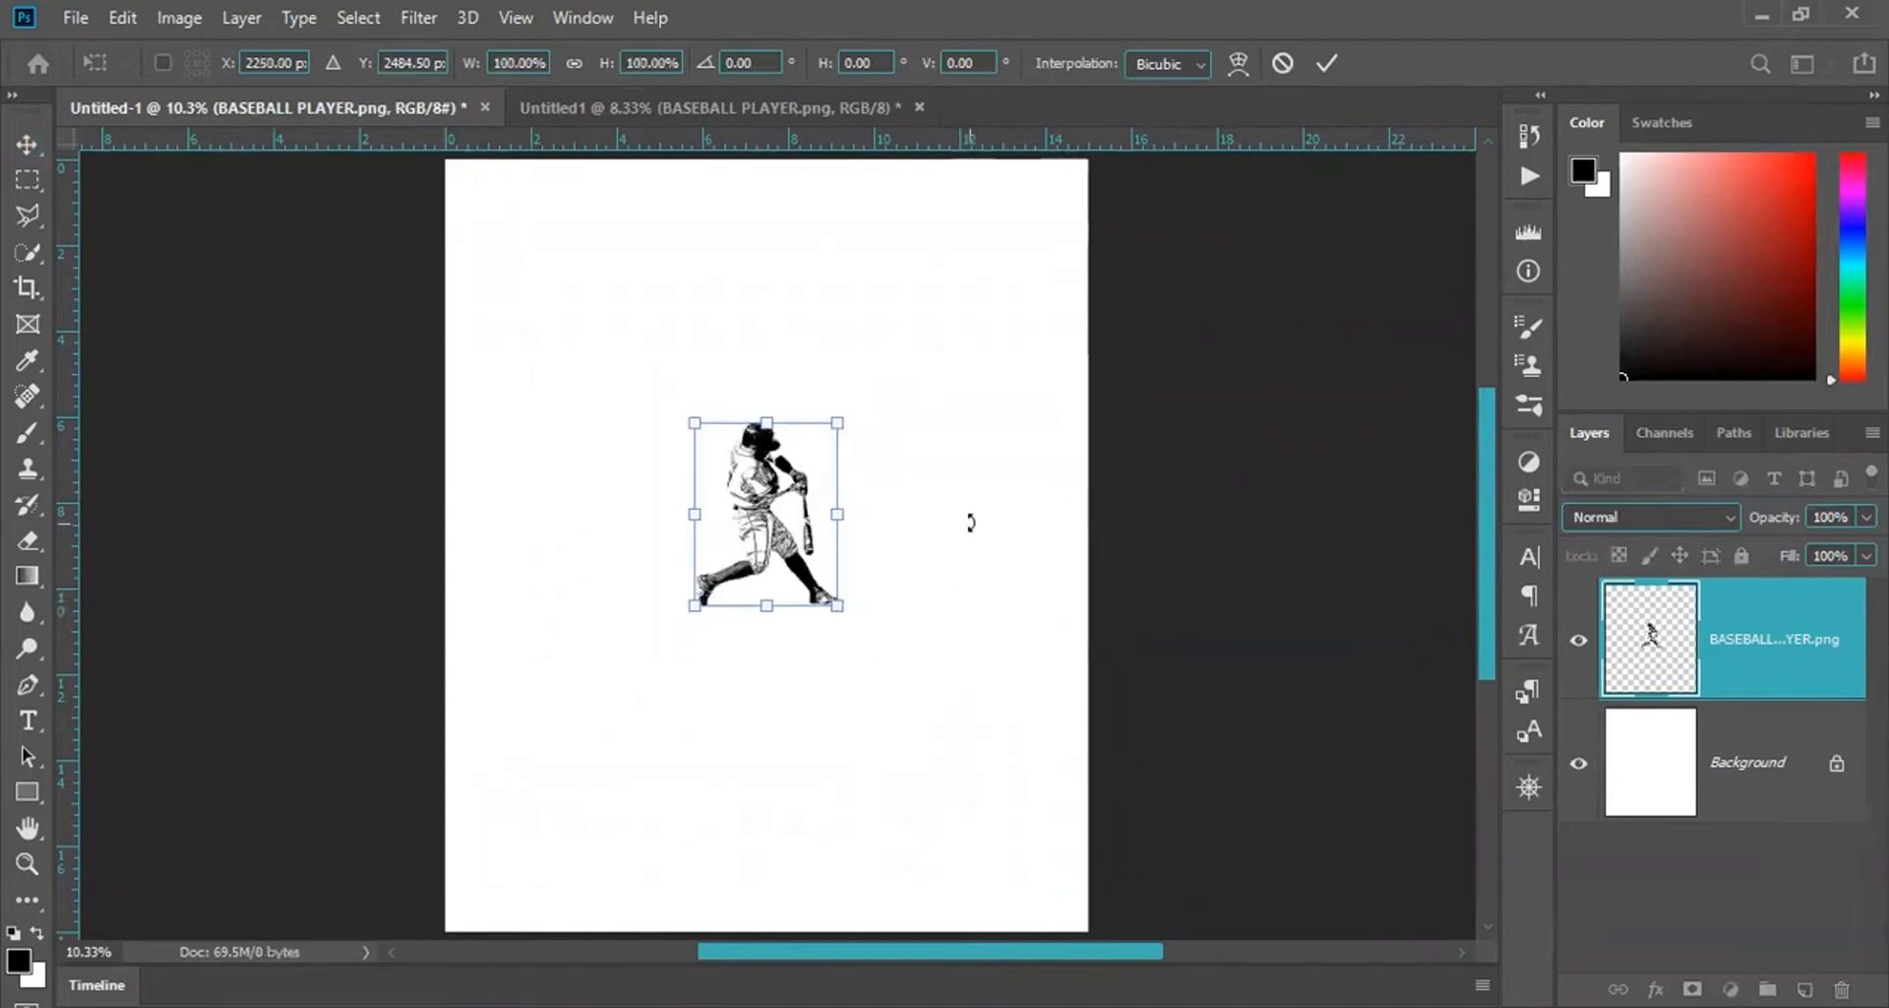
key(Return)
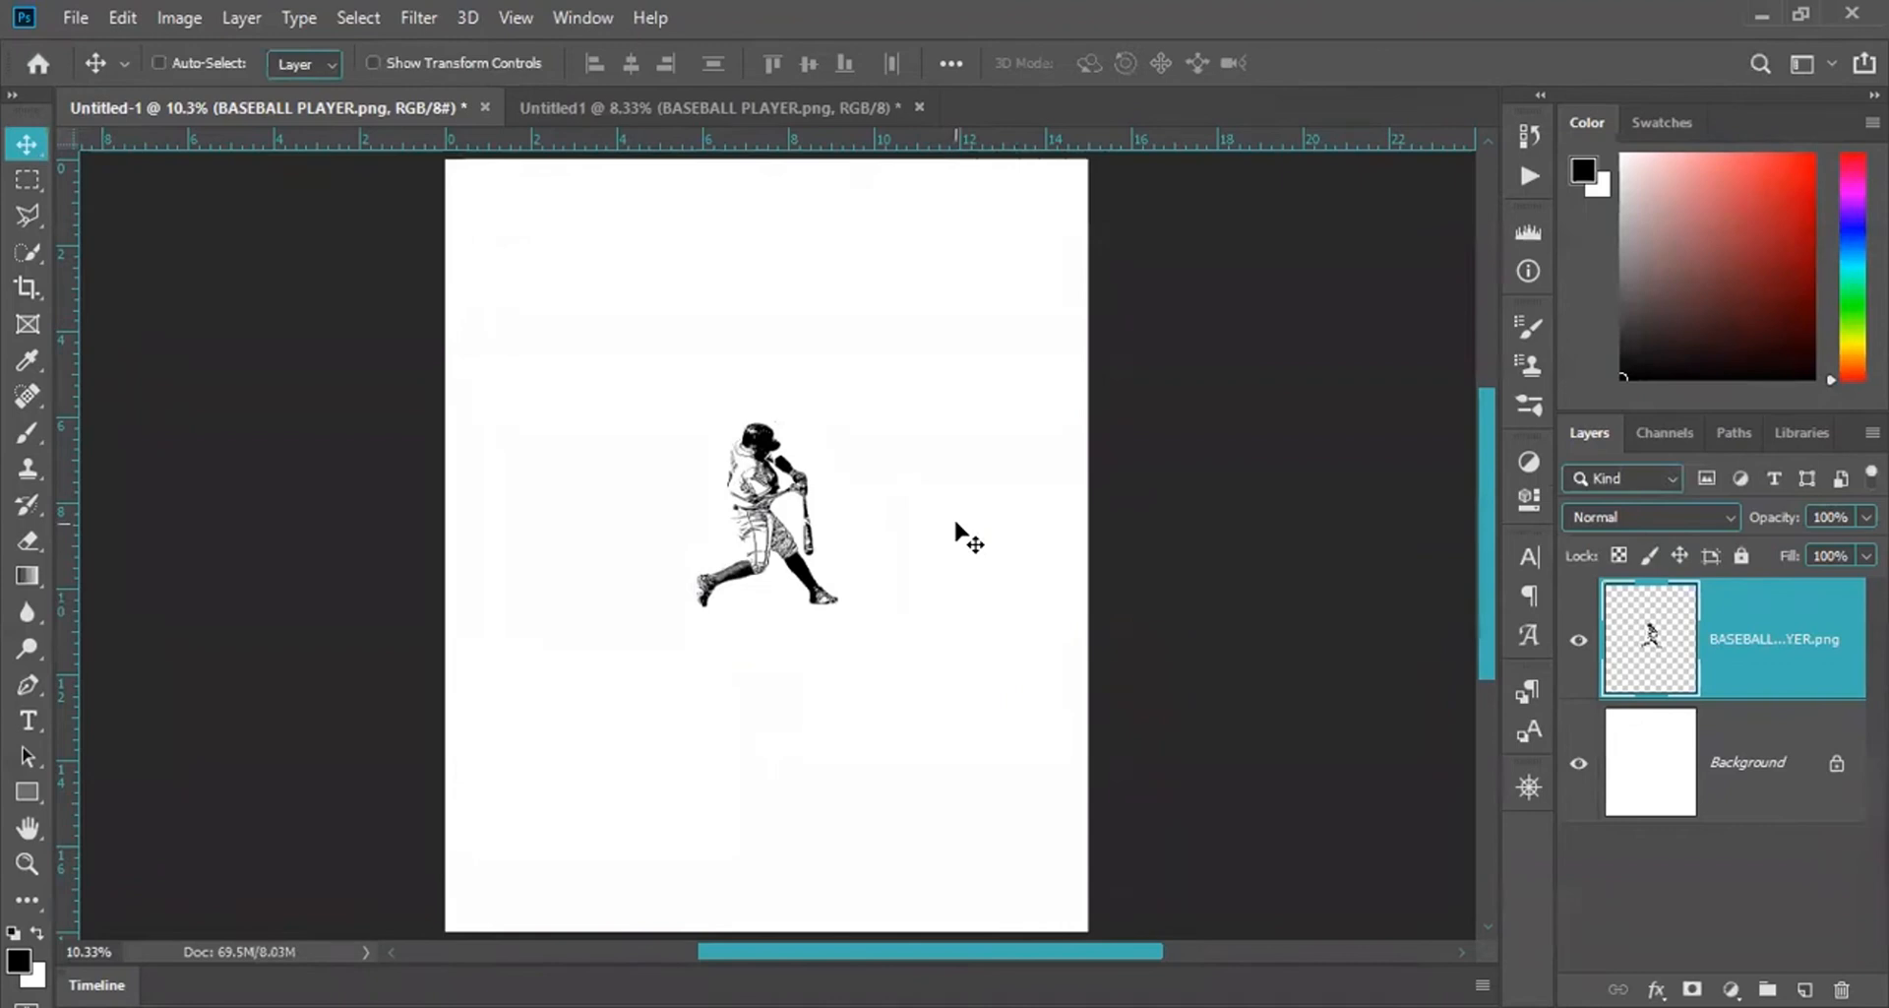
key(ctrl+t)
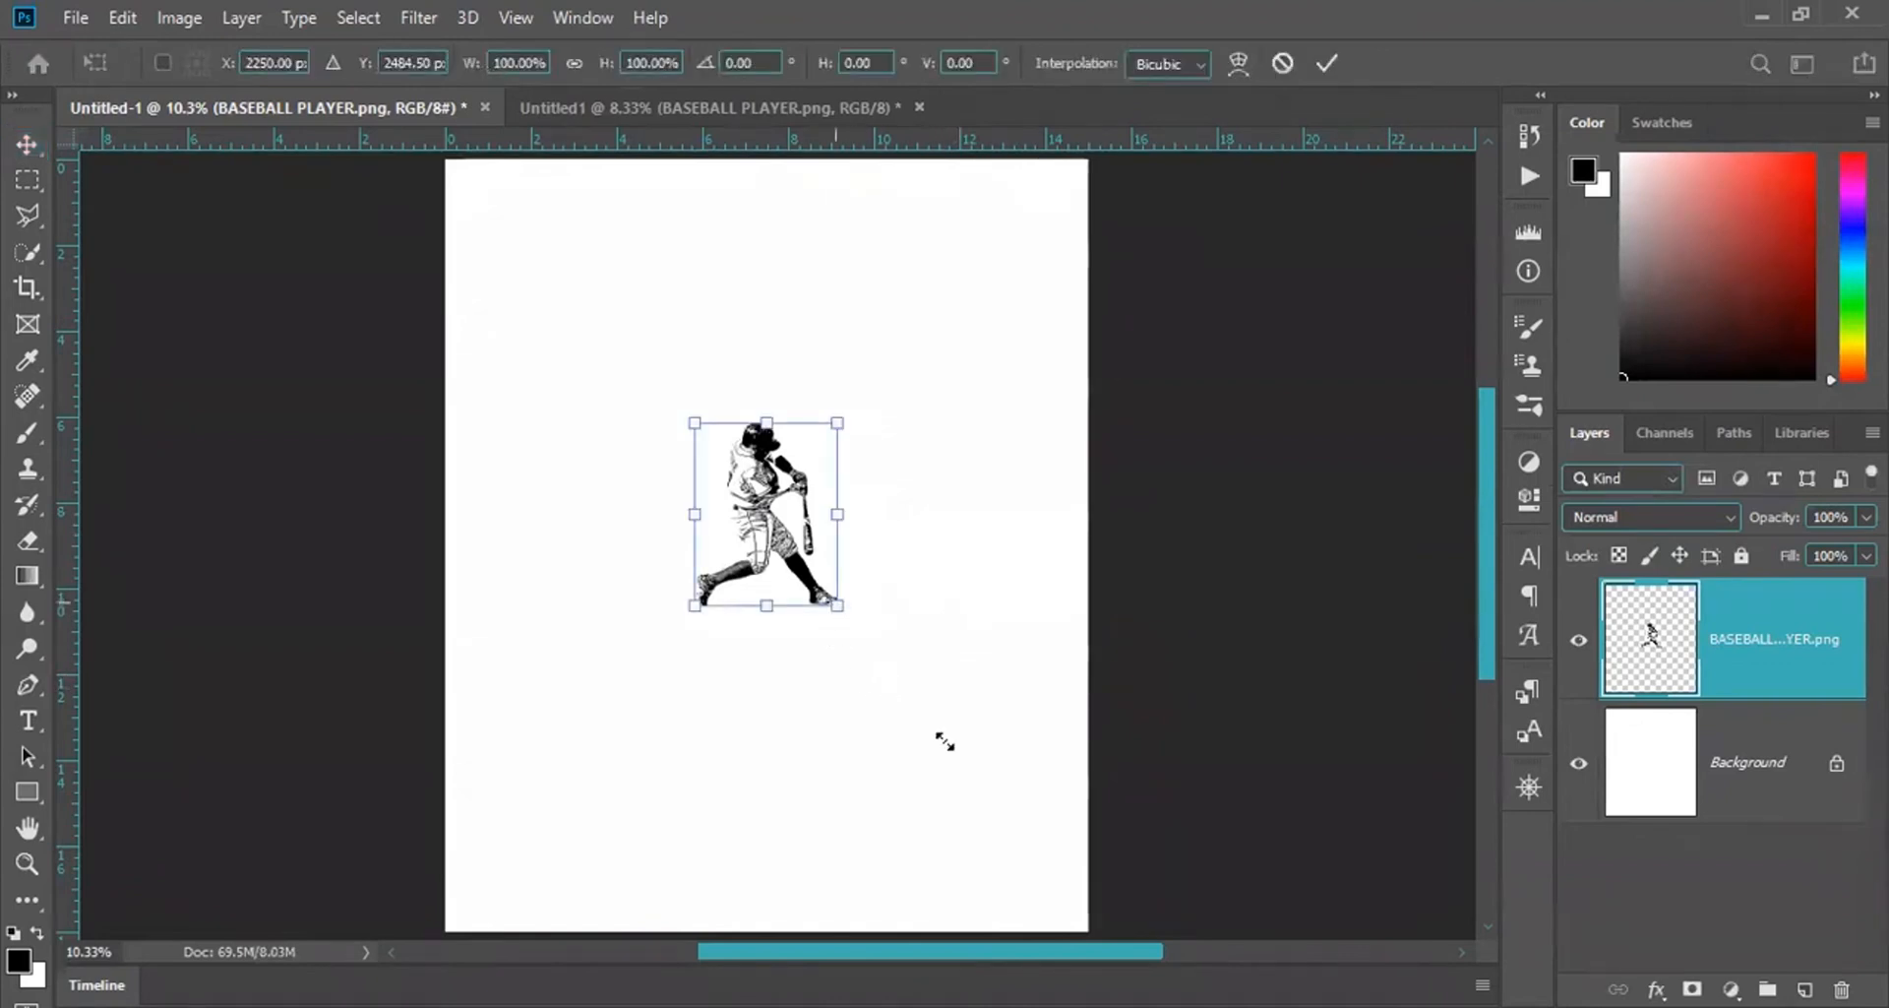
key(Return)
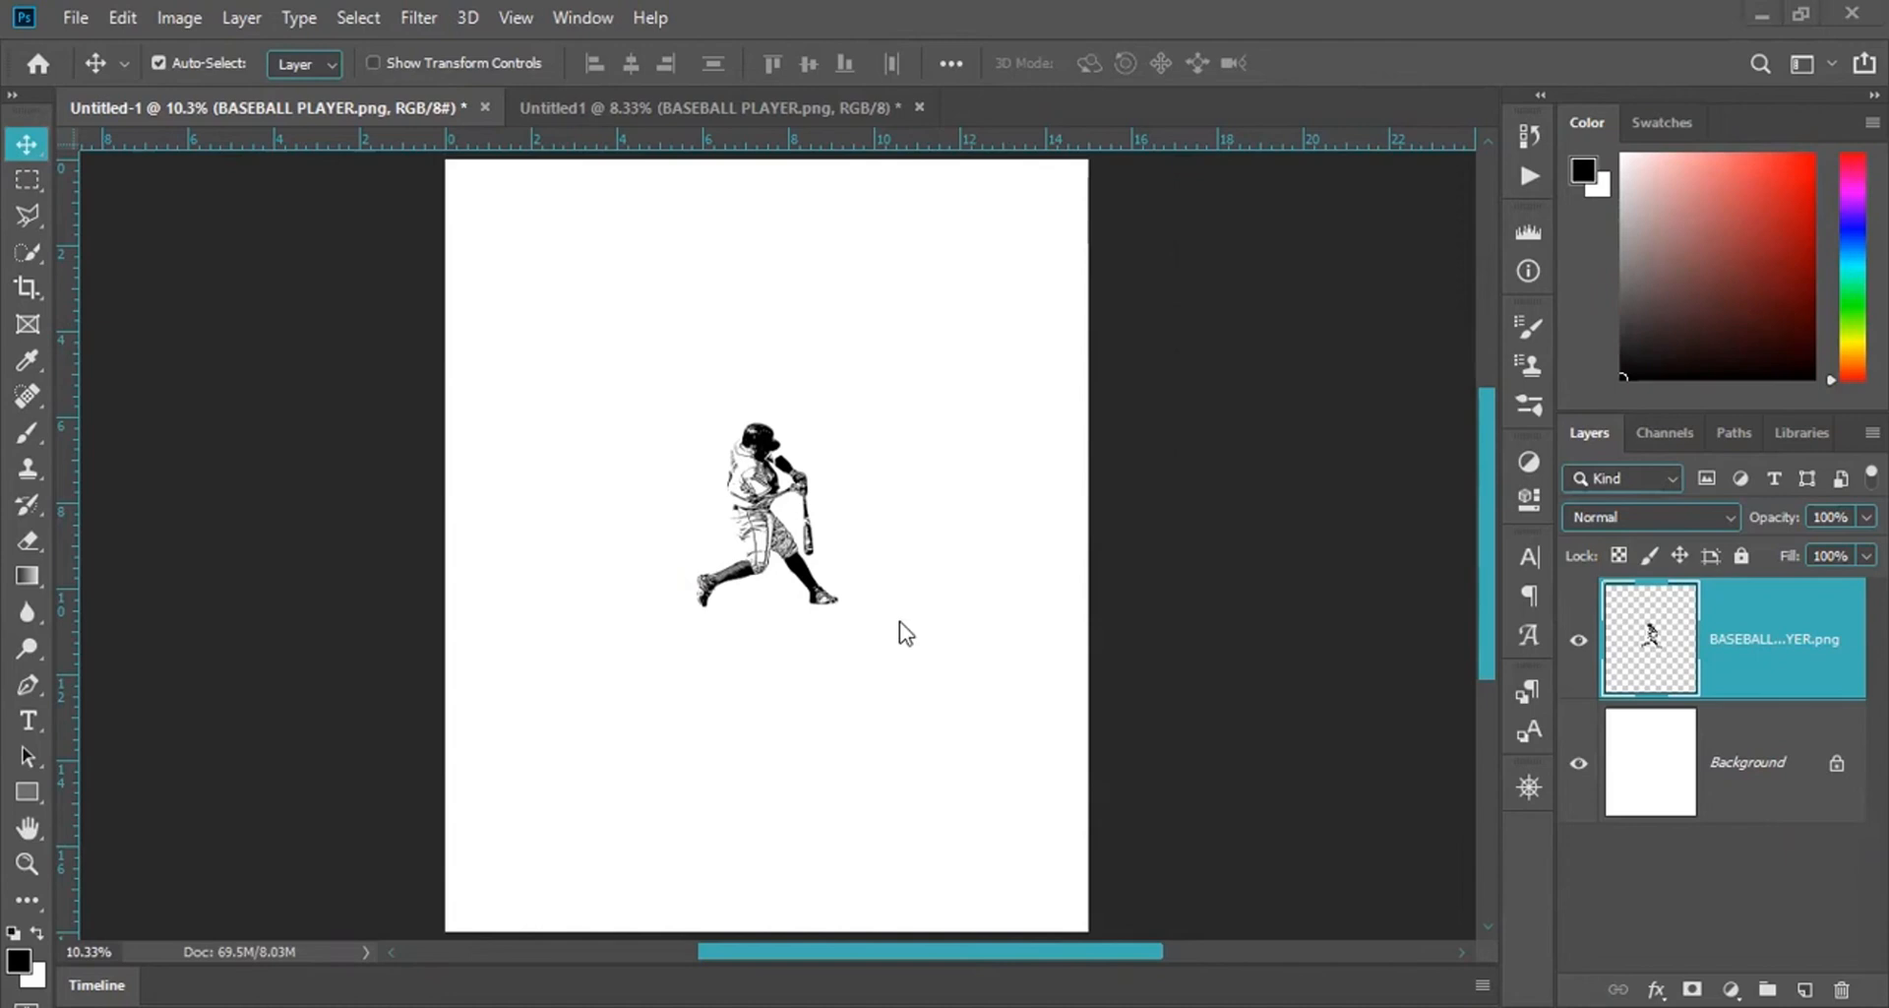
Switch Use Legacy Free Transform off and back on in the general preferences.
key(ctrl)
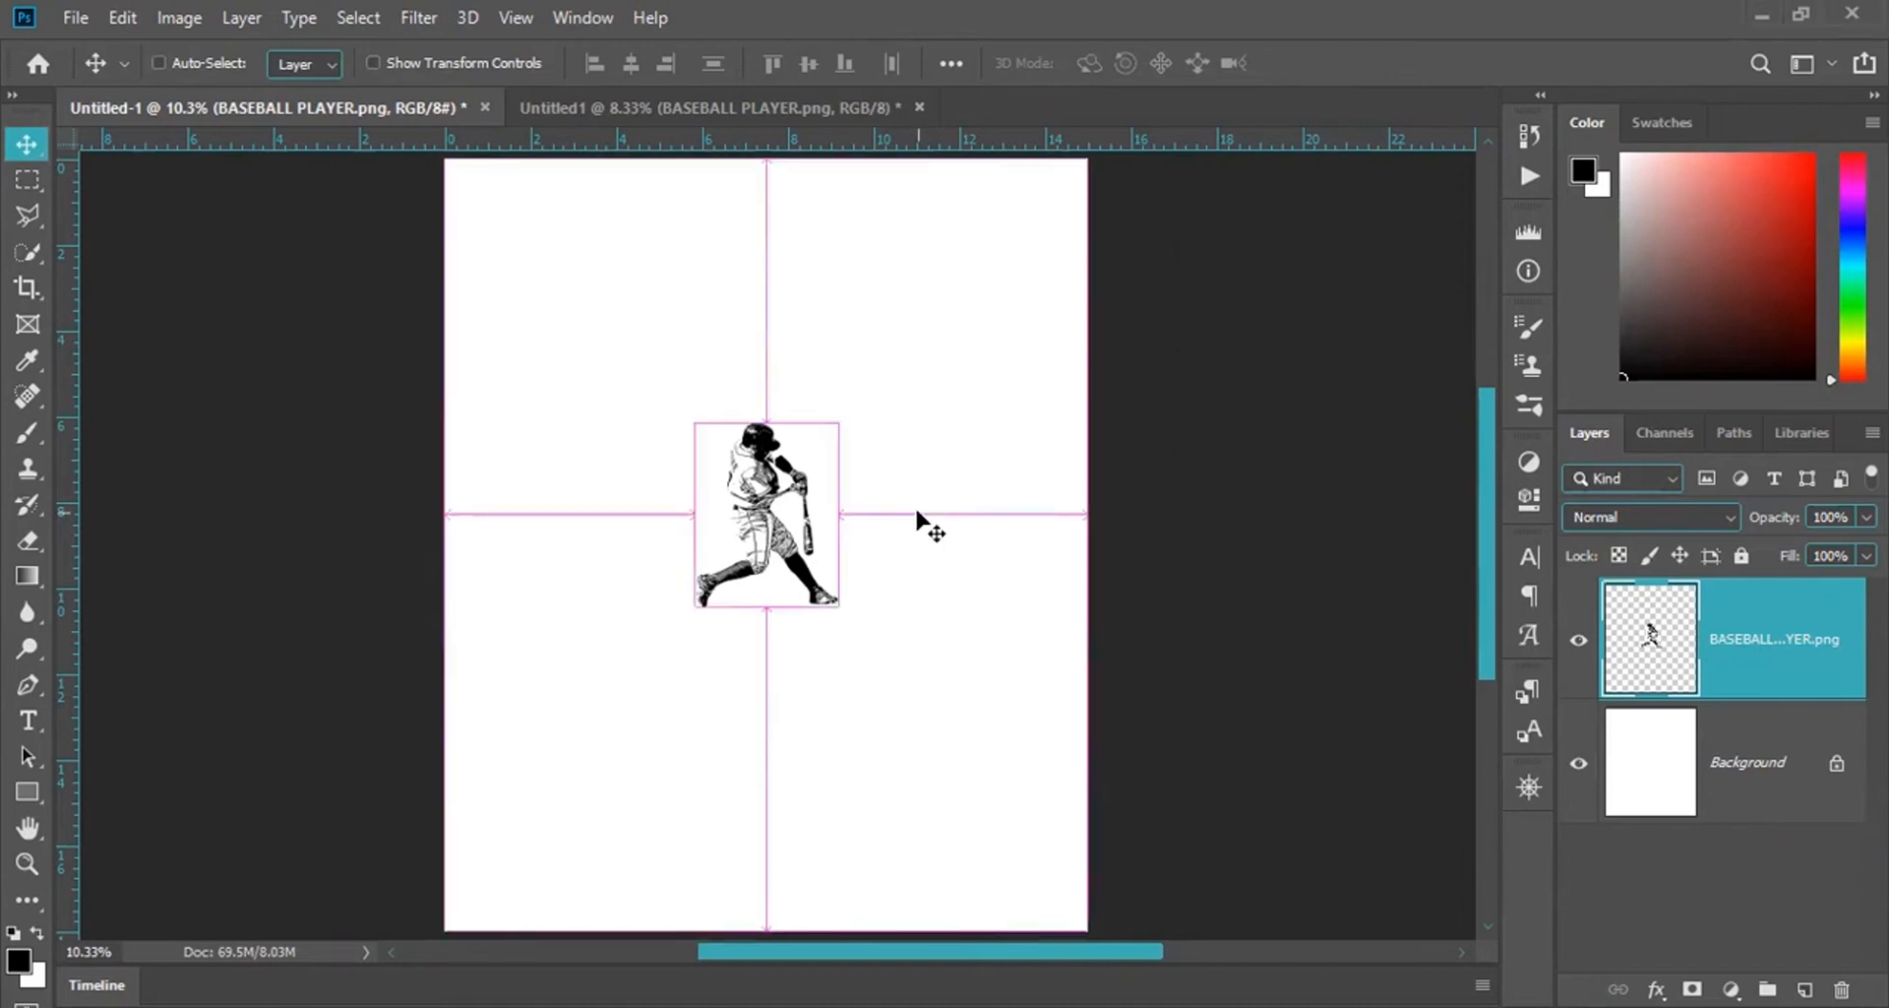
key(i)
key(ctrl+k)
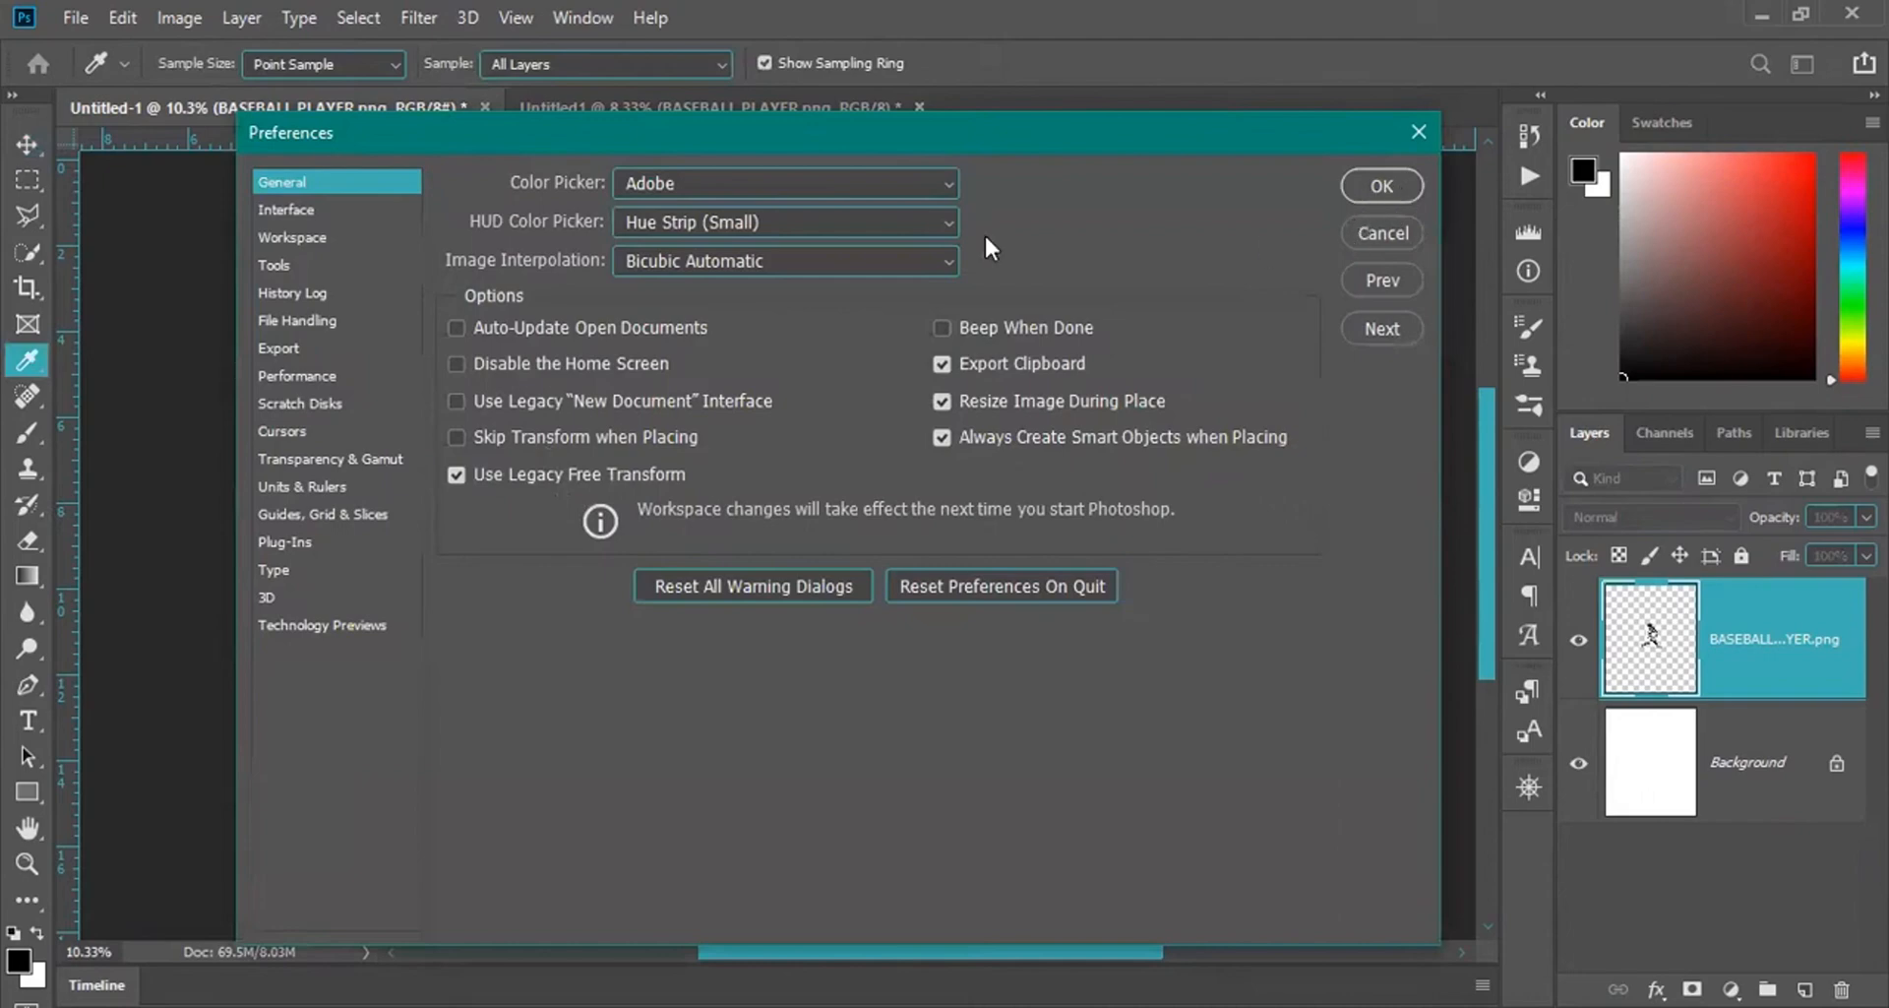
click(460, 475)
click(460, 475)
click(1382, 187)
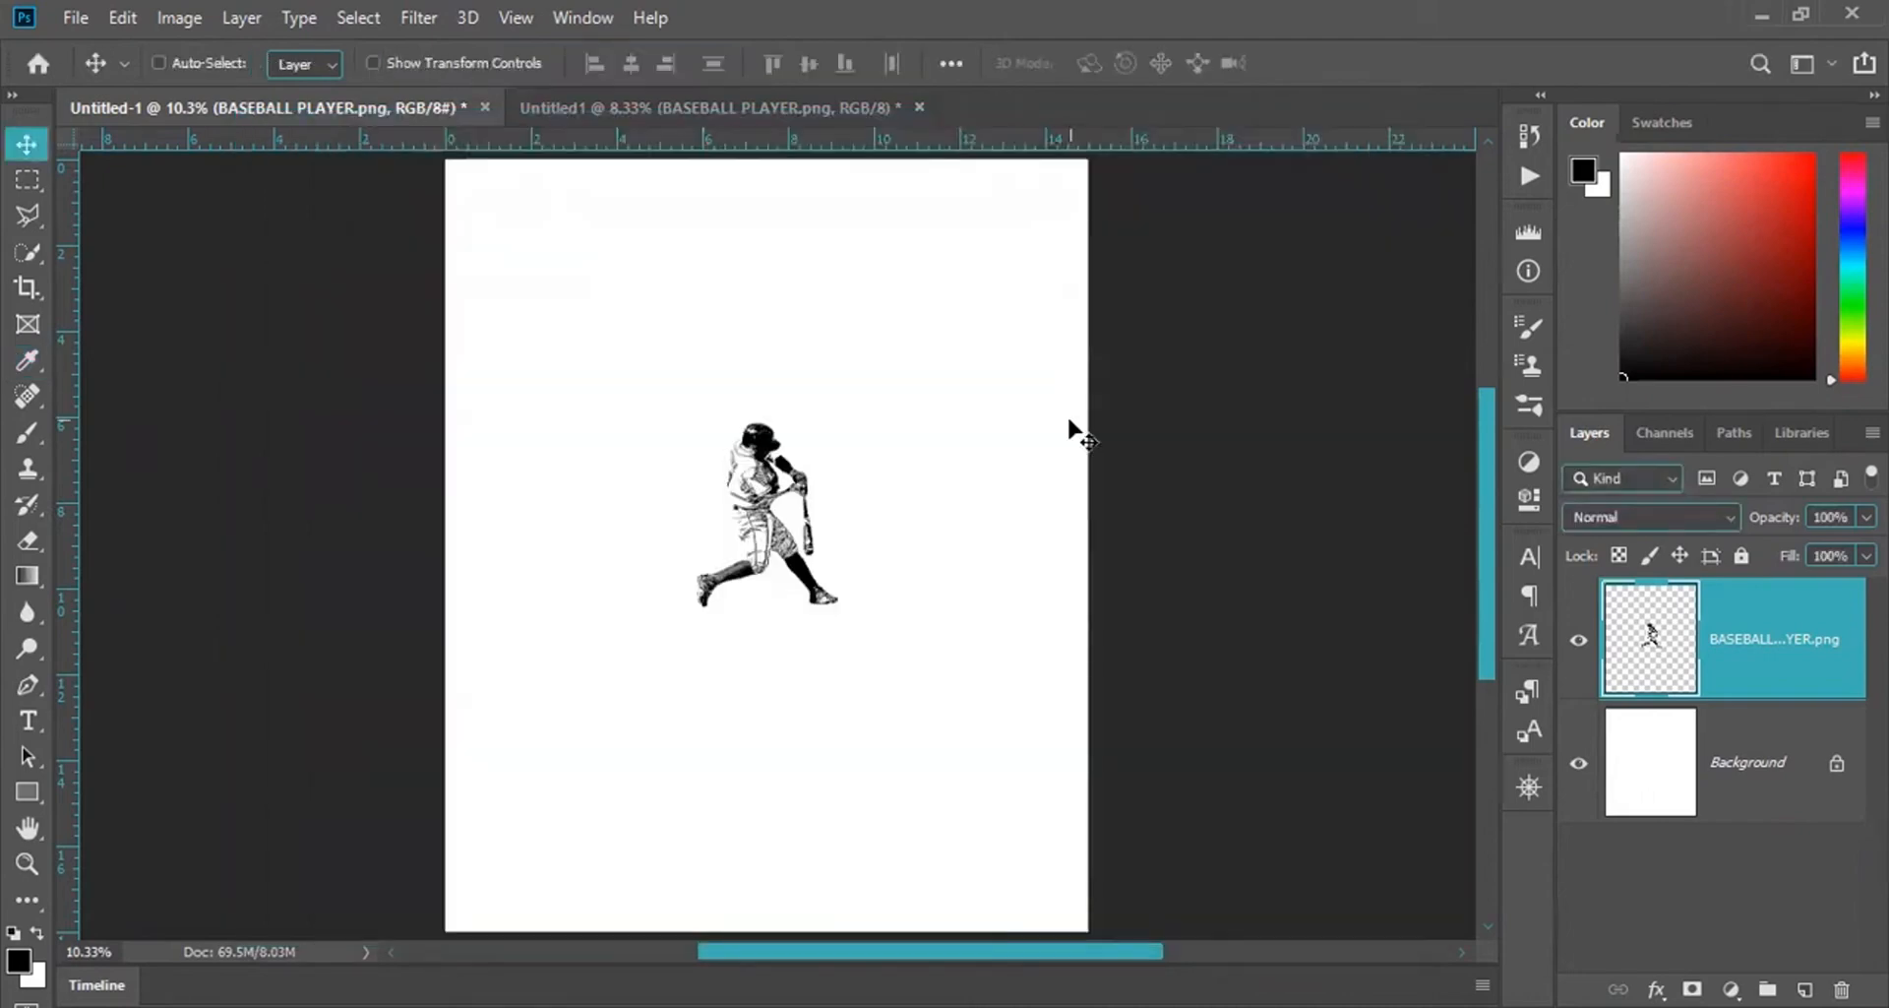
Scale the baseball player up proportionally about its centre to about 10 inches wide, filling most of the canvas height.
key(ctrl+t)
drag(837, 605, 991, 799)
key(Return)
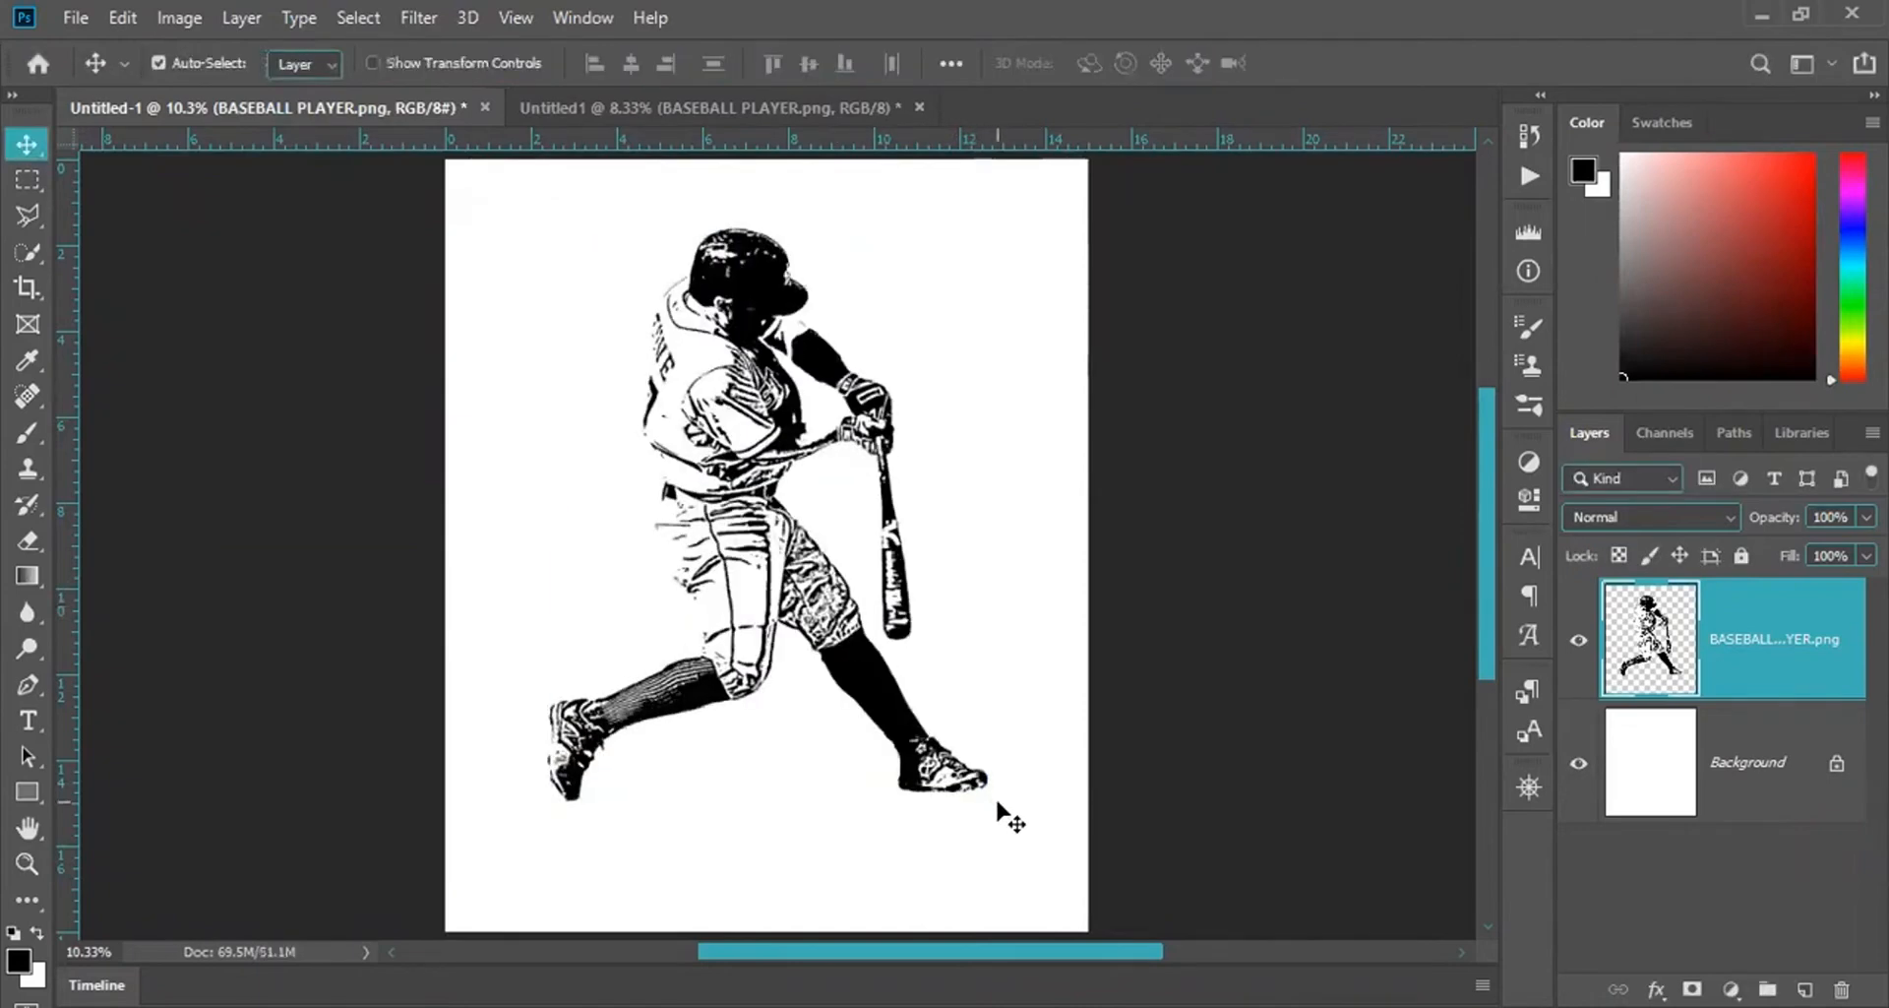
Move the baseball player slightly down so it sits closer to the vertical middle of the canvas.
drag(745, 514, 741, 544)
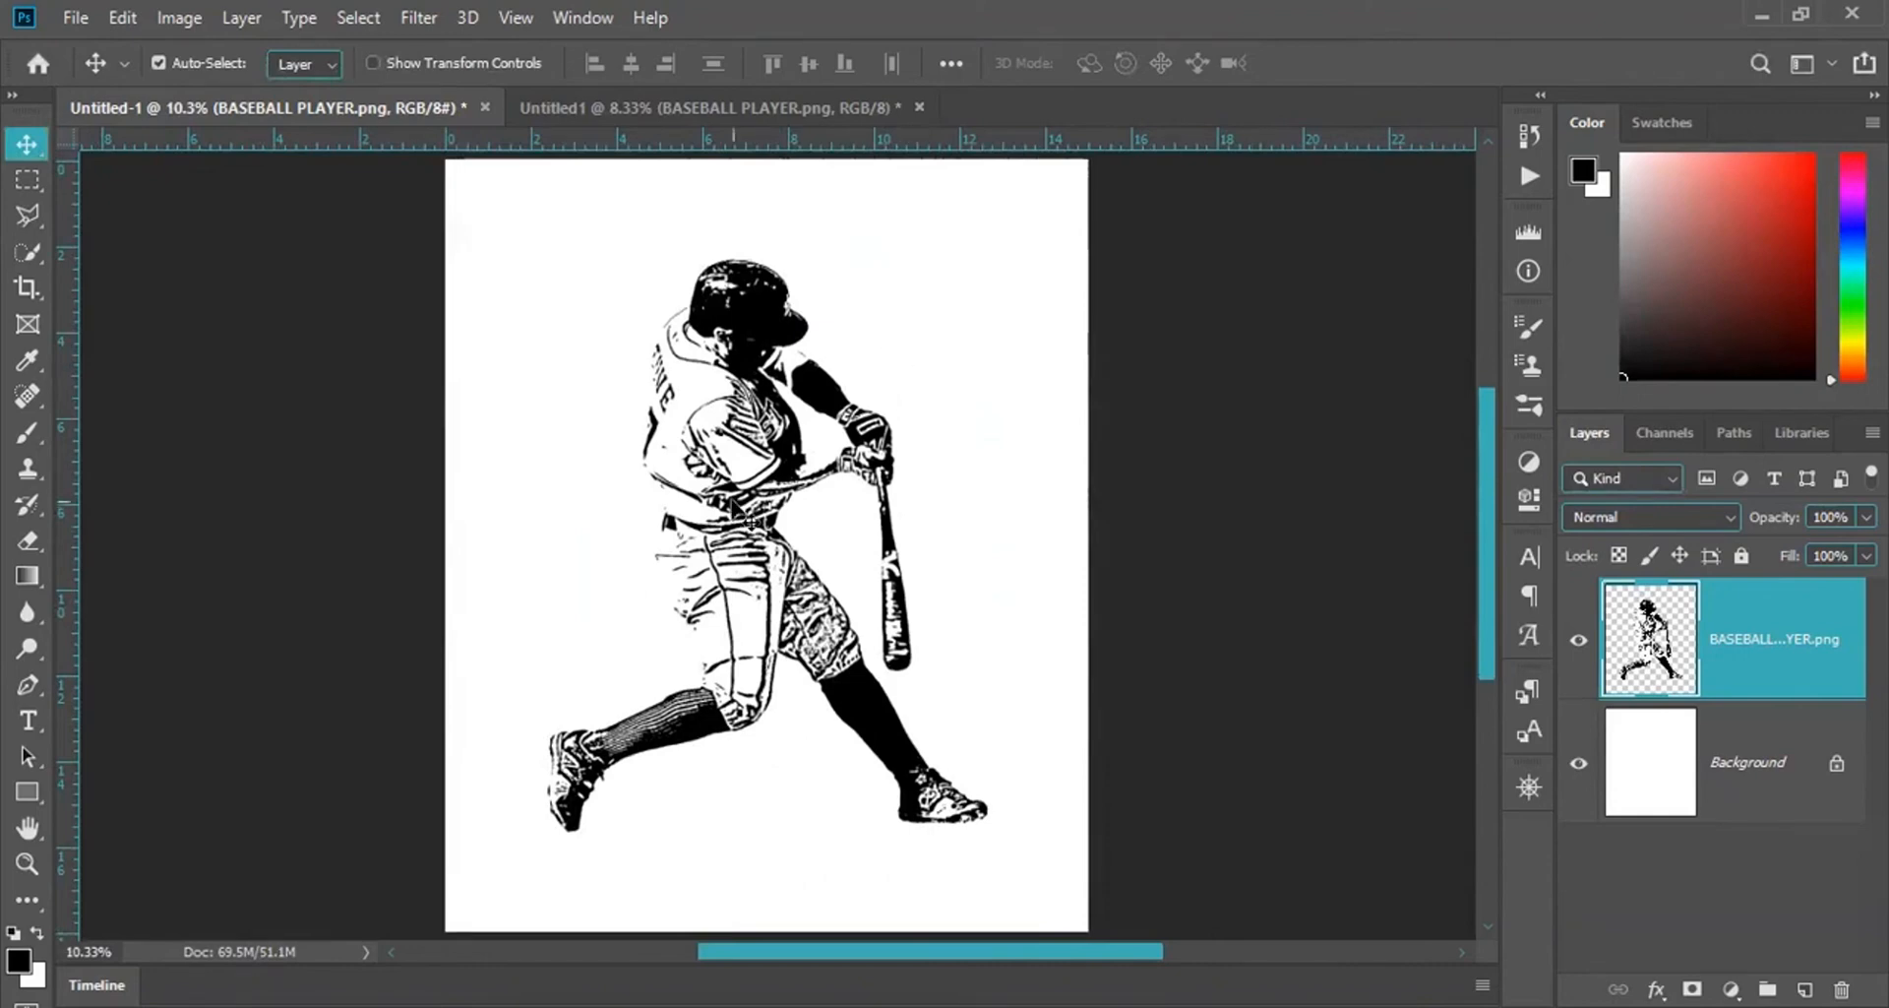
drag(745, 518, 765, 505)
drag(733, 580, 728, 608)
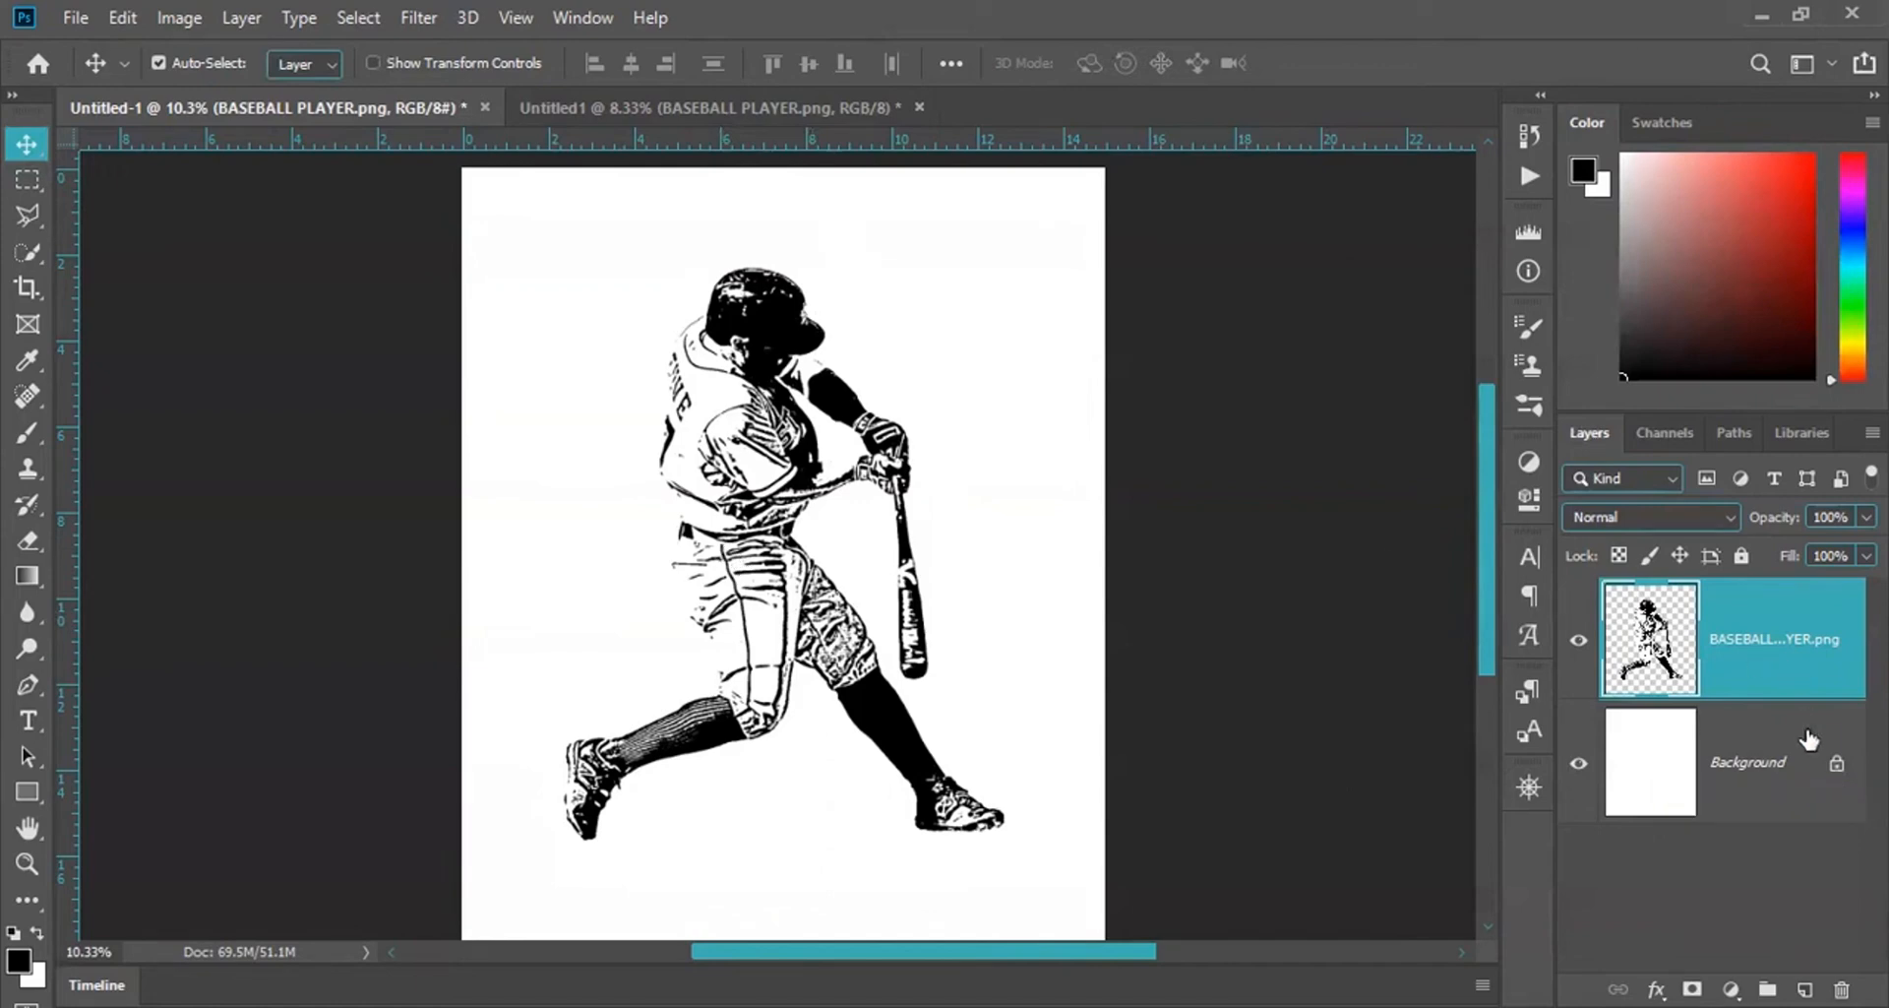
Unlock the Background layer and switch the layer thumbnails to medium size.
click(1836, 762)
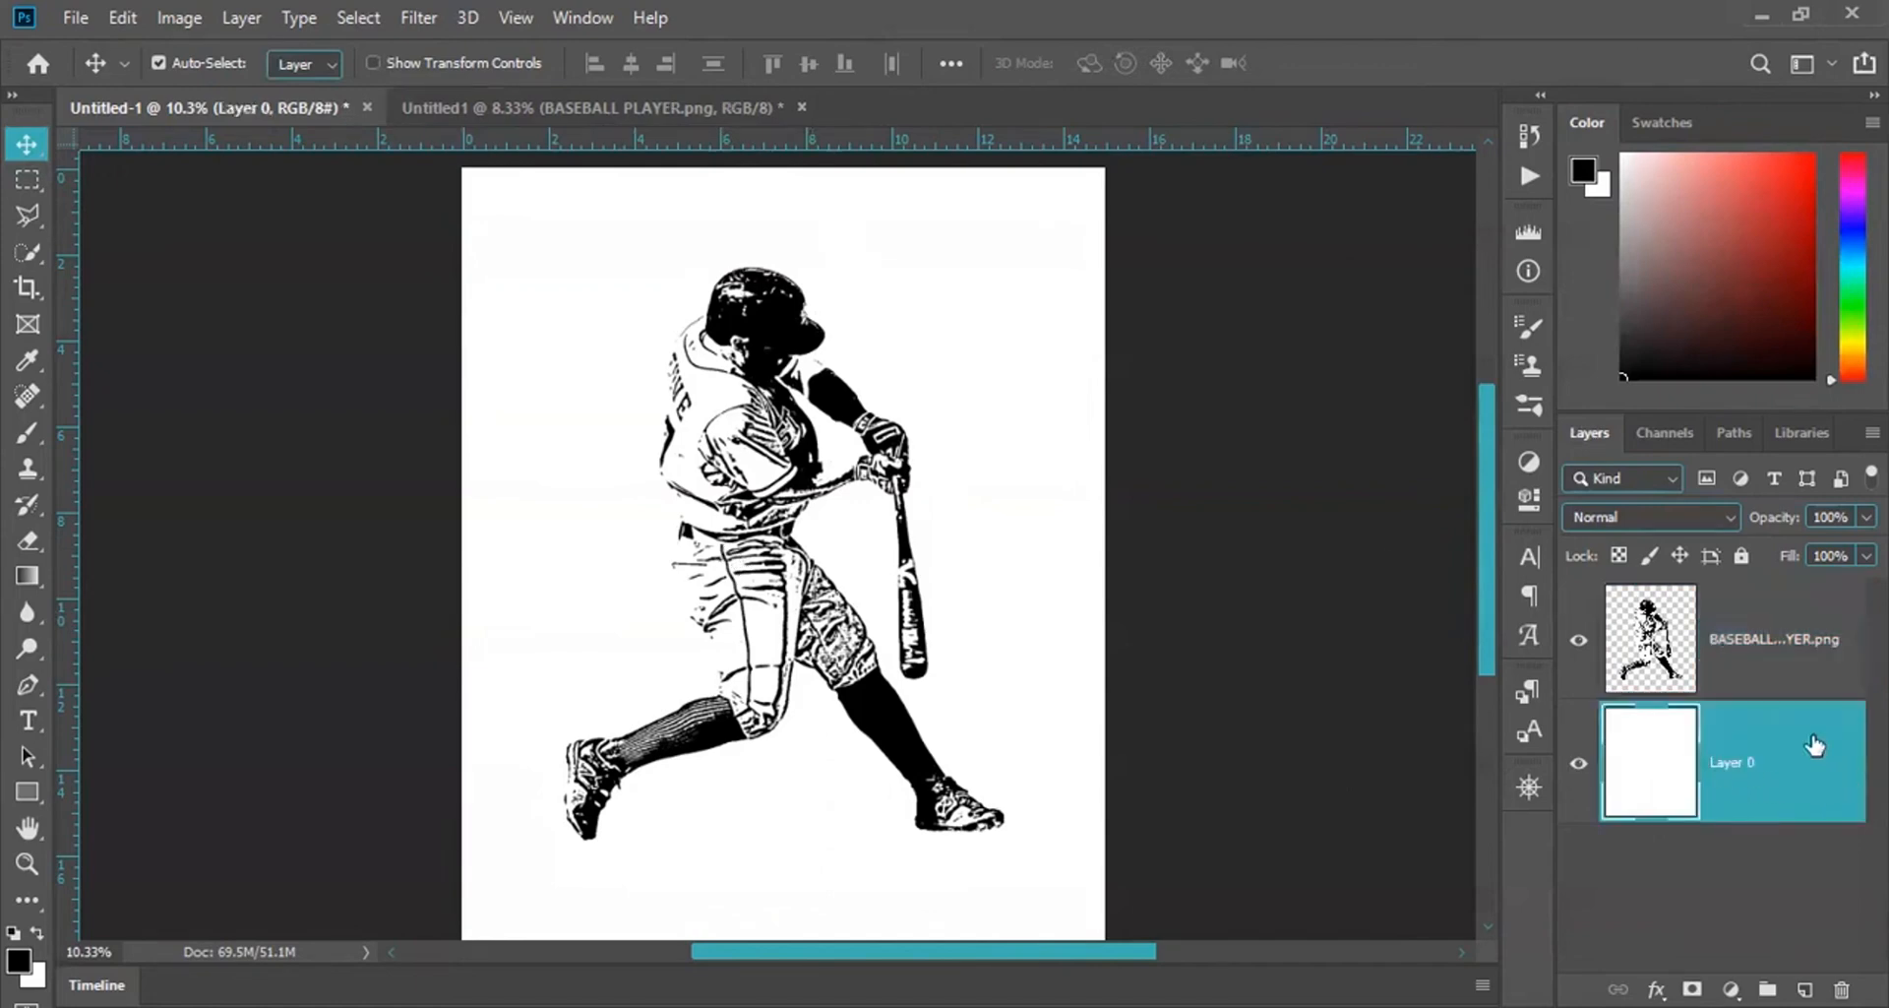
right_click(1704, 919)
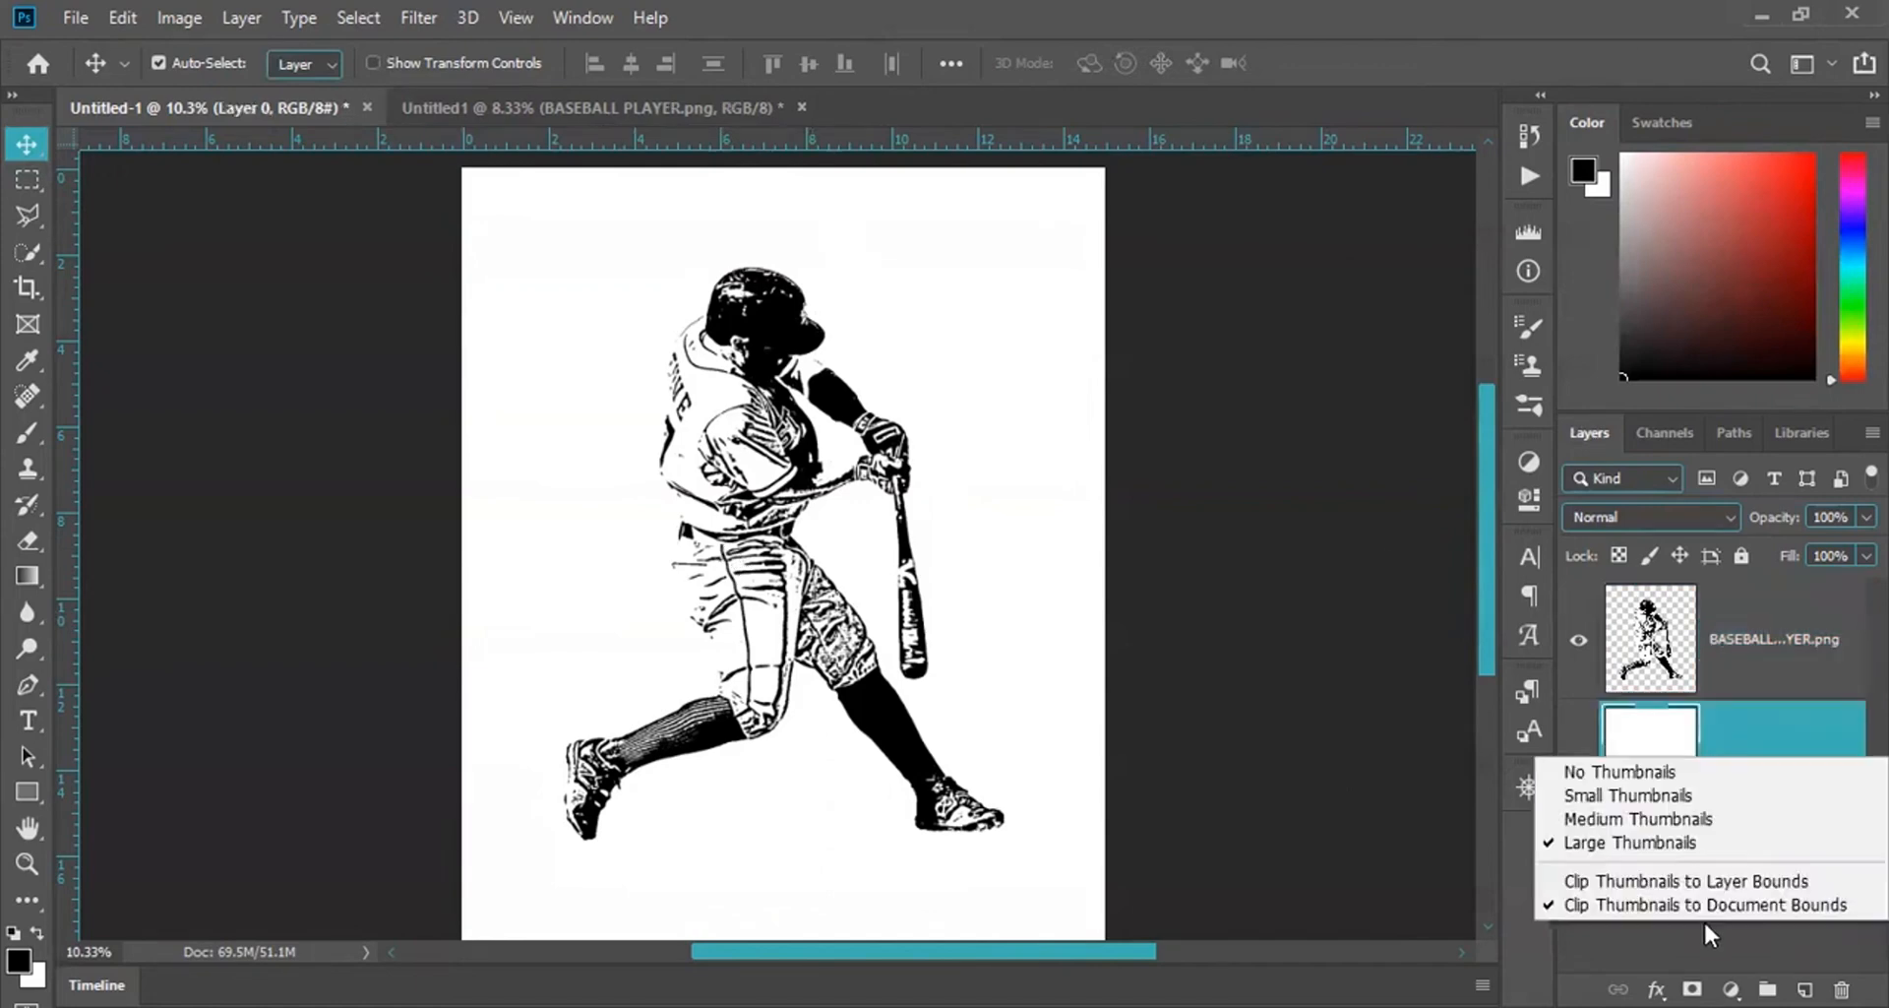
click(1651, 819)
click(1687, 858)
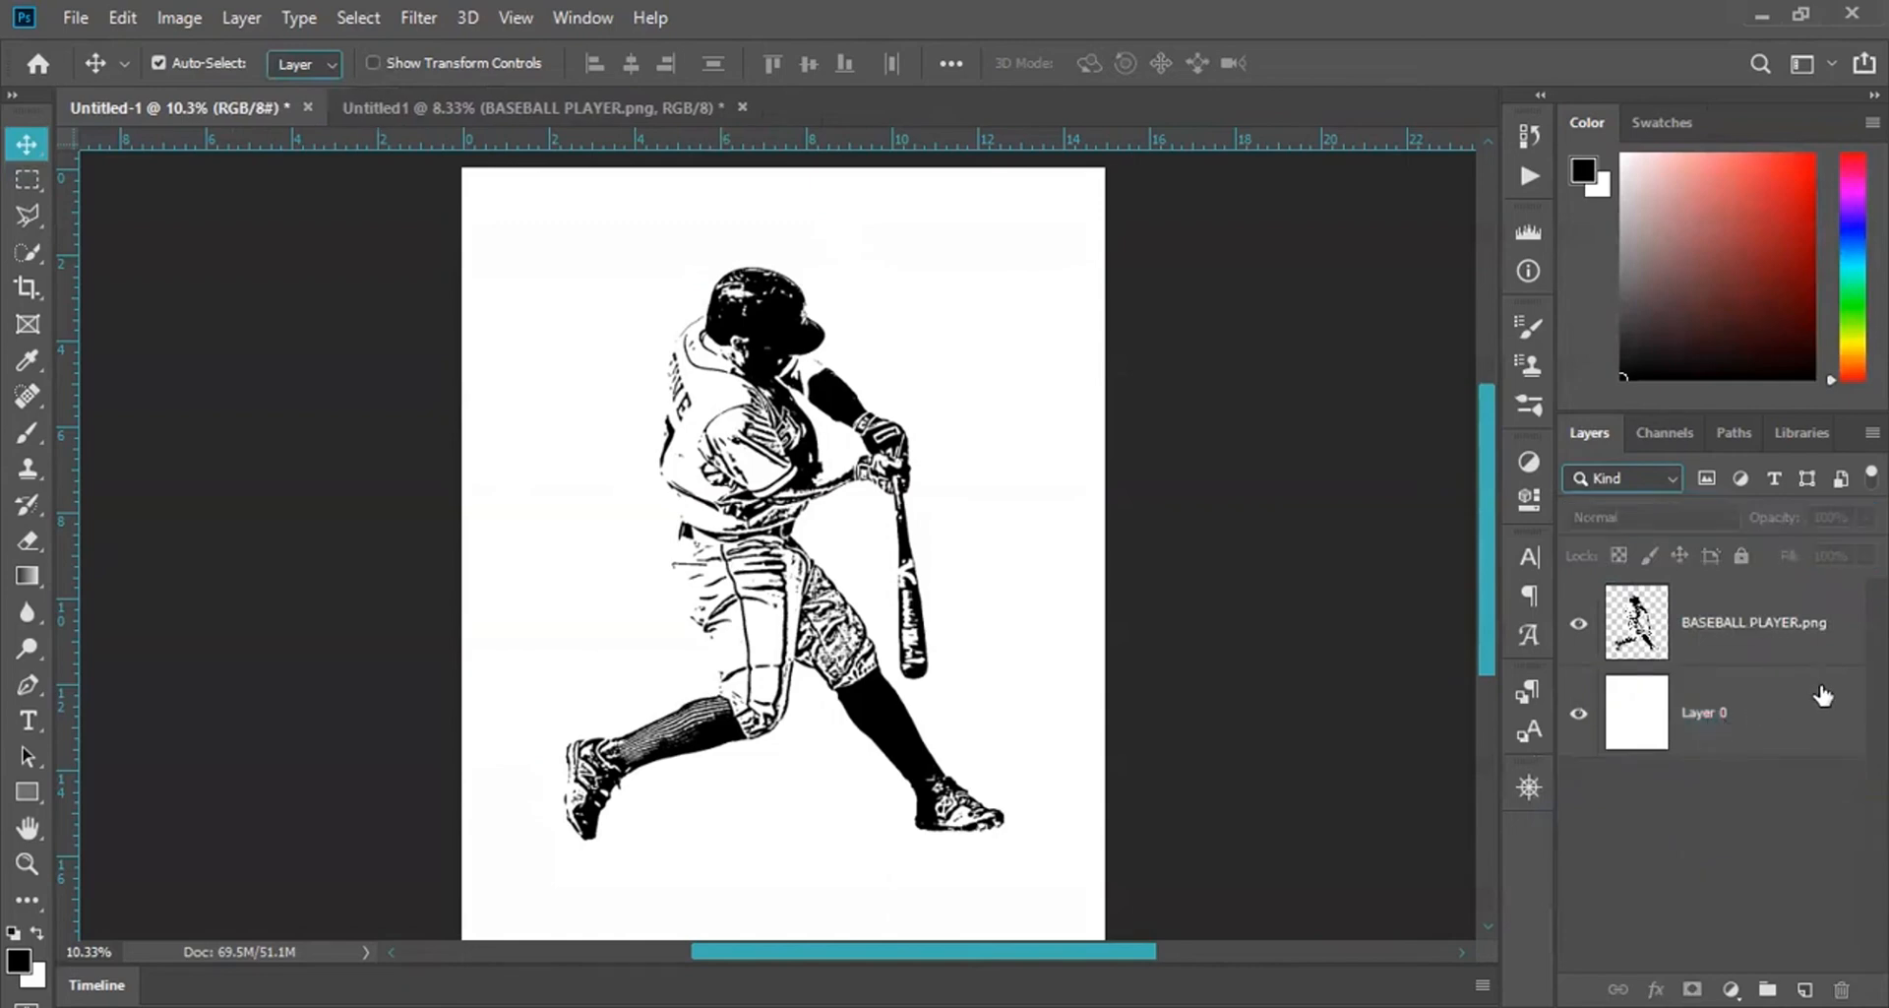
Fill Layer 0 behind the baseball player with the foreground color 000000.
click(1649, 734)
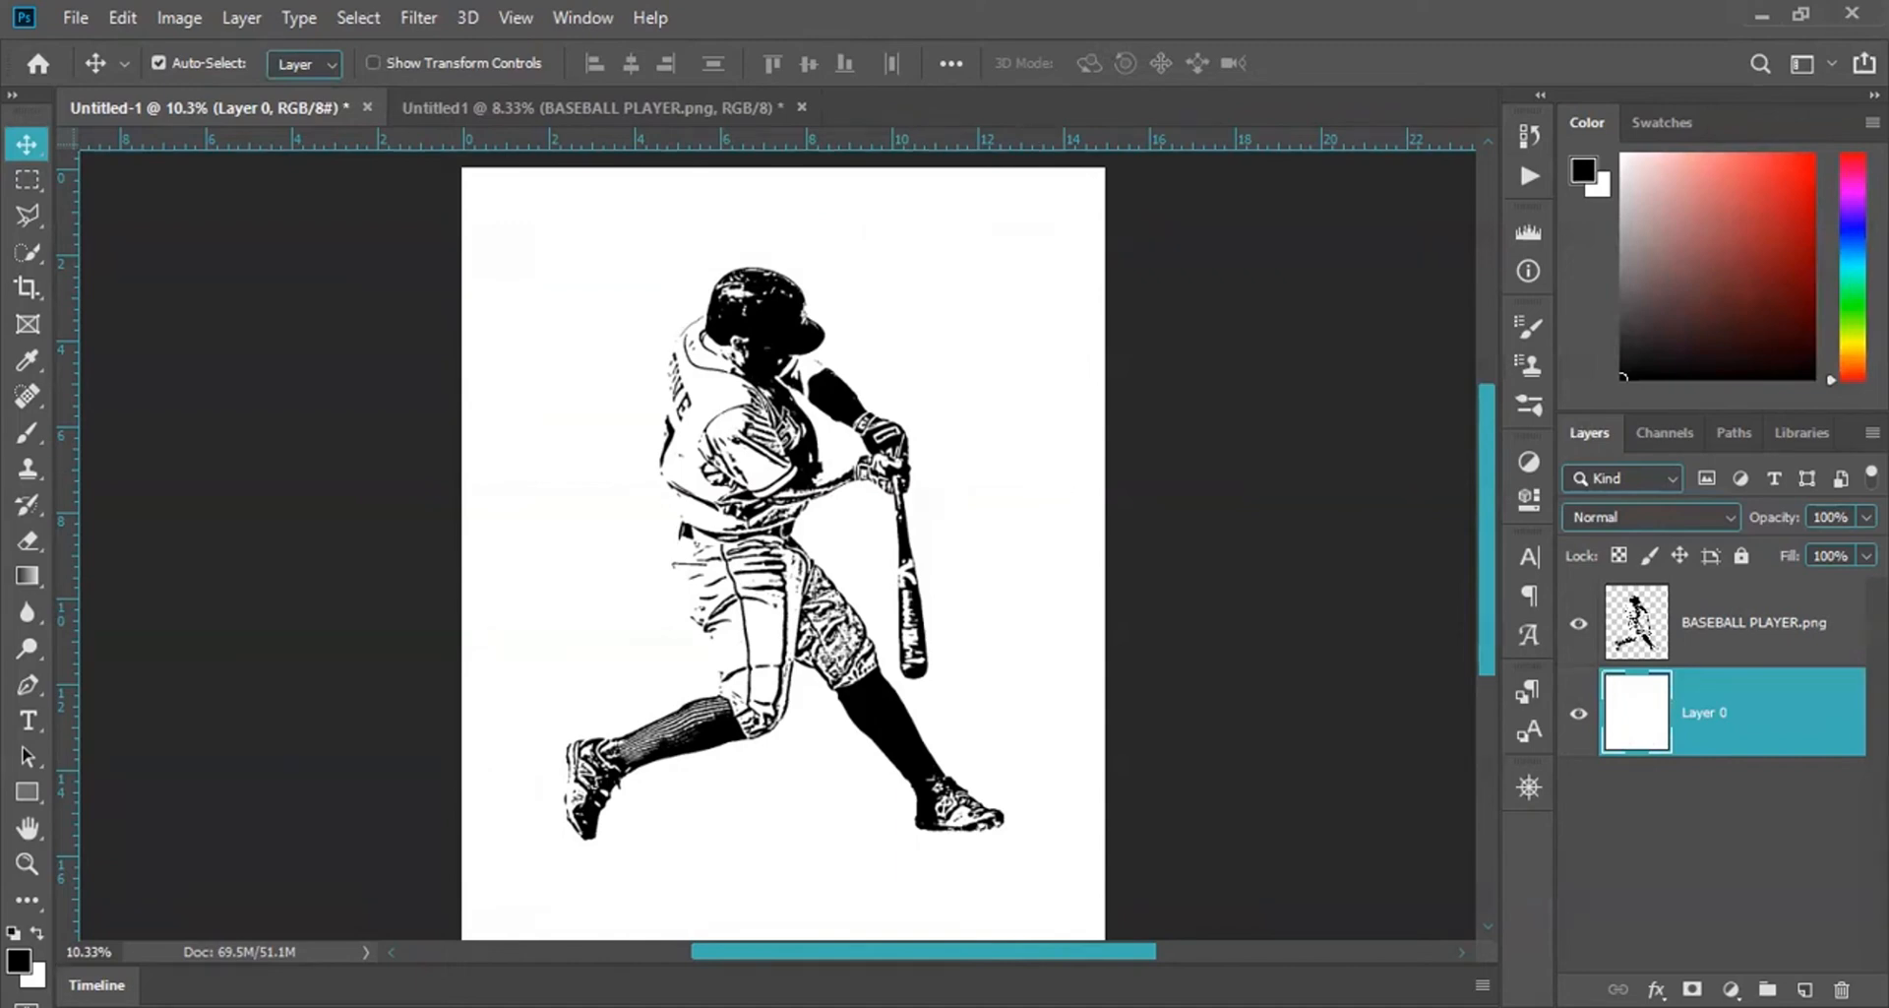
click(18, 959)
drag(1249, 737, 1158, 876)
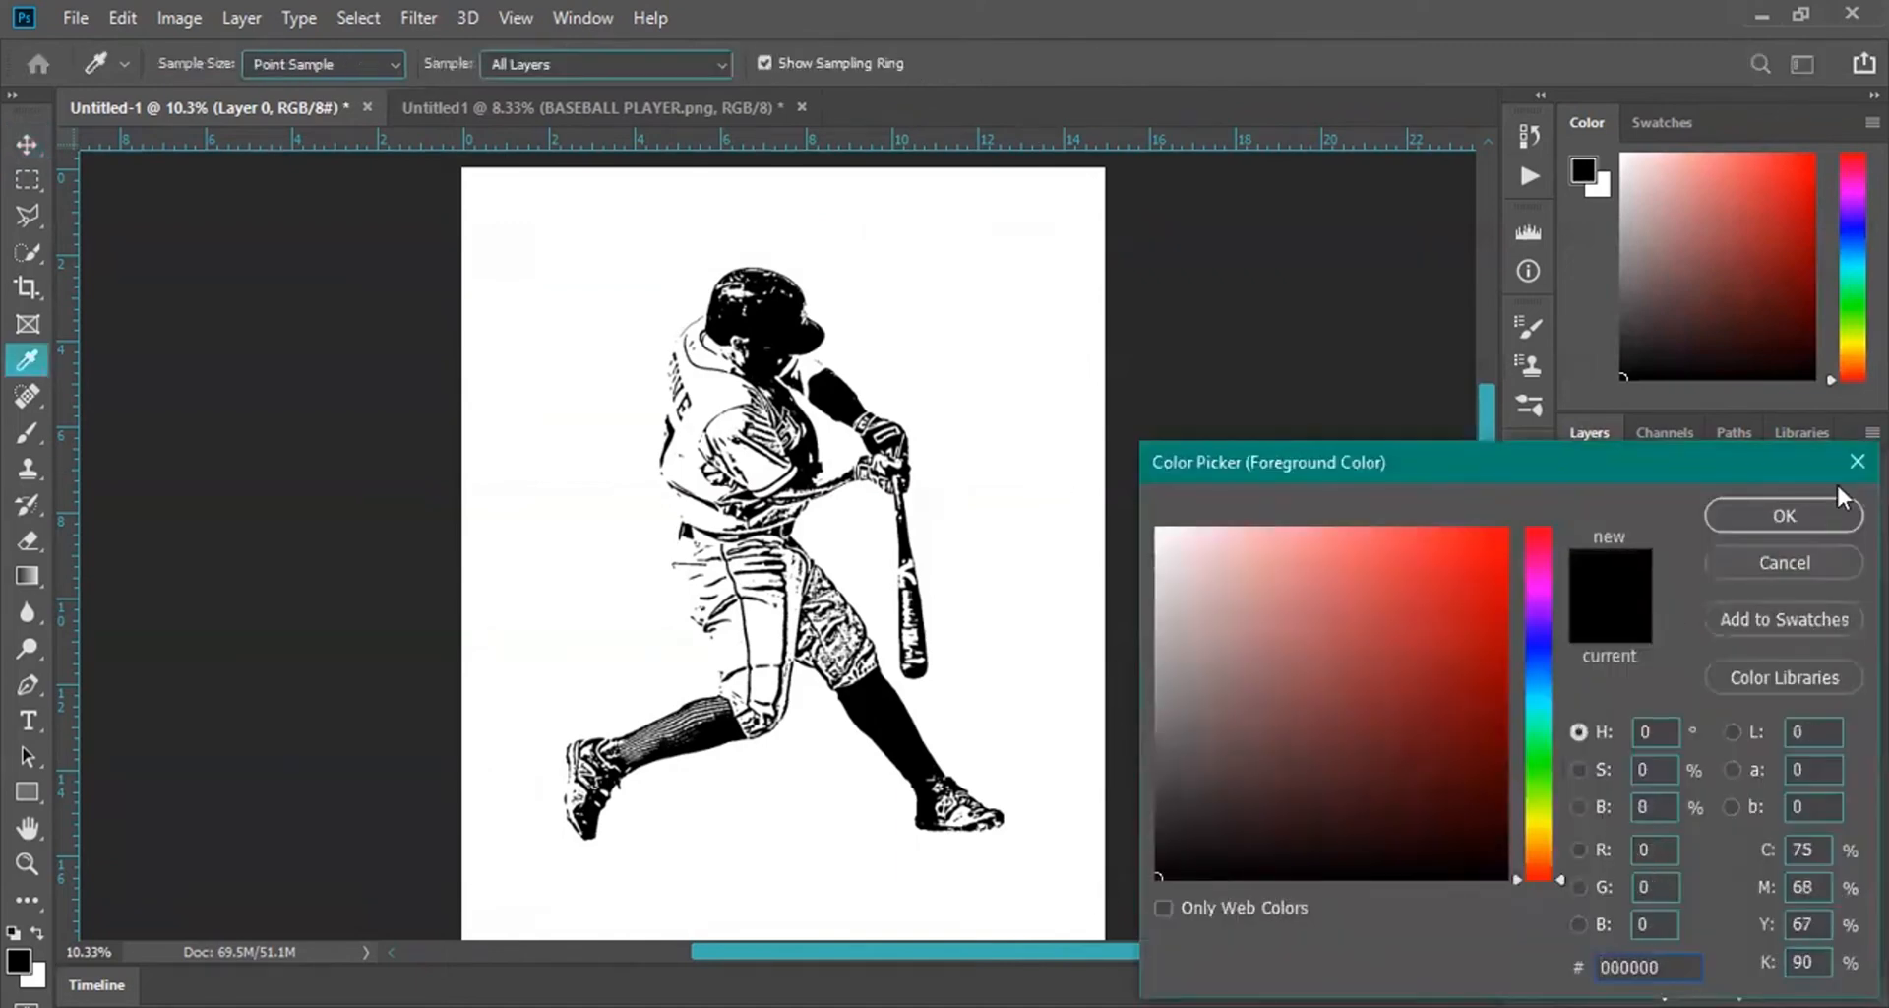
click(1781, 522)
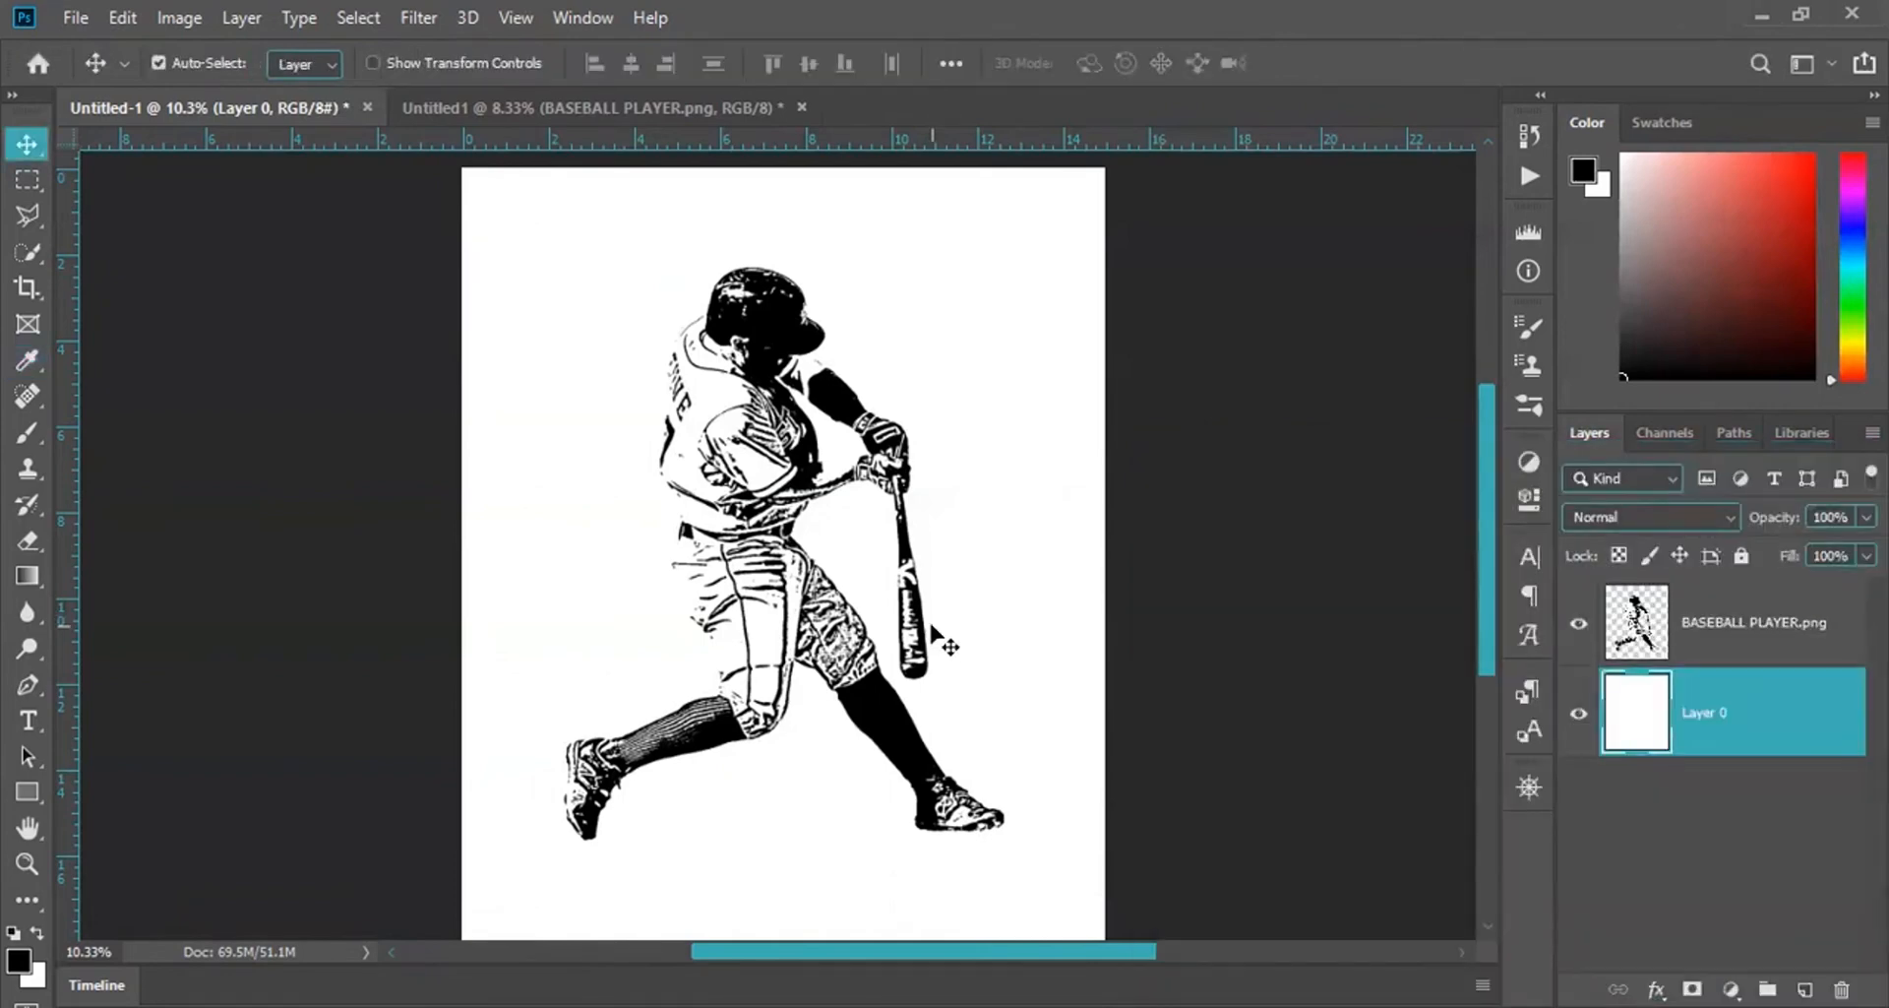
key(alt+BackSpace)
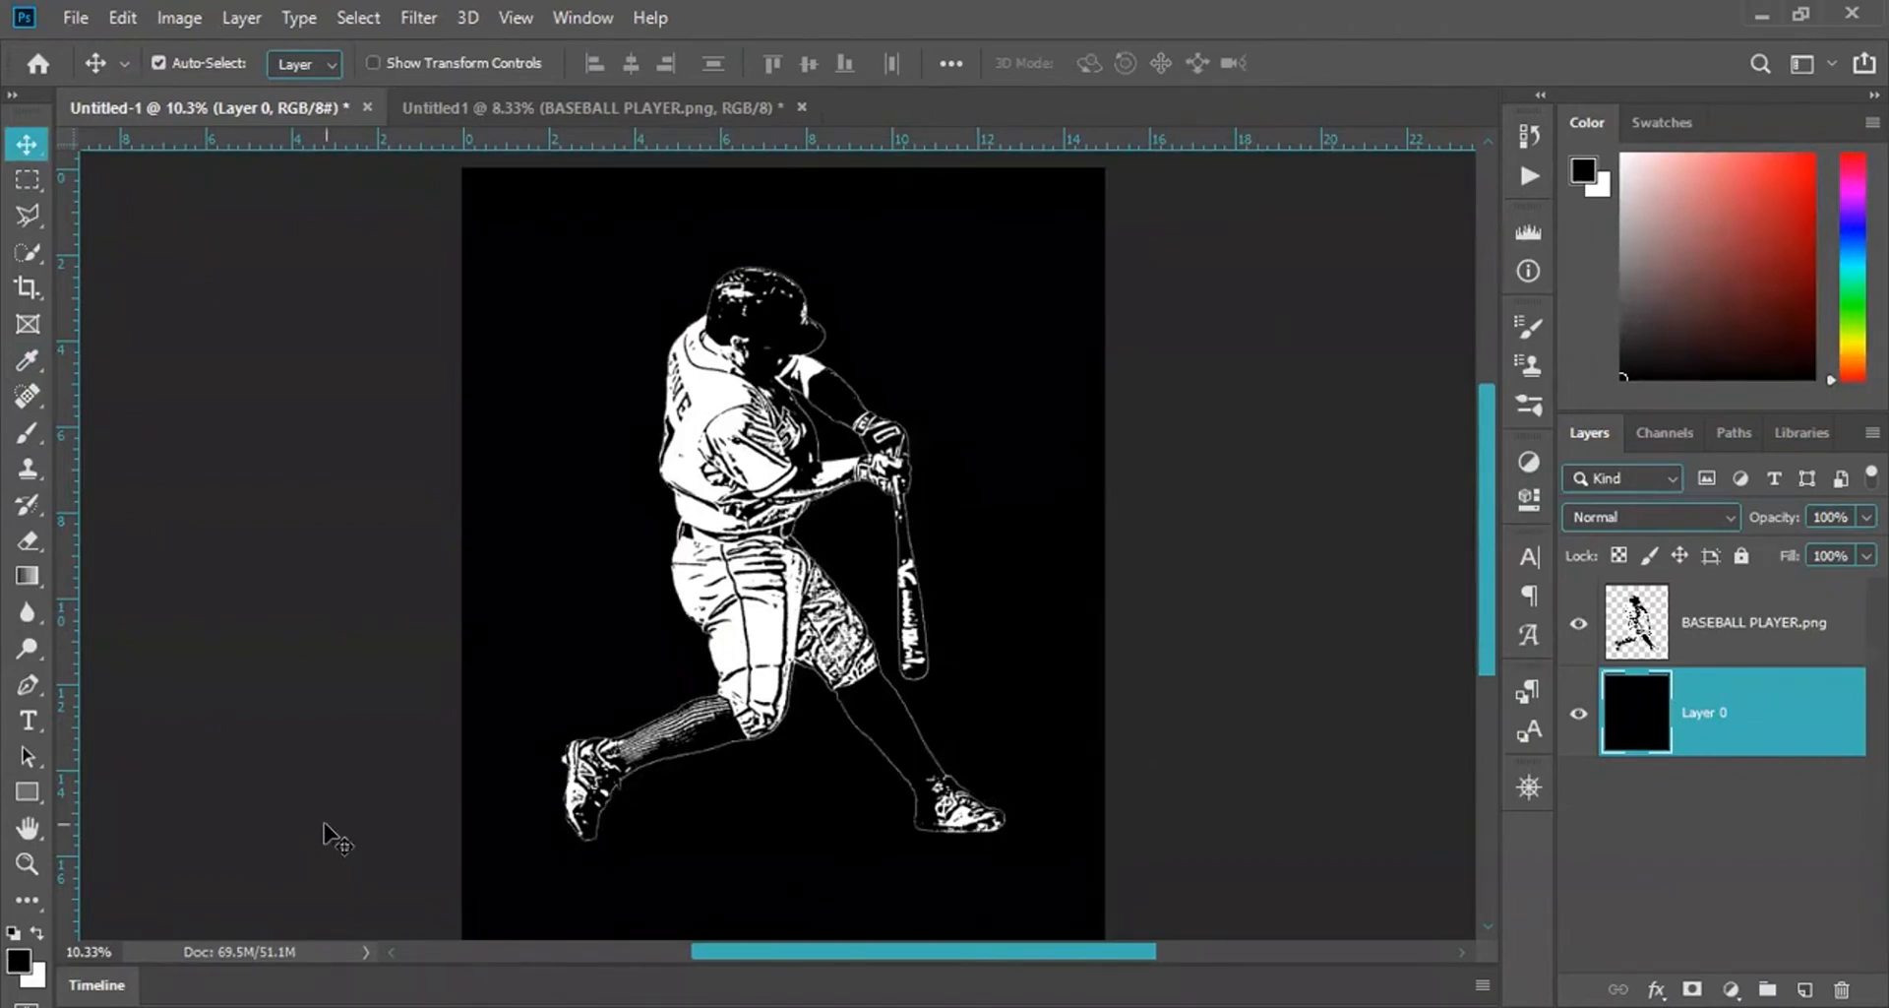
Undo, redo and undo again the black fill on Layer 0.
key(ctrl+z)
key(ctrl+shift+z)
key(ctrl+z)
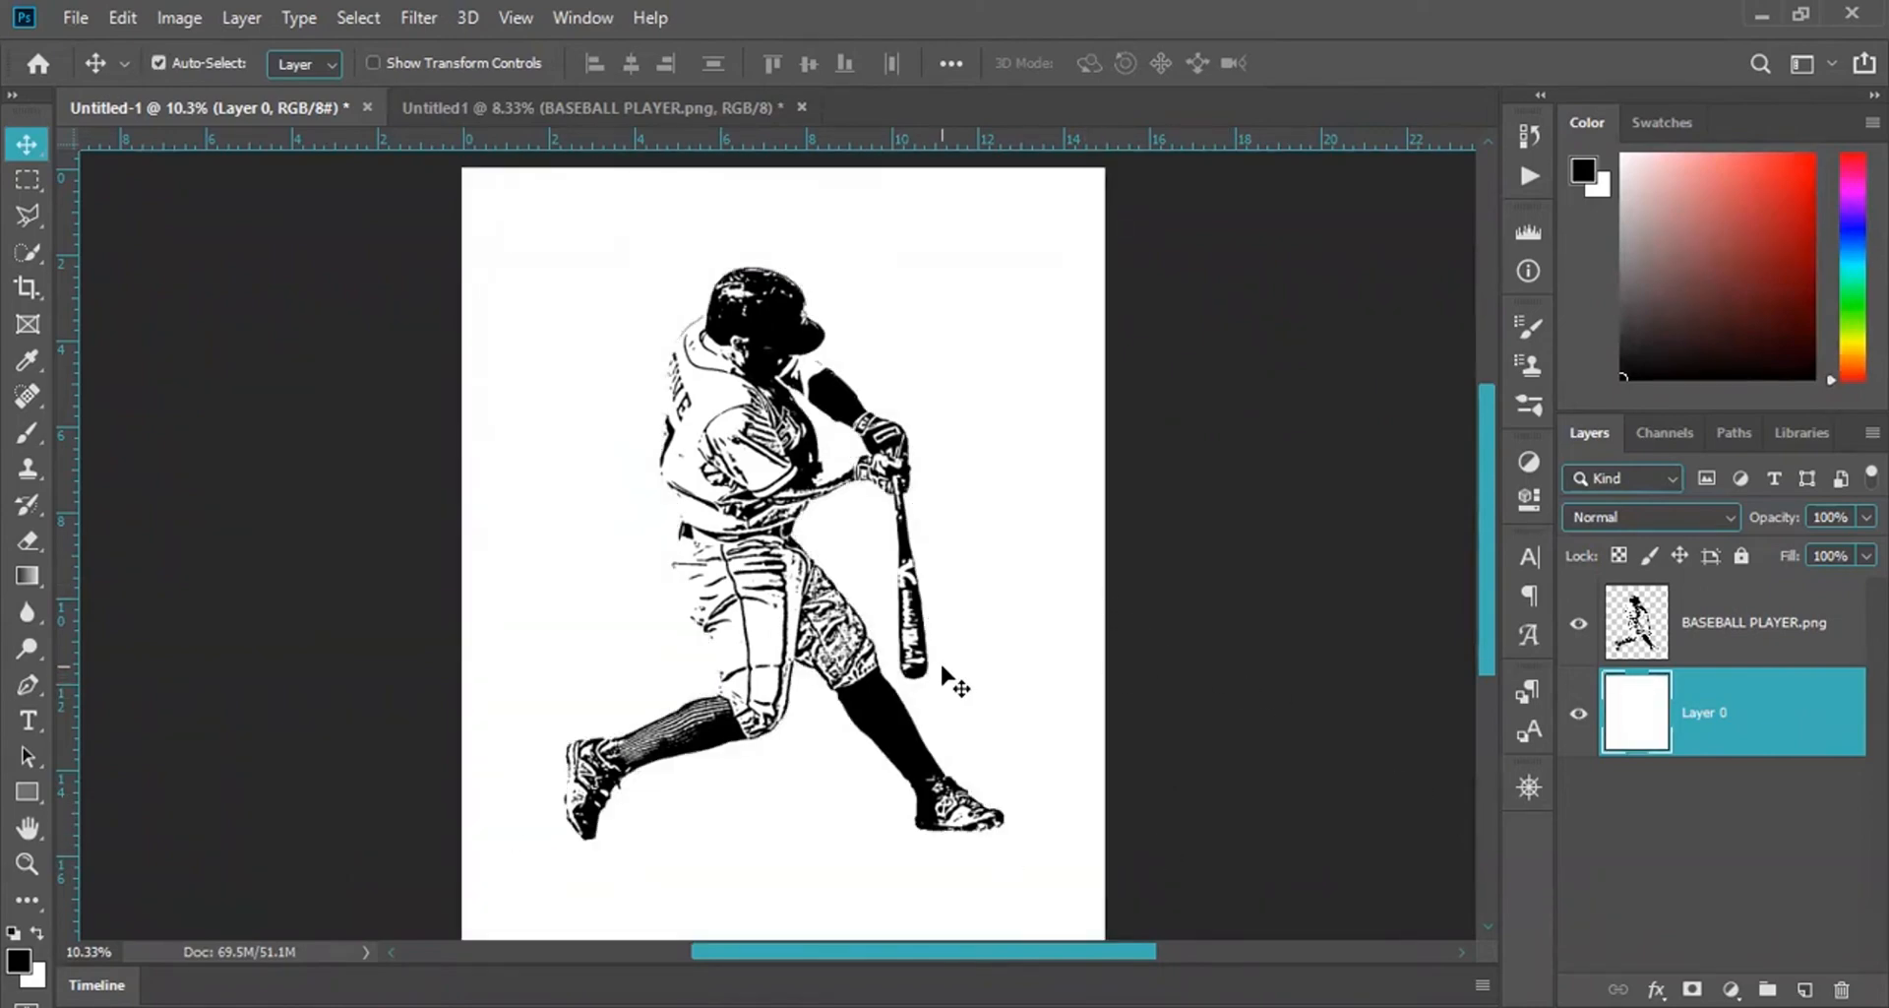
click(121, 22)
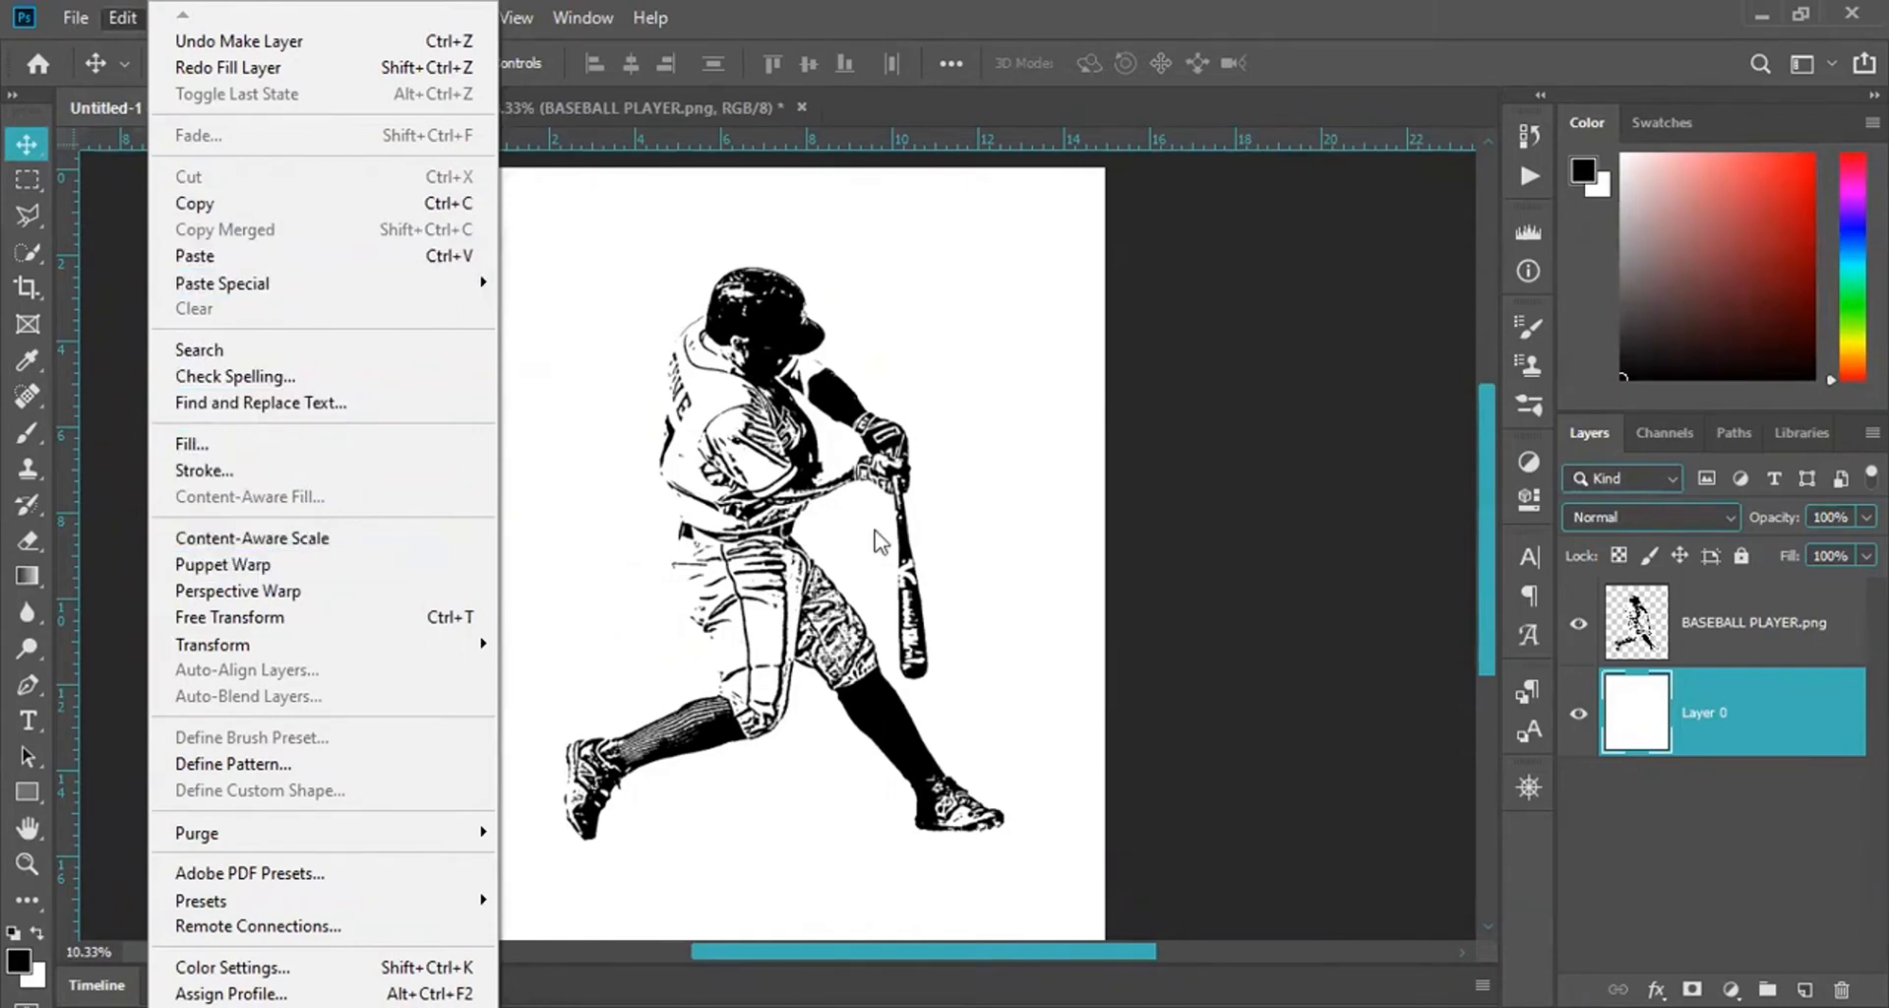
click(1741, 734)
key(shift+F5)
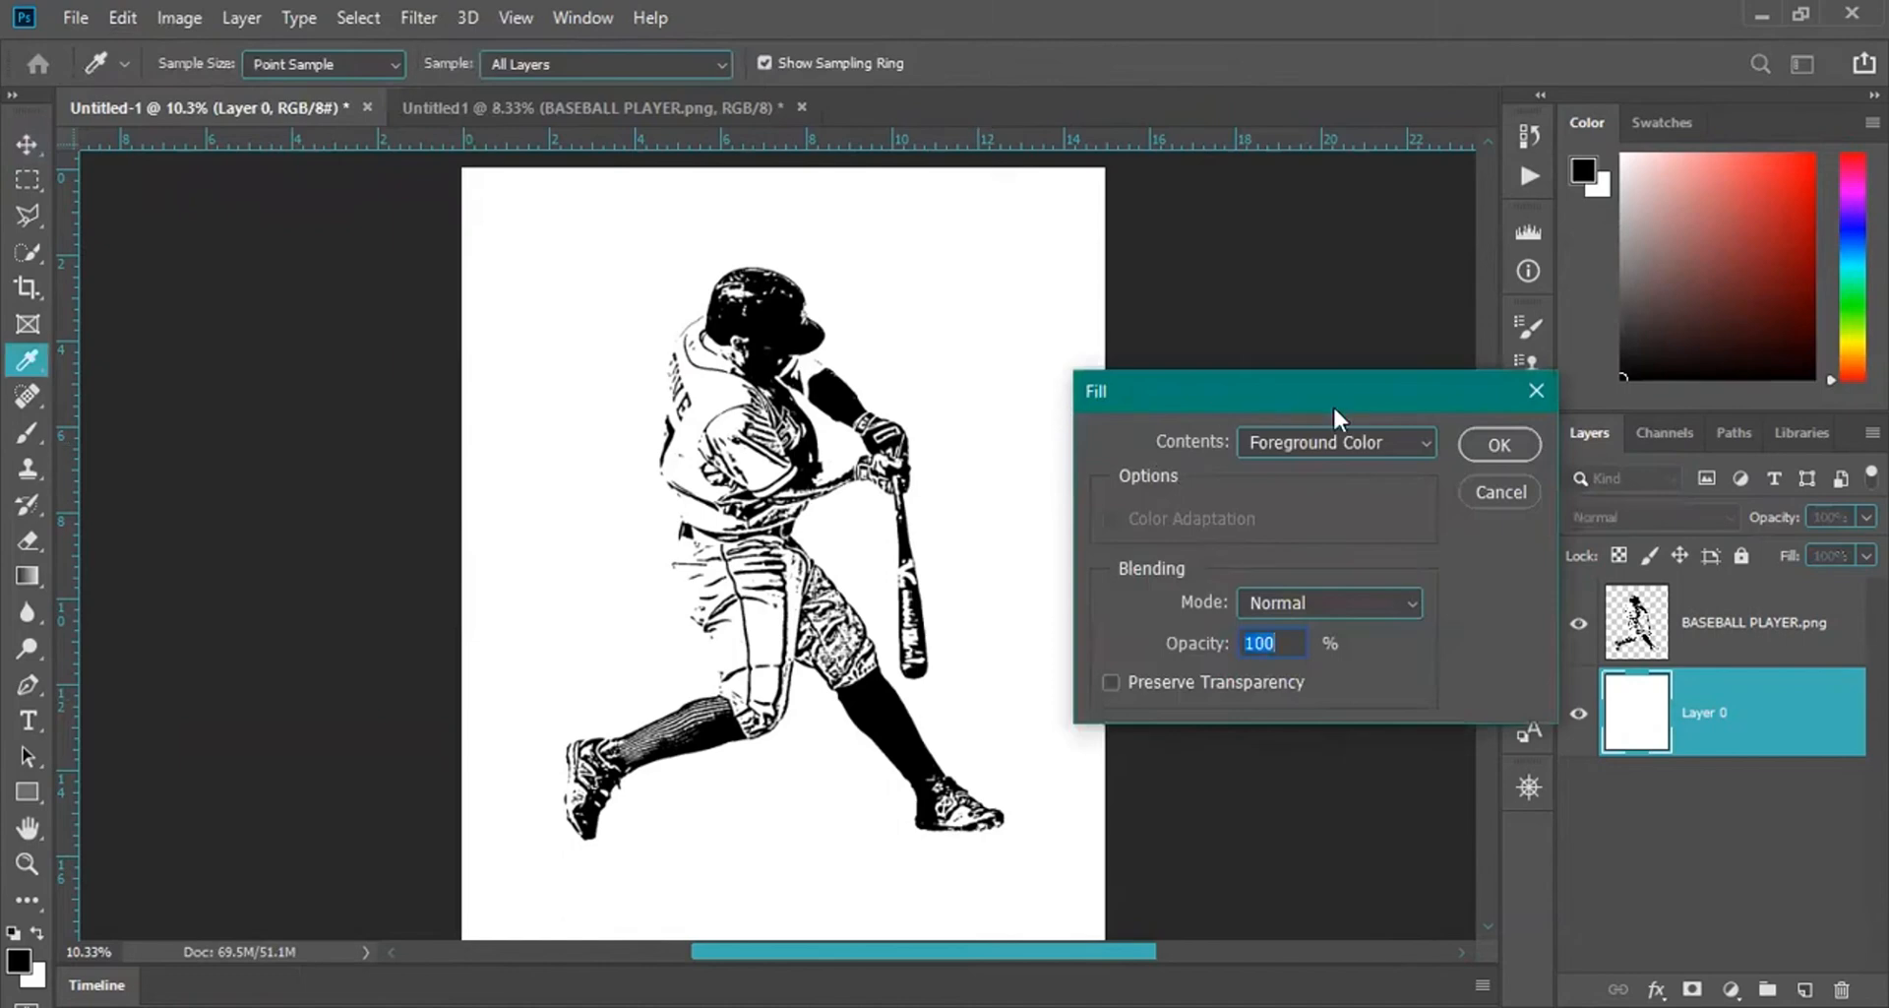
drag(1302, 395, 1019, 315)
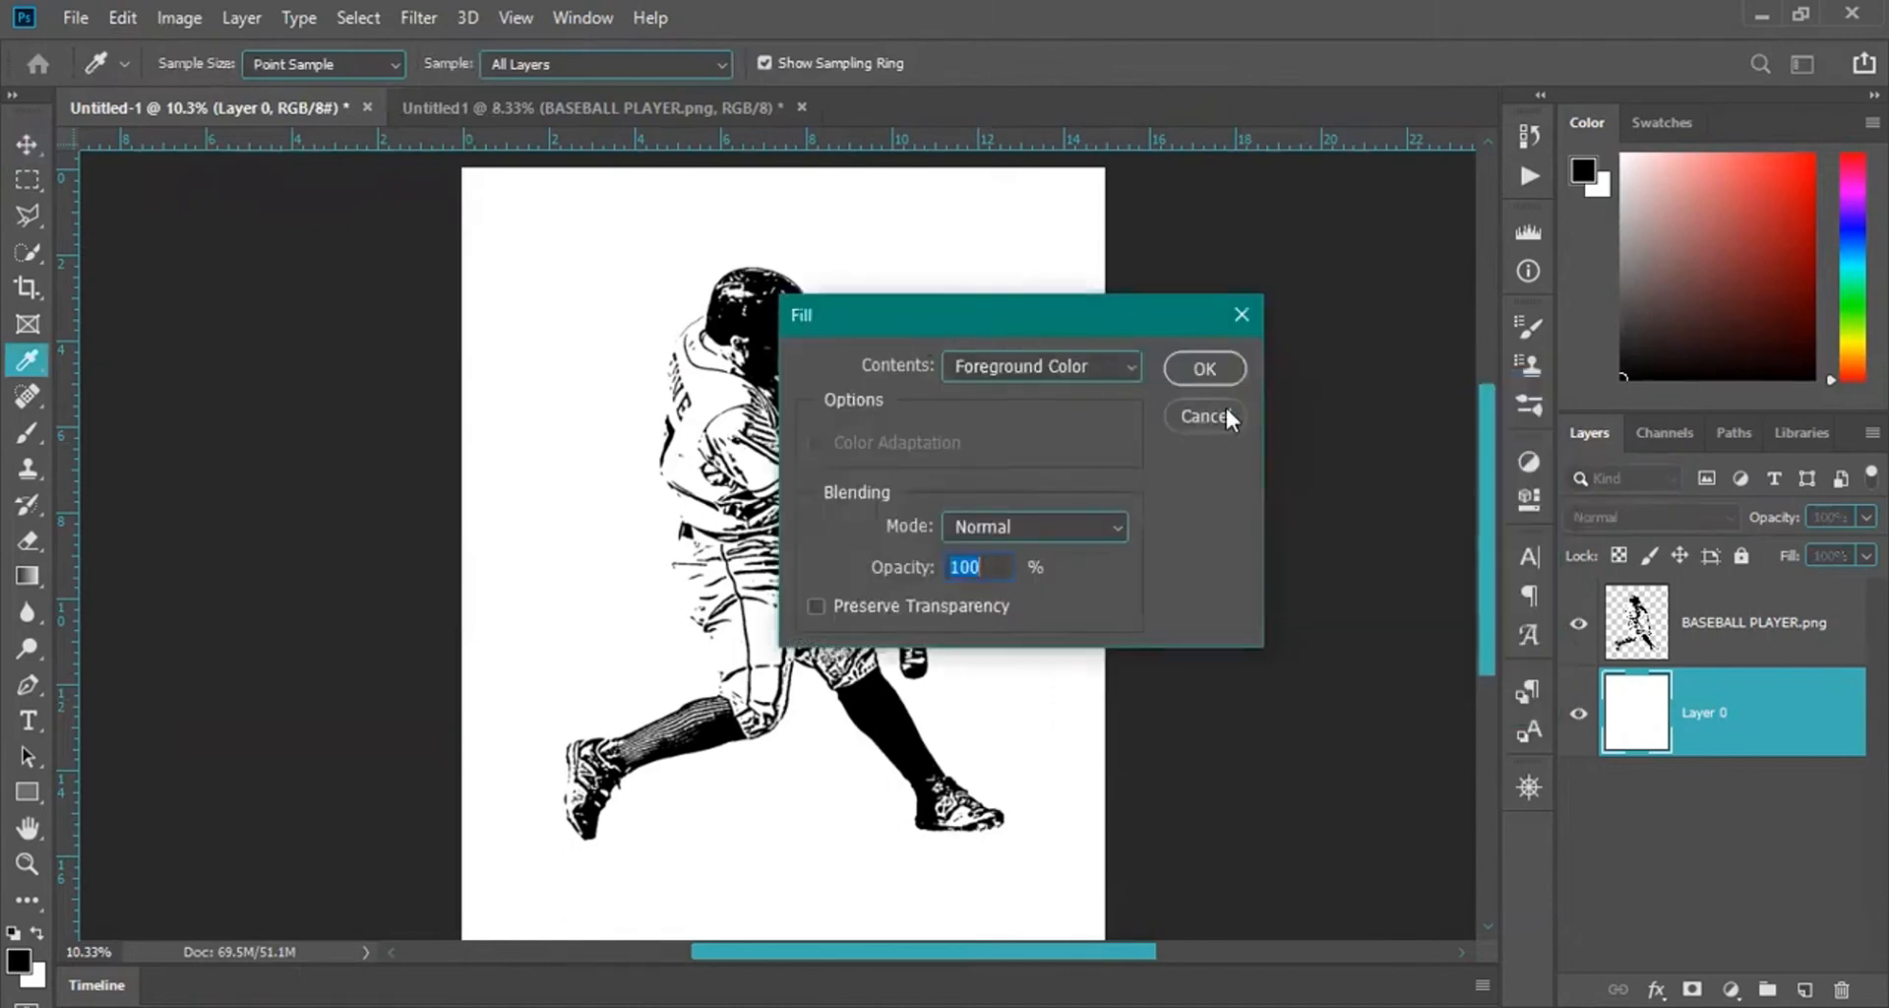
click(1084, 366)
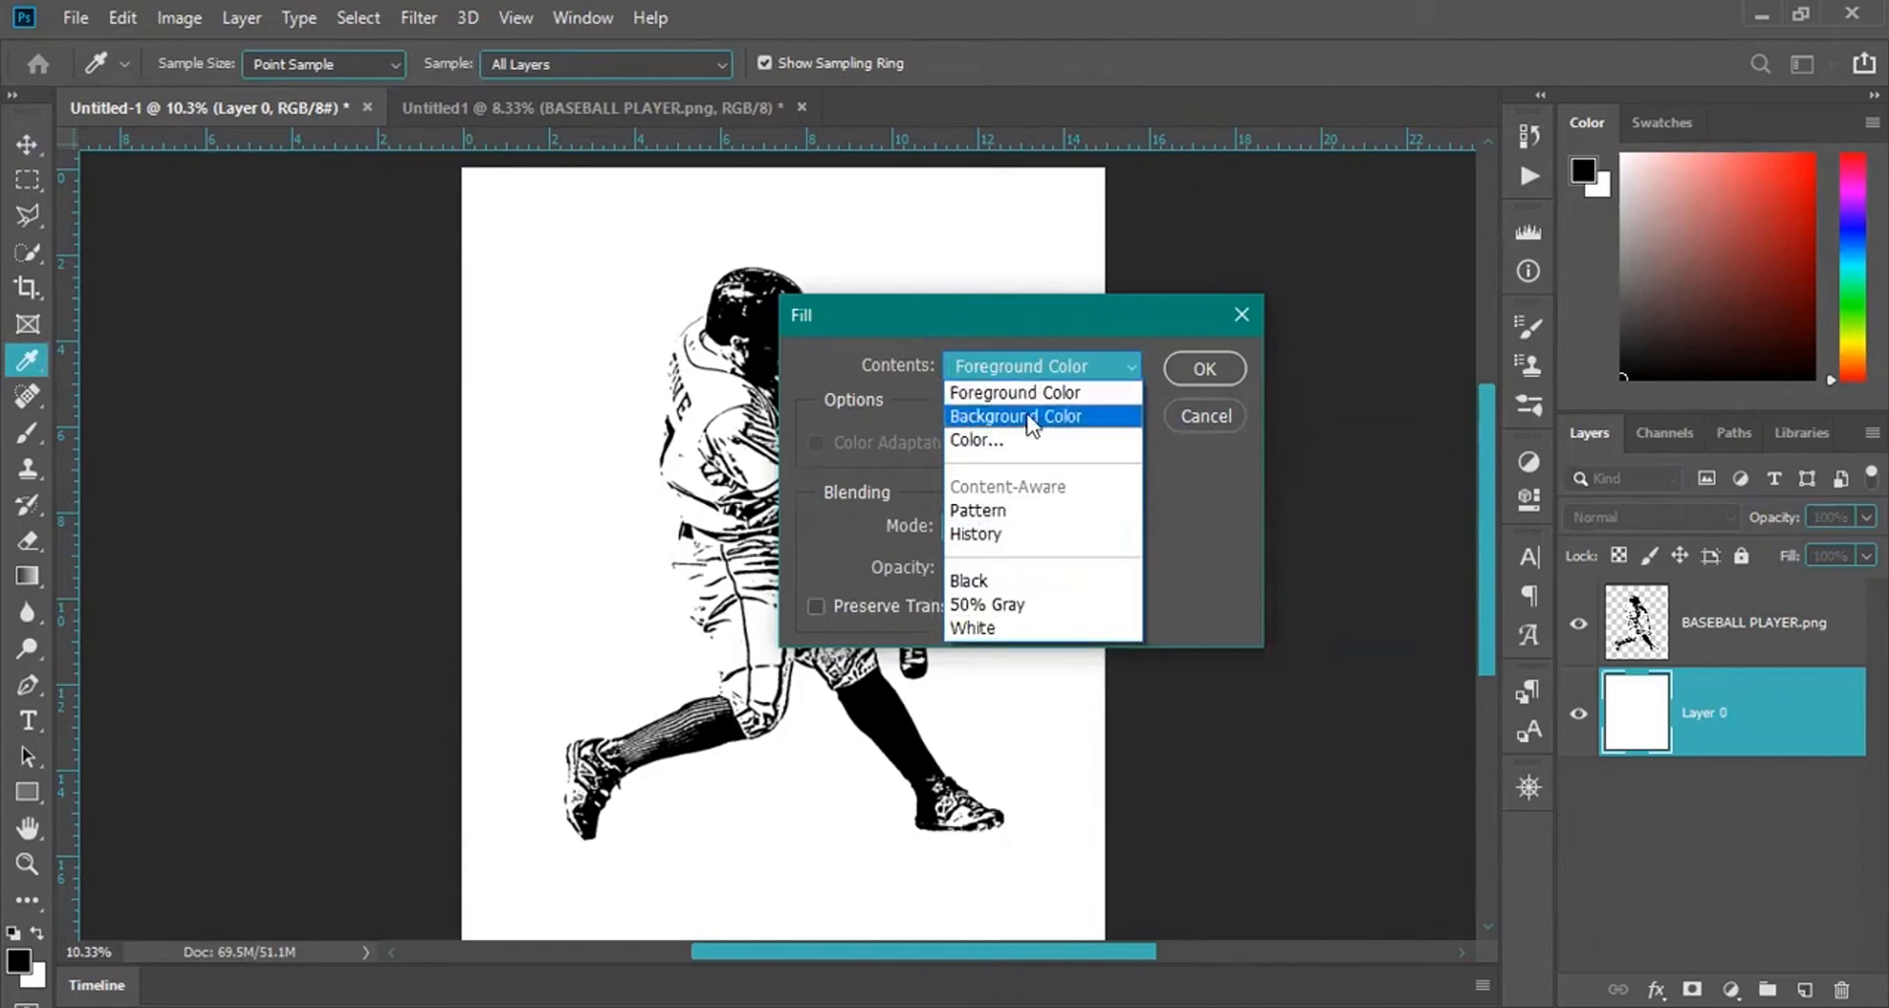
click(1210, 413)
click(1228, 413)
key(v)
Fill Layer 0 with the custom color a92b2b at Normal mode and 100% opacity.
click(119, 18)
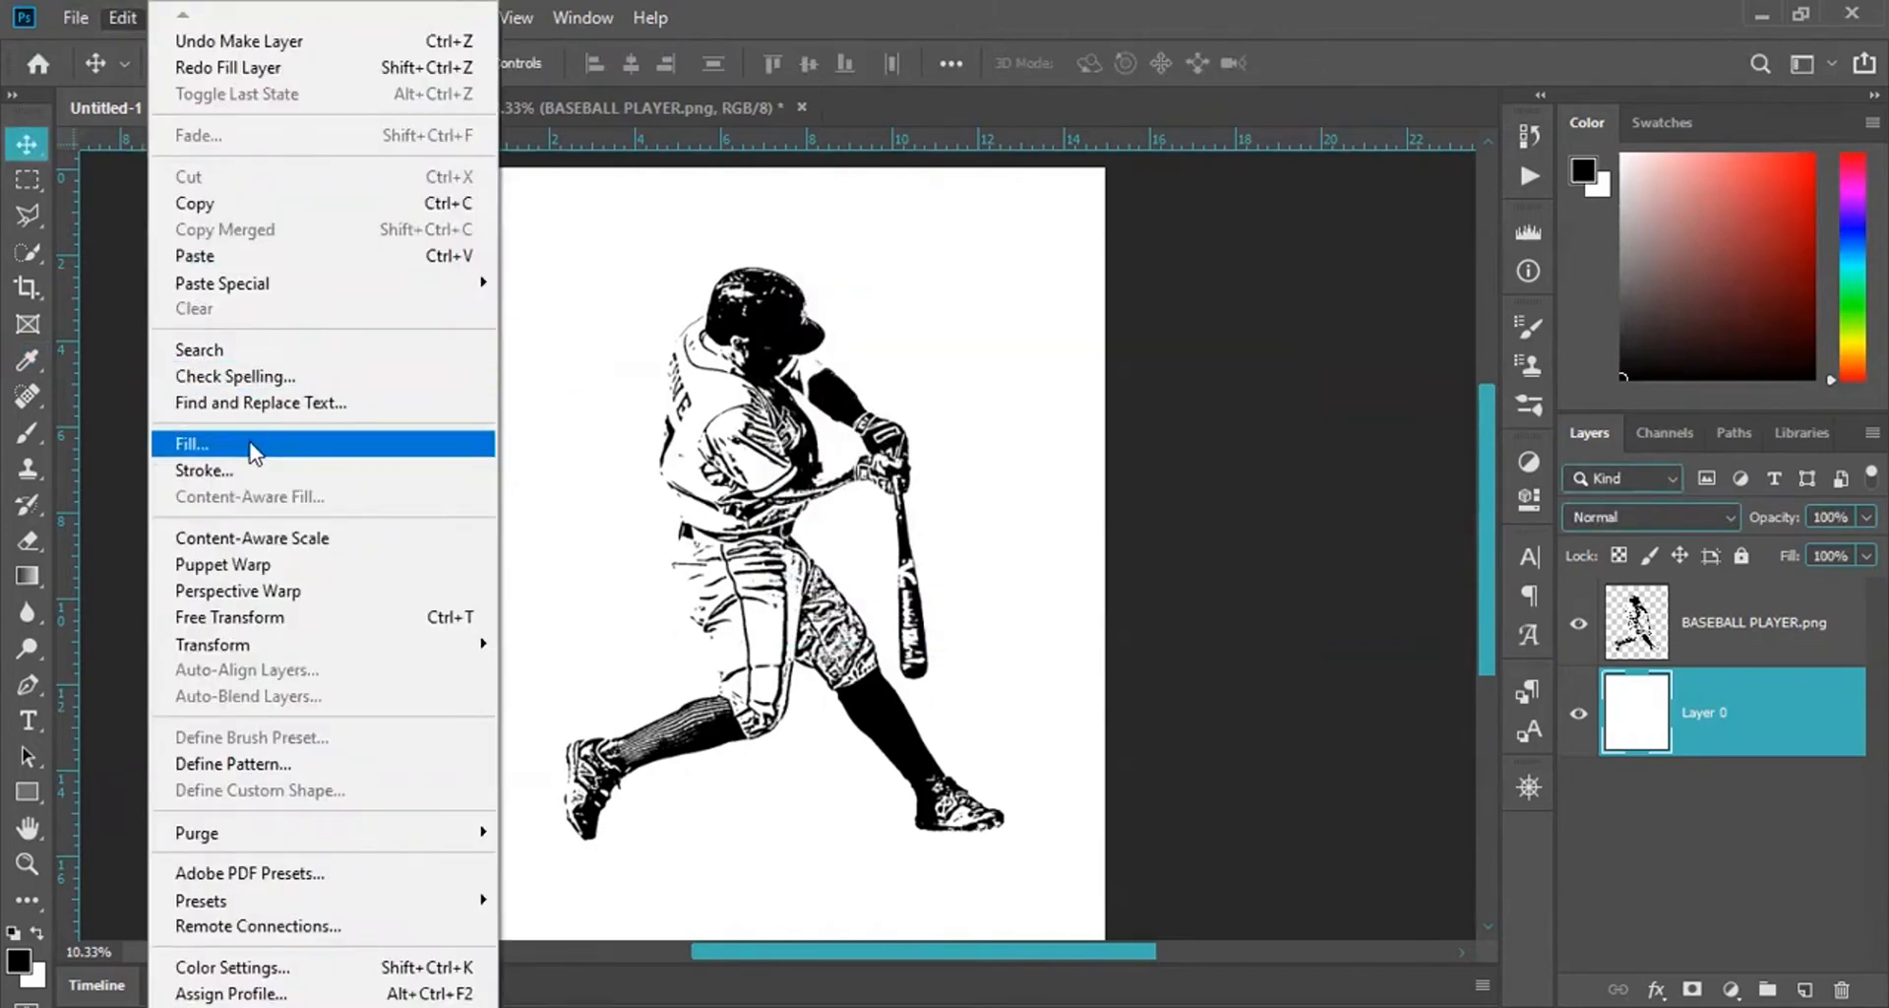
click(185, 448)
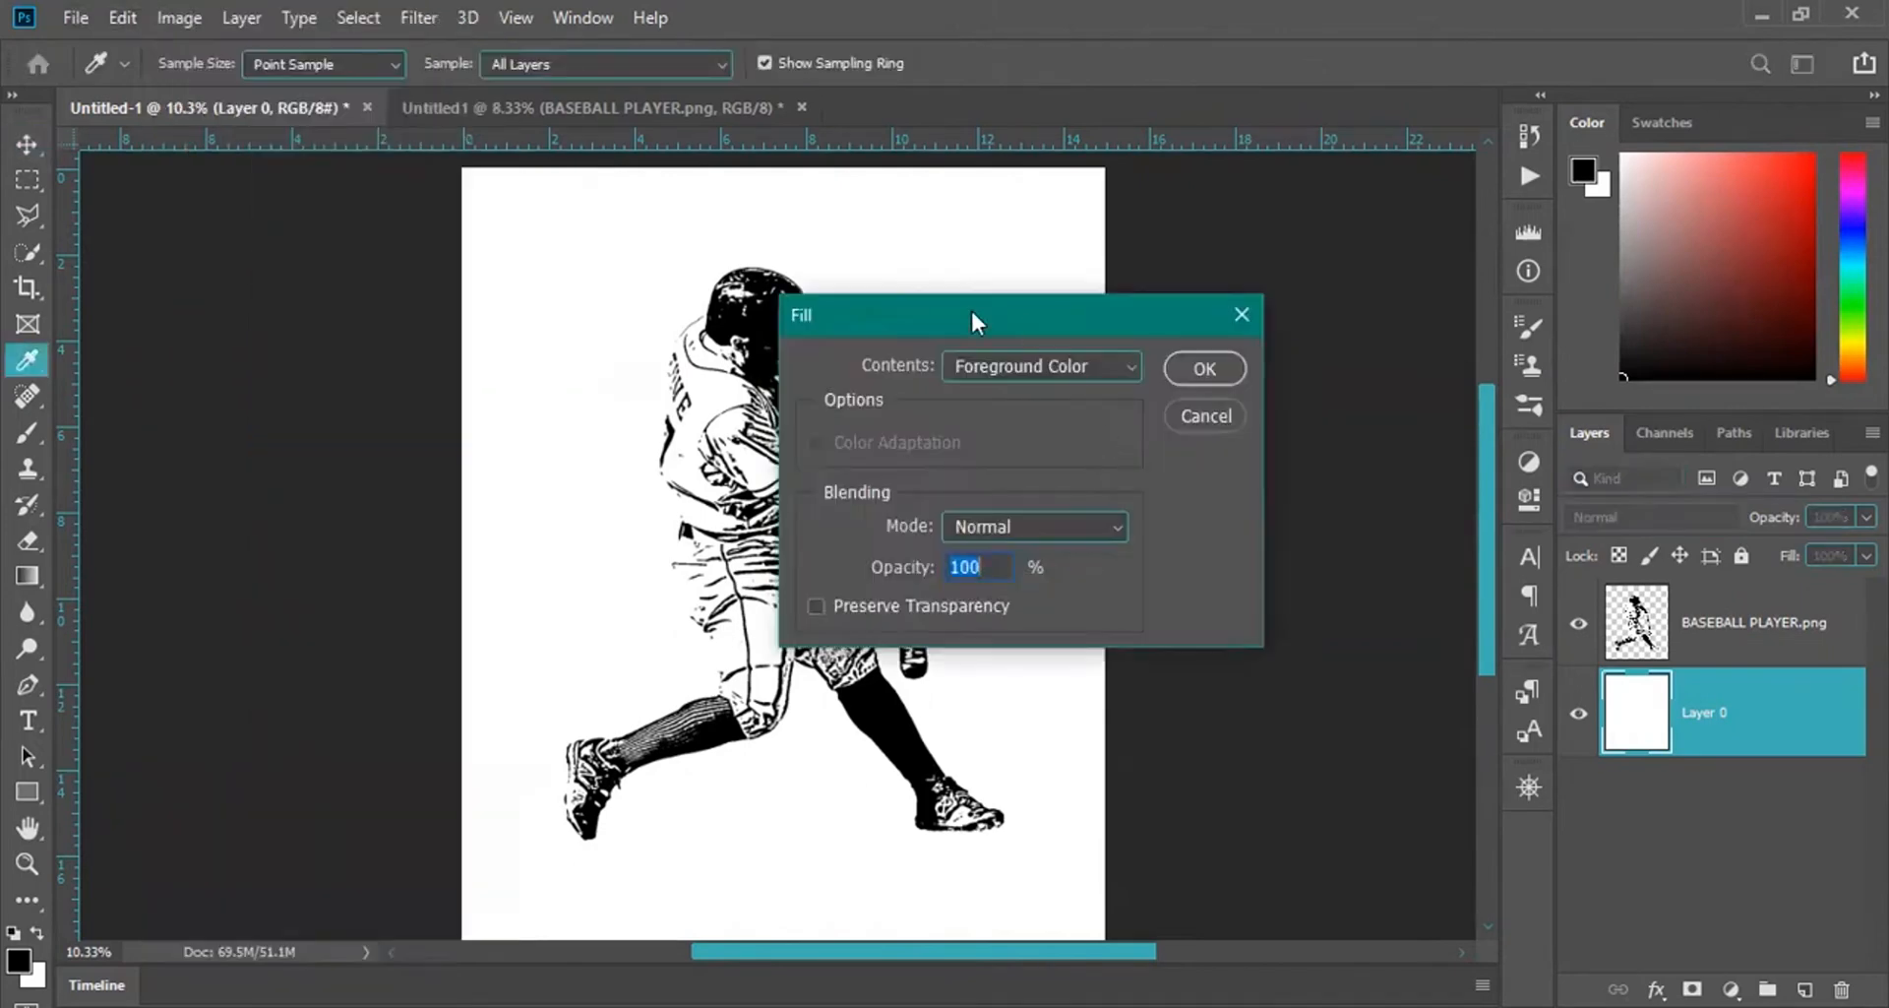
drag(970, 307, 1014, 283)
click(1037, 345)
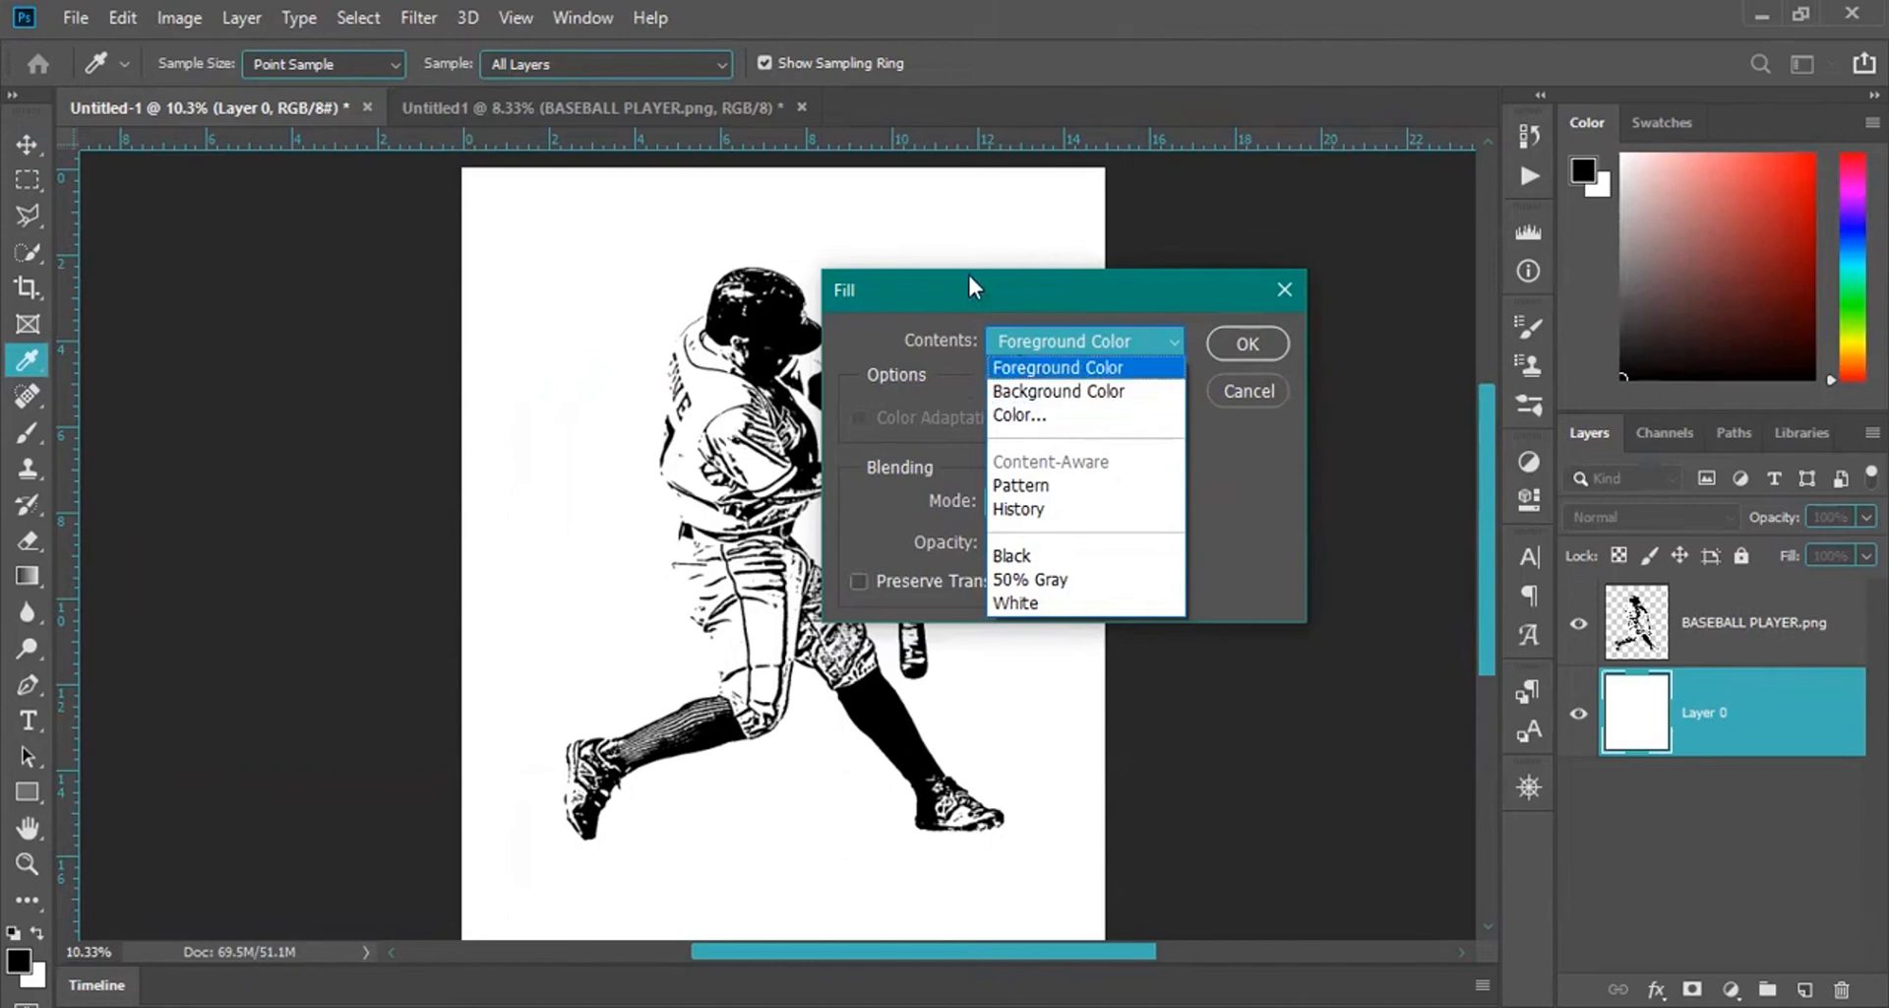
click(1043, 415)
mouse_move(1206, 603)
mouse_down()
mouse_move(1357, 687)
mouse_move(1210, 611)
mouse_move(1205, 733)
mouse_move(1217, 608)
mouse_up()
text(a92b2b)
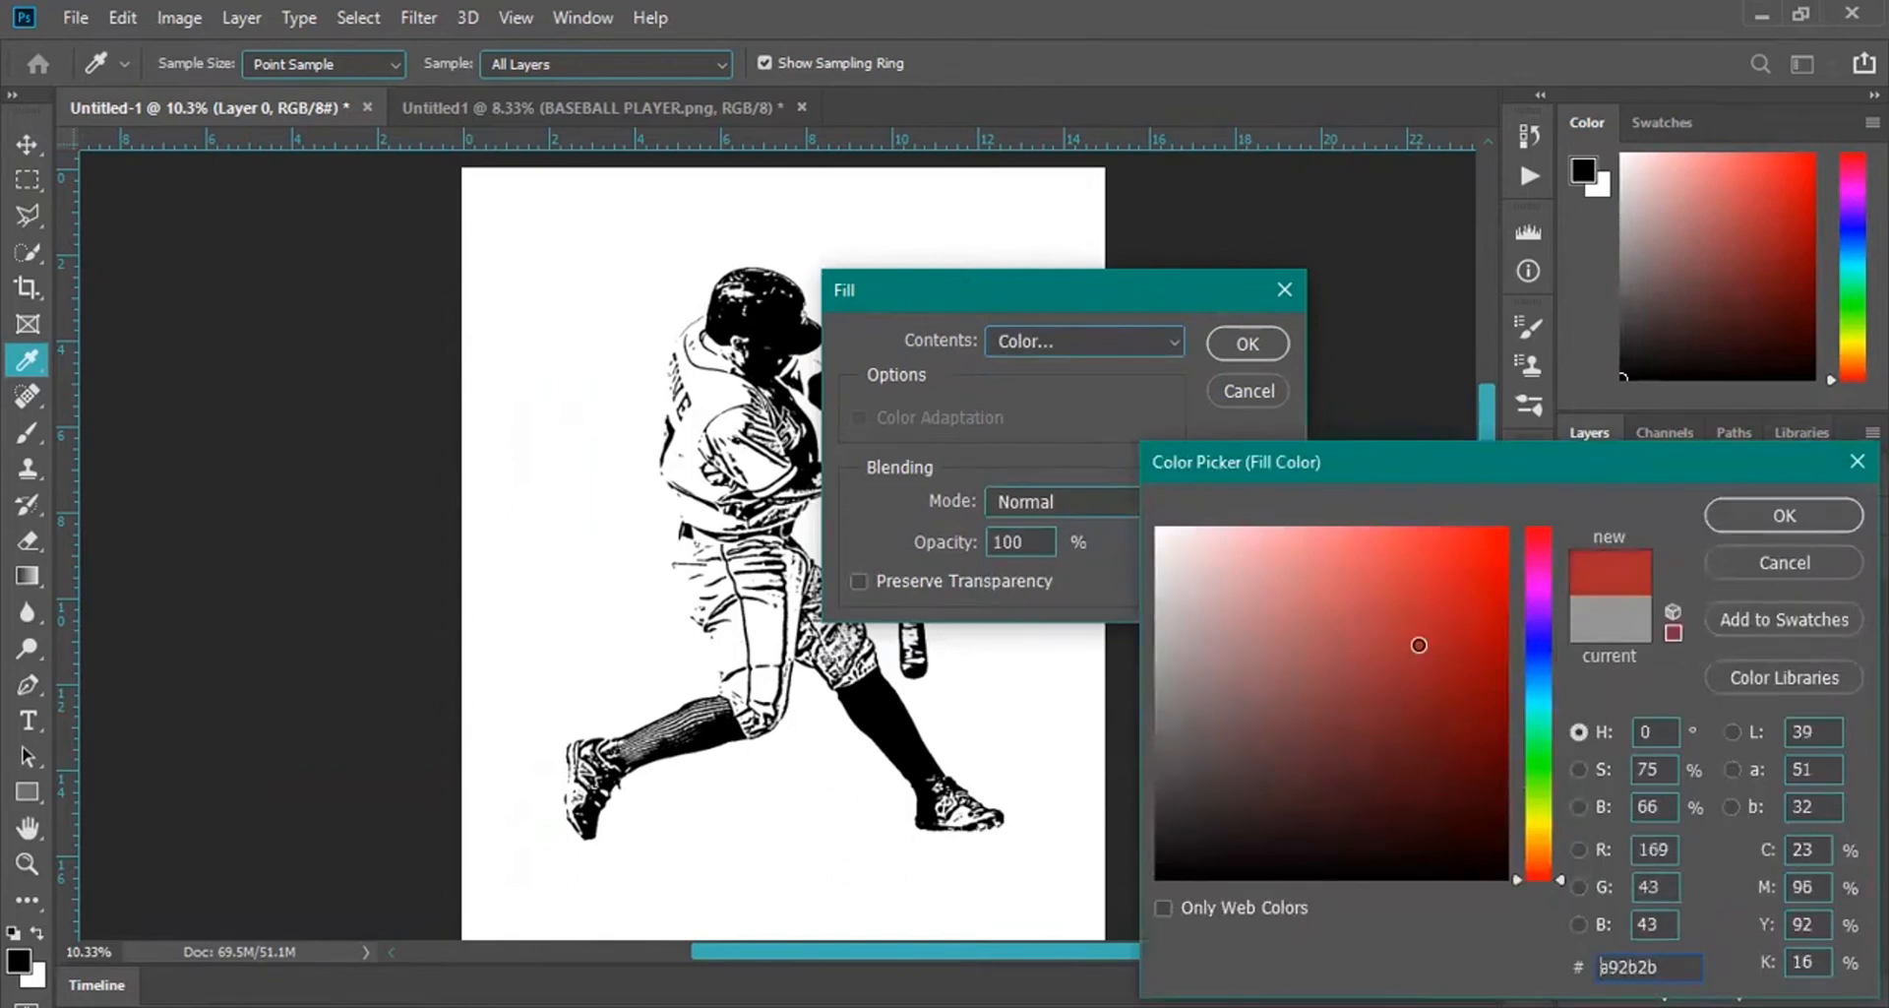
click(1787, 515)
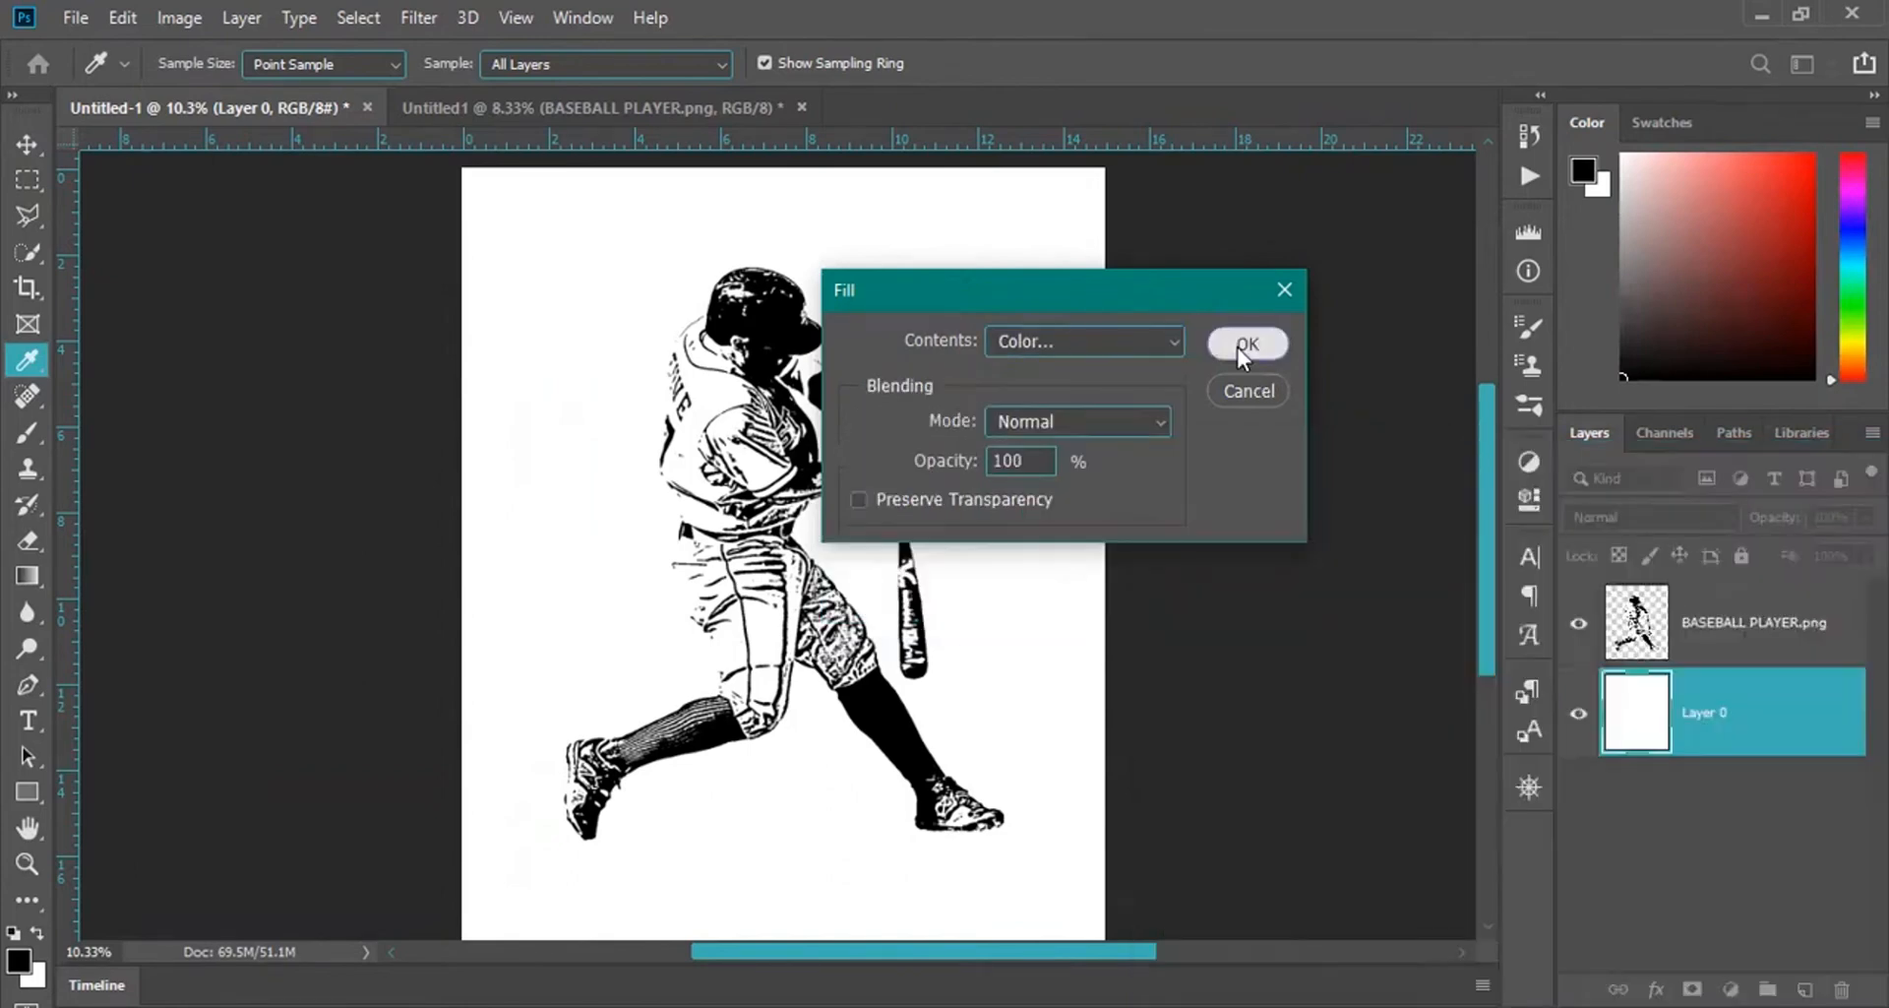
click(1246, 345)
Fill Layer 0 with the black foreground color.
key(v)
key(alt+BackSpace)
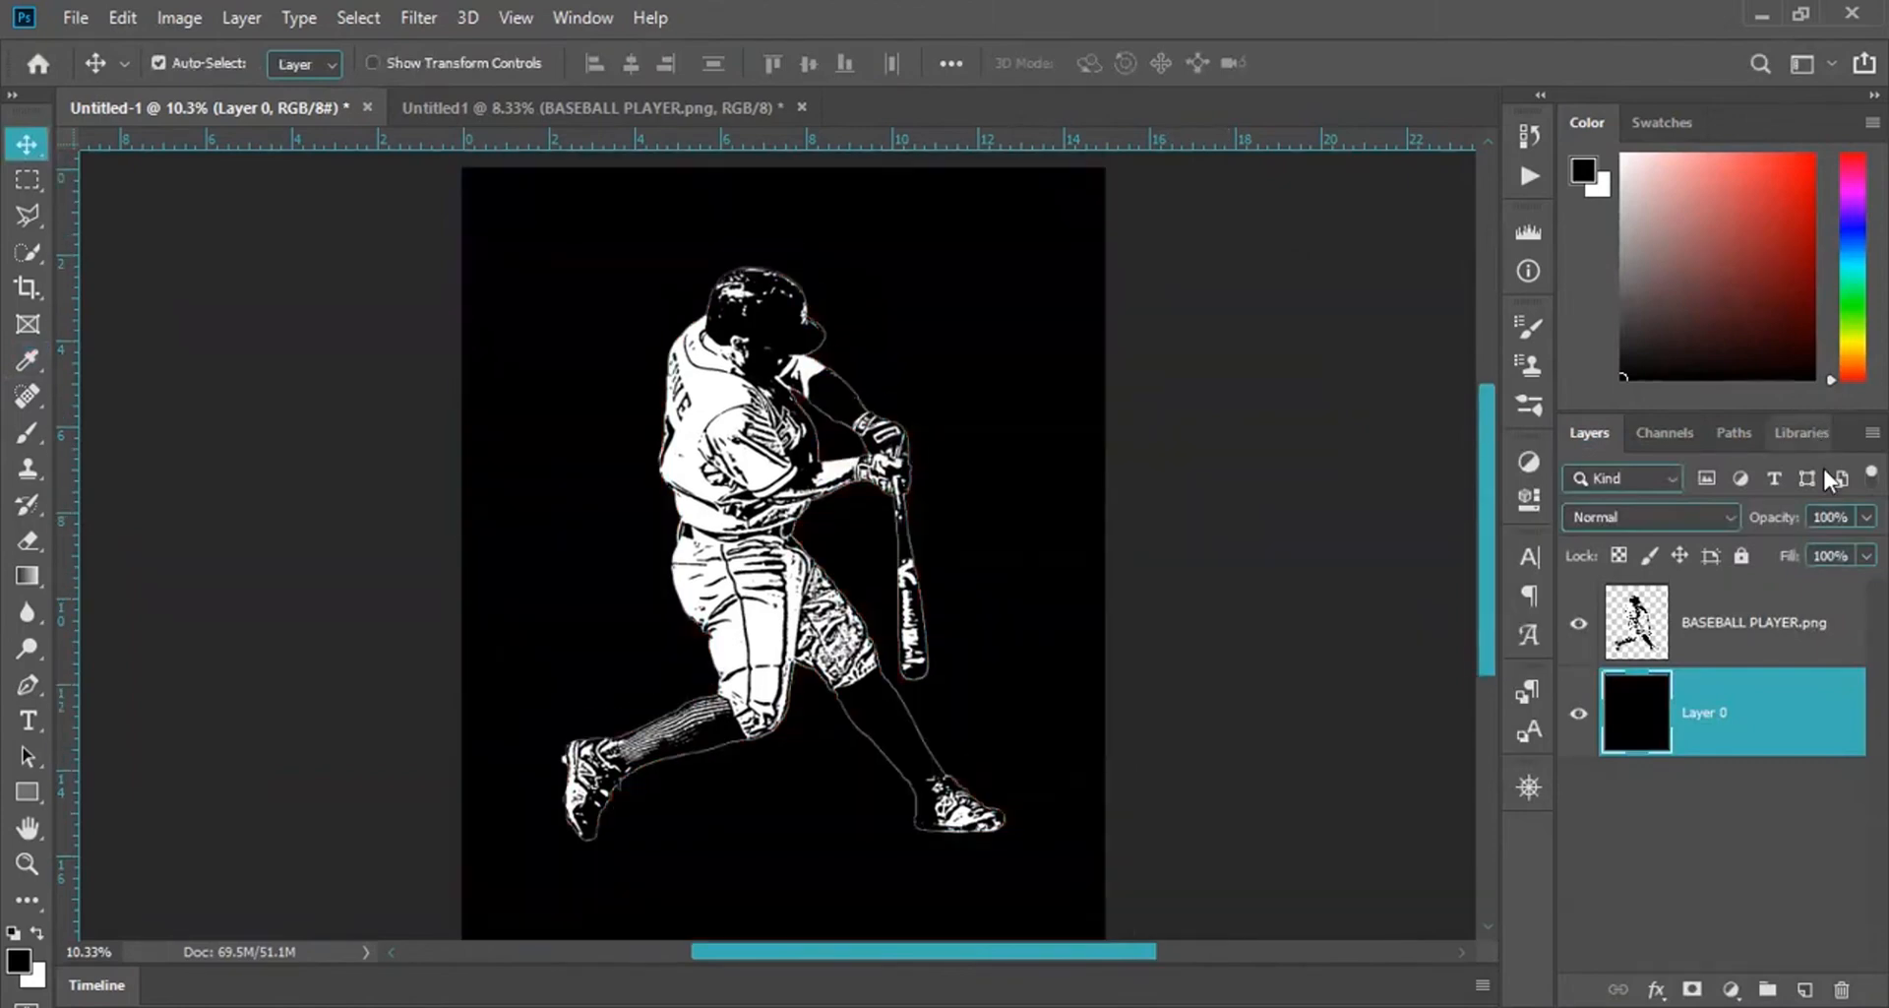
Scale the baseball player down slightly about its centre with Free Transform.
click(1653, 640)
key(ctrl)
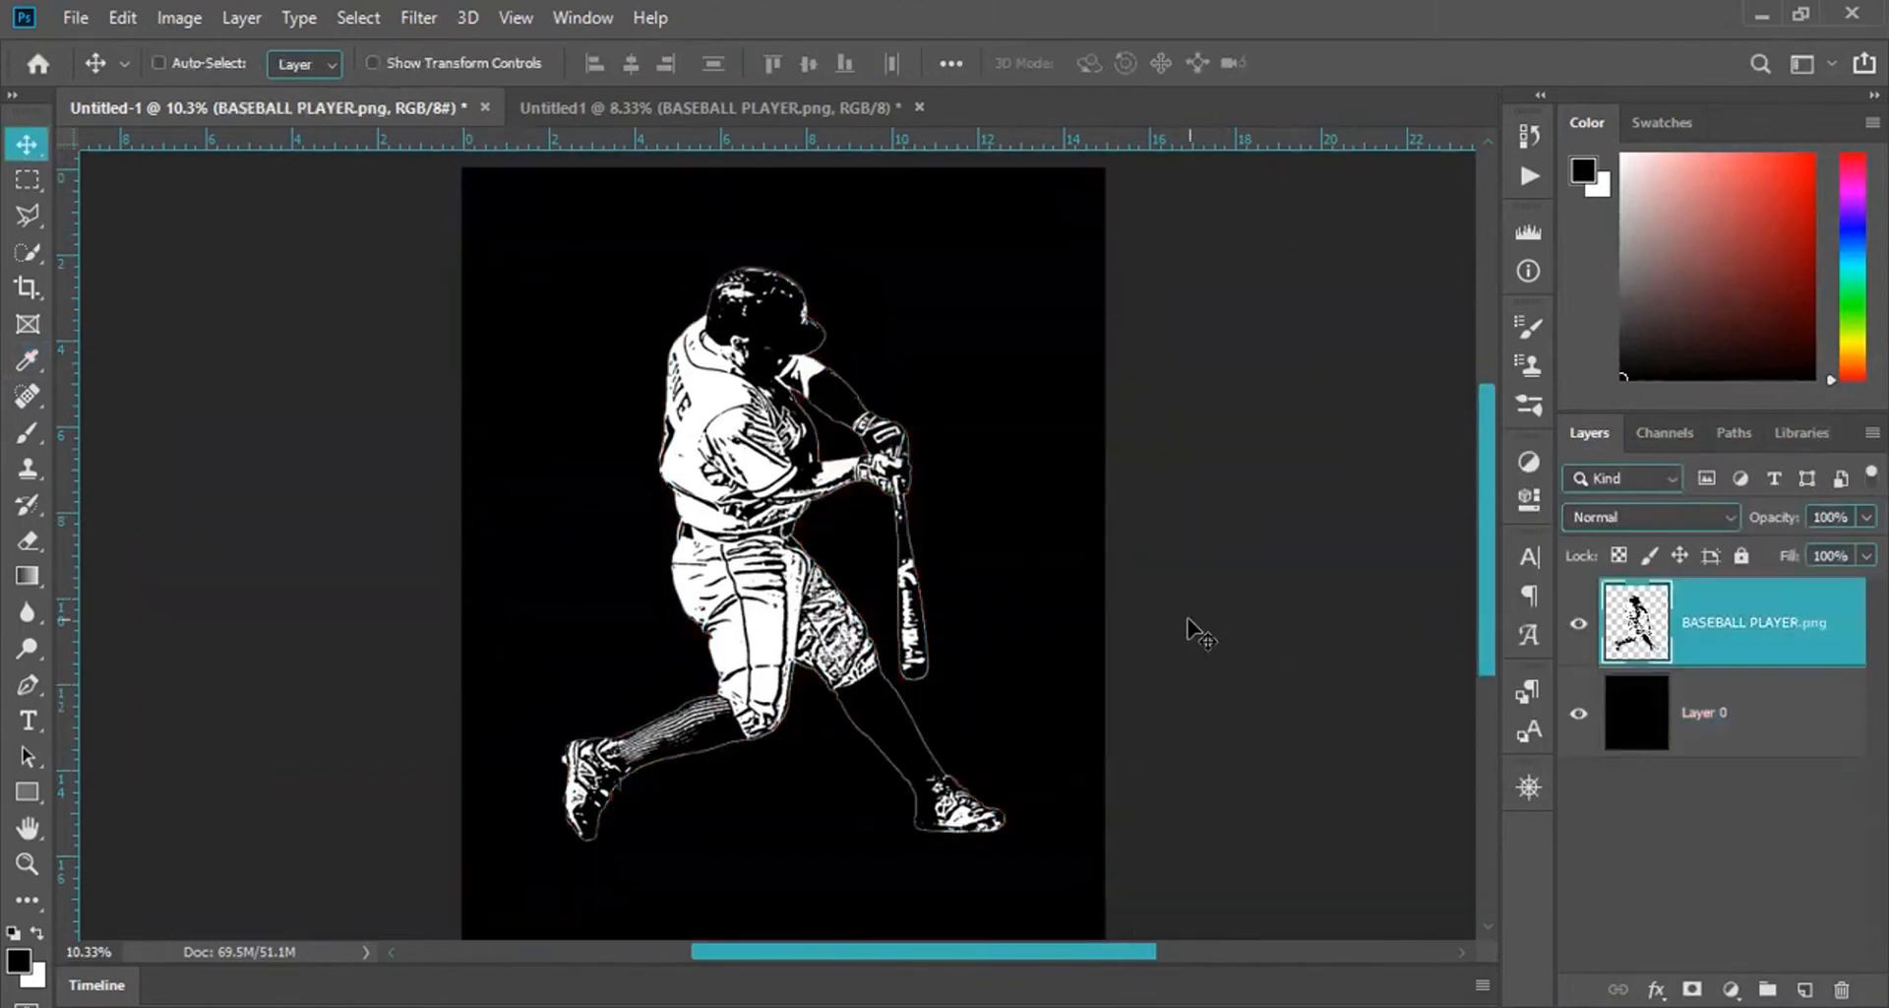
key(ctrl+t)
drag(561, 265, 570, 295)
key(Return)
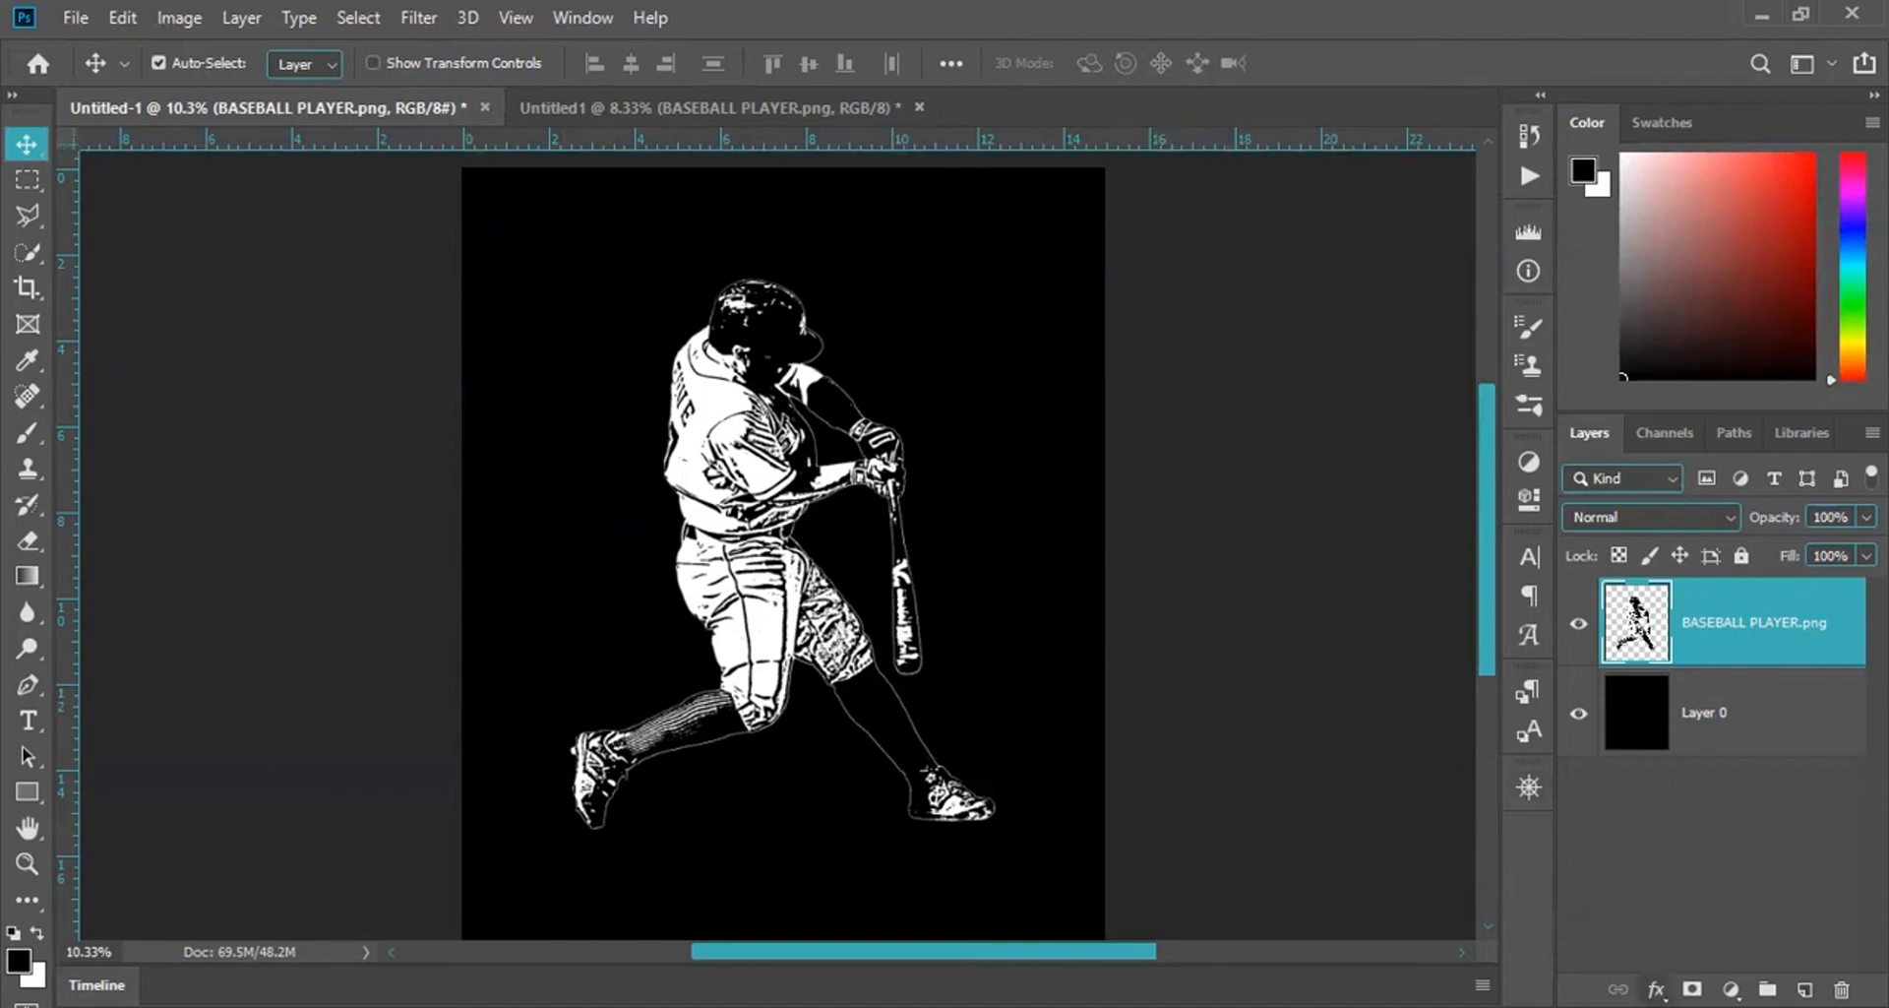
Add a black outside Stroke effect to the baseball player layer with a size of 9 px.
click(1656, 988)
click(1697, 787)
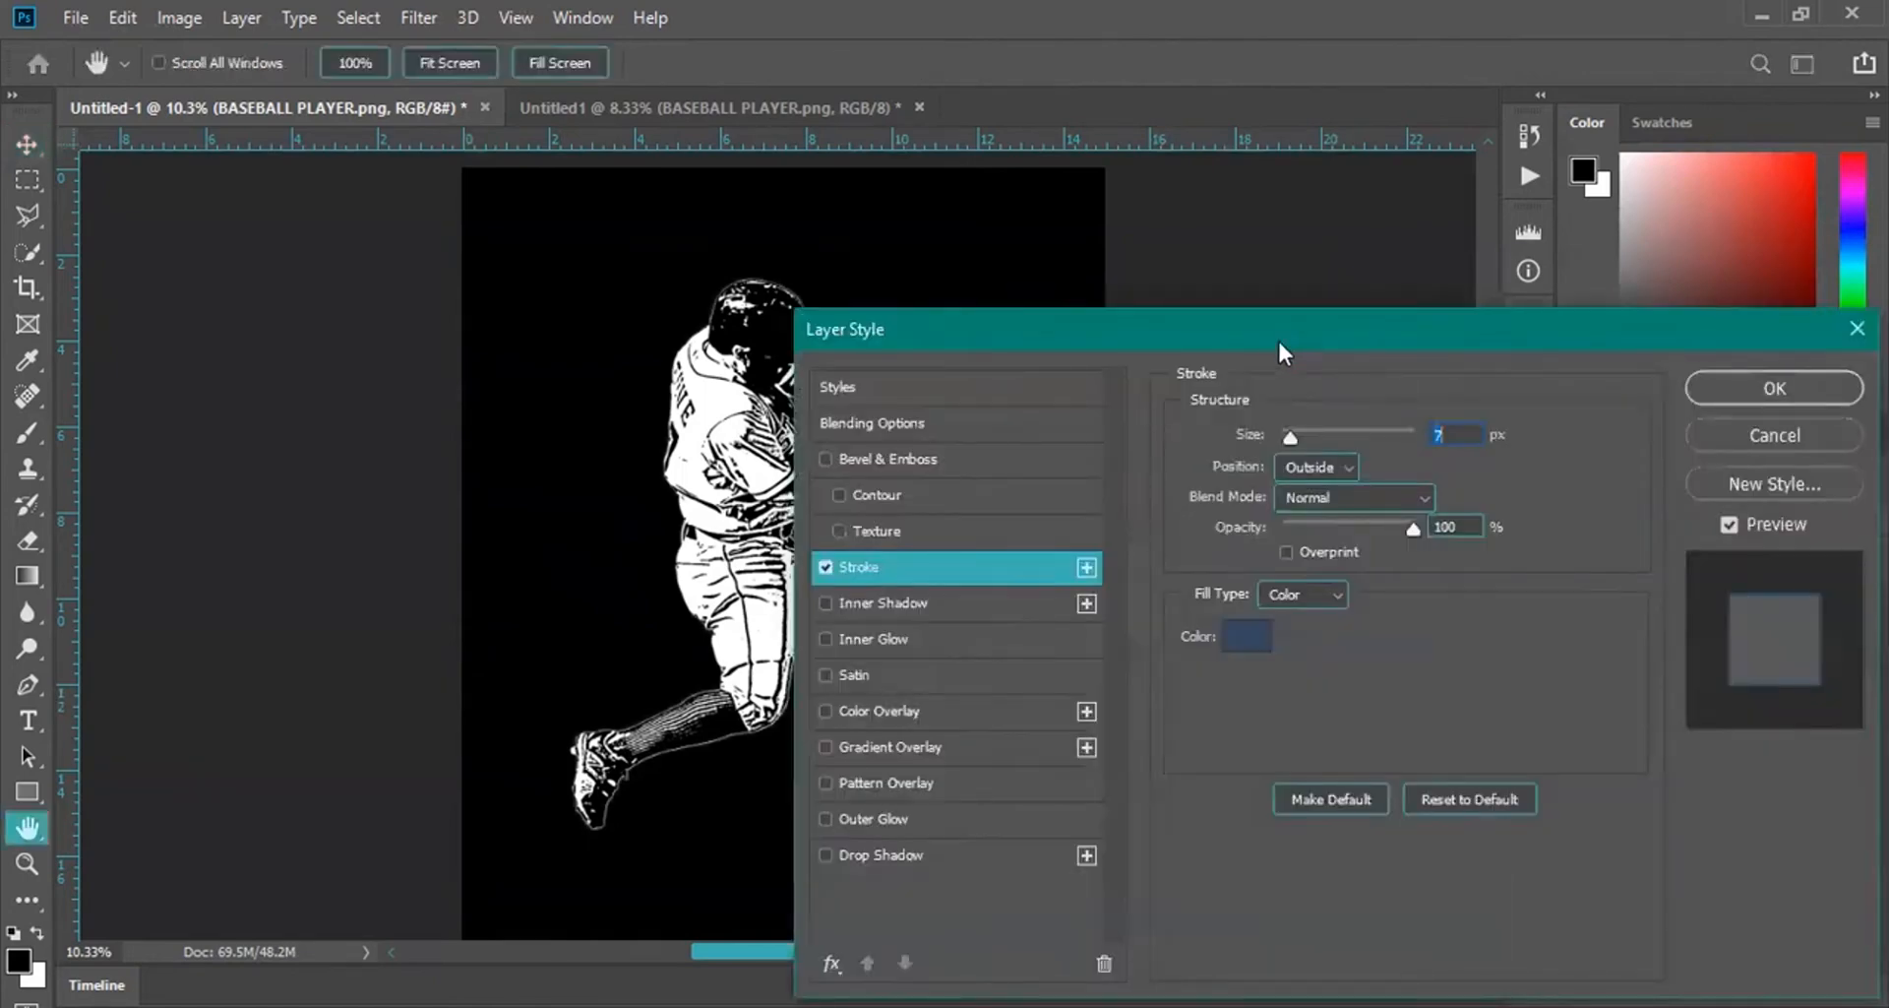
drag(1277, 338, 1402, 210)
click(1375, 519)
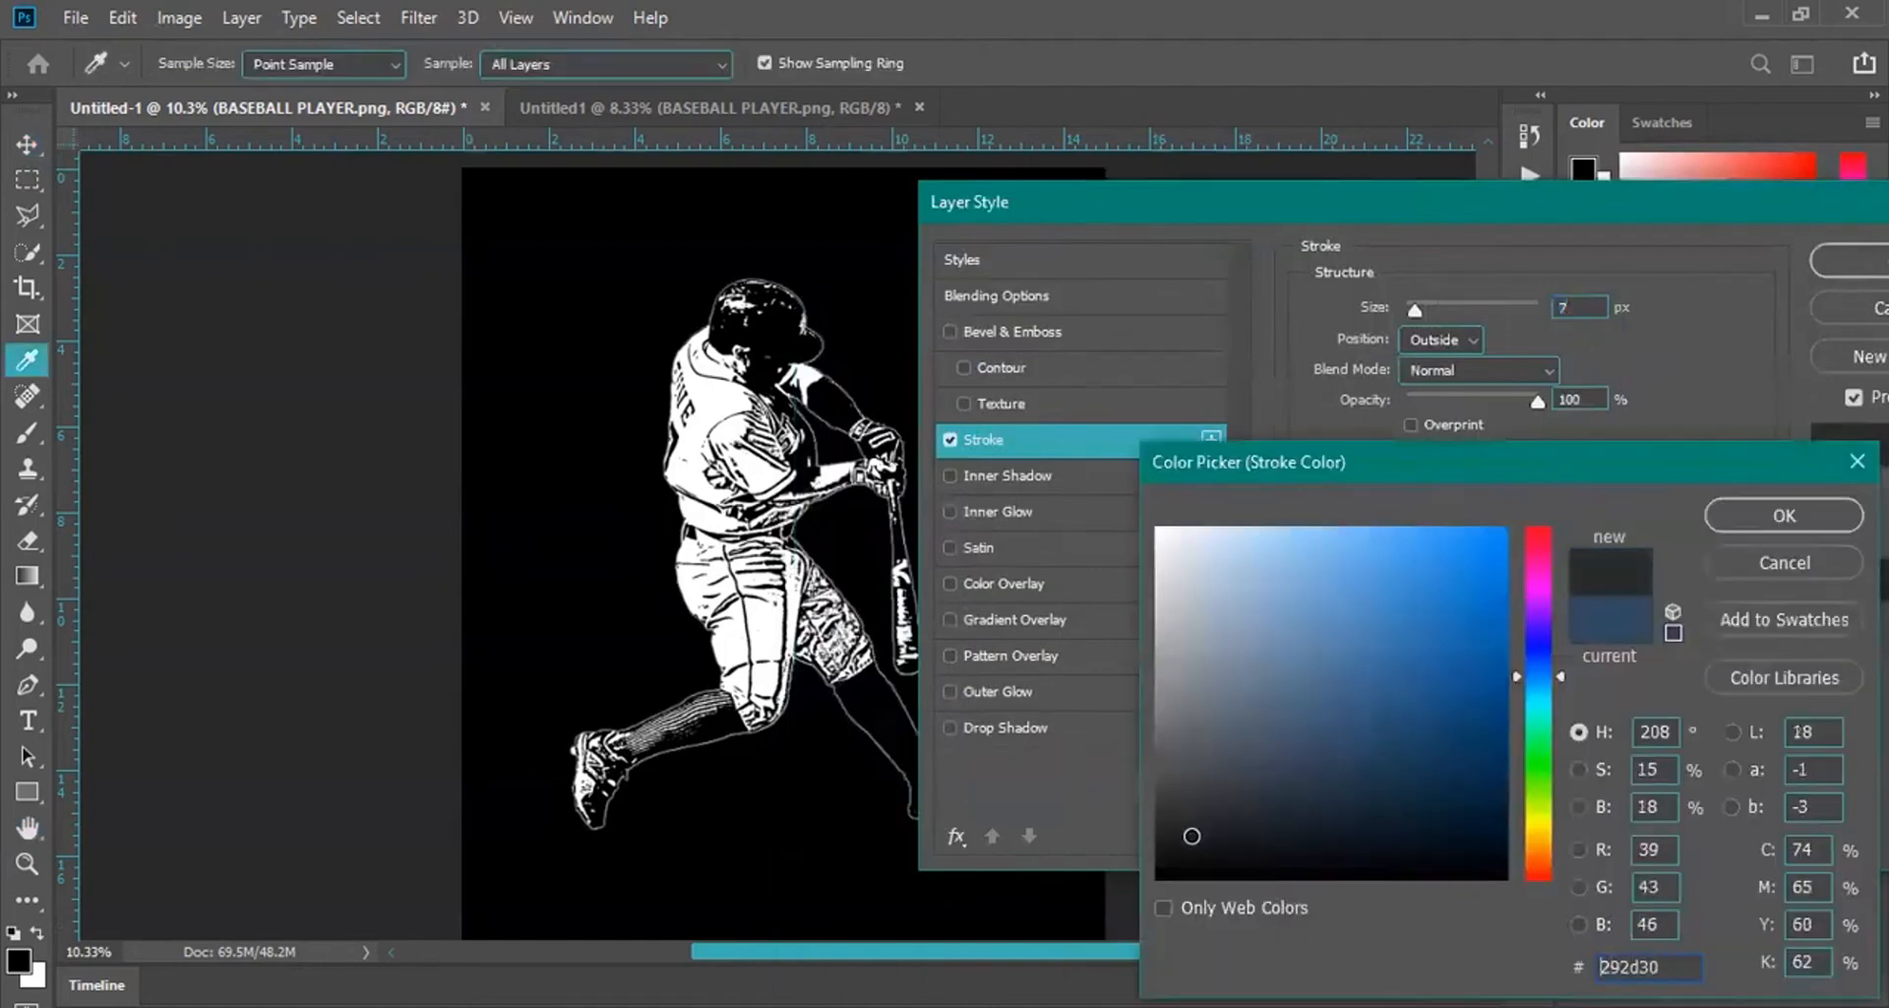
click(1194, 836)
drag(1193, 836, 1141, 903)
click(1777, 507)
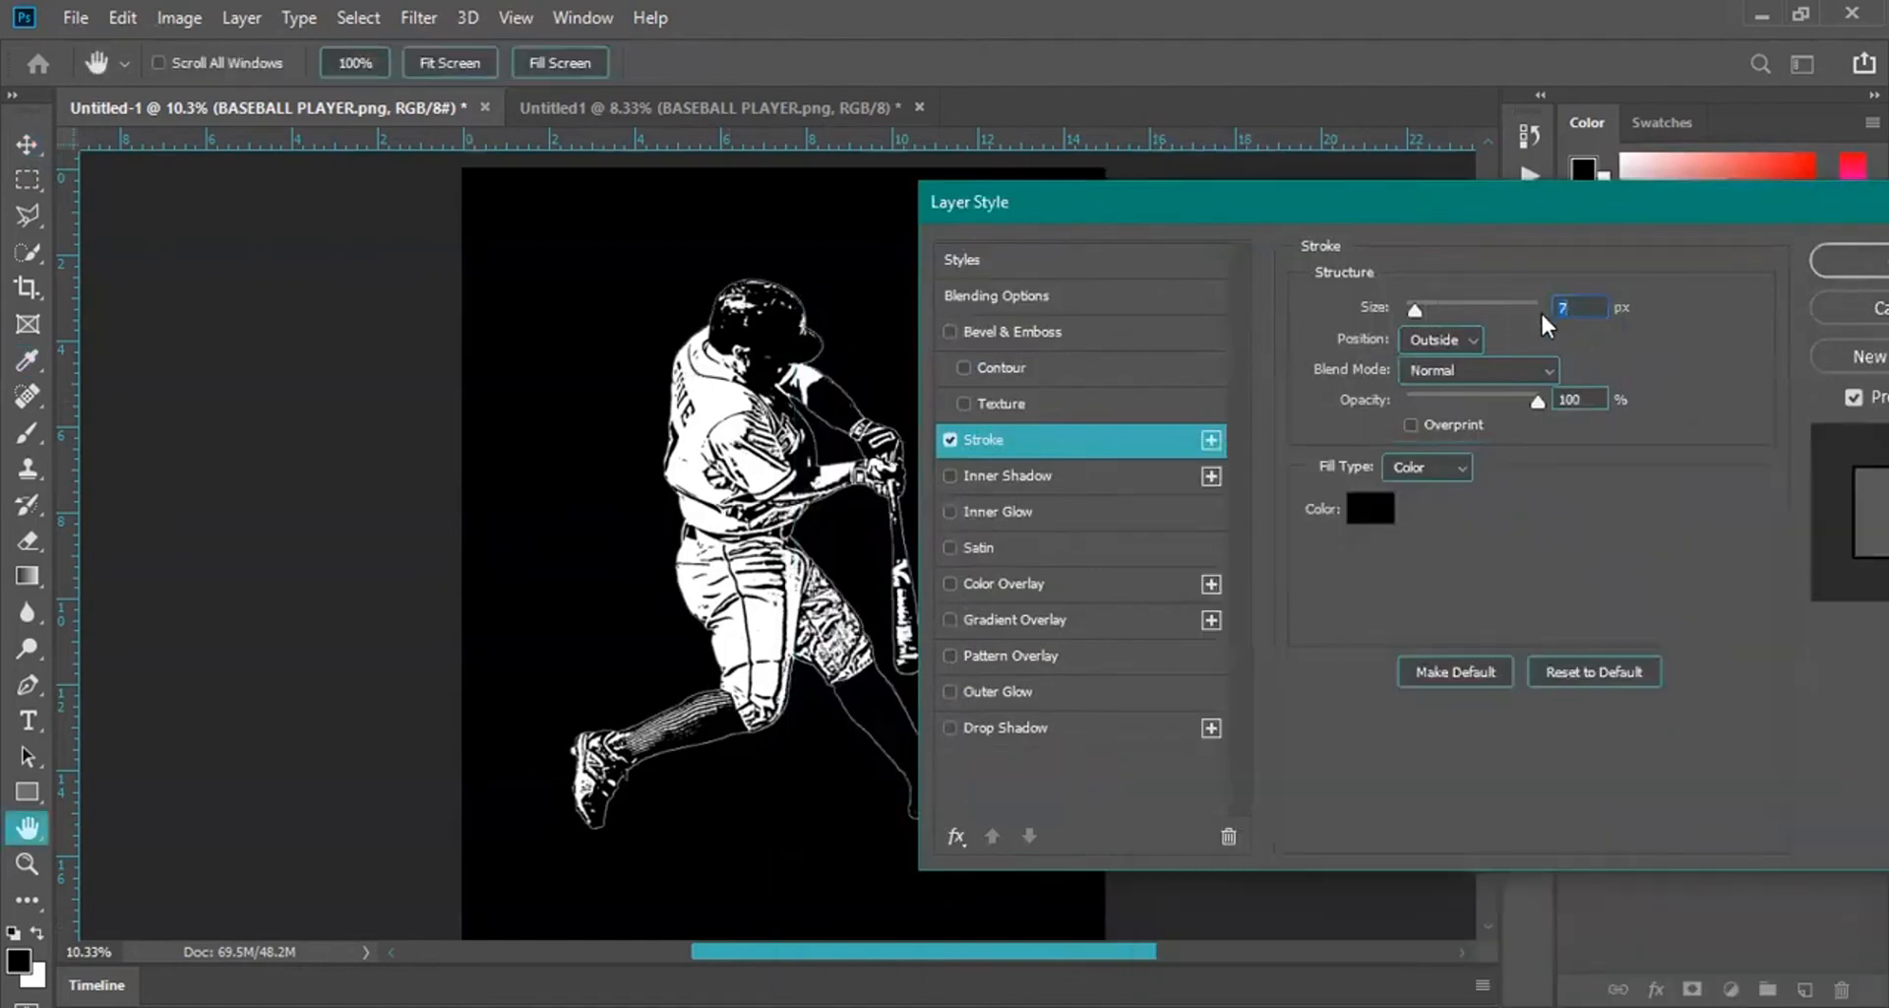
mouse_move(1417, 305)
mouse_down()
mouse_move(1460, 303)
mouse_move(1417, 315)
mouse_up()
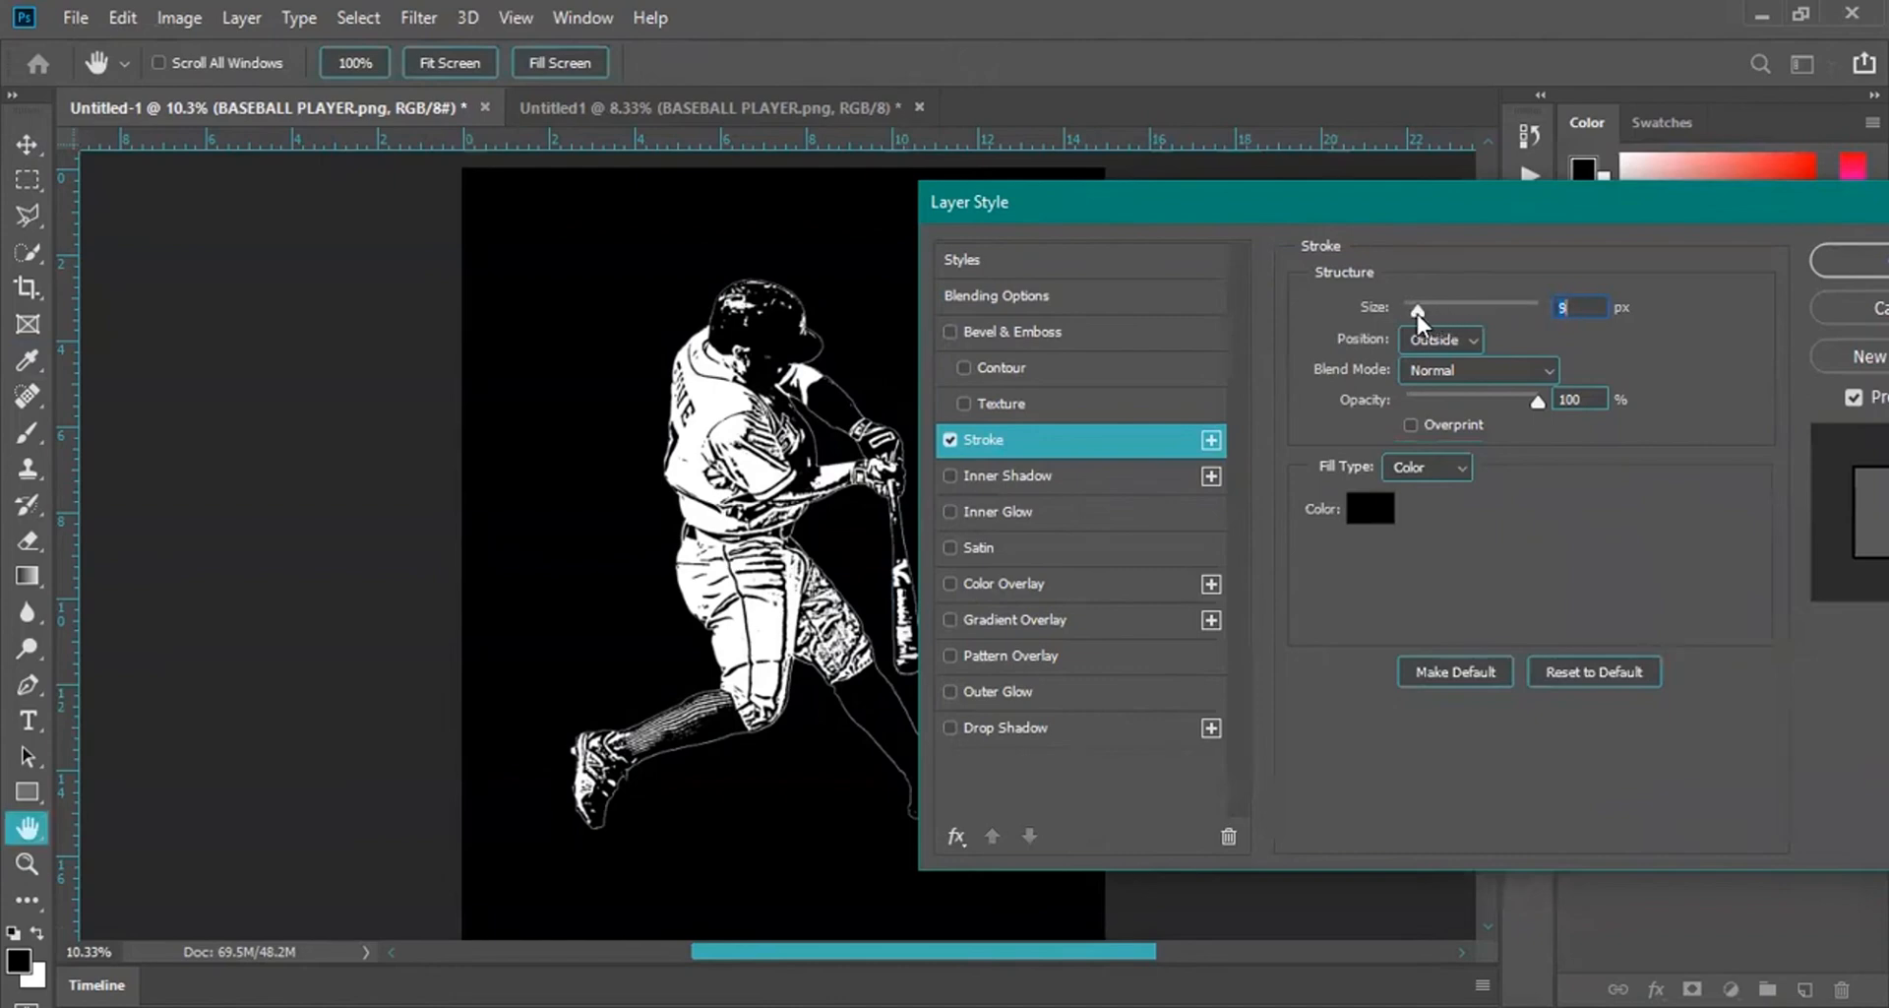
Recolor the baseball player's stroke to blue 4285c1 and set its size to 15 px.
click(1008, 207)
click(1367, 508)
mouse_move(1270, 645)
mouse_down()
mouse_move(1274, 628)
mouse_move(1425, 675)
mouse_move(1388, 611)
mouse_up()
click(1797, 506)
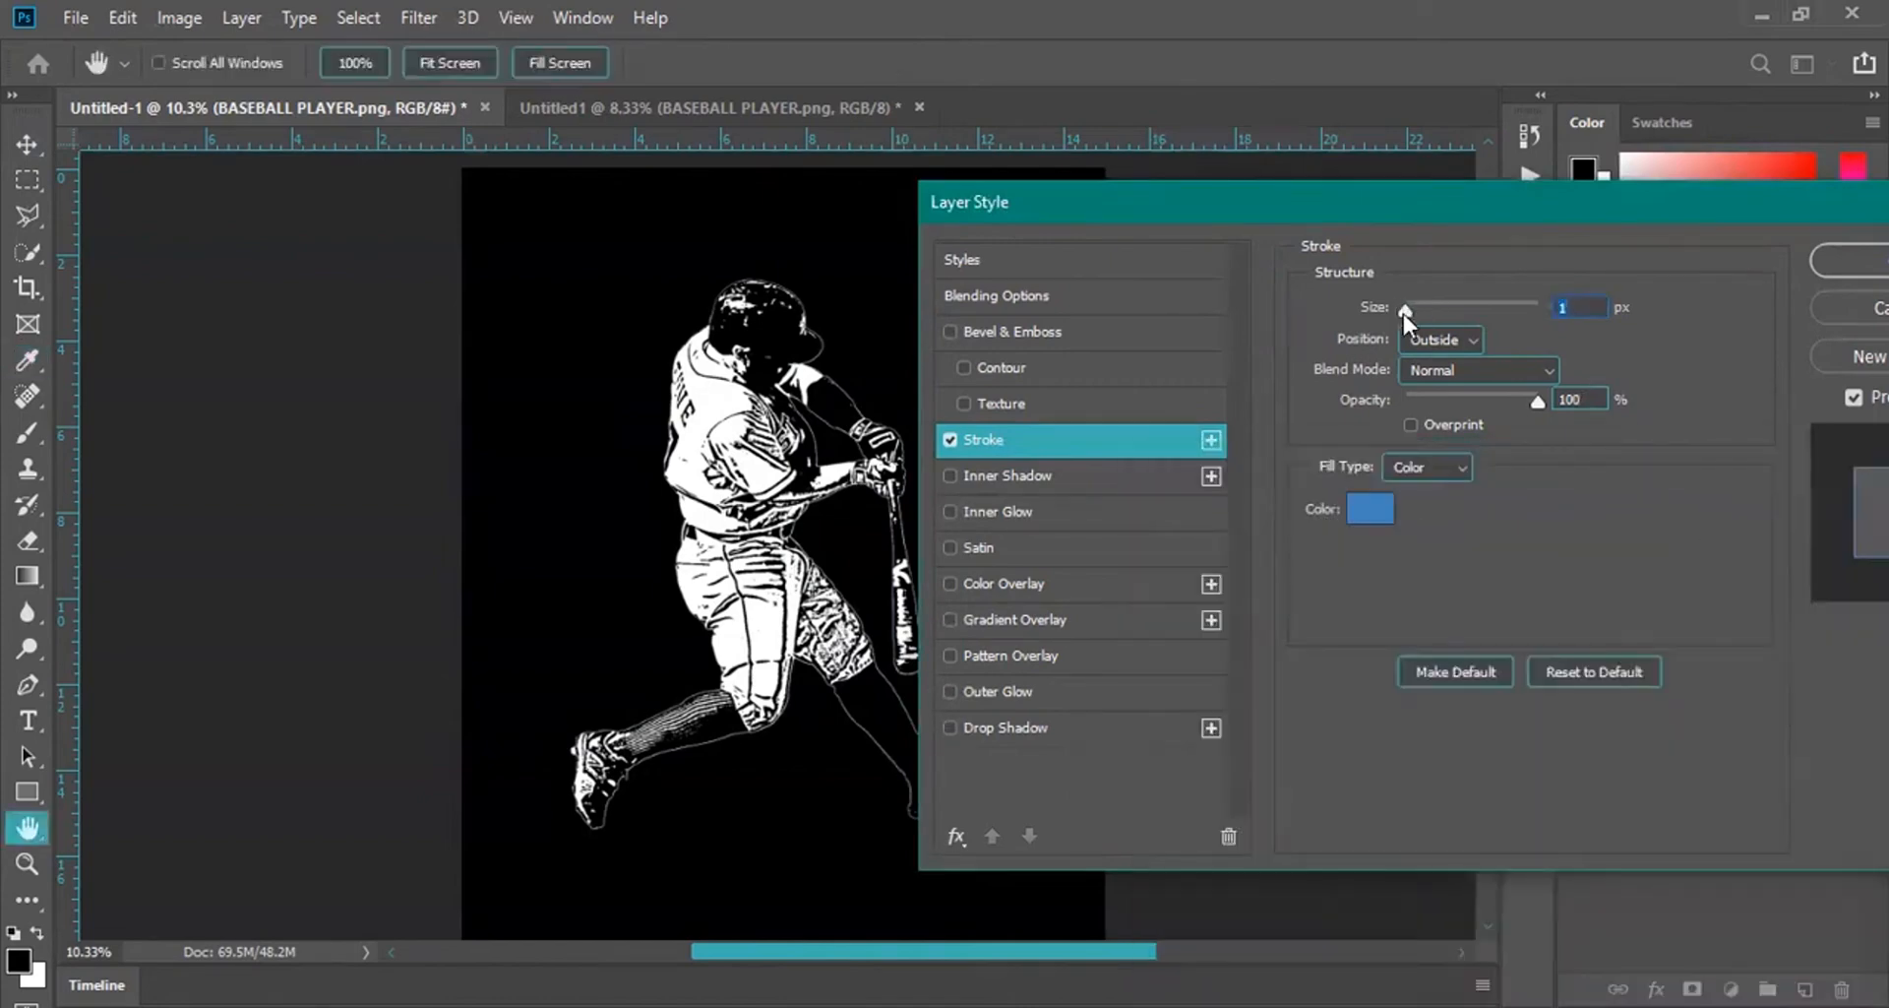
drag(1403, 315, 1422, 310)
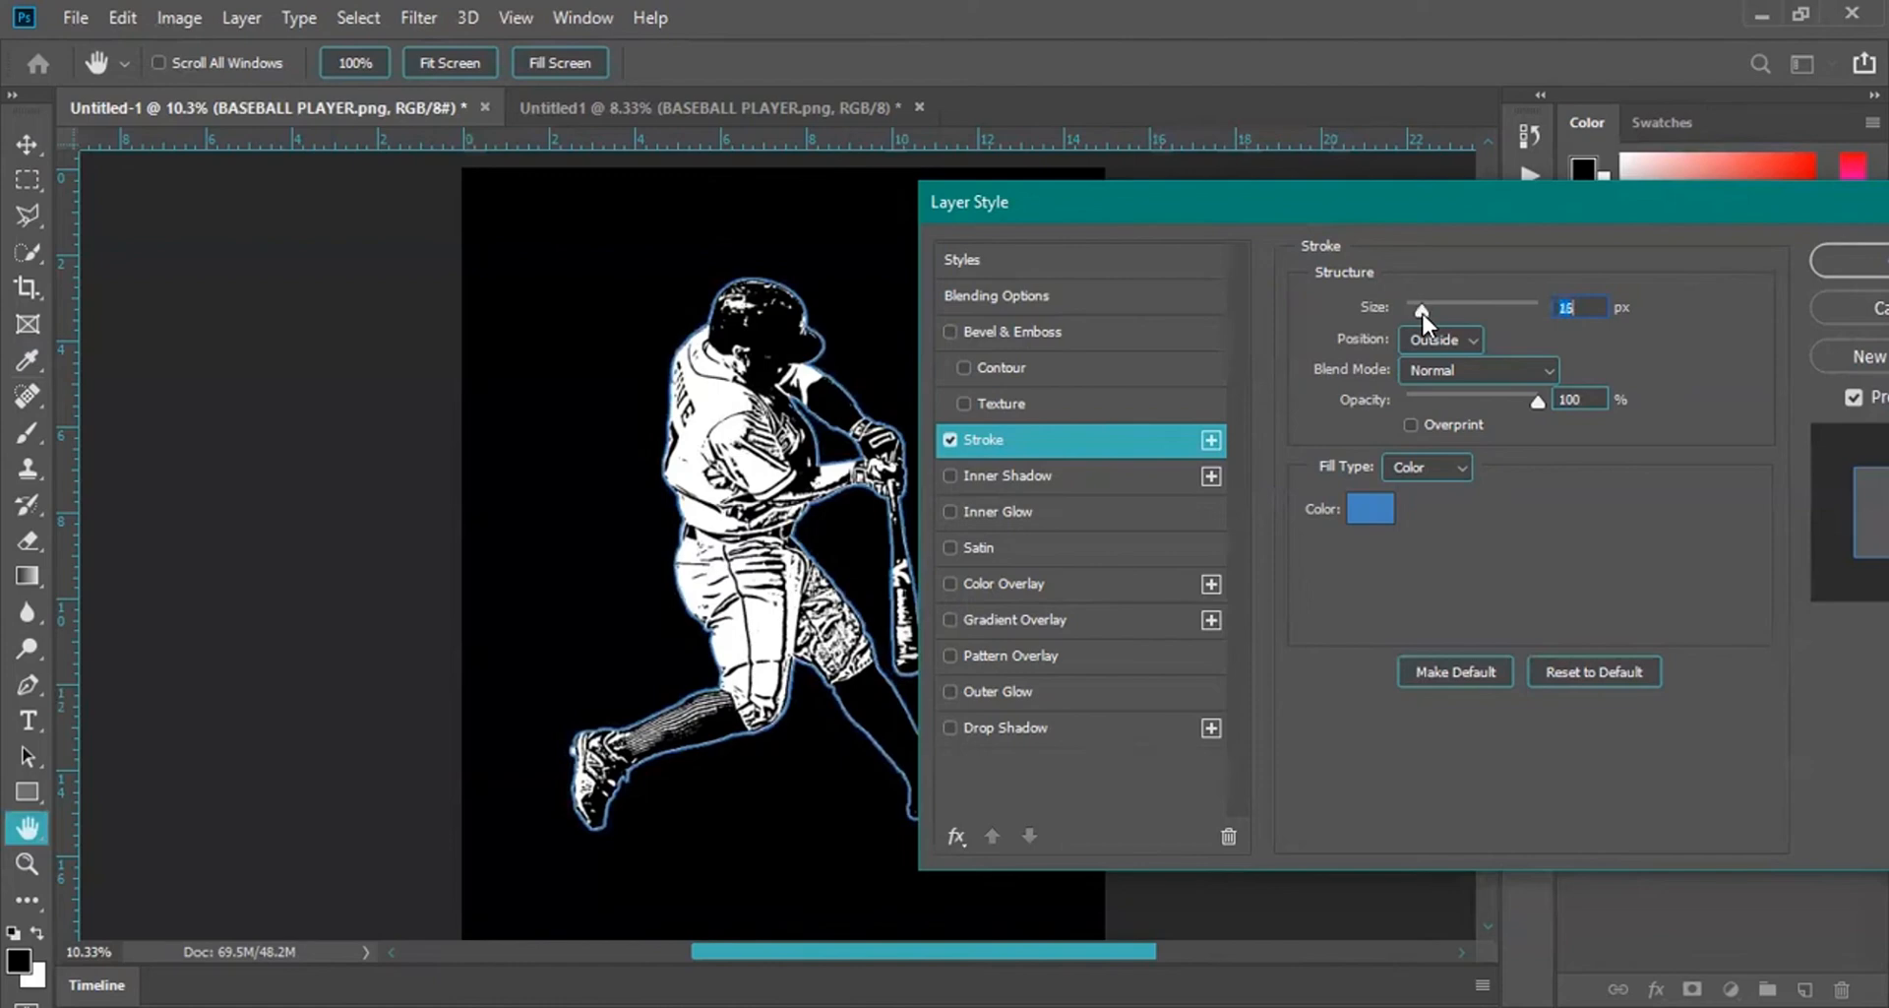
Set the baseball player's stroke color to 000000.
click(1370, 509)
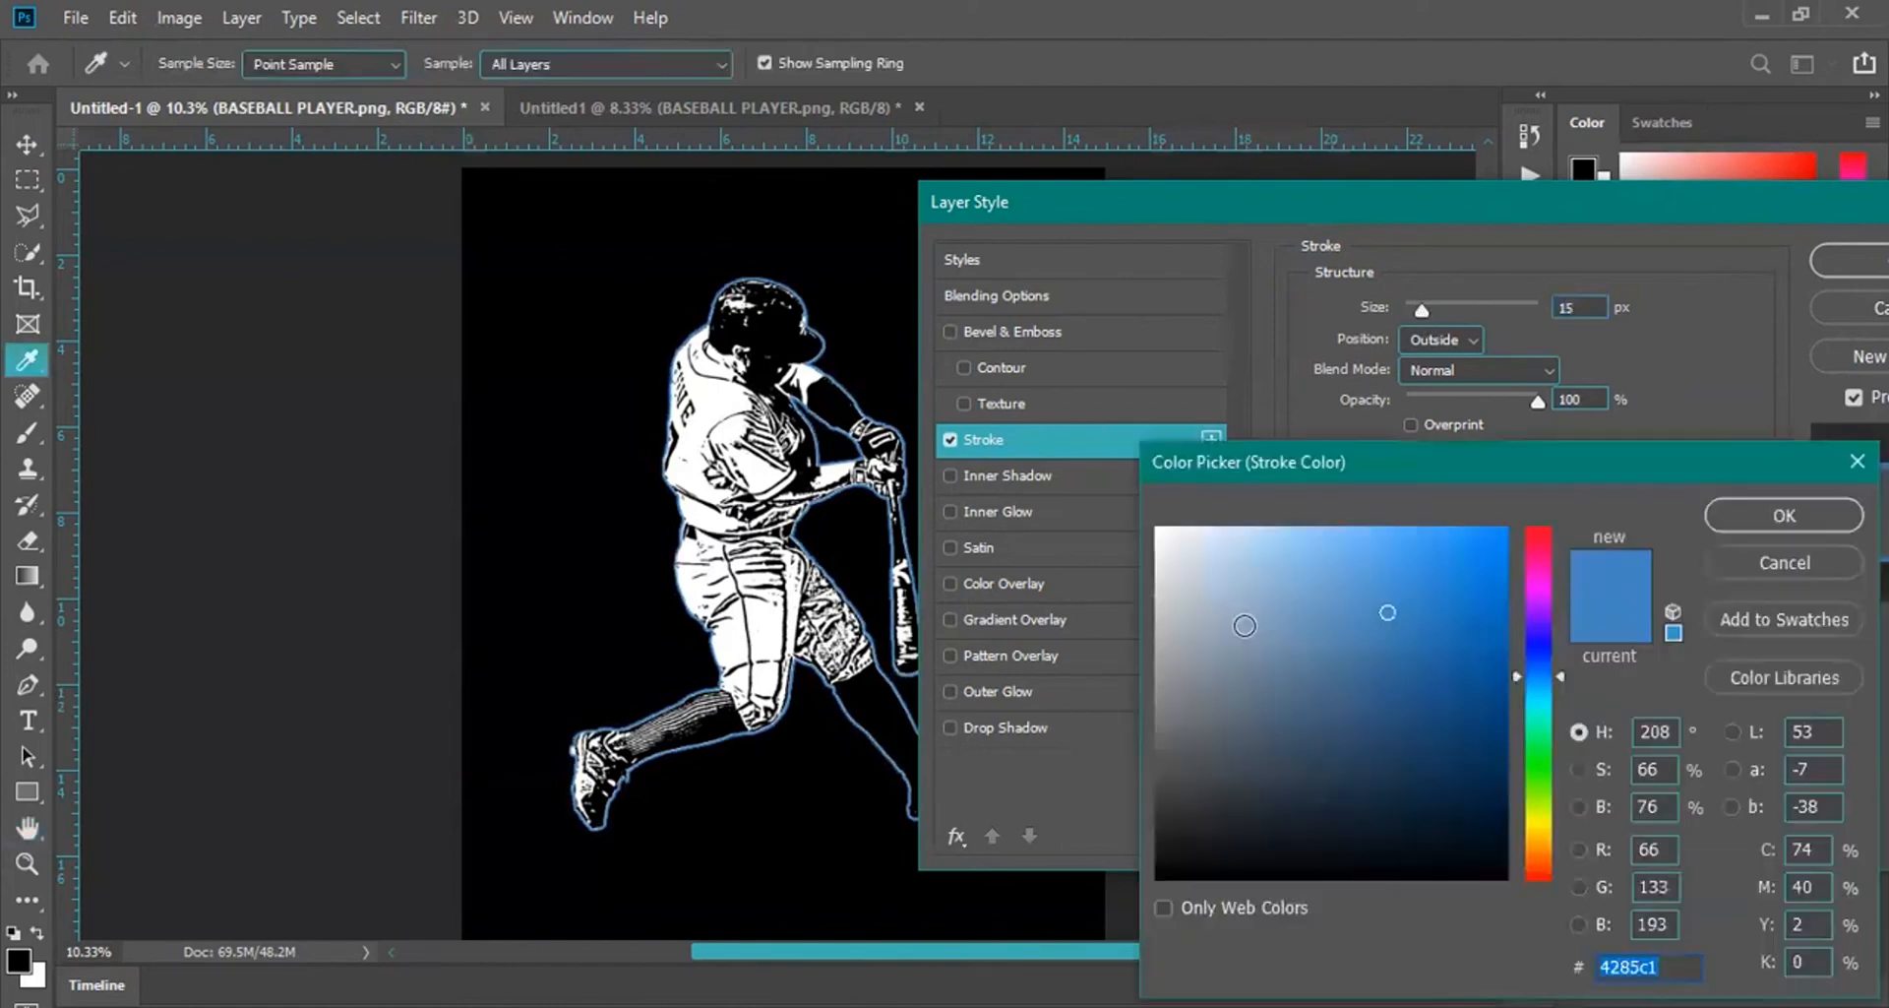
text(000000)
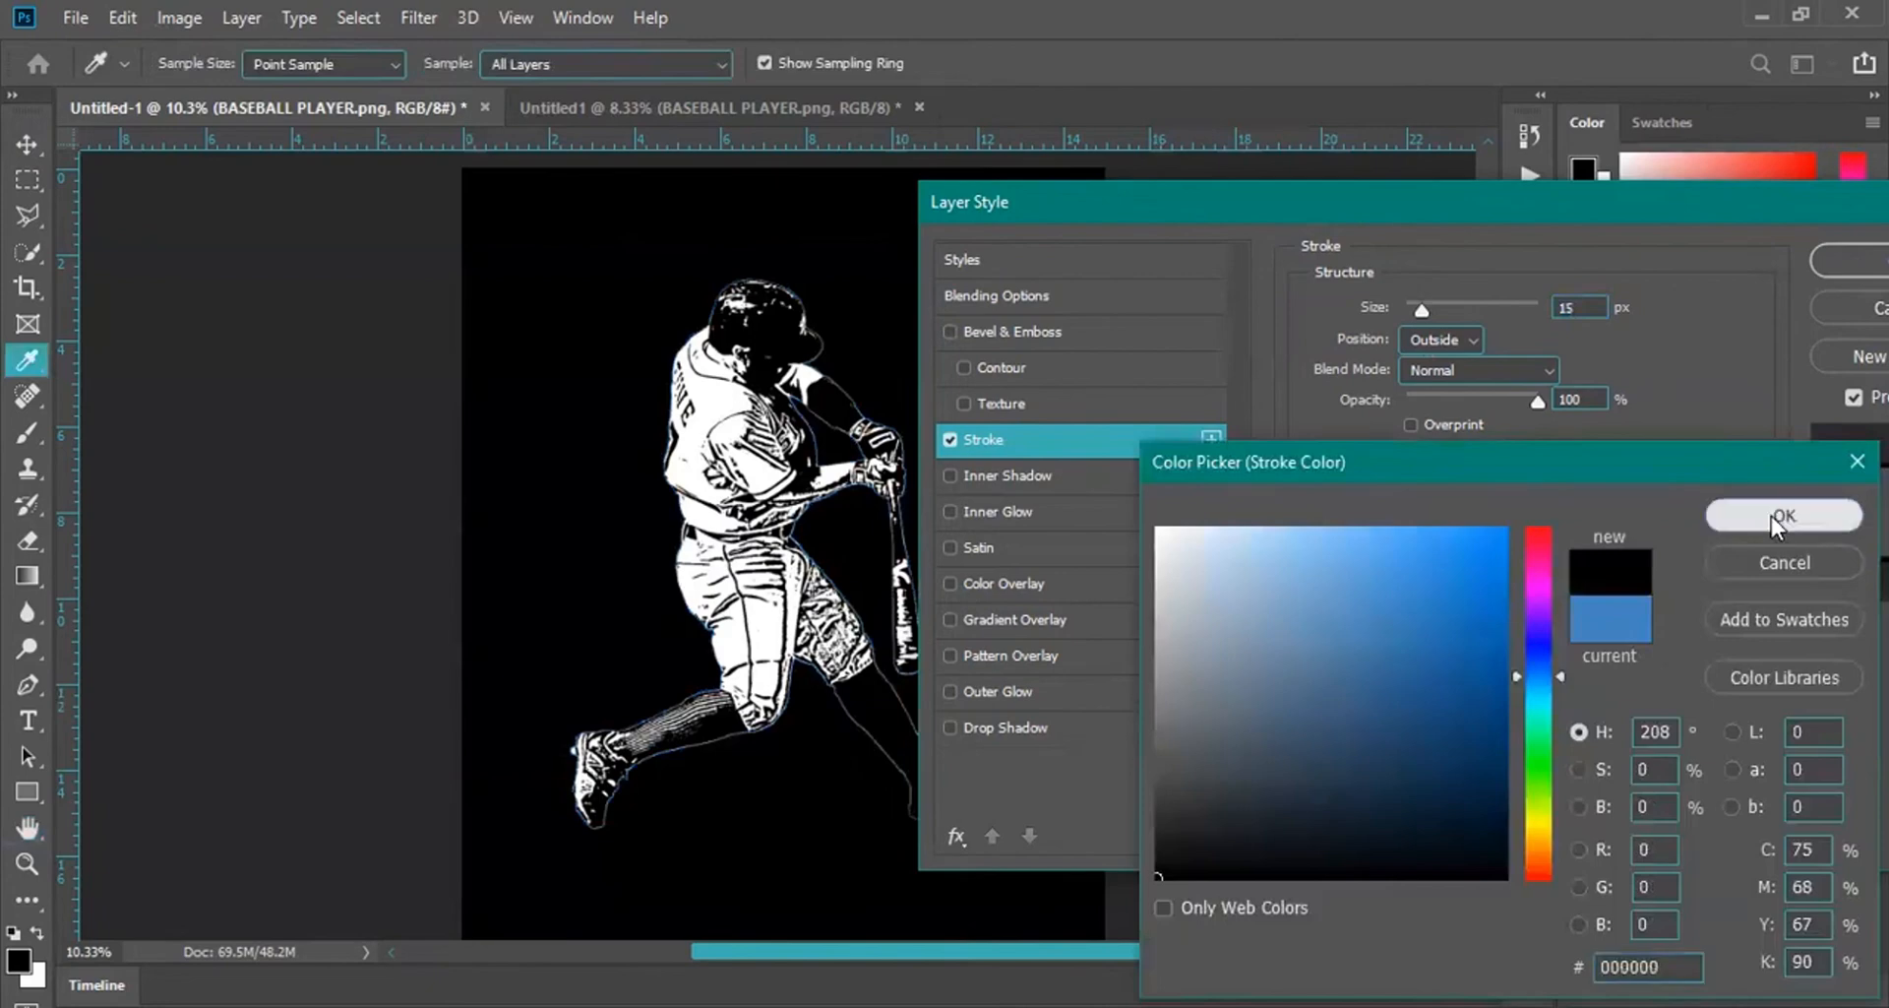
click(1779, 516)
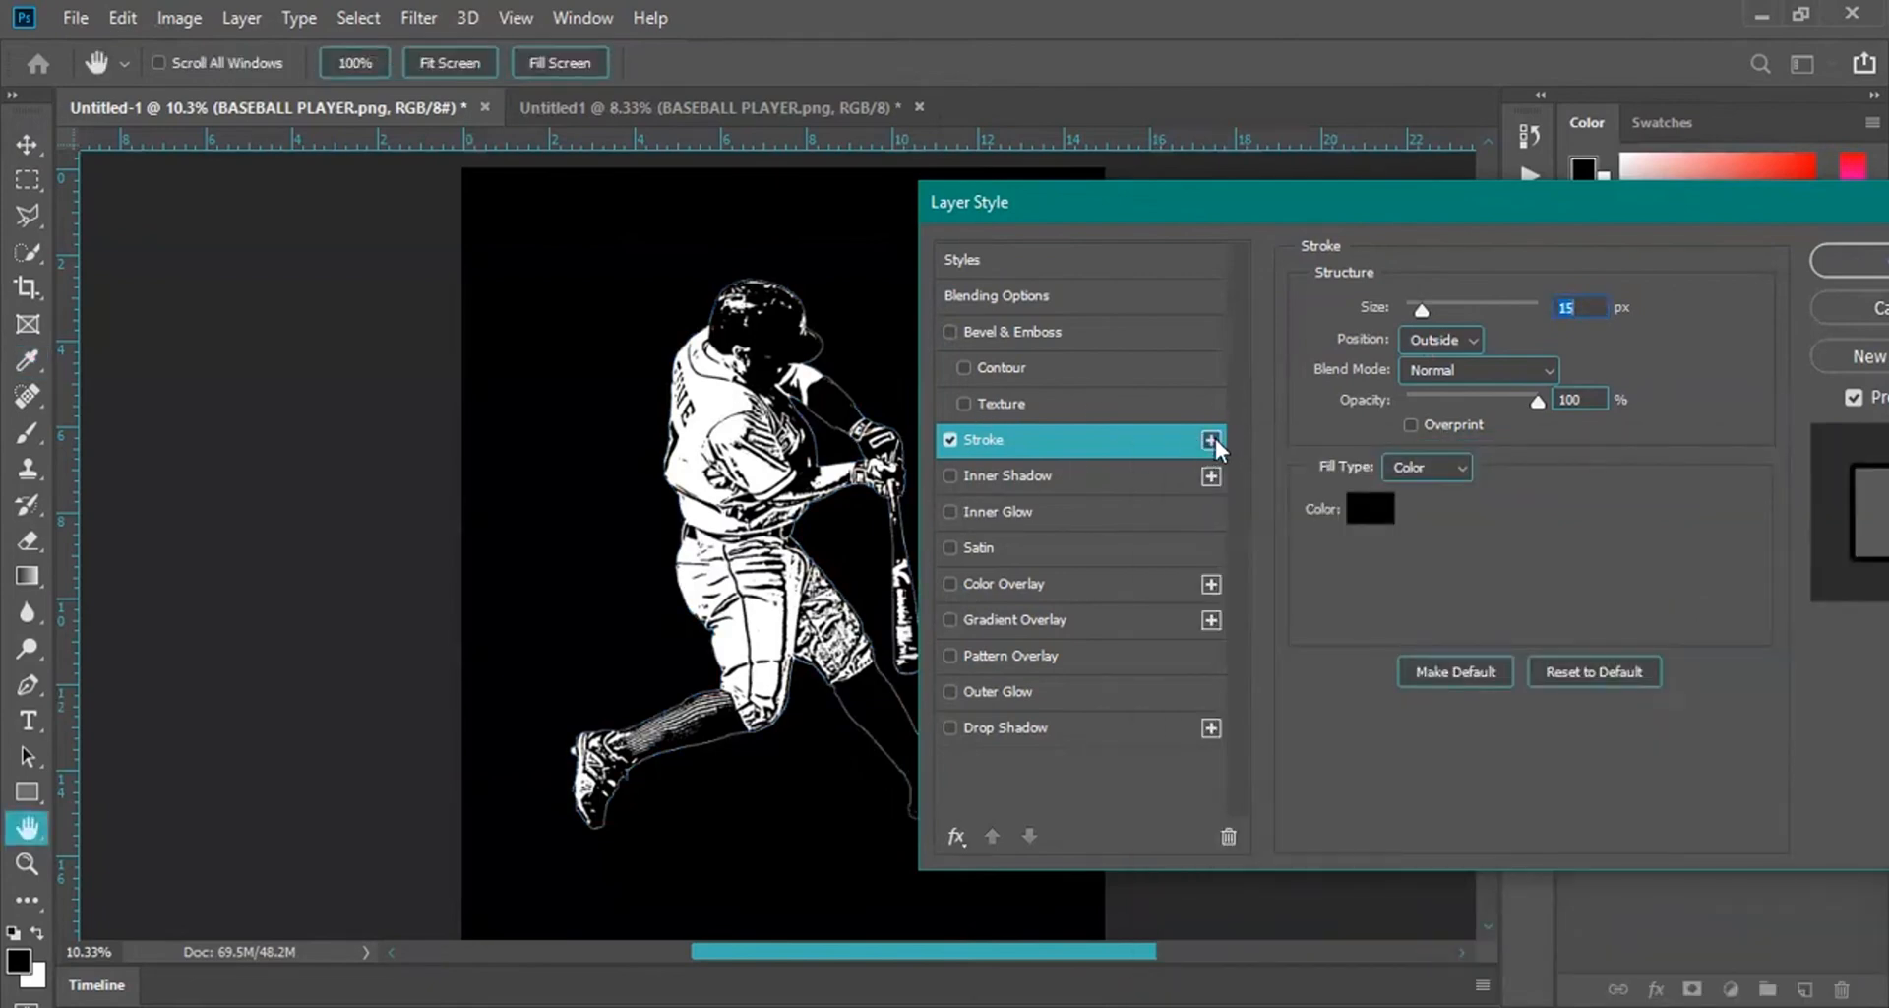
Add a second Stroke effect to the baseball player layer, keeping the Layer Style dialog clear of the artwork.
drag(1291, 205, 855, 205)
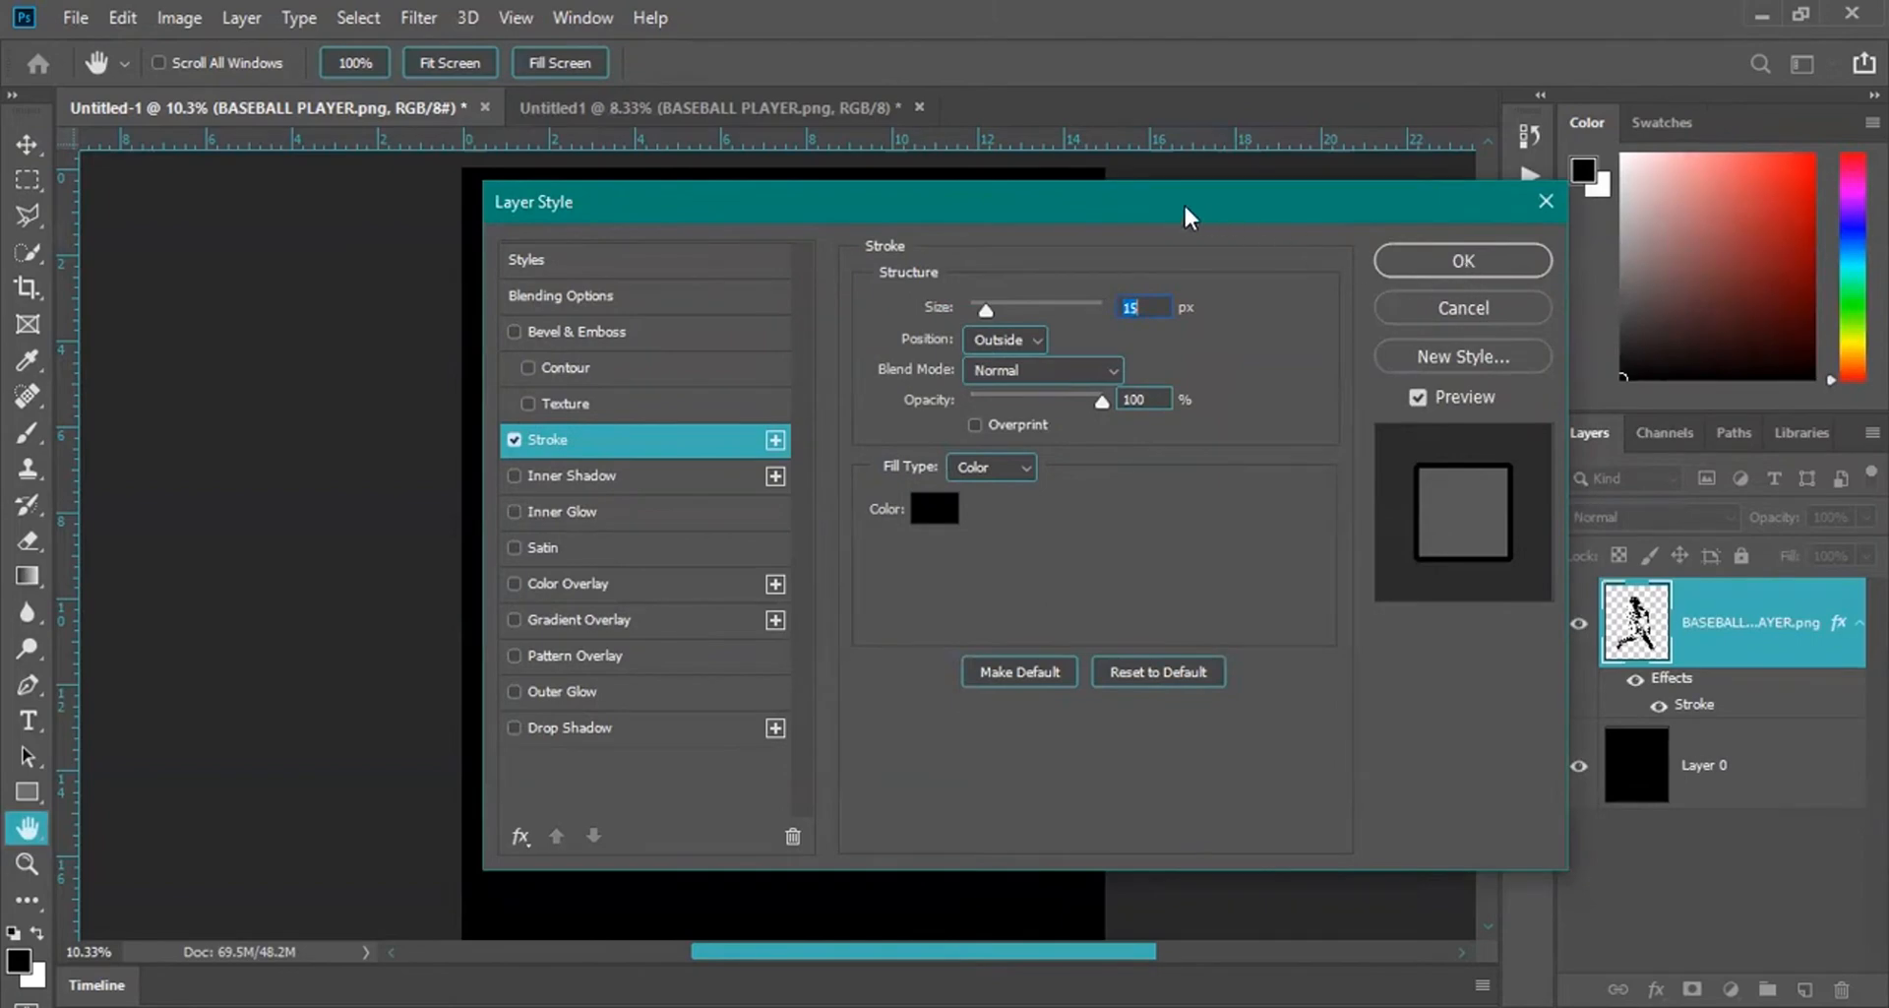
drag(1184, 203, 1614, 111)
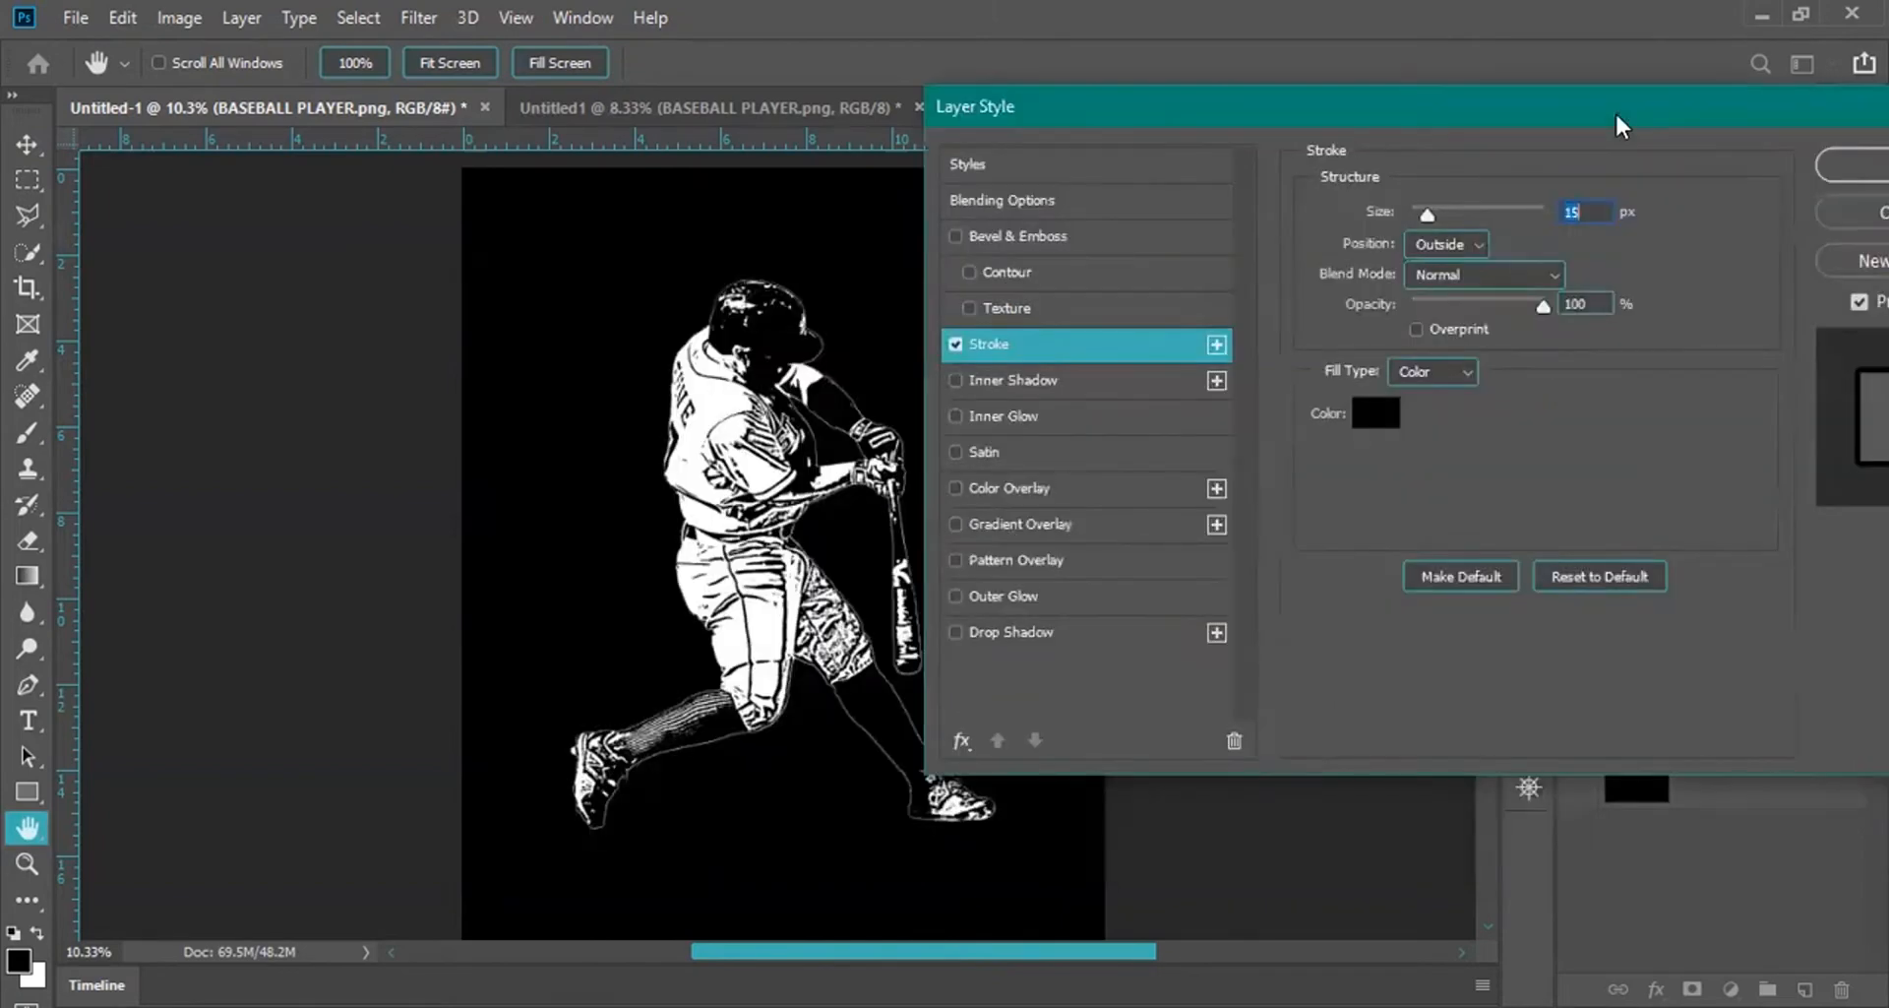
click(1216, 345)
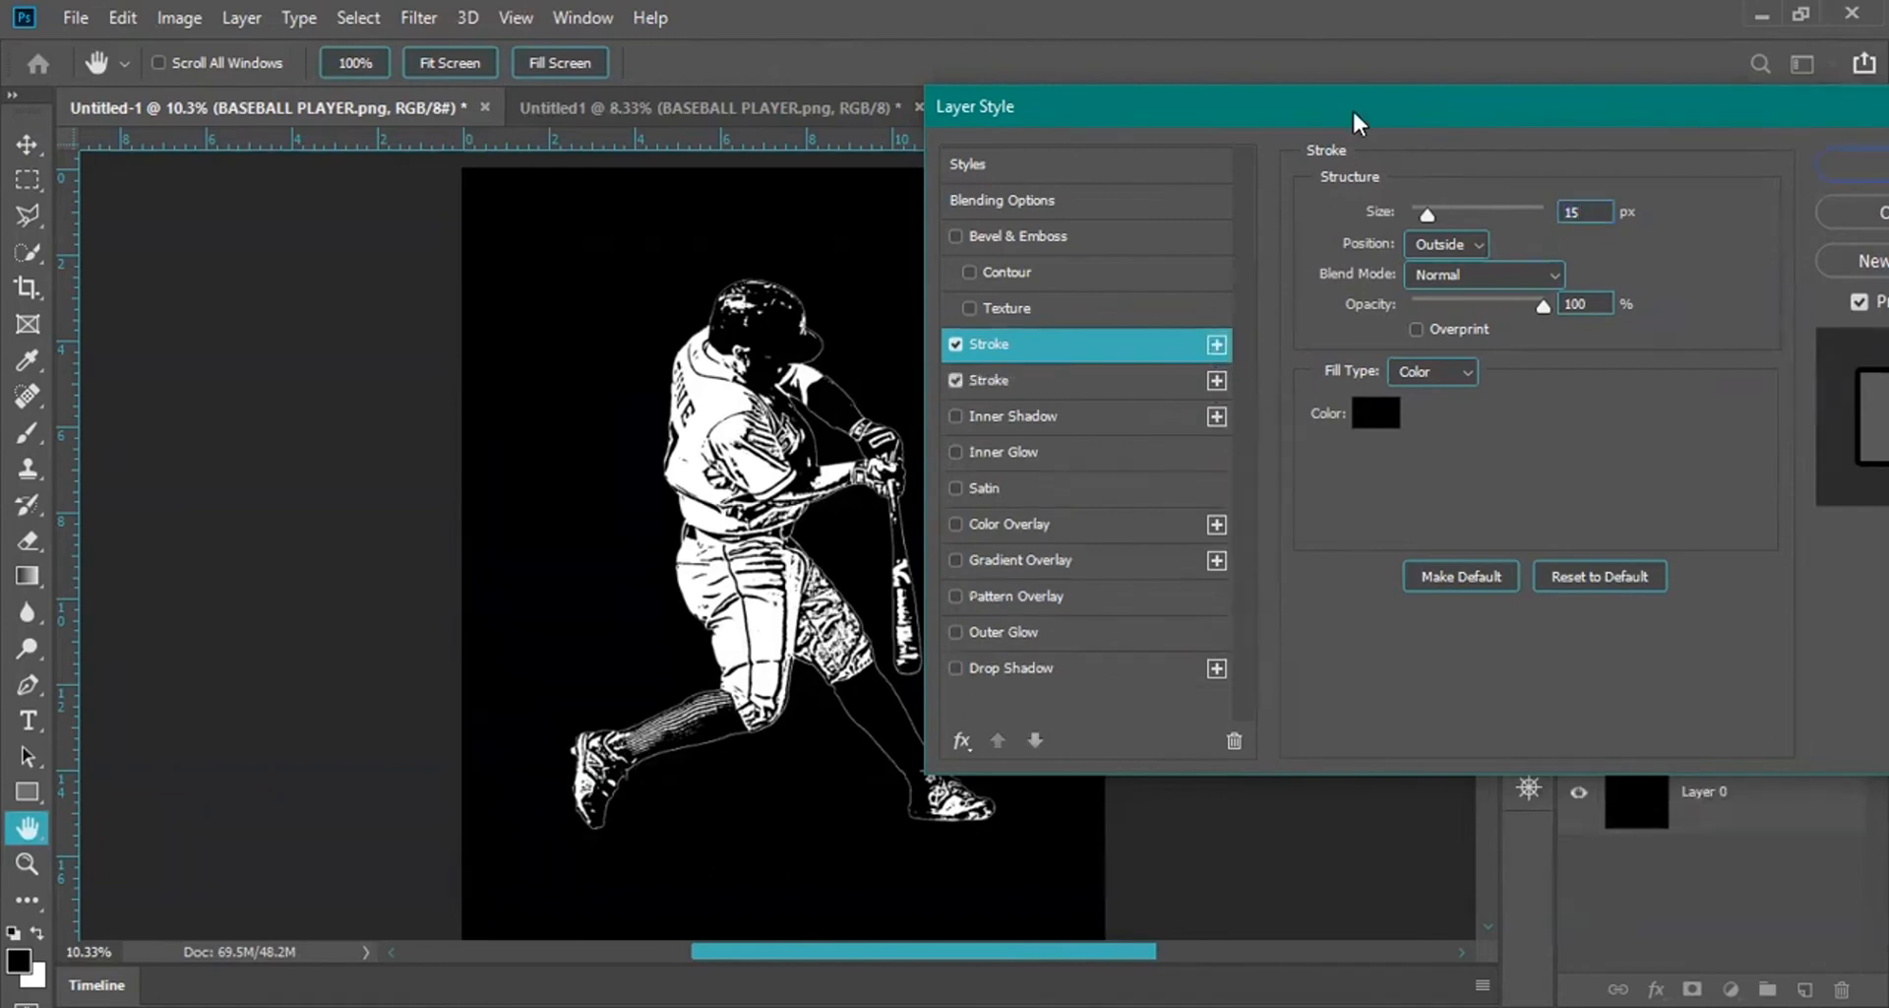
drag(1316, 104, 1281, 104)
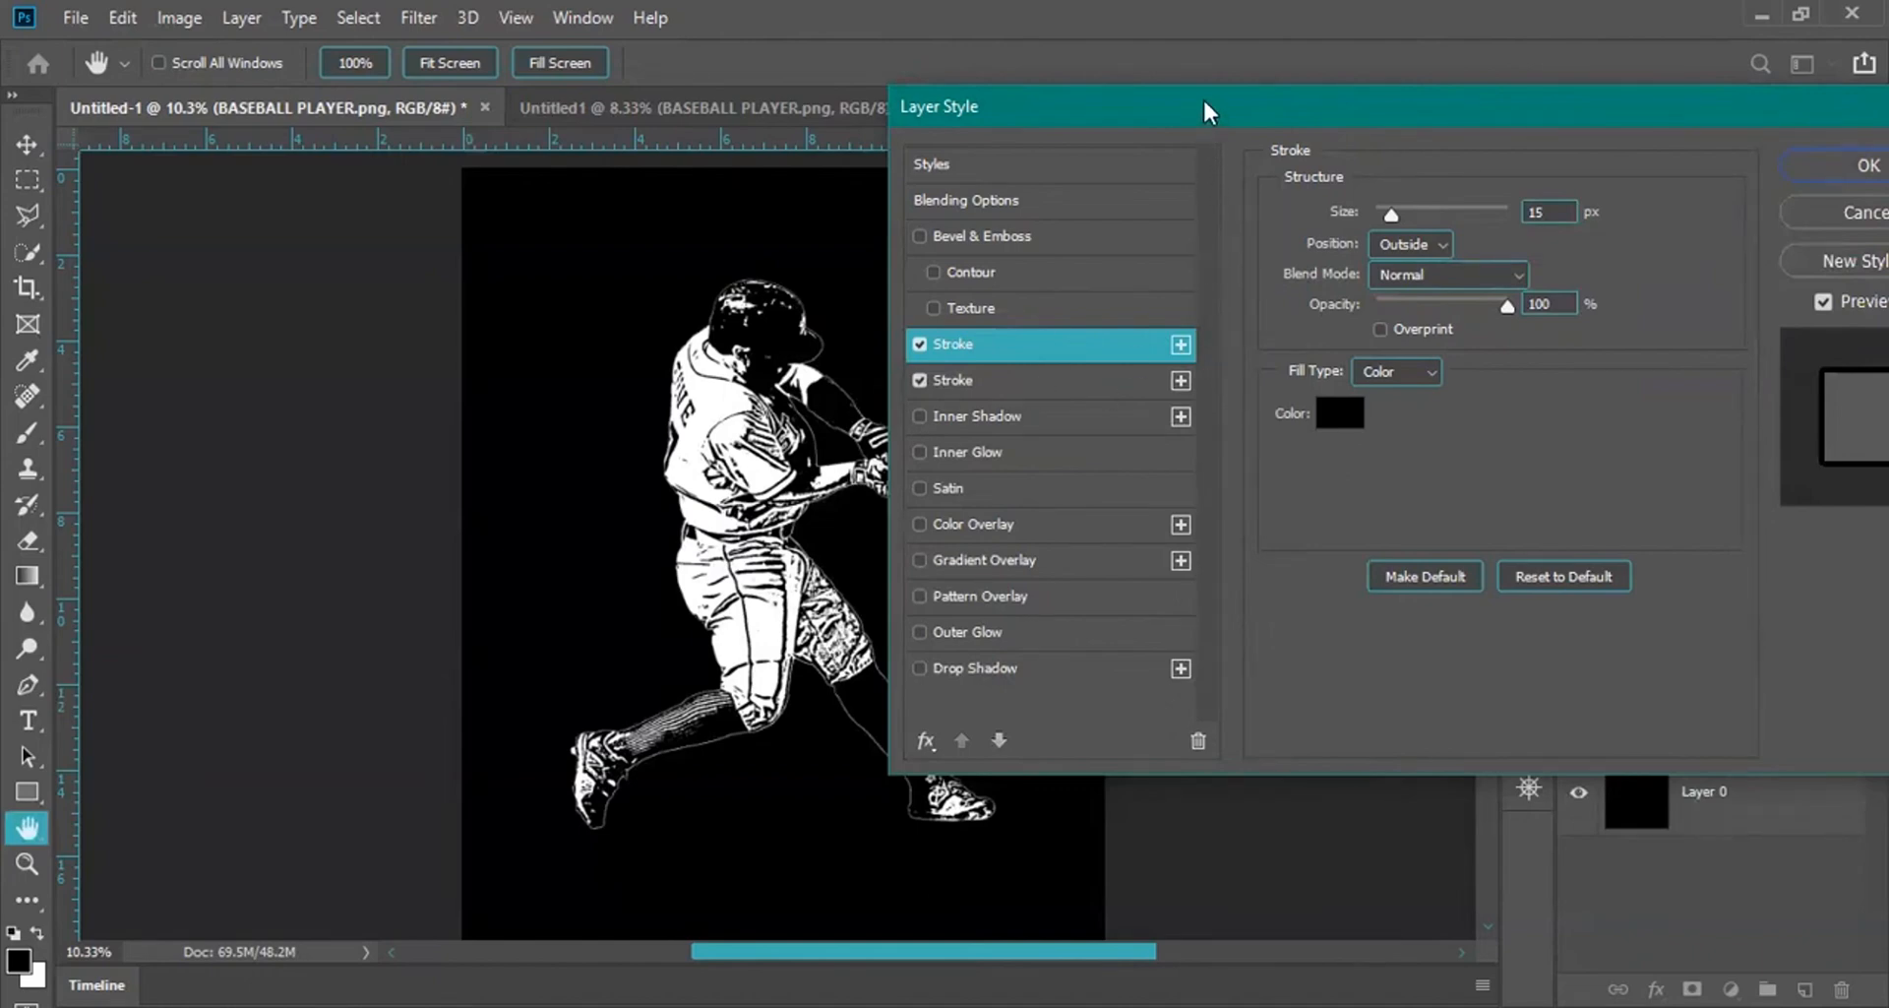
Set the color of the baseball player's lower Stroke effect to ffffff, keeping the Layer Style dialog clear of the artwork.
drag(1204, 101, 1279, 90)
click(1108, 370)
click(1108, 333)
click(1107, 370)
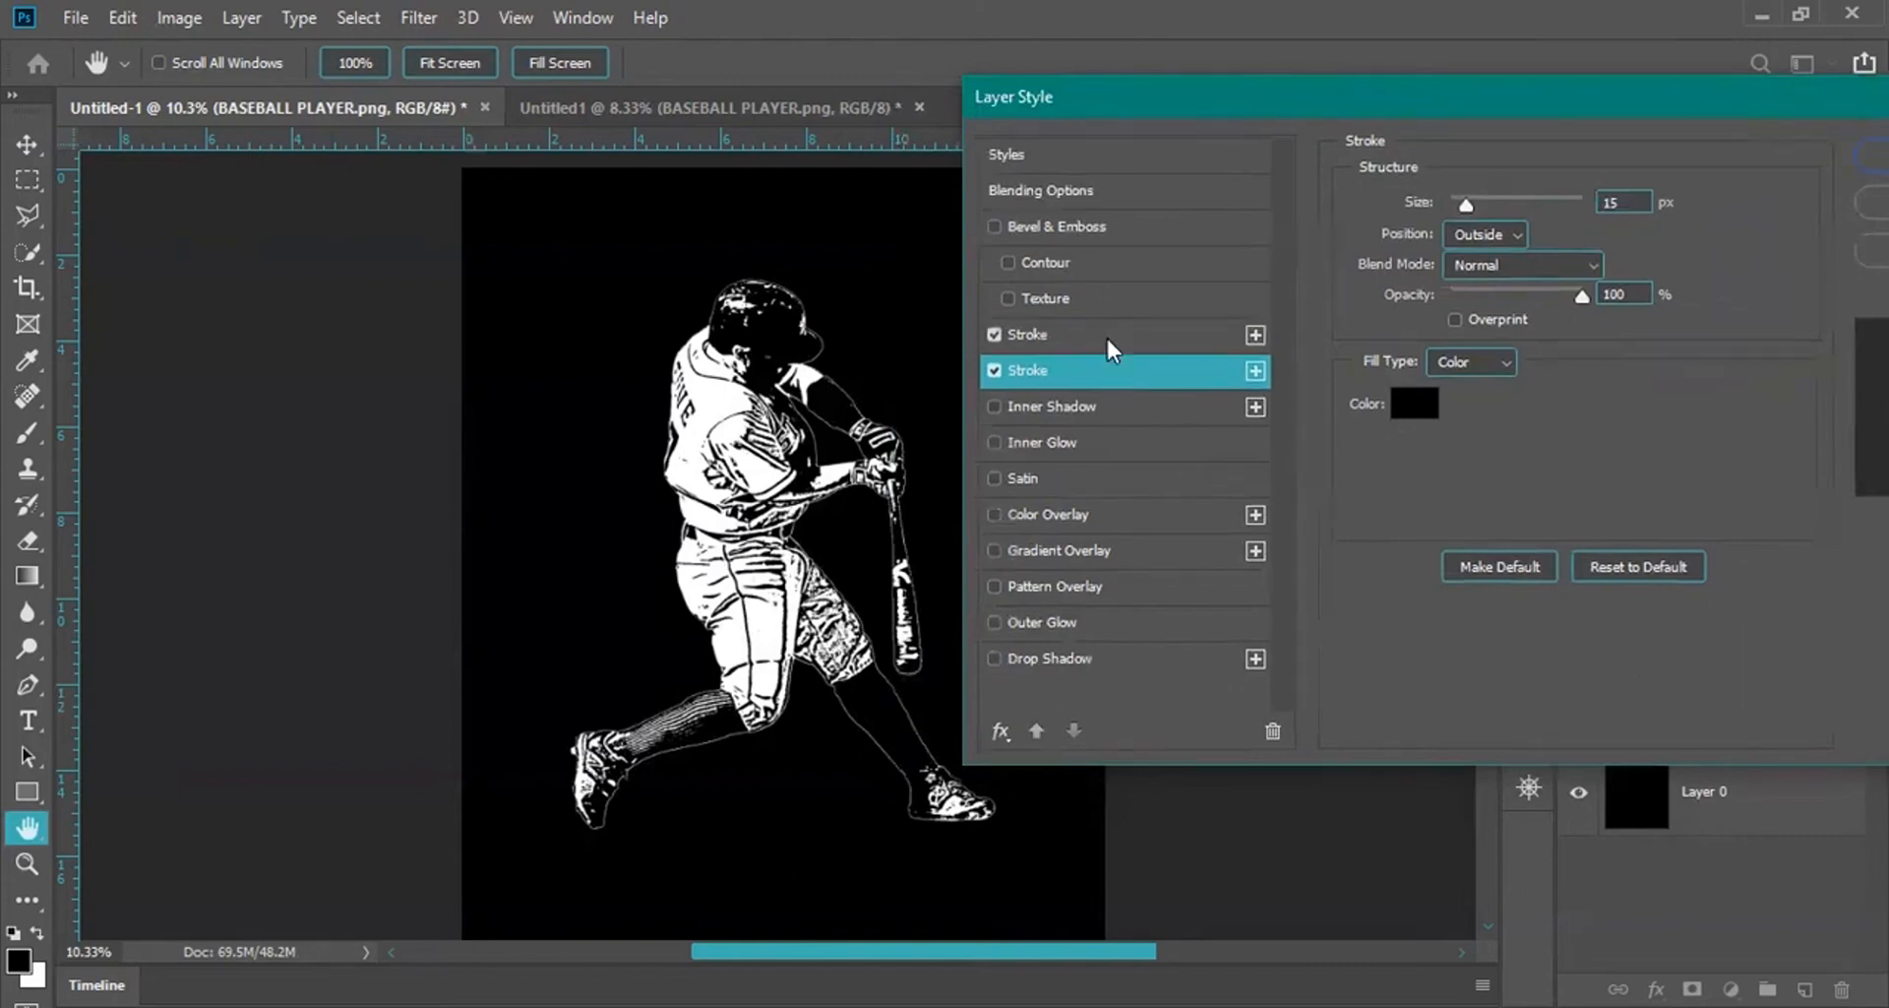
click(1102, 335)
click(1097, 368)
click(1098, 333)
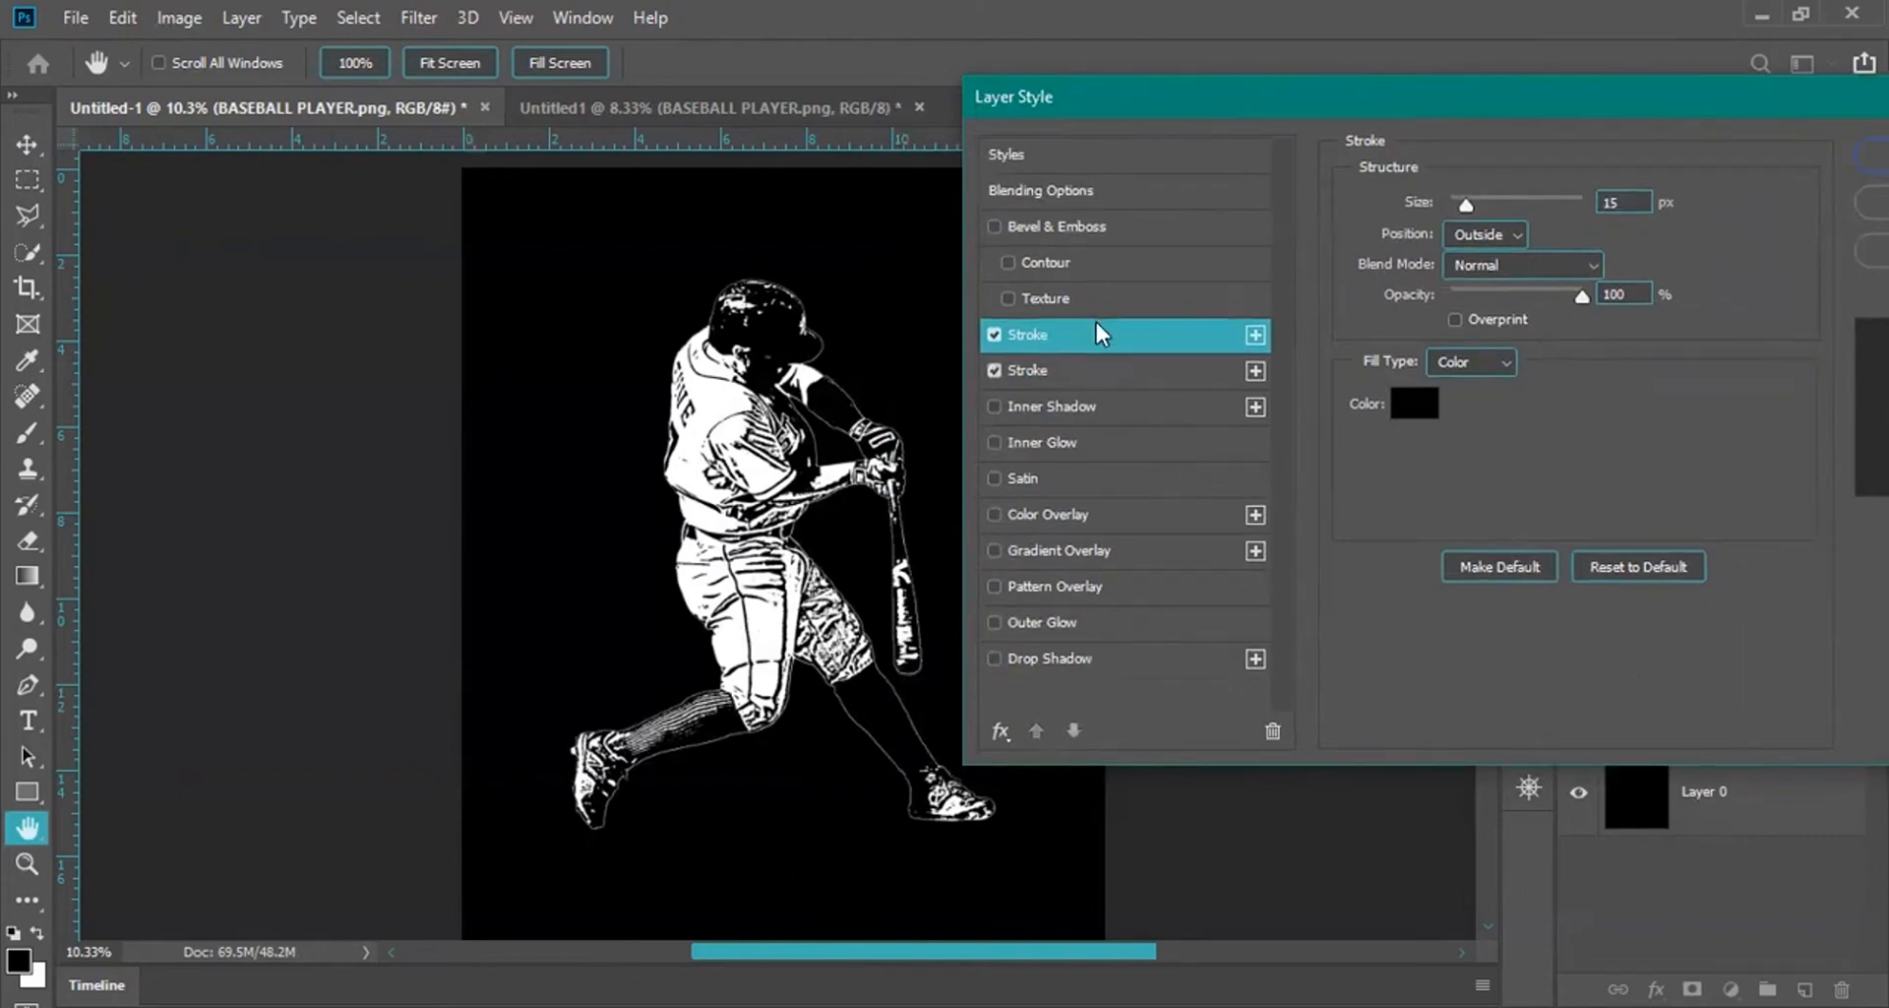
click(1080, 371)
click(1412, 399)
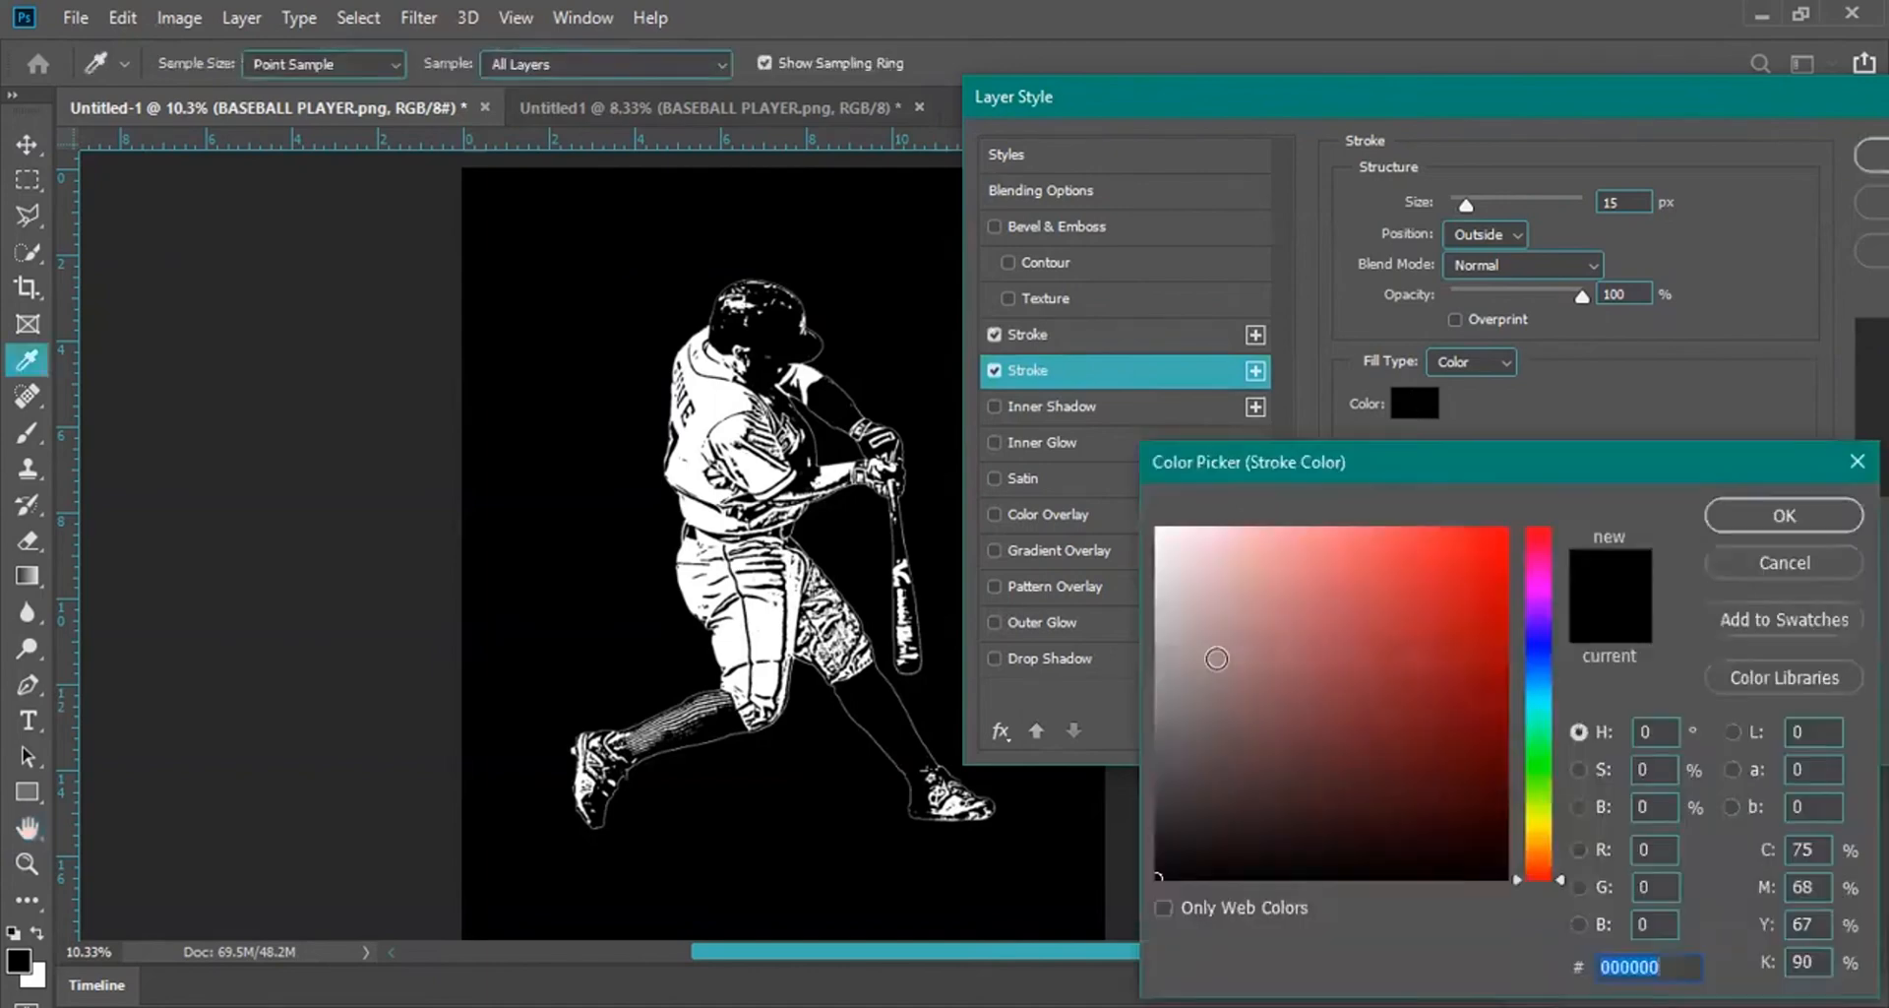
text(ffffff)
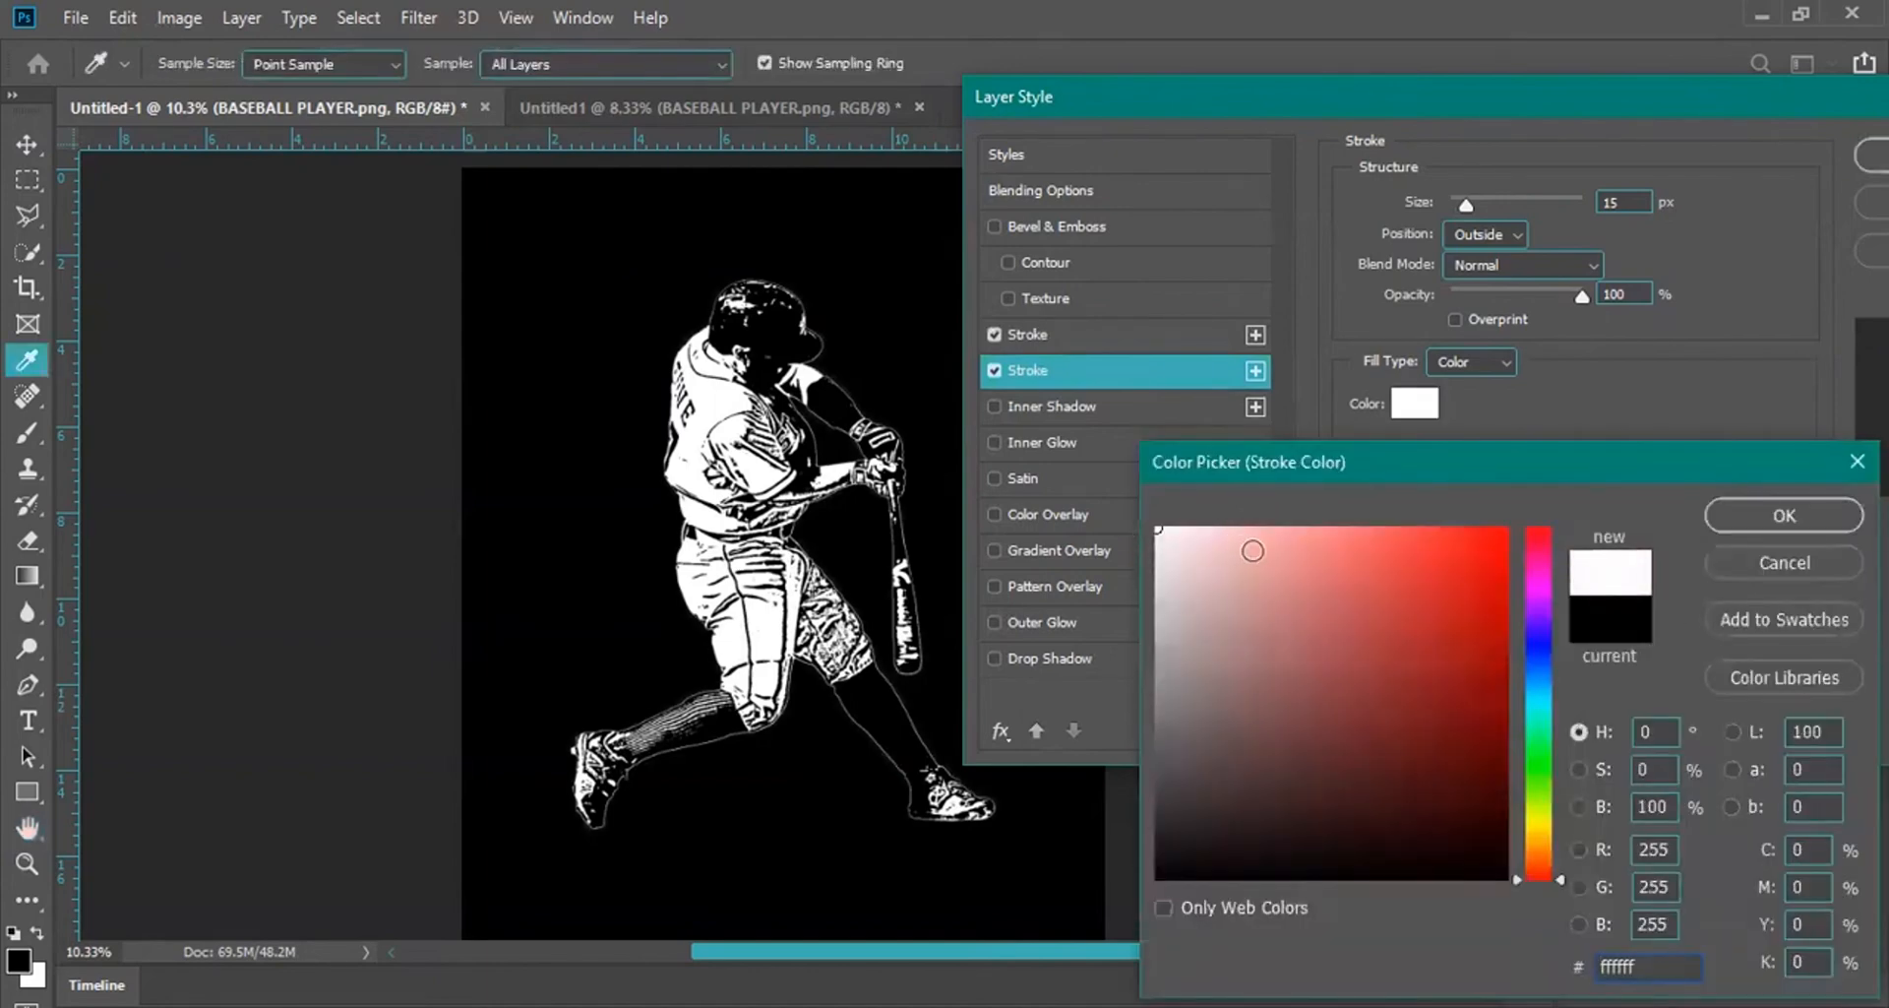
click(1761, 515)
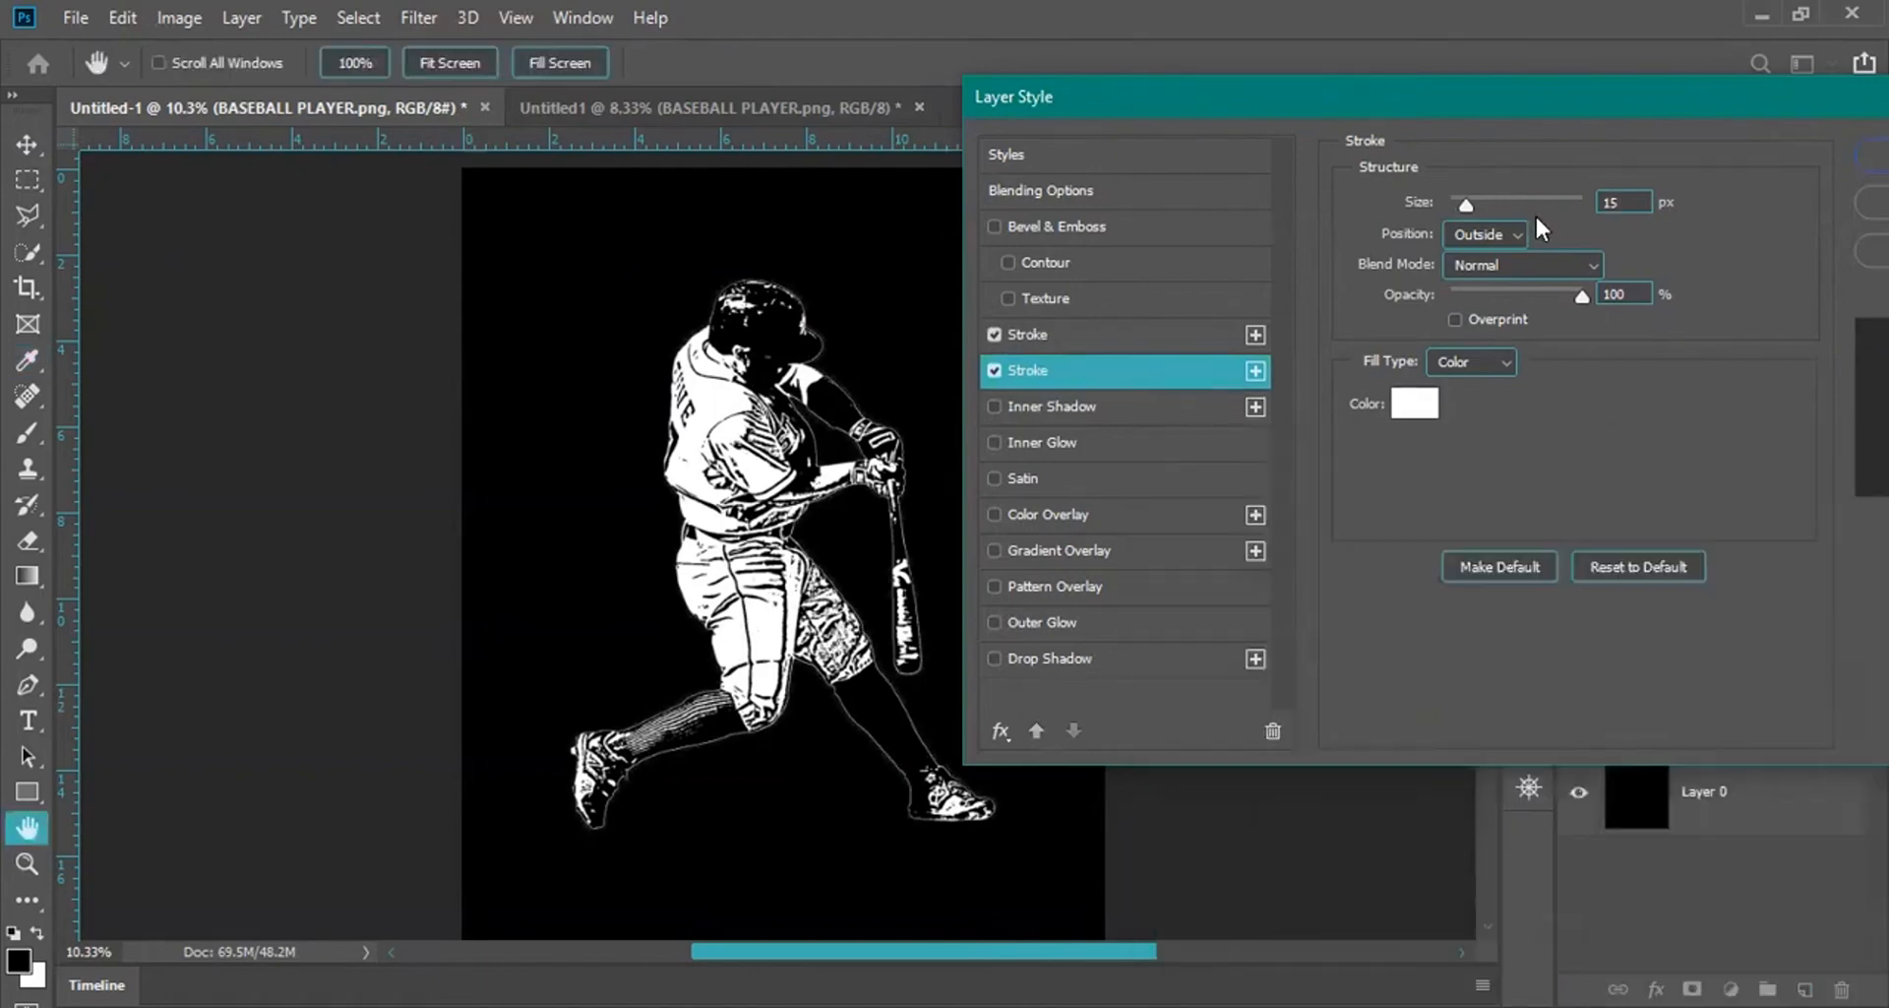
Set the white lower stroke's size to 40 px and apply both strokes to the baseball player layer.
drag(1464, 204, 1479, 205)
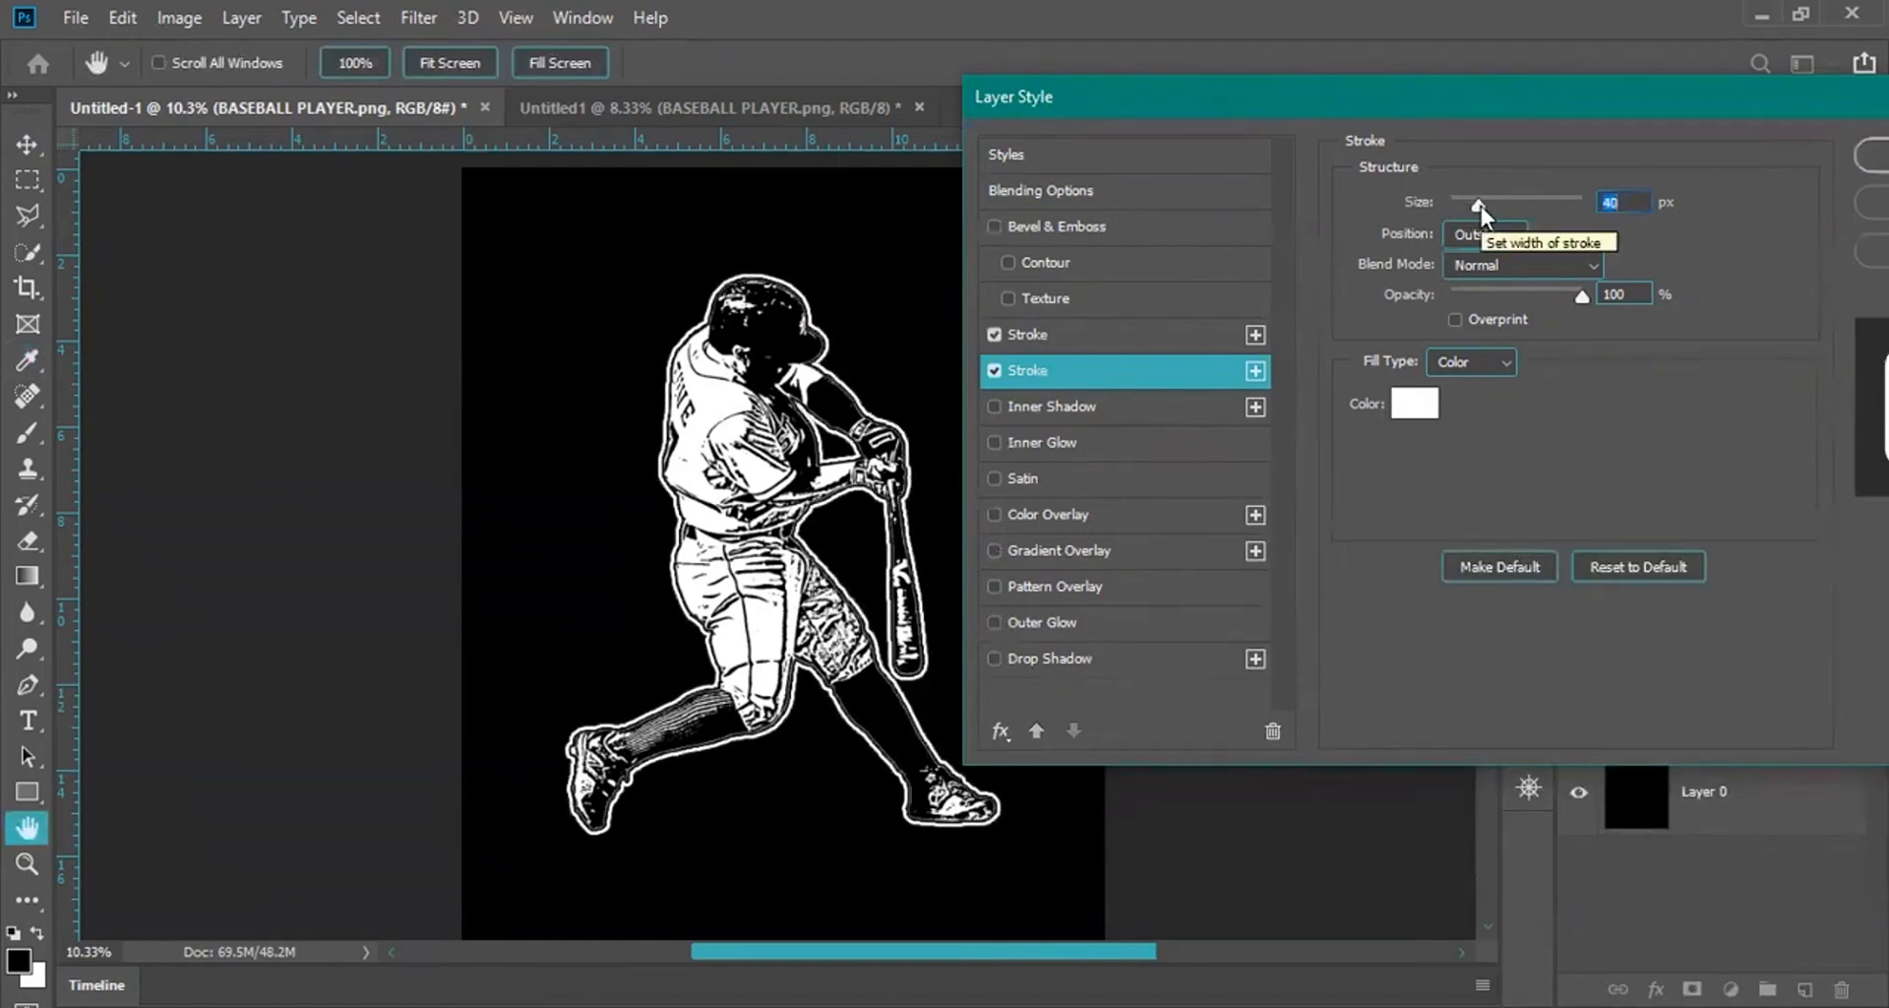
click(1031, 335)
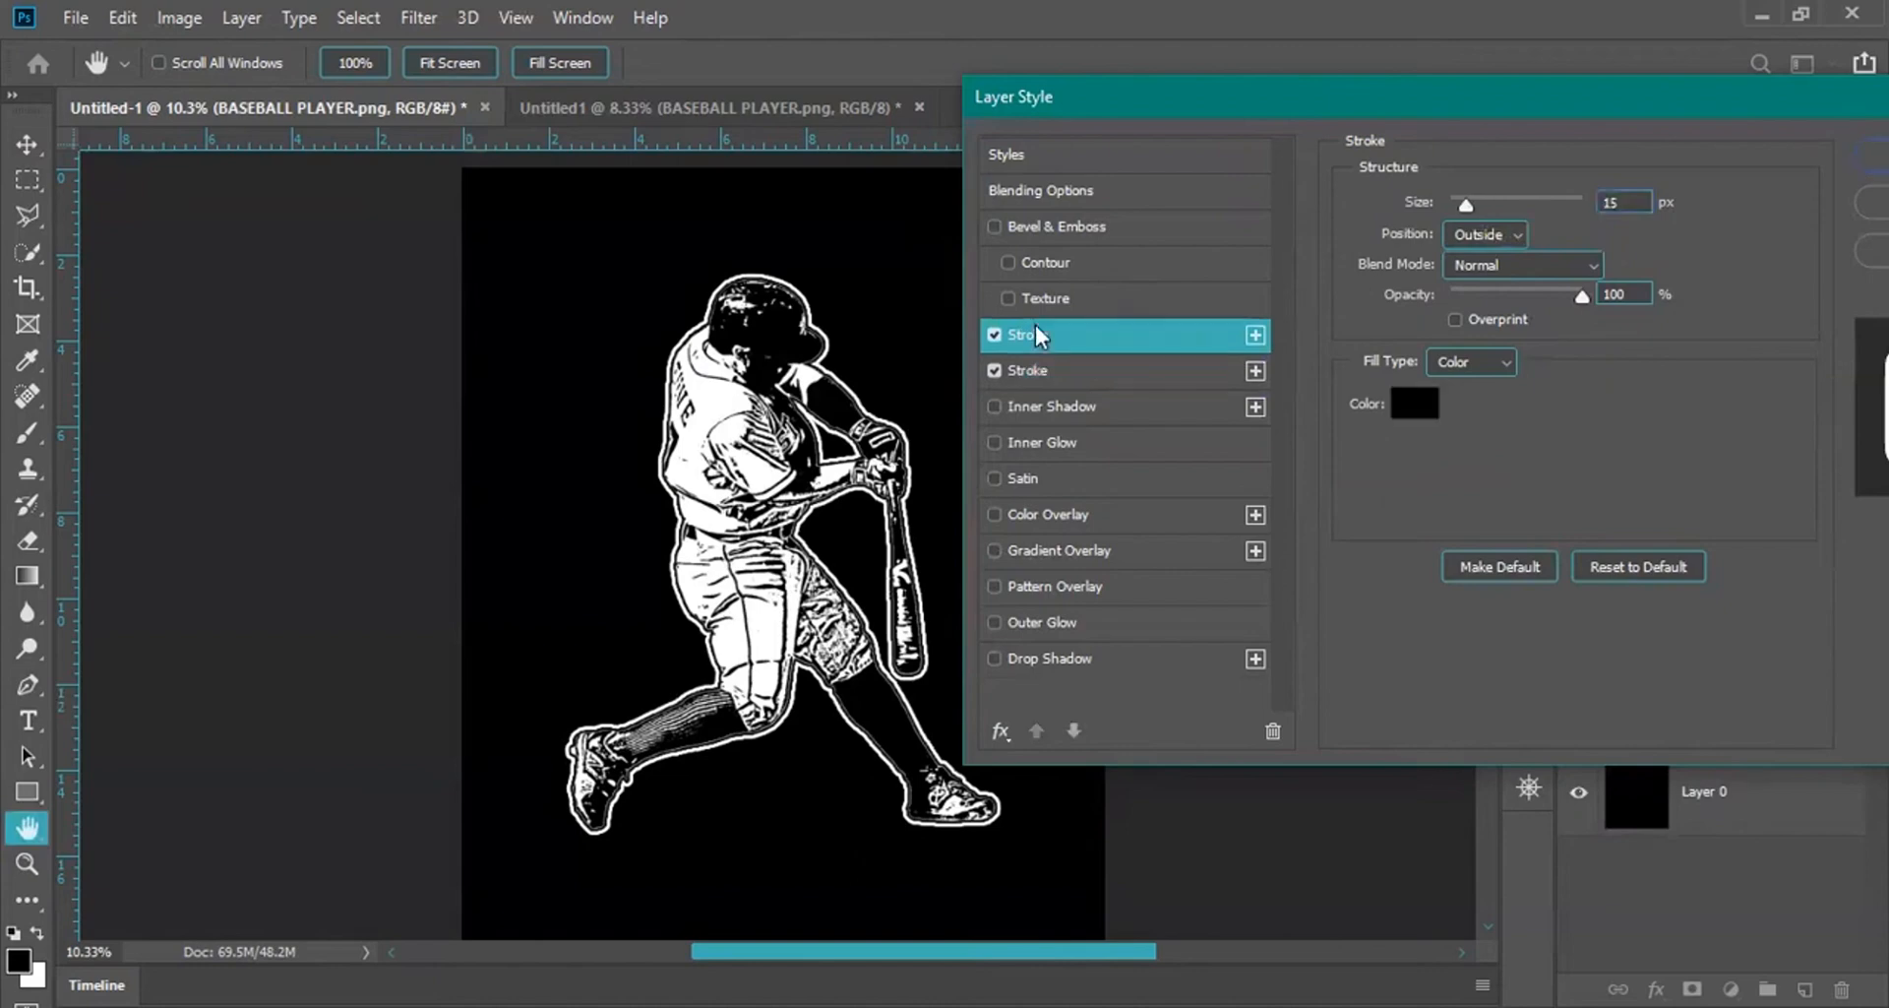
click(1039, 368)
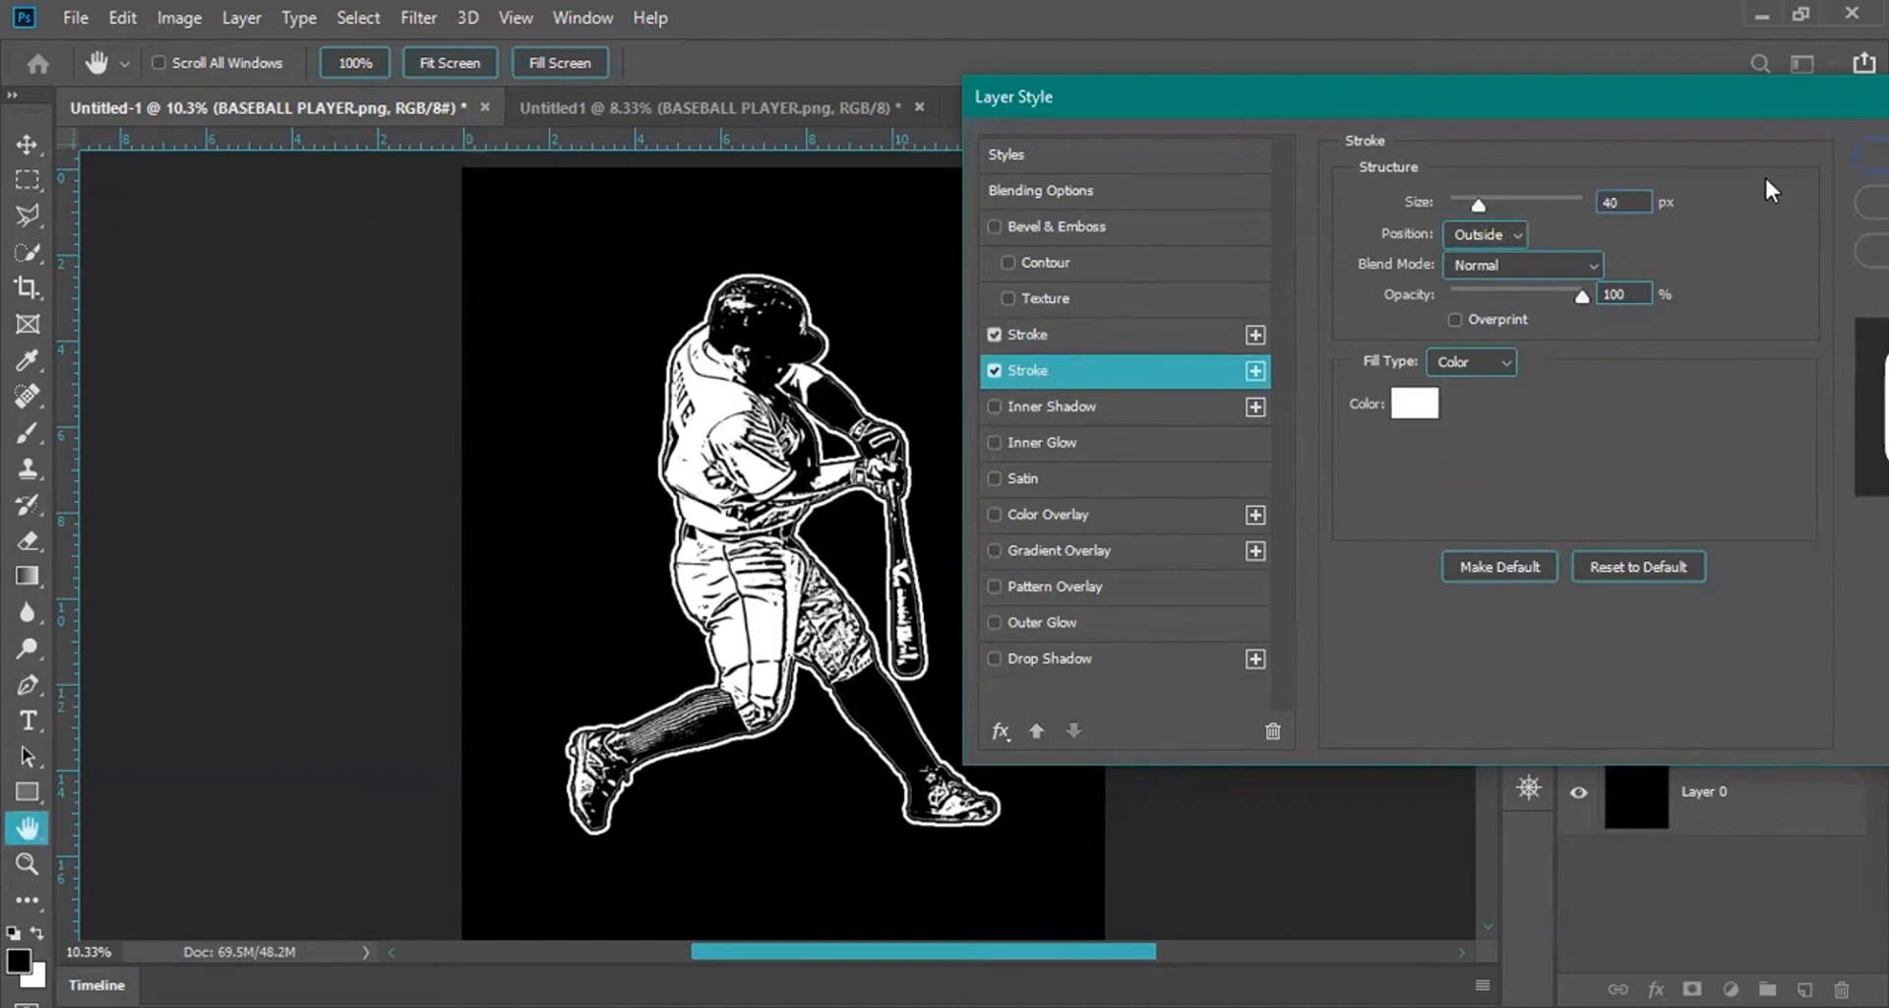
drag(1732, 98, 1511, 99)
click(1712, 181)
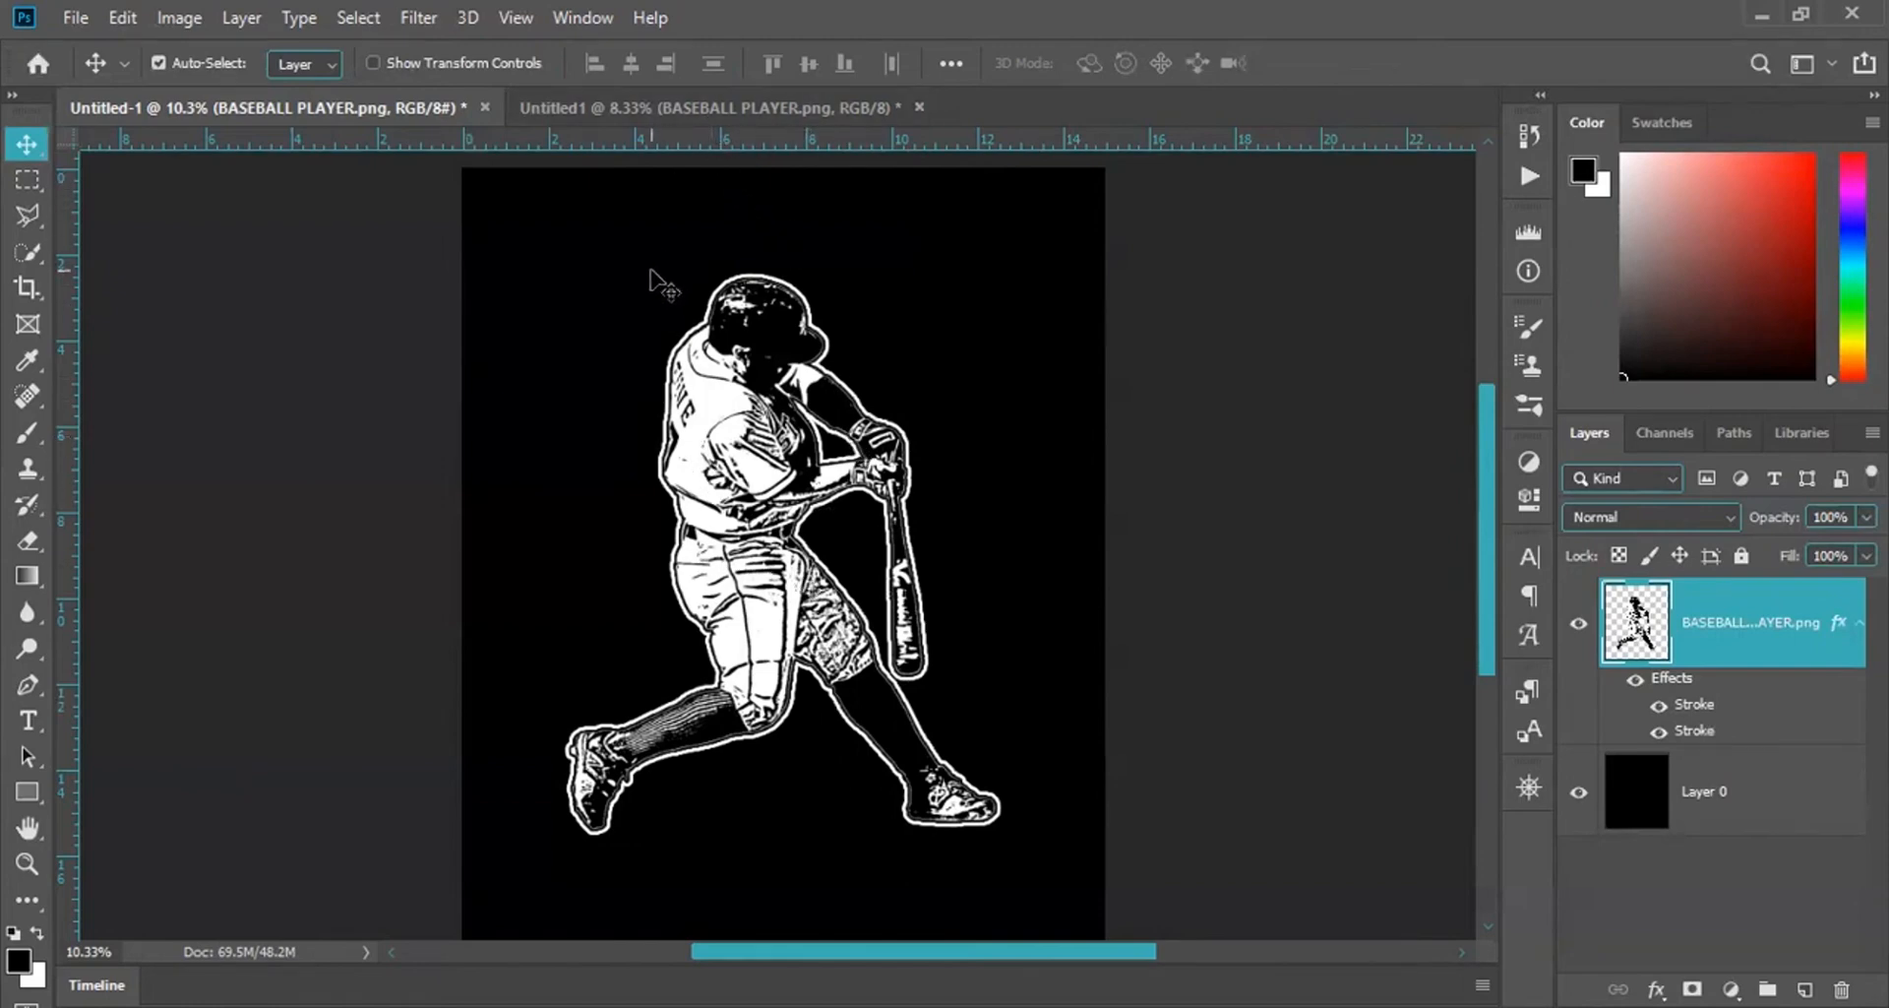
Copy the baseball ball image from the Untitled1 document into the design, placing it at the upper right of the player.
click(553, 106)
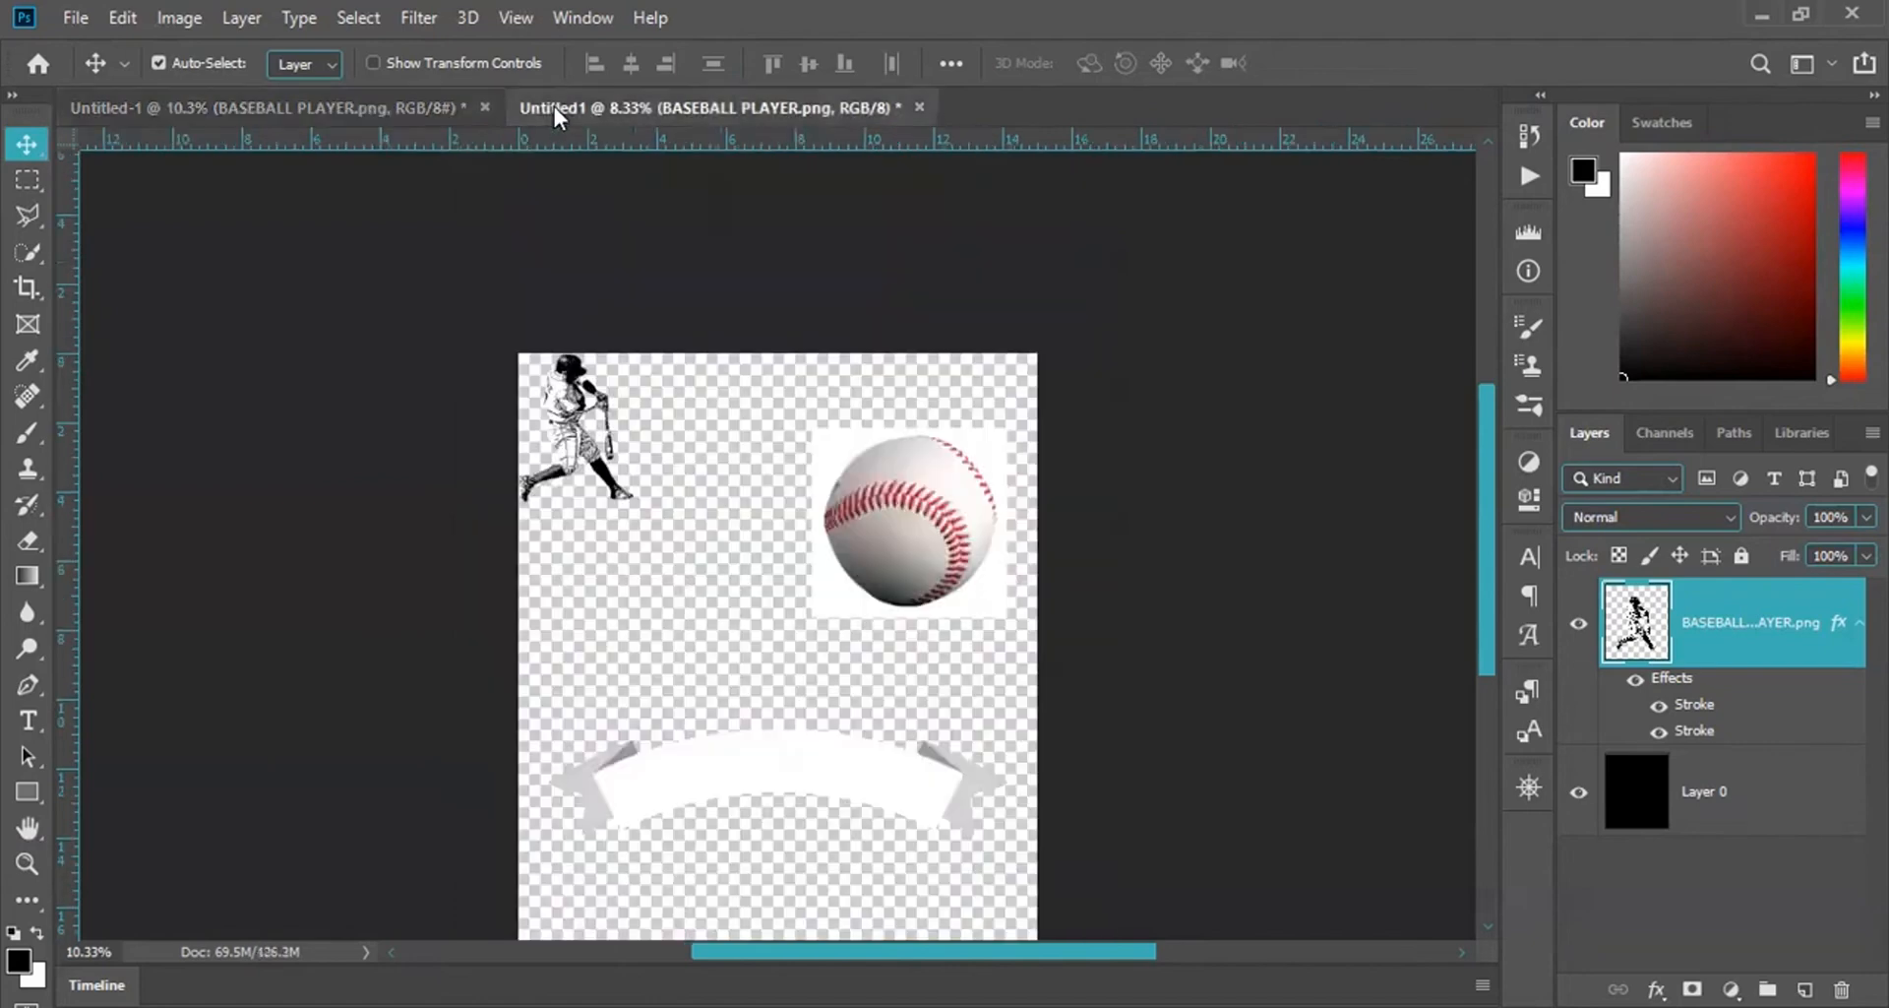
click(917, 512)
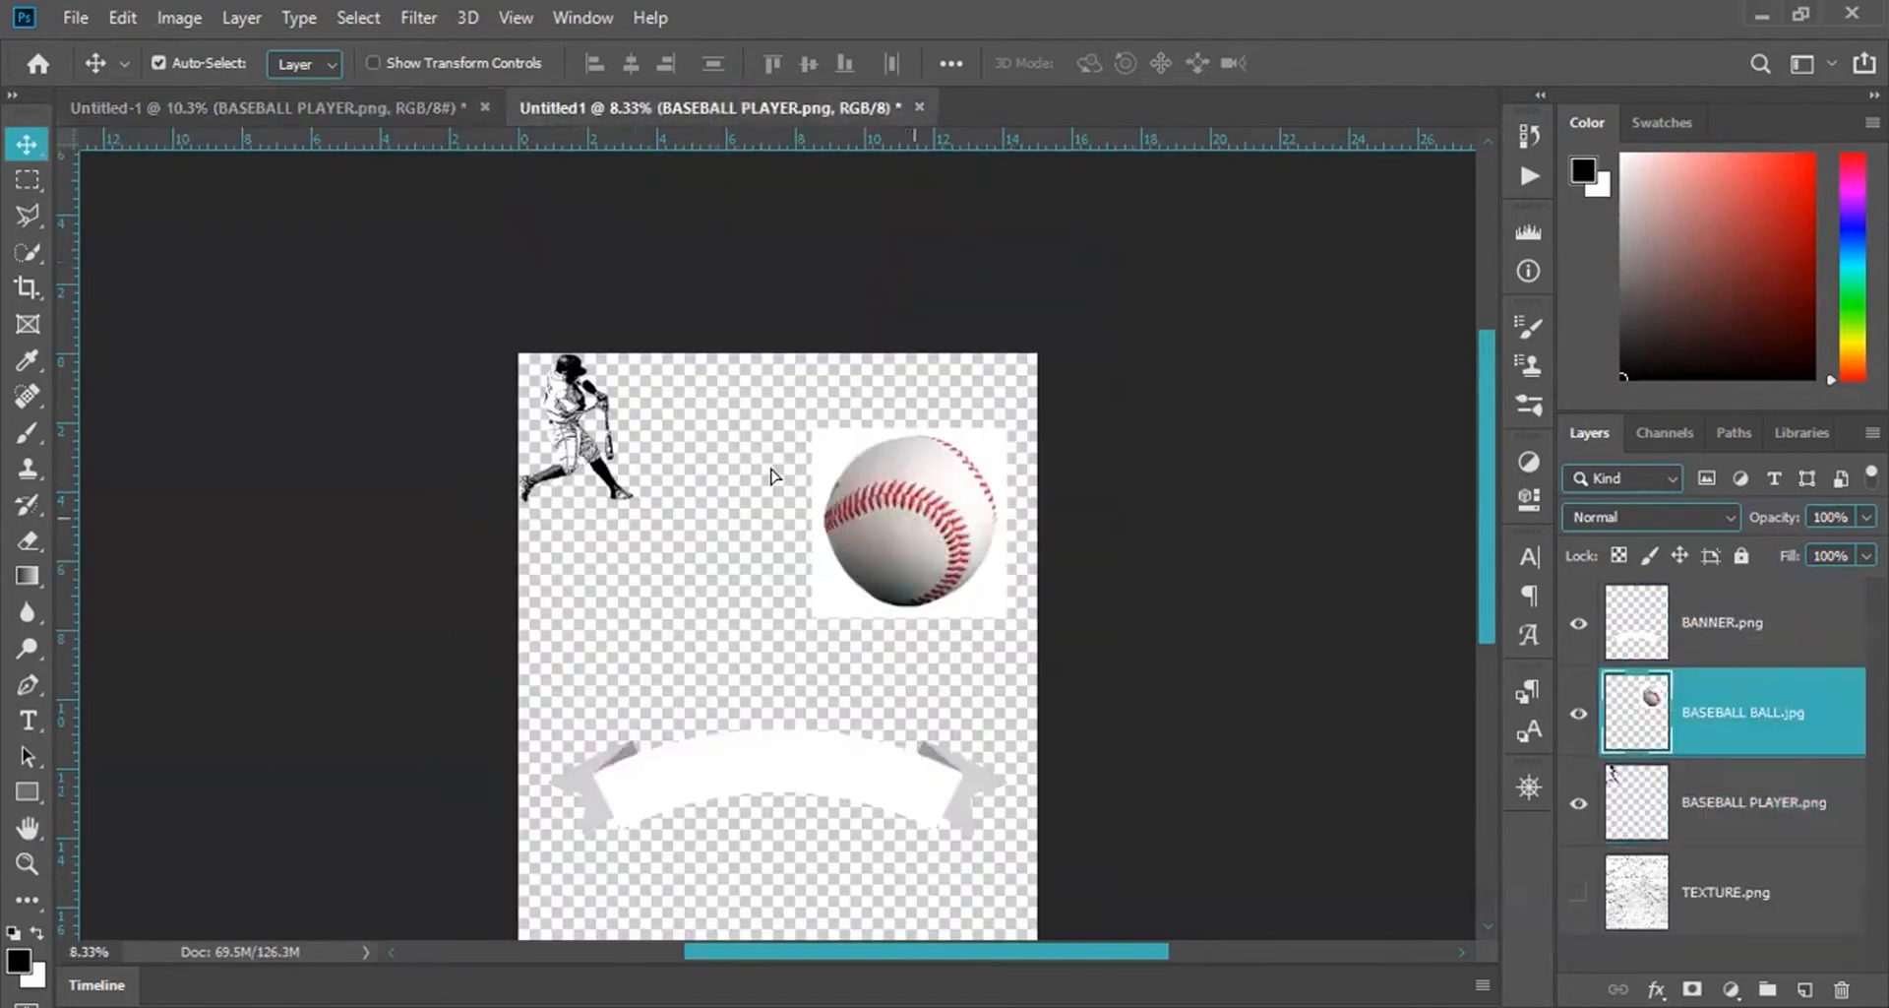
drag(384, 163, 904, 372)
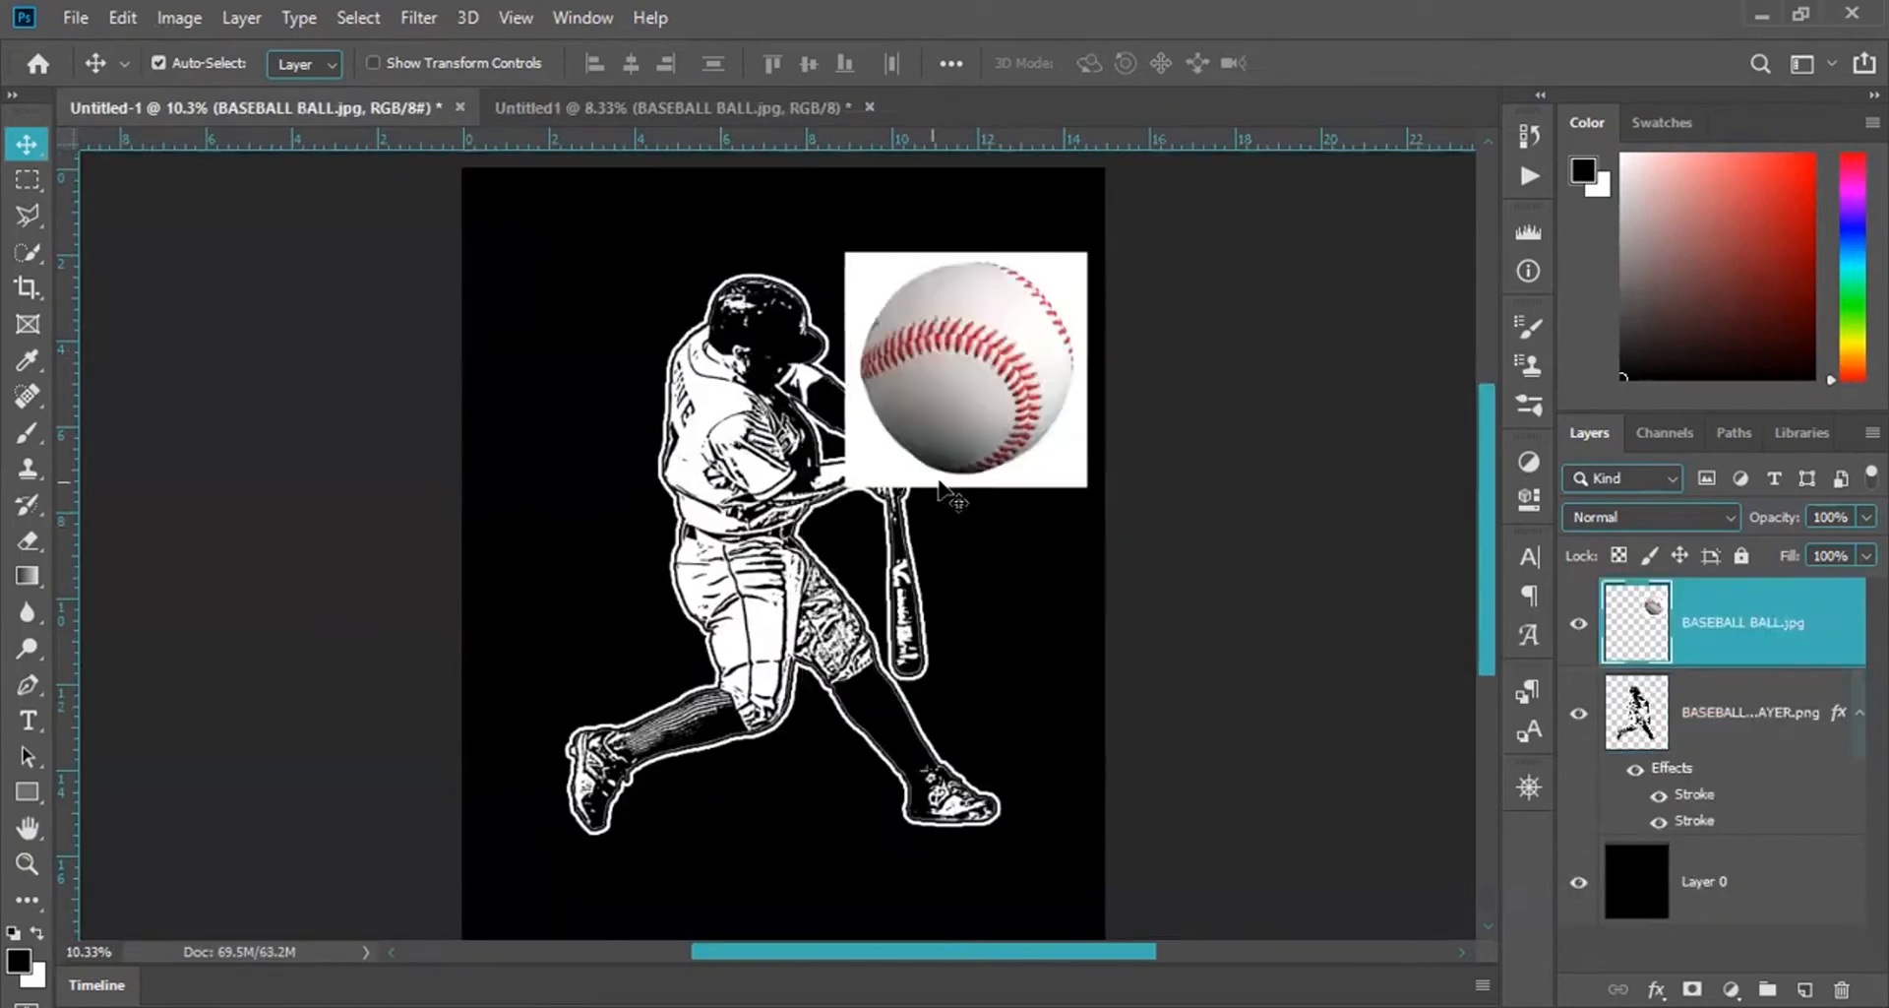
Apply a Brightness/Contrast adjustment to the baseball ball layer with brightness -60 and contrast about 38.
scroll(894, 456, up, 5)
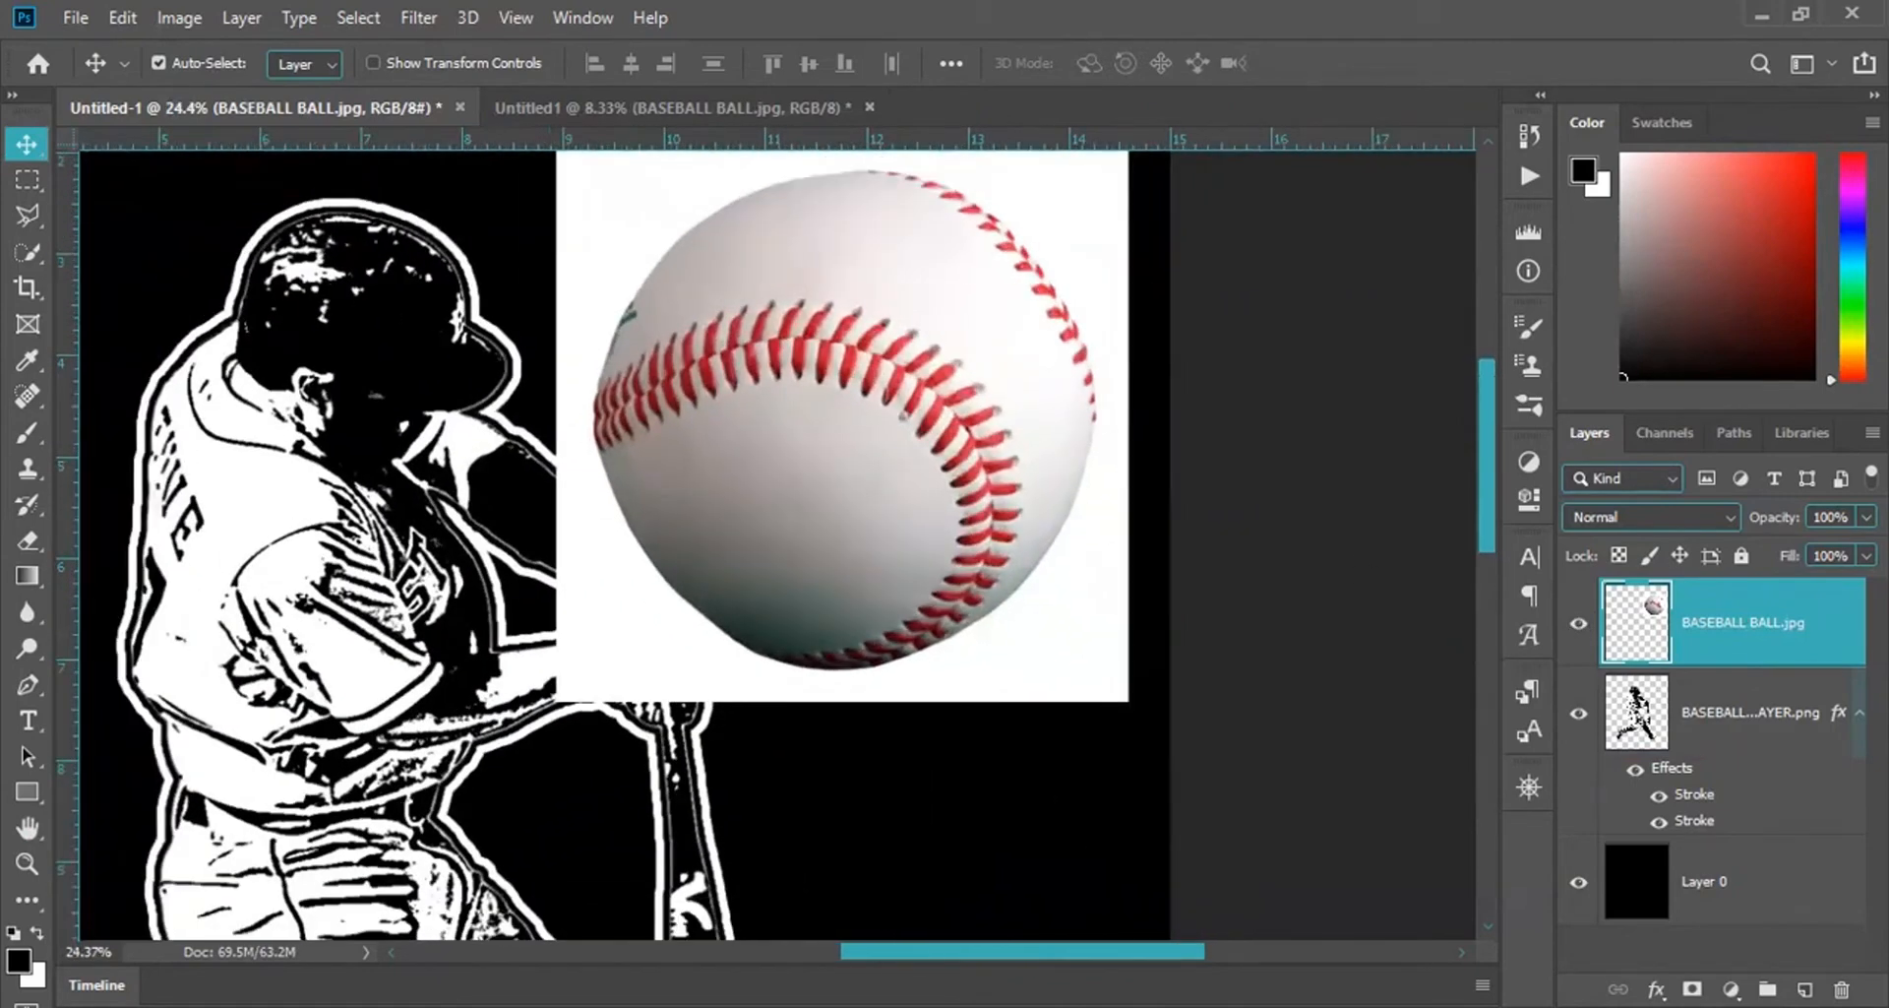
scroll(858, 433, up, 3)
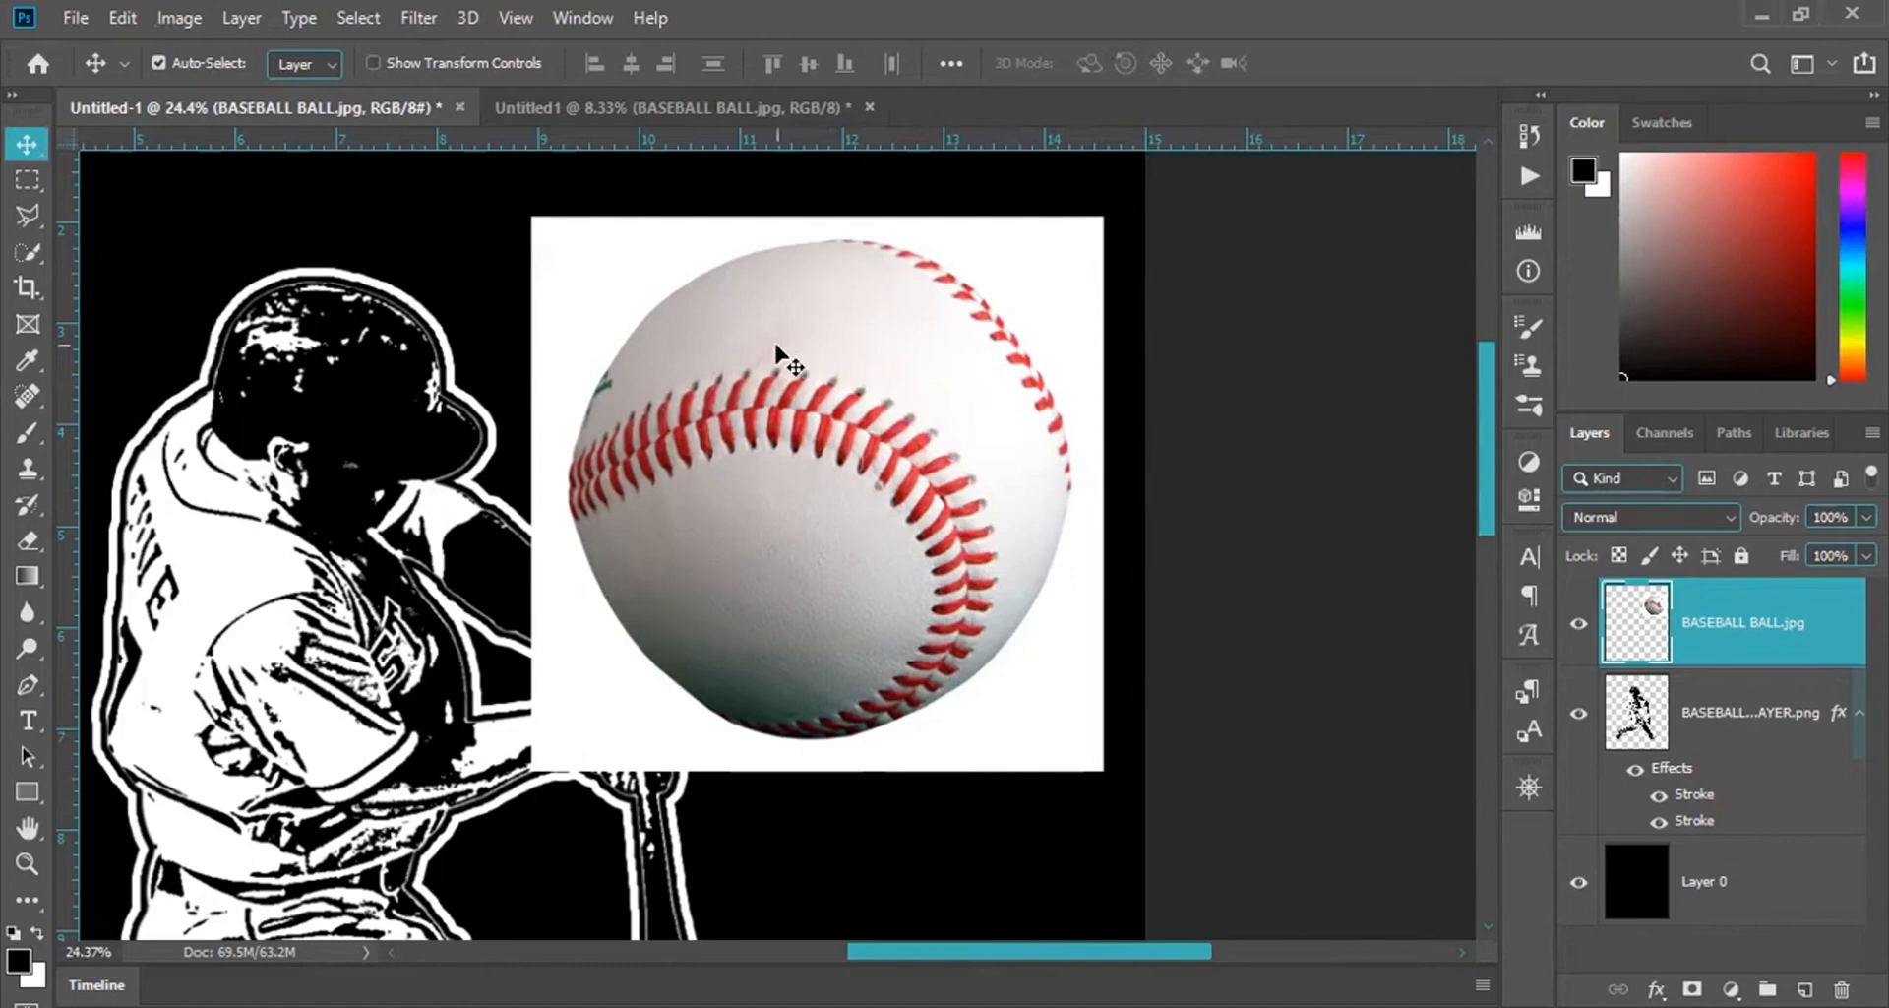
click(185, 14)
mouse_move(393, 91)
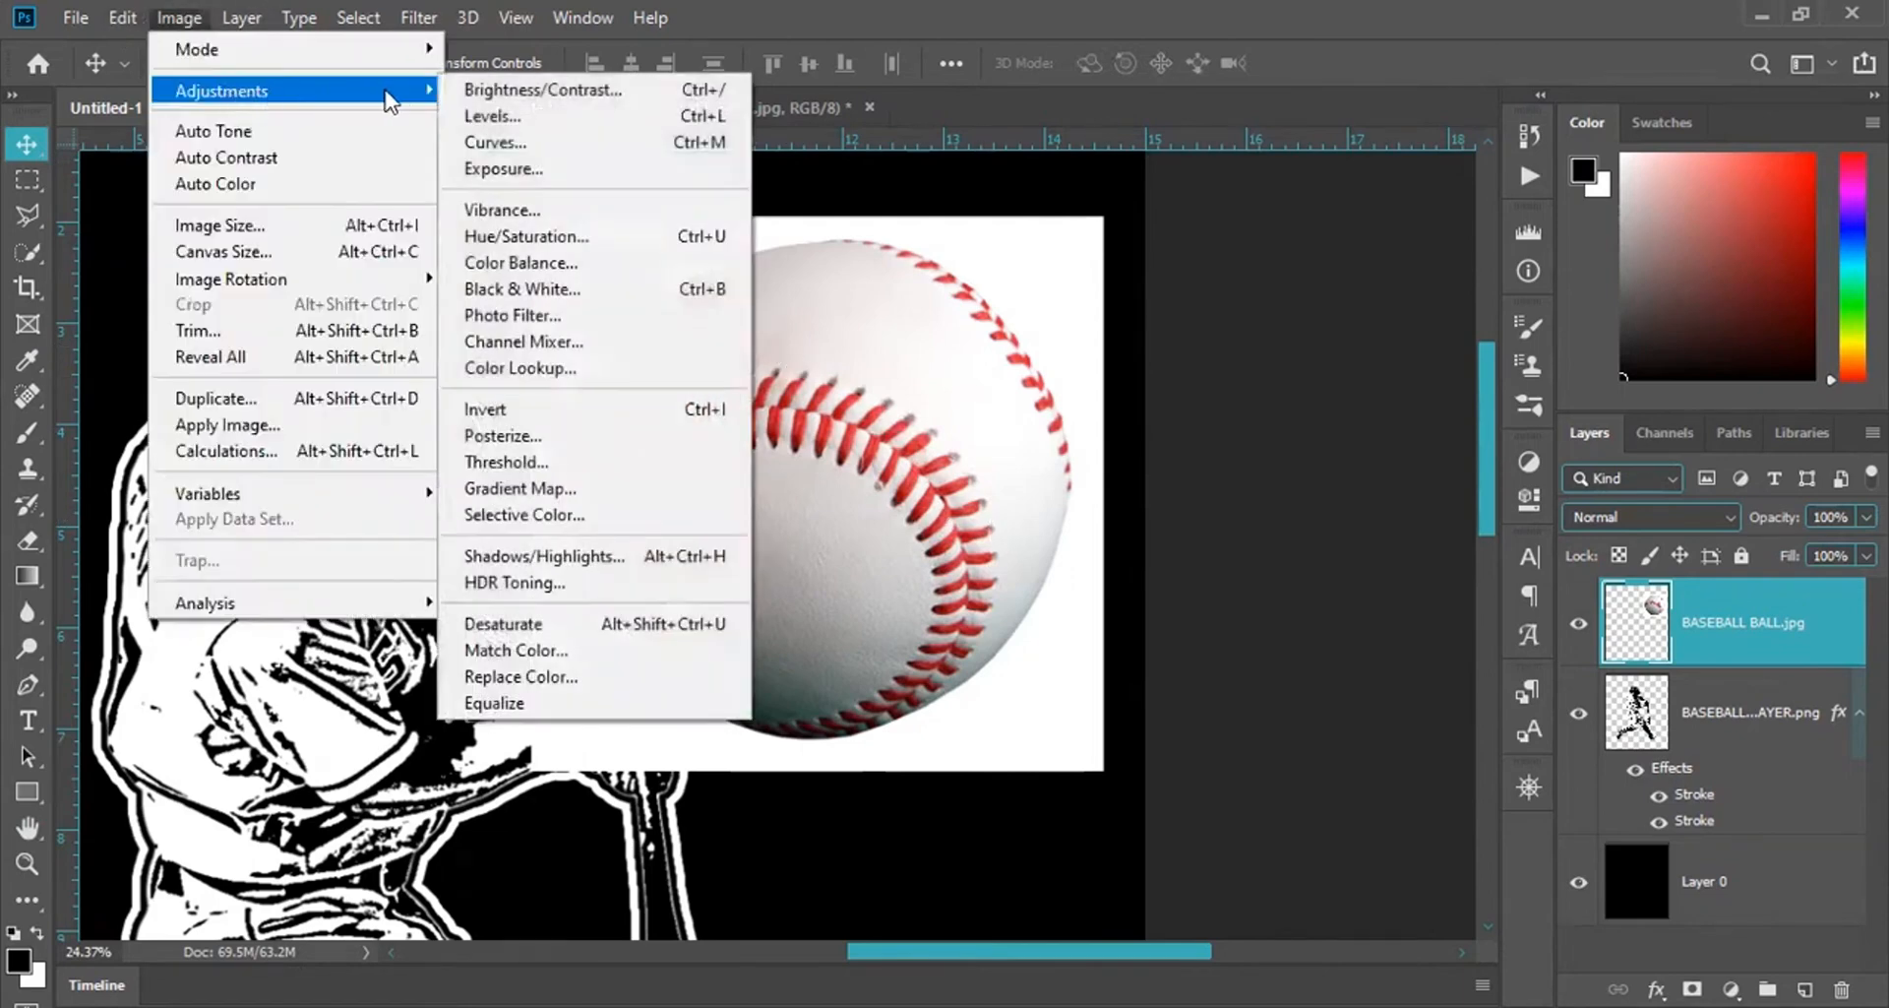
click(509, 90)
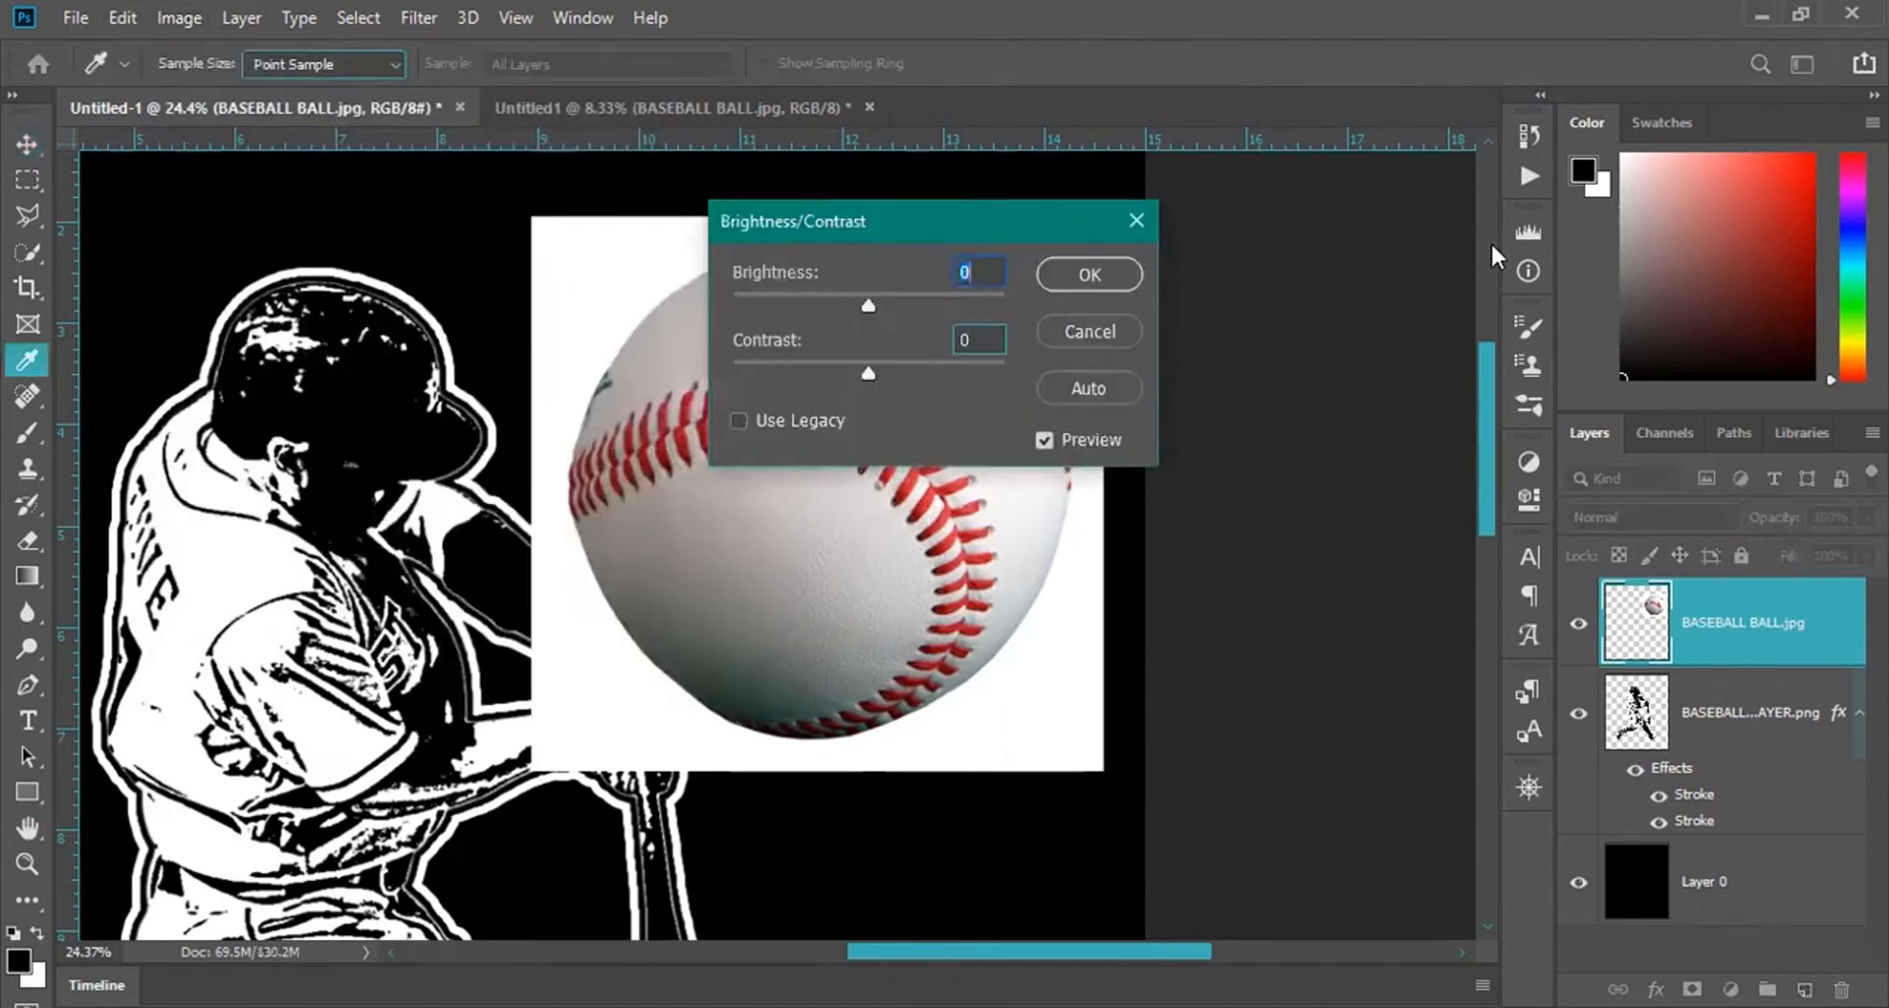
drag(922, 224, 1402, 135)
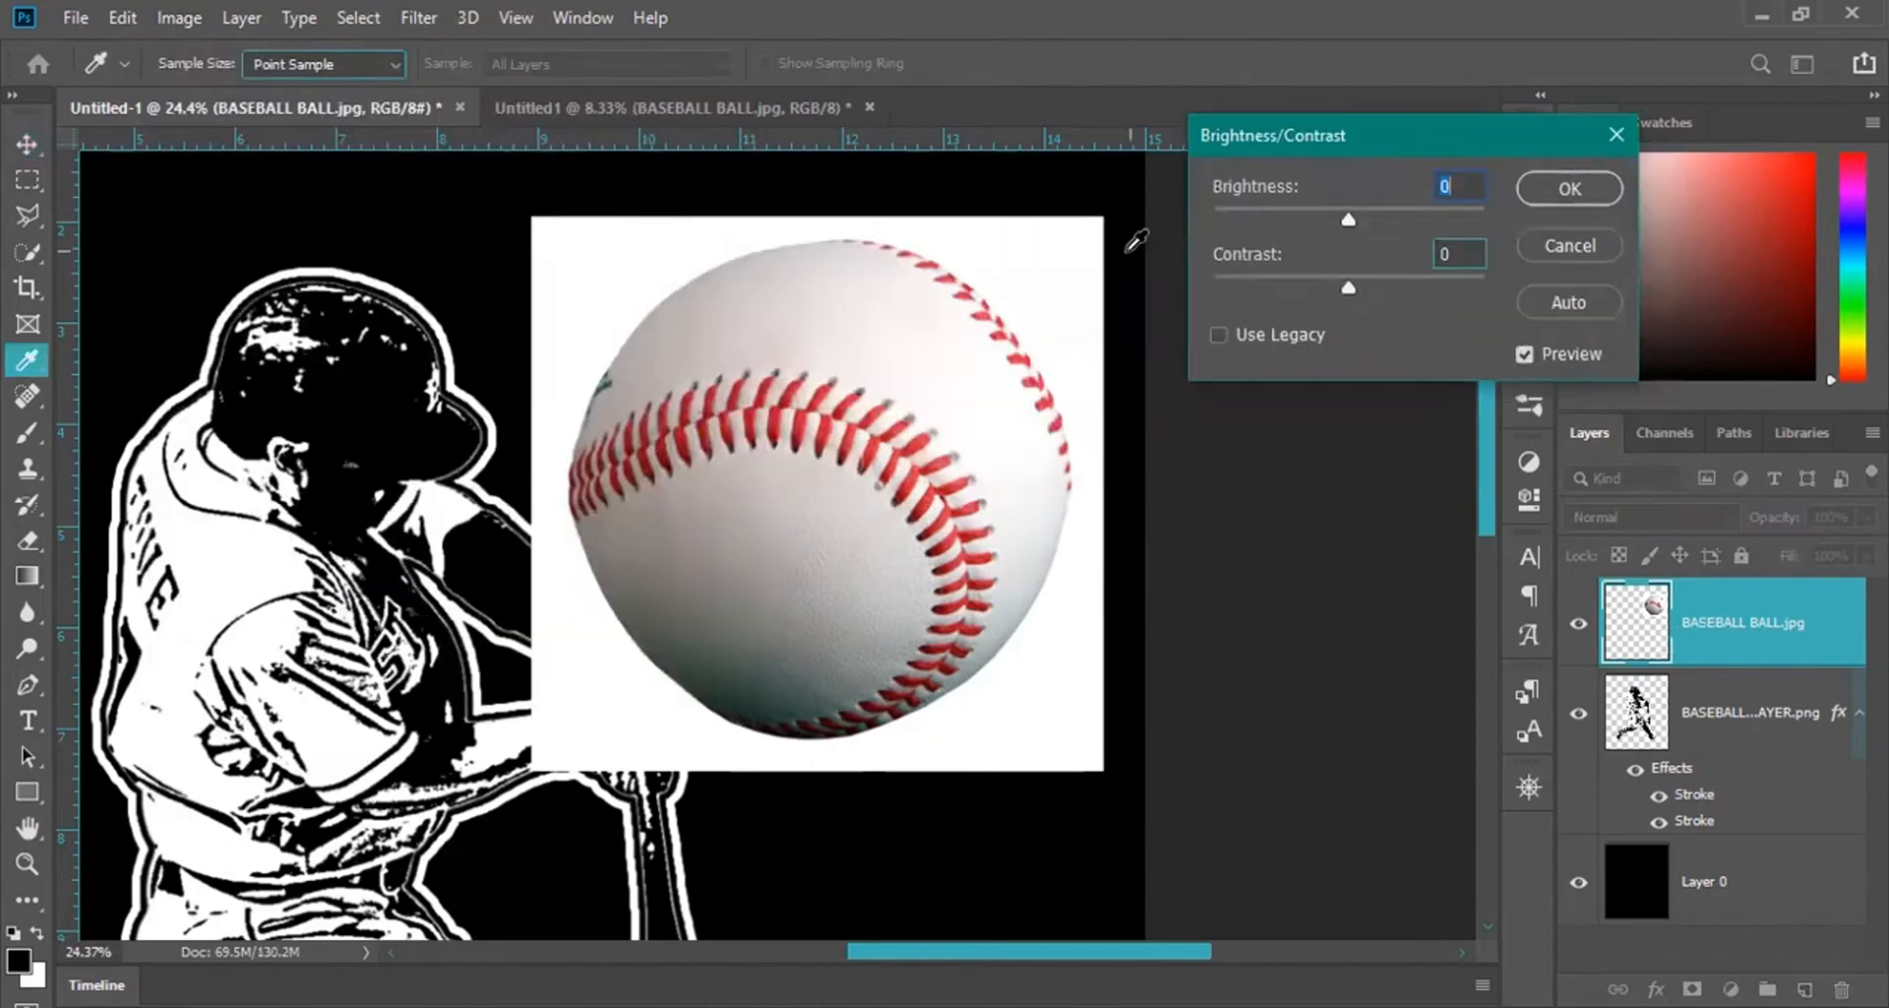
mouse_move(1348, 219)
mouse_down()
mouse_move(1294, 218)
mouse_move(1377, 218)
mouse_move(1312, 219)
mouse_up()
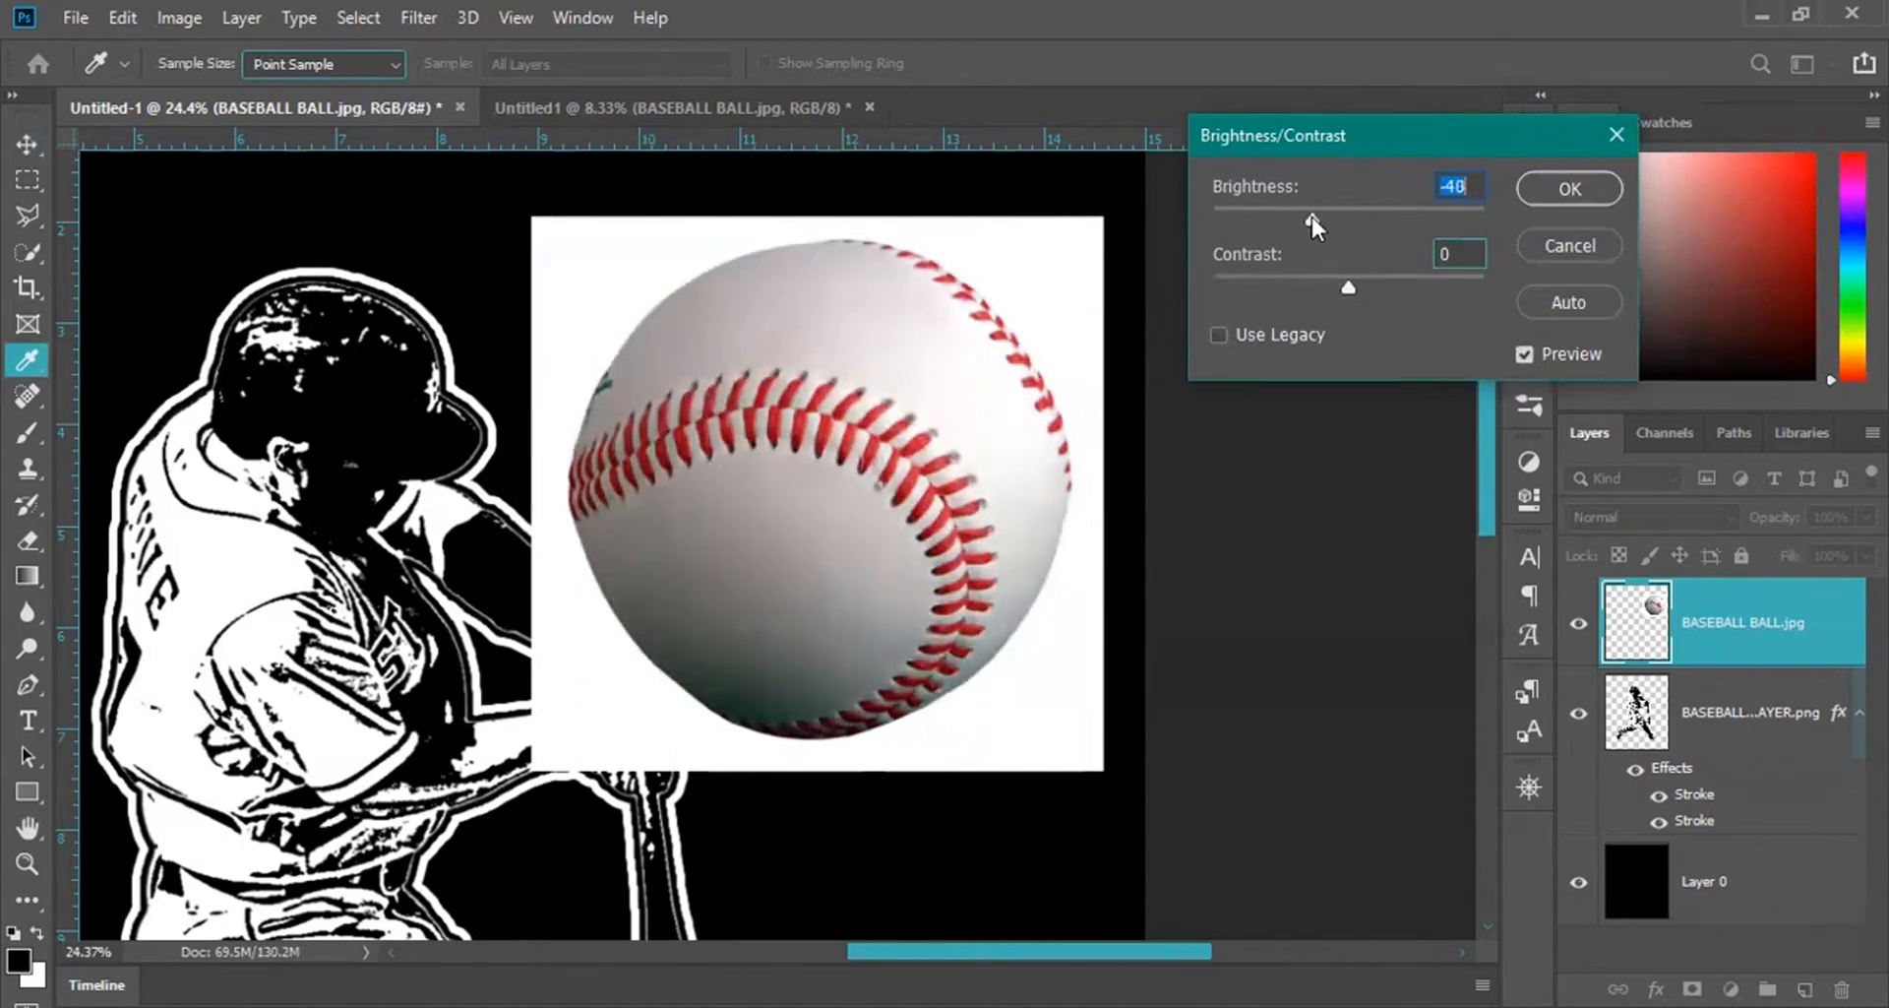
drag(1348, 286, 1290, 286)
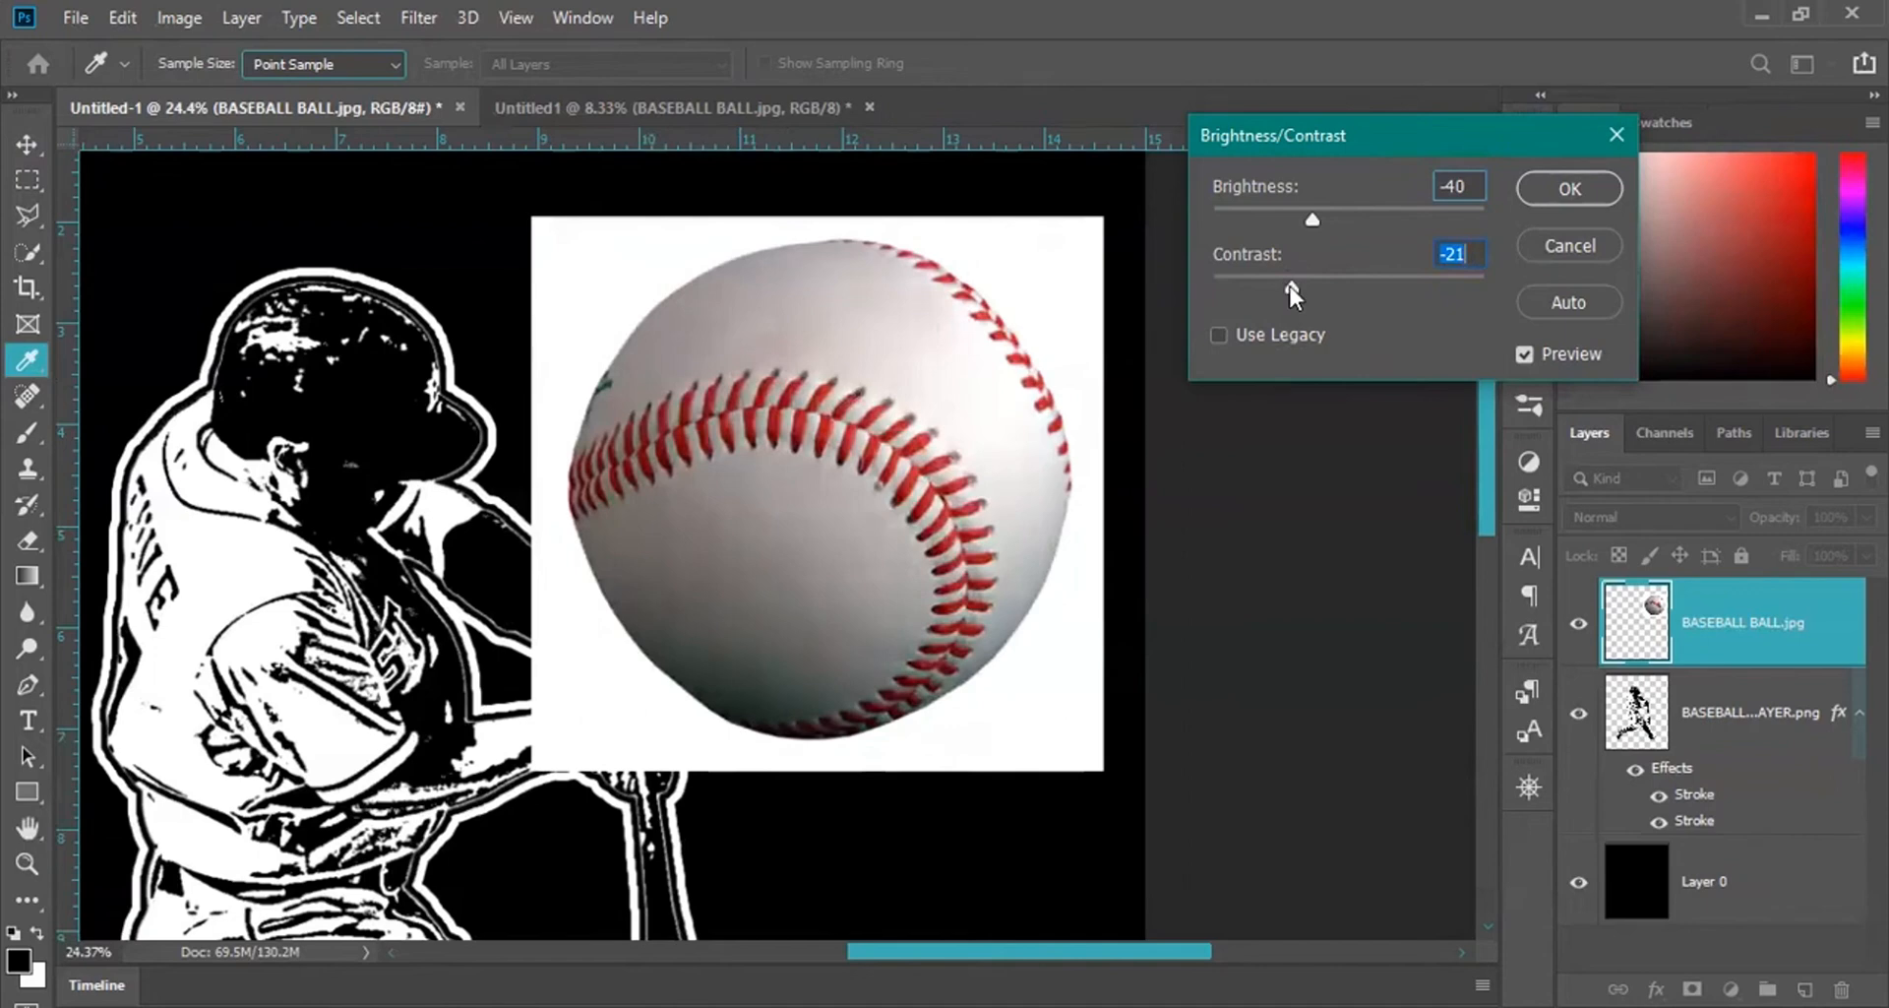
drag(1290, 286, 1229, 285)
mouse_move(1312, 219)
mouse_down()
mouse_move(1273, 217)
mouse_move(1295, 213)
mouse_up()
click(1228, 285)
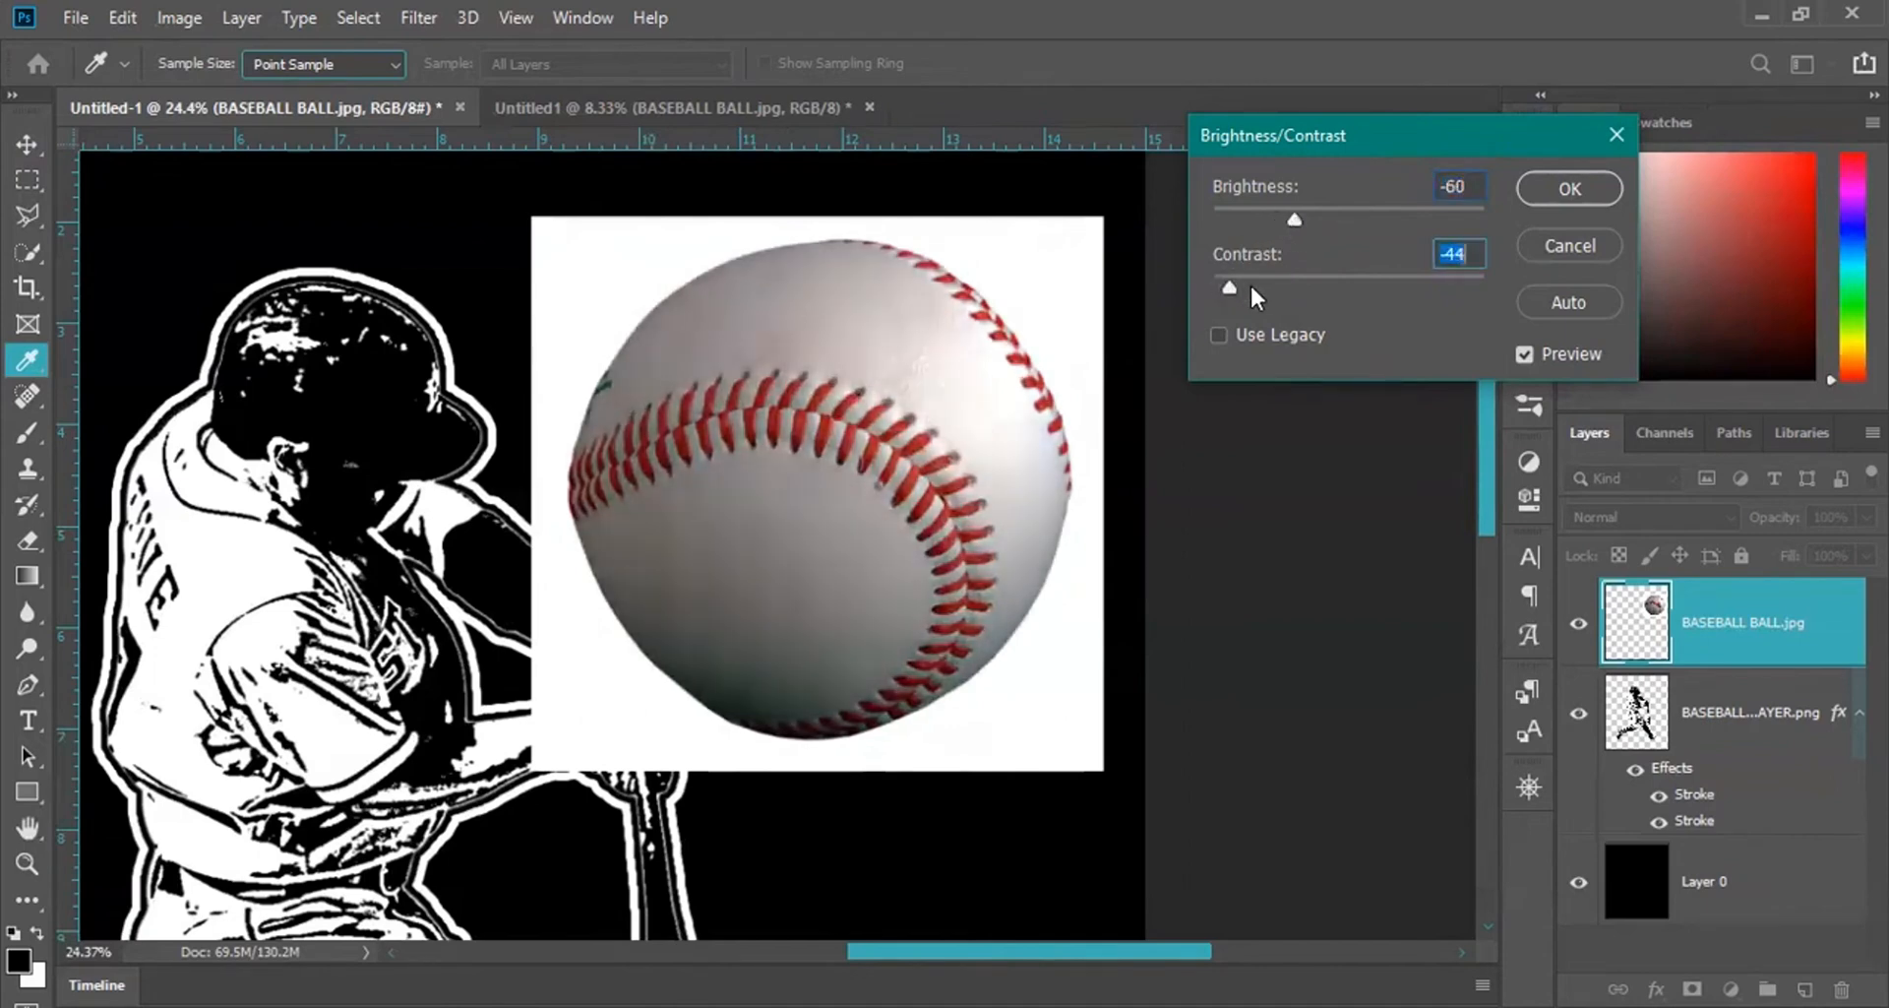
drag(1251, 287, 1407, 287)
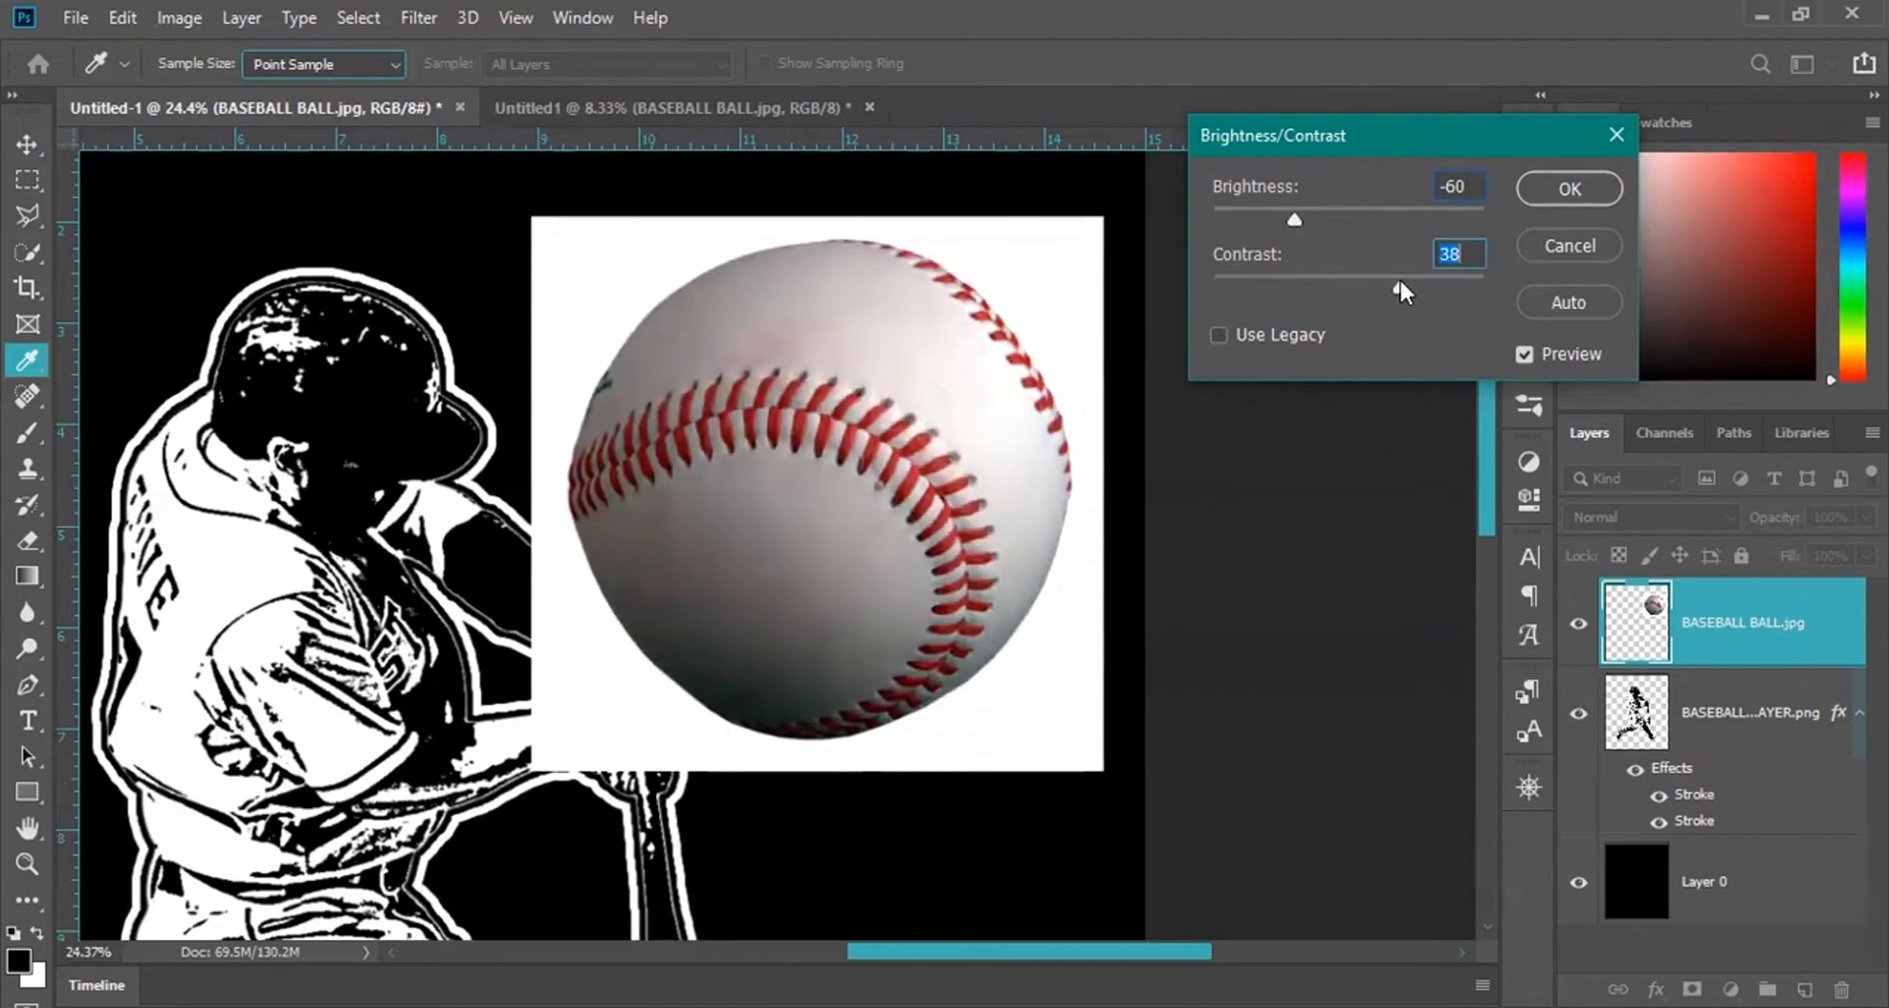
key(Return)
key(v)
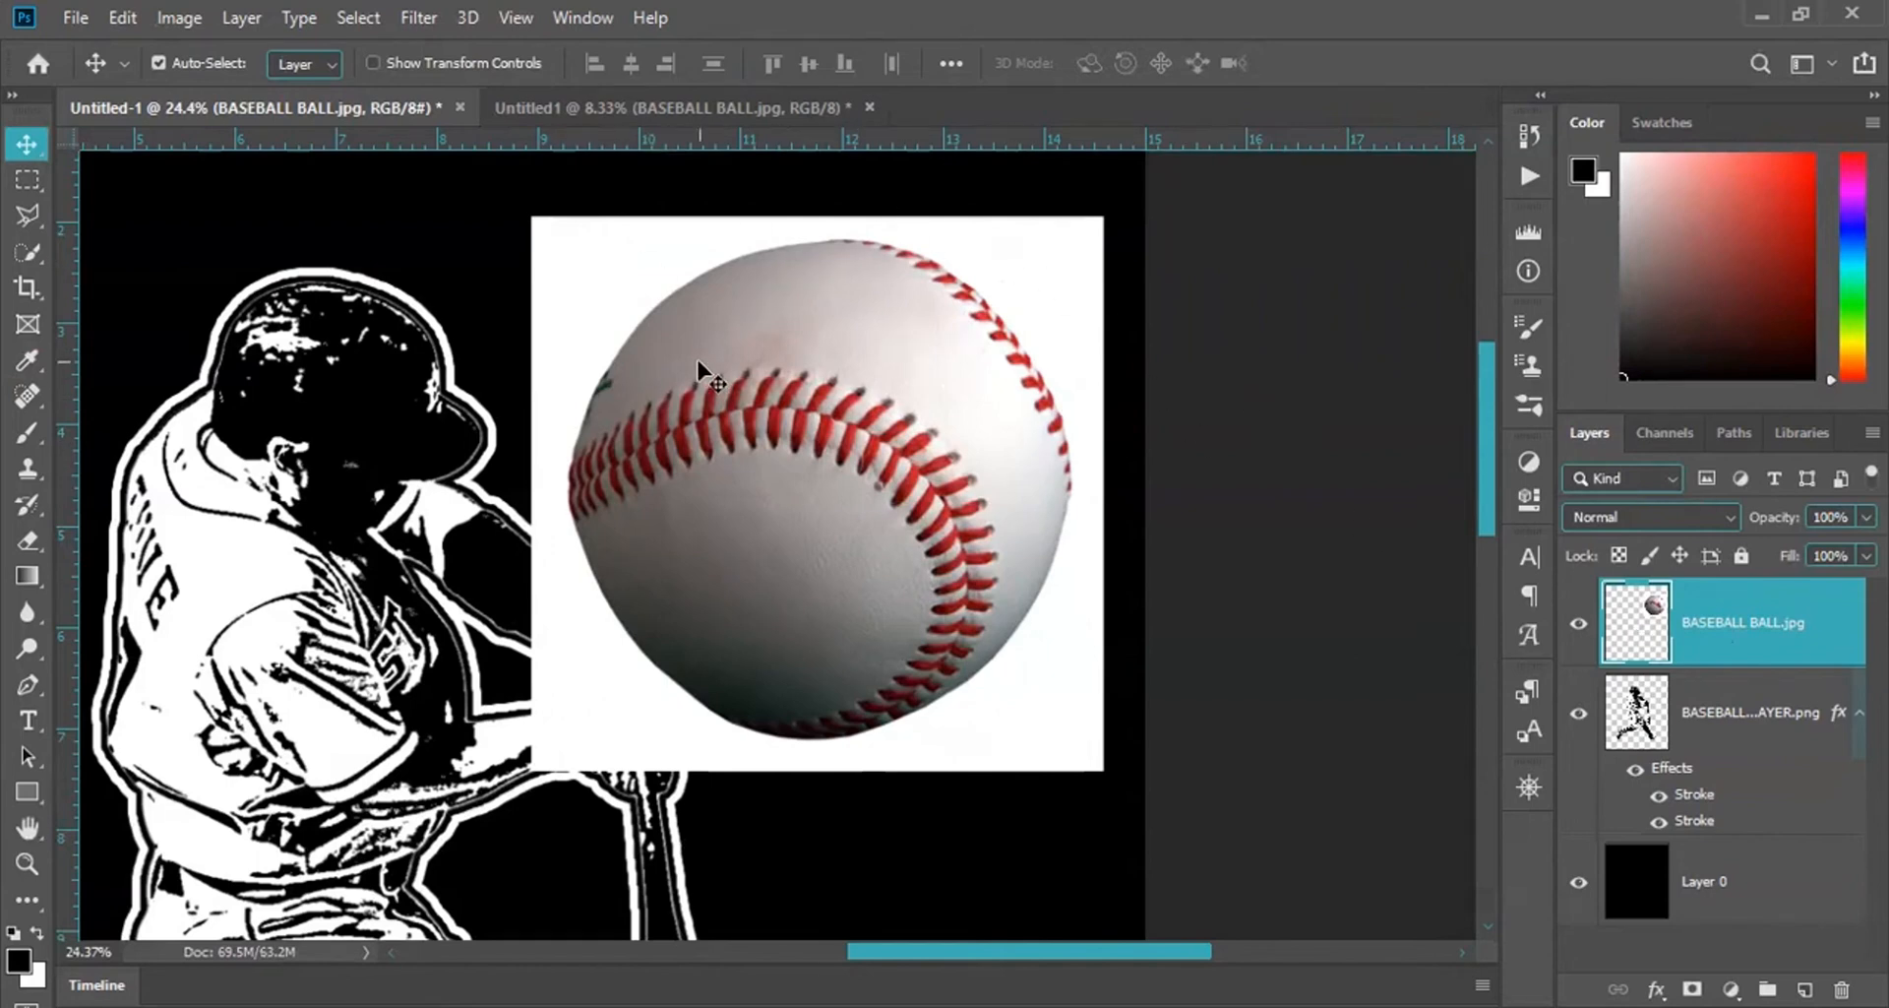
Remove the white background around the baseball using a contiguous Magic Wand selection with tolerance 32, and deselect.
right_click(29, 209)
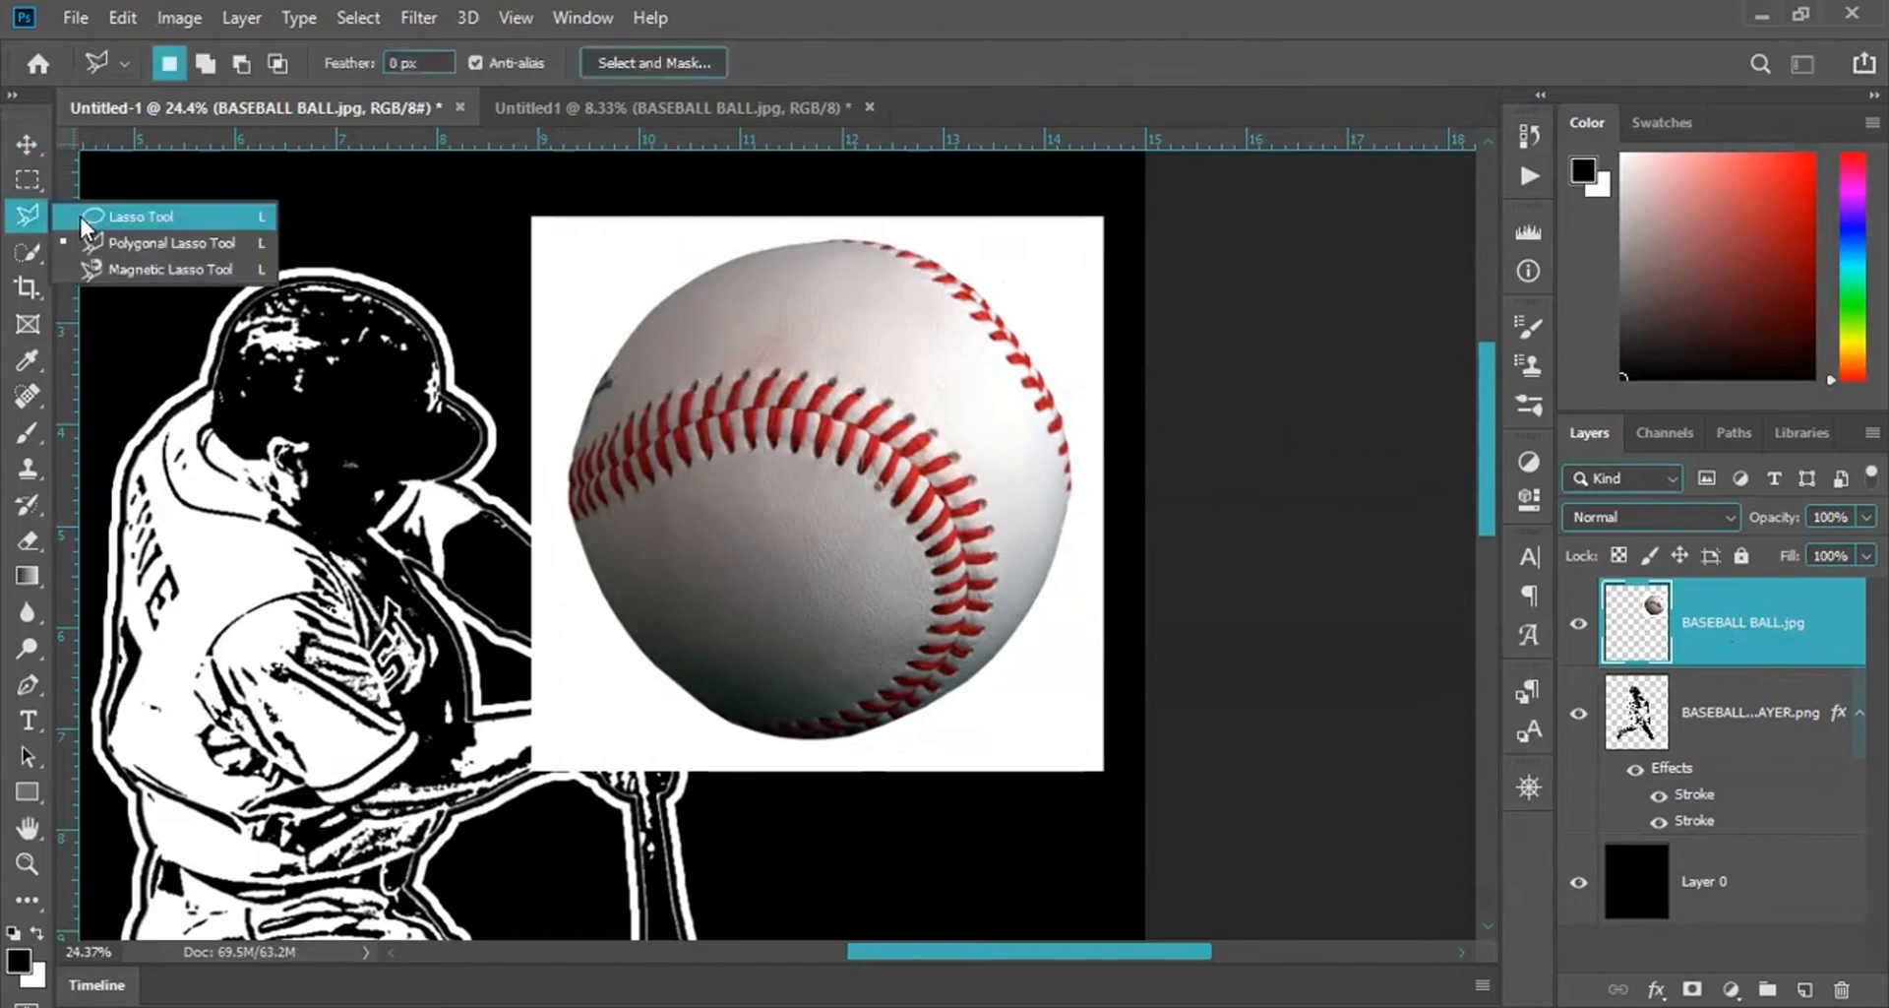
click(87, 219)
right_click(33, 250)
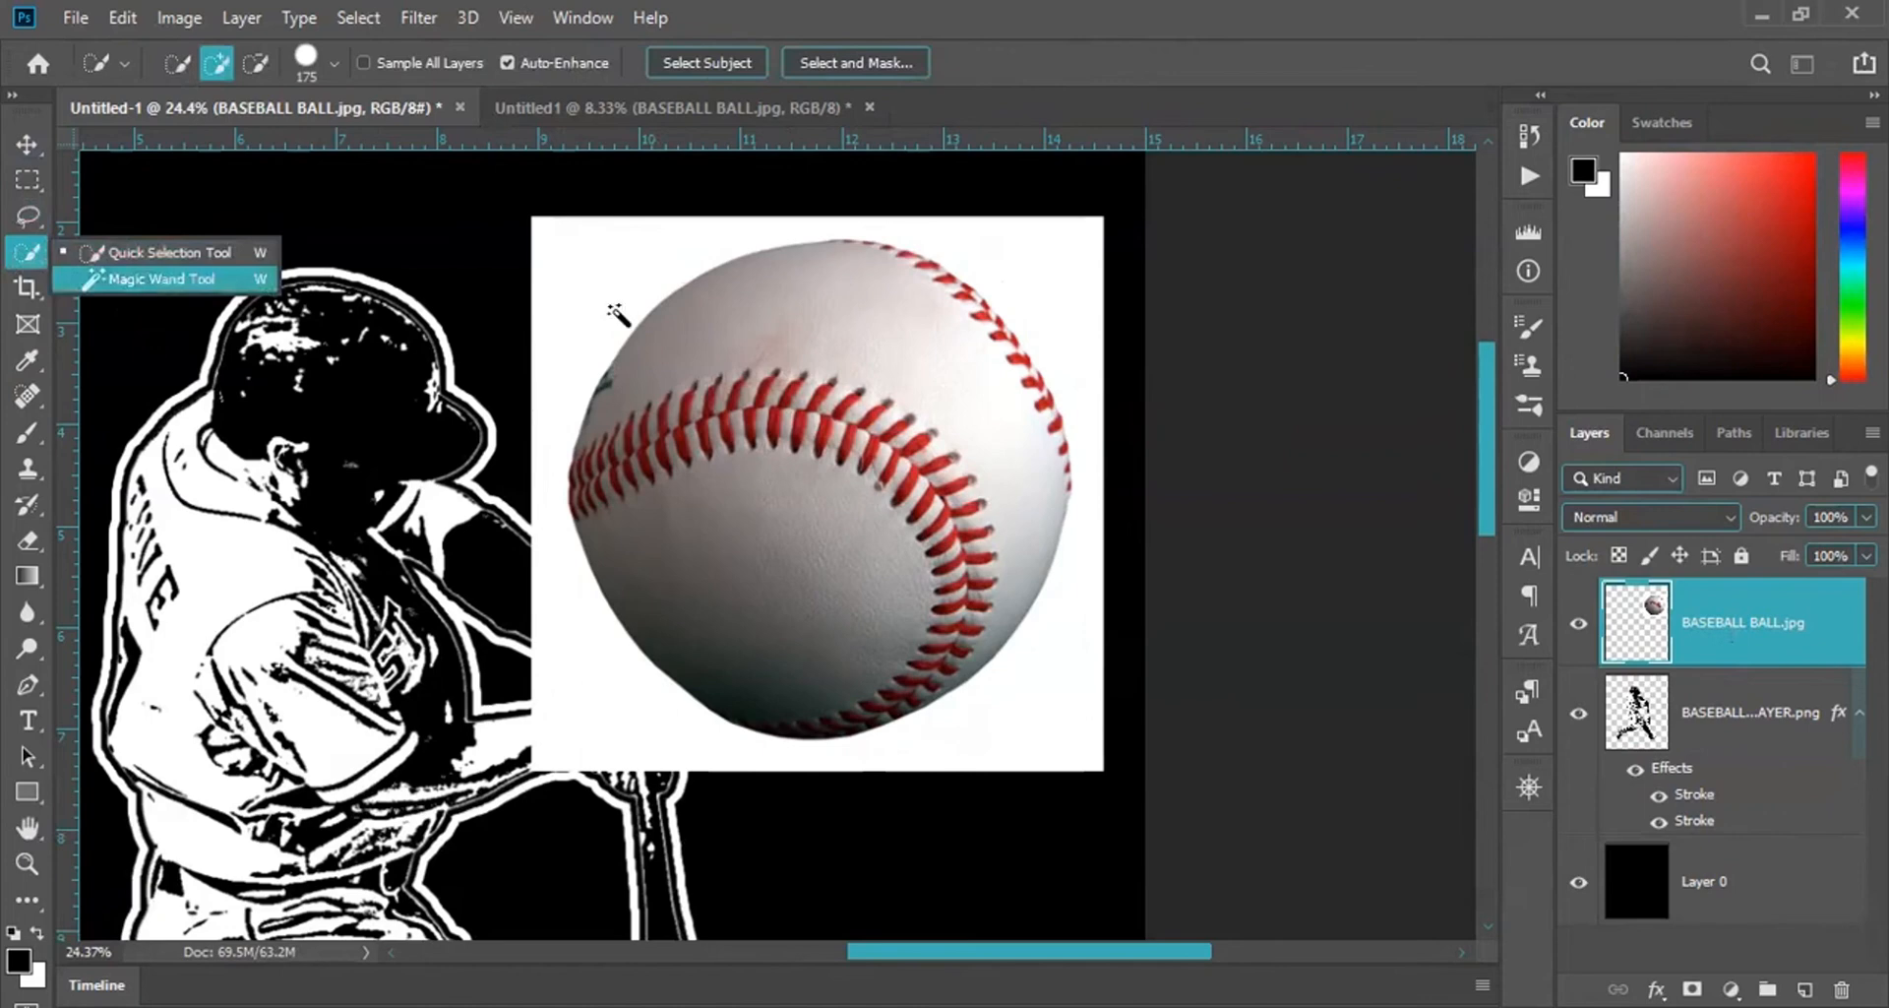
click(151, 280)
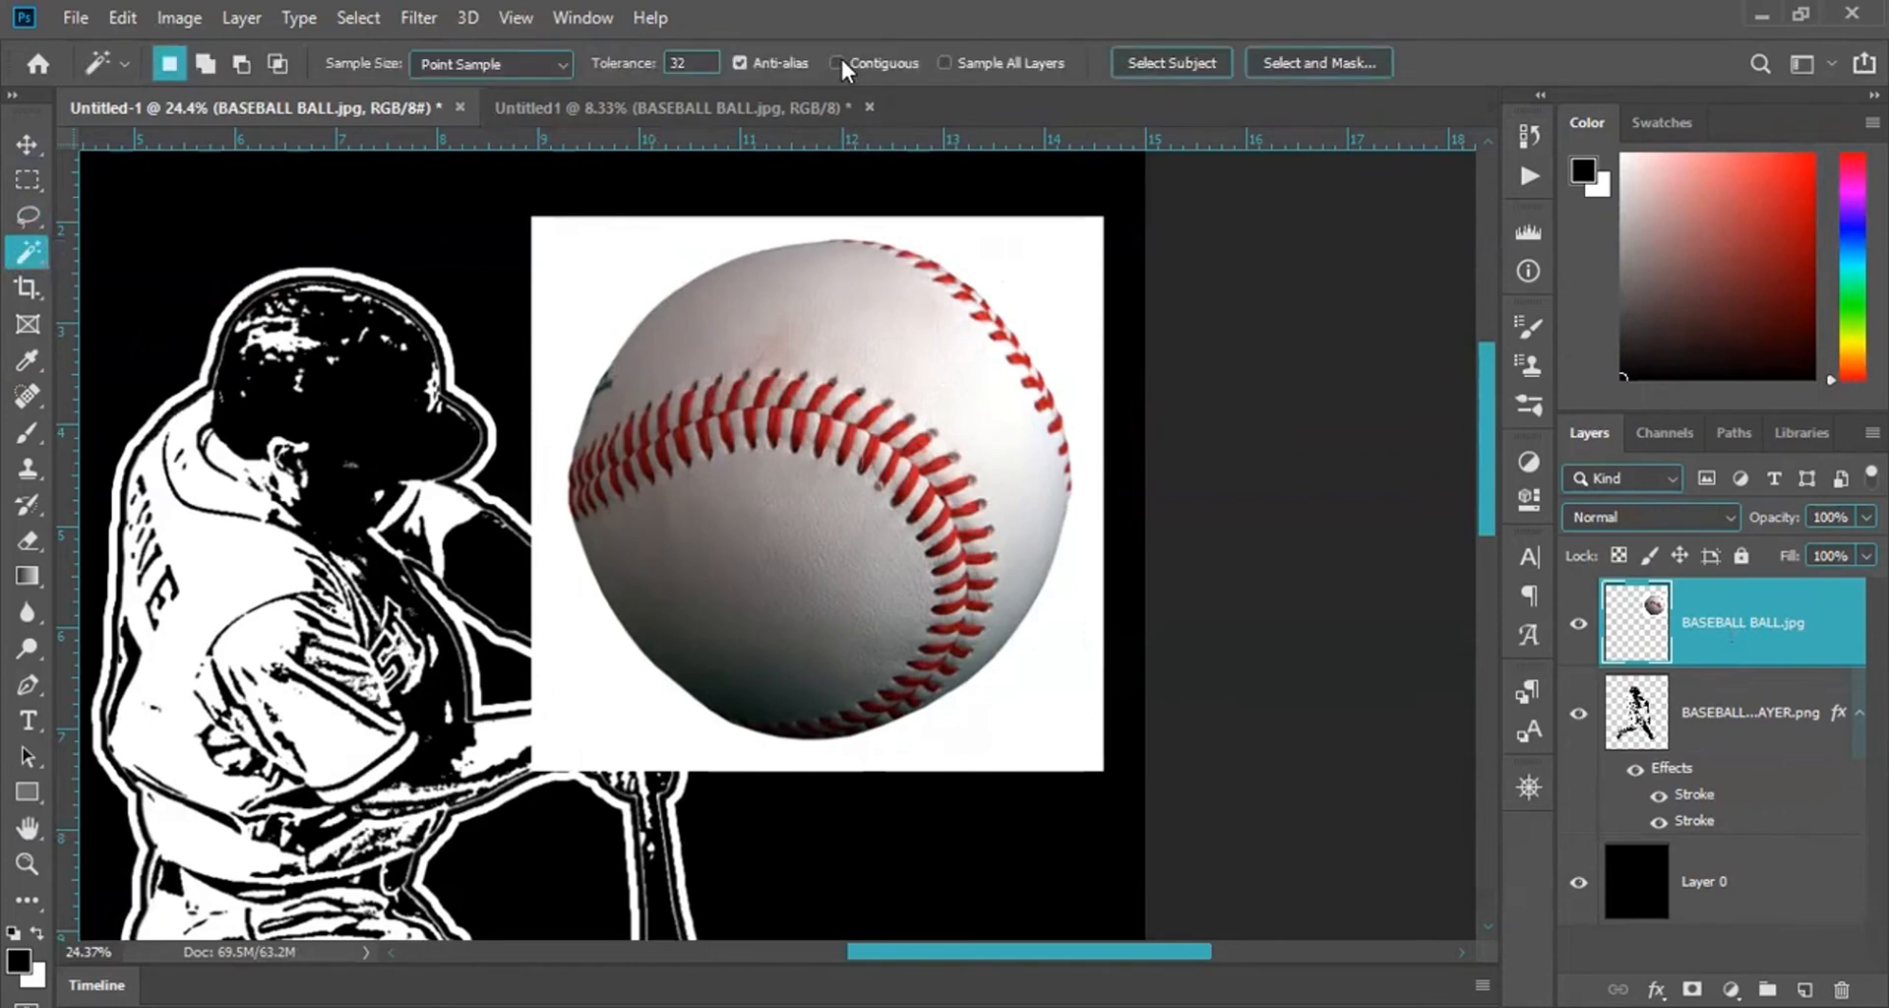
click(836, 62)
click(601, 270)
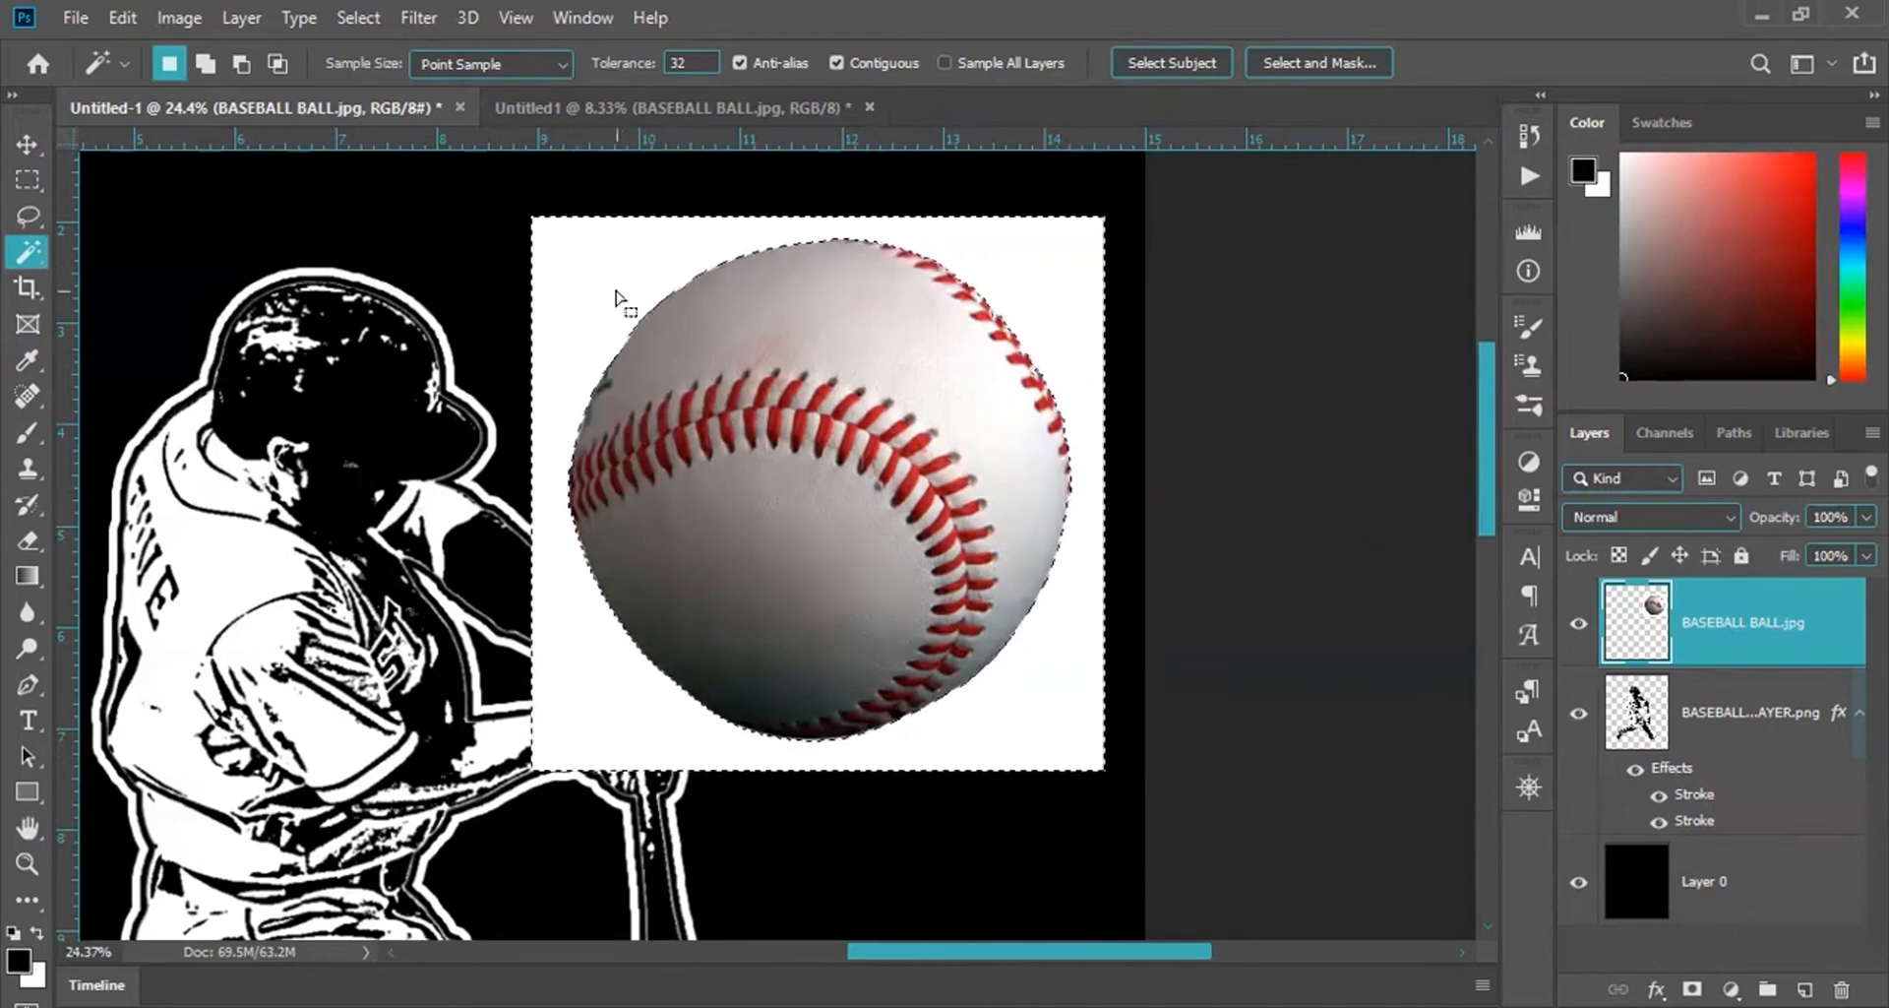
key(Delete)
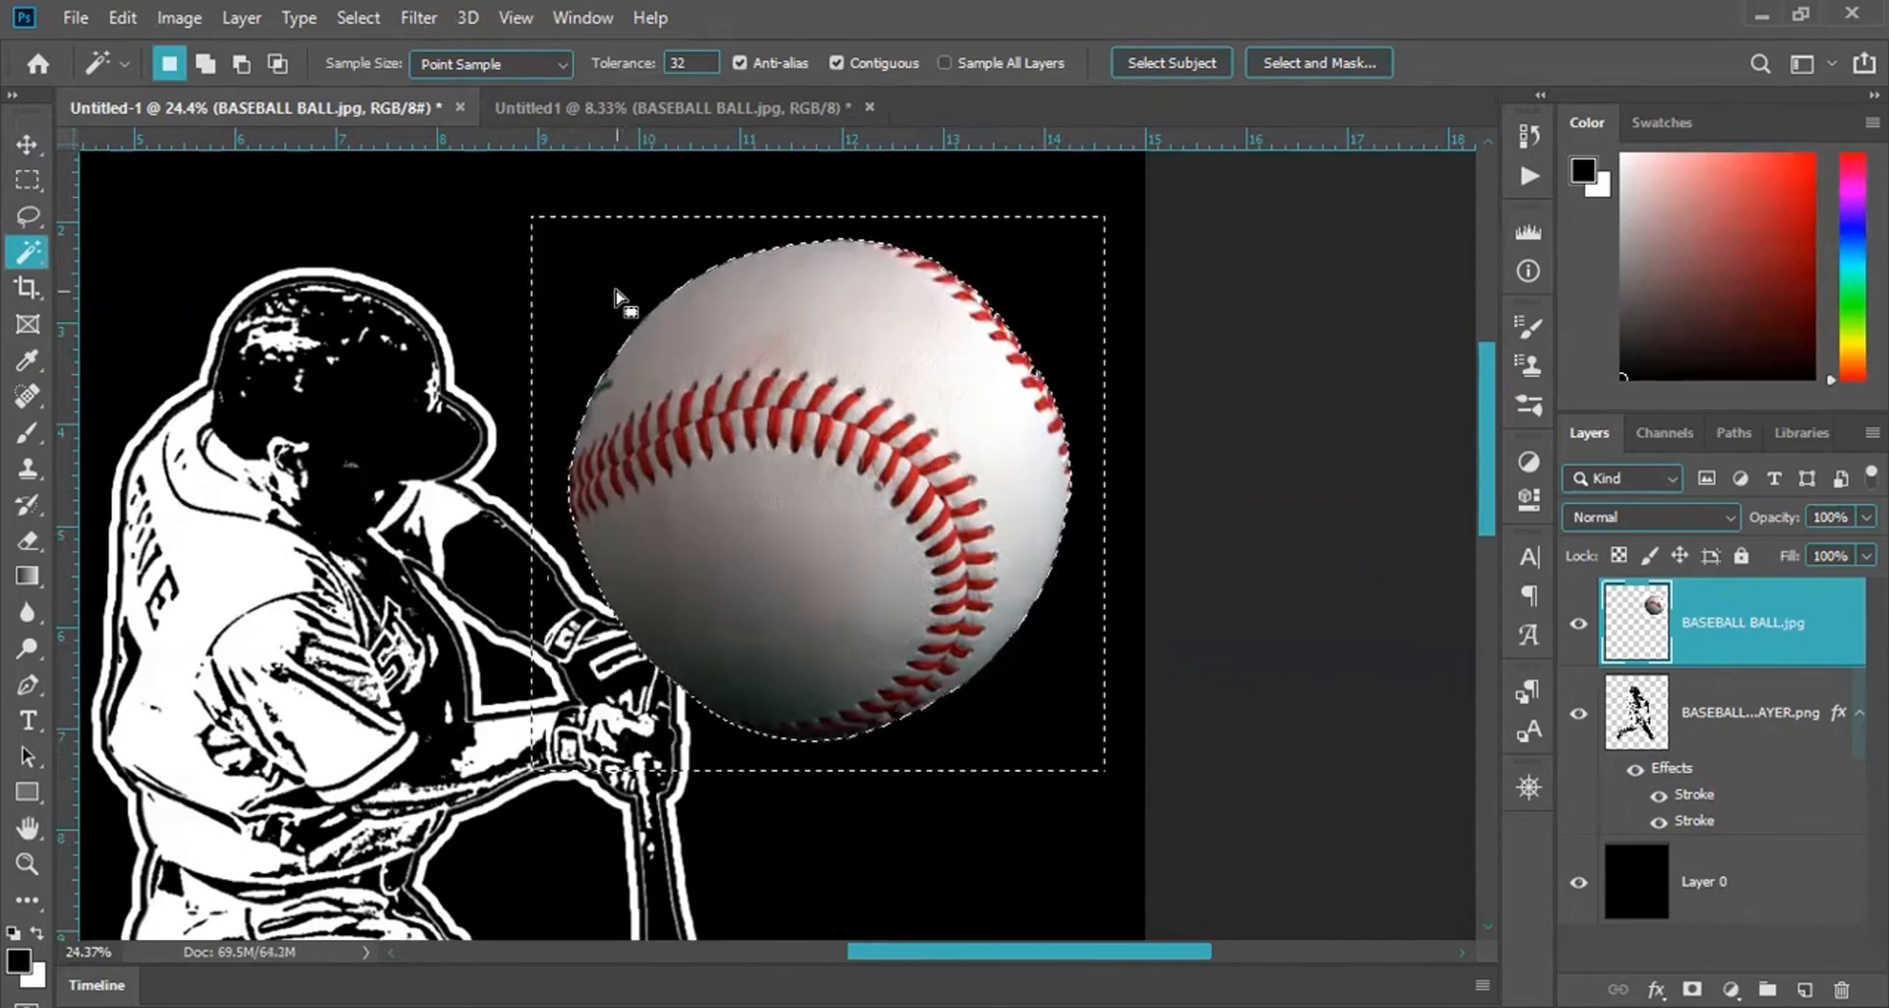
key(ctrl+d)
Apply the Poster Edges filter to the baseball with edge thickness 7, edge intensity 3 and posterization 4.
click(28, 179)
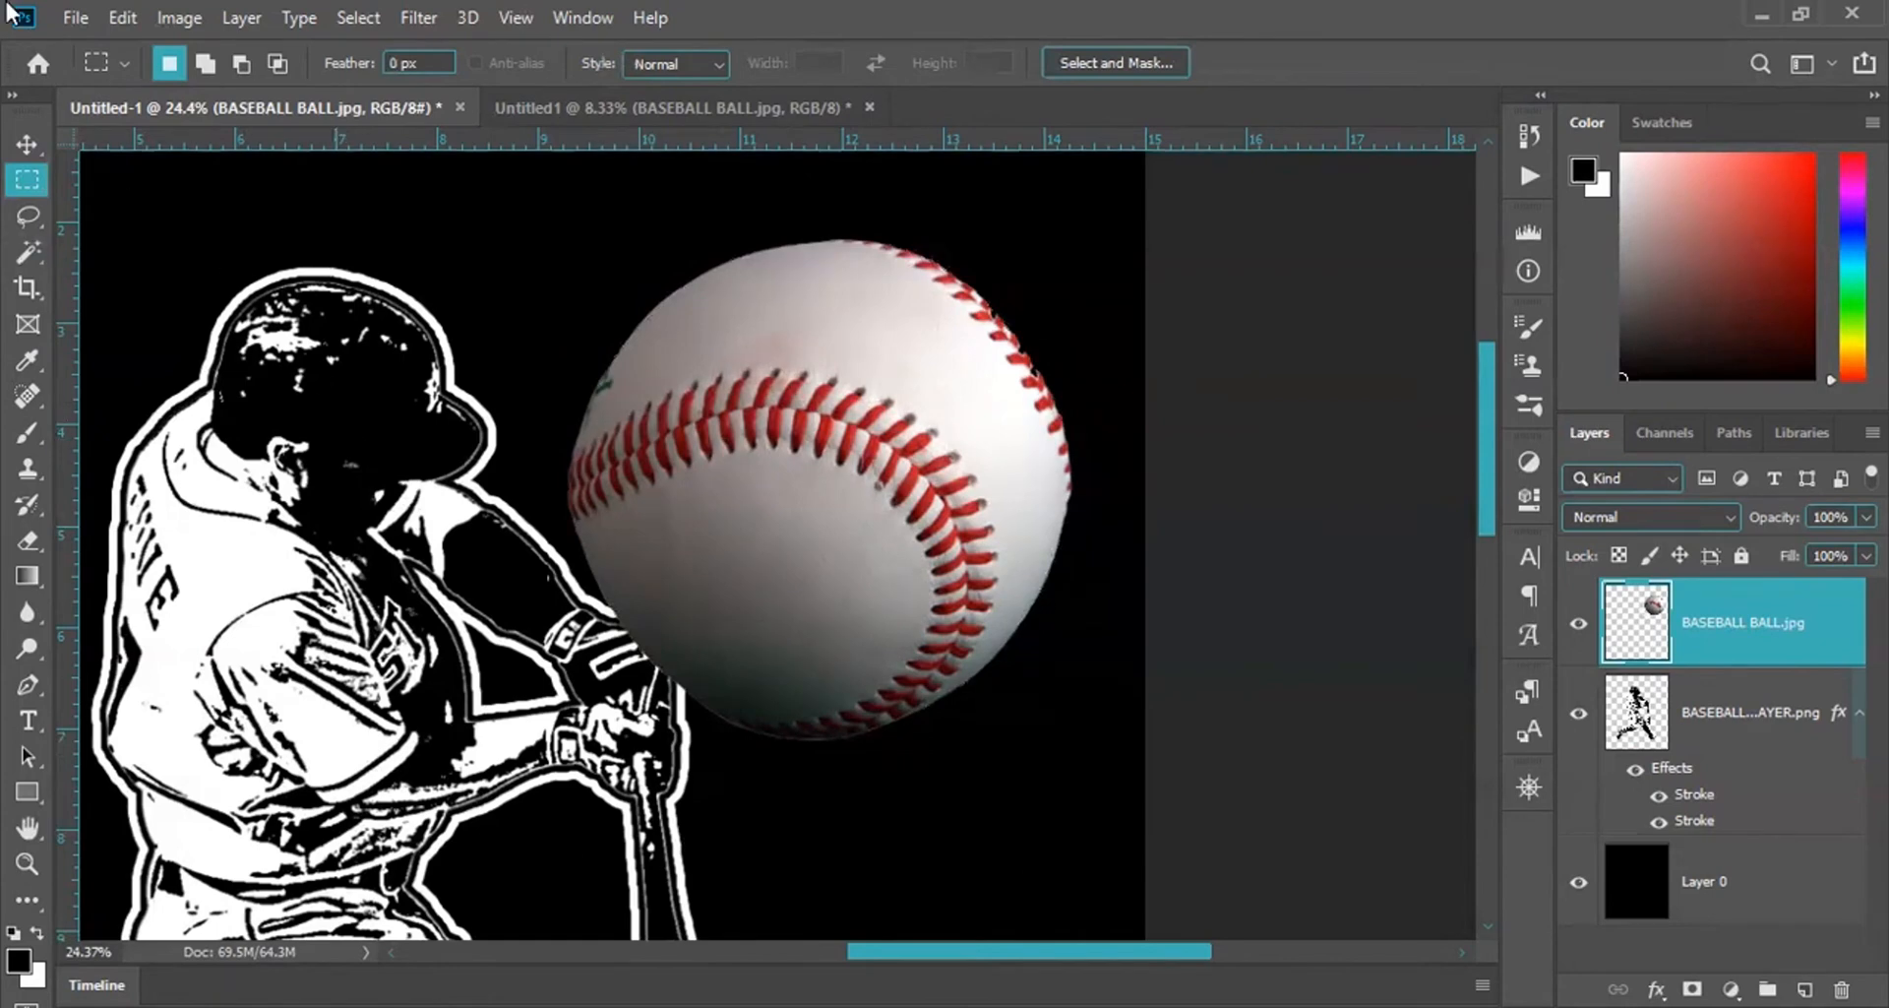
click(418, 17)
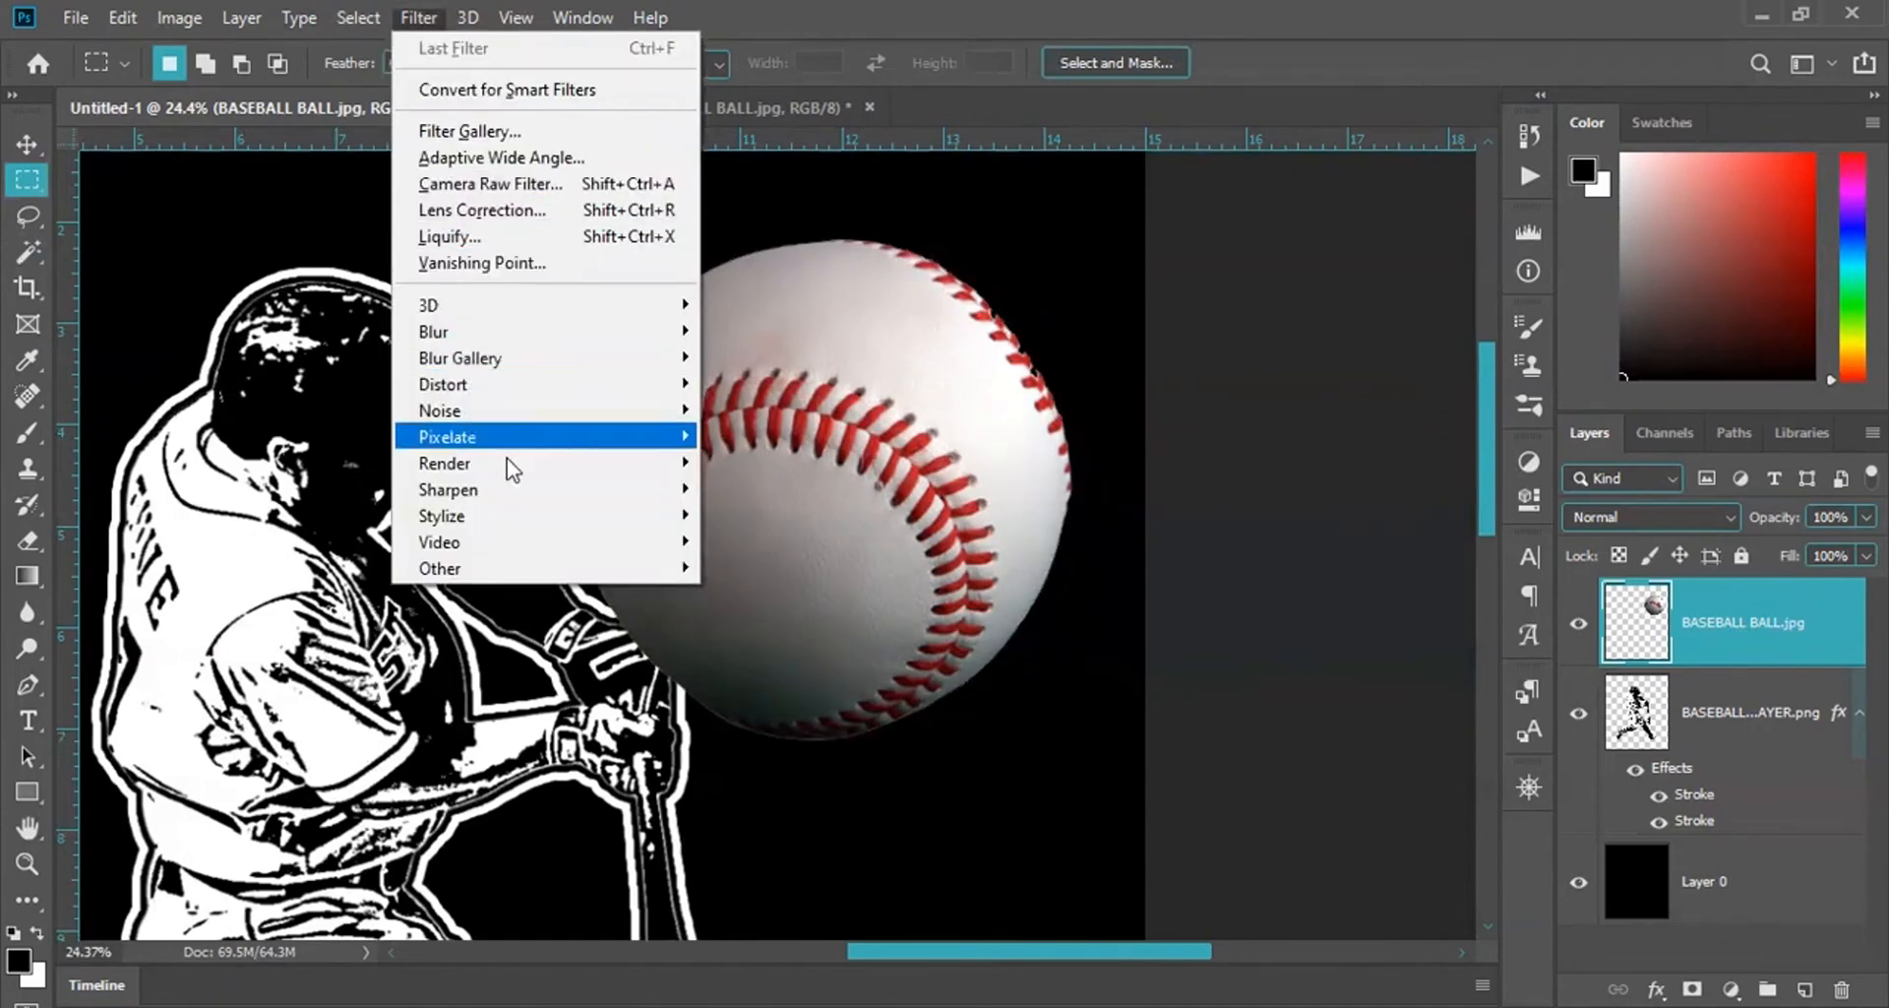
click(458, 133)
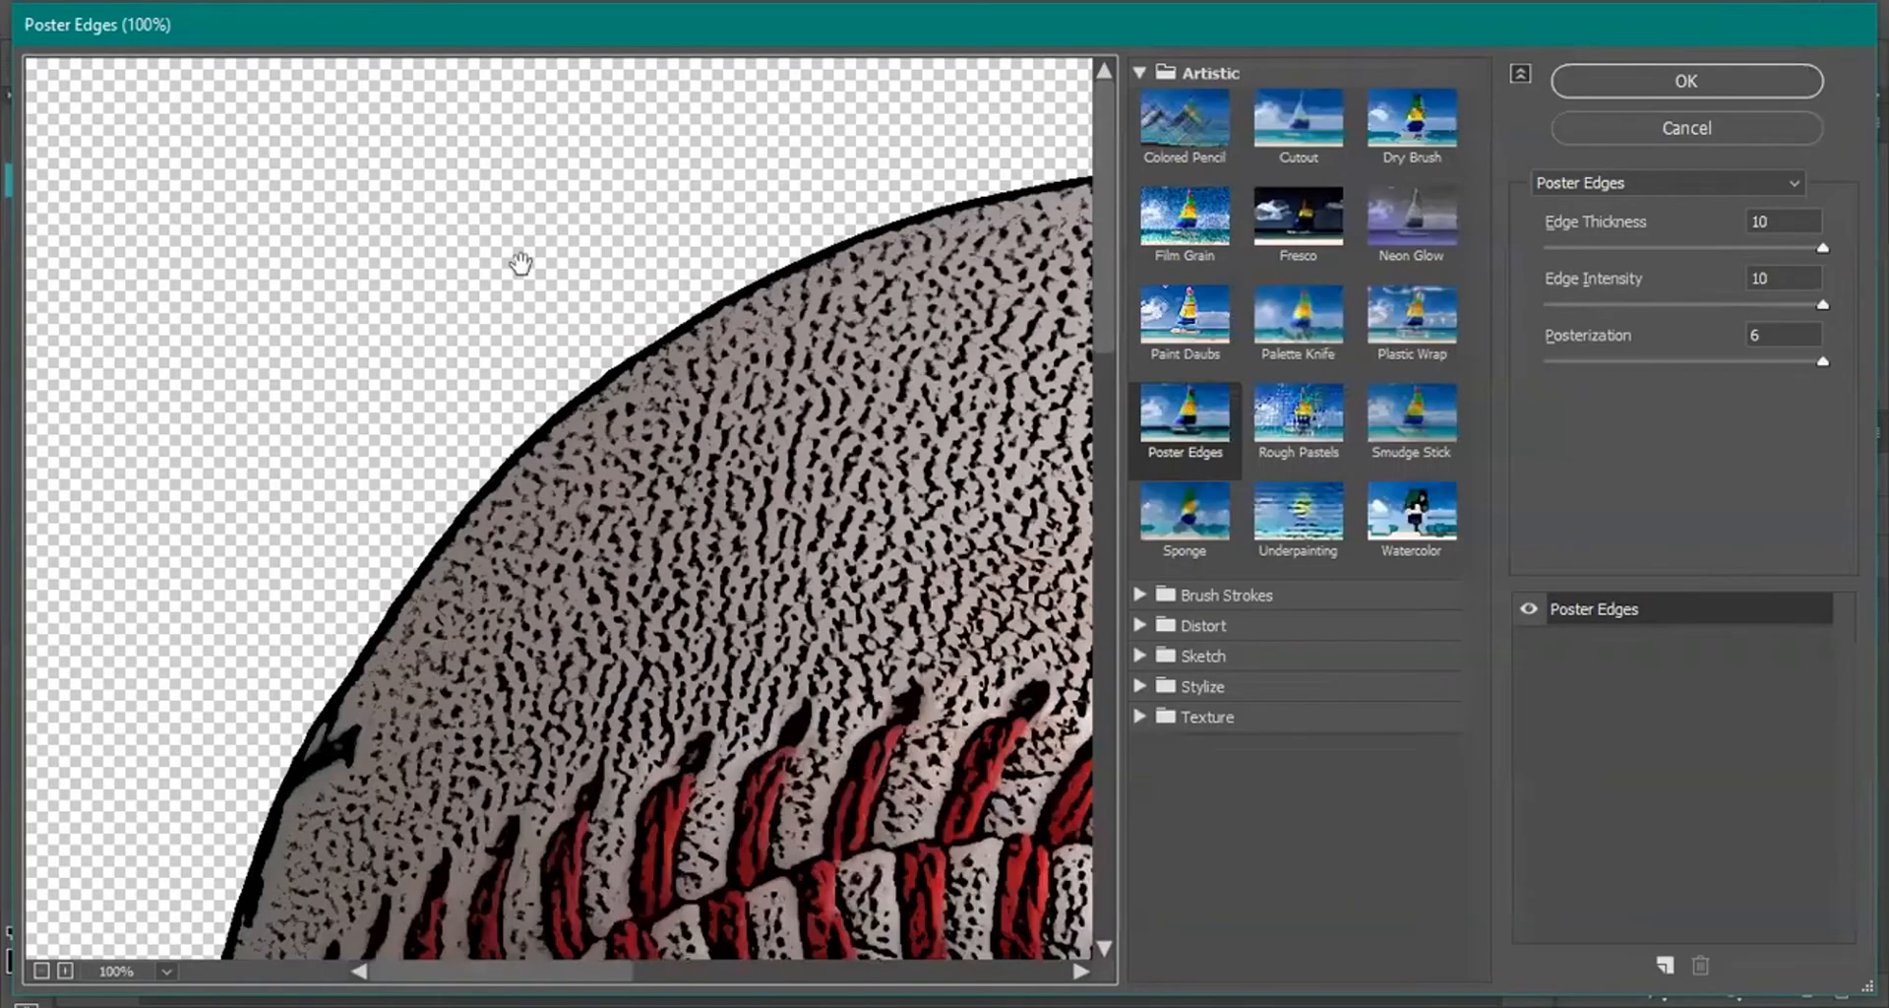
scroll(521, 263, down, 3)
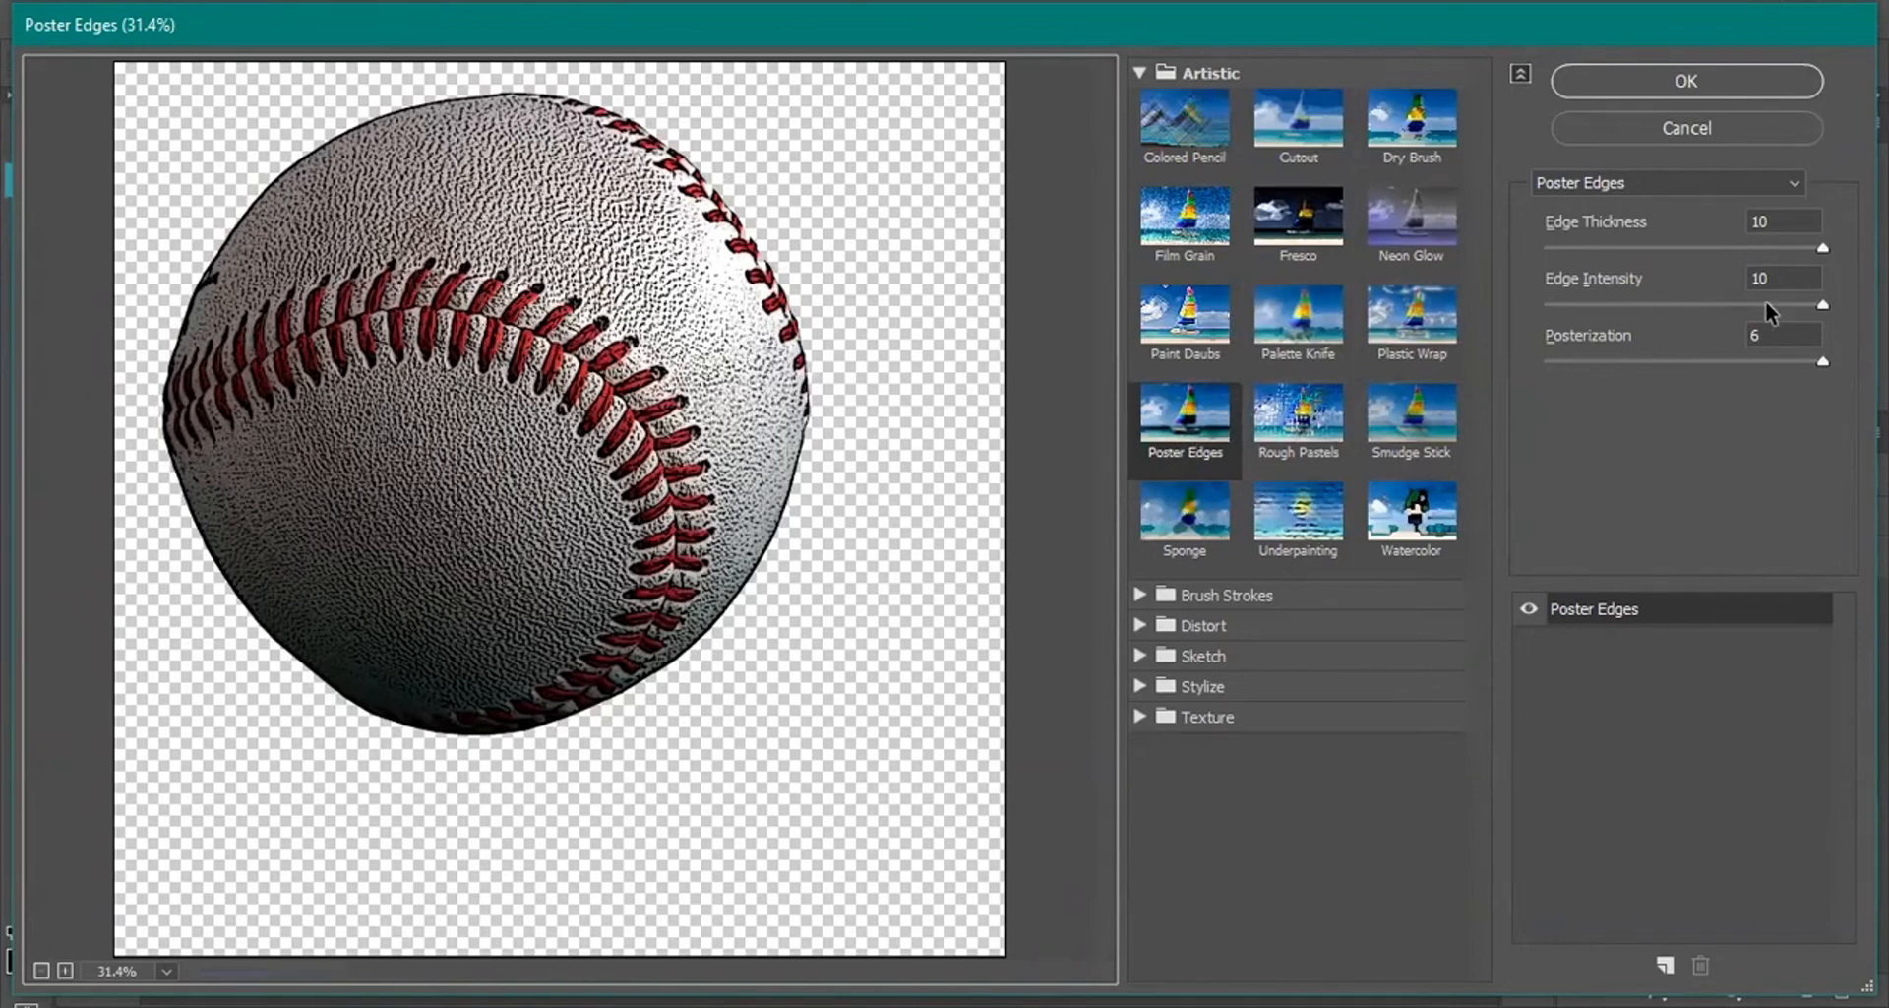
drag(1822, 358, 1749, 366)
drag(1822, 303, 1738, 311)
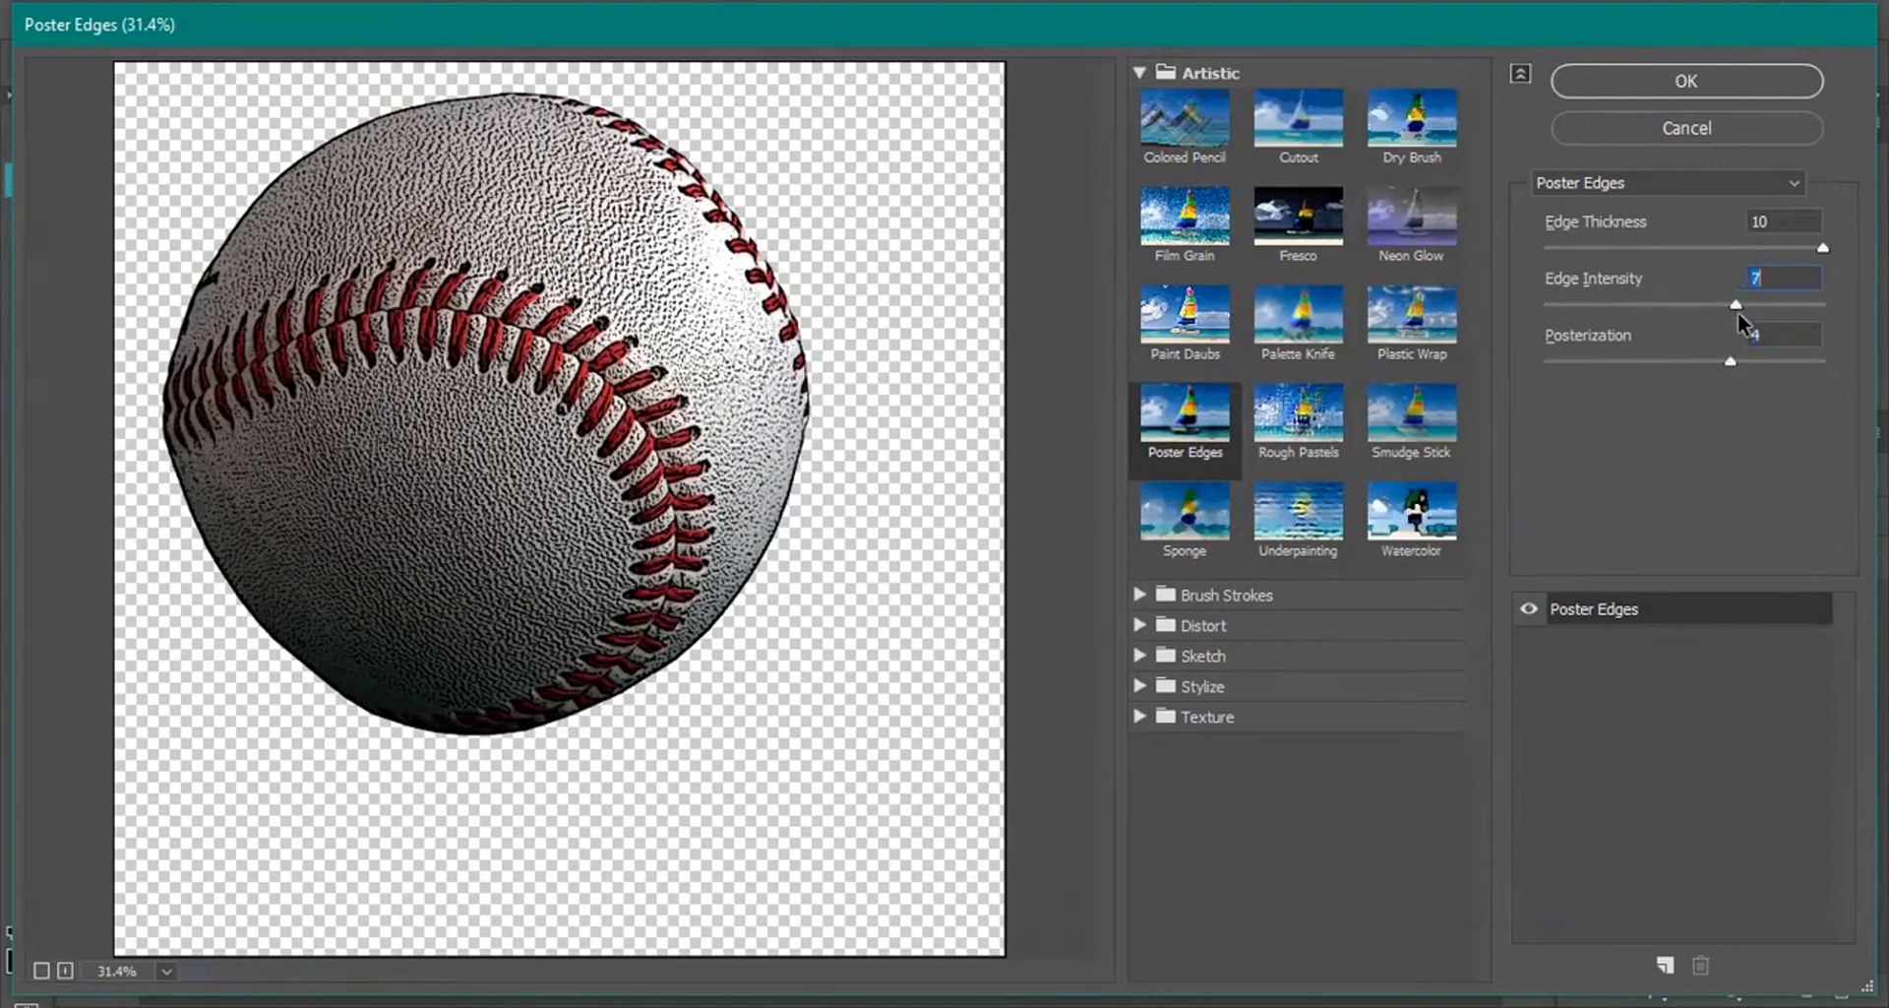
drag(1822, 247, 1639, 305)
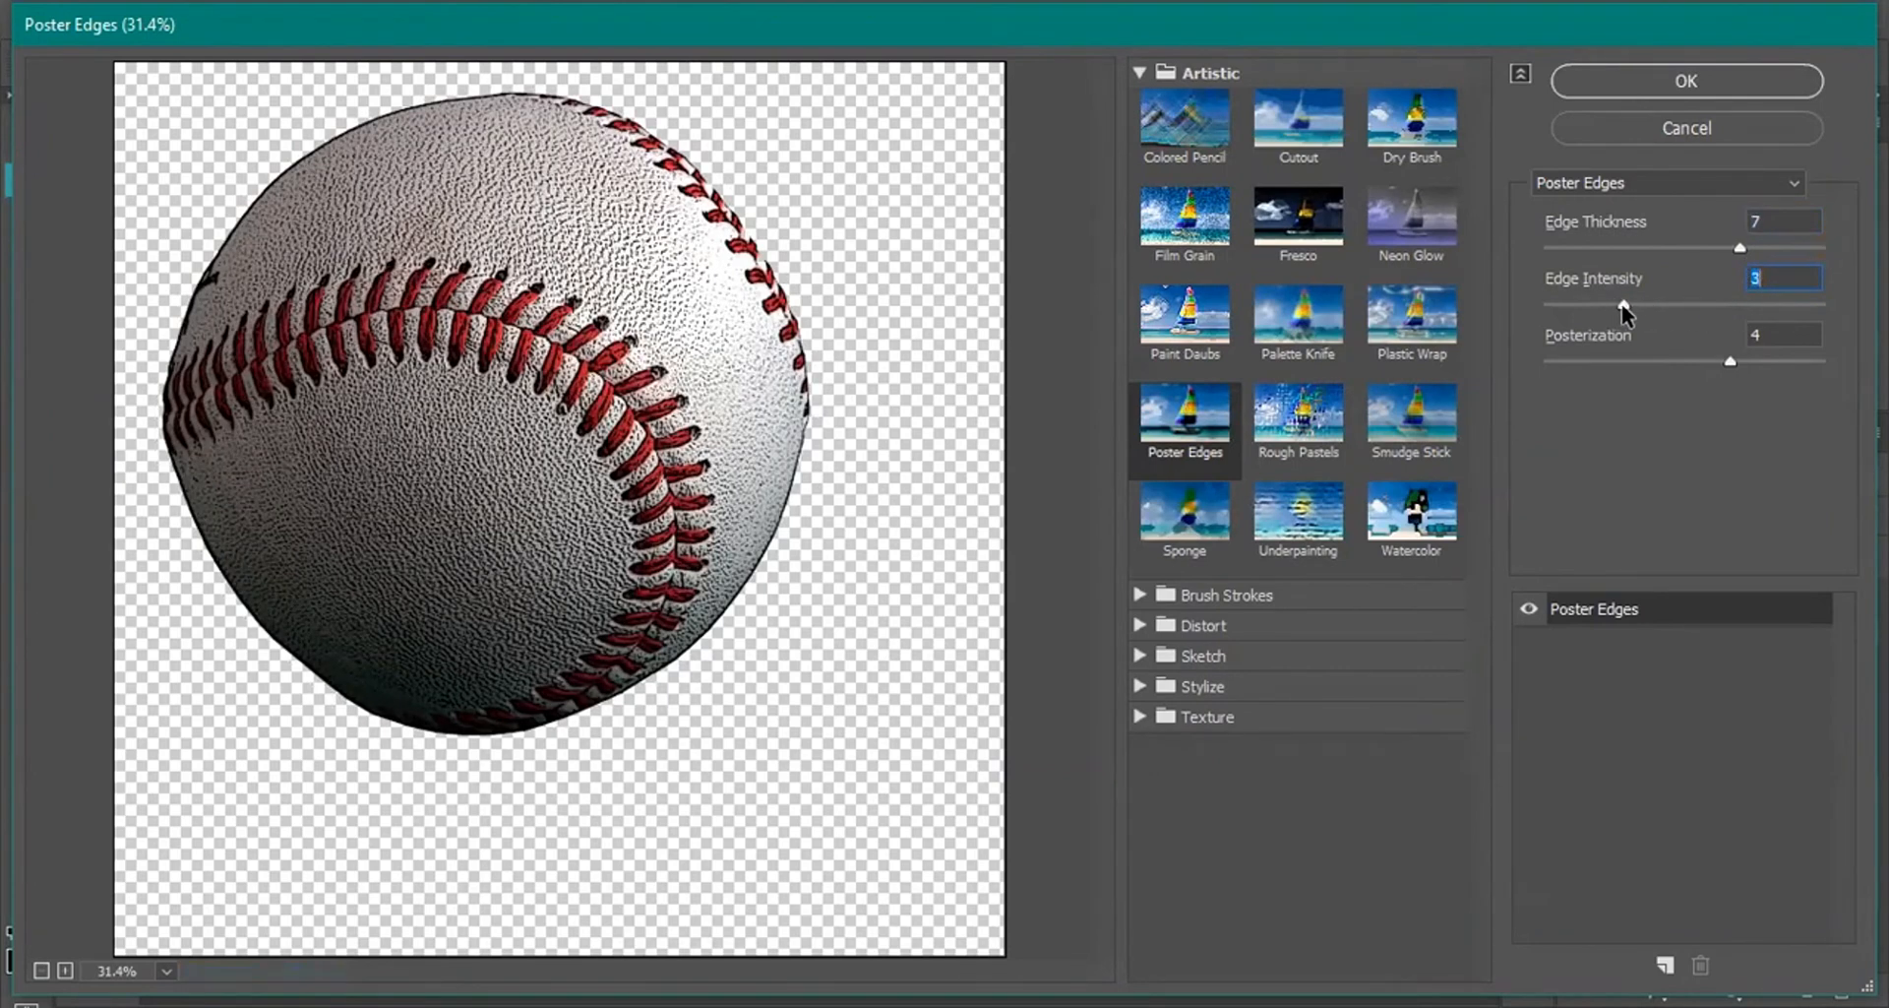
mouse_move(1729, 362)
mouse_down()
mouse_move(1611, 372)
mouse_move(1737, 371)
mouse_up()
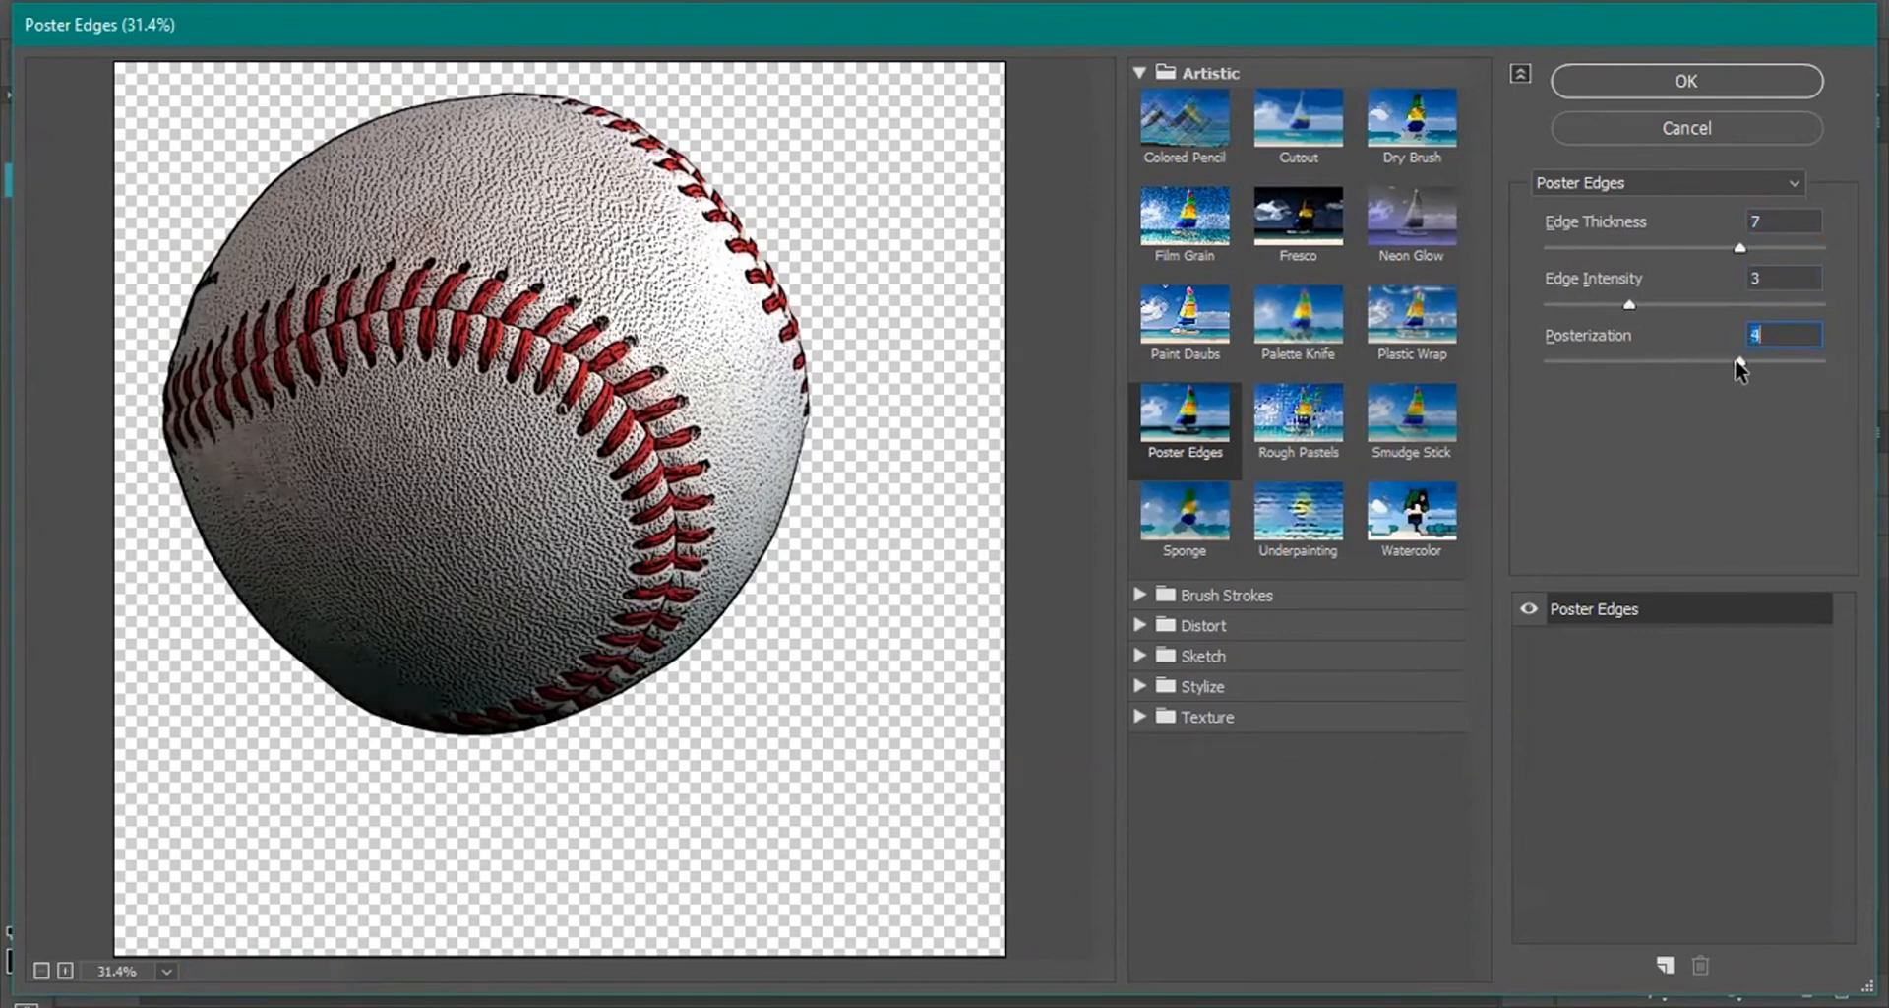
click(1685, 79)
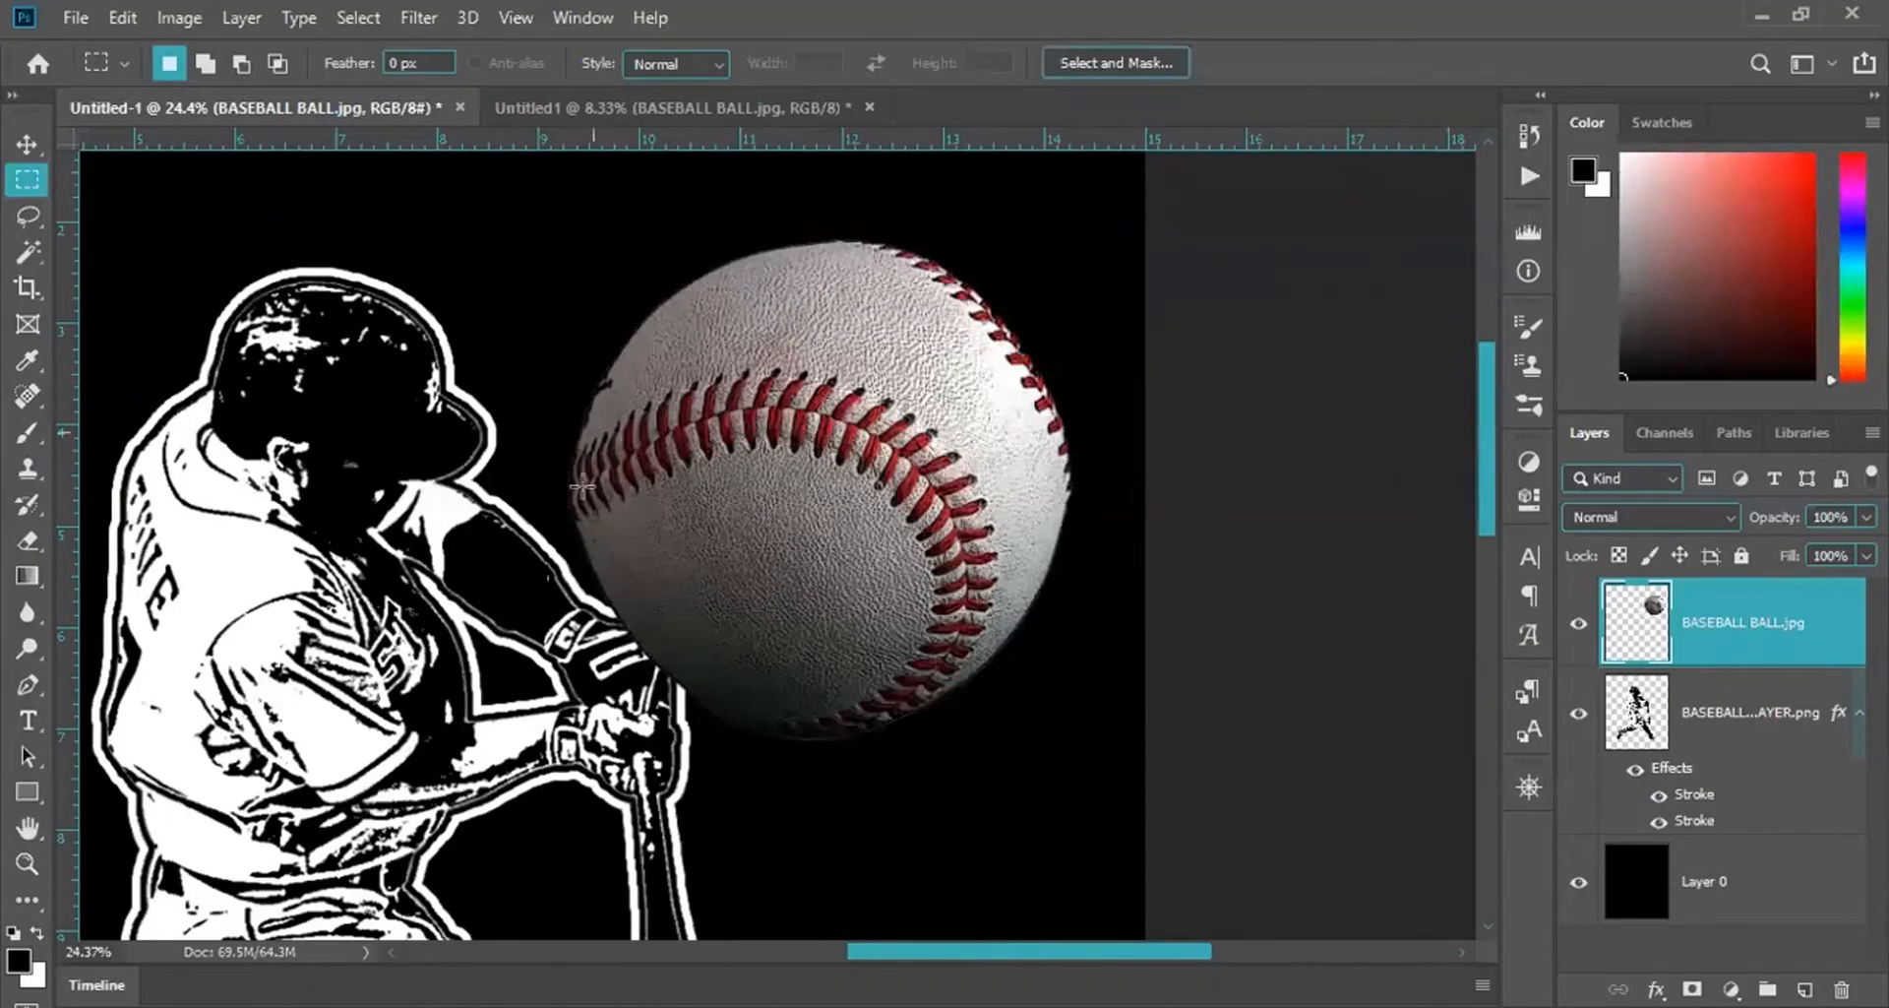
Apply a Threshold adjustment at level 69 to the baseball ball layer.
click(178, 15)
mouse_move(429, 98)
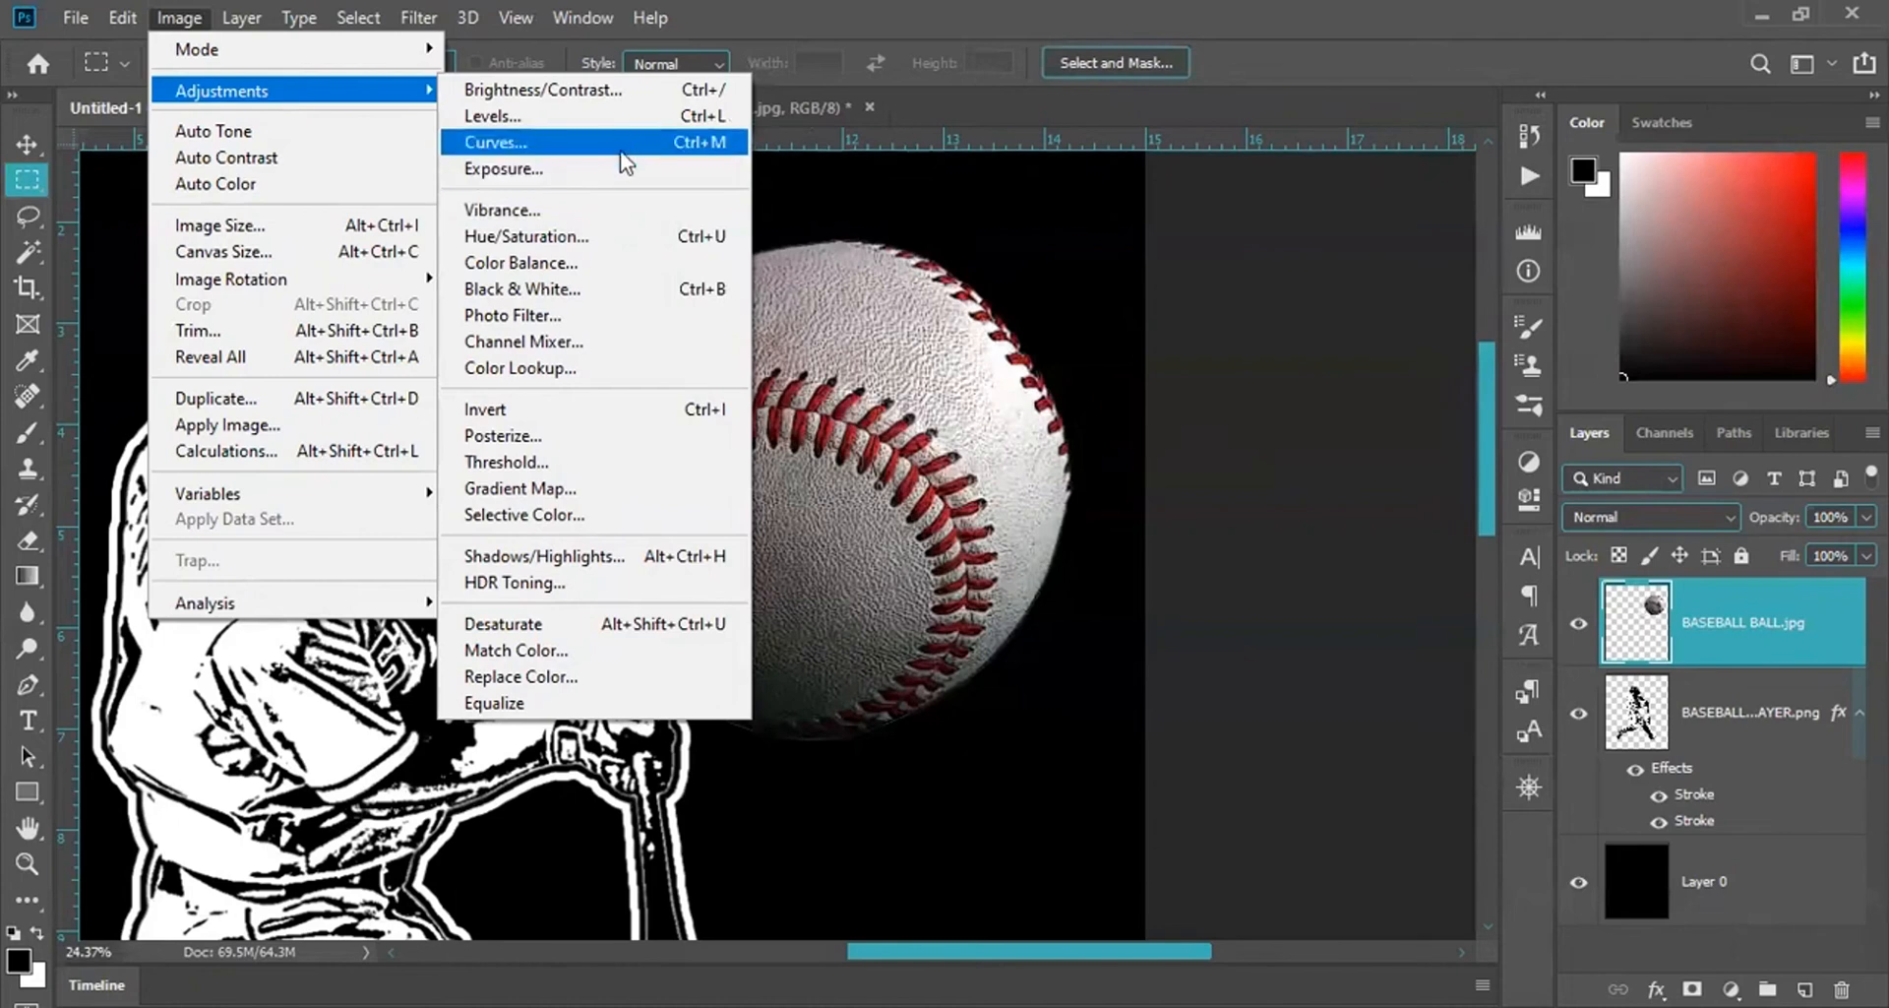
click(604, 463)
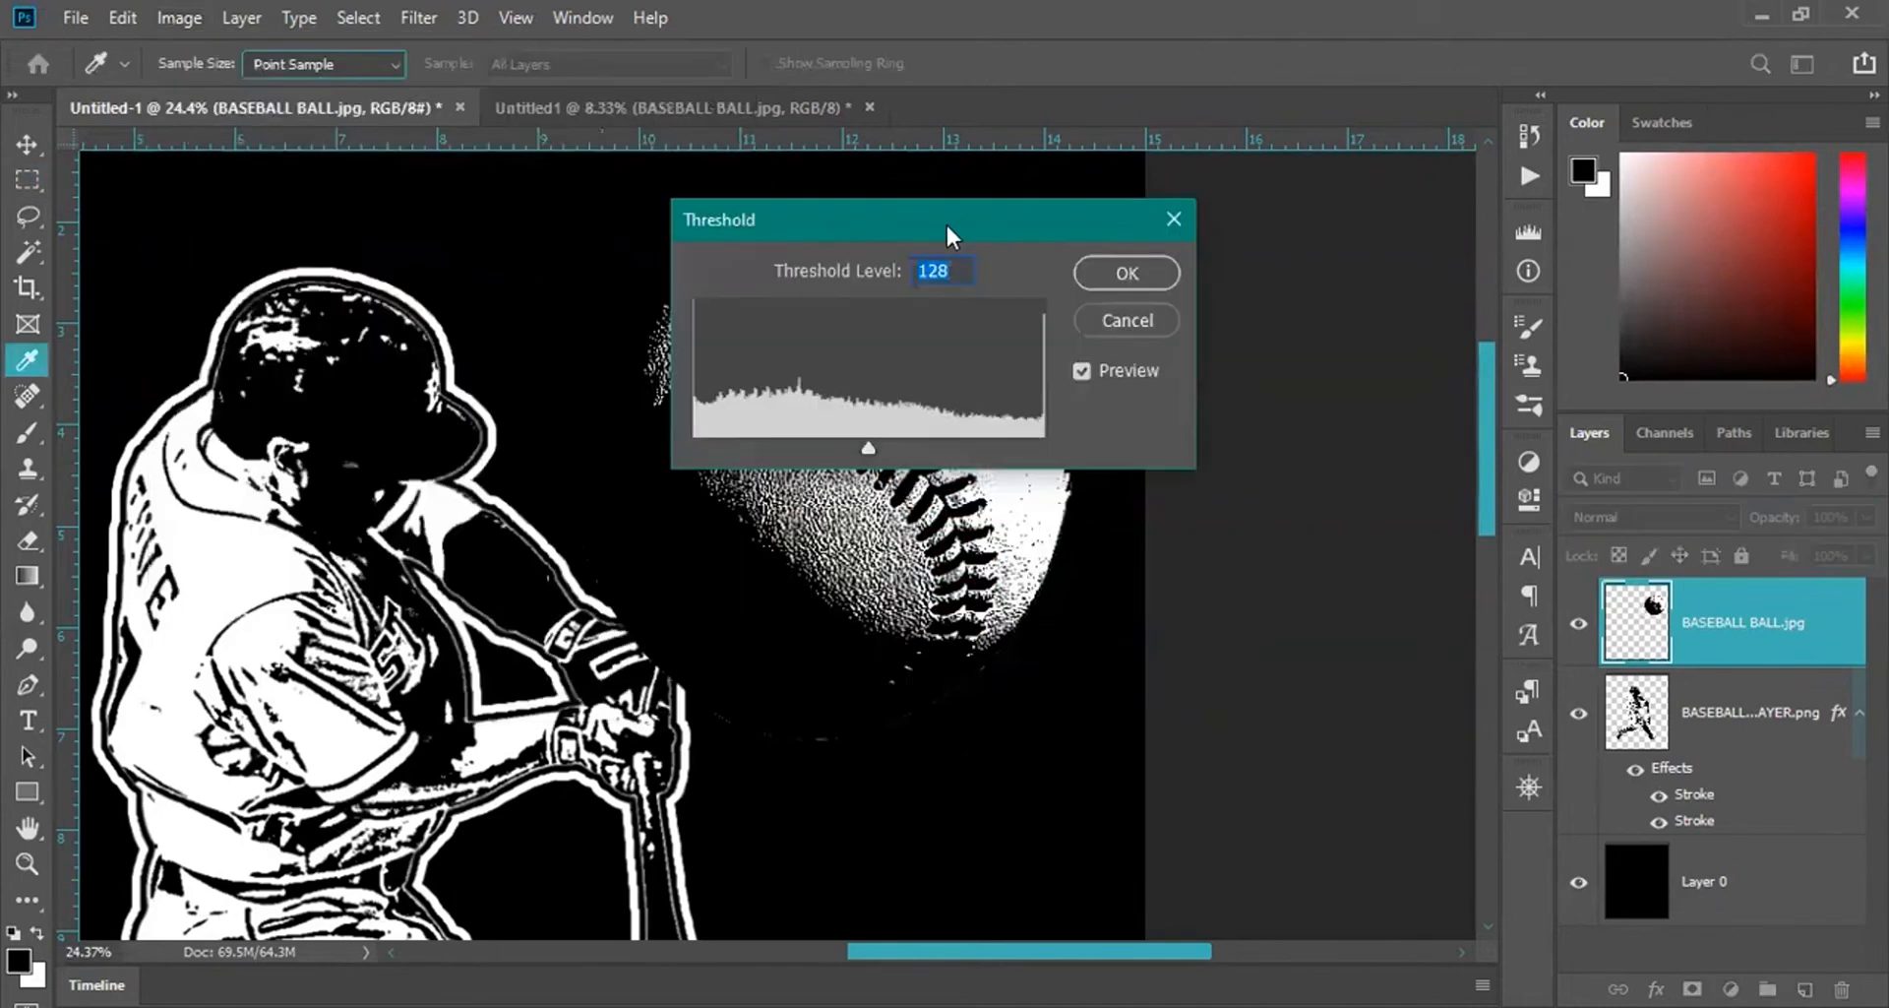
drag(931, 222, 1425, 193)
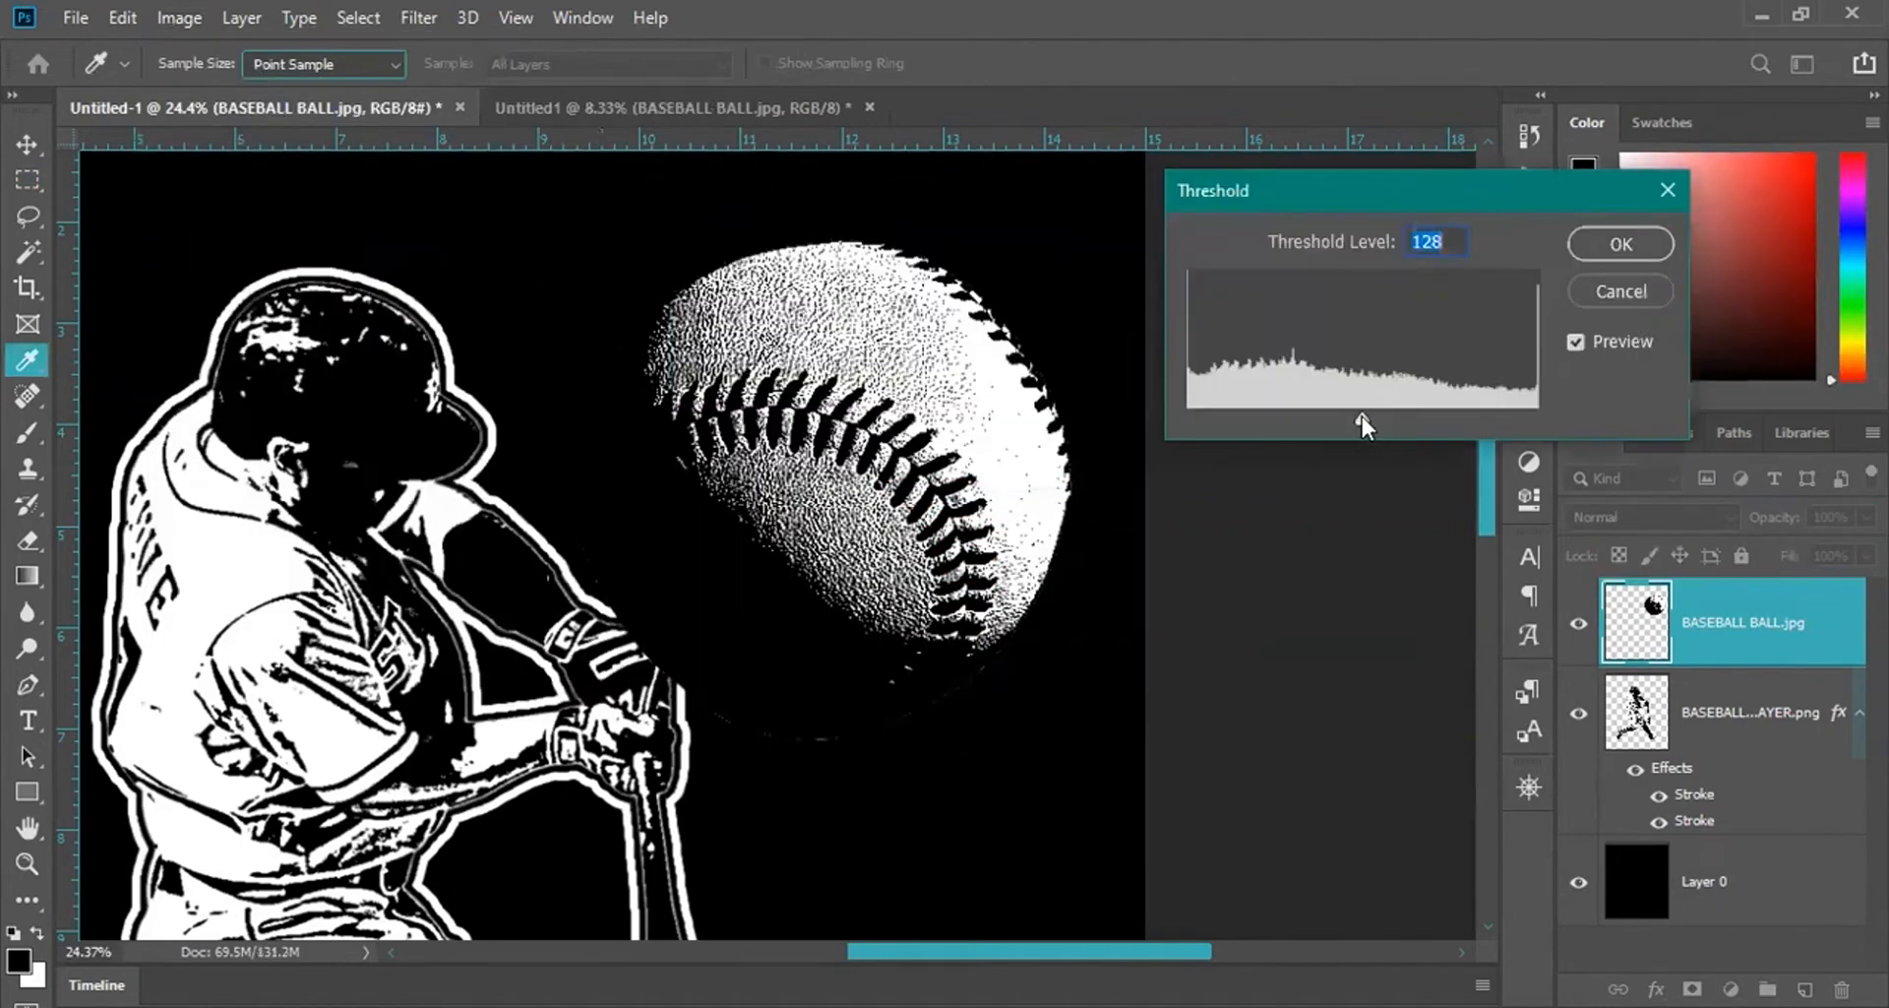
drag(1362, 416, 1283, 420)
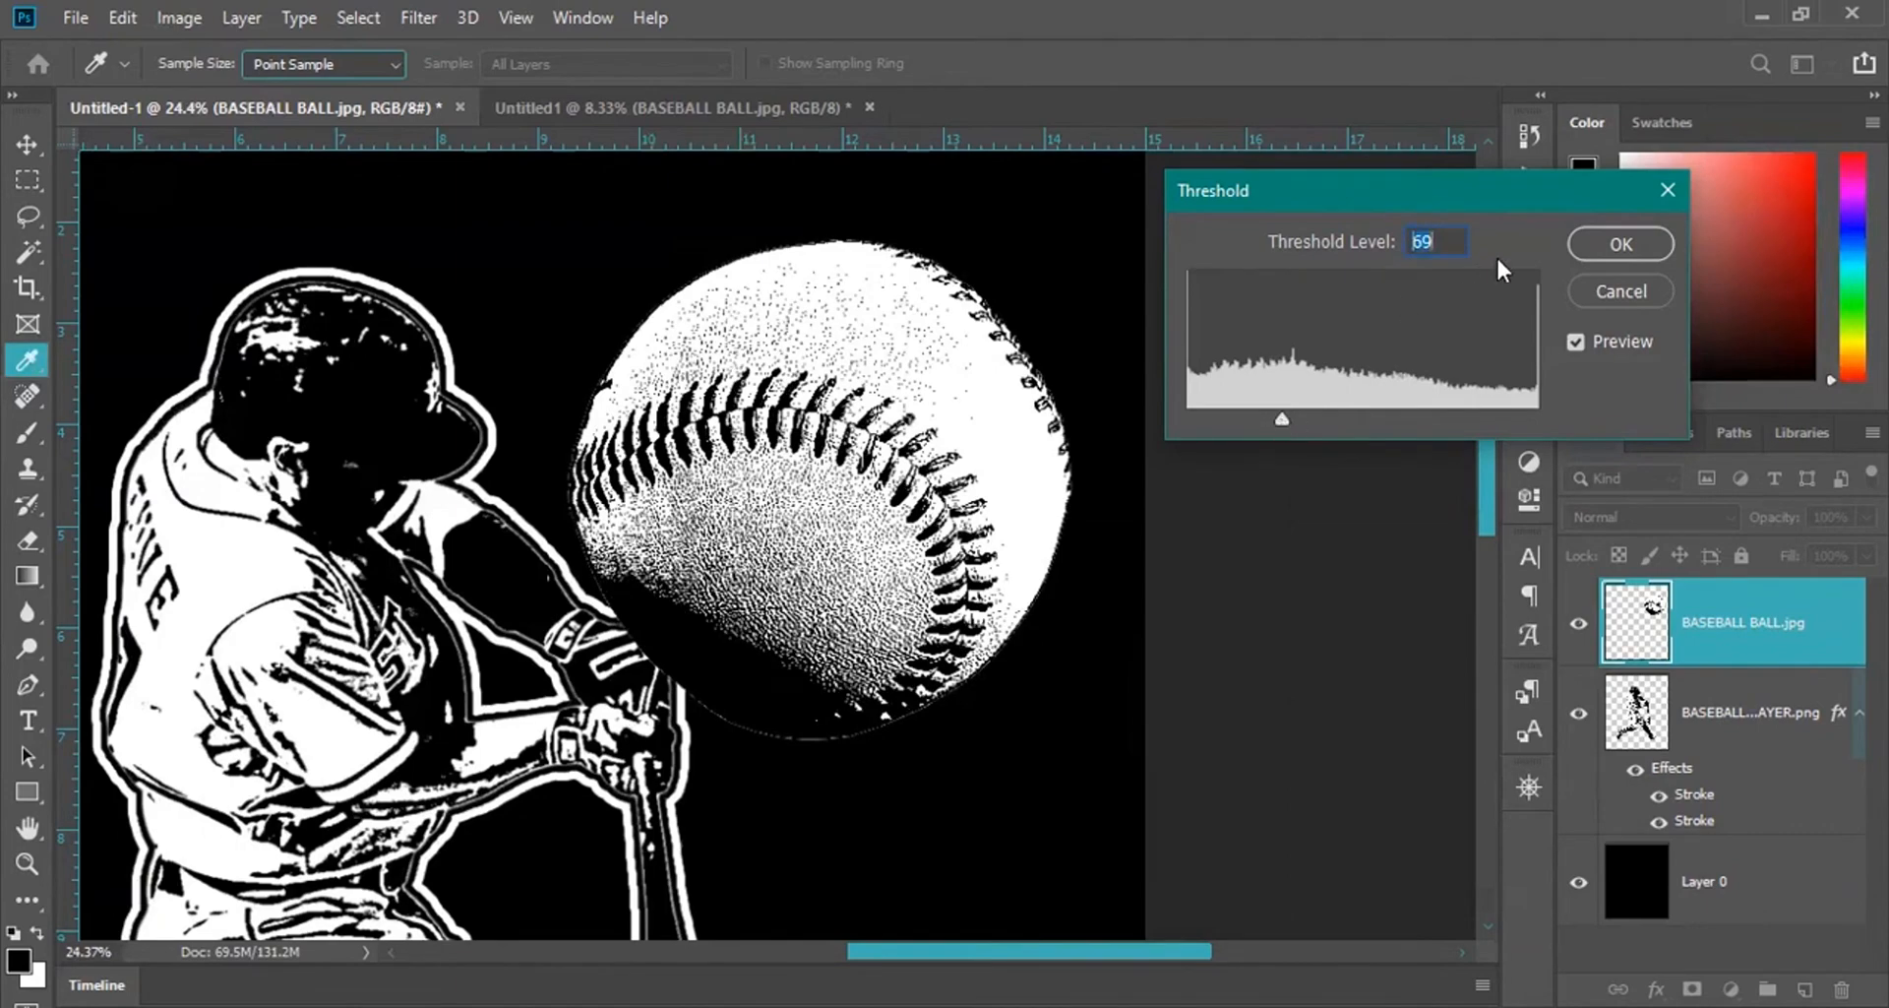
click(1574, 244)
Scale the baseball down to about a quarter of its size and place it just beyond the player's bat.
scroll(907, 610, down, 5)
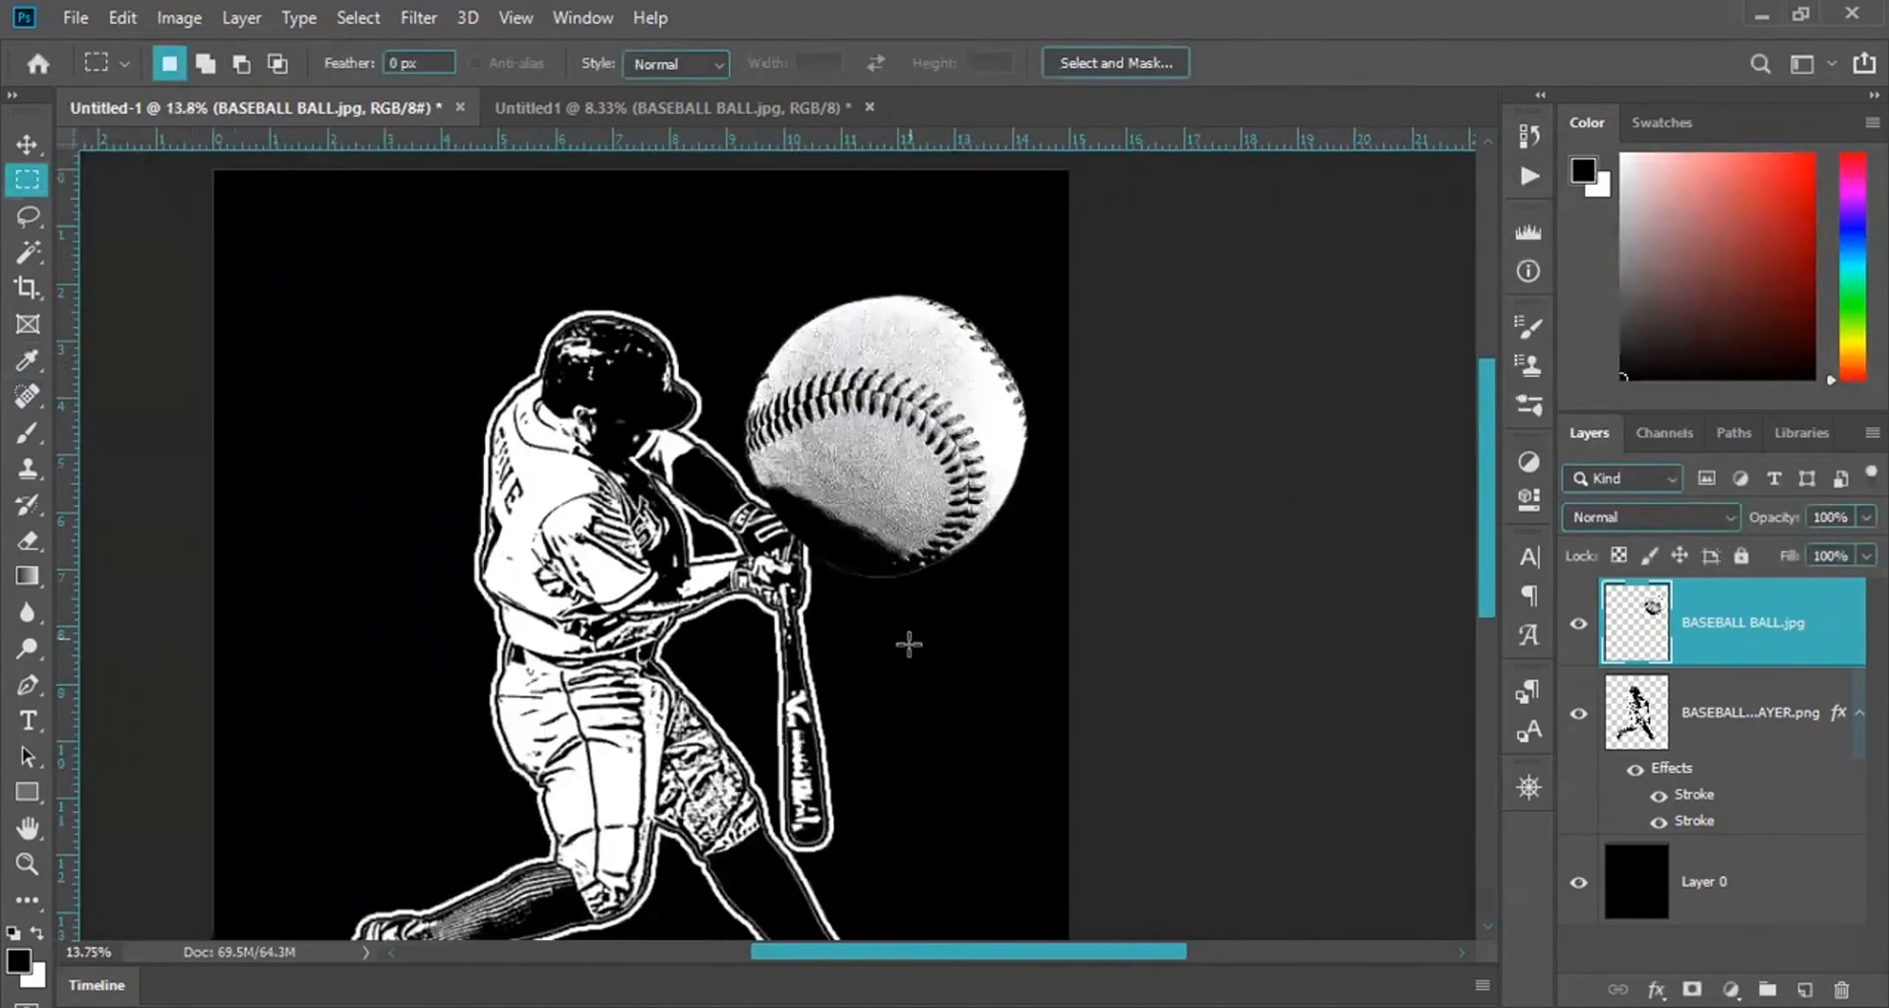
key(ctrl+t)
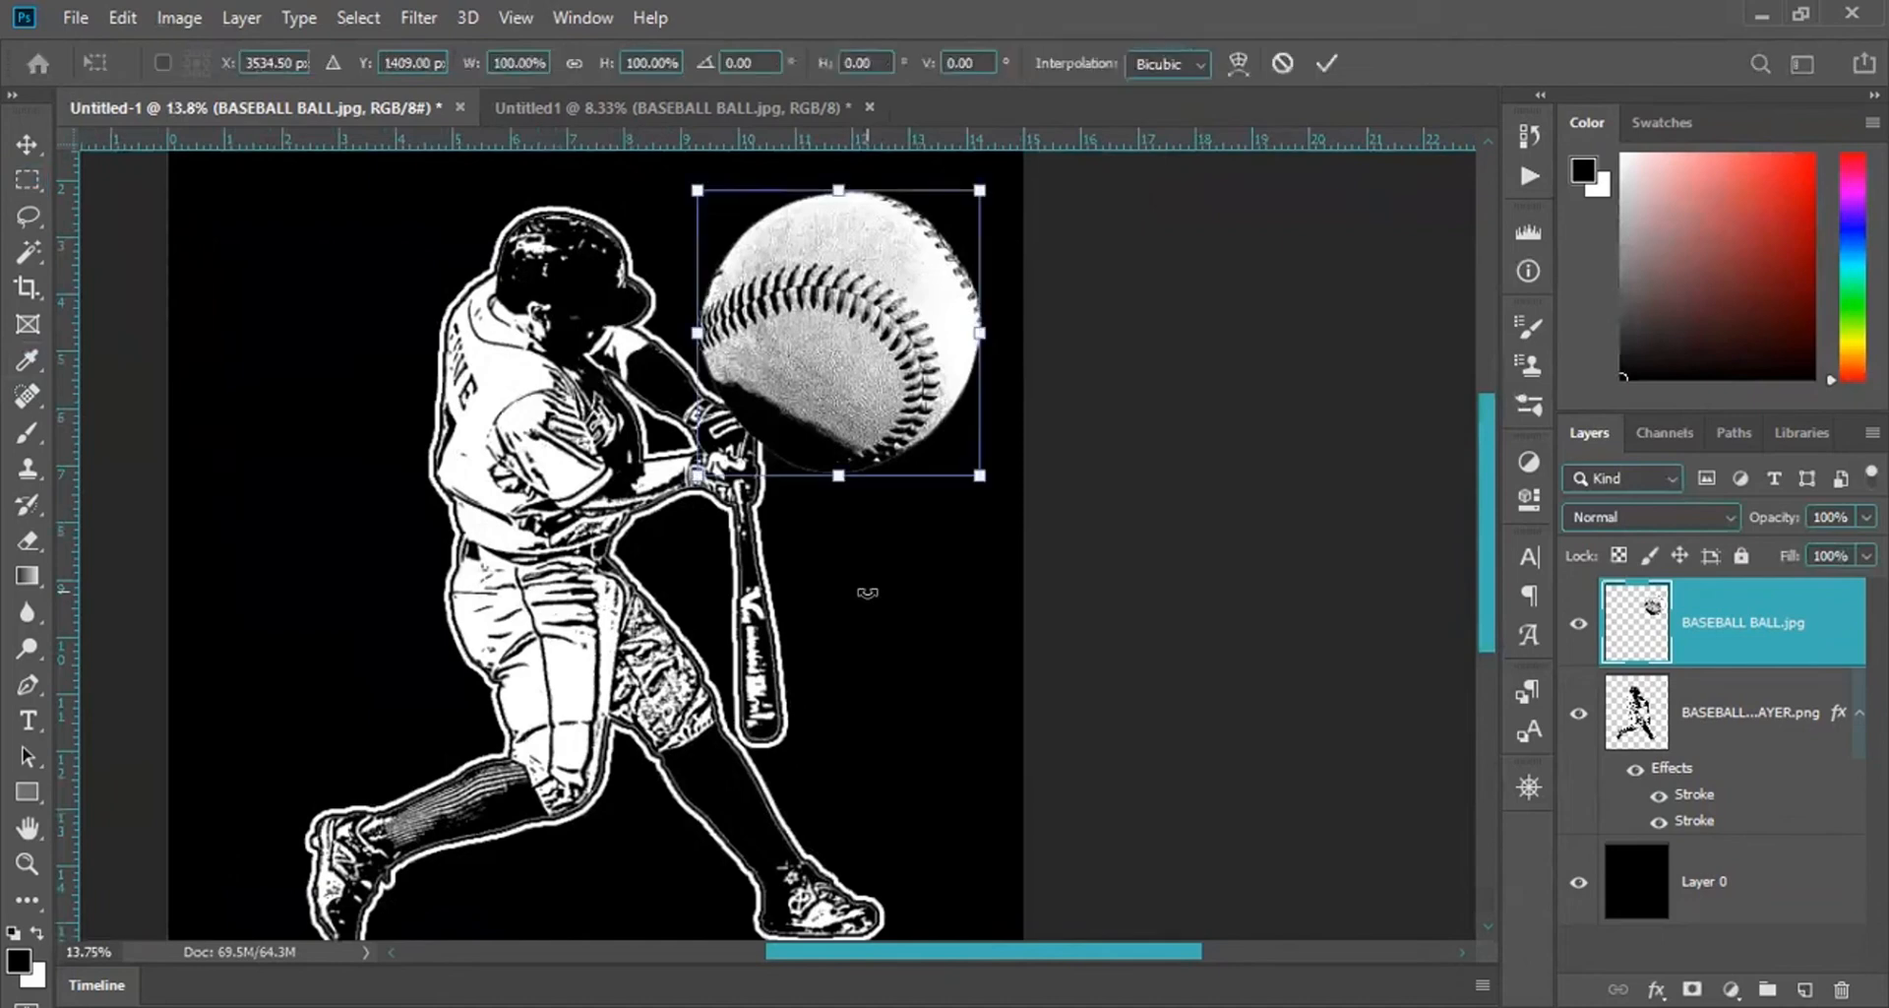
drag(697, 190, 838, 332)
drag(914, 452, 900, 626)
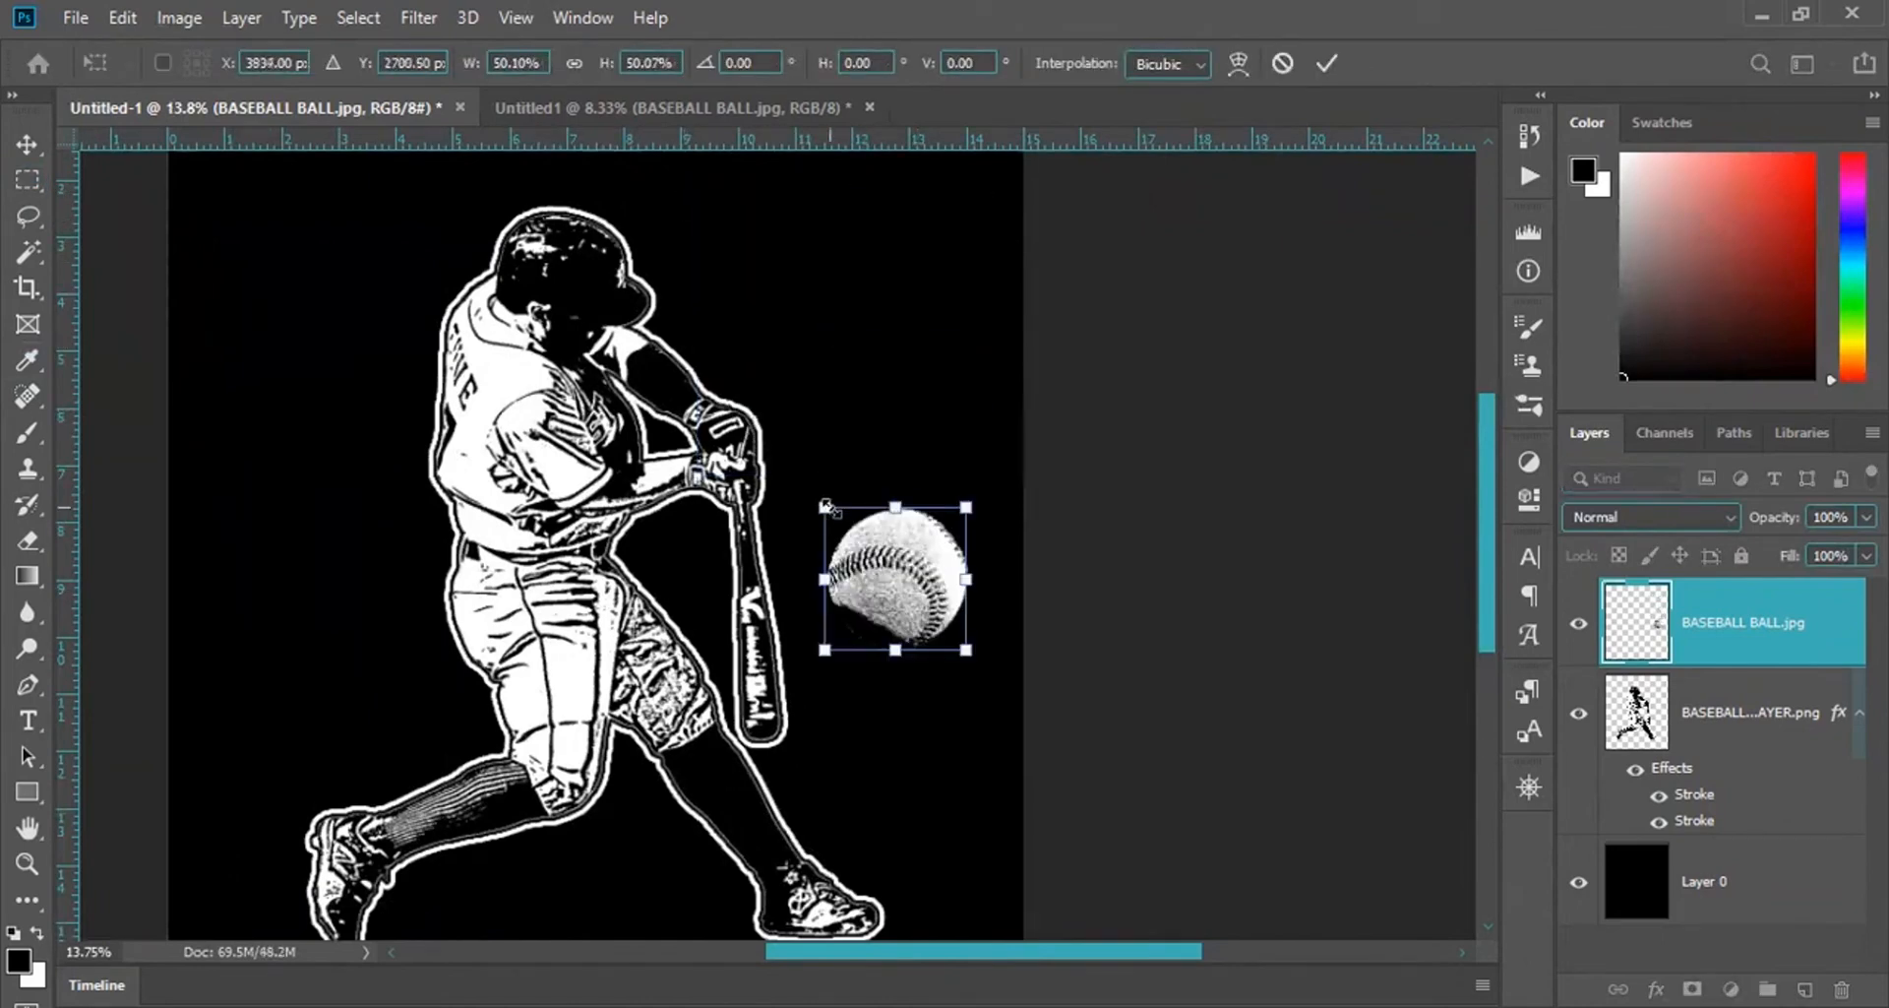
drag(826, 508, 875, 557)
key(Return)
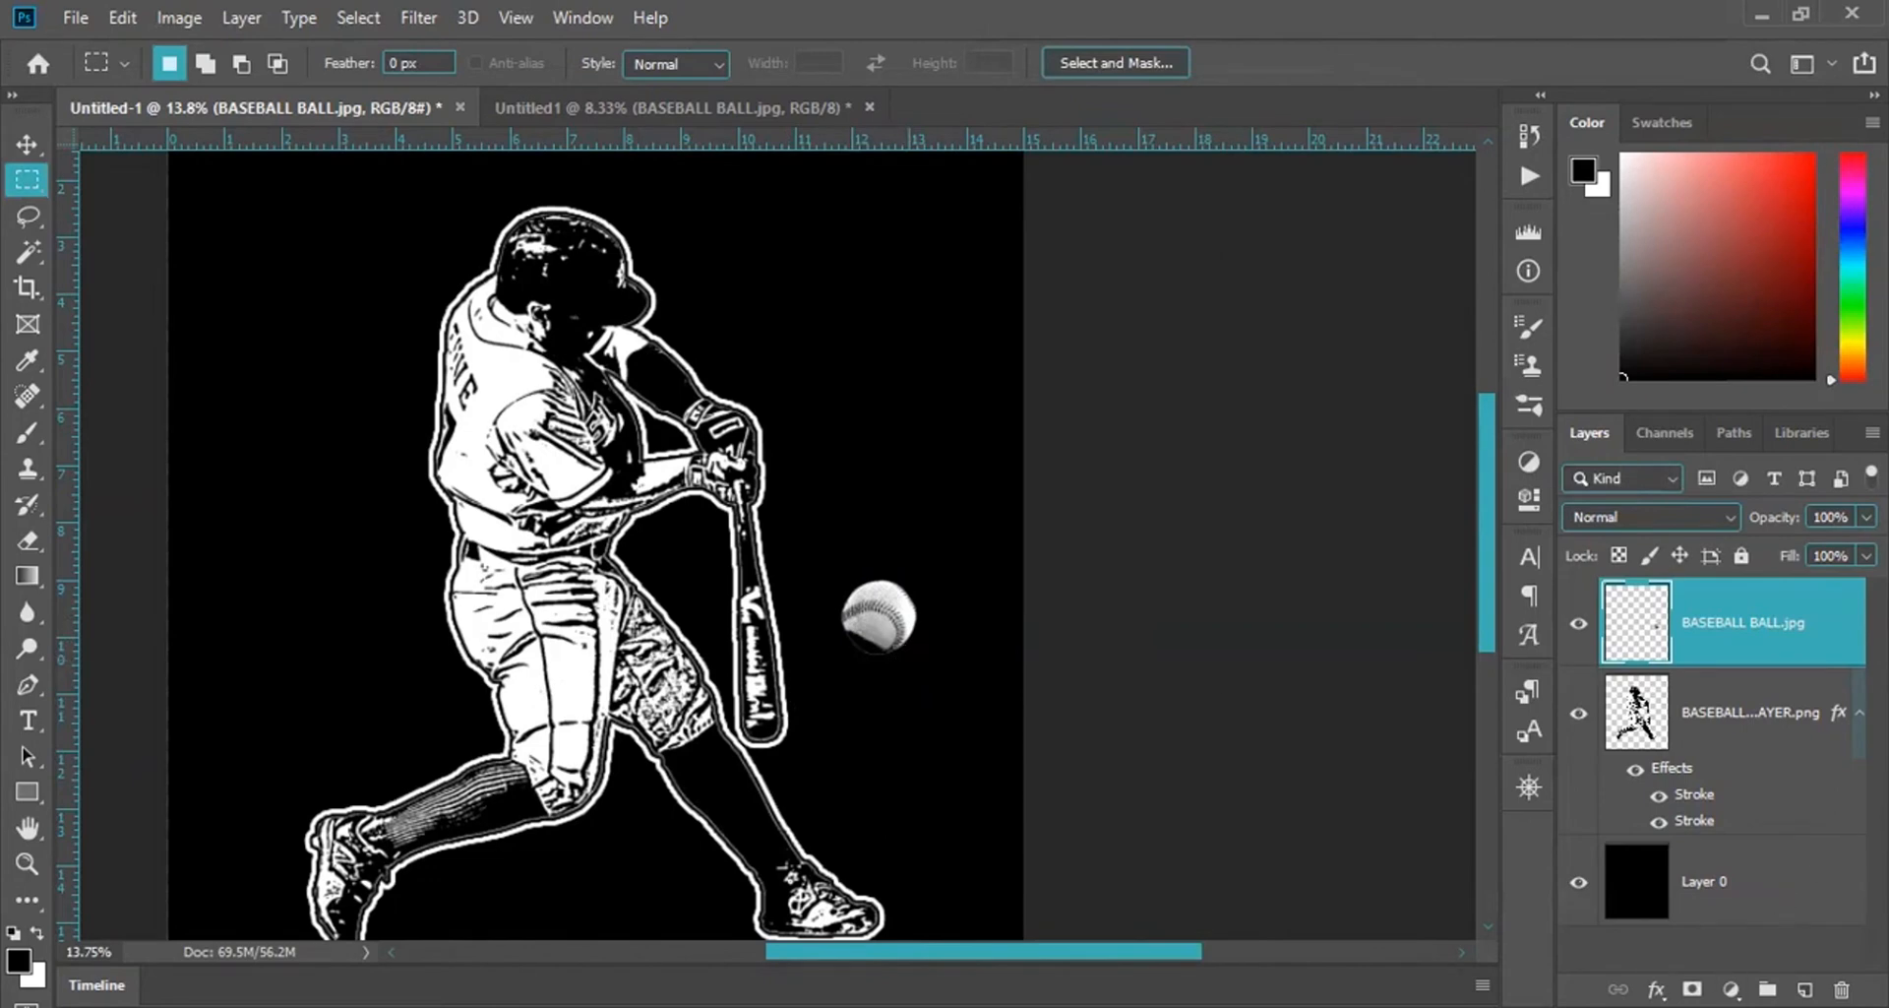
Add a 15 px black outside Stroke effect to the baseball ball layer.
click(1657, 989)
click(1732, 784)
drag(1169, 124, 1542, 82)
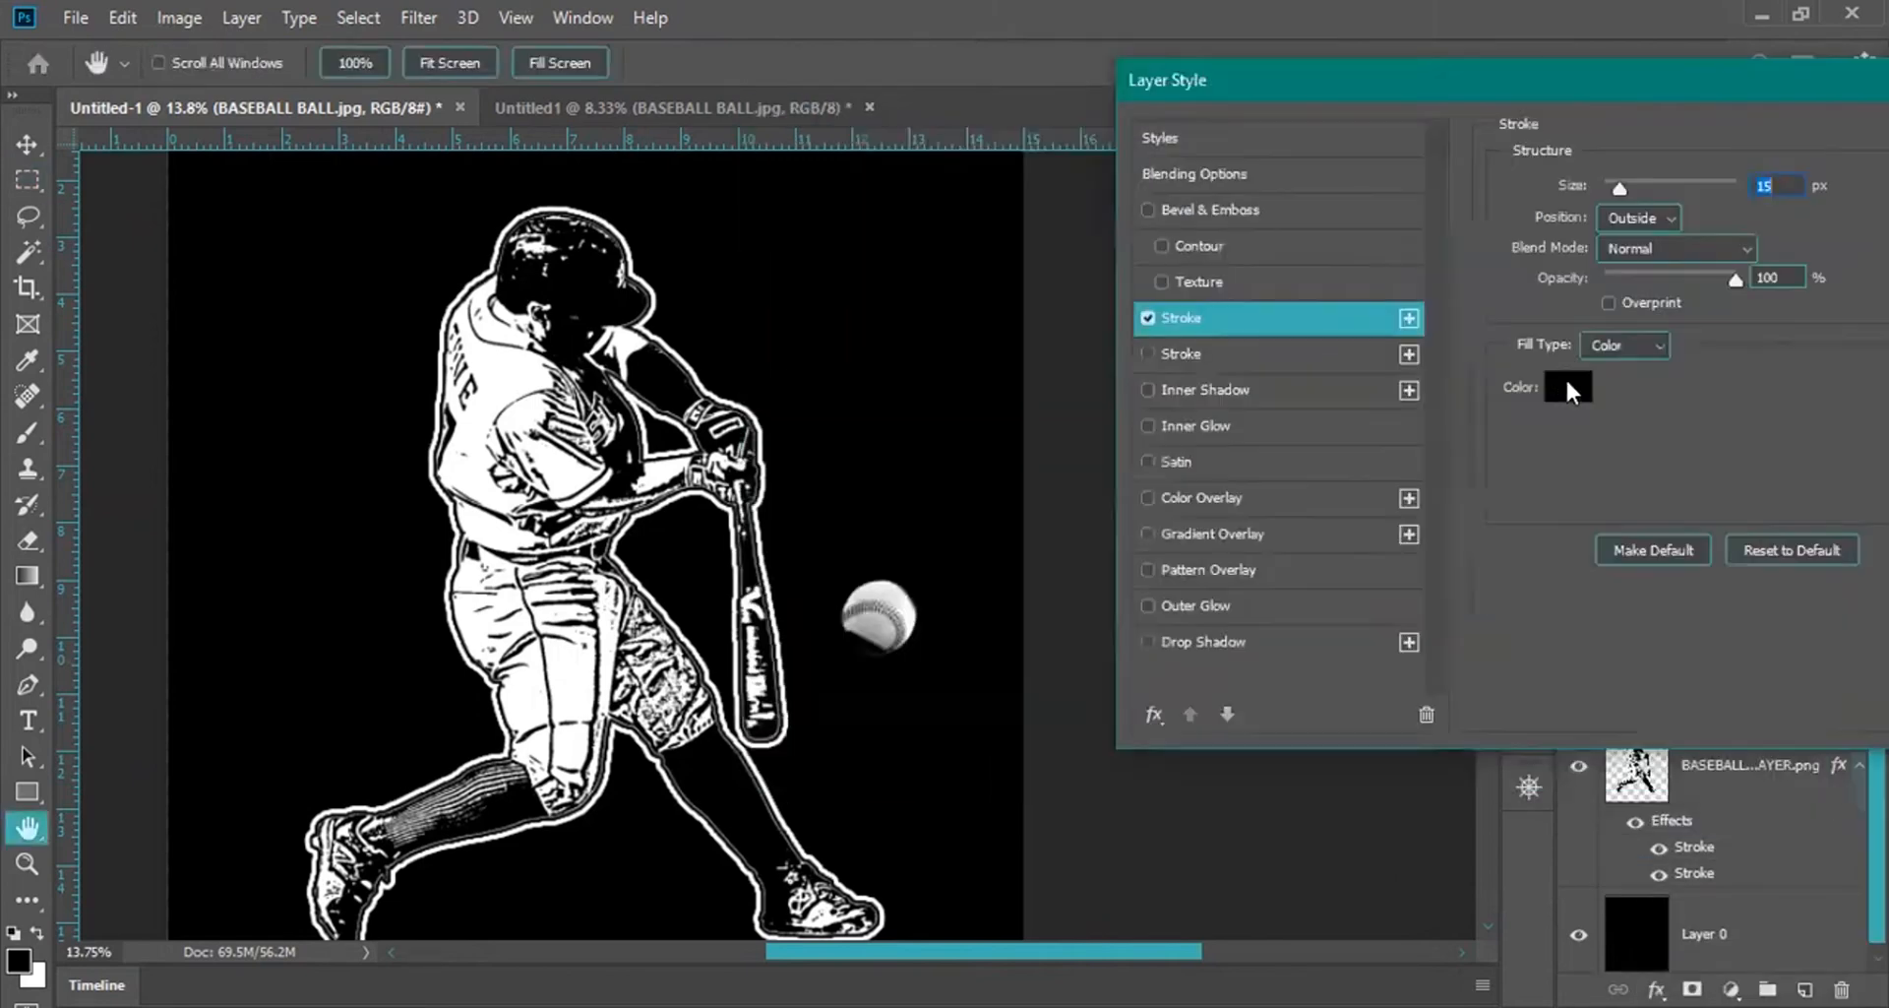
click(1569, 386)
click(1391, 650)
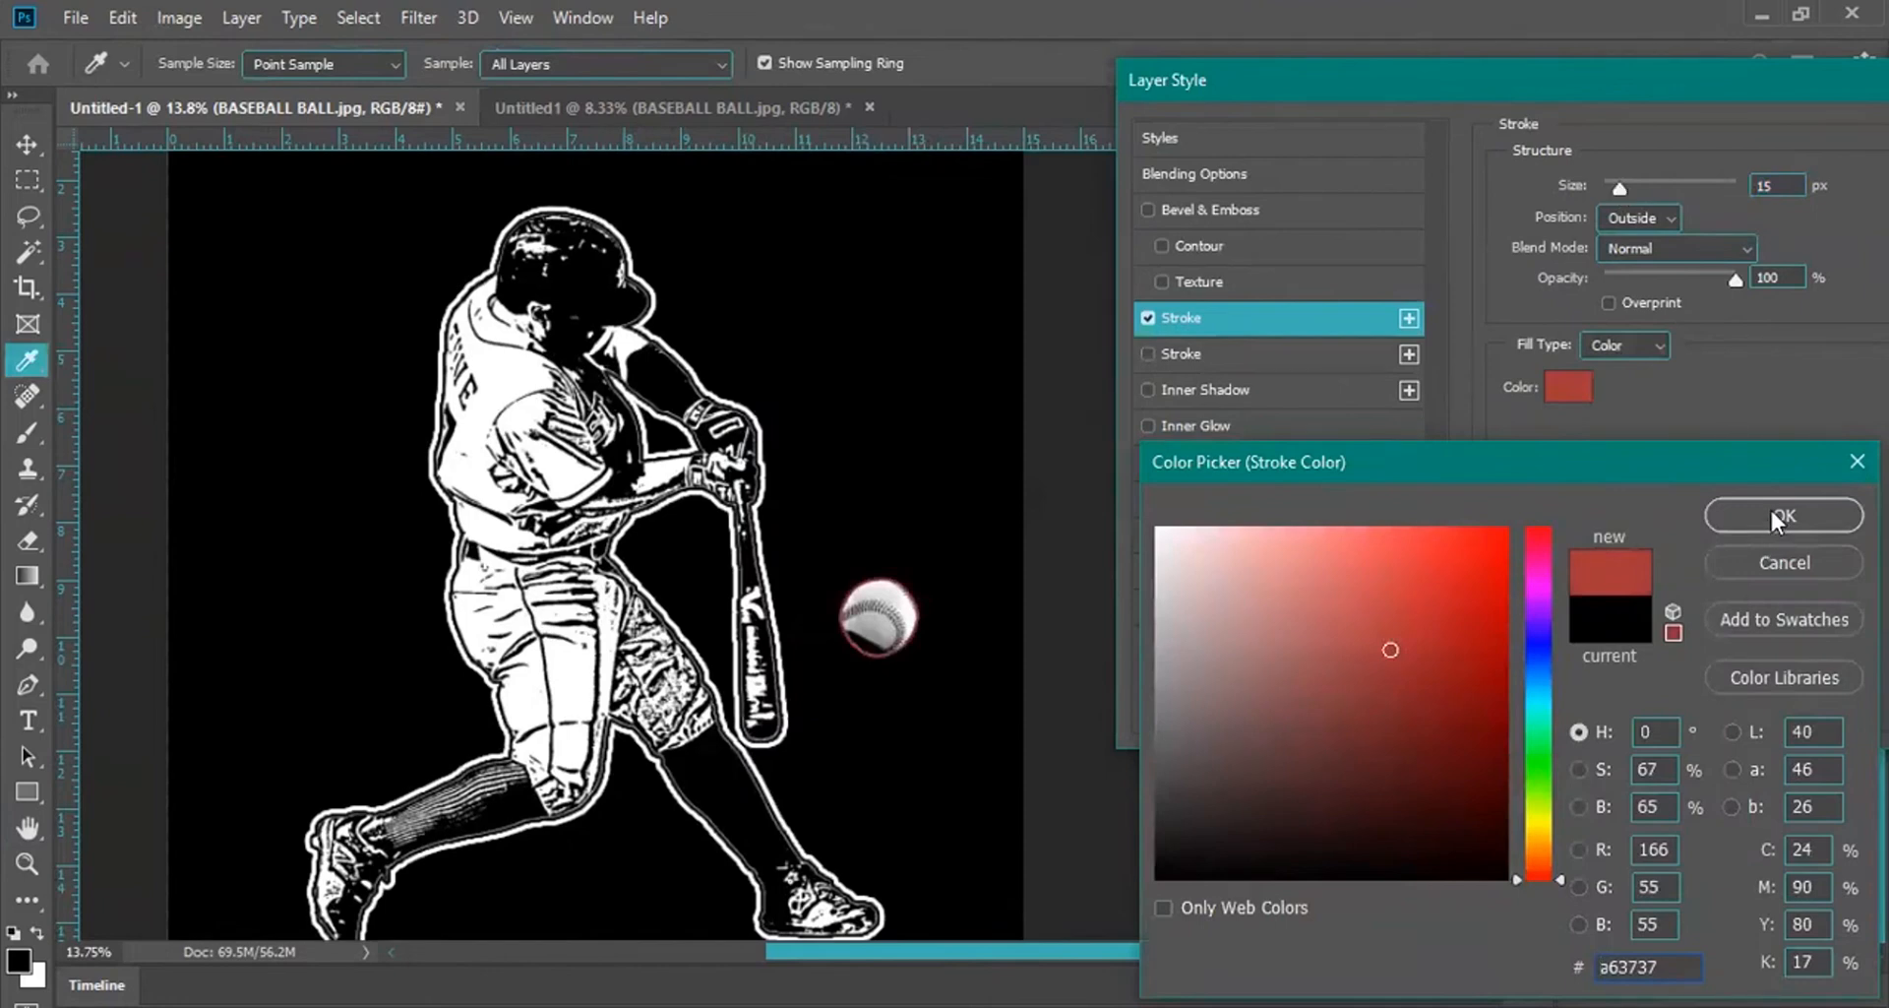
click(1405, 741)
key(Escape)
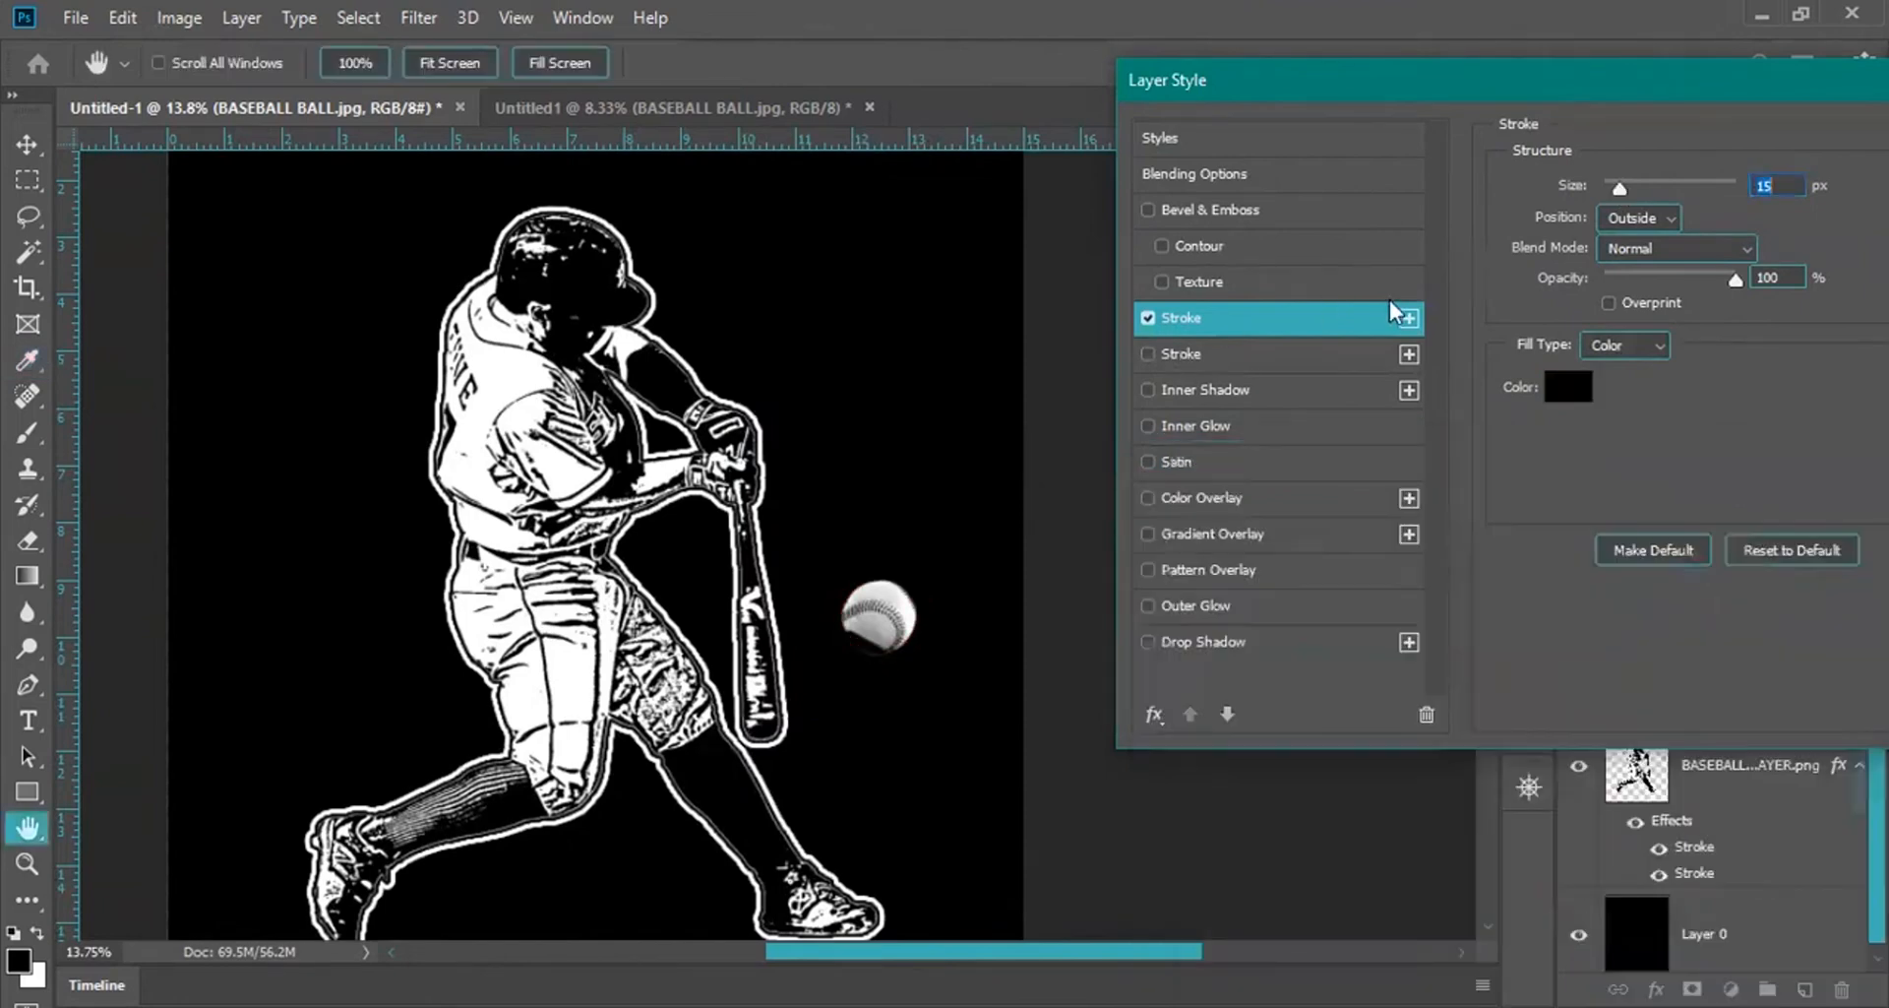
Add a second, white outside stroke of 30 px to the baseball and apply the layer style.
click(1148, 354)
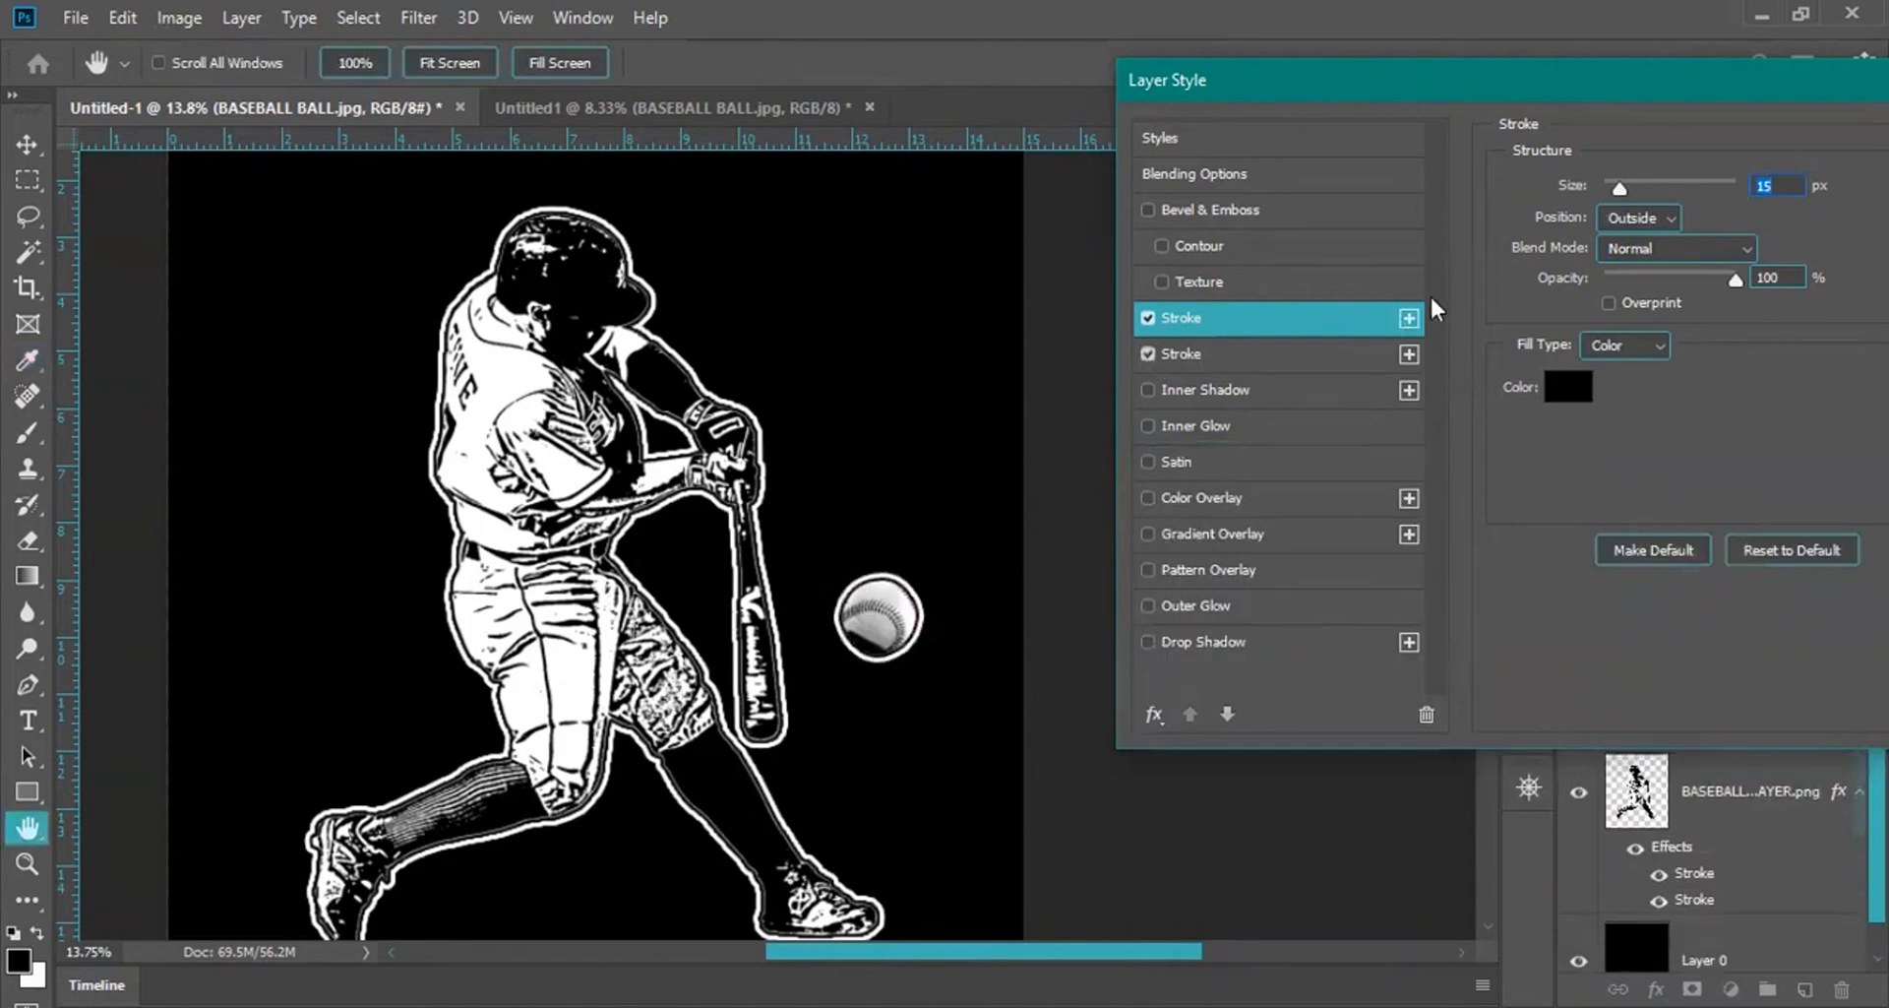
click(1320, 358)
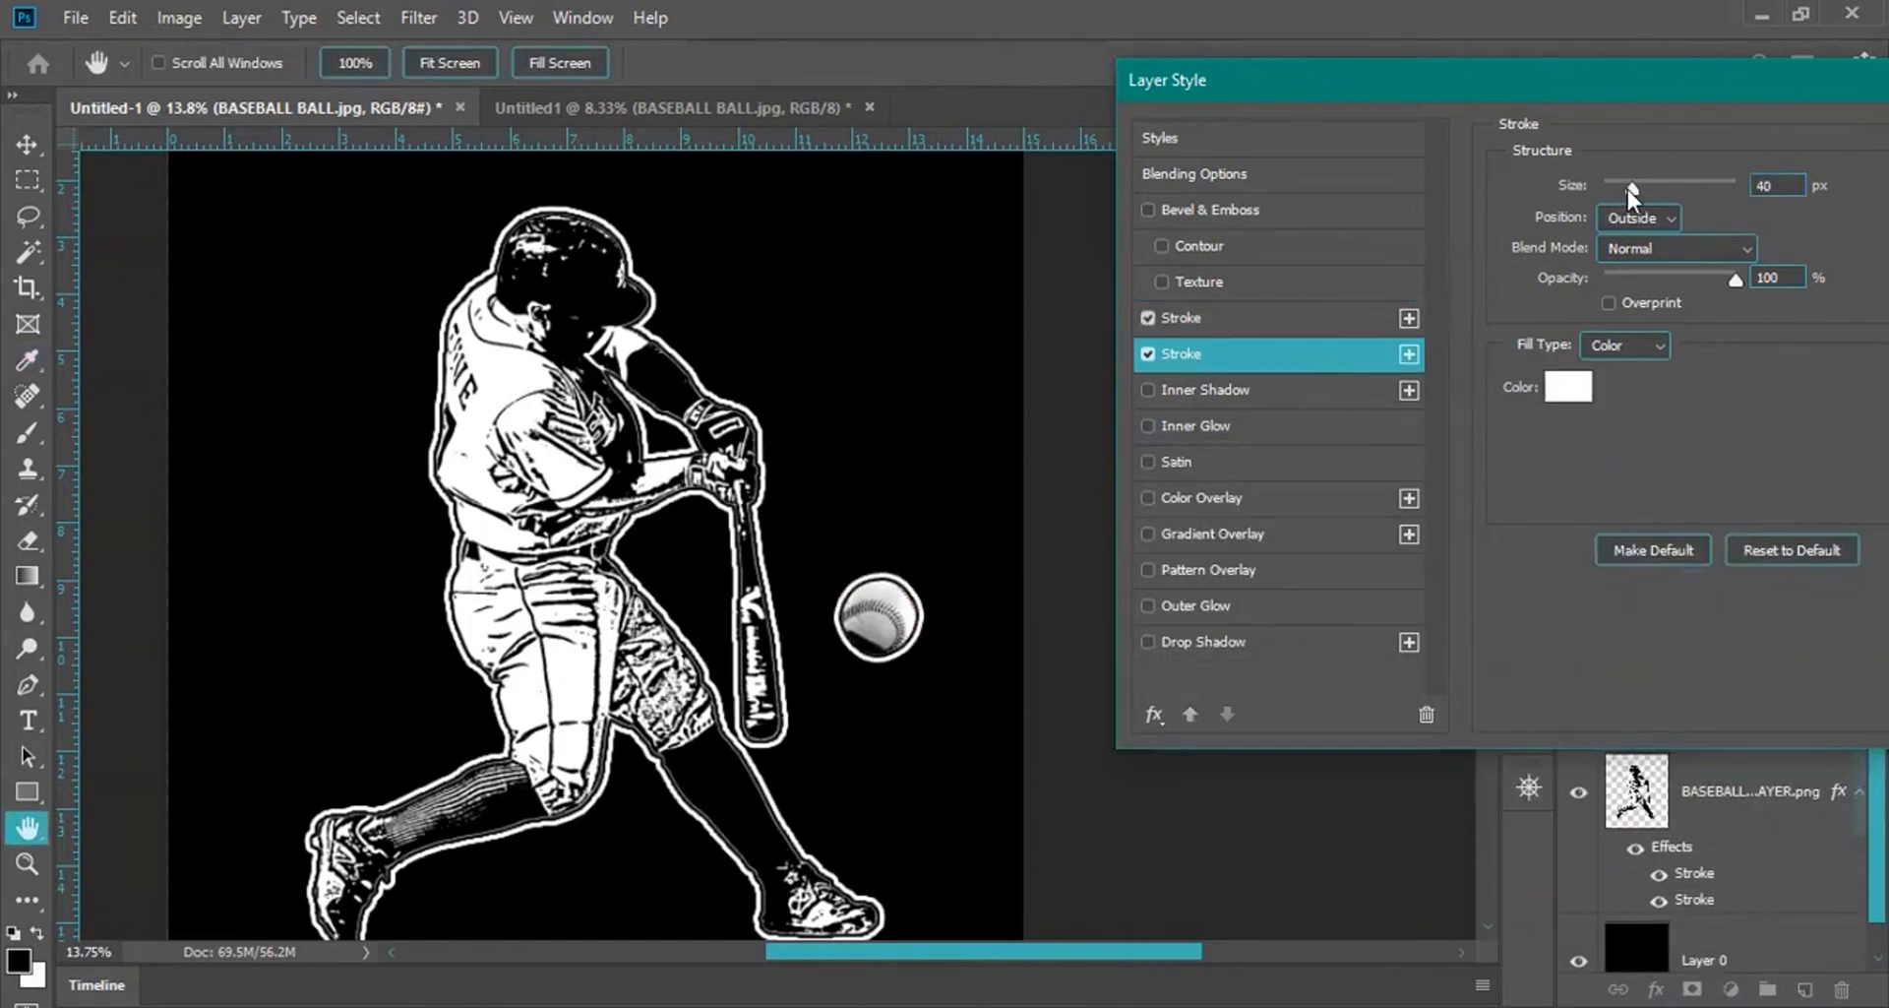
drag(1628, 189, 1625, 189)
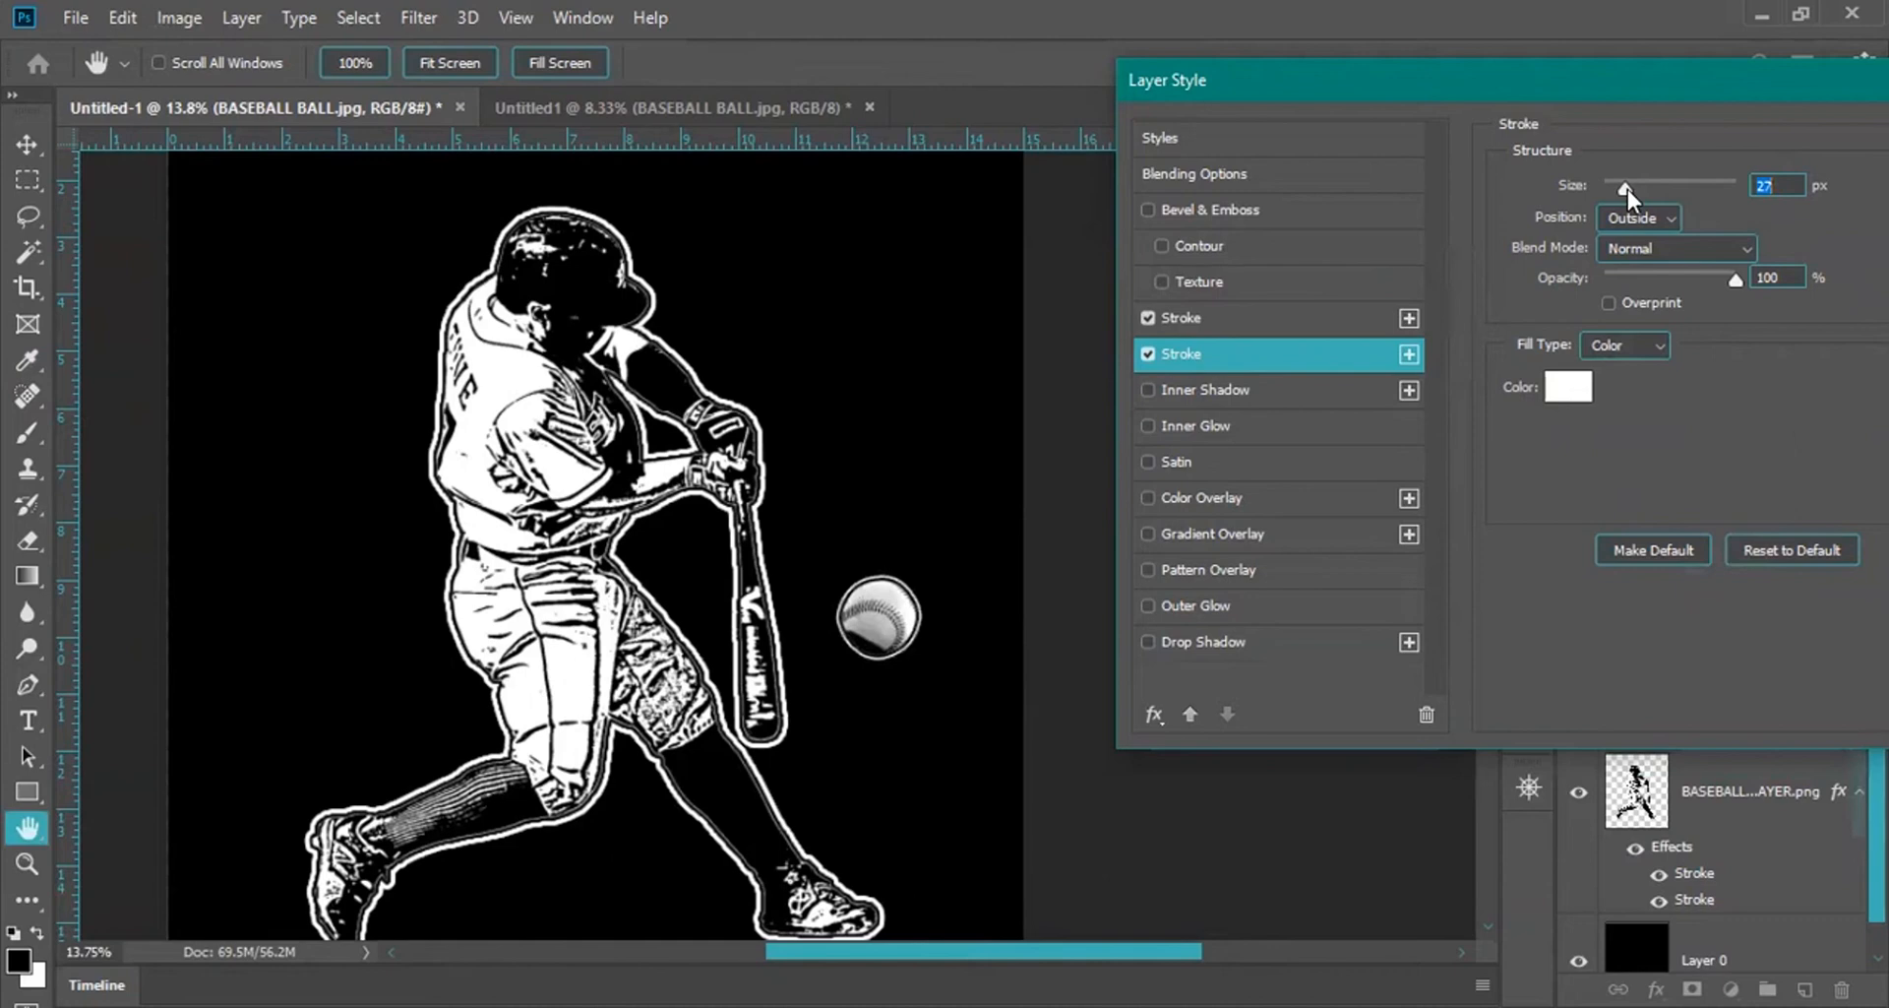
text(3)
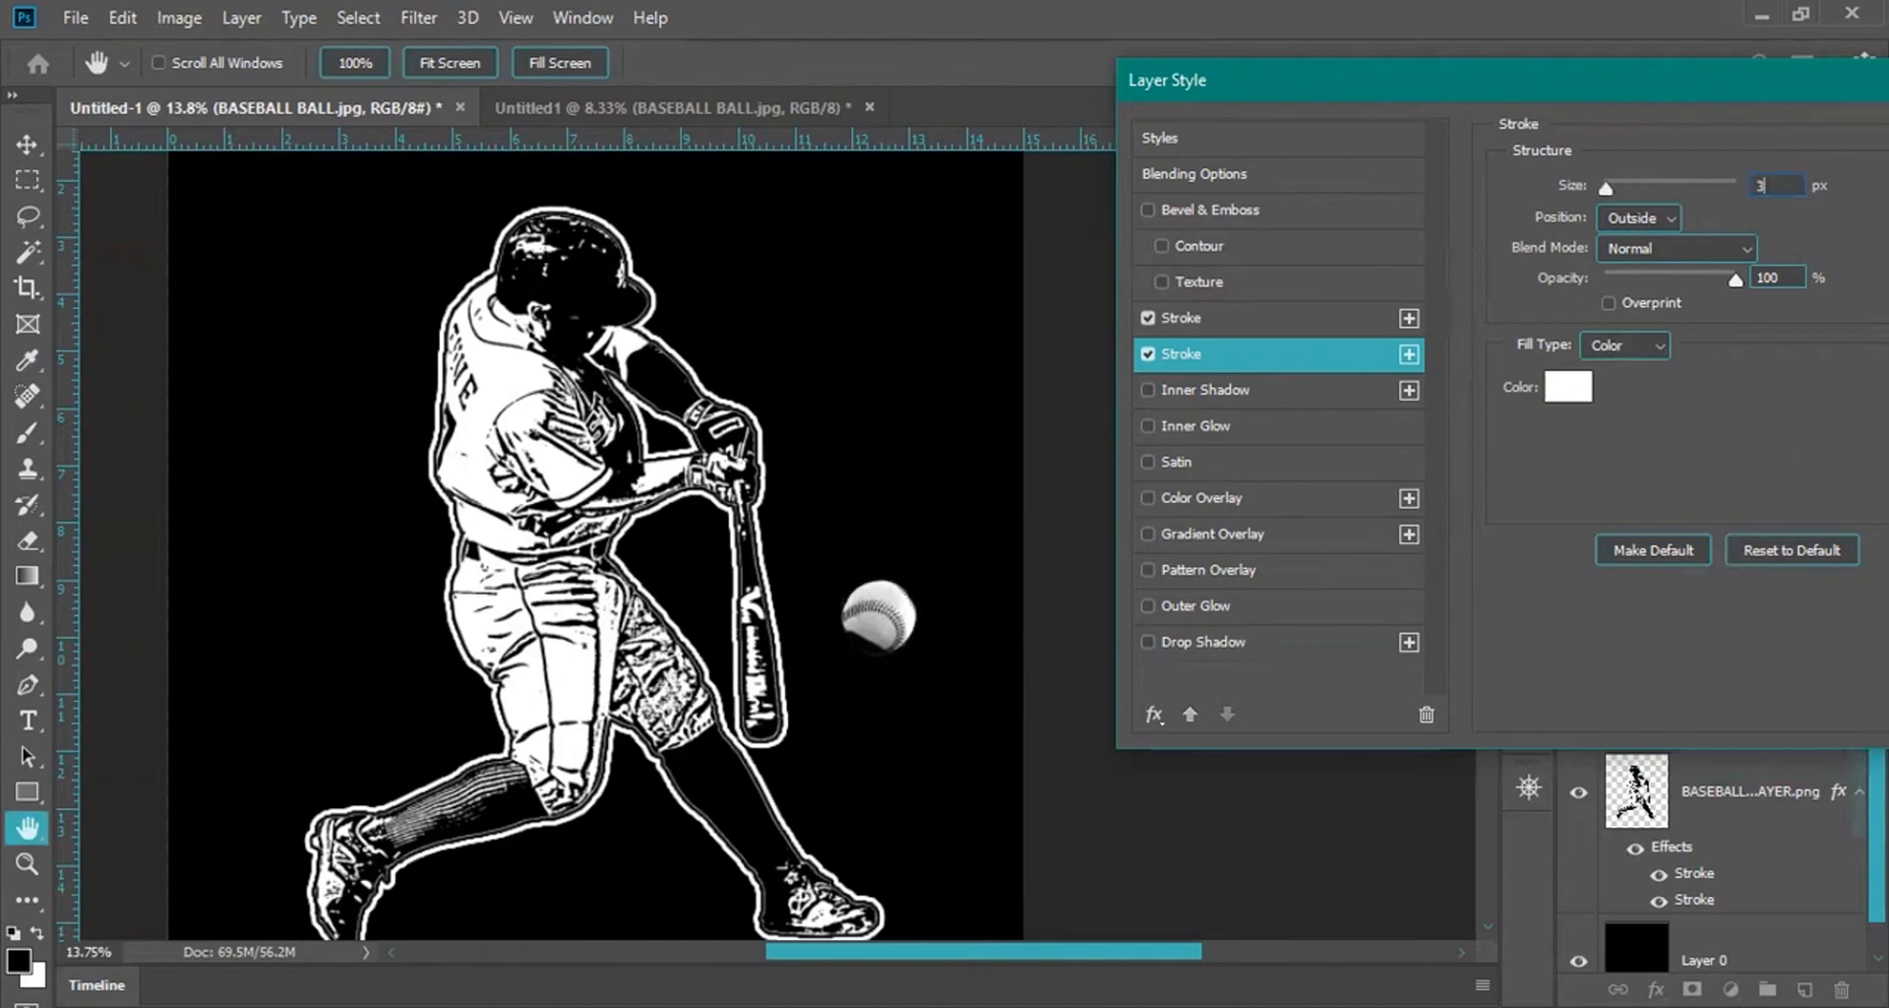
text(0)
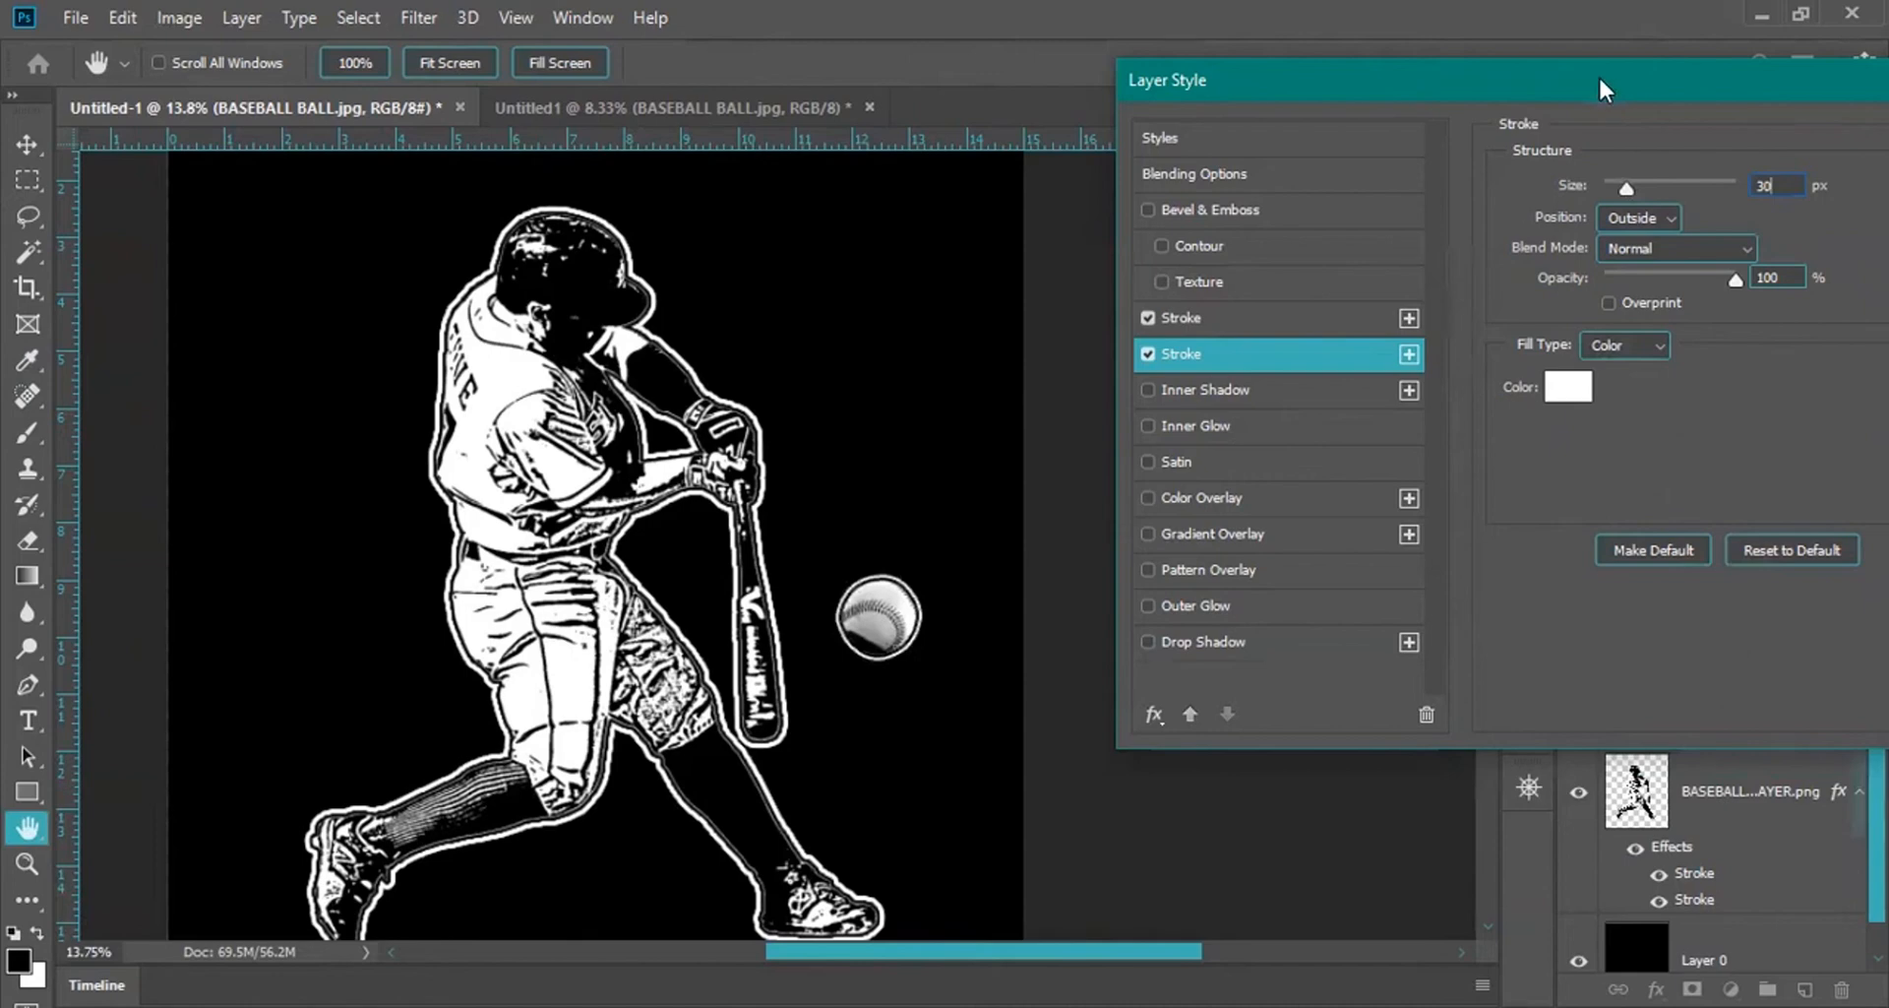
drag(1598, 77, 1379, 91)
drag(1517, 82, 1422, 86)
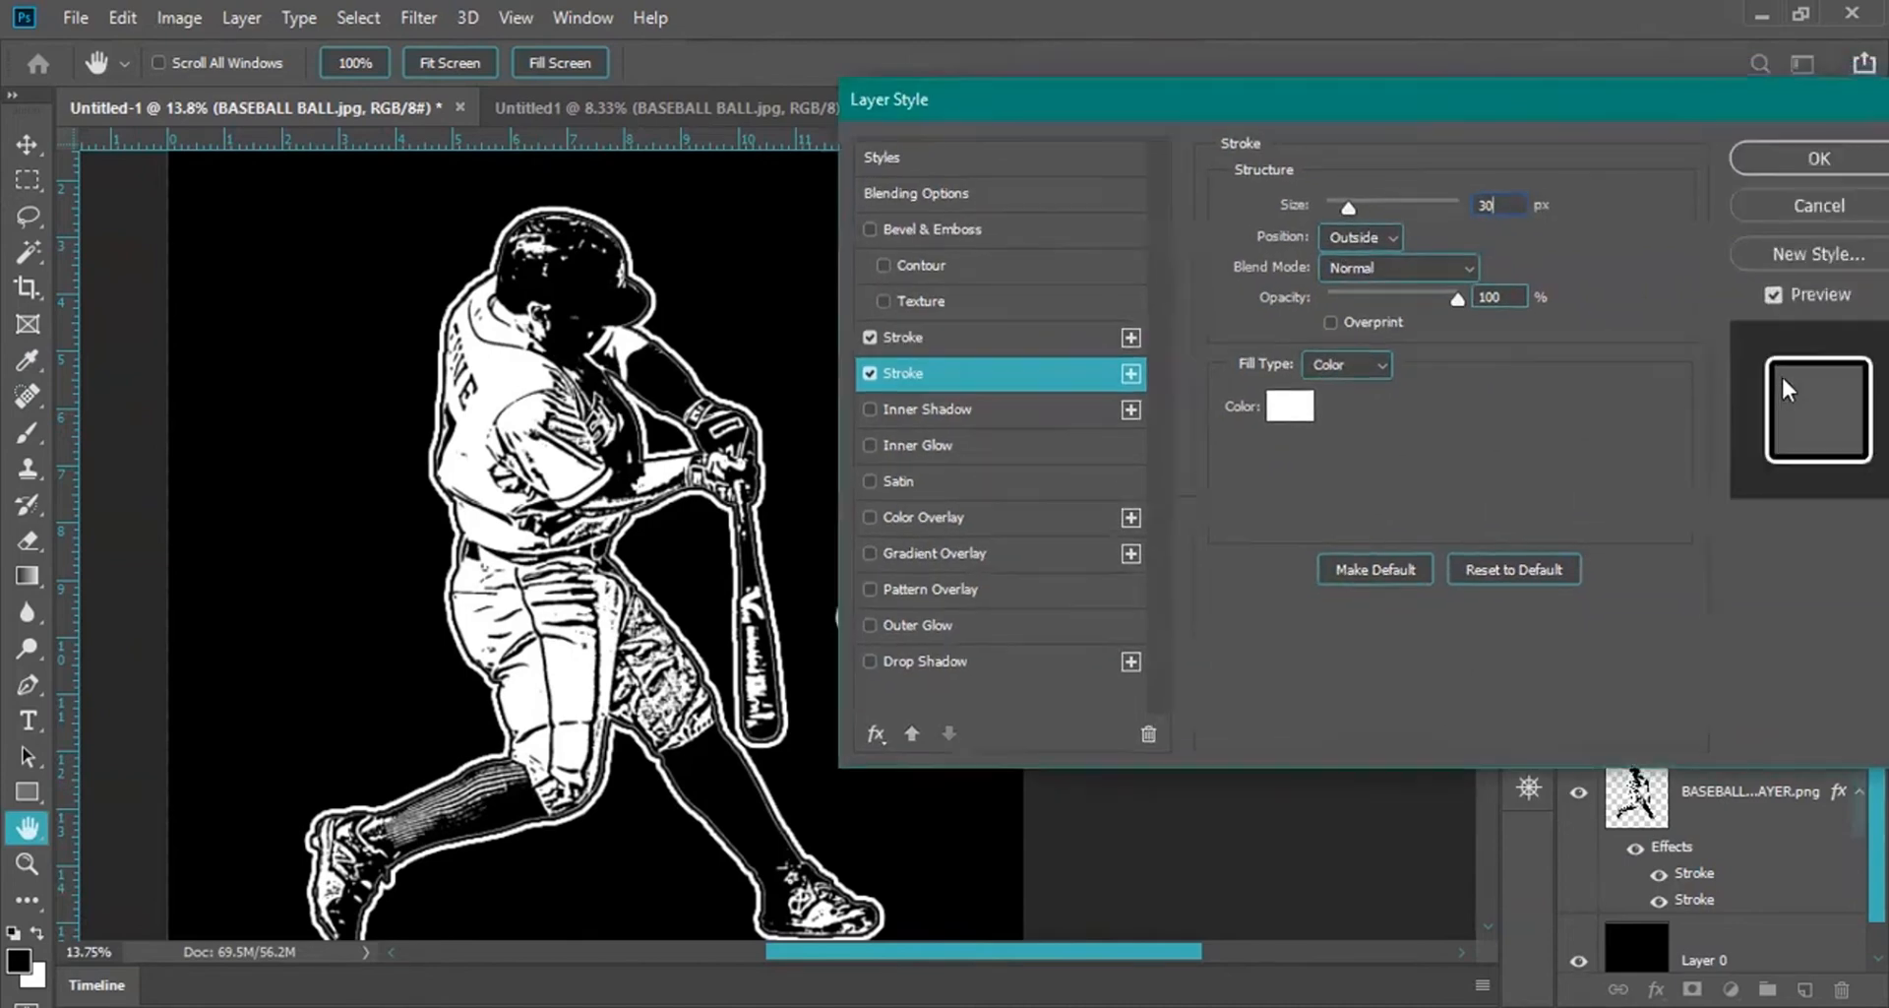
drag(1594, 98, 1455, 95)
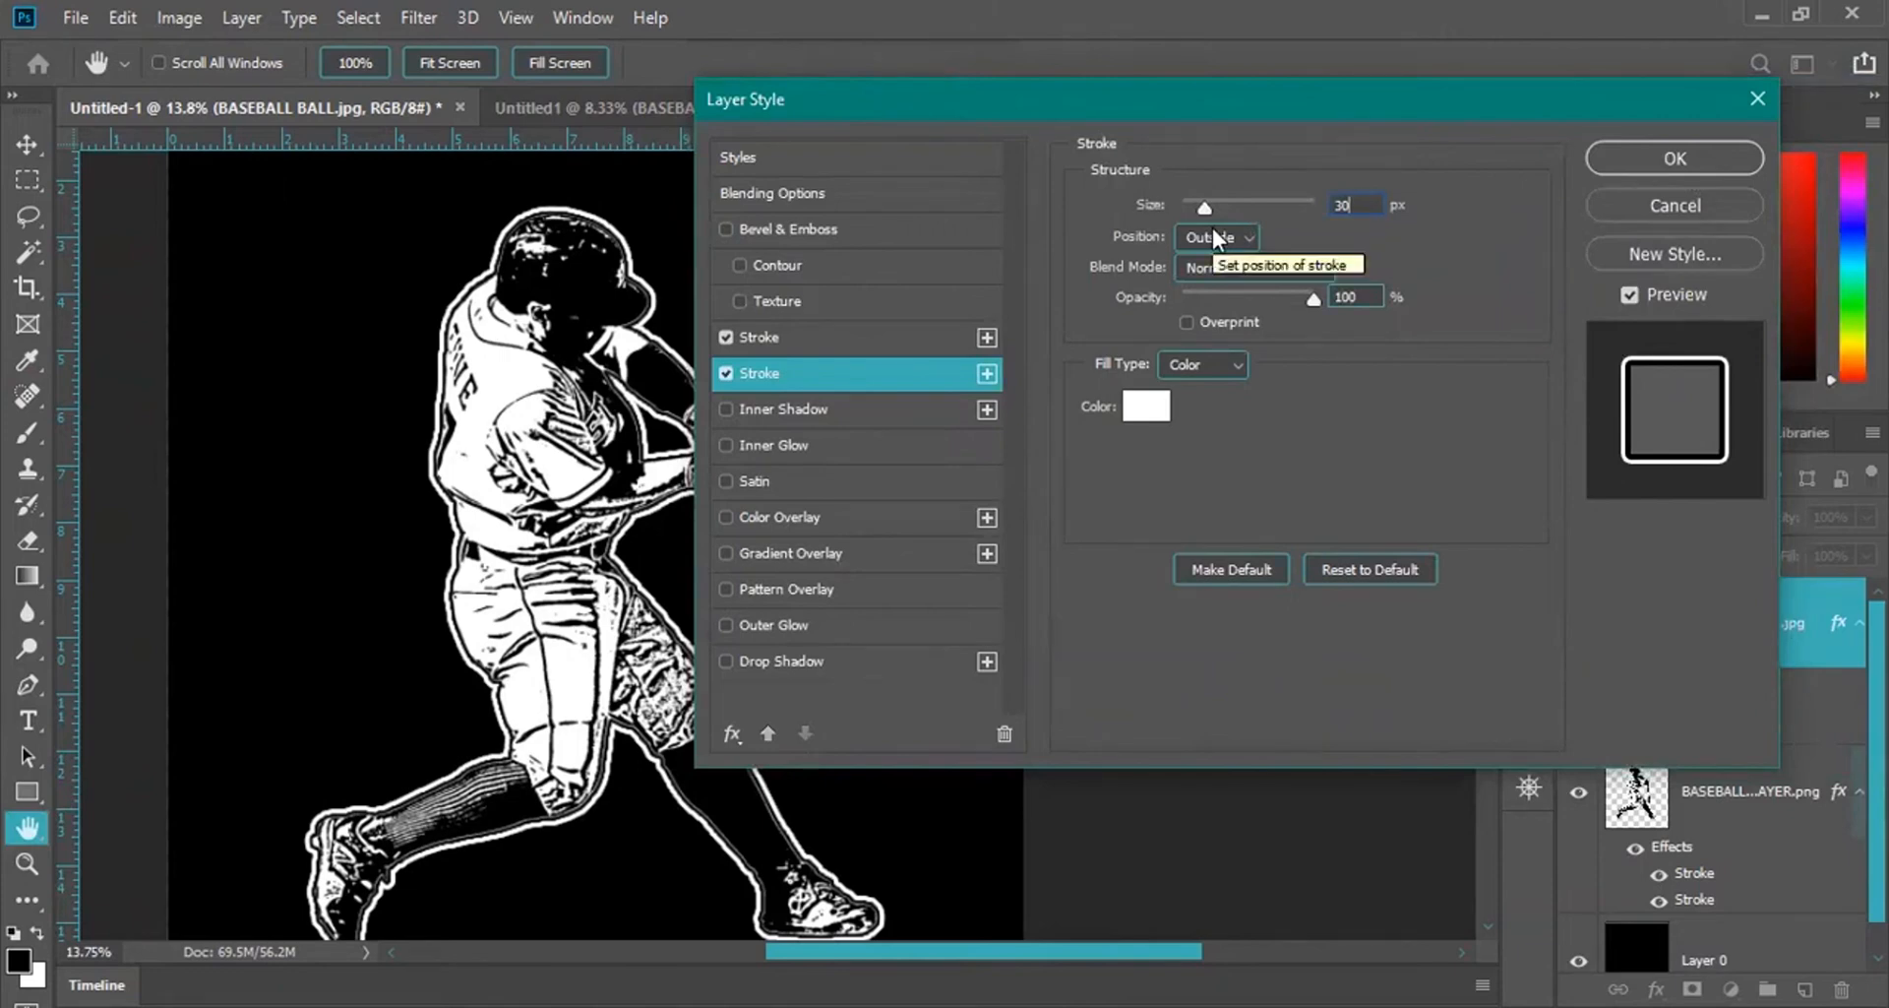
click(1676, 160)
Shrink the baseball slightly, move it a little lower beside the bat's barrel, and deselect the layer.
key(m)
drag(612, 626, 787, 543)
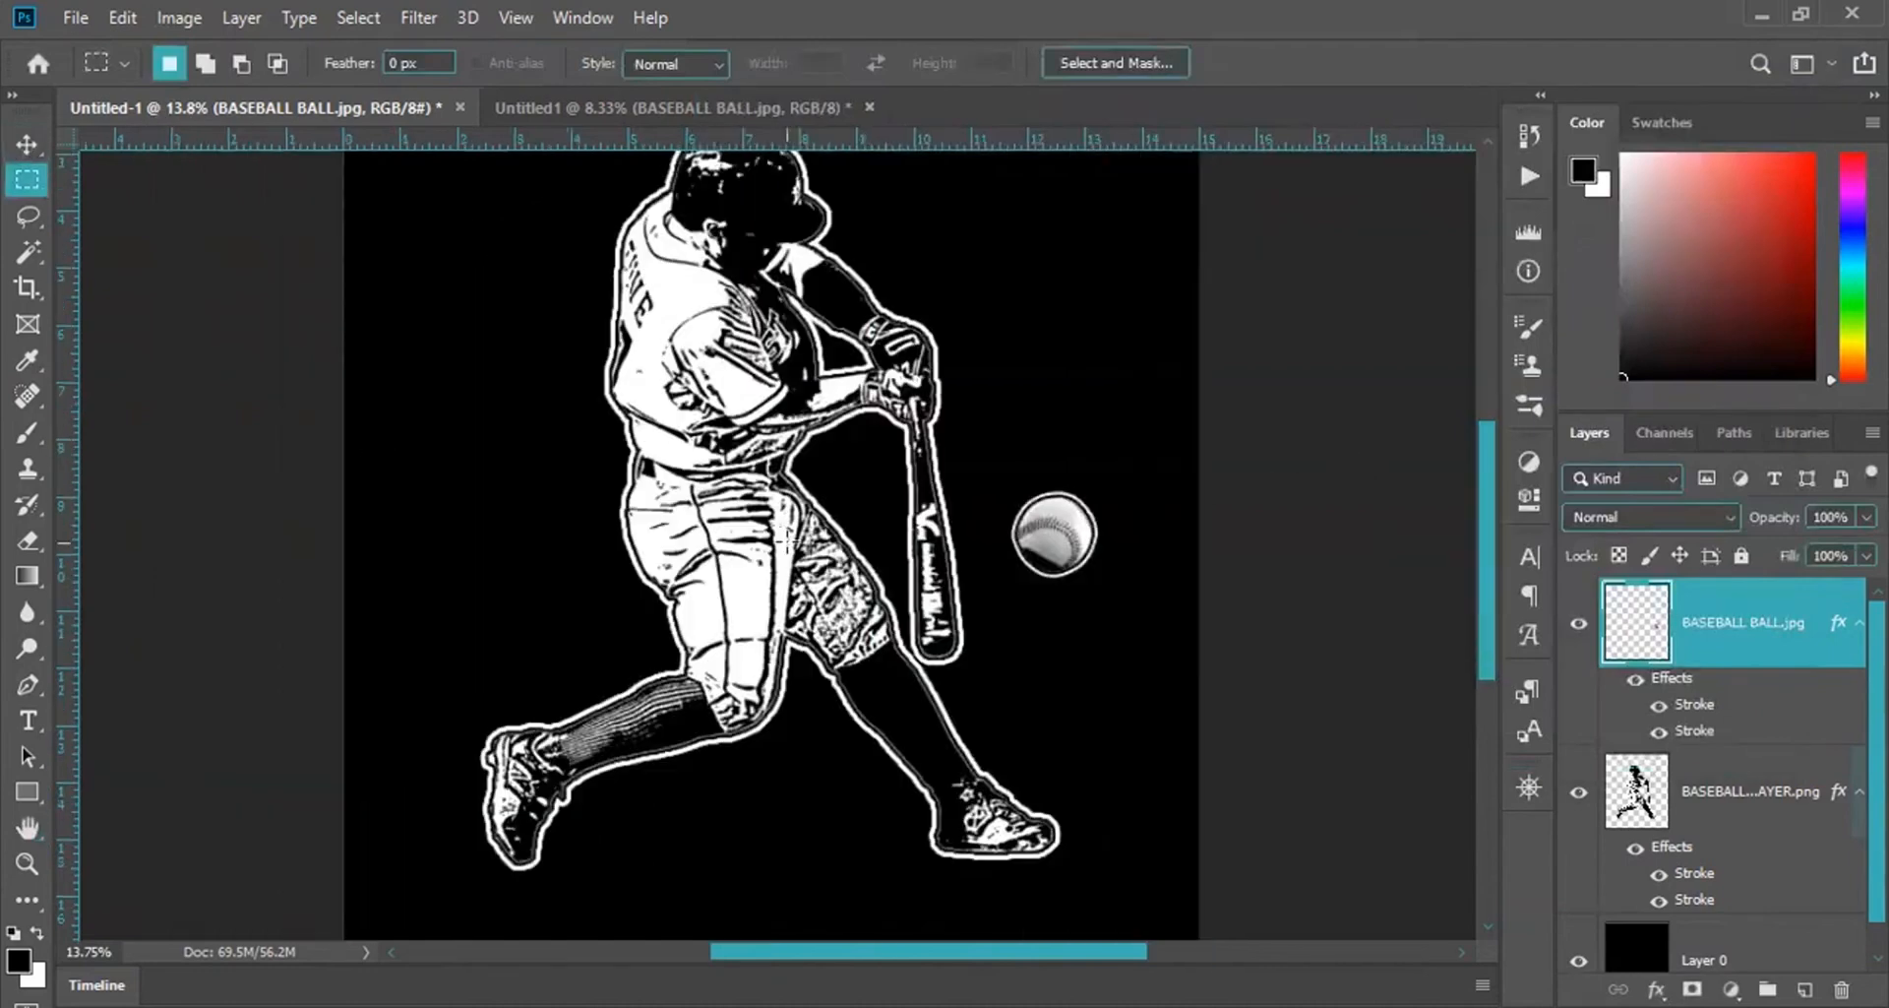
scroll(791, 556, down, 2)
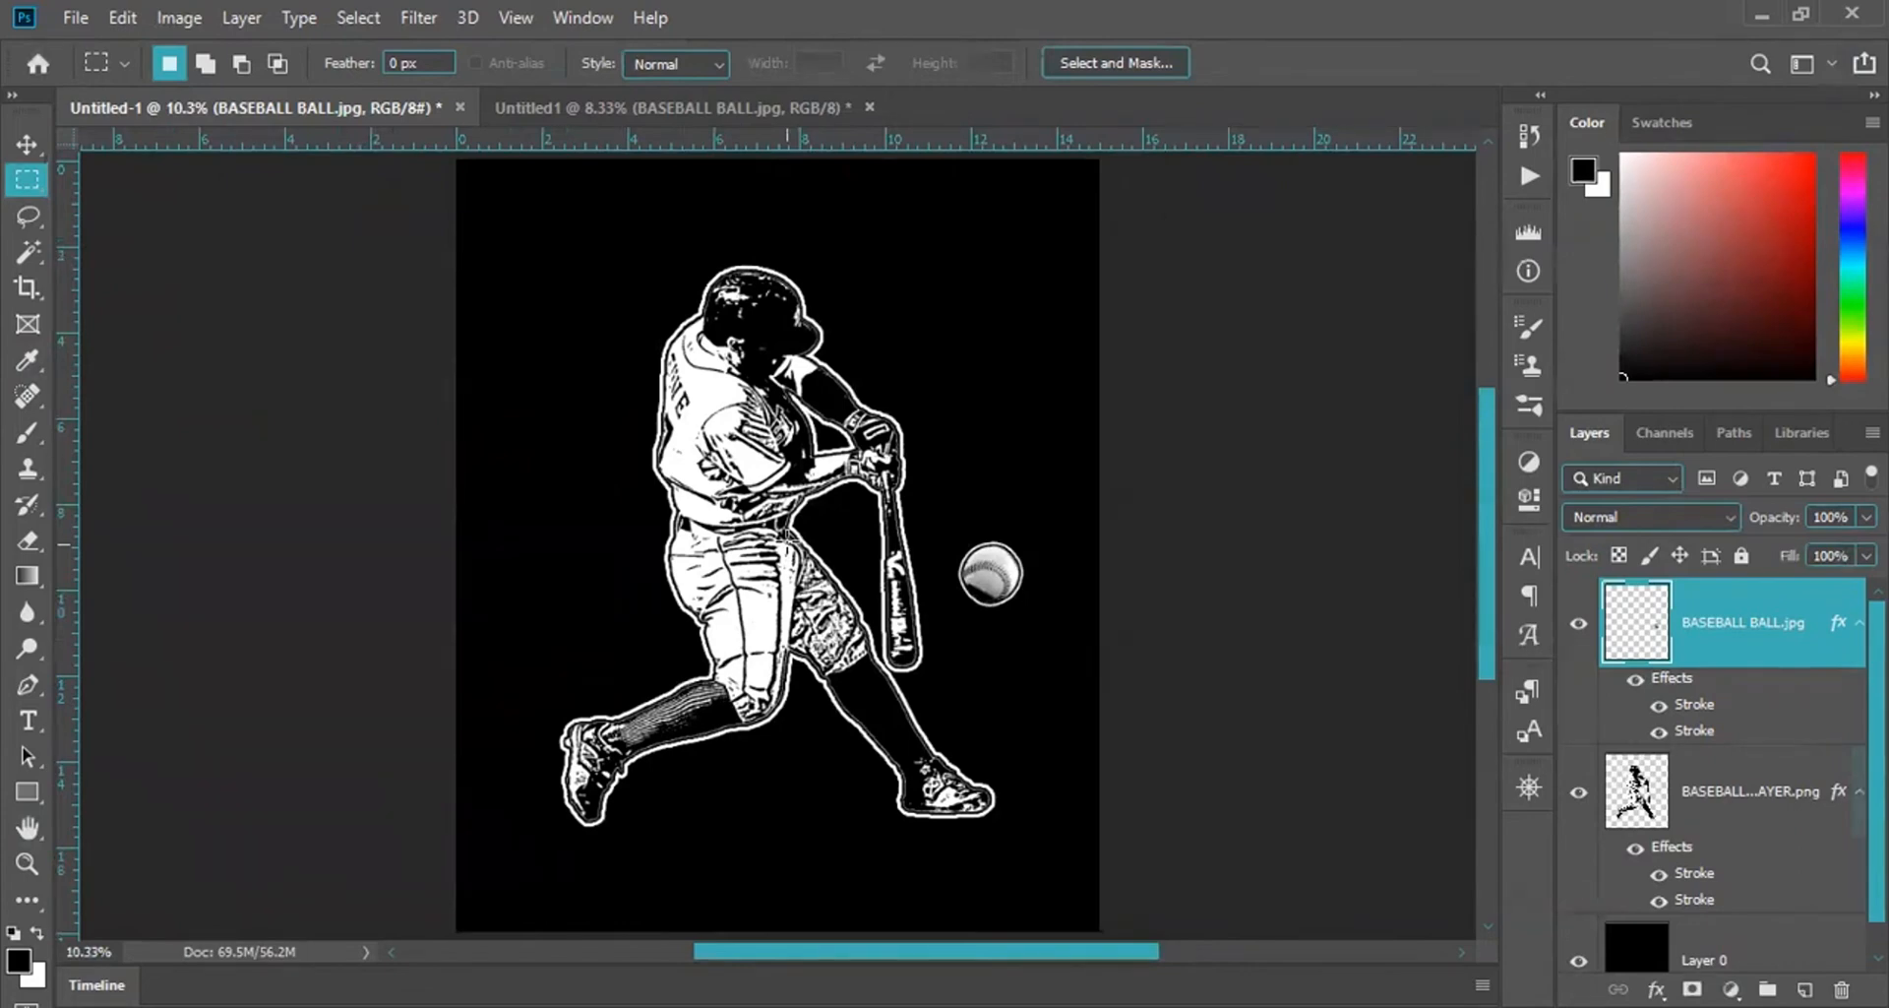
key(ctrl+t)
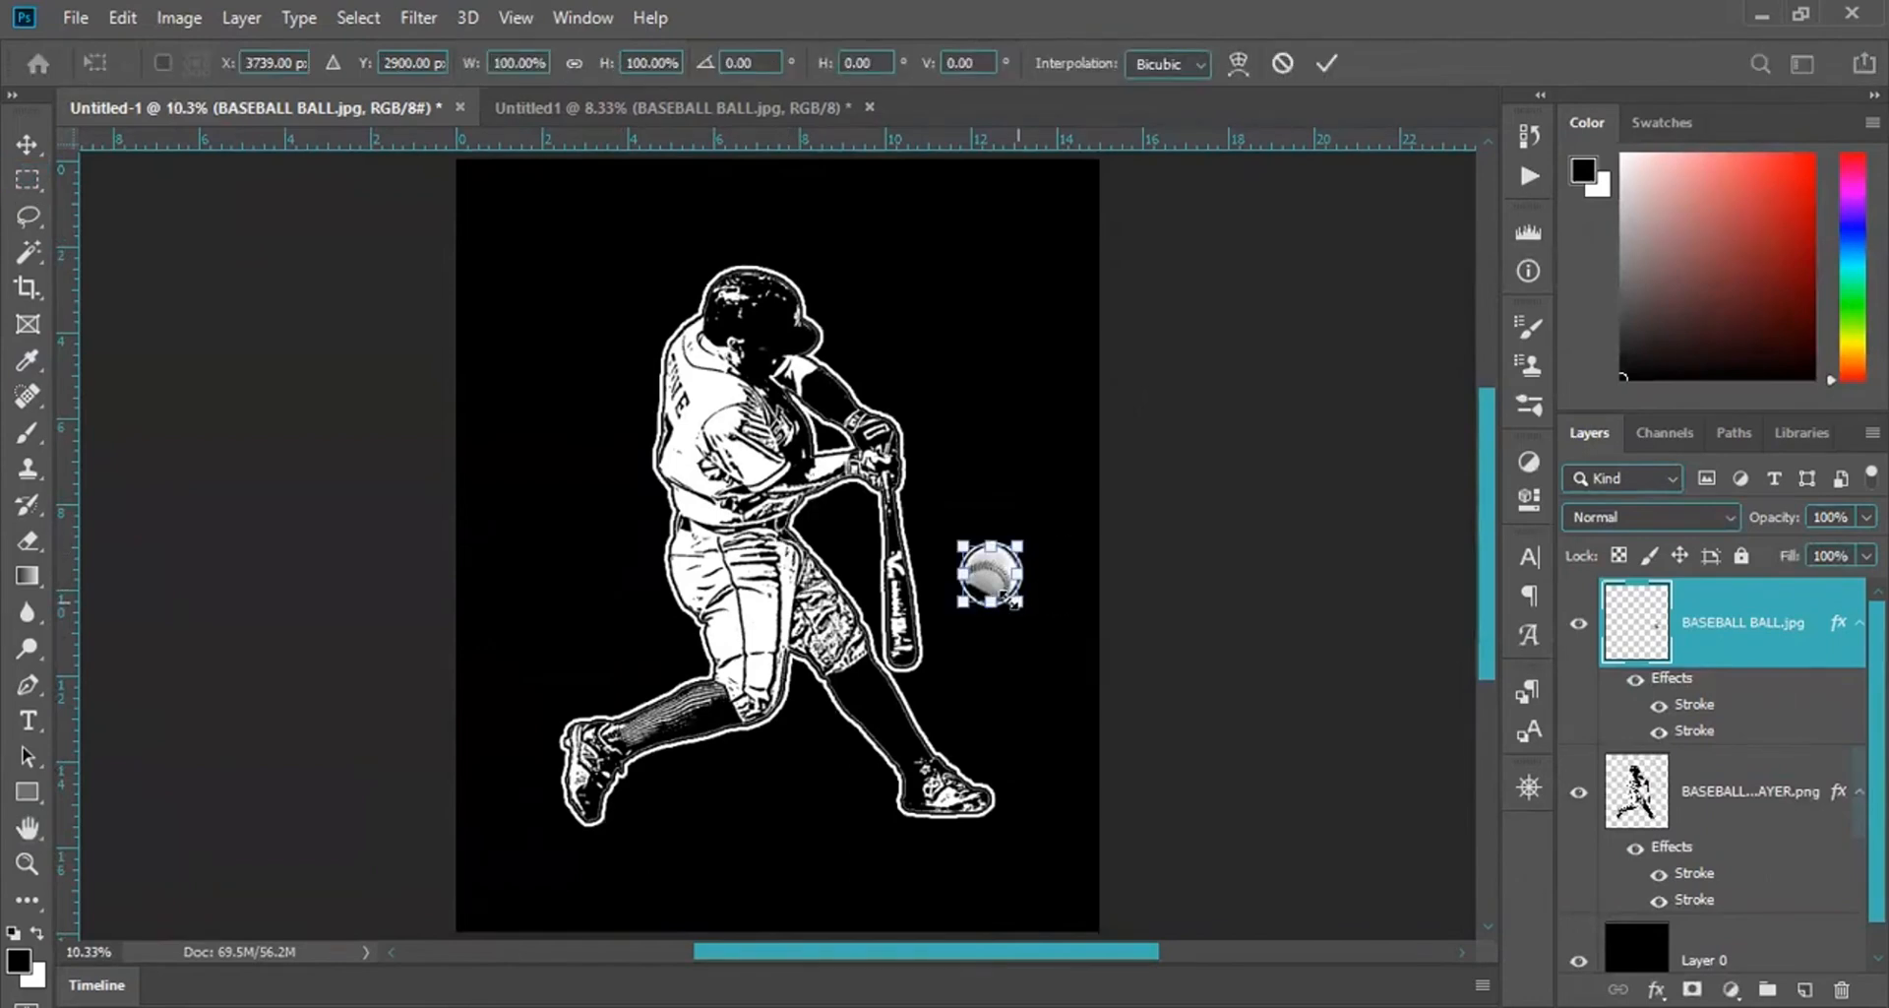
key(Return)
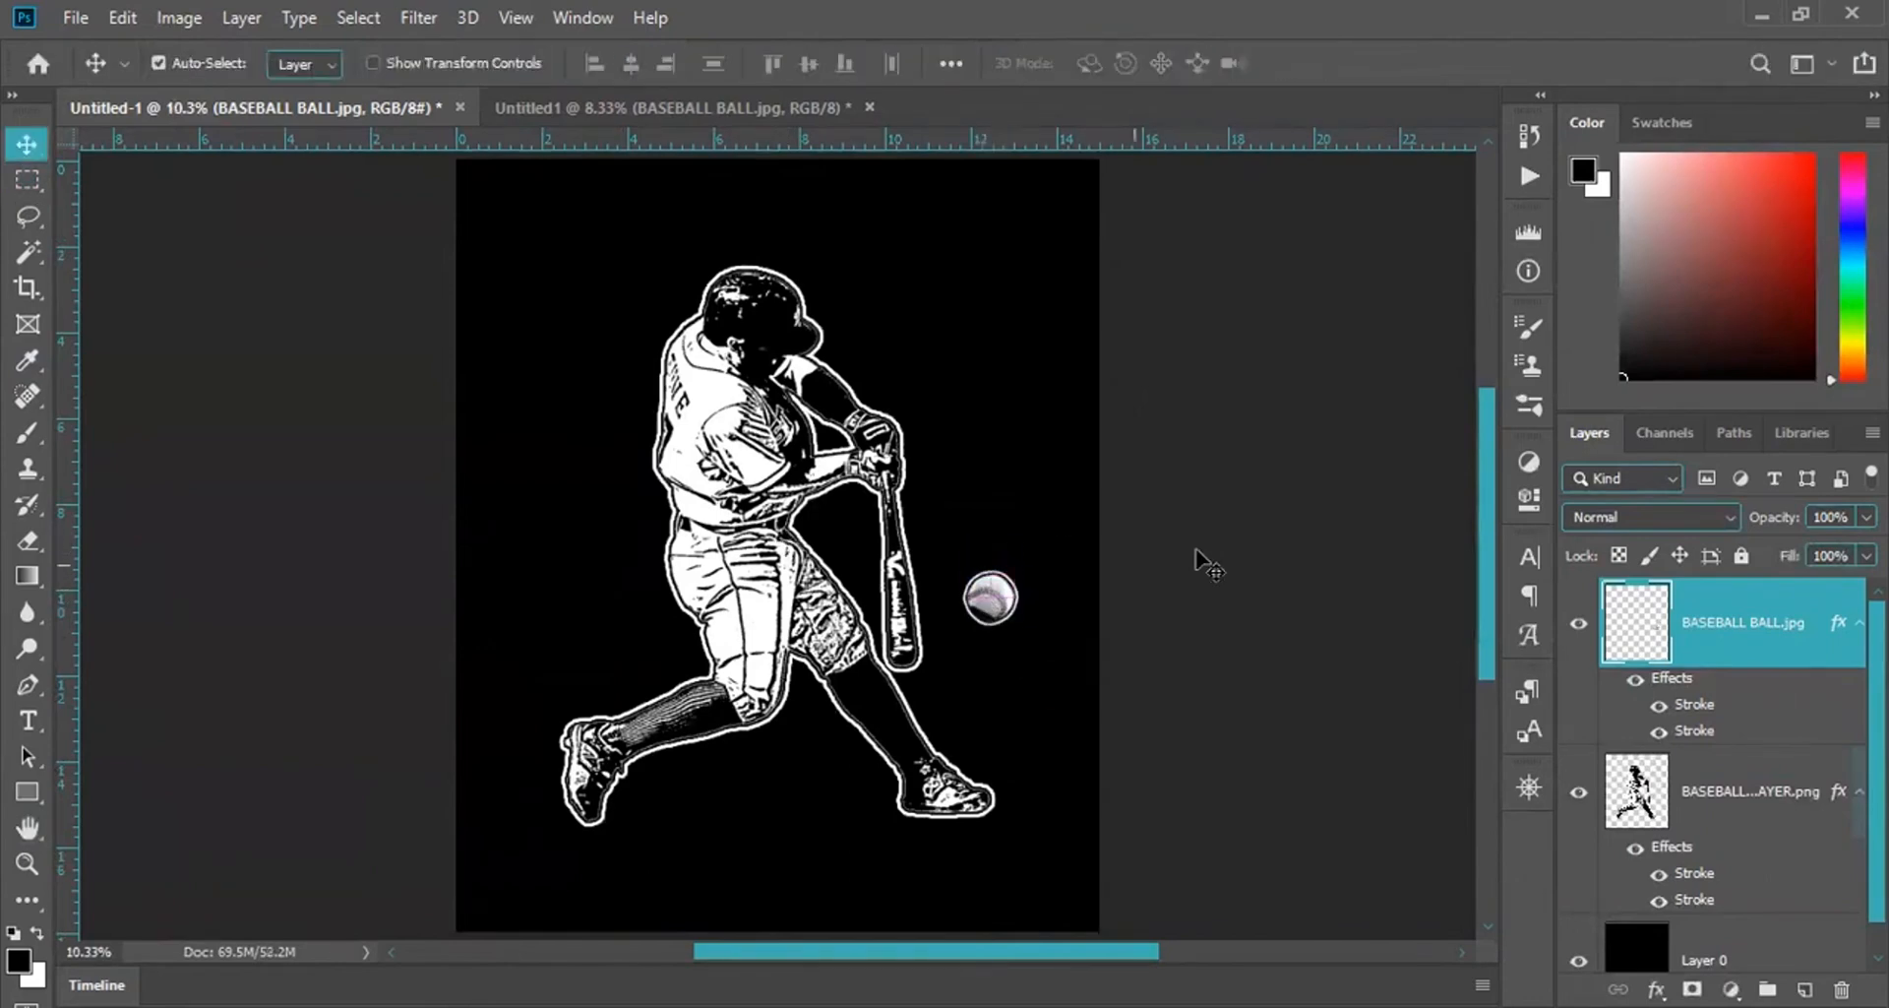
click(1200, 565)
scroll(1131, 551, down, 2)
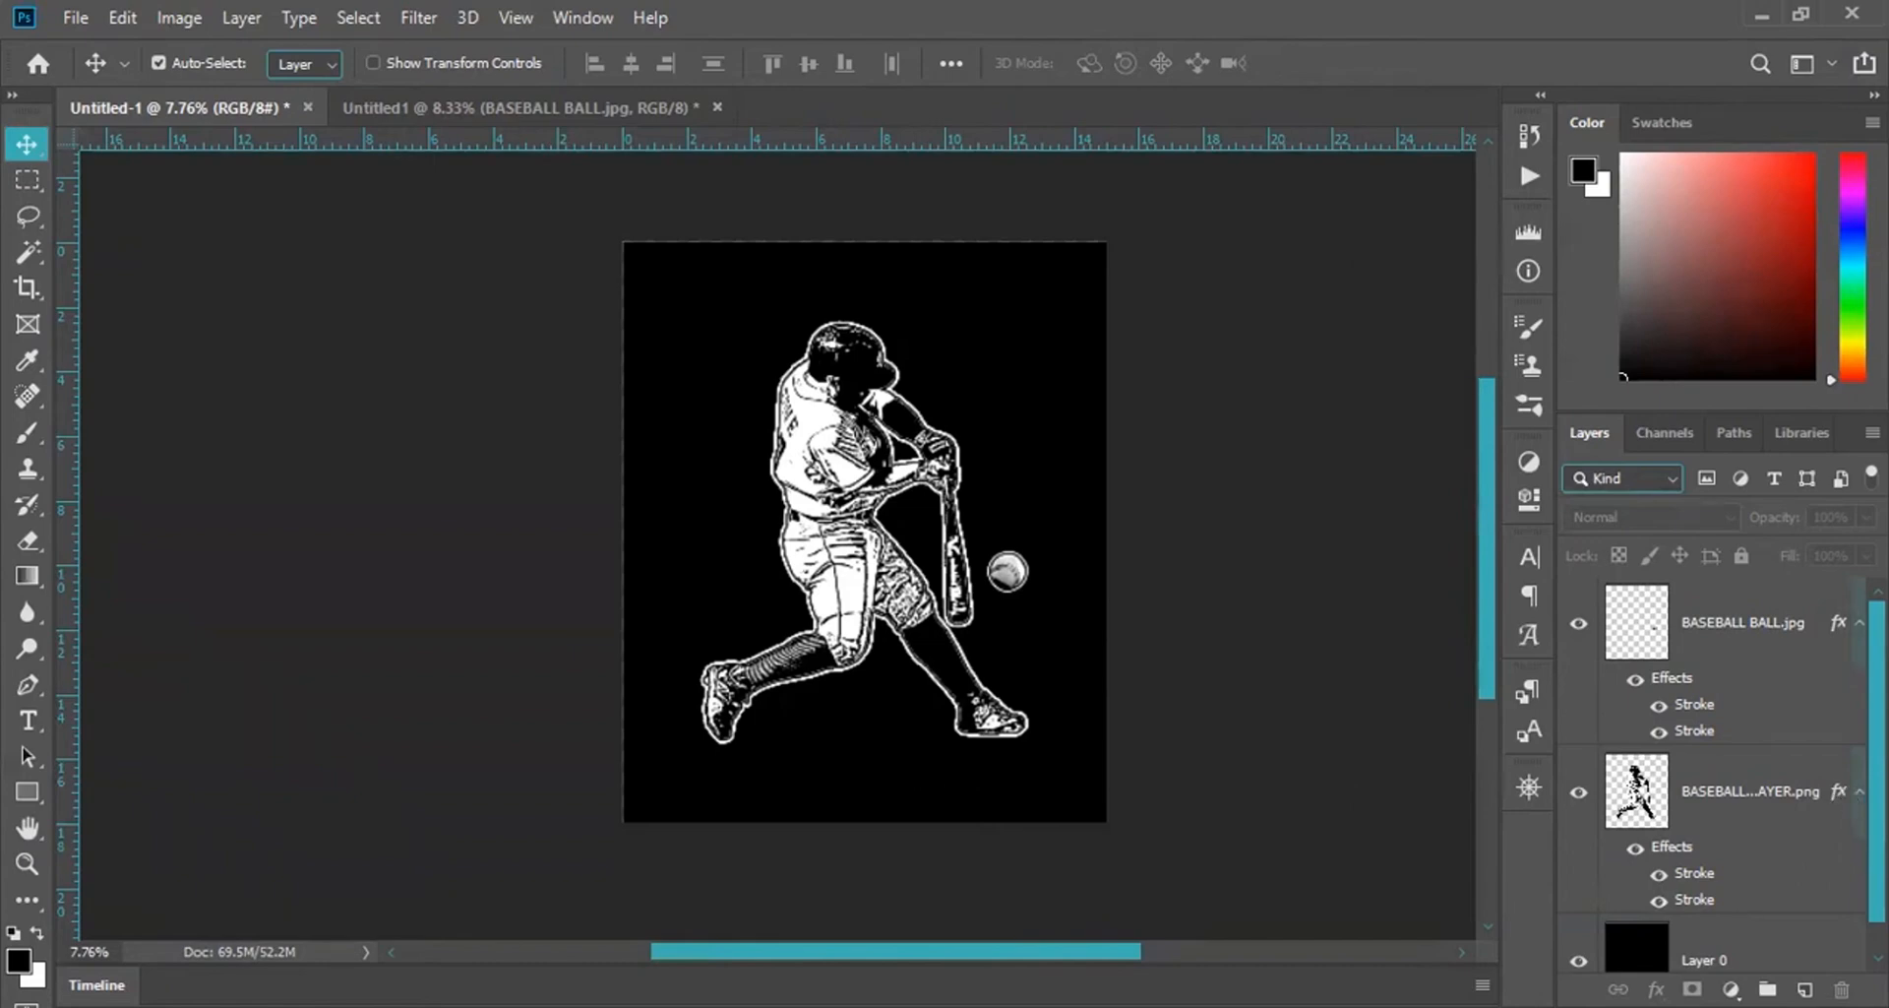
right_click(1838, 791)
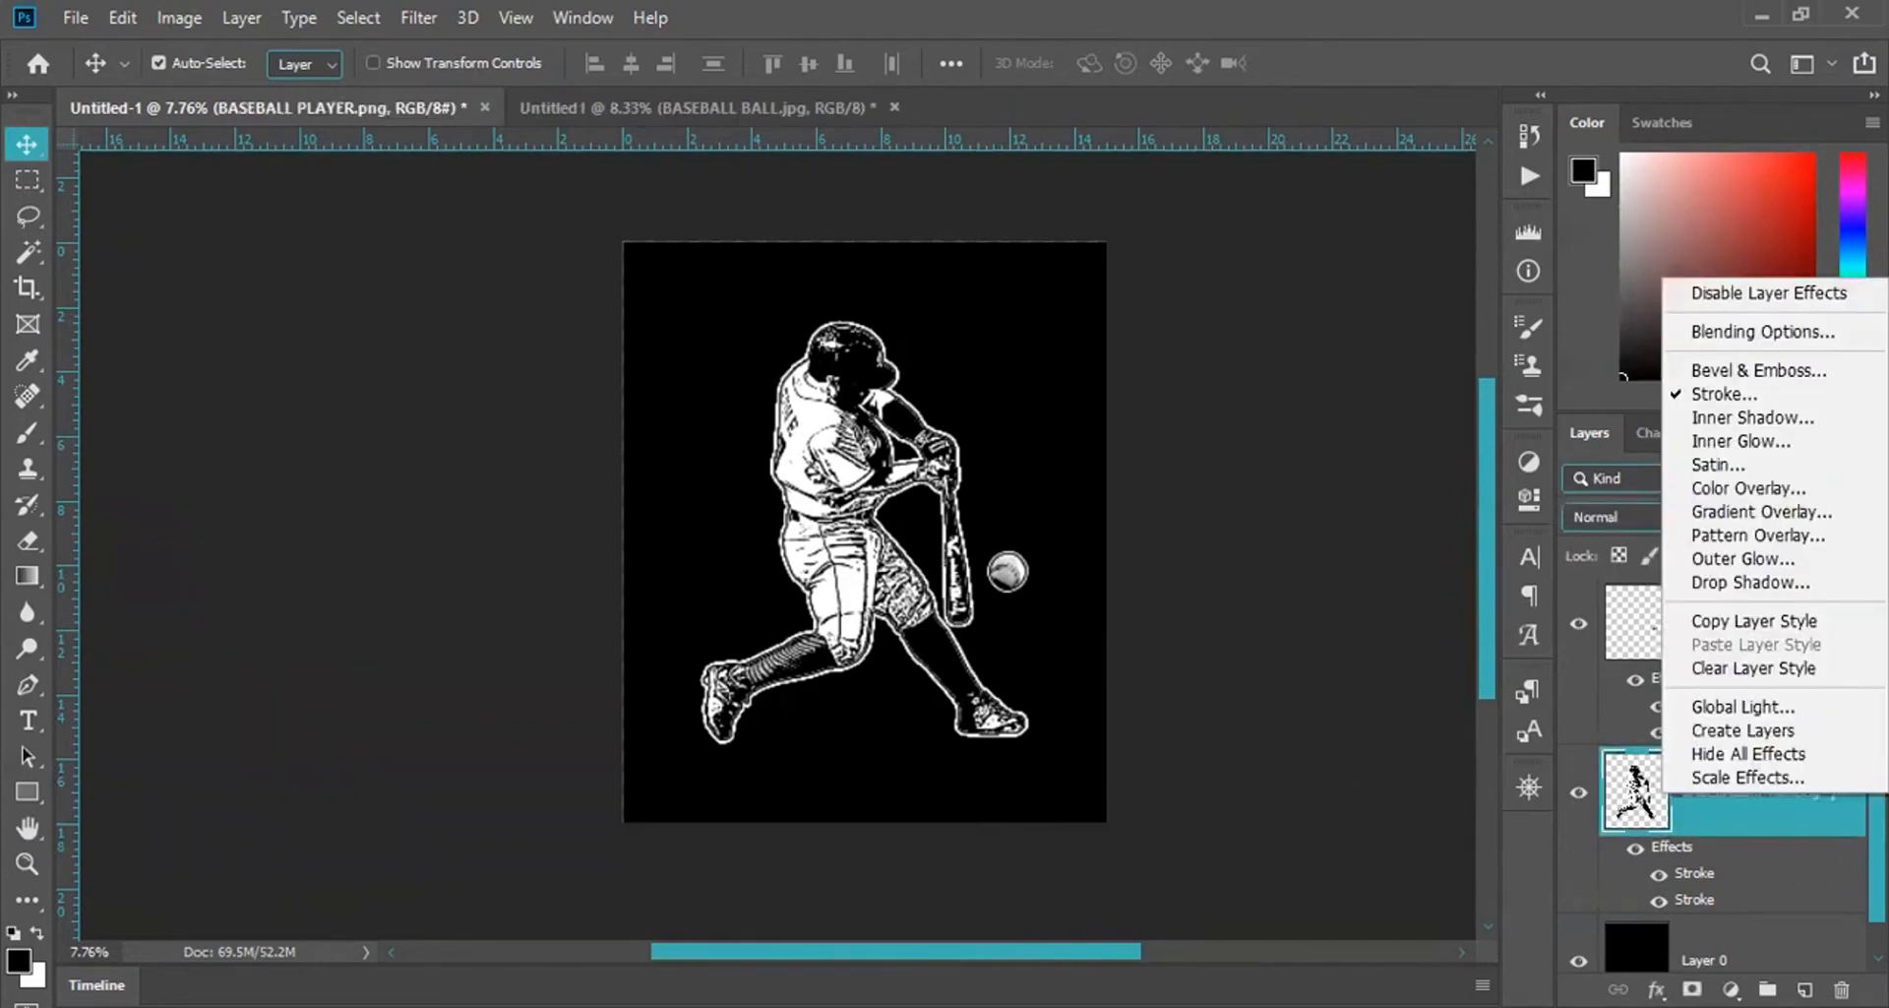
click(1798, 817)
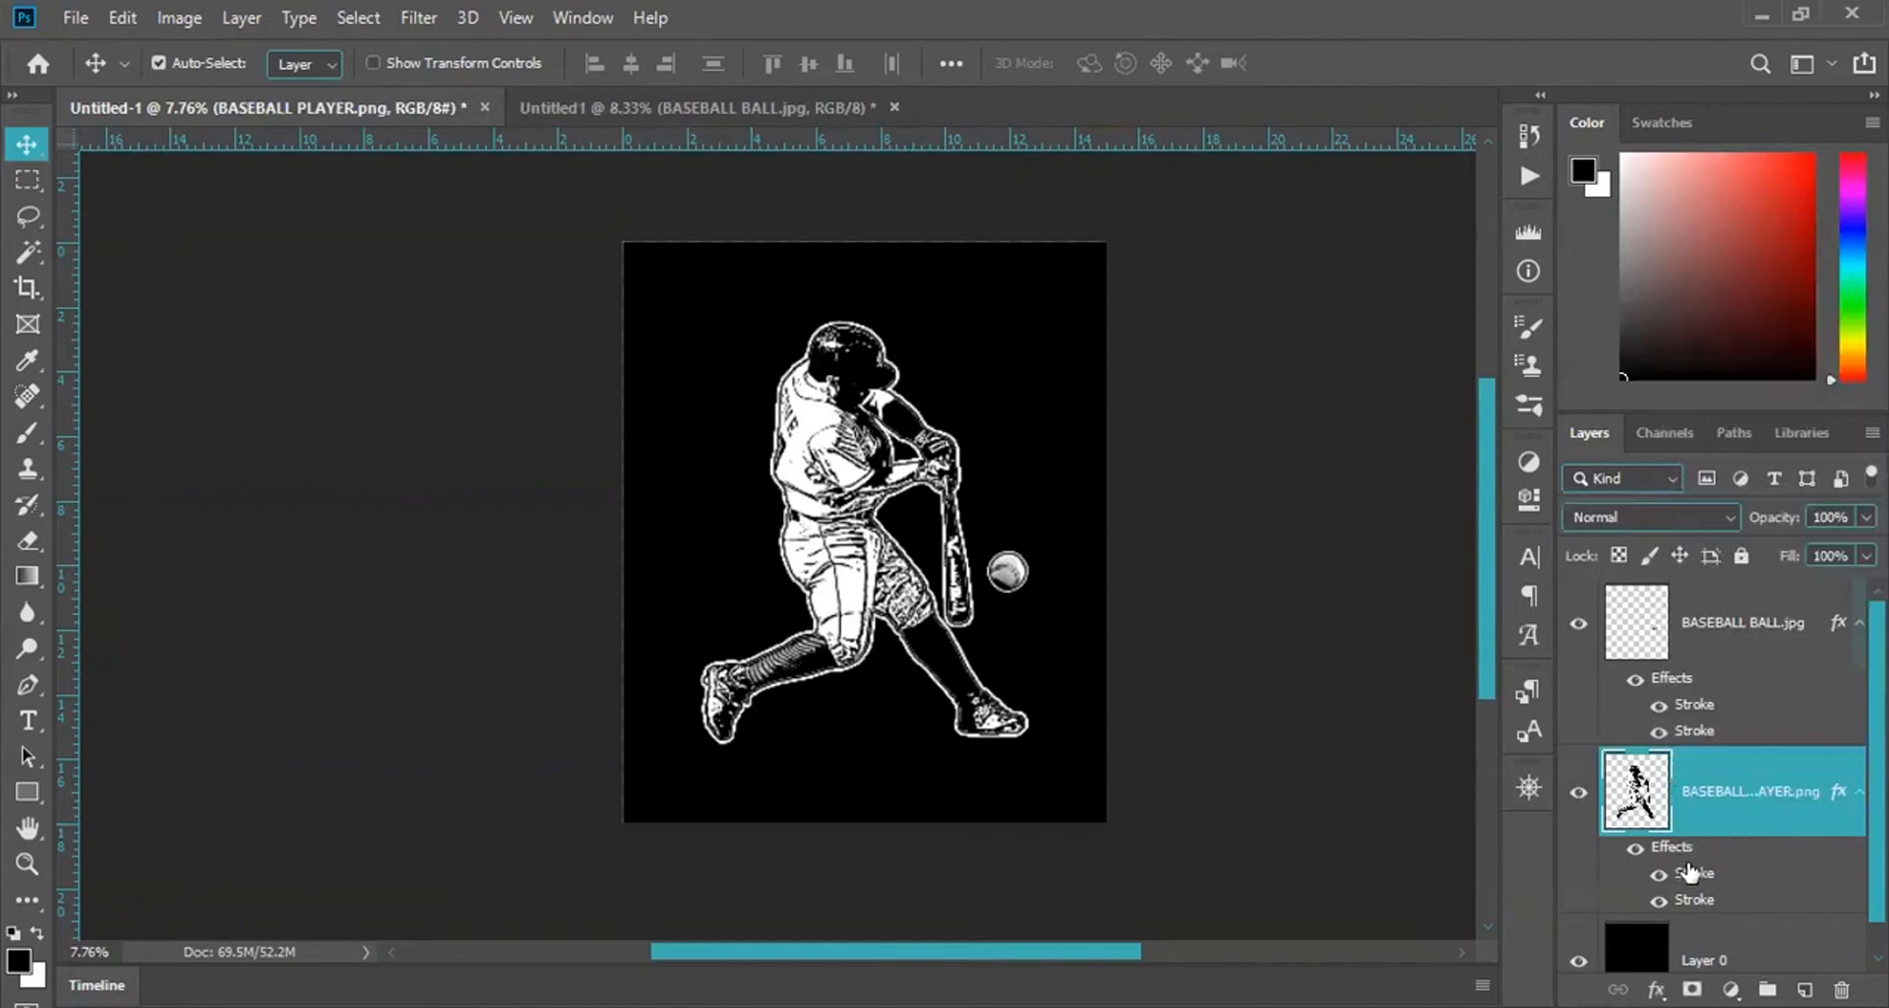
right_click(1794, 777)
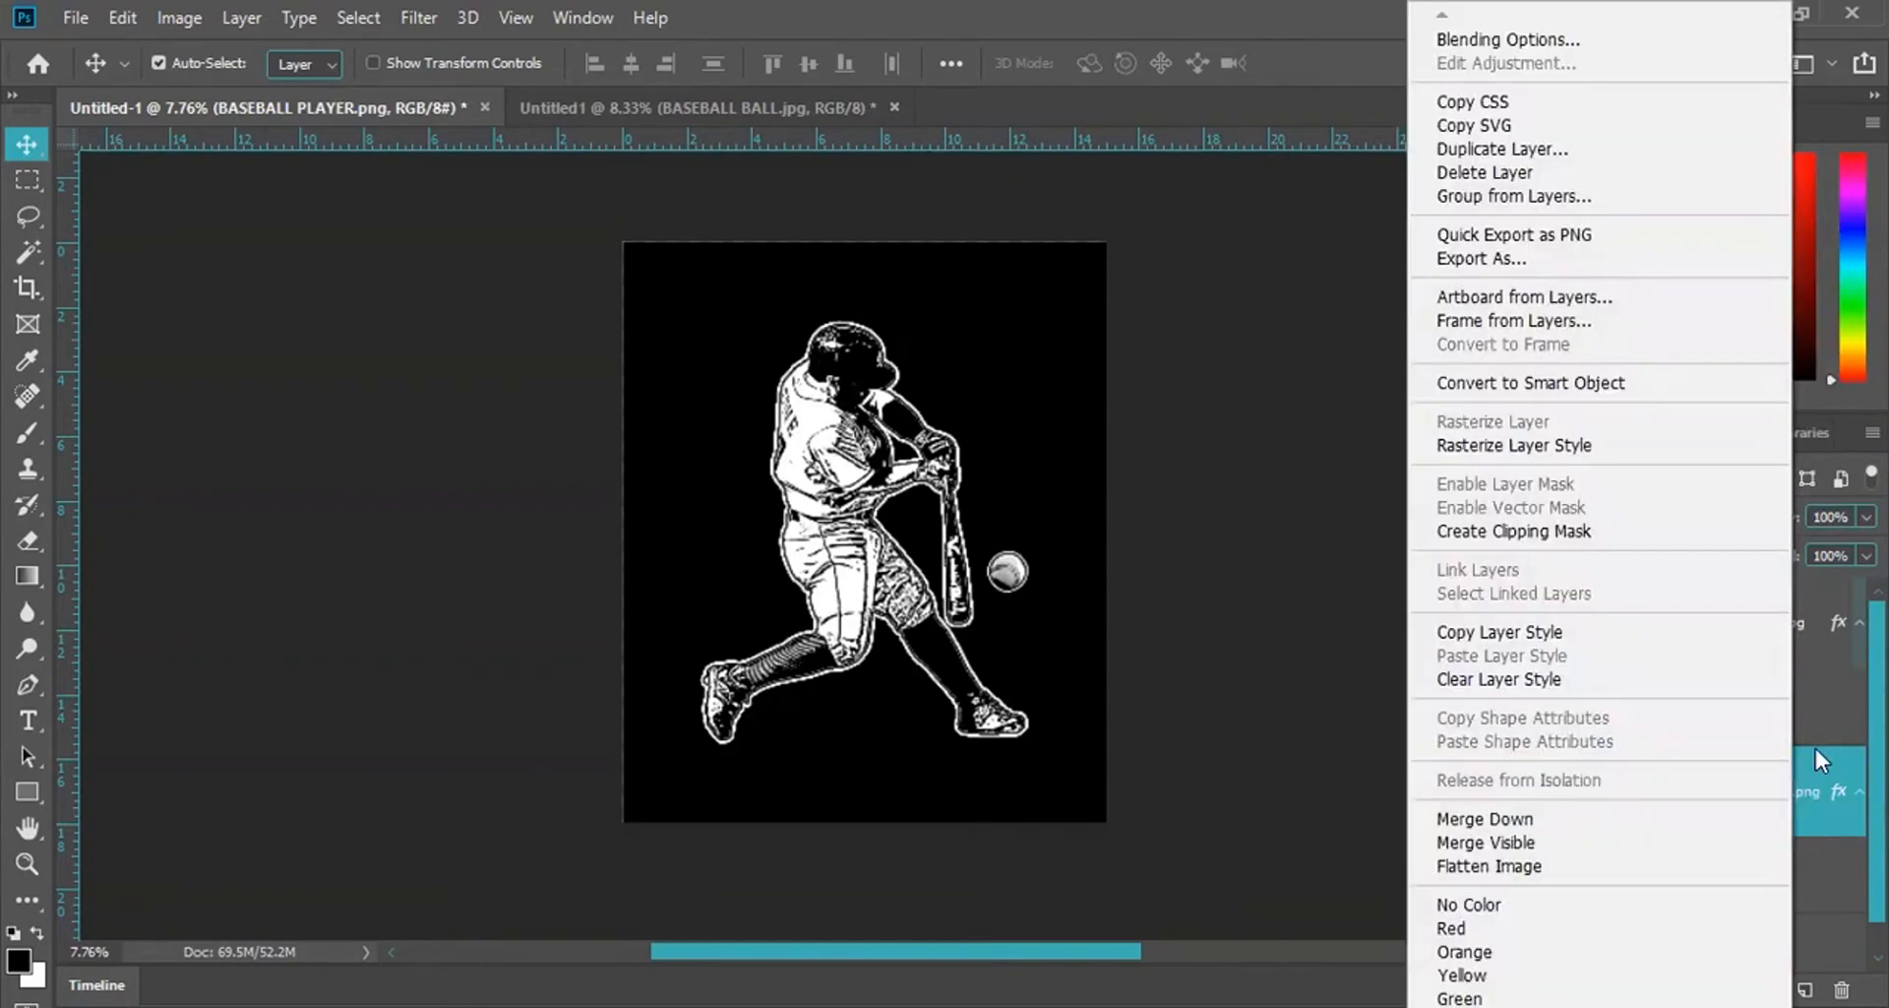
click(1816, 836)
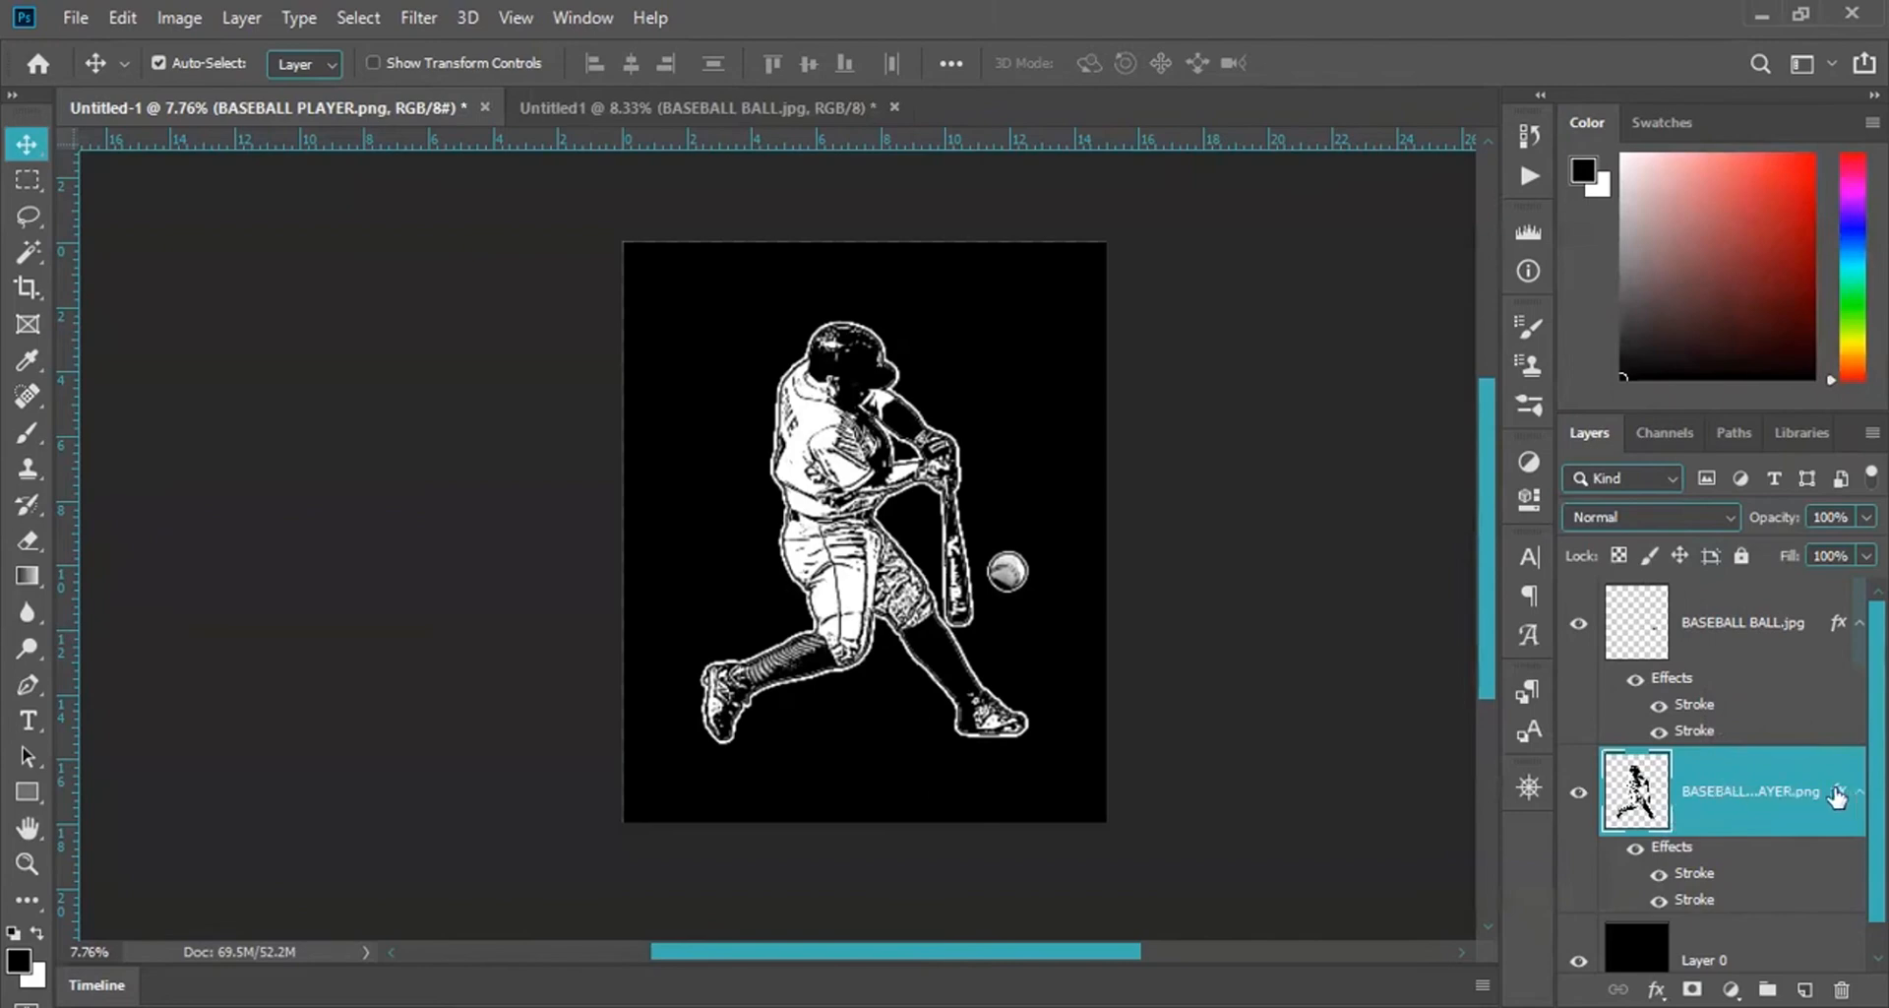
Group the baseball ball and baseball player layers and name the group "image".
click(1759, 626)
shift+click(1744, 801)
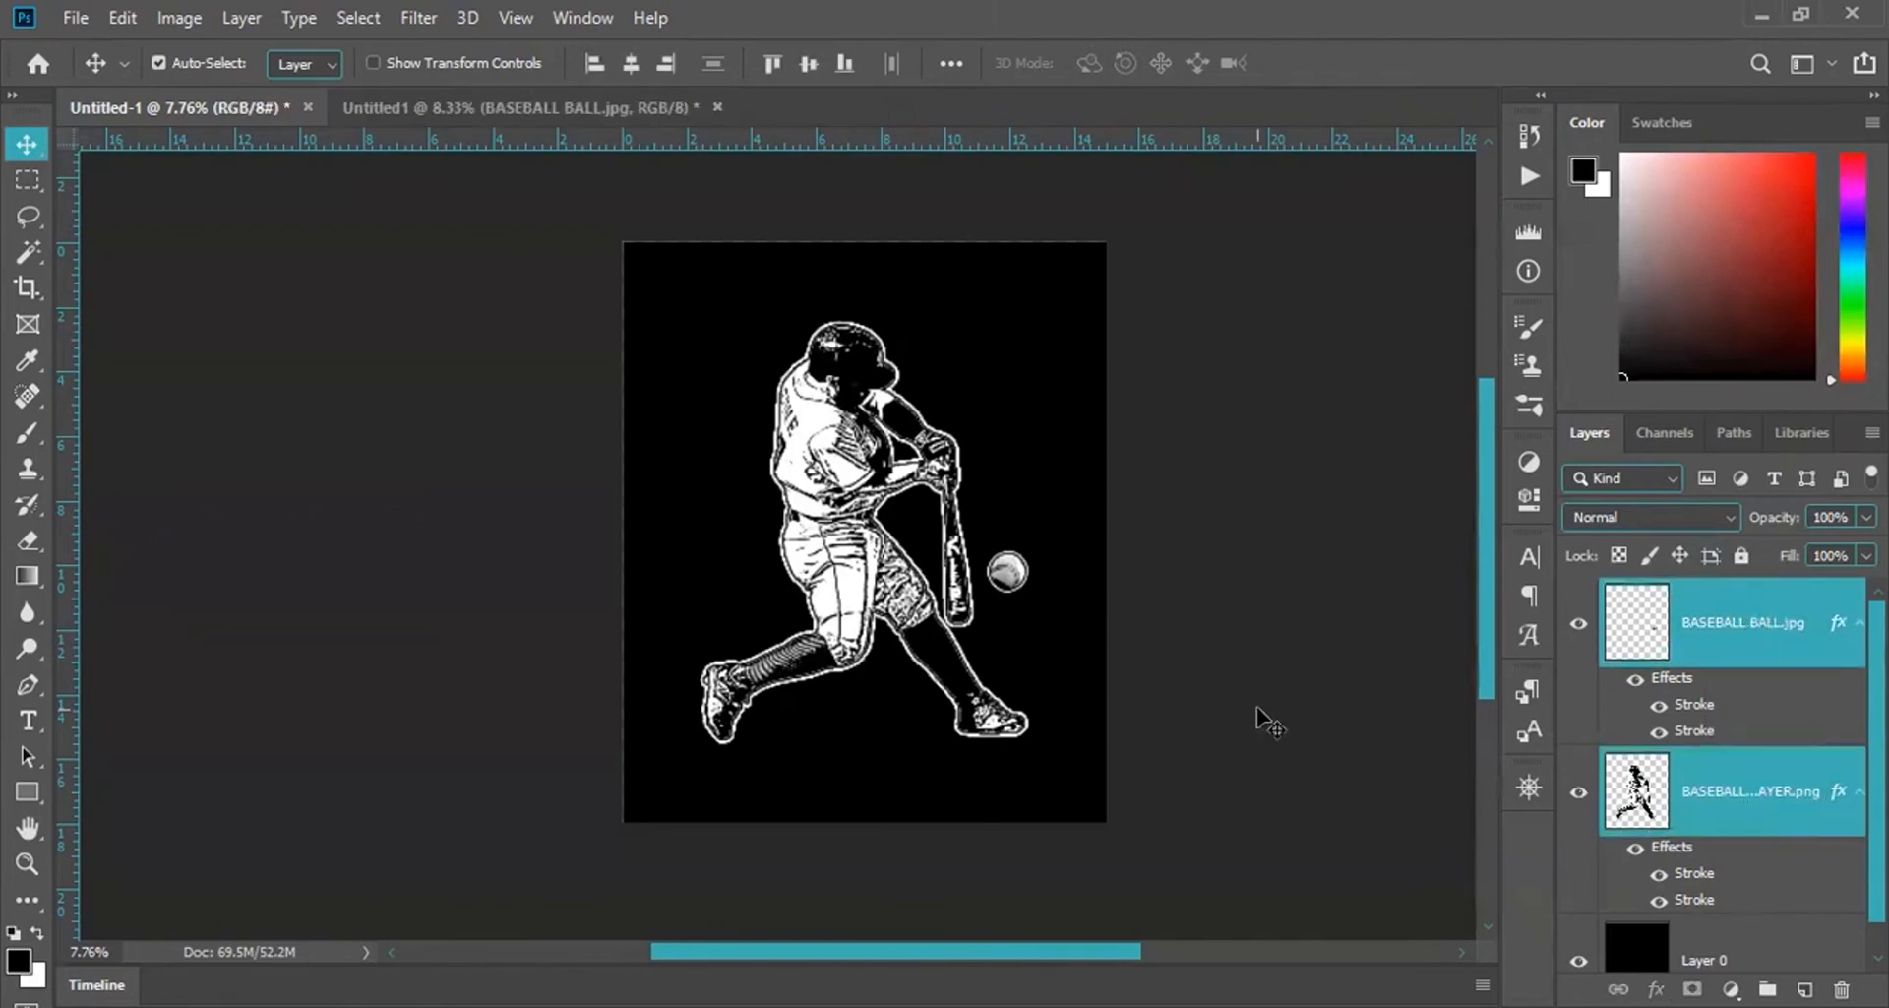
key(ctrl+g)
key(Return)
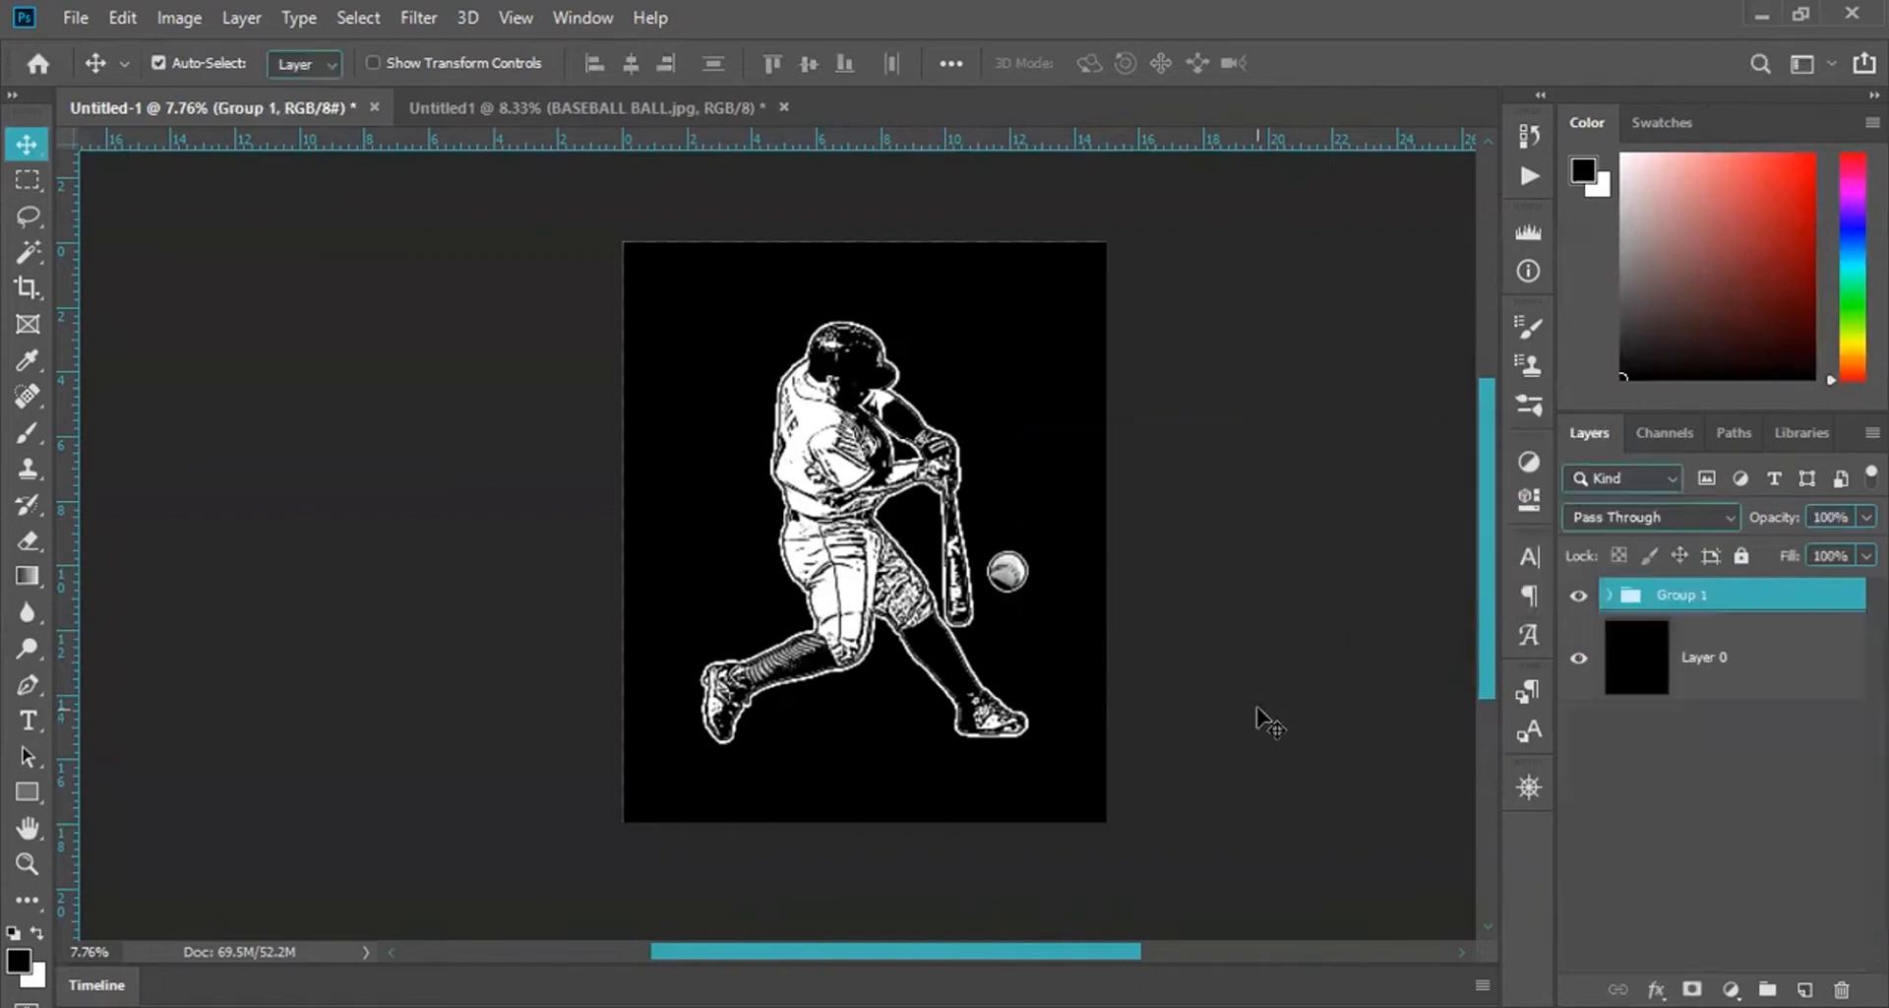
click(1269, 723)
click(1688, 596)
double_click(1700, 596)
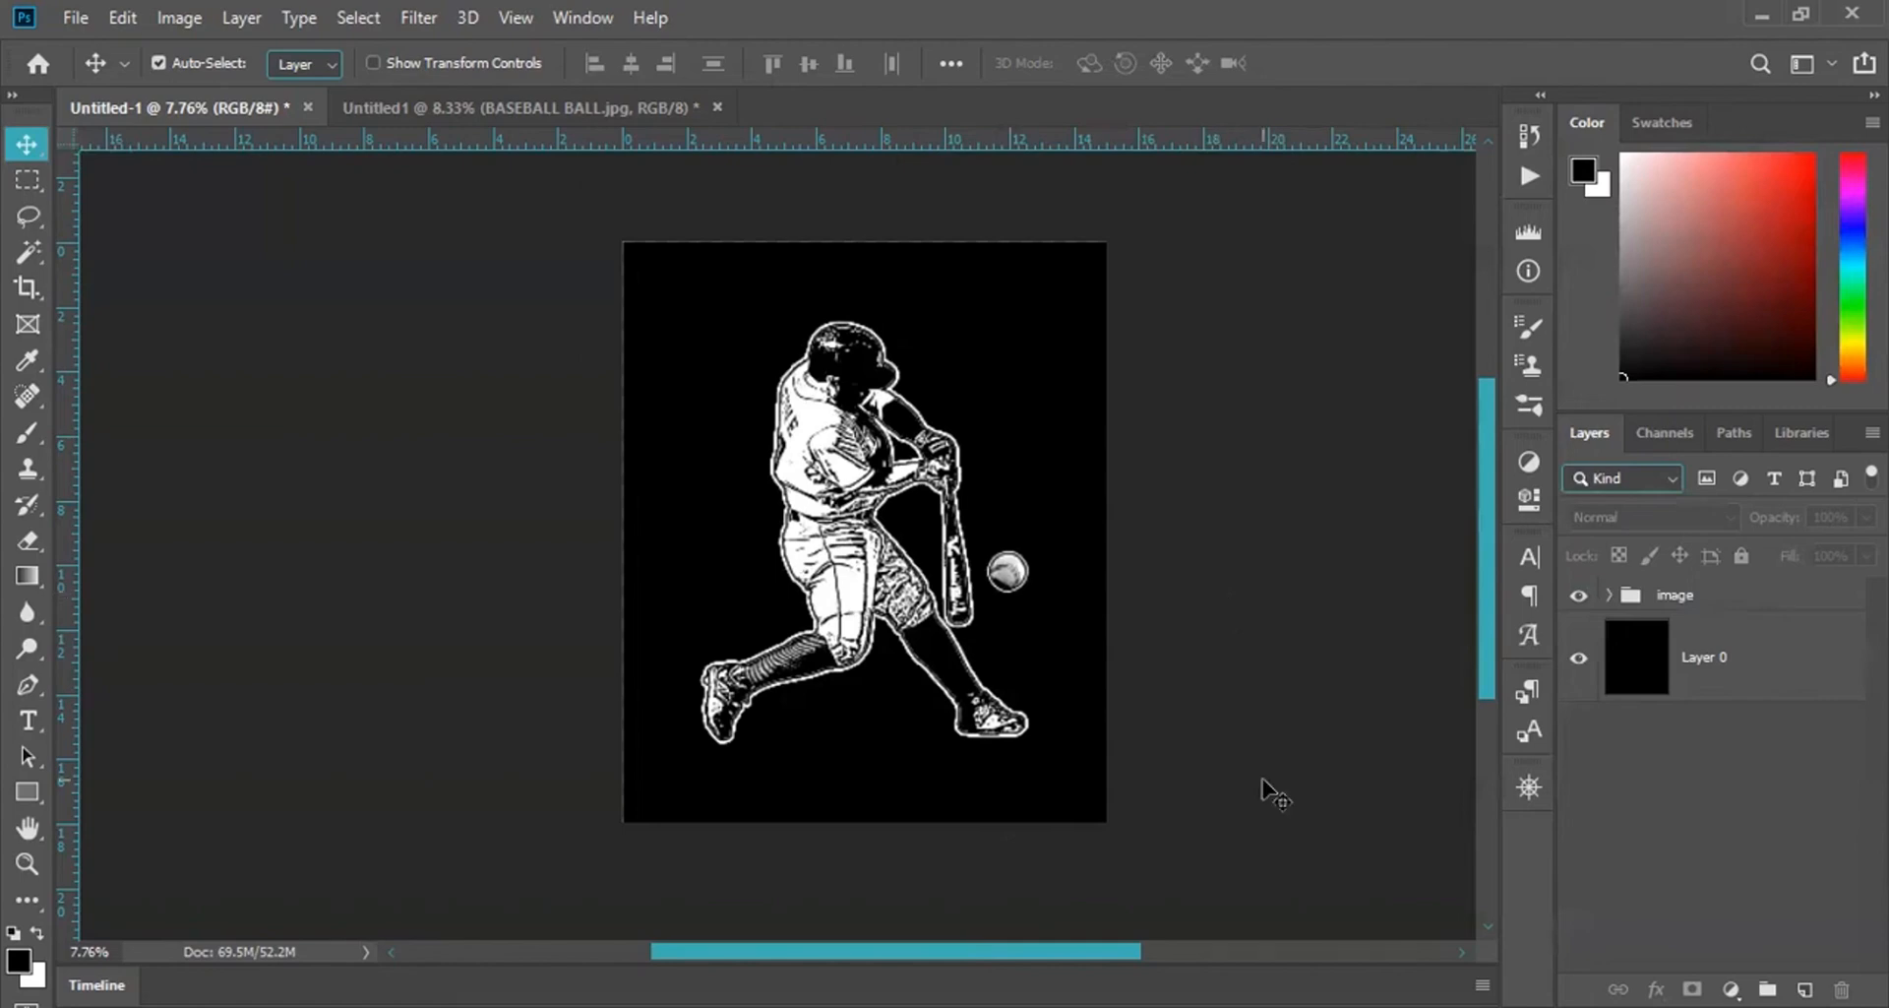
Duplicate the BANNER.png layer from the Untitled1 document into Untitled-1, keeping the name BANNER.png, and return to Untitled-1.
click(576, 106)
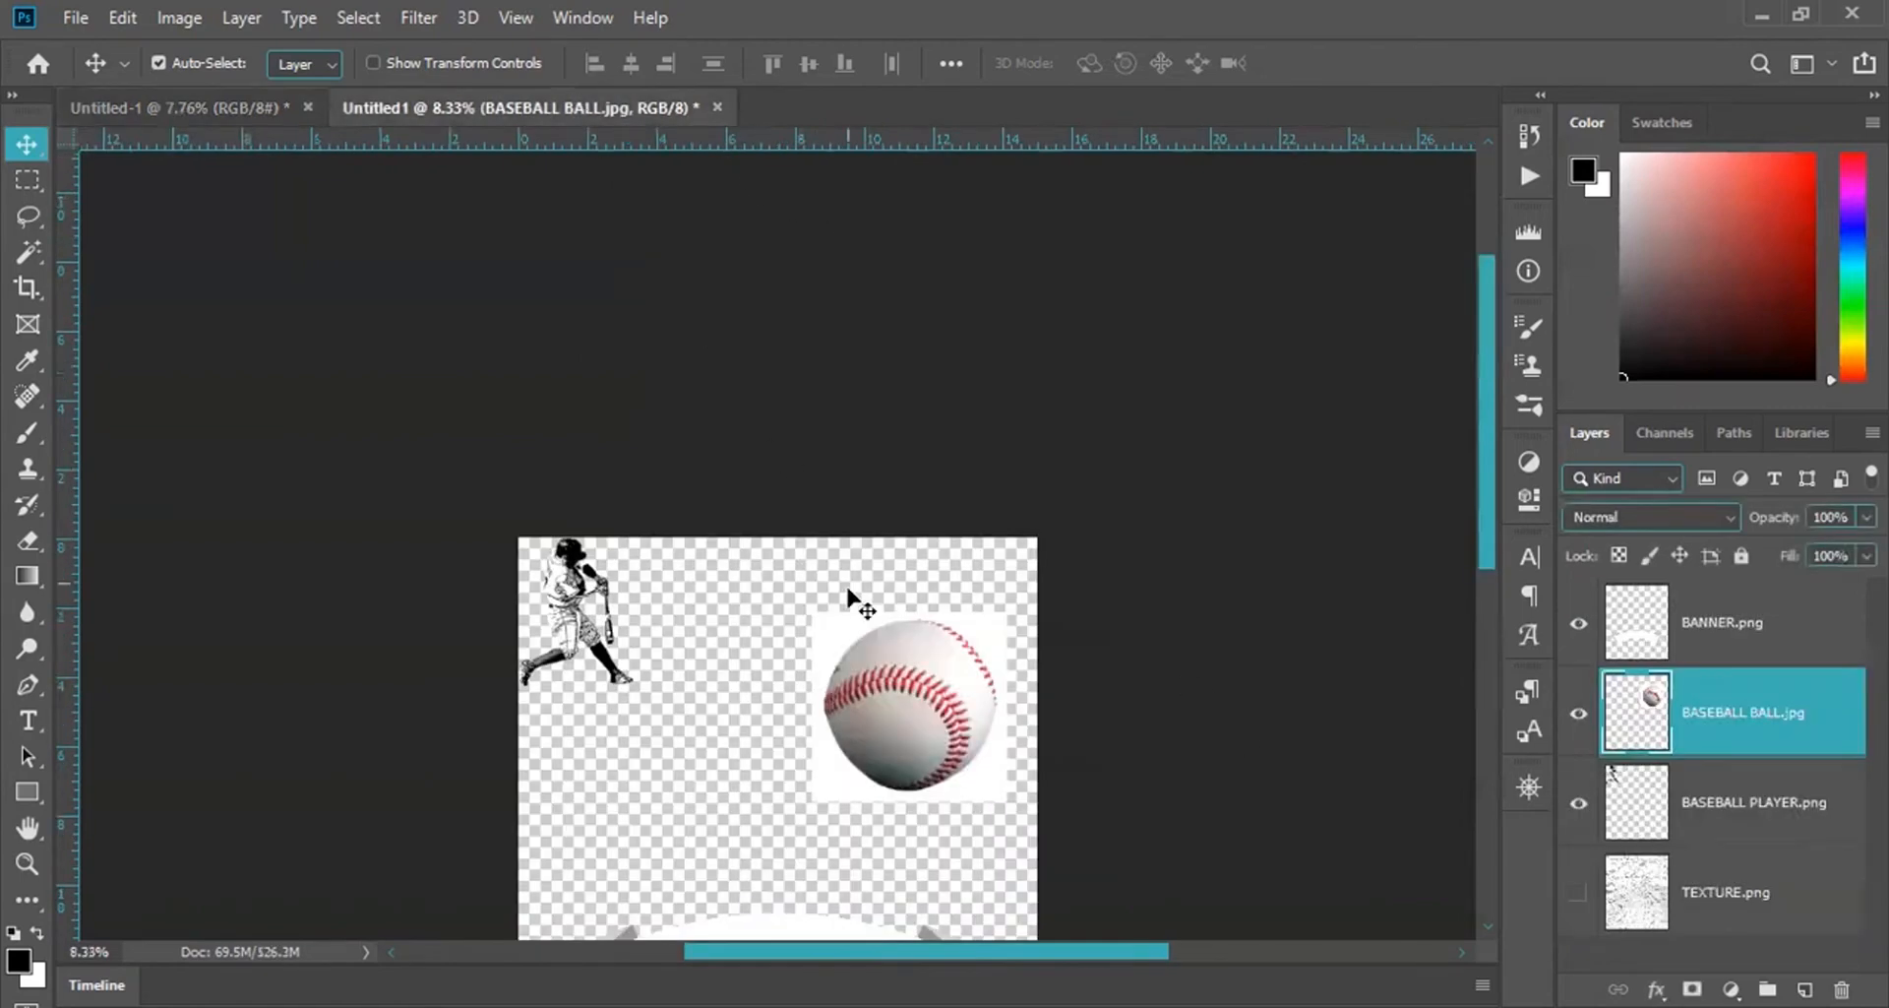
scroll(852, 597, down, 5)
click(748, 576)
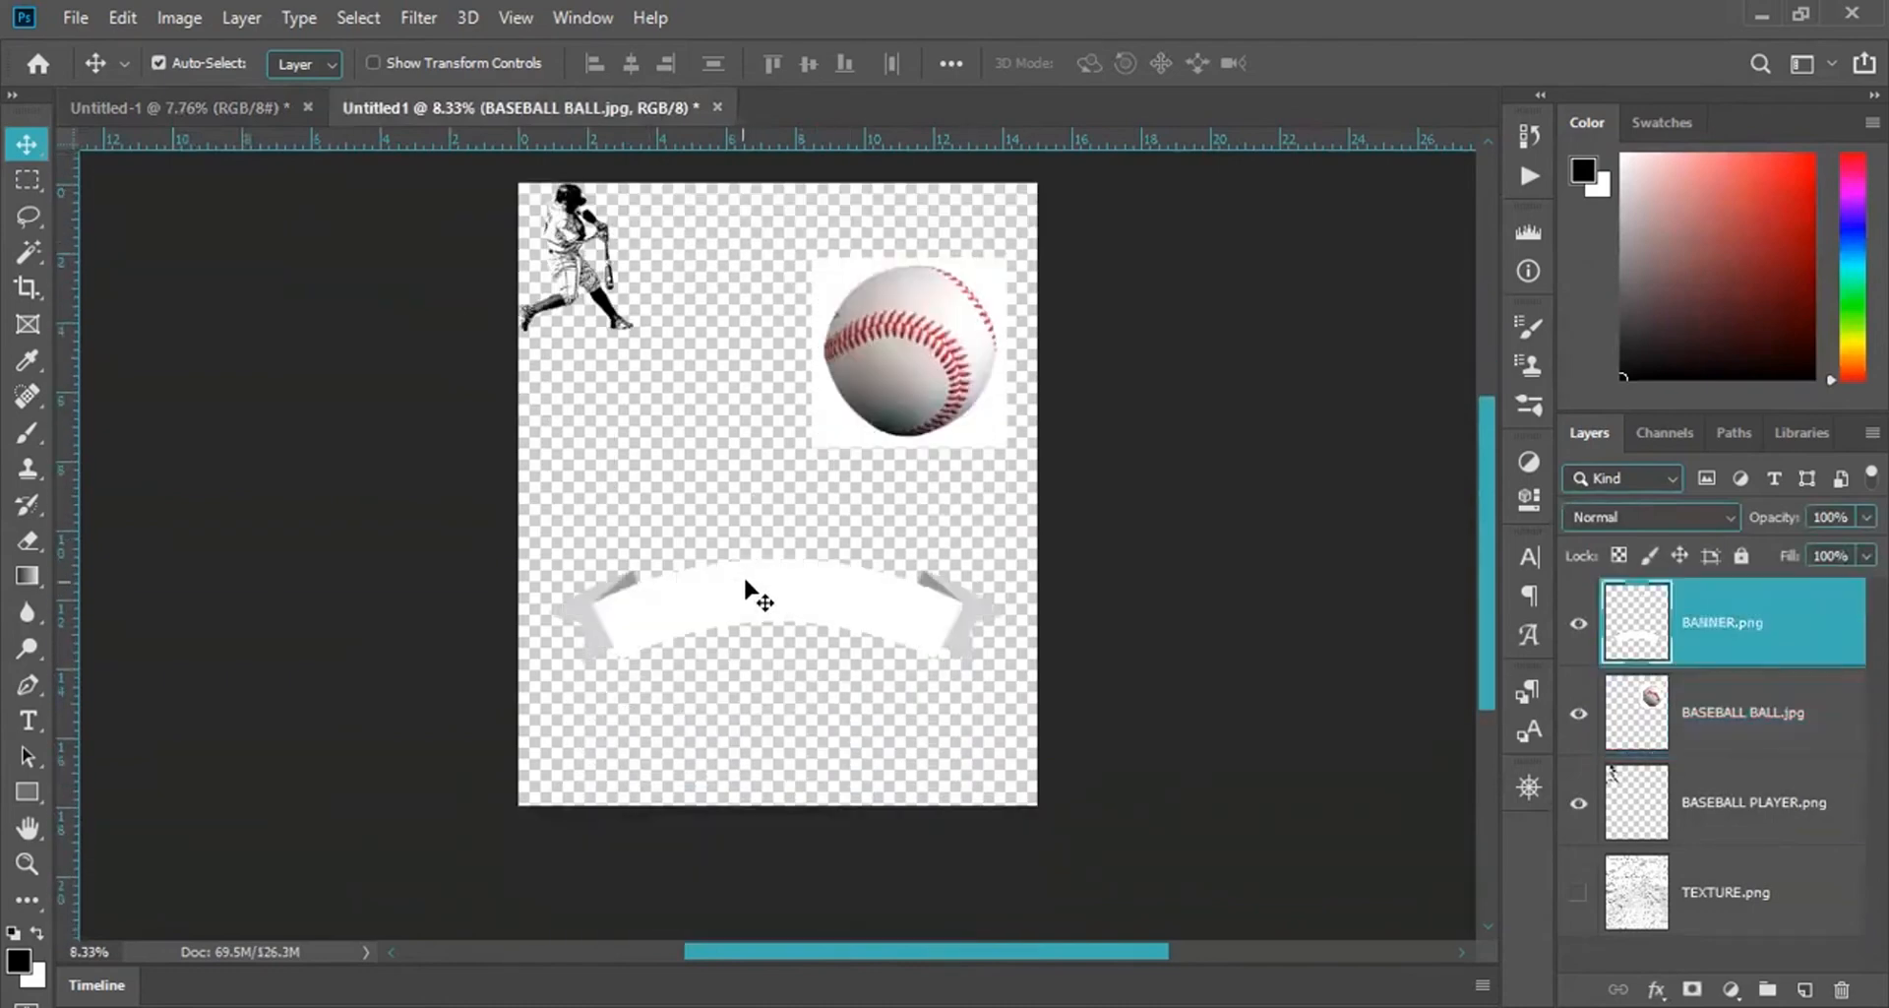
drag(750, 639, 755, 640)
key(m)
right_click(780, 645)
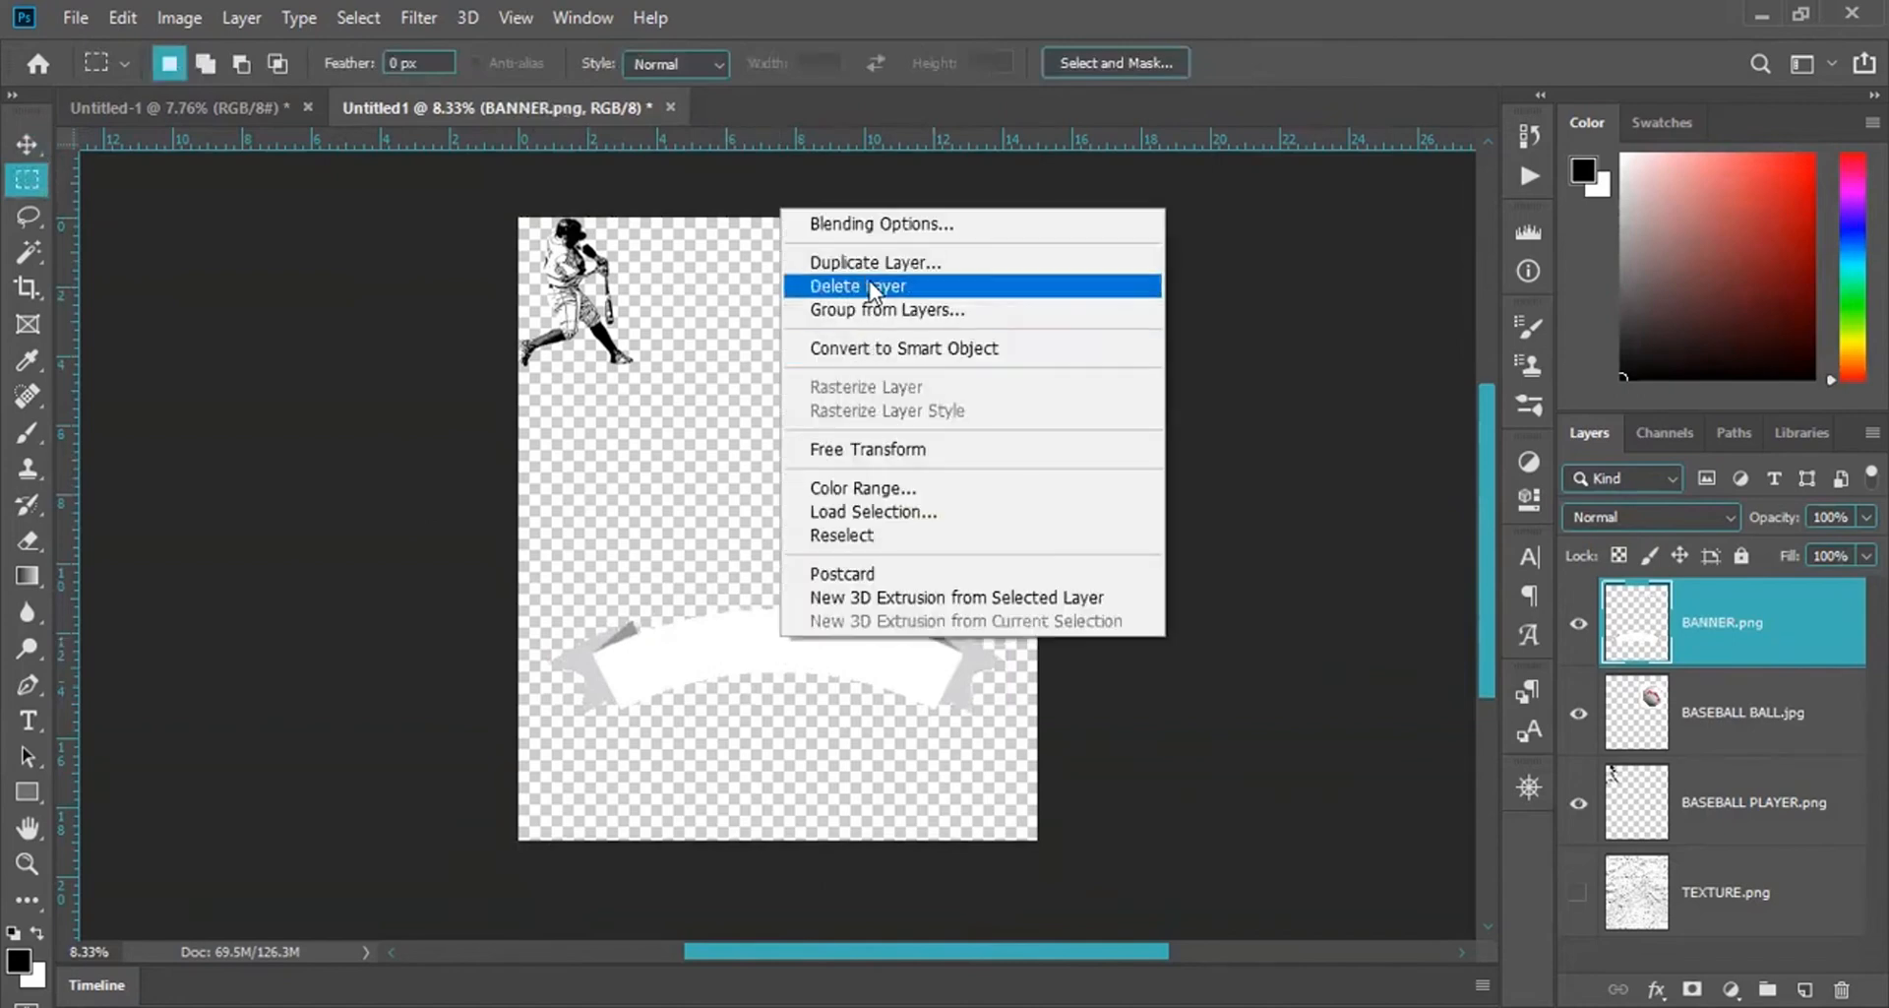
click(870, 261)
click(831, 383)
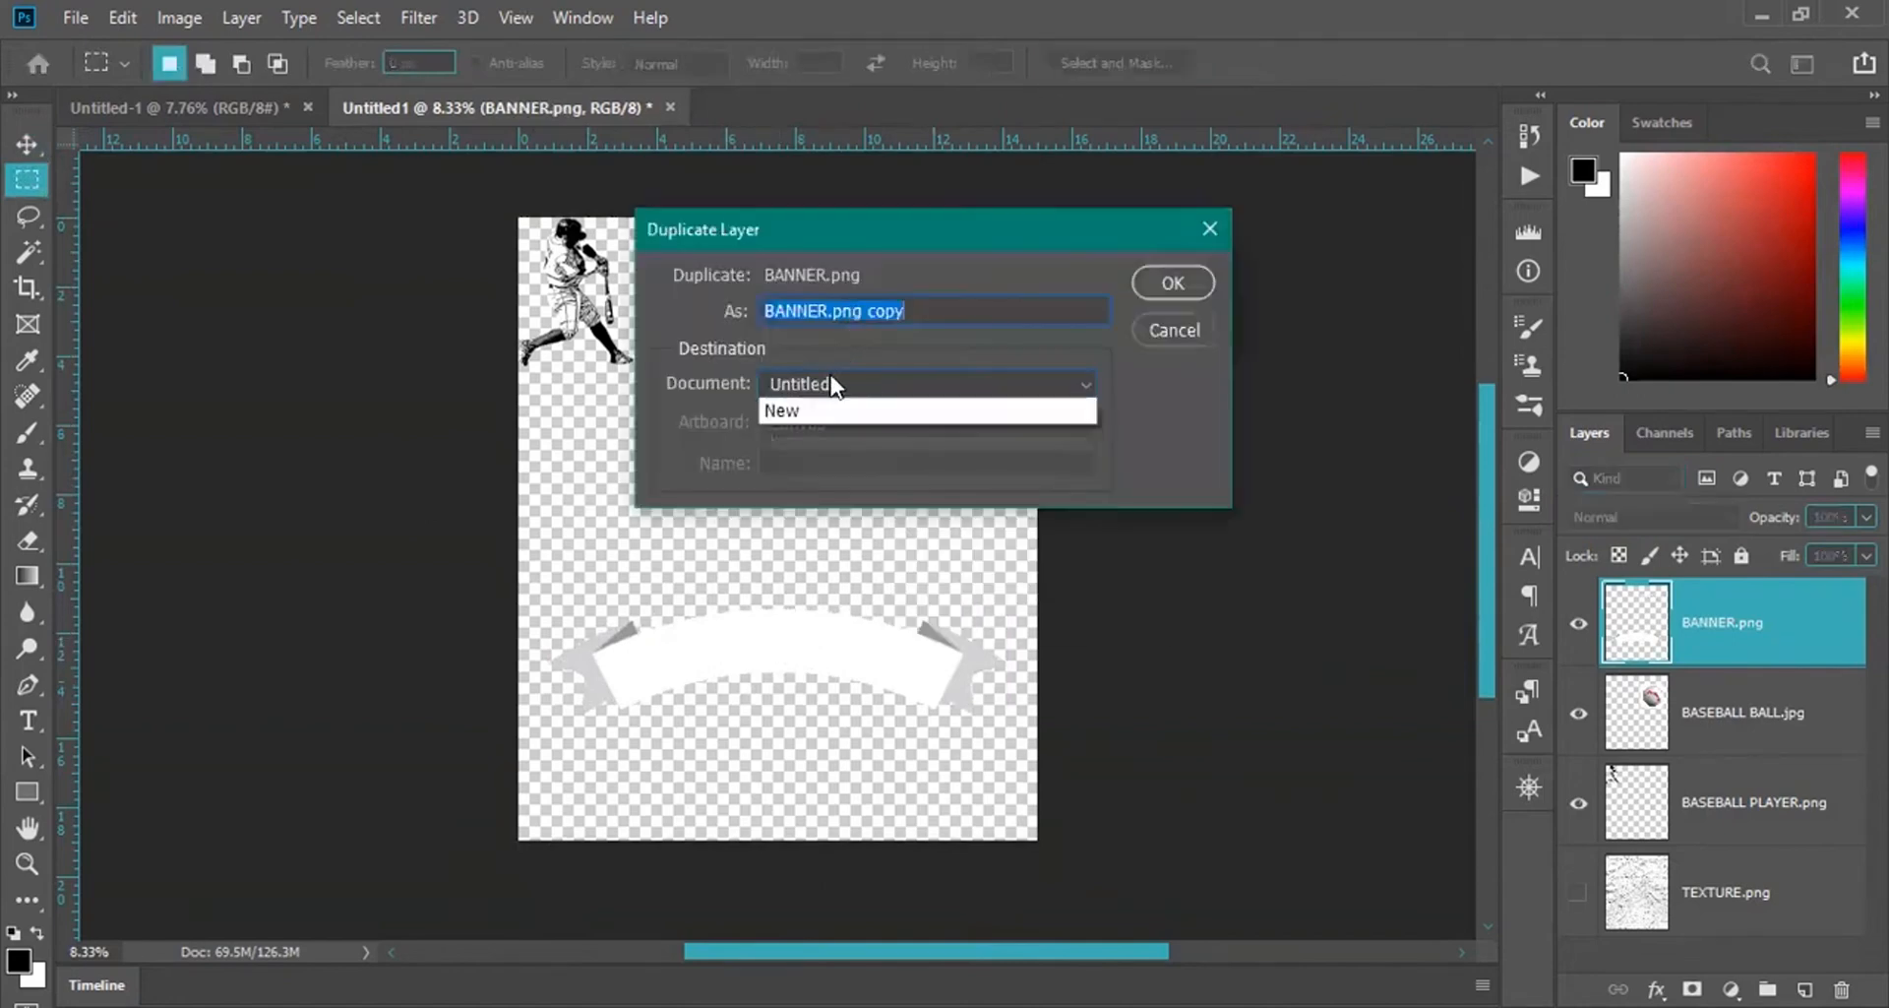
click(822, 407)
click(818, 389)
click(818, 409)
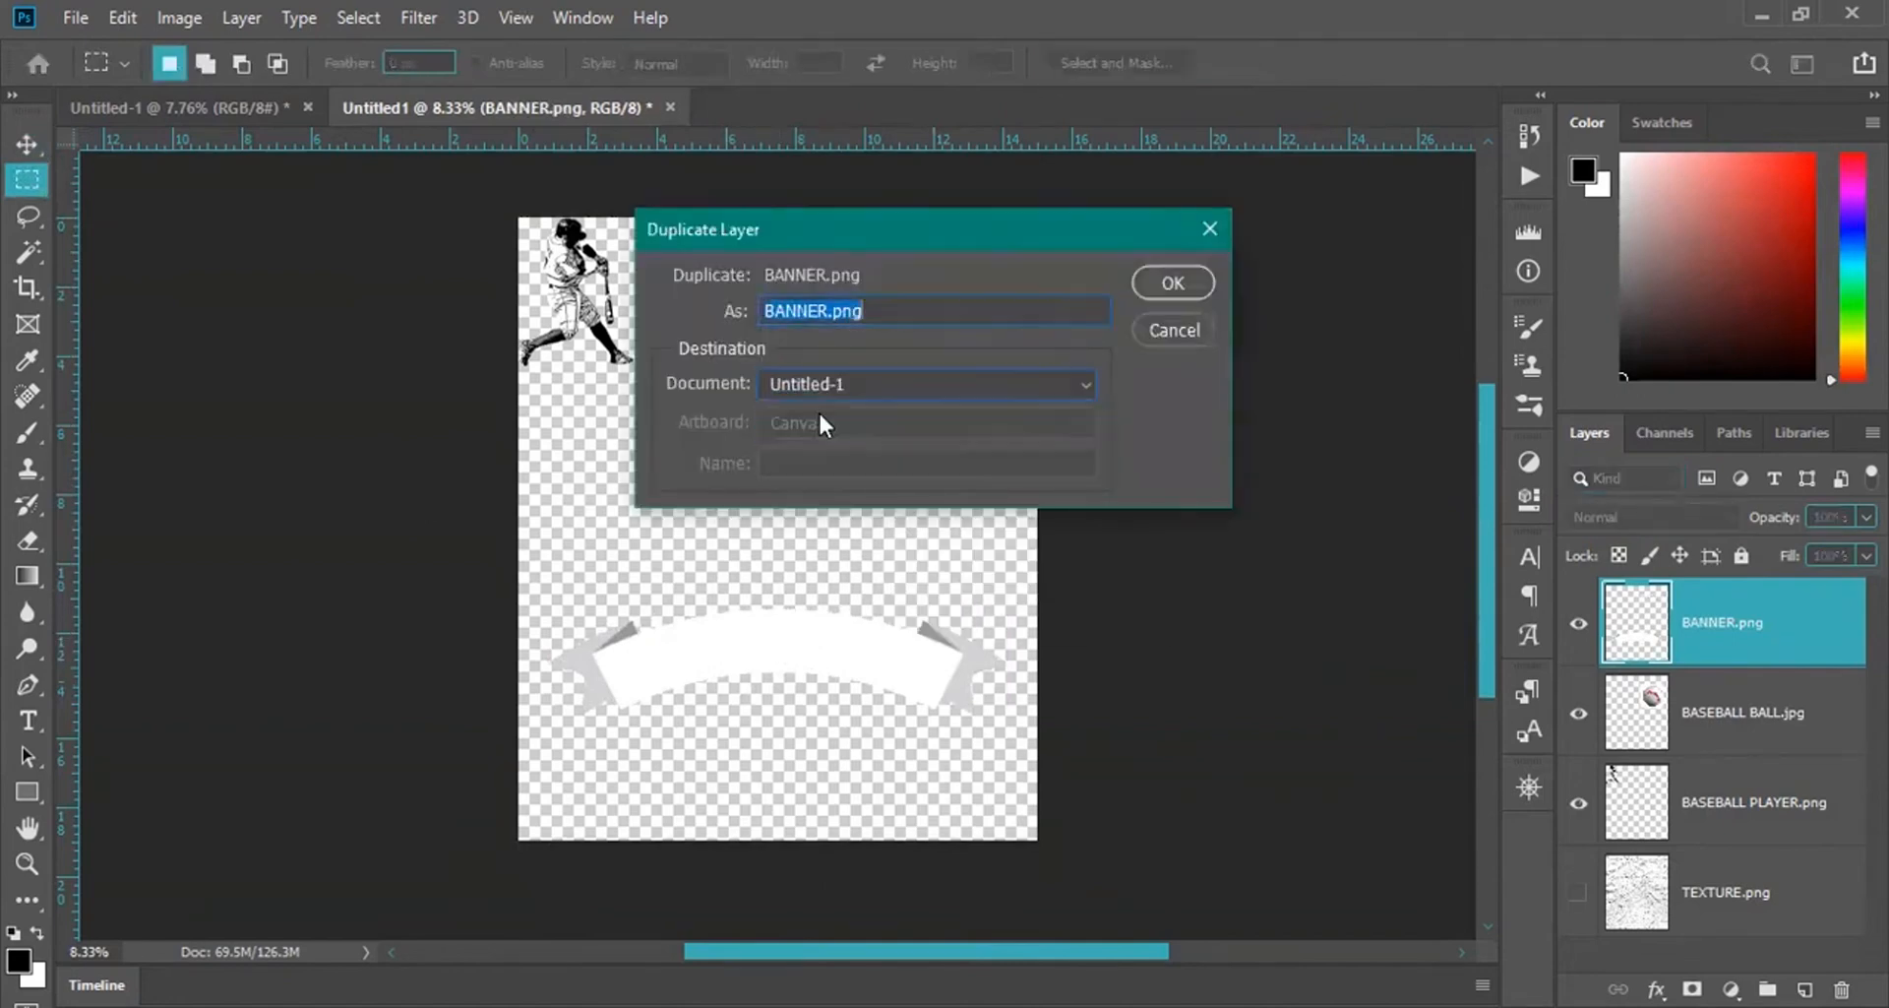
click(1144, 283)
click(177, 107)
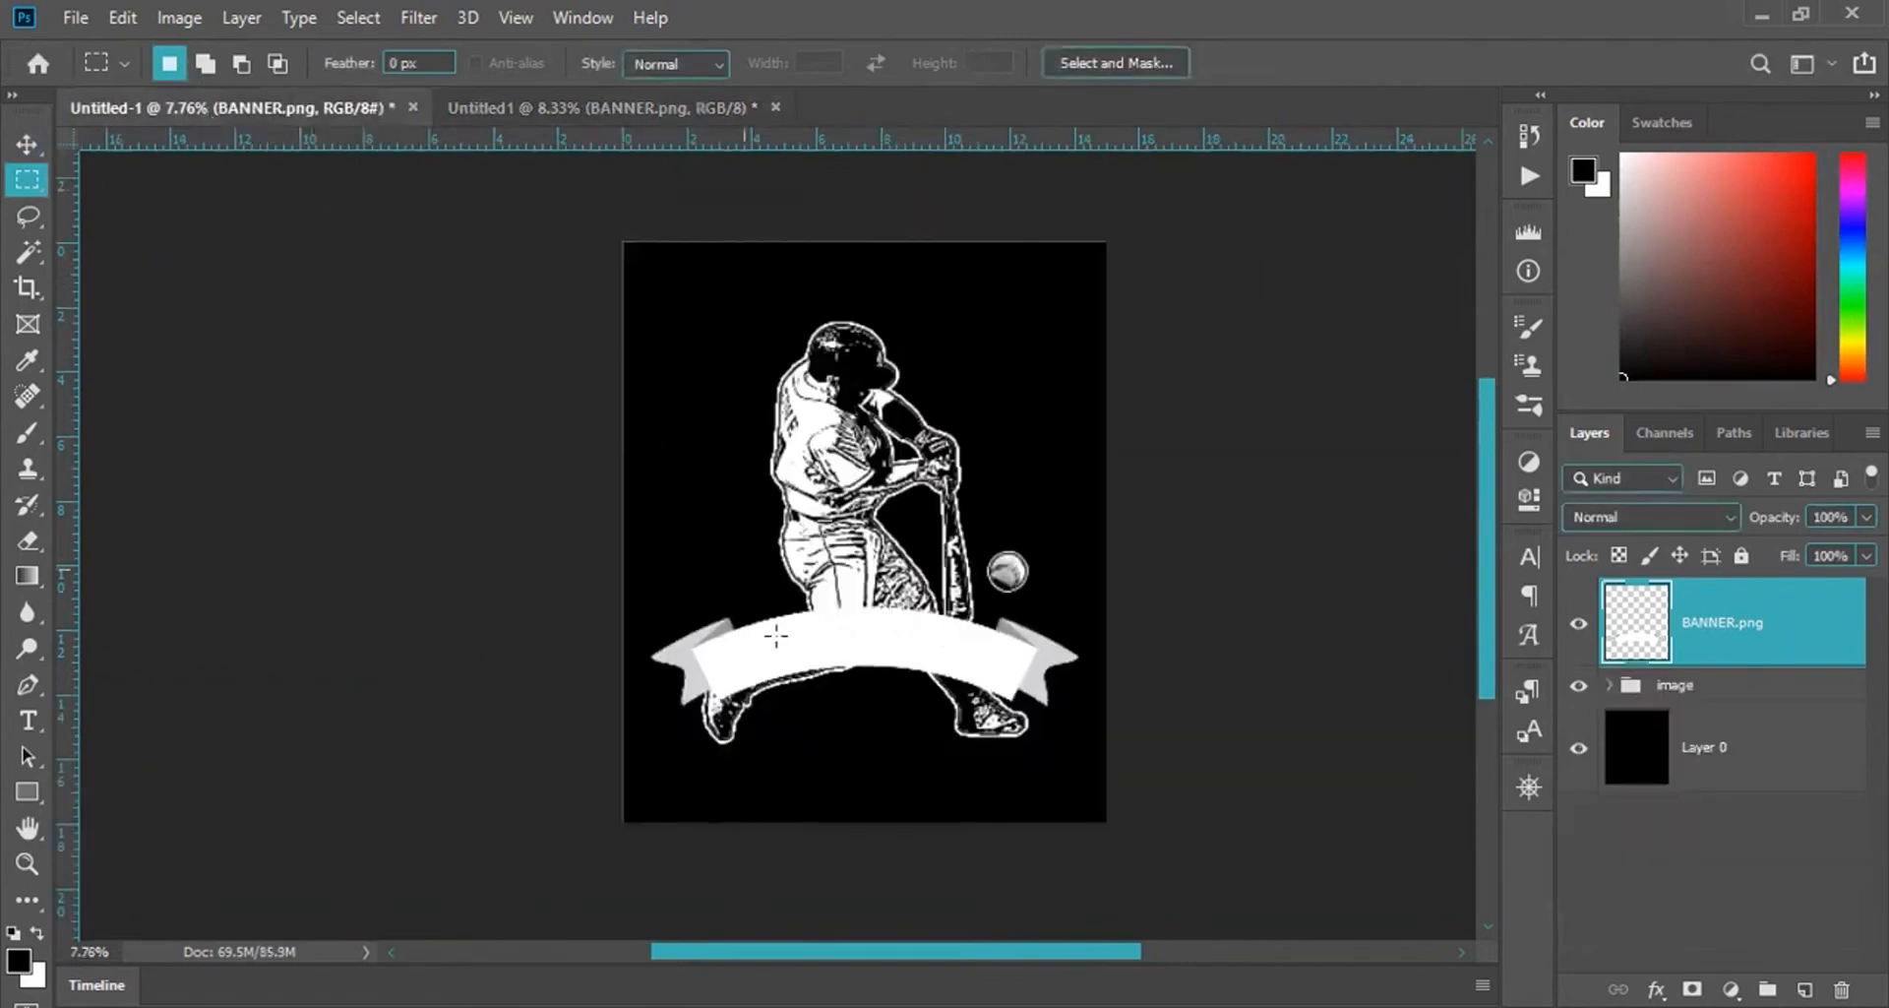
Move the banner up above the player's head and back down across his upper body.
click(26, 144)
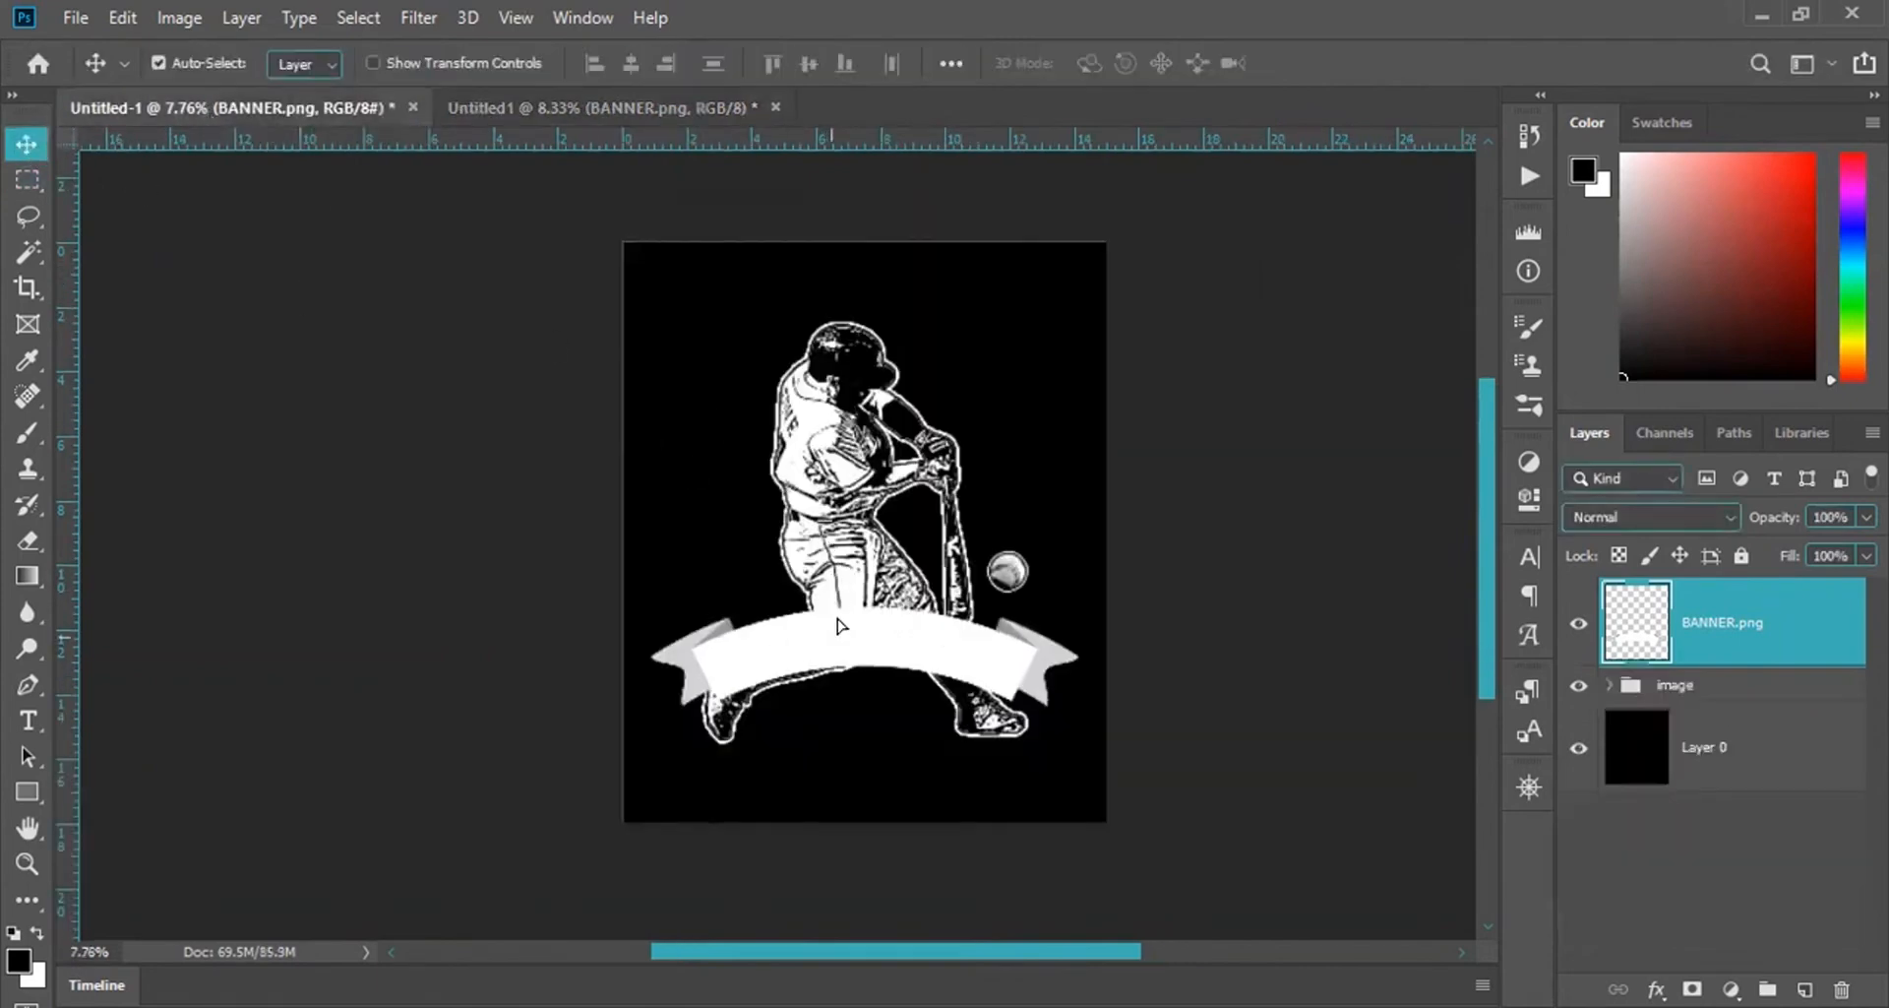
drag(838, 650, 839, 285)
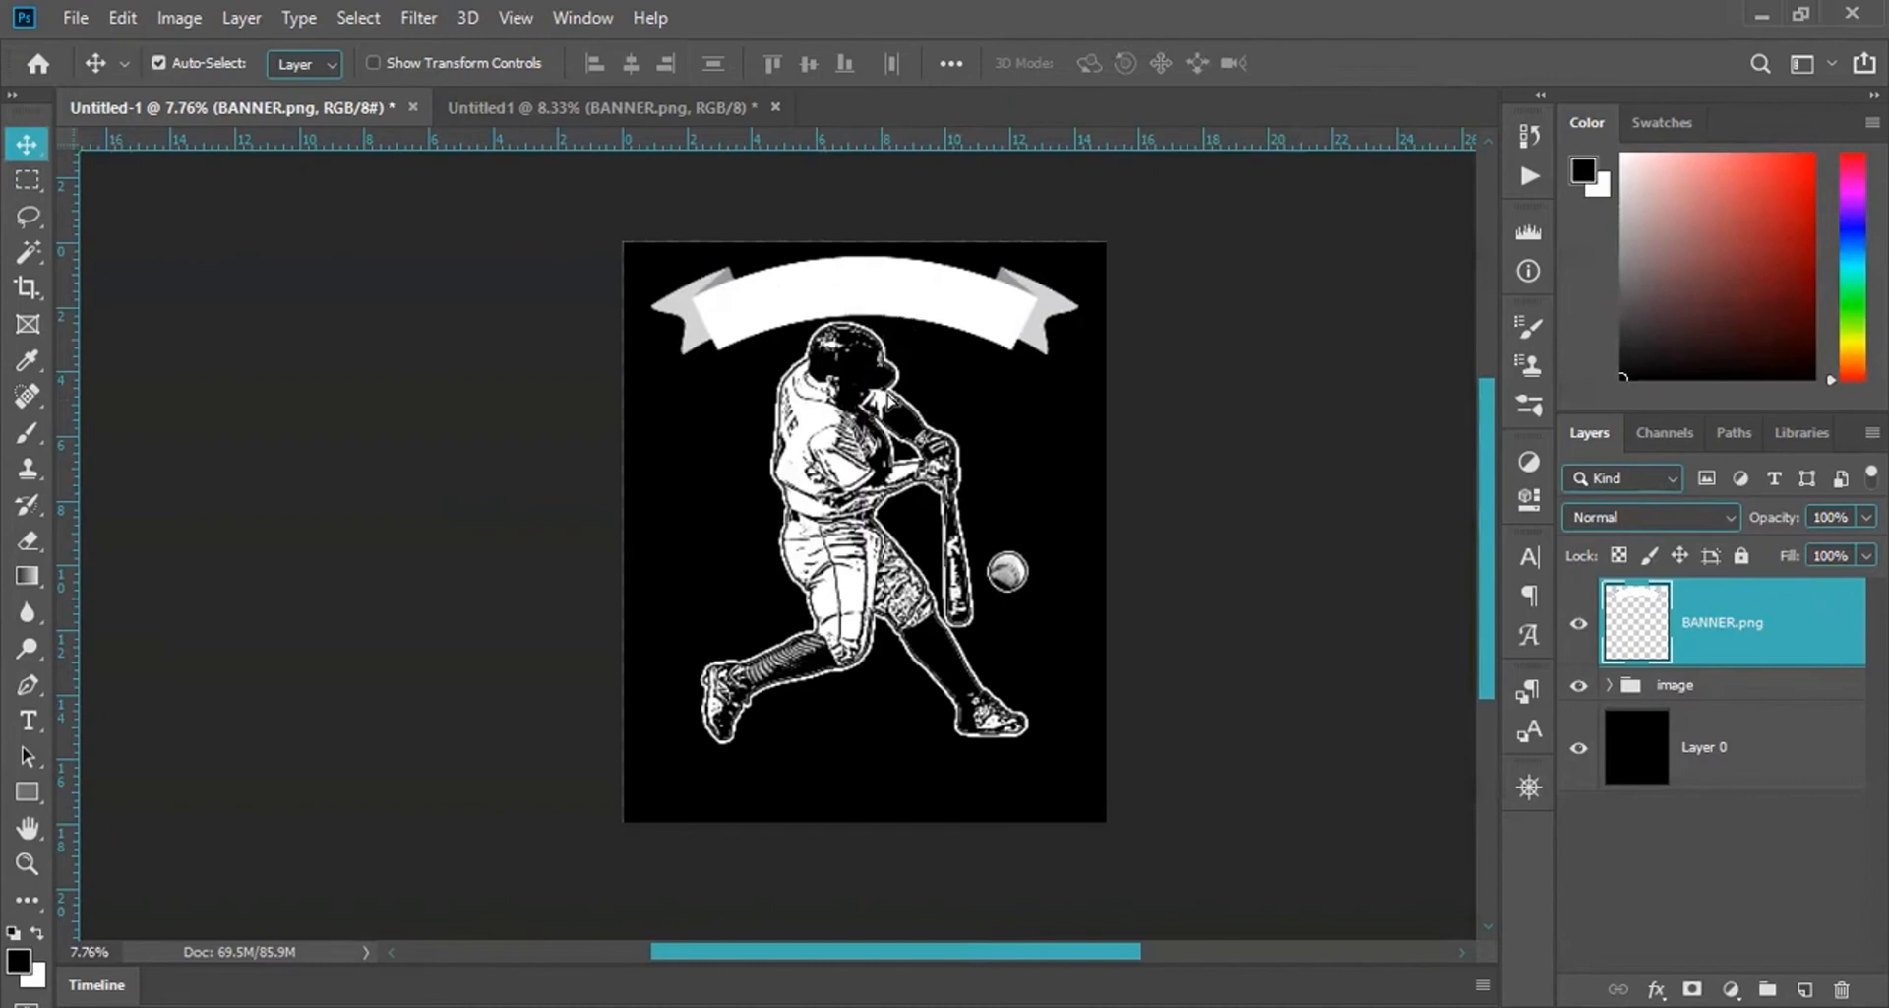
drag(888, 300, 888, 399)
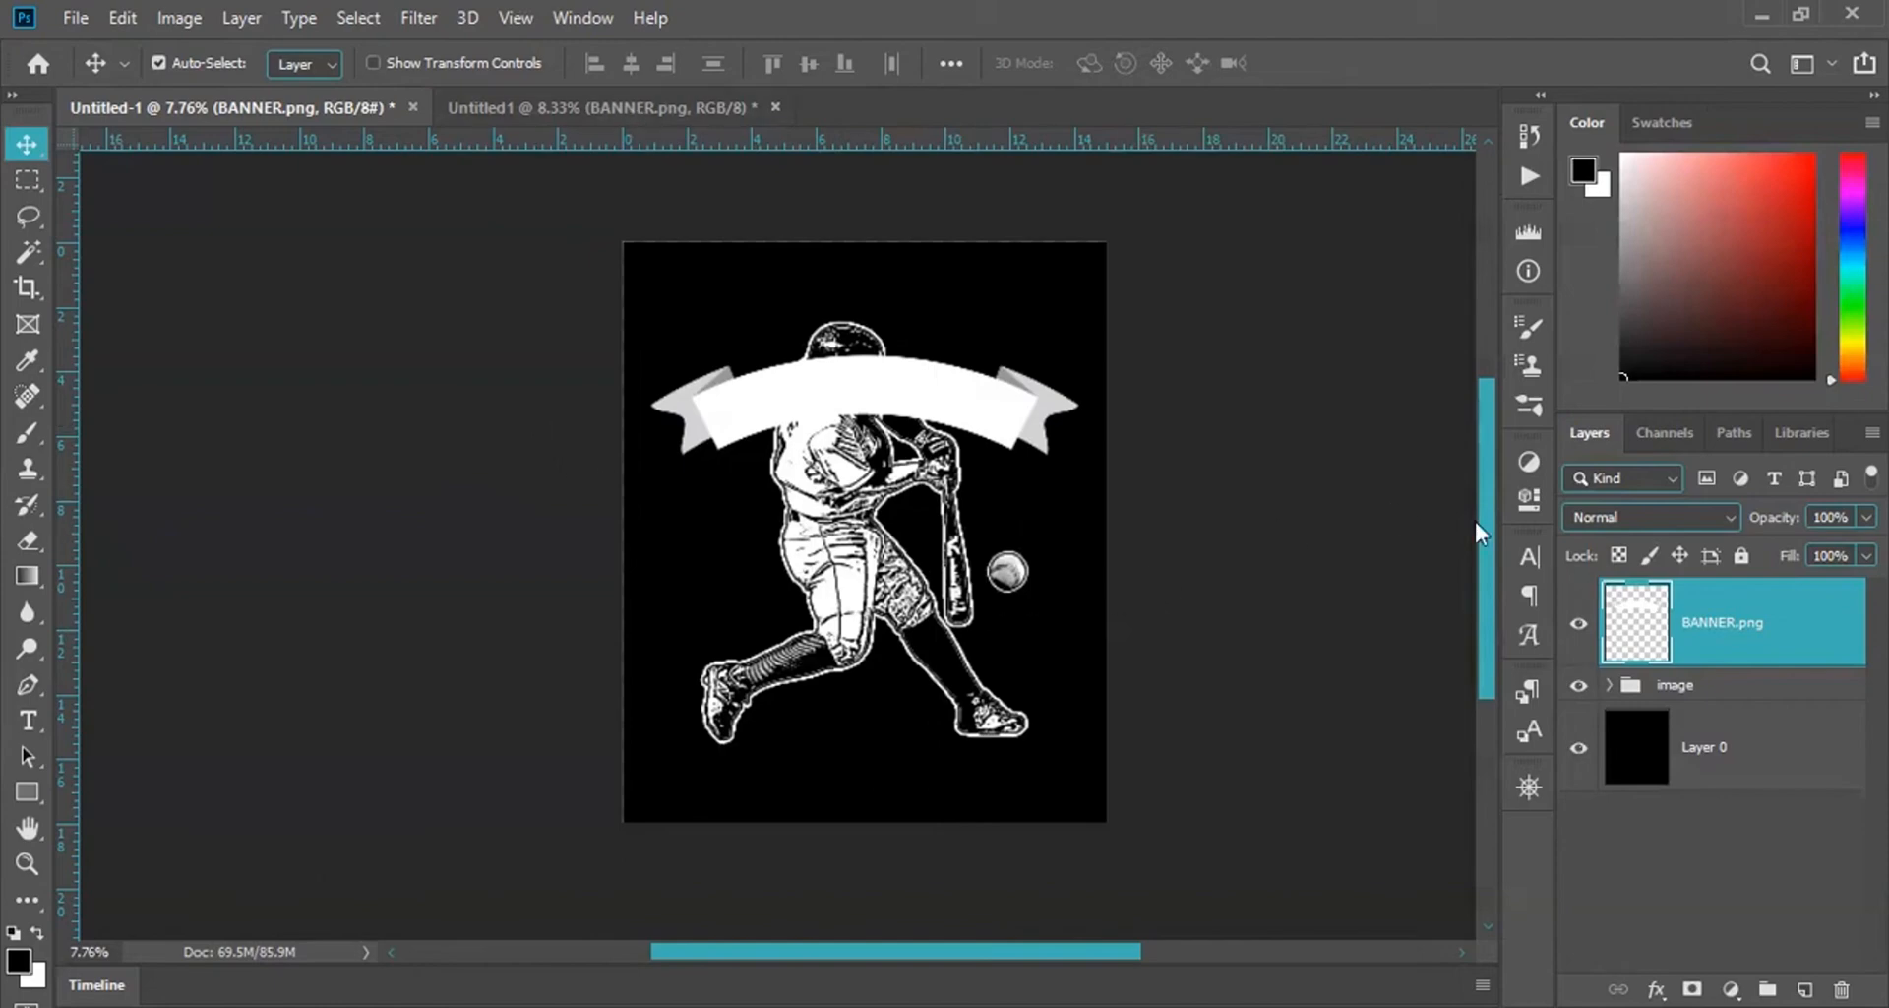
Try carrying the banner over from Untitled1 straight onto the Untitled-1 canvas, and delete the extra copy.
click(598, 108)
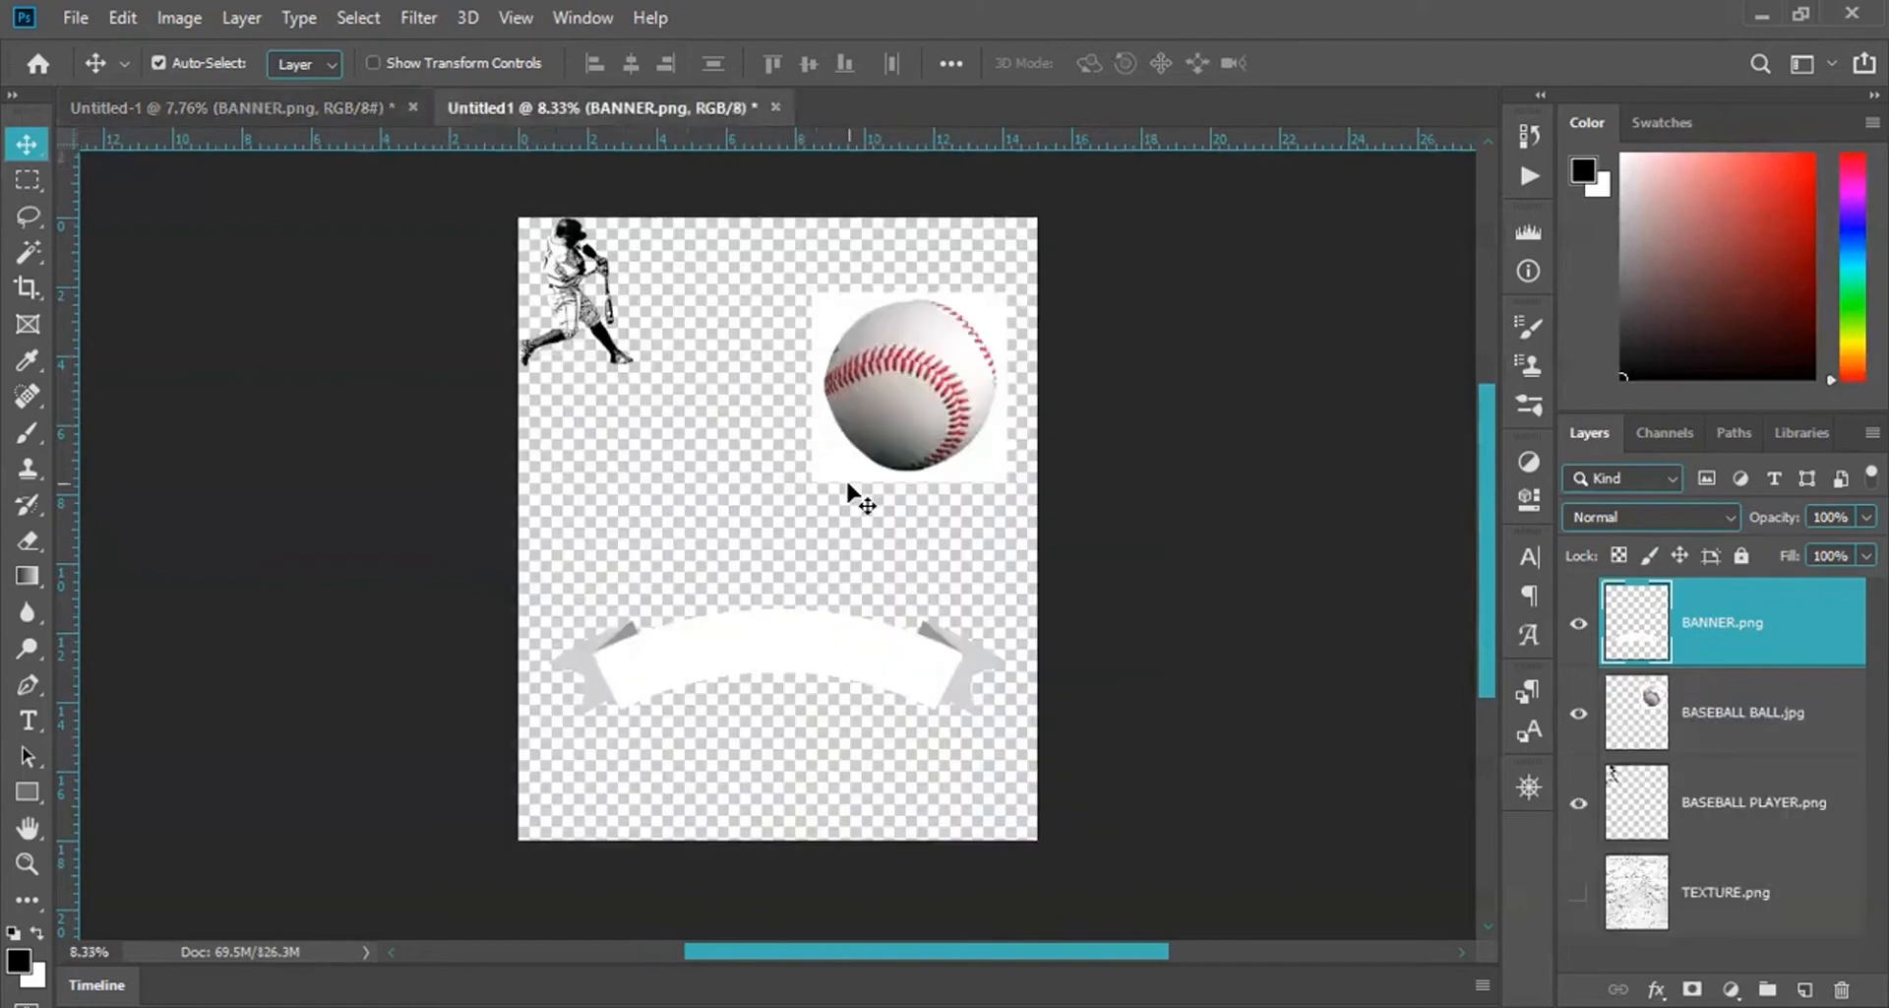
click(247, 108)
click(535, 106)
drag(807, 639, 793, 582)
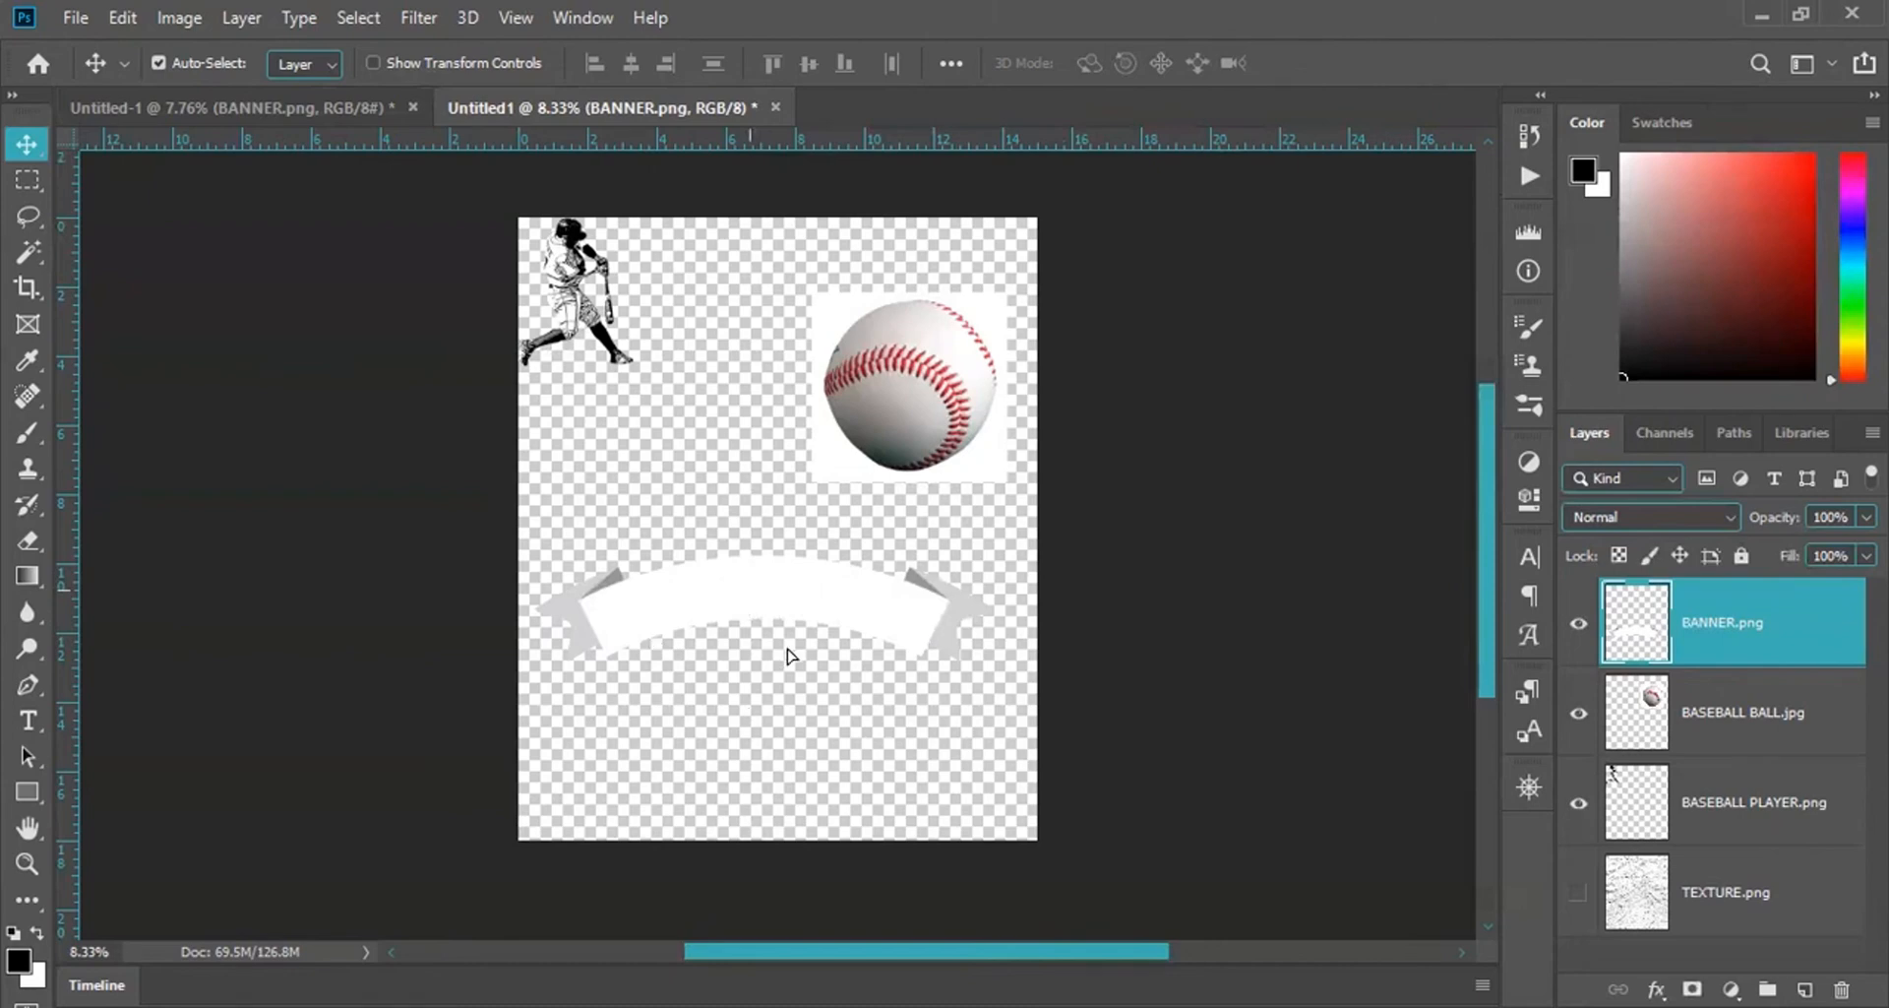
drag(790, 657, 751, 640)
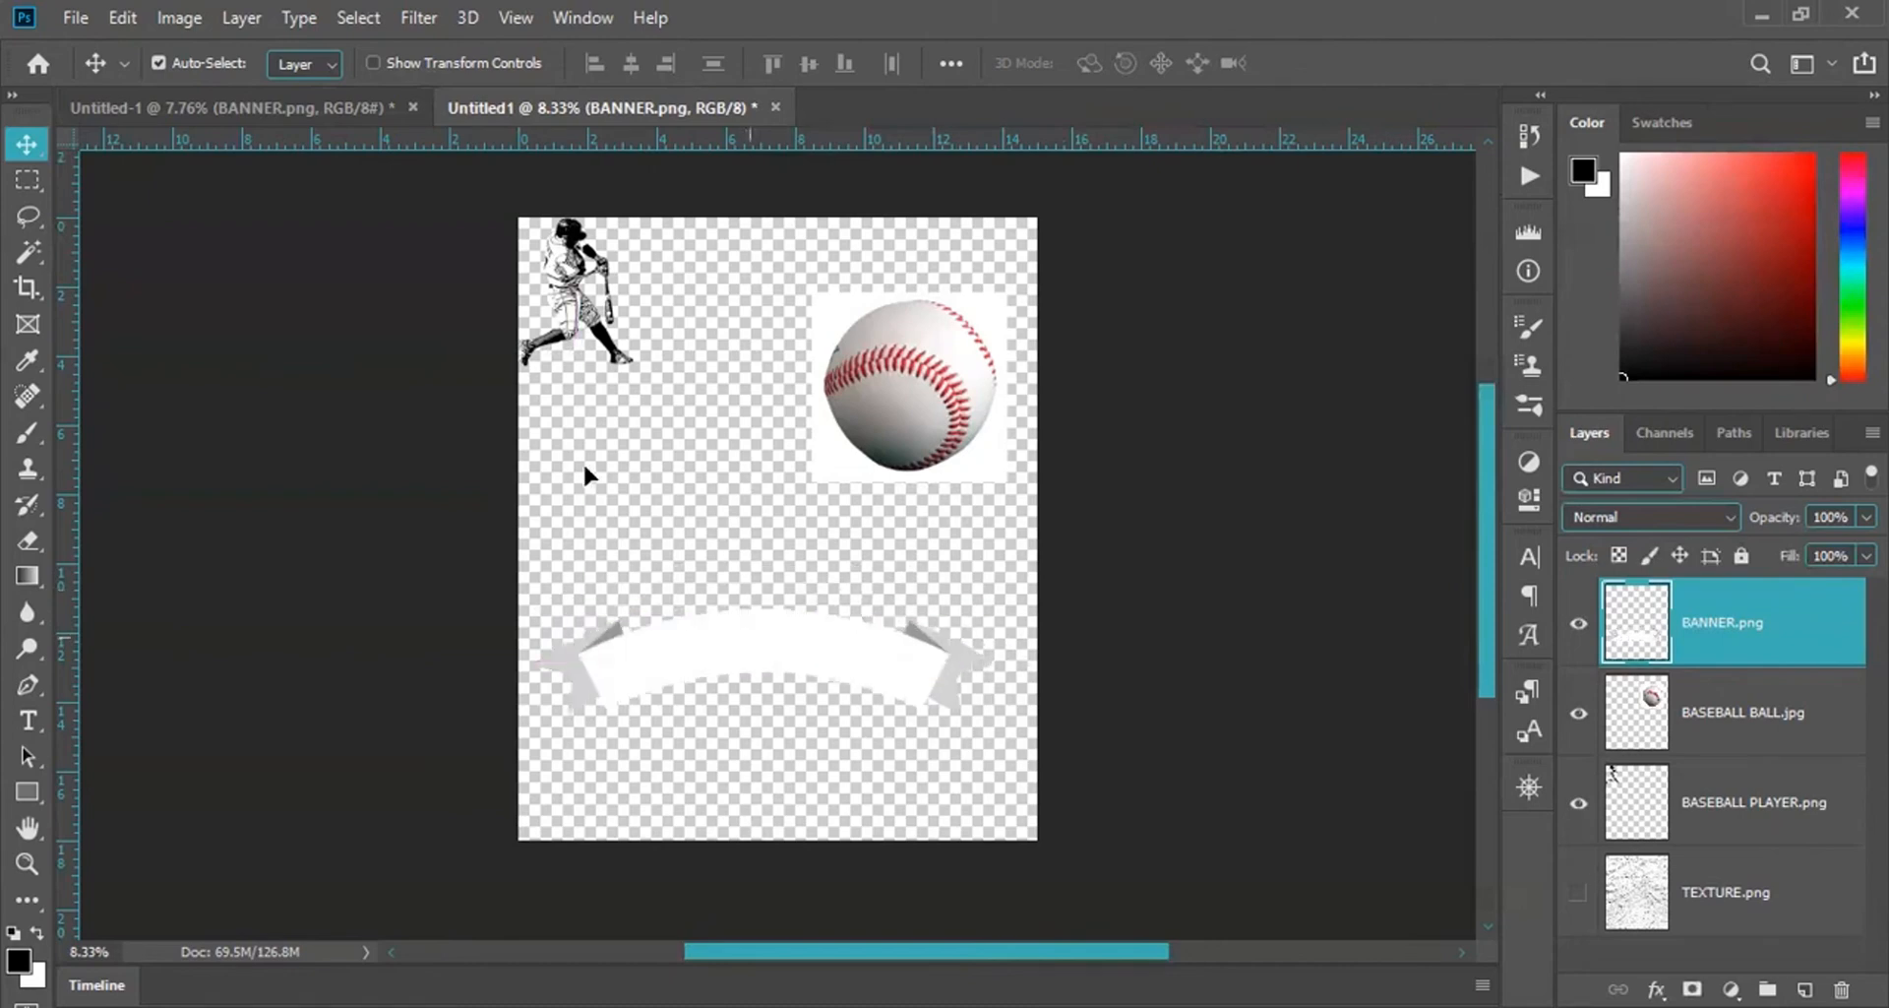
click(246, 107)
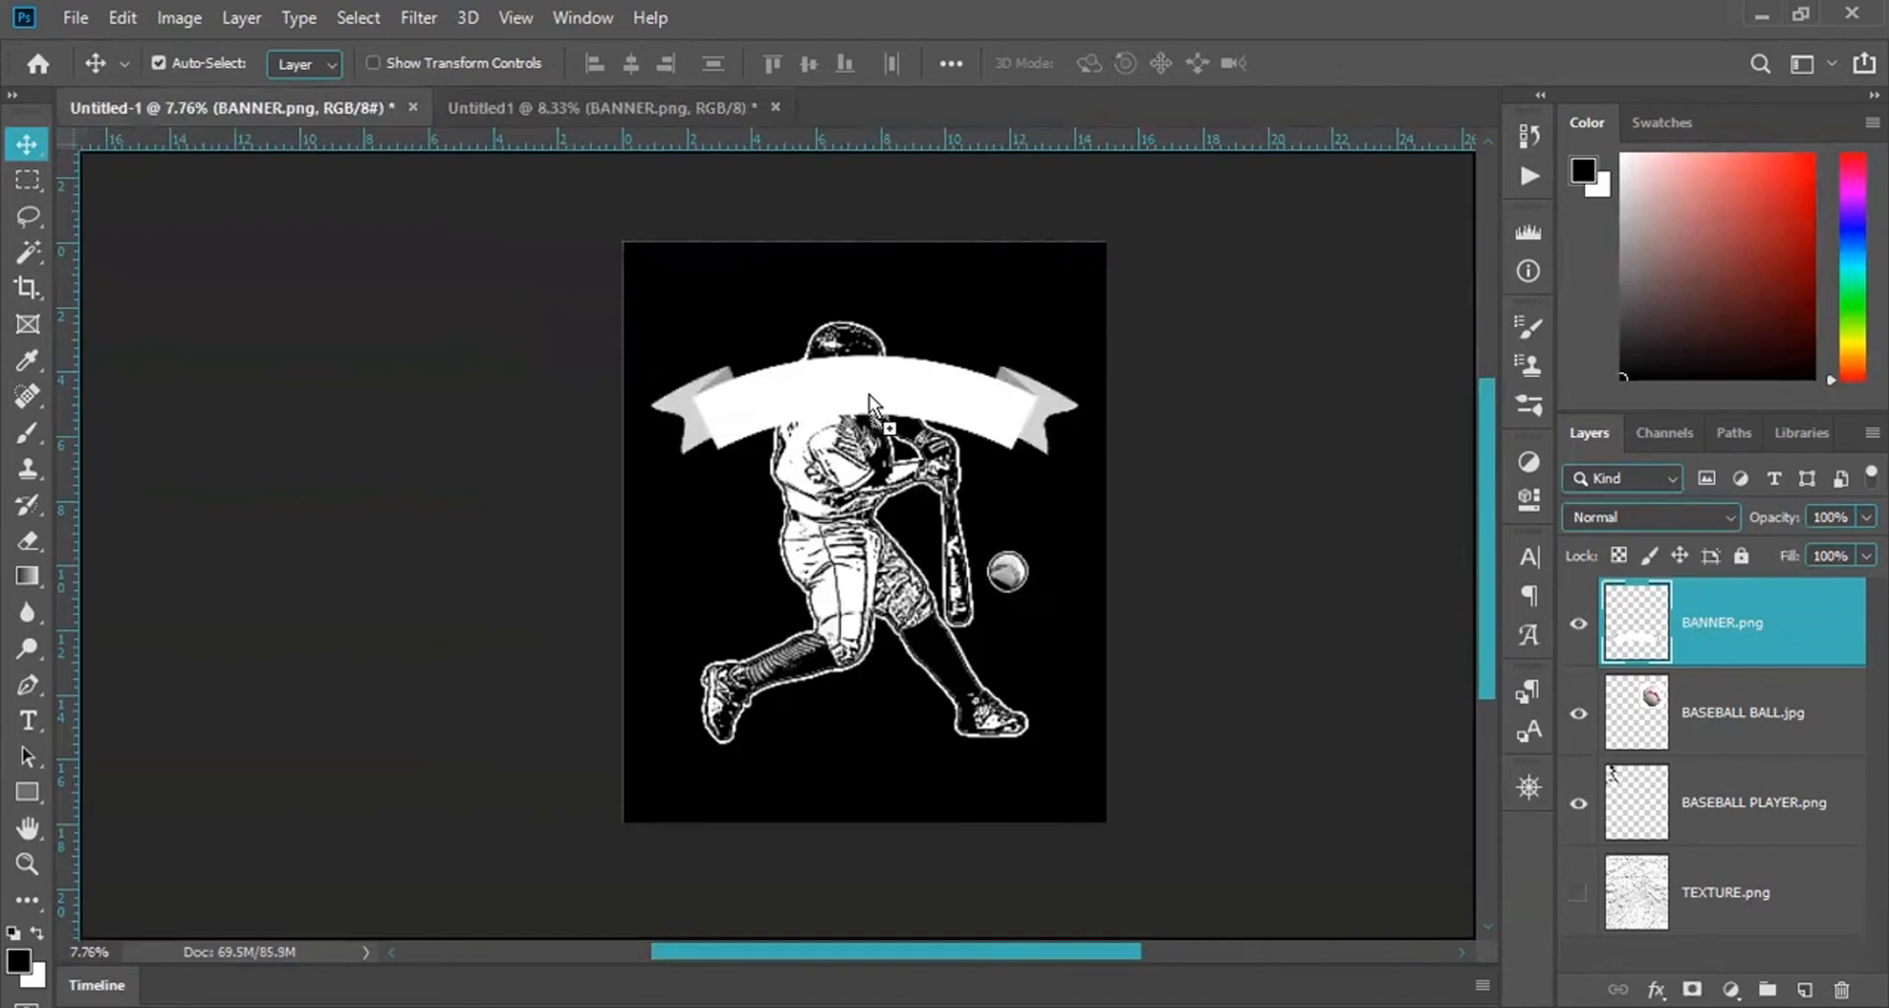
drag(870, 394, 879, 346)
key(Delete)
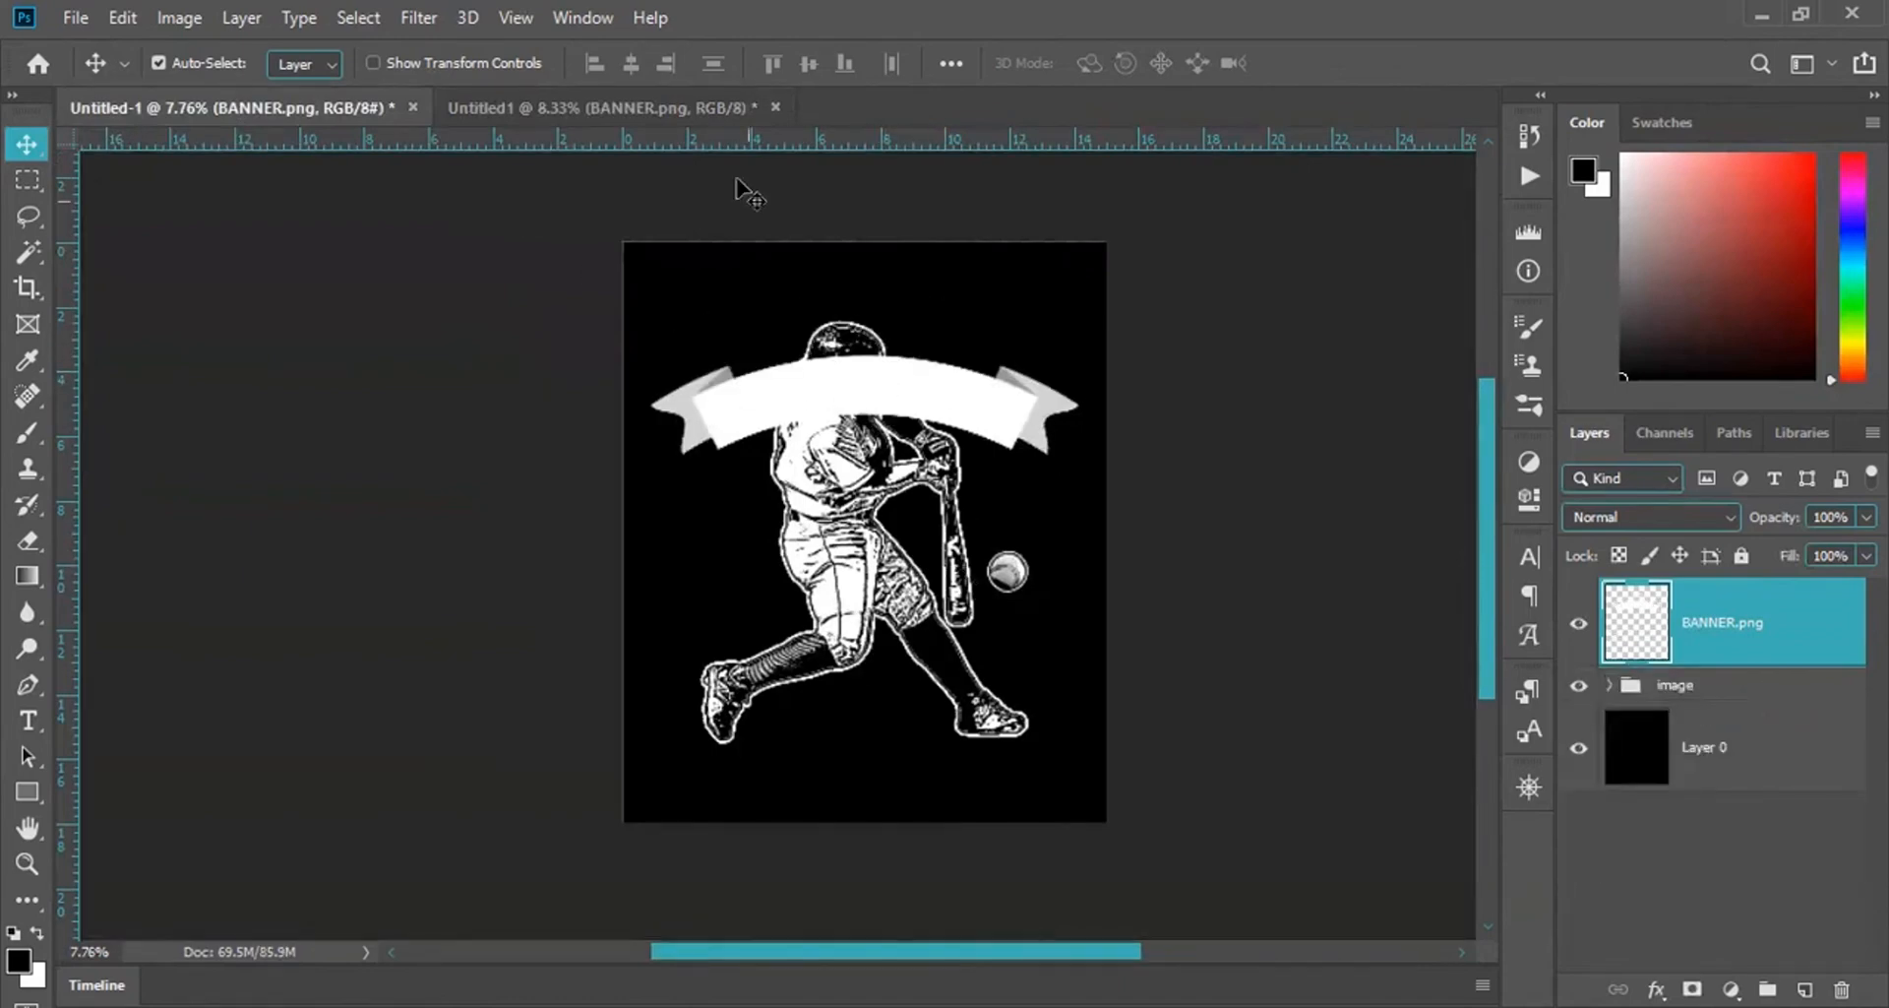
Try copying the whole banner layer in Untitled1 and pasting it into Untitled-1, and undo the paste.
click(650, 104)
scroll(717, 603, down, 4)
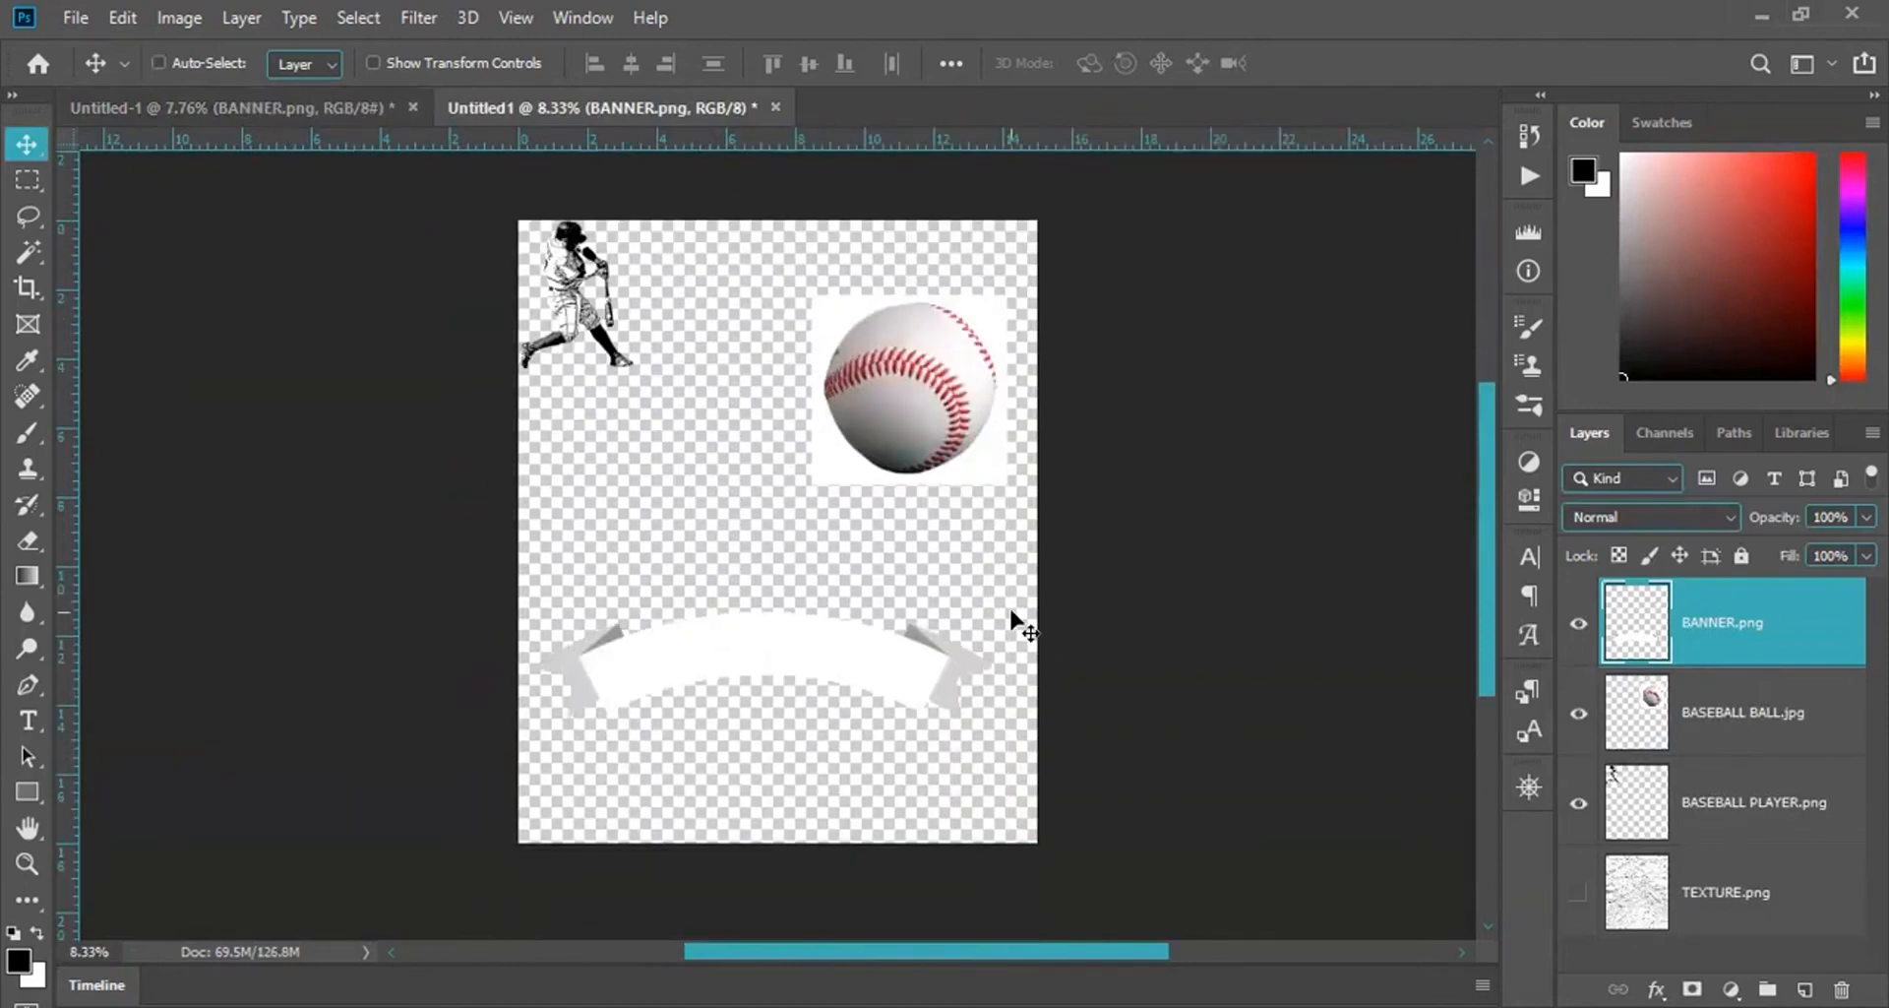
key(ctrl+a)
click(369, 106)
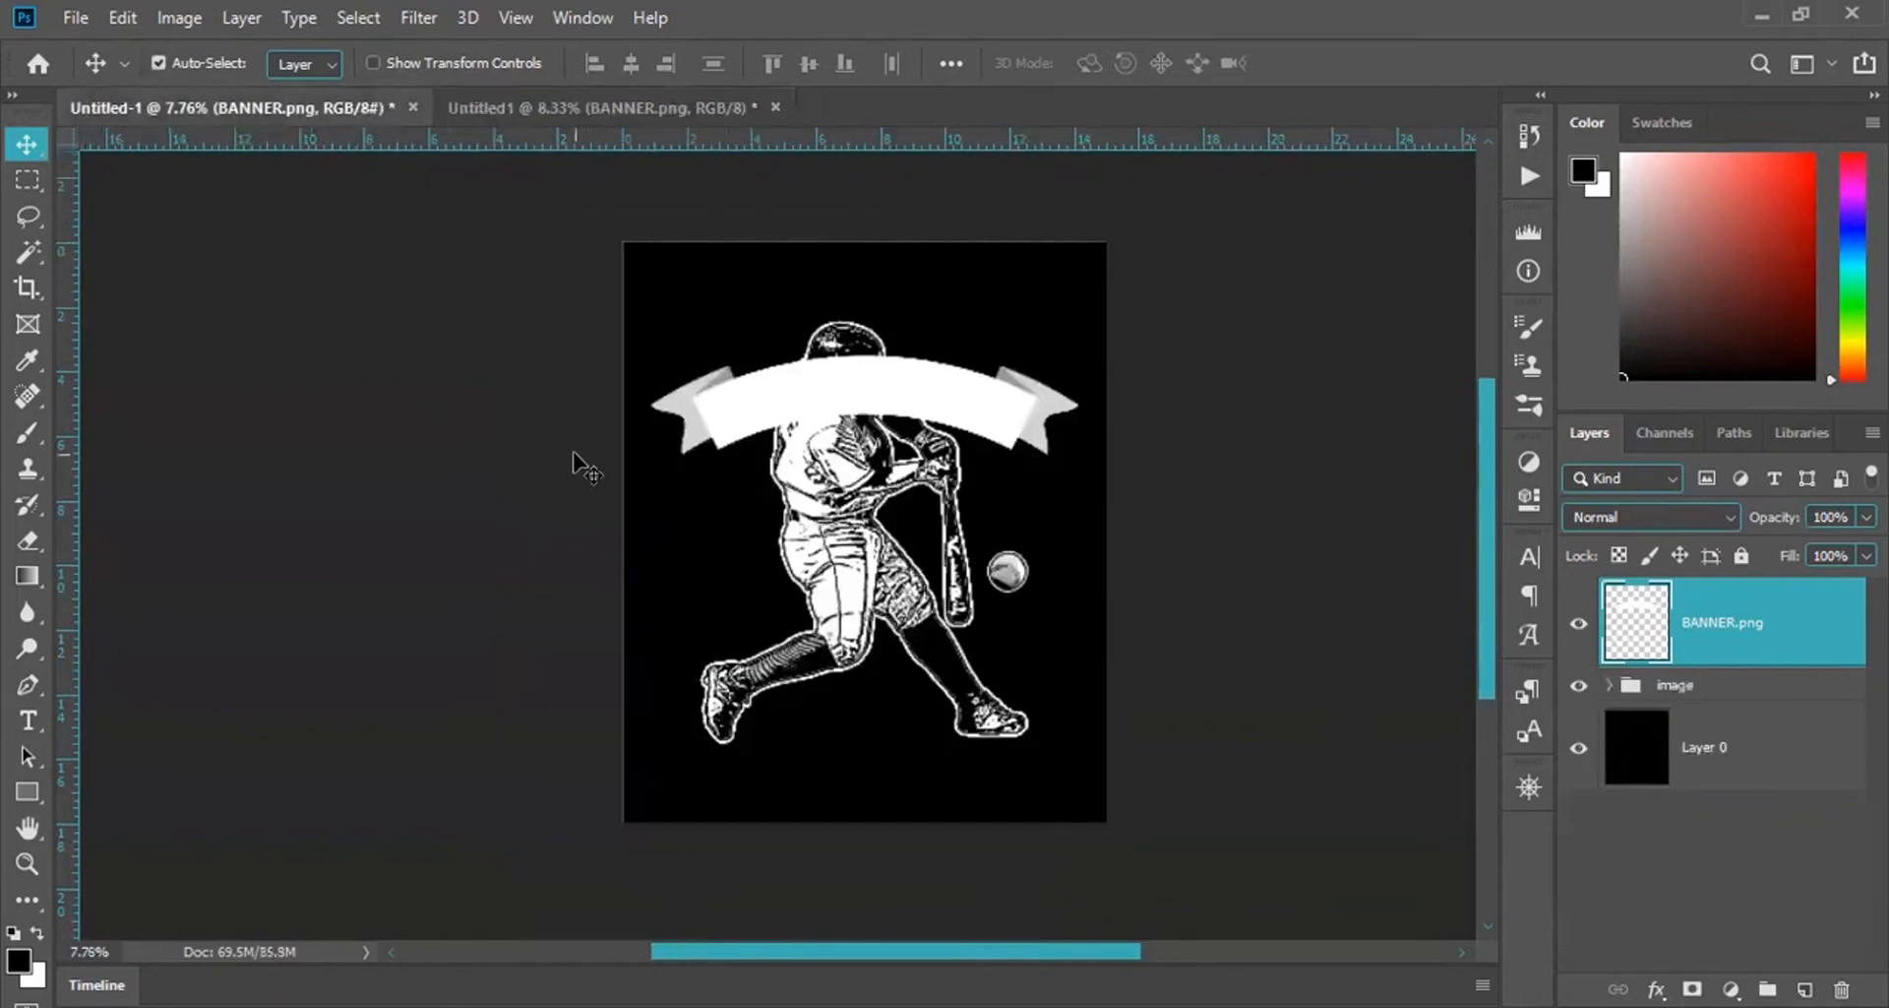
key(ctrl)
key(ctrl+v)
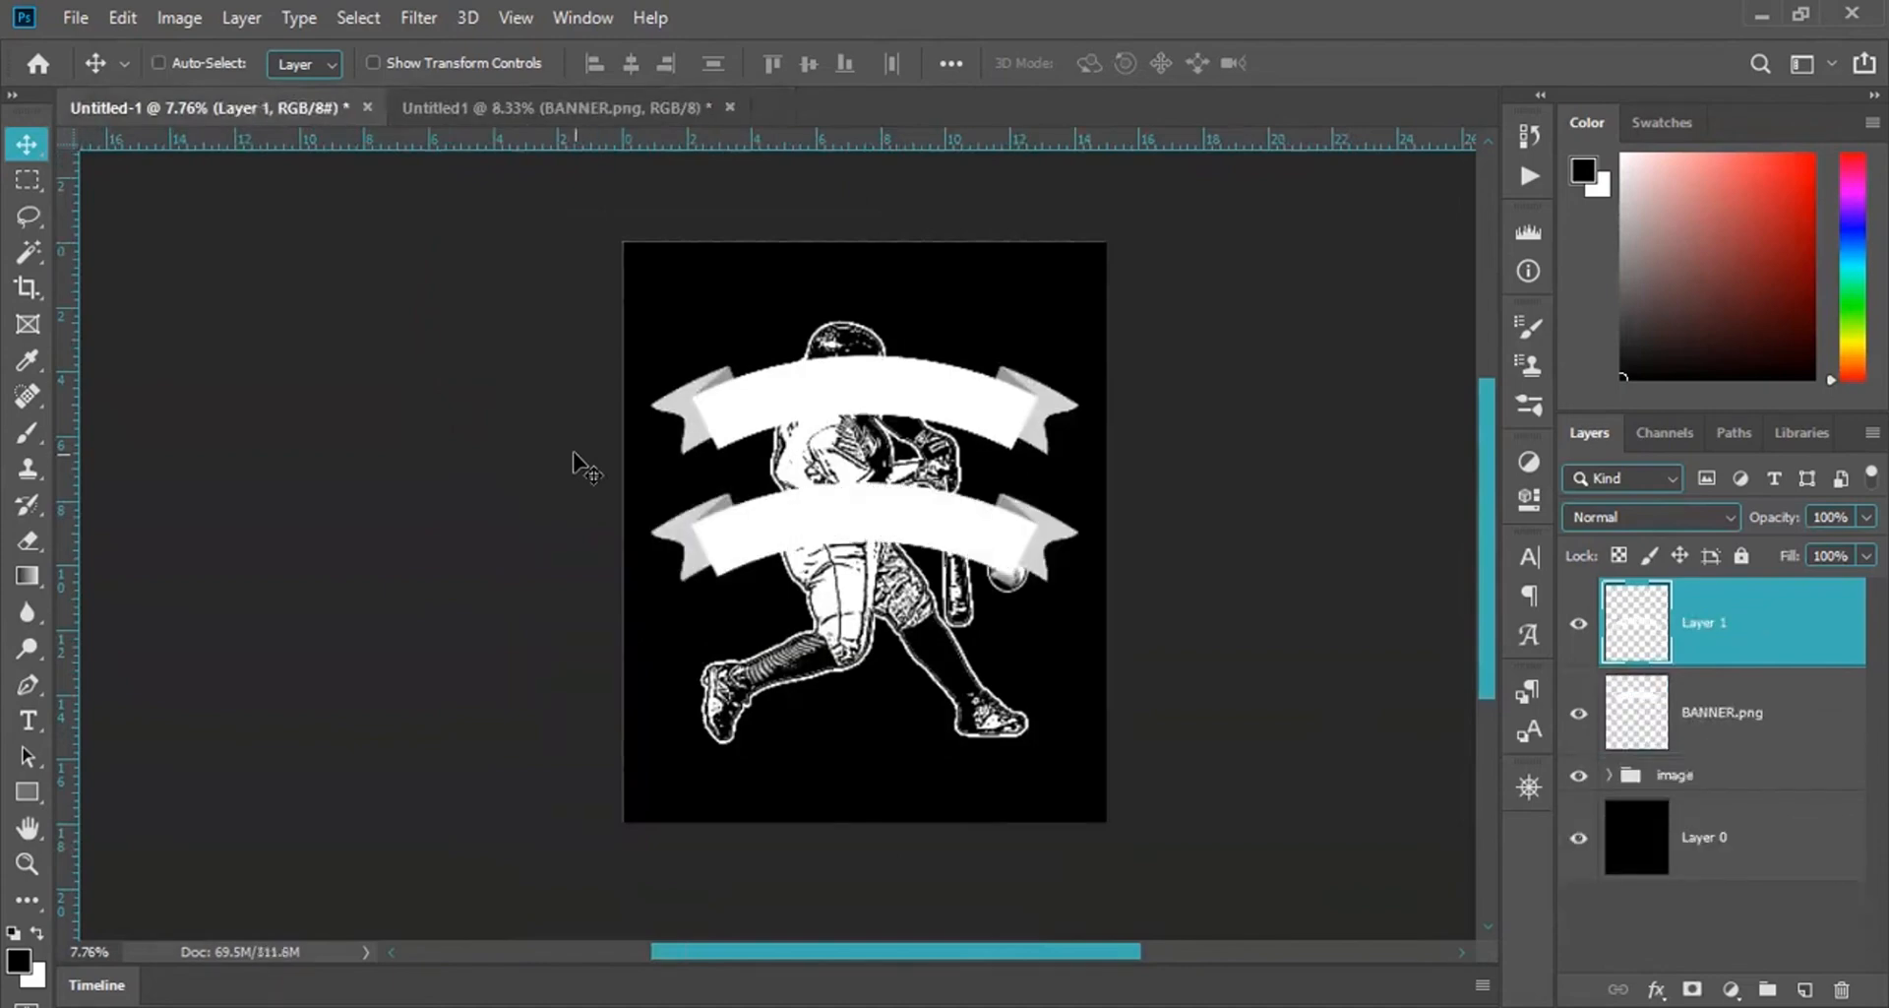
key(ctrl+z)
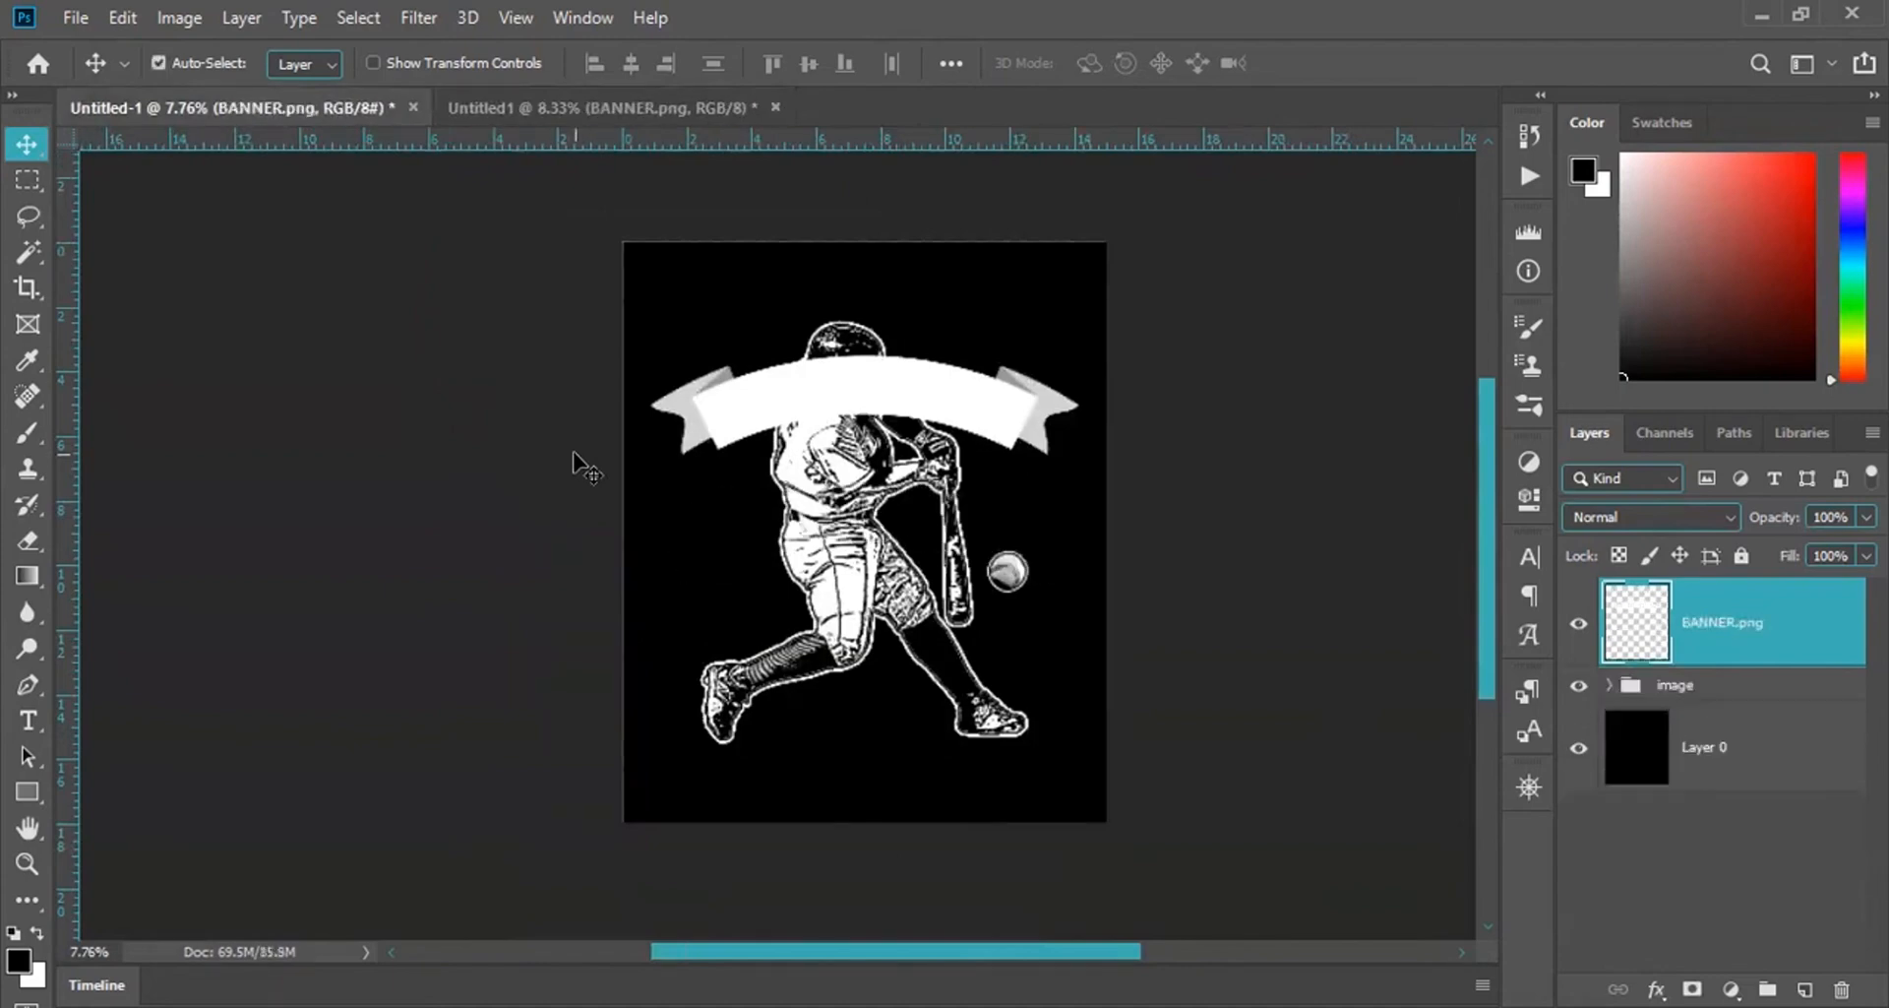
Duplicate the BANNER.png layer from Untitled1 into Untitled-1 once more and delete the extra banner there.
click(620, 104)
click(1748, 692)
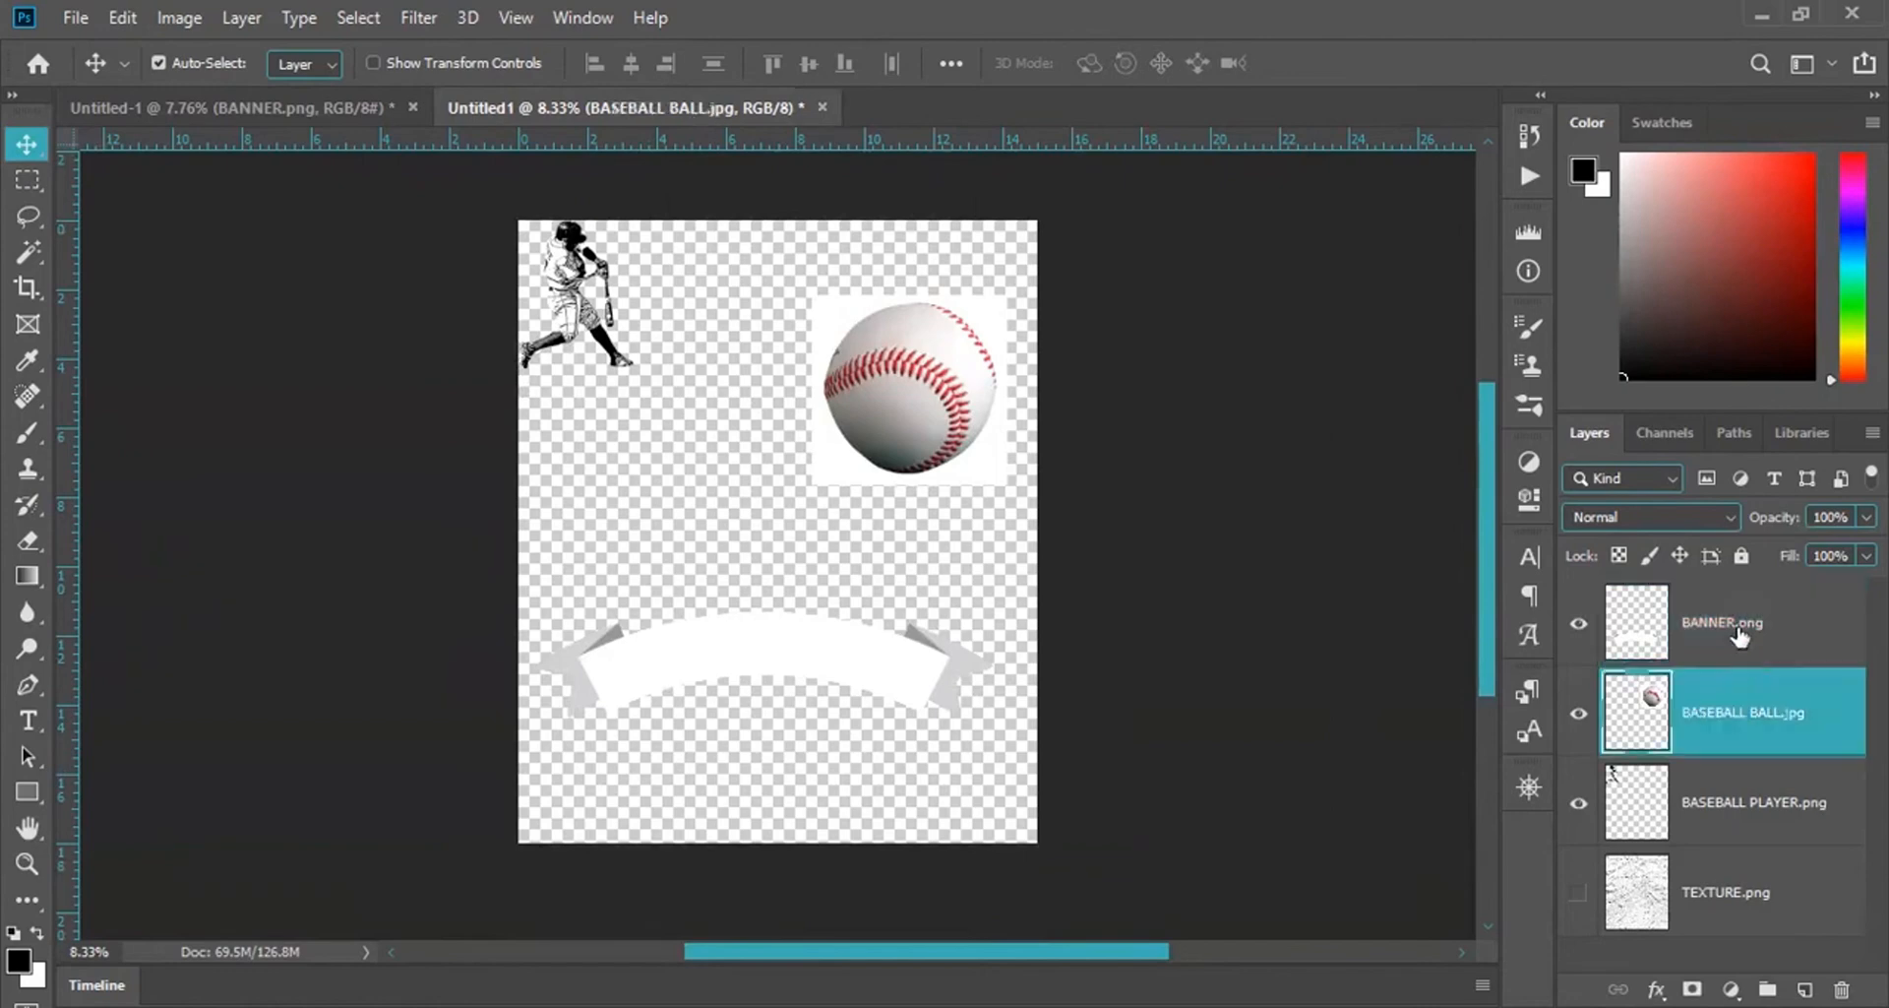
click(1734, 625)
click(27, 181)
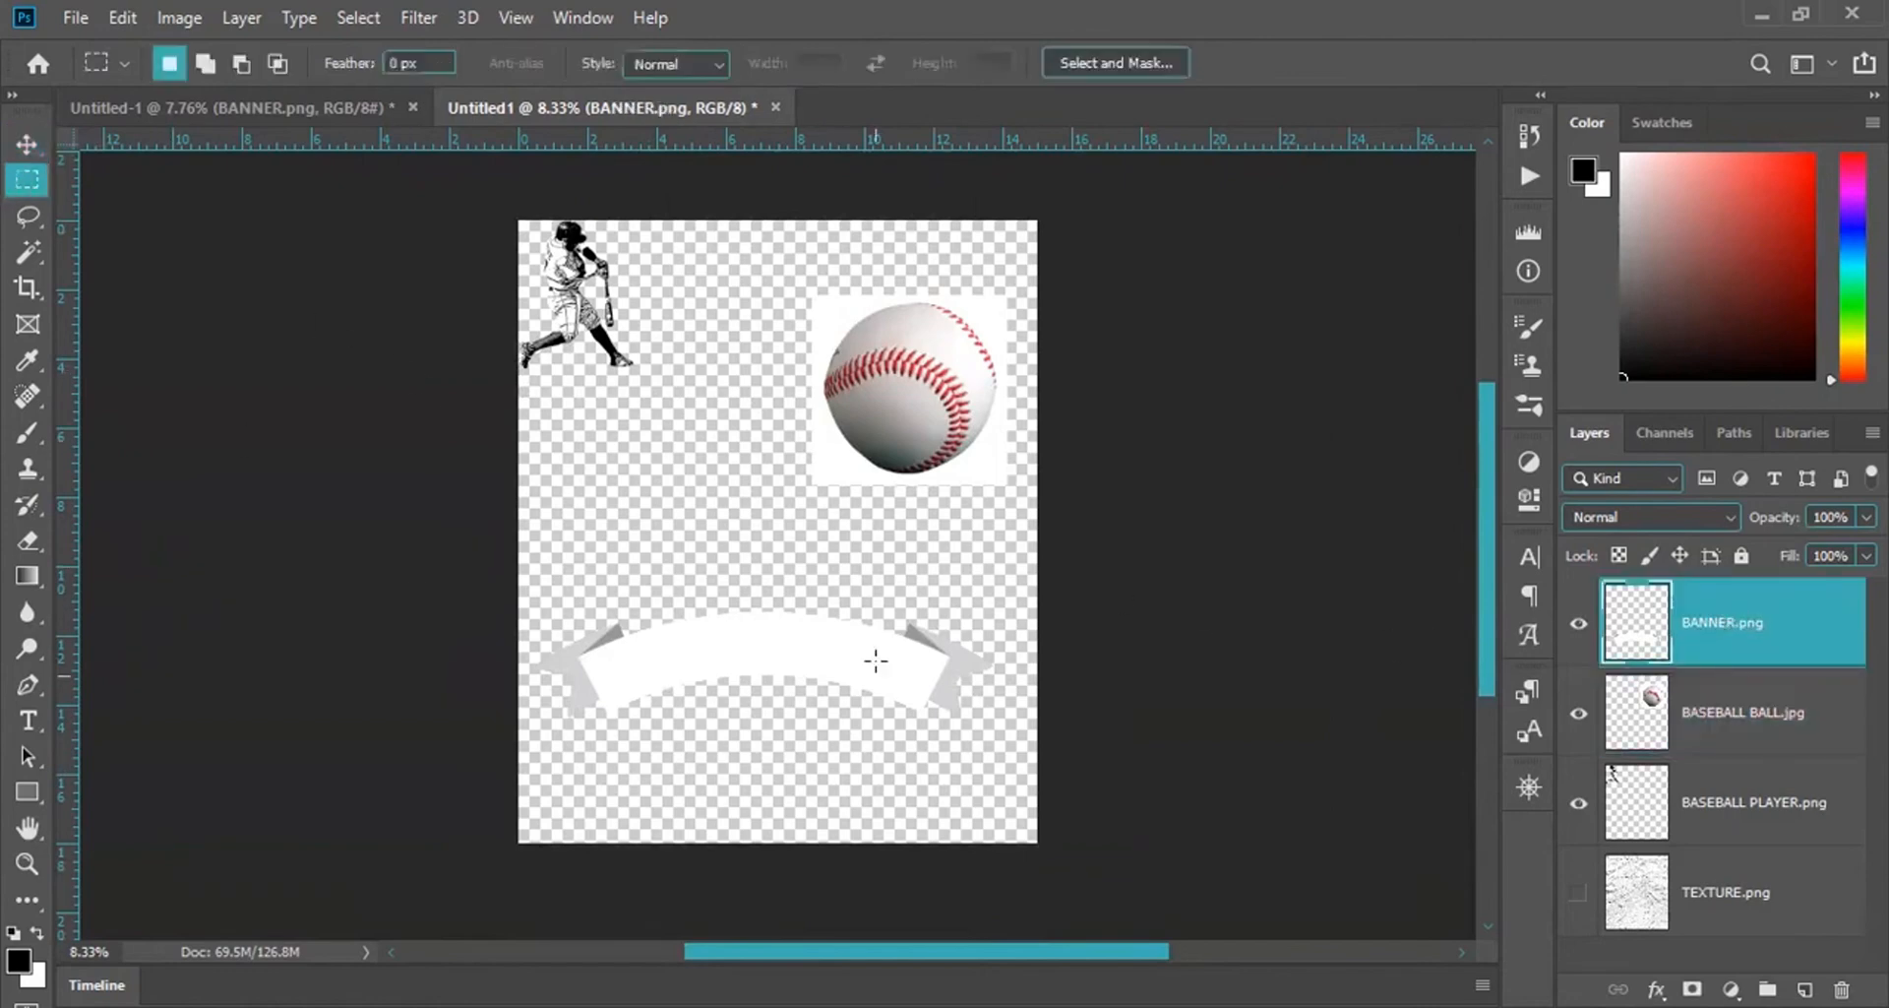
right_click(659, 501)
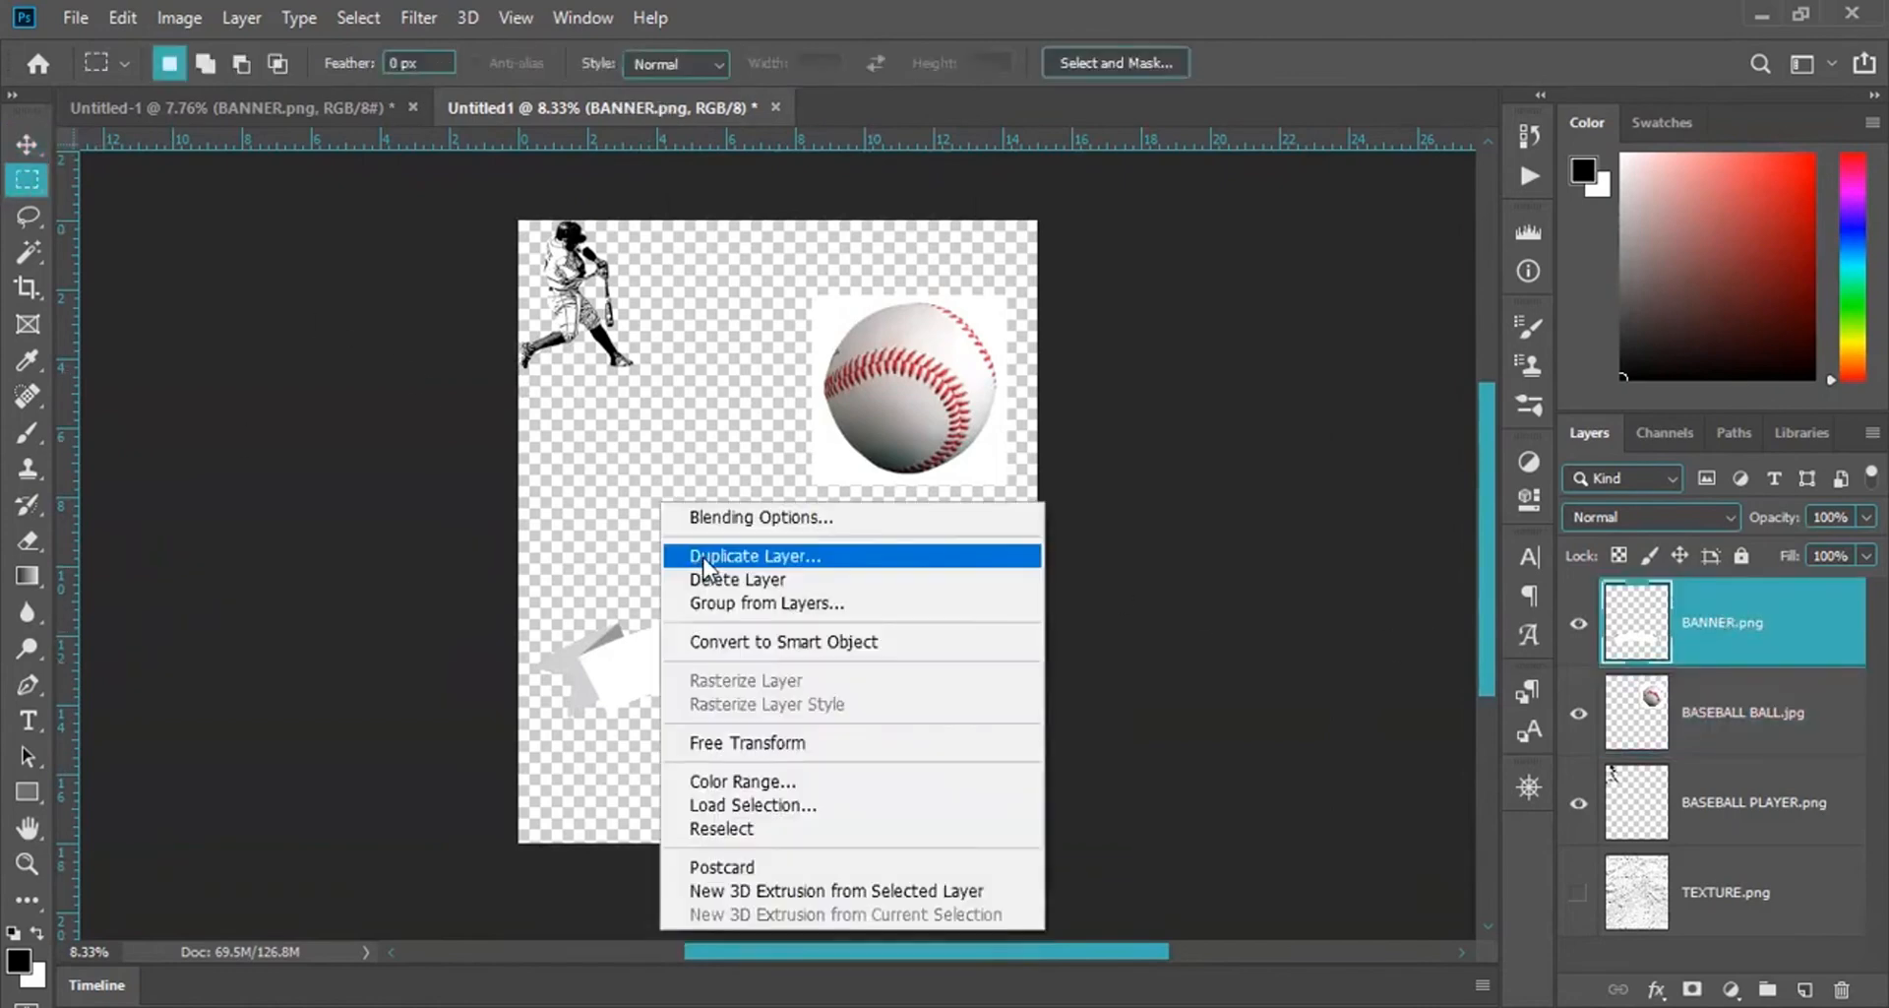
click(771, 554)
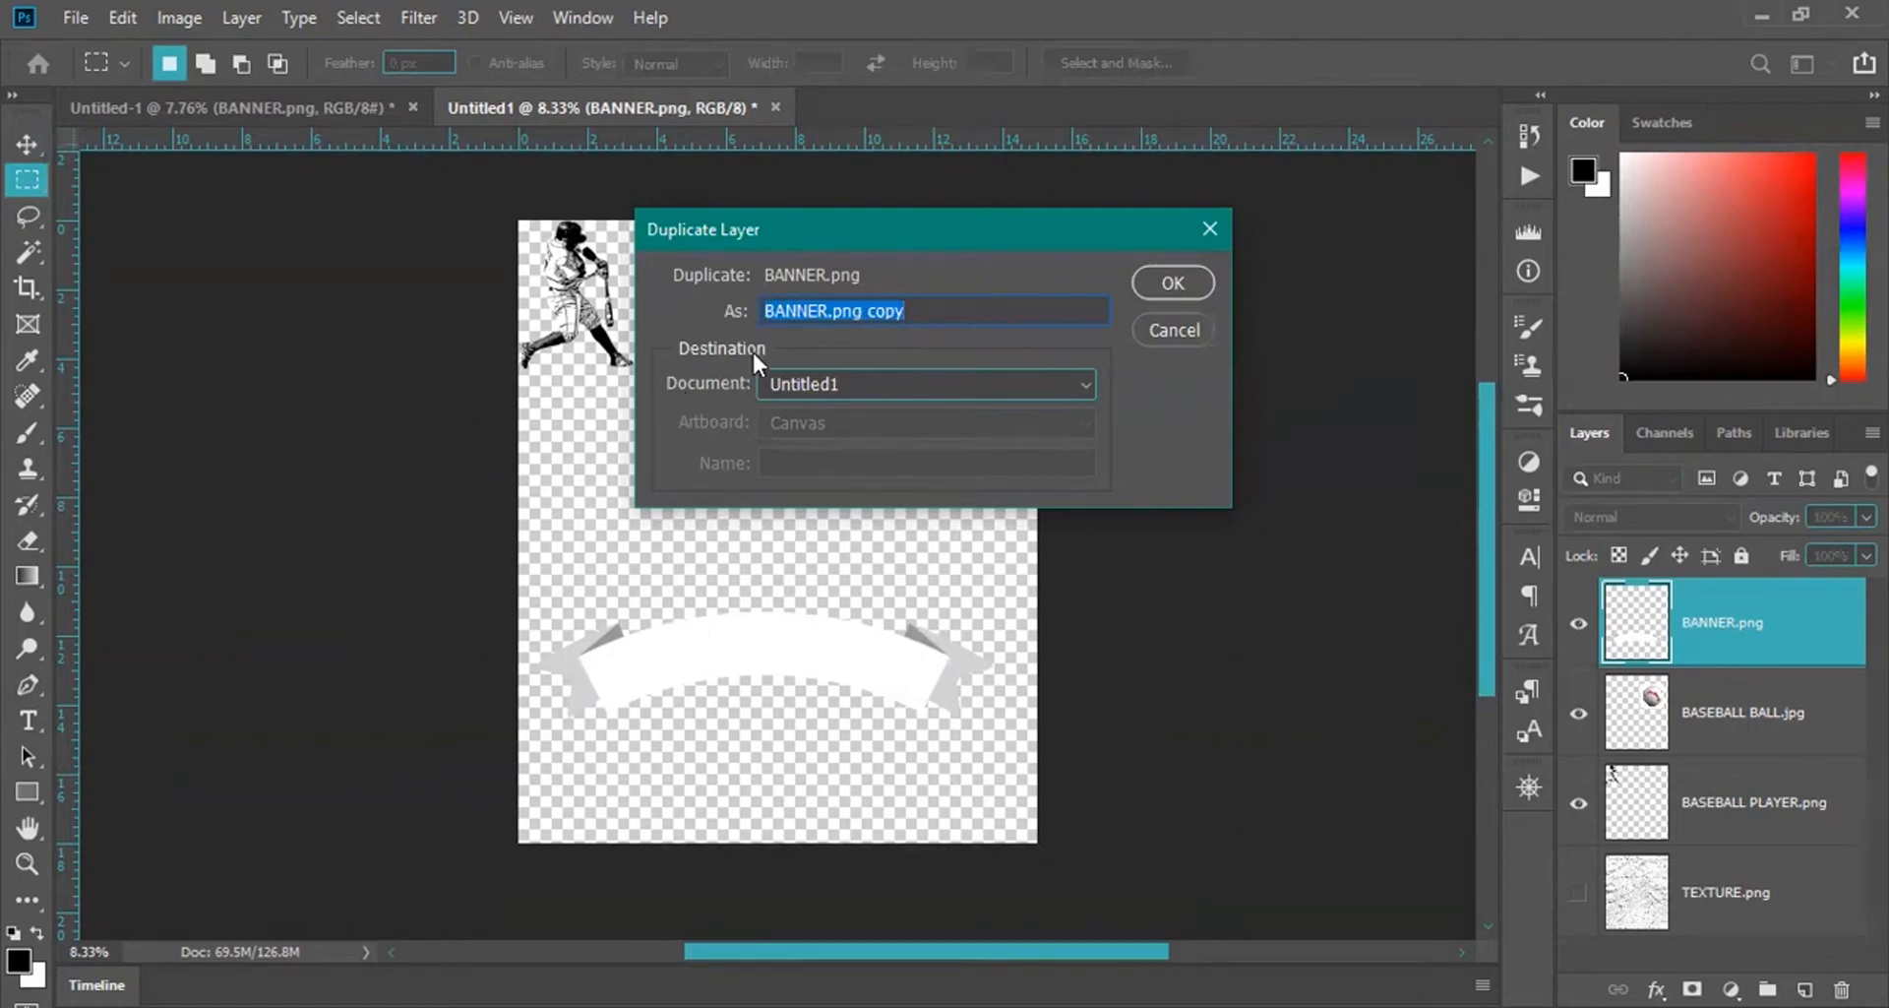
click(874, 387)
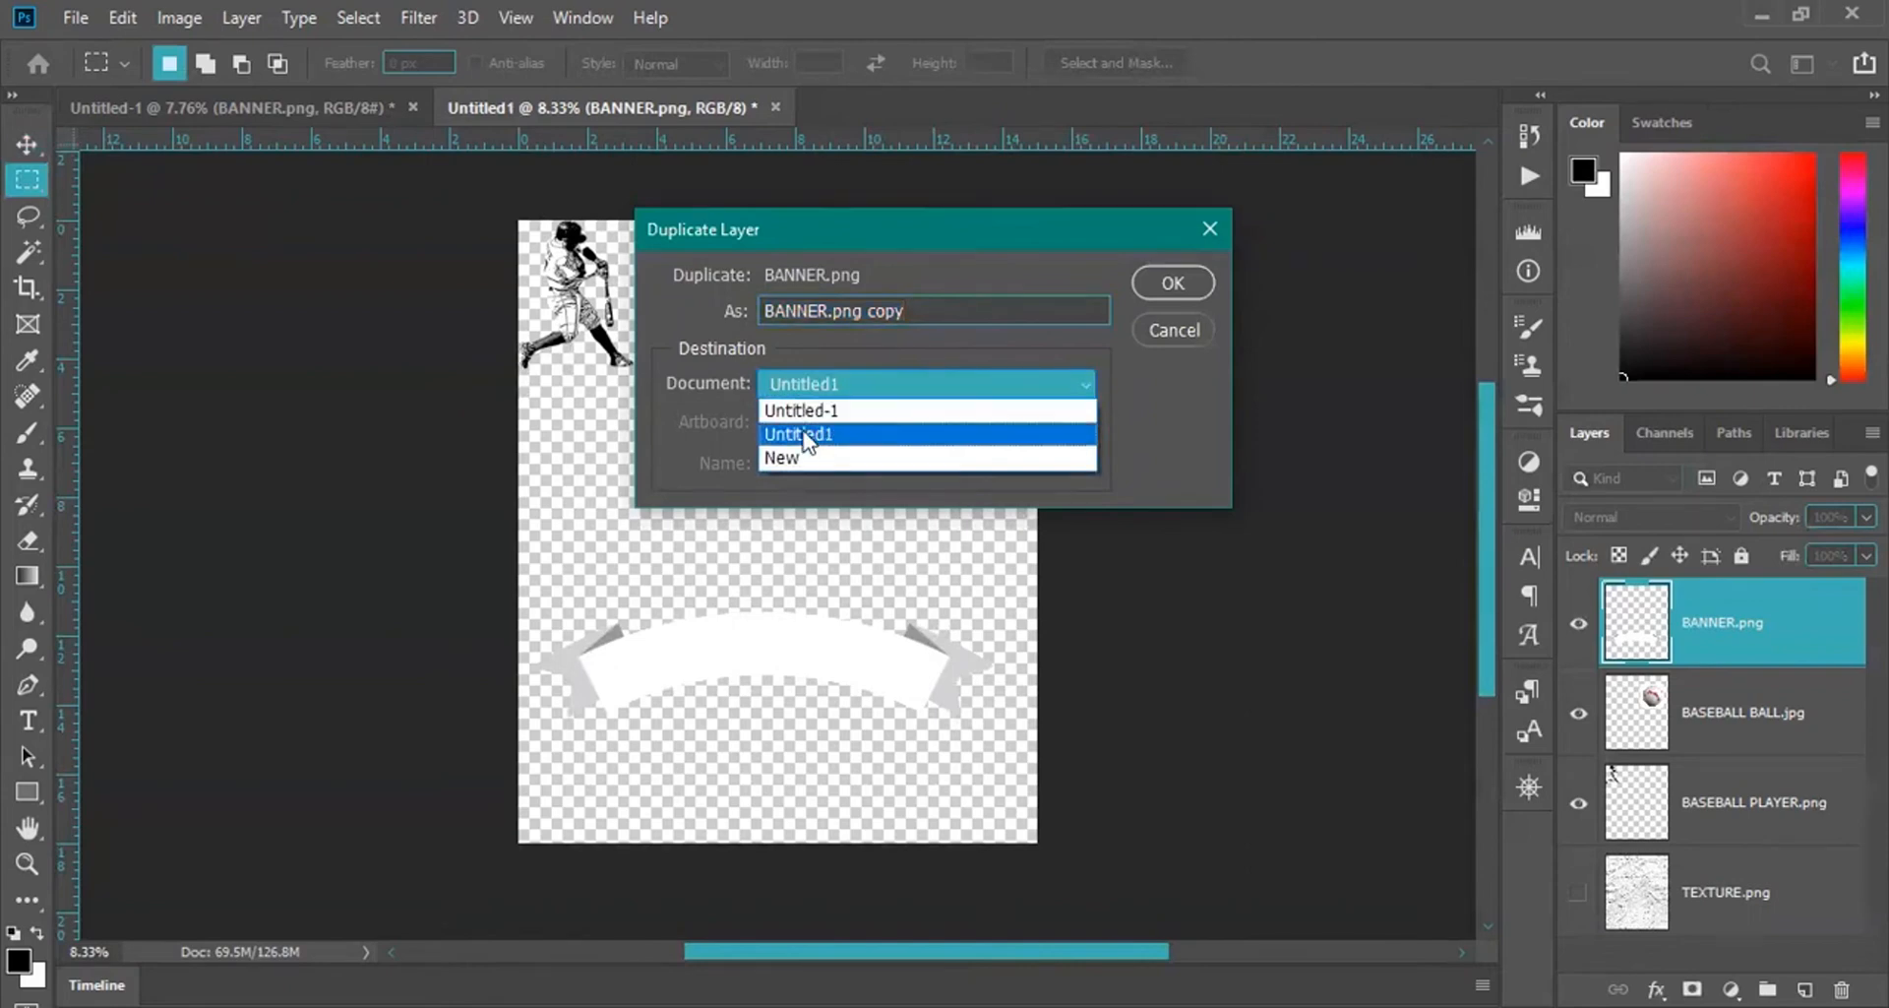
click(811, 421)
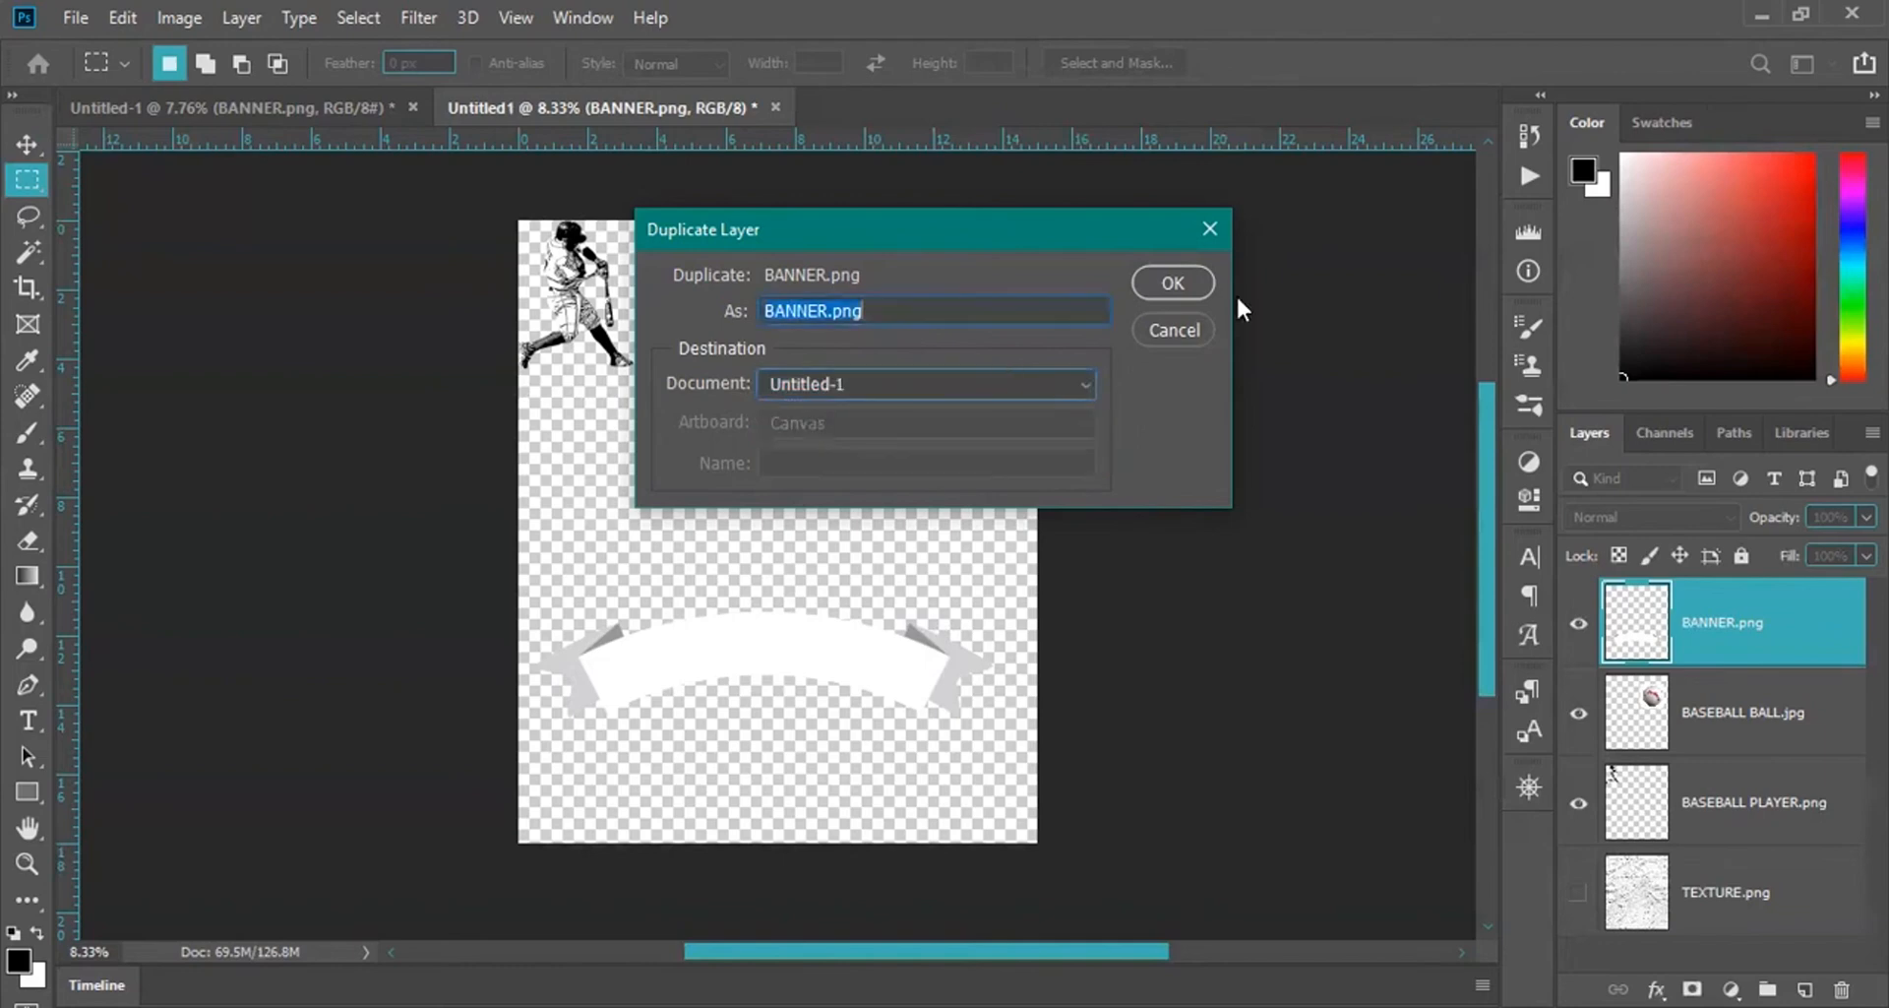
click(1171, 287)
click(346, 102)
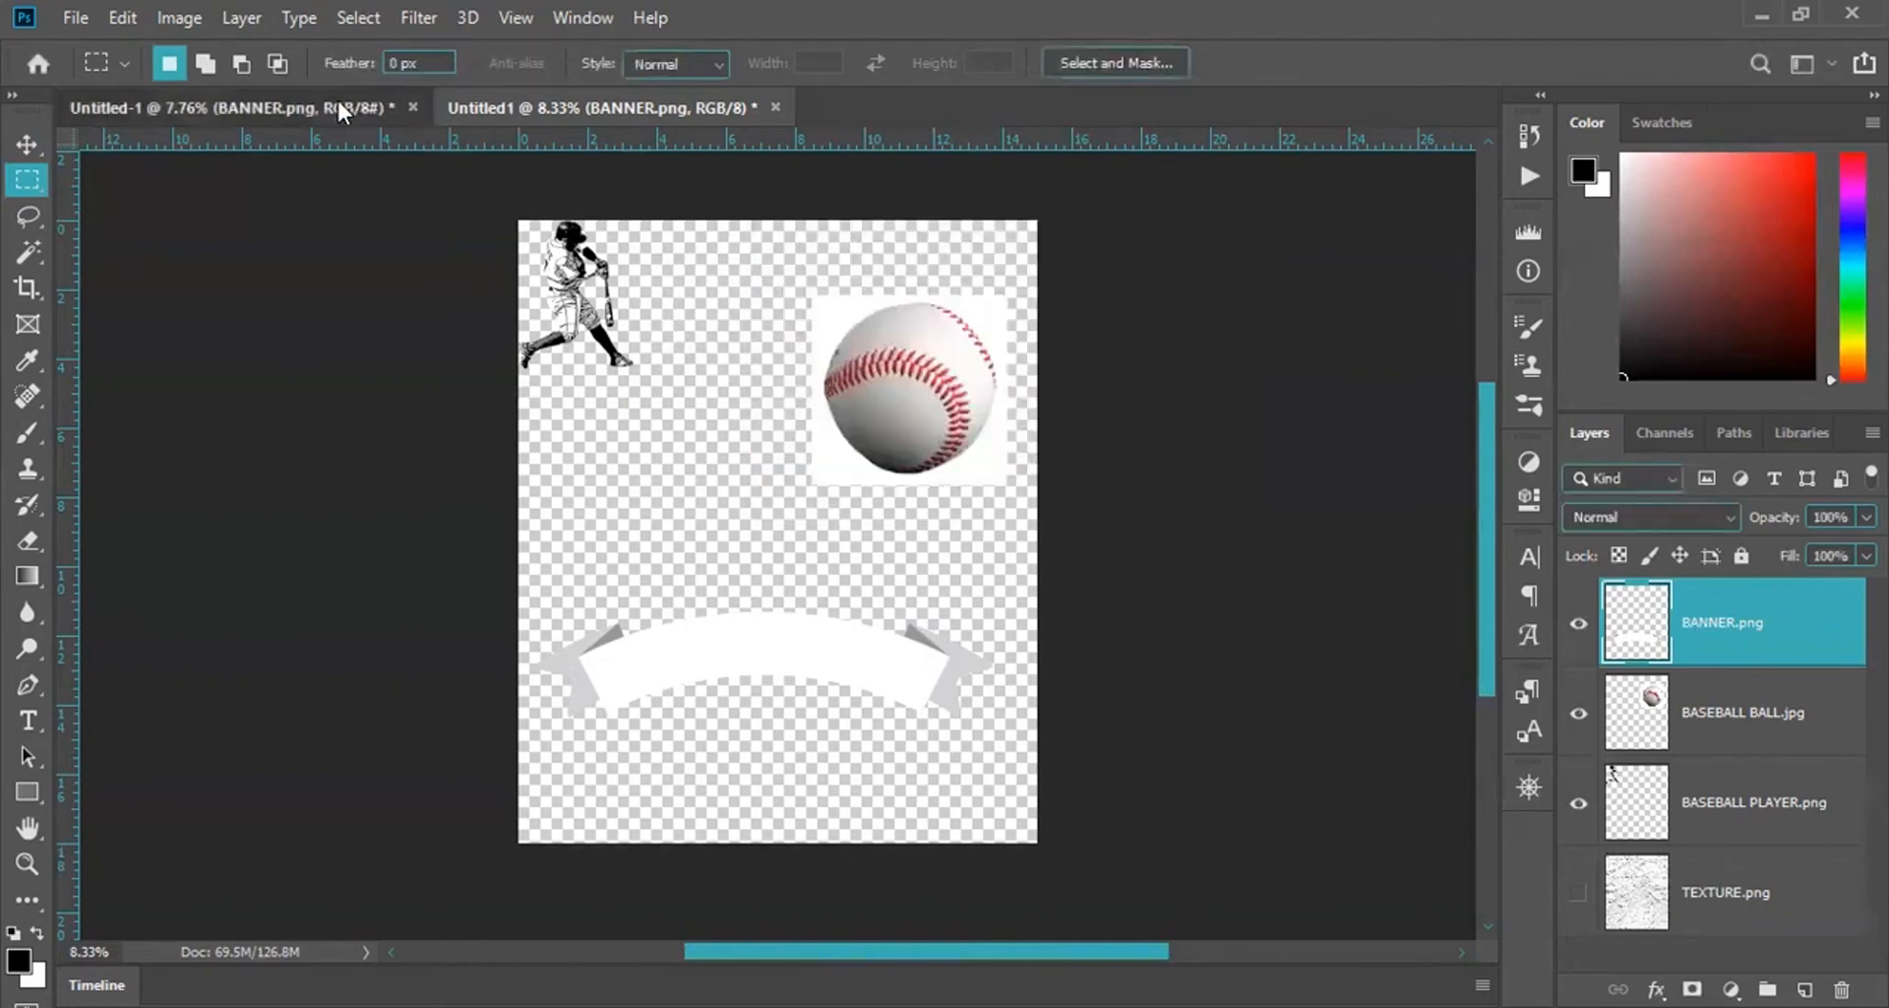
key(Delete)
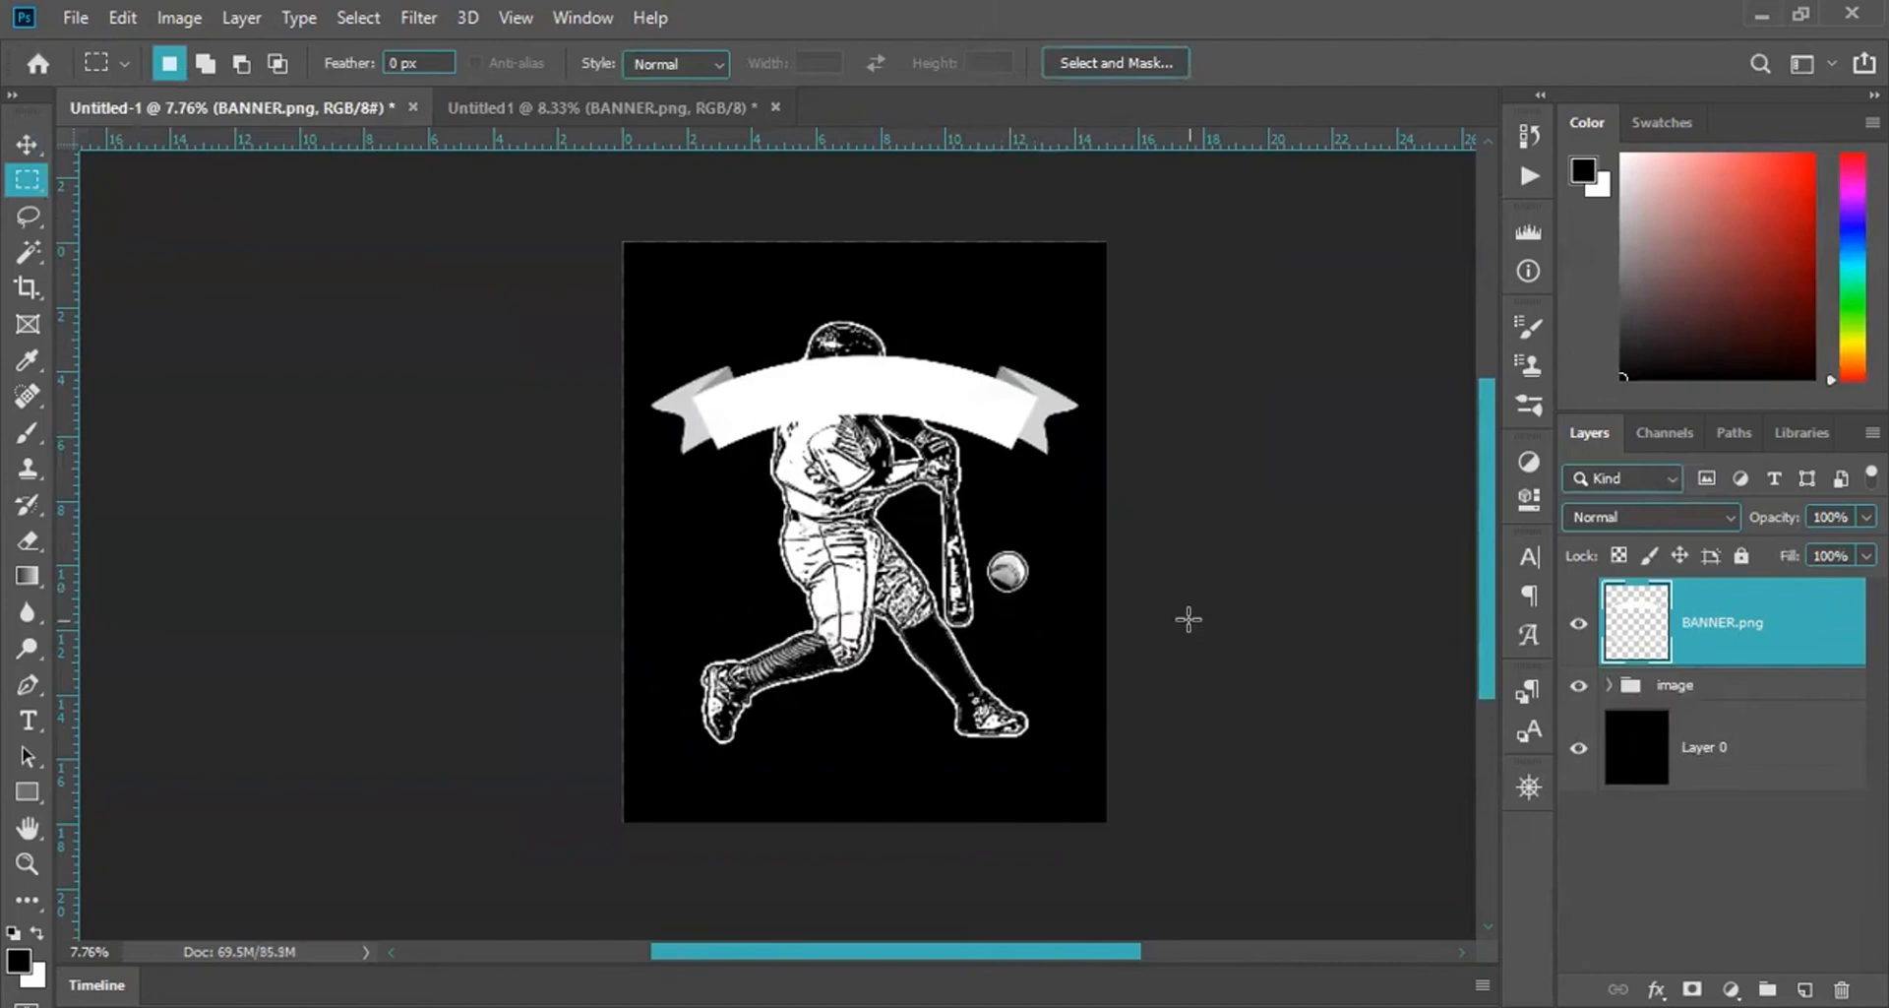
Move the banner to the upper edge of the canvas, just above the player's helmet.
click(26, 144)
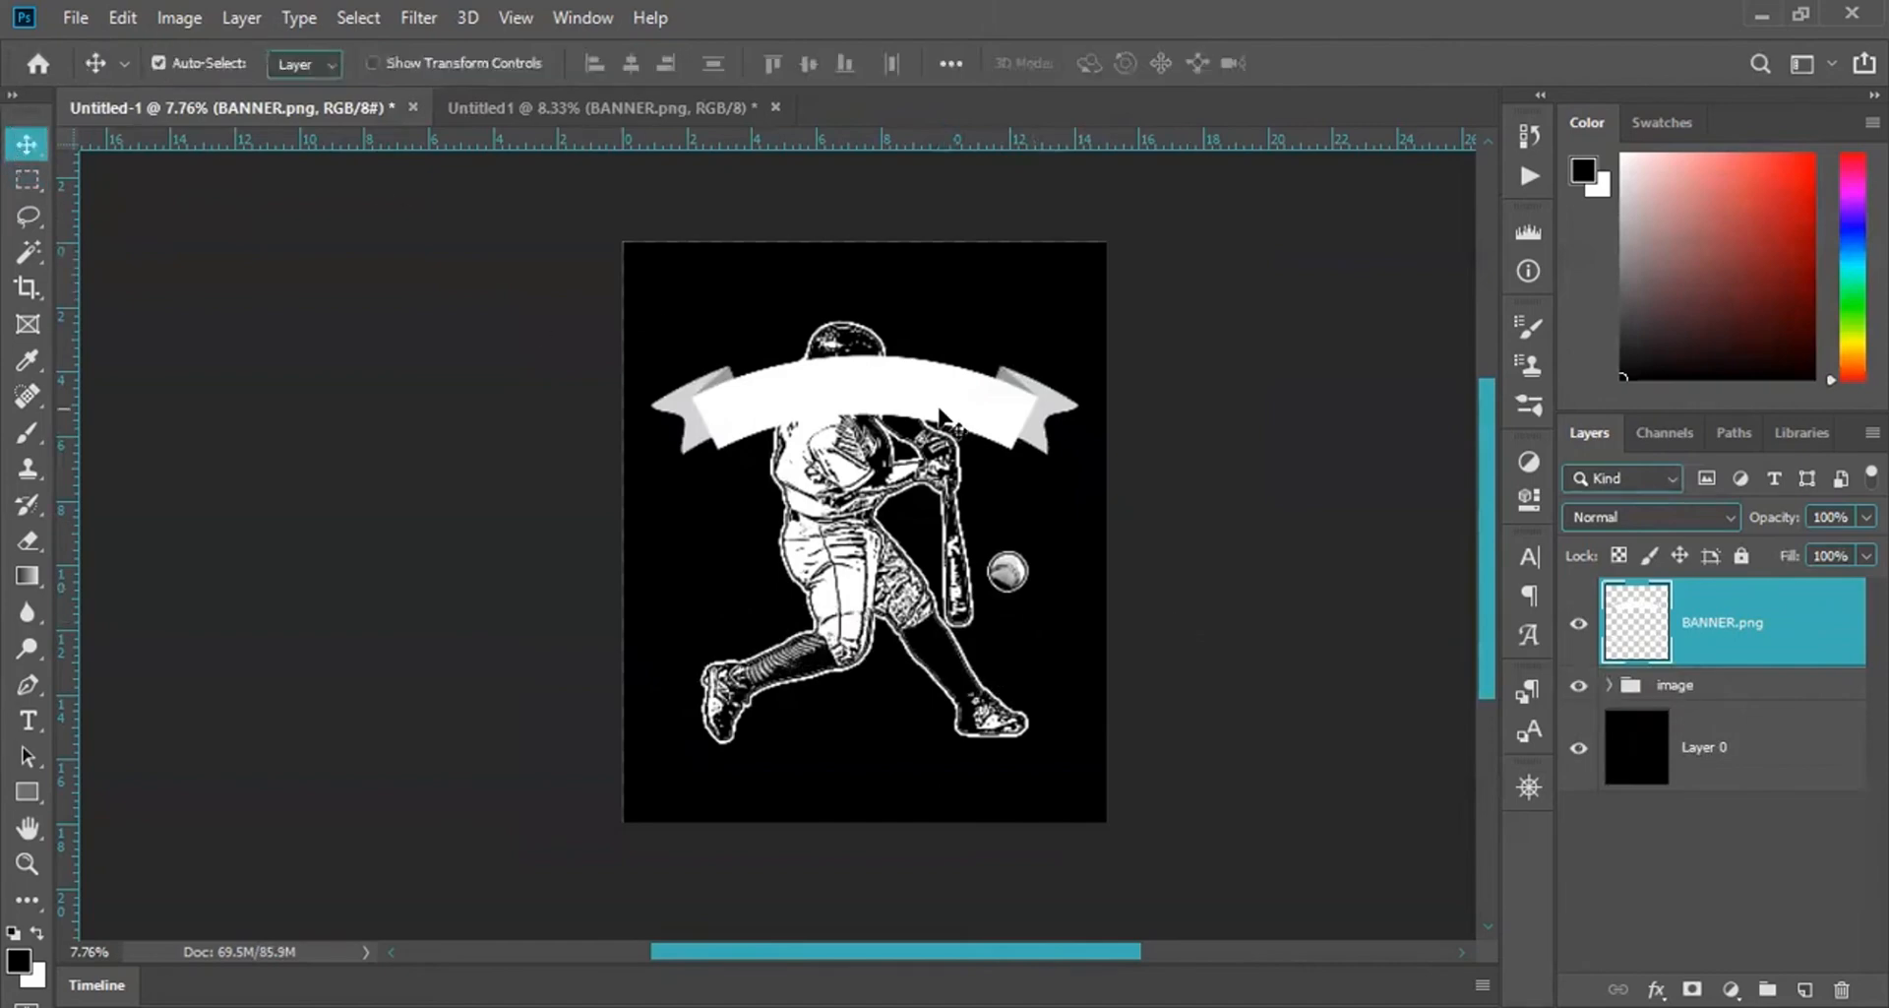
drag(849, 381, 856, 303)
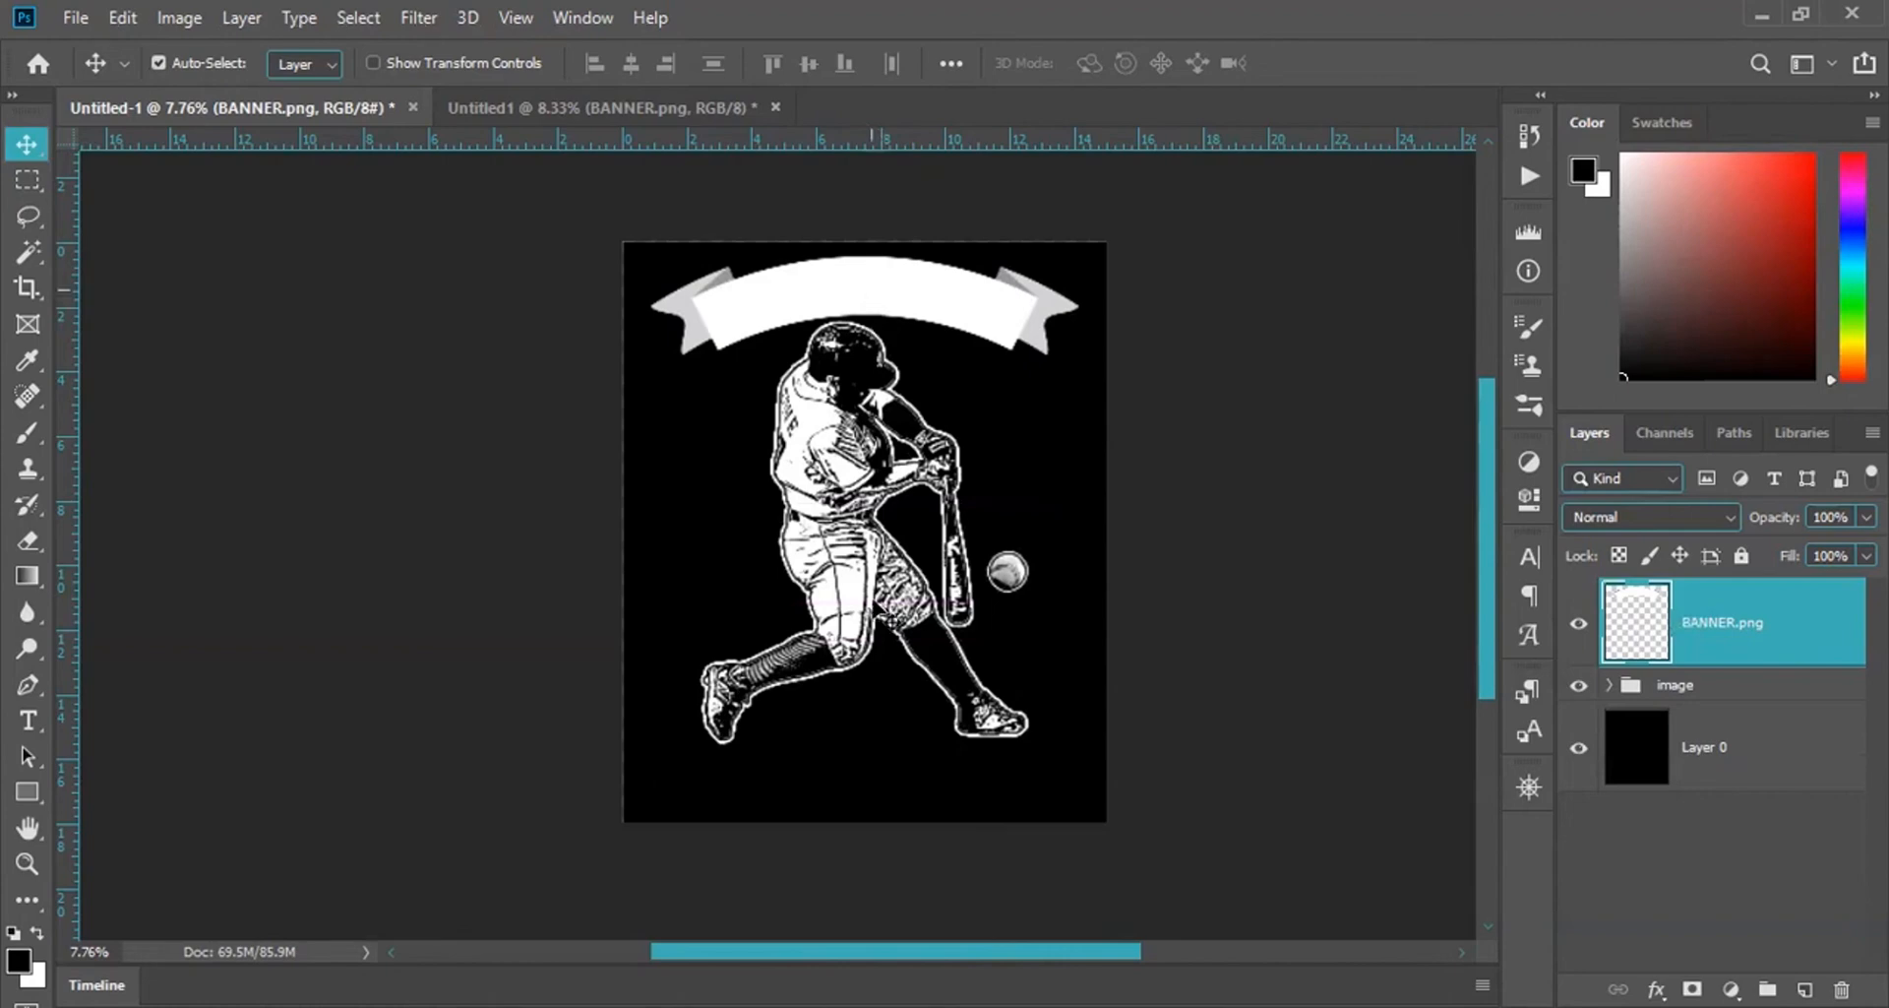
Try placing a copy of the banner lower down over the player's body, and undo it.
drag(888, 431, 887, 575)
key(ctrl+z)
alt+drag(879, 303, 877, 573)
key(ctrl+z)
Duplicate the banner with Layer Via Copy and move the copy straight down over the player's feet.
click(241, 18)
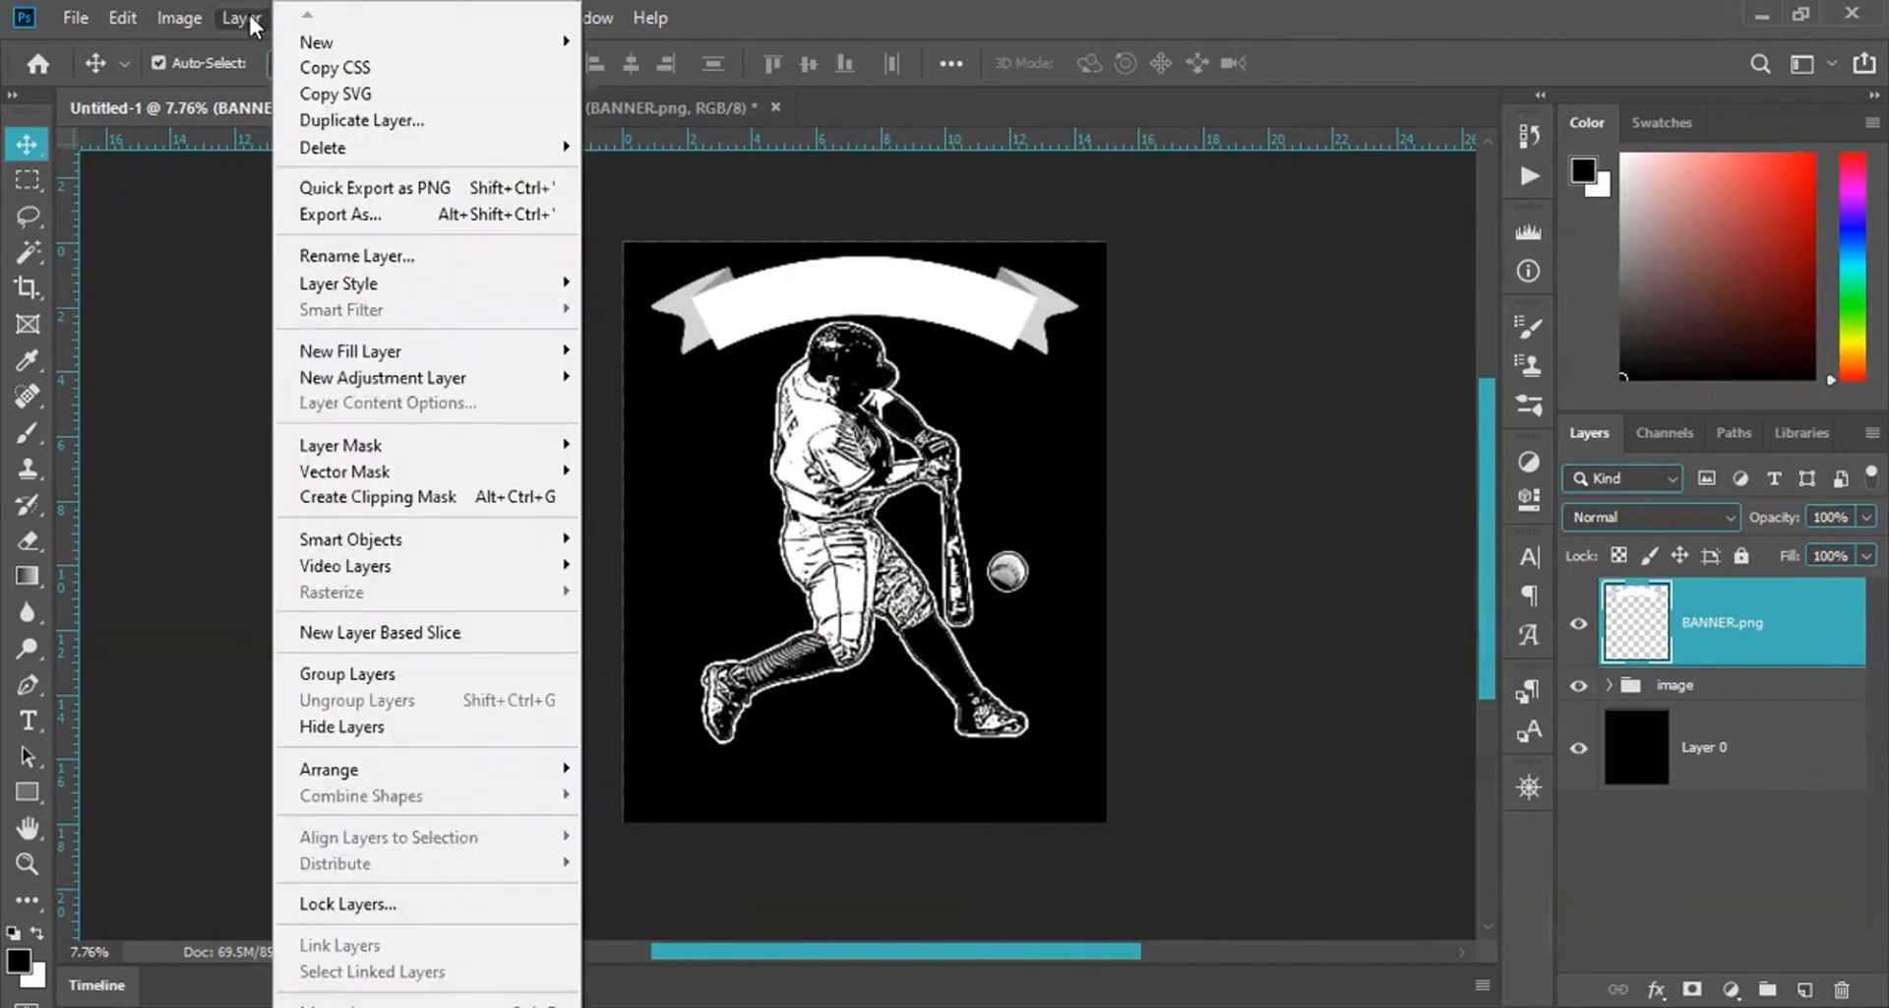
mouse_move(344, 43)
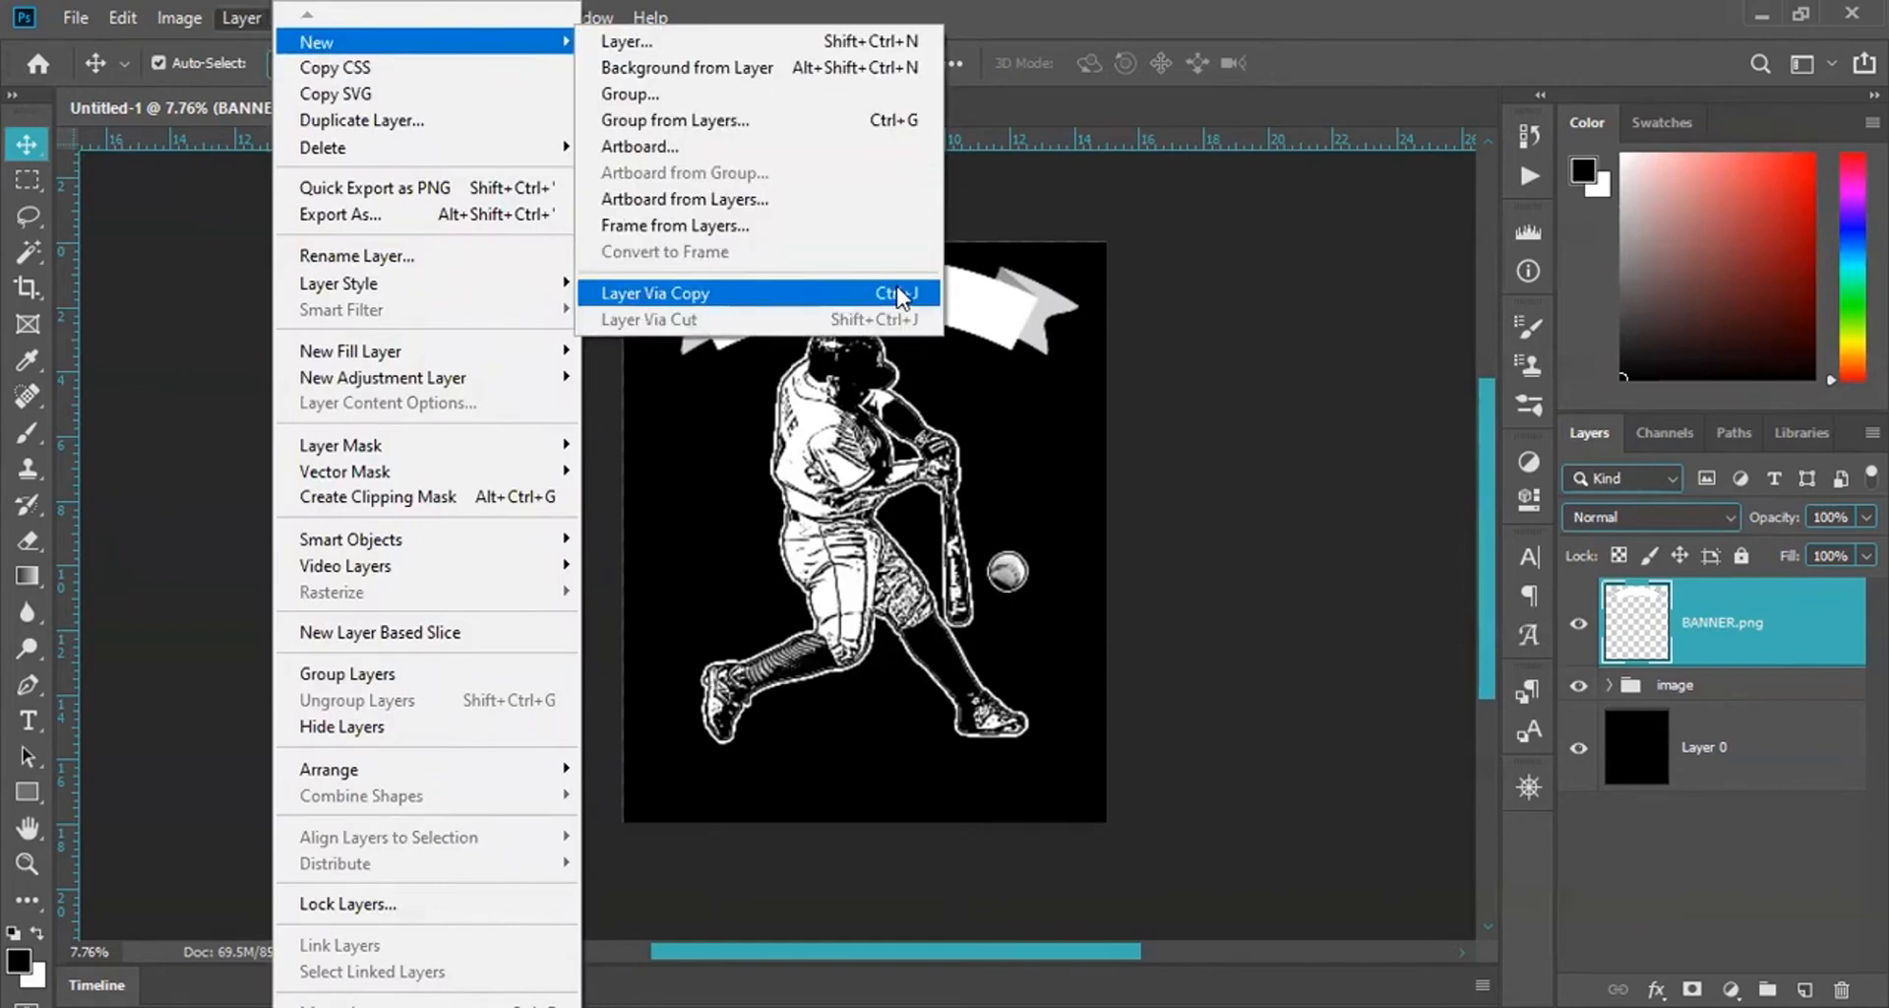
click(1084, 470)
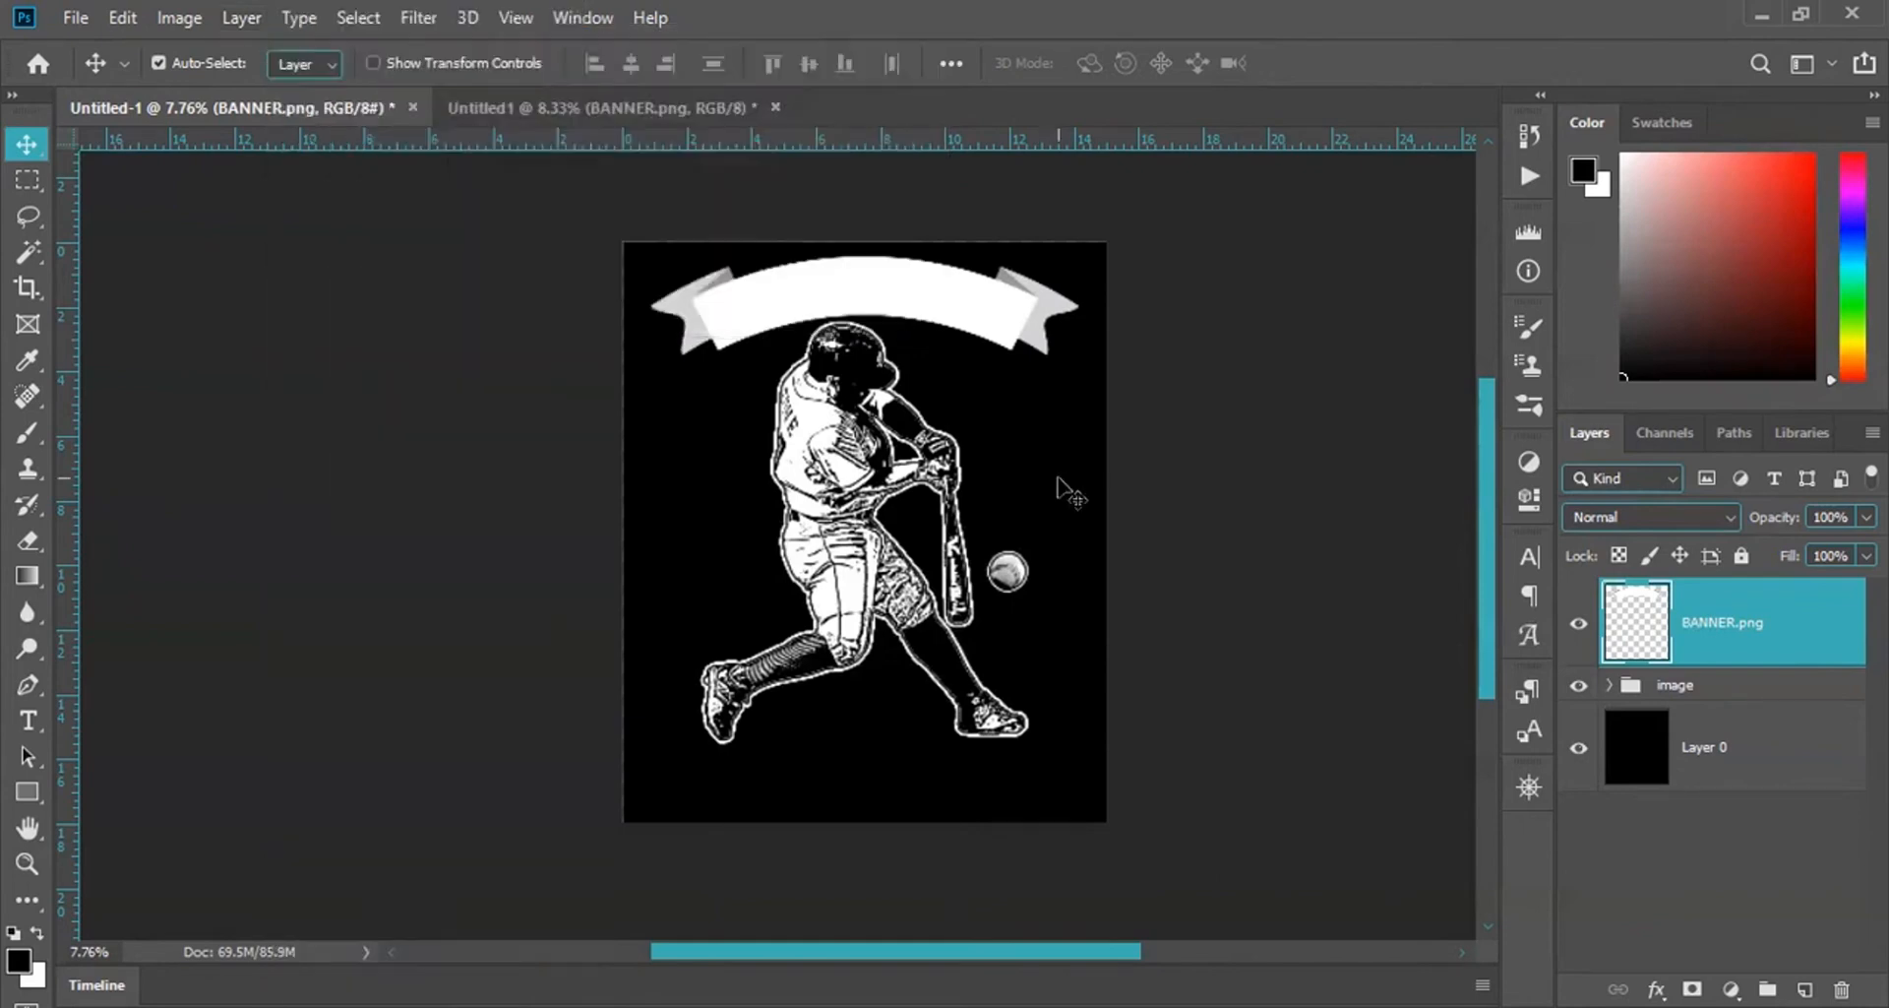
key(ctrl+j)
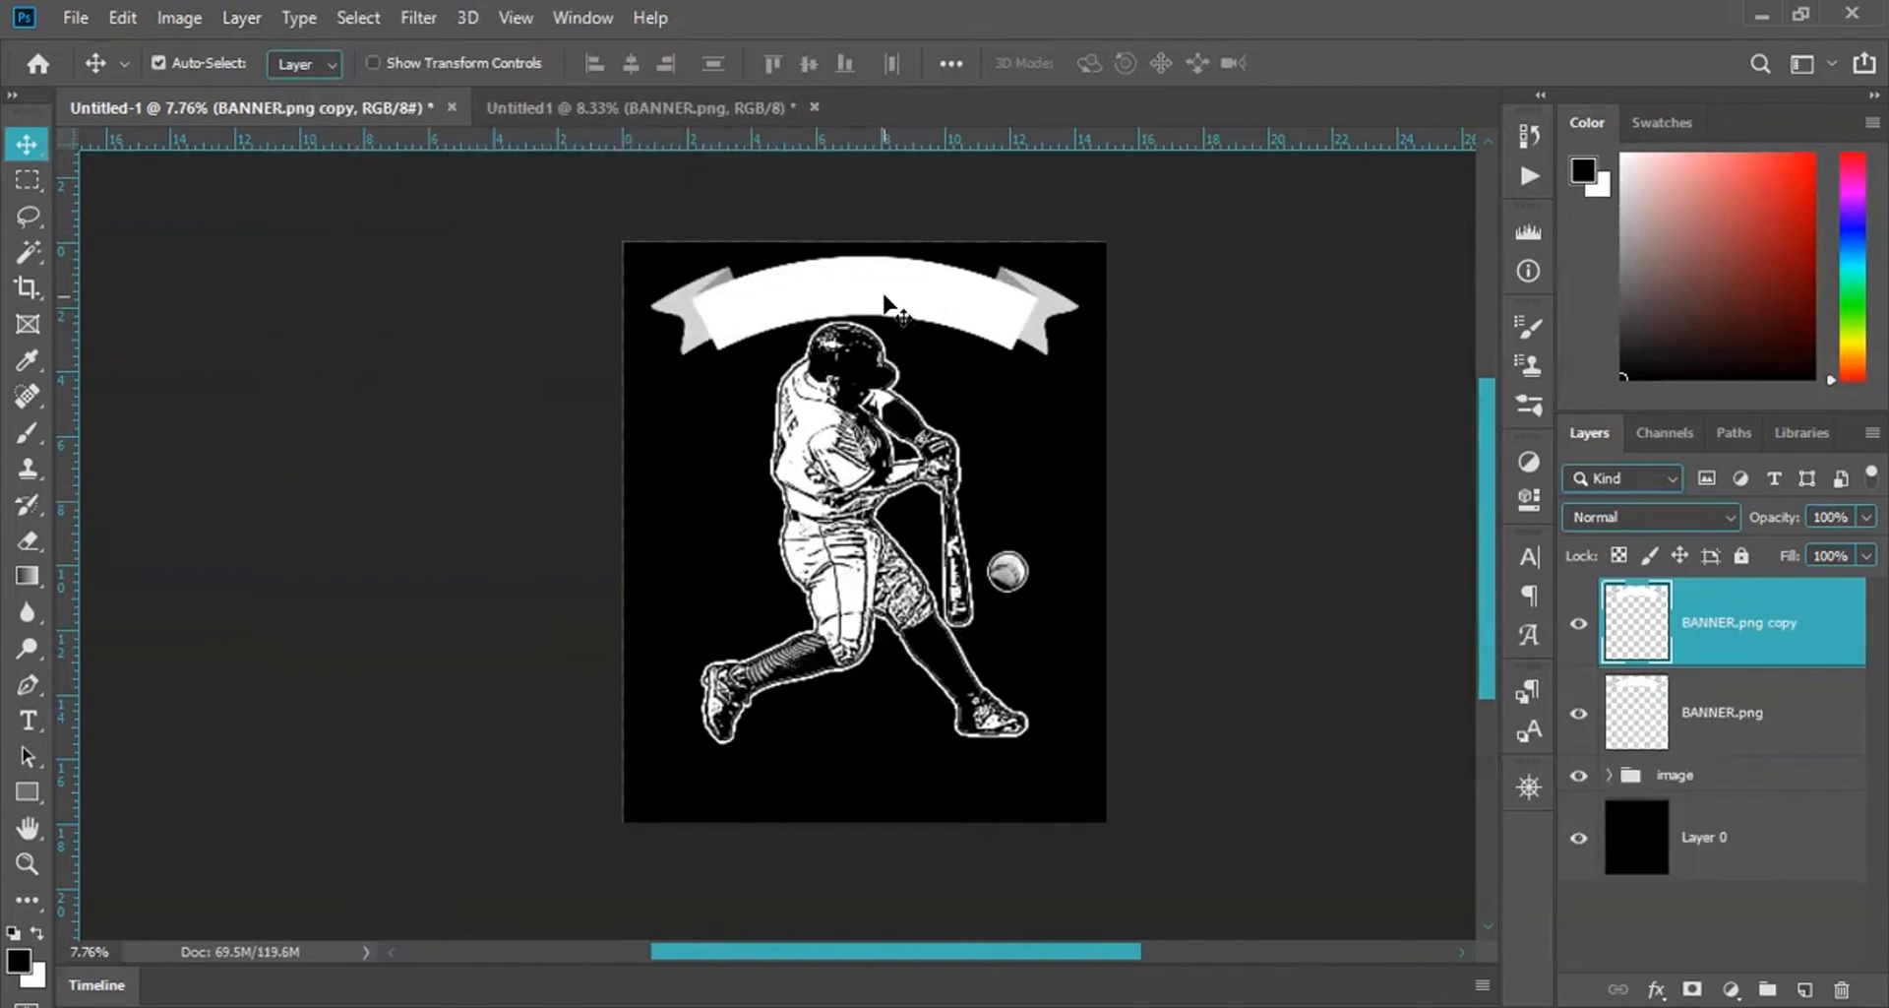
drag(884, 300, 874, 738)
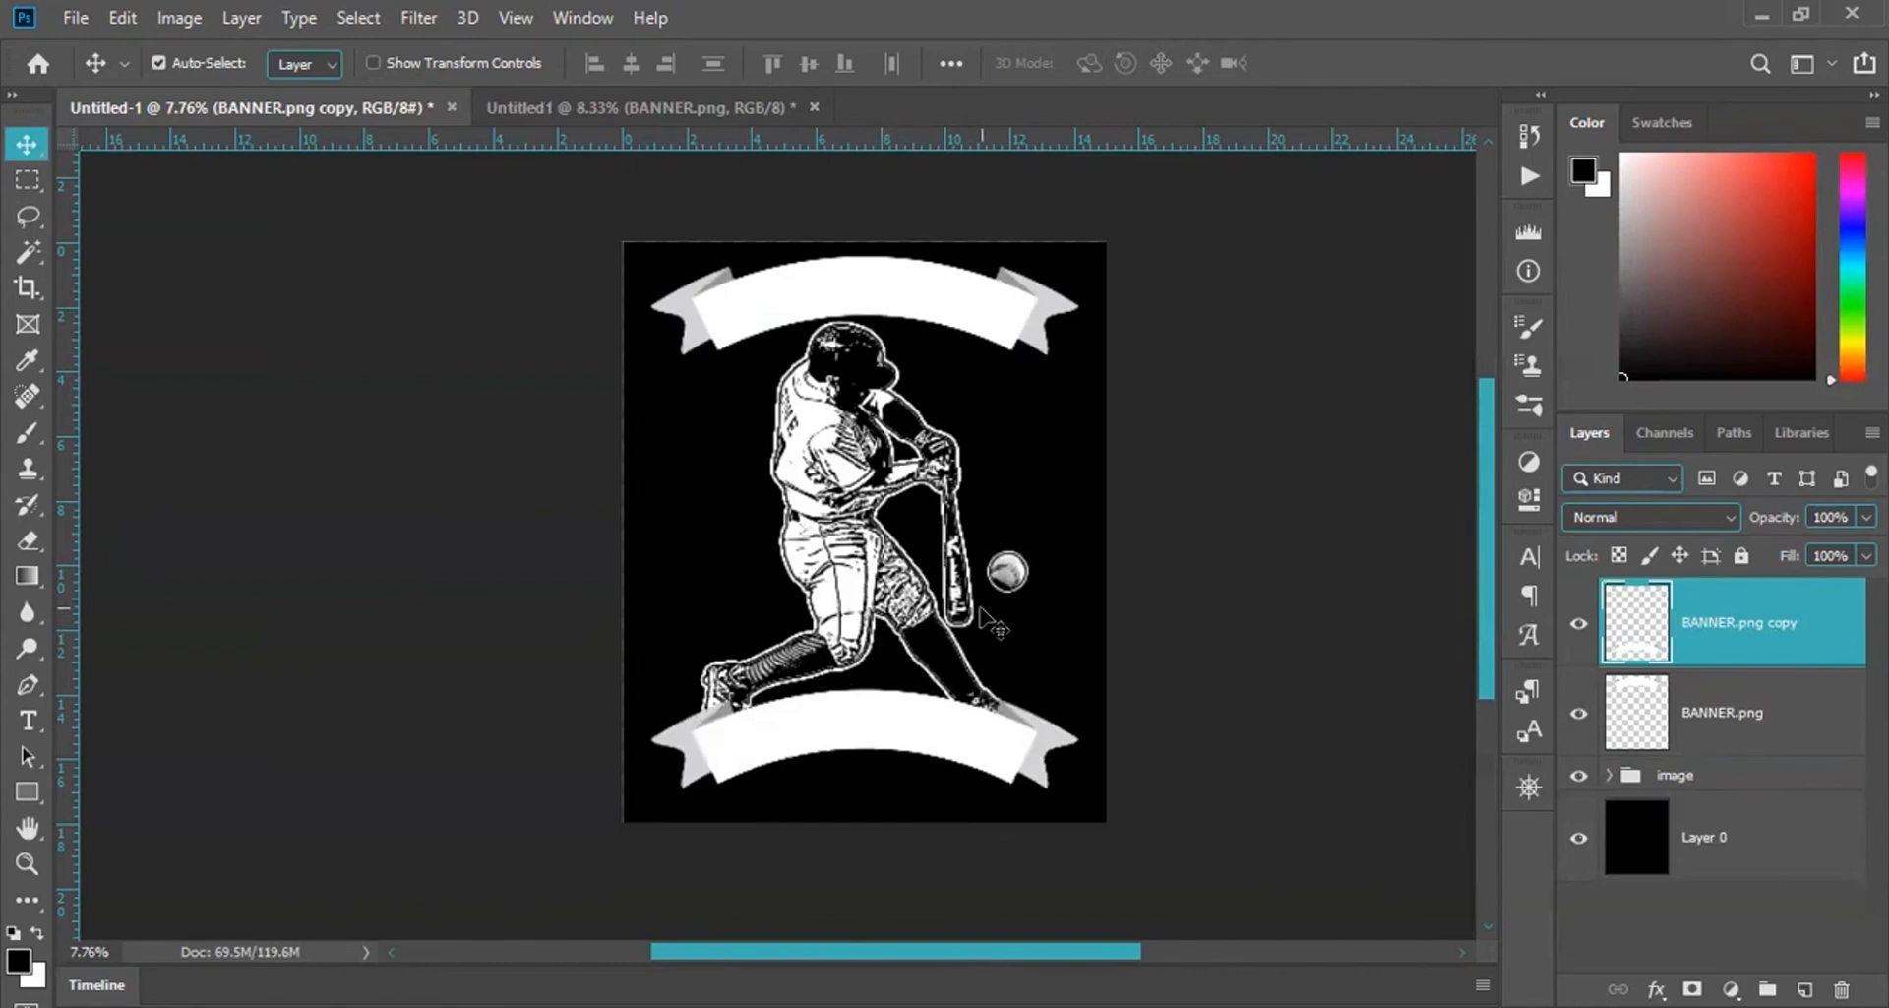
Flip the banner copy at the player's feet vertically and move it slightly down the canvas.
key(ctrl+t)
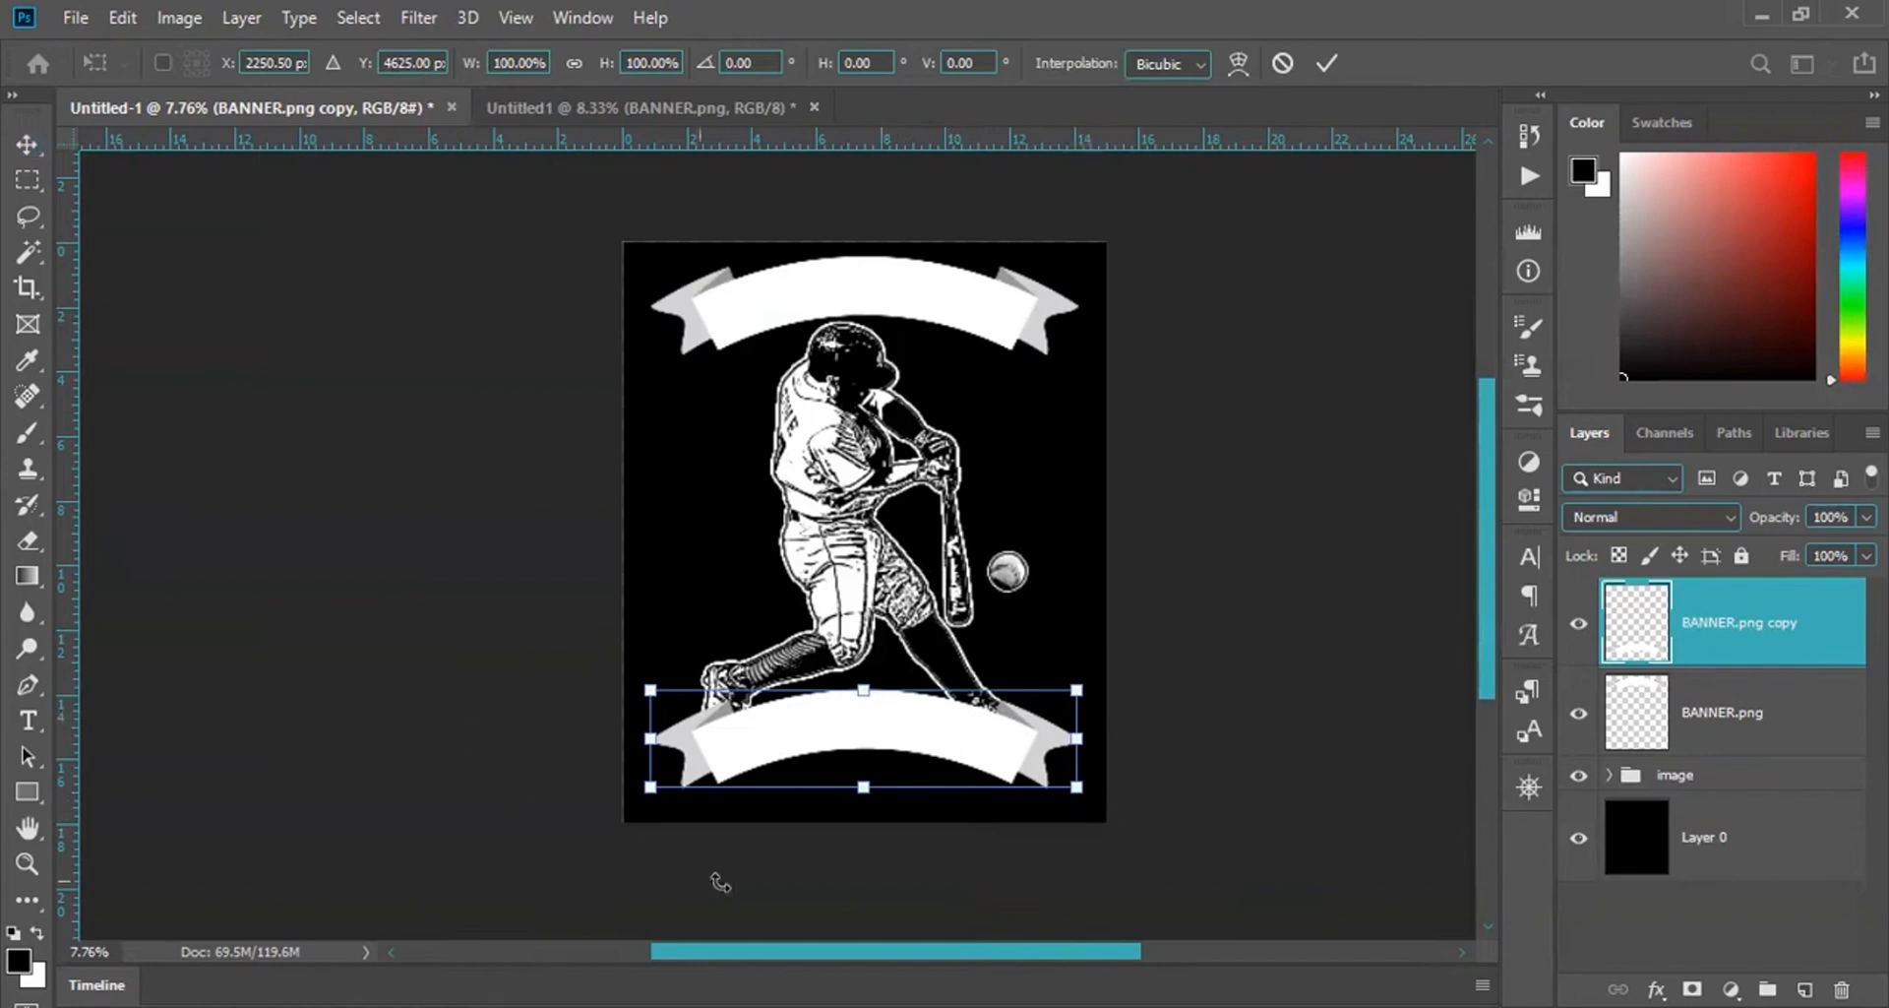
right_click(940, 747)
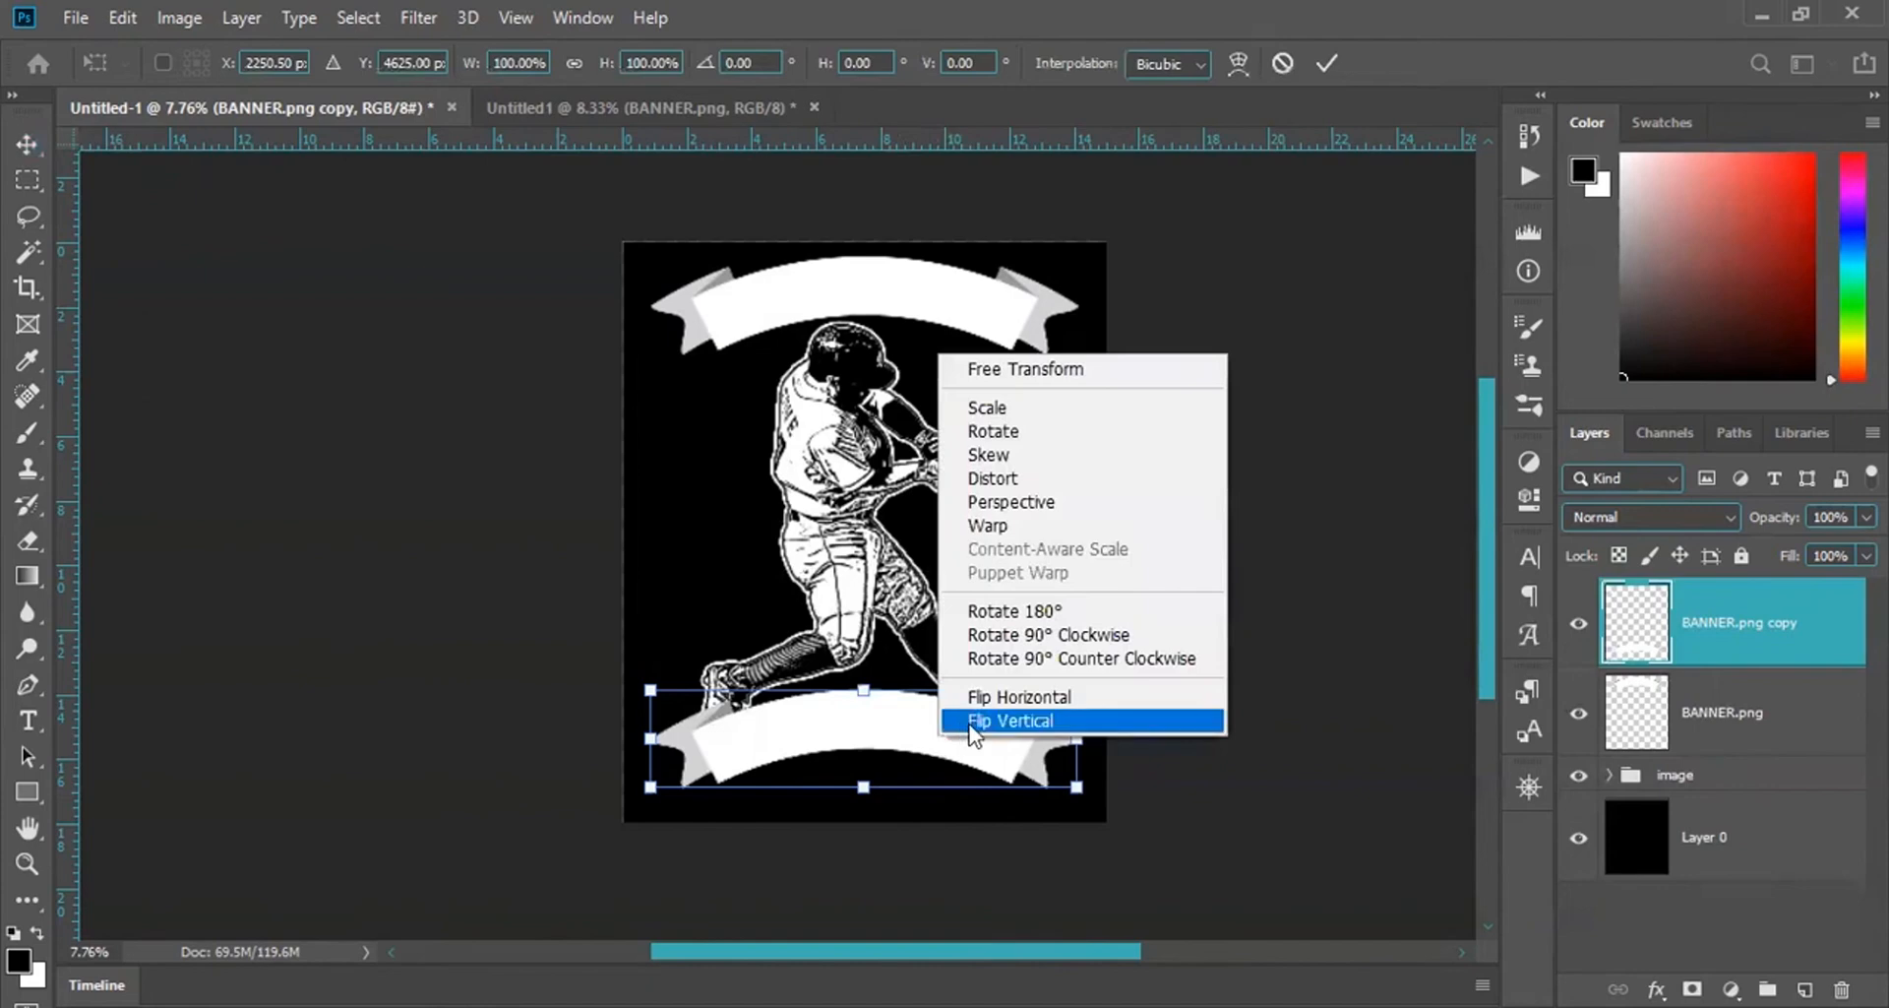
click(970, 721)
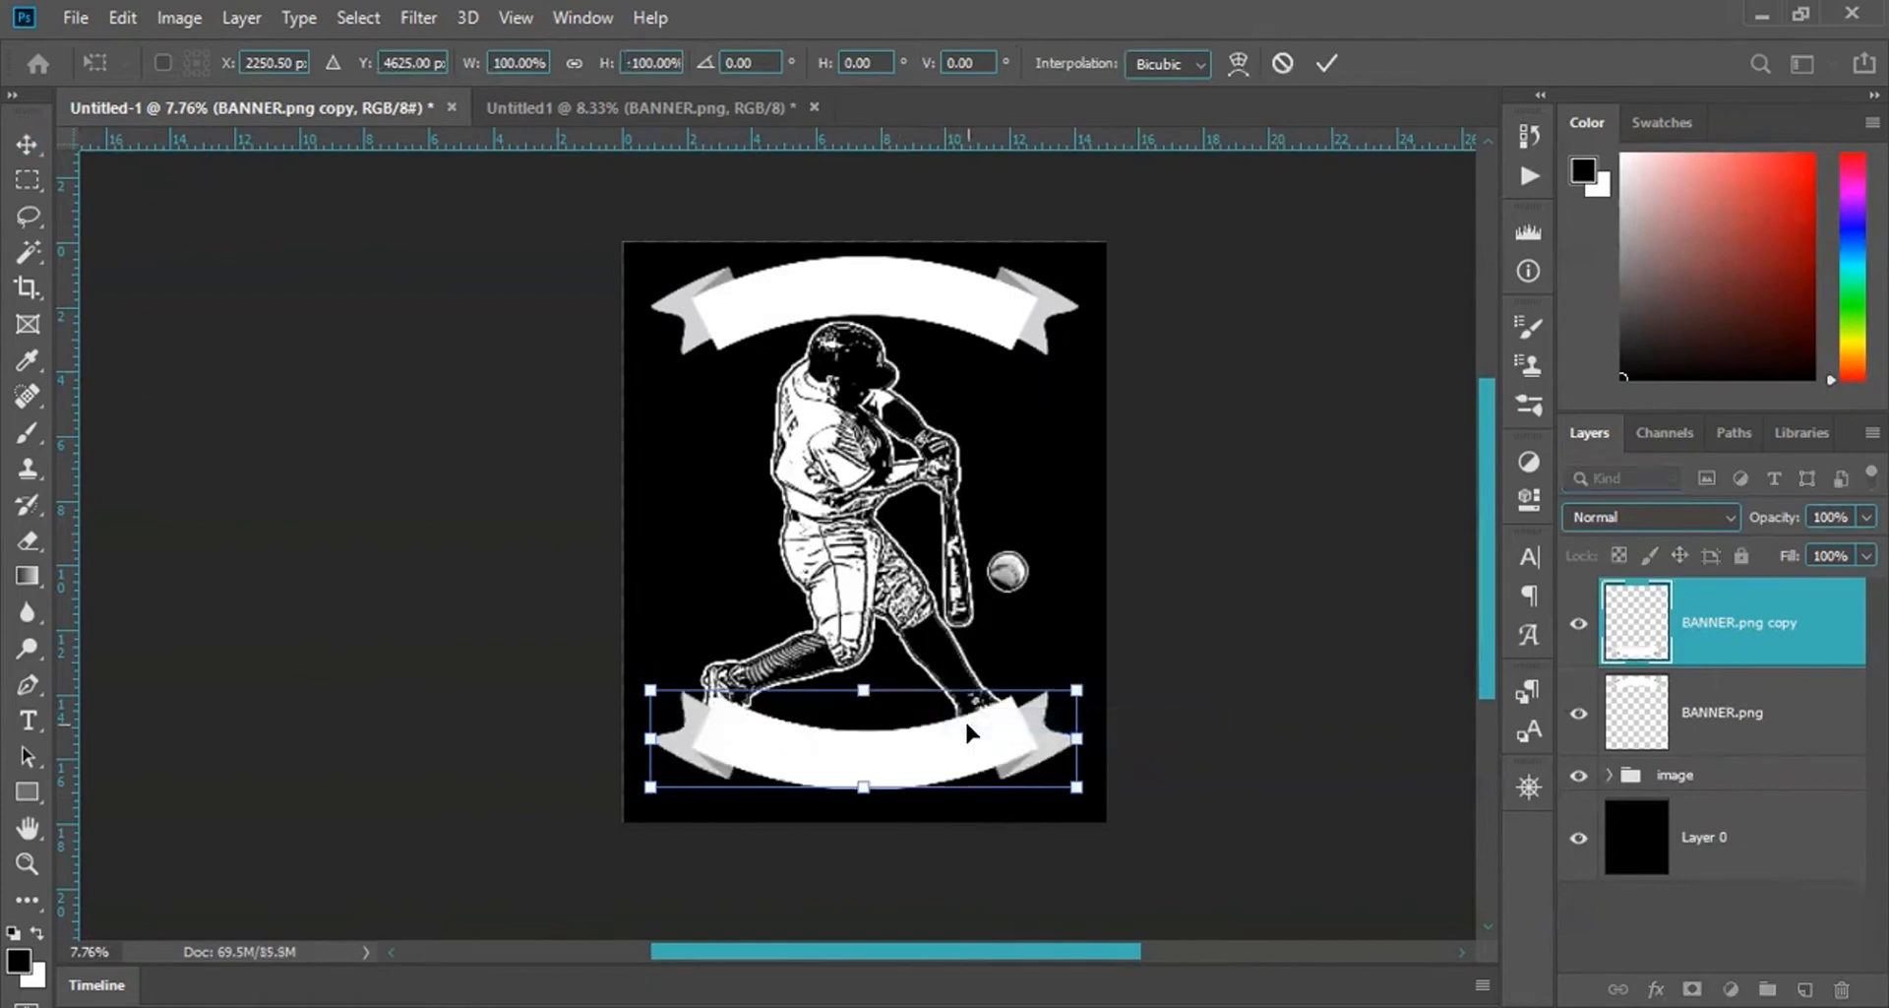
key(Return)
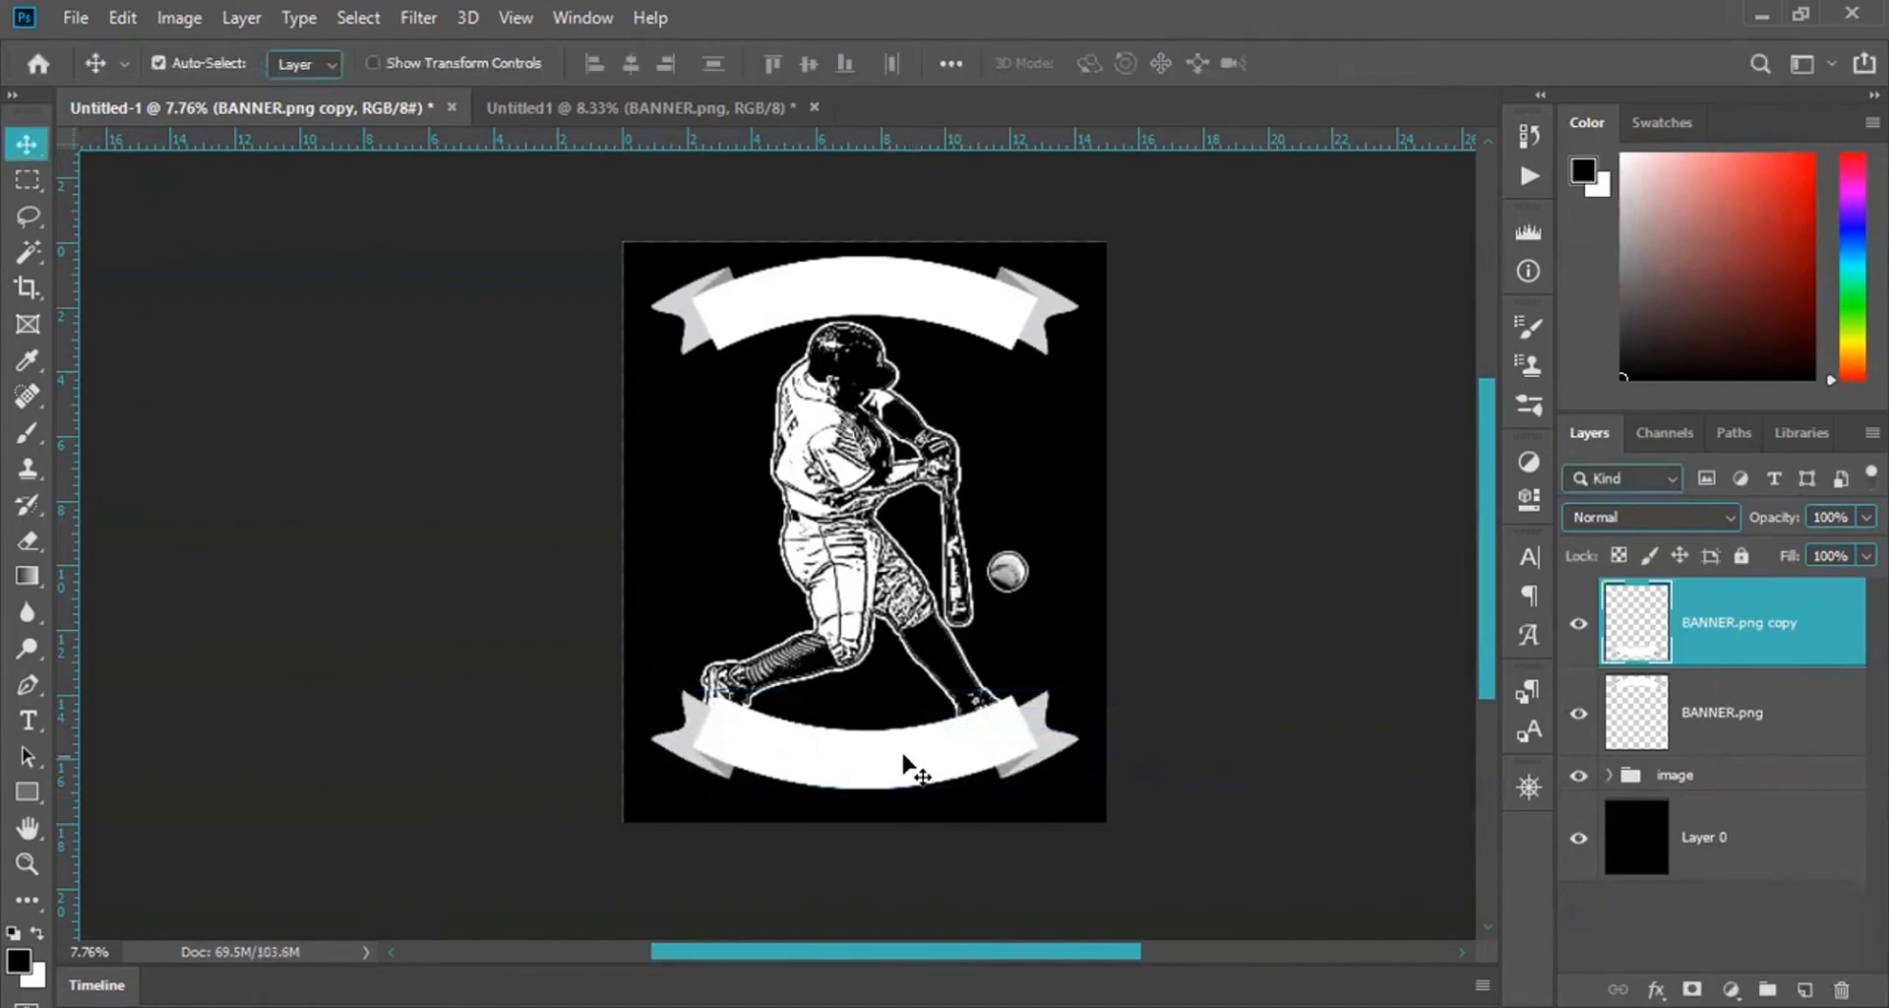
drag(896, 760, 883, 777)
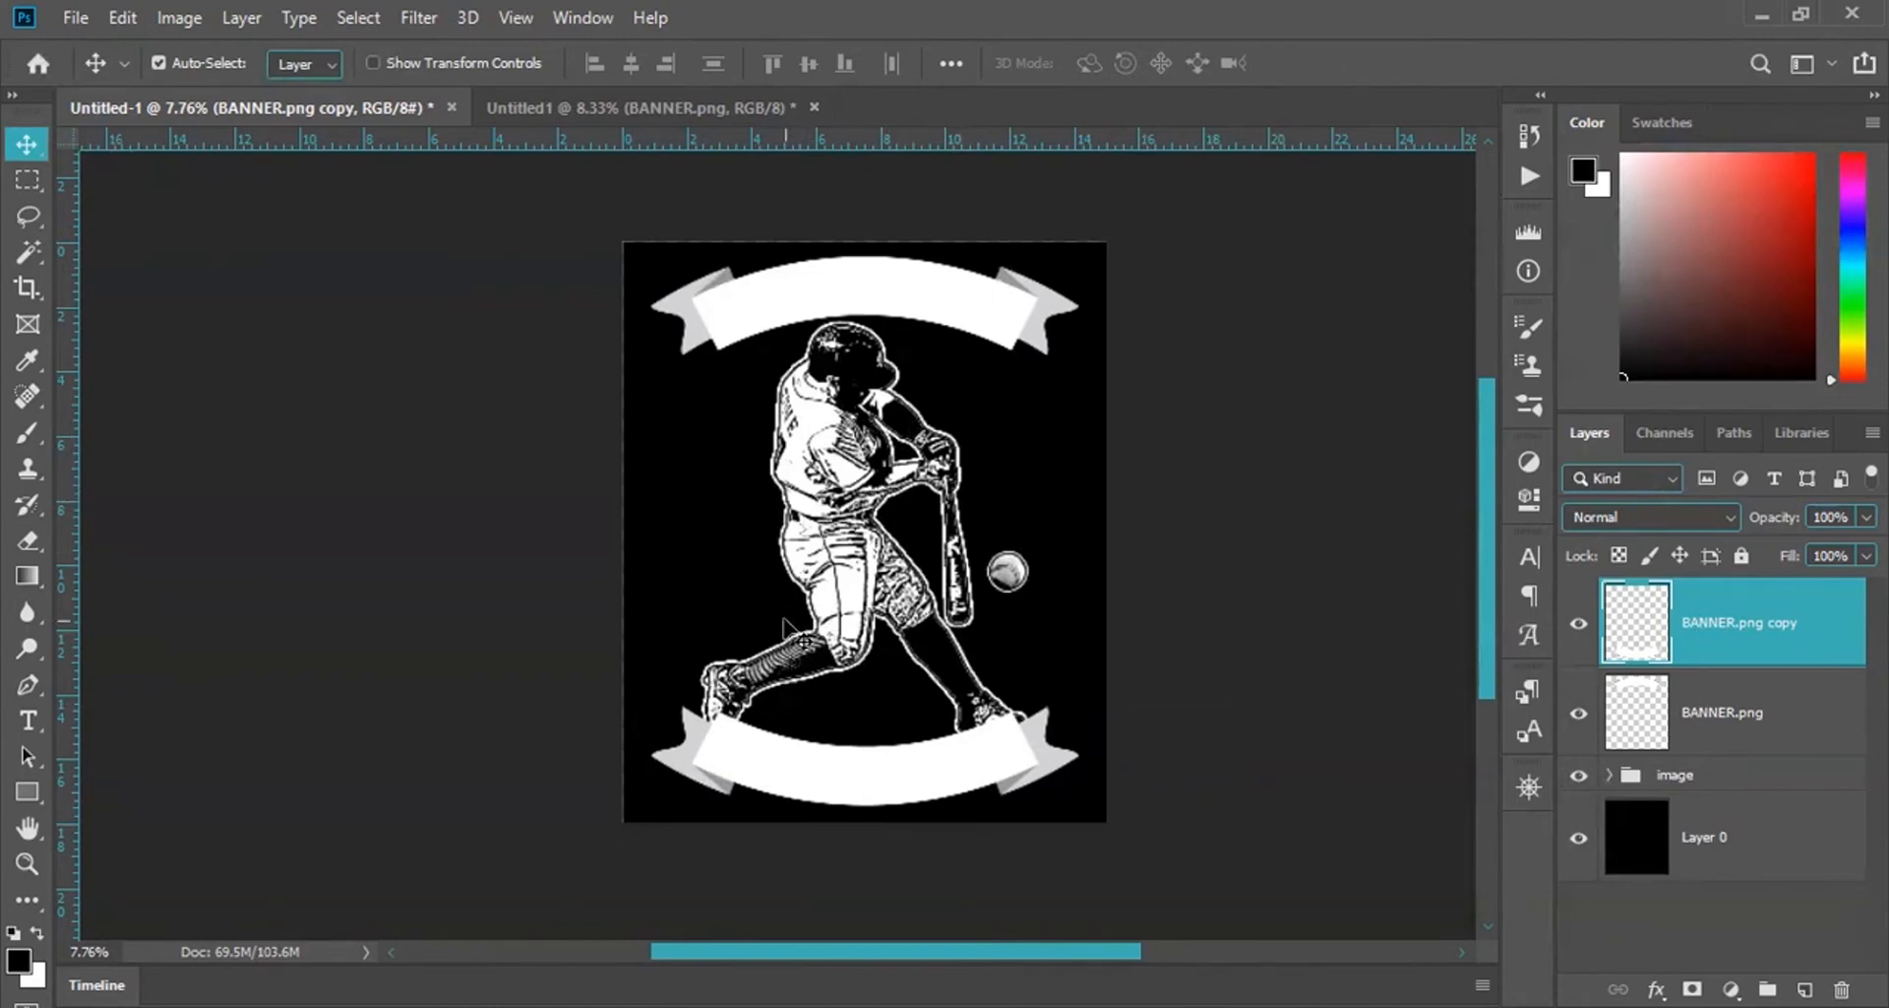
Try sending the lower banner copy behind the image group, and return it to the top of the layer stack.
click(826, 275)
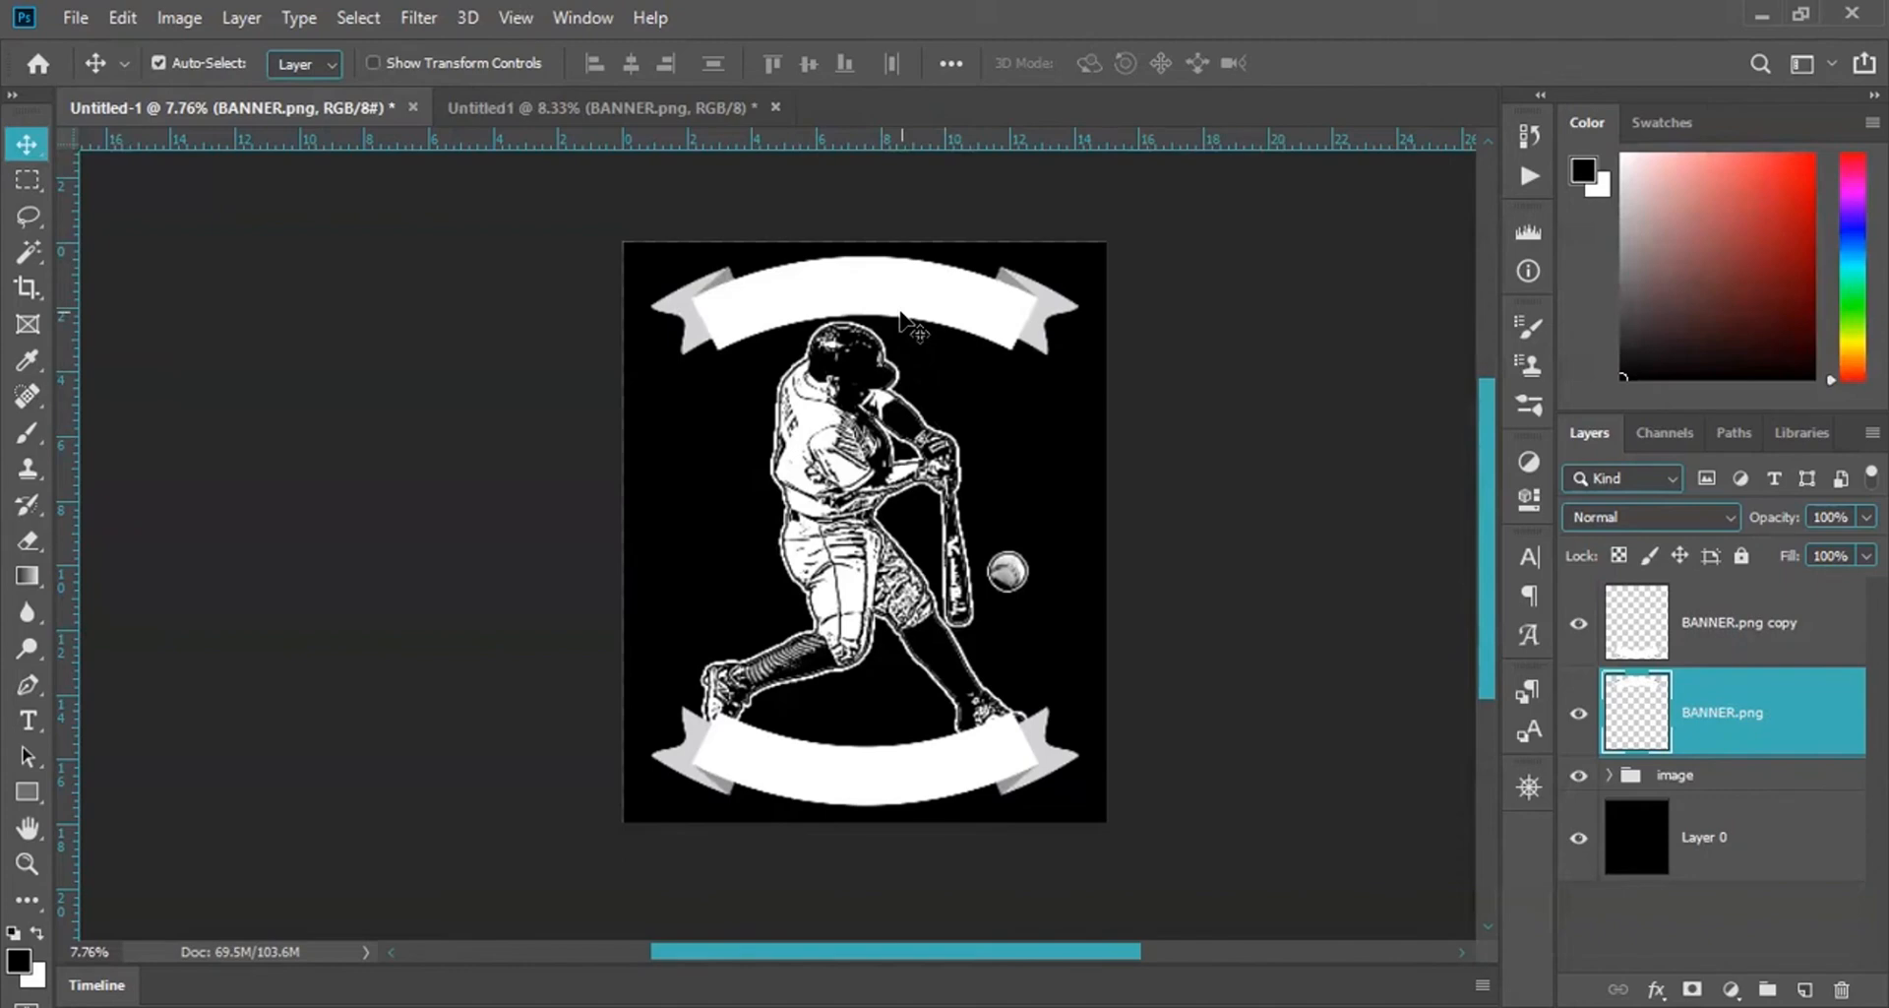
click(974, 769)
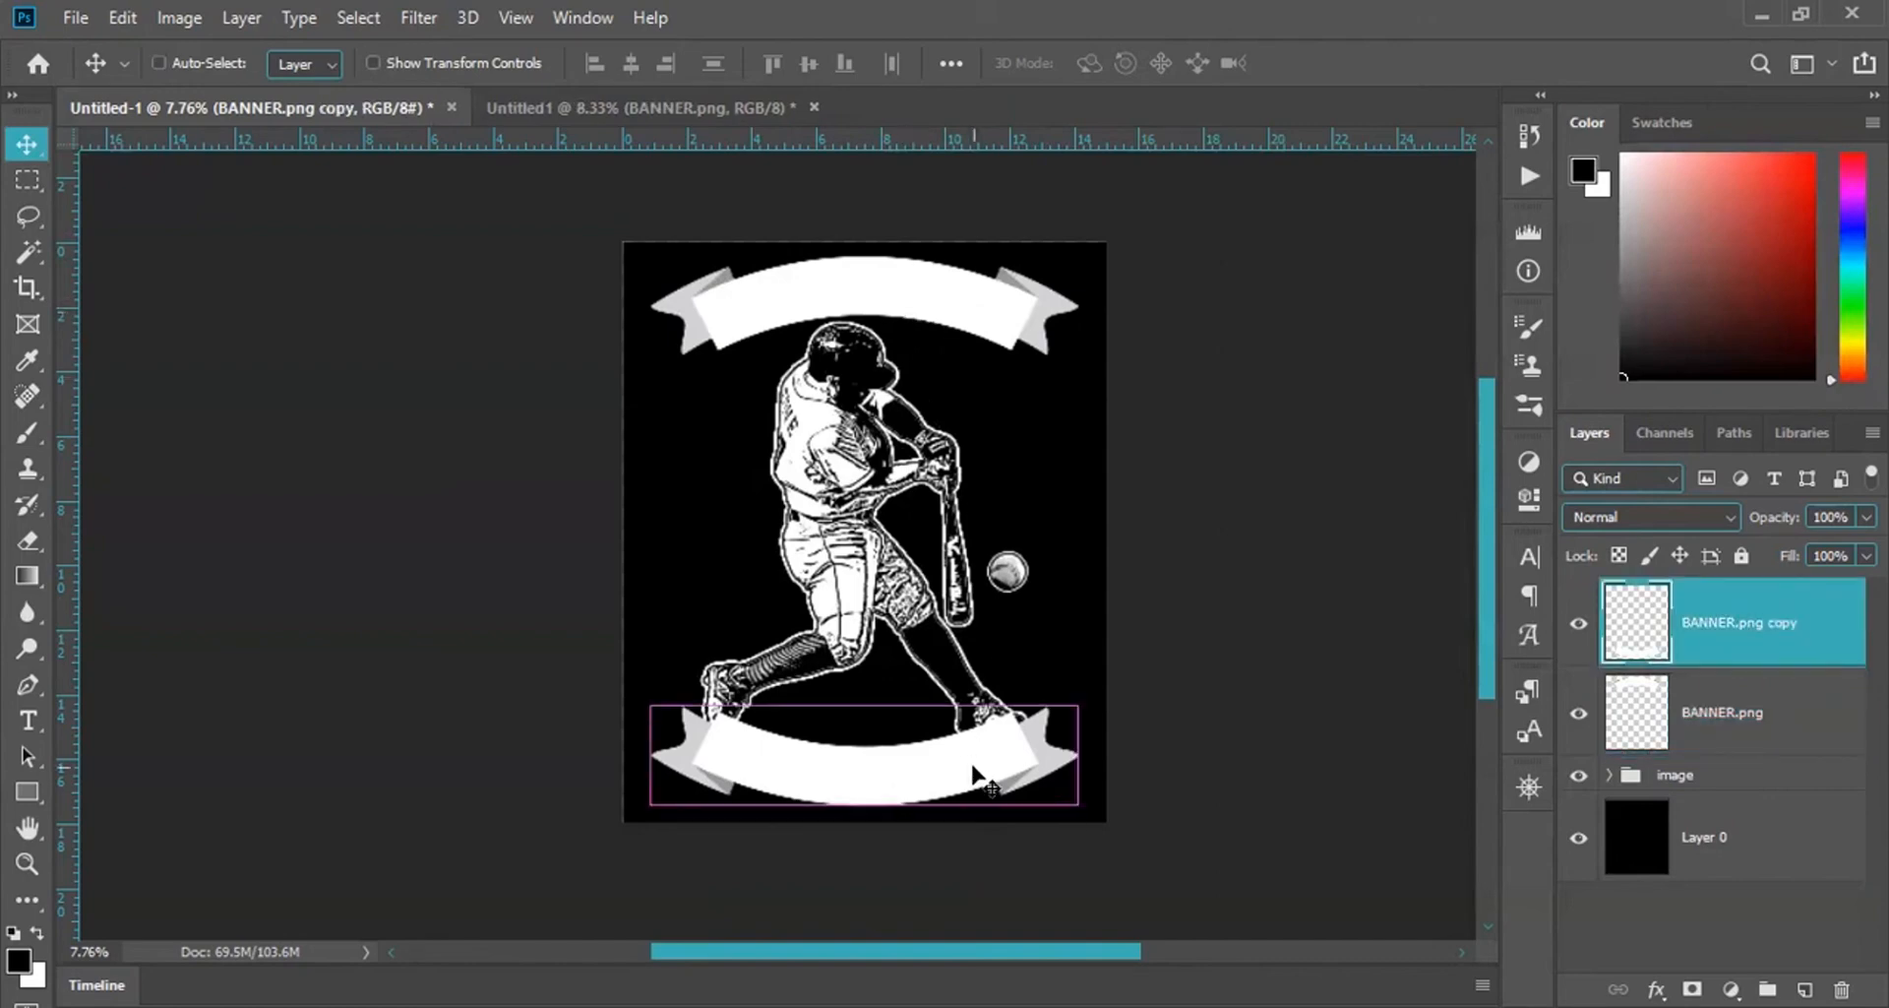
key(ctrl+bracketleft)
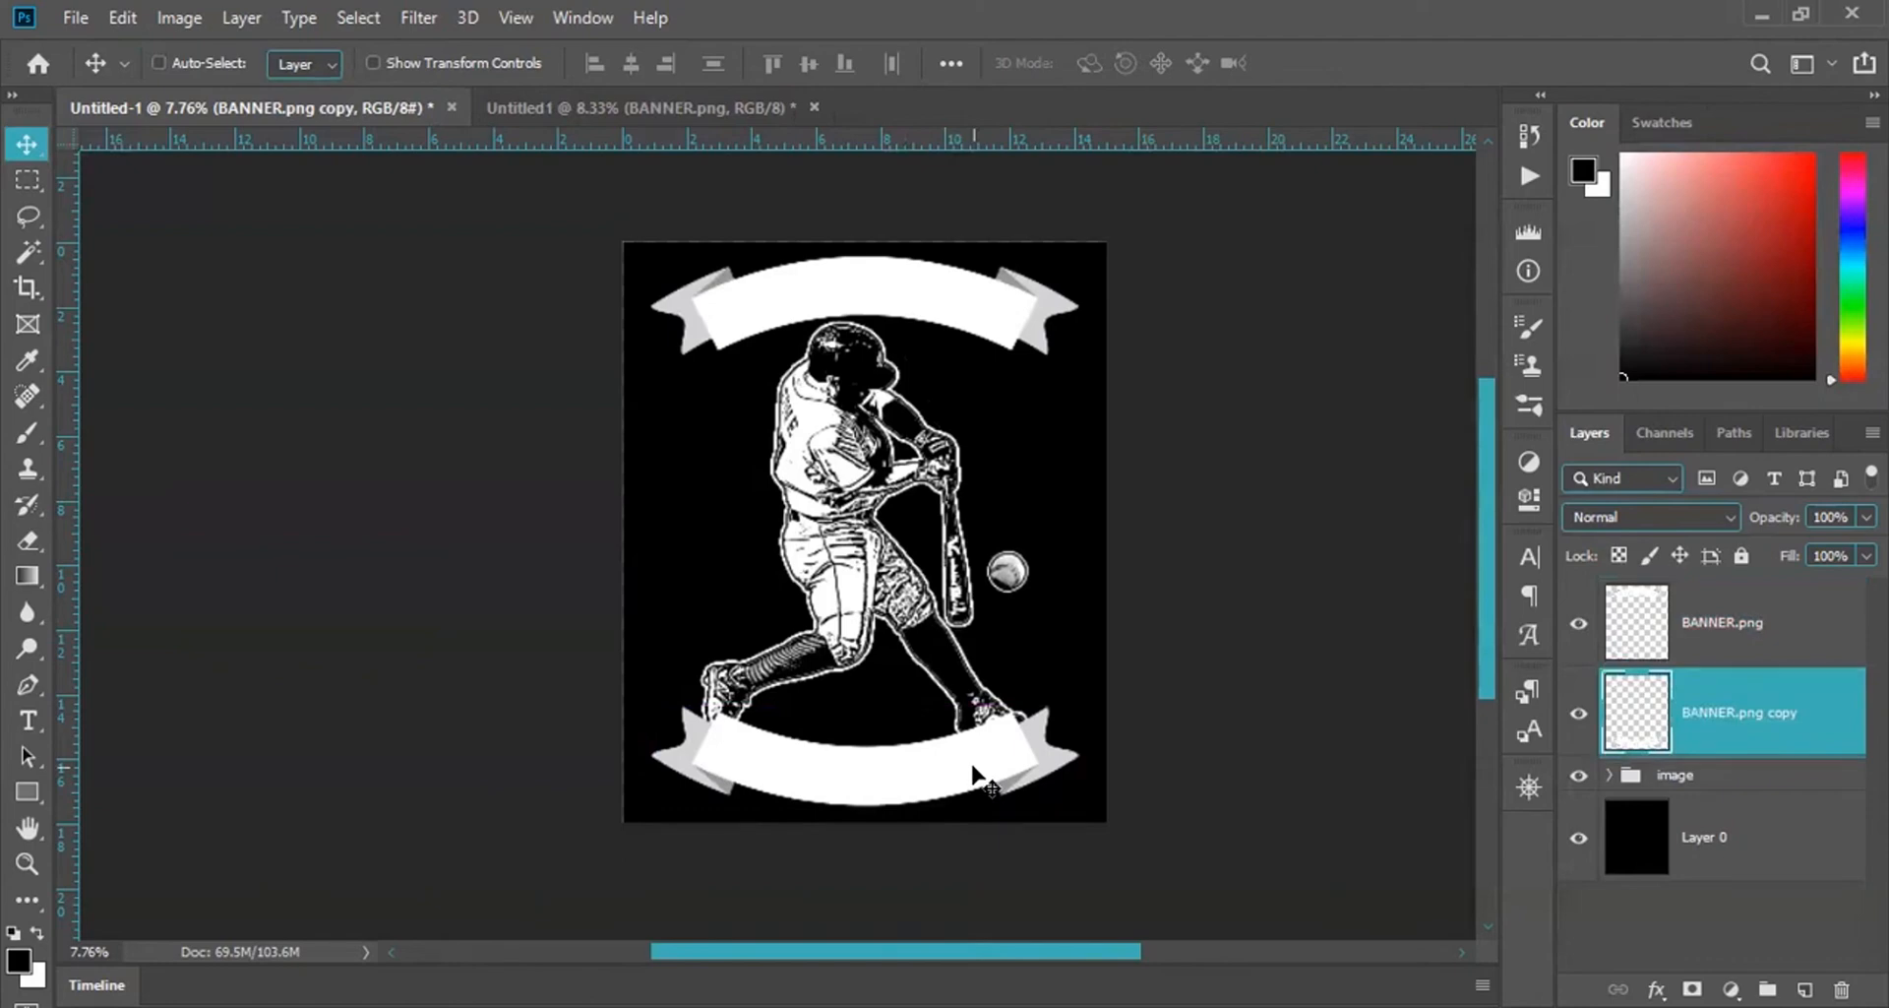
key(ctrl+bracketleft)
key(ctrl+bracketright)
key(ctrl+bracketright)
key(ctrl+bracketleft)
key(ctrl+bracketleft)
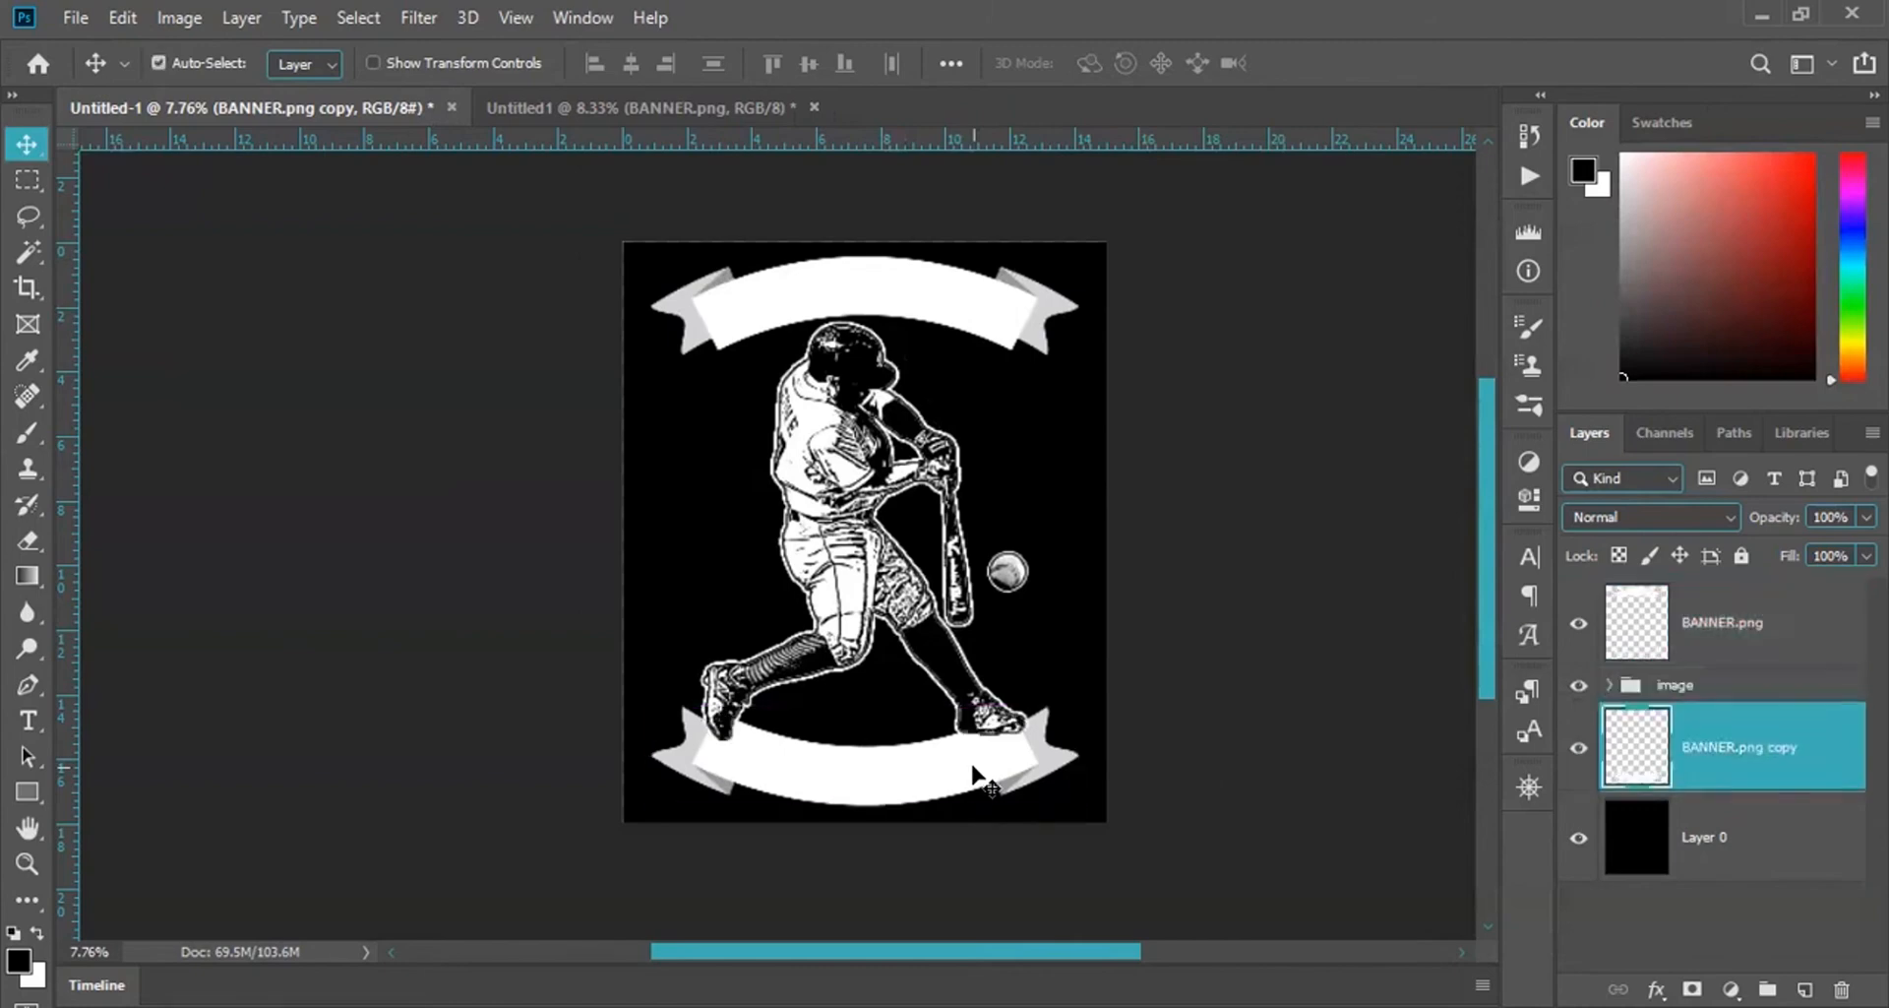
key(ctrl+bracketright)
key(ctrl+bracketright)
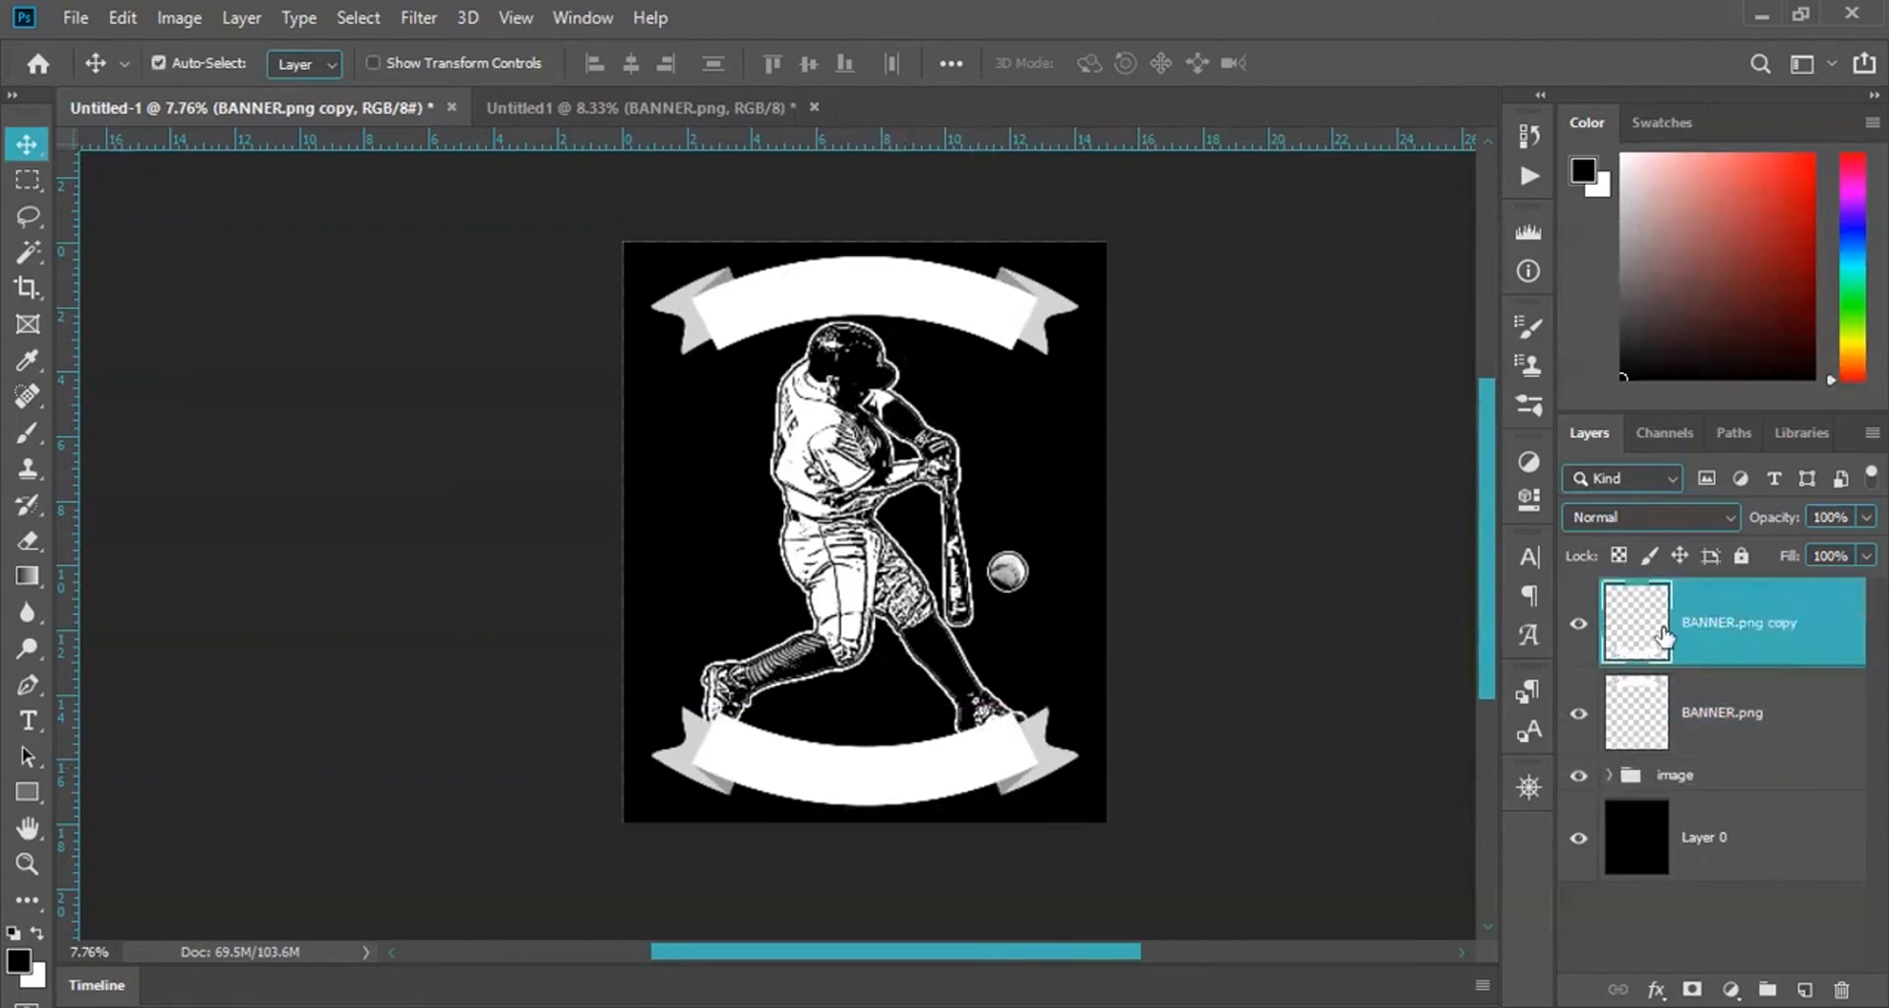
Move the image group above both banner layers in the layer stack.
click(1700, 780)
drag(1717, 779, 1704, 602)
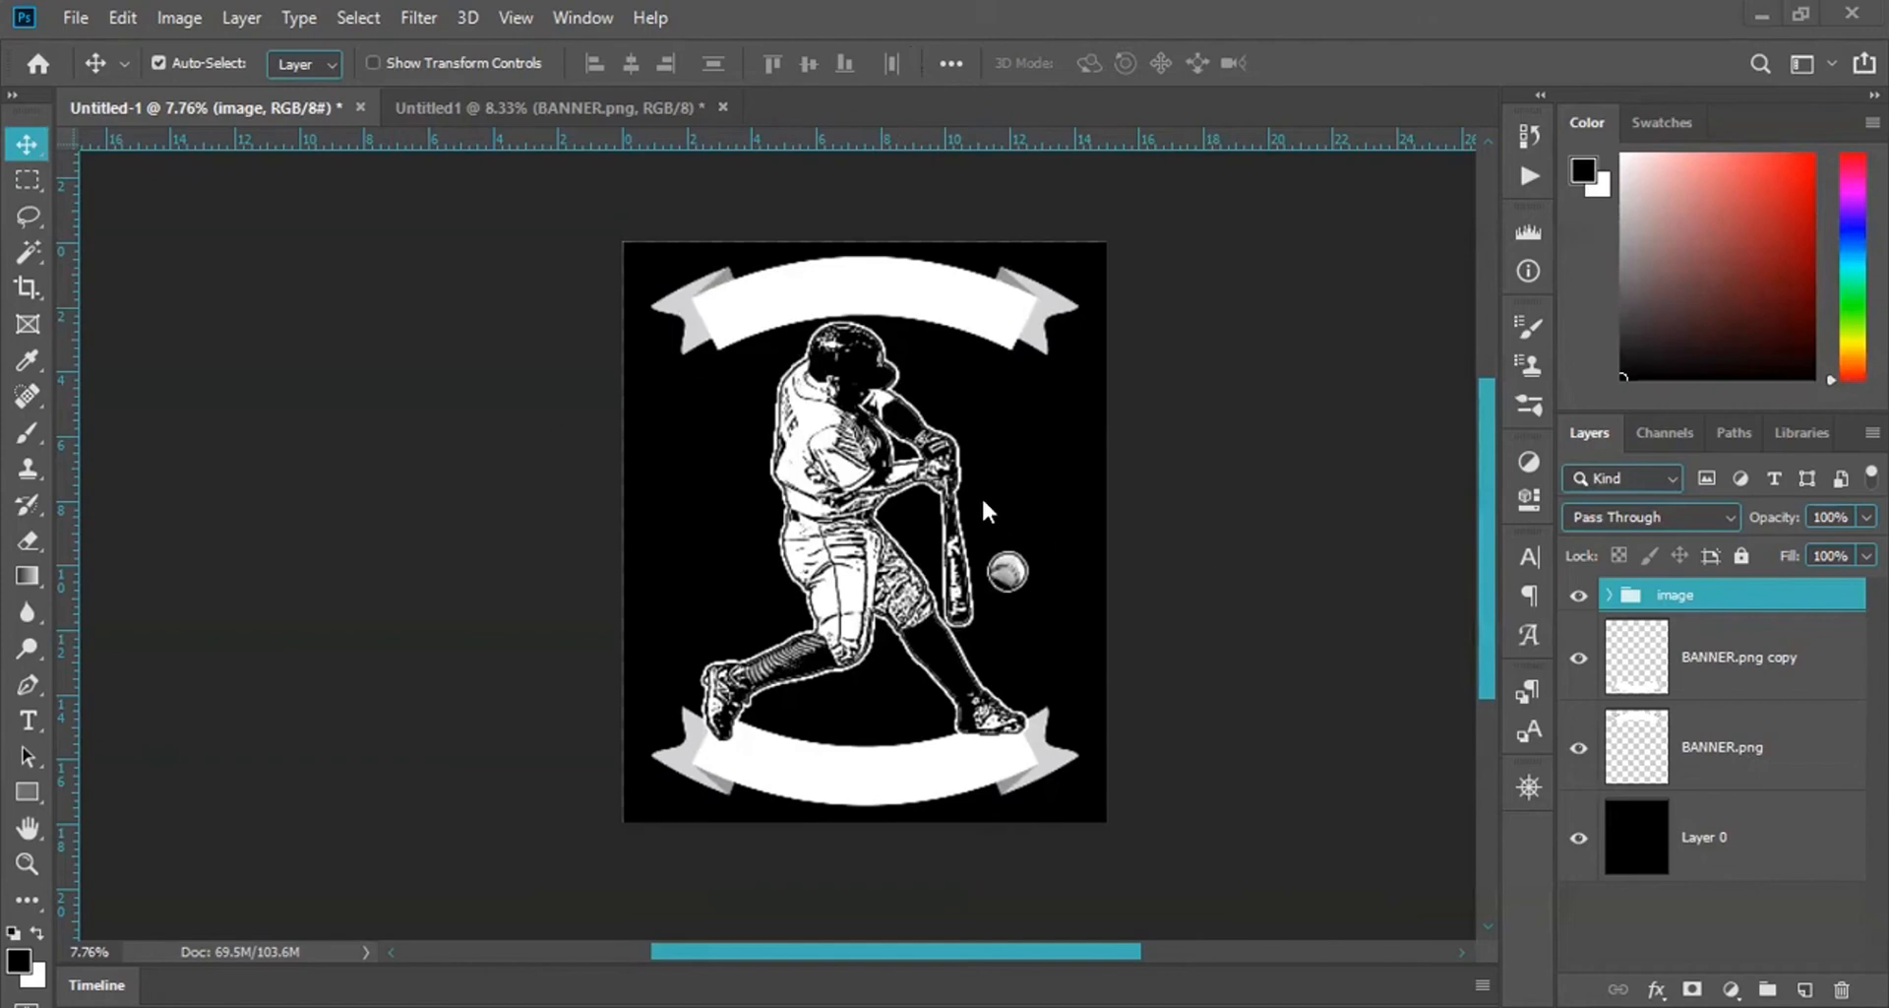
Try placing a duplicate of the upper banner behind the player's torso, and delete the copy.
click(960, 319)
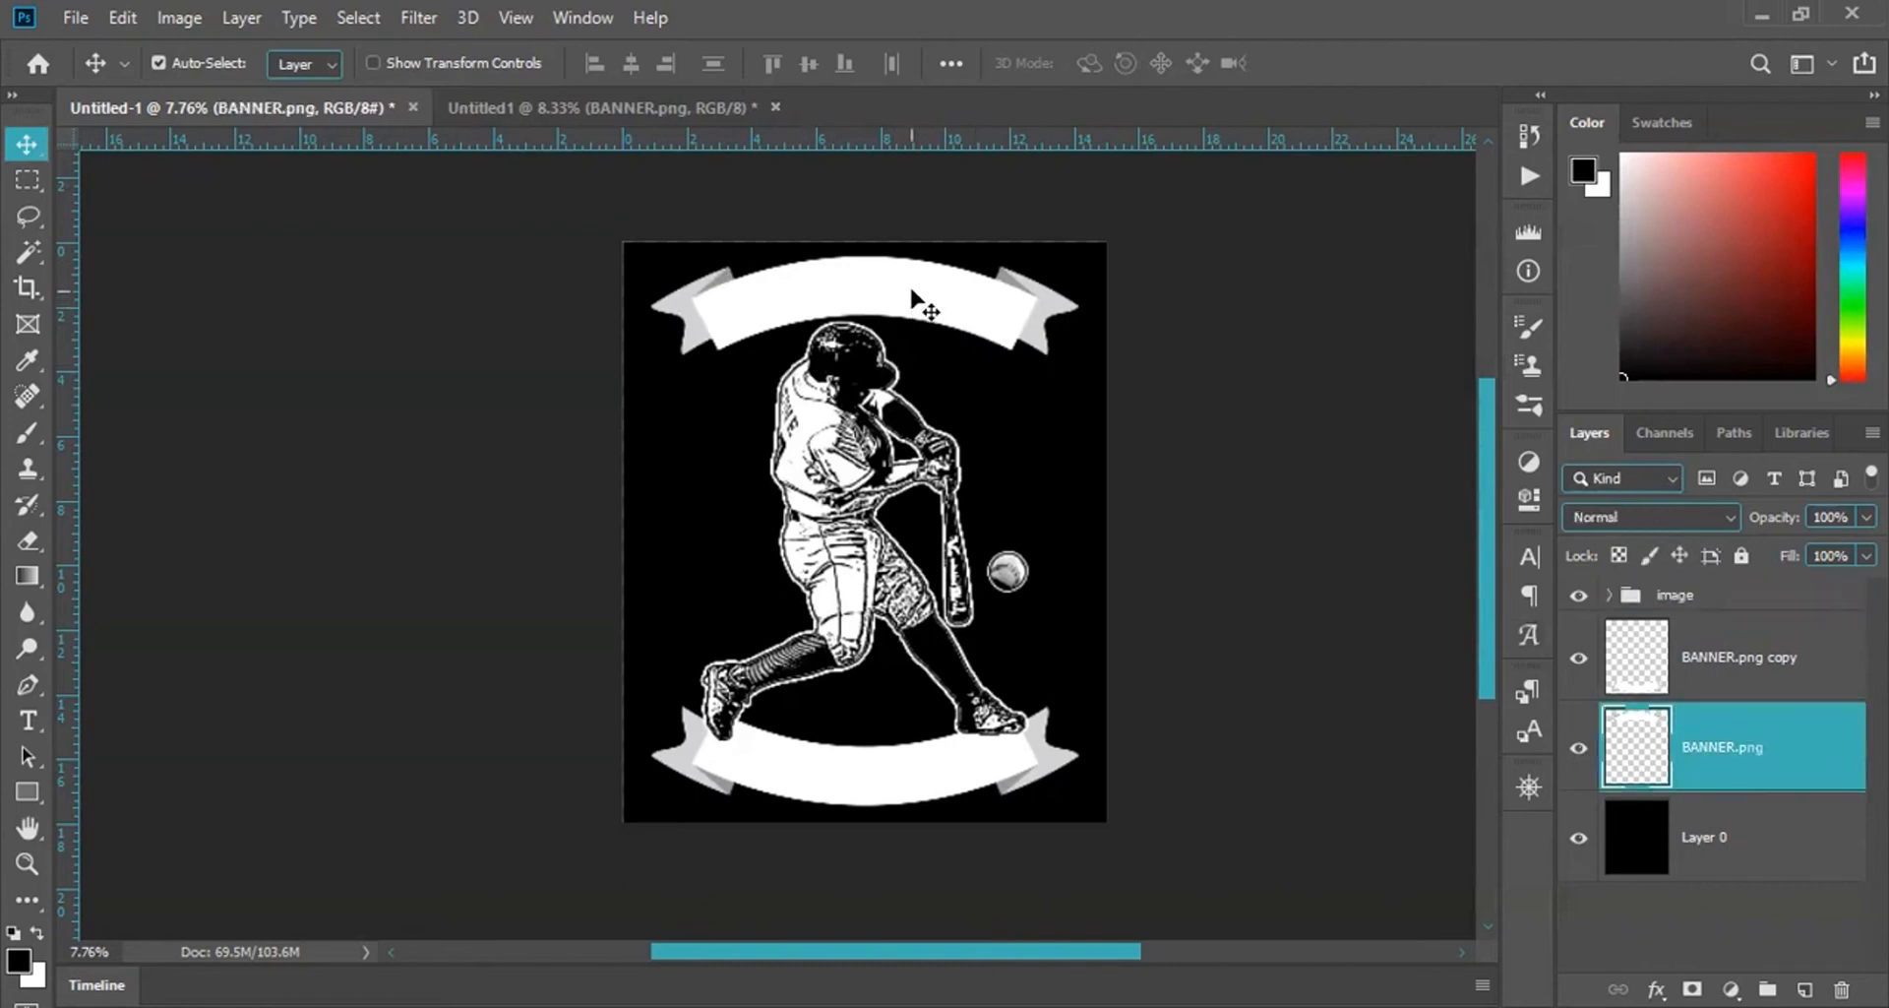
drag(904, 285, 917, 482)
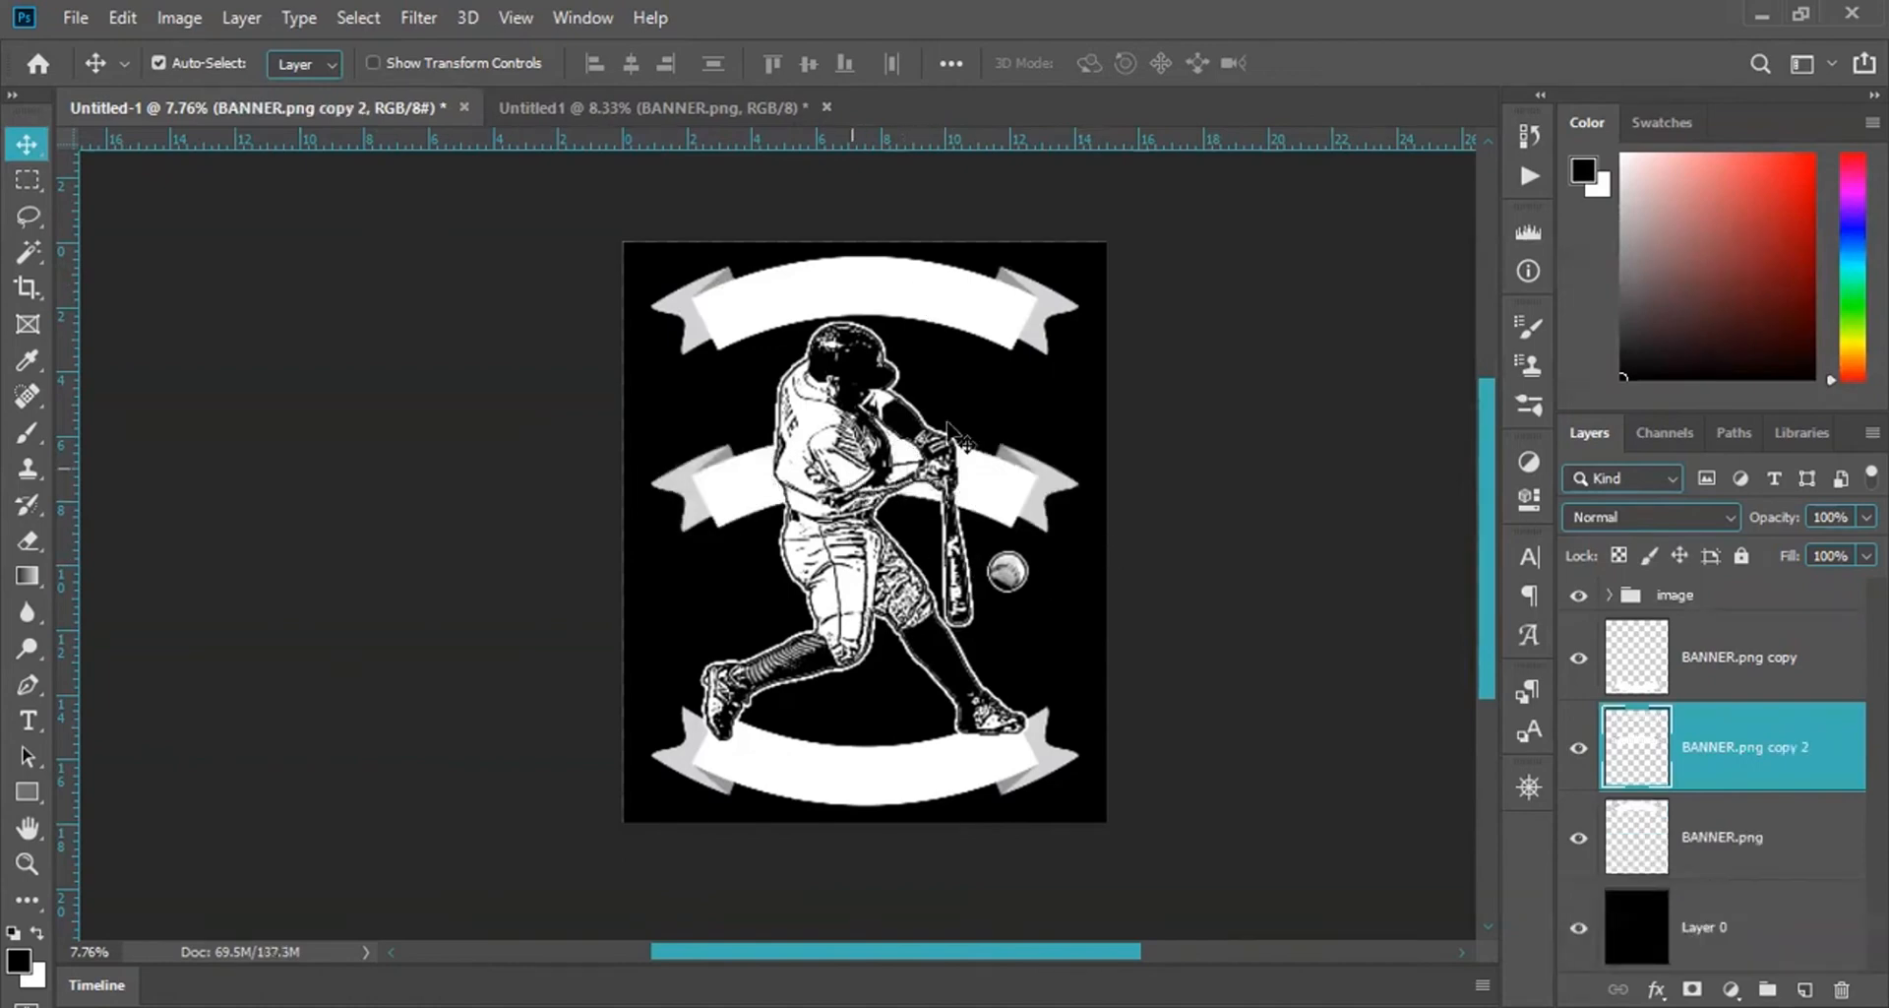
key(ctrl)
key(ctrl+t)
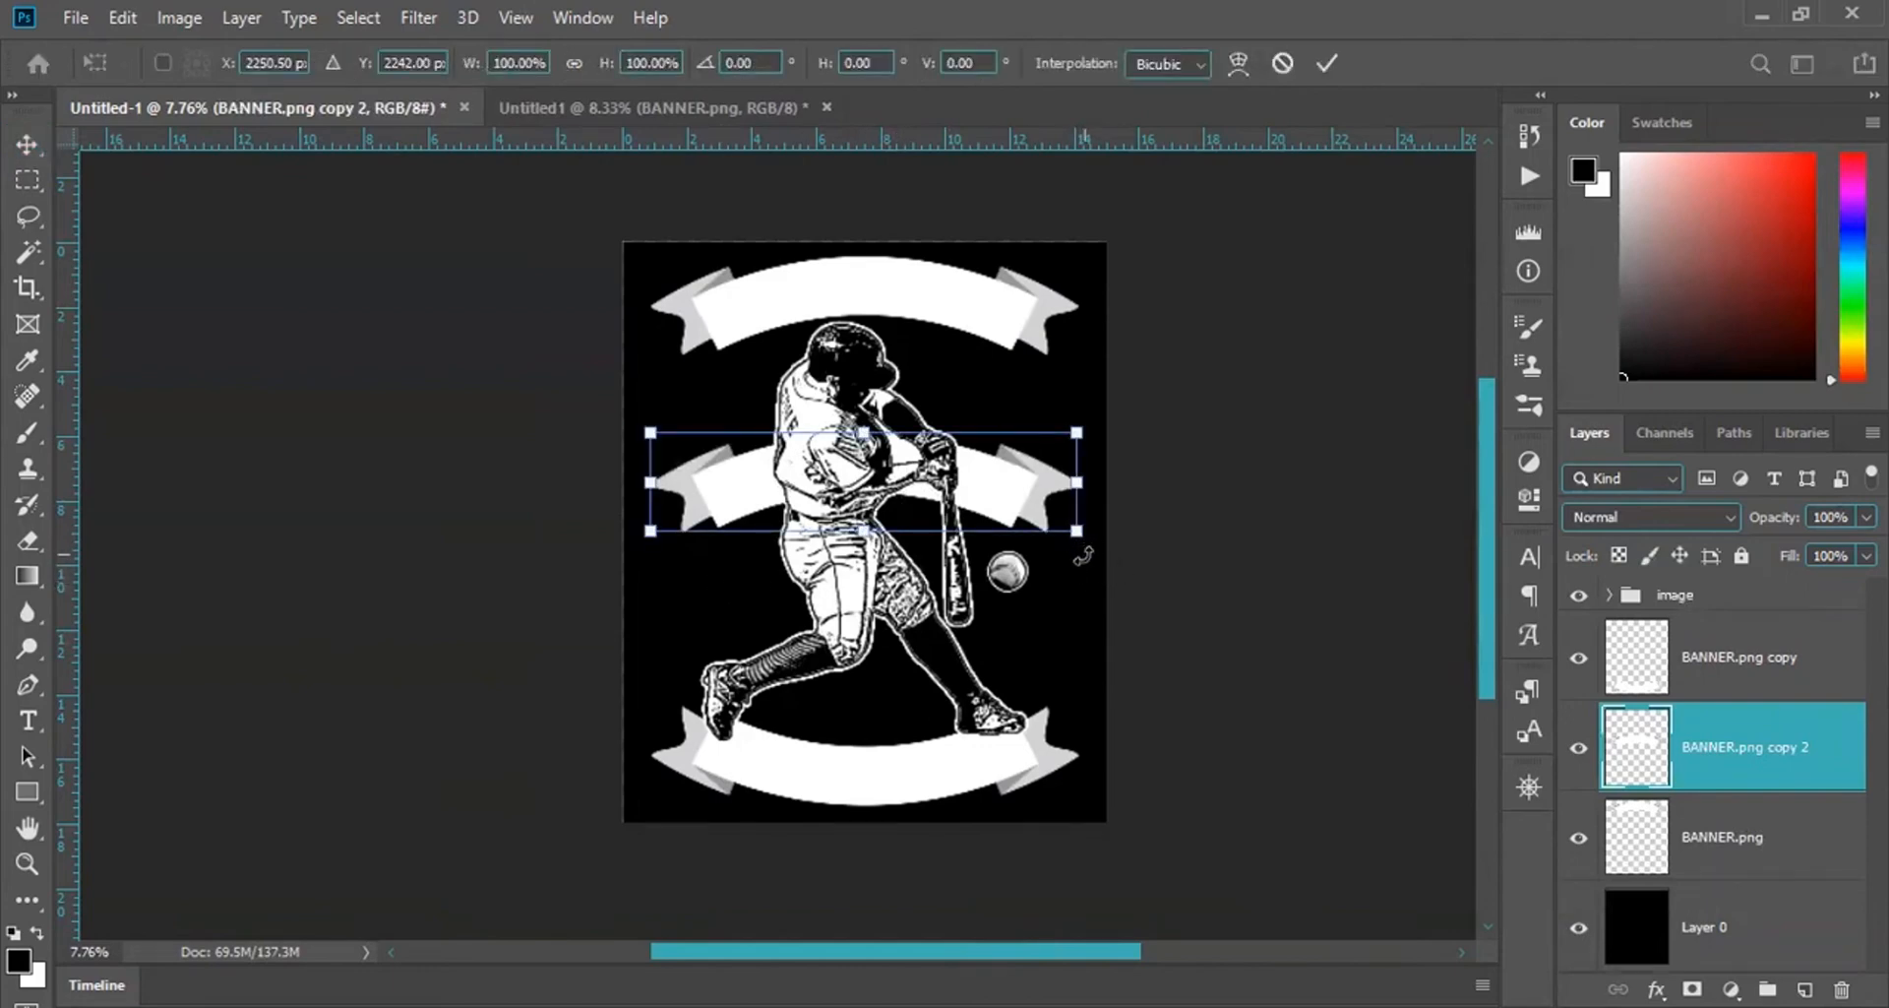
key(Escape)
key(Delete)
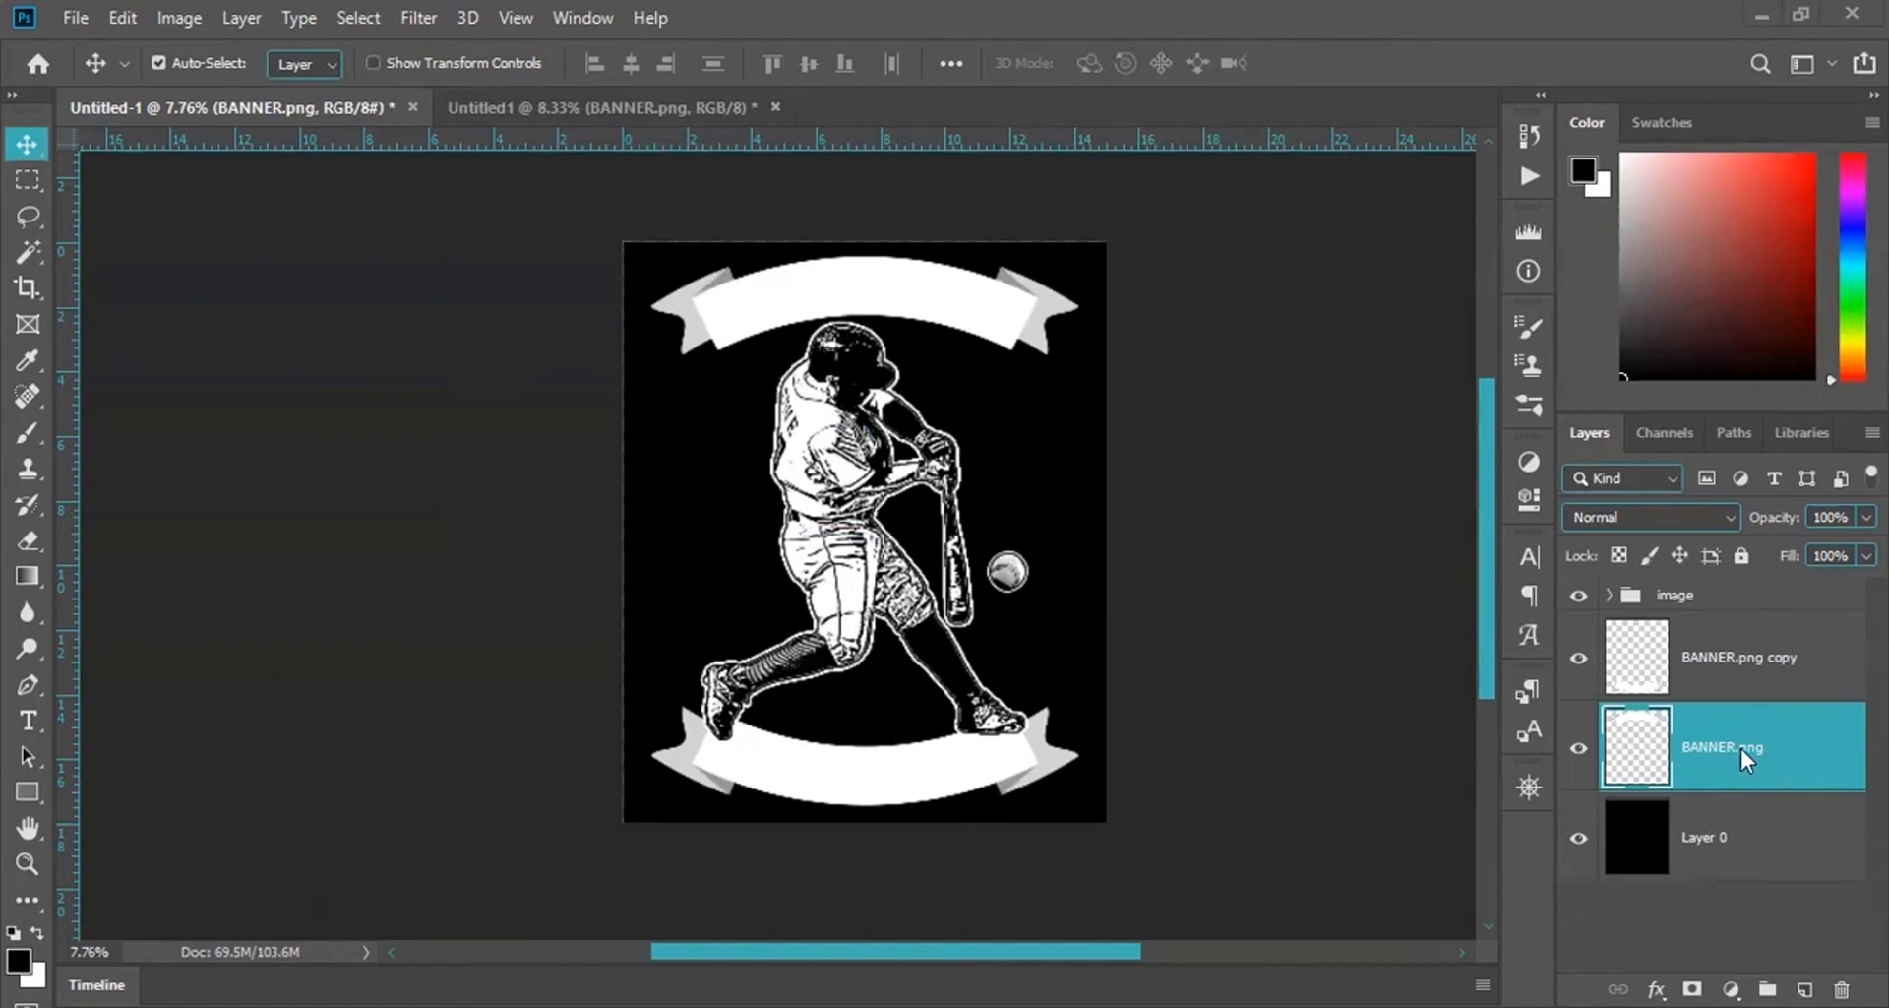
Add a point text reading LET"S PLAY T beside the player's torso, above the BANNER.png copy layer.
click(1736, 652)
scroll(901, 595, up, 1)
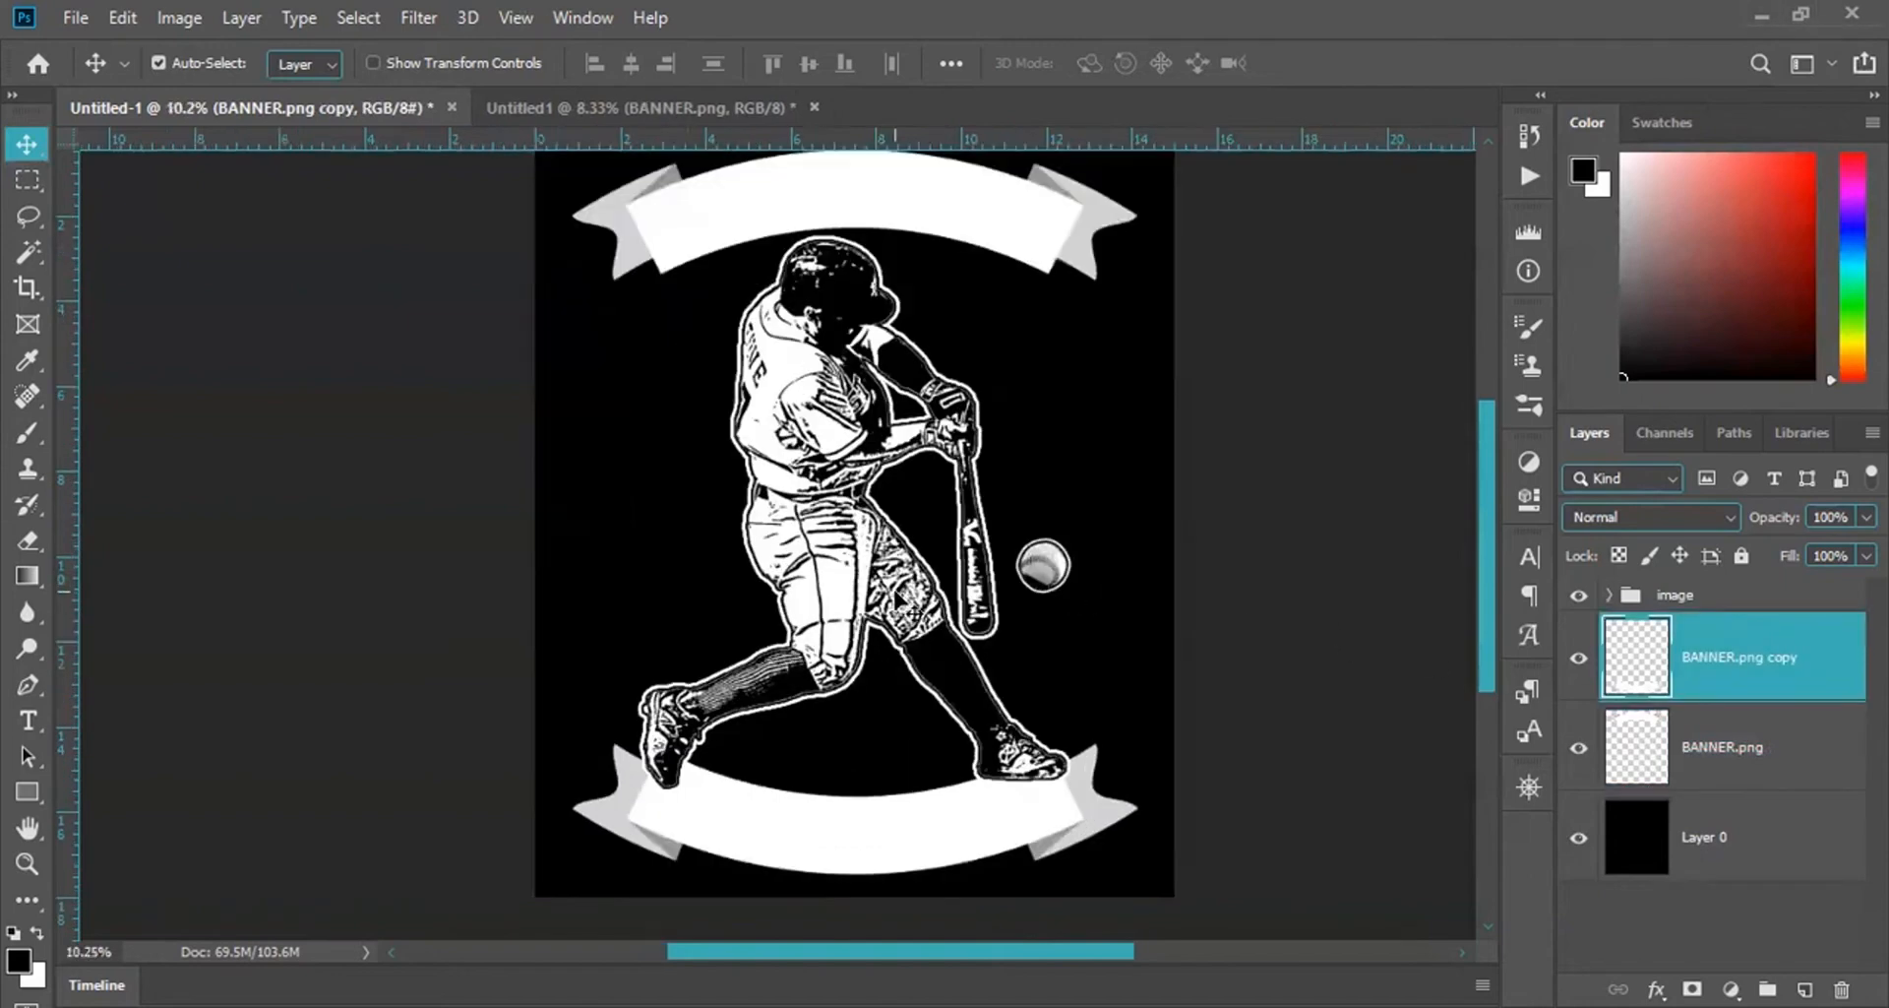
scroll(913, 610, down, 1)
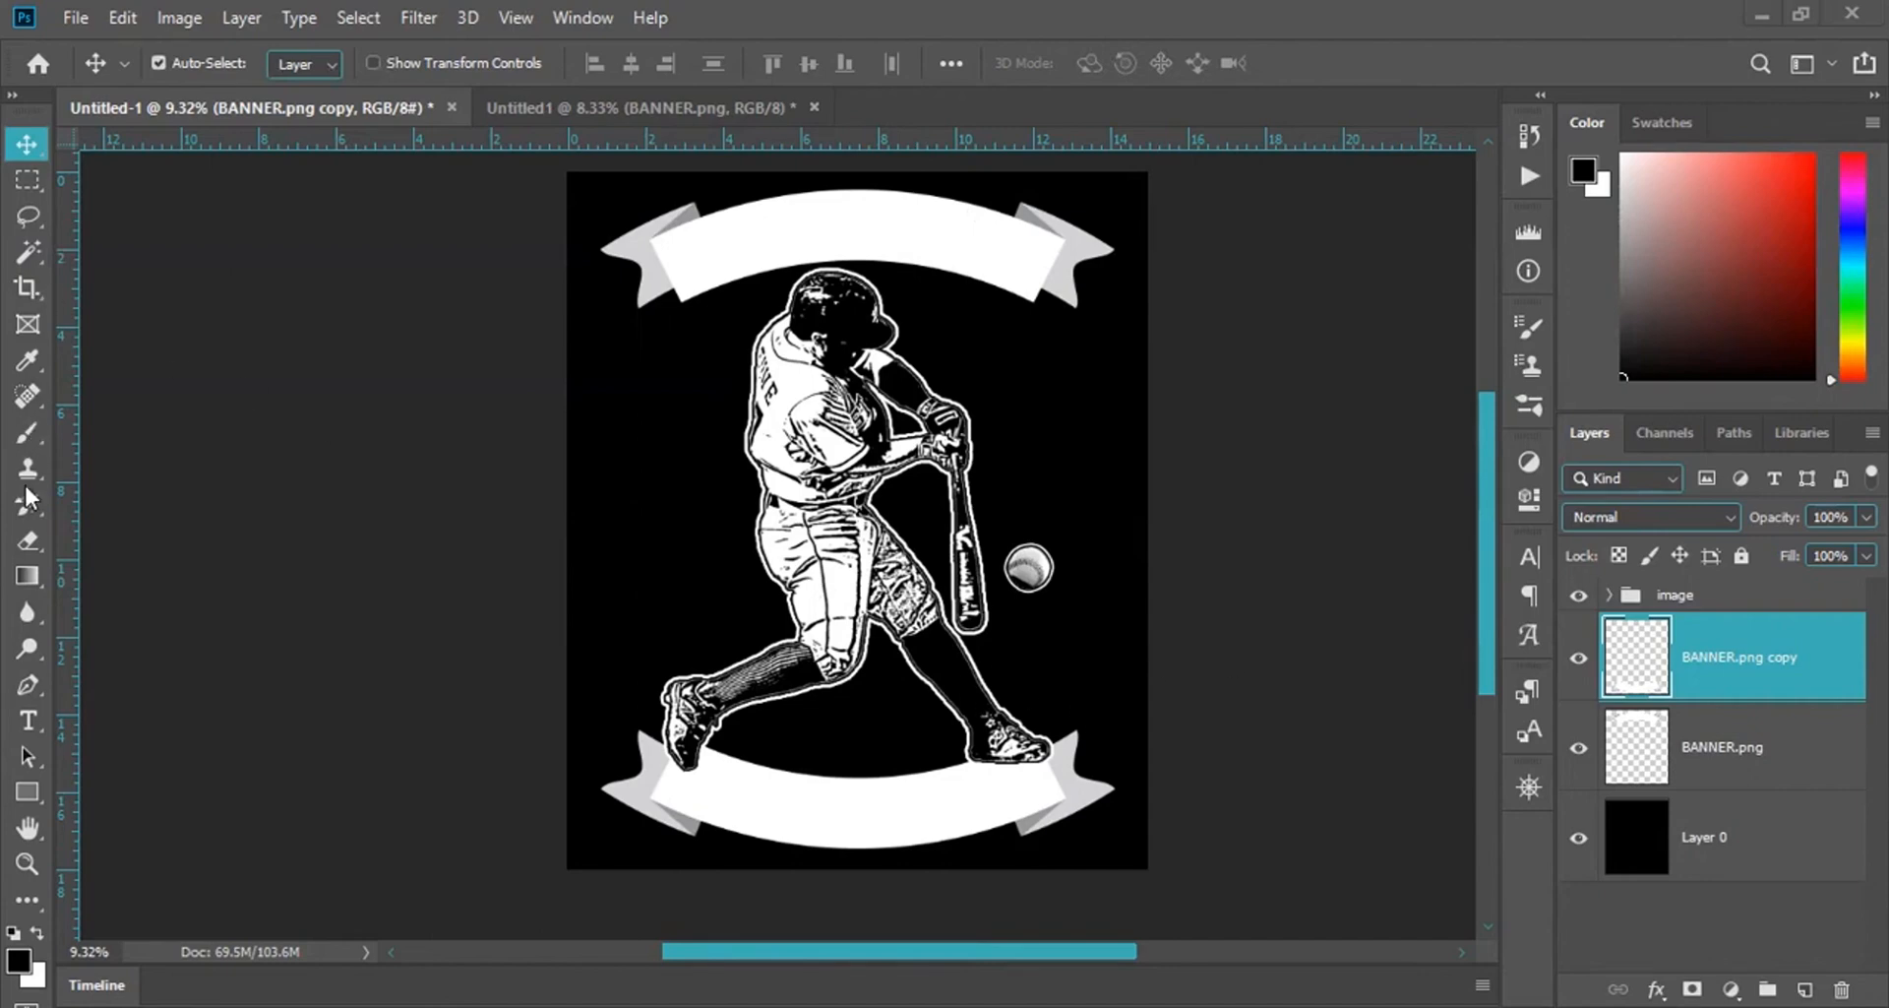
key(t)
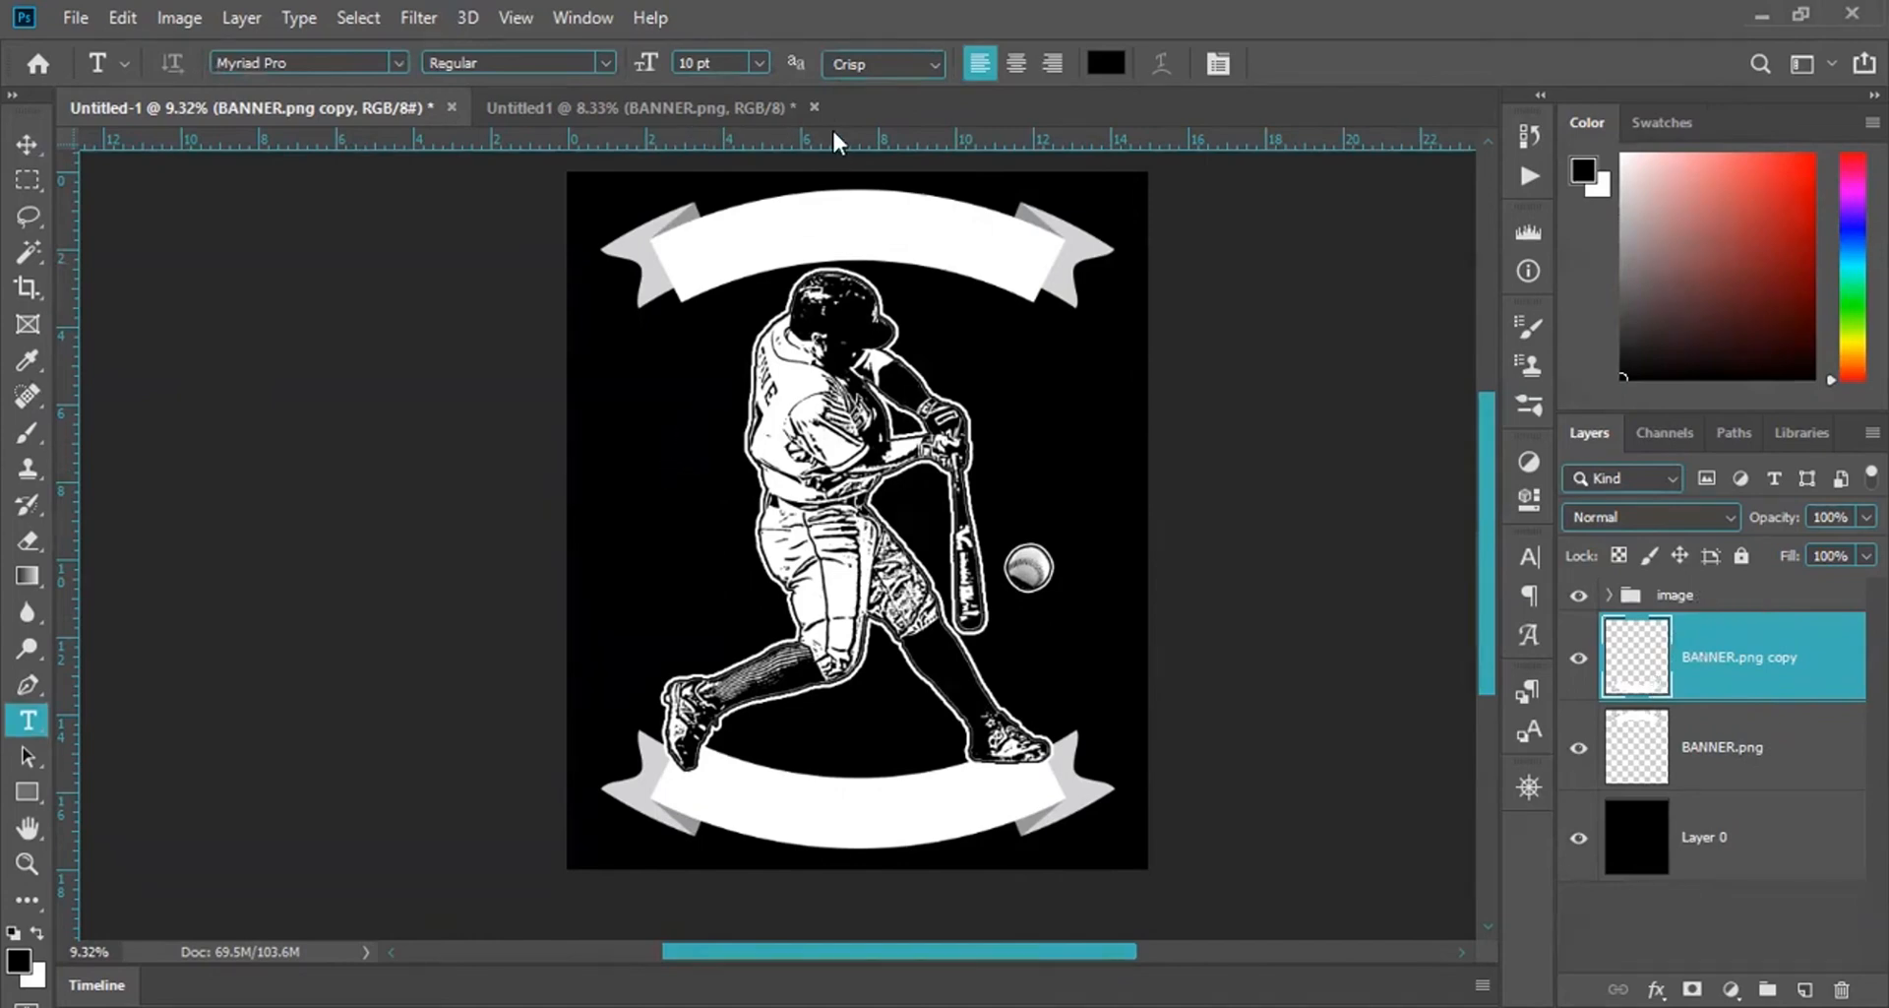
click(680, 439)
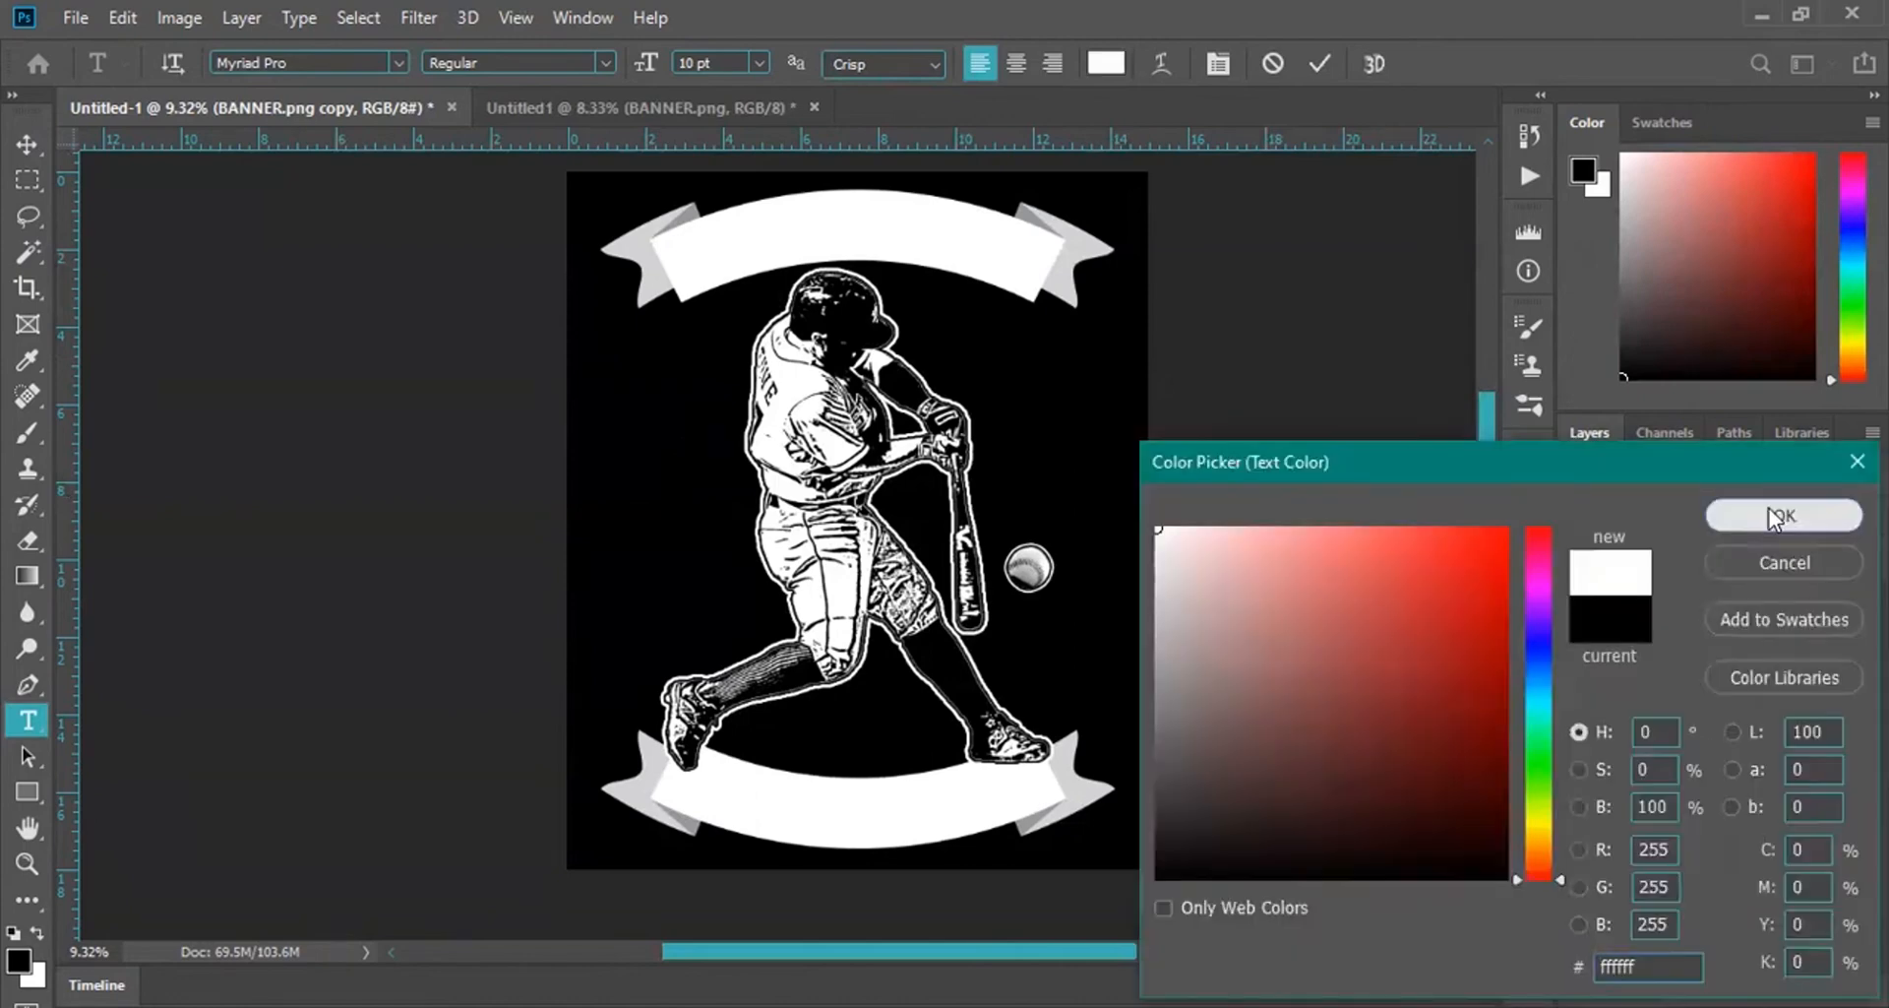
click(1779, 515)
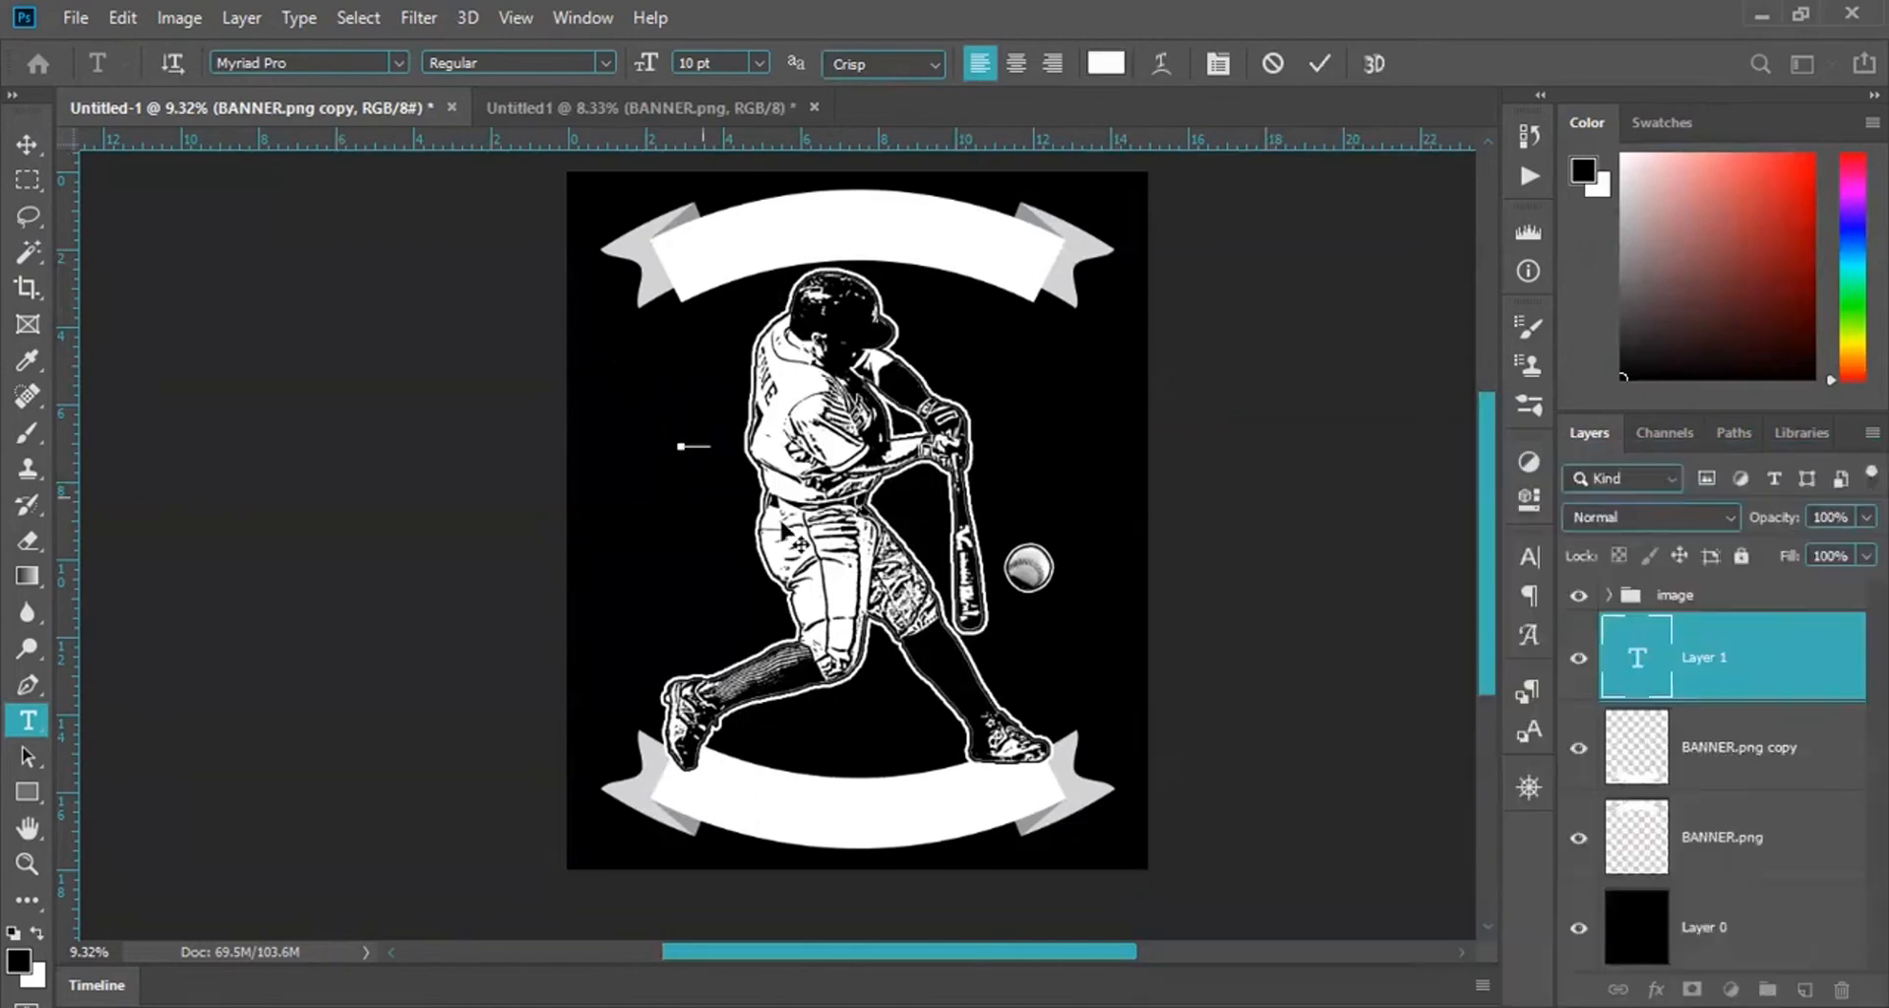
key(ctrl+Return)
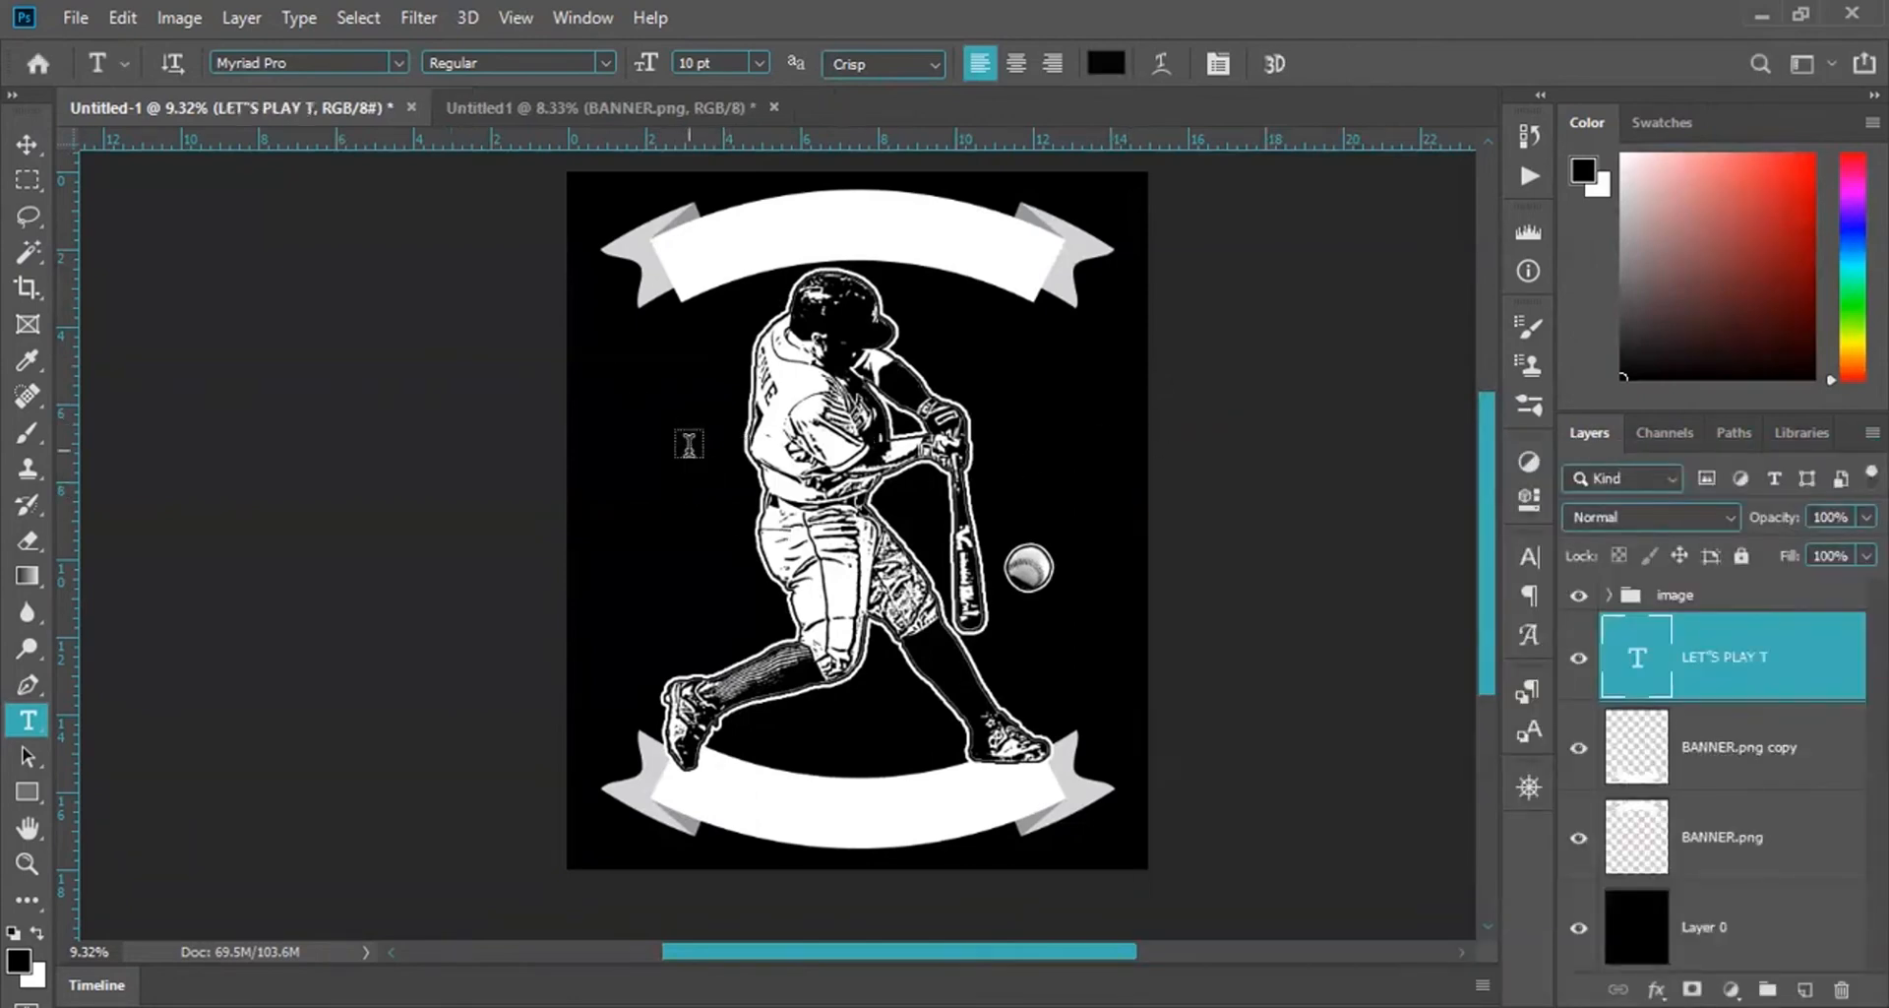
Set the text colour to white, ffffff.
click(1106, 63)
text(ffffff)
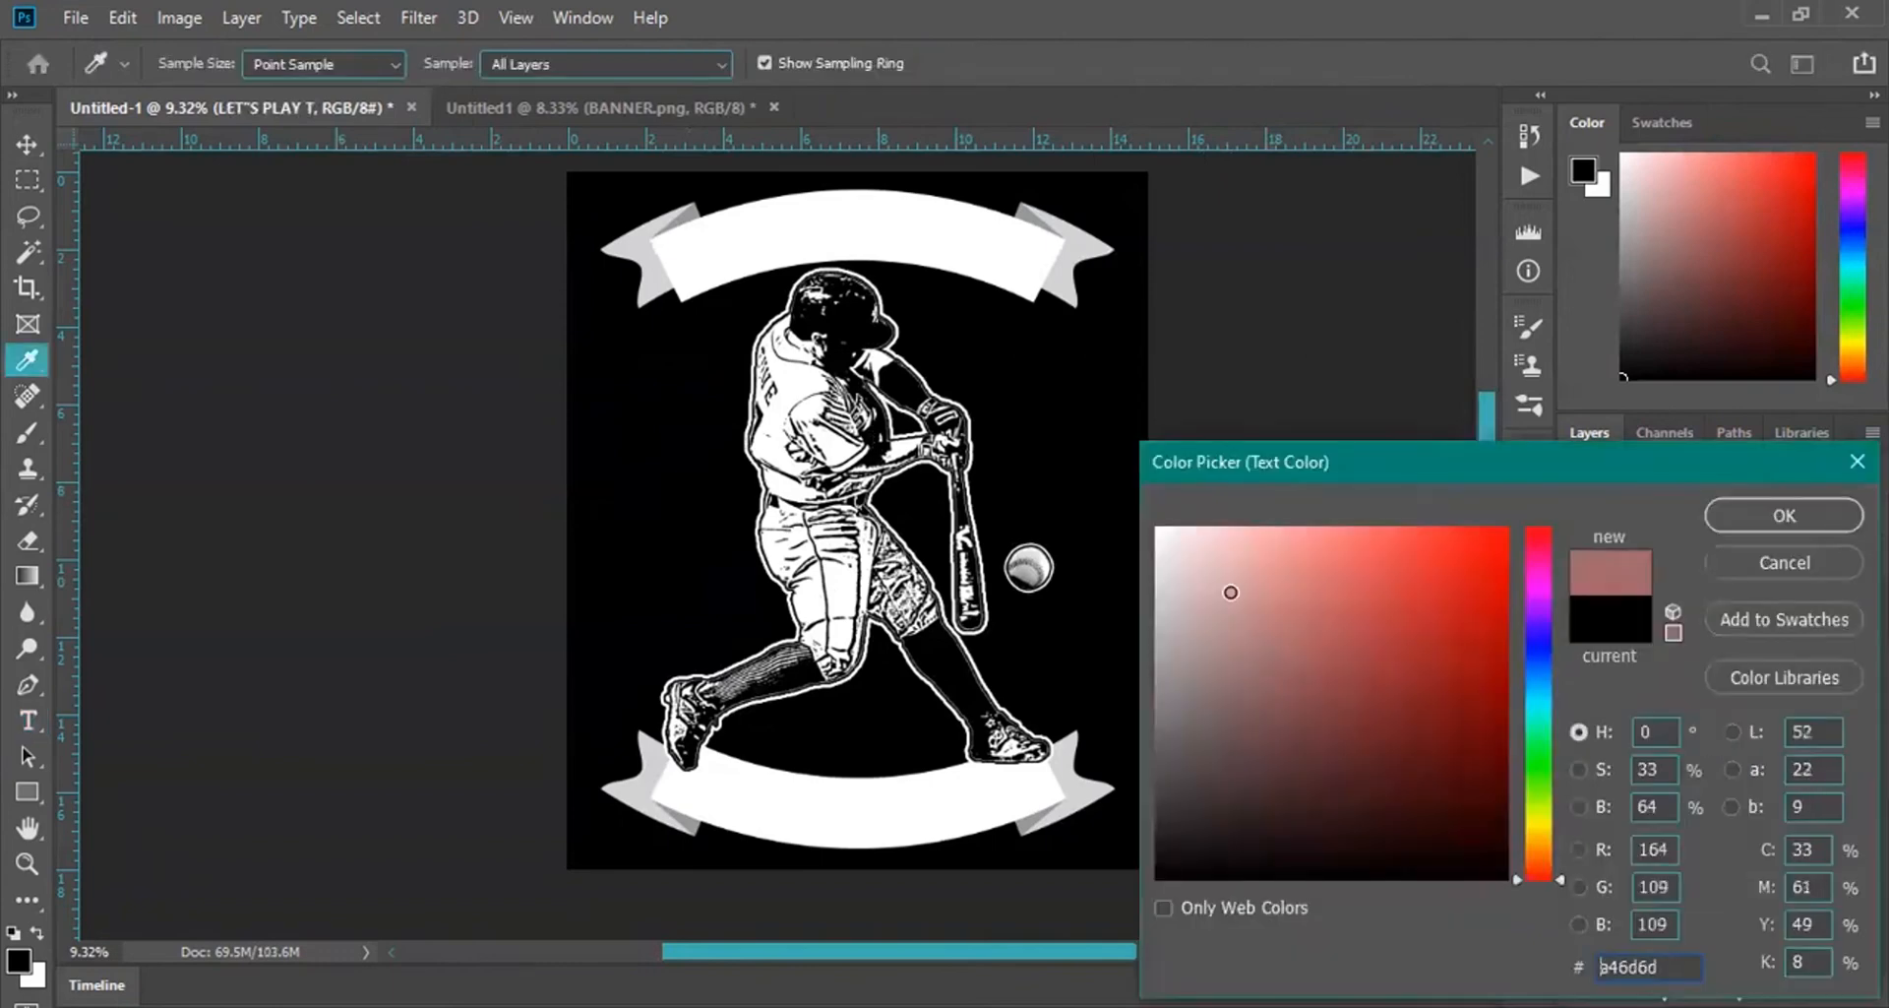
click(1771, 513)
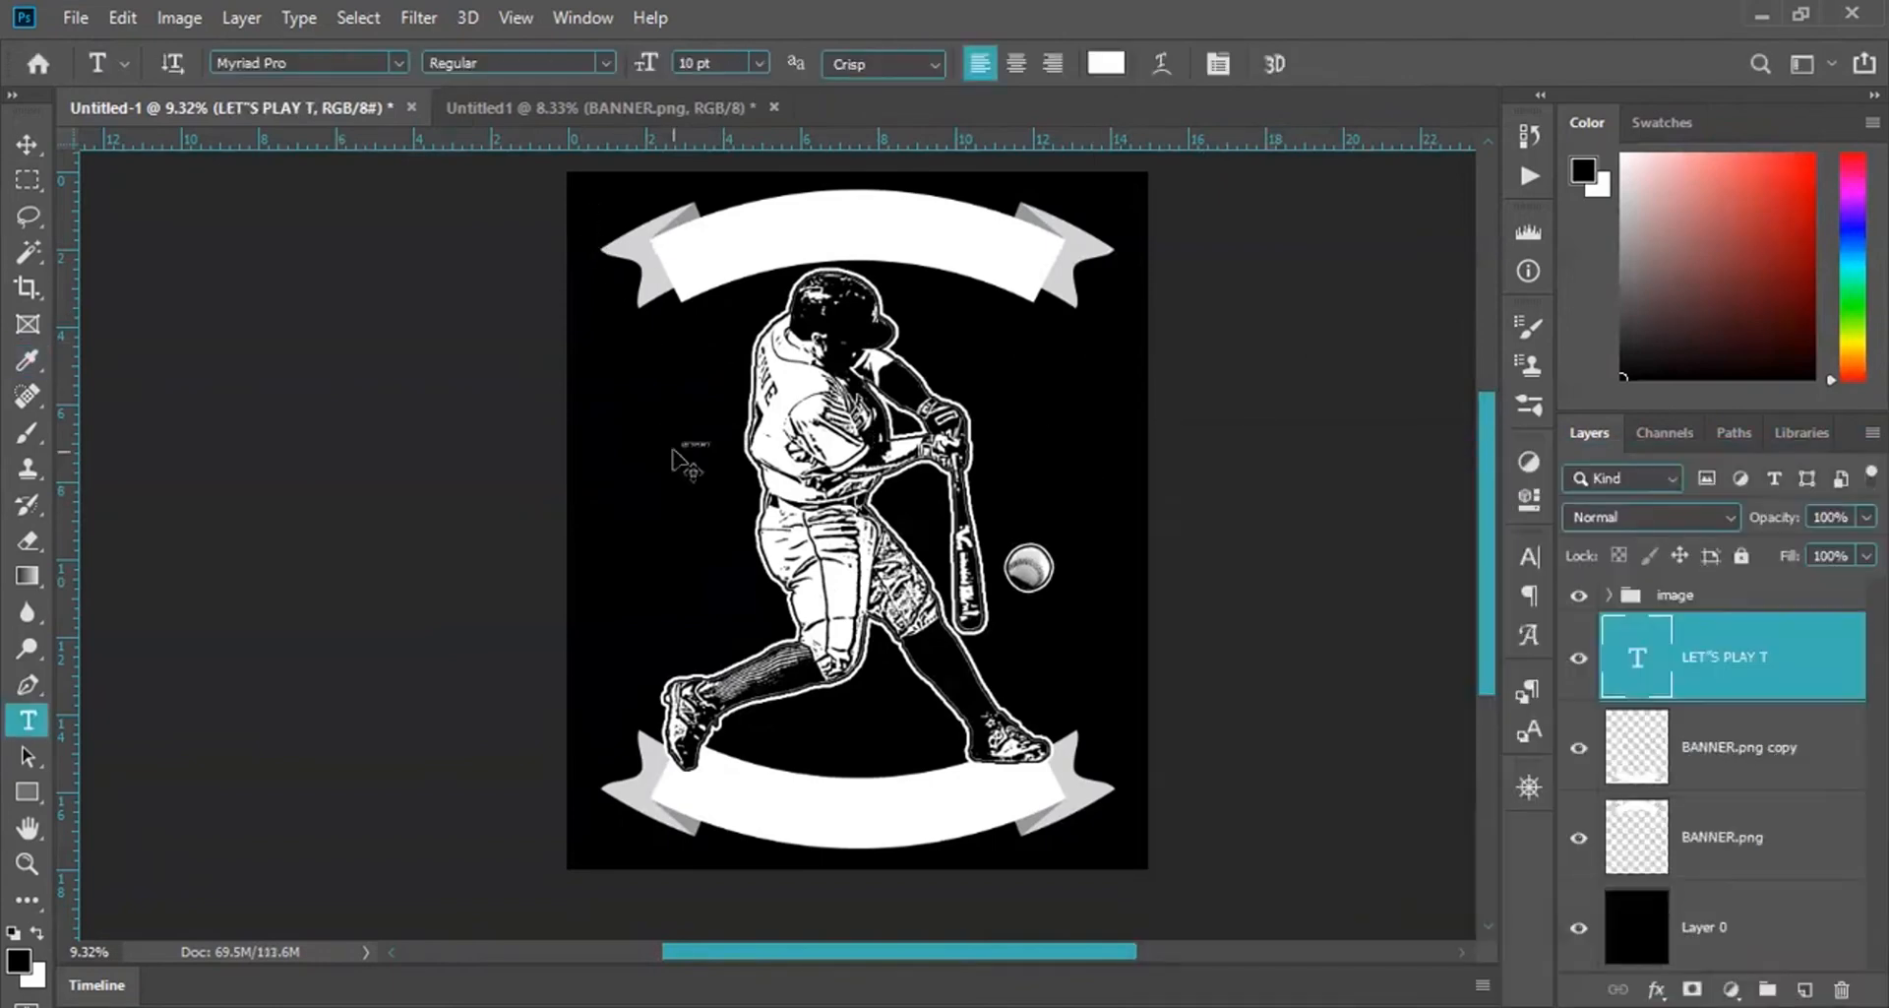
Enlarge the text to 1523.61%, place it just below the upper banner, and move its layer above the image group.
key(ctrl+t)
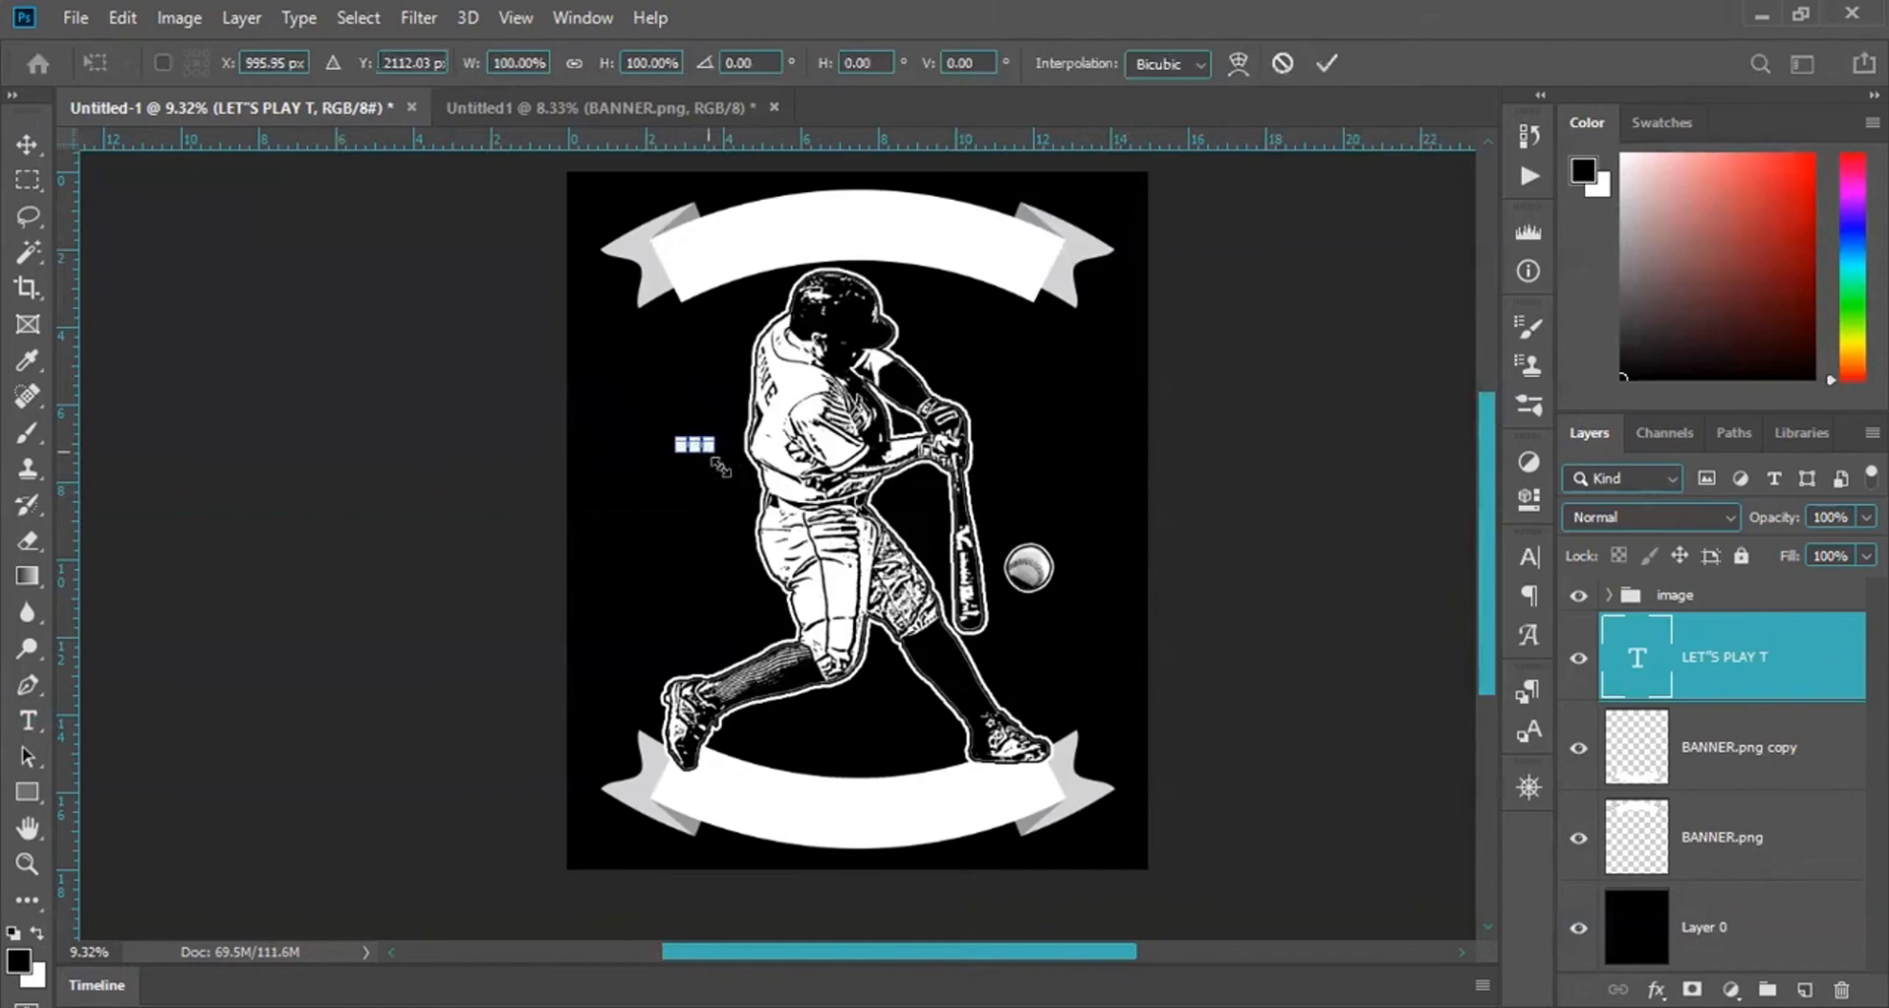
drag(1058, 808, 1113, 846)
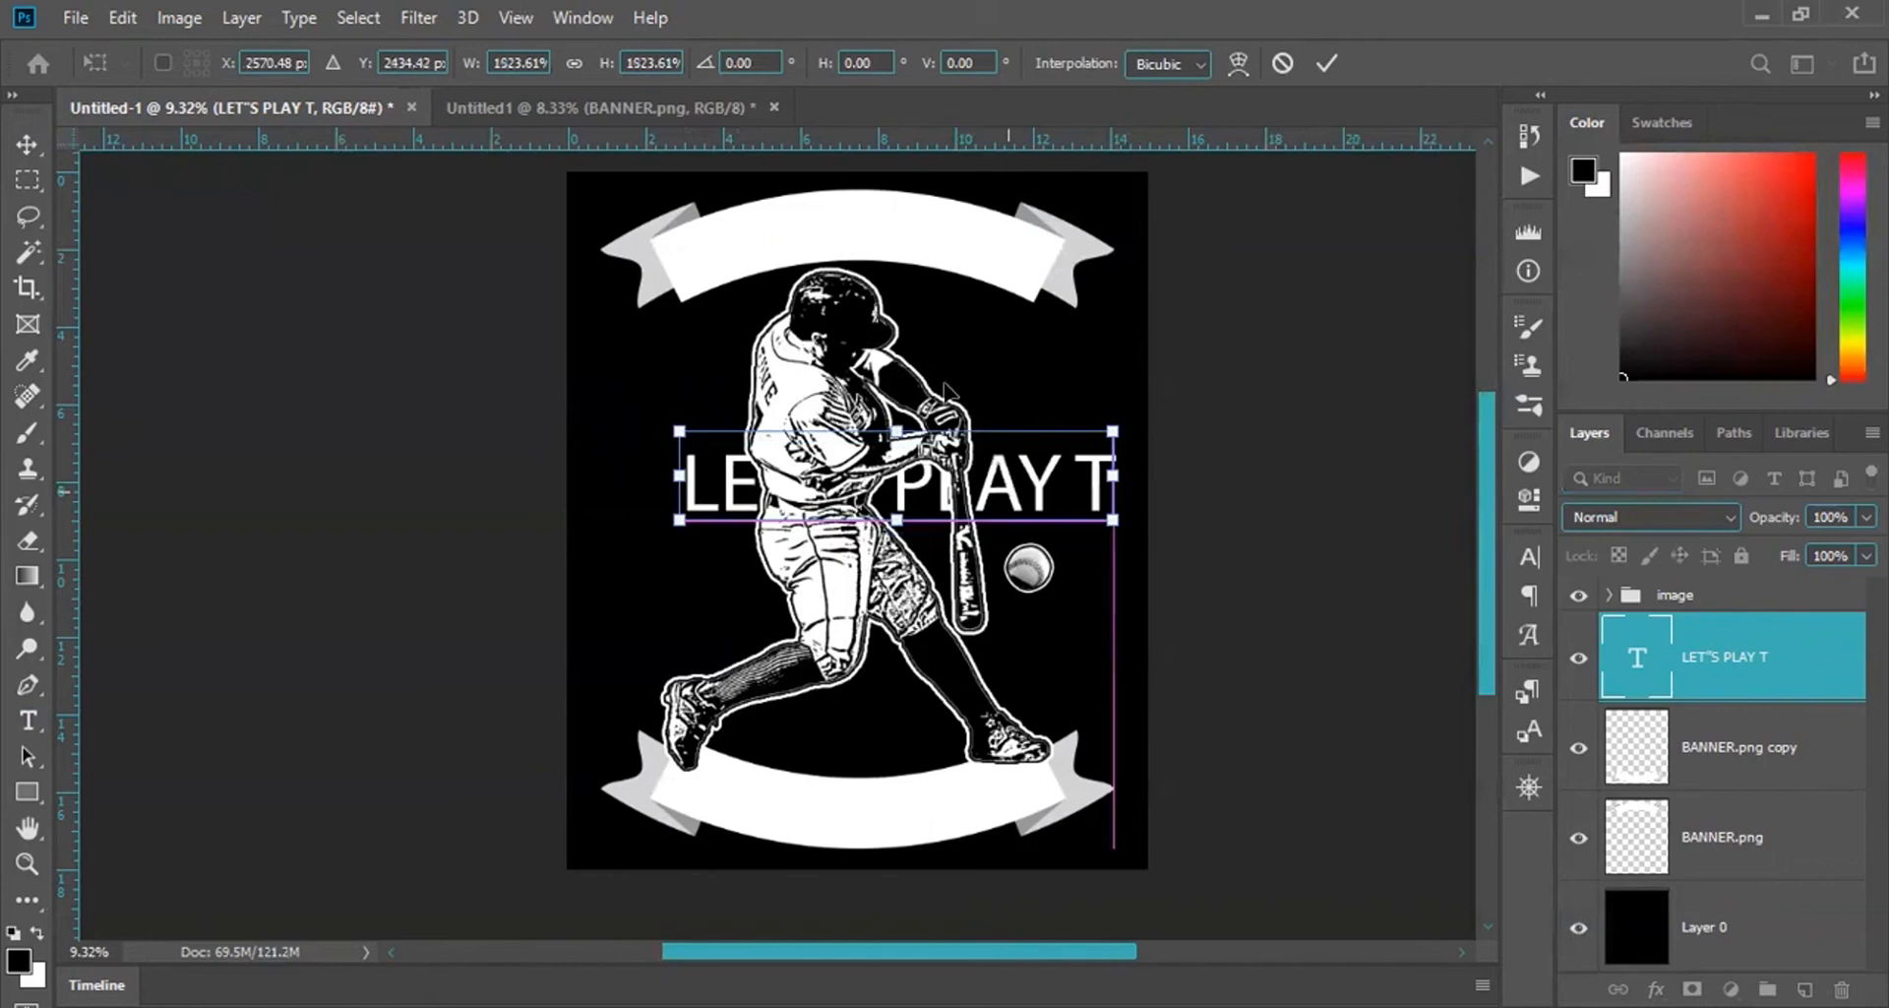
click(1748, 633)
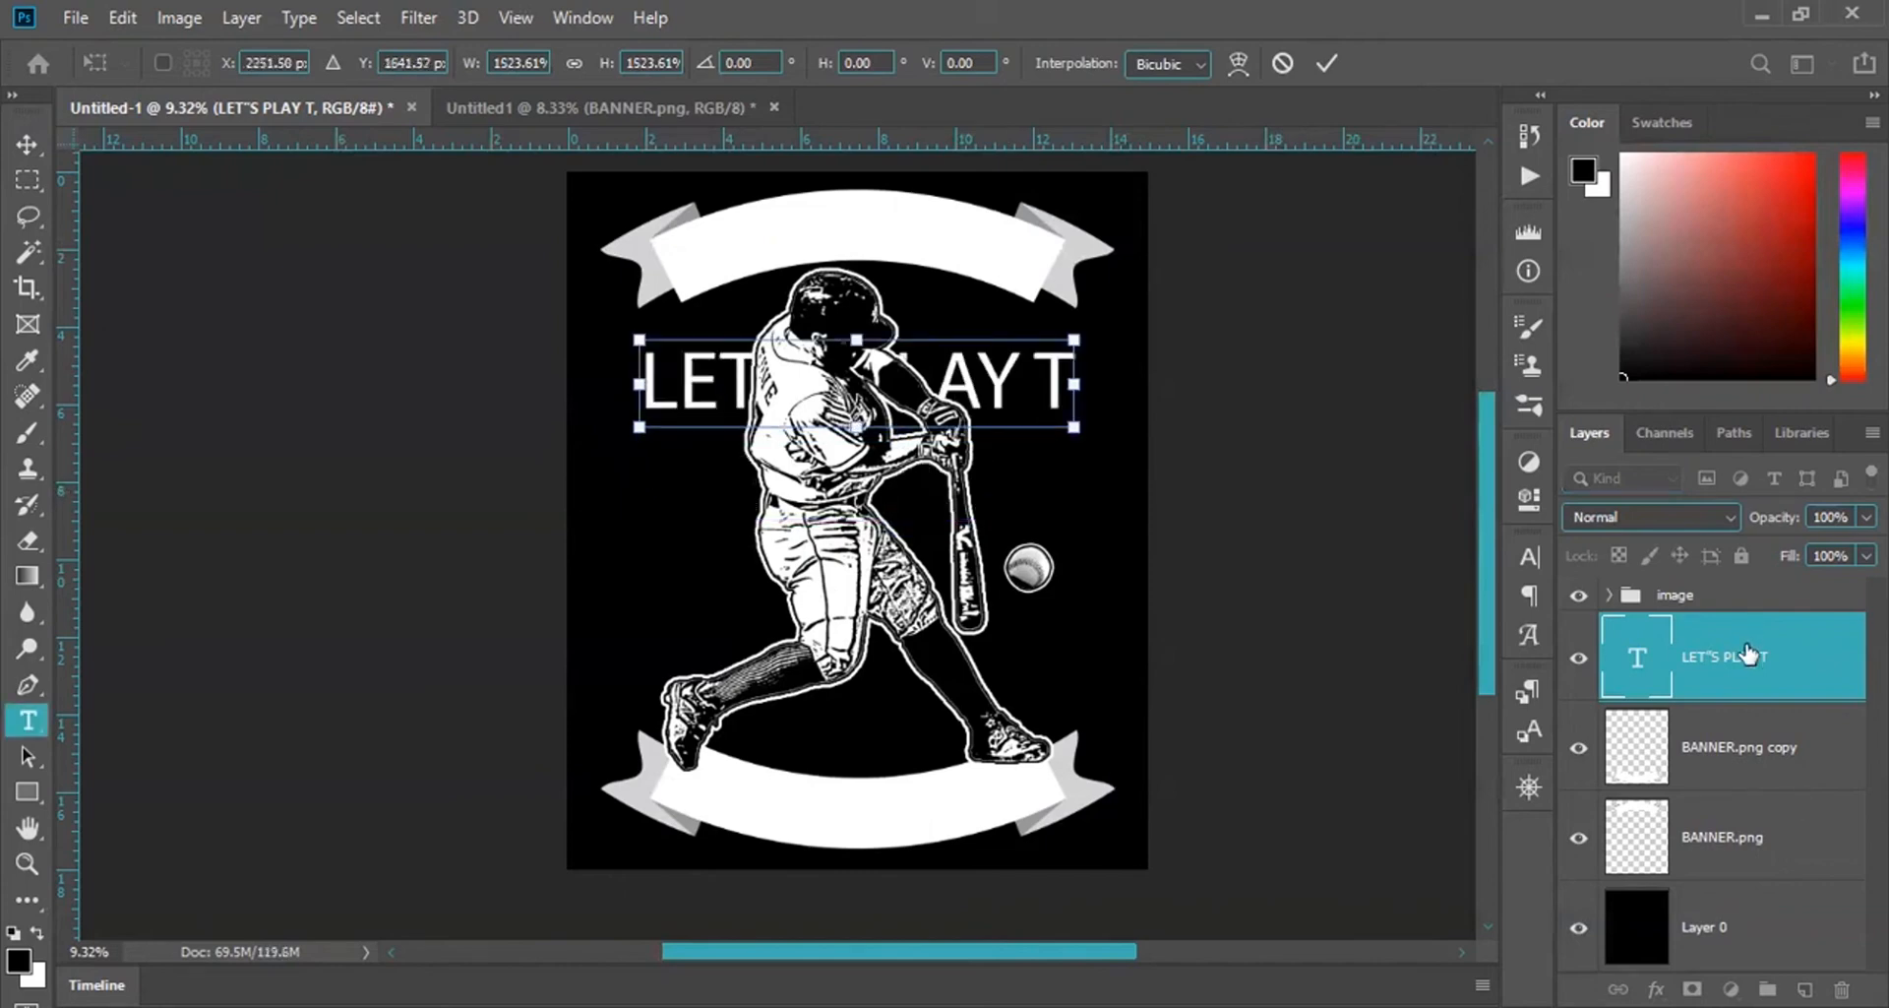
drag(1748, 632, 1739, 592)
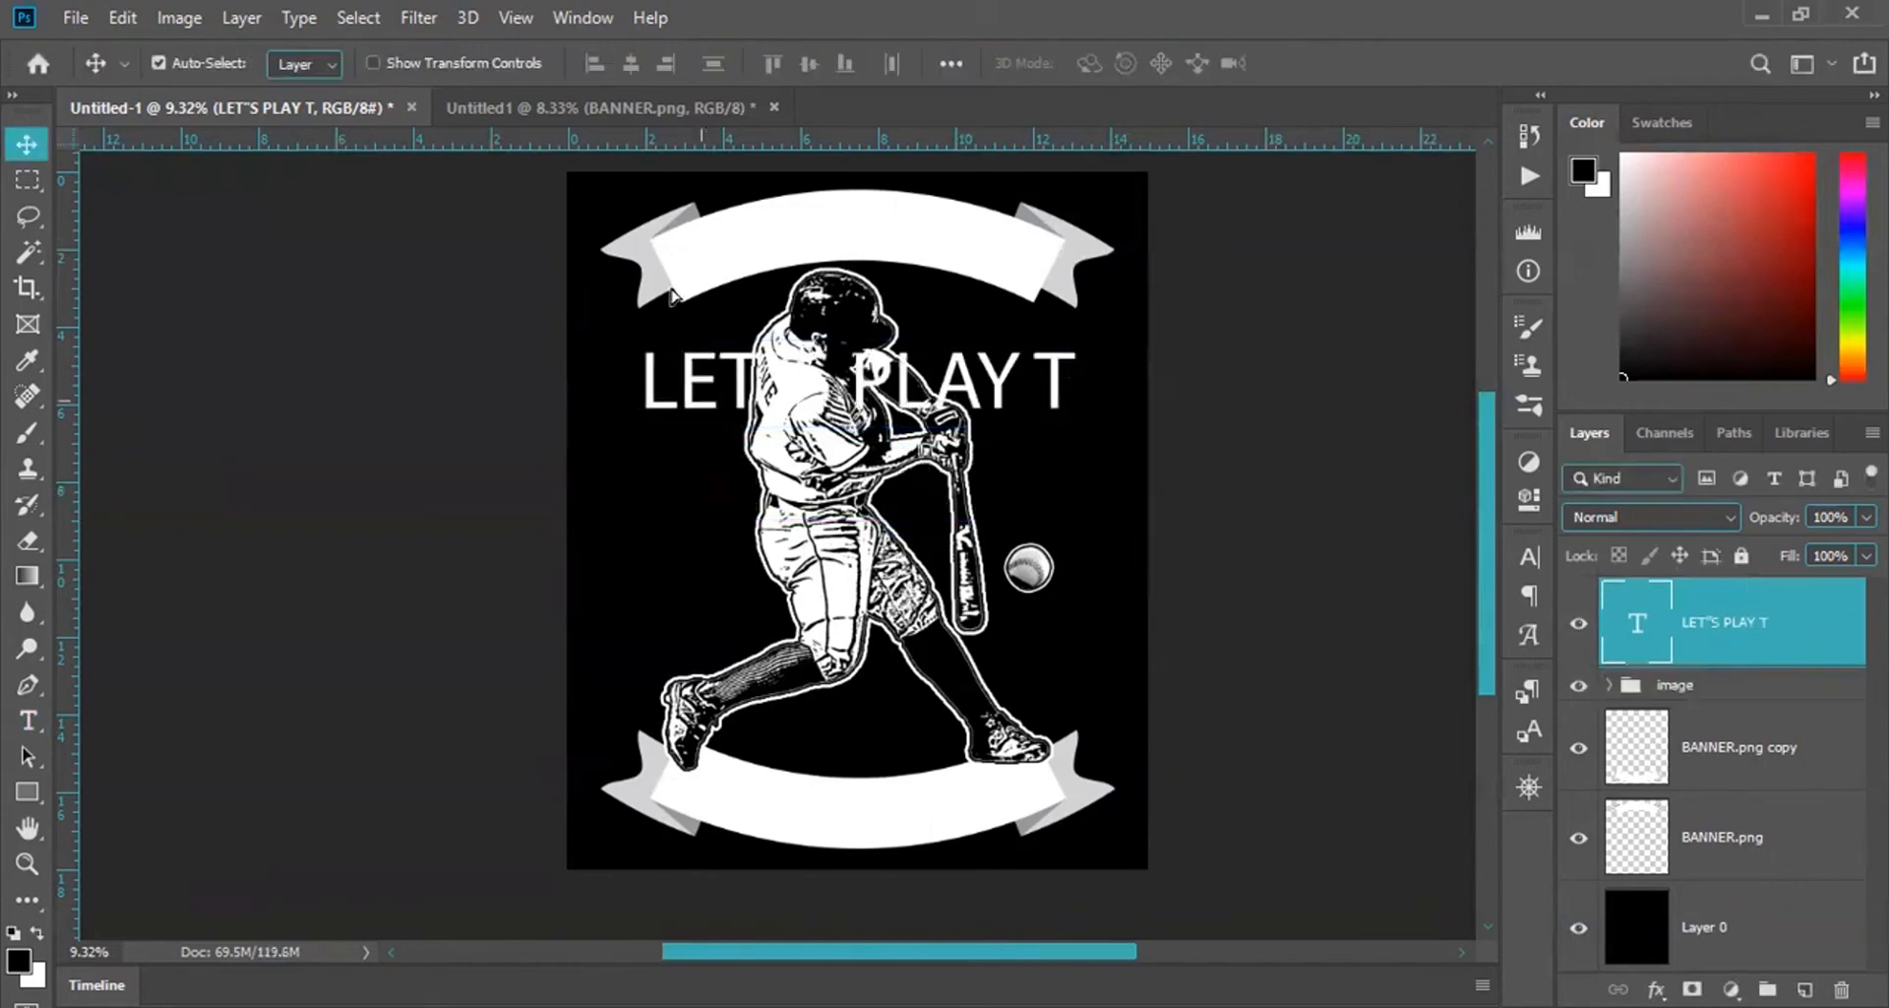
Move the text down and shrink it to fit in the empty space between the canvas's left edge and the player.
key(v)
drag(780, 386, 734, 435)
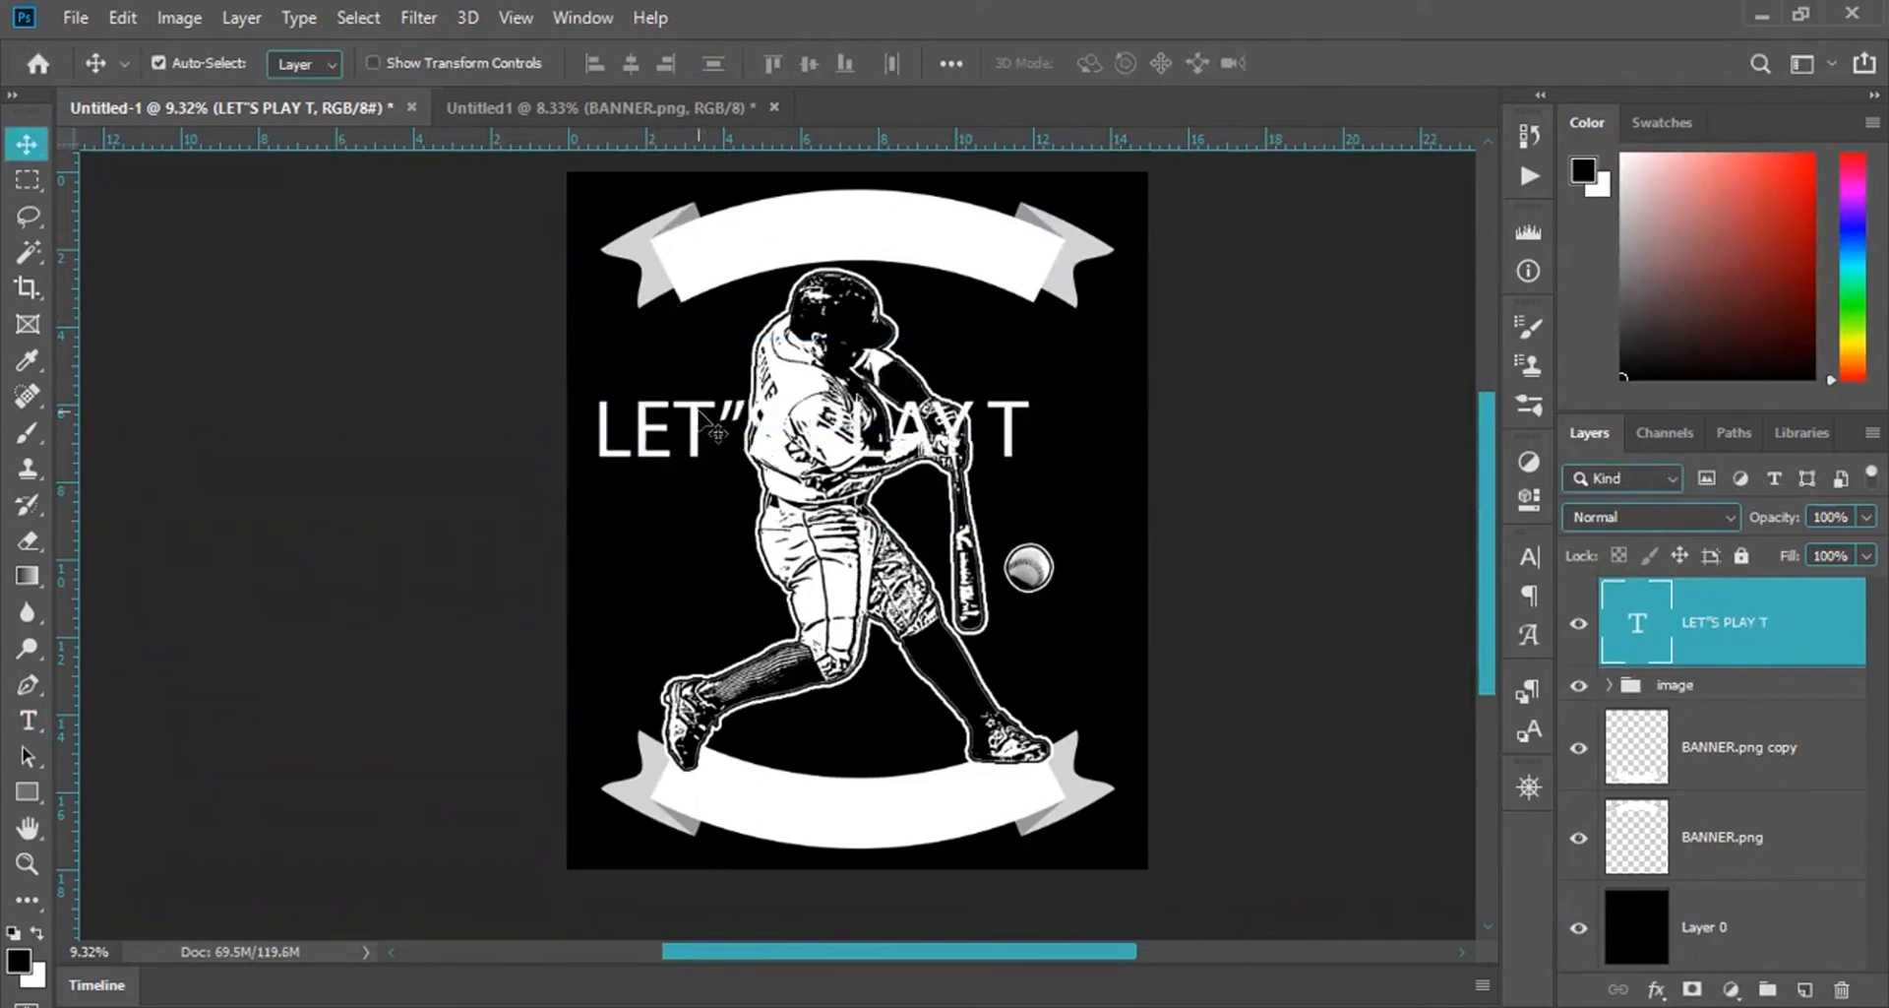
key(ctrl+t)
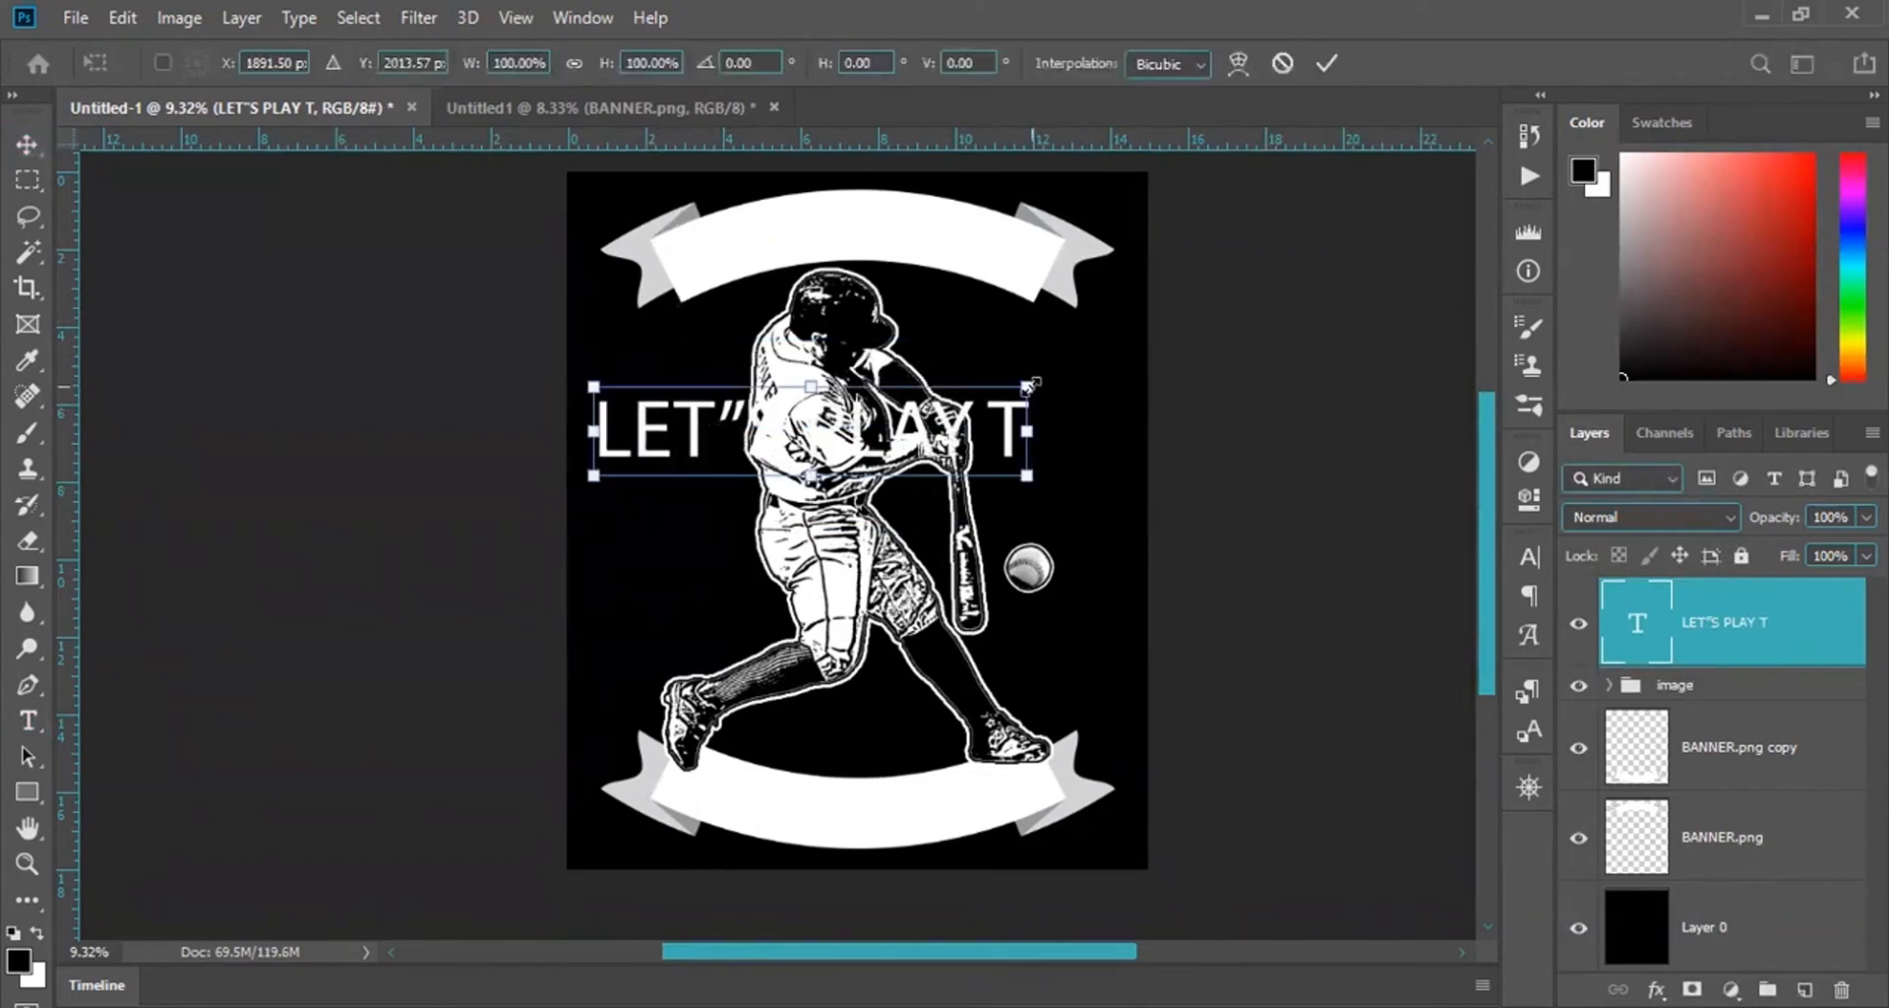
drag(1027, 387, 703, 475)
key(Return)
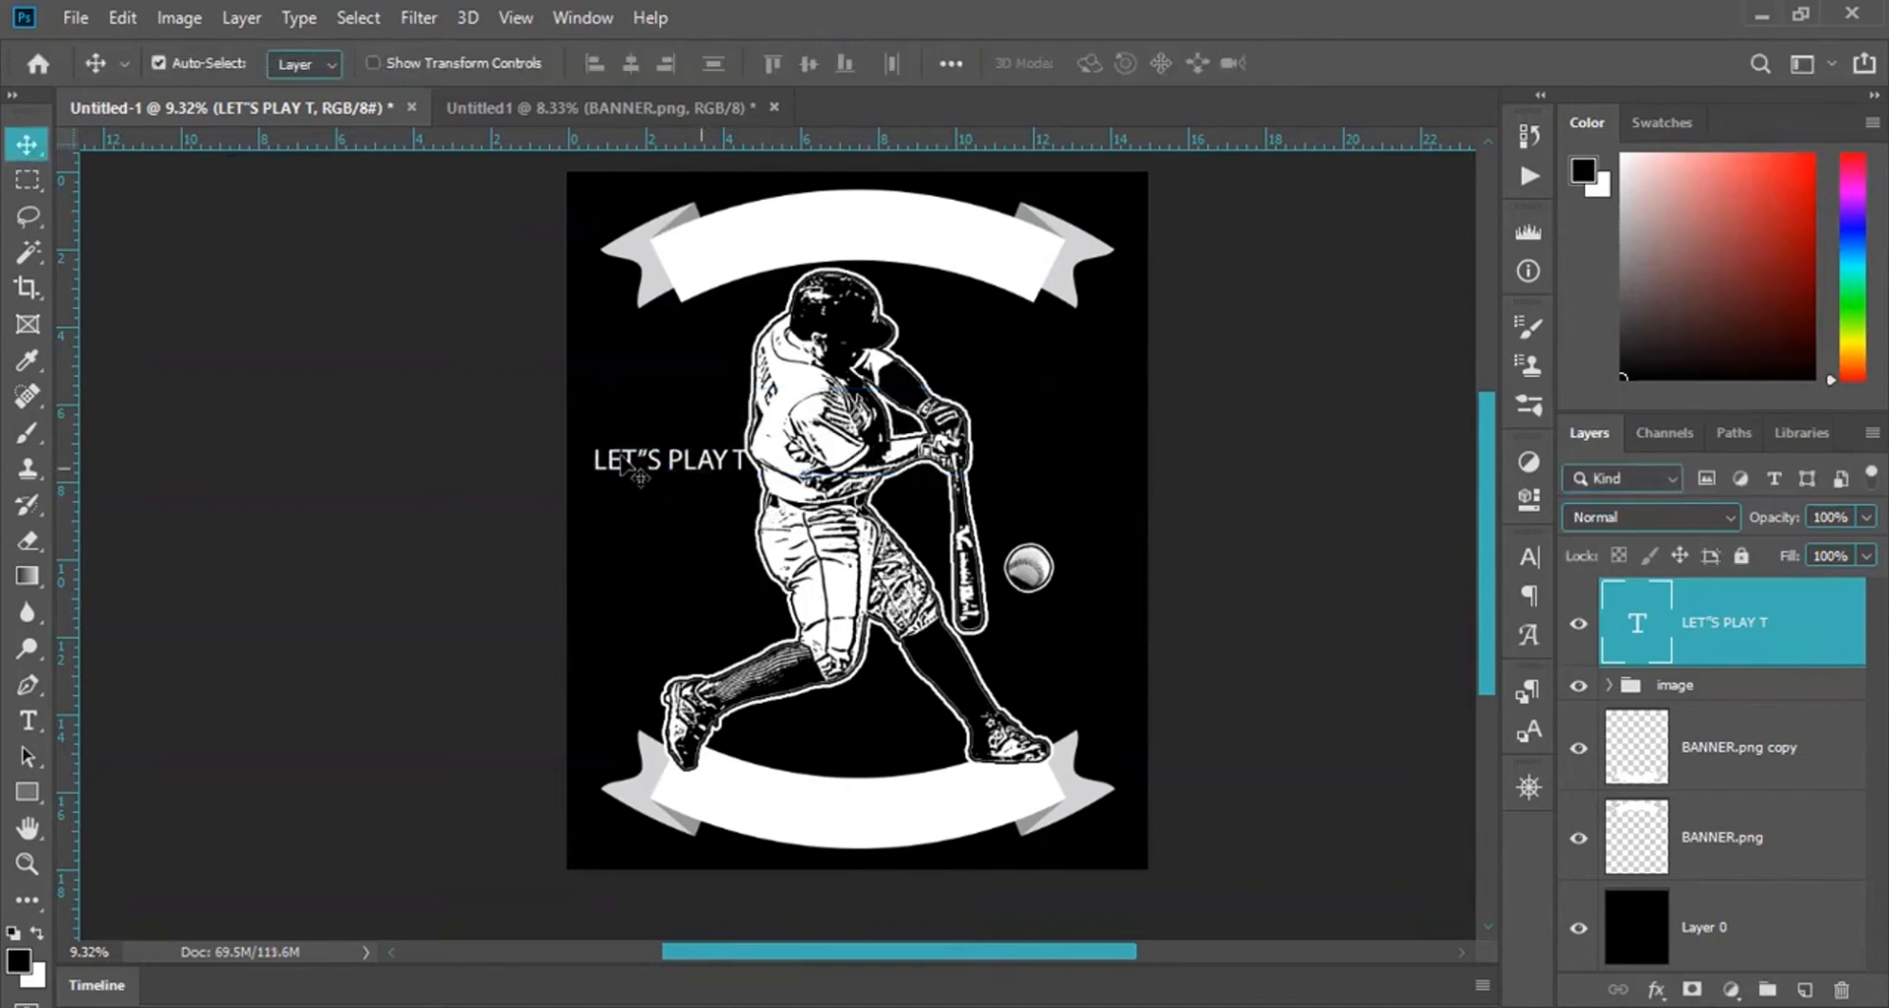
Replace the double quotation mark in the text with a single apostrophe so it reads LET'S PLAY T.
scroll(702, 489, up, 2)
scroll(703, 489, up, 2)
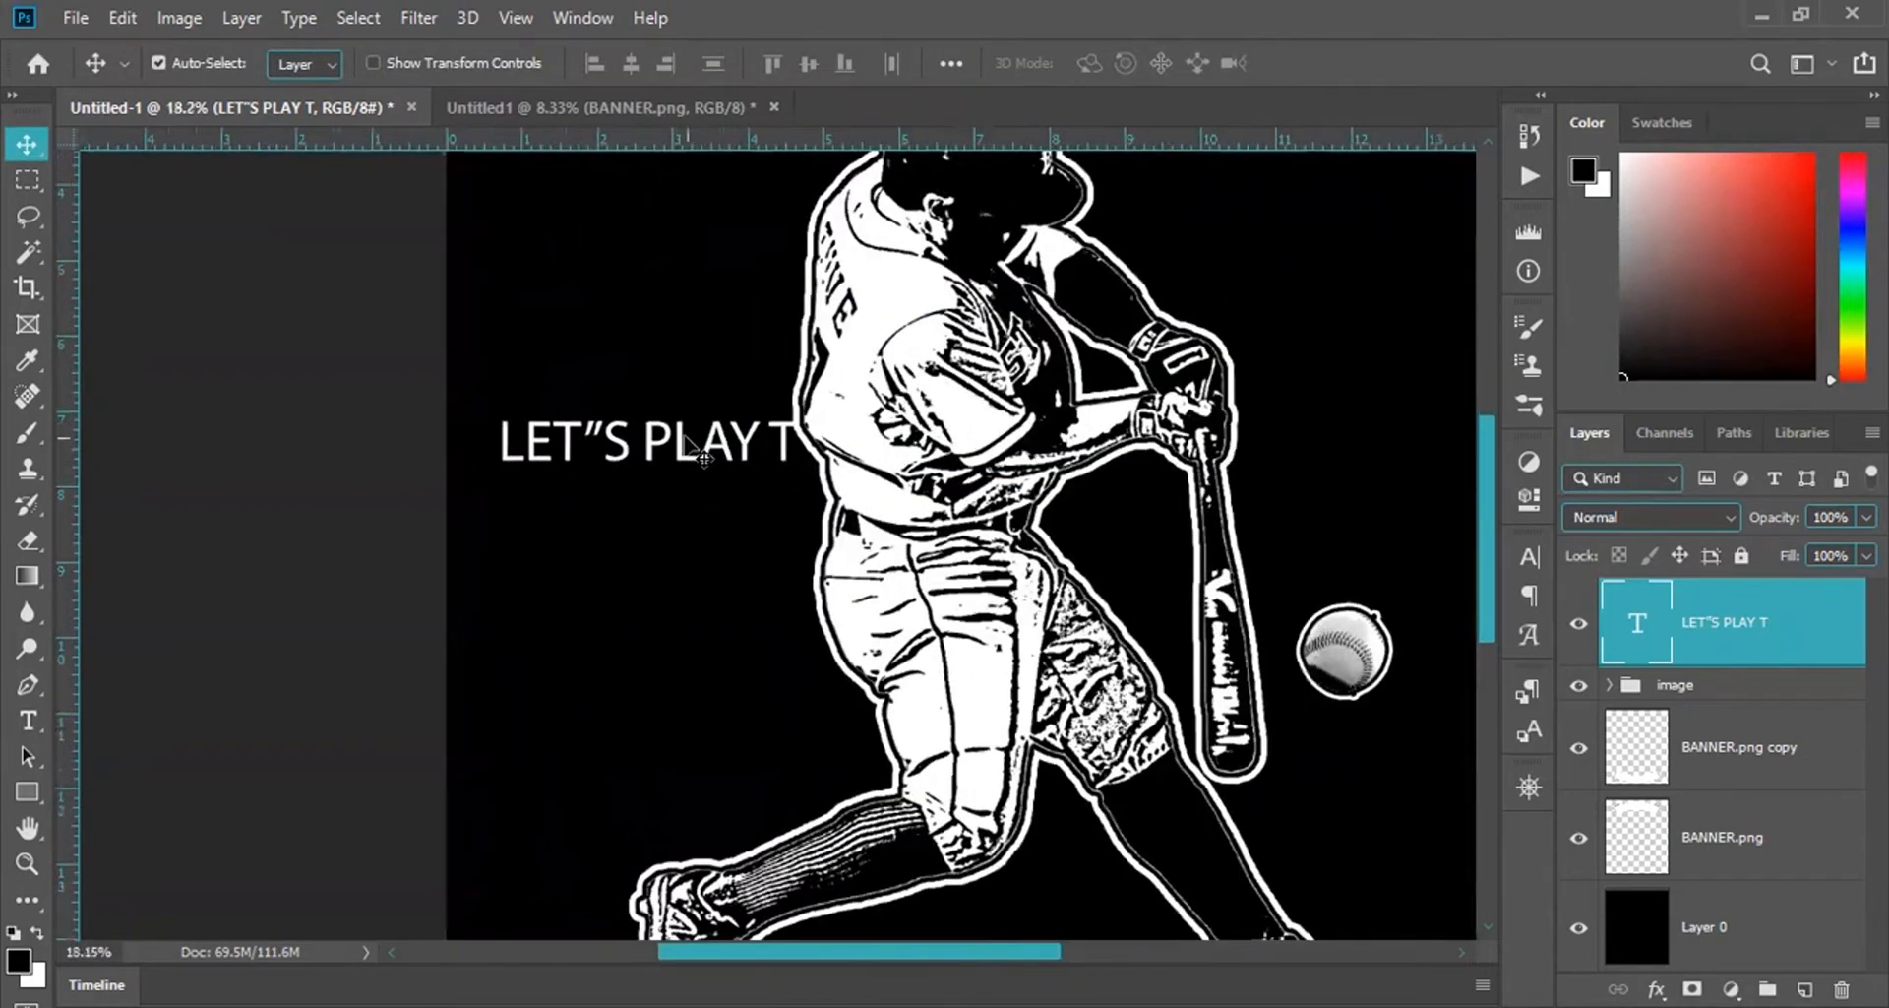
key(t)
click(616, 558)
click(573, 541)
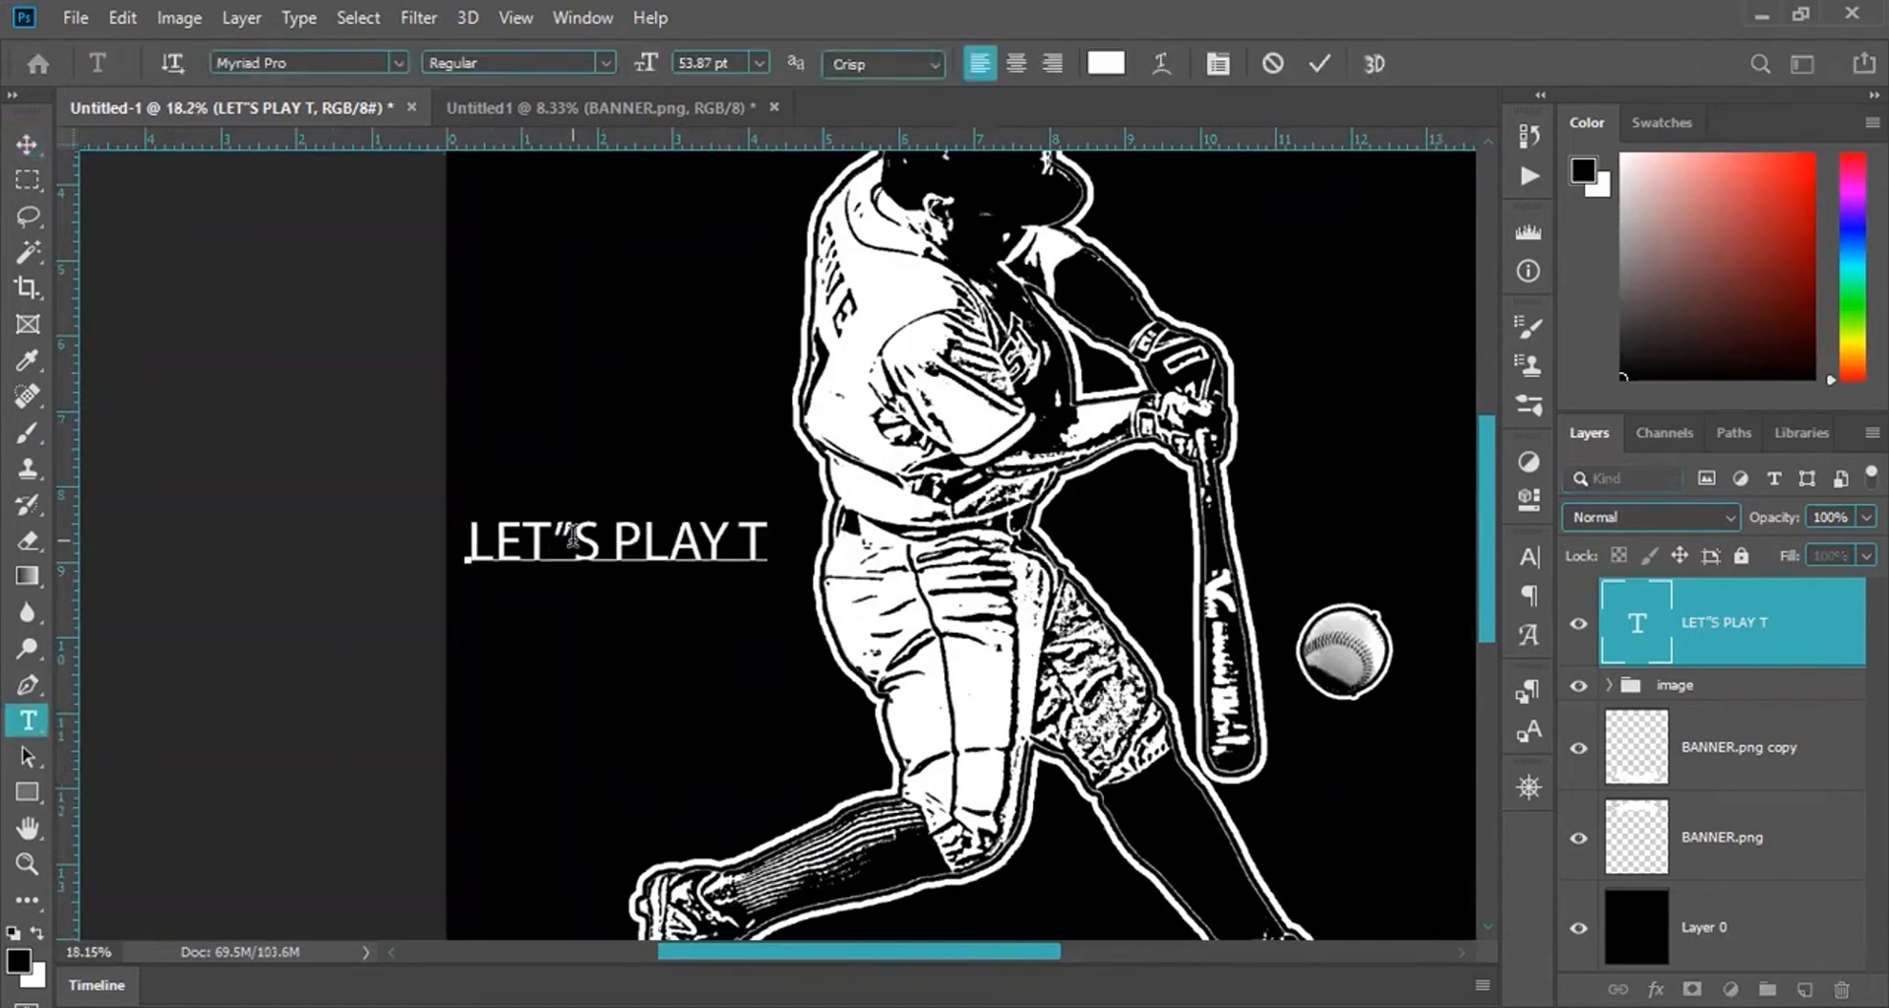
key(BackSpace)
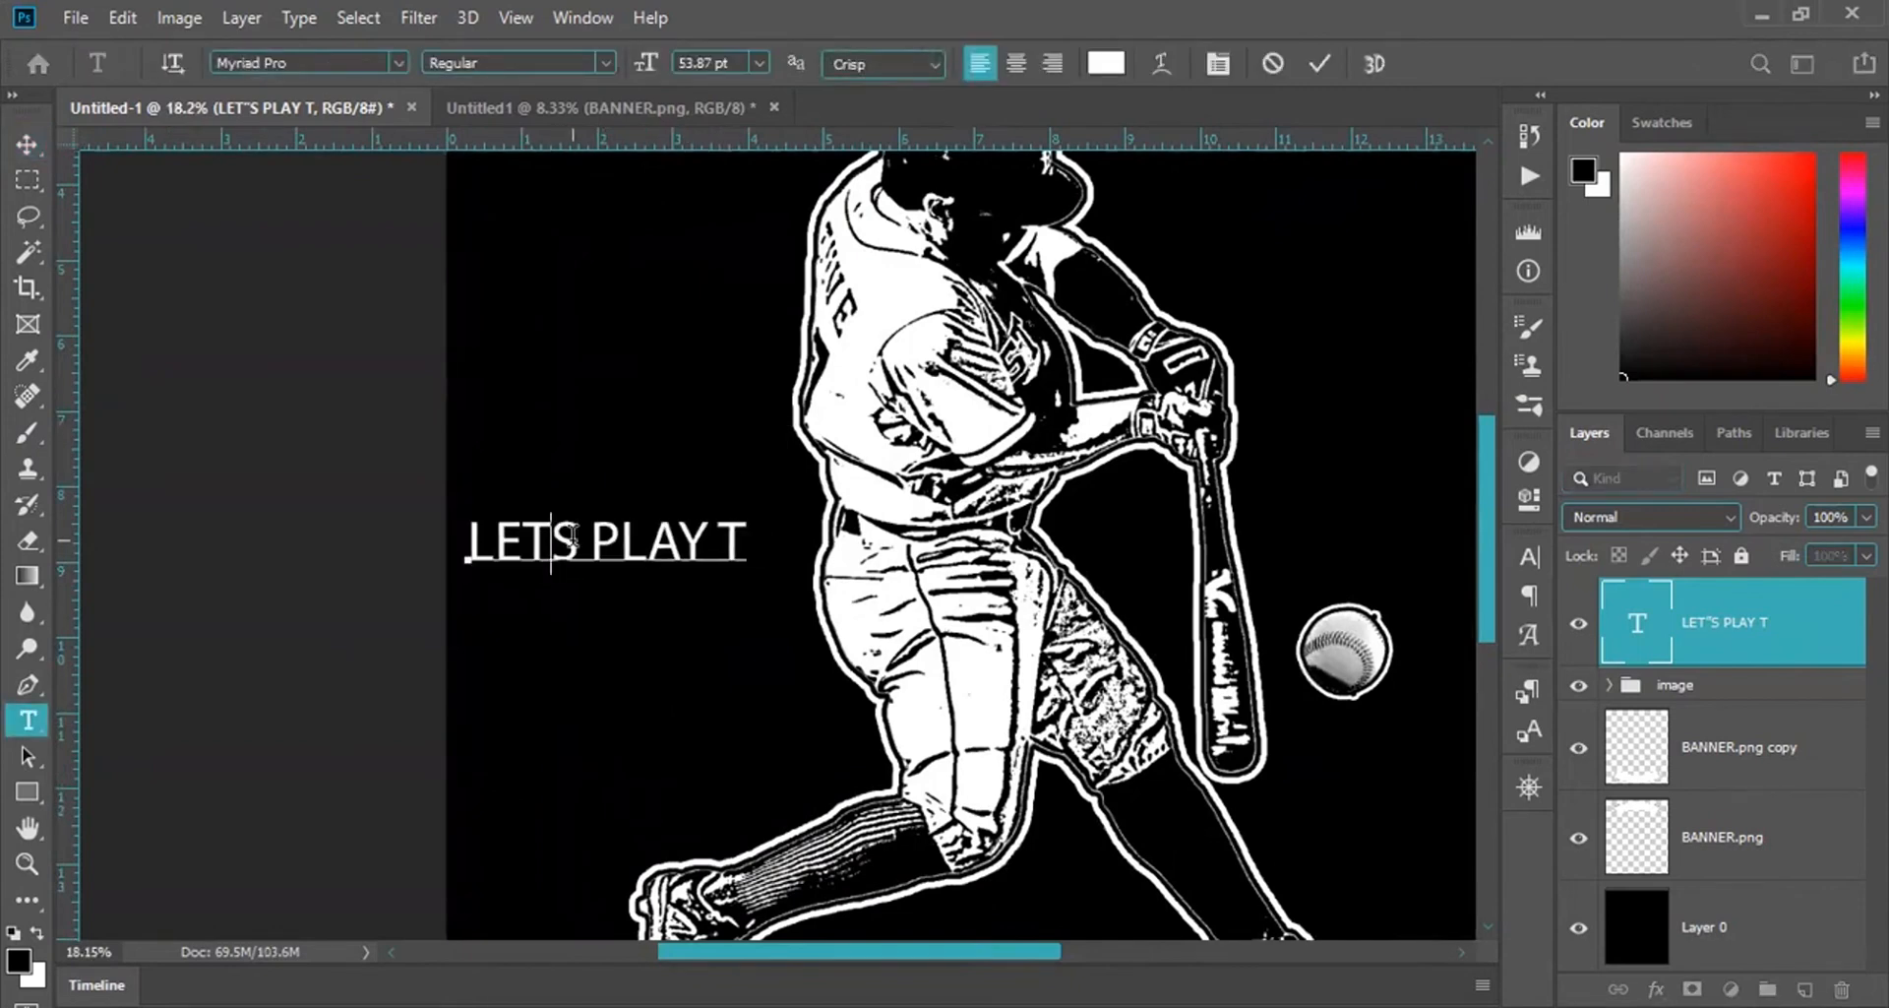
text(')
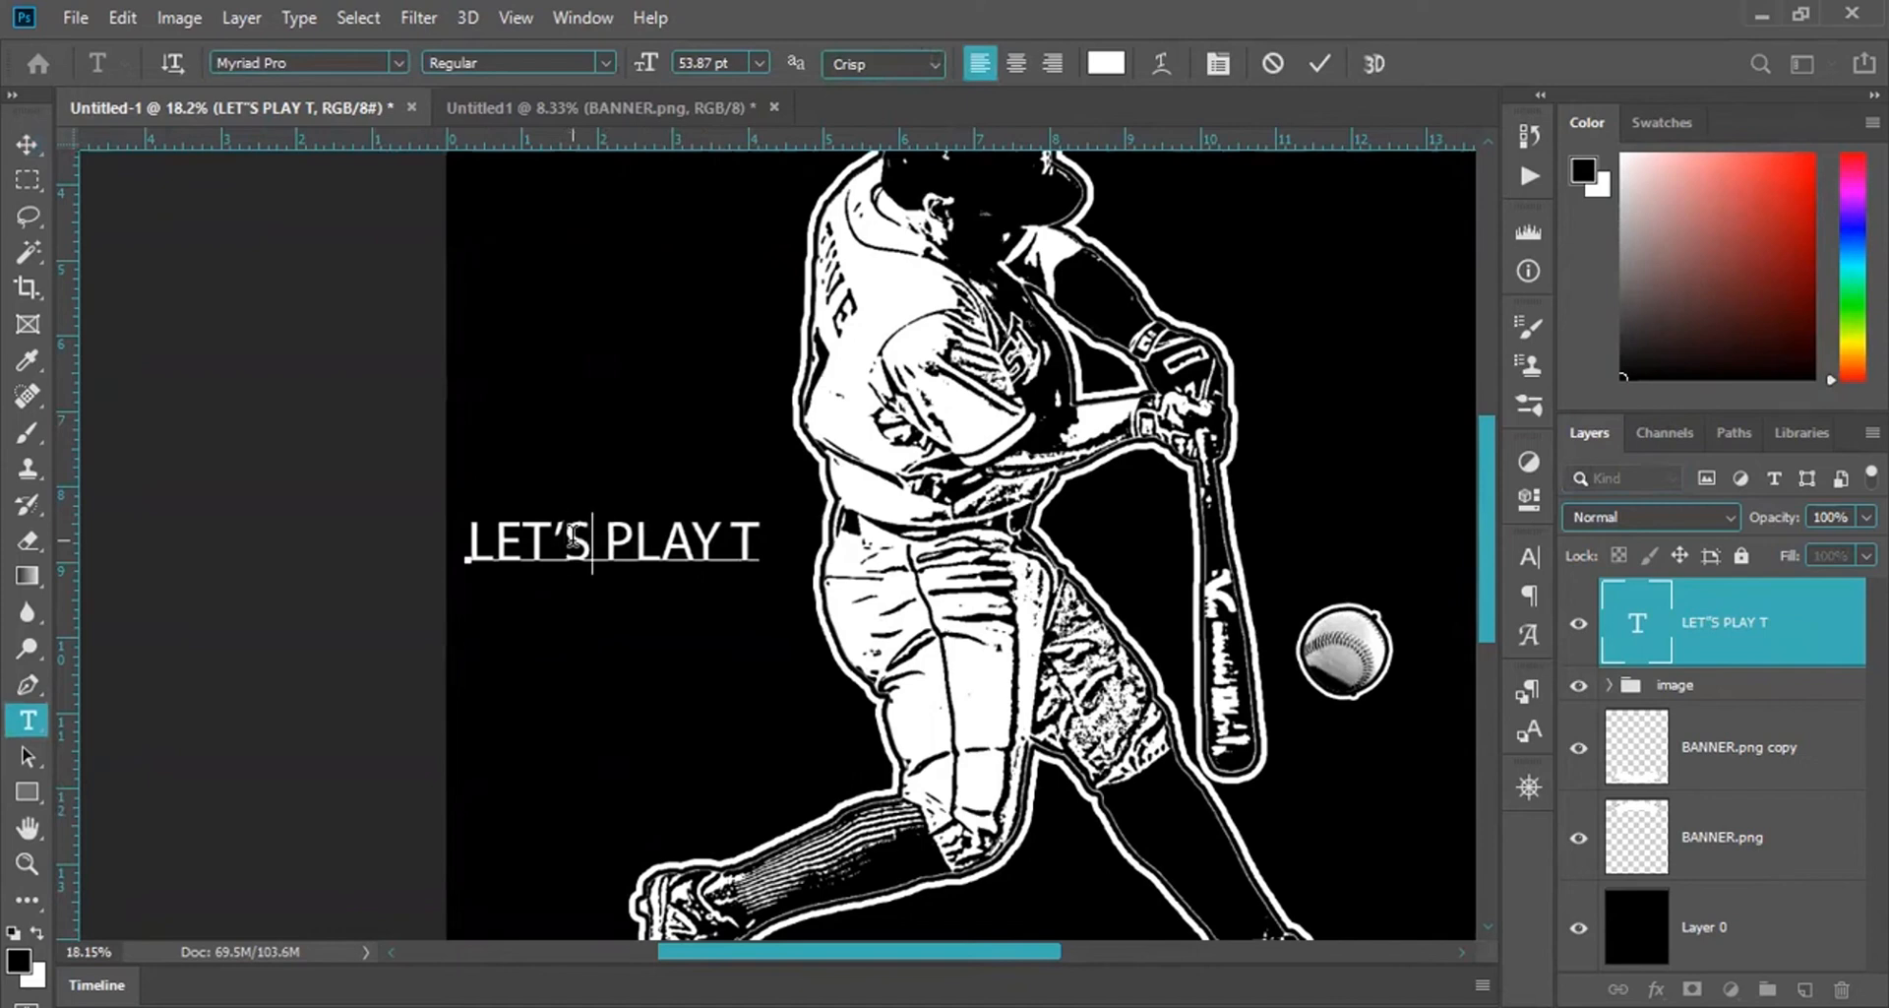
Replace the text beside the player with WELCOME TO THE and finish editing it.
key(Right)
key(Right)
key(Right)
key(Right)
key(Right)
key(Right)
key(Right)
key(BackSpace)
key(Escape)
key(v)
scroll(618, 546, down, 3)
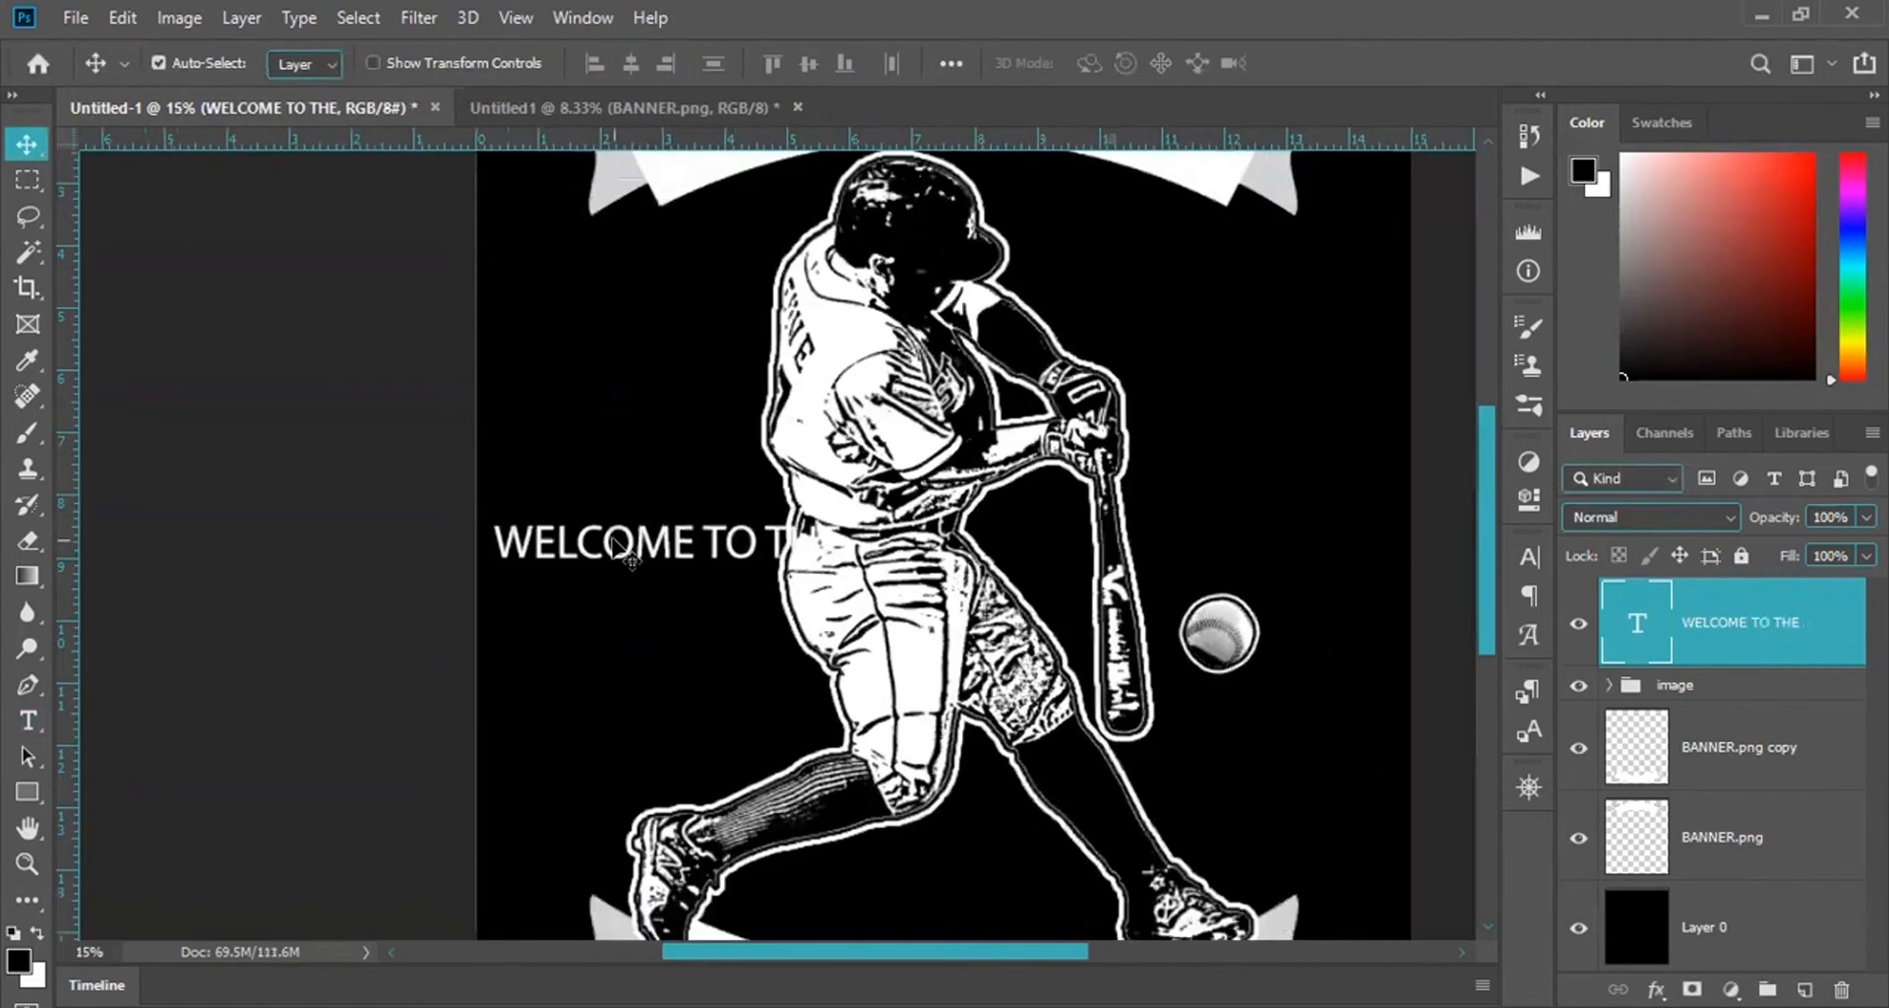
Move the WELCOME TO THE text up beside the player's upper body and set its font to LOUD AND CLEAR.
drag(609, 619, 637, 454)
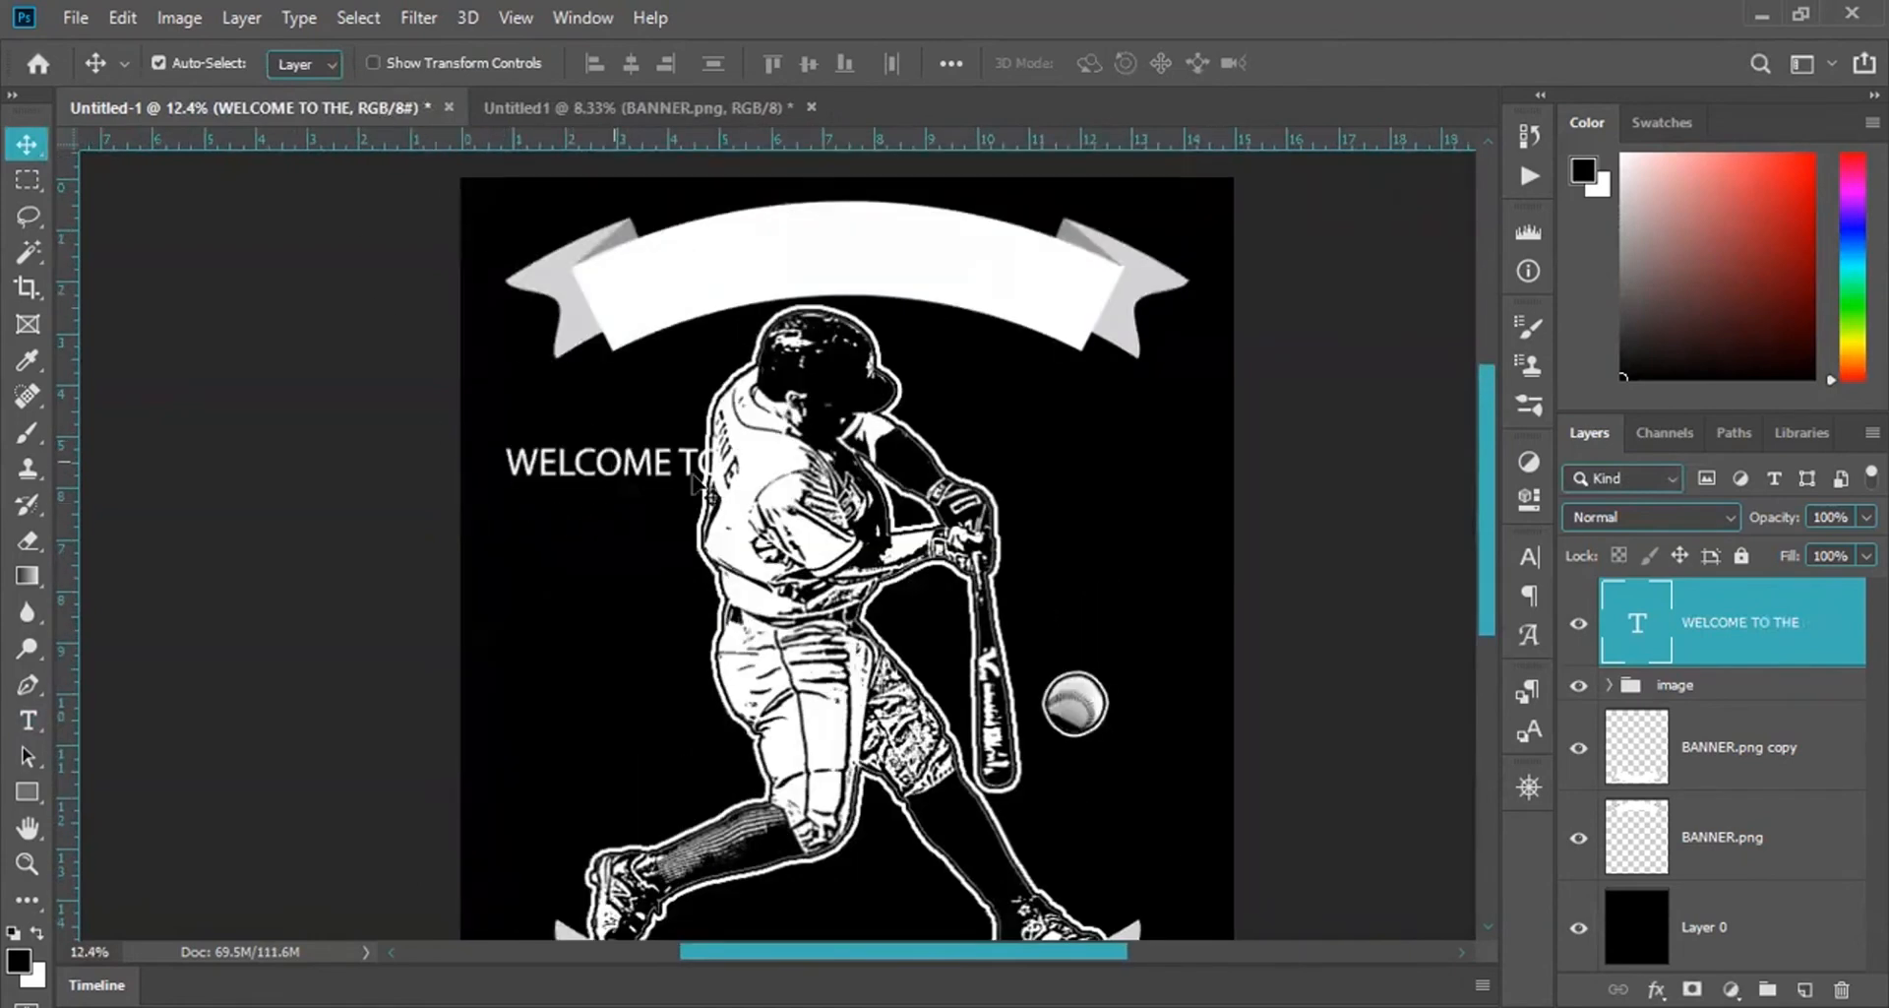
double_click(1635, 620)
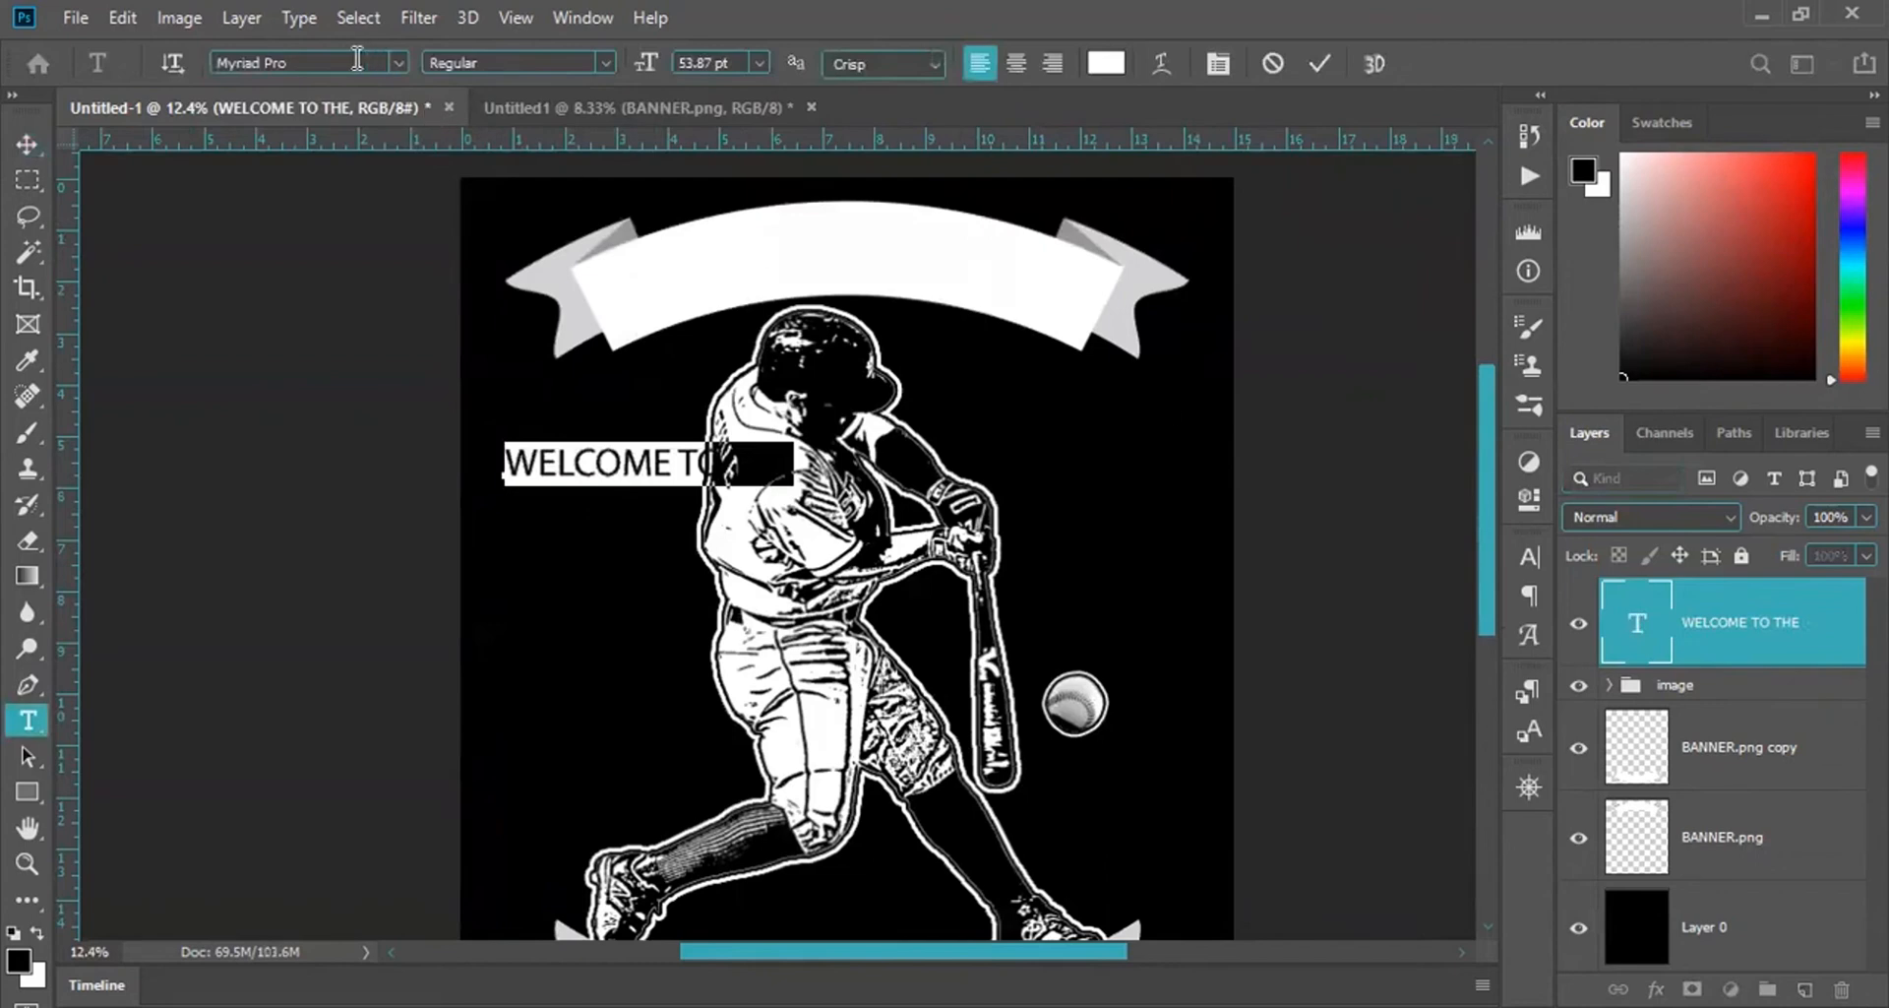
click(319, 61)
text(lou)
click(390, 147)
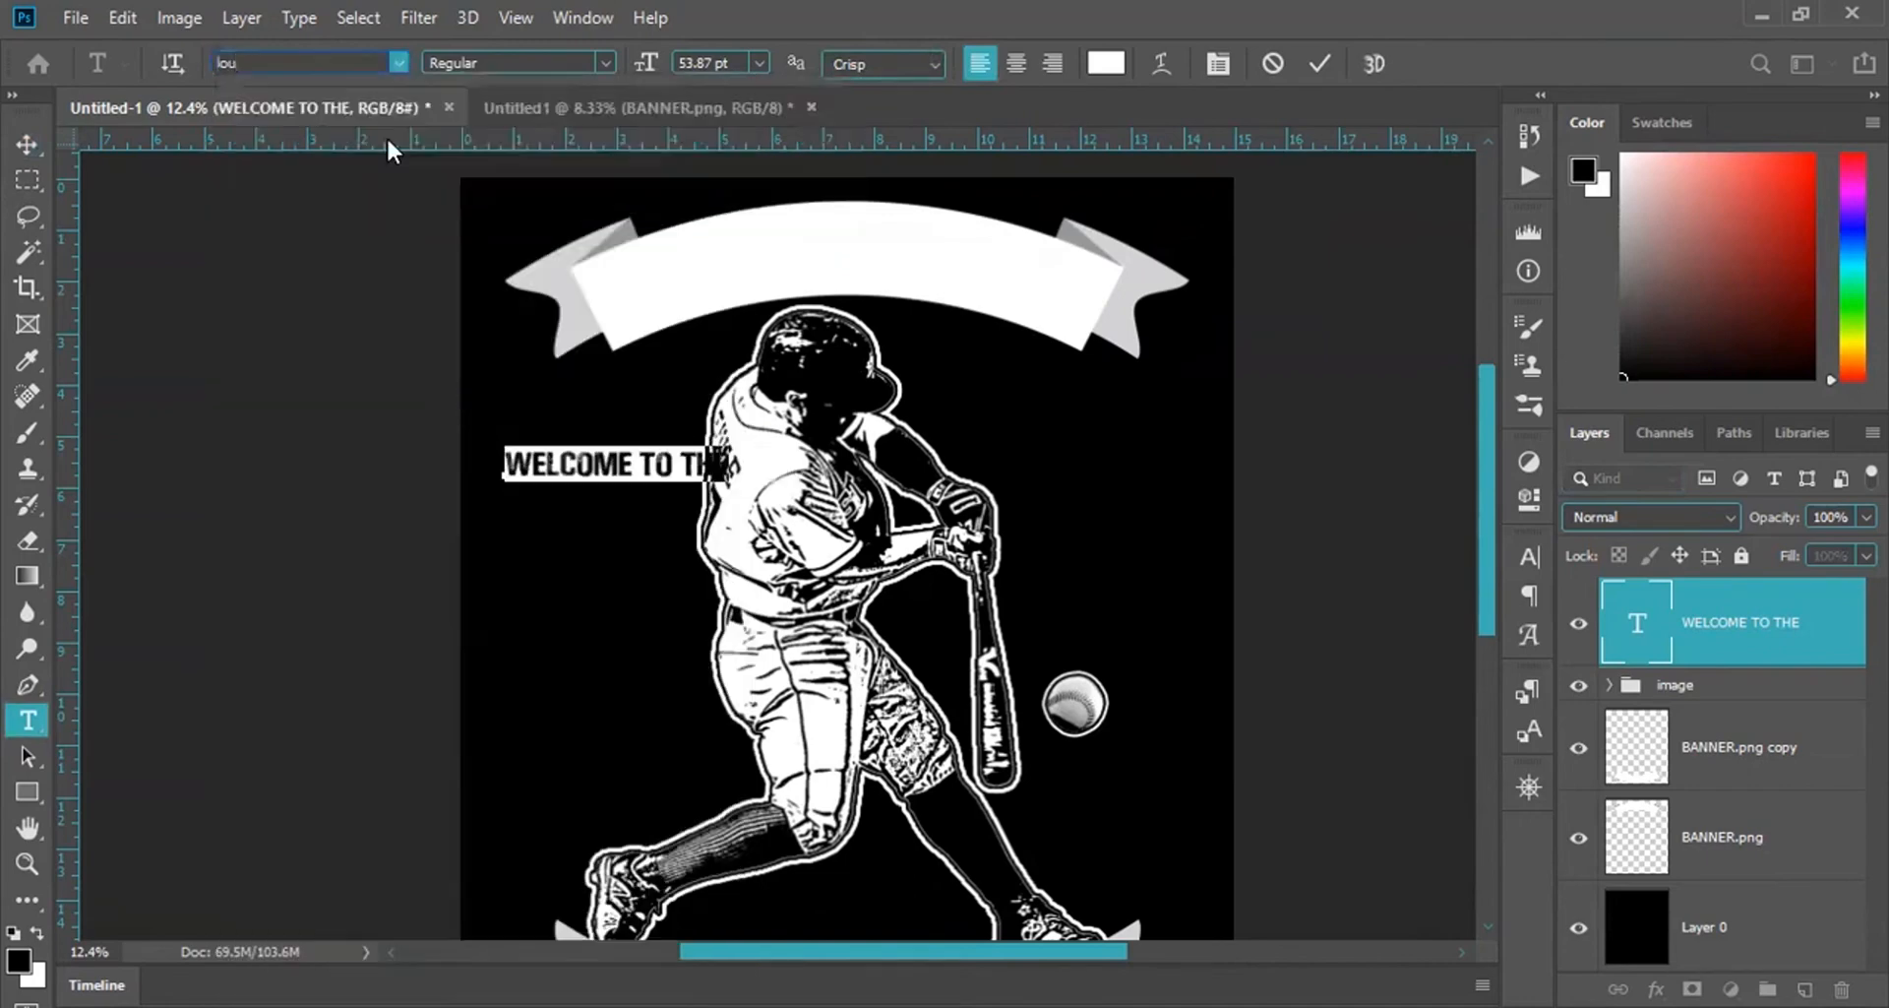
Change the WELCOME TO THE text color to black (000000).
click(1106, 63)
click(1139, 902)
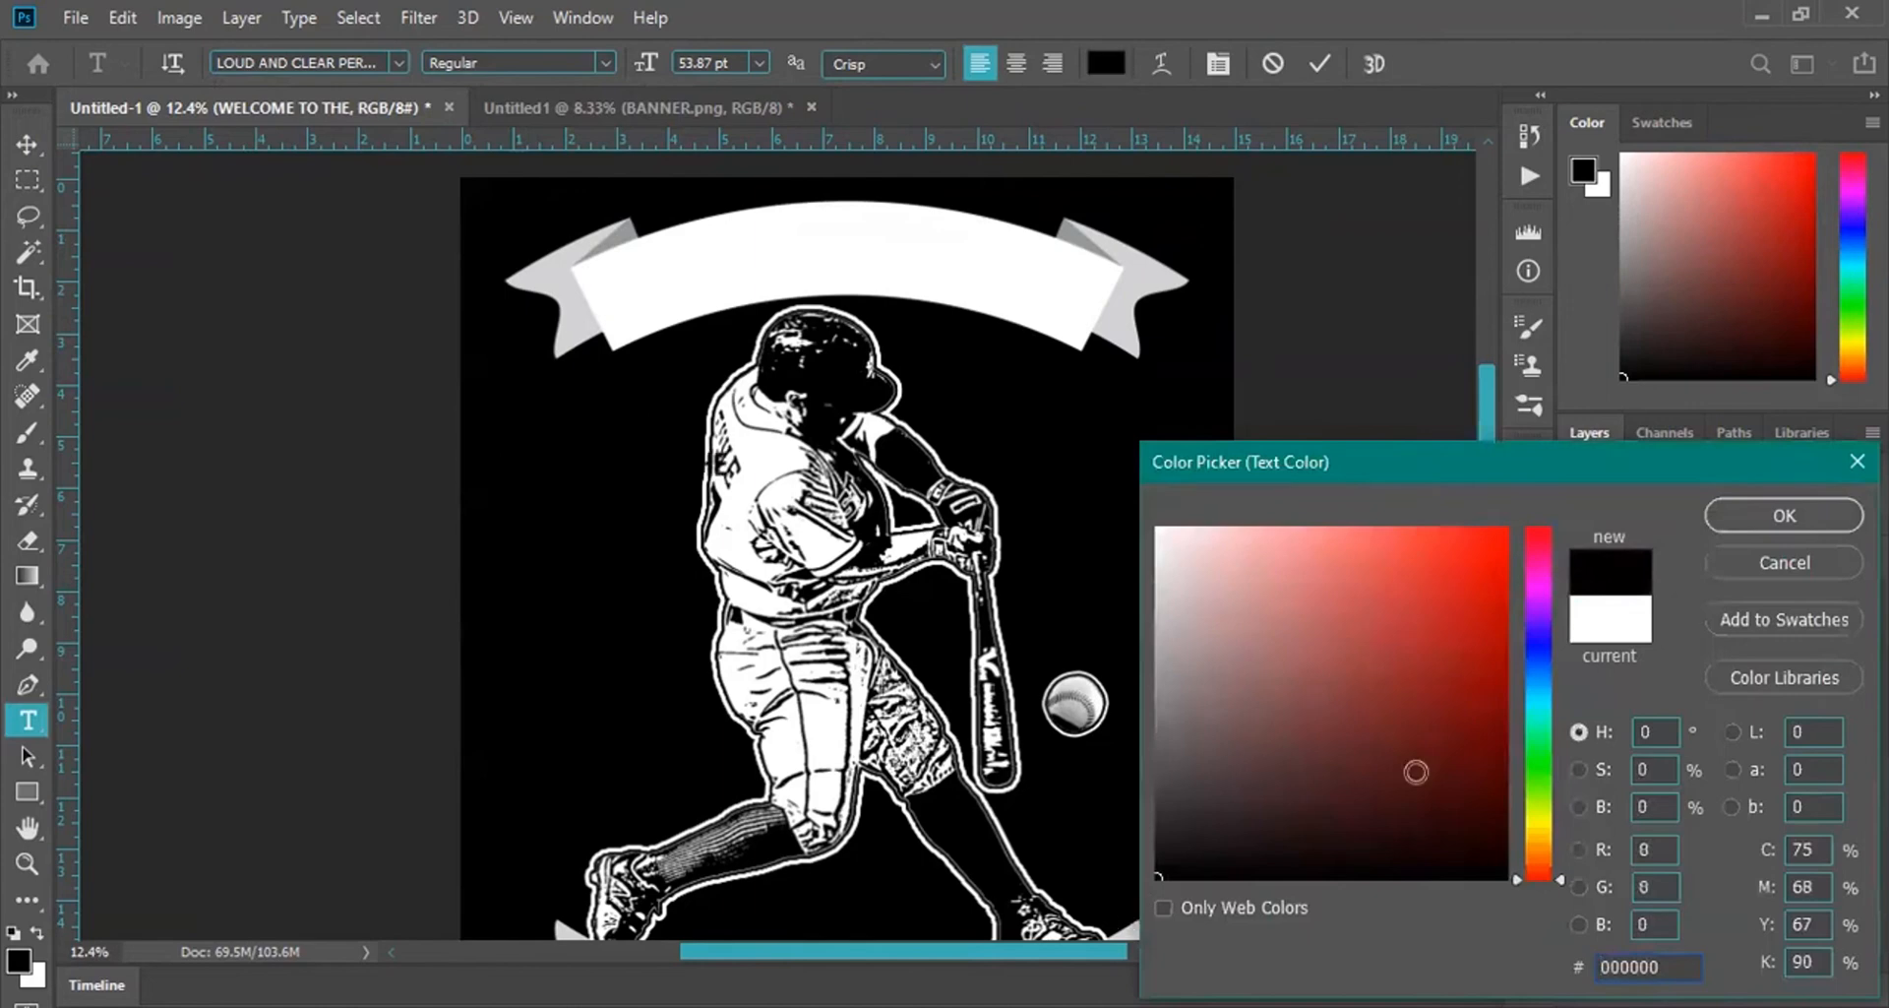
click(1784, 515)
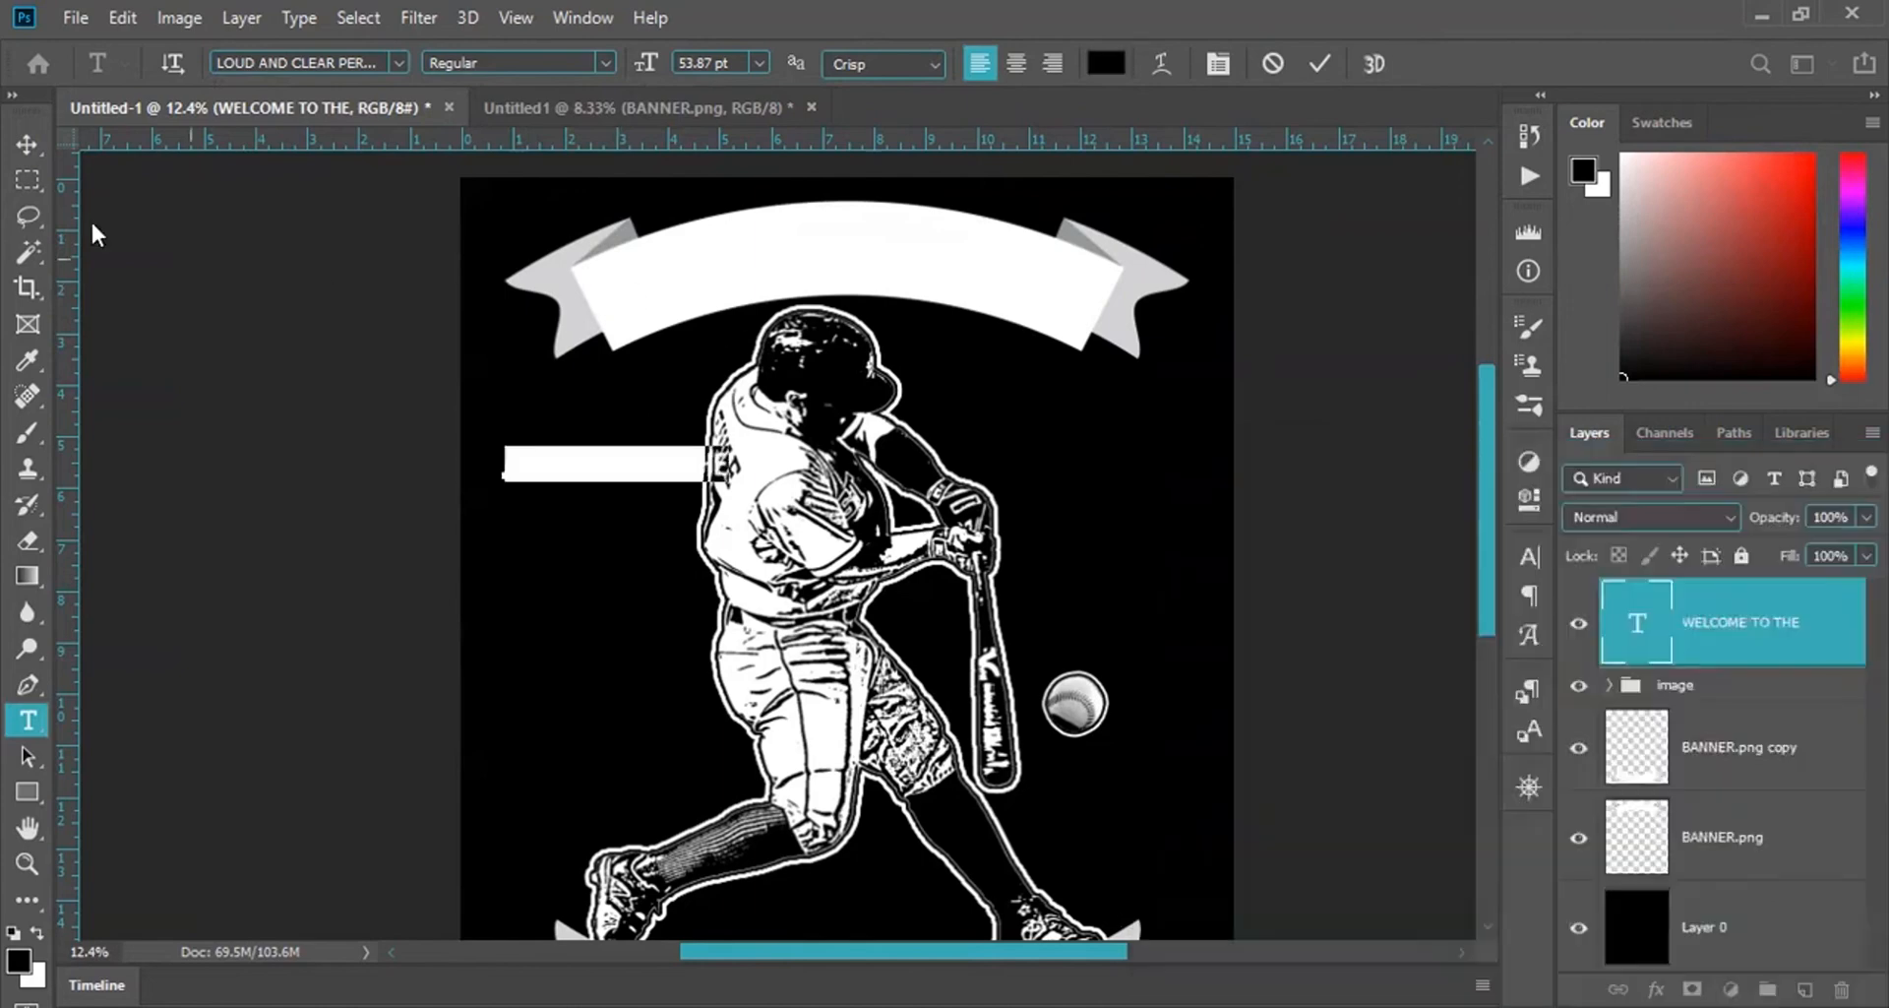
Place the black text on the upper banner, enlarge it to about 87 pt, and center it within the white band.
click(28, 144)
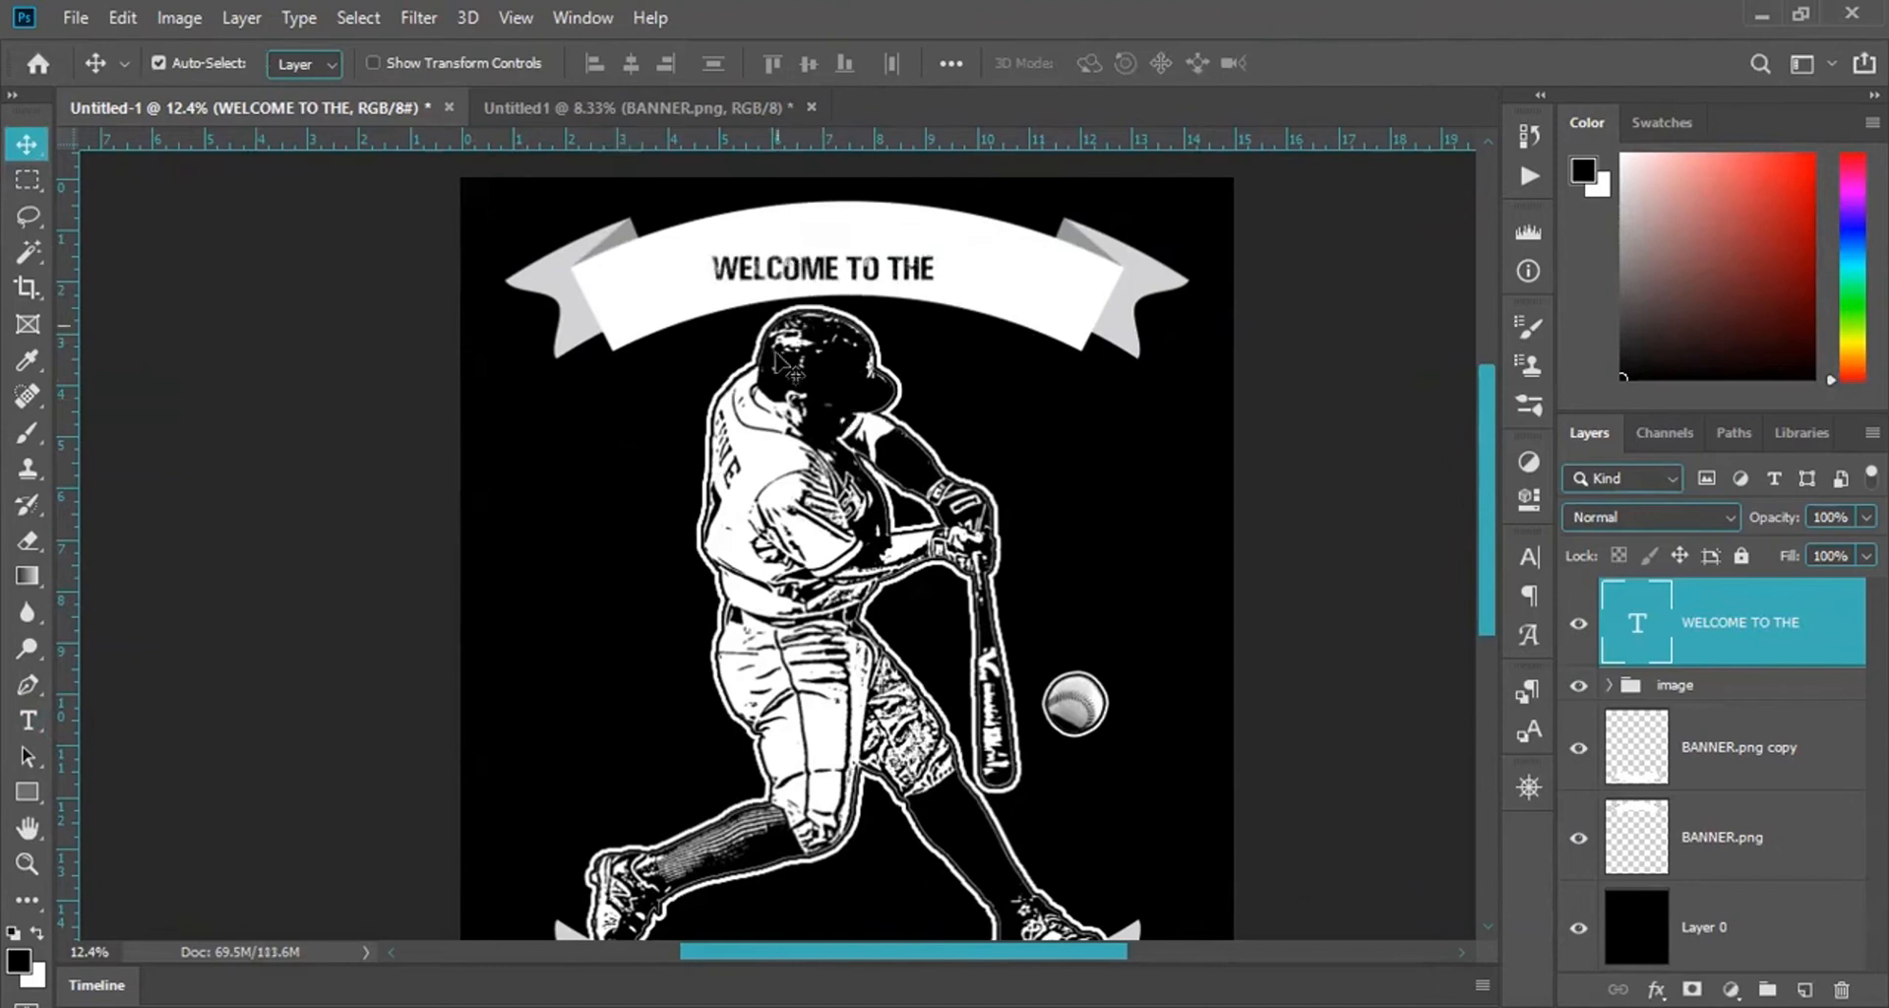
key(ctrl+t)
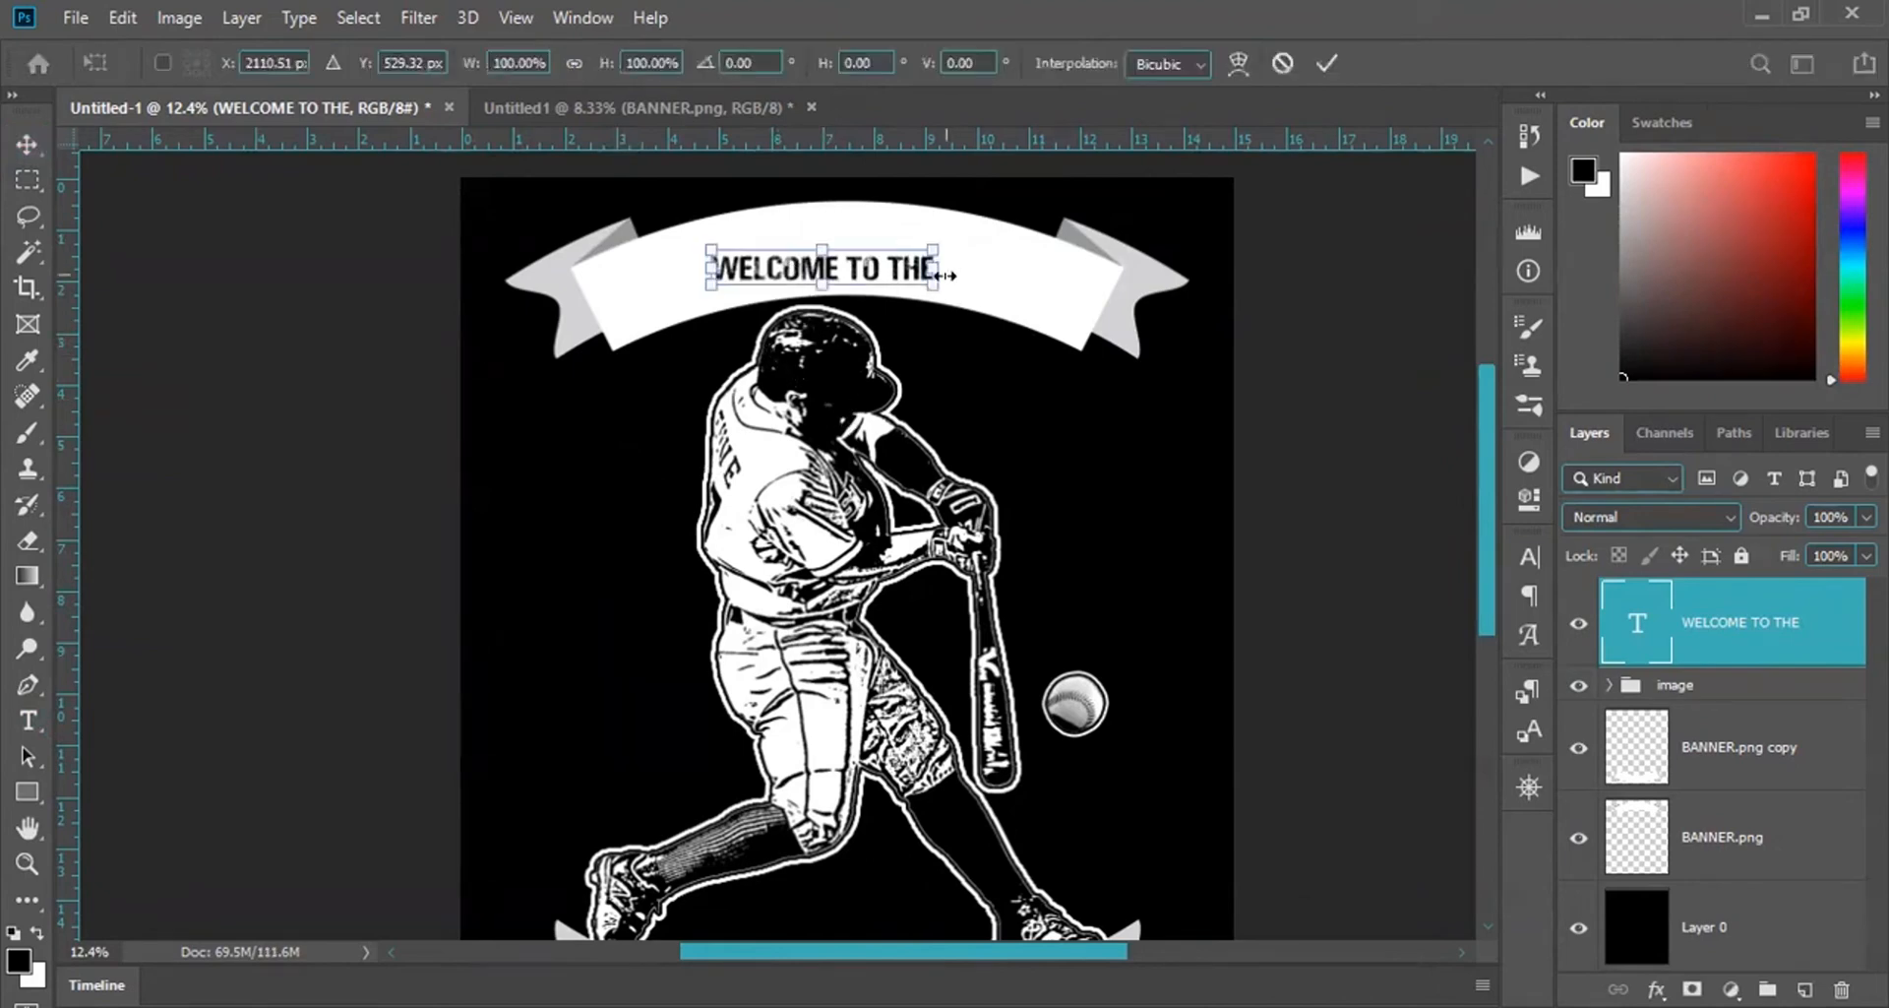
drag(991, 326, 1023, 339)
key(Return)
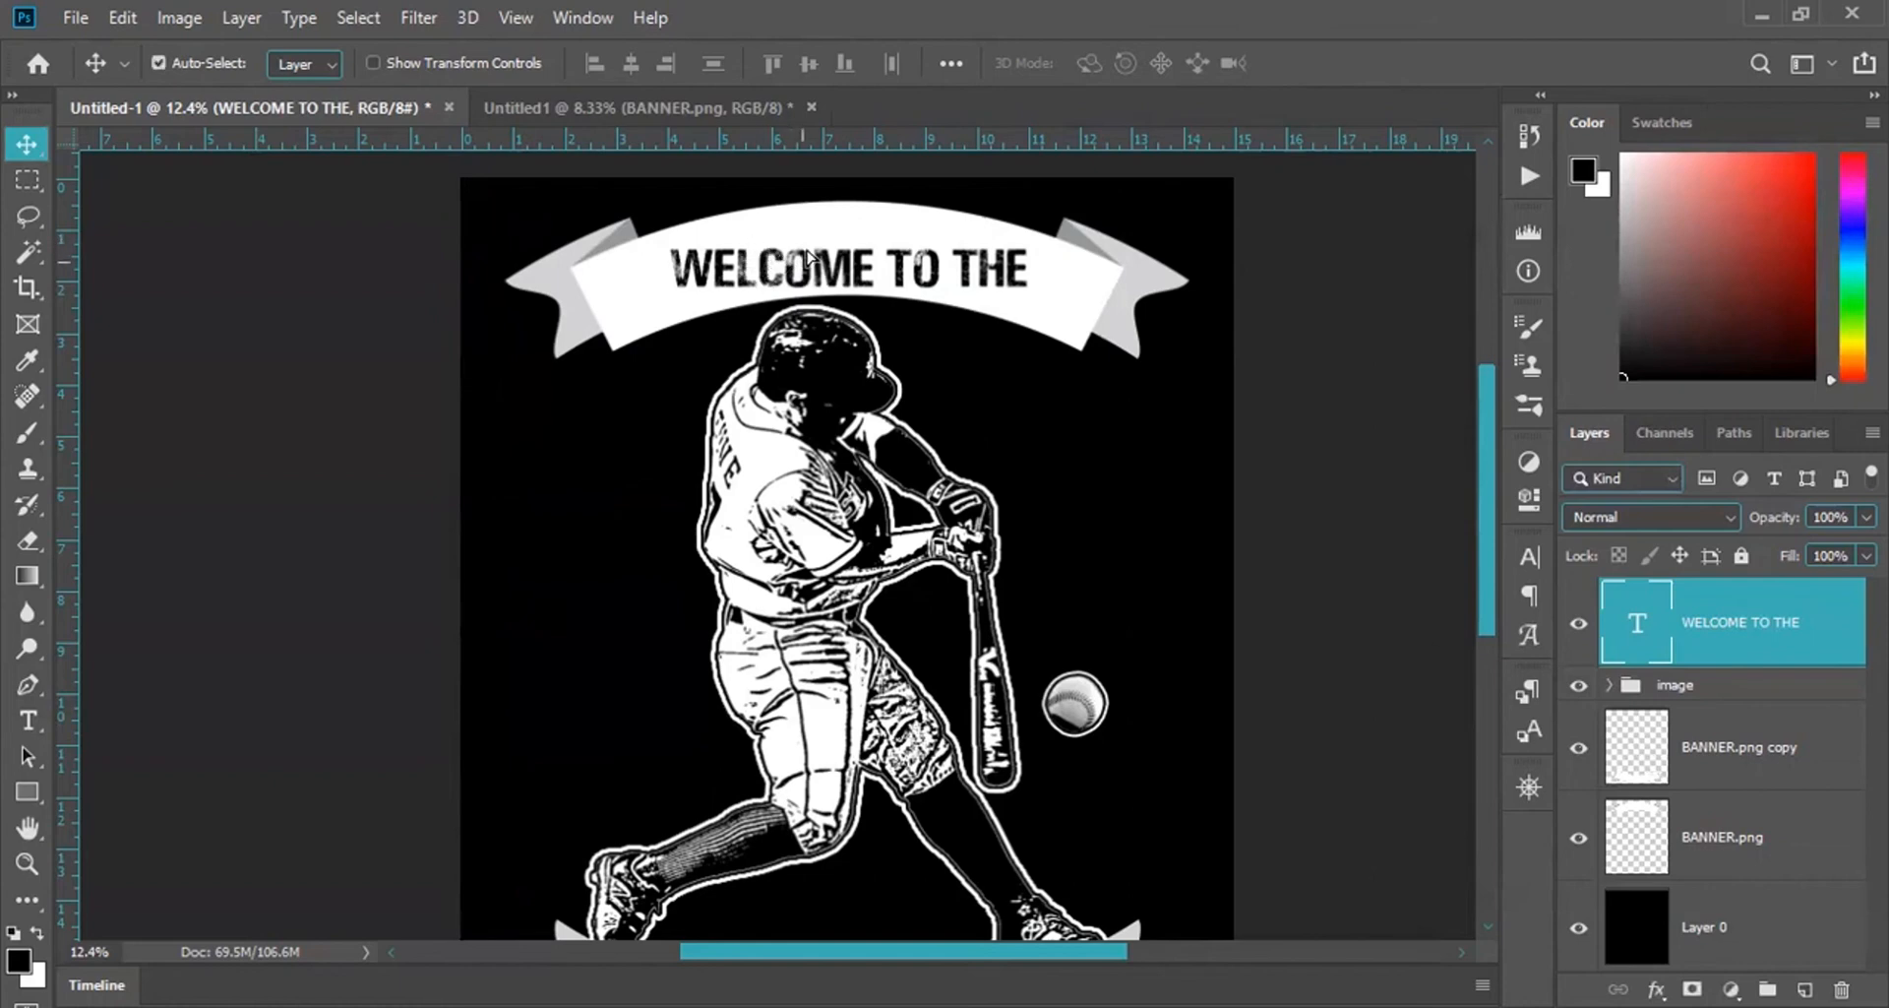
drag(807, 258, 810, 252)
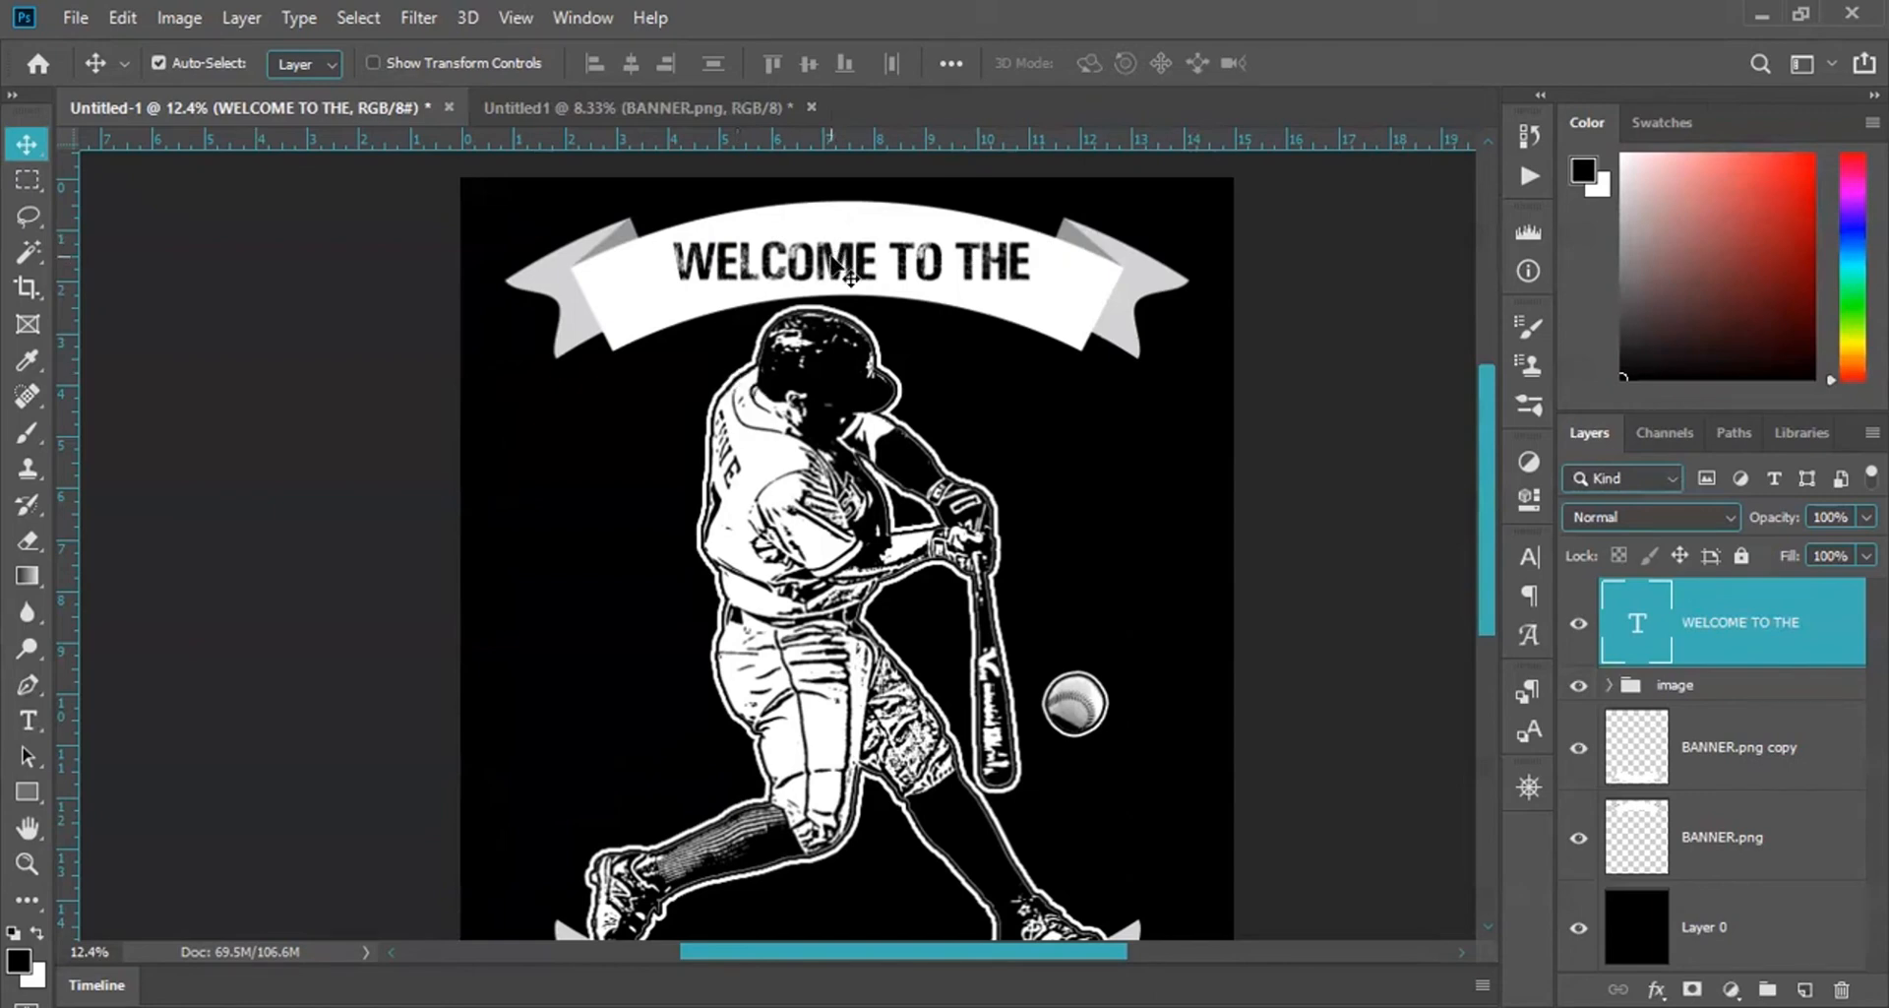
drag(830, 264, 825, 264)
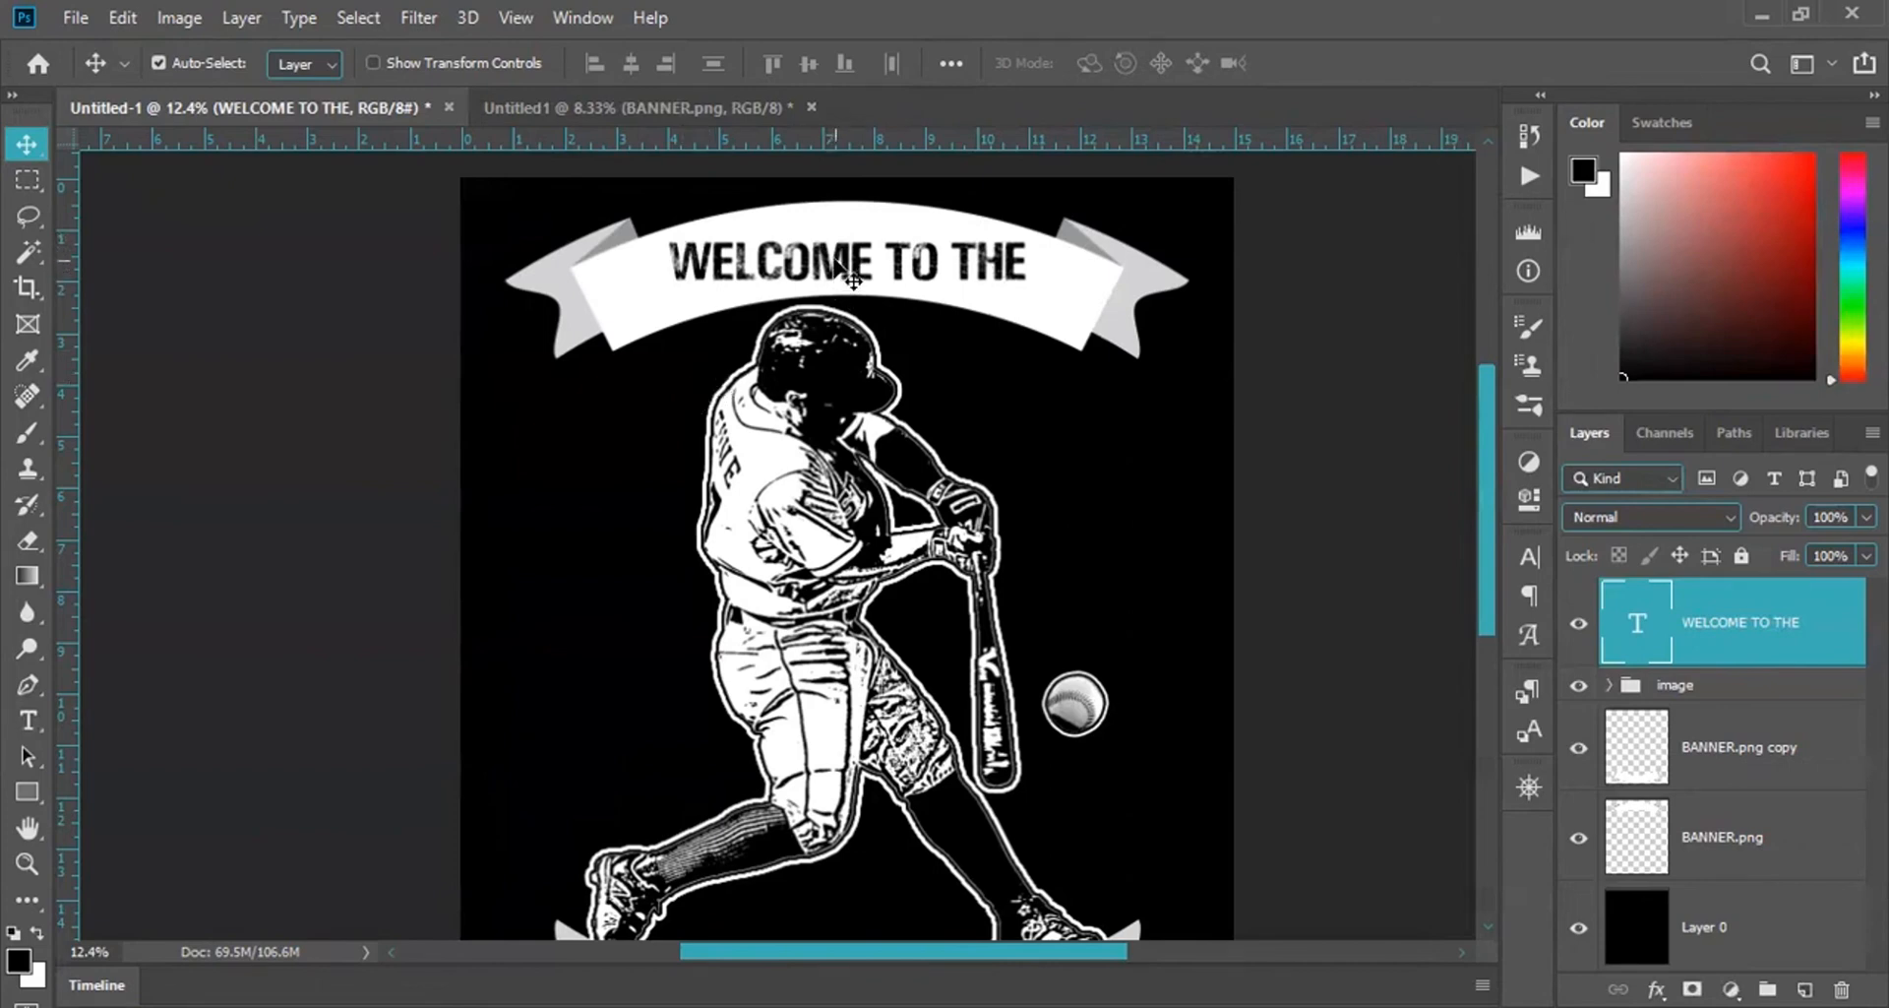
drag(836, 267, 838, 266)
double_click(1637, 630)
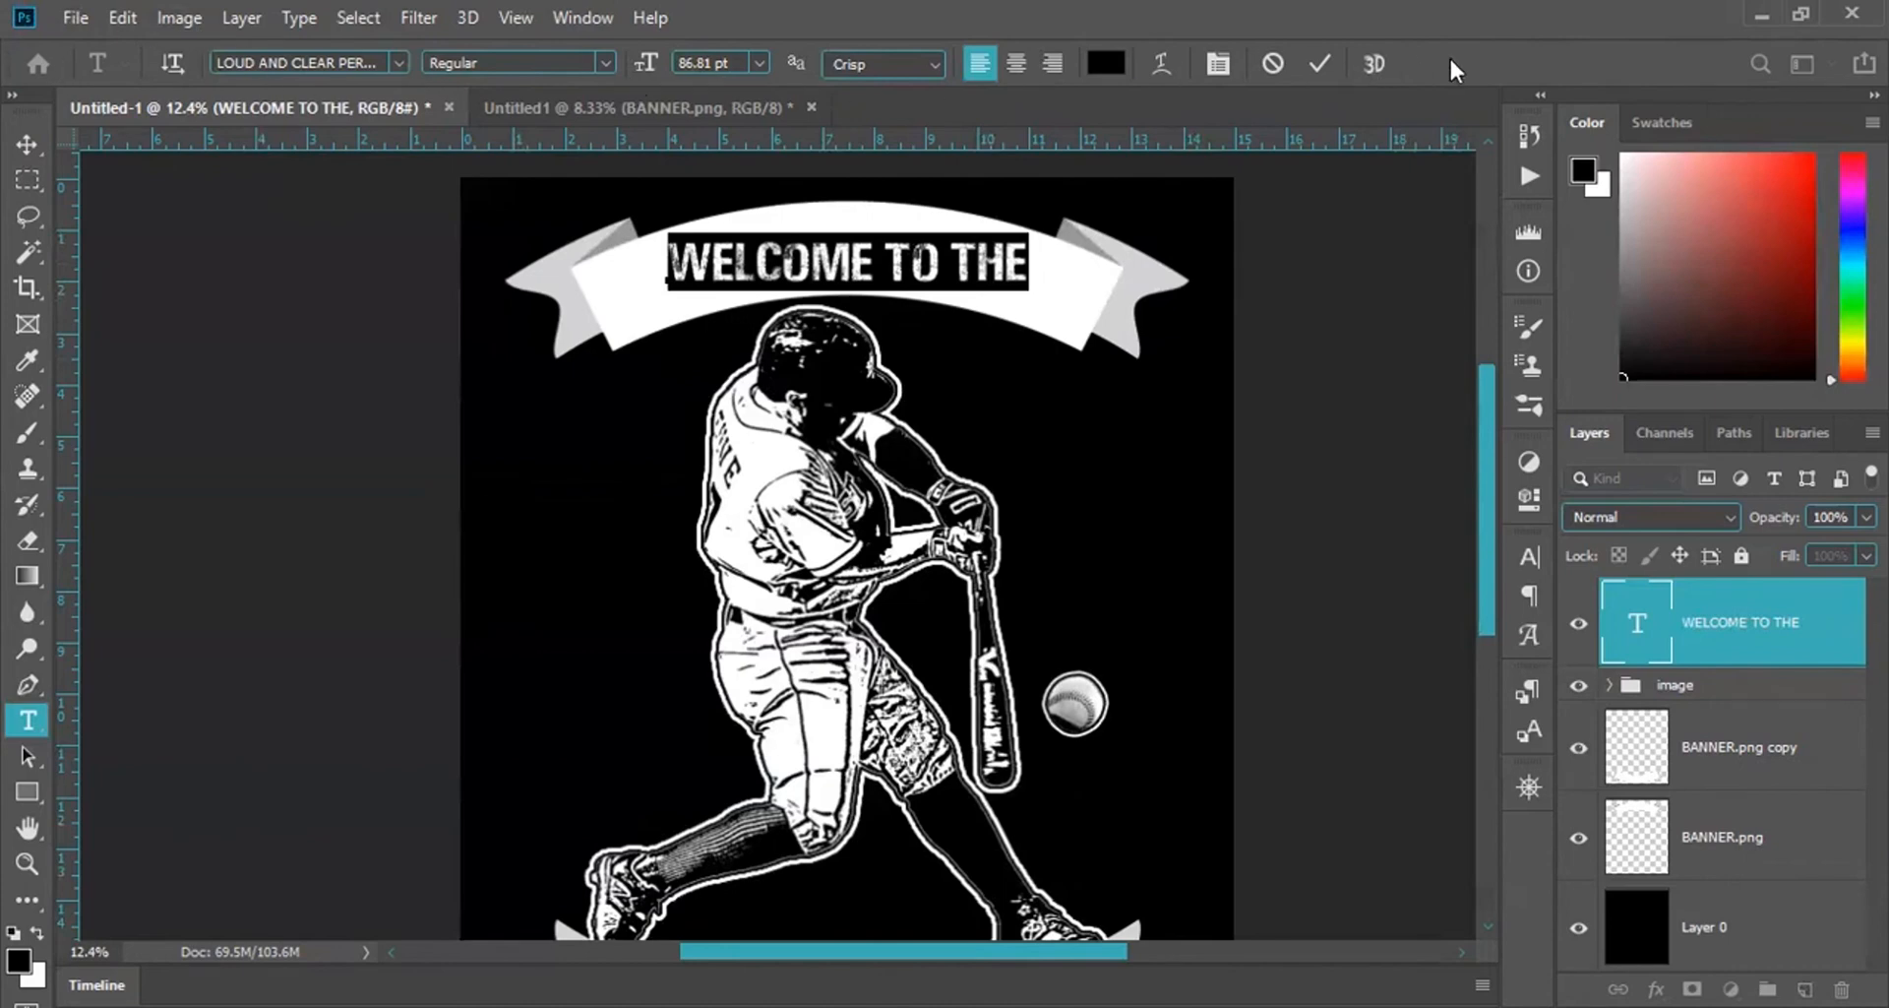
click(28, 179)
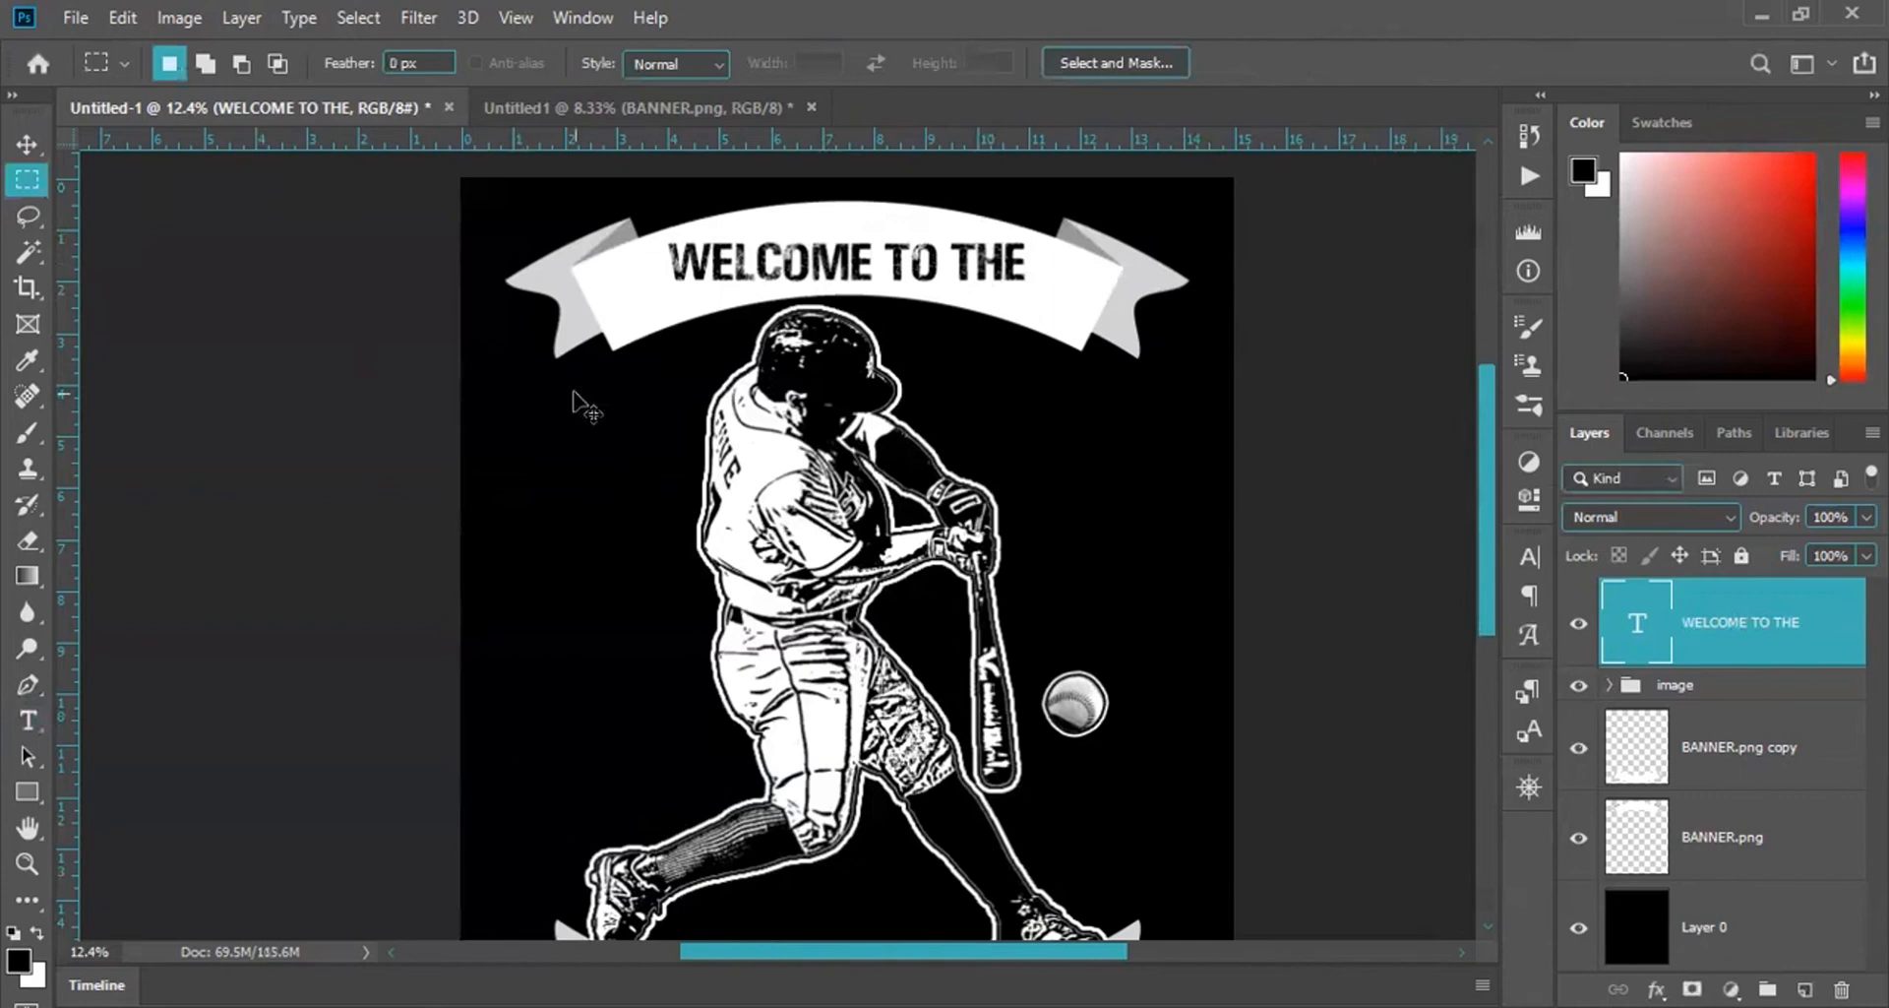
key(i)
key(ctrl+k)
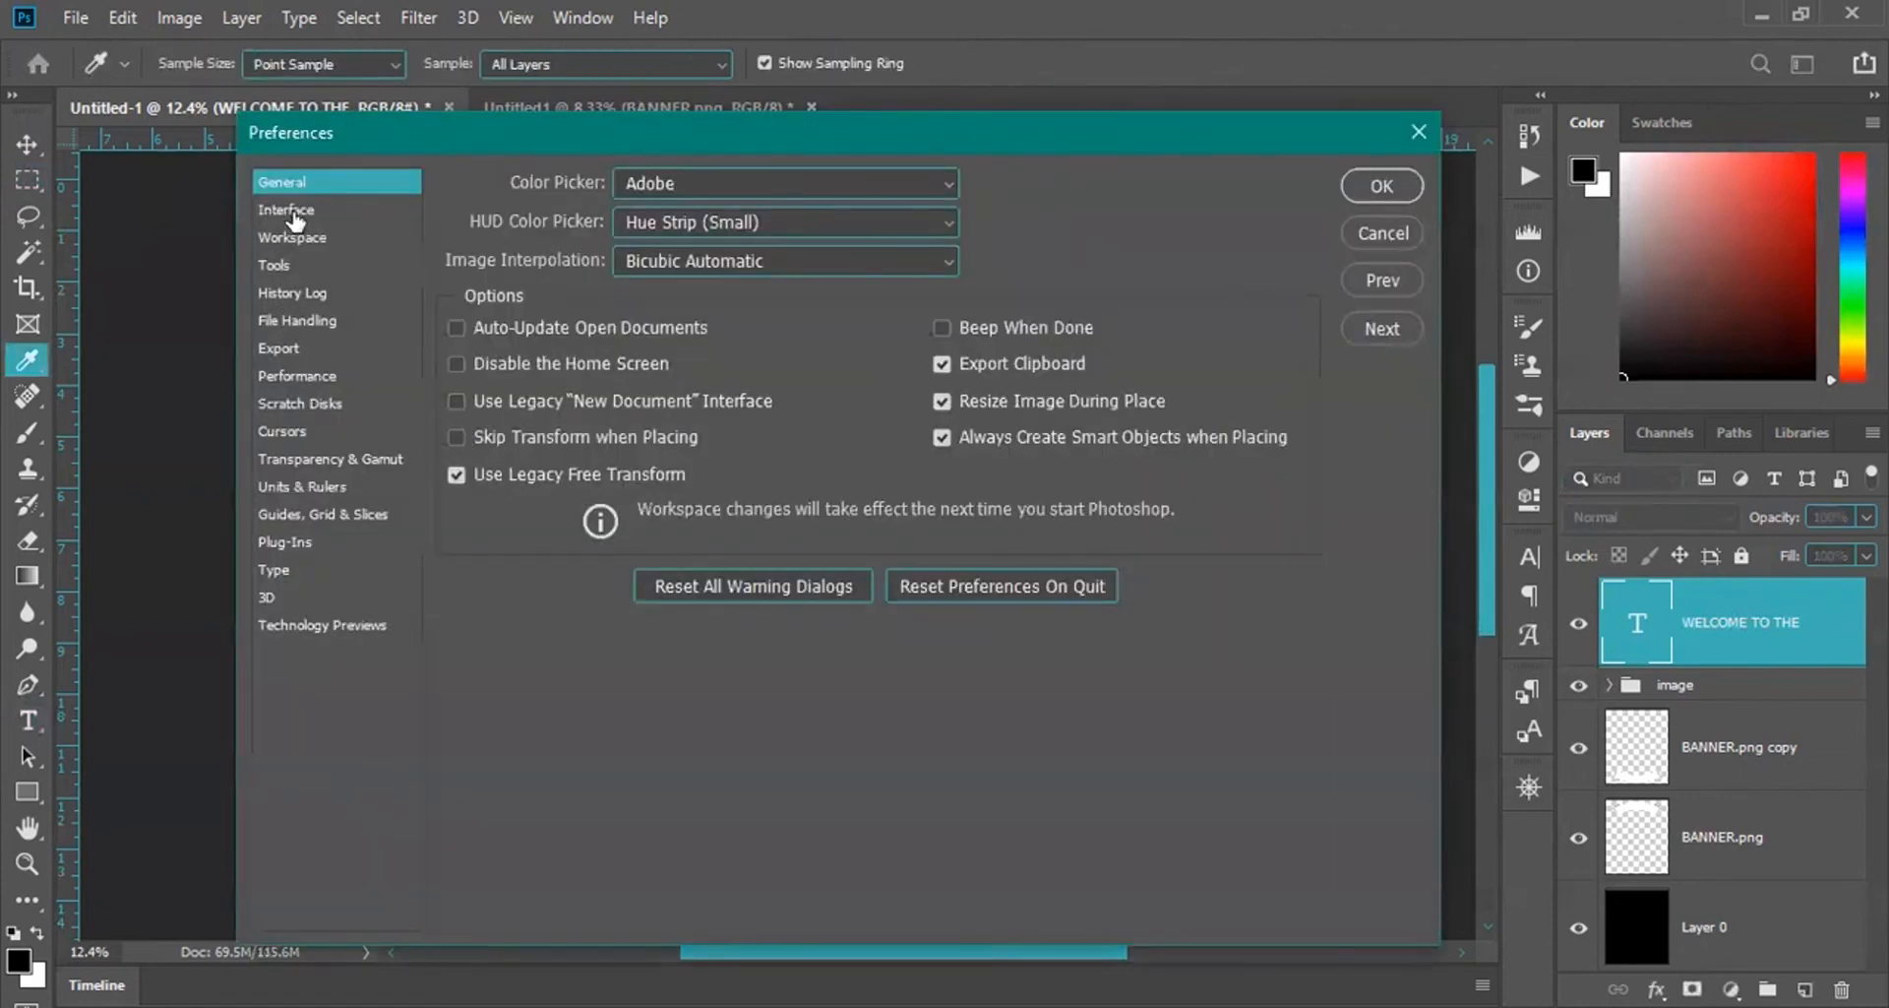
click(291, 211)
click(291, 237)
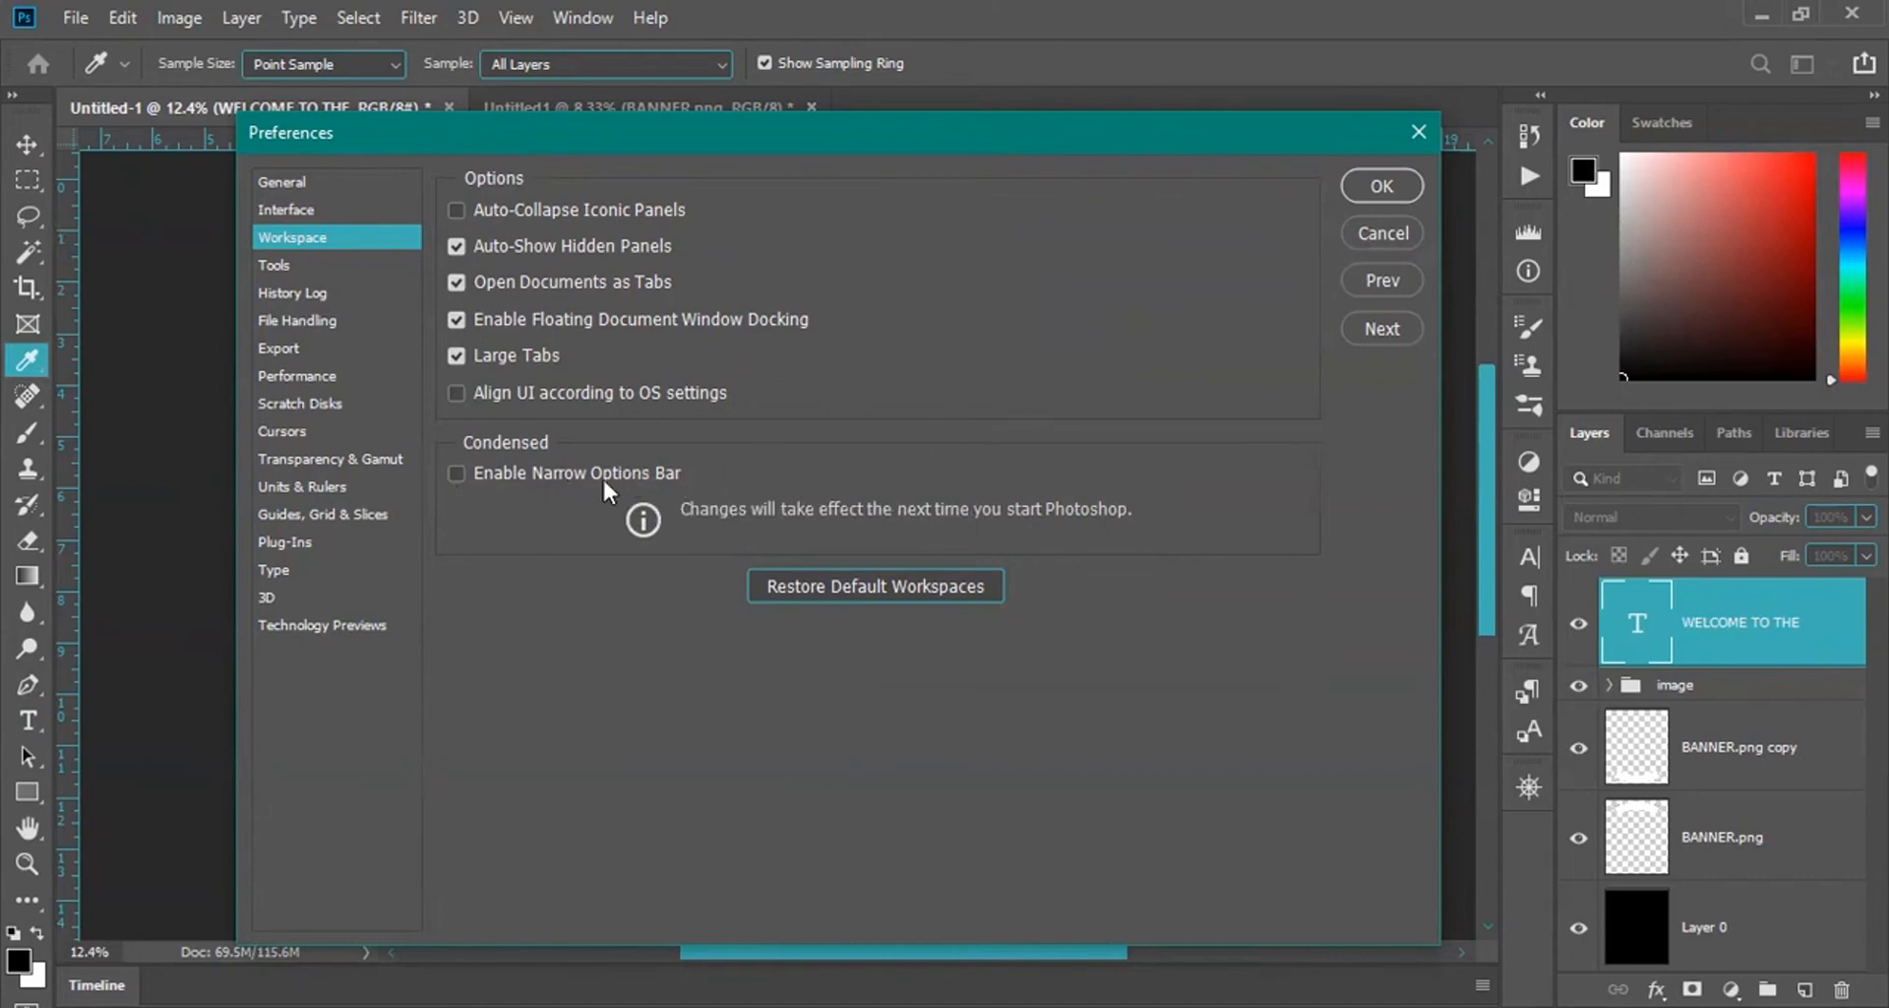
click(1367, 238)
Open the Warp Text settings for the text on the upper banner.
double_click(1637, 622)
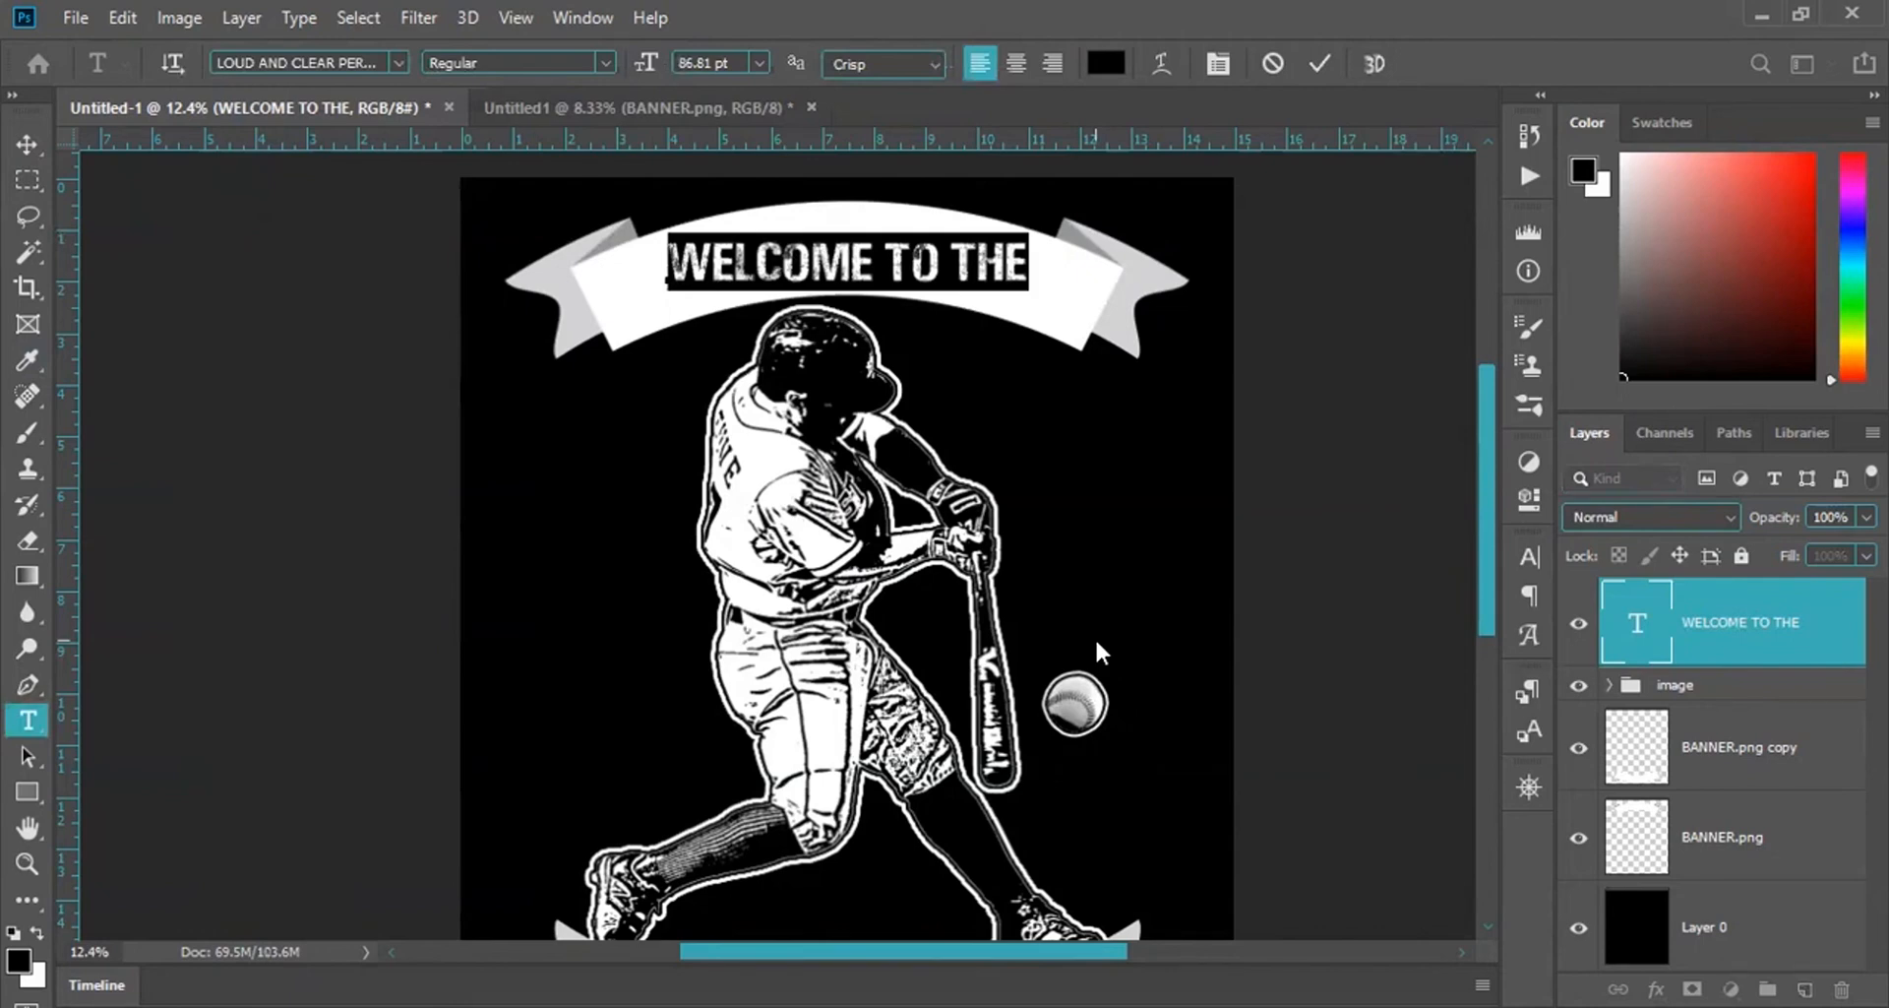
click(1163, 63)
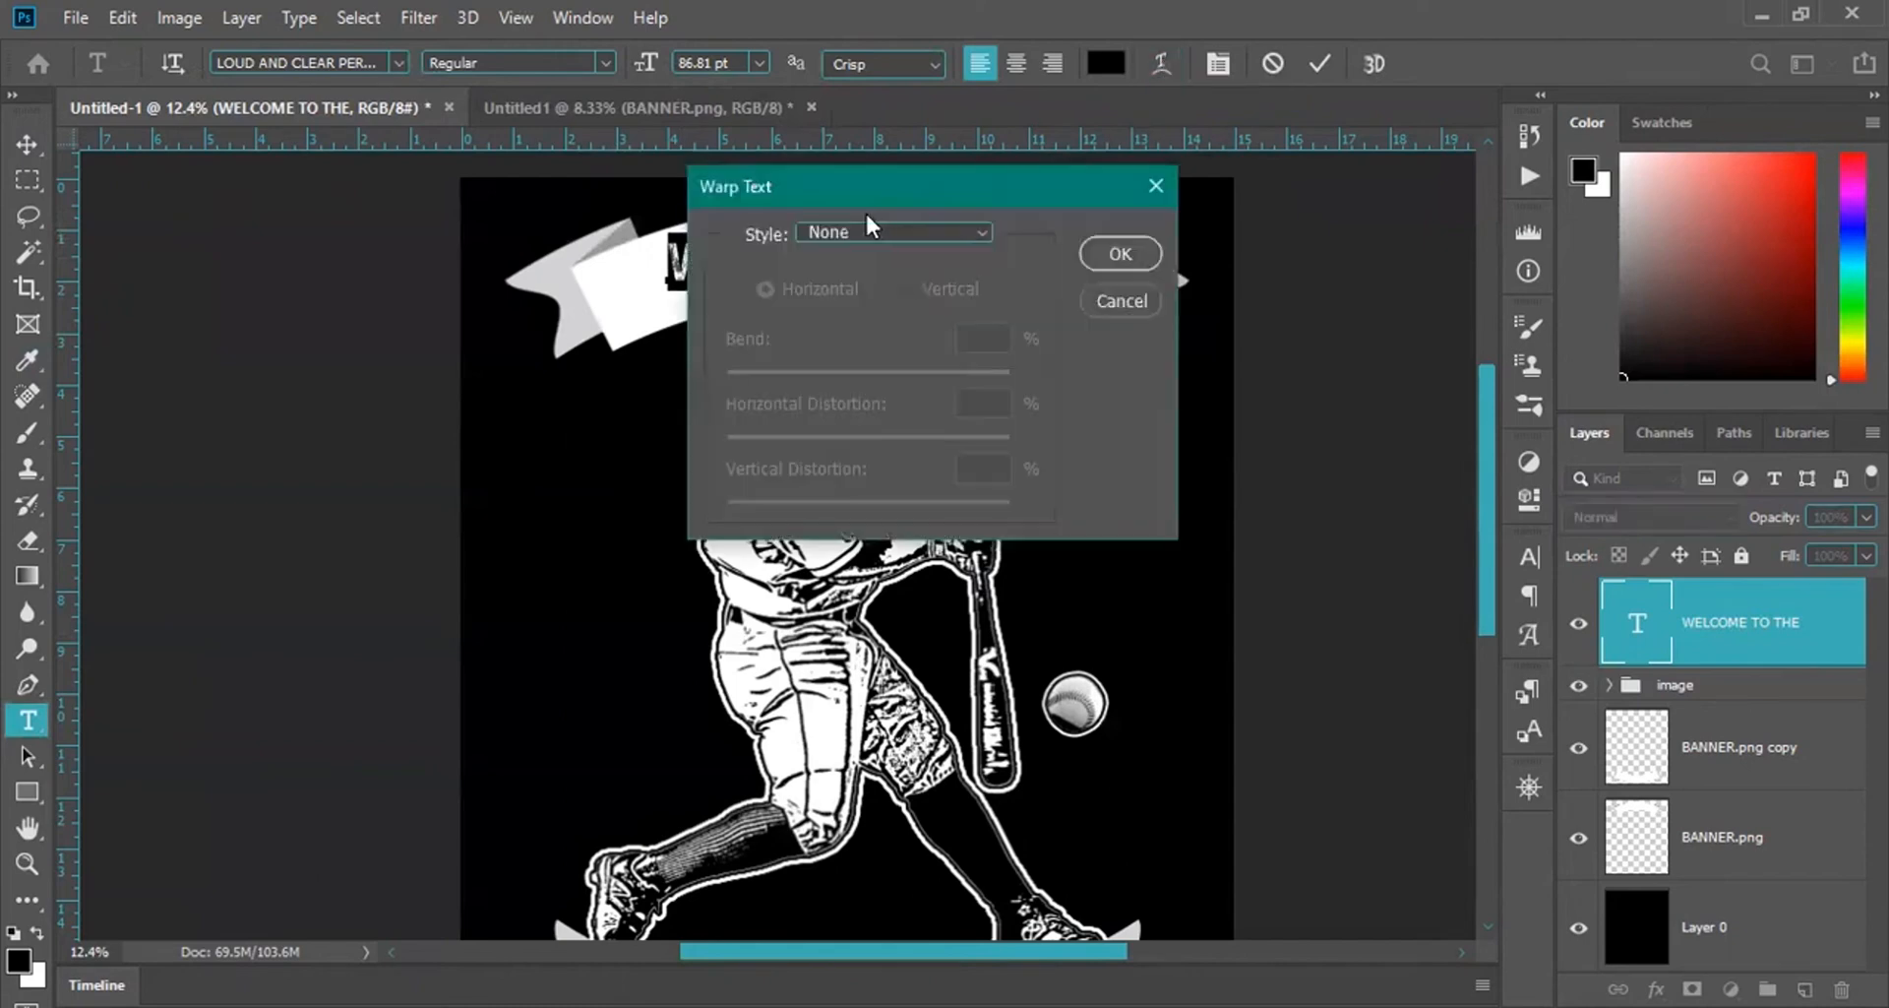
Warp the WELCOME TO THE text with a horizontal Arc style at +22% bend.
drag(869, 185, 1483, 141)
click(1543, 188)
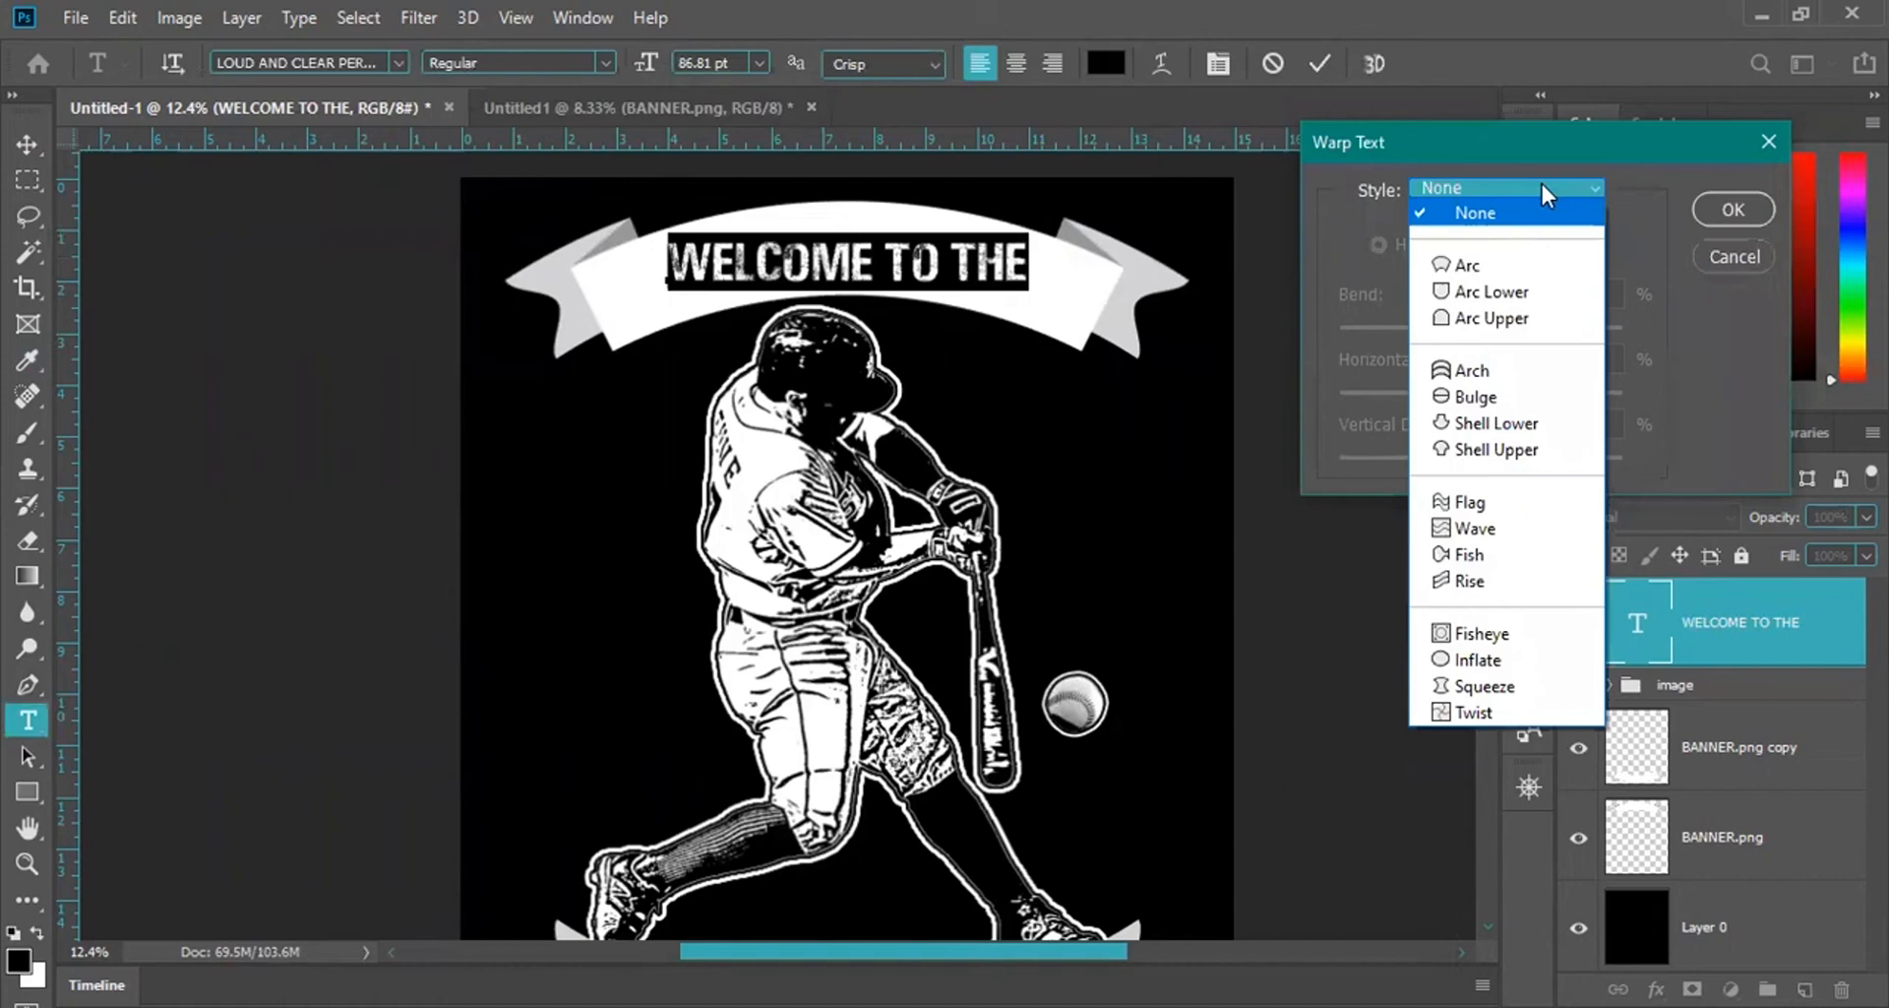
click(1505, 265)
drag(1553, 327, 1511, 331)
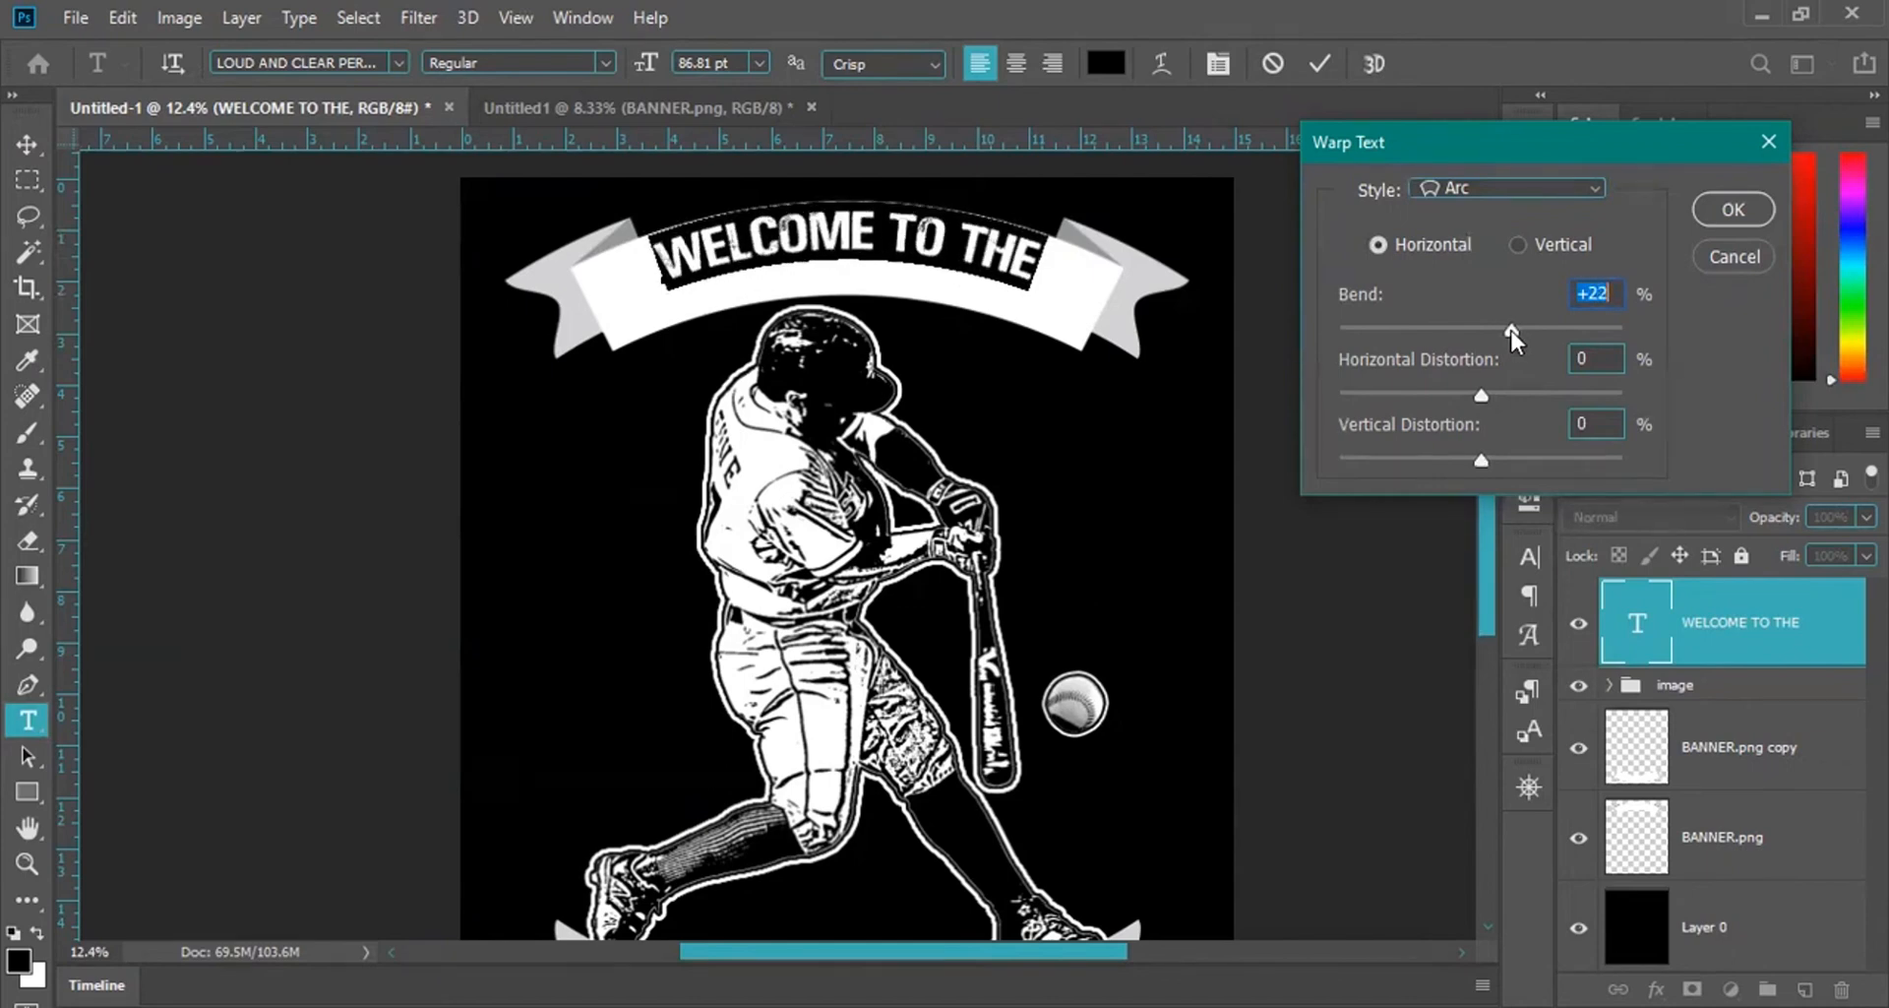
click(1733, 212)
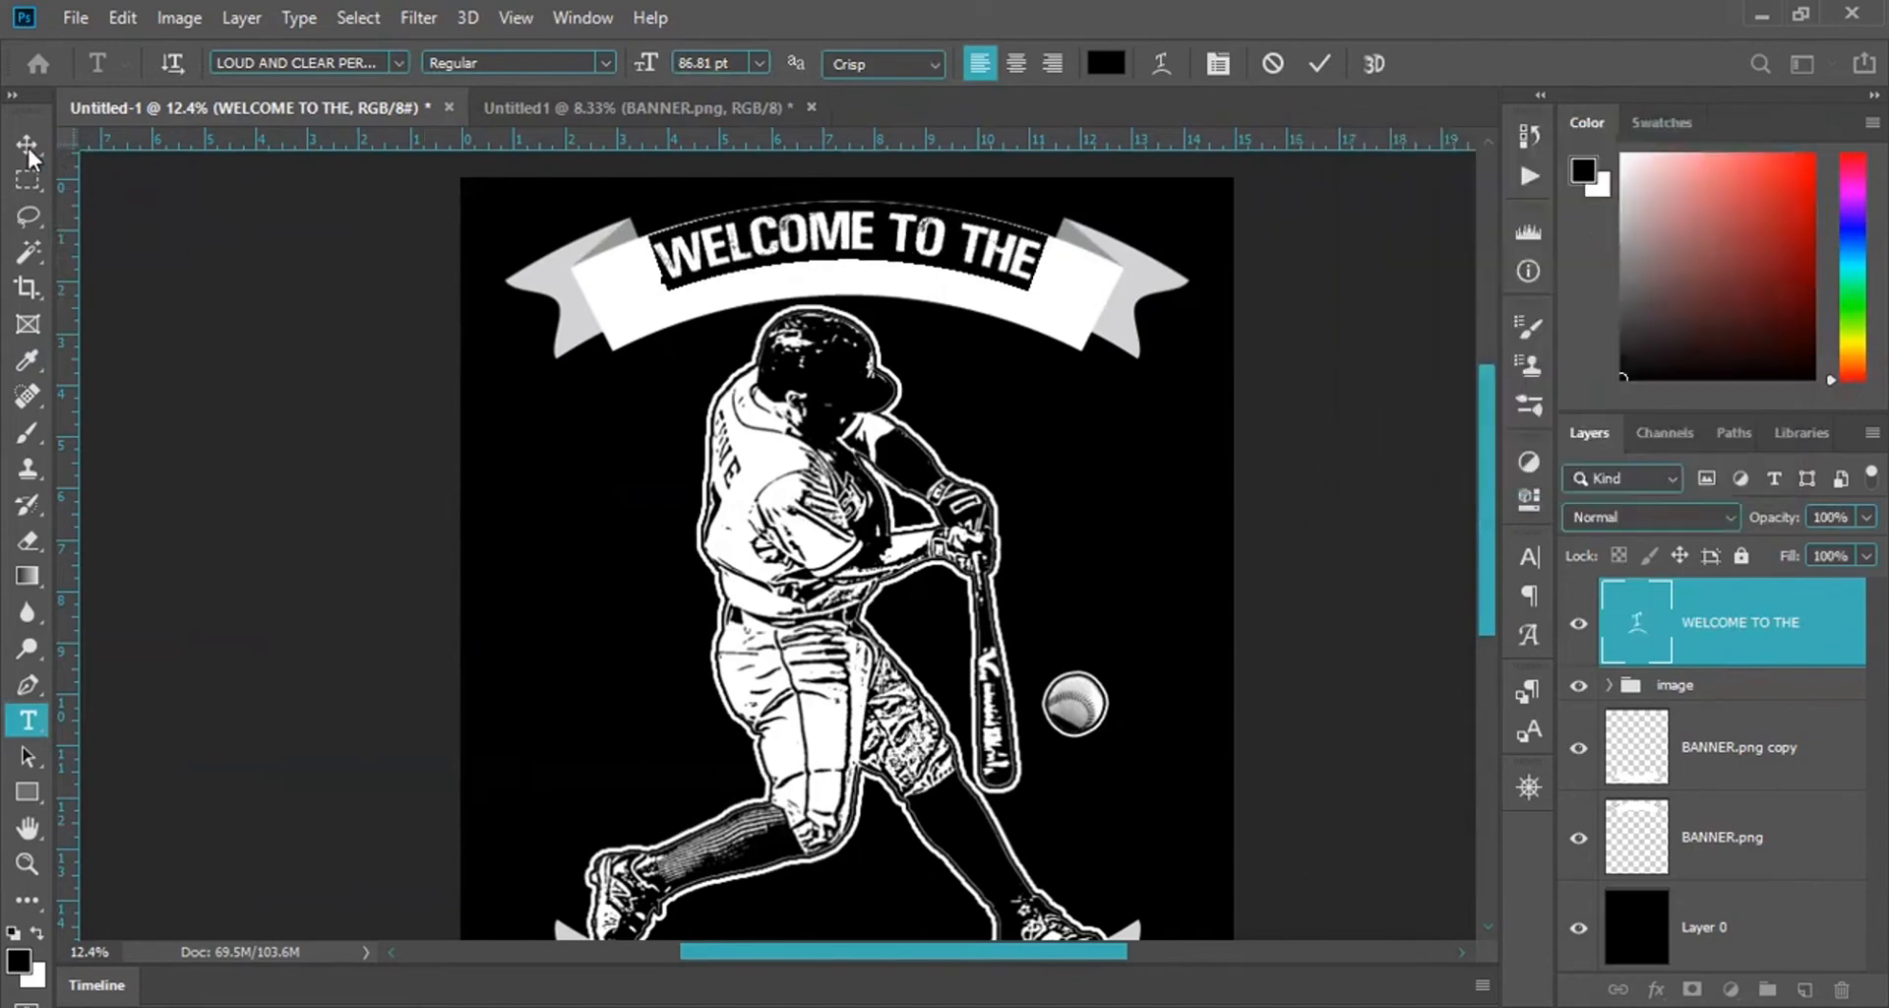
Move the arched WELCOME TO THE text down onto the upper banner and scale it to about 105%.
click(1796, 615)
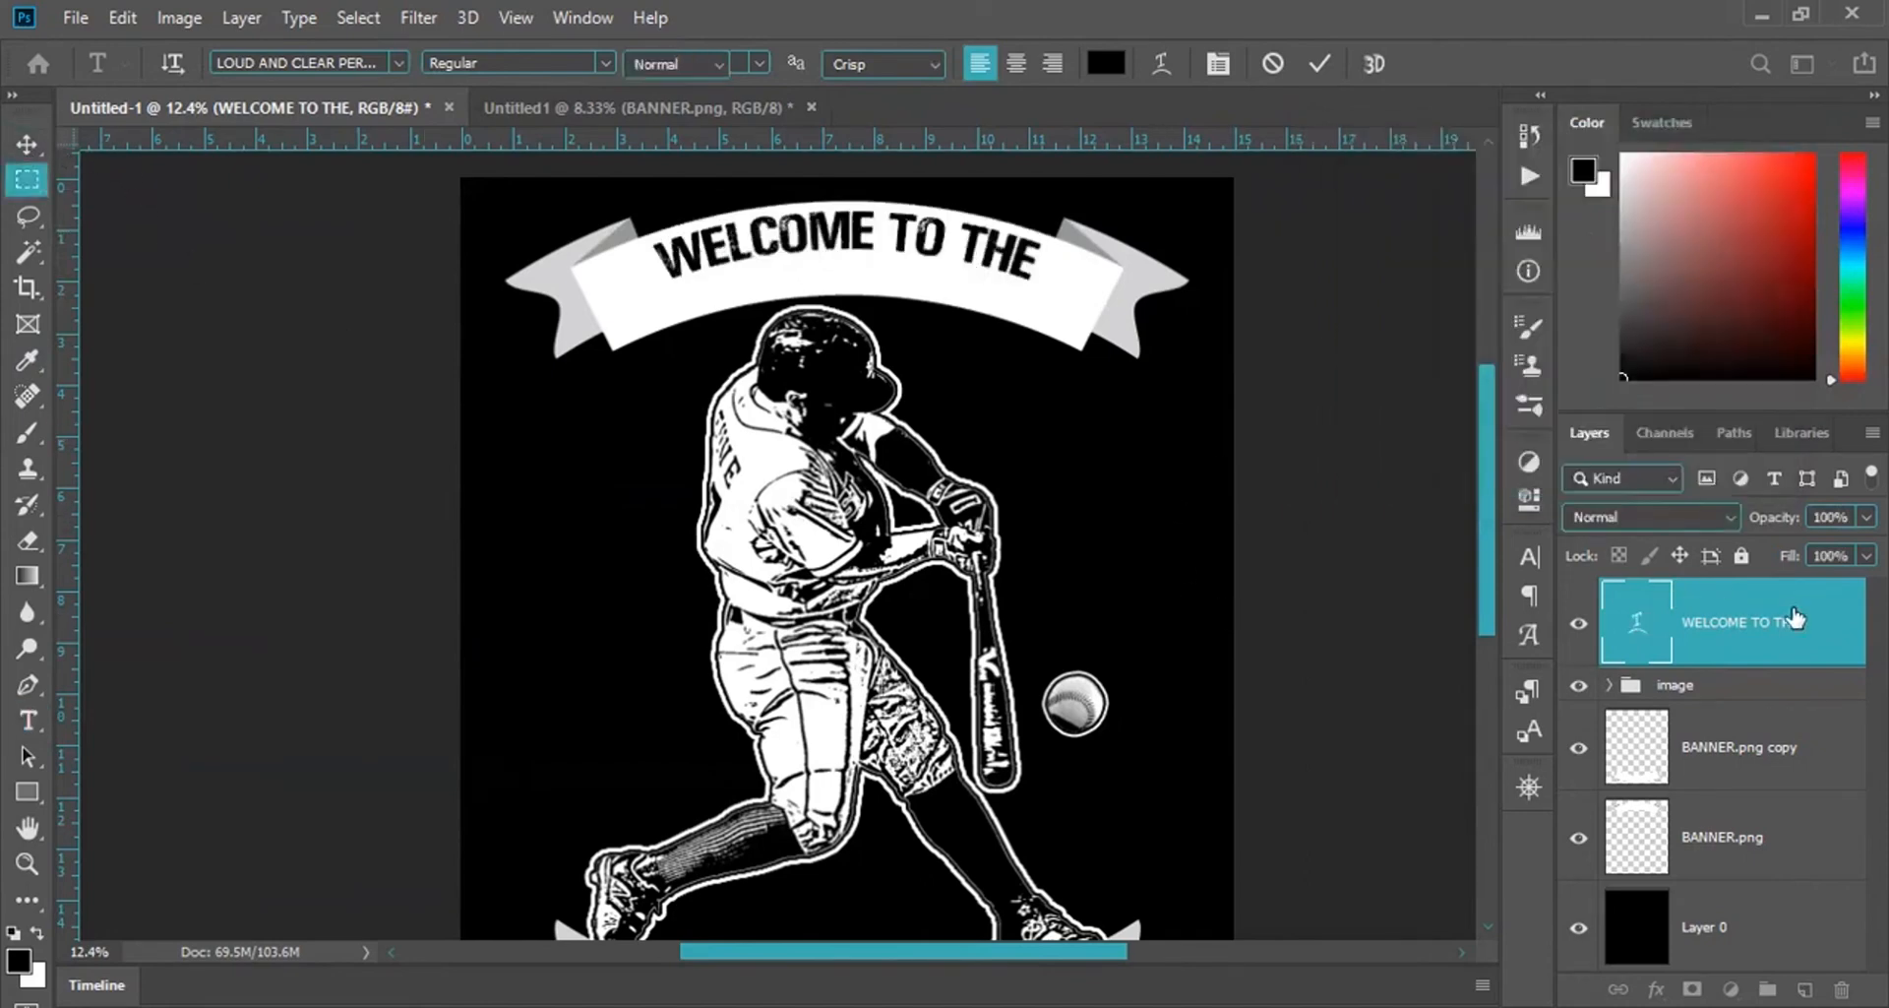
key(m)
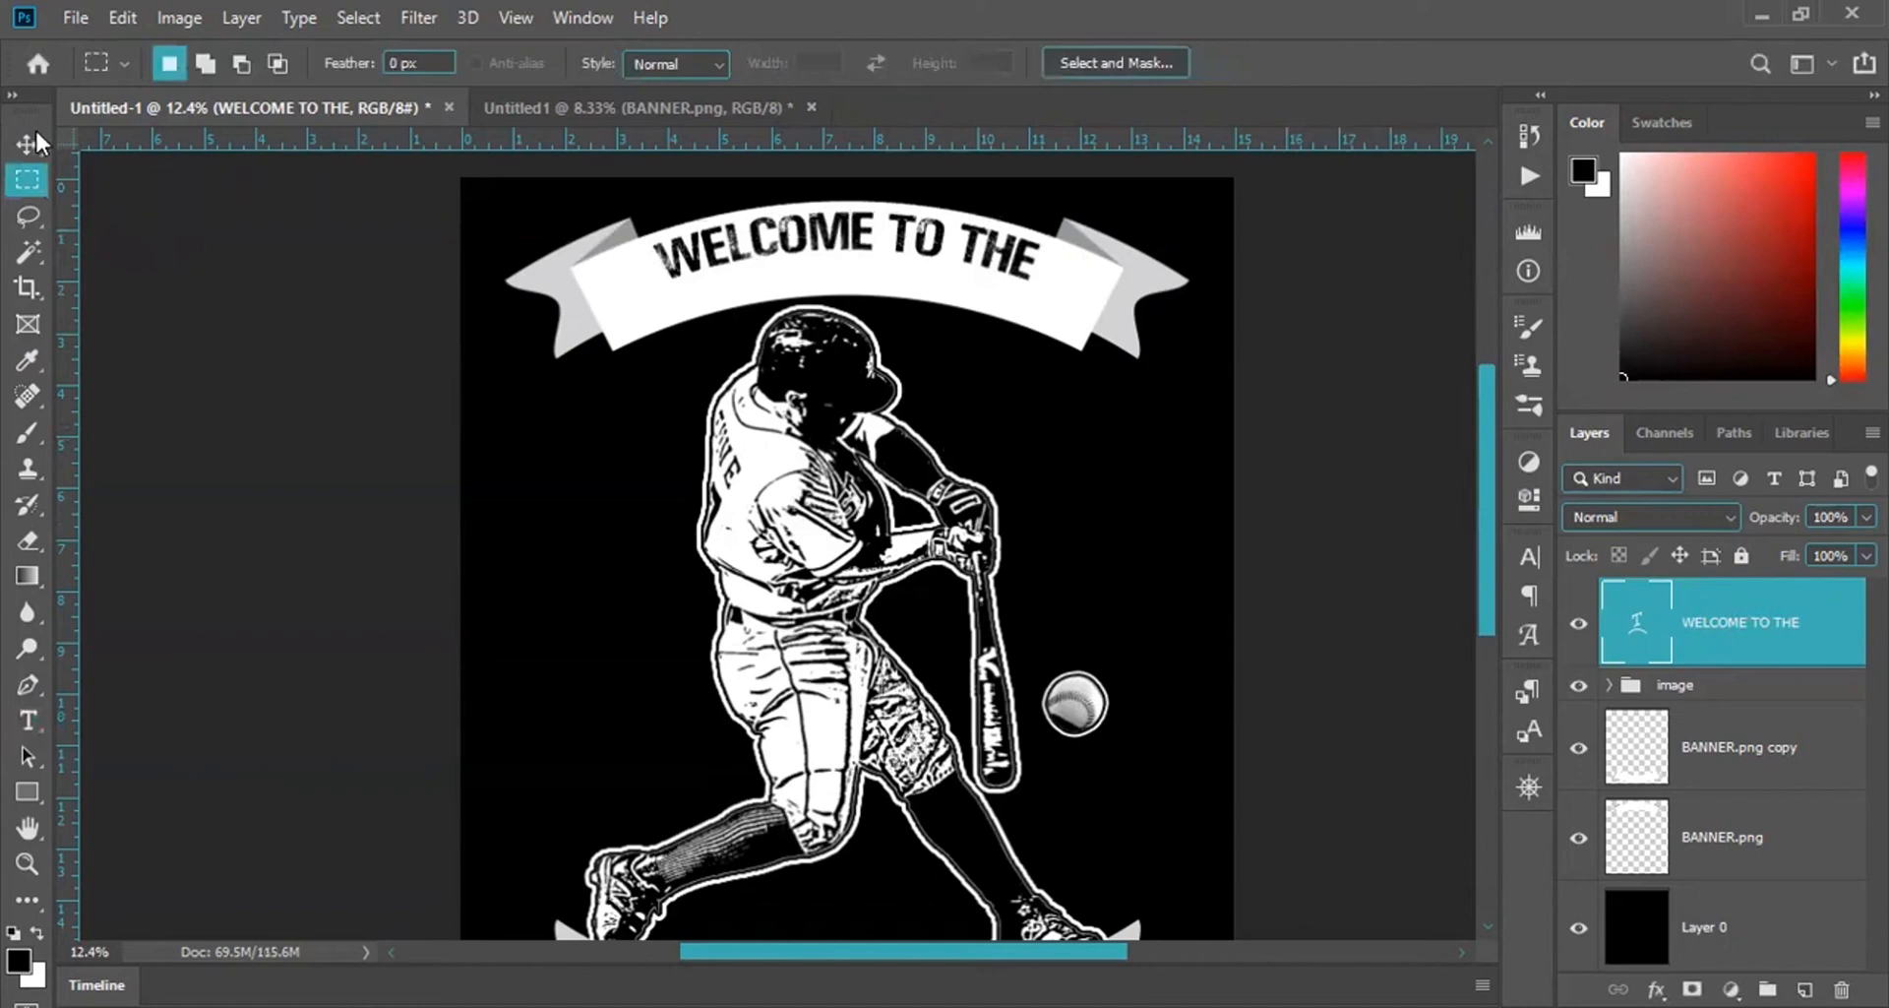
key(v)
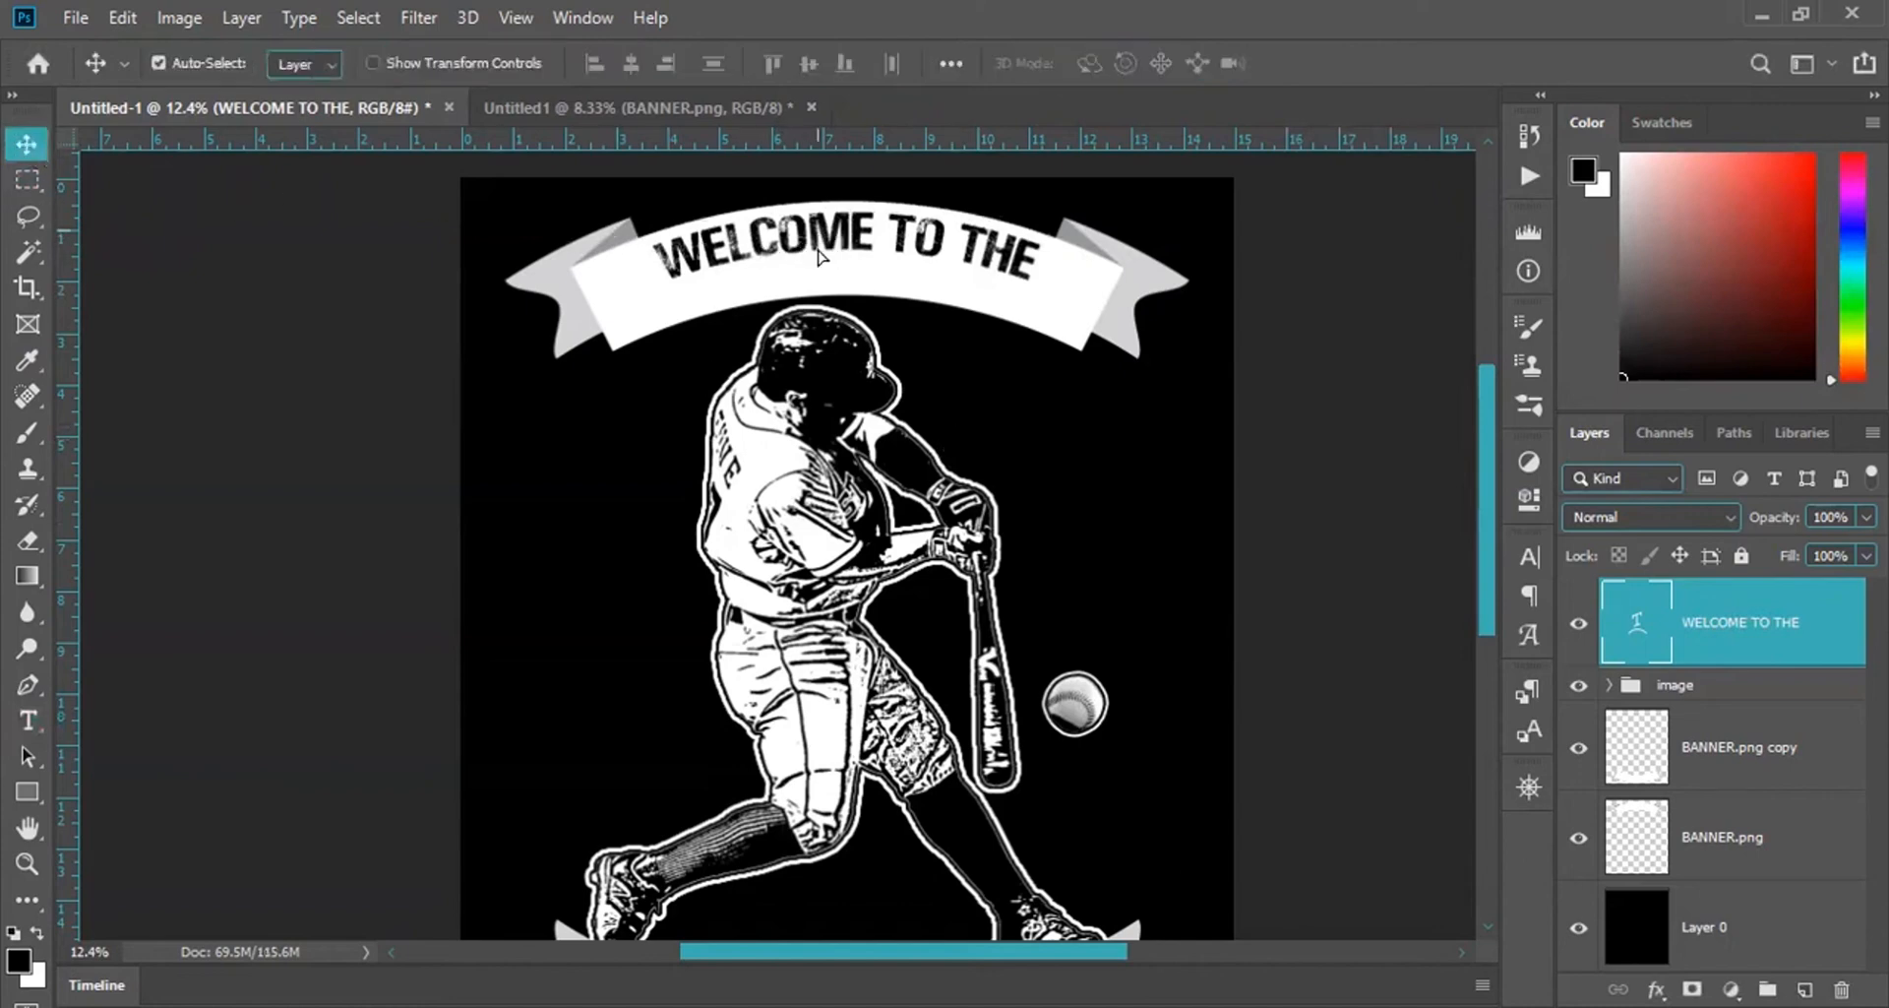
drag(825, 241, 831, 261)
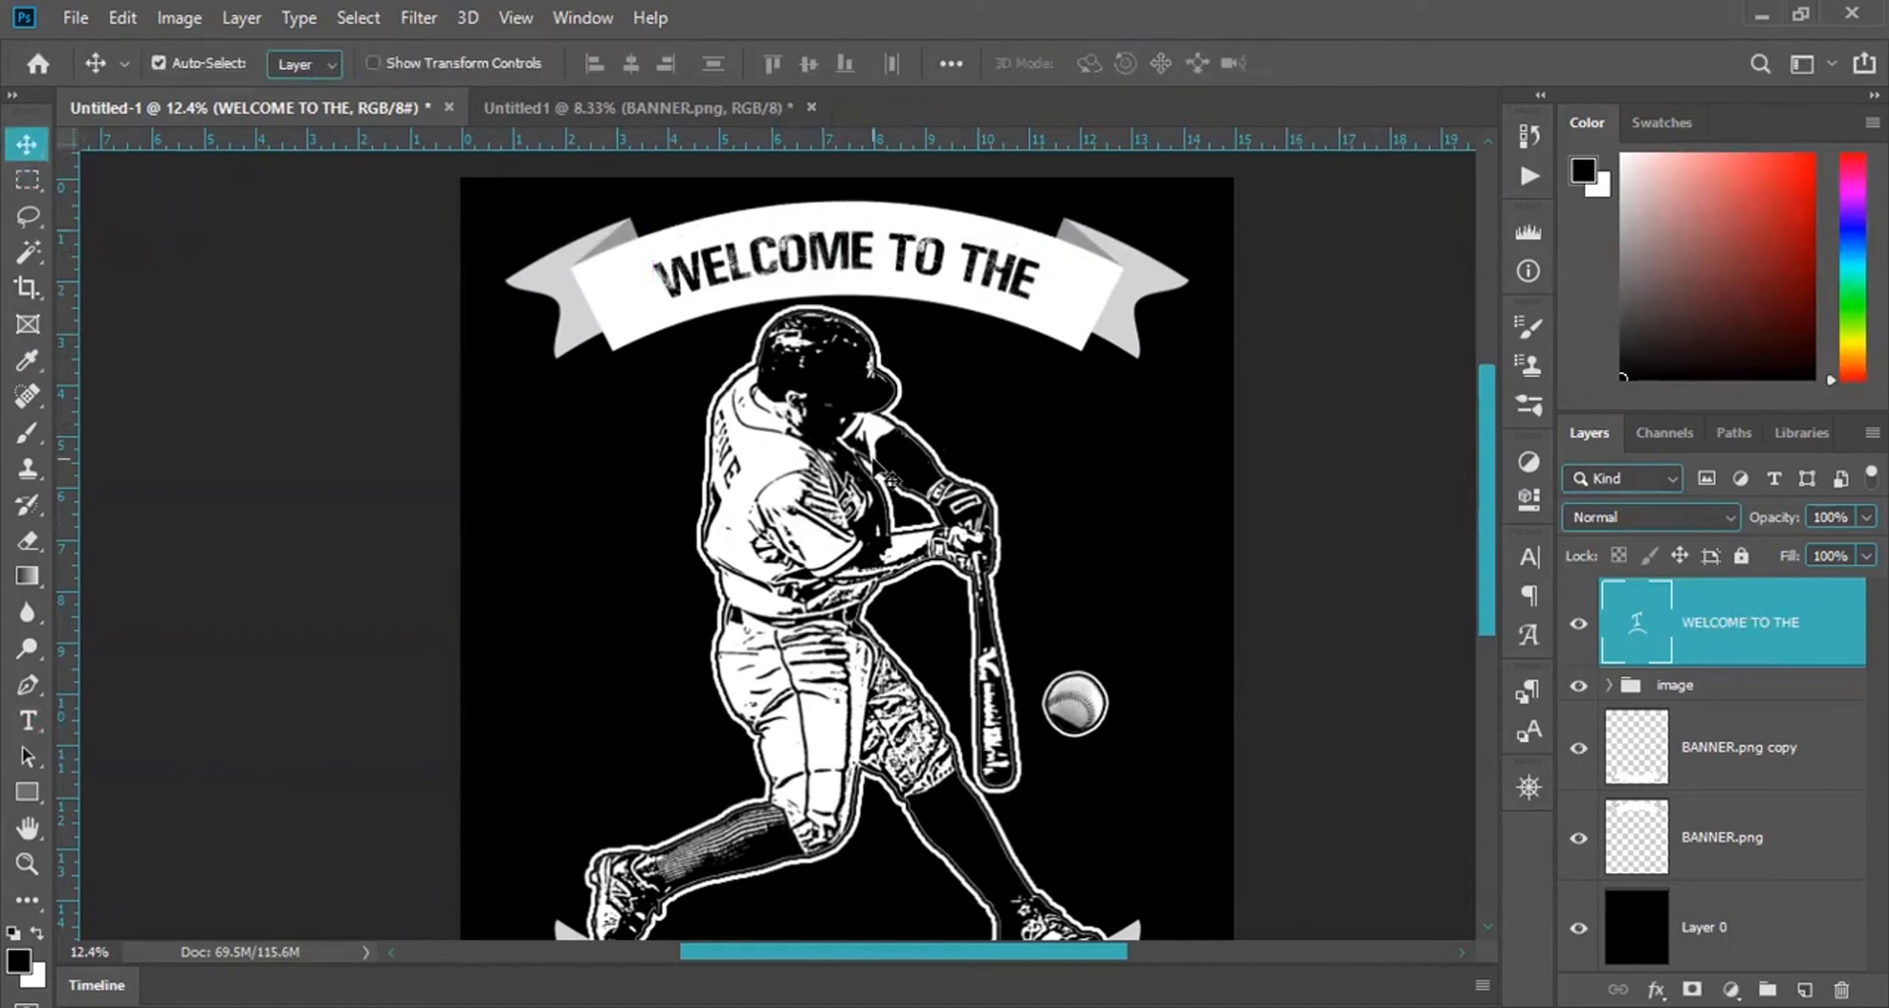
key(ctrl+t)
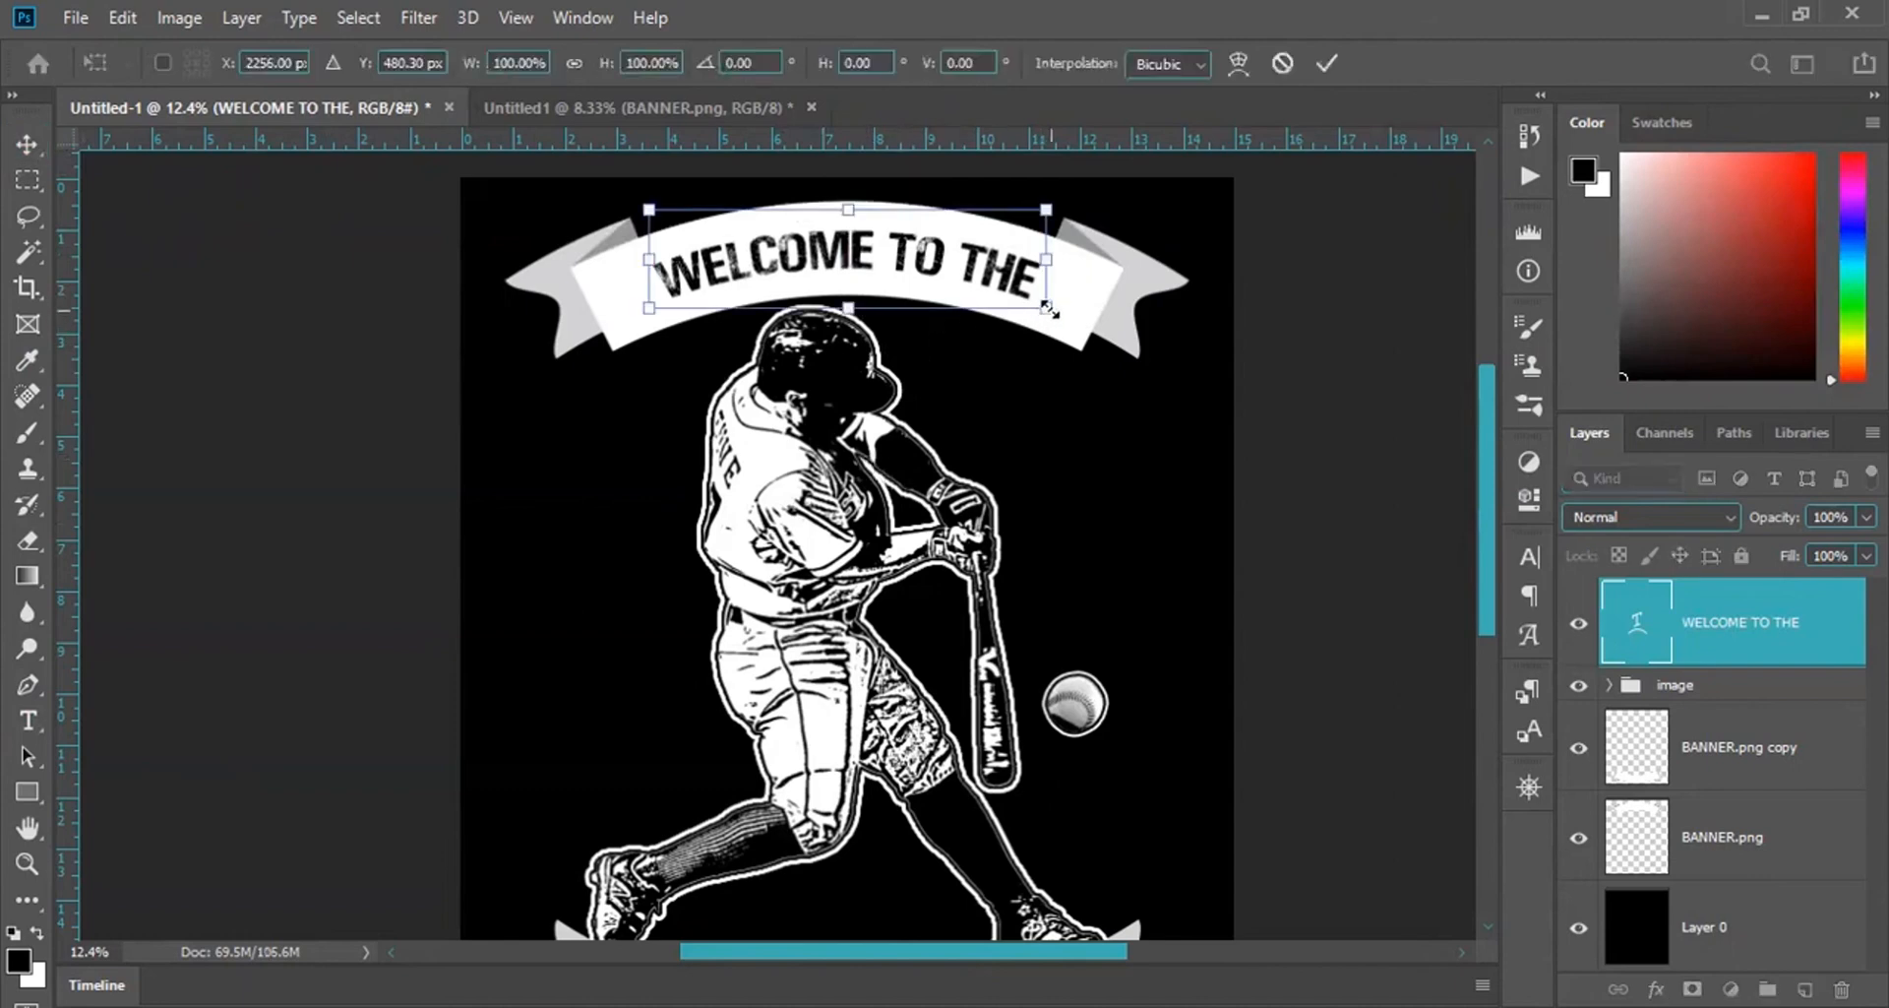
drag(1050, 309, 1056, 311)
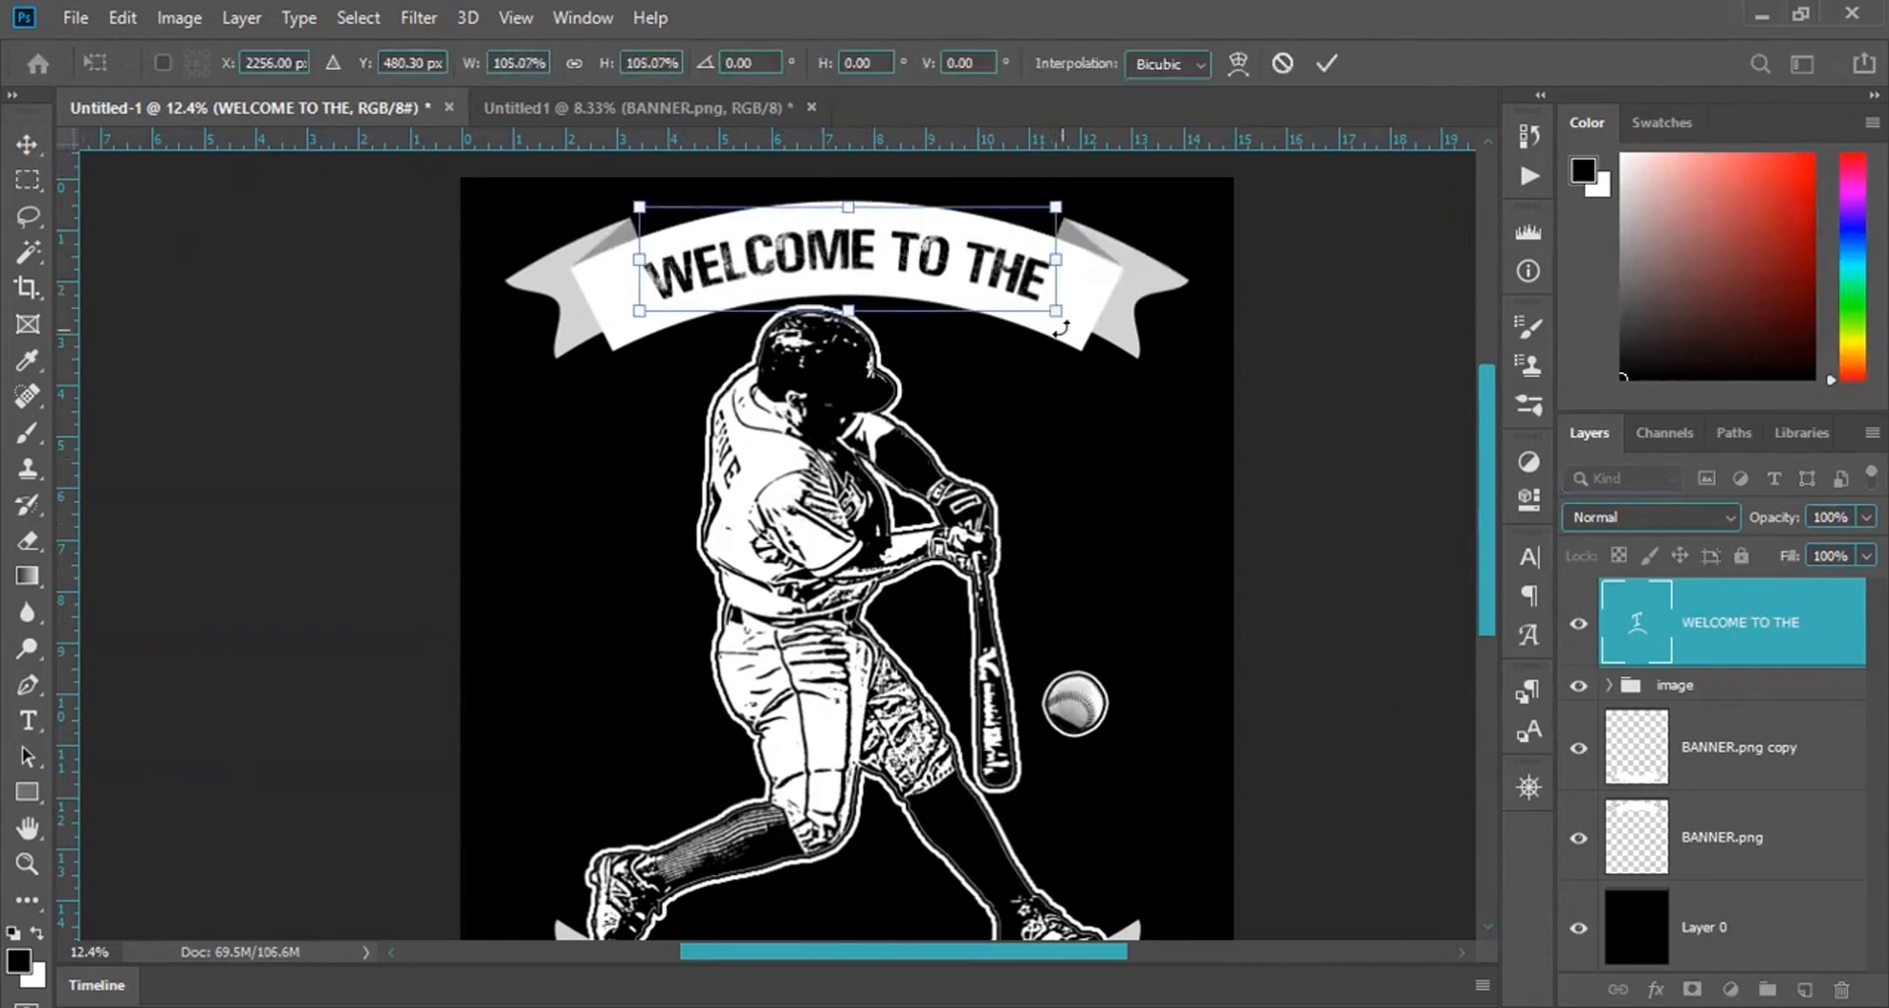
key(Return)
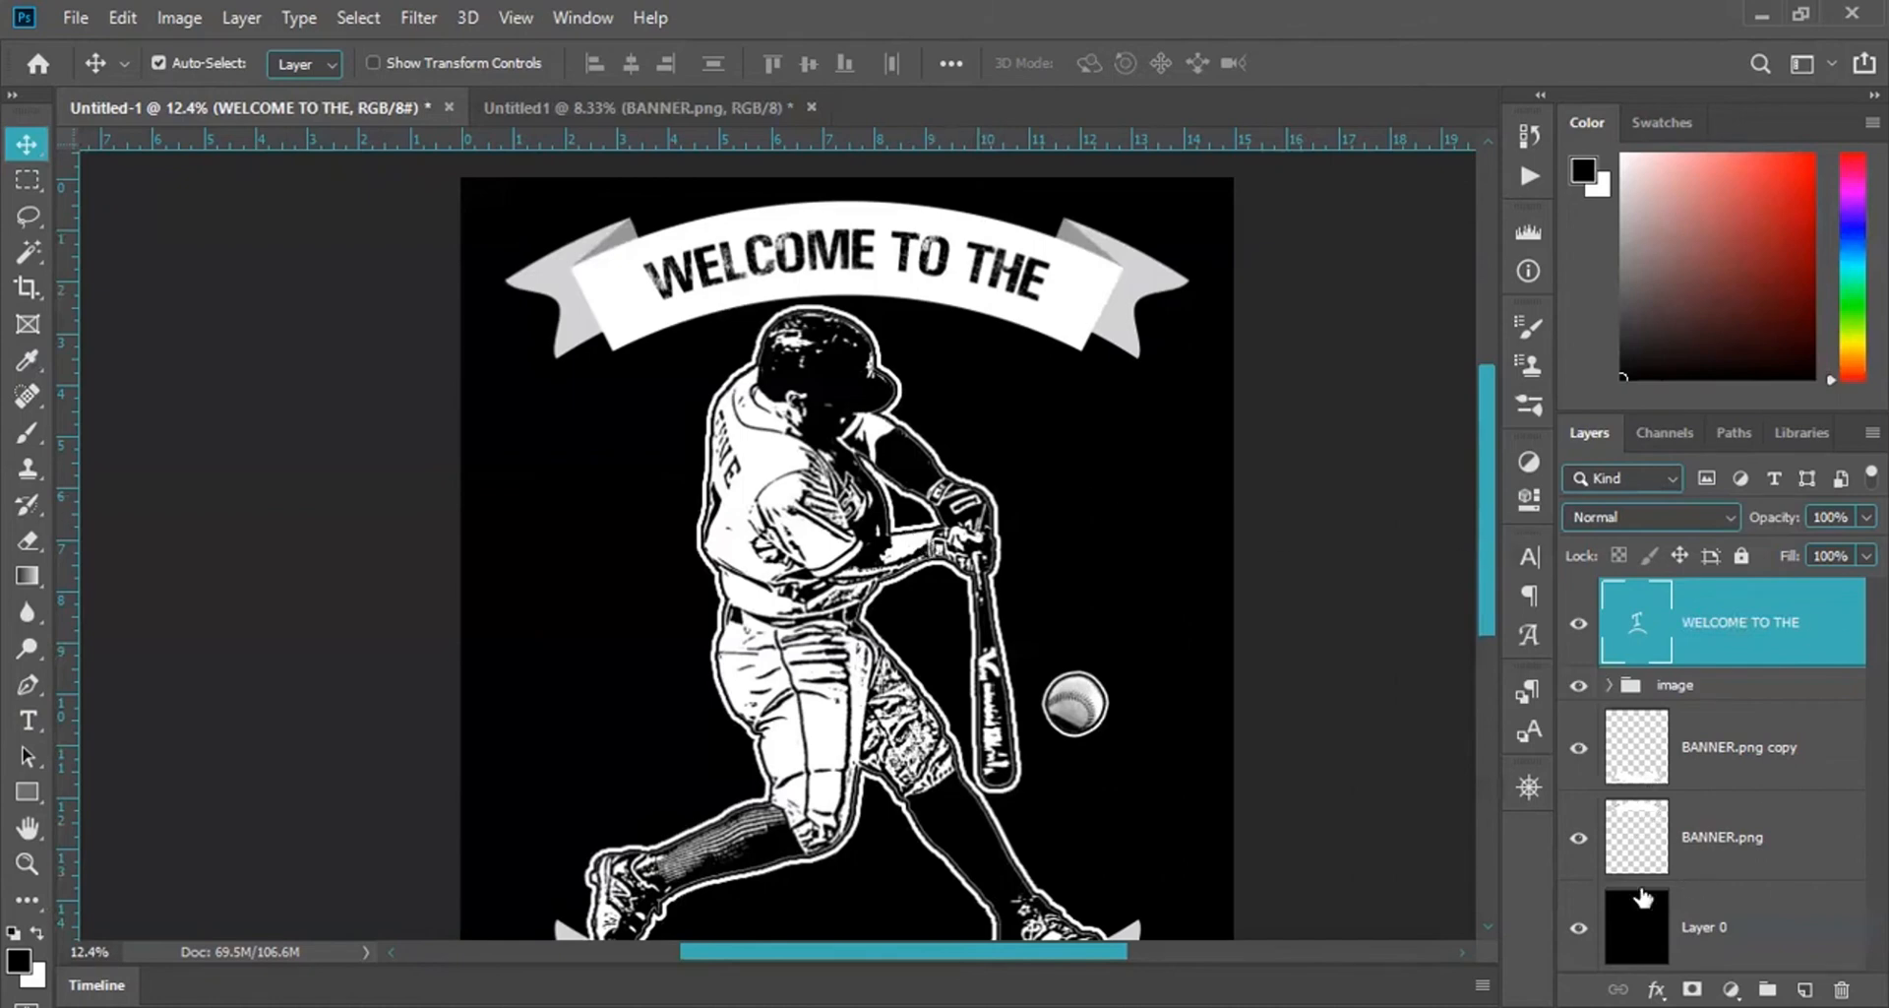
Select the whole canvas and align the BANNER.png layer to its horizontal centre.
ctrl+click(1654, 945)
key(ctrl+d)
scroll(794, 610, down, 1)
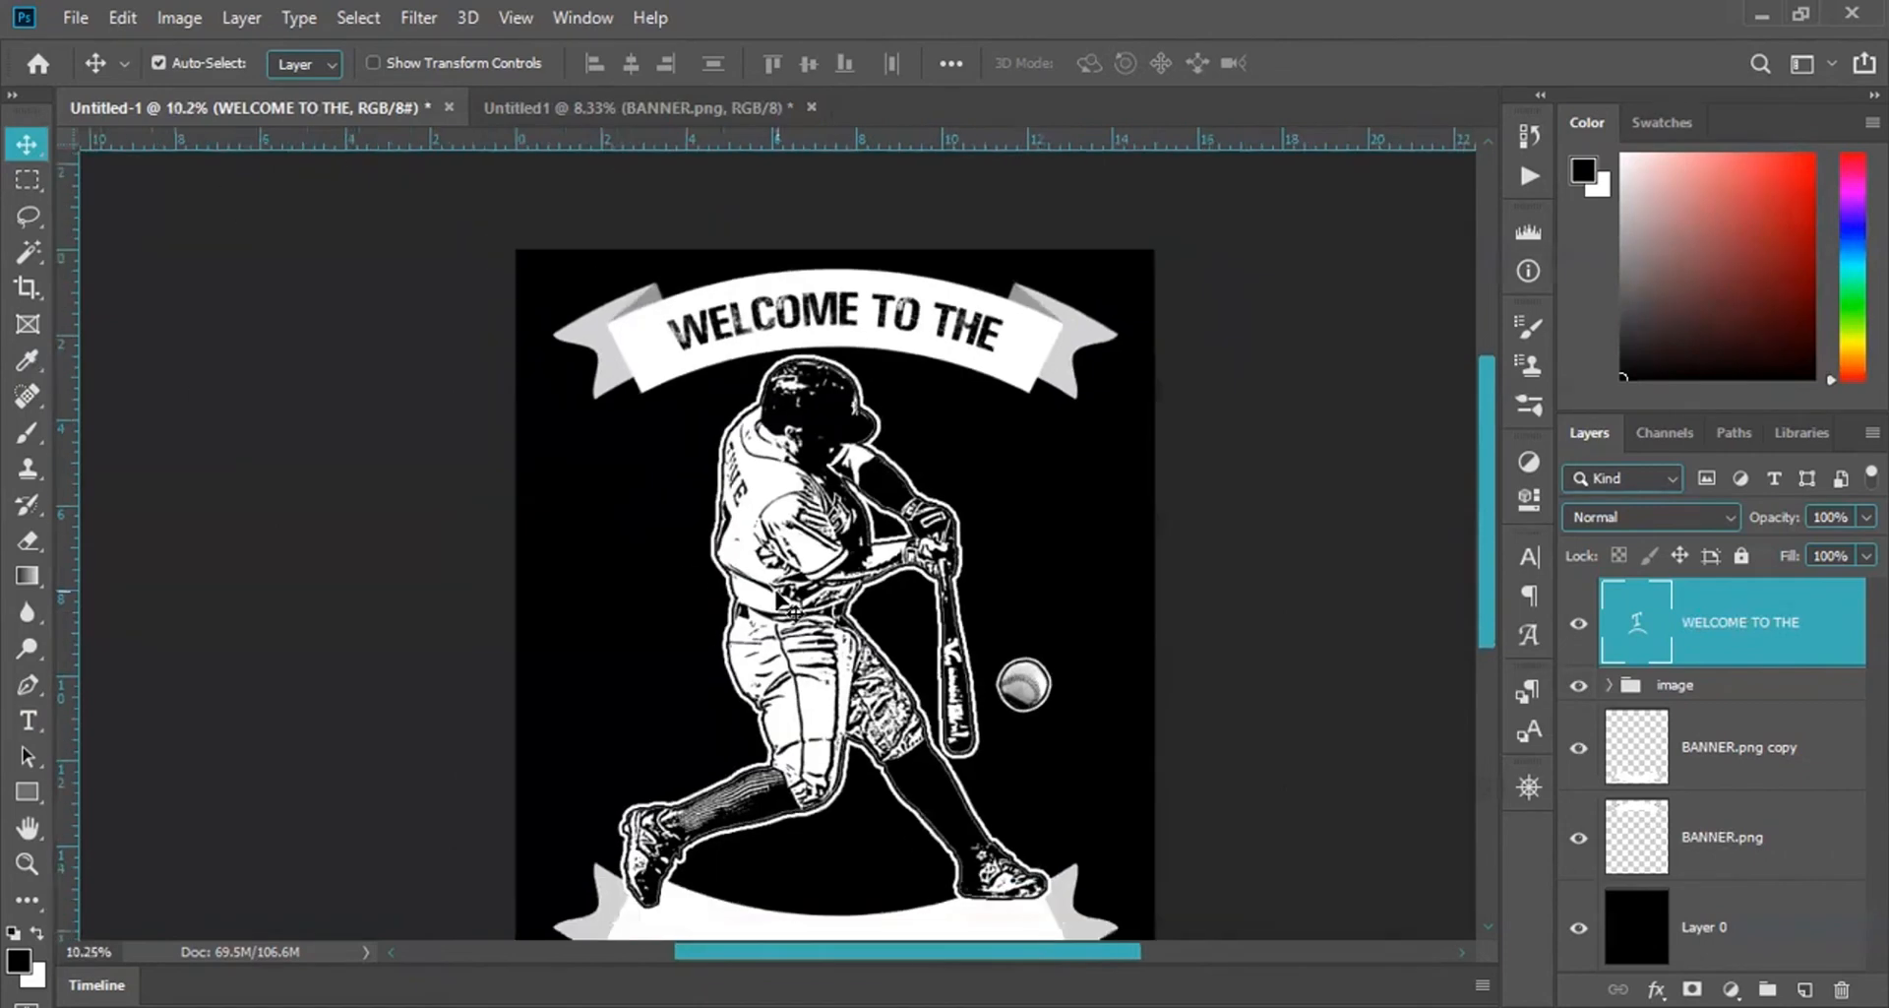
click(28, 179)
drag(727, 531, 689, 447)
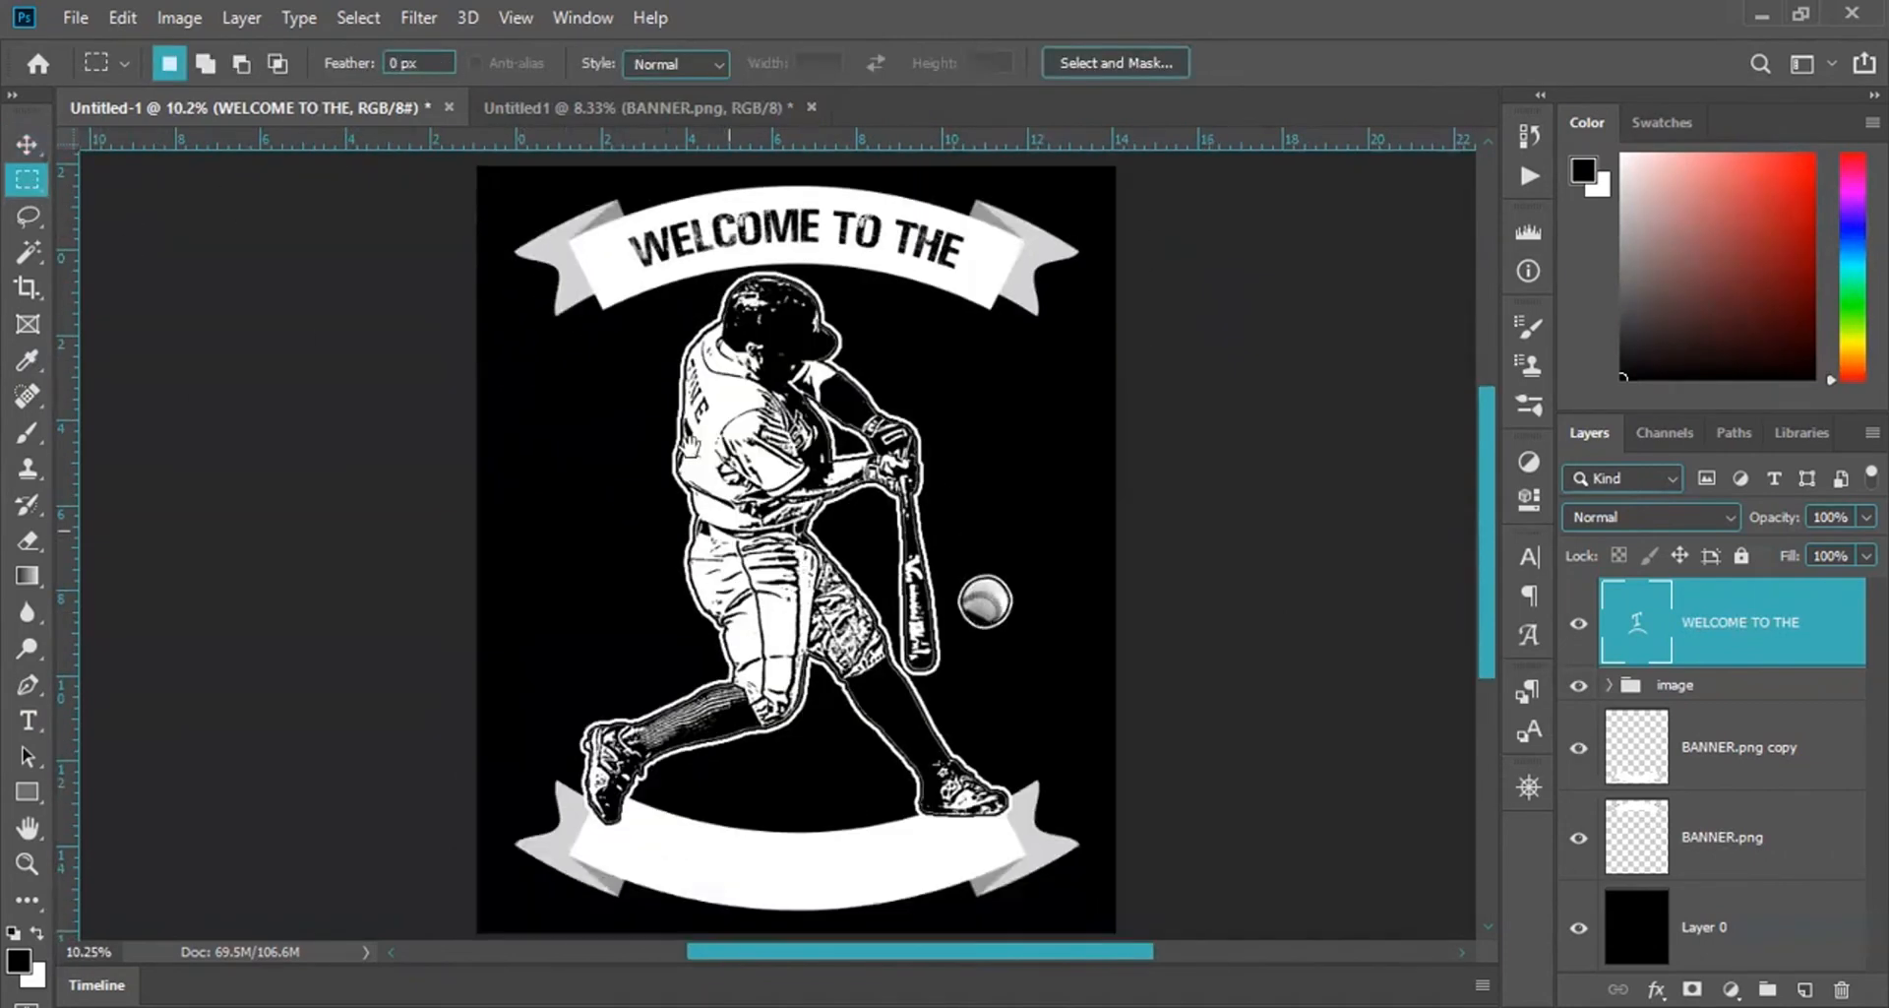
scroll(689, 448, down, 1)
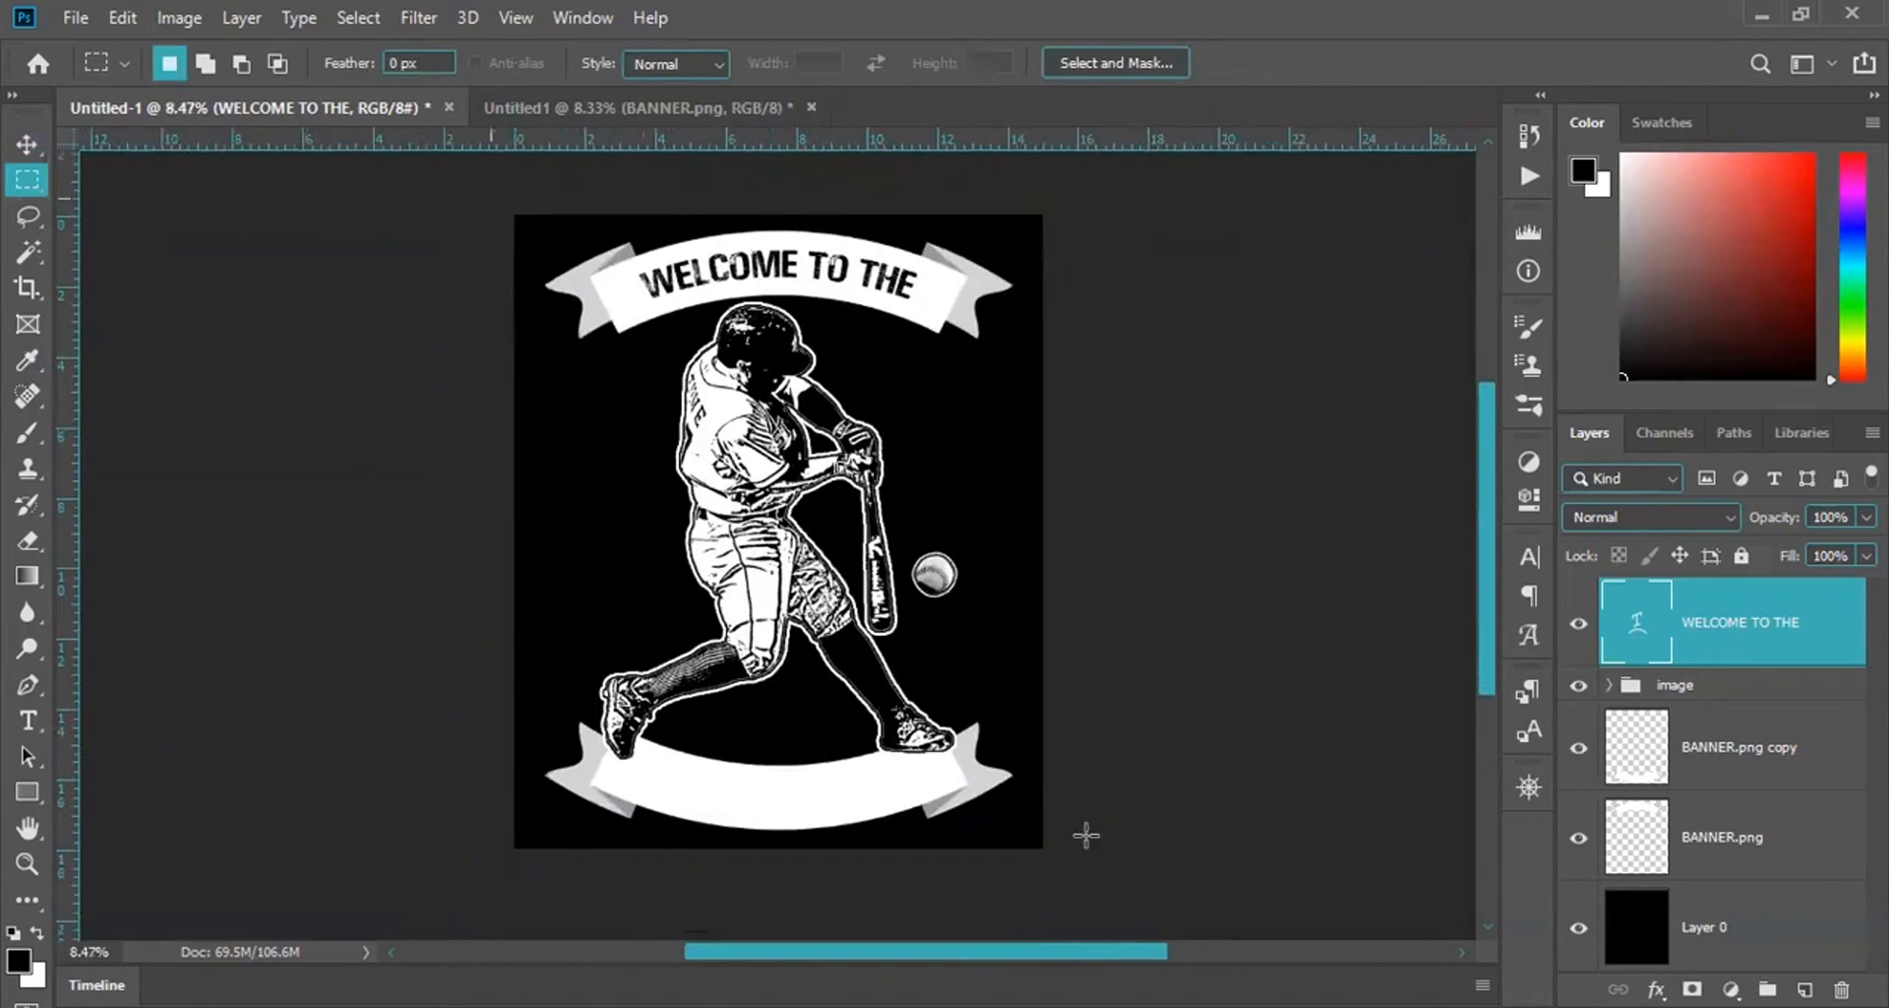
key(ctrl+a)
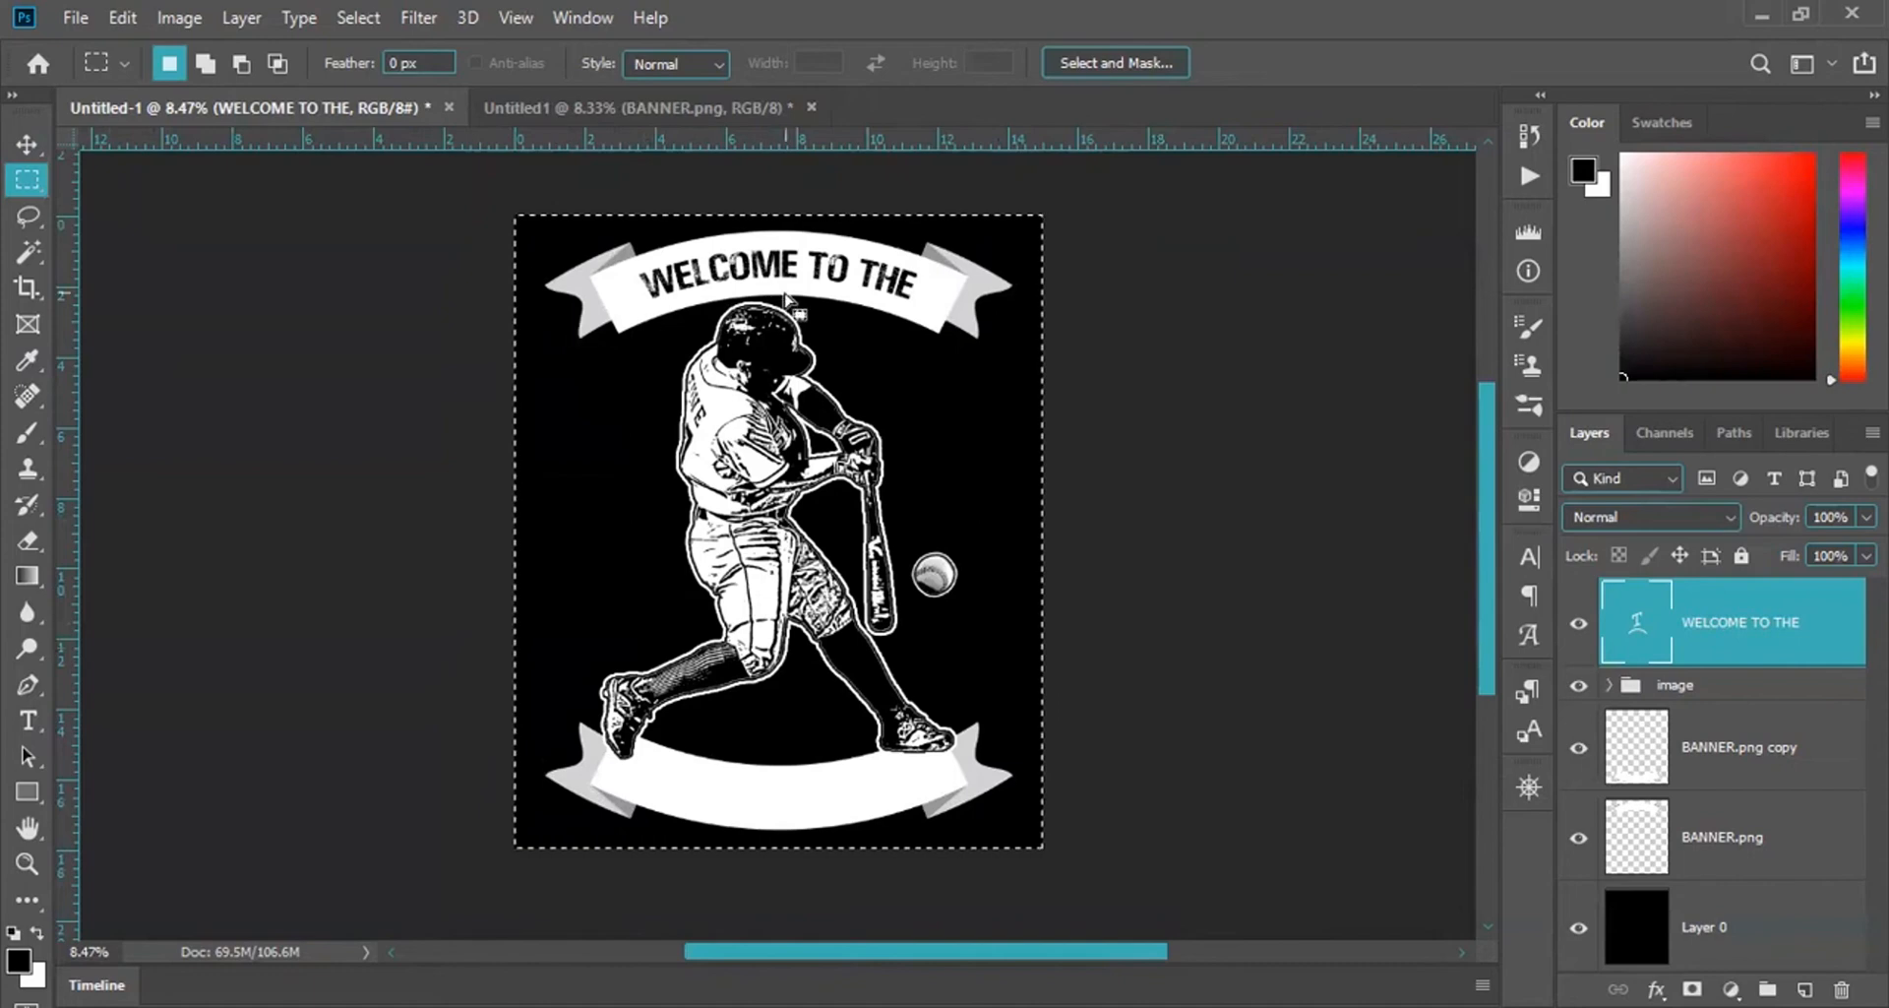
click(1714, 840)
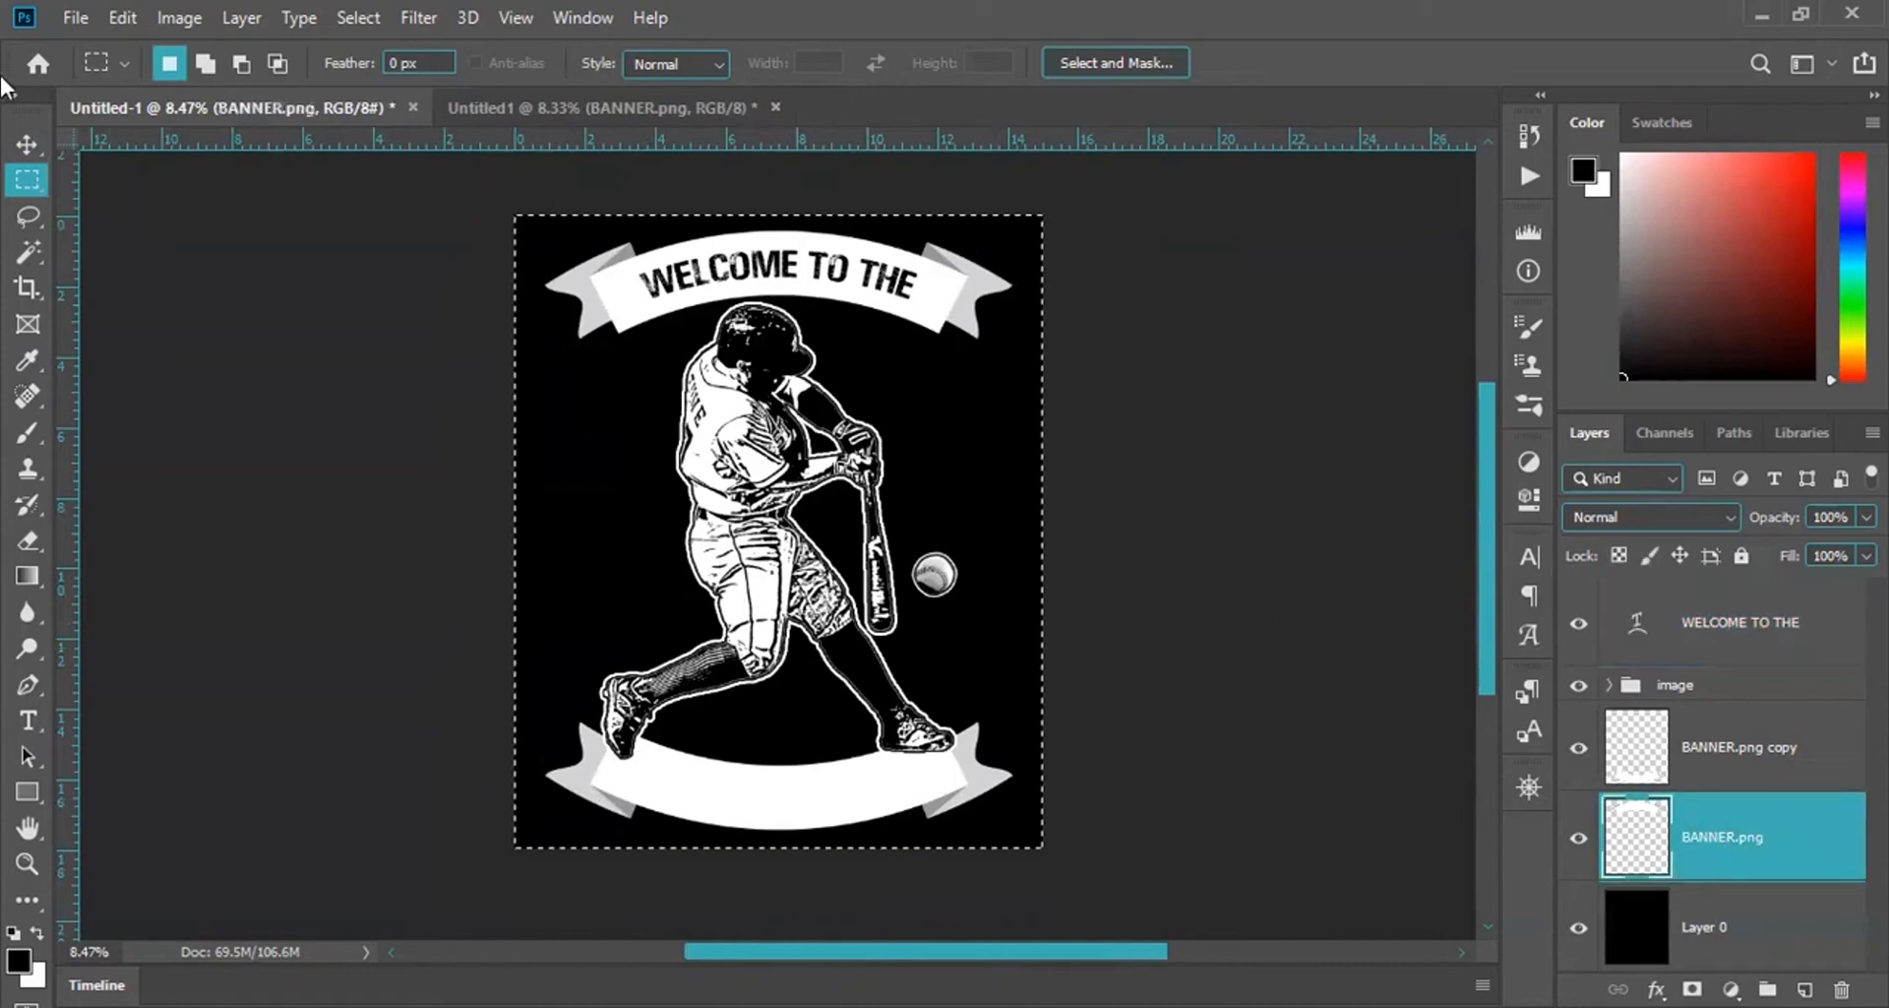
click(24, 148)
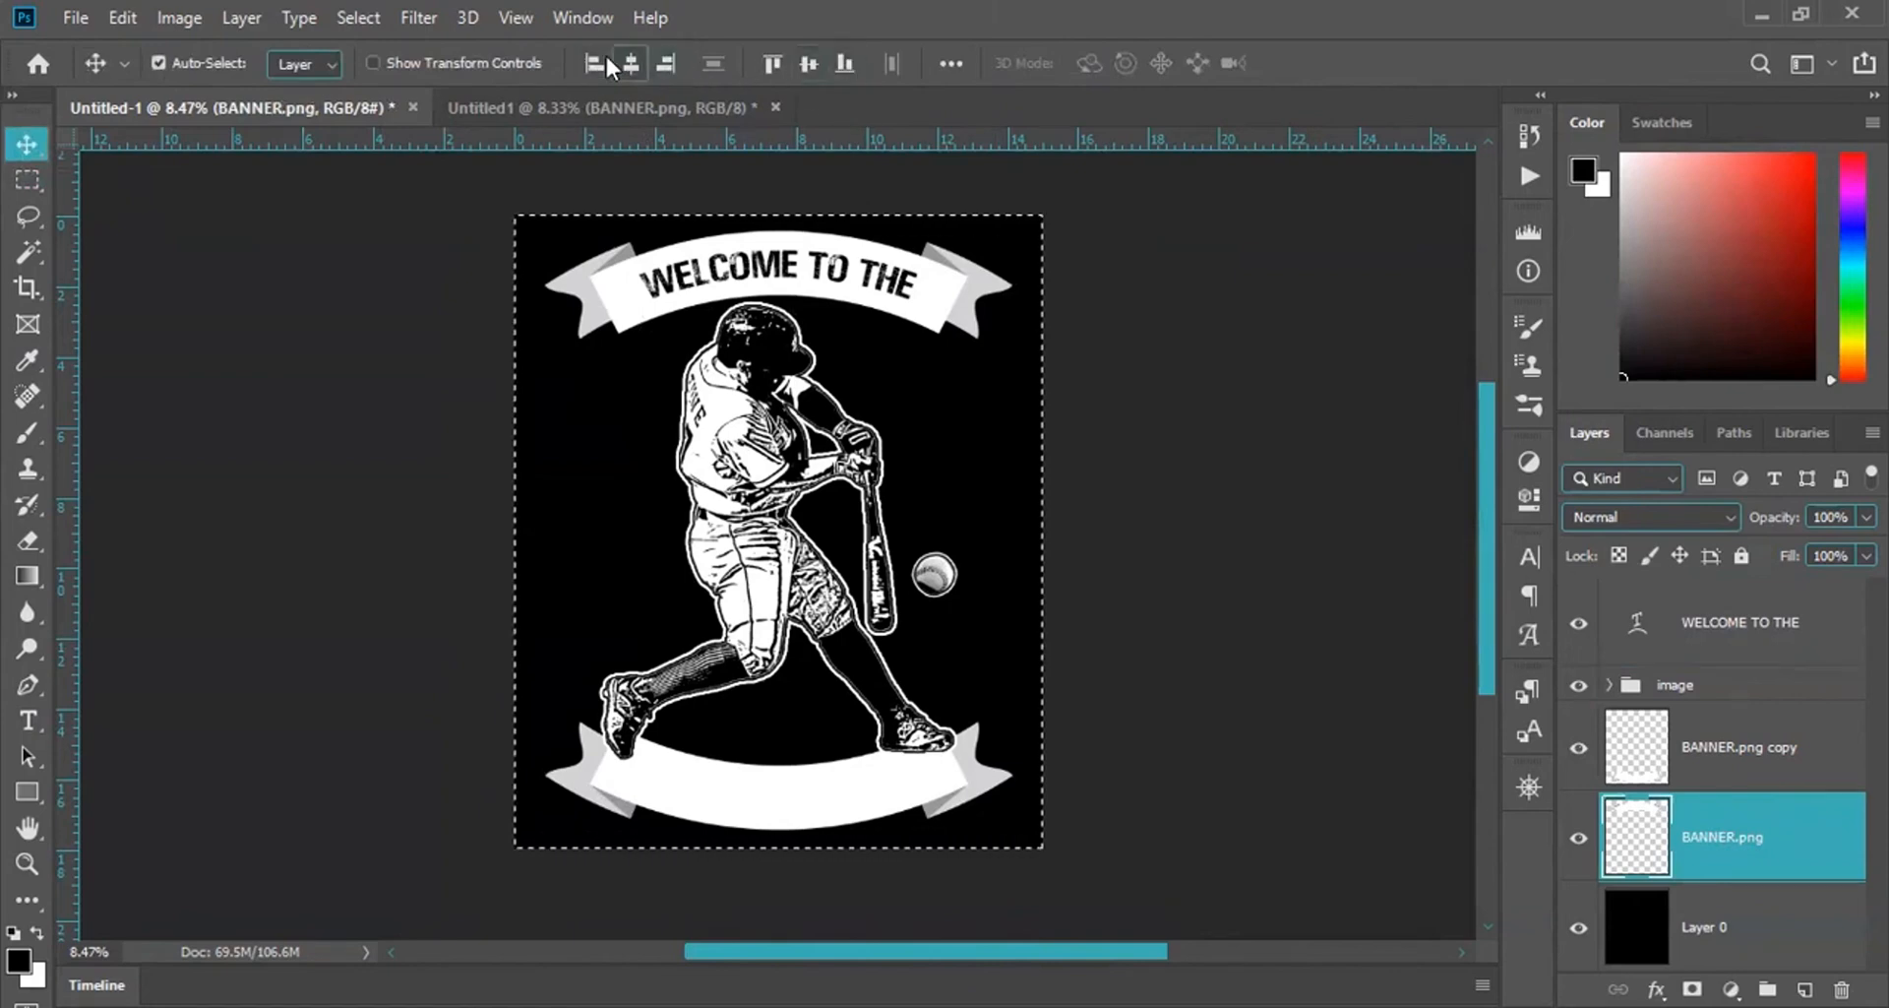
click(631, 63)
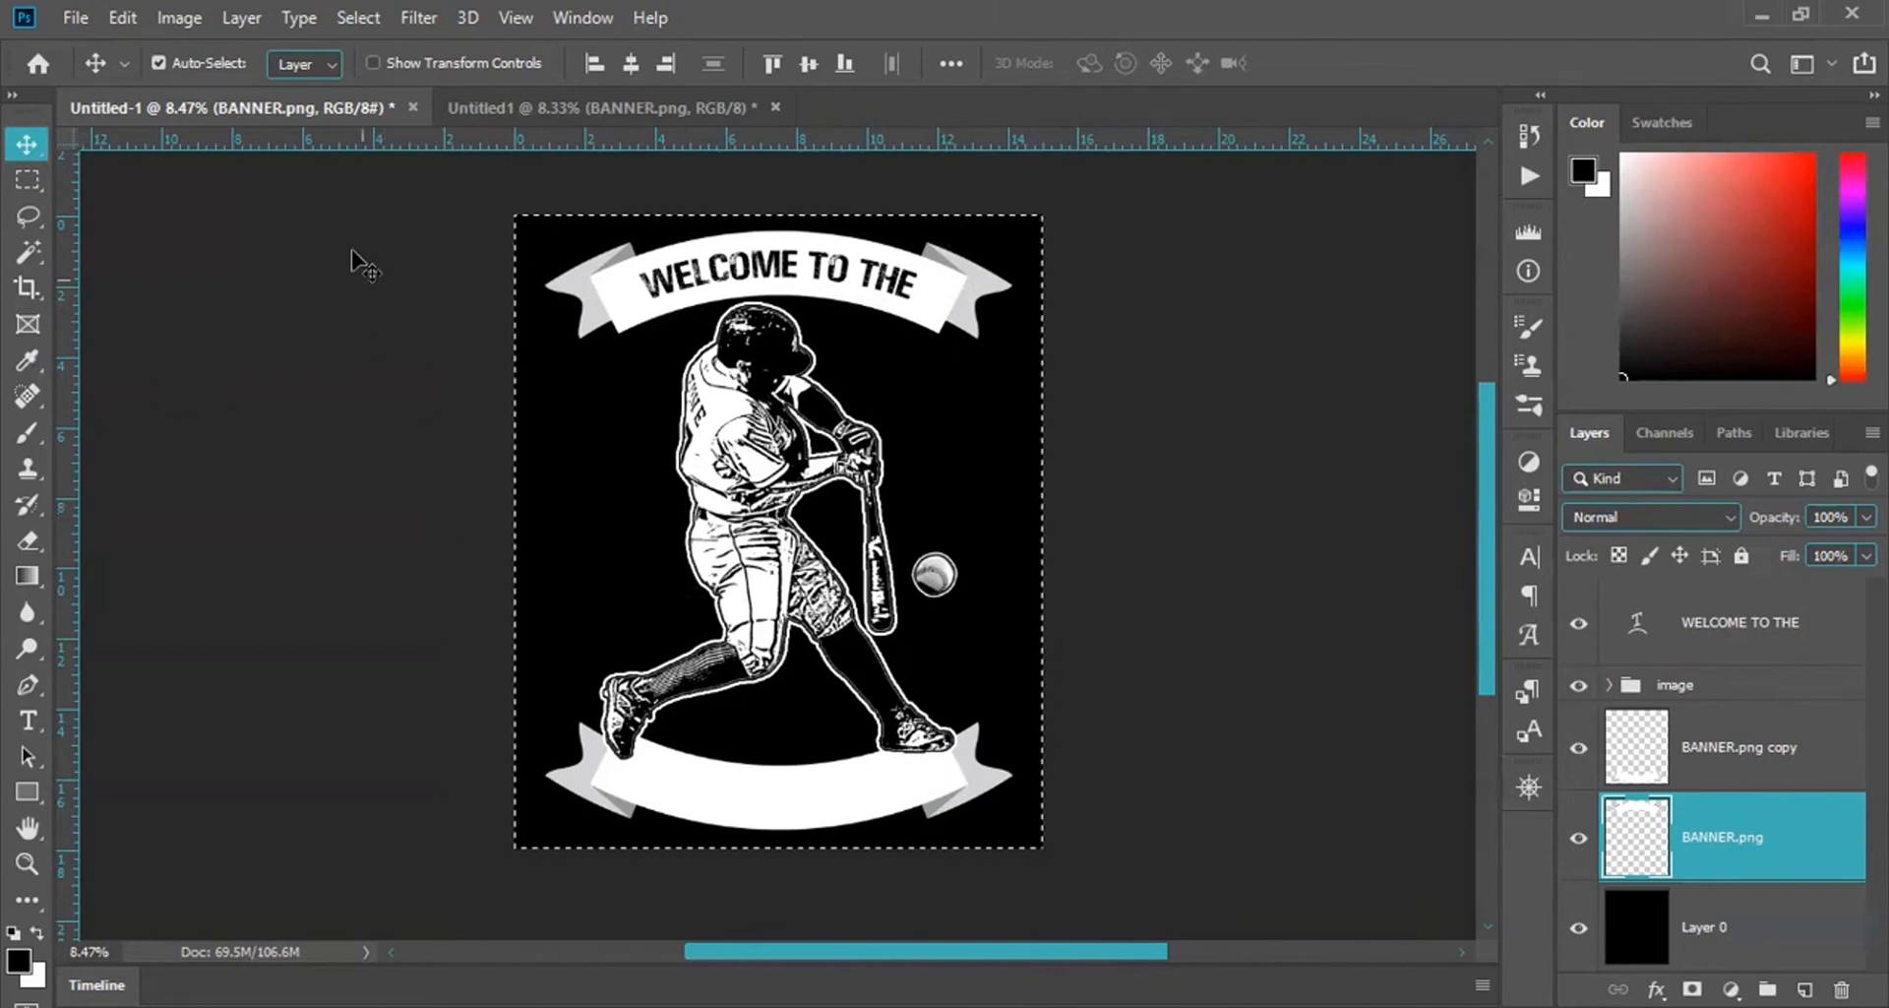
Deselect all layers and clear the canvas selection.
key(alt+s)
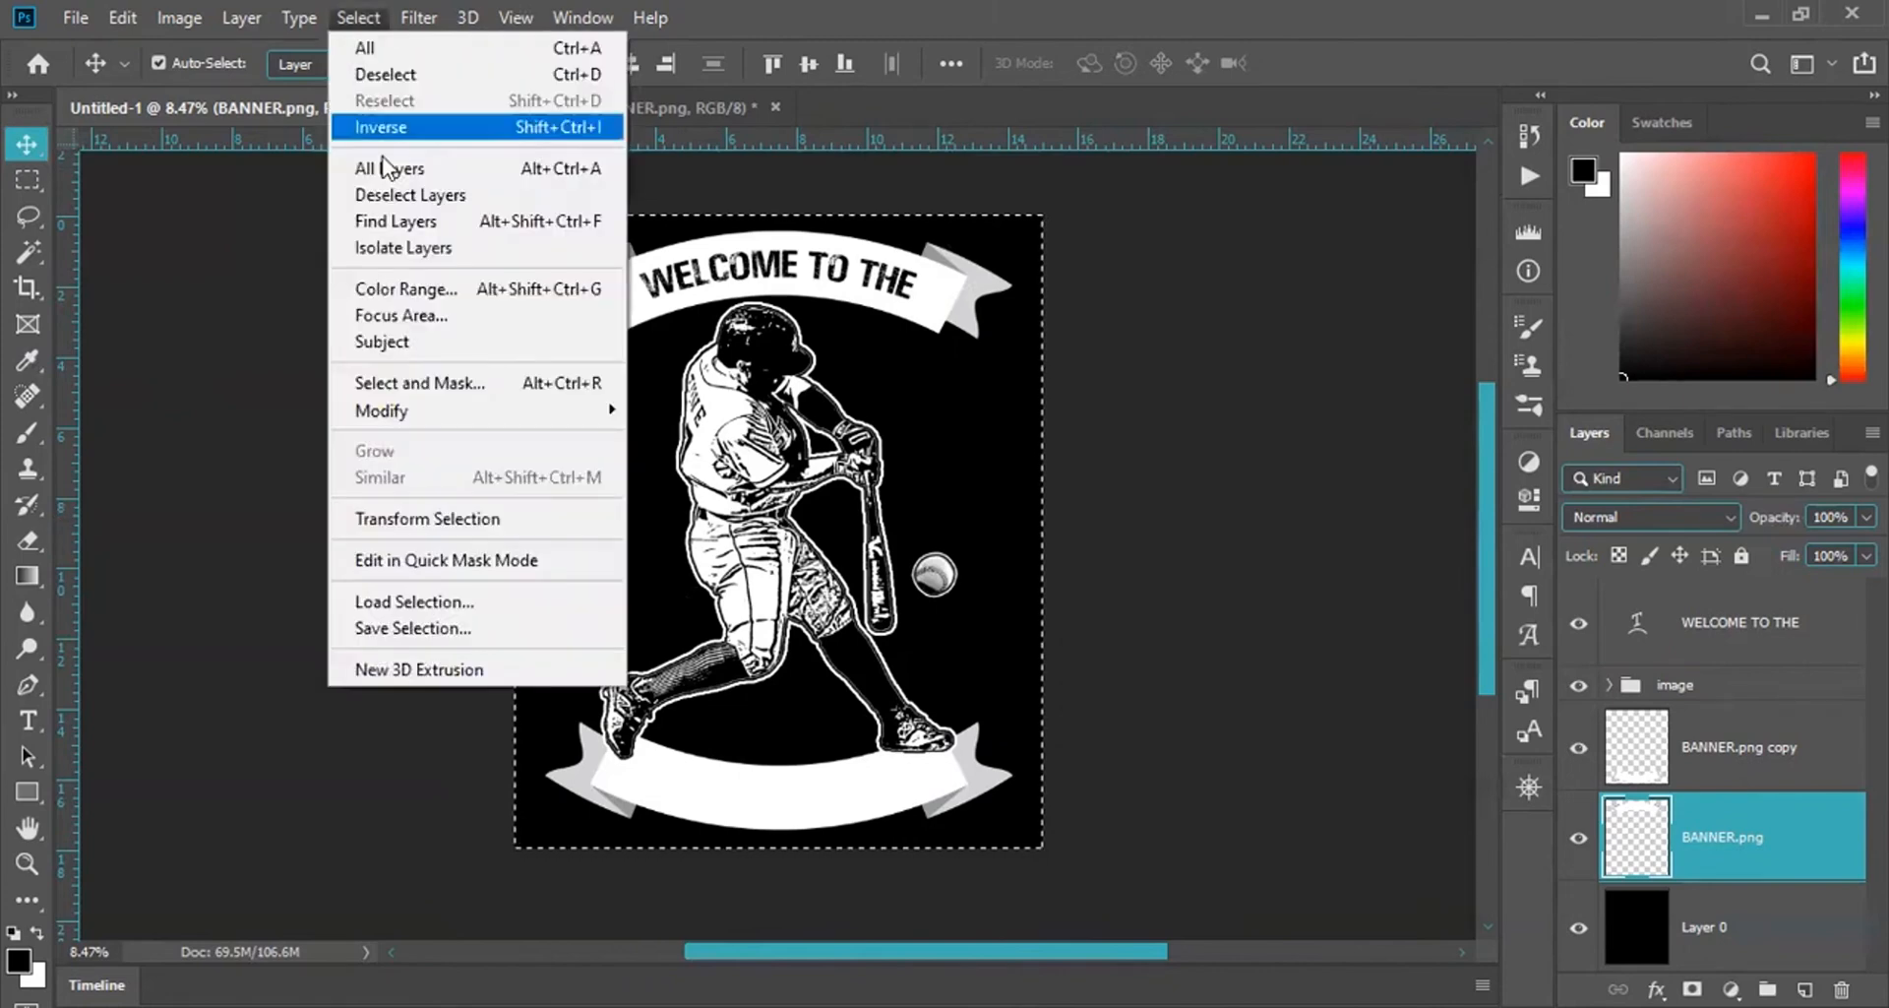
click(393, 195)
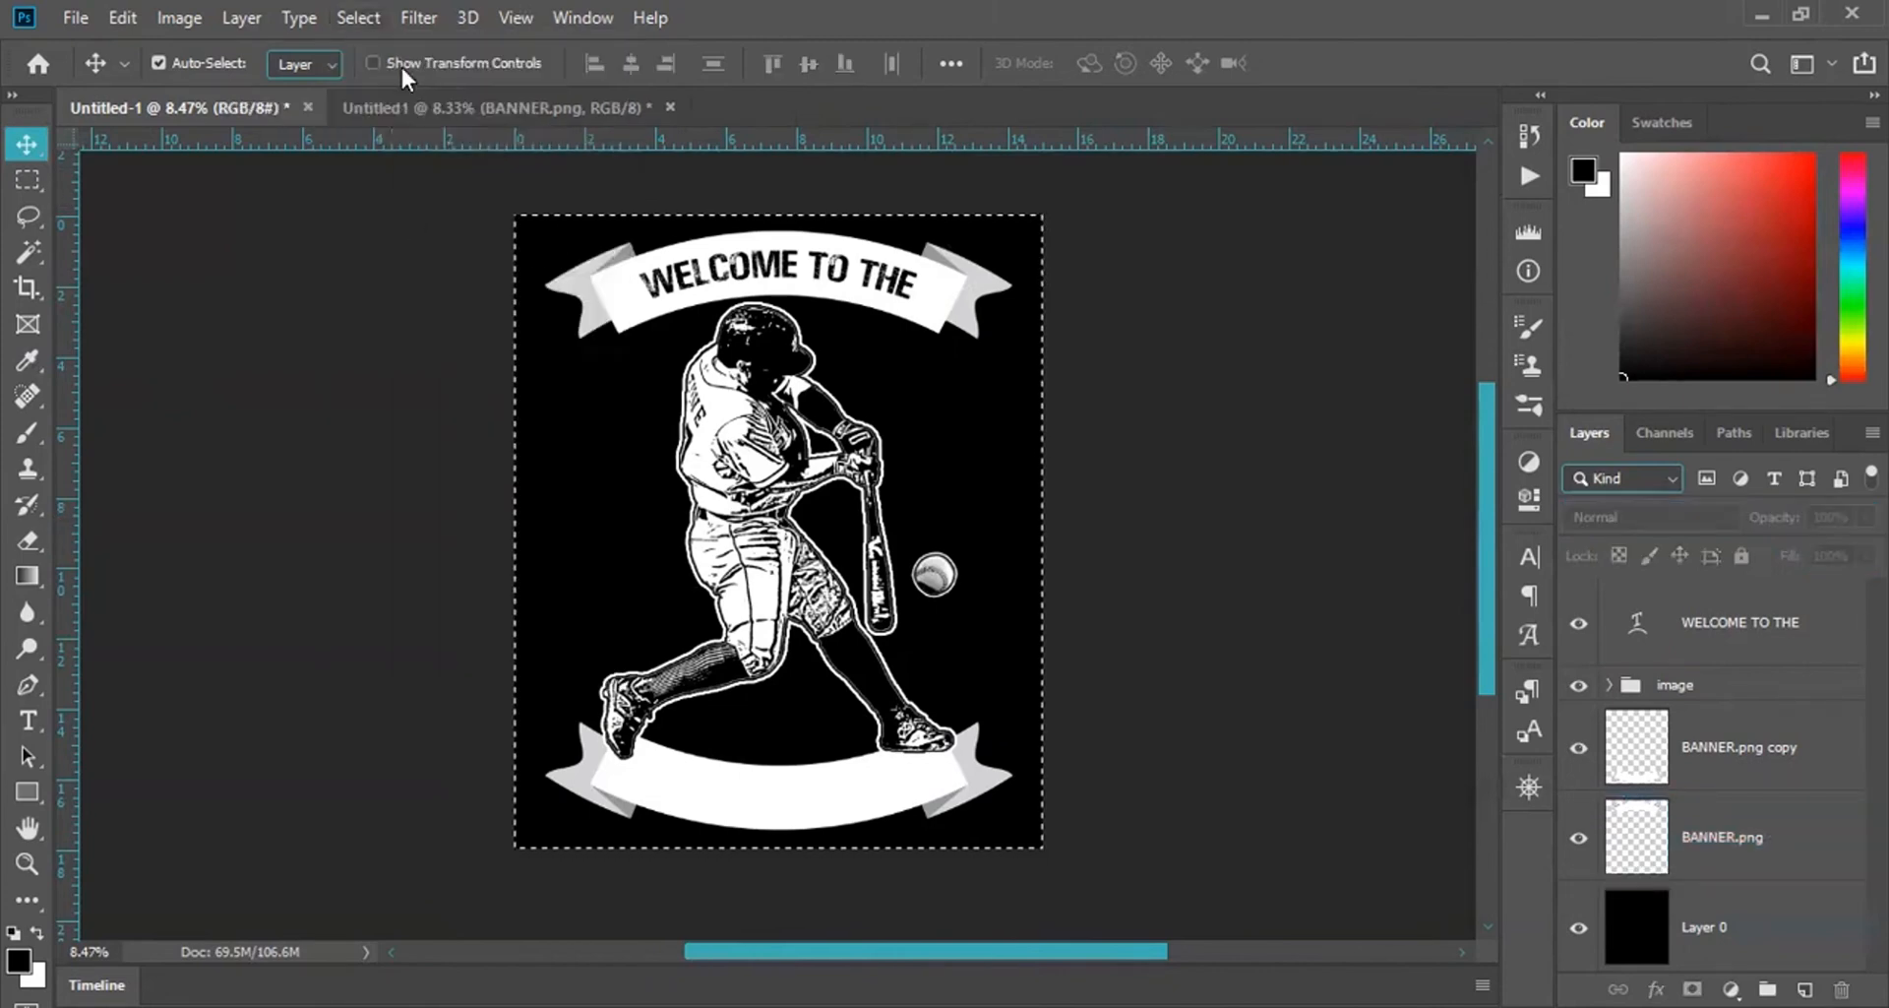
key(alt+s)
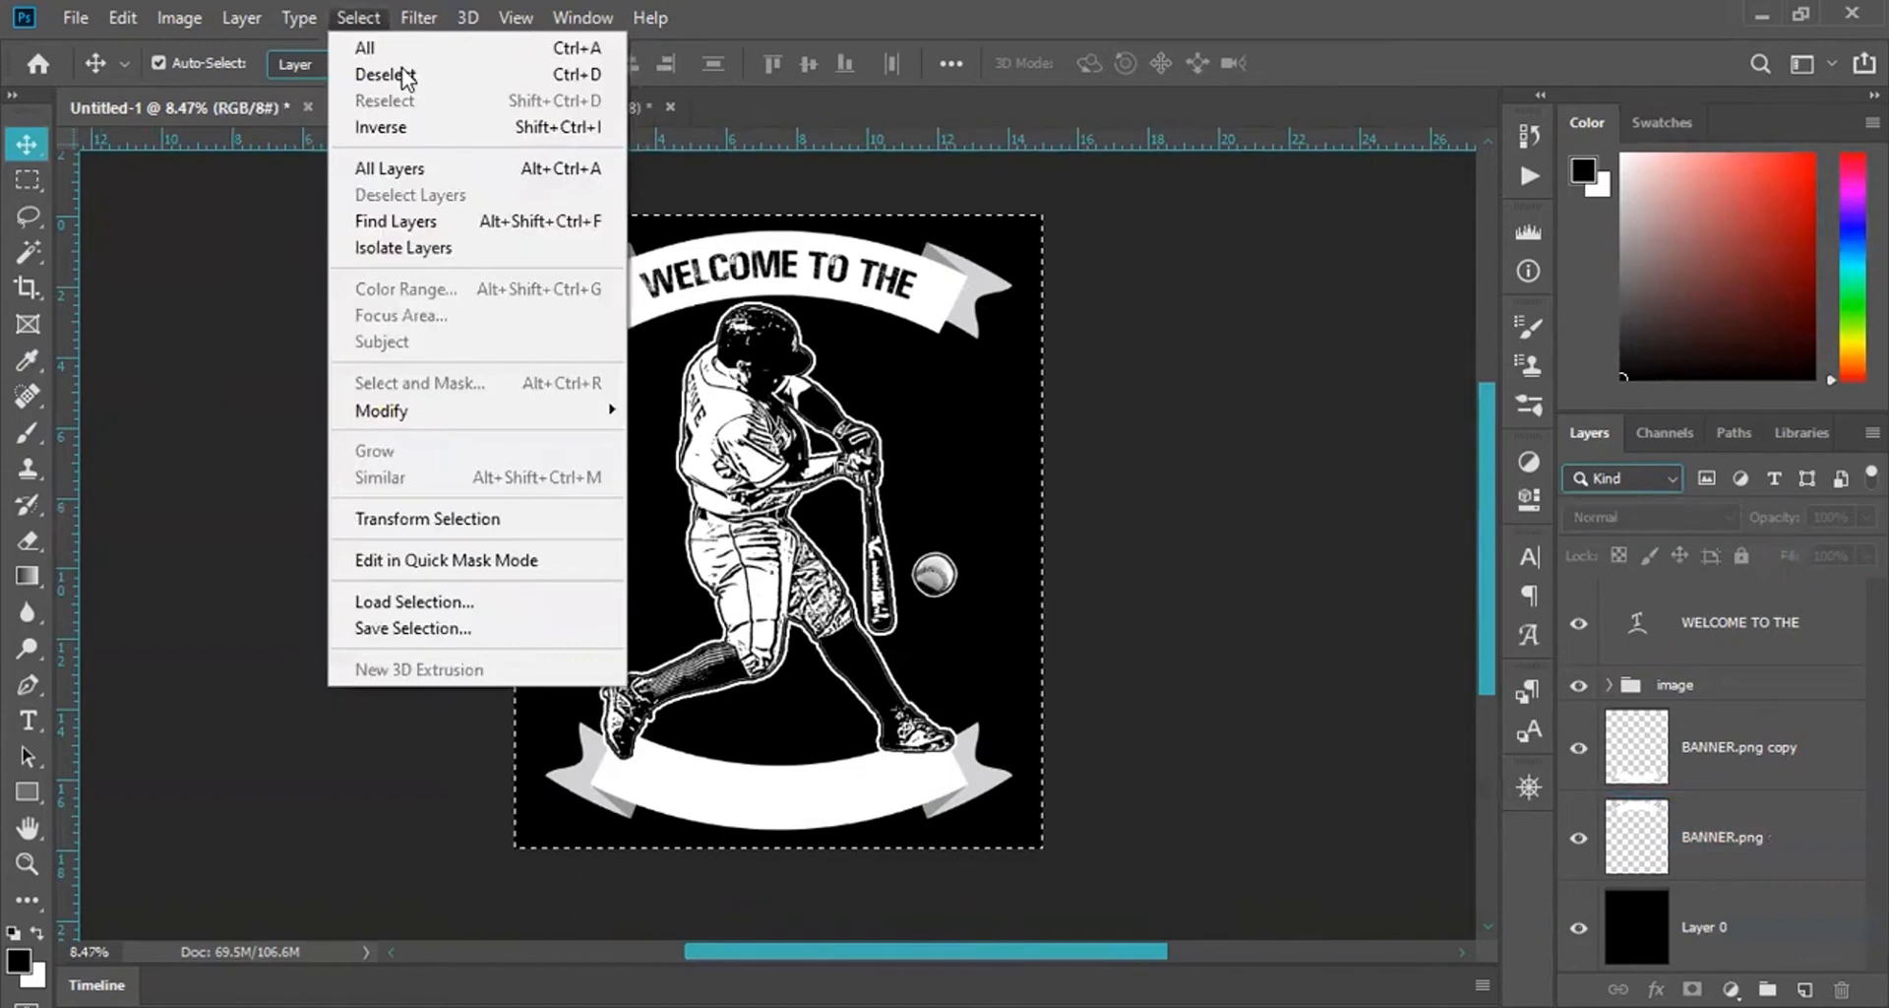
click(376, 74)
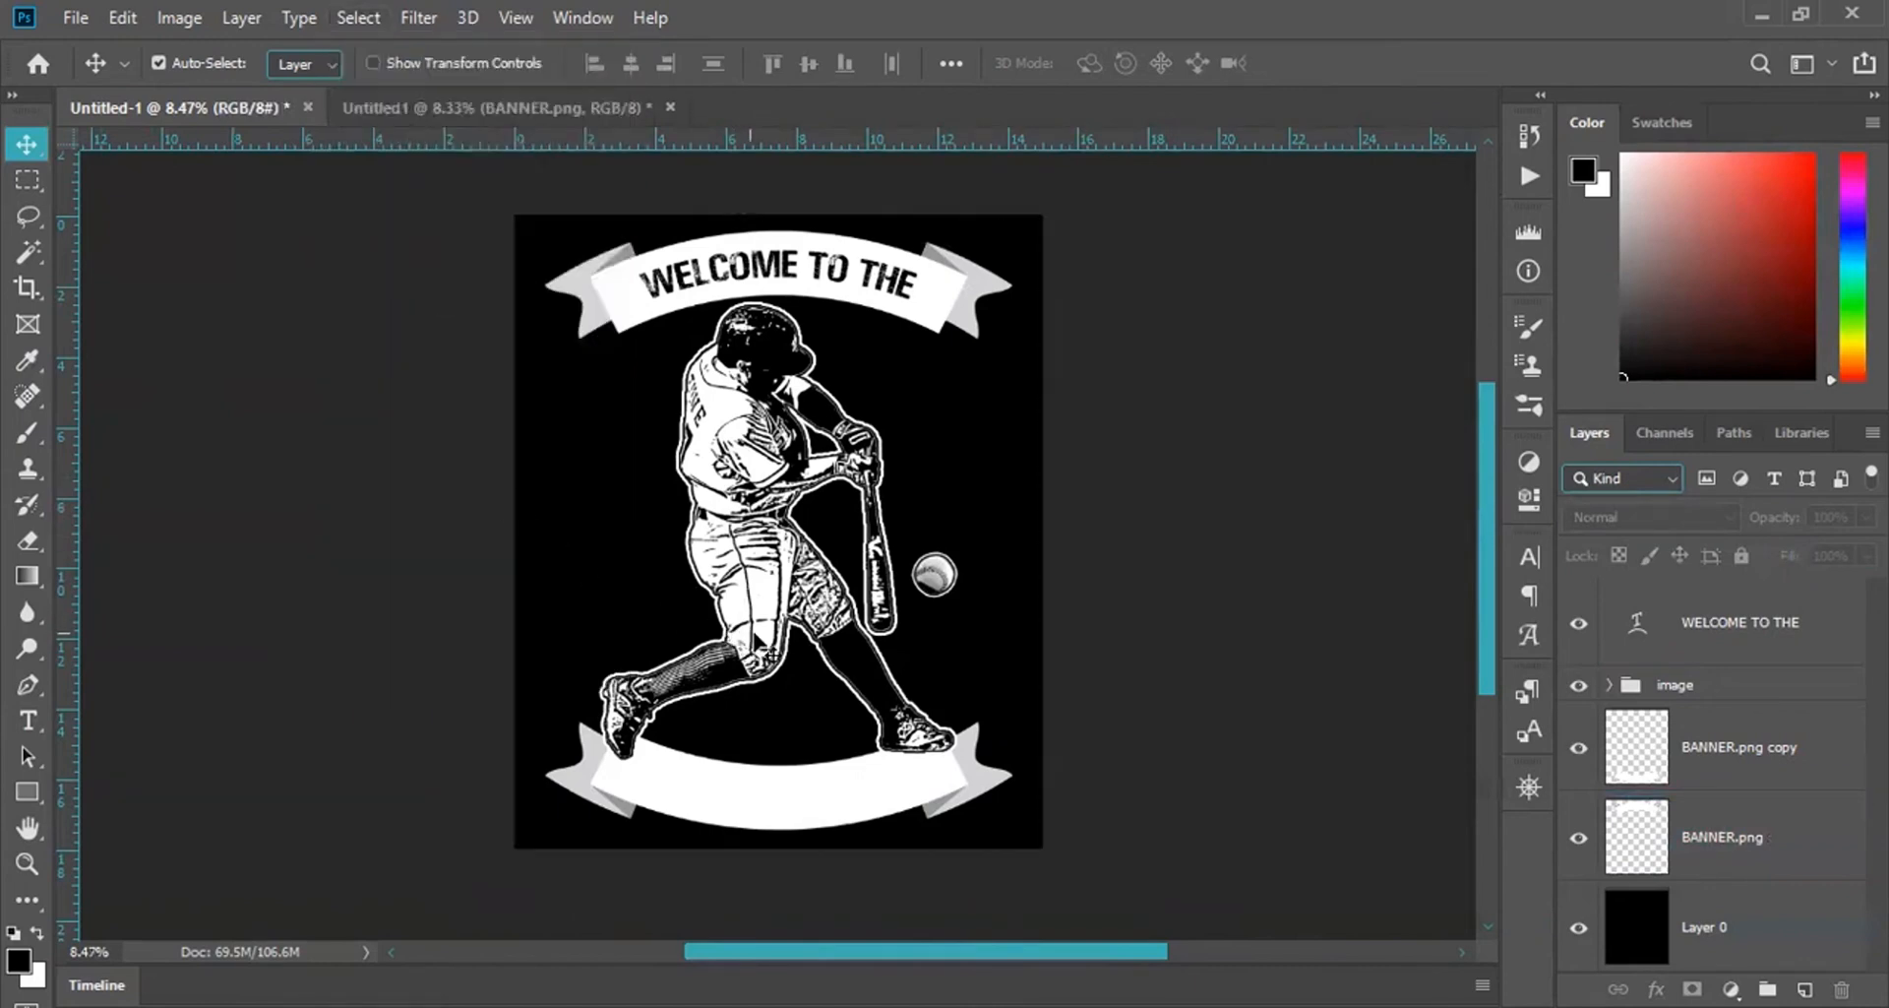
Add a text layer reading BASEBALL beside the player, coloured white (ffffff).
drag(758, 646, 852, 632)
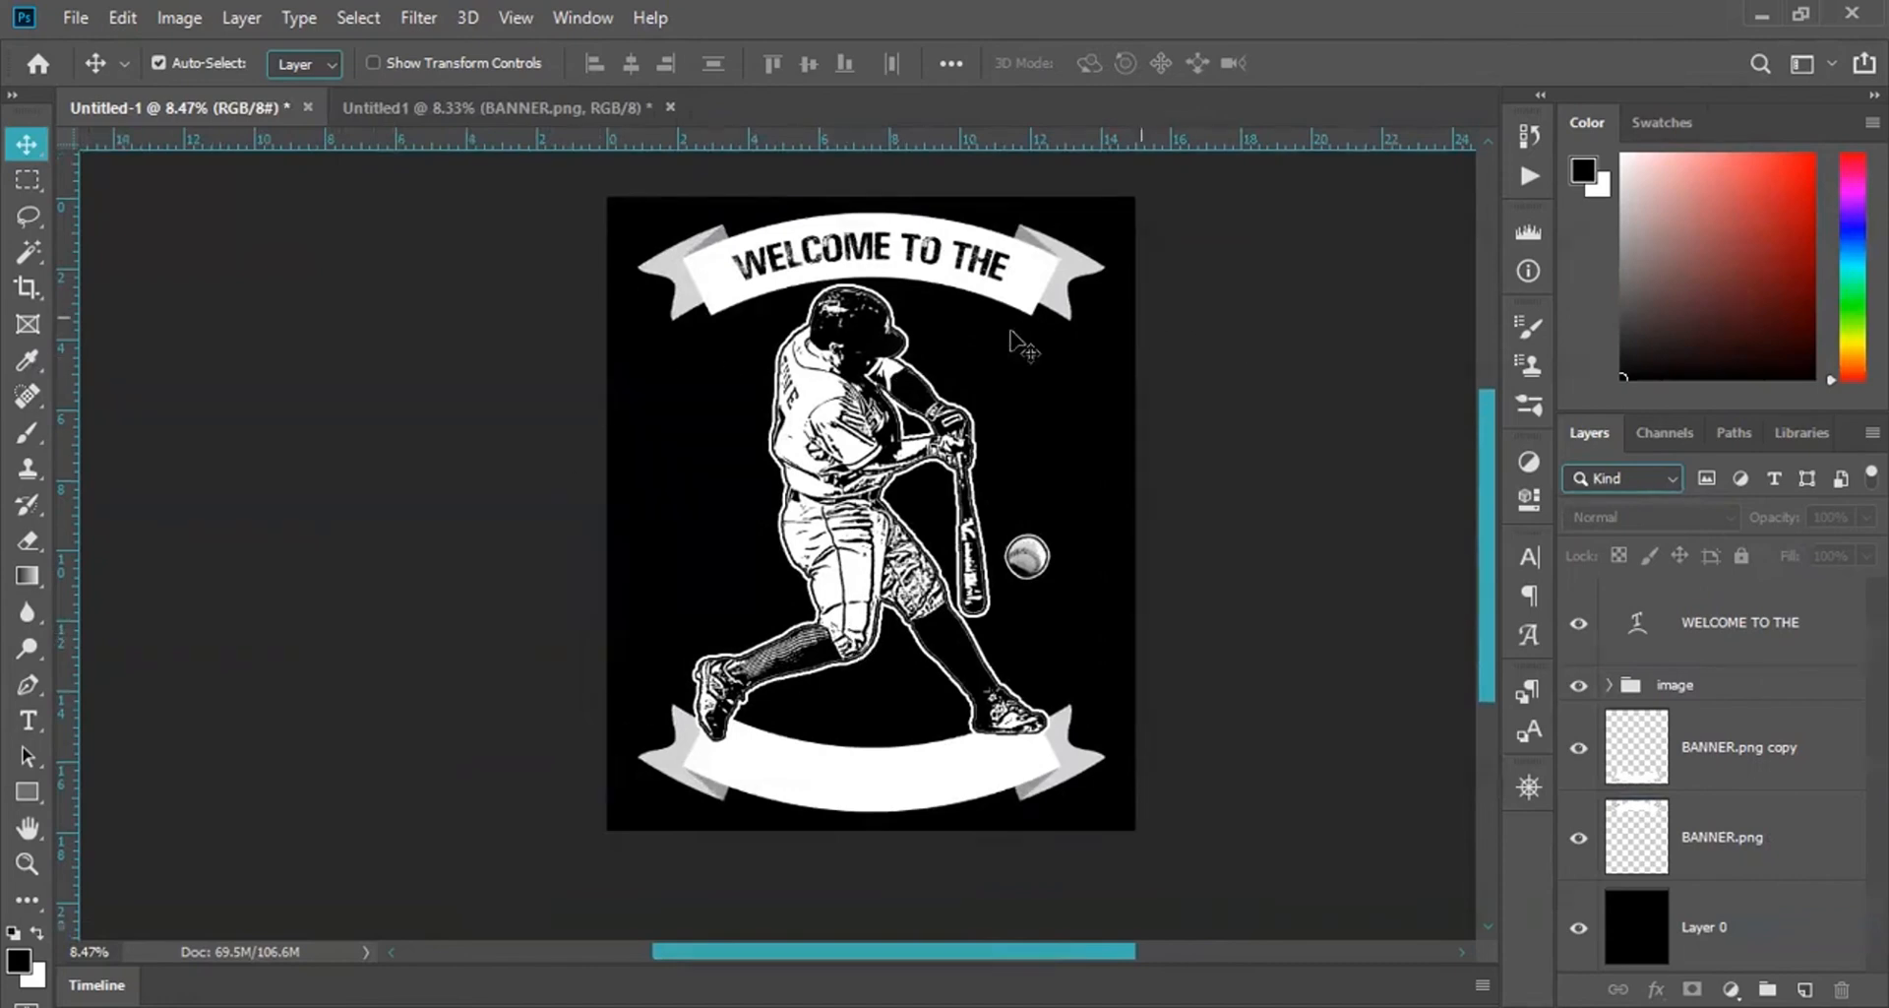
key(t)
click(735, 453)
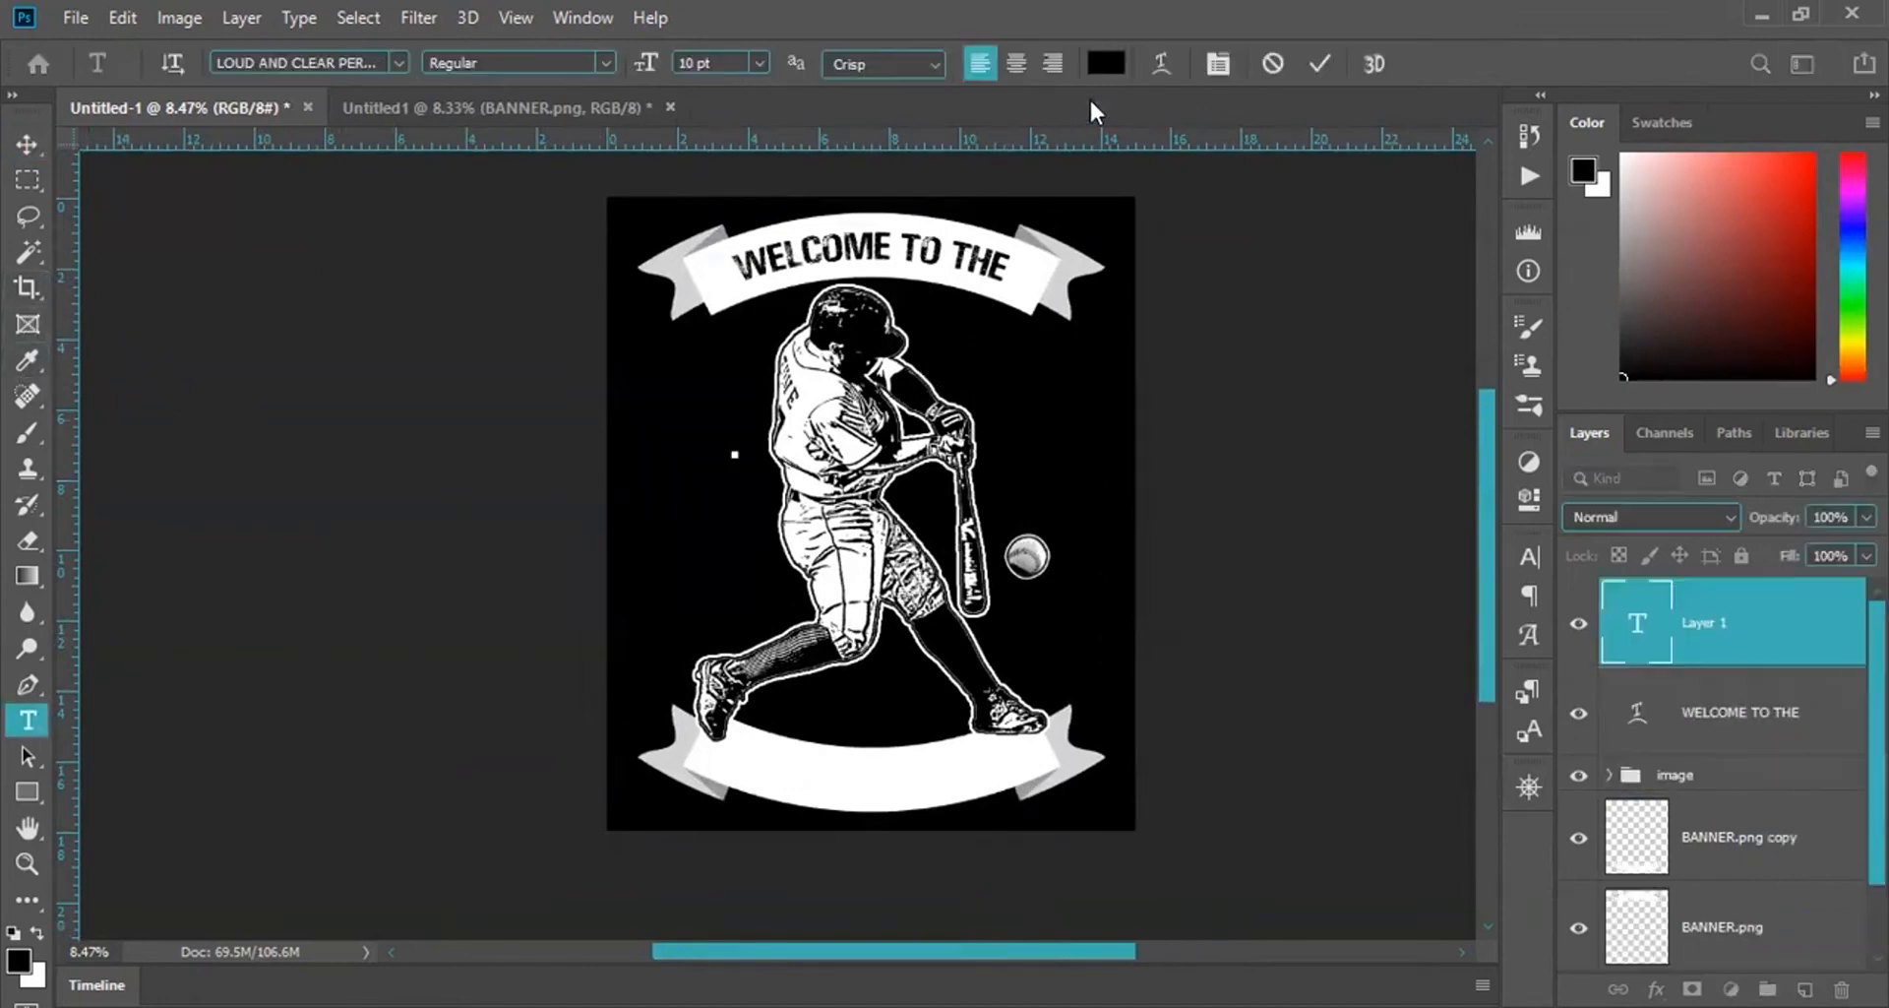
click(1106, 63)
text(ffffff)
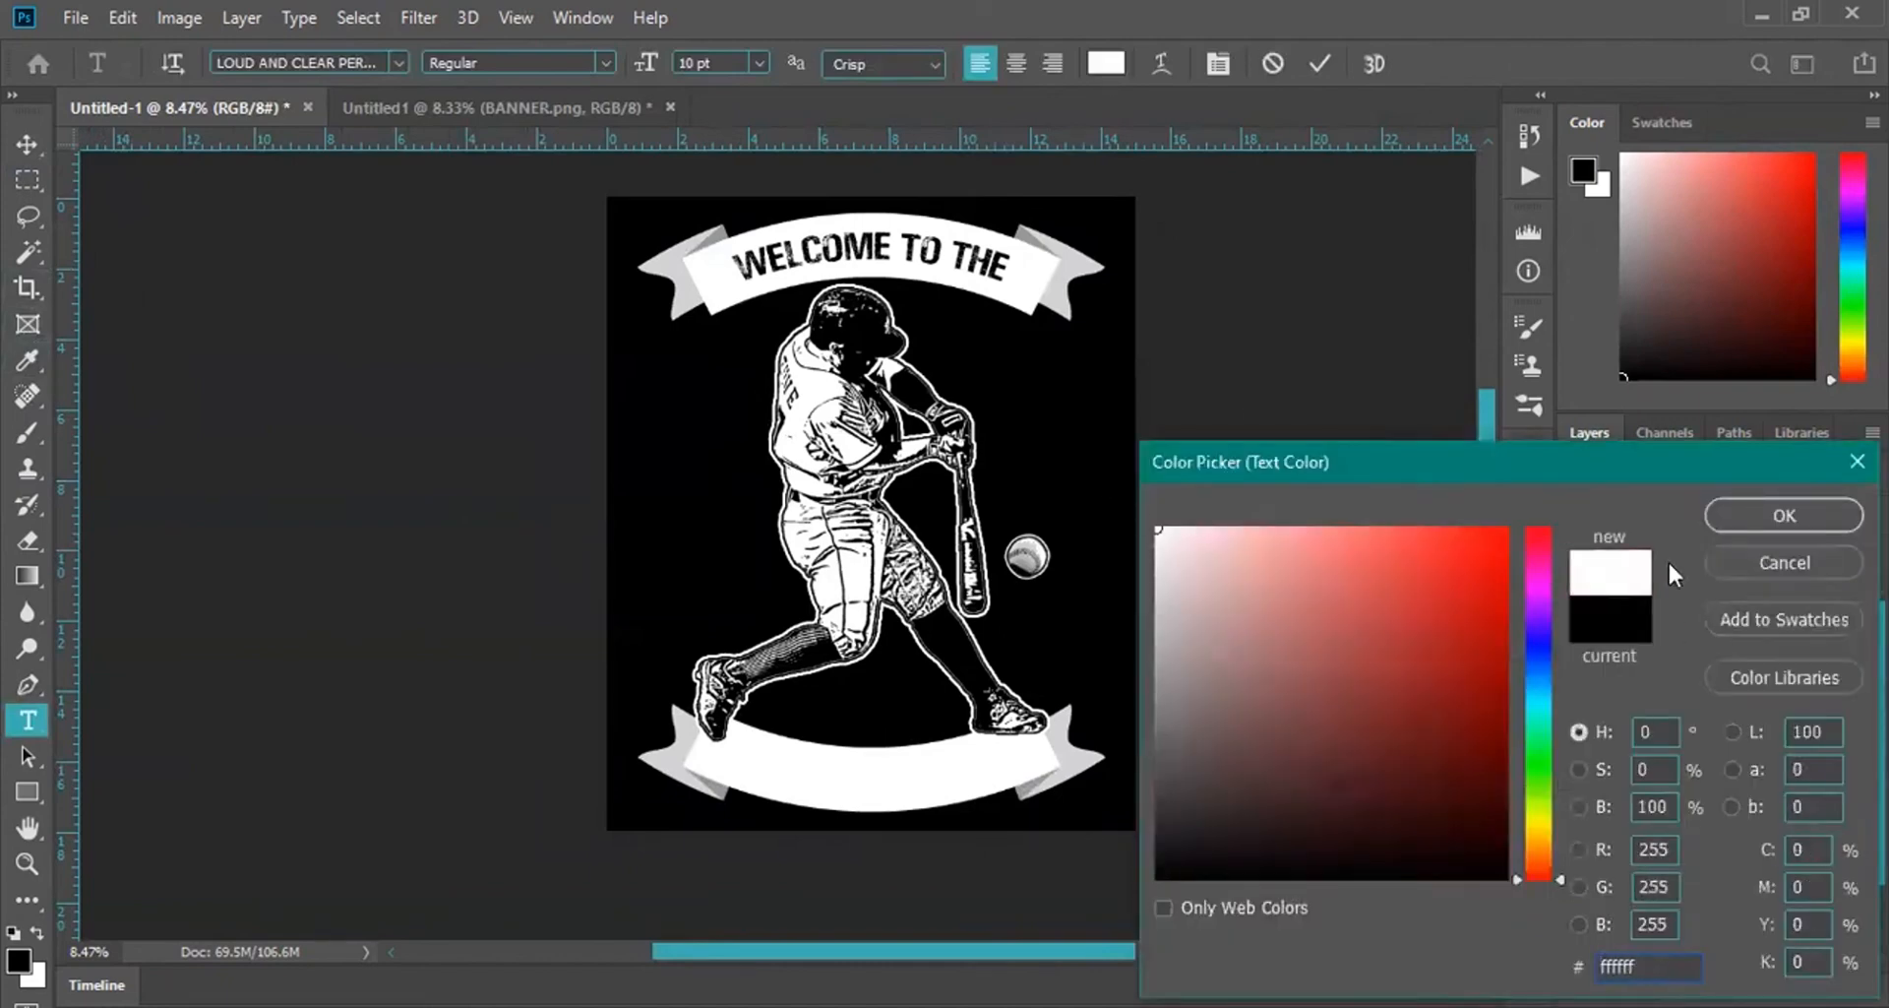
click(1783, 515)
key(ctrl+a)
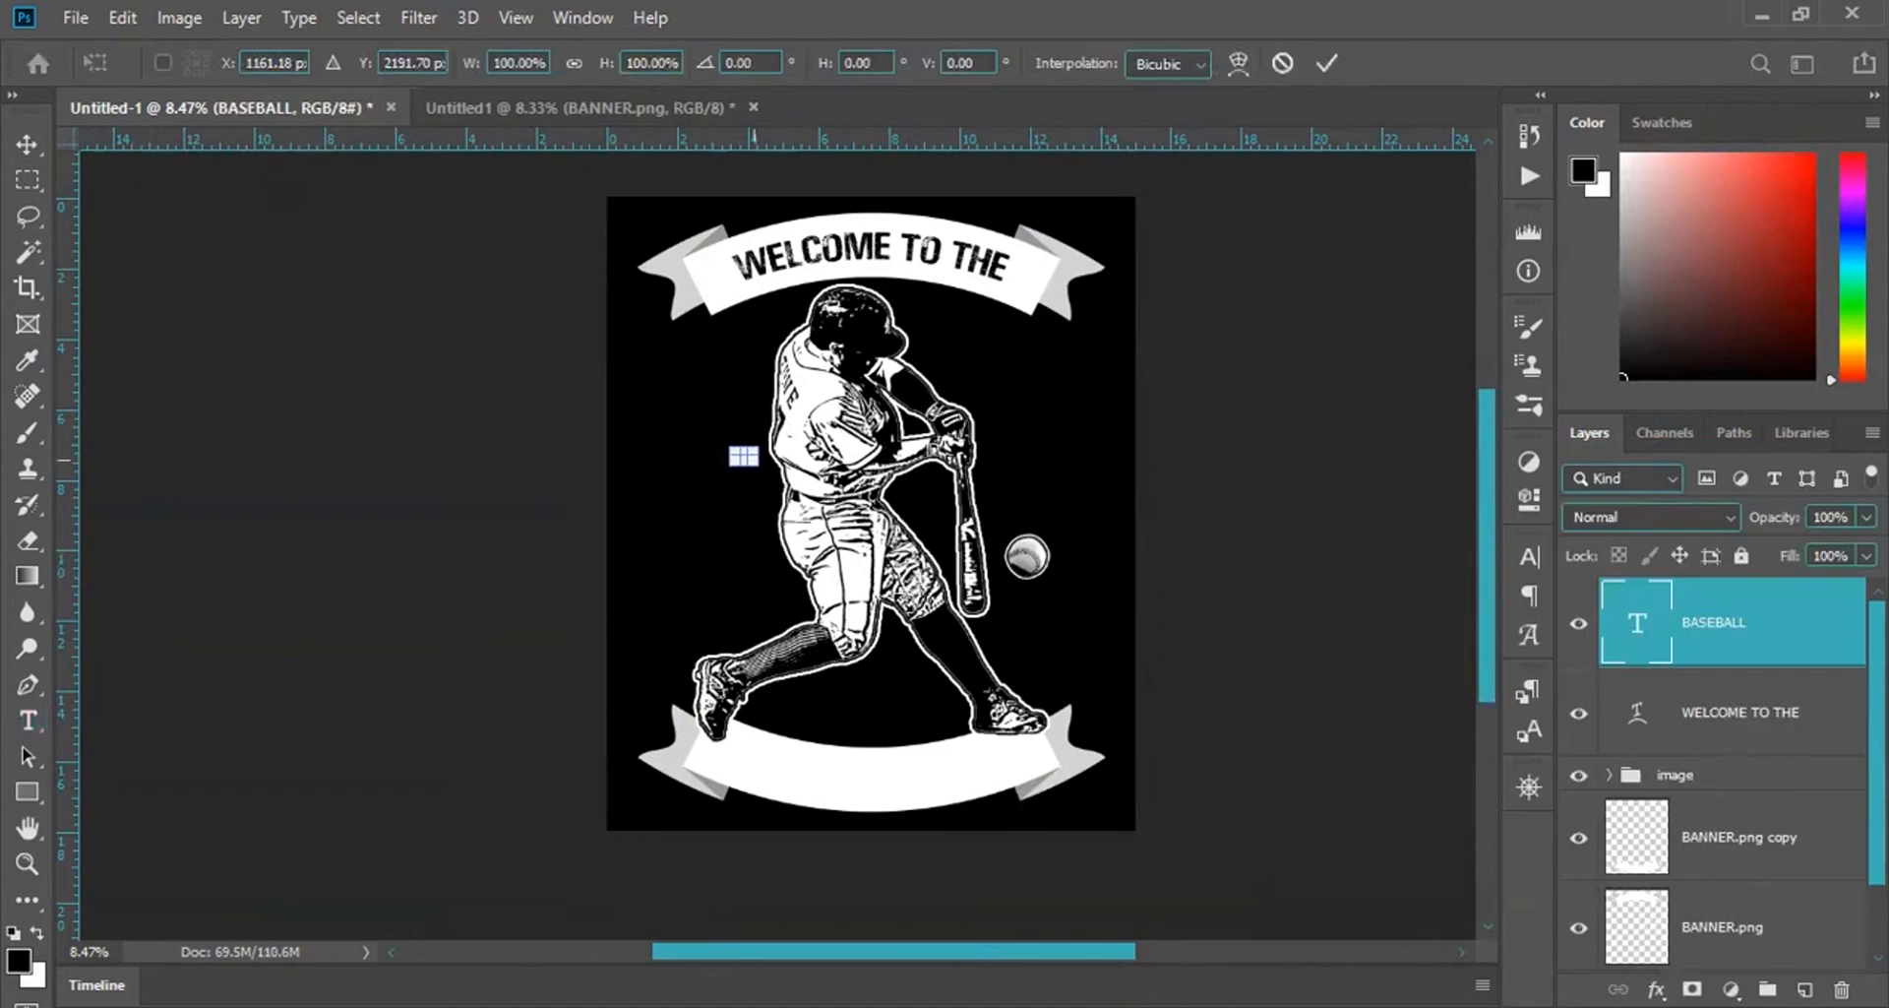
Scale the BASEBALL text to about 2595% and place it across the player just below the upper banner.
drag(757, 465, 923, 324)
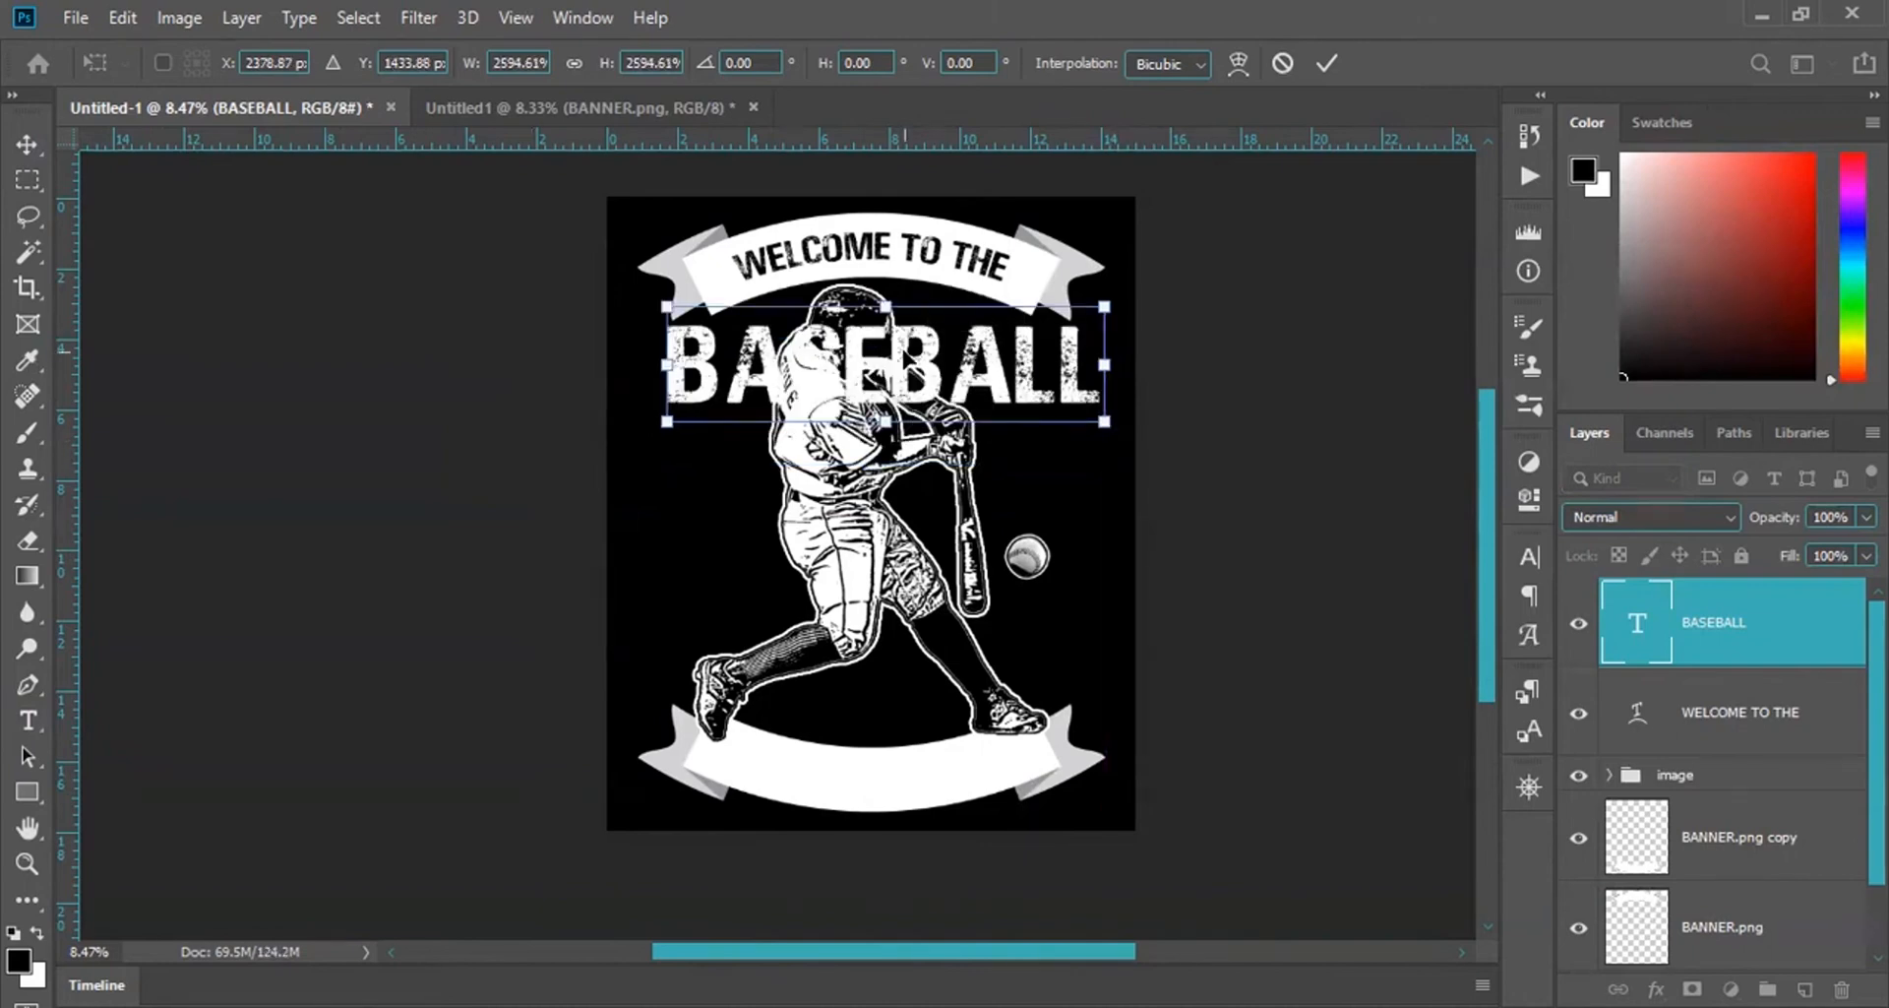
key(Down)
key(Return)
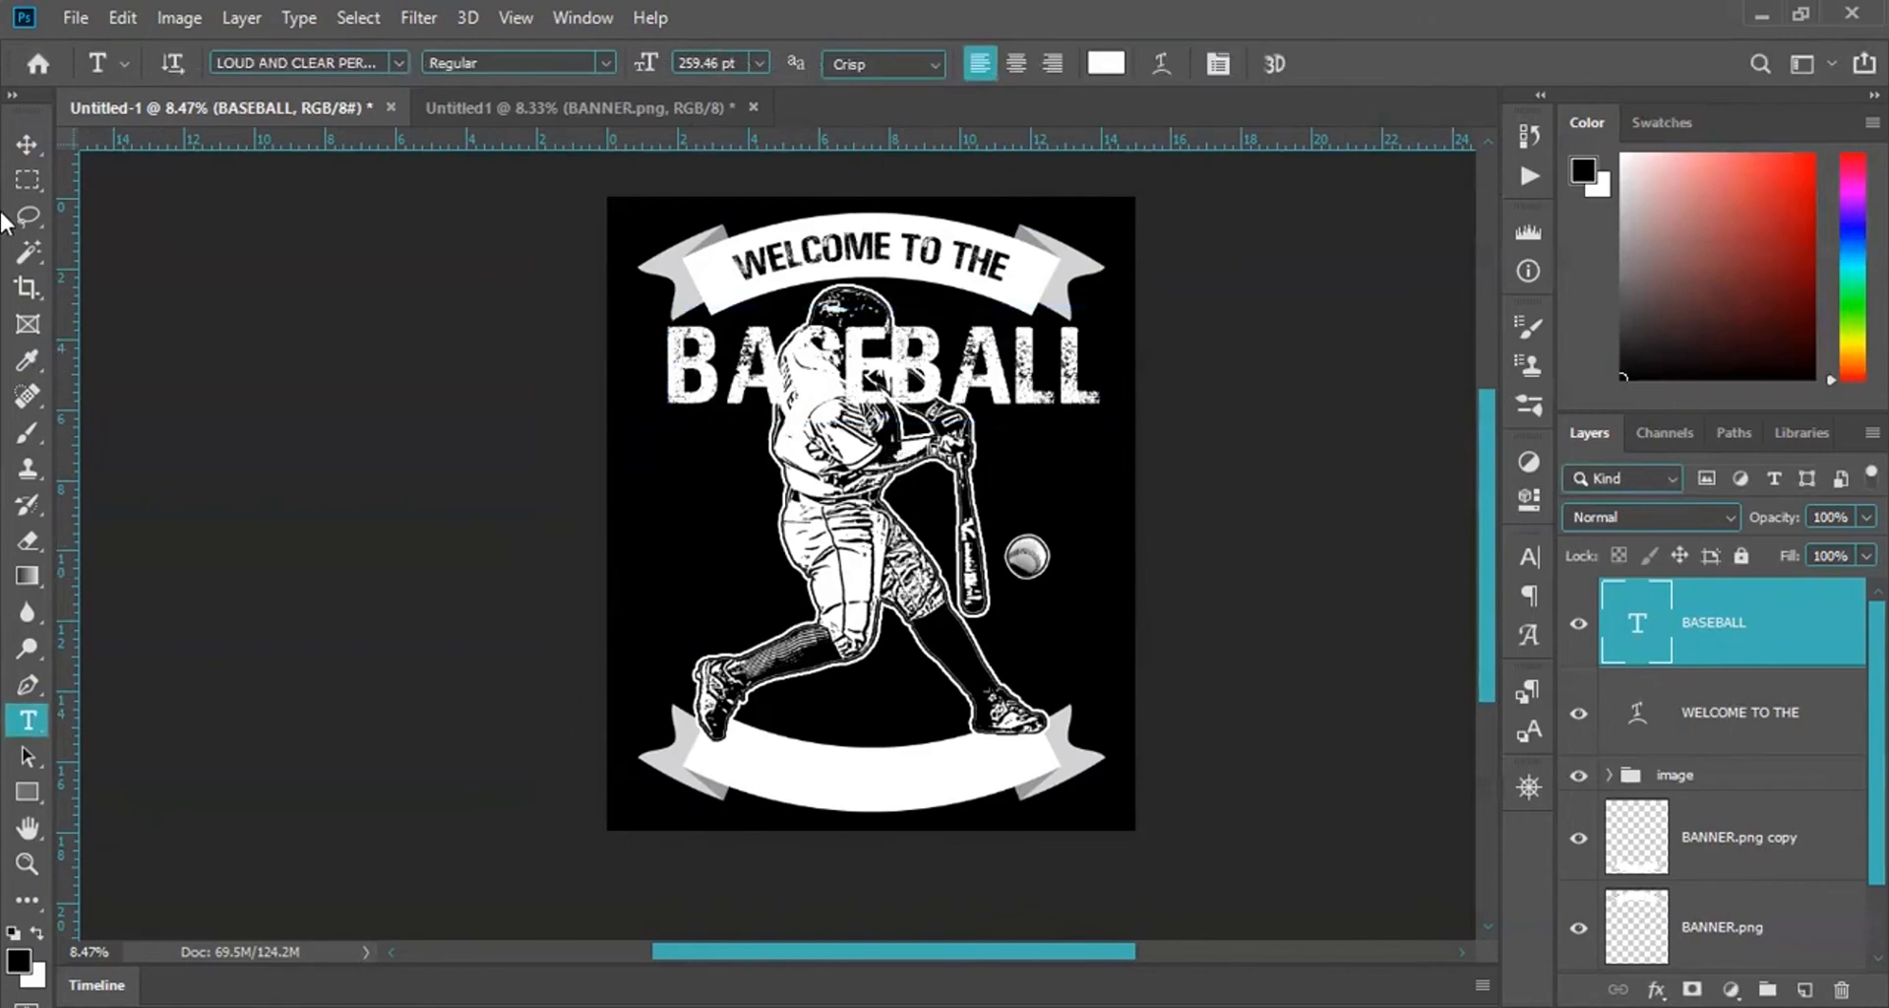
Reorder the BASEBALL text layer so it sits beneath the image group and above BANNER.png copy.
scroll(1717, 597, down, 1)
scroll(1717, 598, up, 1)
drag(1707, 629, 1706, 817)
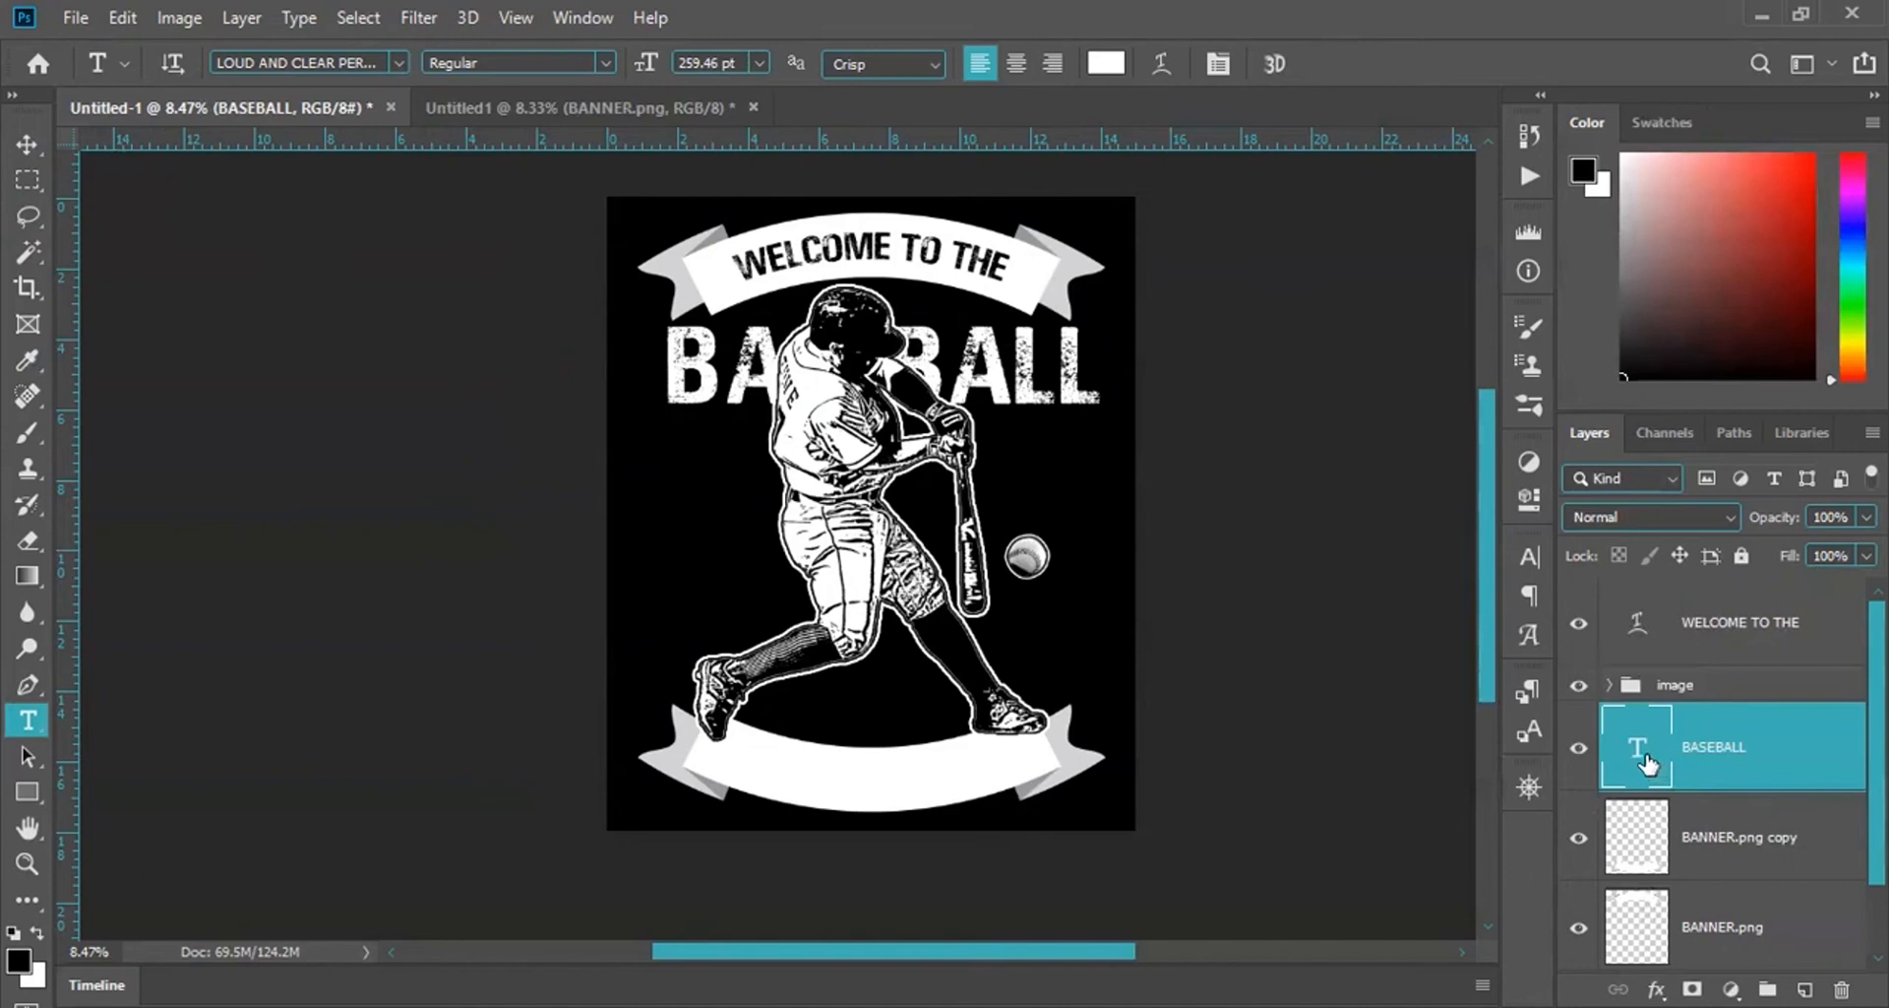
Recolour the BASEBALL text to a muted blue (546ea7).
click(1107, 67)
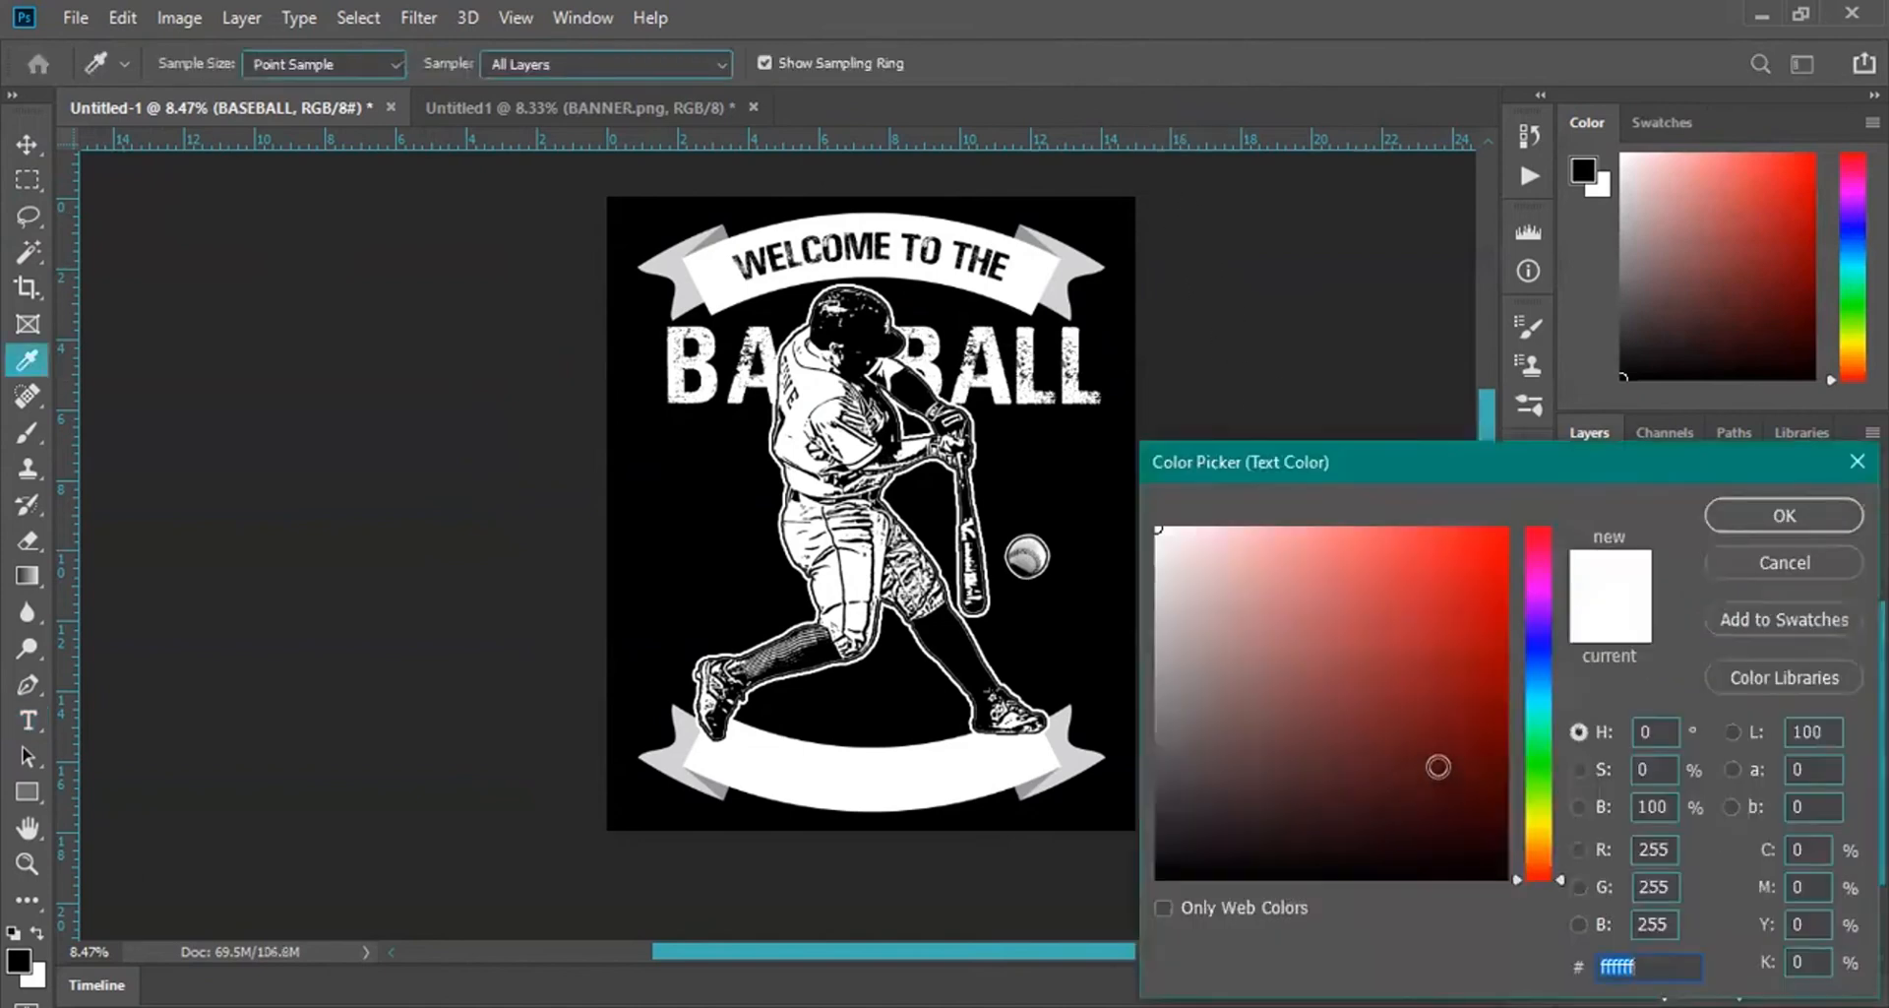
drag(1466, 654, 1395, 579)
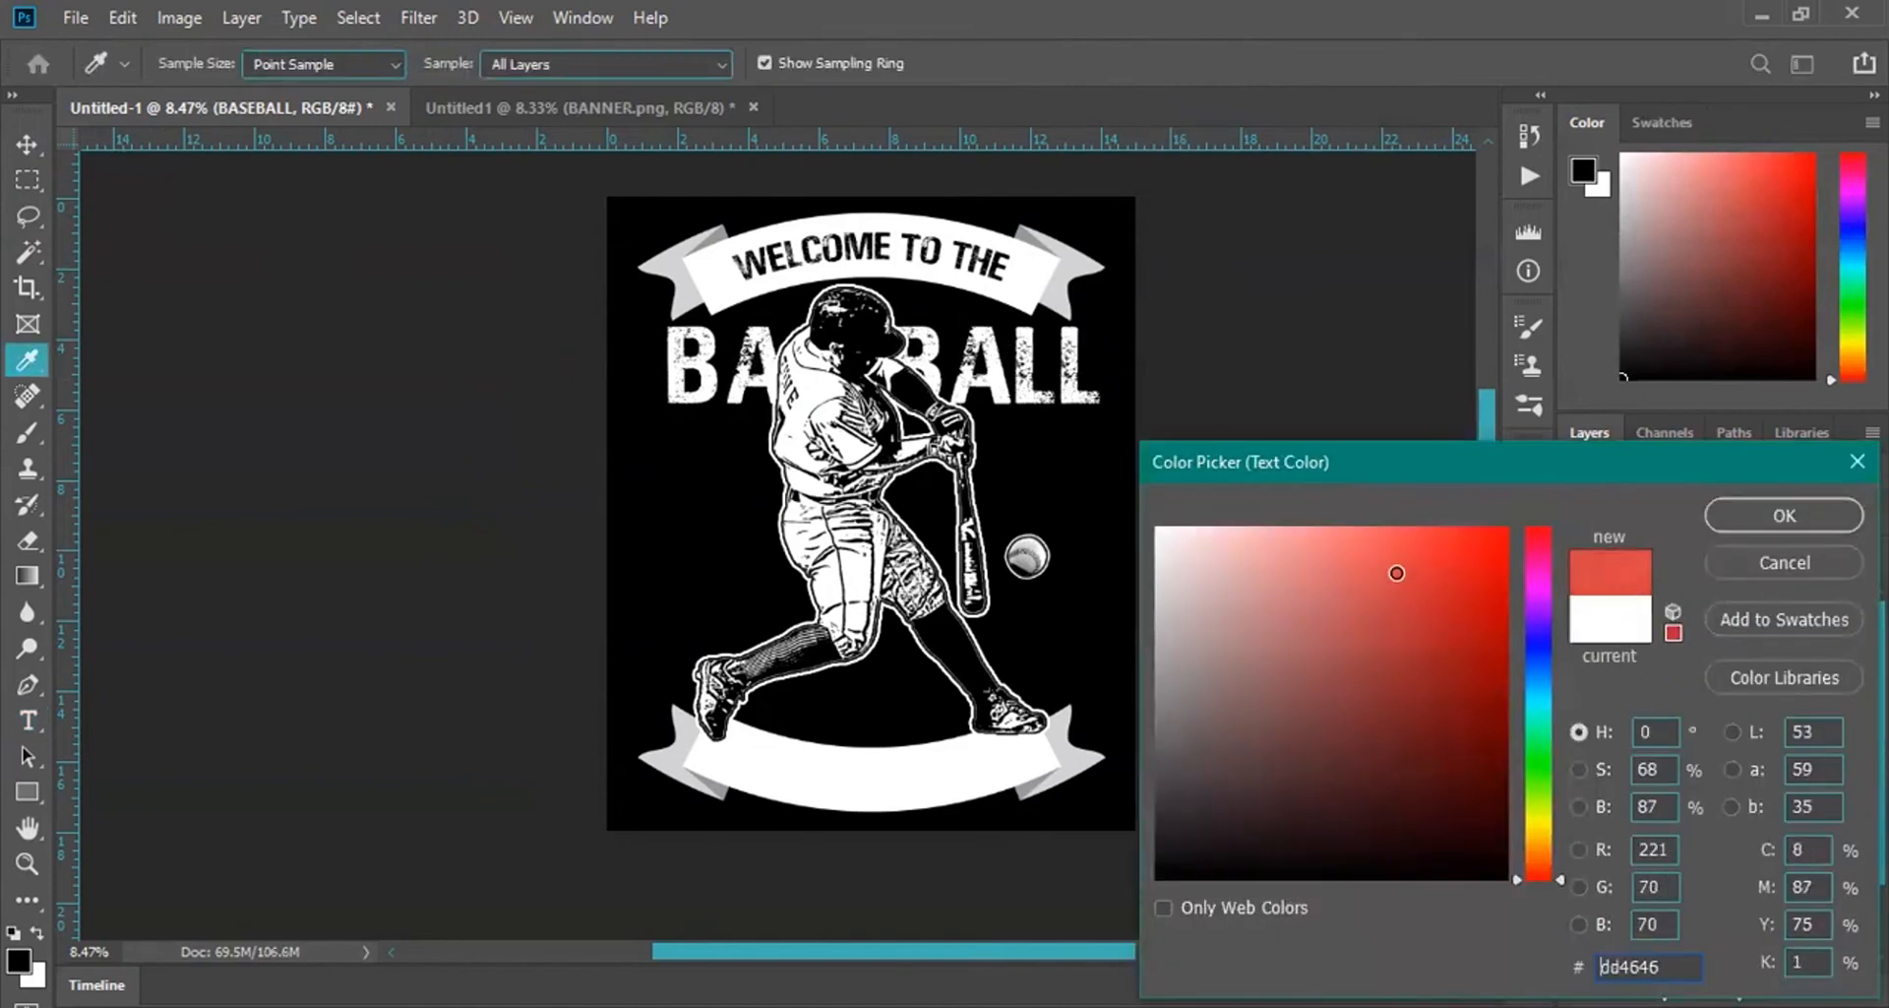
click(1393, 617)
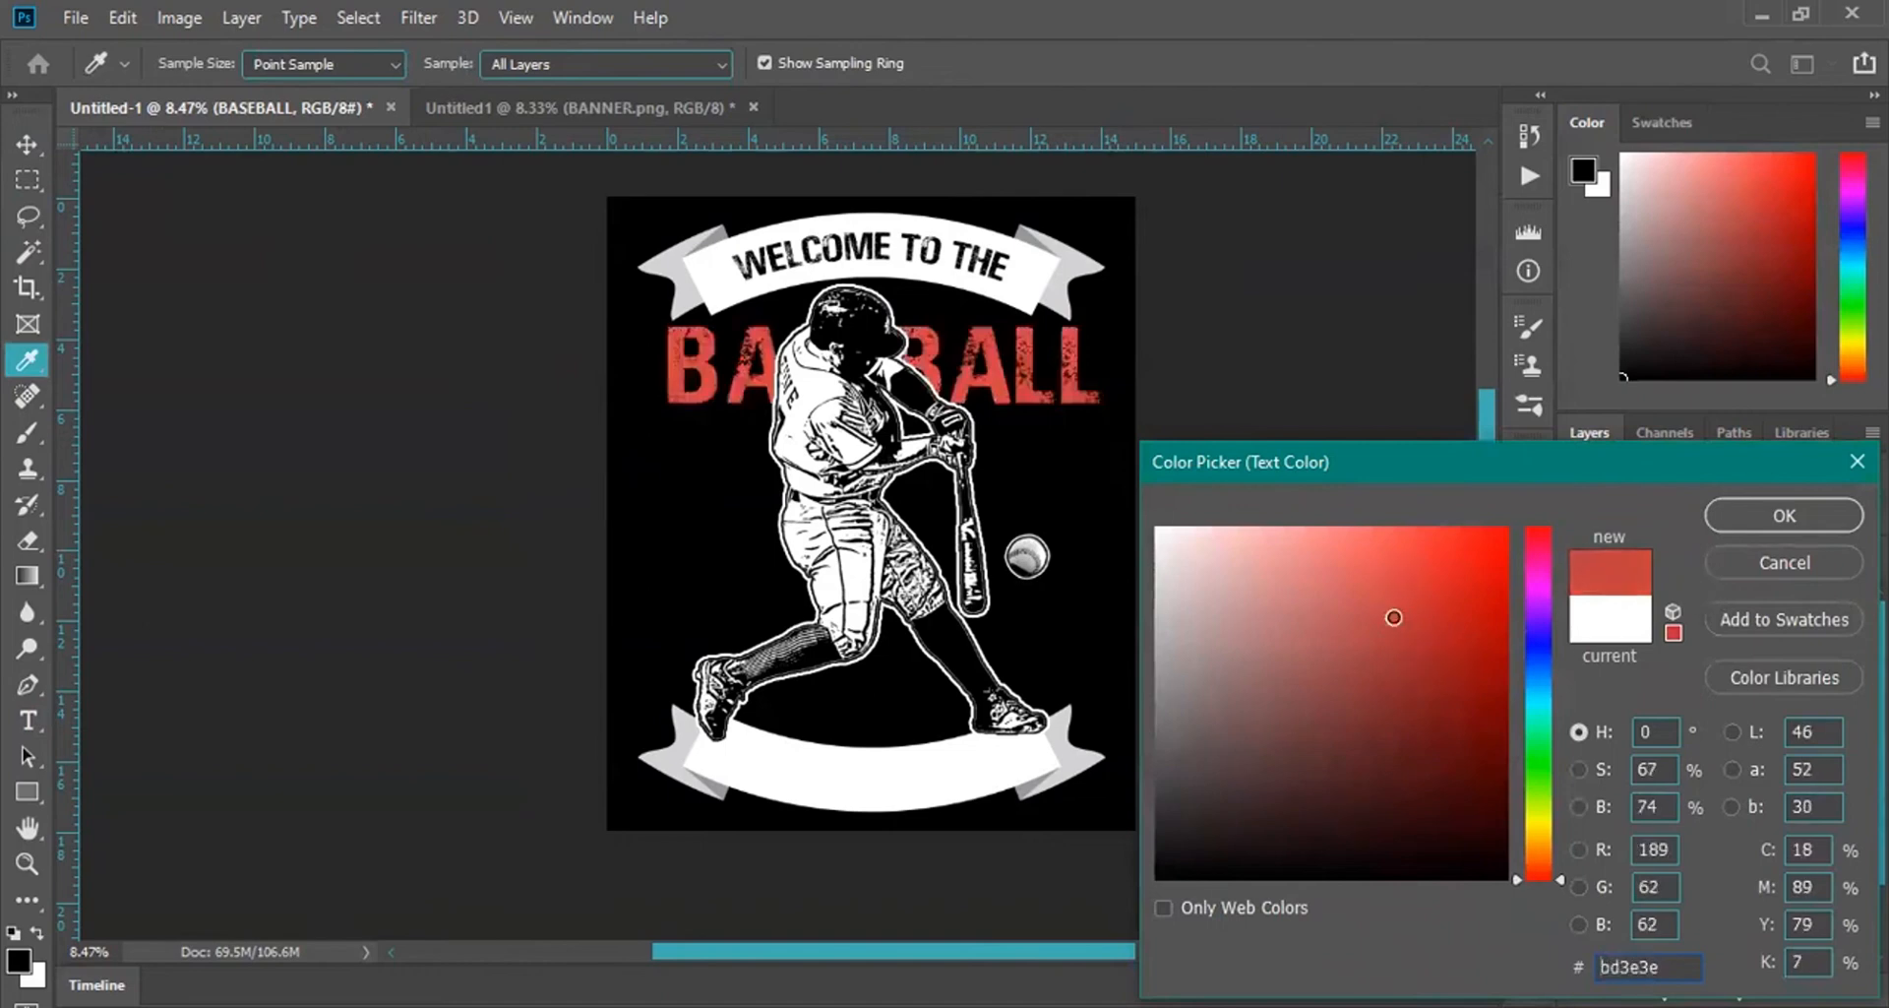
drag(1515, 878, 1515, 634)
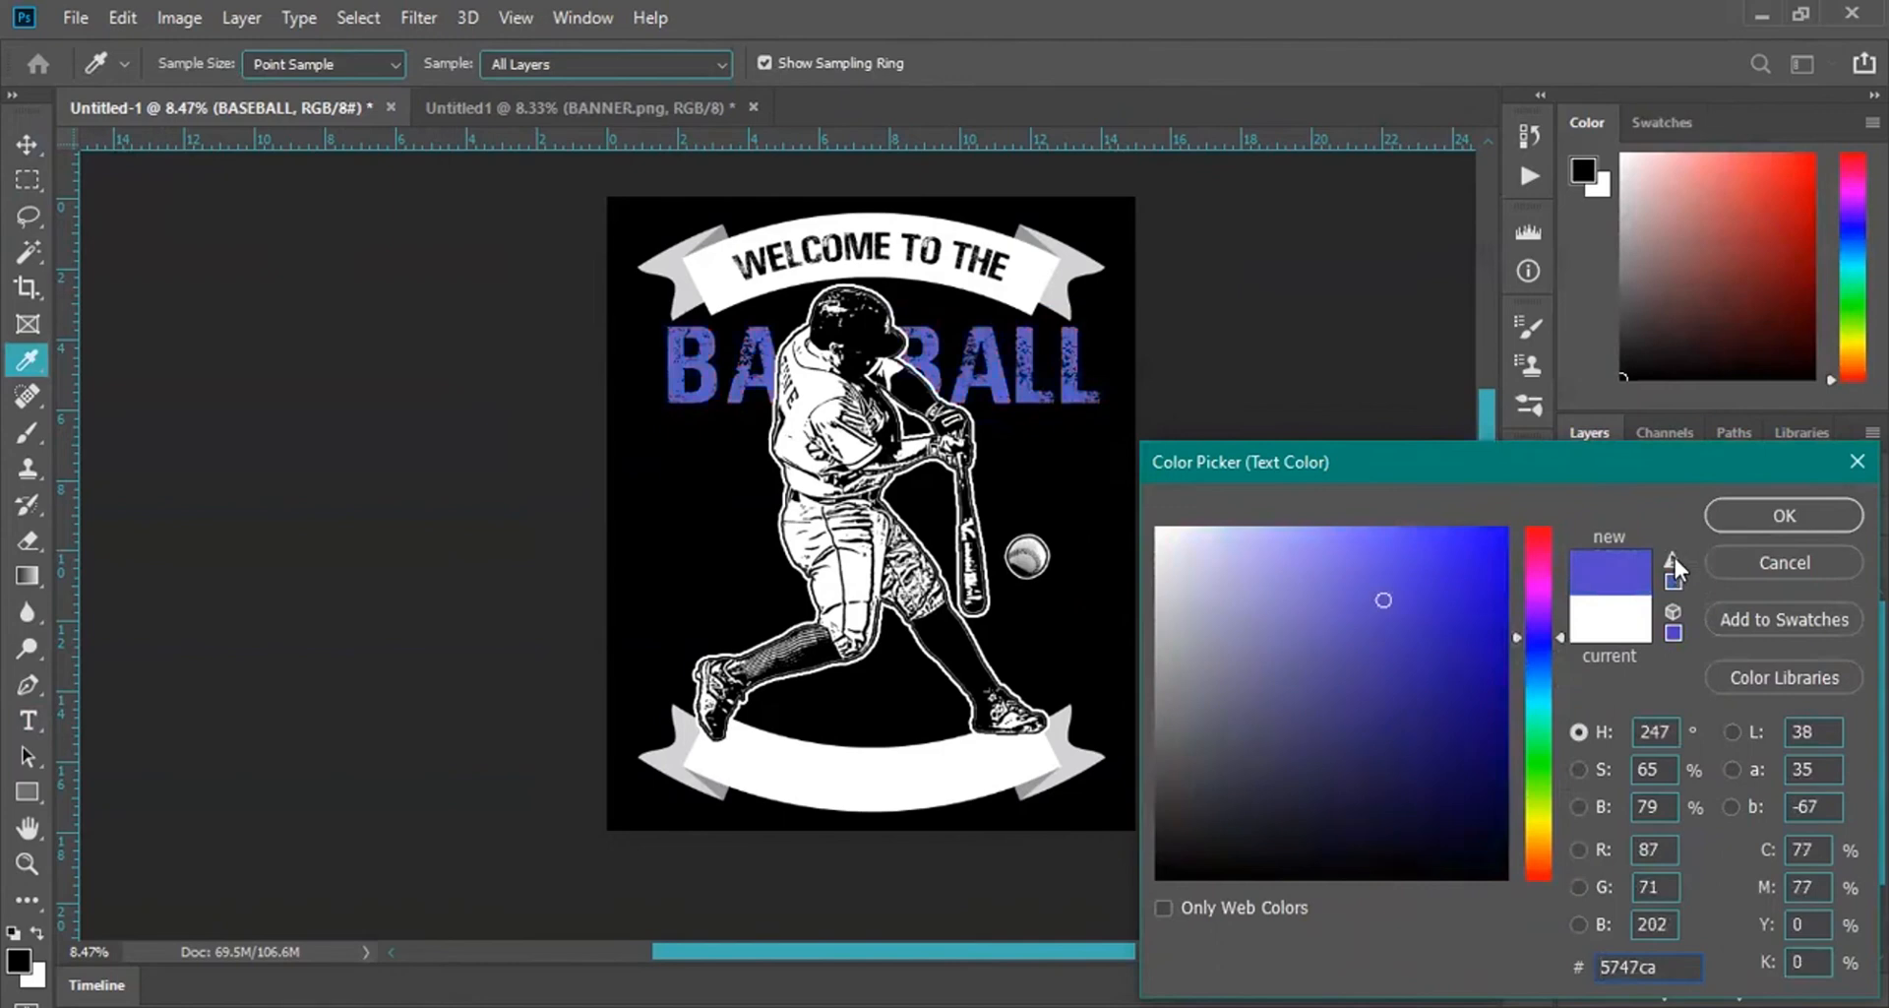
drag(1378, 595, 1318, 543)
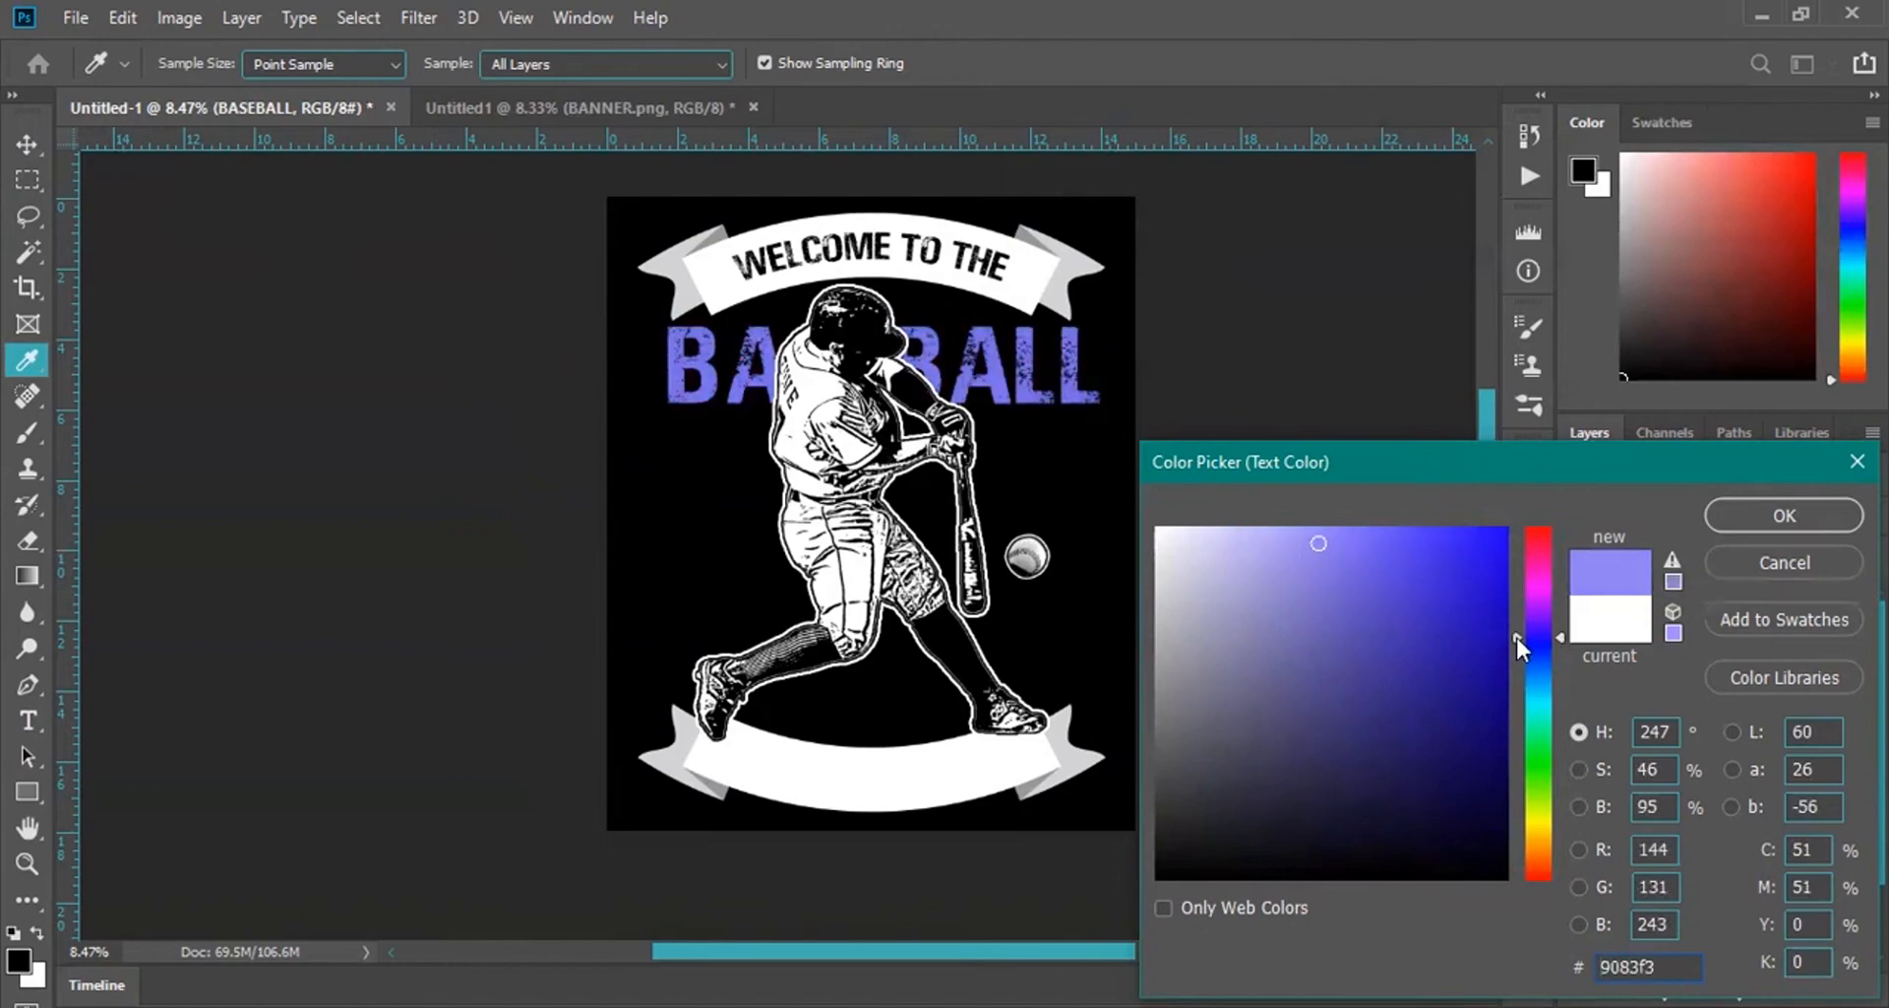
drag(1515, 638, 1515, 663)
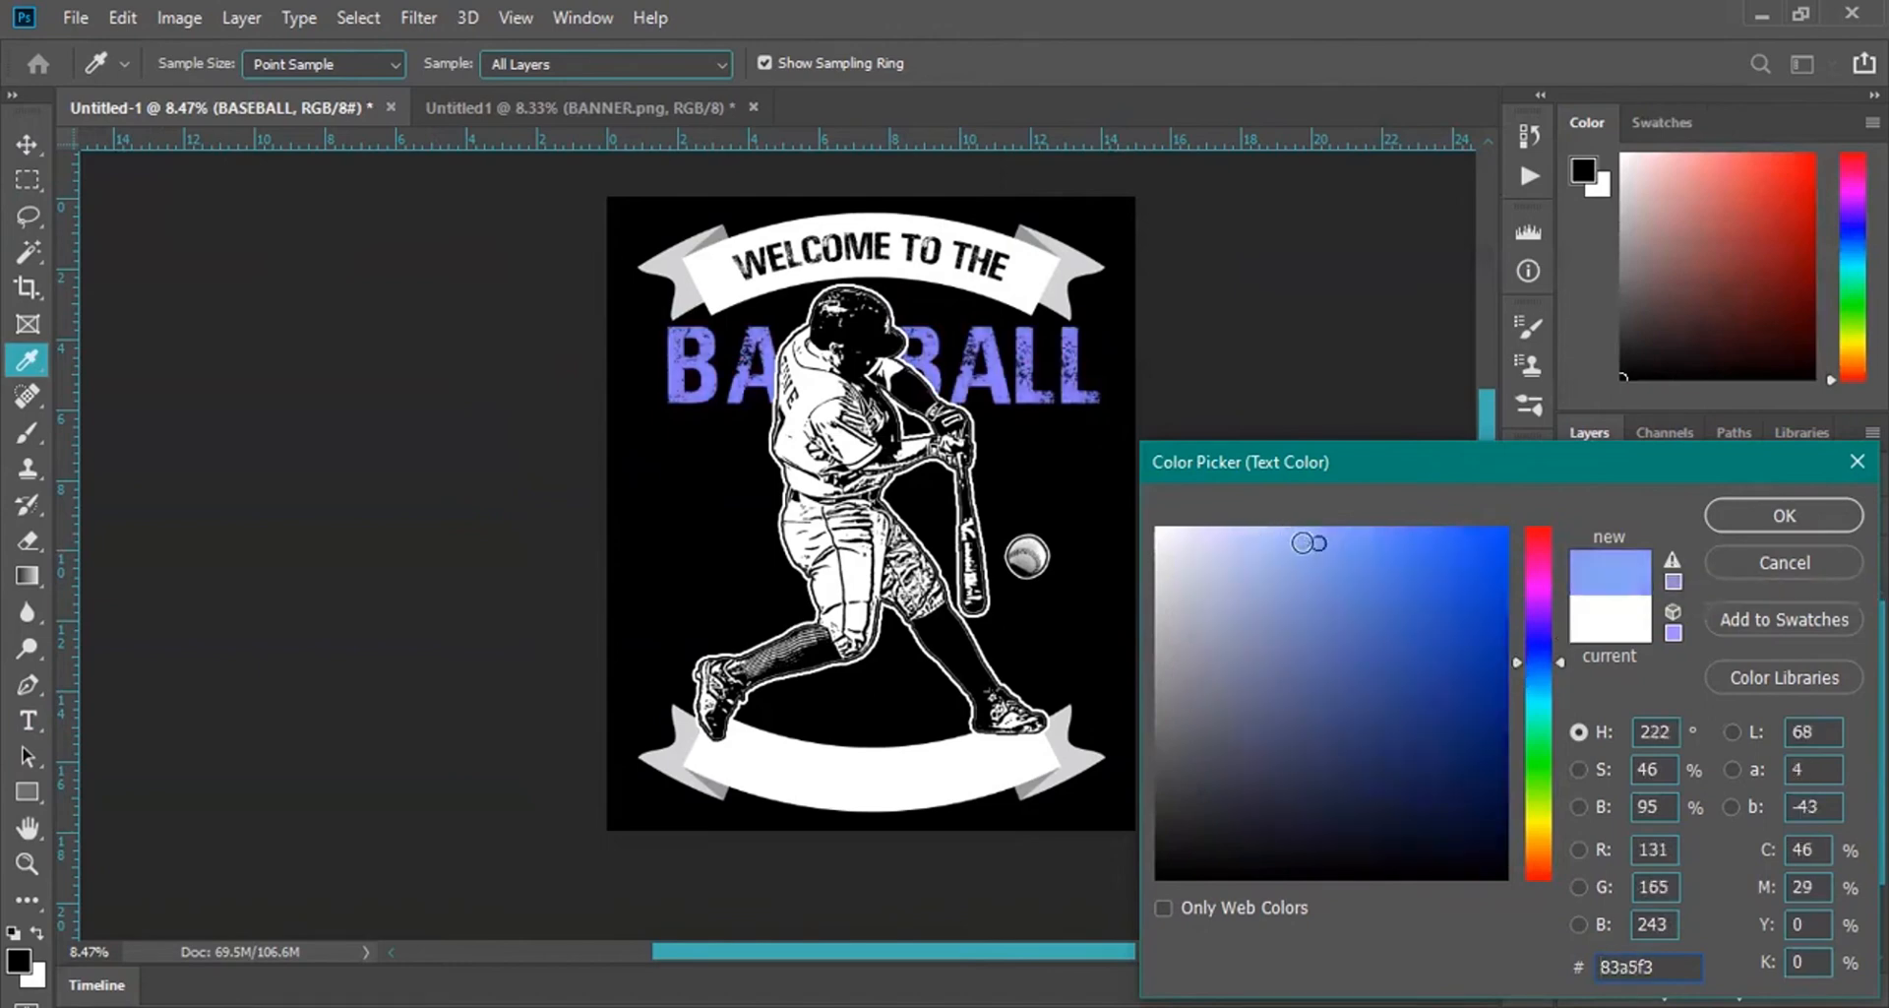
click(1331, 589)
mouse_move(1330, 589)
mouse_down()
mouse_move(1325, 635)
mouse_move(1321, 609)
mouse_move(1295, 621)
mouse_move(1332, 619)
mouse_move(1312, 613)
mouse_up()
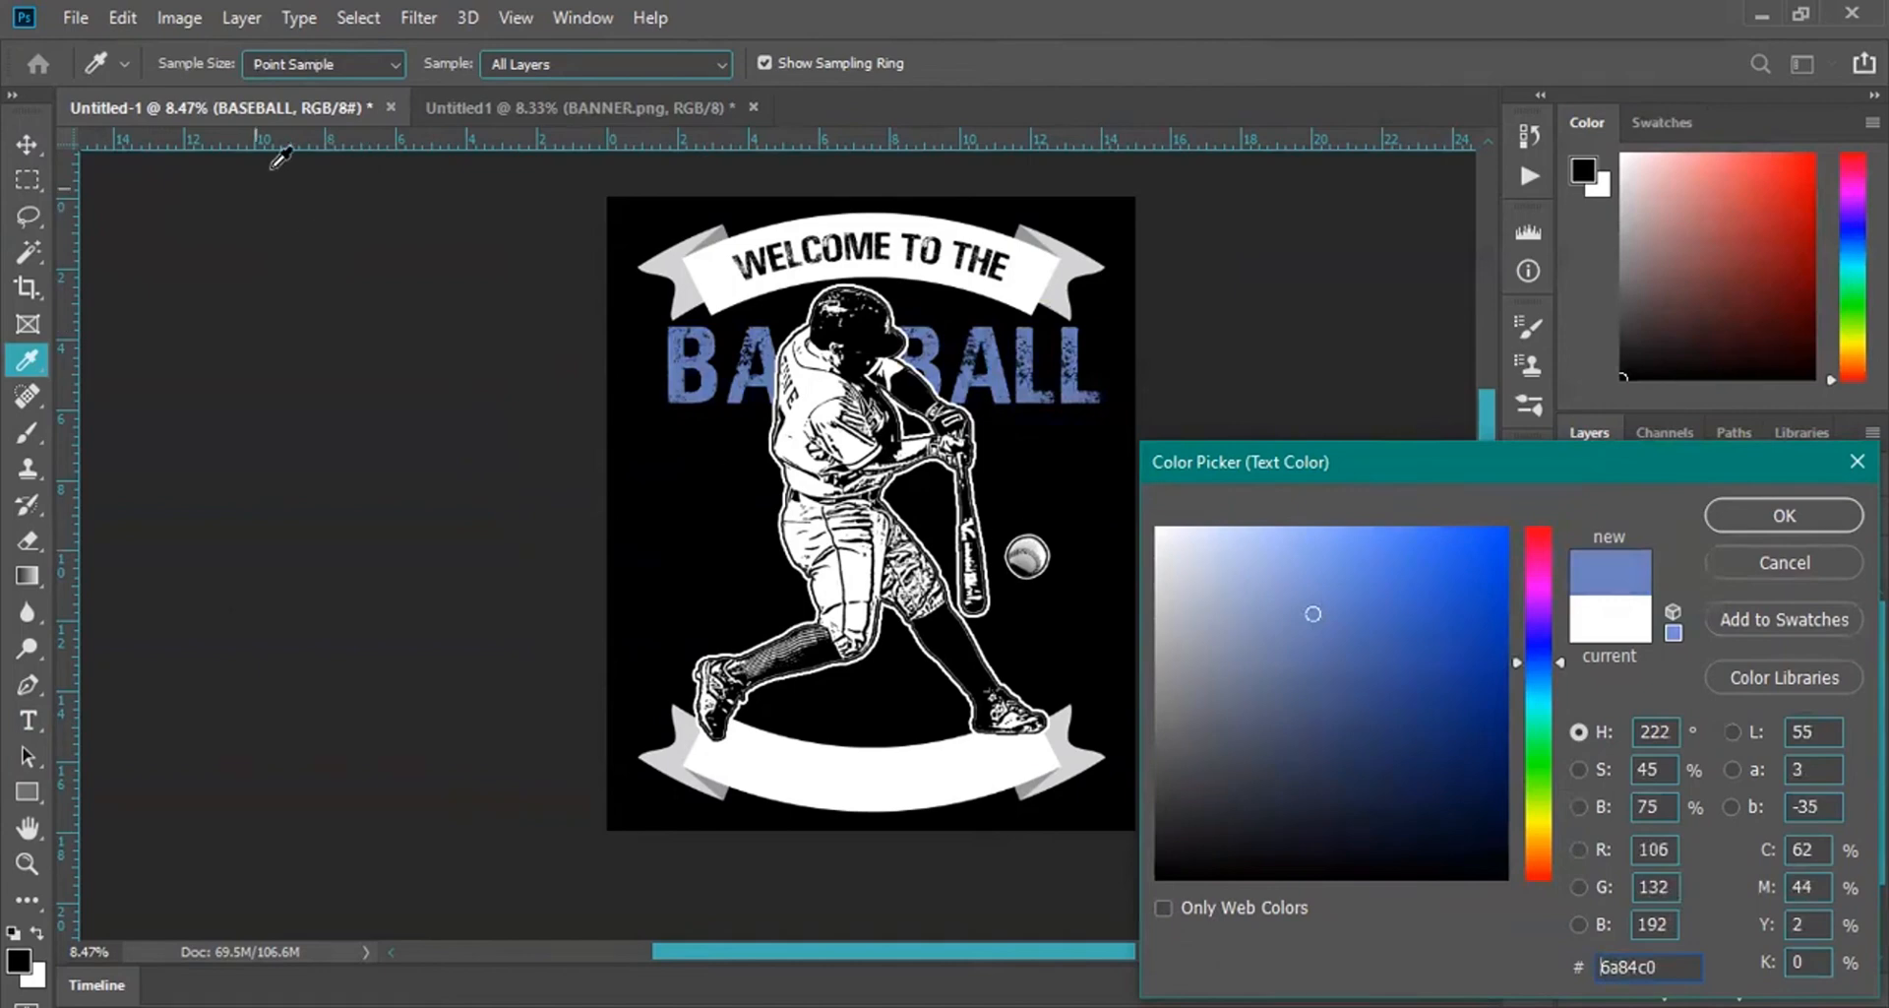
mouse_move(1312, 610)
mouse_down()
mouse_move(1315, 688)
mouse_move(1316, 635)
mouse_move(1317, 685)
mouse_move(1328, 645)
mouse_up()
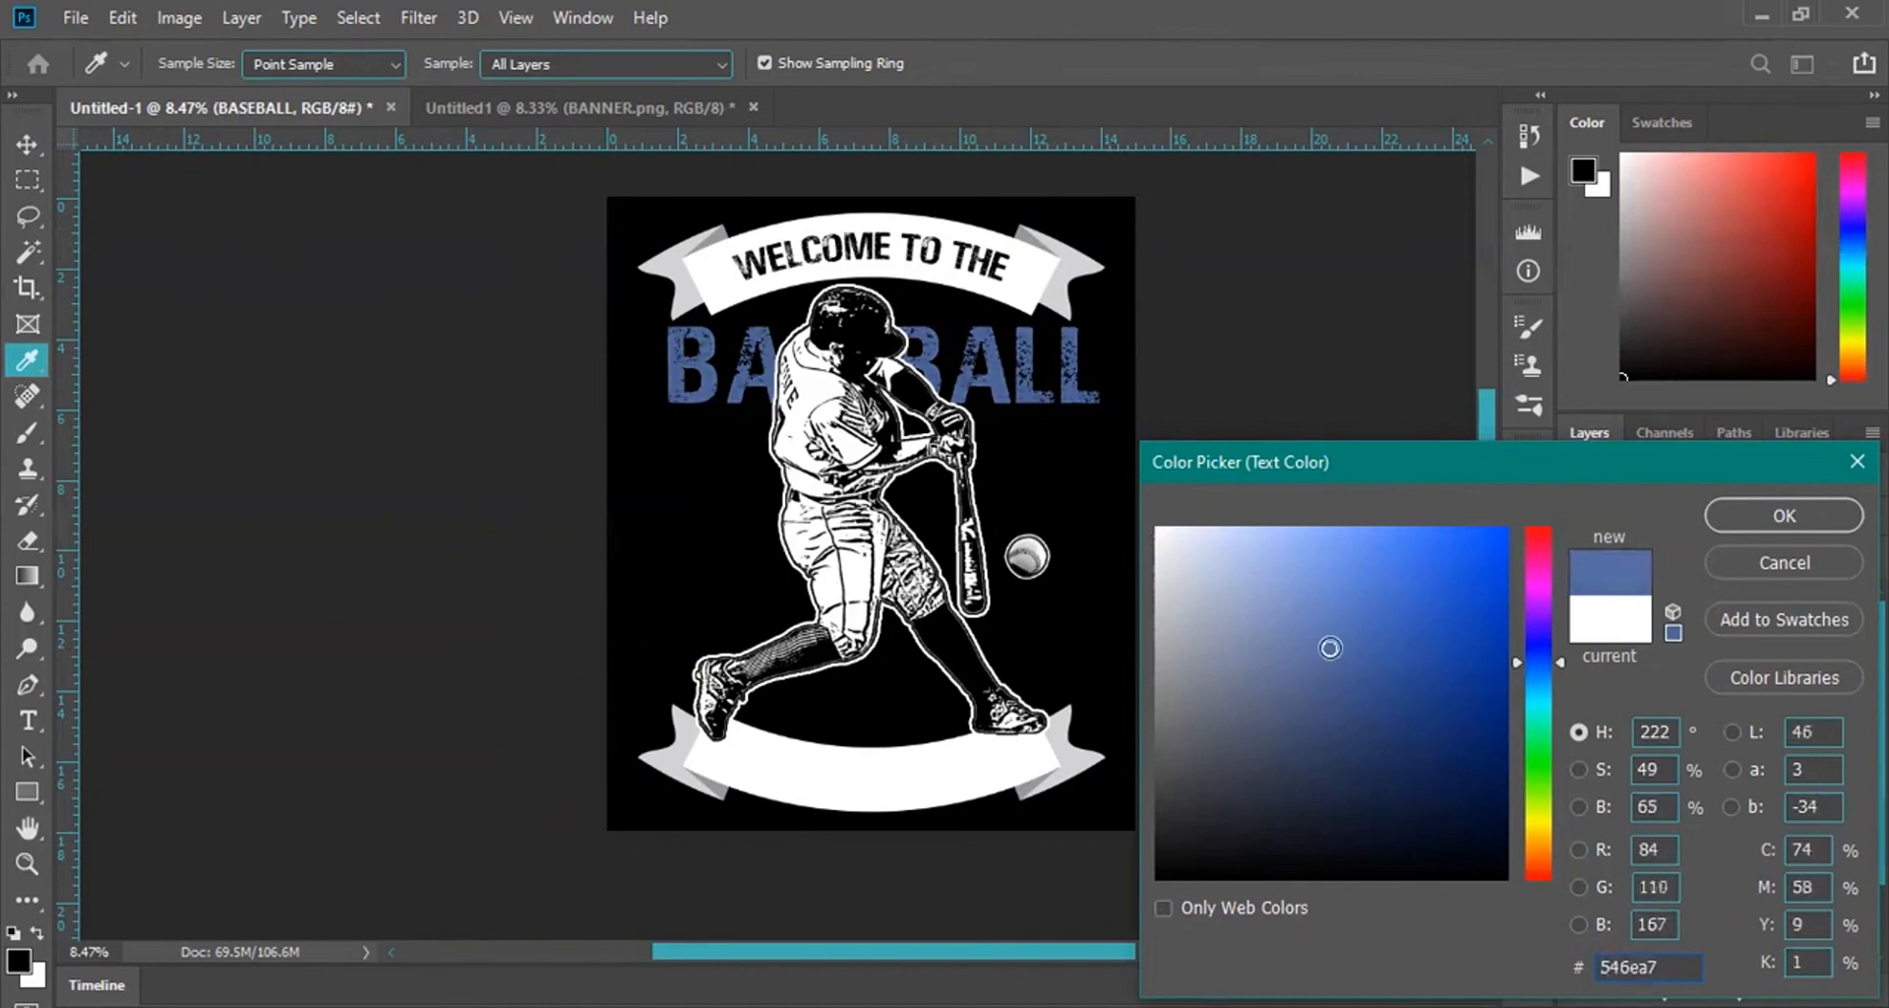
click(1756, 515)
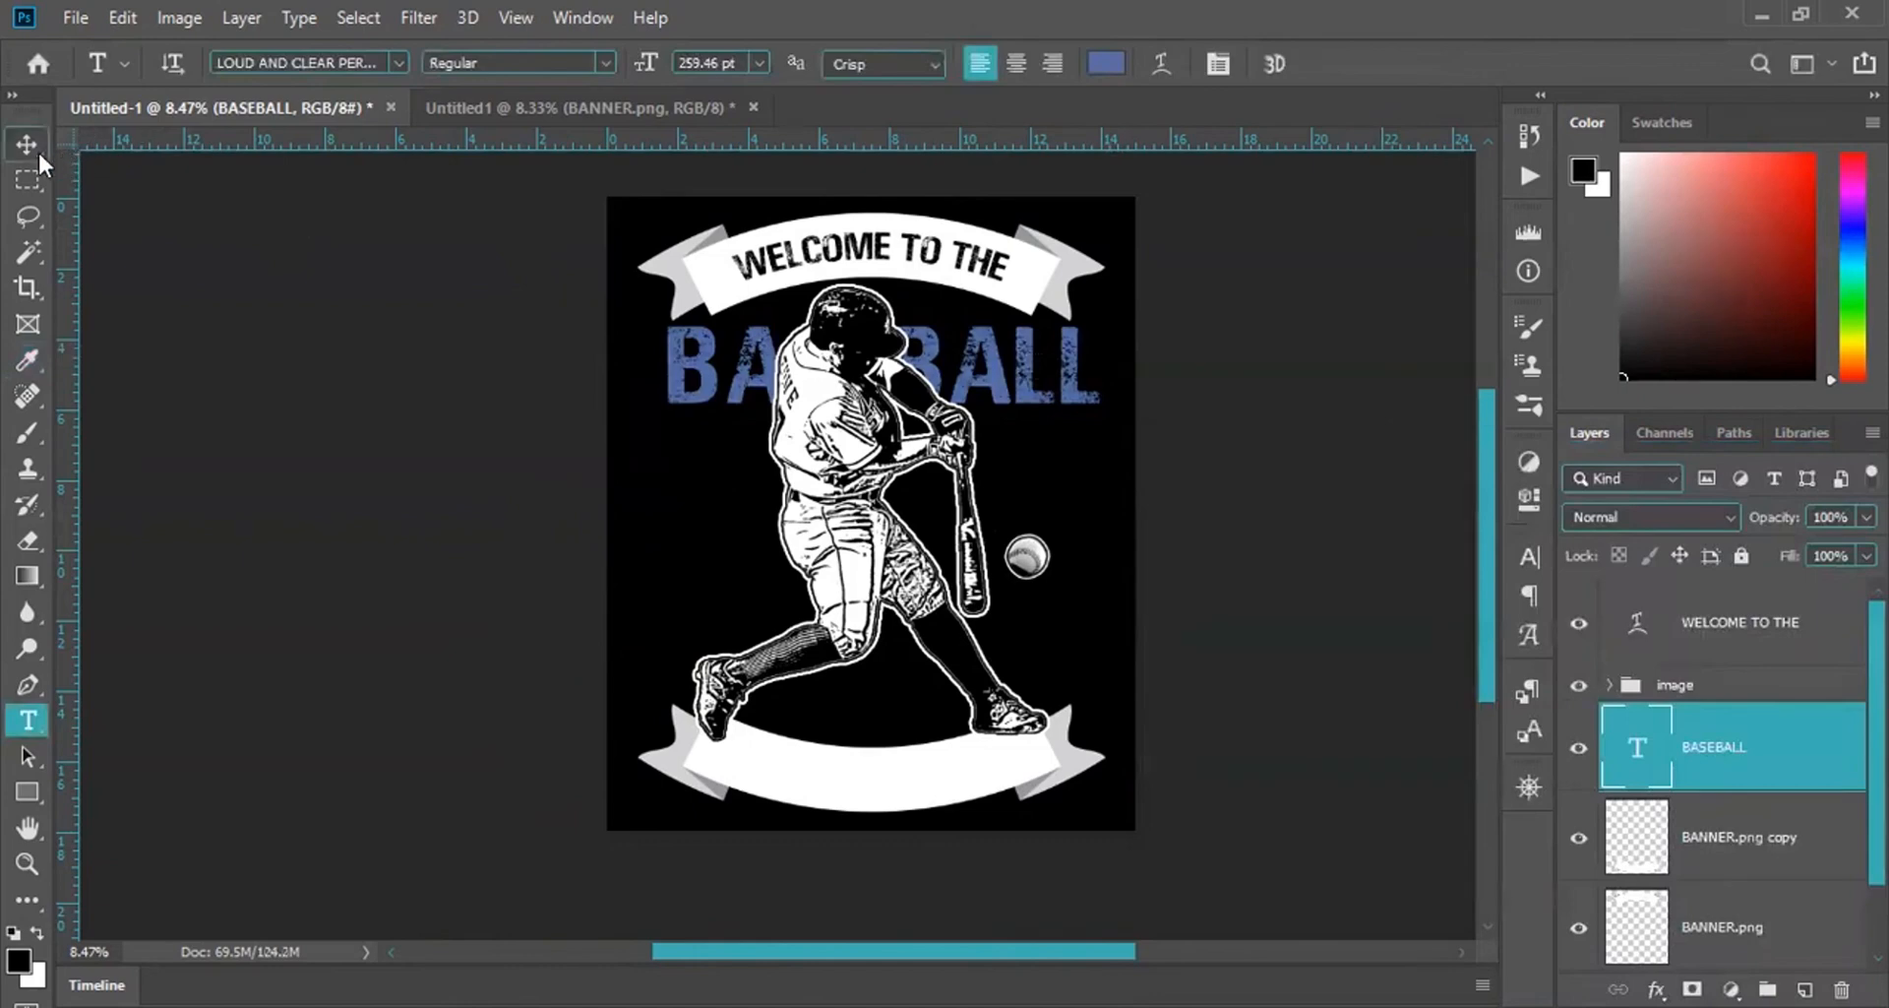
Duplicate the BASEBALL text just below the original and change the copy's wording to HARD.
click(38, 149)
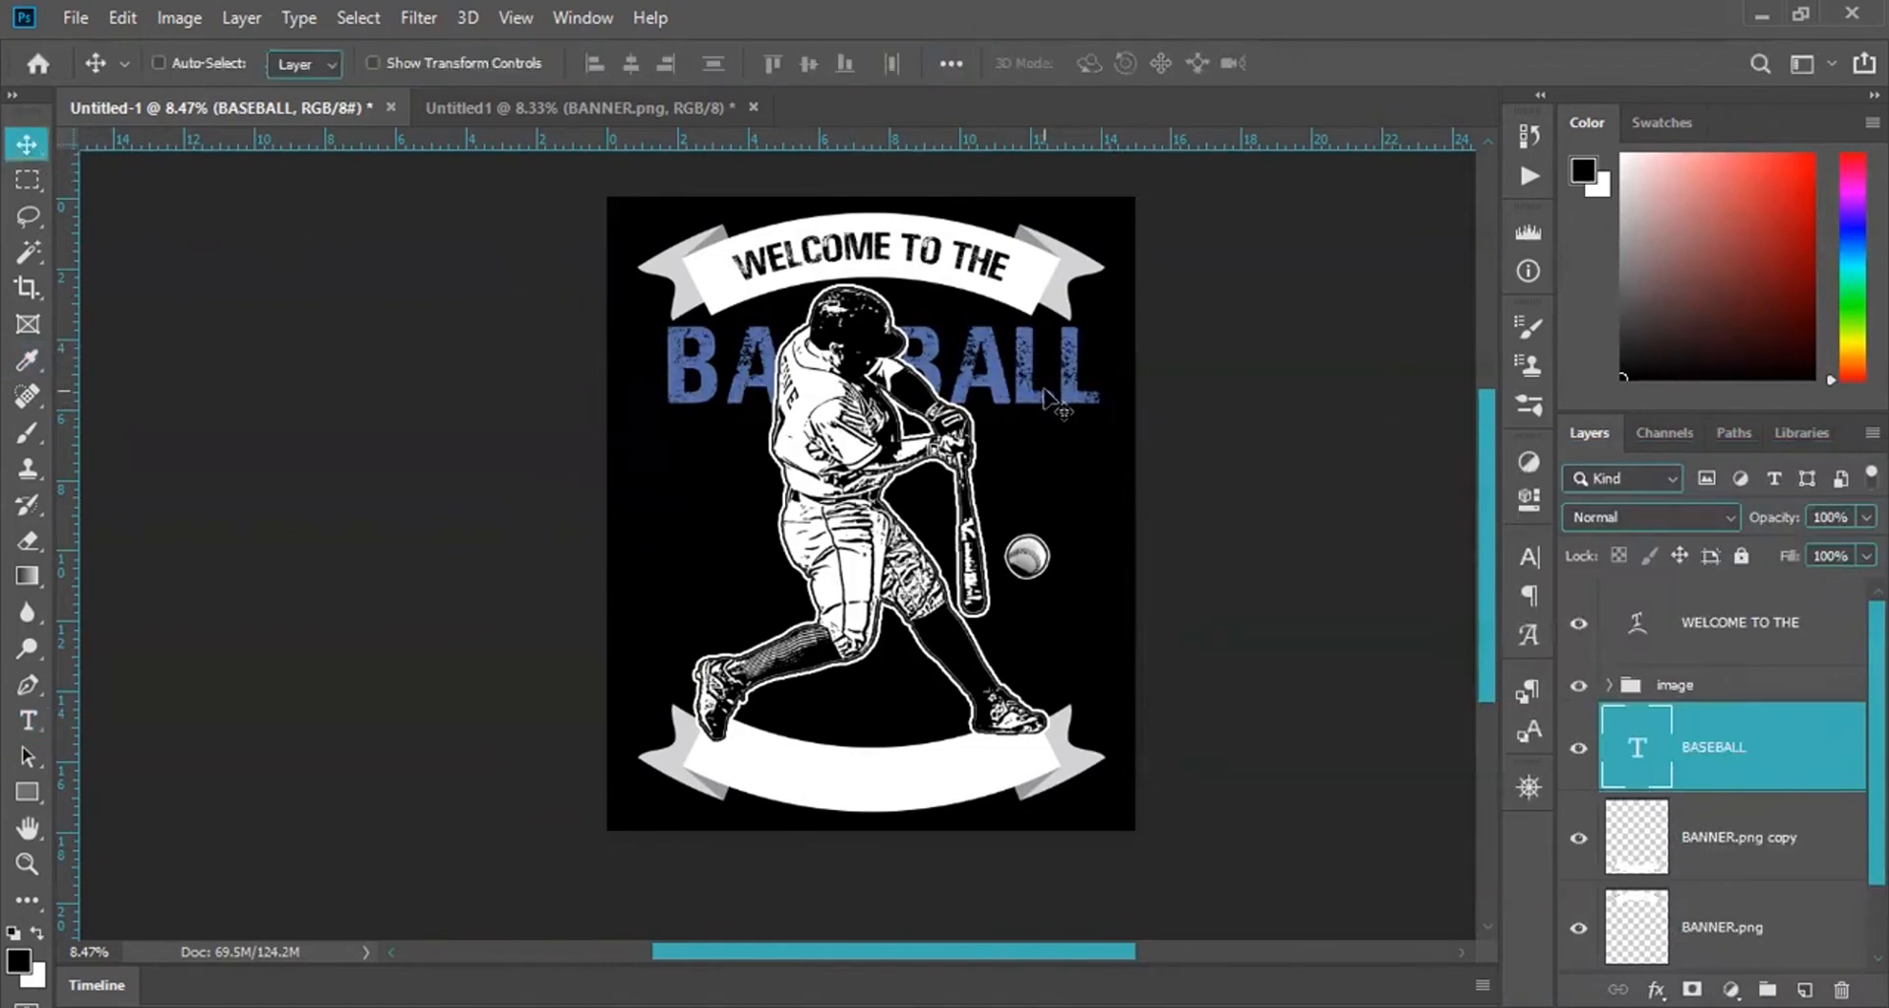
key(ctrl+j)
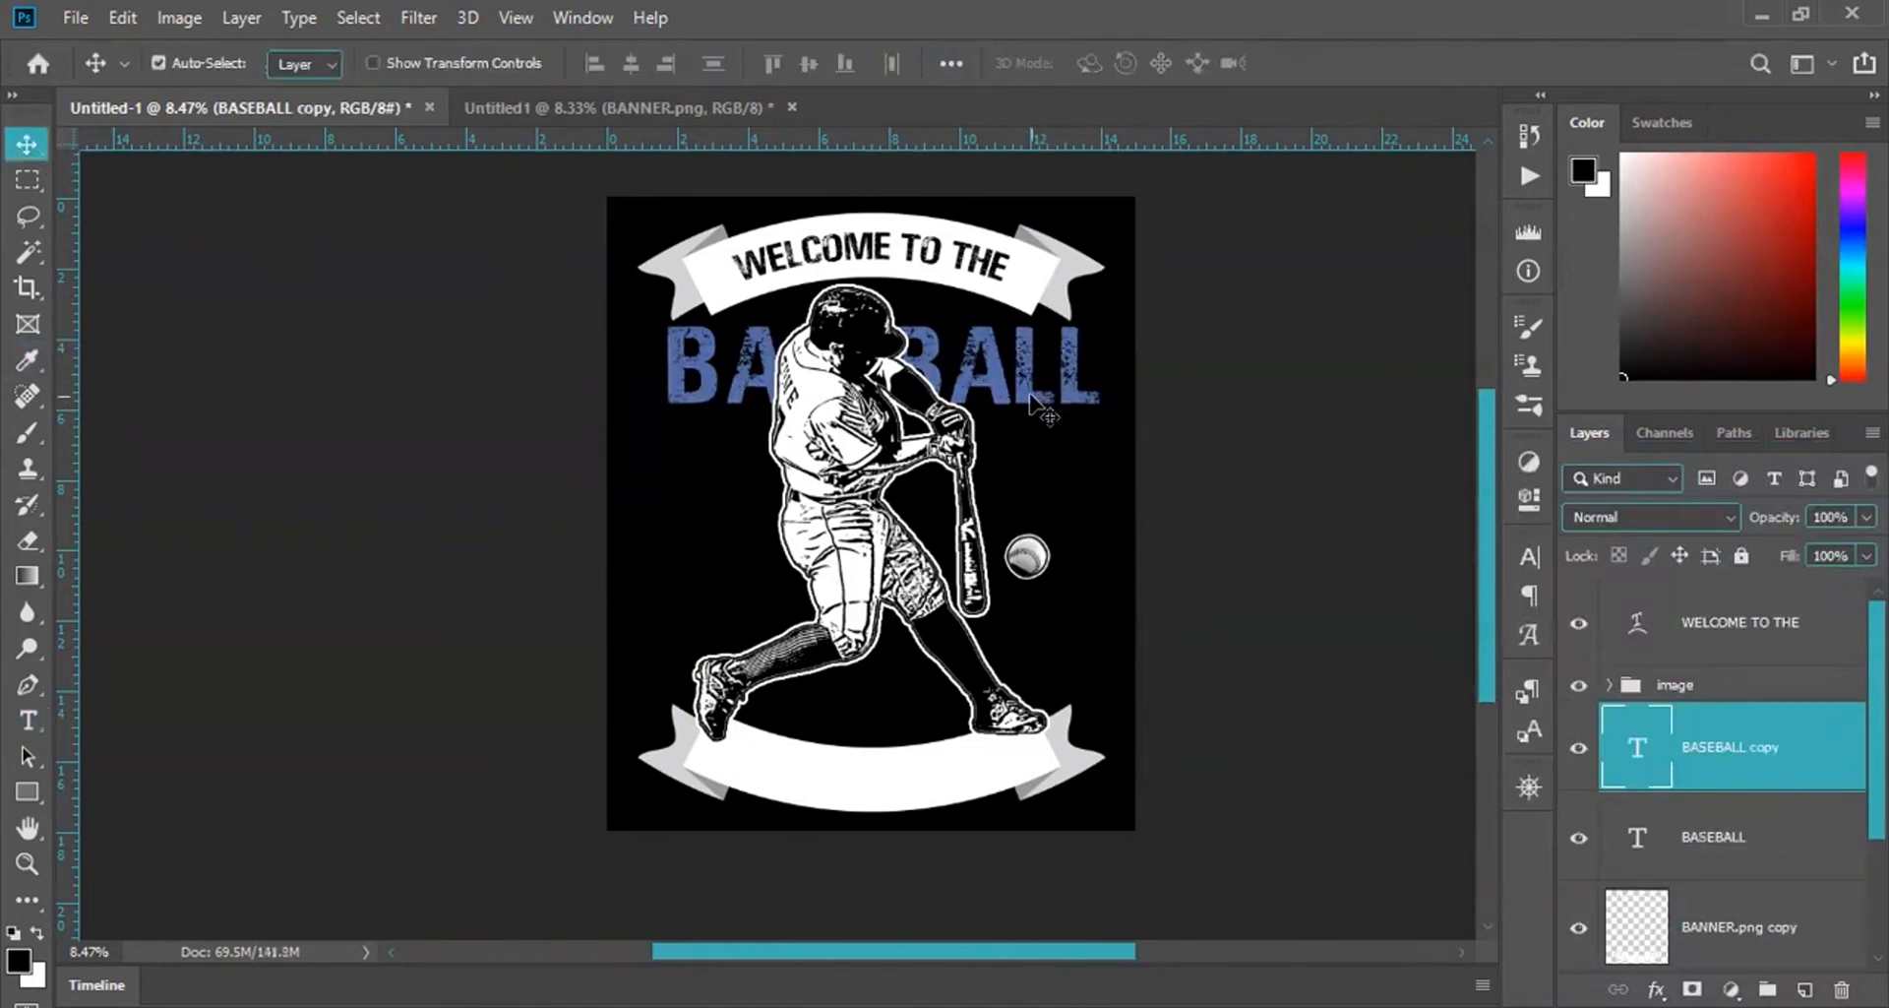
drag(1001, 482, 1002, 566)
double_click(1001, 467)
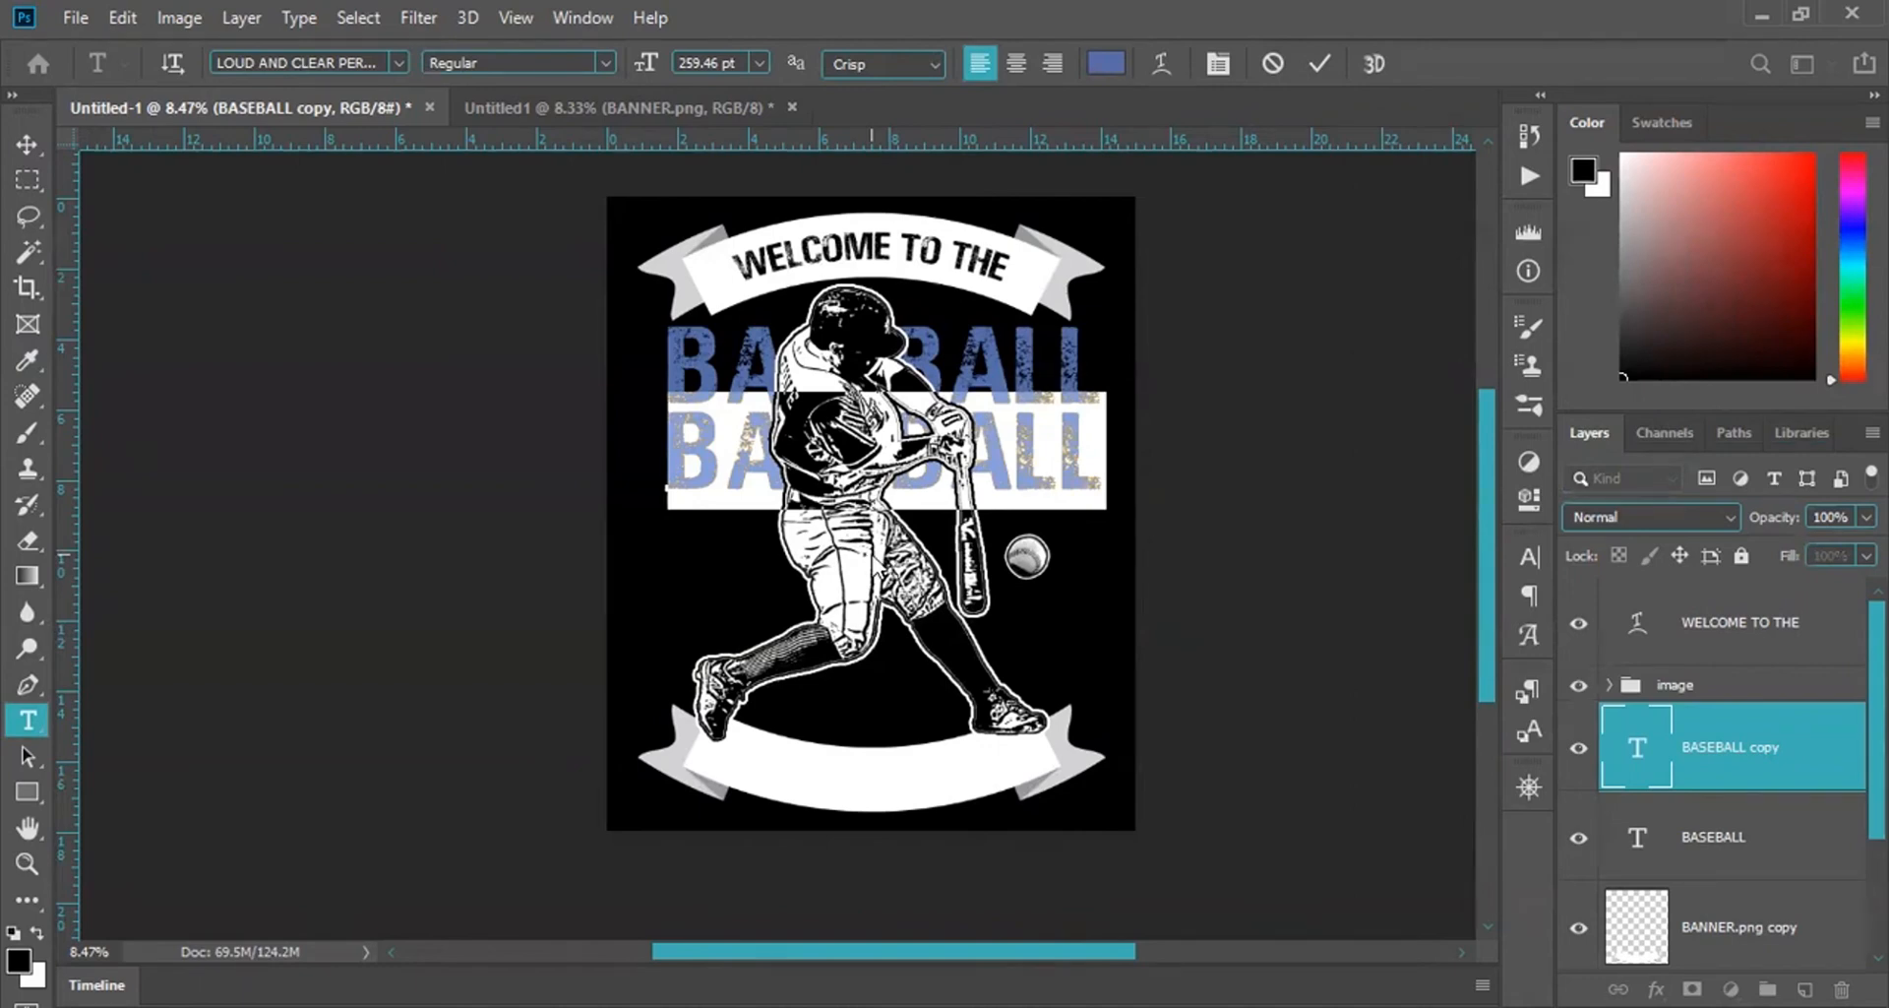
text(HARD)
key(ctrl+Return)
Enlarge the HARD text to roughly the full width of the BASEBALL line and place it directly beneath.
key(ctrl+t)
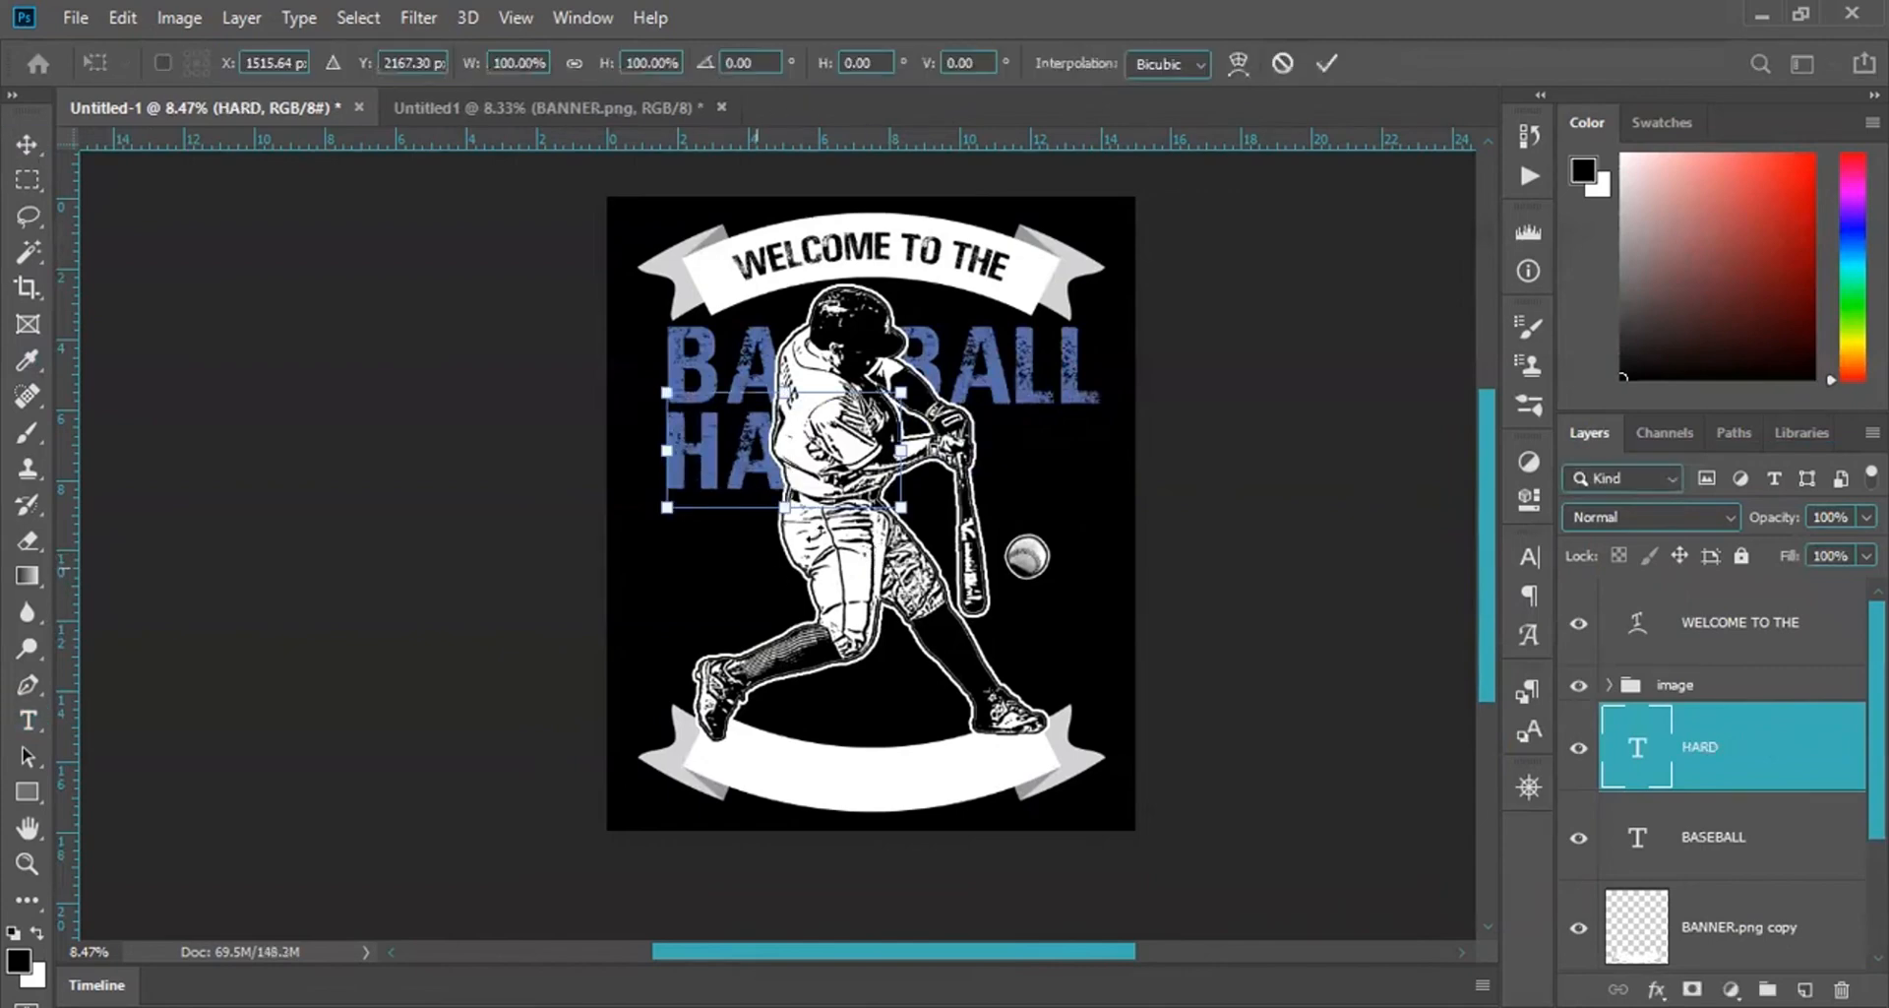
drag(901, 508, 907, 512)
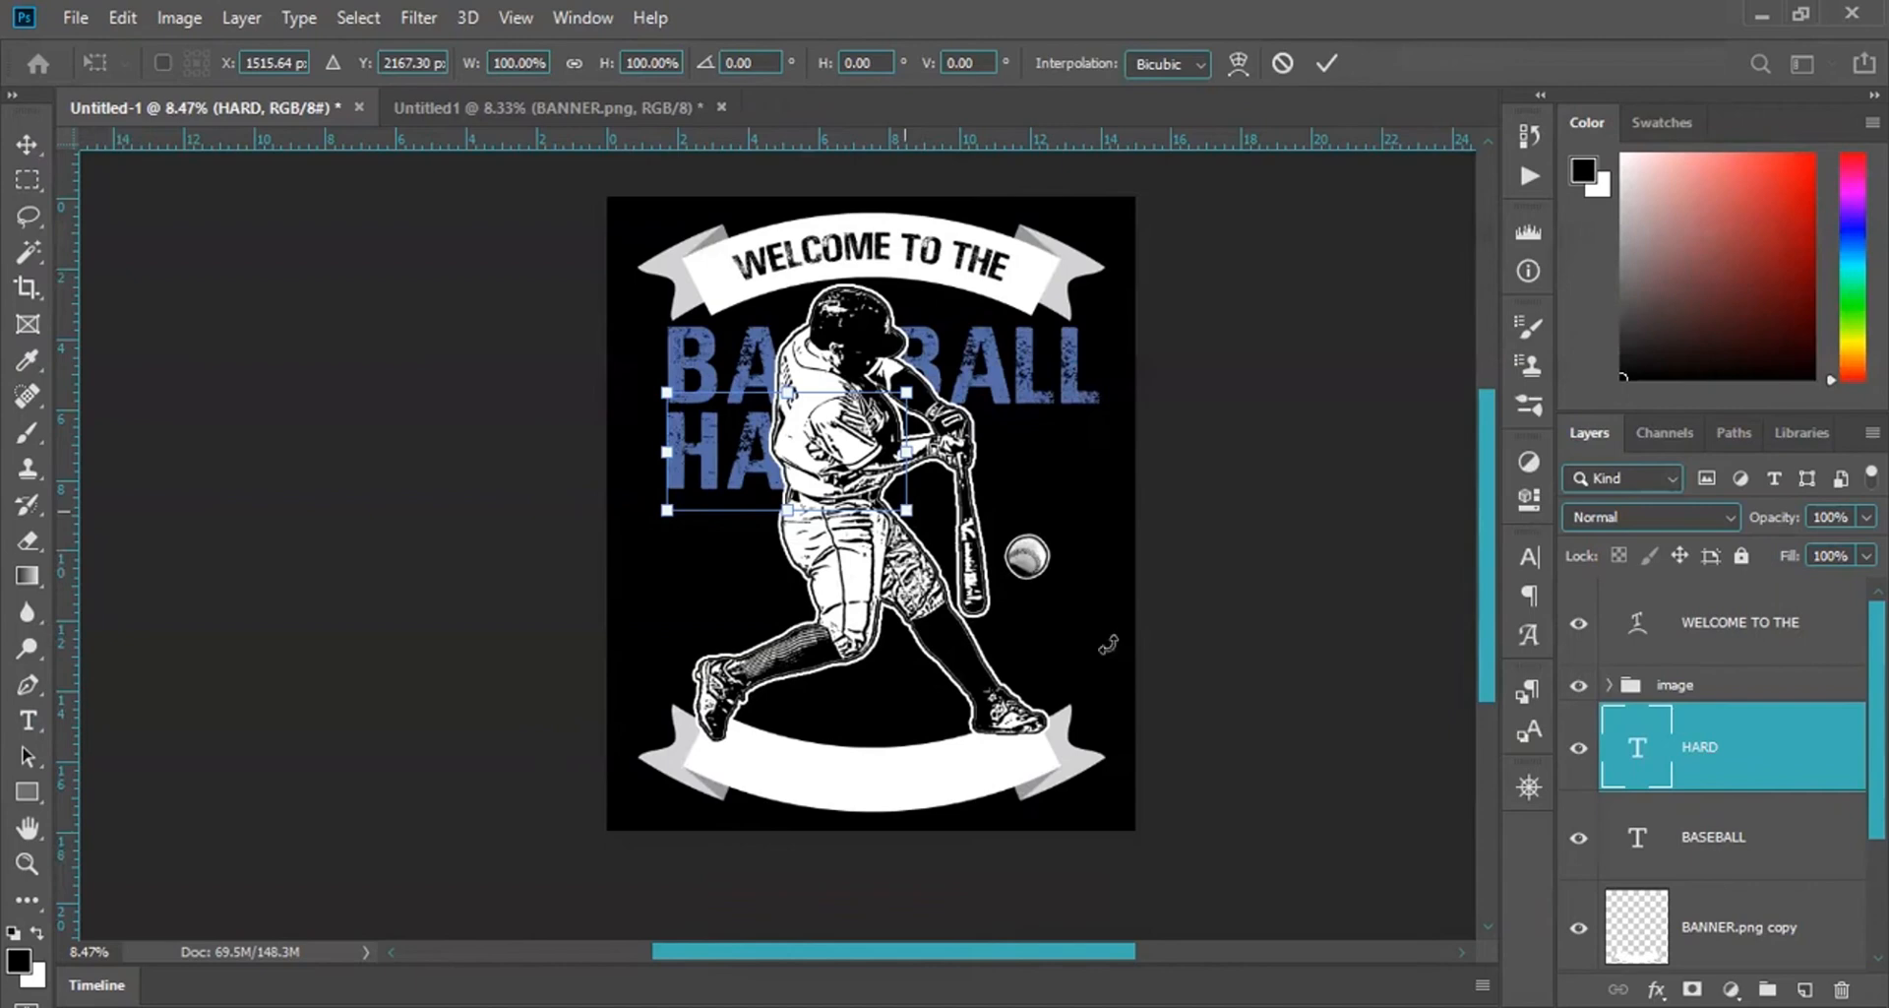
drag(907, 510, 1118, 614)
key(Return)
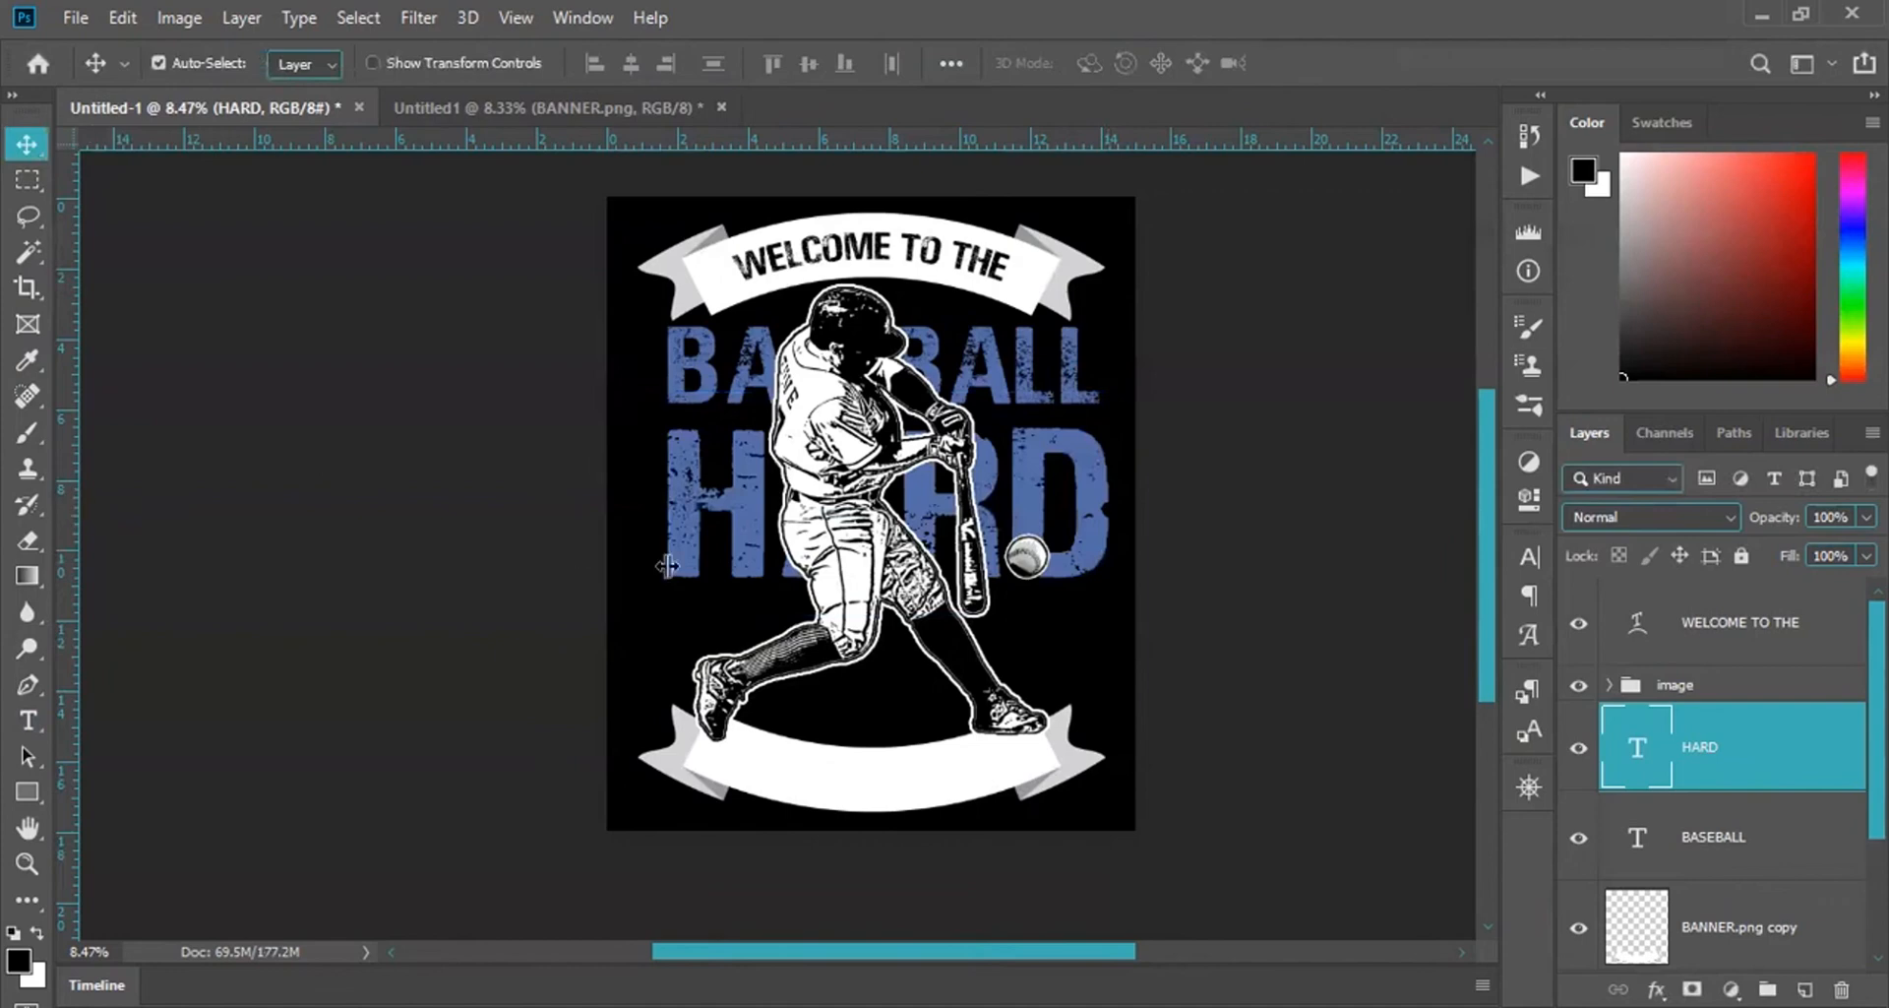
Place two vertical guides at the left and right edges of the BASEBALL text.
drag(661, 566, 667, 566)
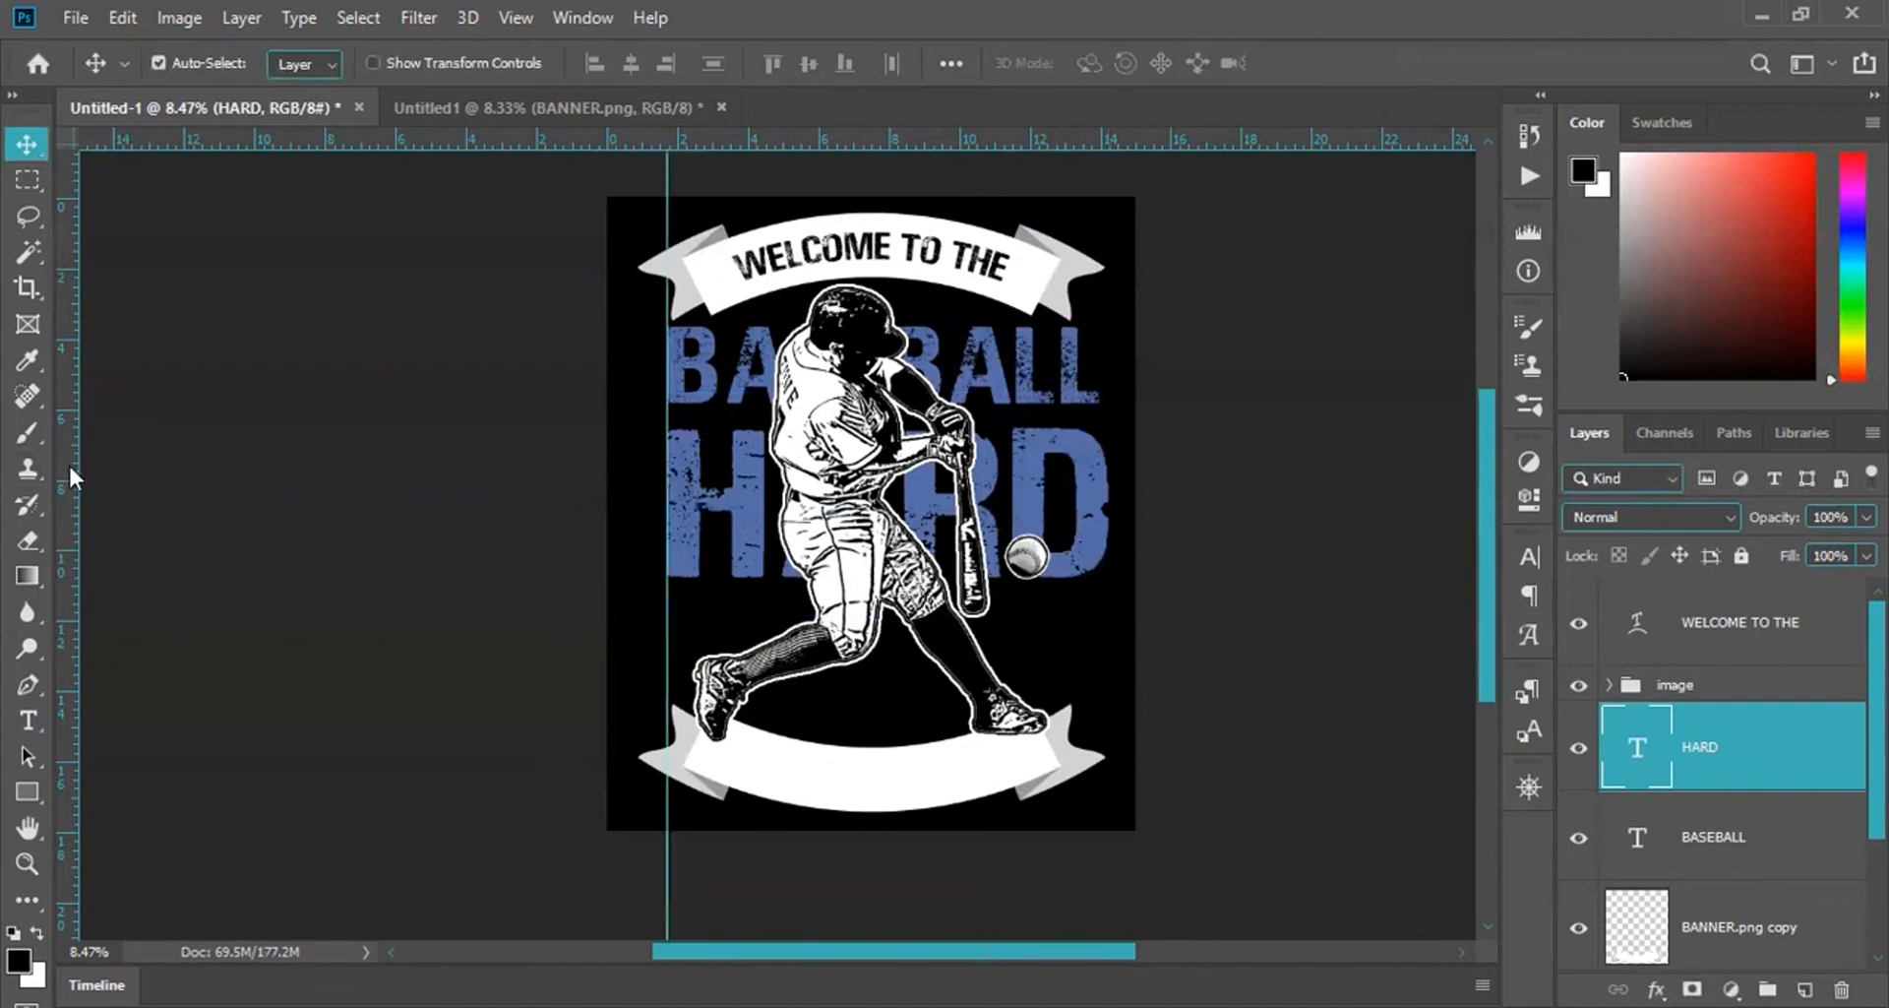
drag(1102, 610, 1107, 615)
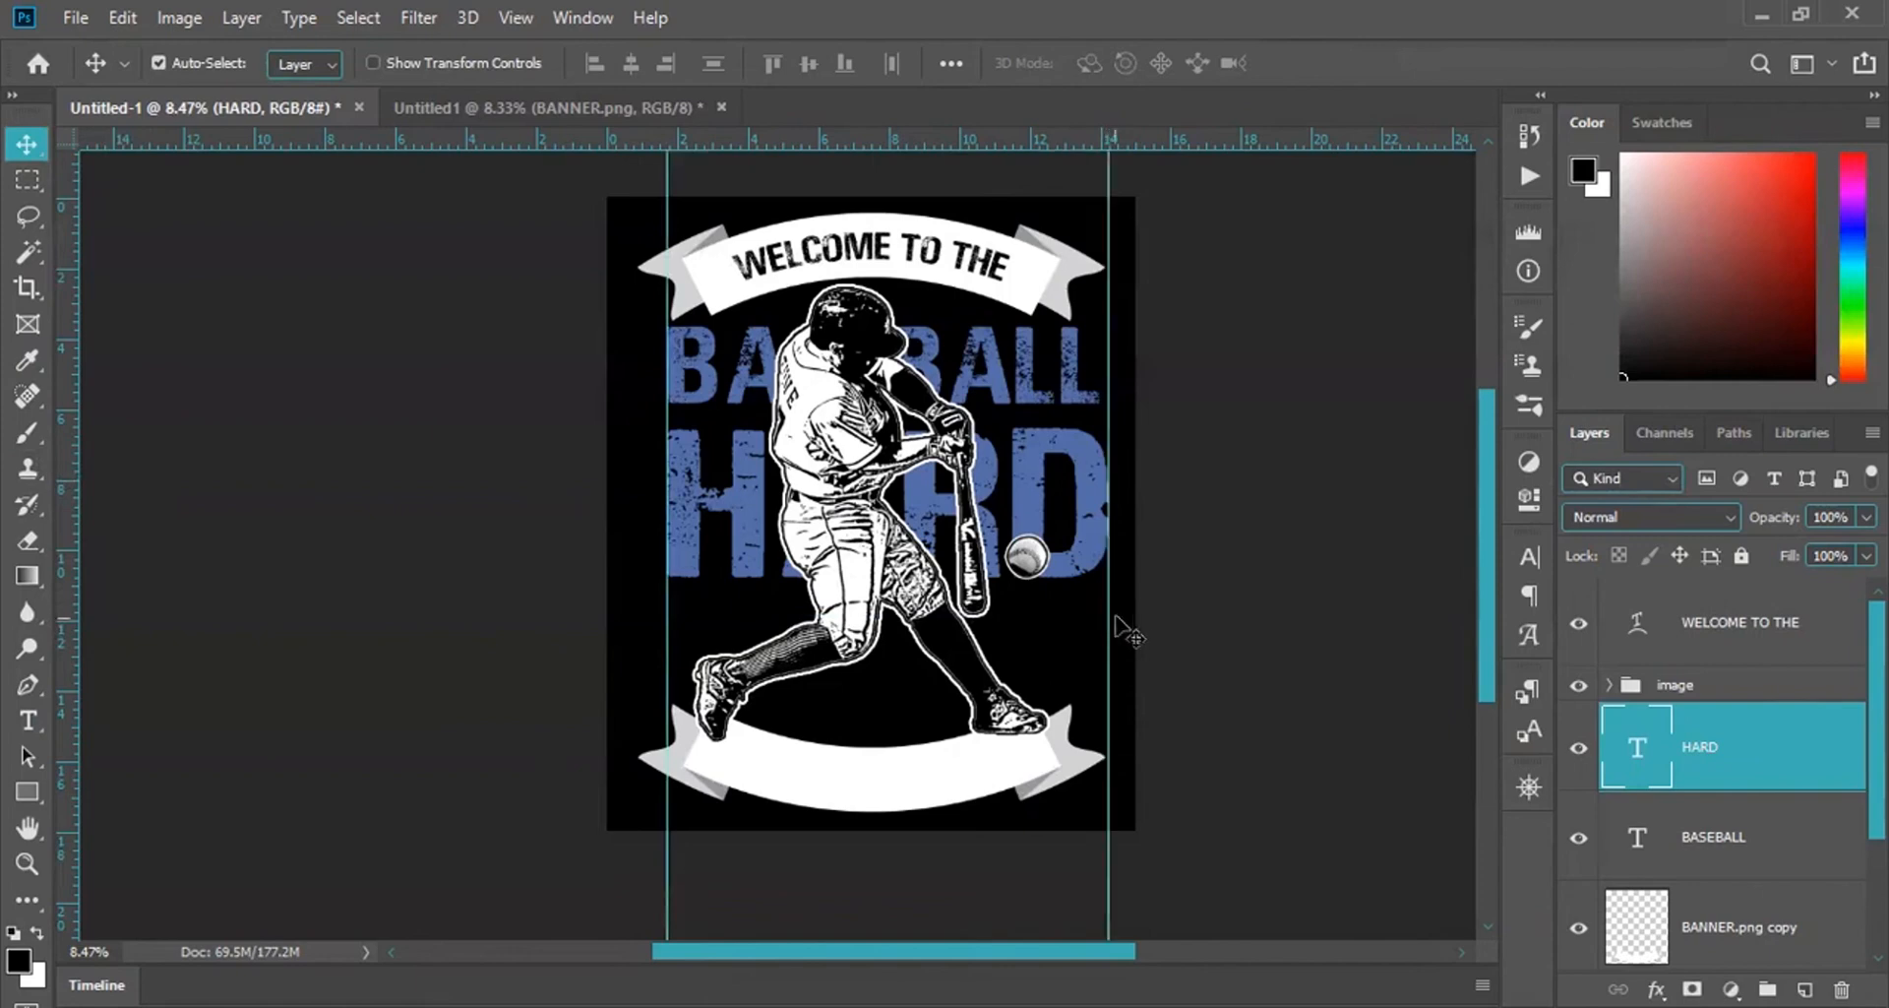
scroll(1117, 388, up, 5)
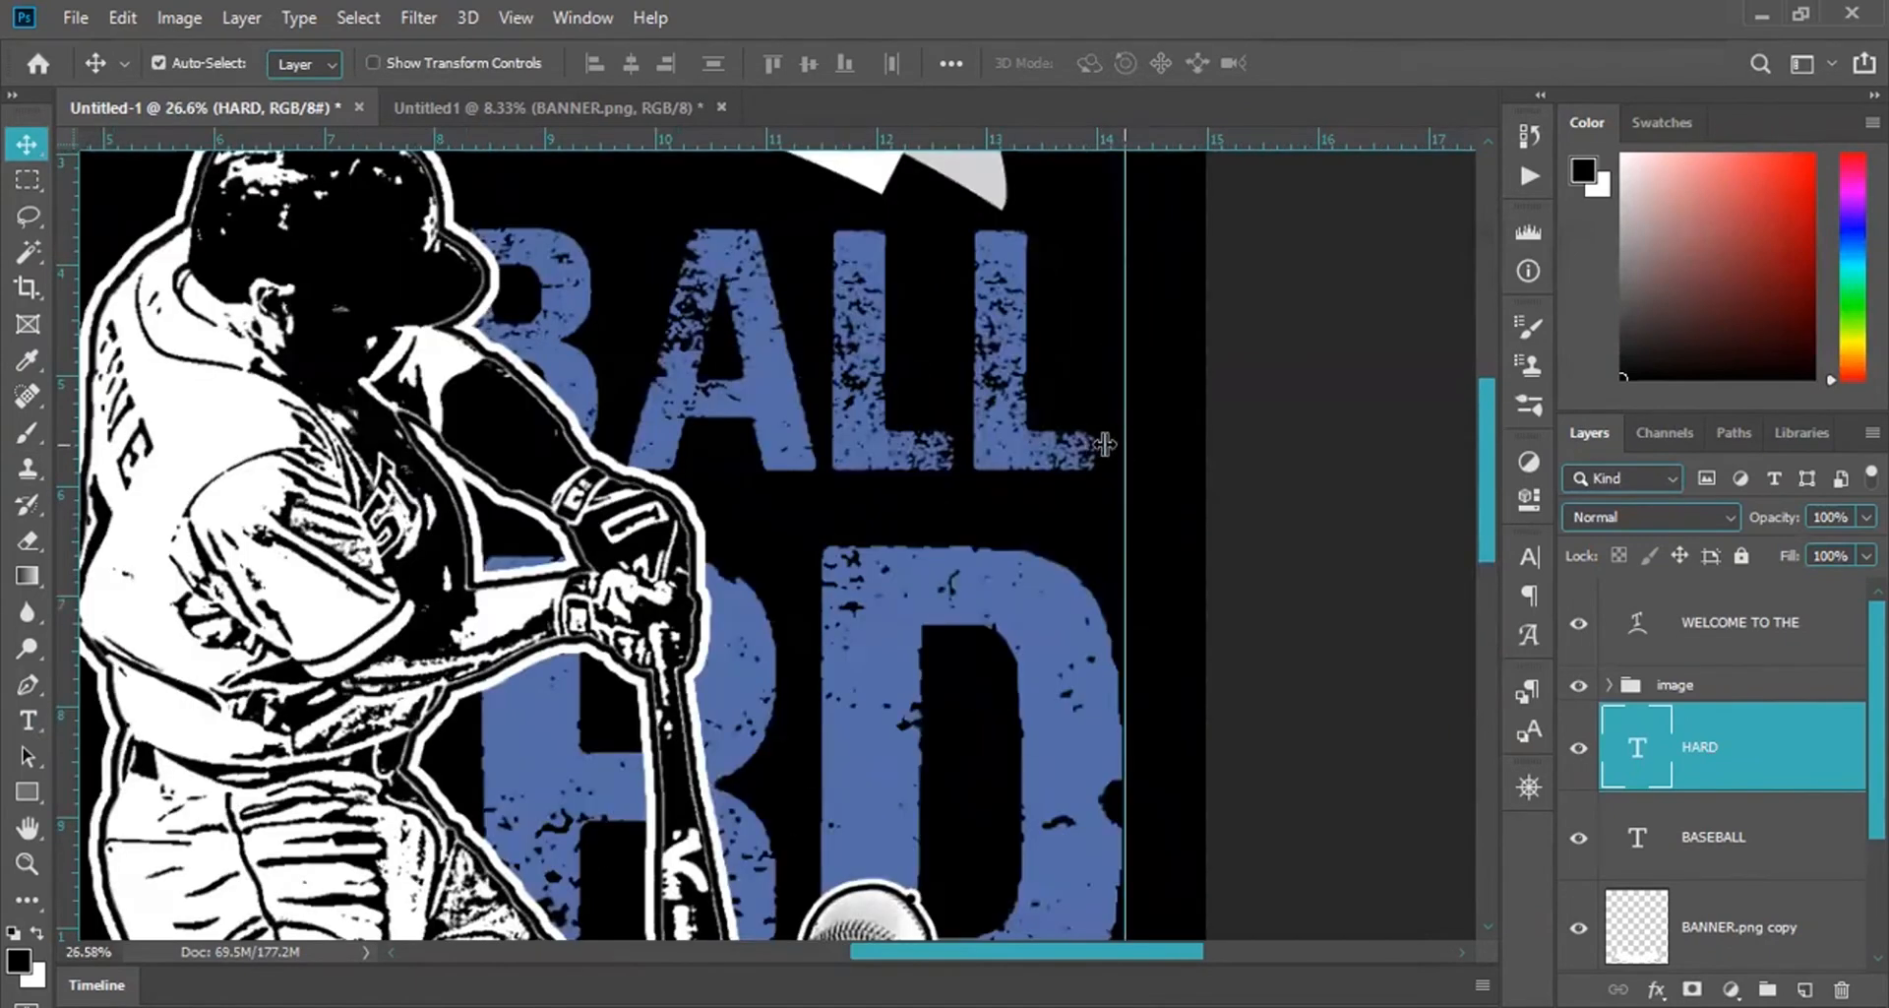
drag(1093, 444, 1094, 444)
scroll(1131, 561, down, 4)
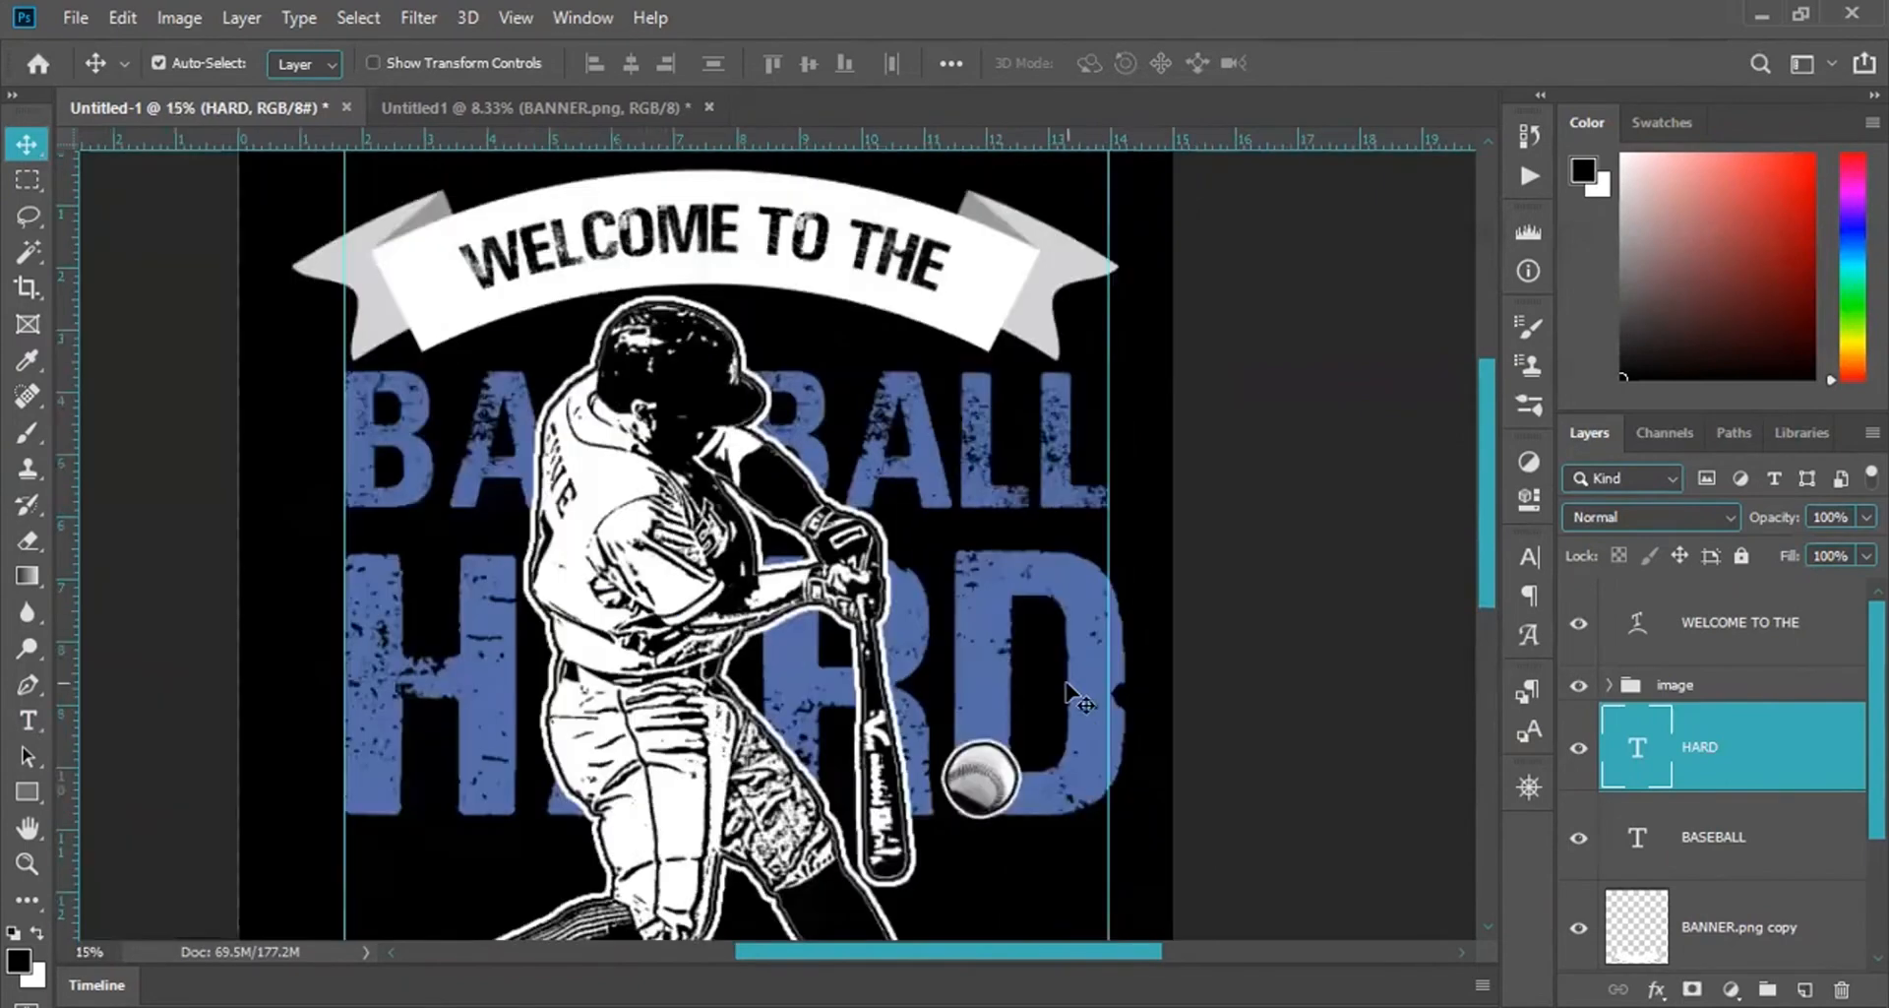
Scale the HARD text down to about 487 pt so it fits between the two vertical guides.
key(ctrl+t)
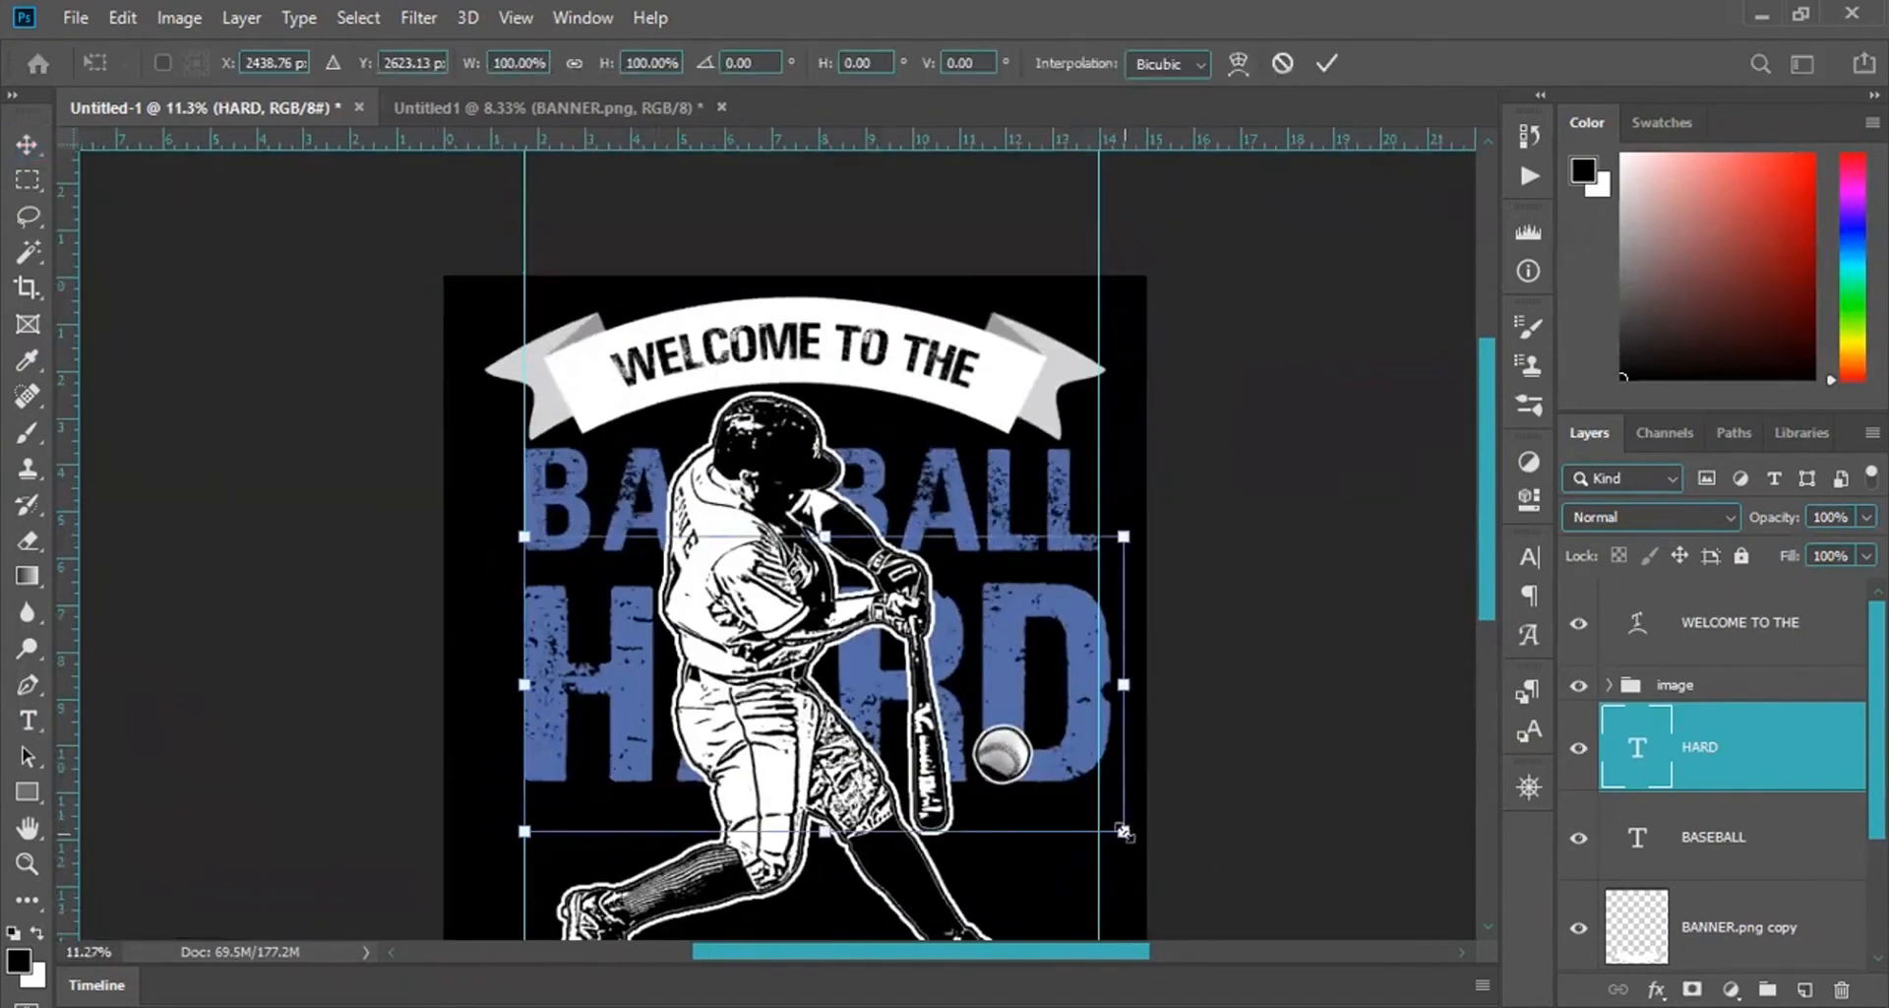
drag(1124, 833, 1027, 617)
key(Return)
scroll(1097, 813, down, 1)
scroll(1096, 812, down, 1)
double_click(1637, 746)
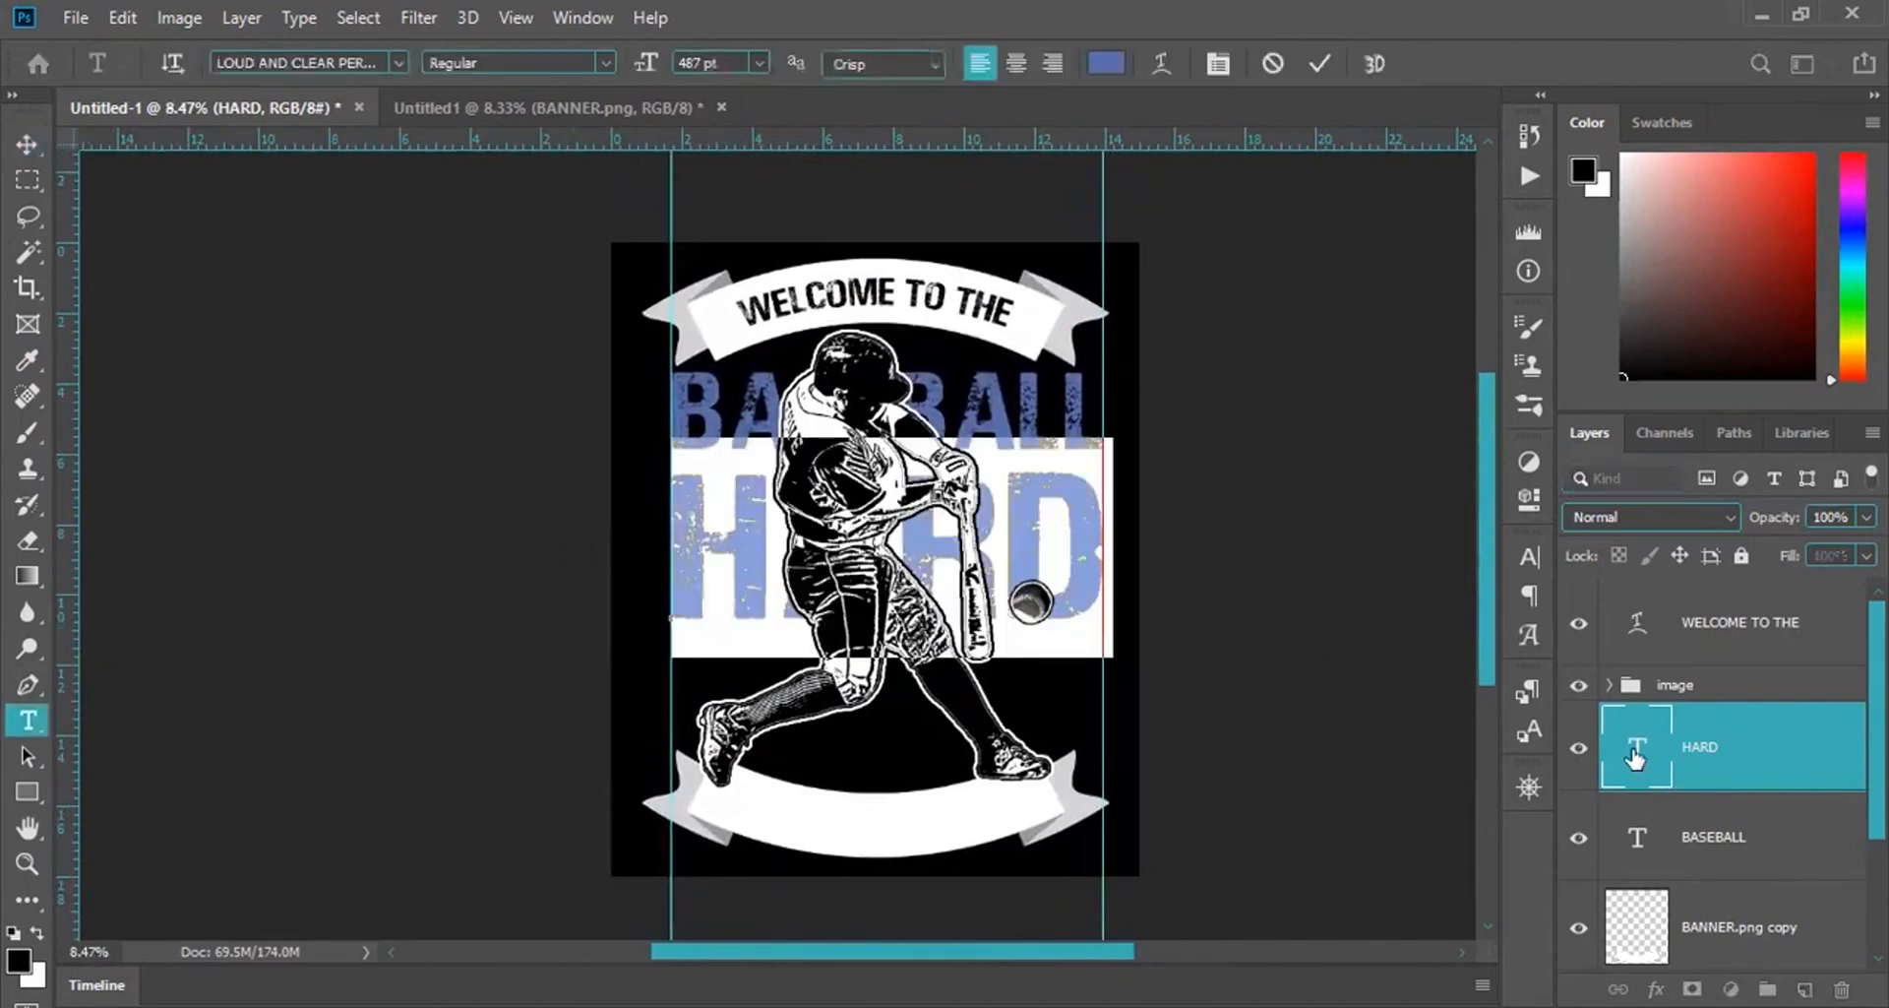
click(1105, 63)
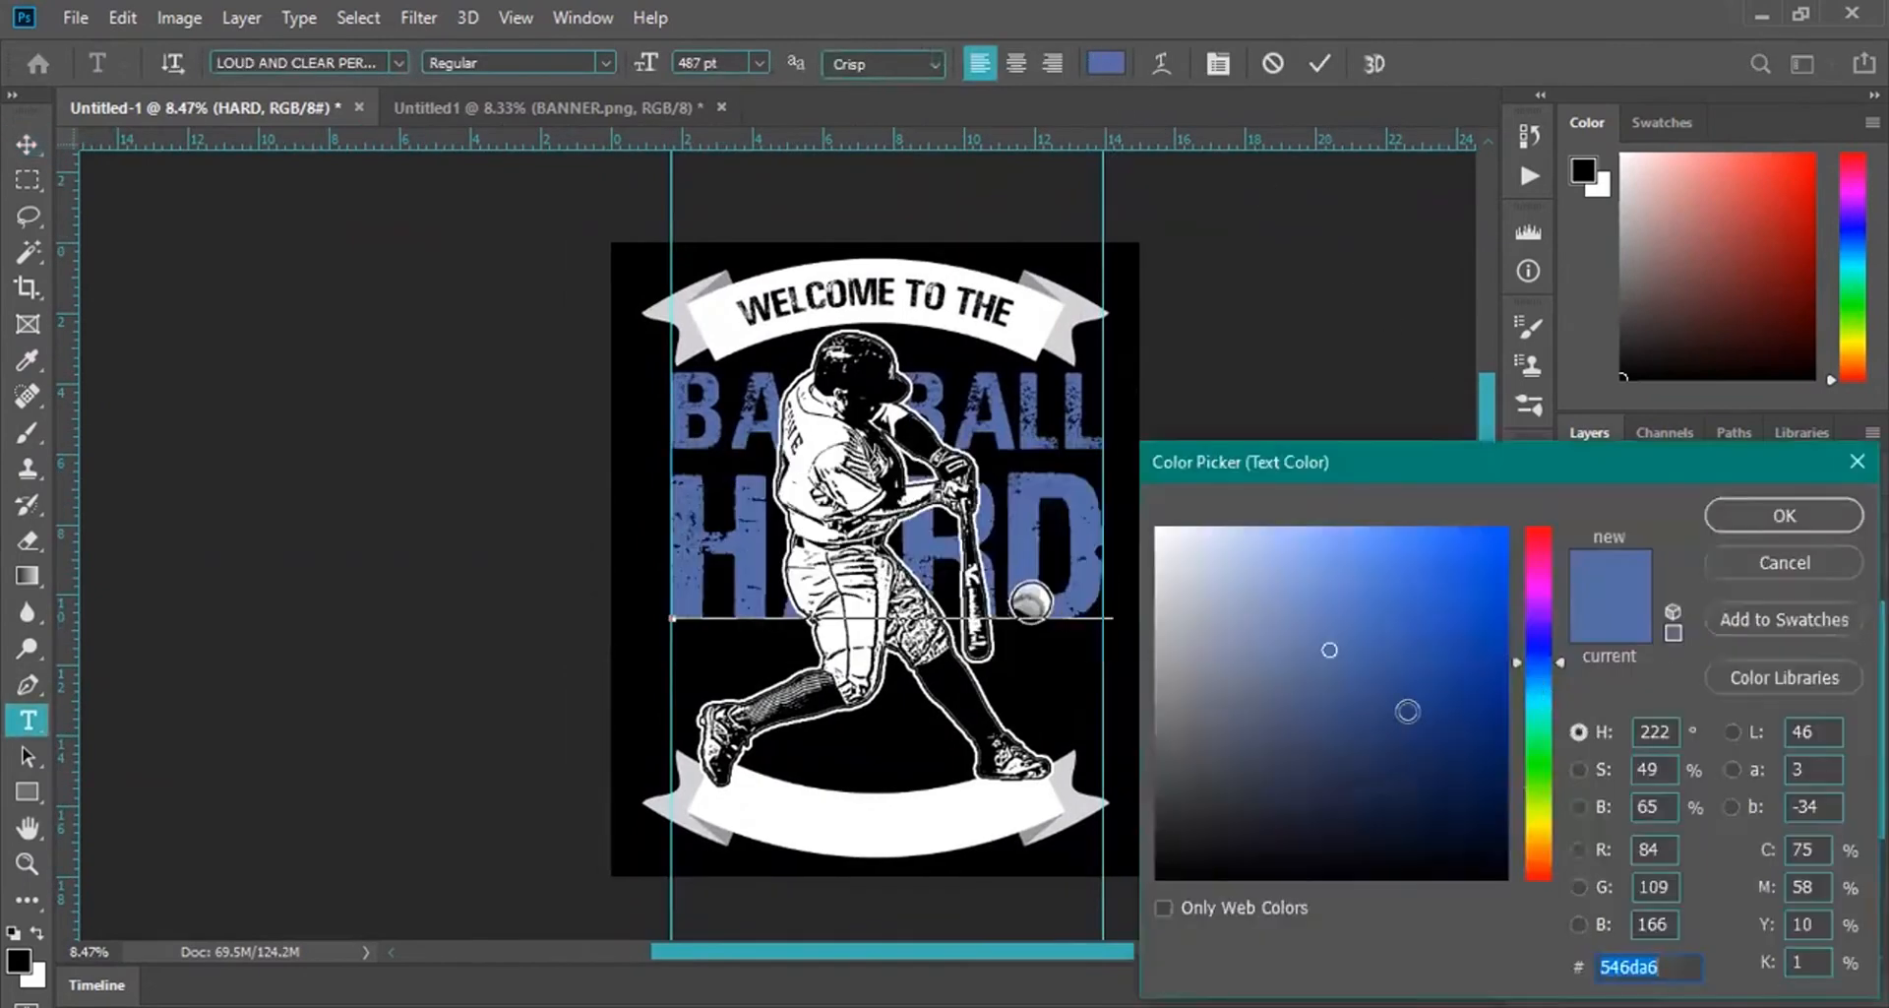
key(alt+Tab)
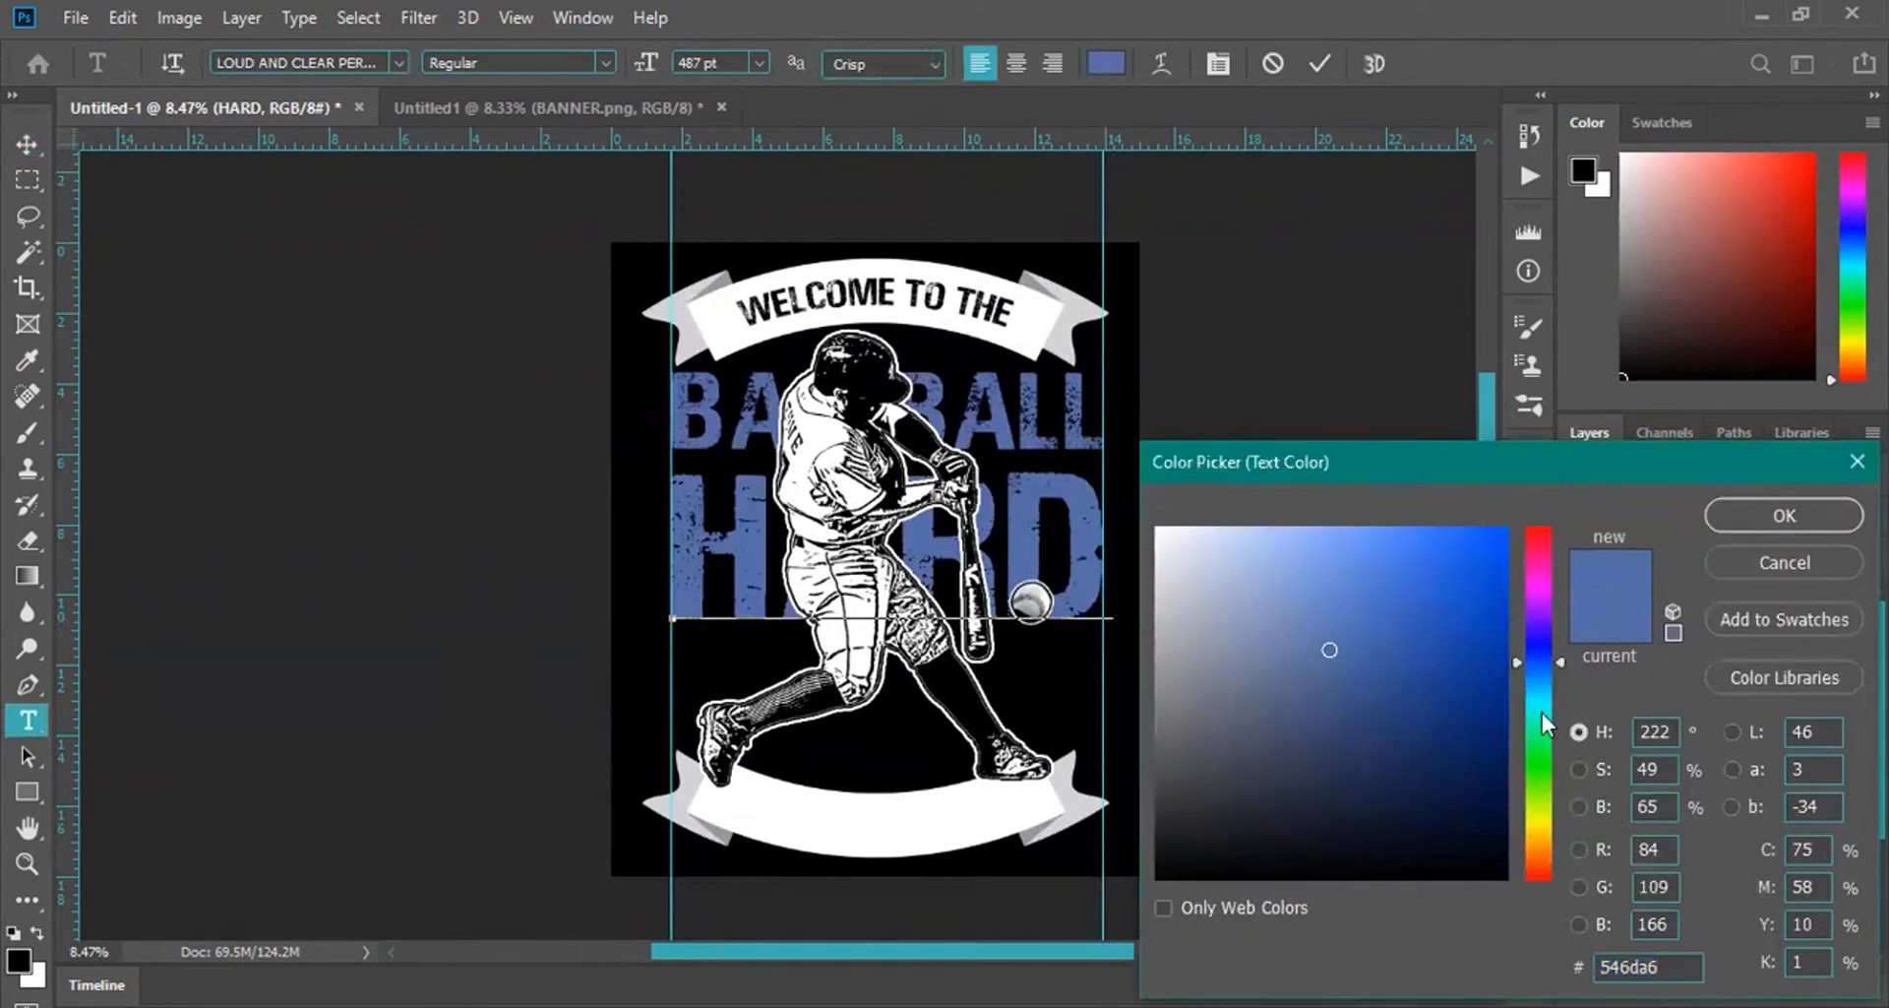
drag(1509, 655, 1514, 829)
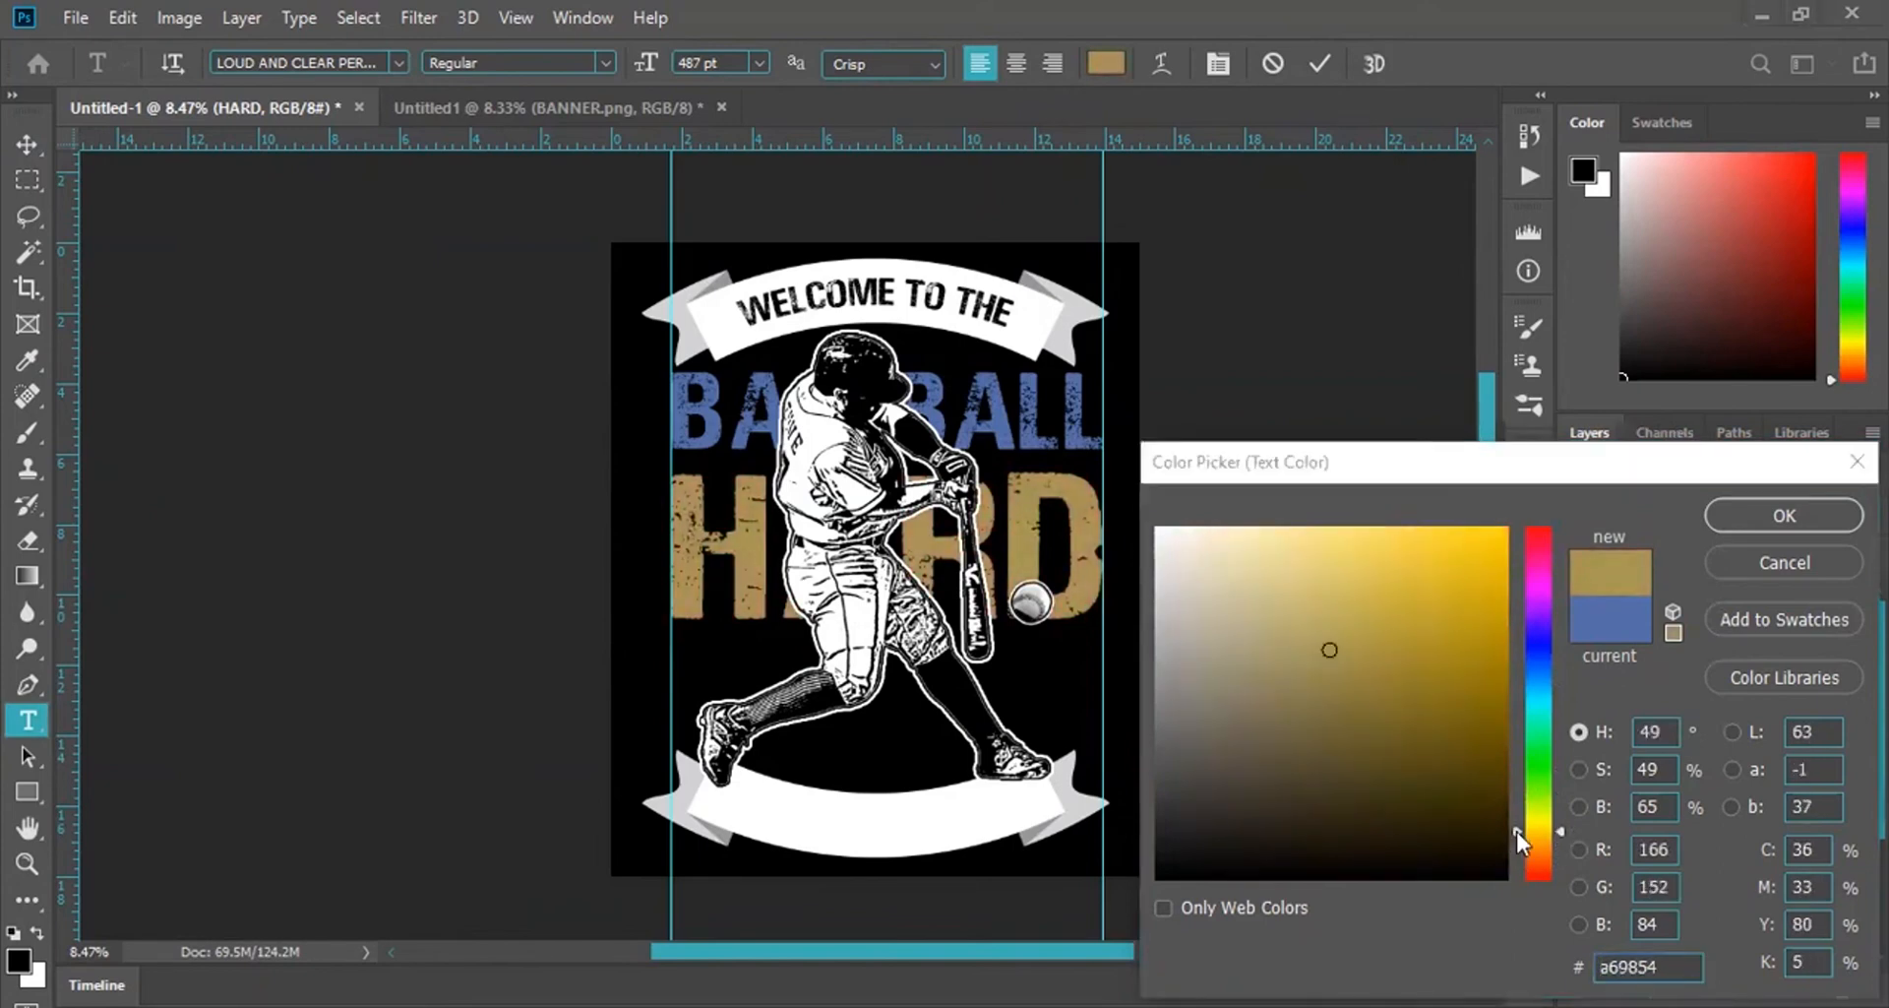
drag(1516, 831, 1516, 843)
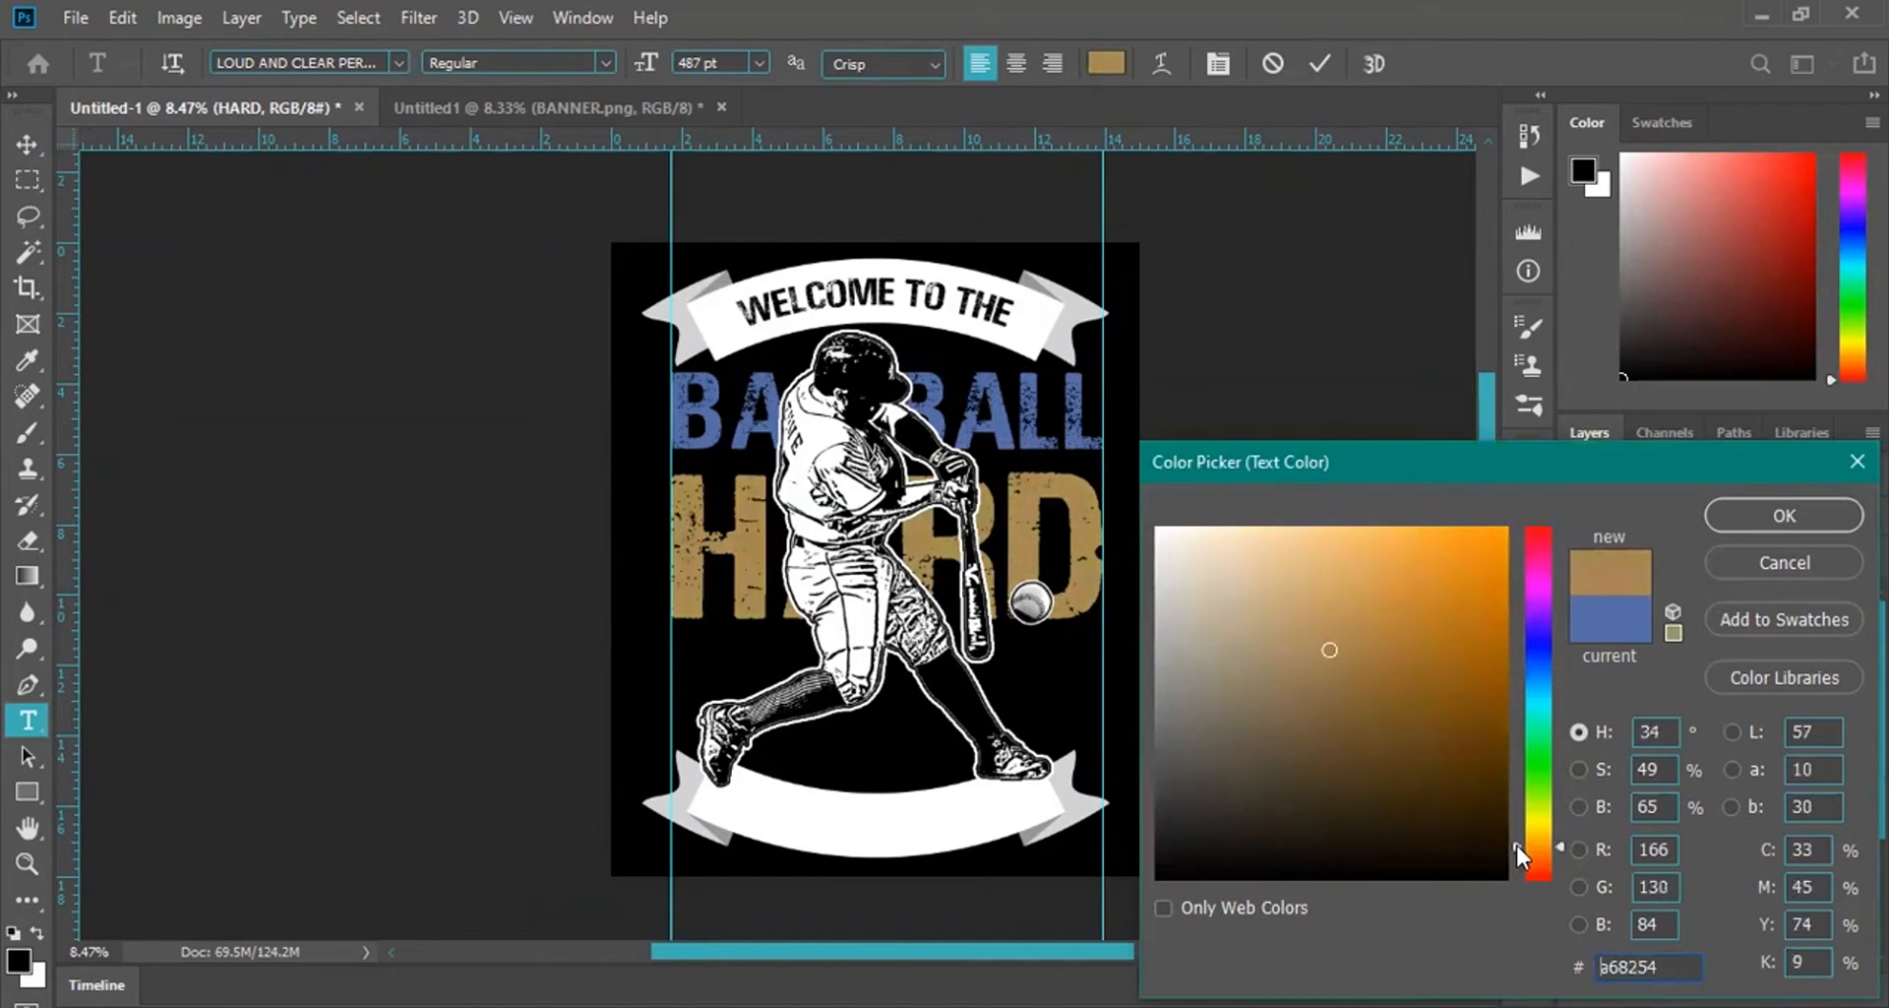
click(1785, 560)
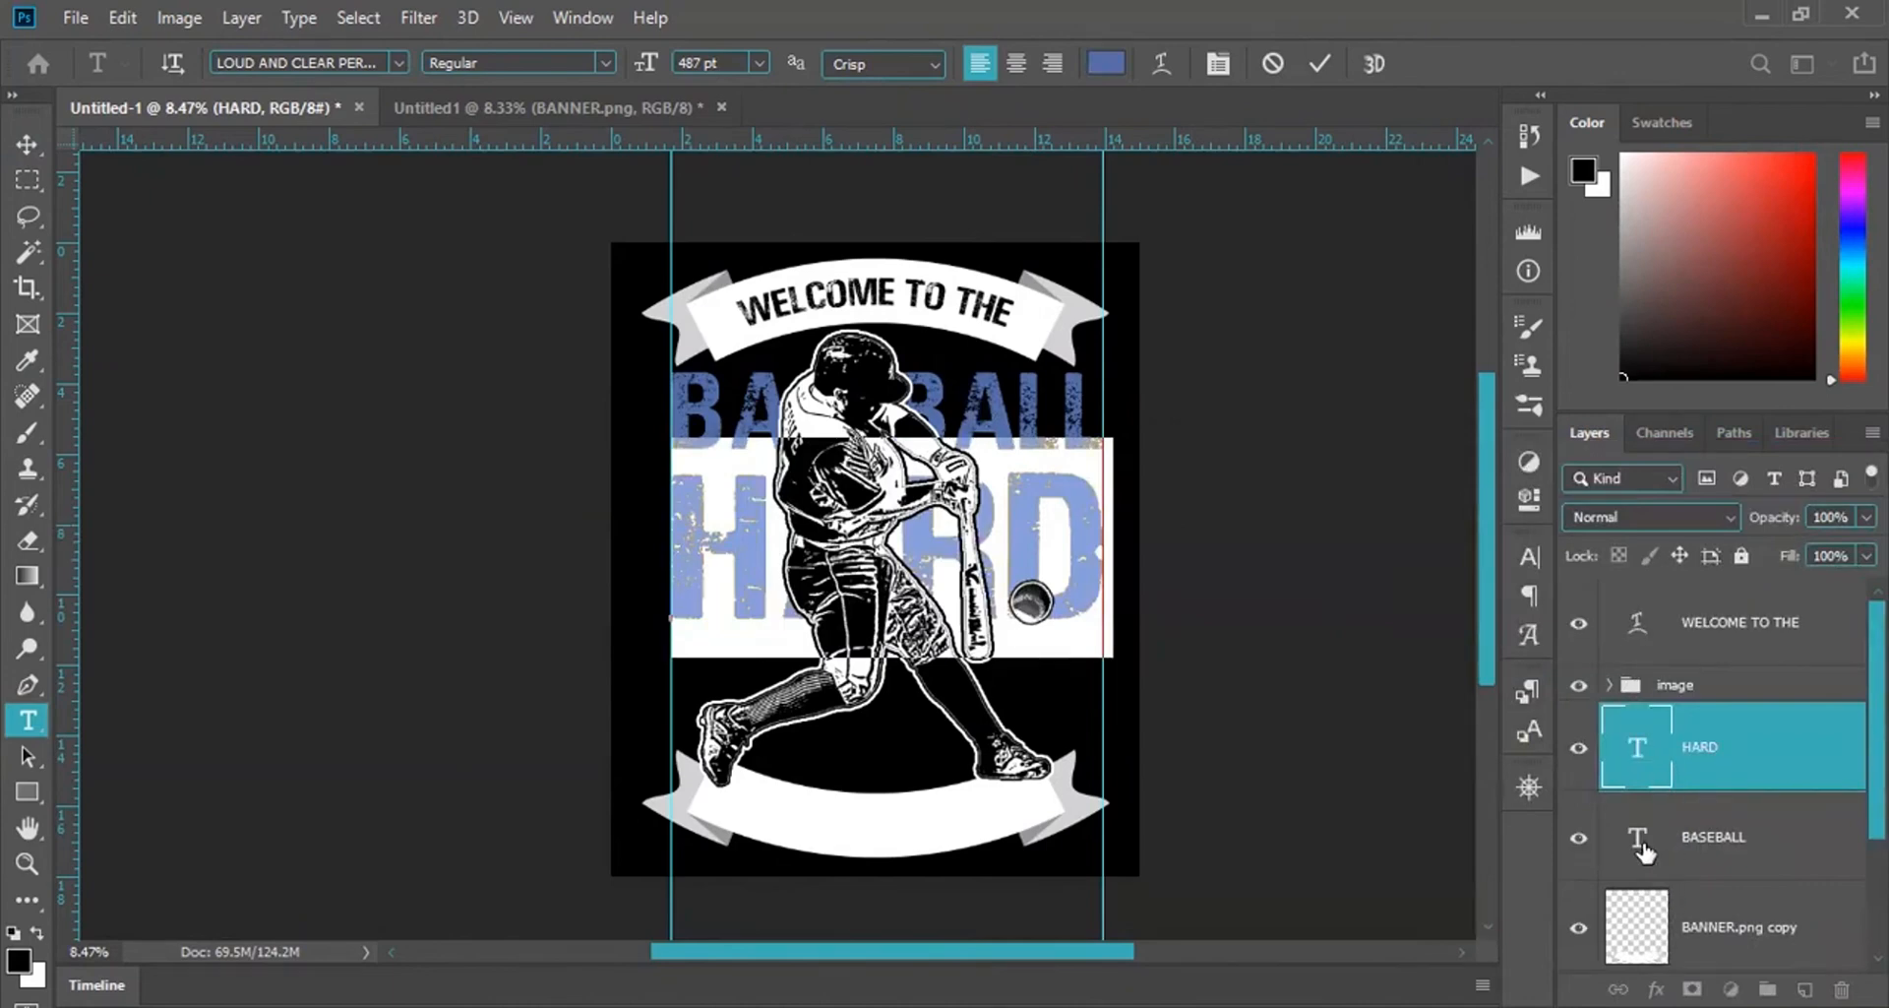
Recolour the BASEBALL text to a muted orange-brown.
double_click(1637, 841)
click(1105, 63)
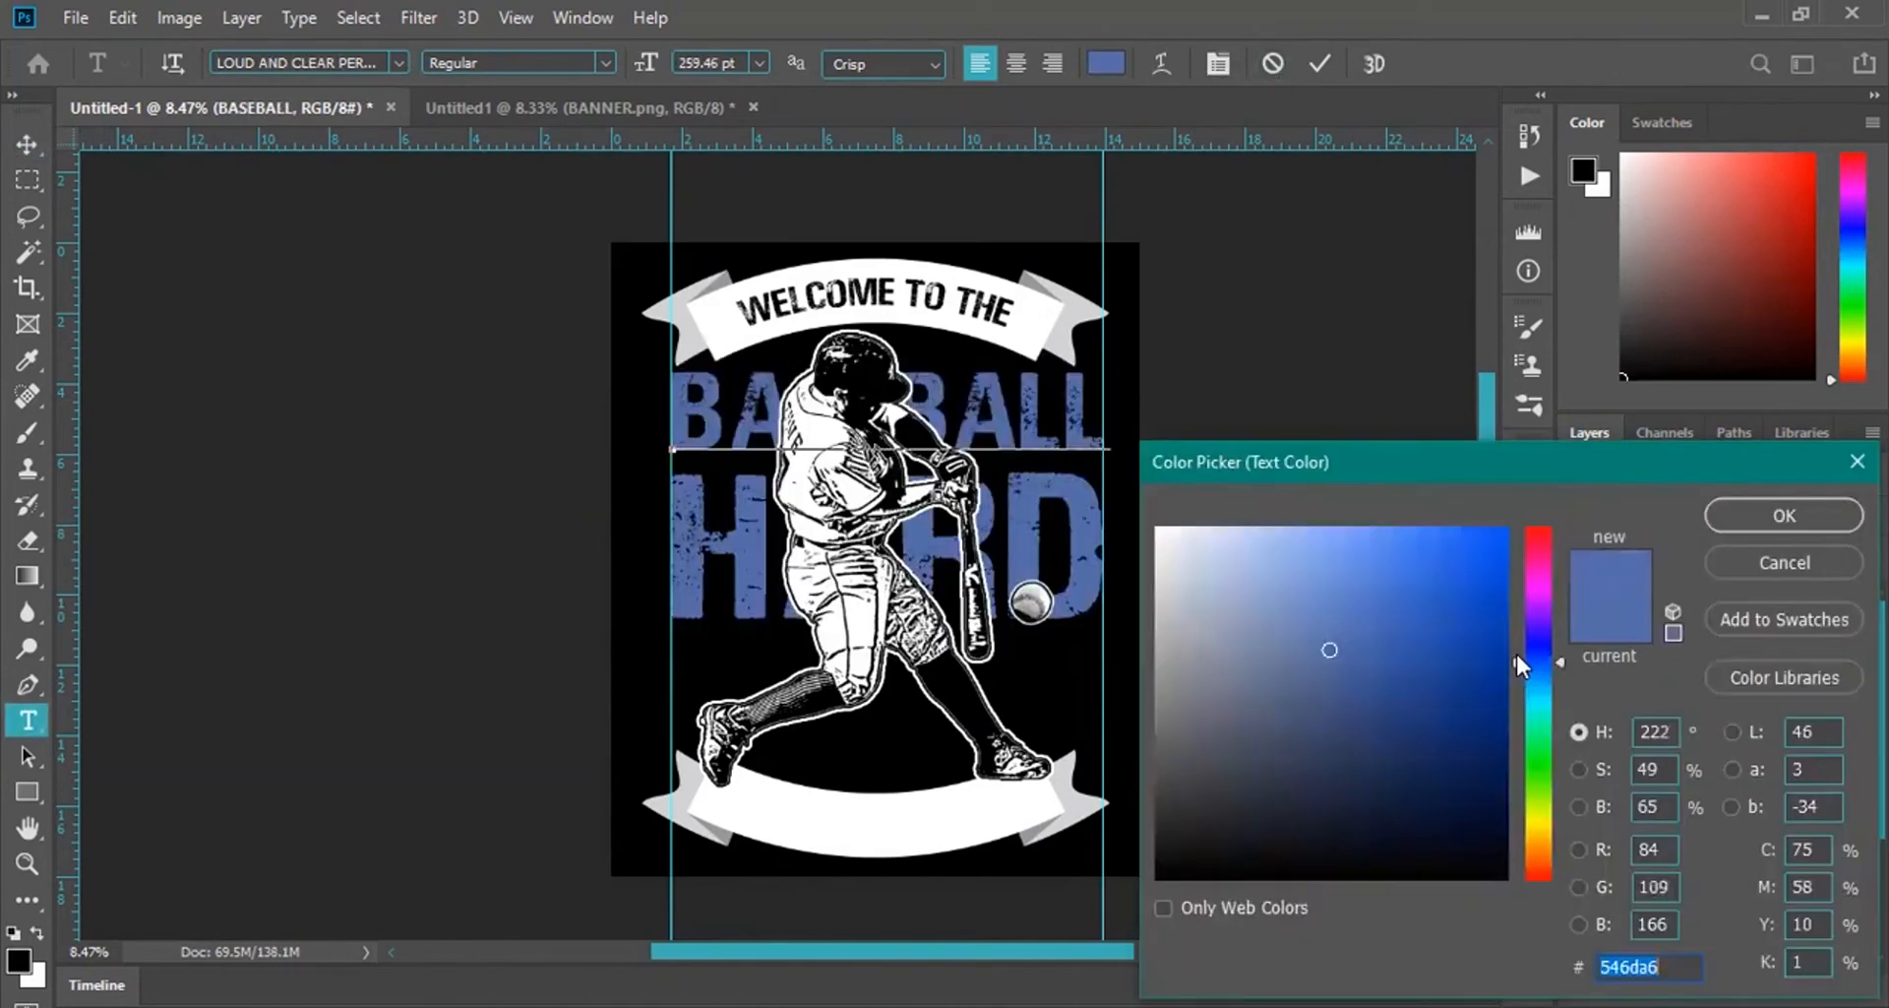
drag(1515, 651, 1515, 822)
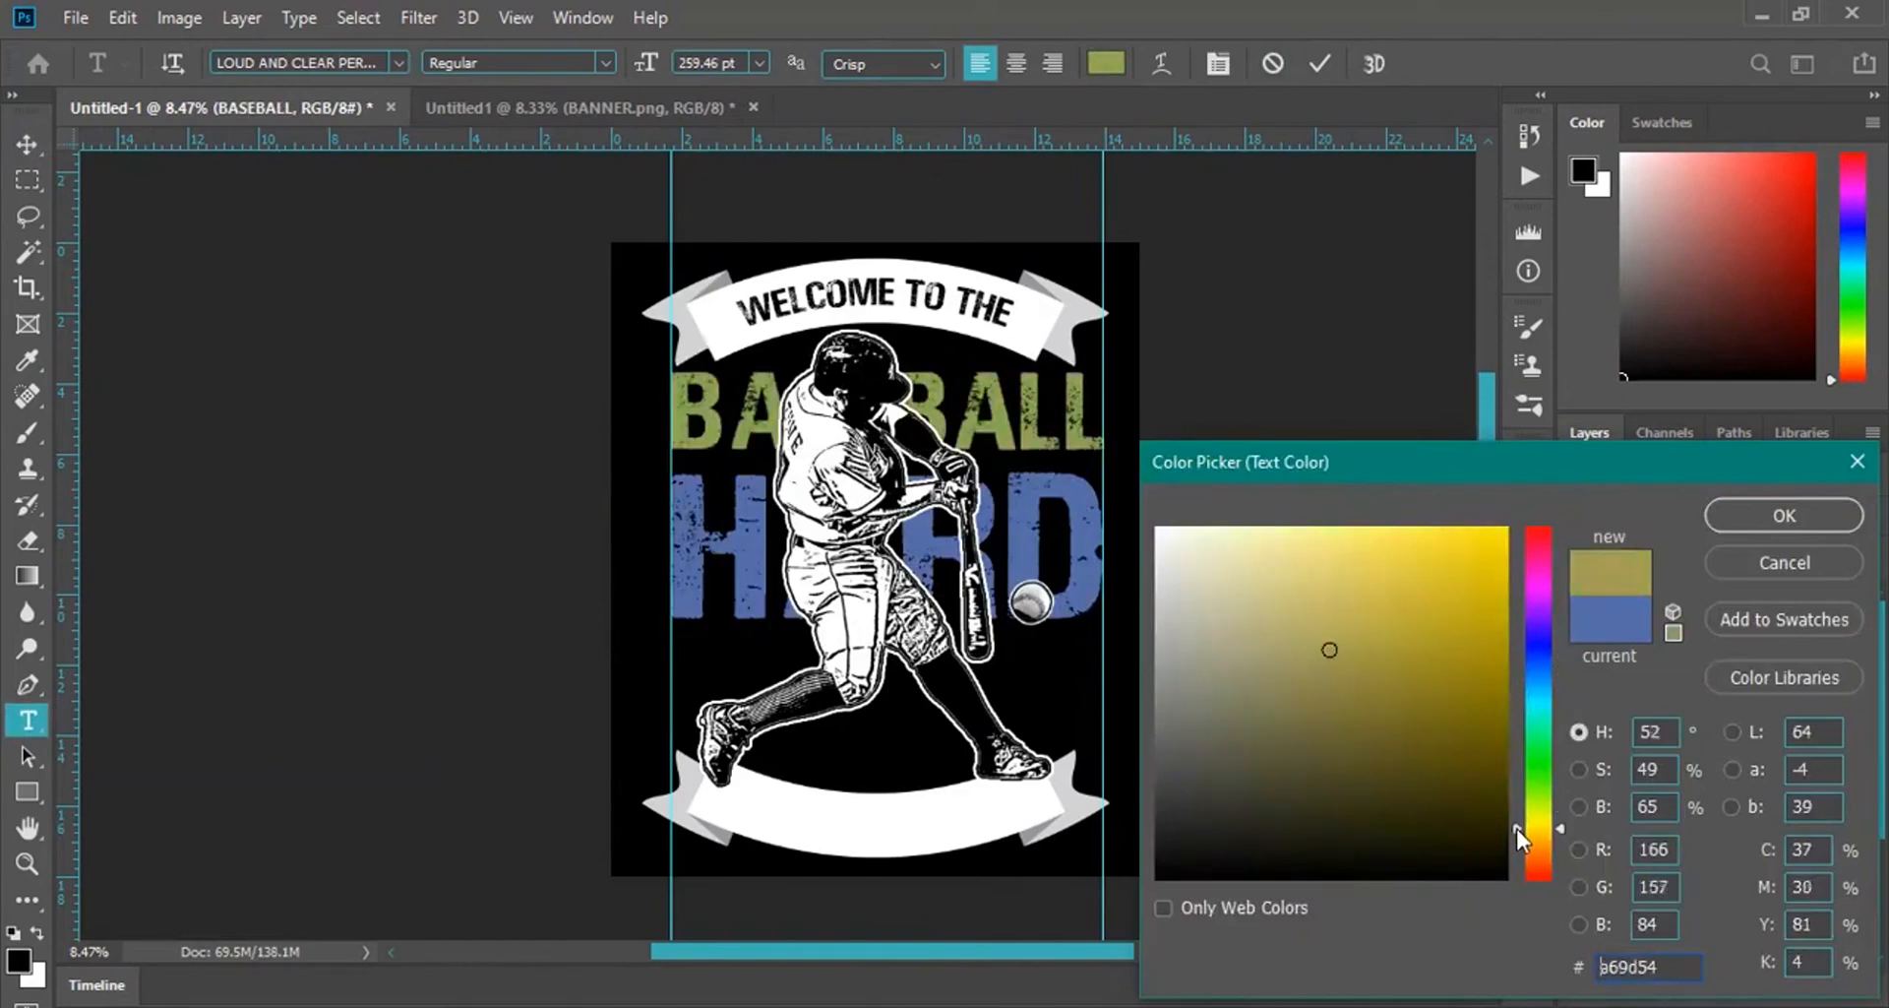
click(1514, 839)
drag(1514, 839, 1509, 847)
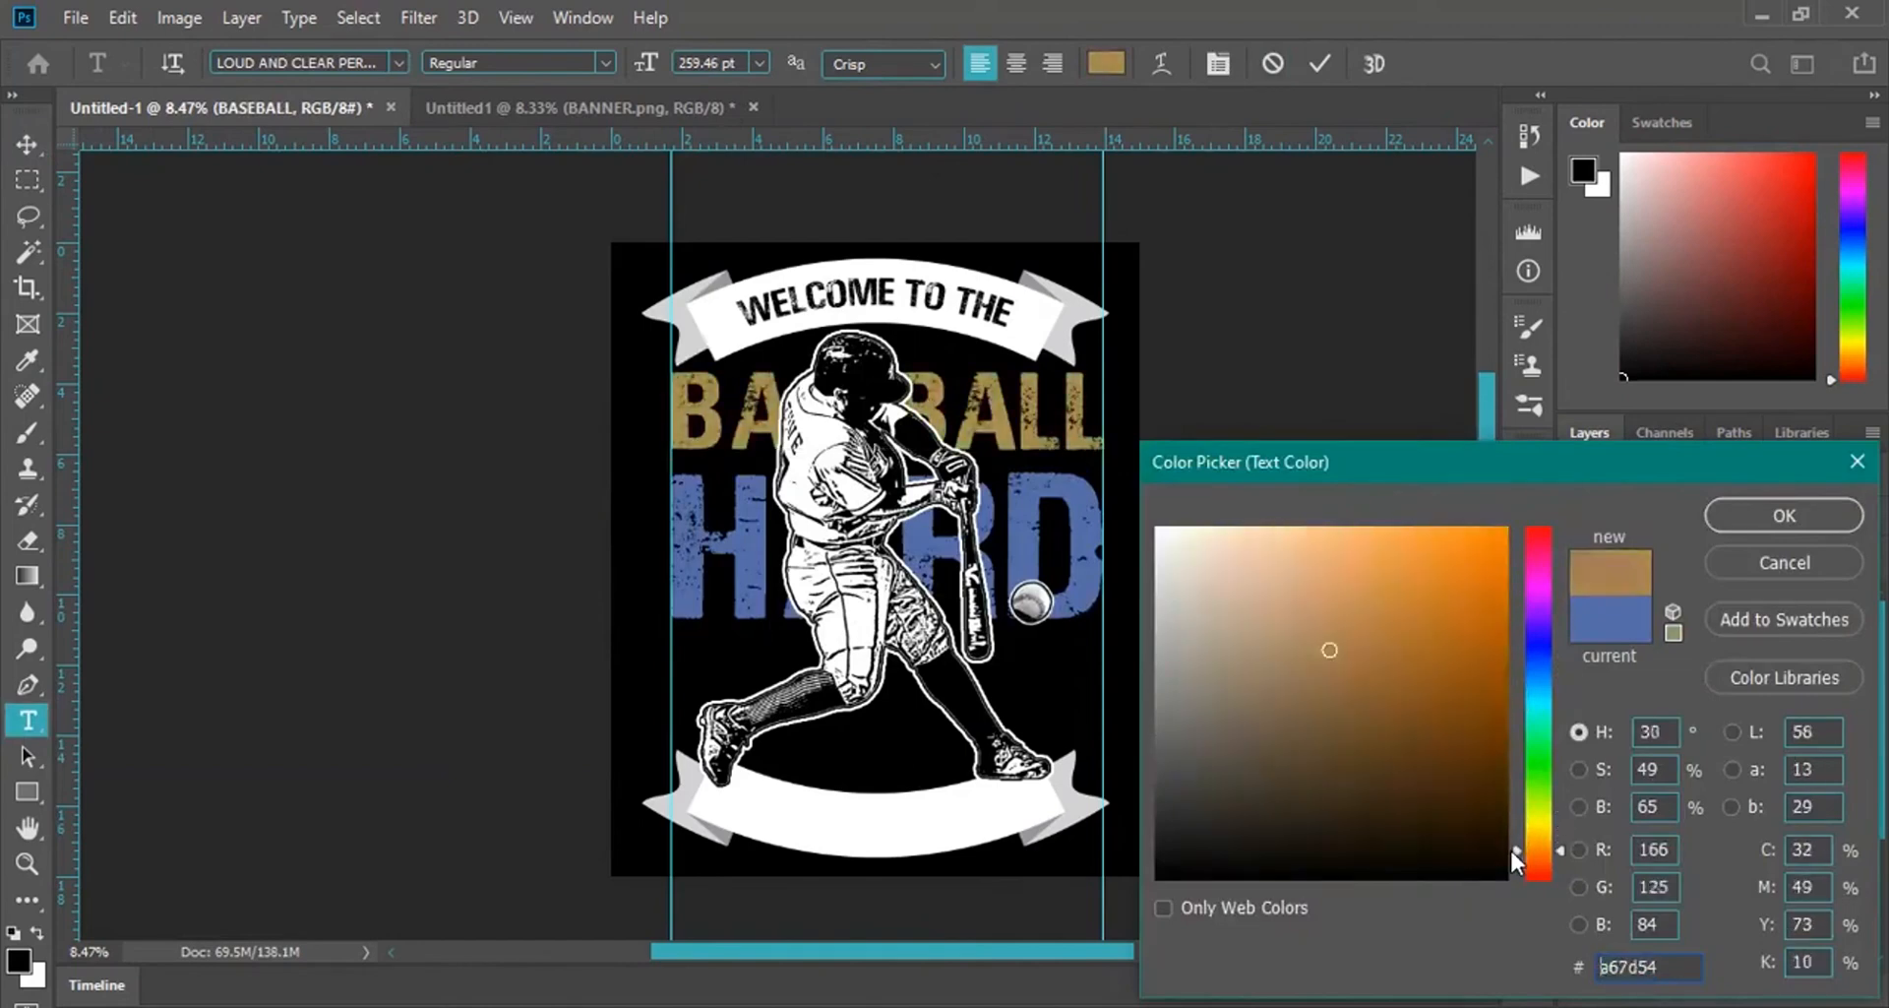
drag(1509, 848, 1509, 844)
key(Return)
key(Escape)
key(v)
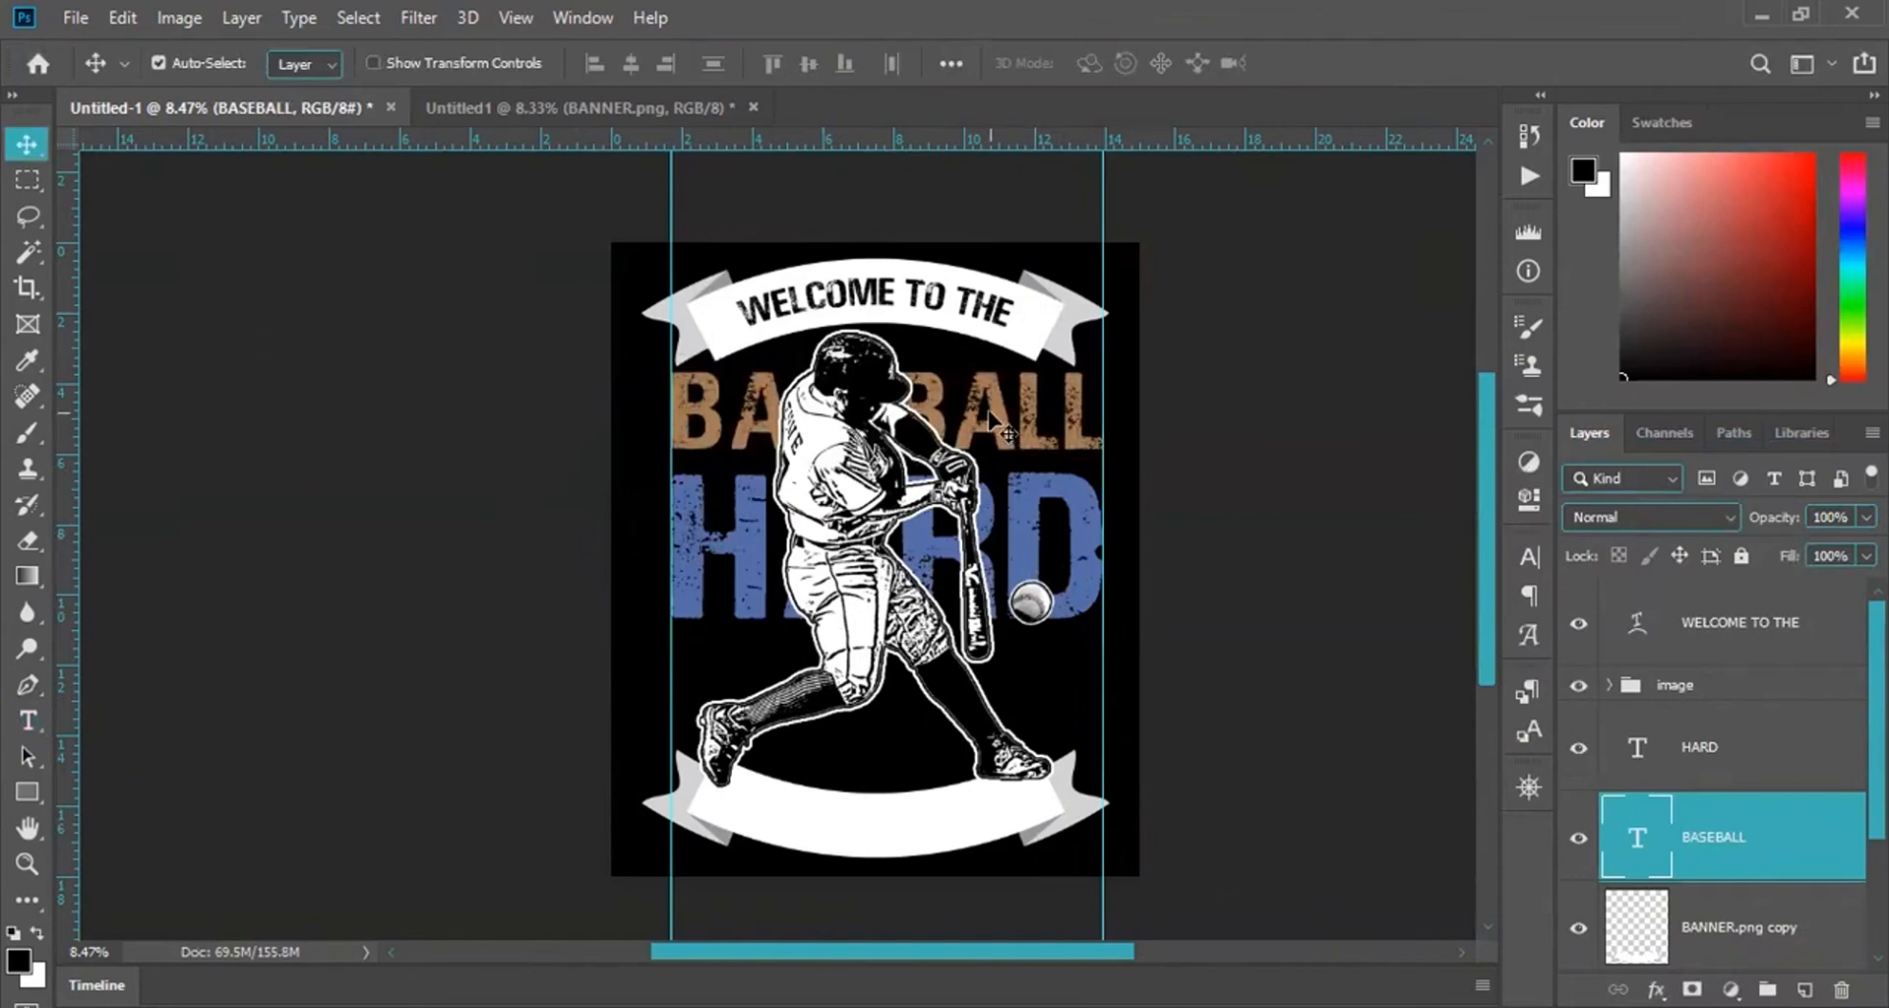
Add a copy of the BASEBALL text below HARD reading TO PLAY BUT, scaled to fit between the guides.
key(ctrl+j)
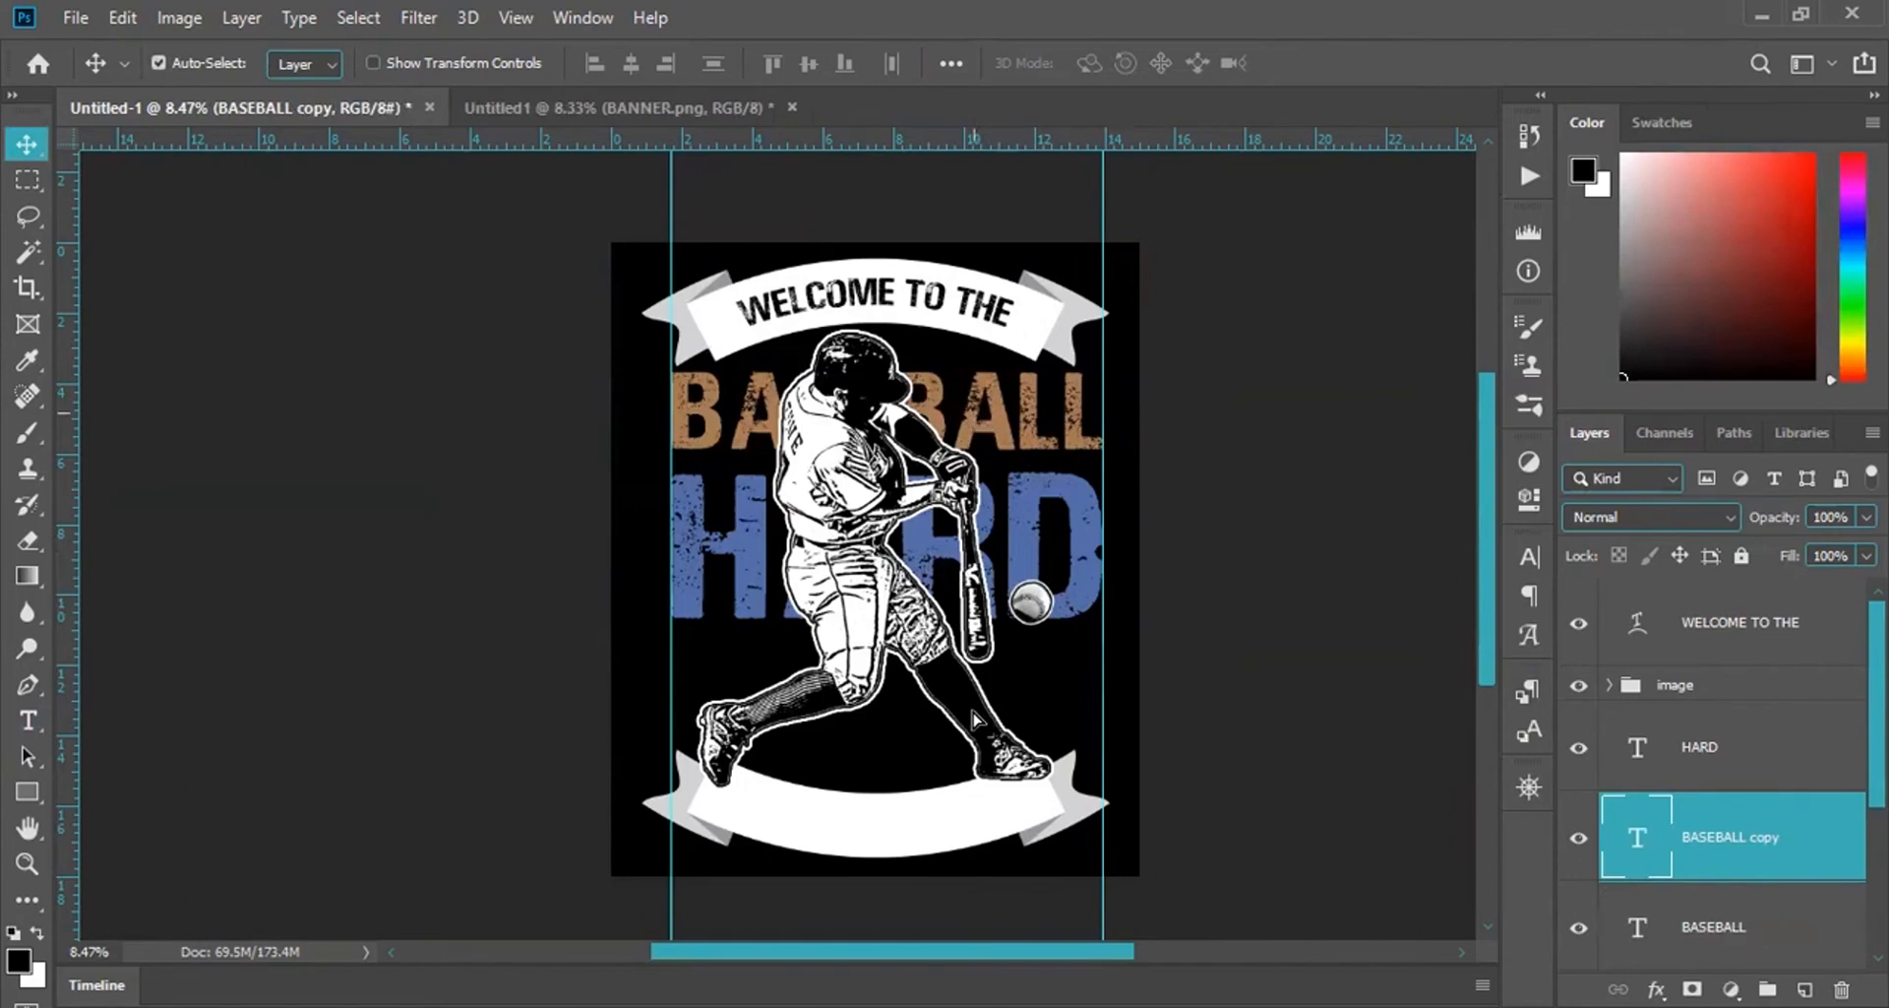
drag(1049, 402, 1049, 662)
double_click(1049, 662)
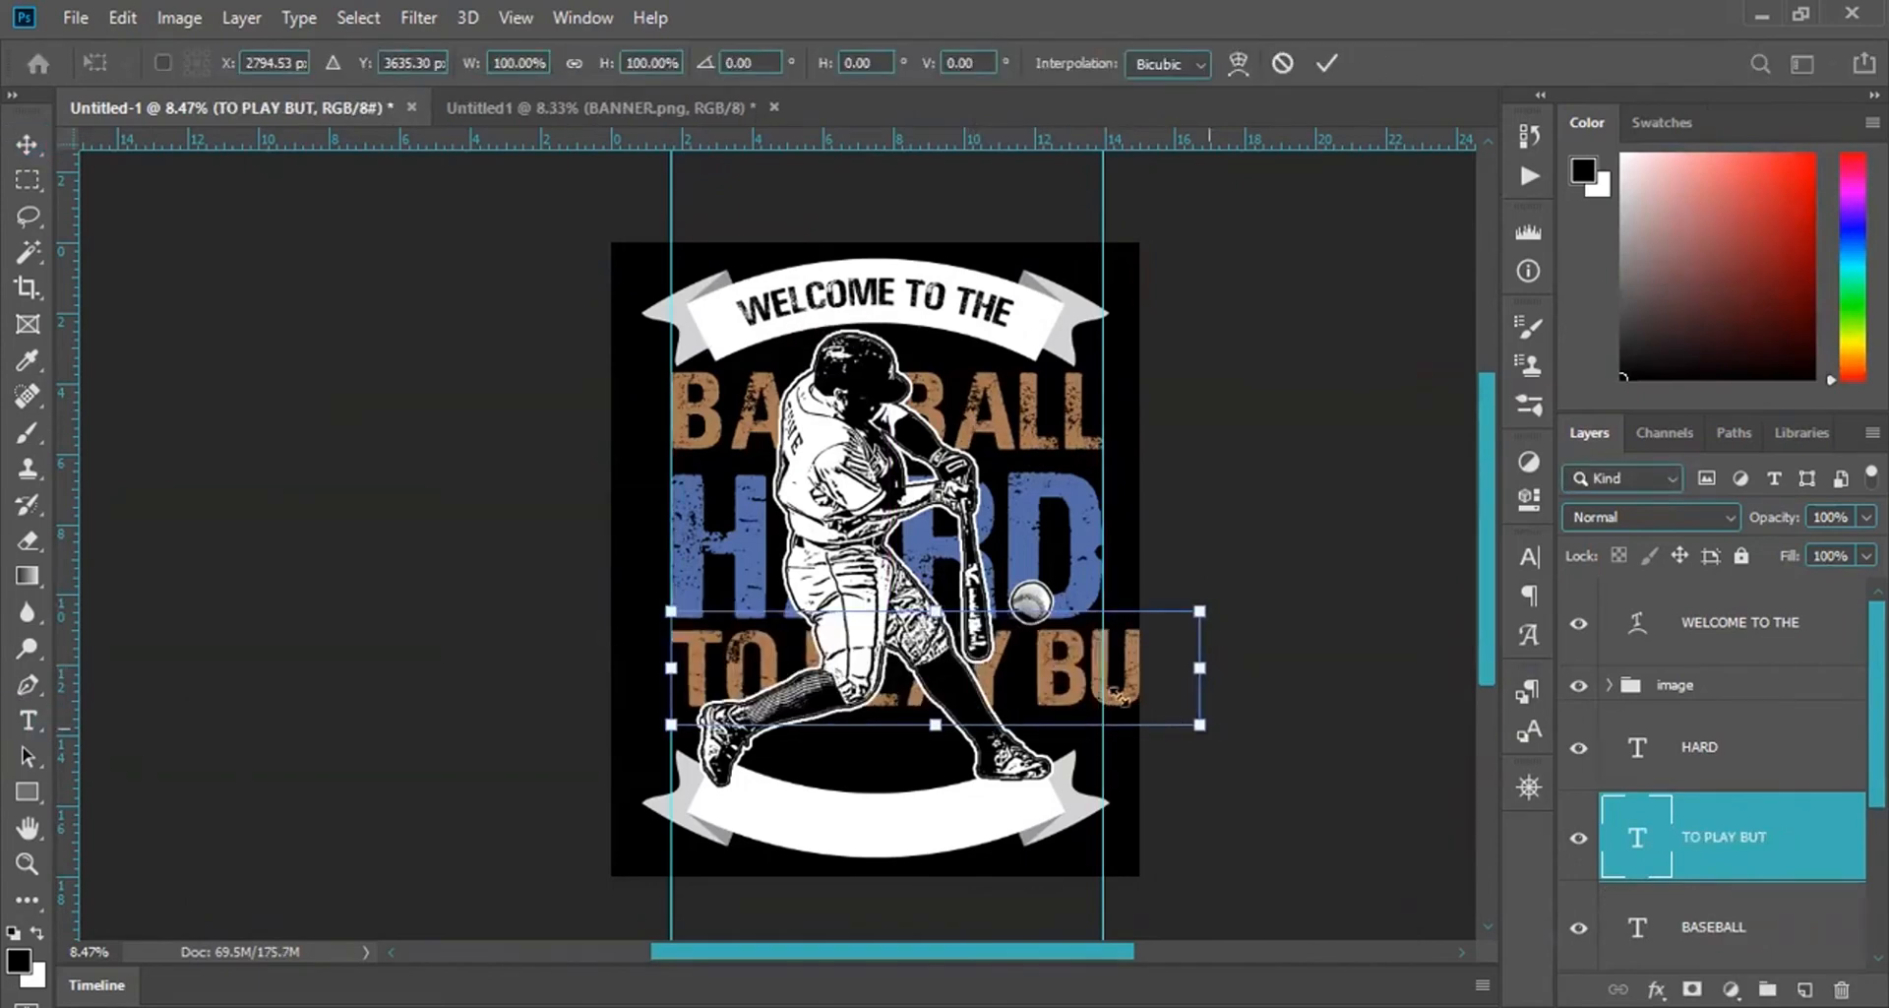
drag(1107, 695, 1102, 692)
key(Return)
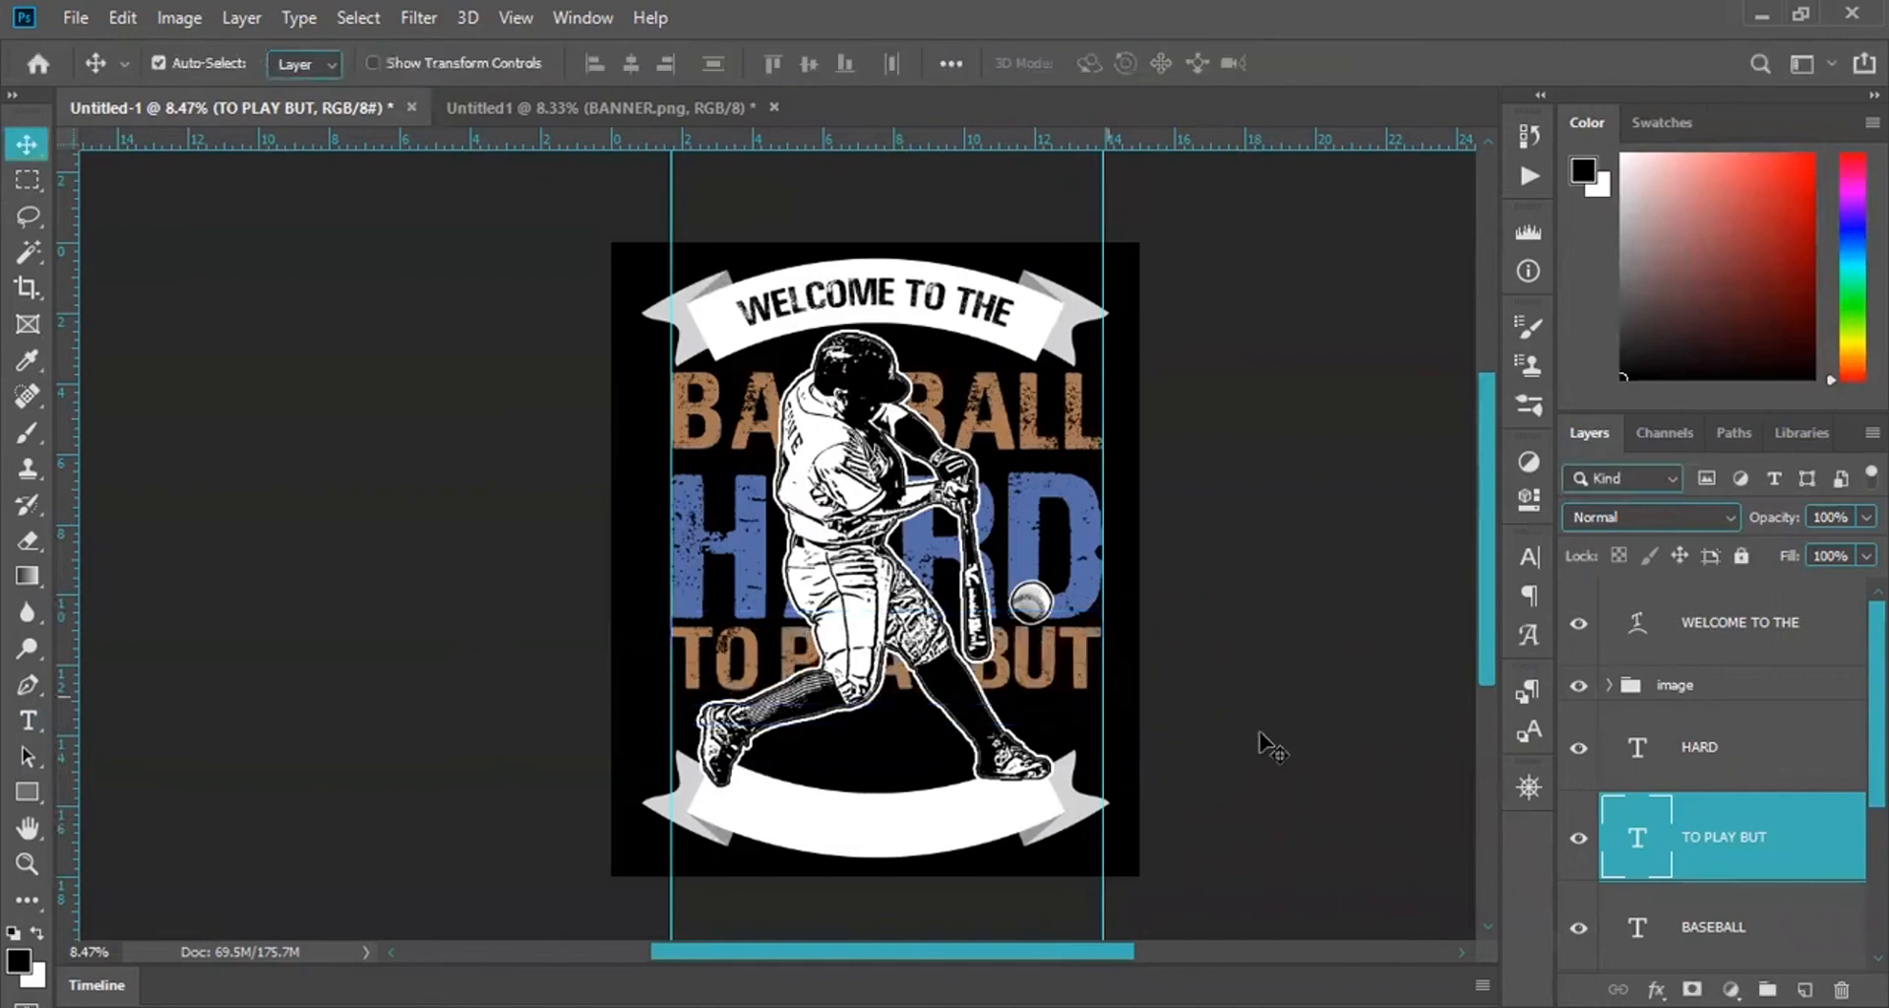
Recolour the TO PLAY BUT text to the blue of HARD, 546da6.
double_click(1623, 839)
click(1105, 63)
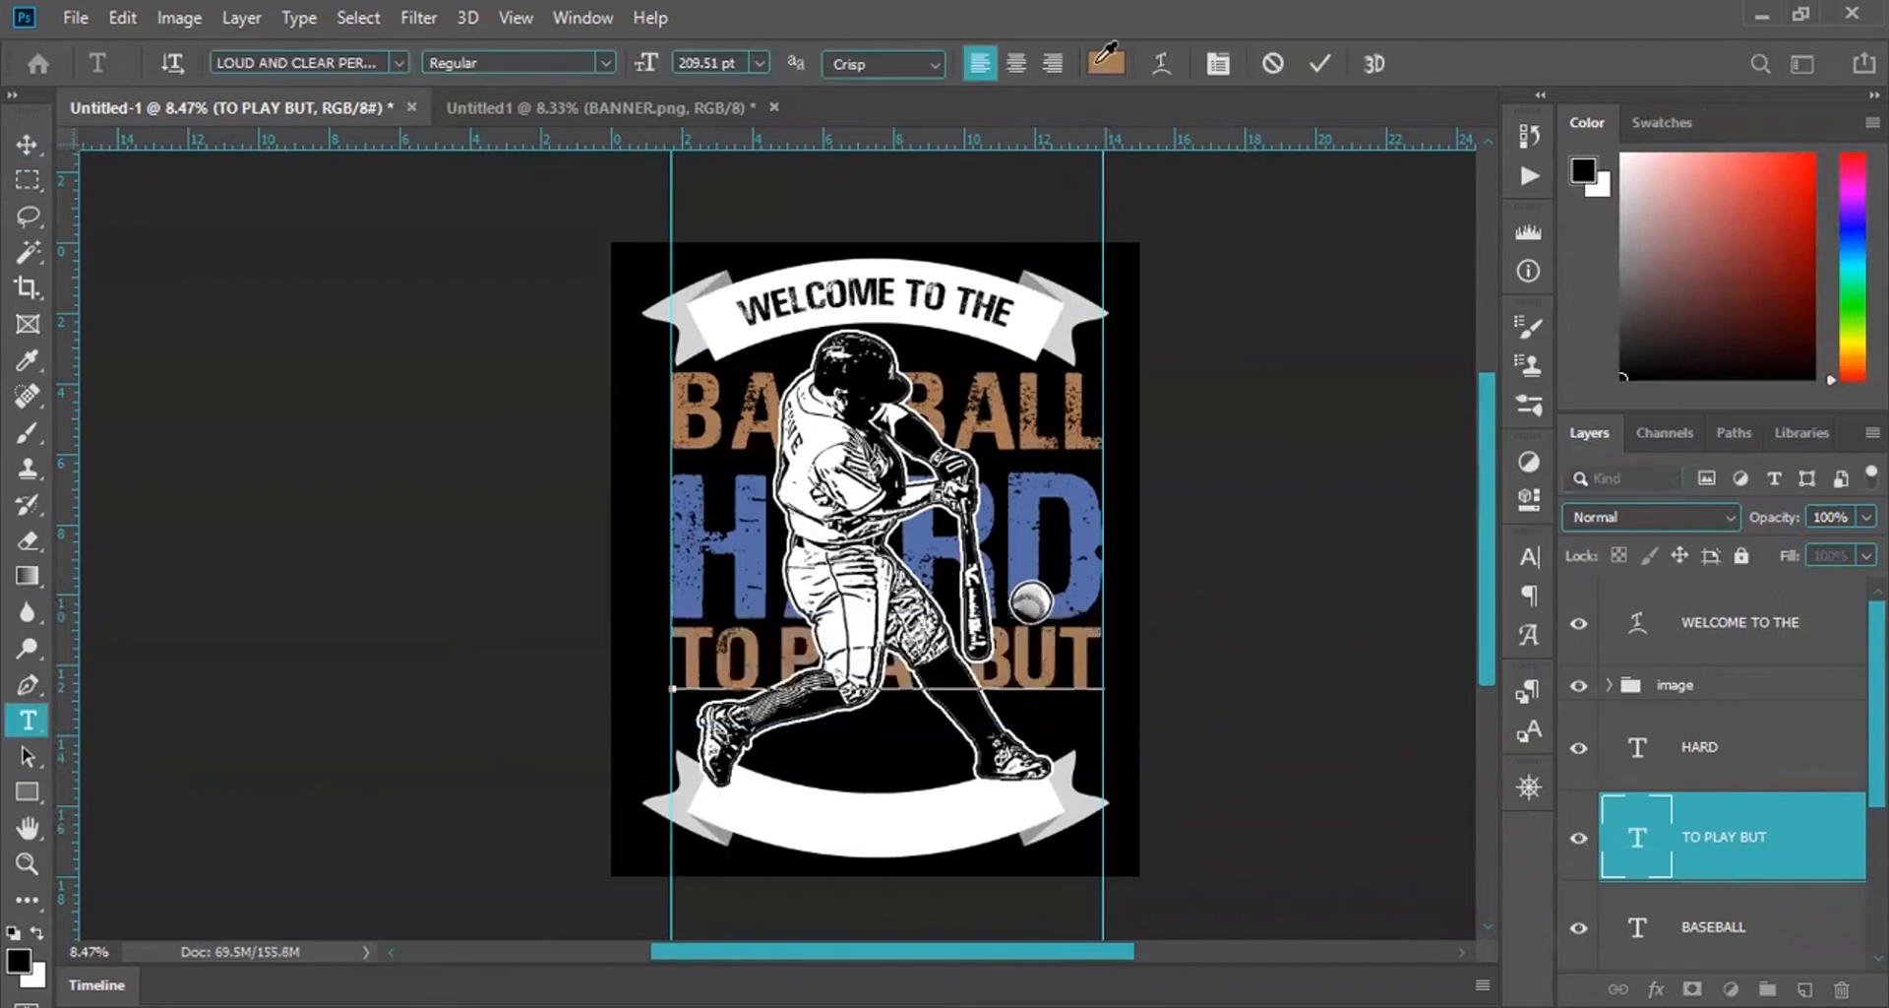
click(756, 508)
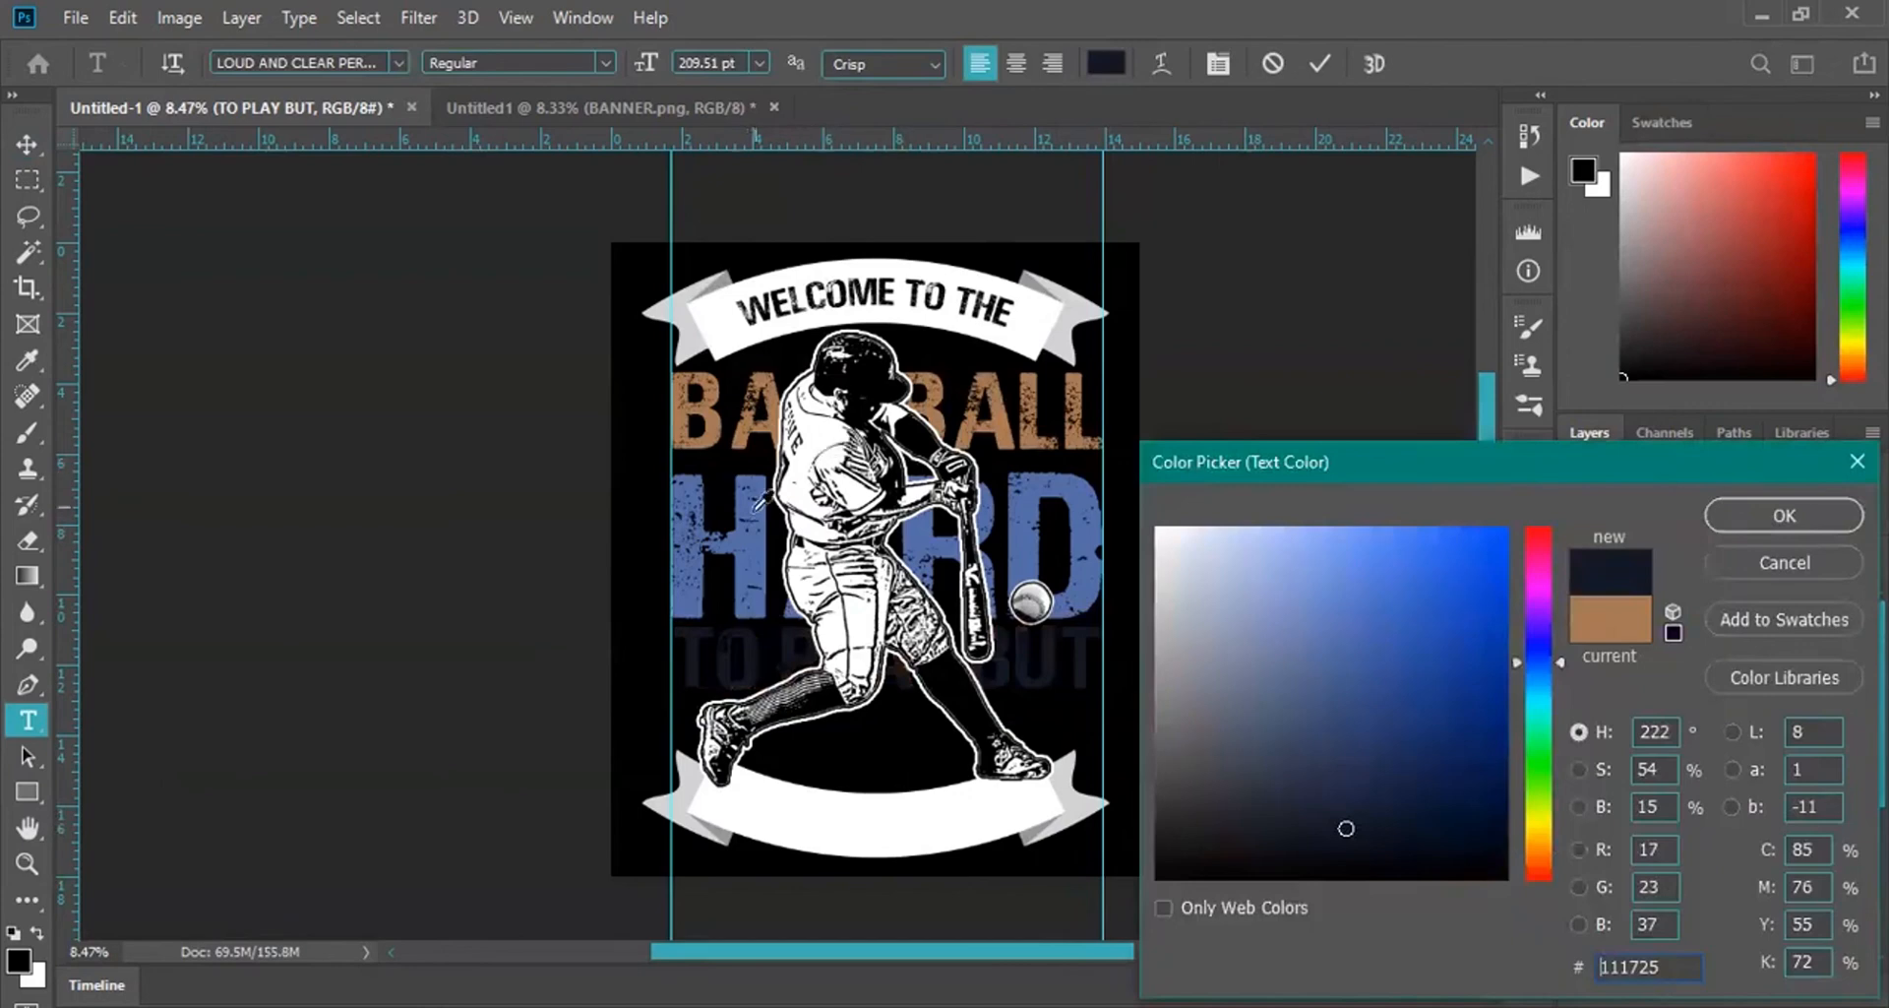
click(758, 537)
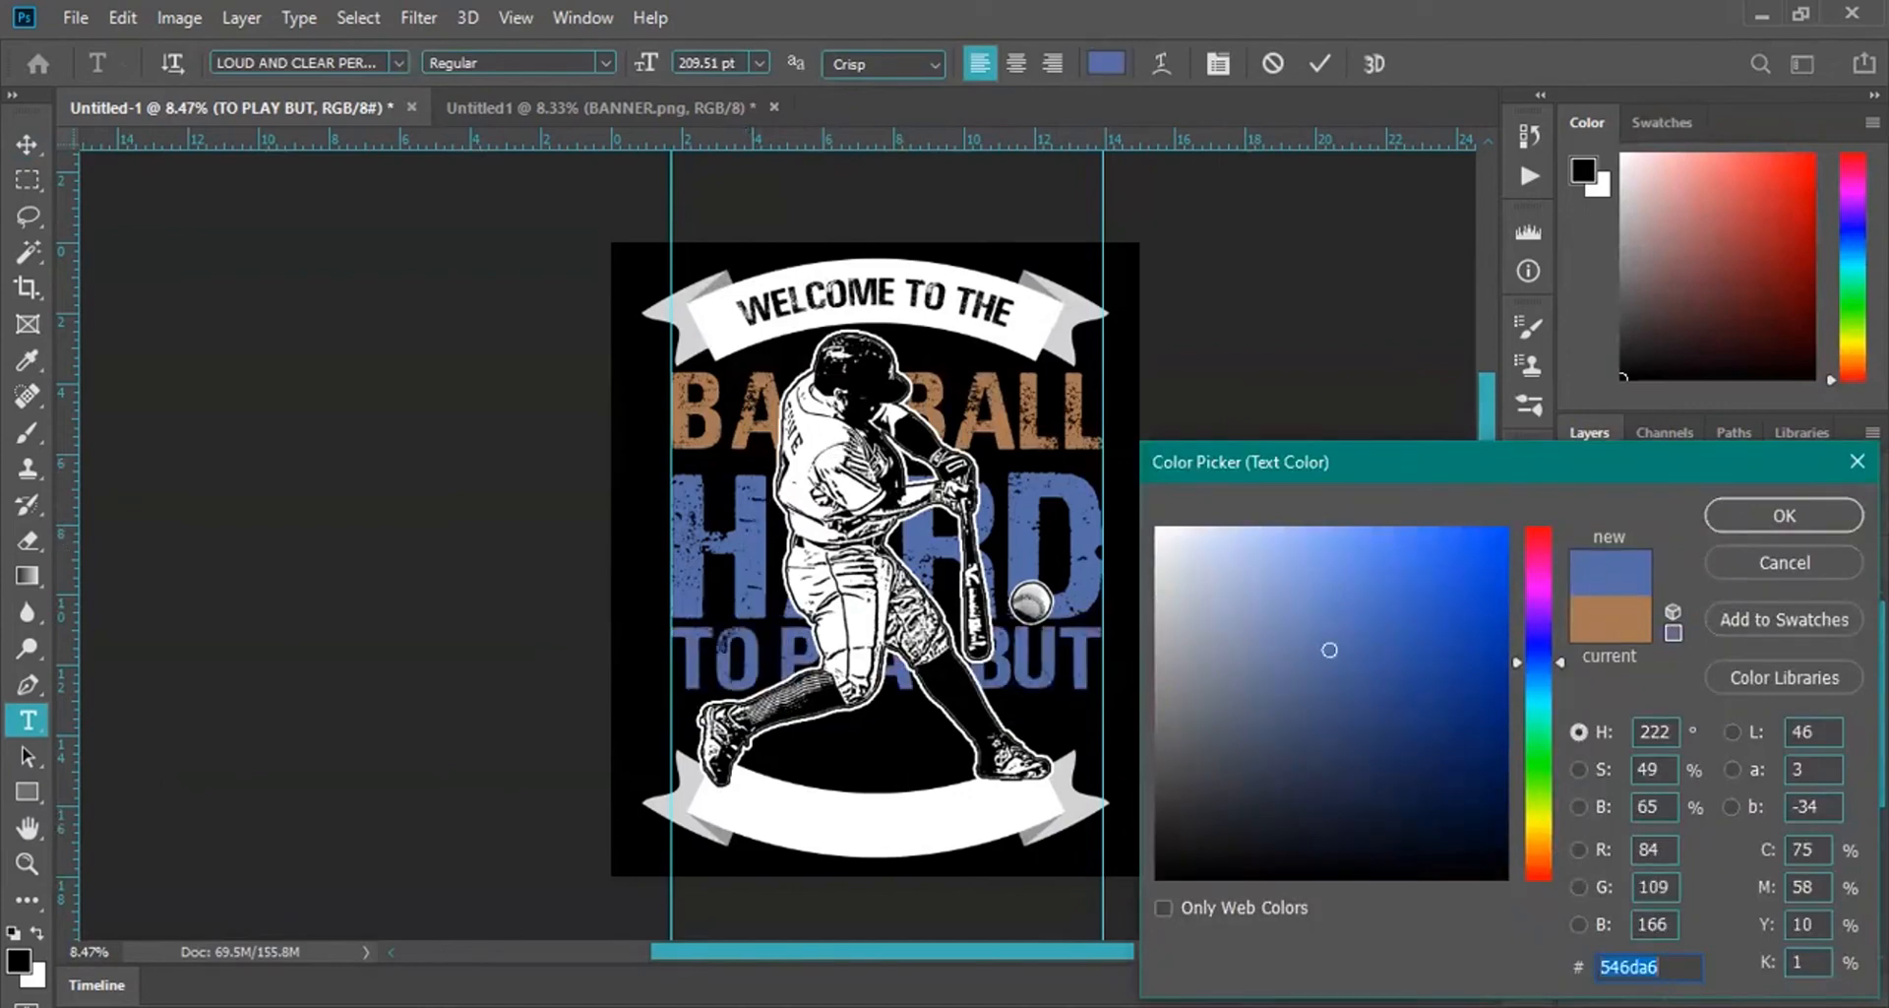
key(Return)
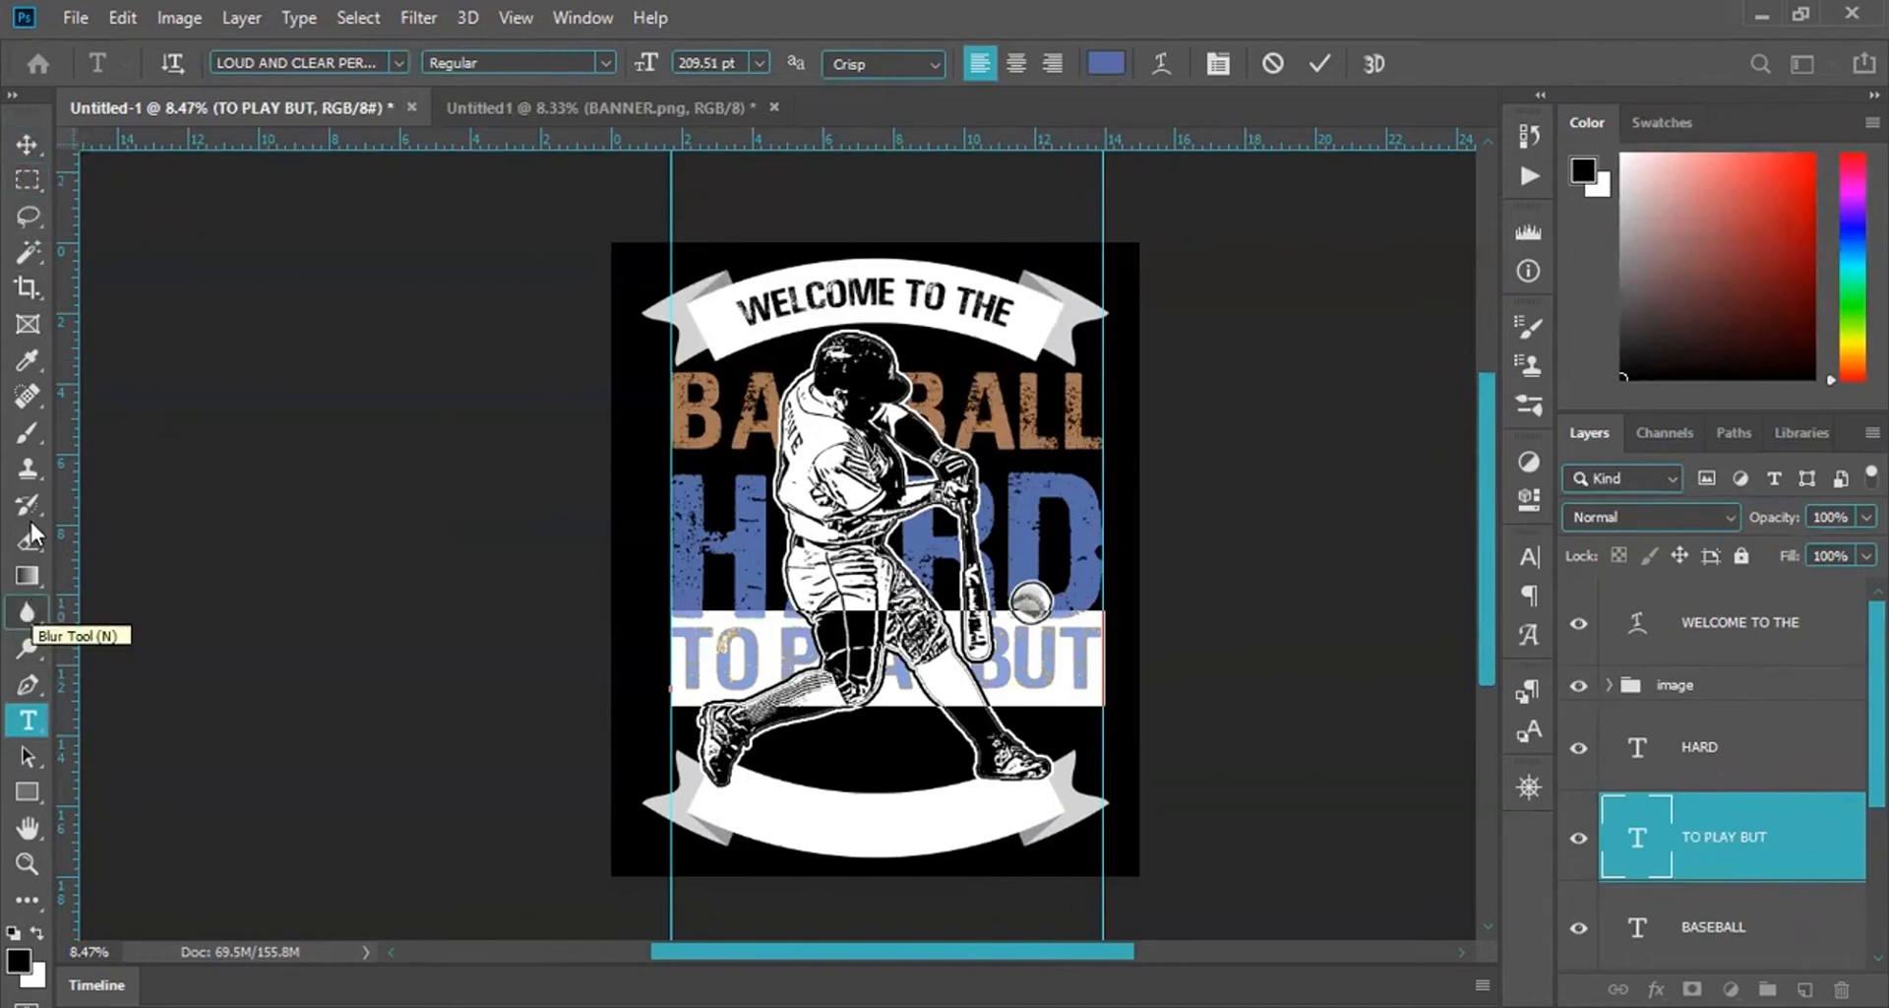
click(26, 145)
Duplicate the TO PLAY BUT text below the original and change the copy's wording to IT time to make history.
key(ctrl+j)
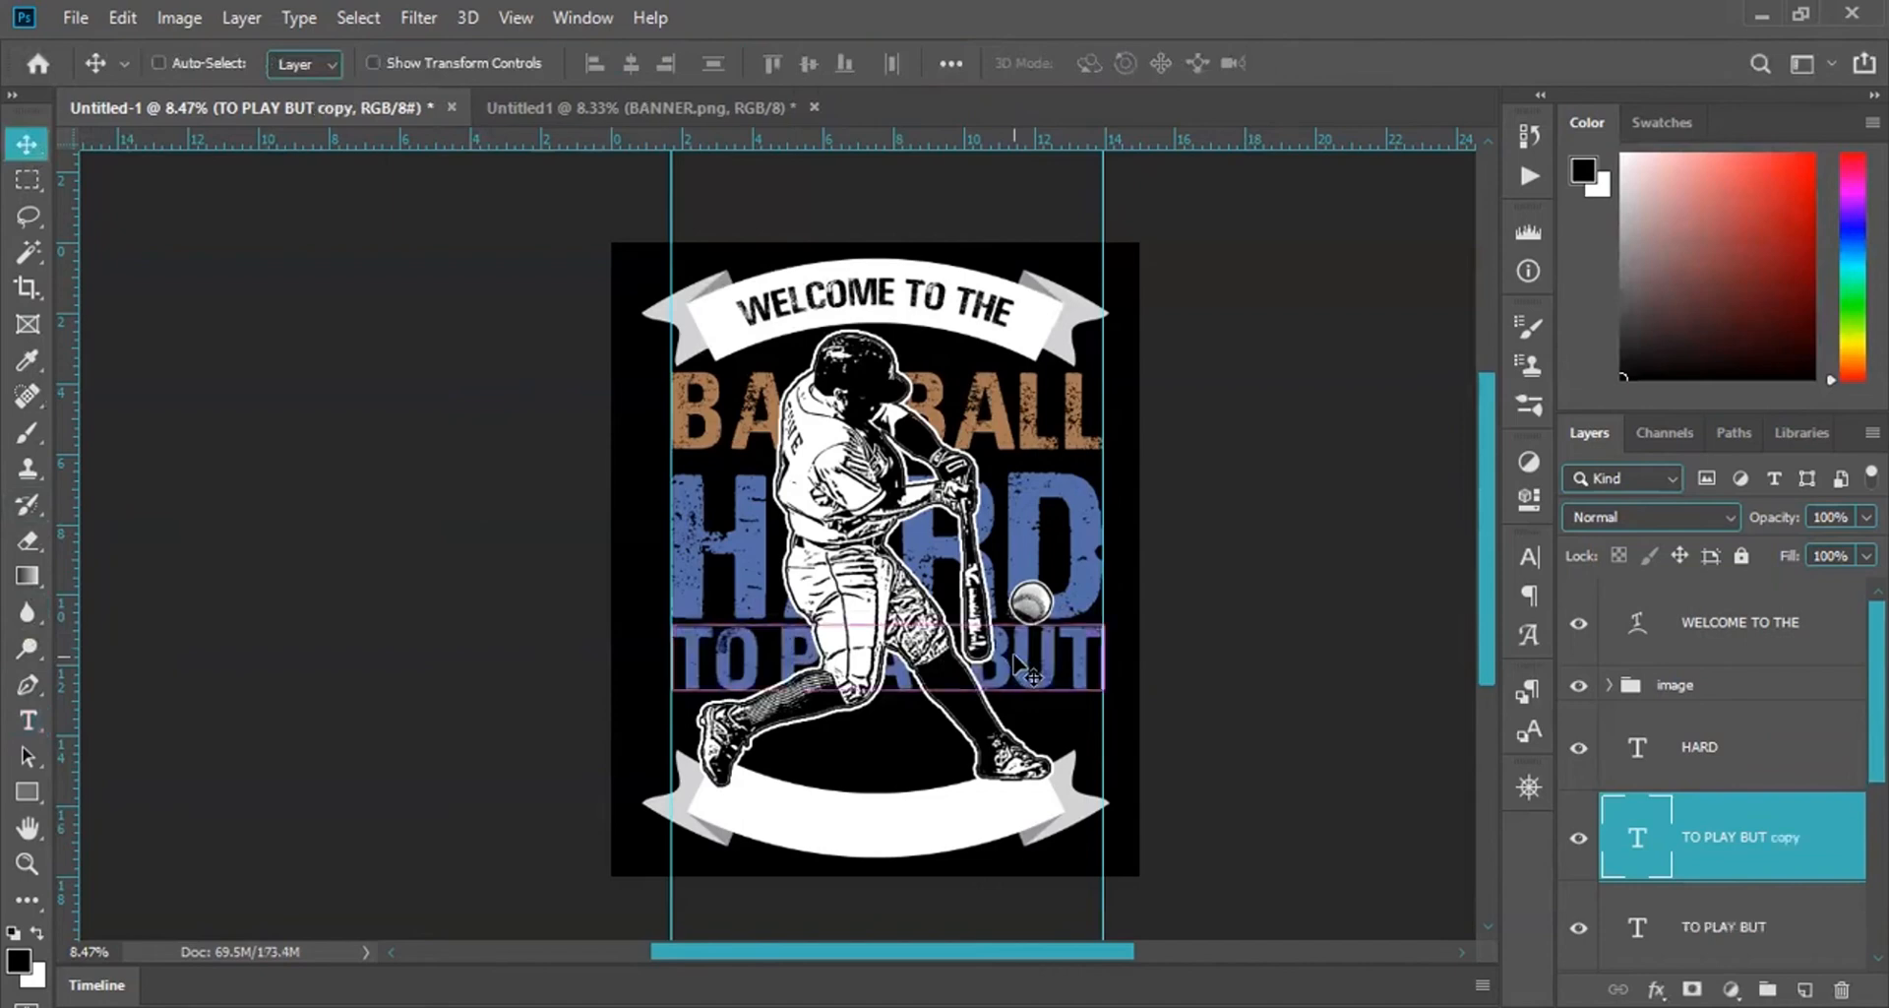
drag(897, 669, 897, 757)
double_click(898, 723)
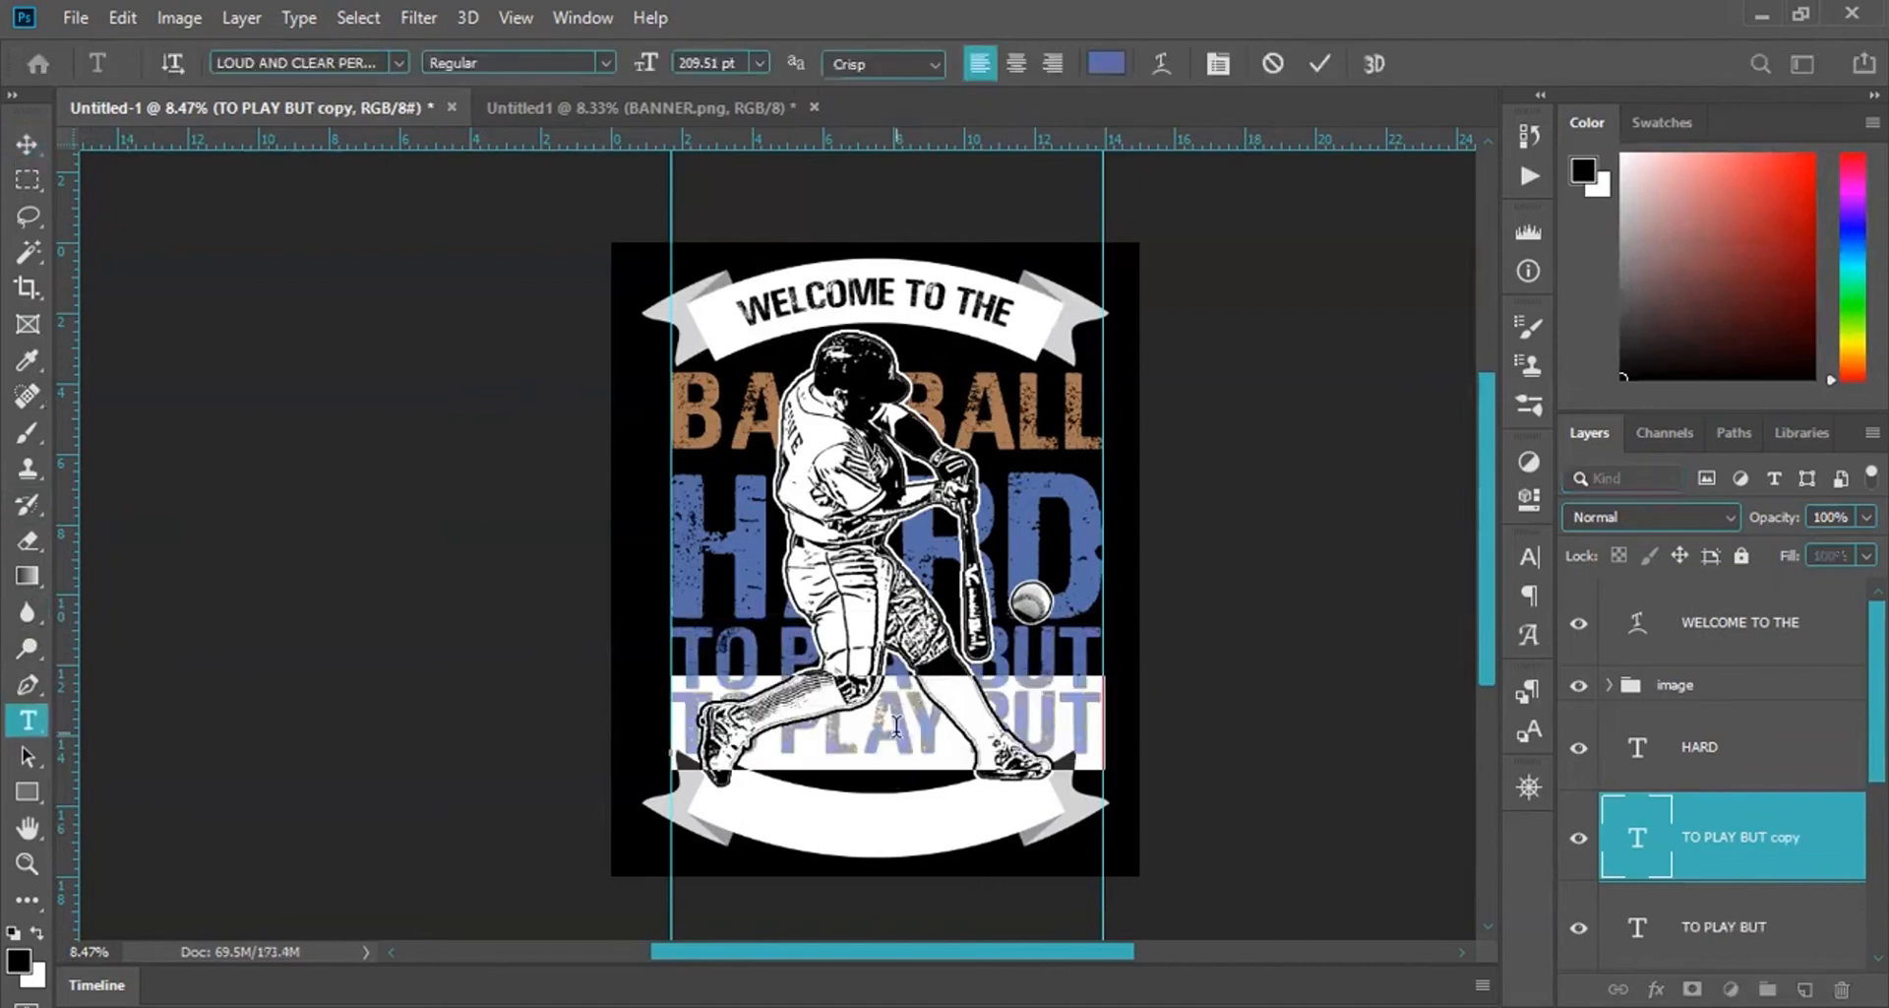
text(IT time to make history)
key(ctrl+Return)
Scale the IT time to make history line to about 49% width and 45% height and place it just under TO PLAY BUT.
key(ctrl+t)
scroll(898, 743, down, 1)
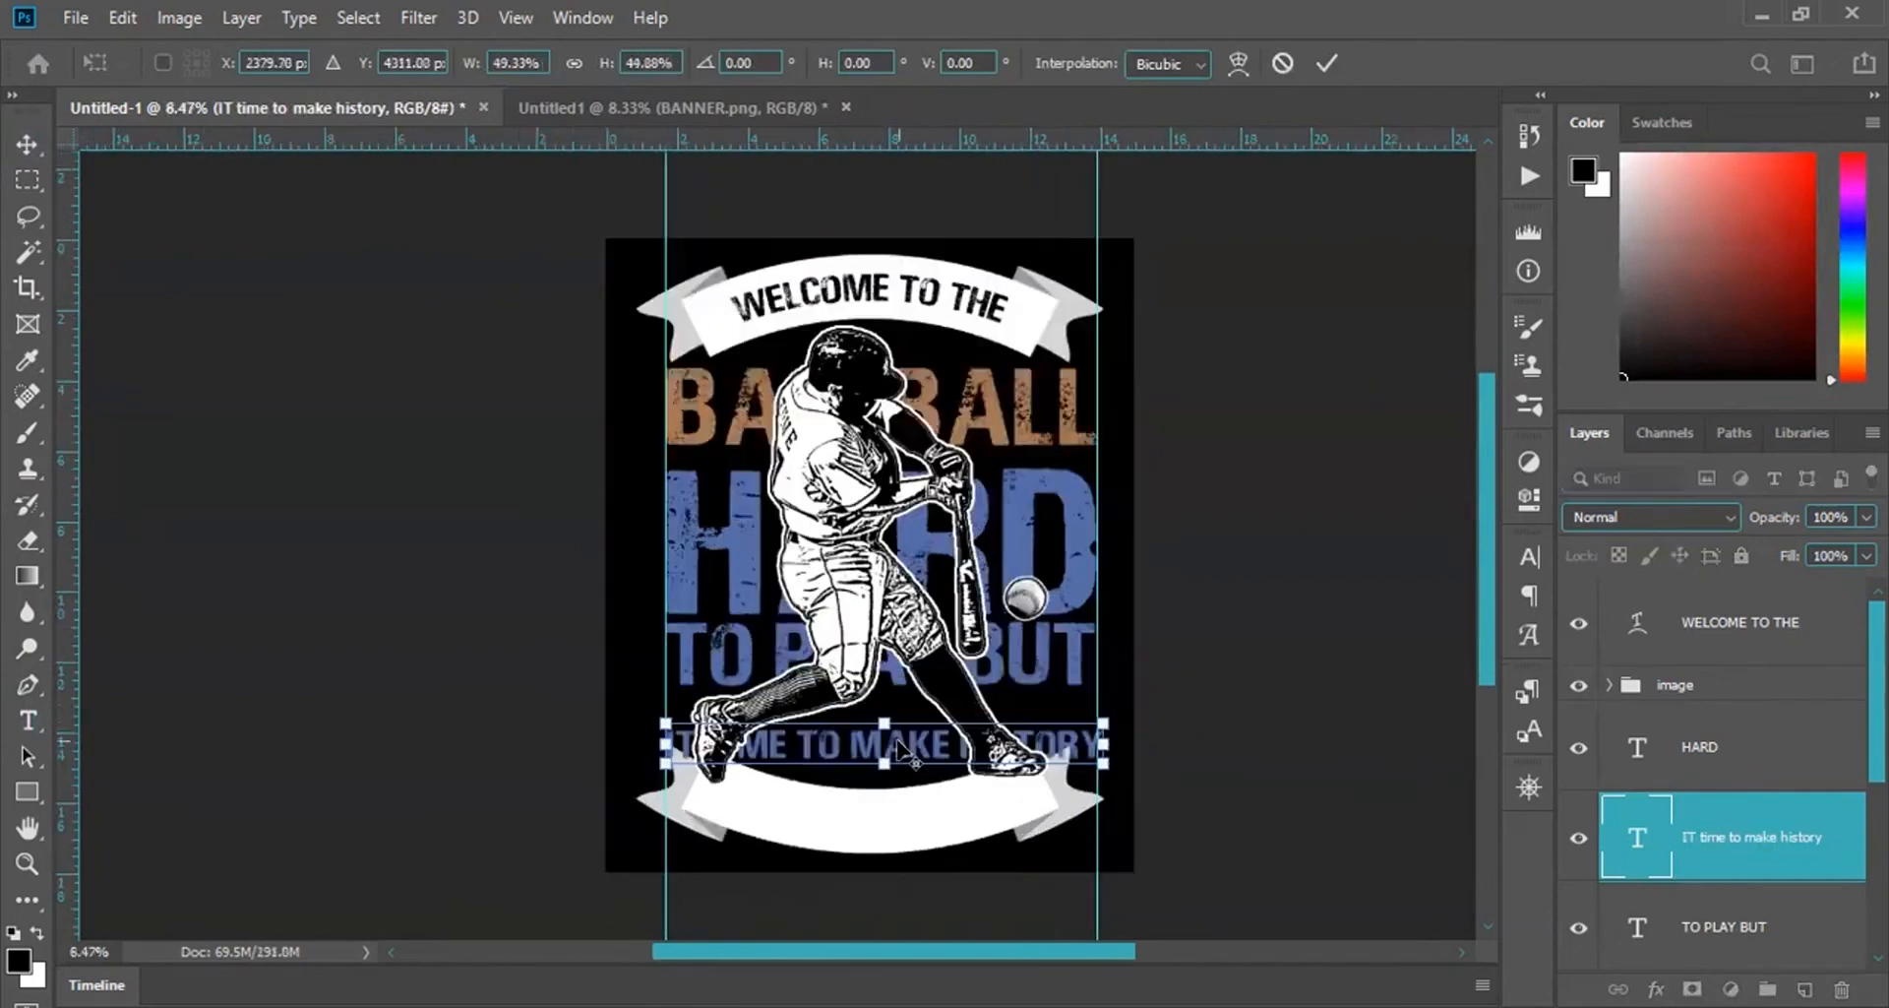
scroll(846, 826, up, 1)
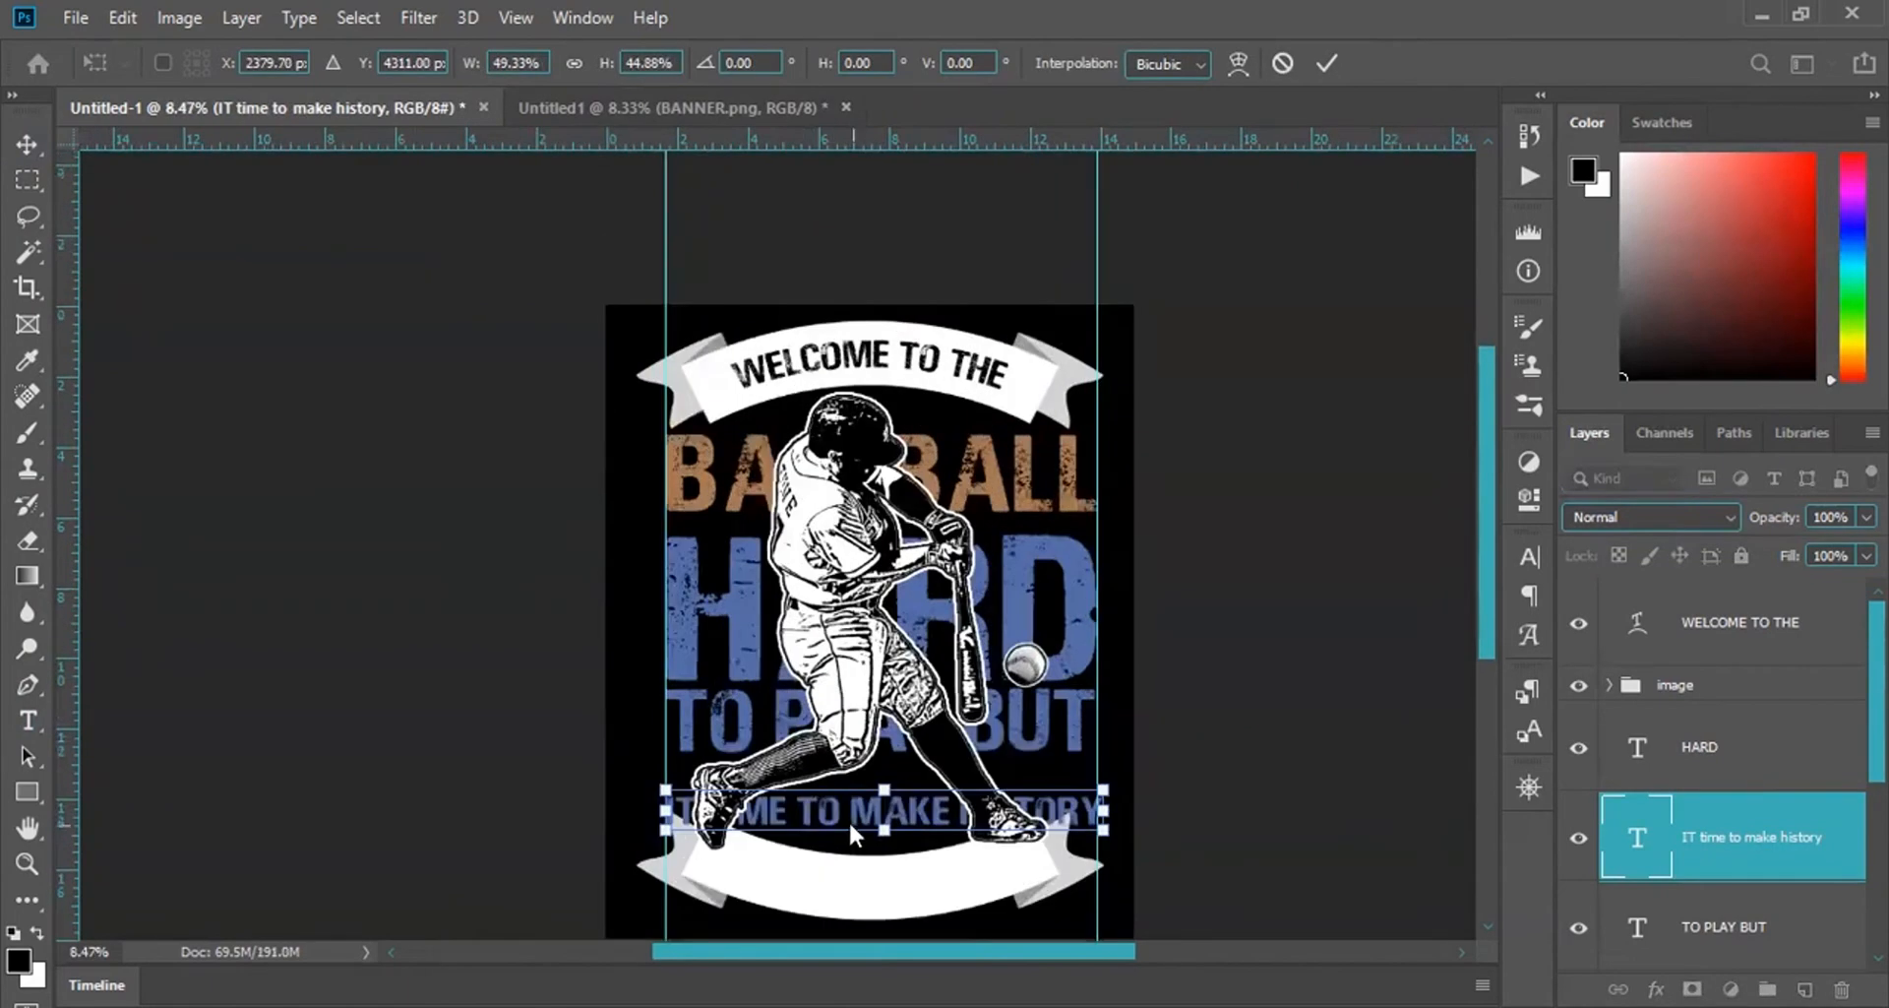
drag(831, 809, 834, 771)
scroll(1056, 818, up, 3)
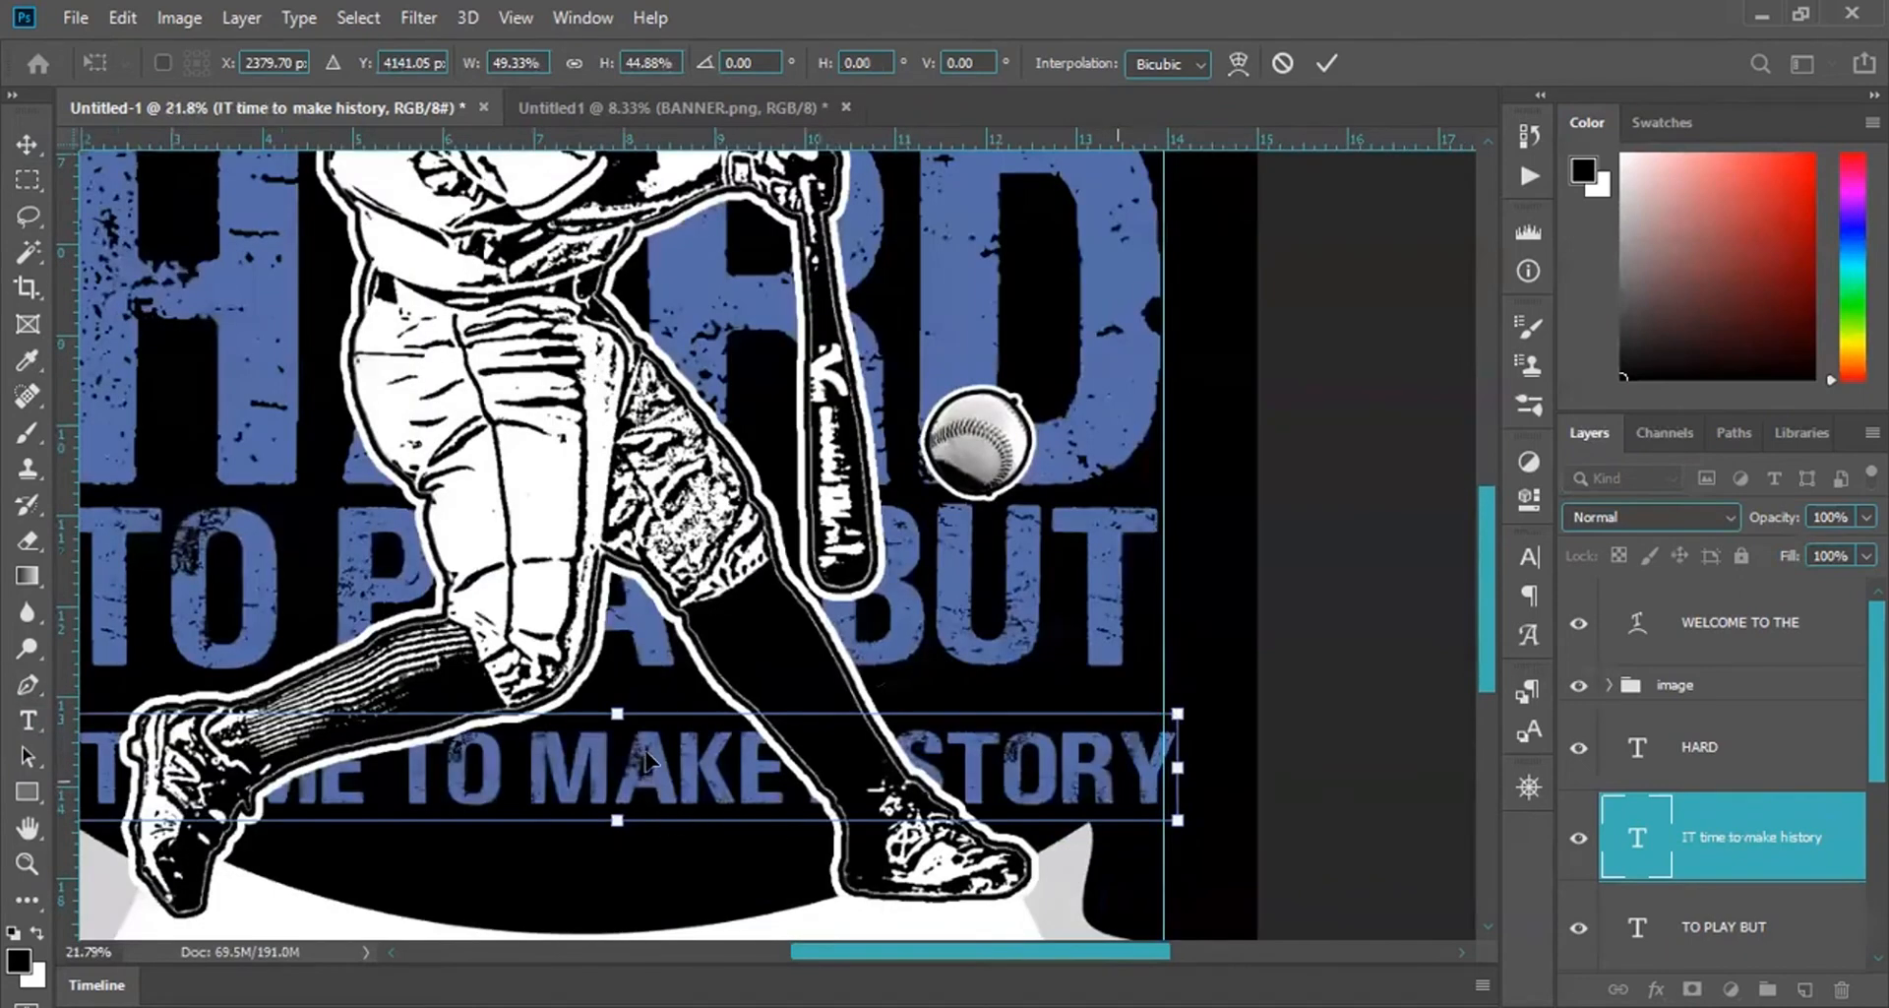
key(Return)
scroll(646, 760, down, 3)
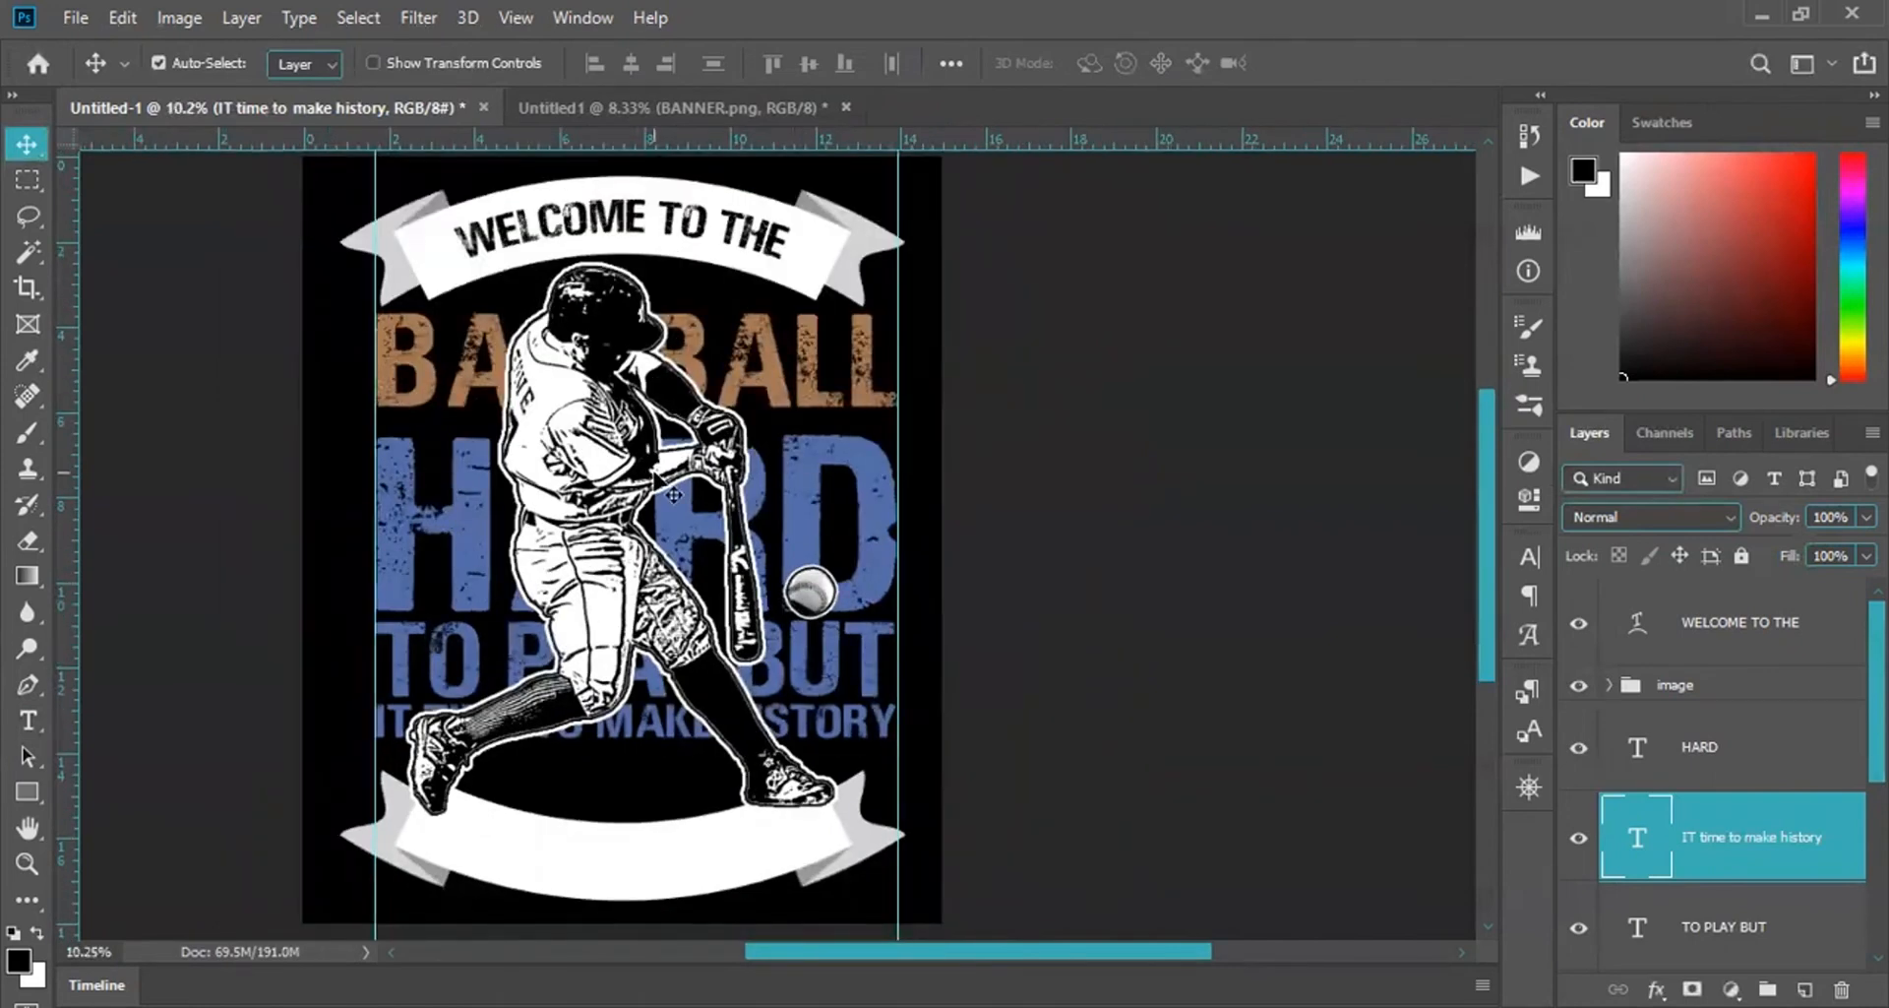
Duplicate the IT time to make history line, change the copy to WE CAN DO THIS and place it on the lower banner.
scroll(640, 584, down, 3)
scroll(639, 585, left, 2)
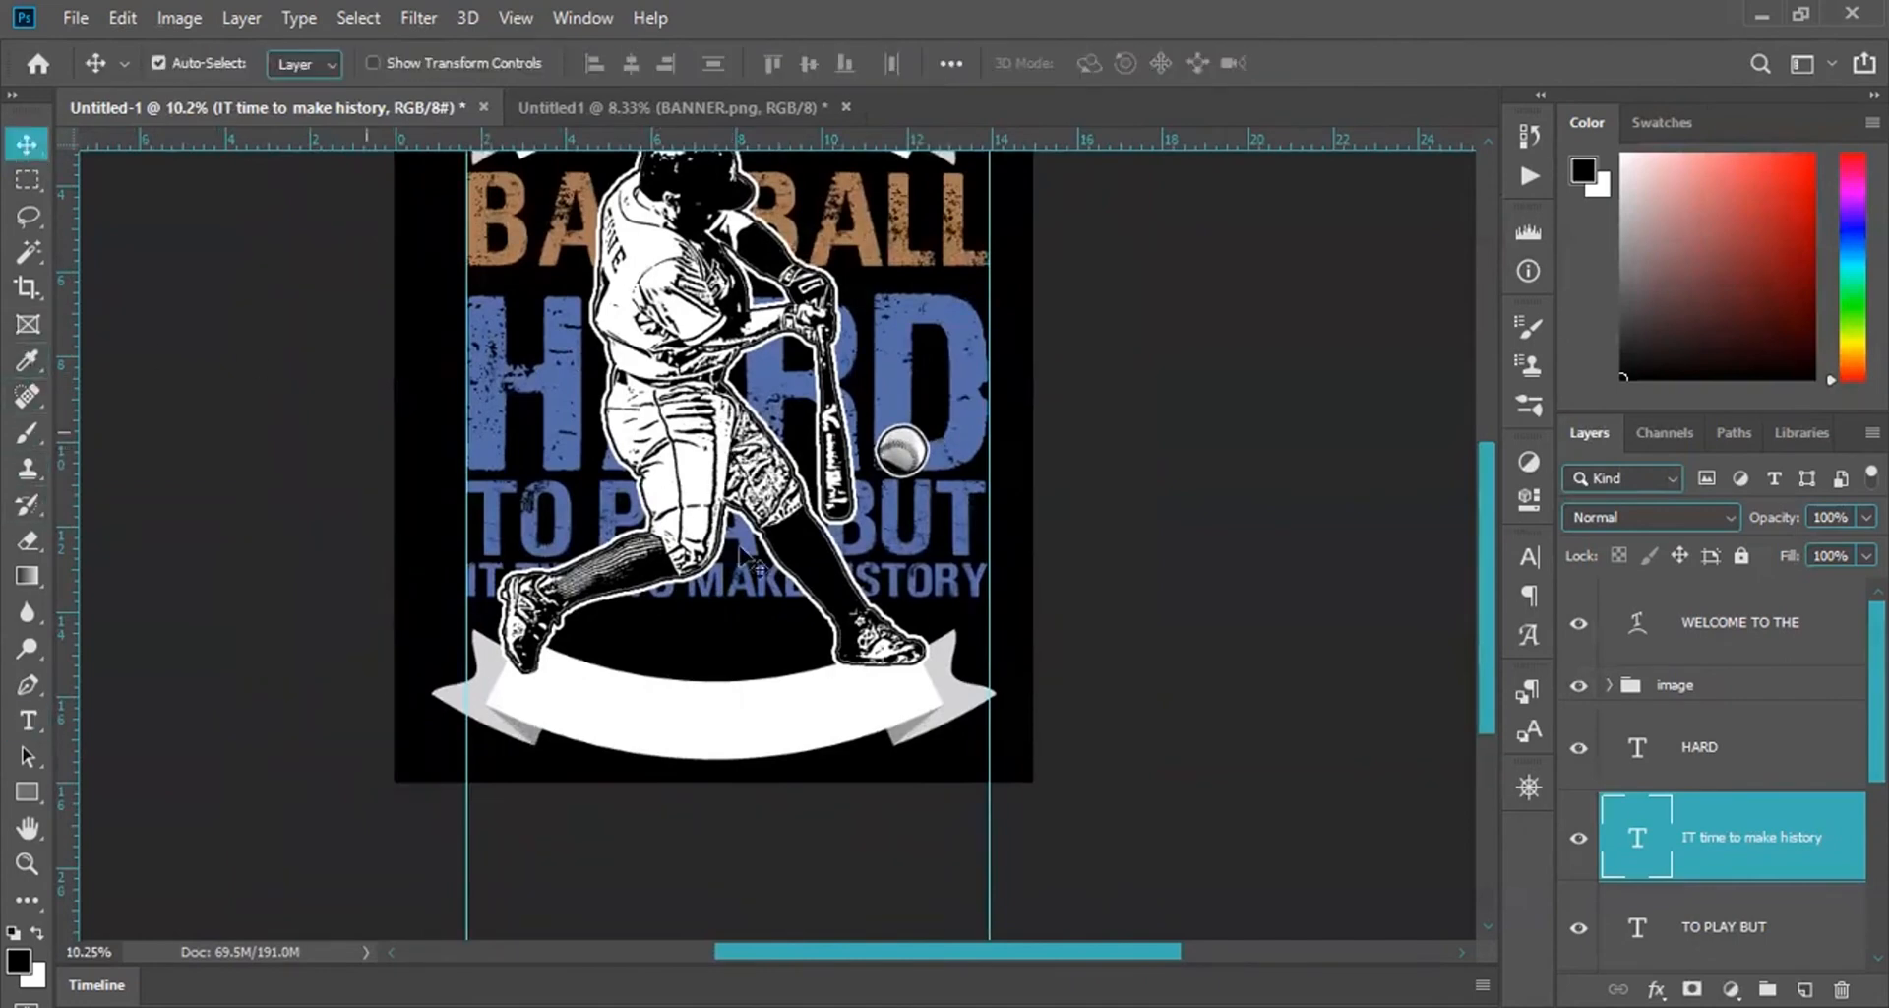
key(ctrl+j)
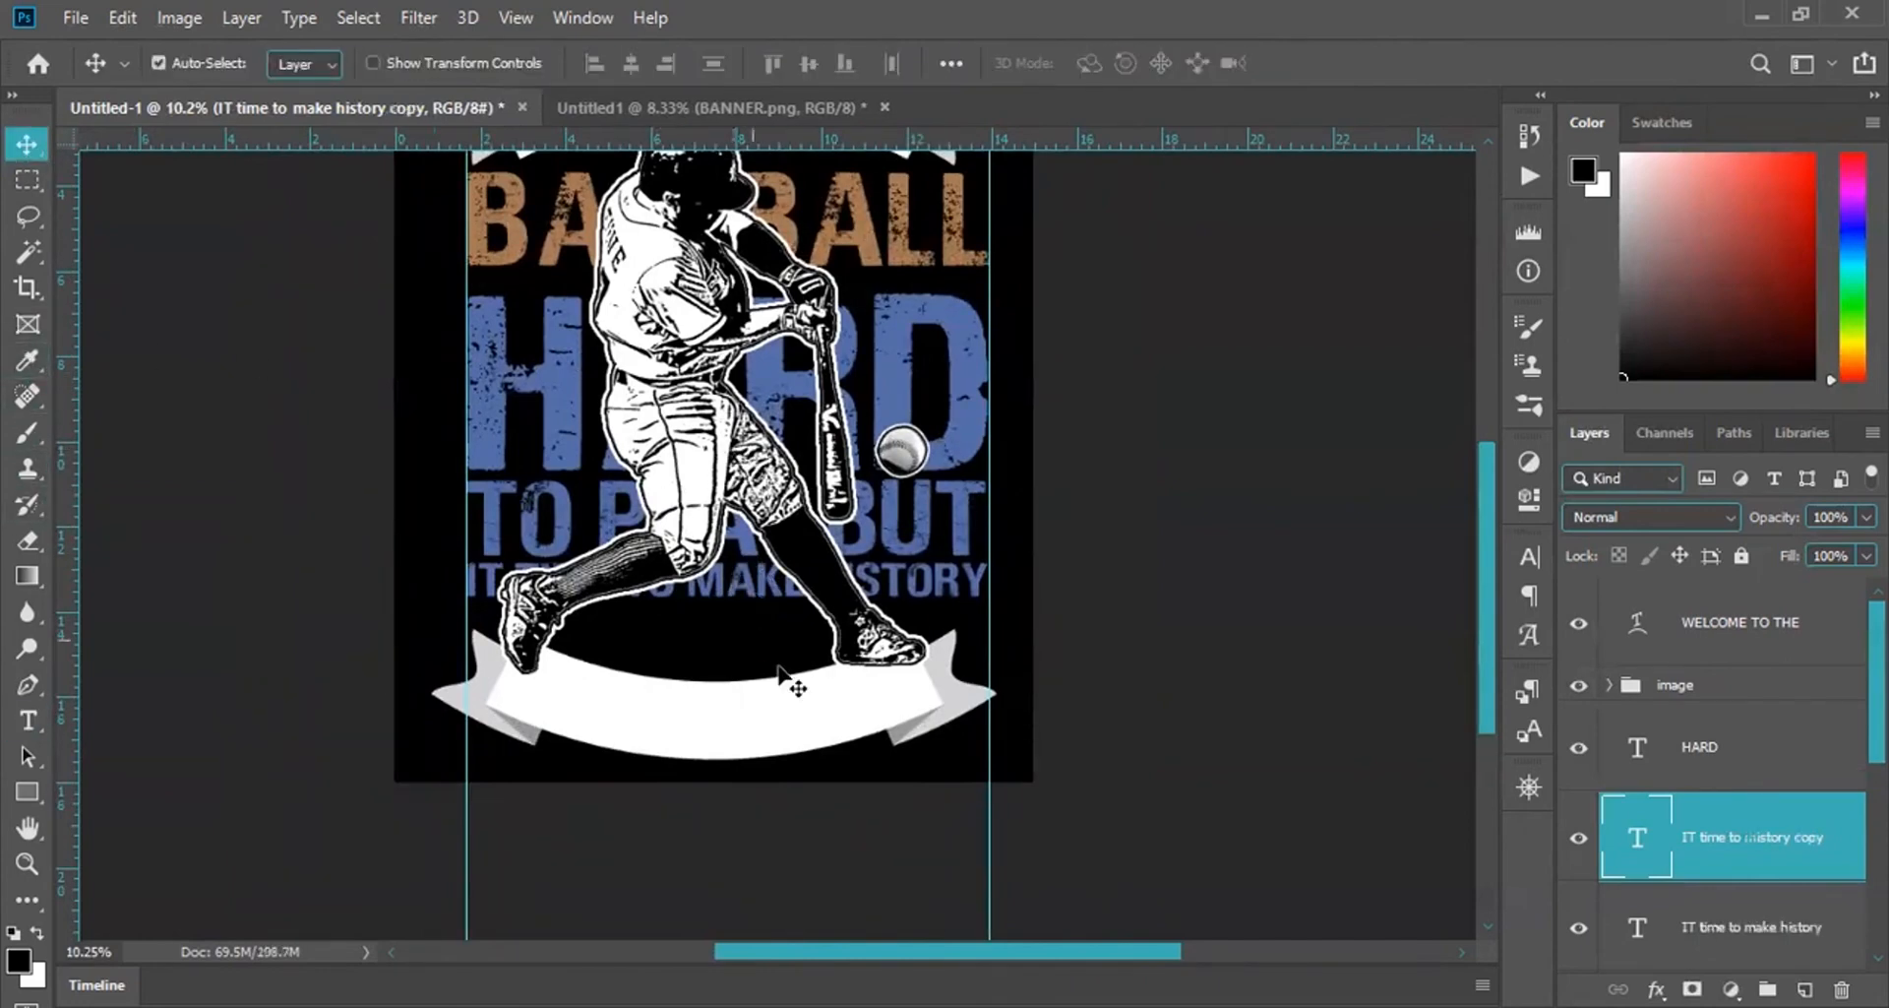
double_click(715, 637)
text(WE CAN DO THIS)
key(ctrl+Return)
key(v)
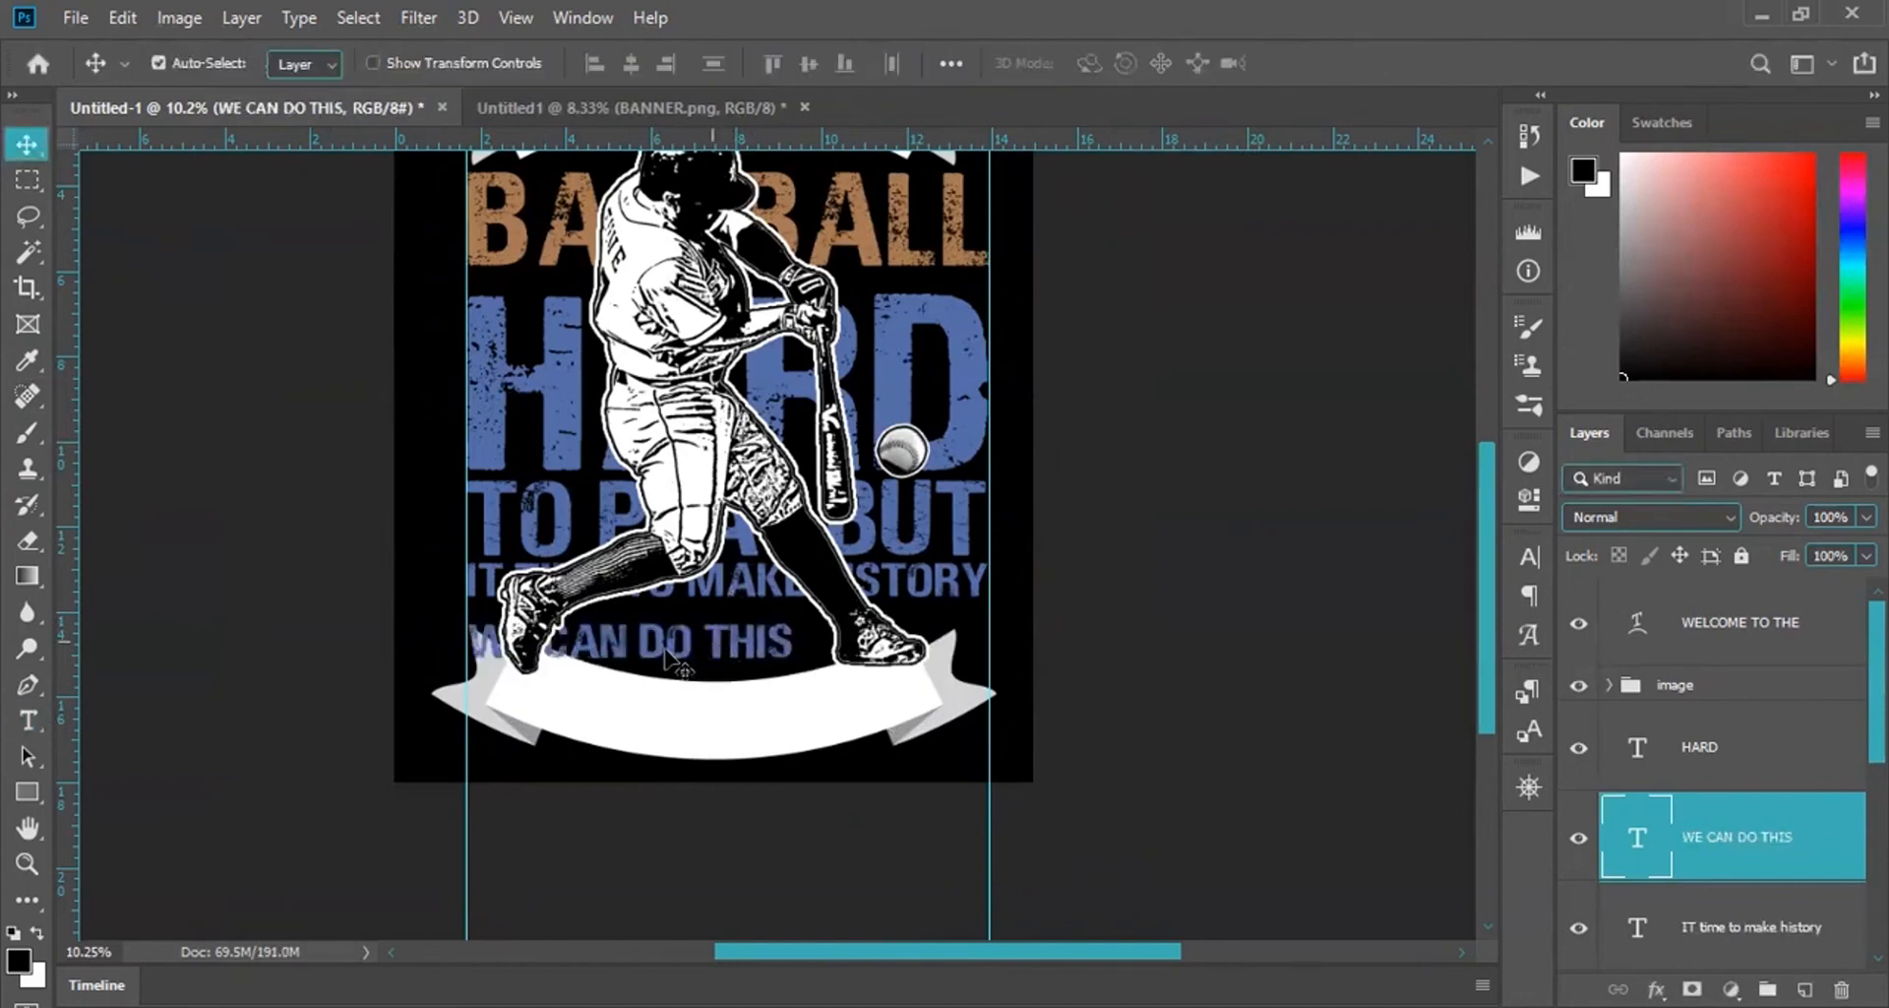
drag(719, 733, 815, 810)
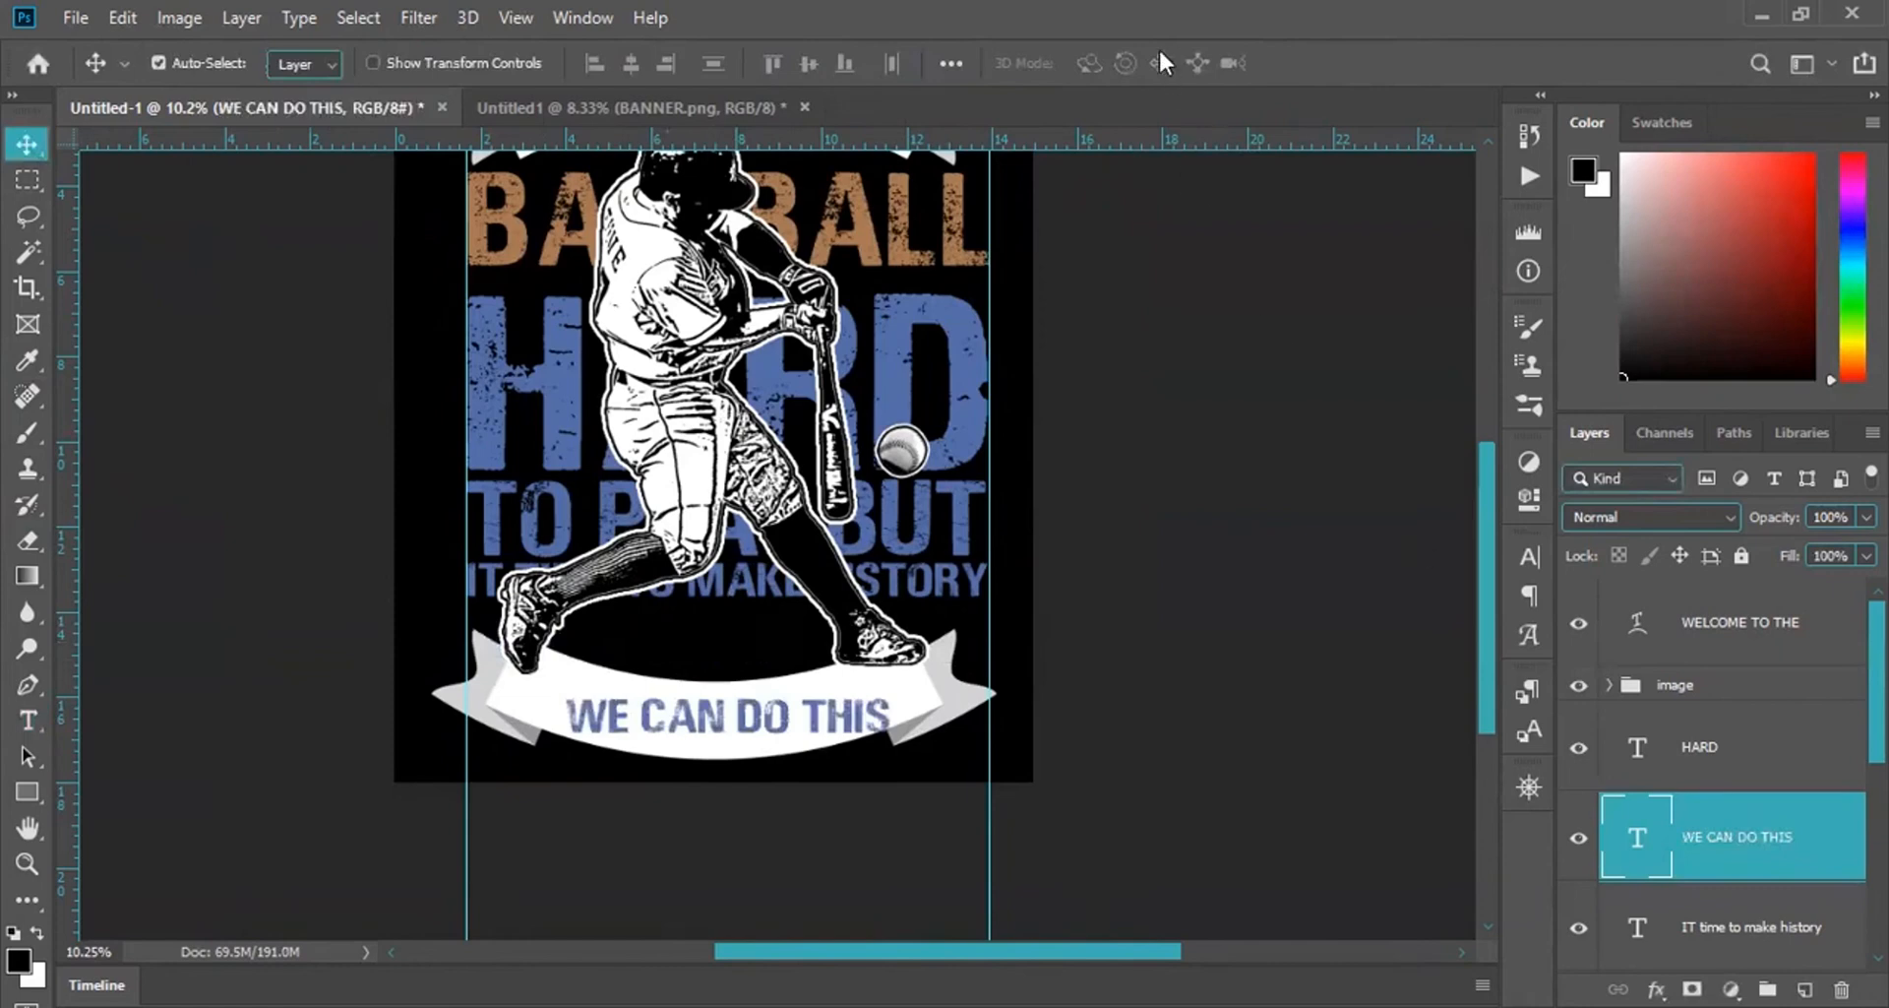
Recolour the WE CAN DO THIS text to black (000000) and shift it slightly up within the lower banner.
double_click(1636, 836)
click(1106, 63)
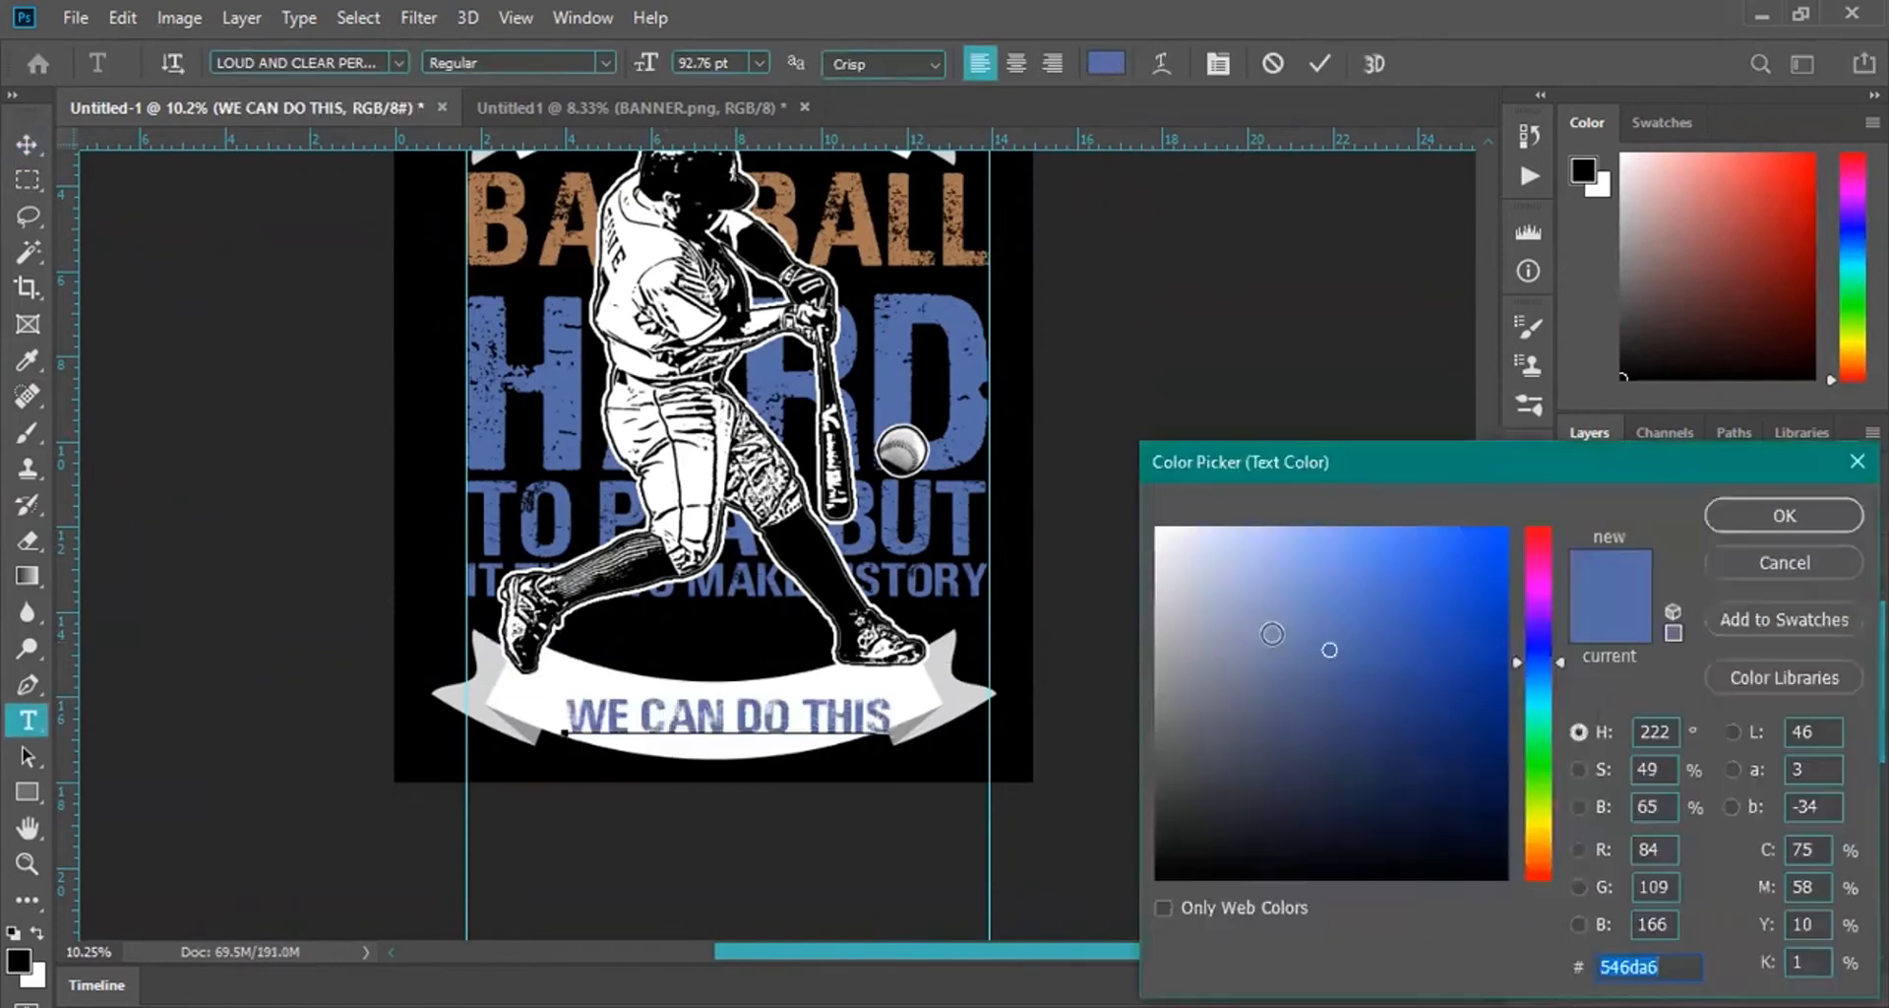
drag(1239, 767, 1130, 902)
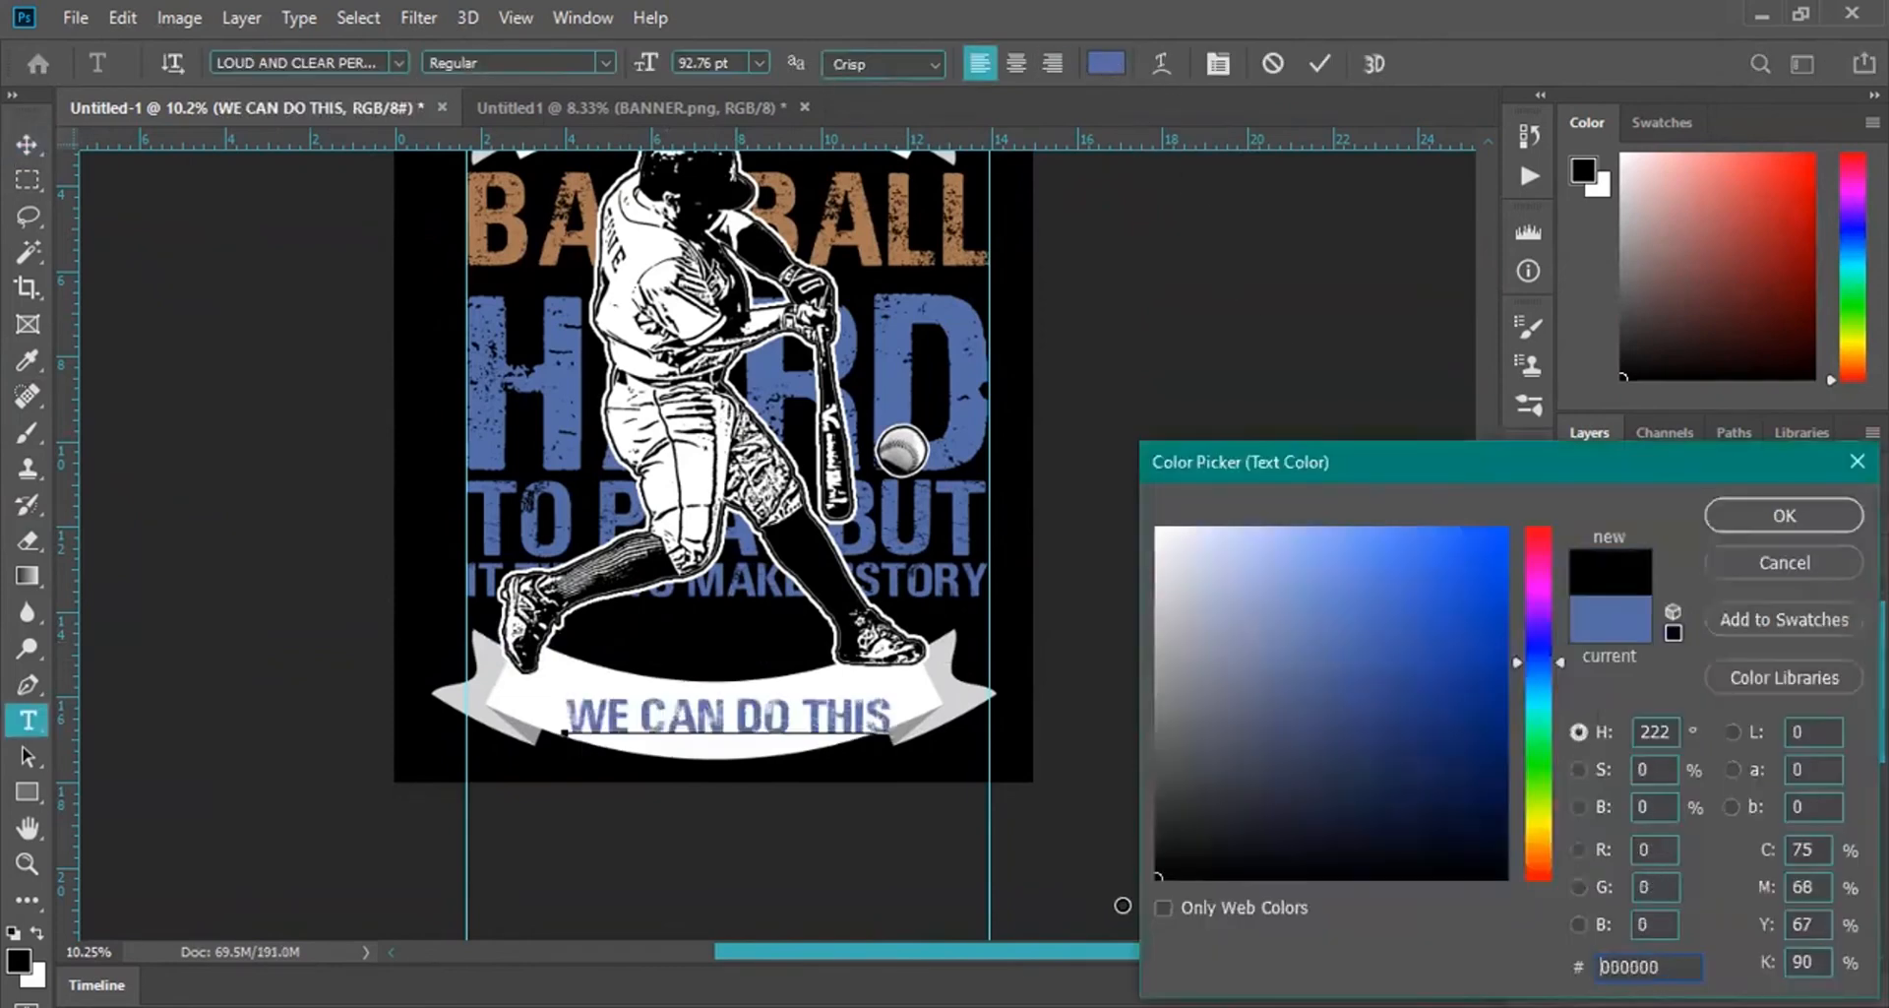
click(1784, 515)
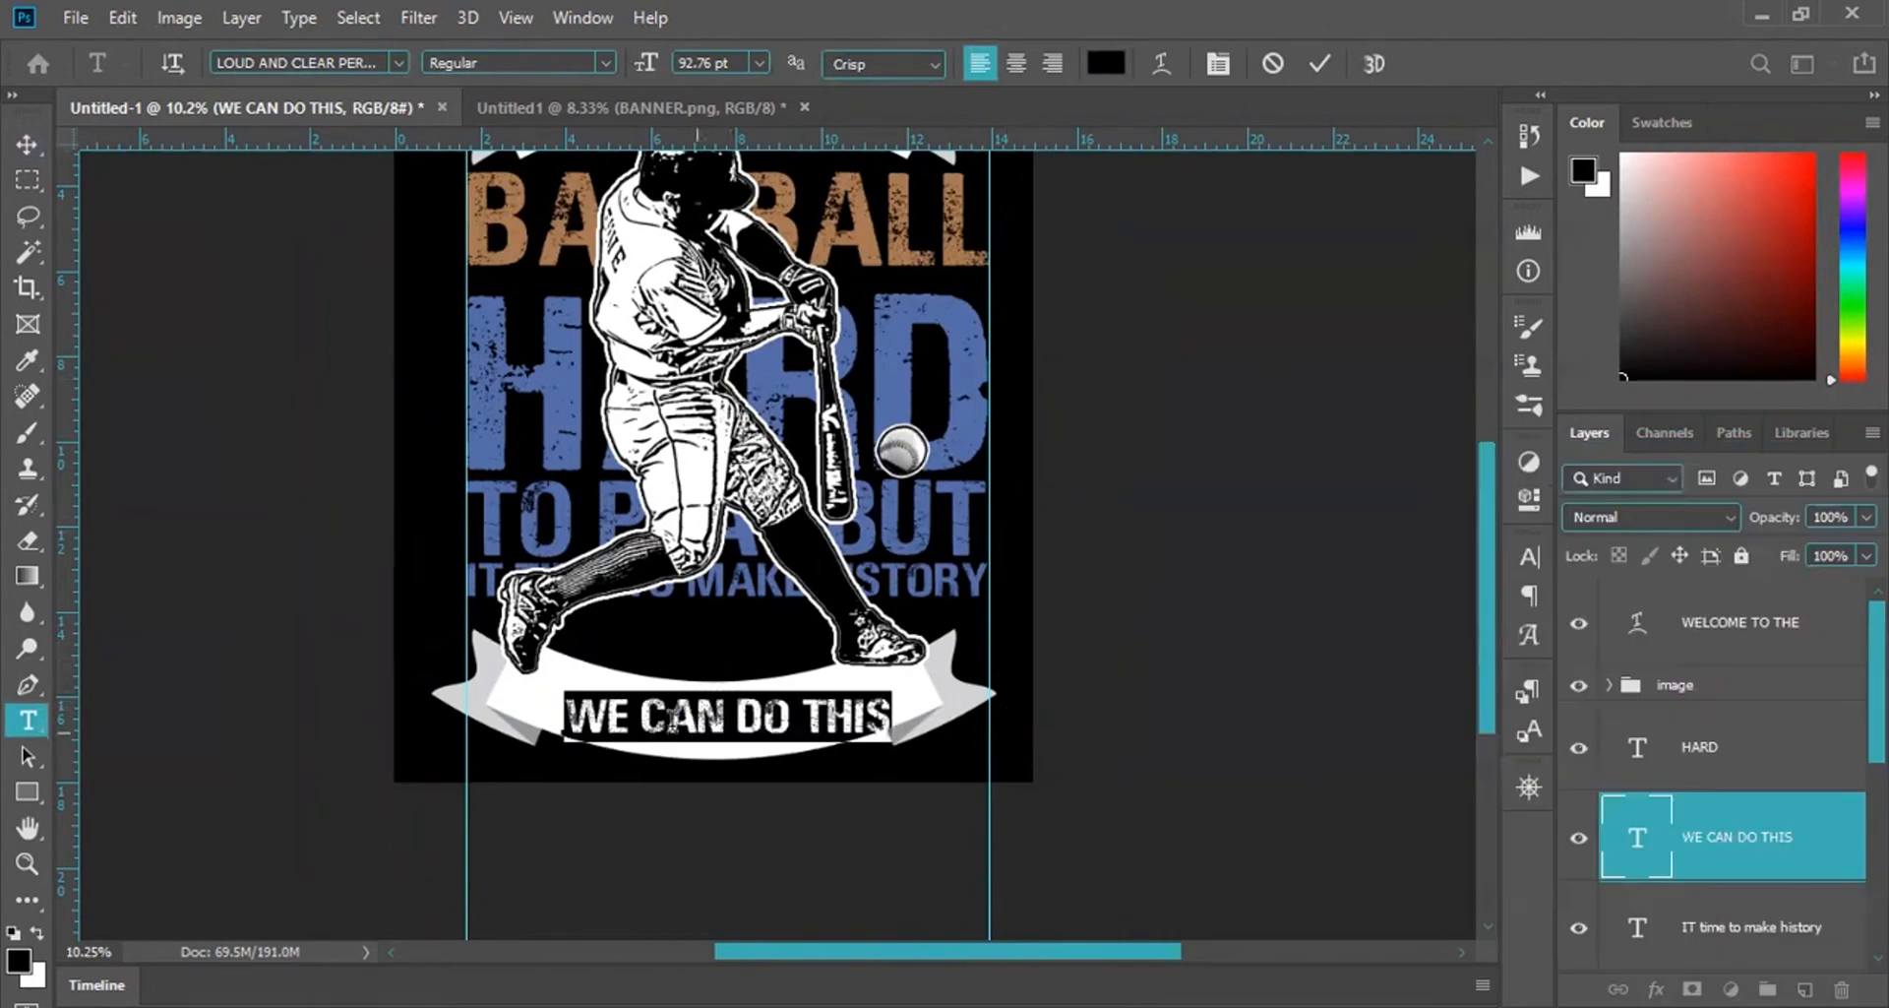
click(27, 144)
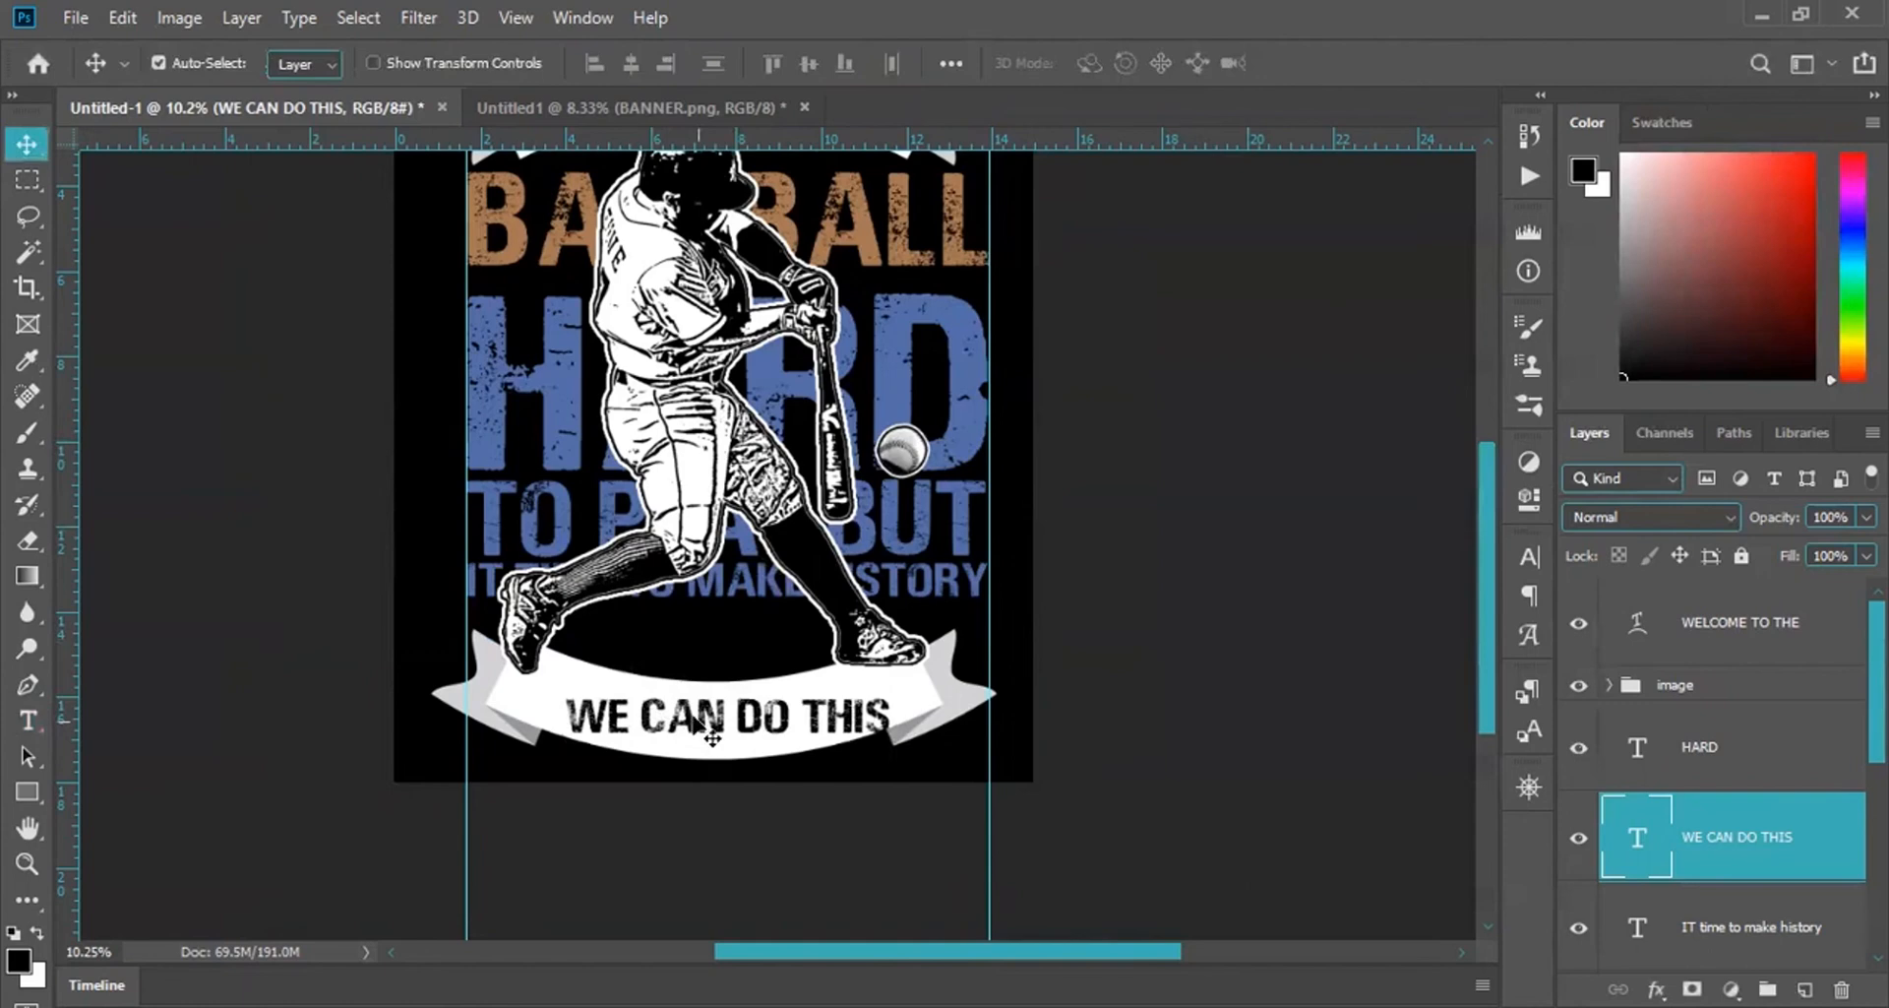
drag(701, 721, 701, 715)
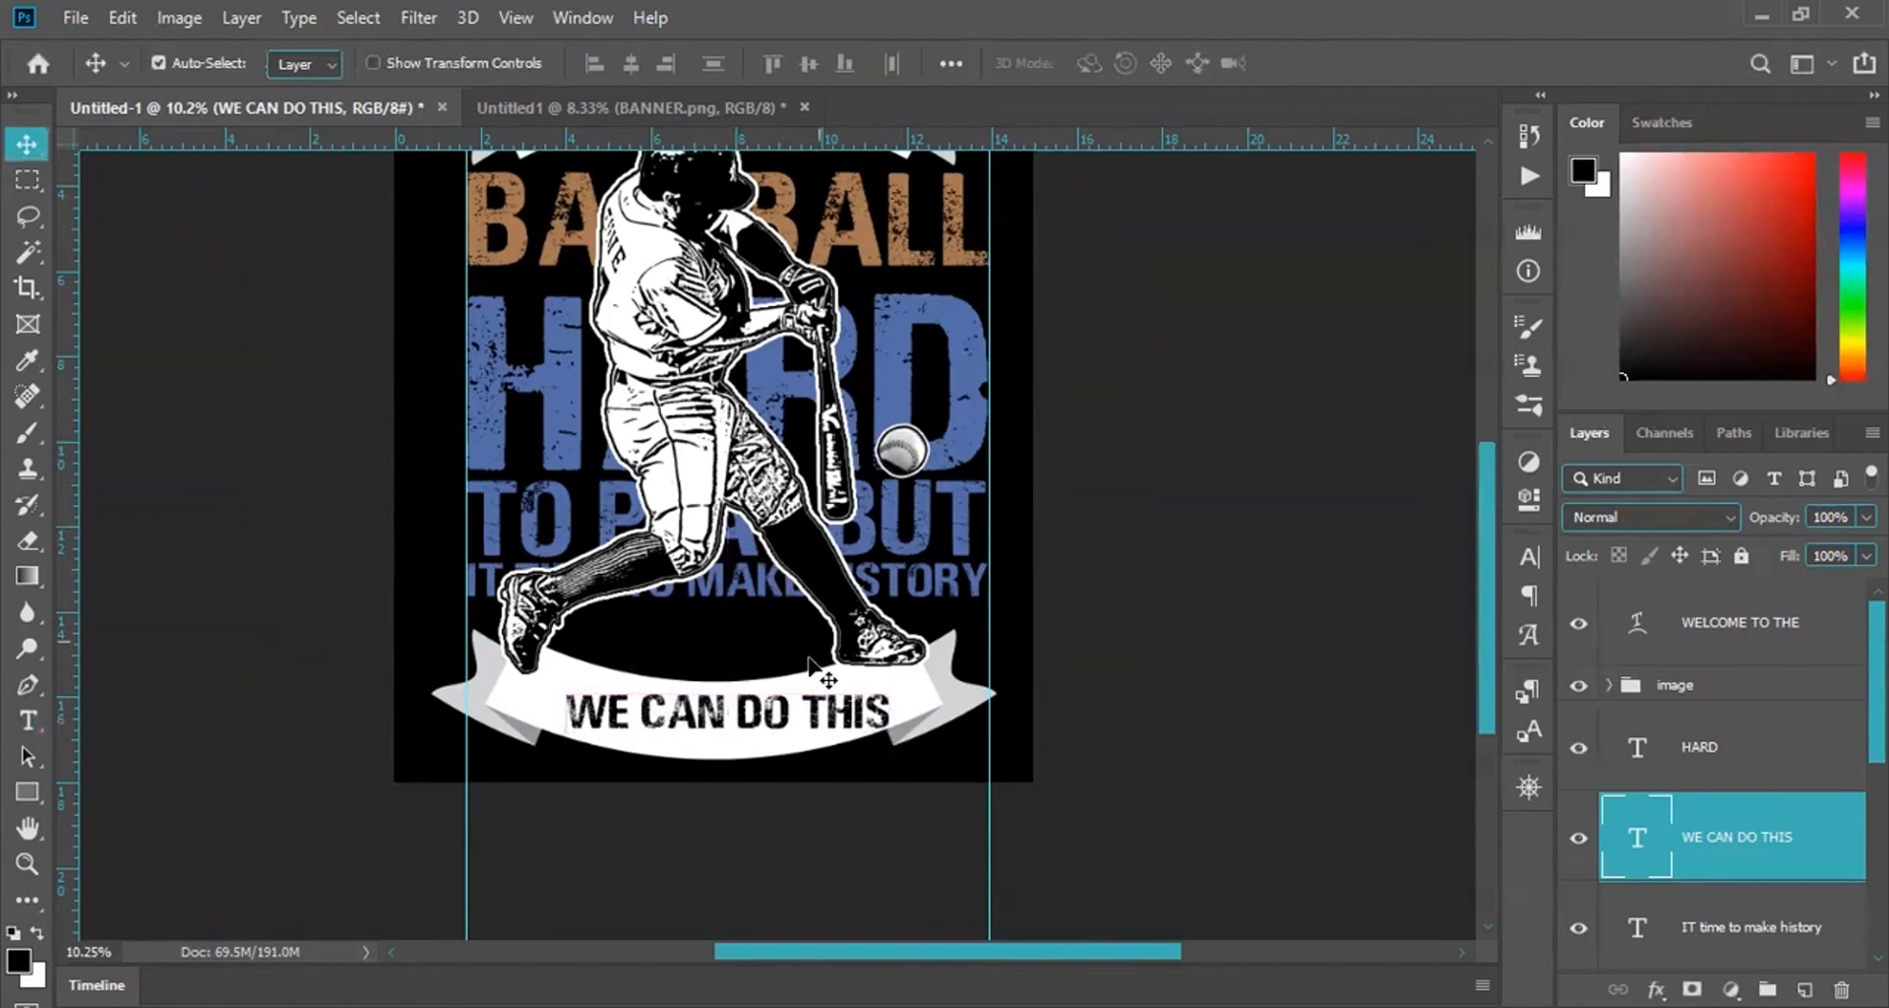
Warp the WE CAN DO THIS text with a horizontal Arc at -24% bend and position it along the lower banner's curve.
double_click(1650, 842)
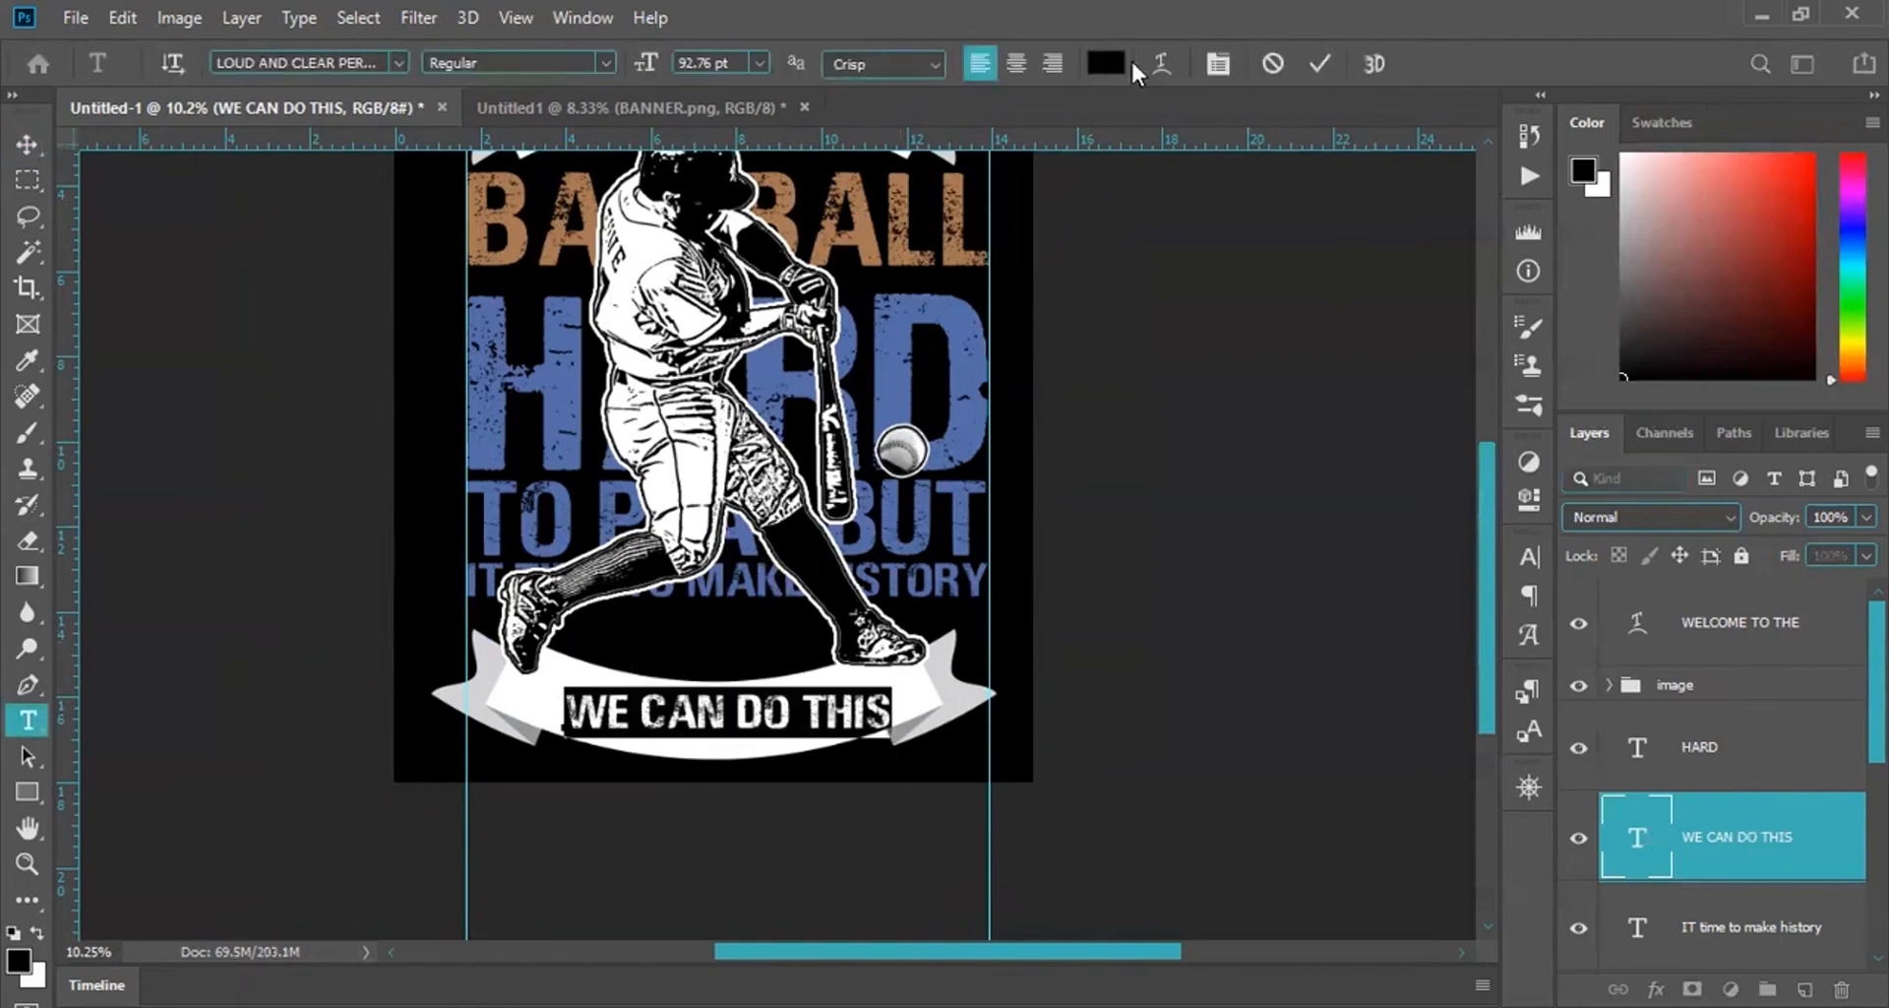
click(1159, 61)
click(1554, 188)
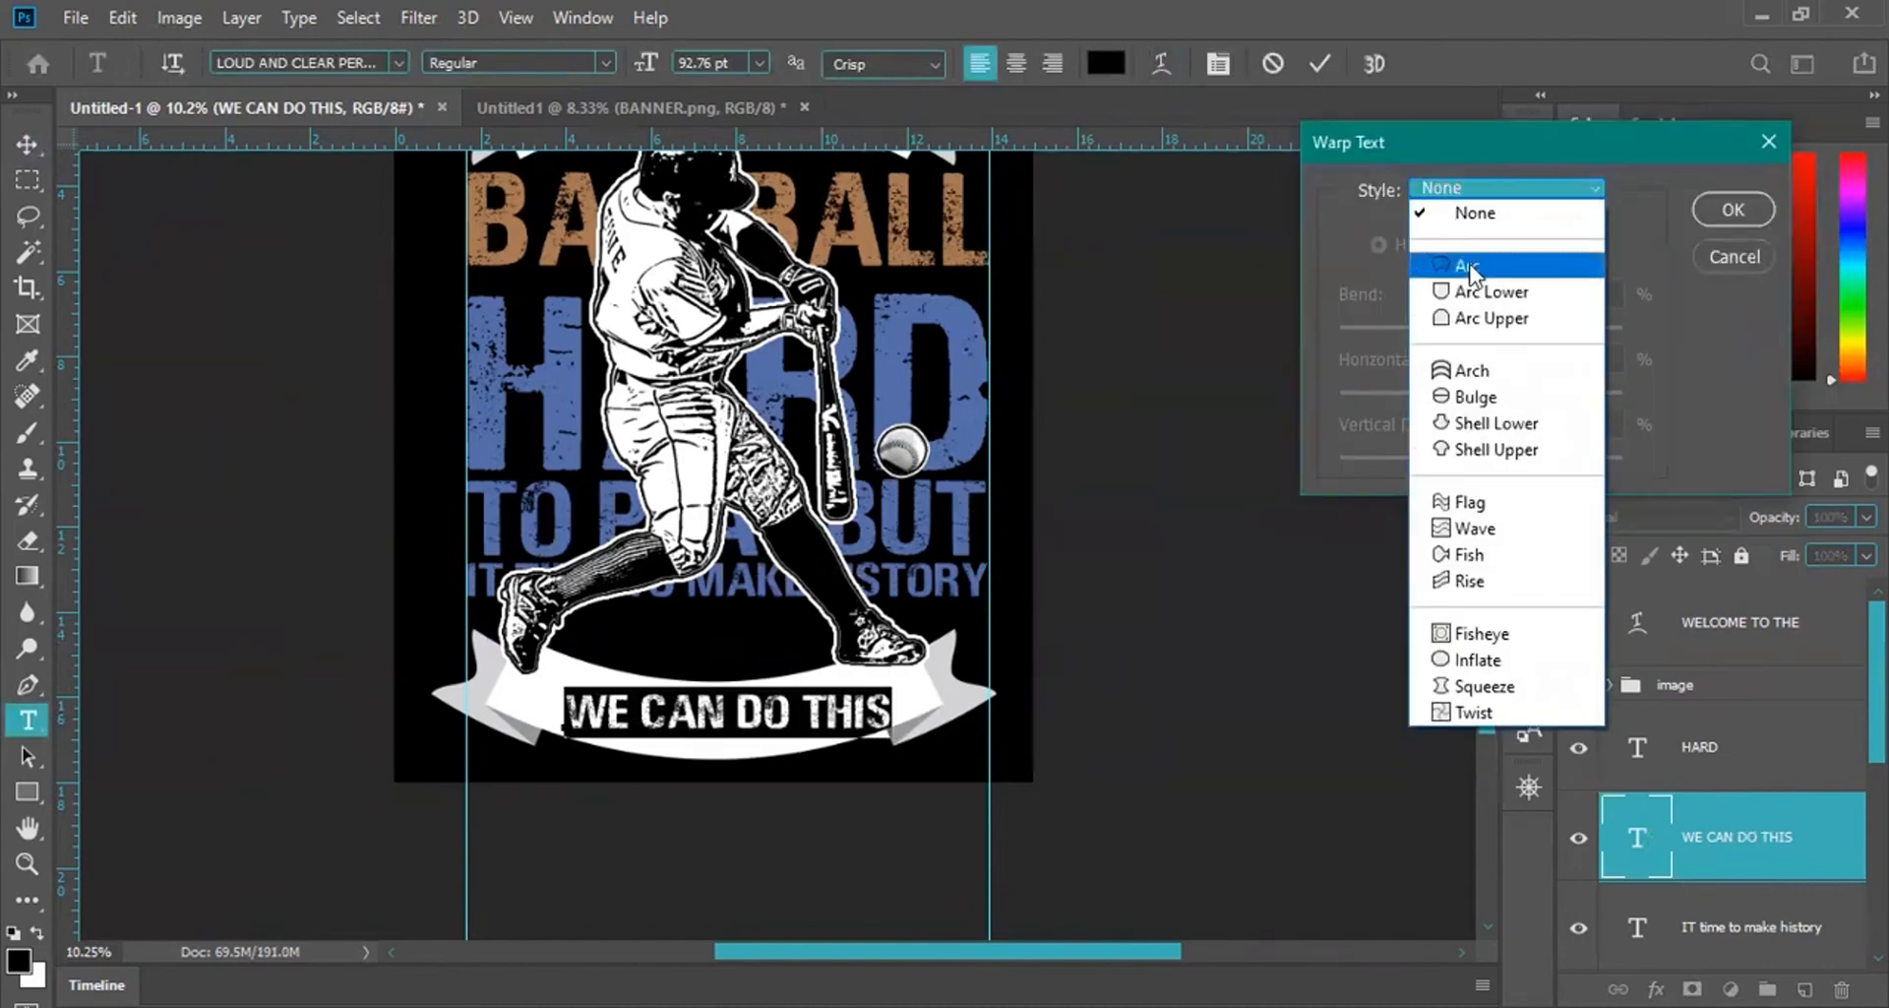
click(1466, 258)
drag(1553, 328, 1439, 330)
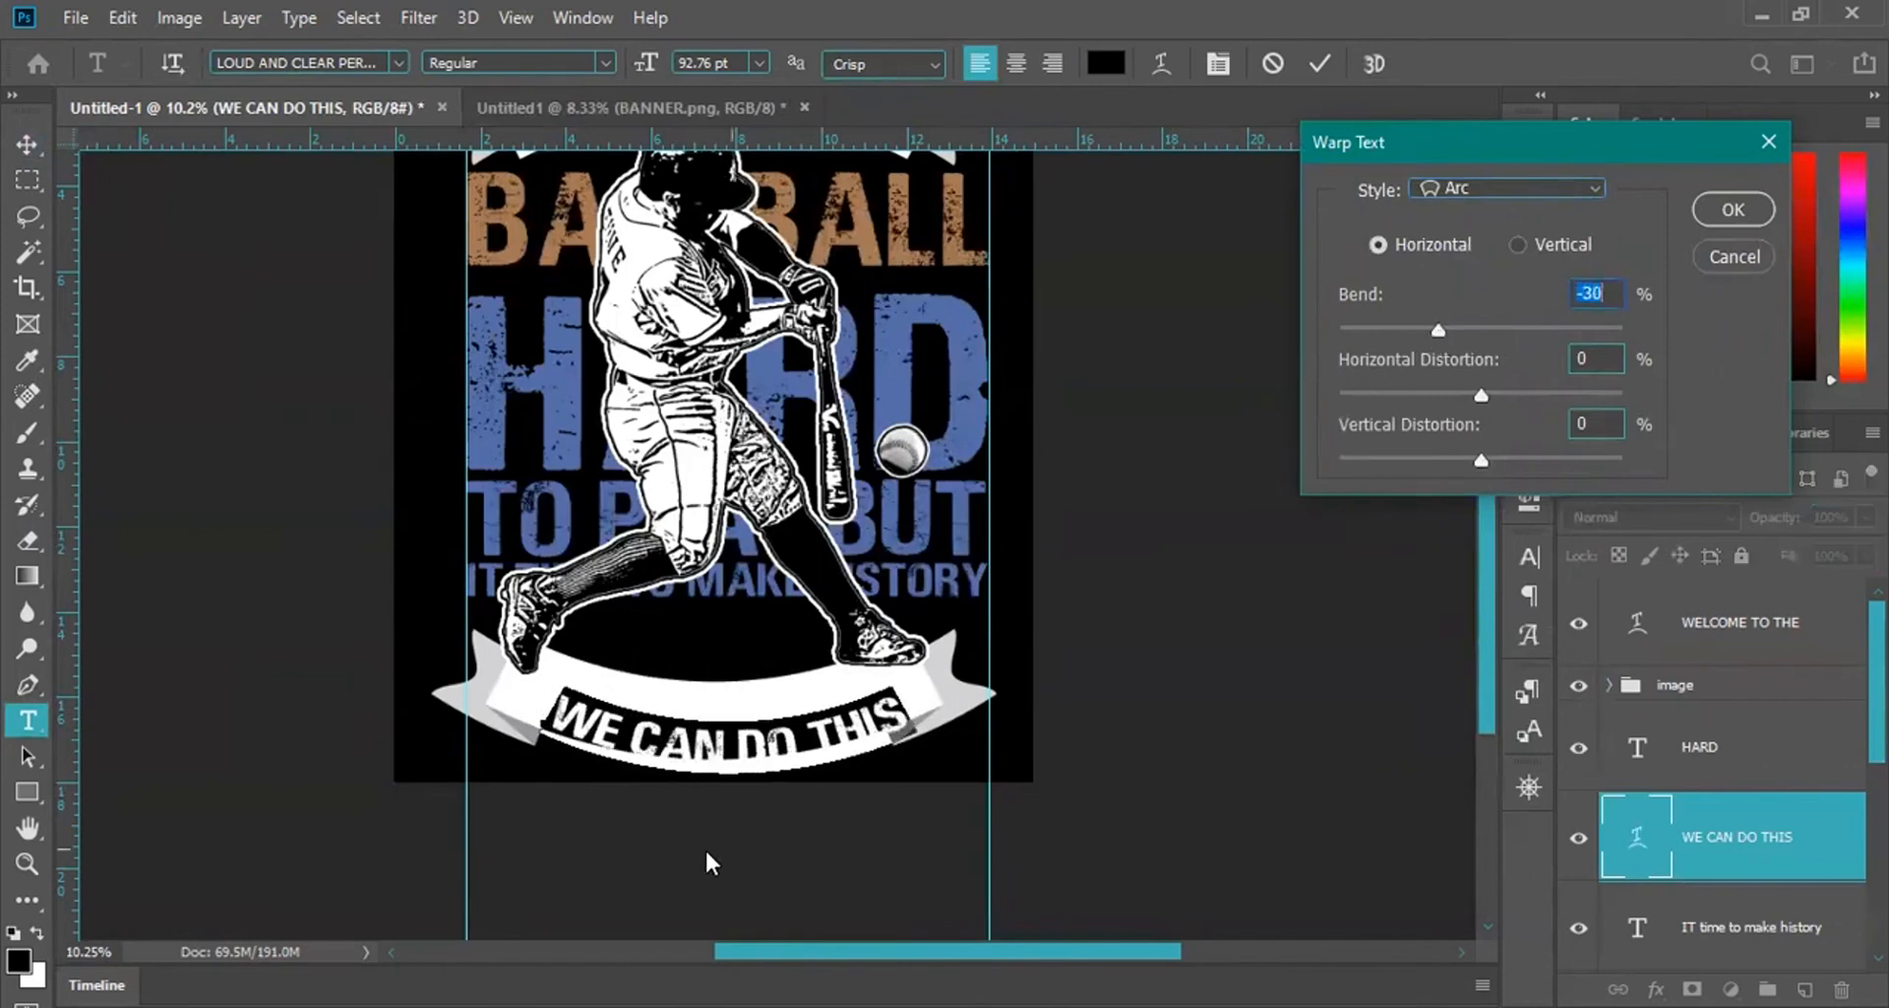
drag(767, 750, 760, 733)
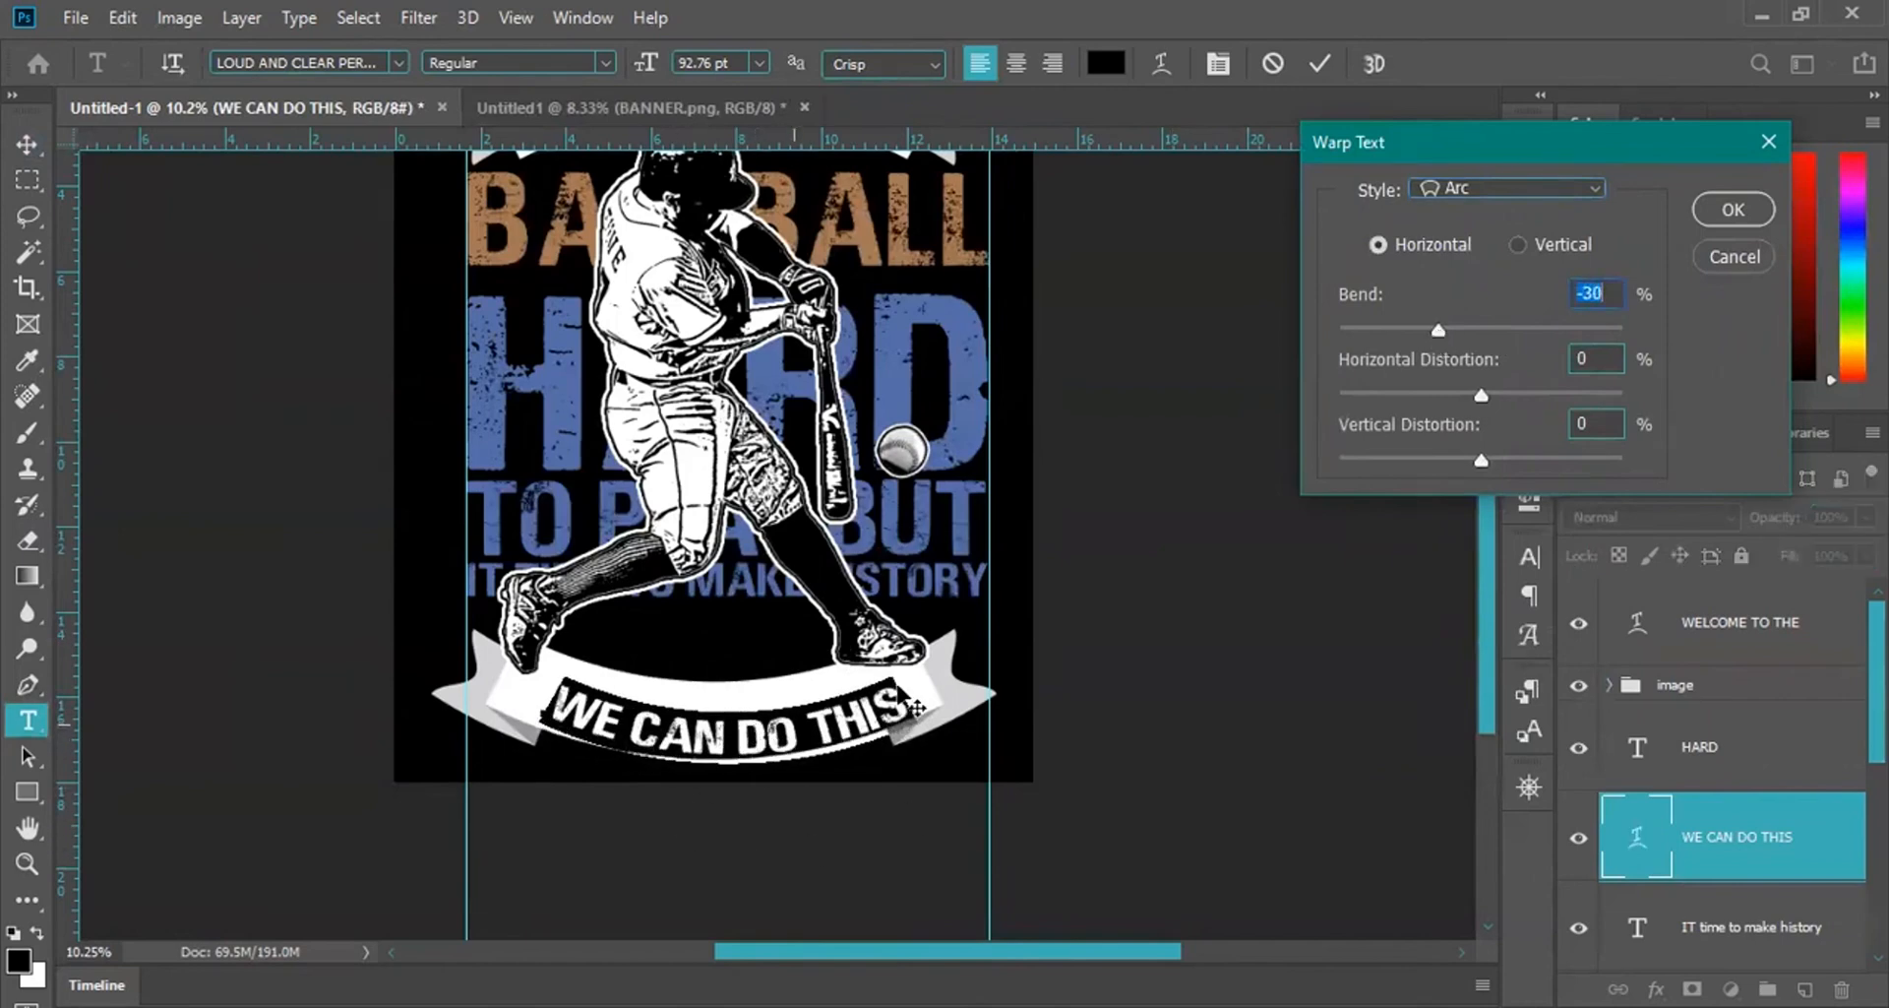
drag(1437, 334, 1448, 333)
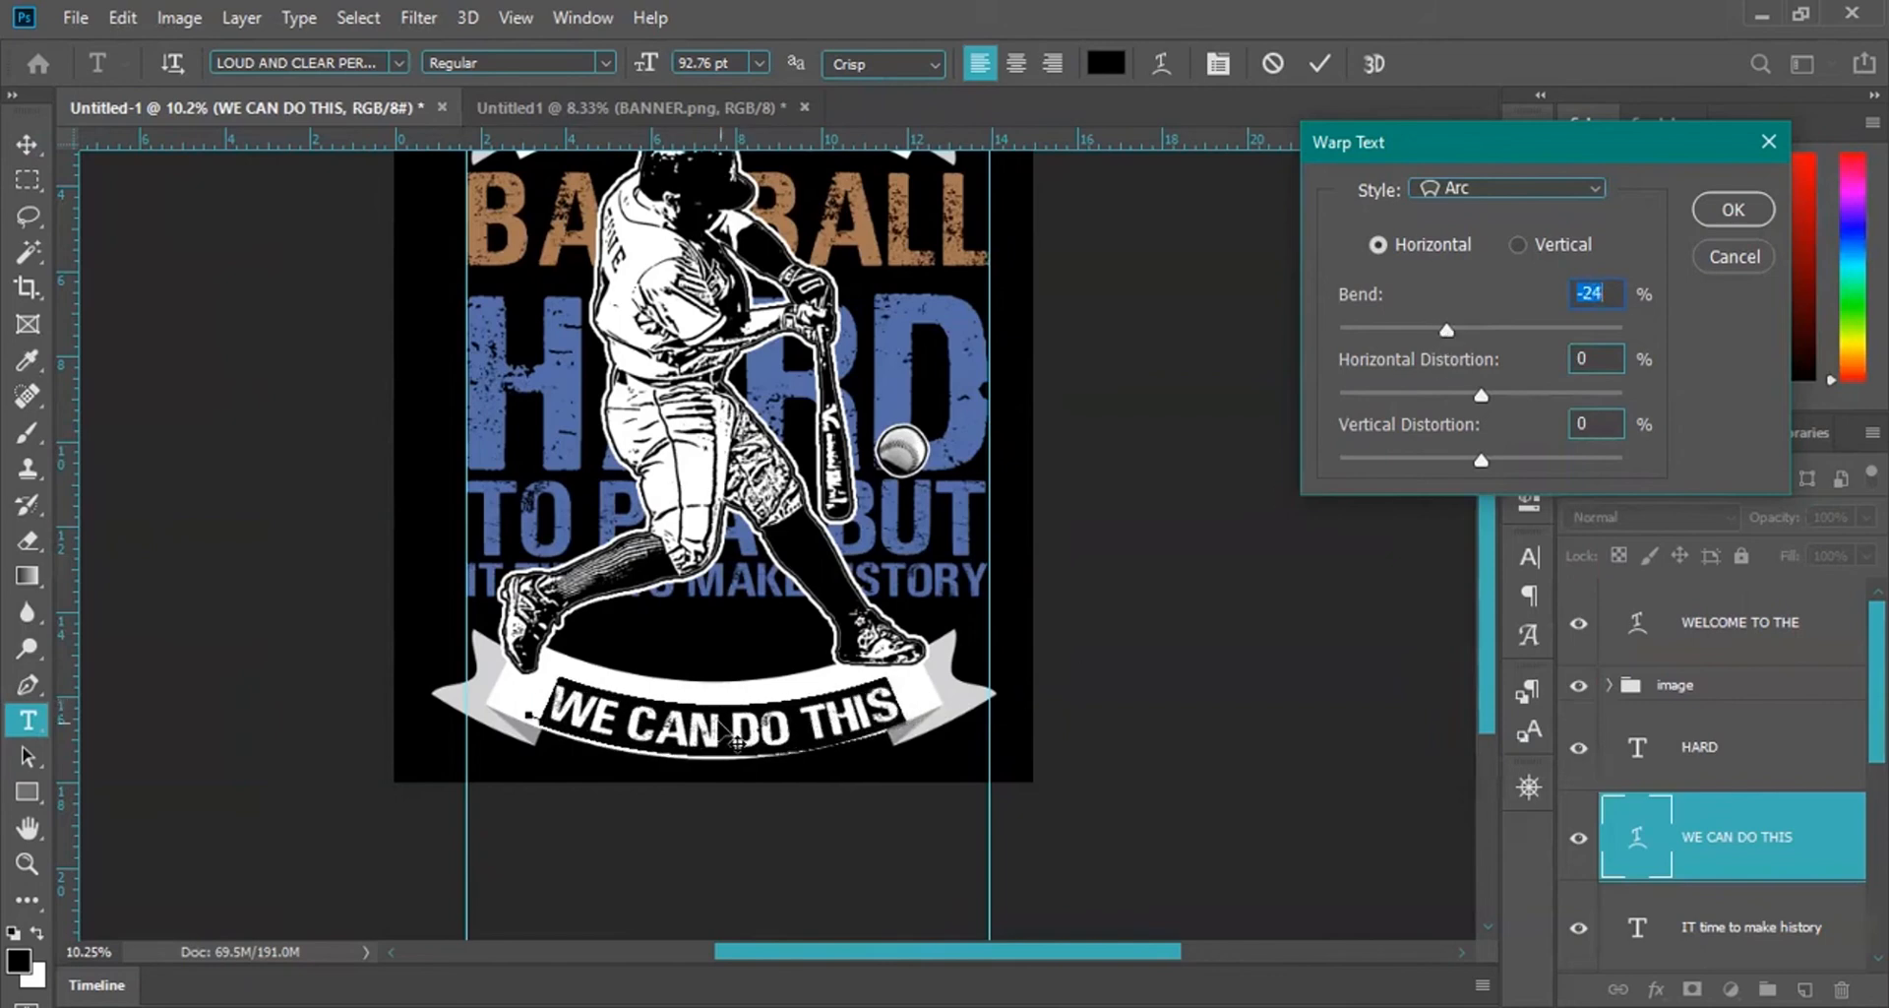
click(1732, 208)
click(27, 144)
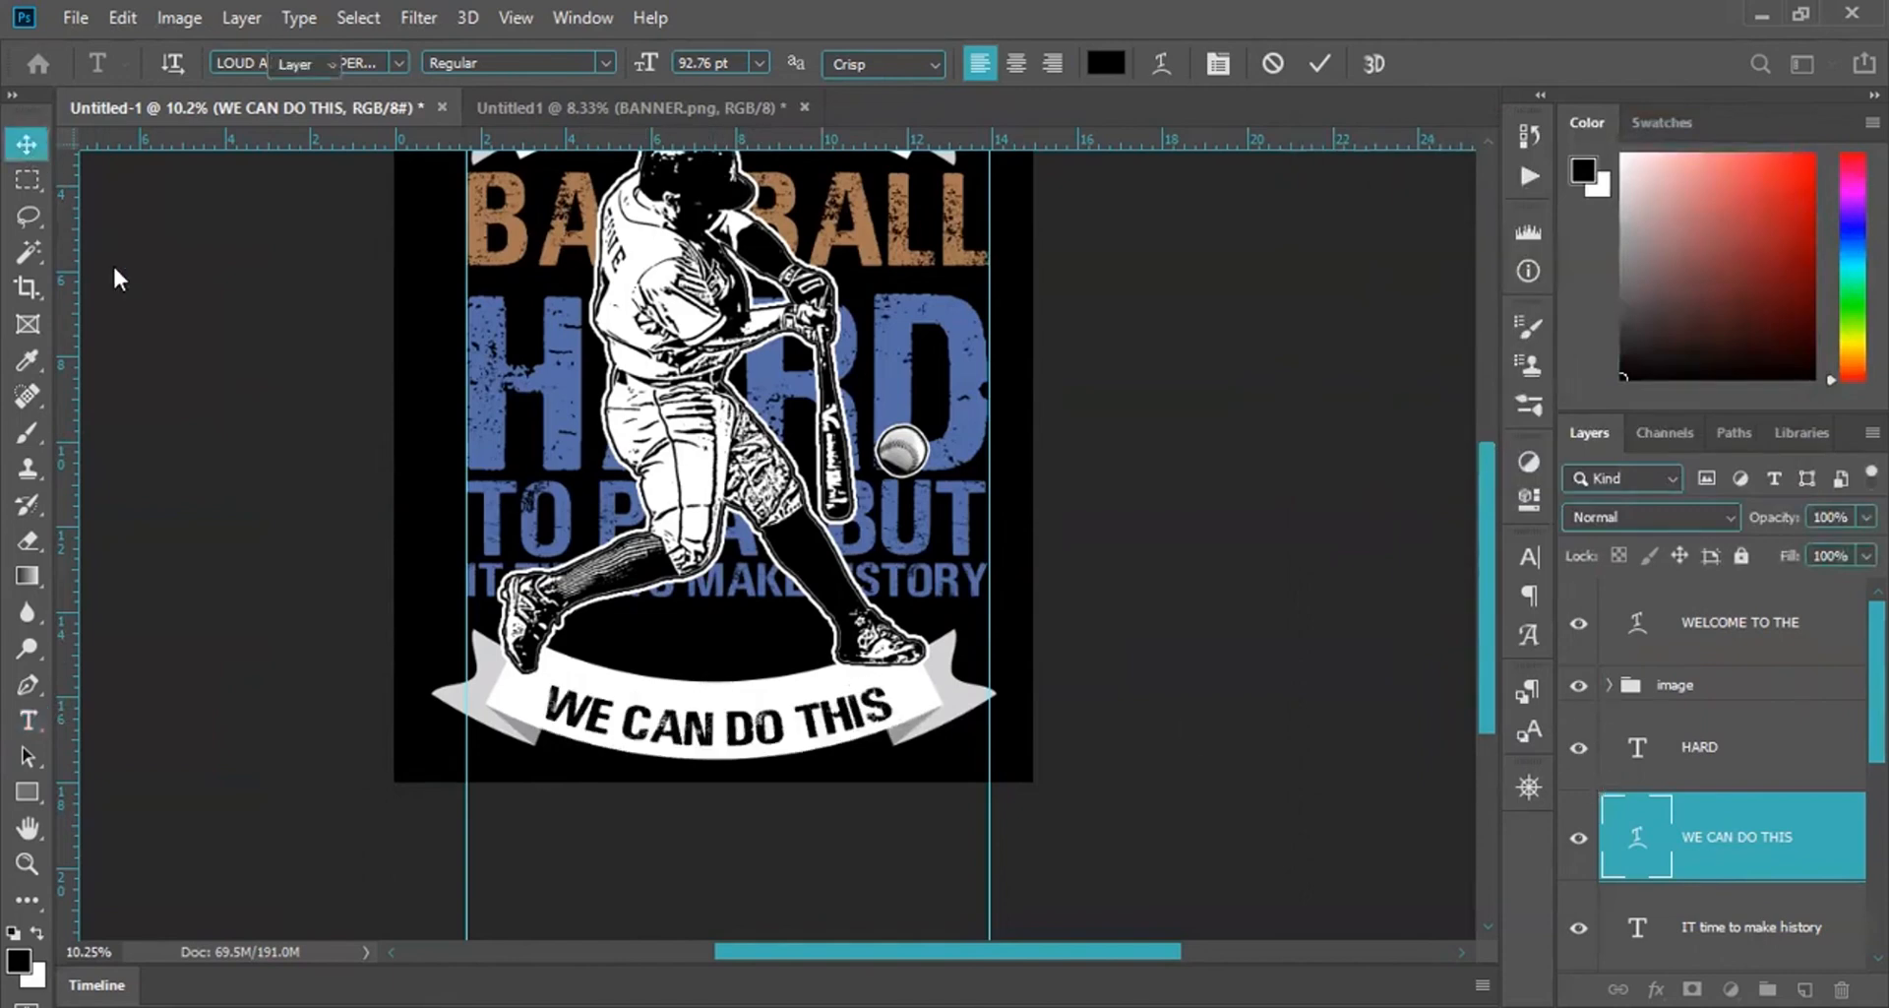
drag(711, 730, 711, 723)
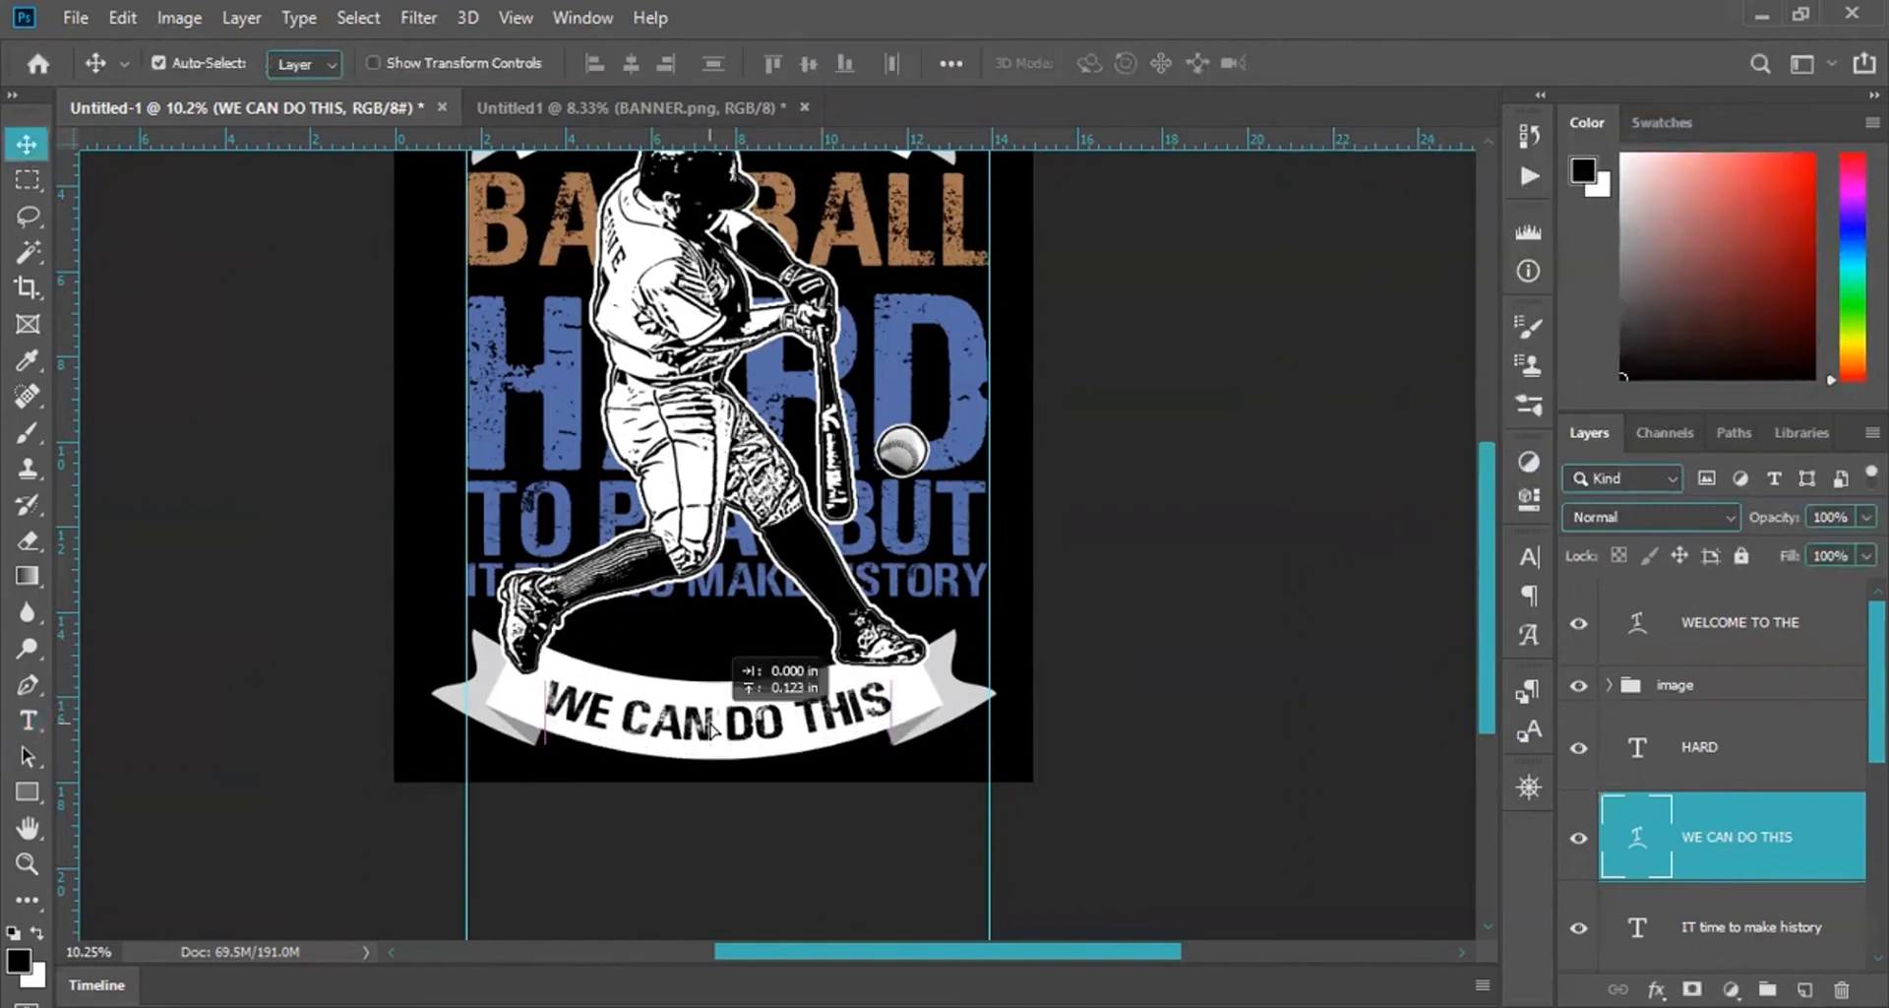
Remove both vertical guides from the canvas.
scroll(711, 723, down, 1)
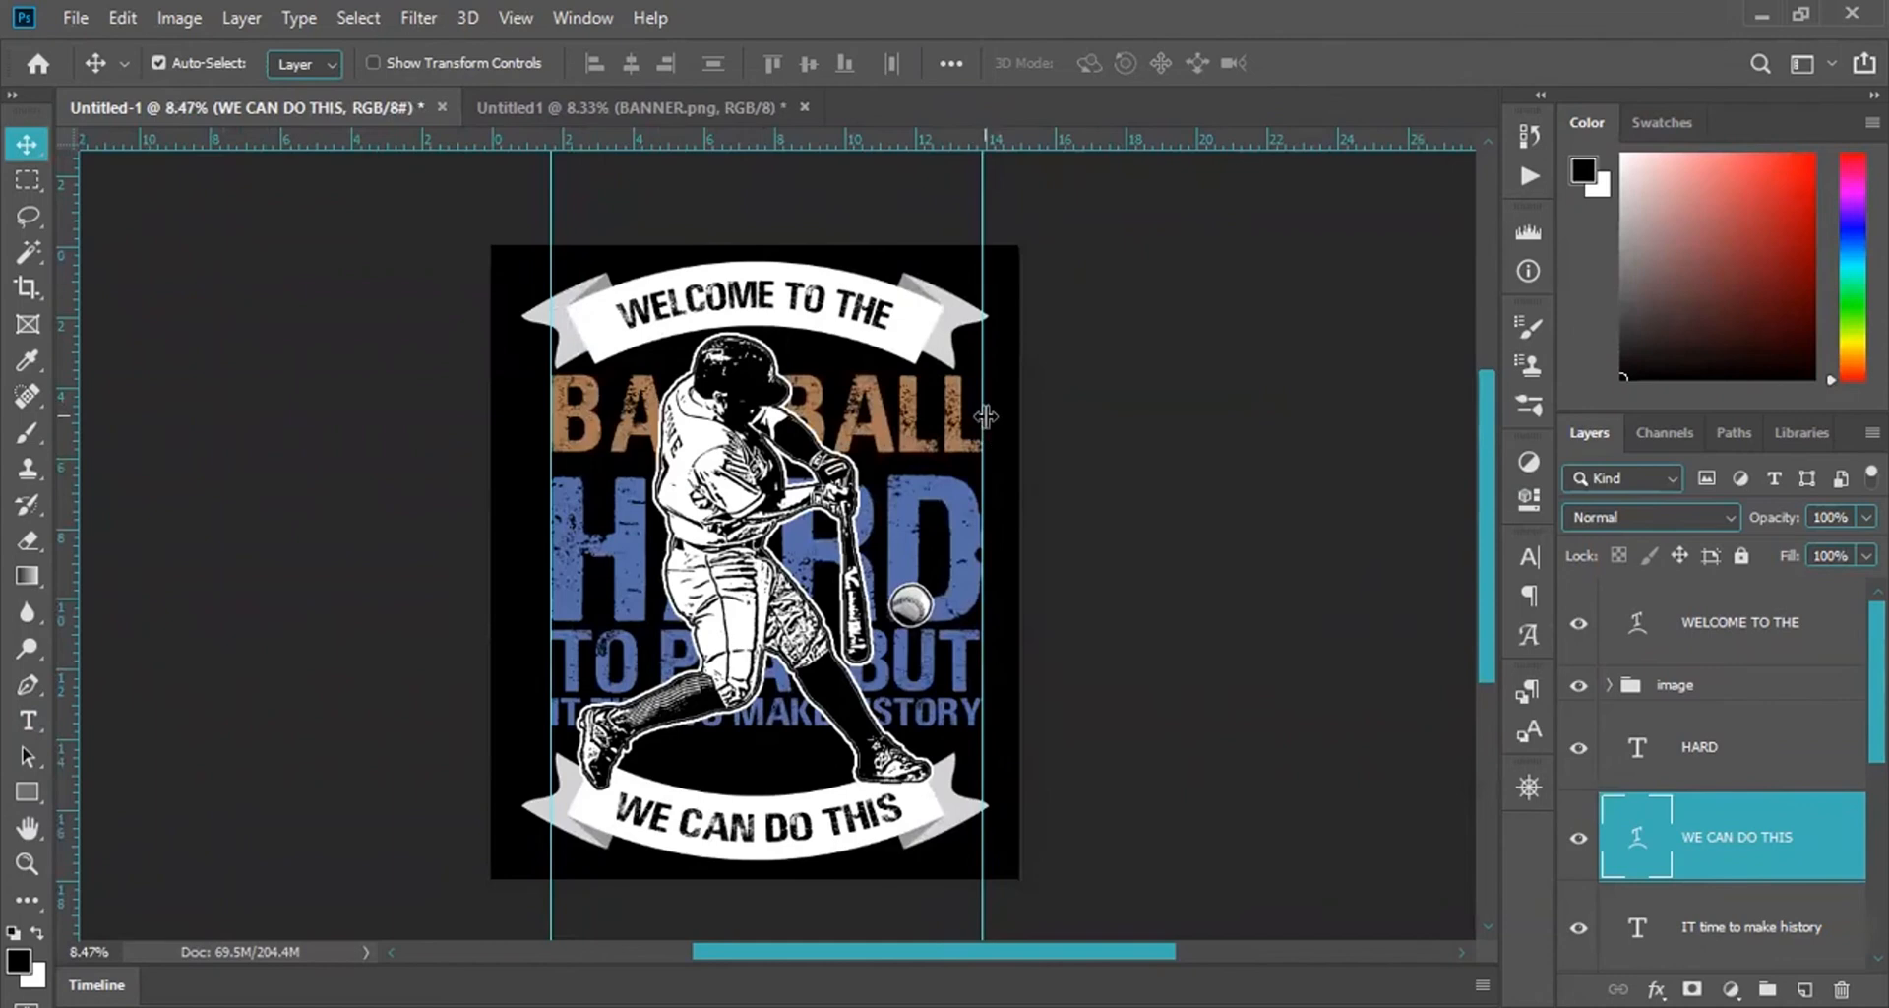
drag(983, 403, 1163, 403)
drag(551, 443, 276, 443)
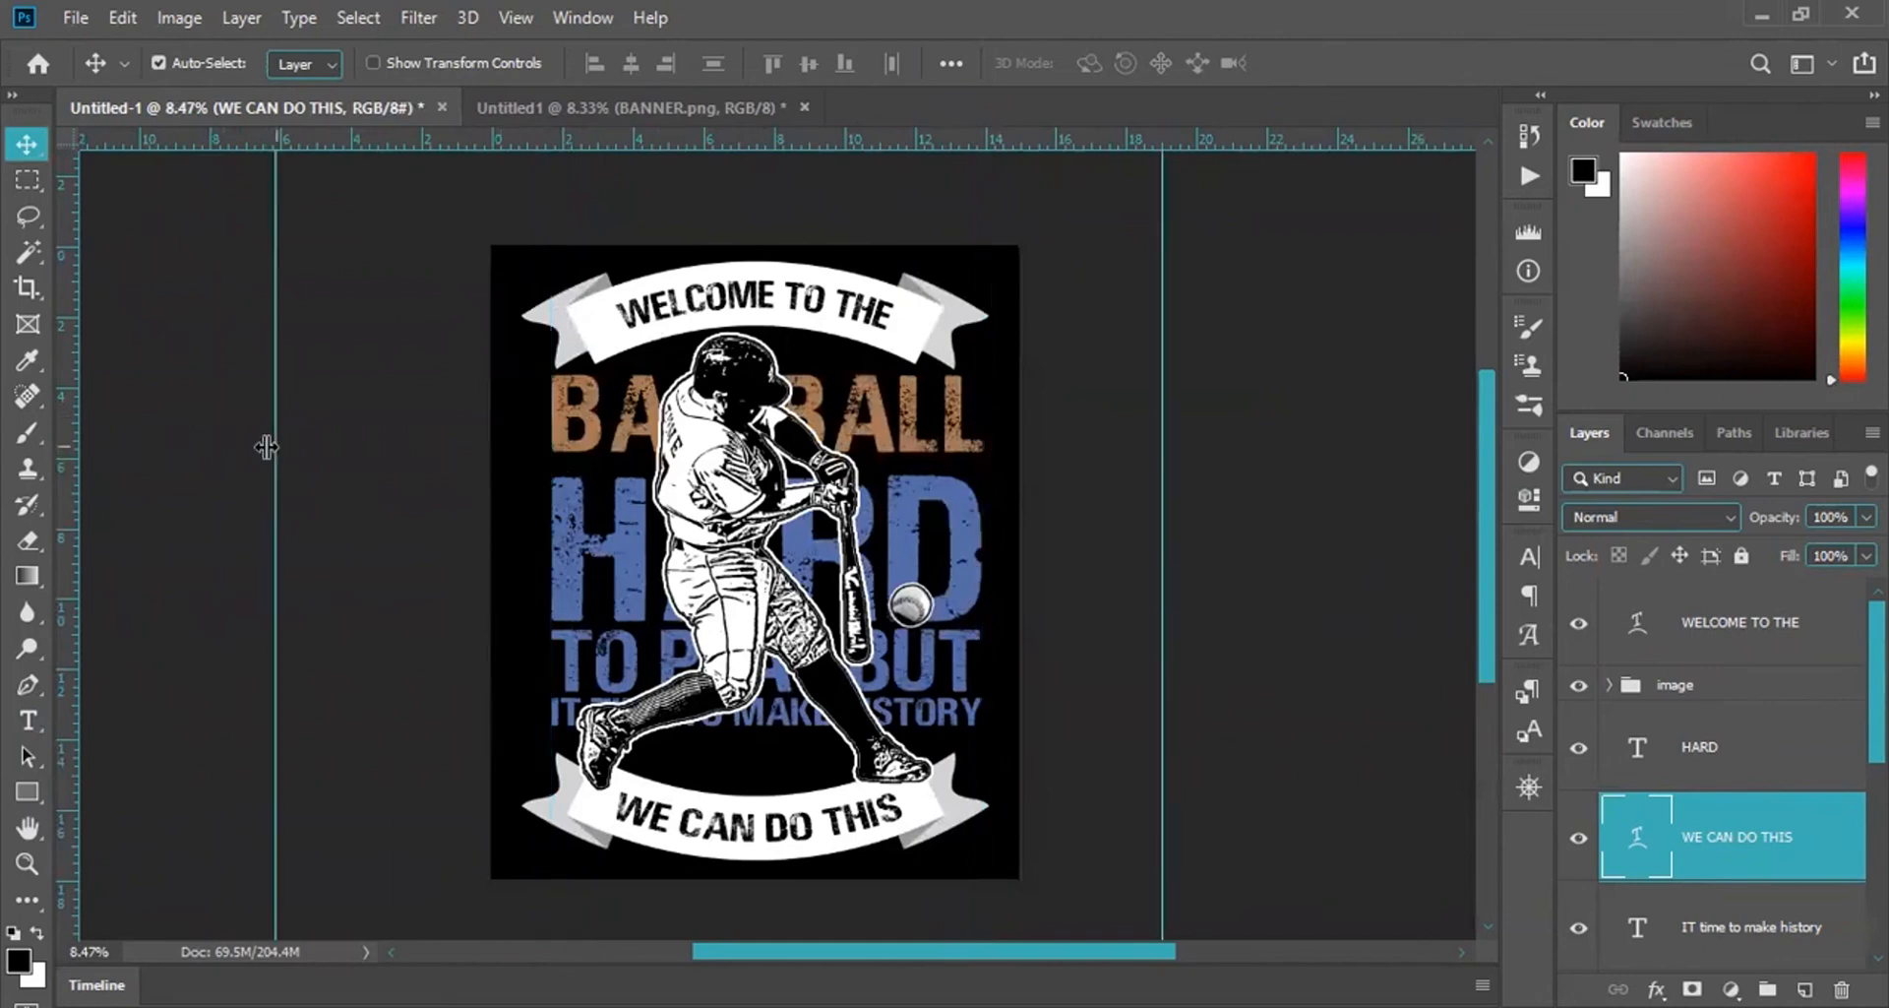
drag(12, 433, 8, 433)
drag(1163, 492, 11, 492)
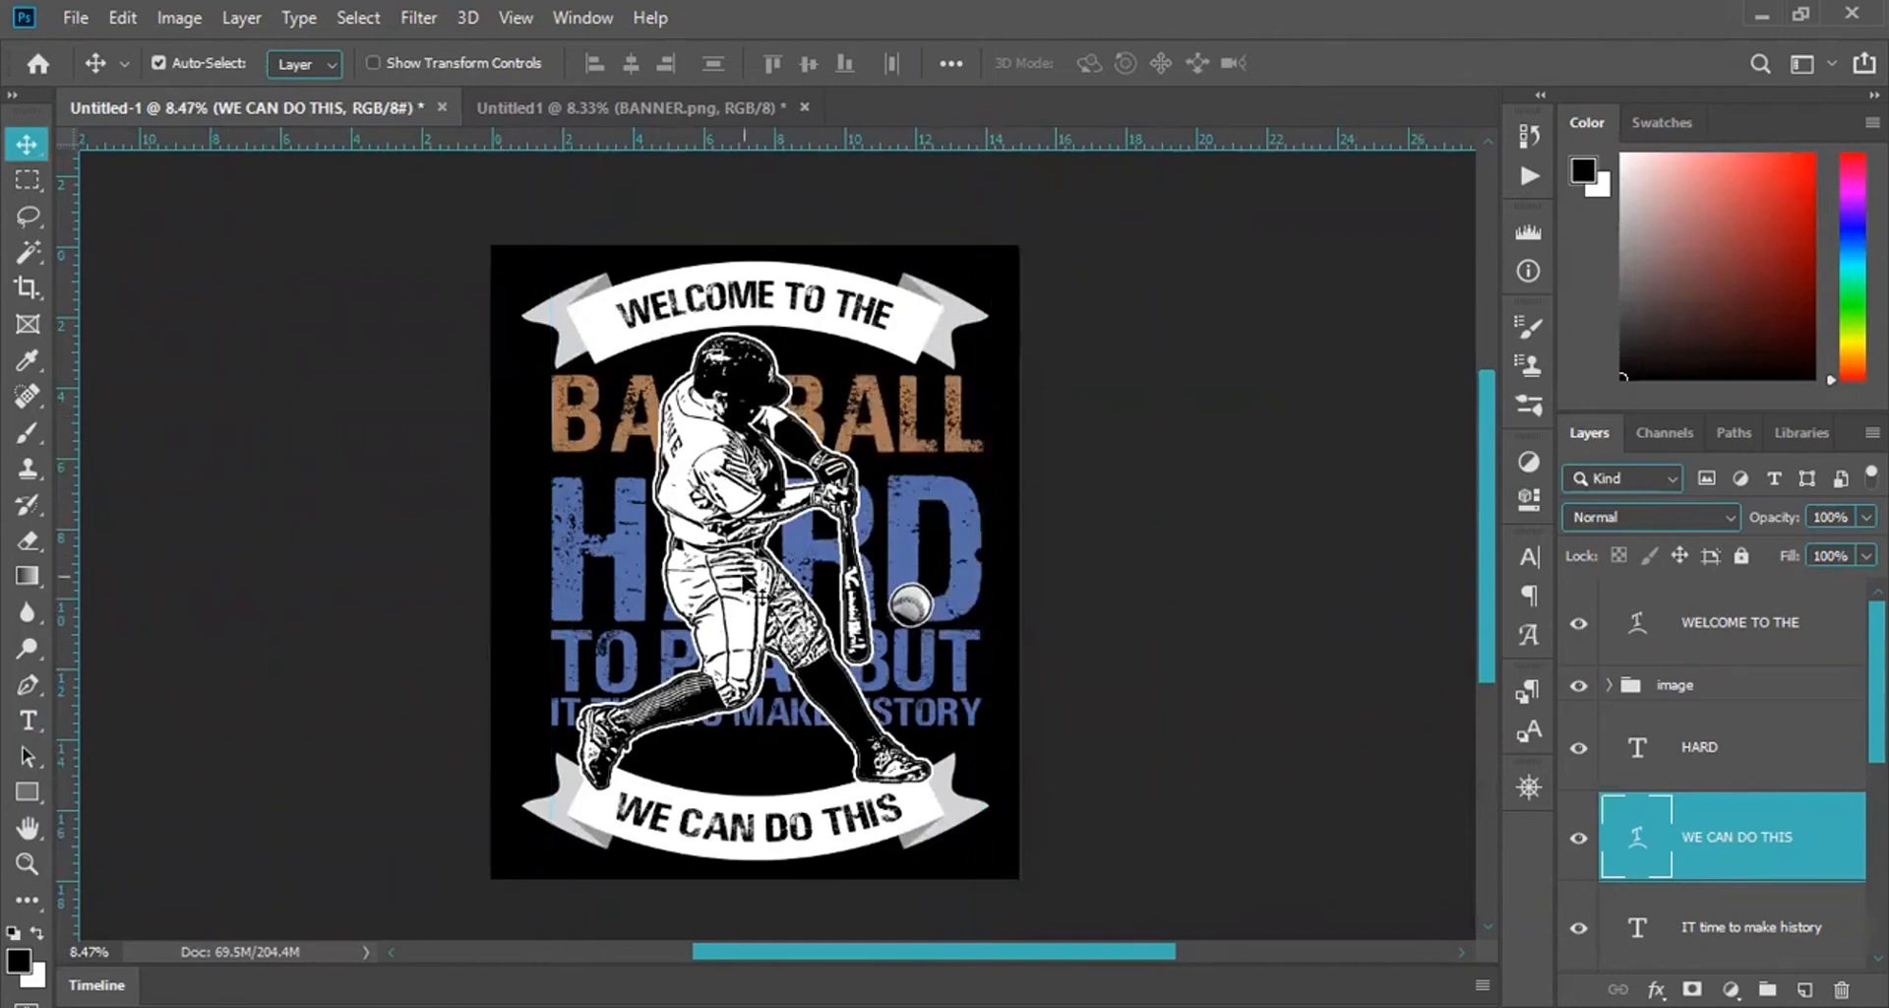
Select the lower banner copy together with the WE CAN DO THIS text and move both up closer to the title lines.
click(1720, 640)
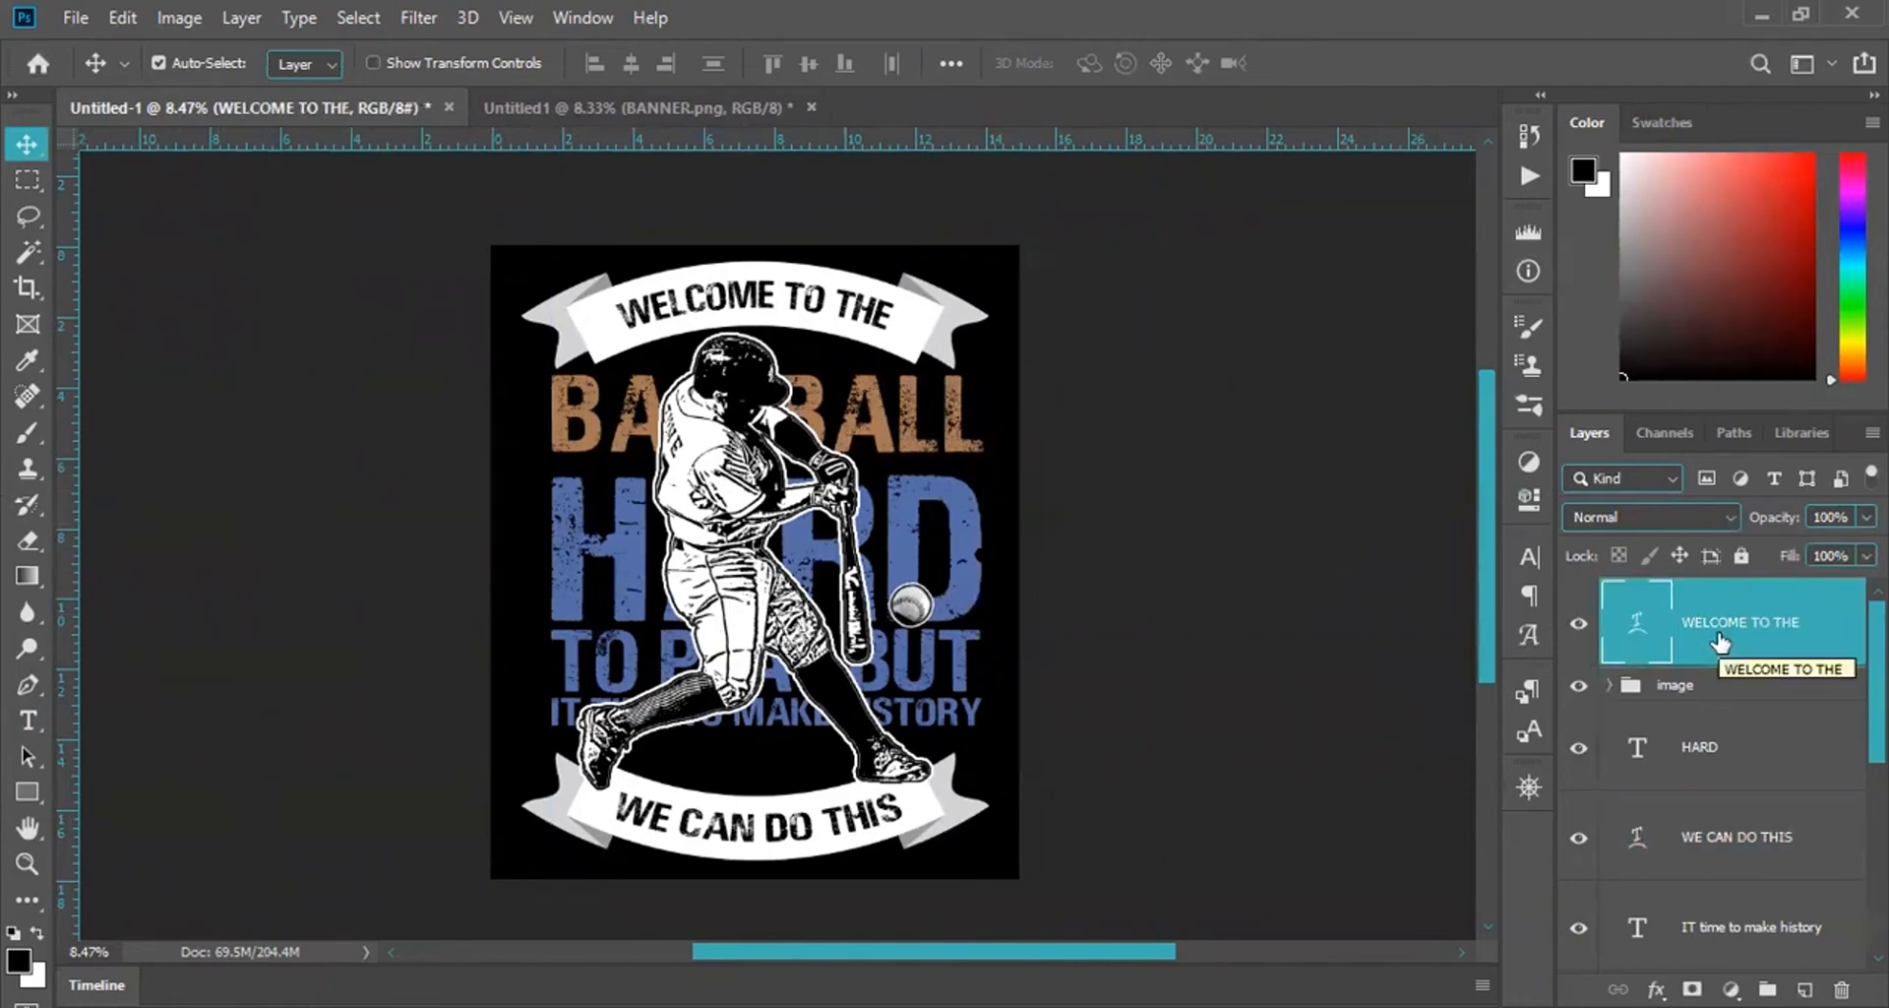
scroll(1722, 708, down, 5)
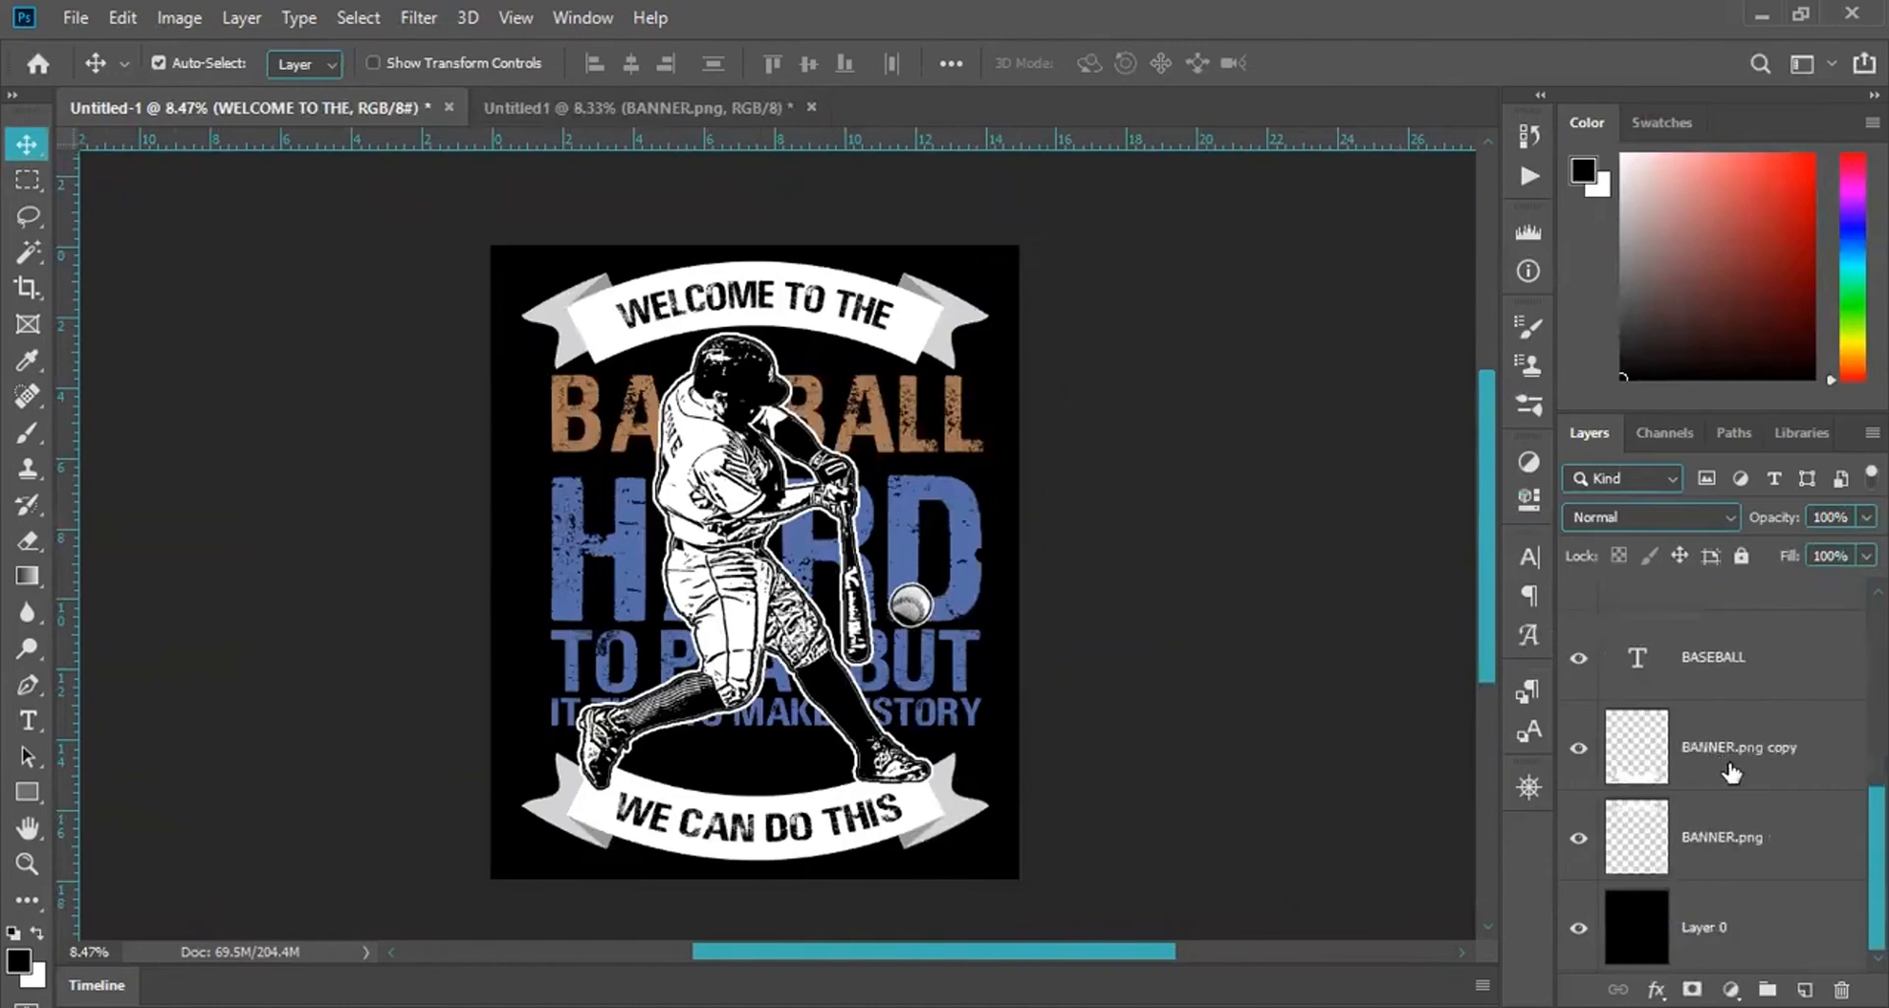
scroll(1728, 771, up, 2)
scroll(1712, 796, down, 2)
click(1643, 766)
scroll(1643, 765, up, 2)
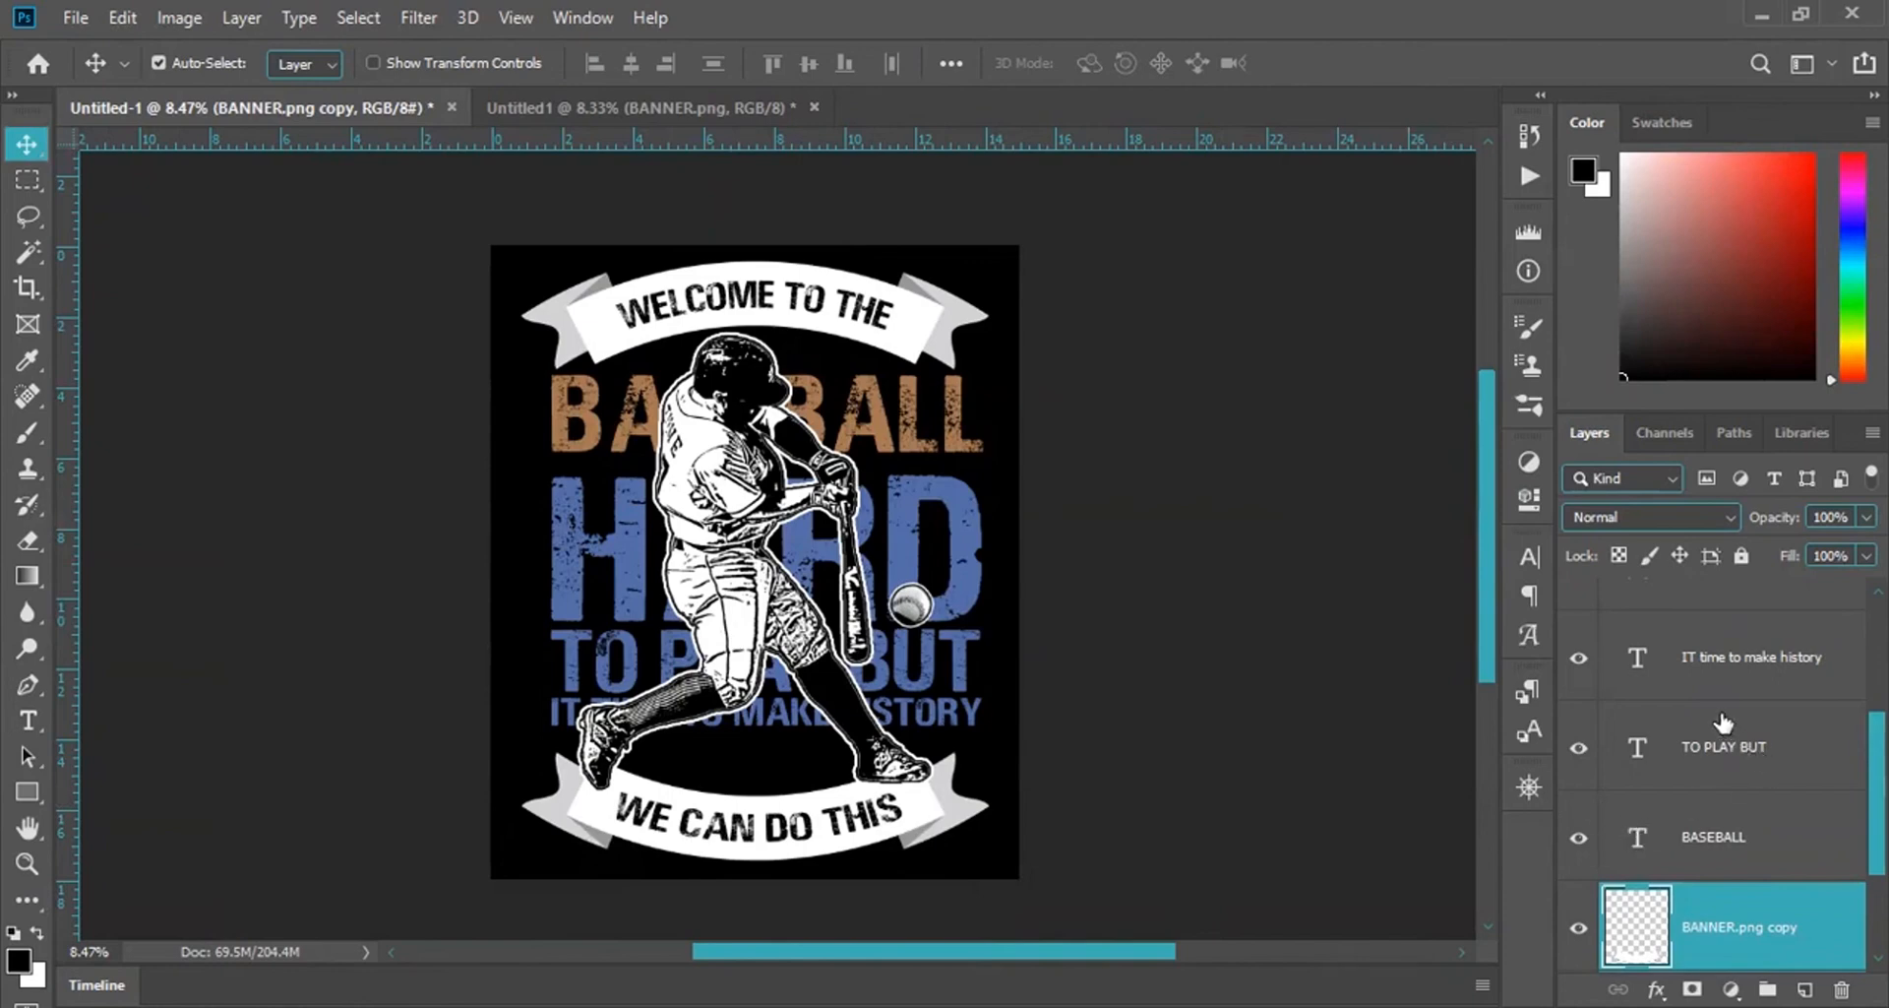
scroll(1709, 703, up, 1)
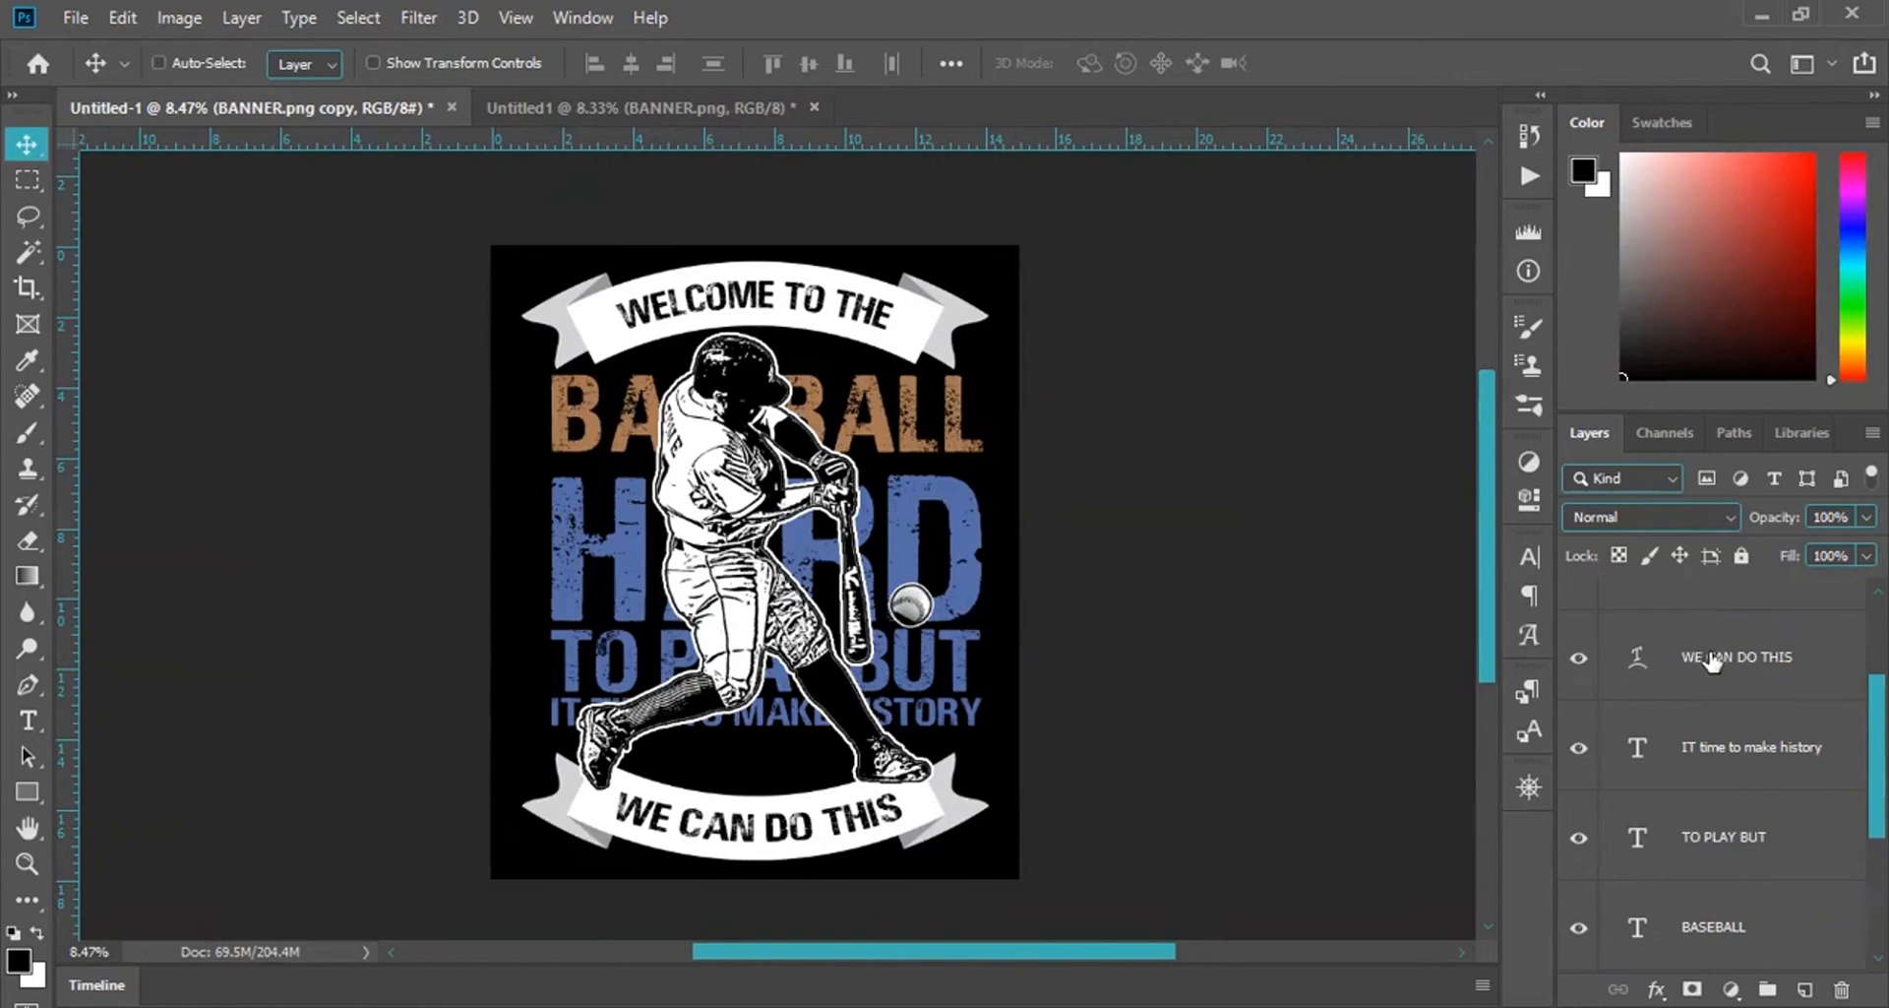
click(1723, 667)
scroll(1737, 723, down, 3)
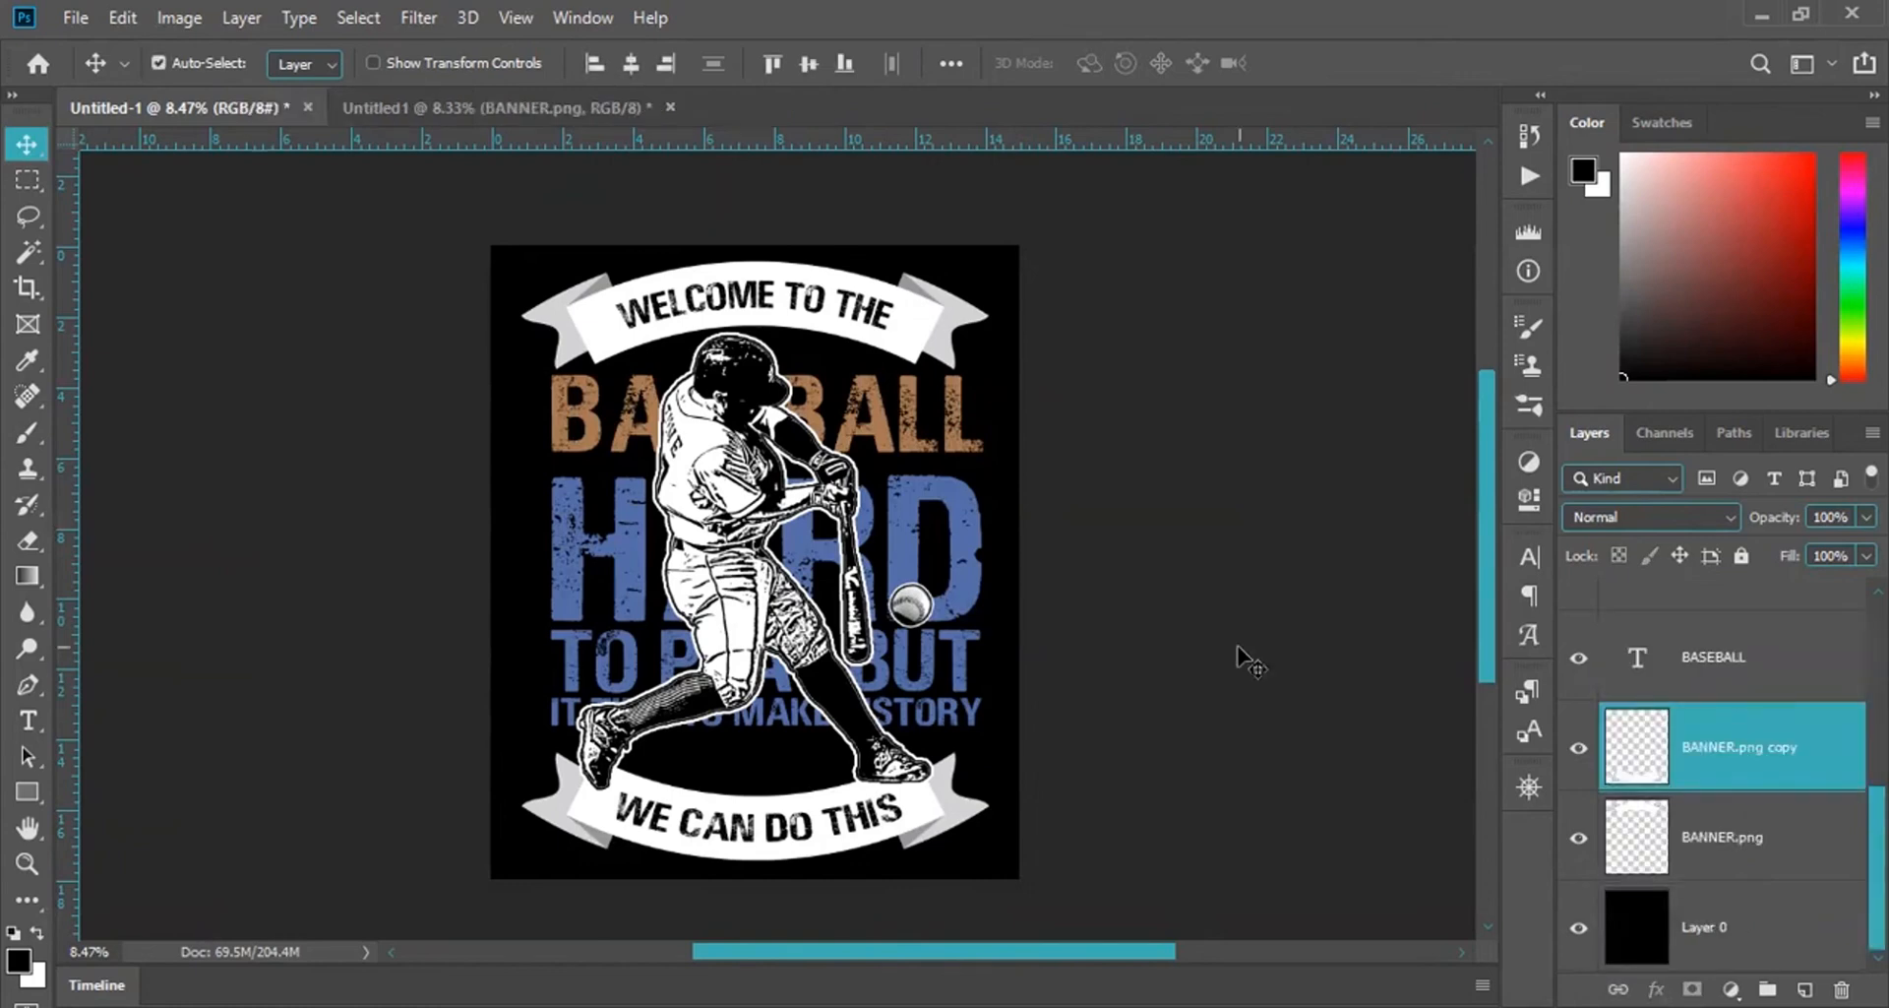
key(Up)
key(Up)
key(Up)
key(shift+Up)
key(shift+Up)
key(shift+Up)
key(shift+Up)
key(shift+Up)
key(shift+Up)
key(shift+Up)
key(shift+Up)
key(shift+Up)
key(shift+Up)
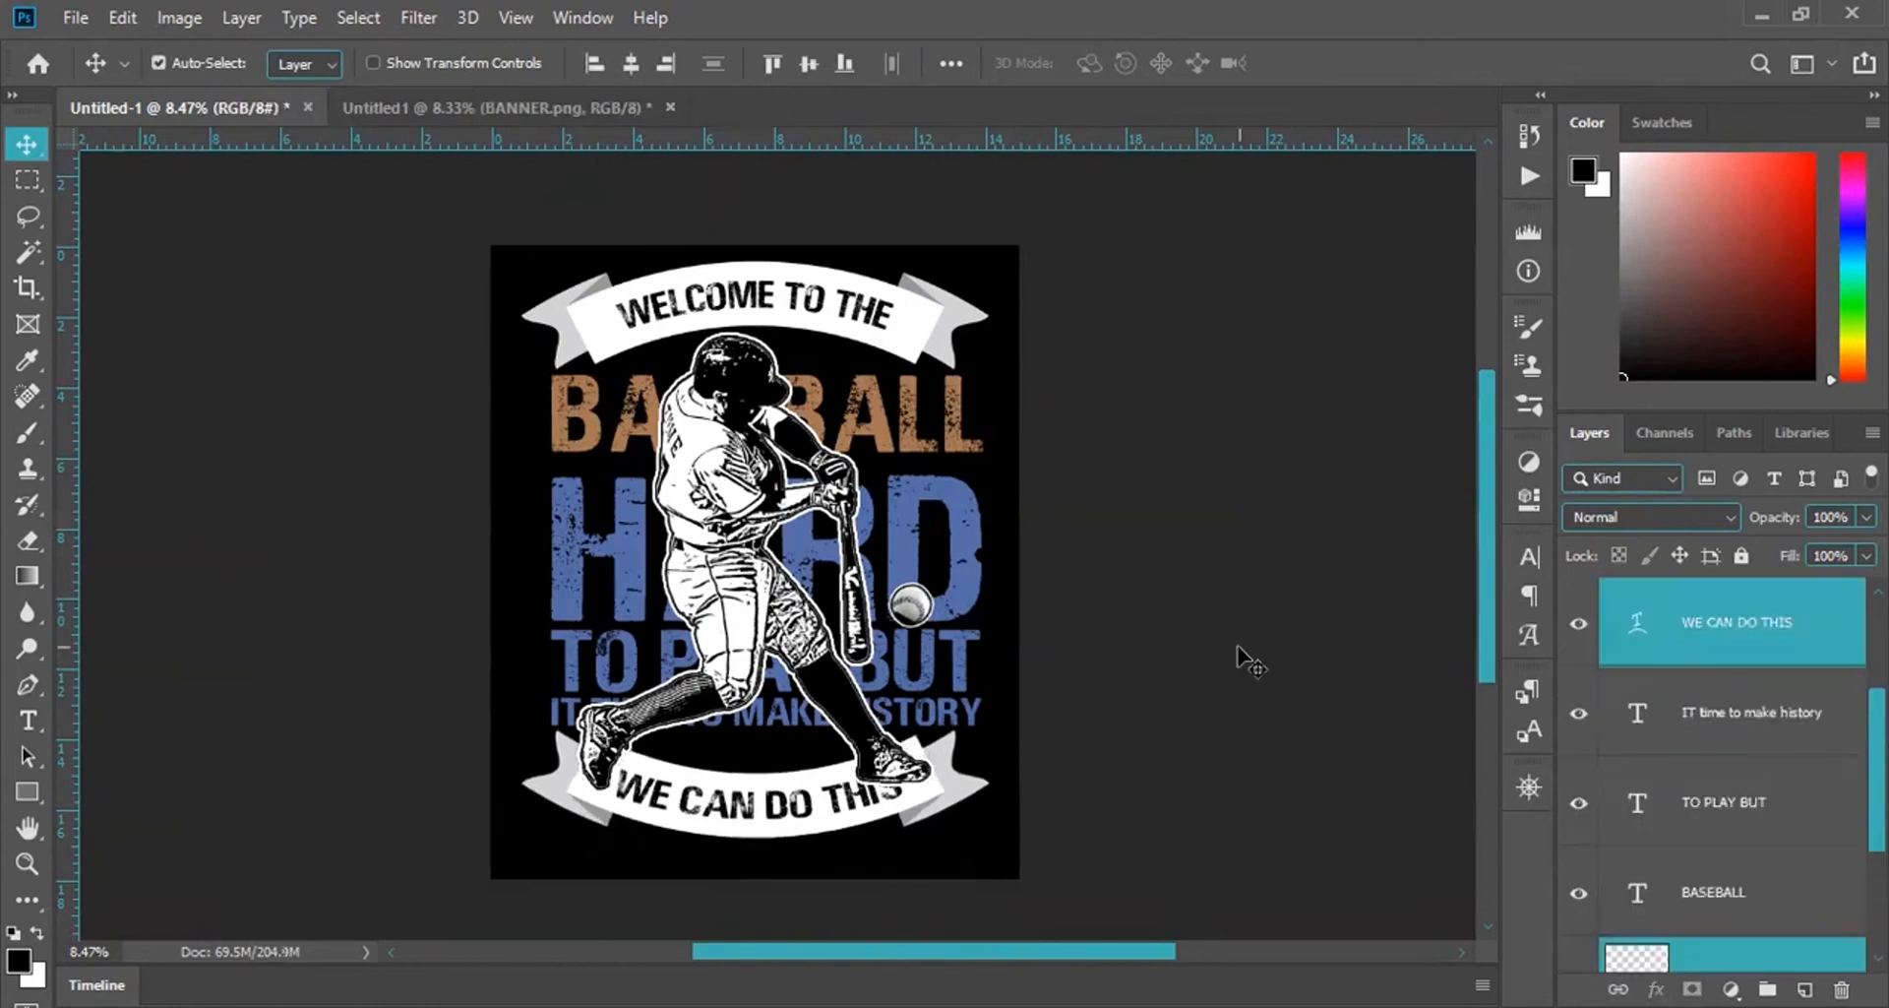
Nudge the lower banner and its WE CAN DO THIS text together to fine-tune their vertical position.
key(shift+Down)
key(shift+Down)
key(shift+Down)
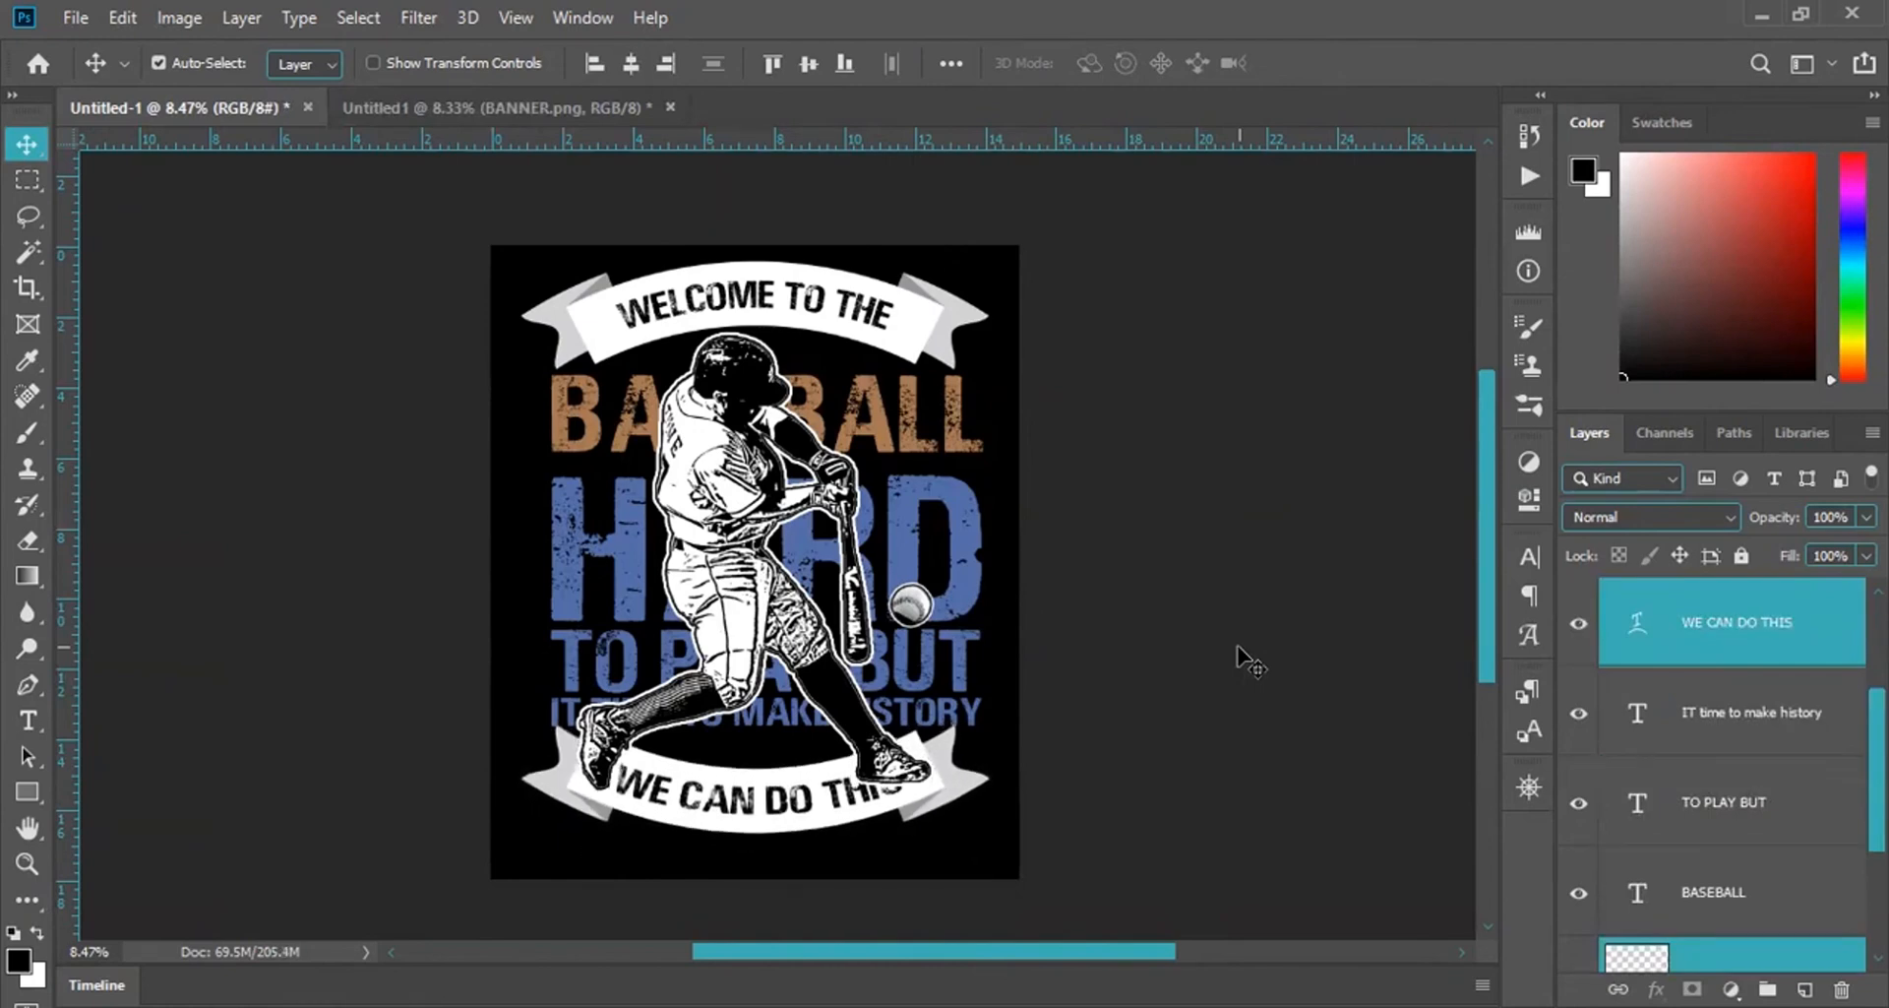
Select all layers from WELCOME TO THE down to BANNER.png, leaving out the black Layer 0.
scroll(1704, 673, up, 3)
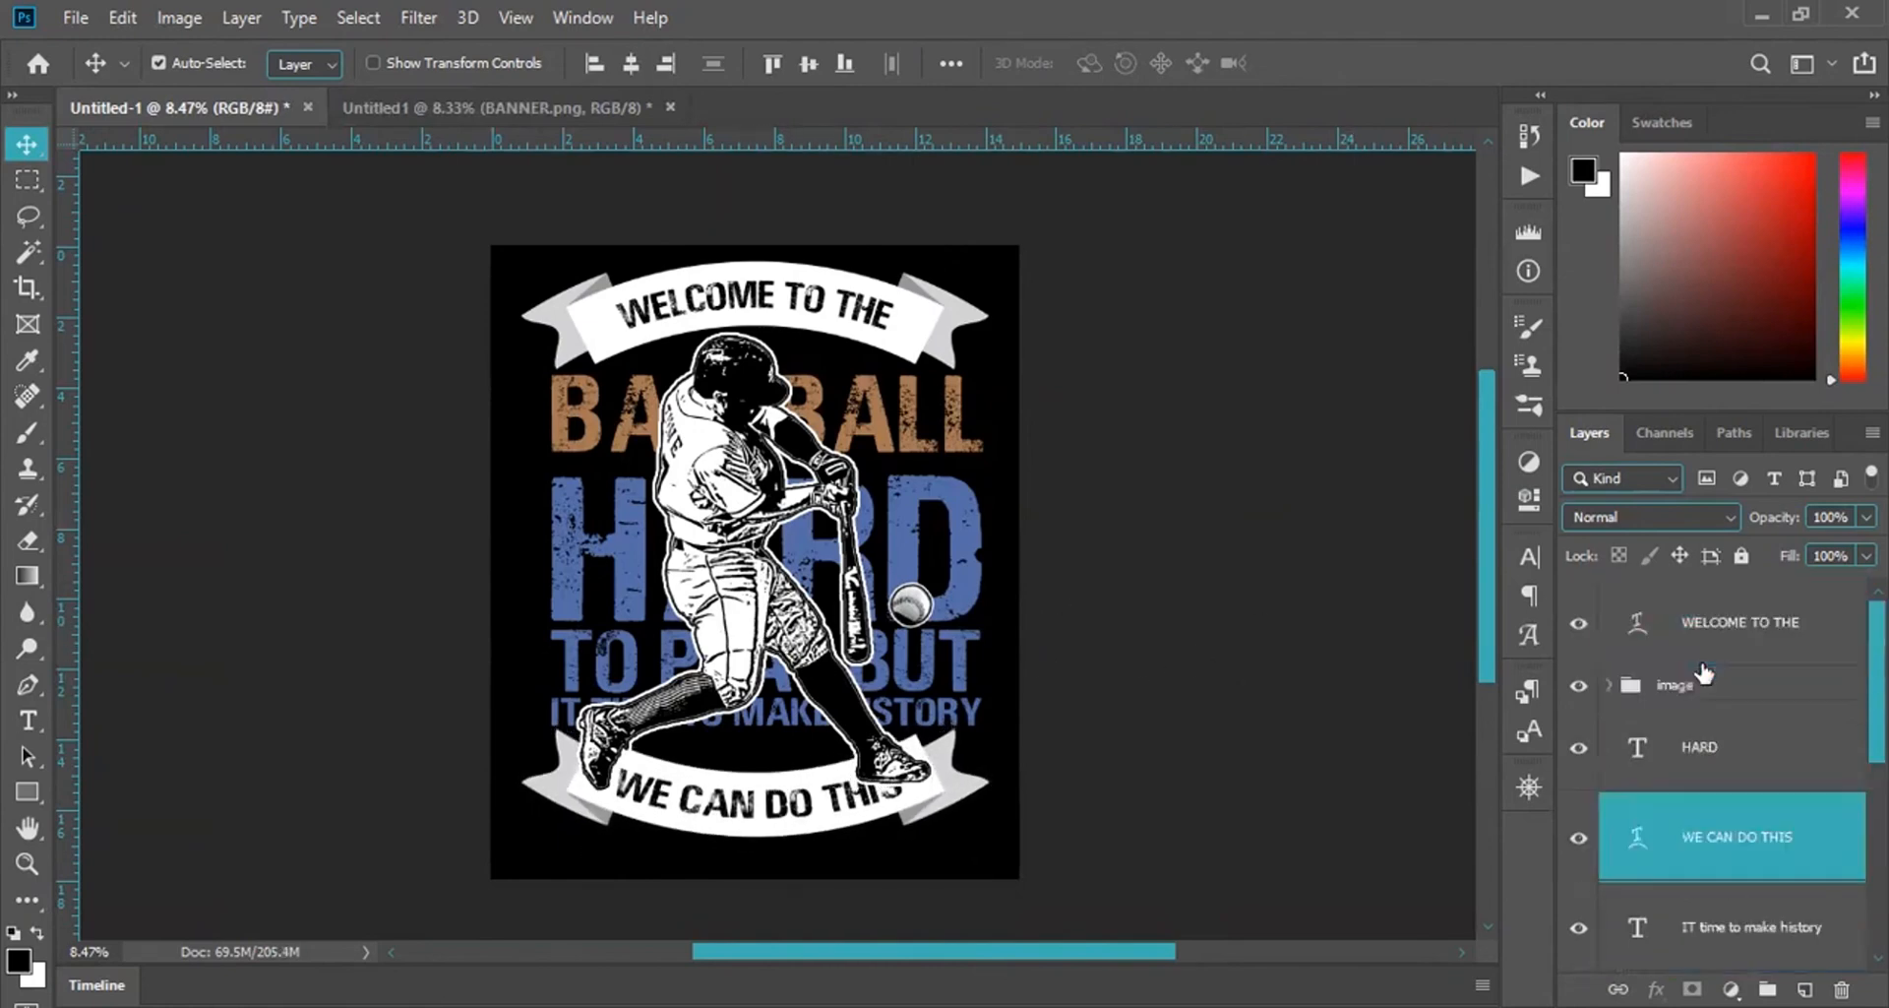
click(1714, 637)
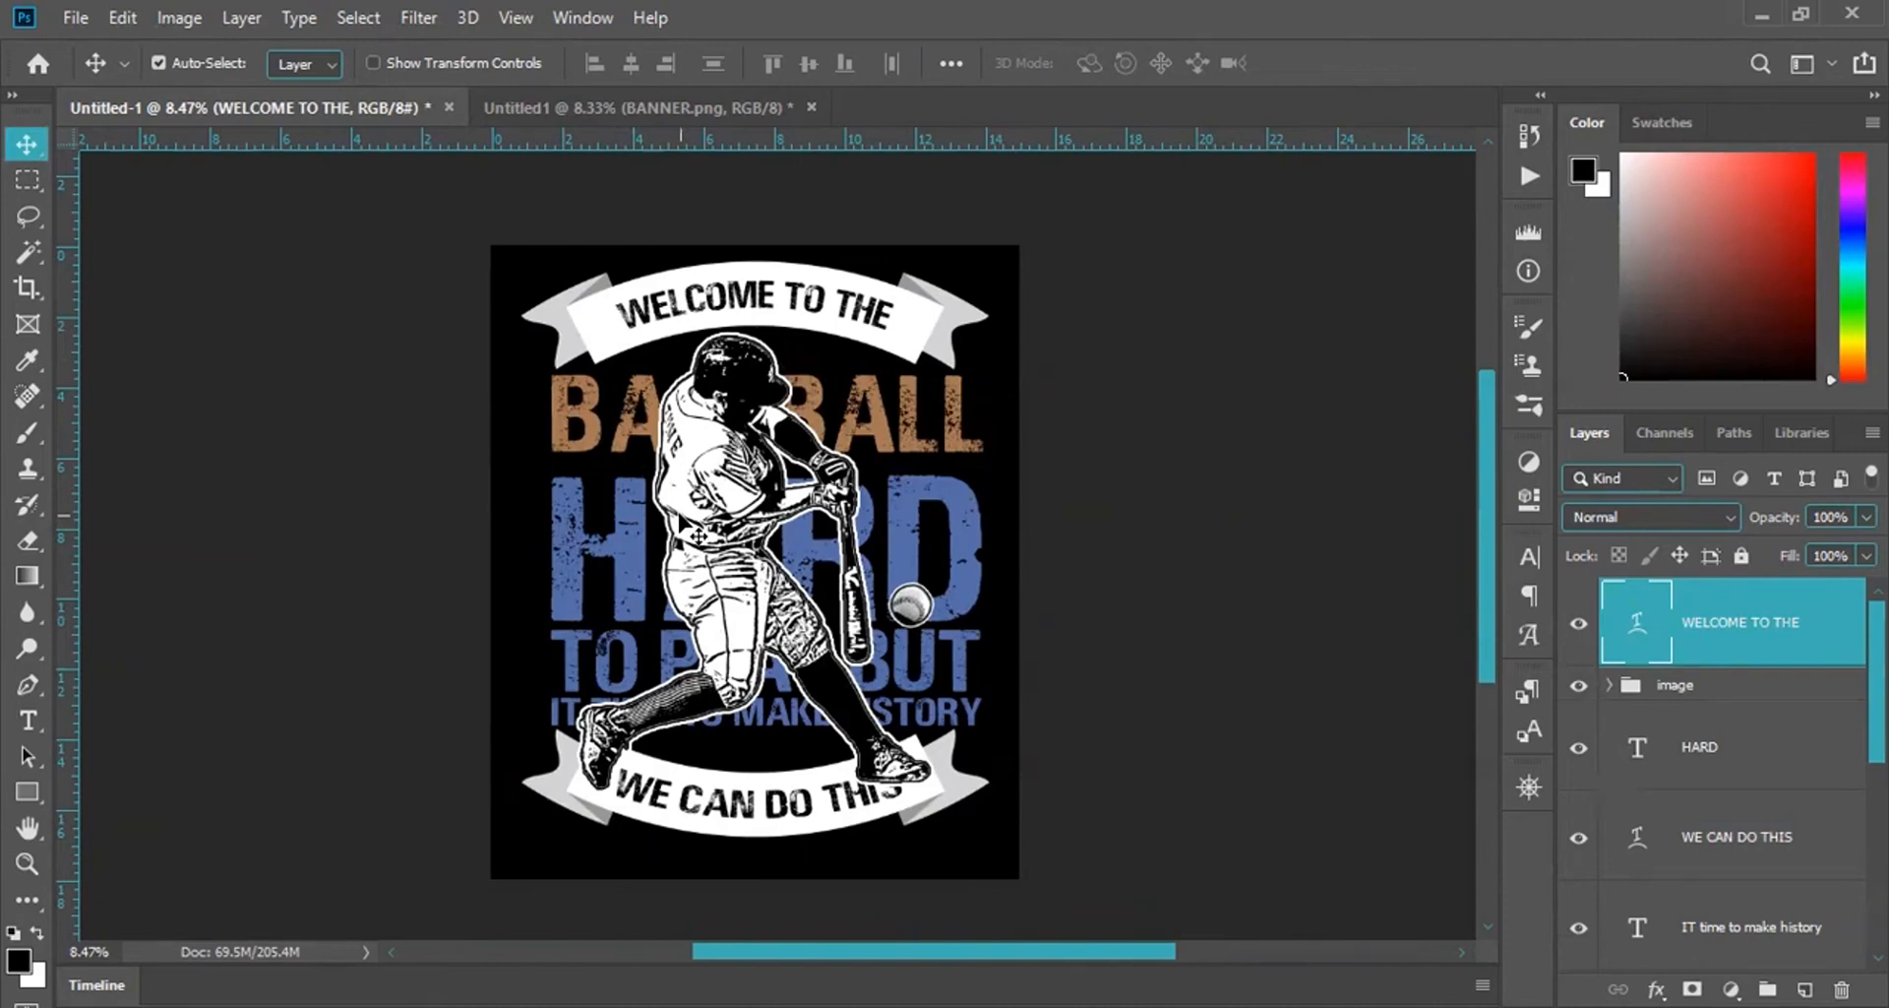
scroll(681, 517, down, 4)
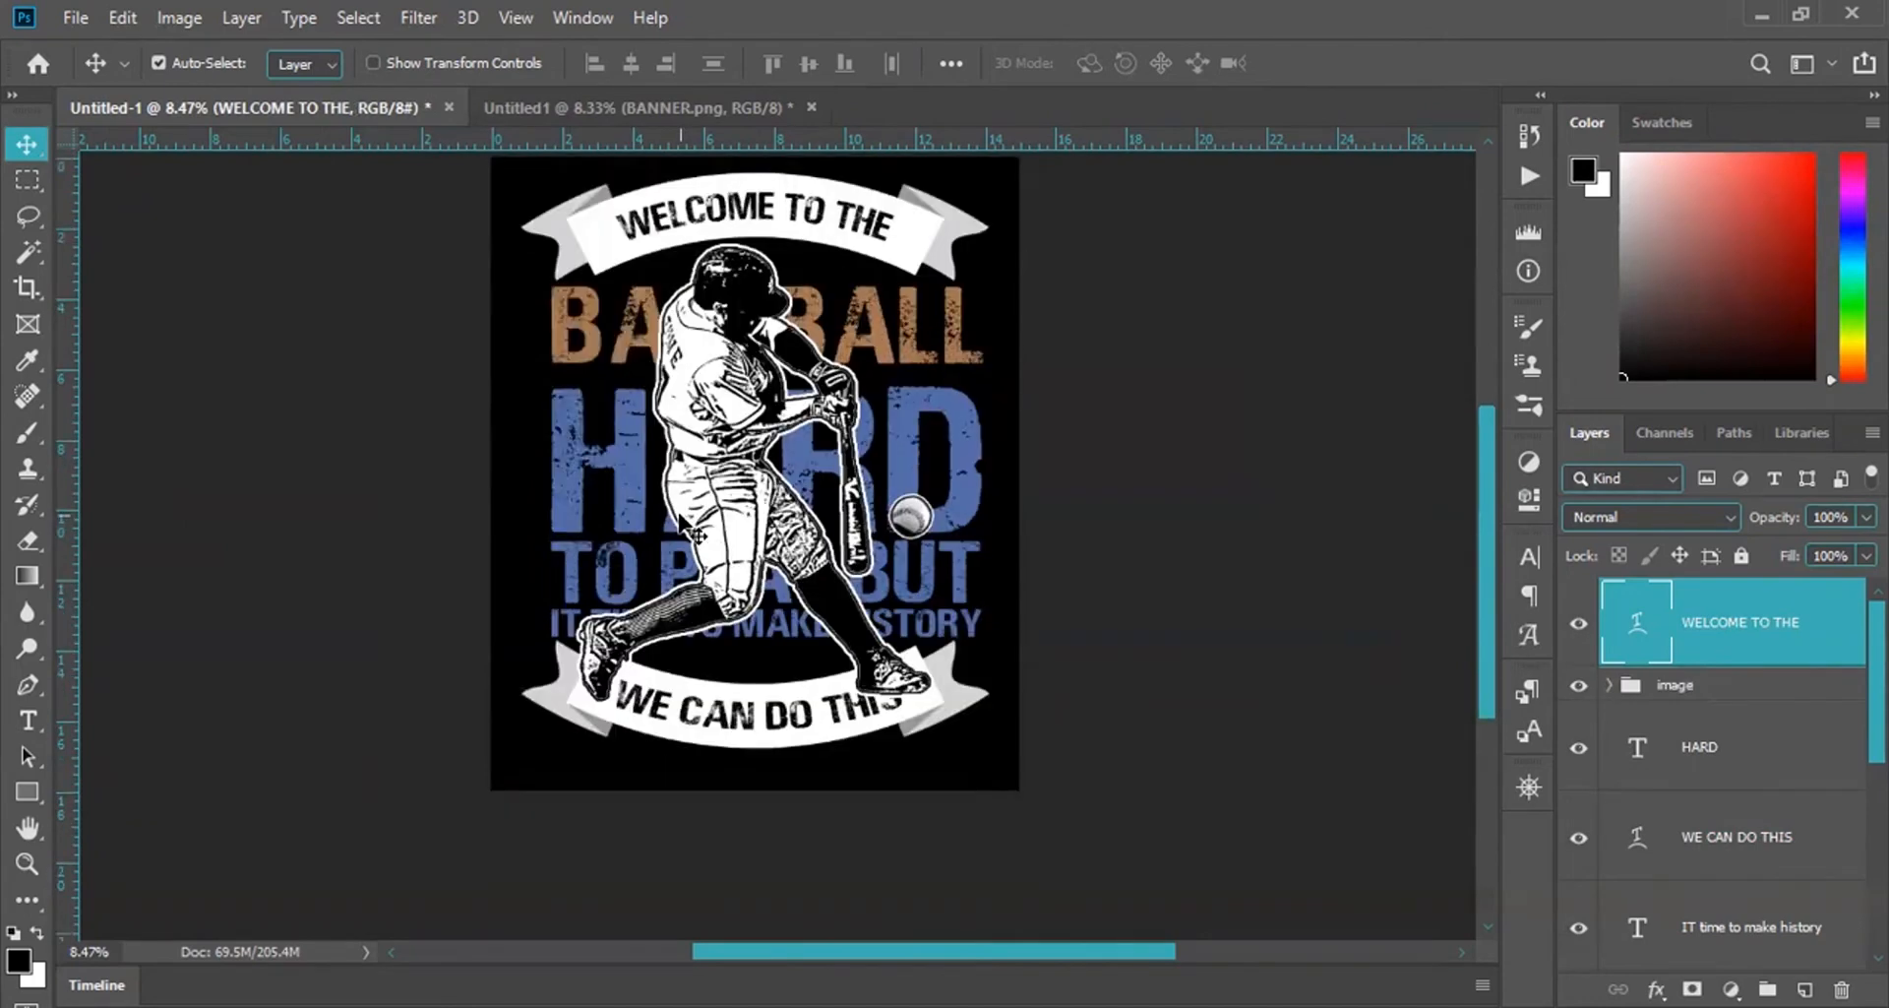
scroll(681, 518, up, 6)
scroll(681, 518, down, 2)
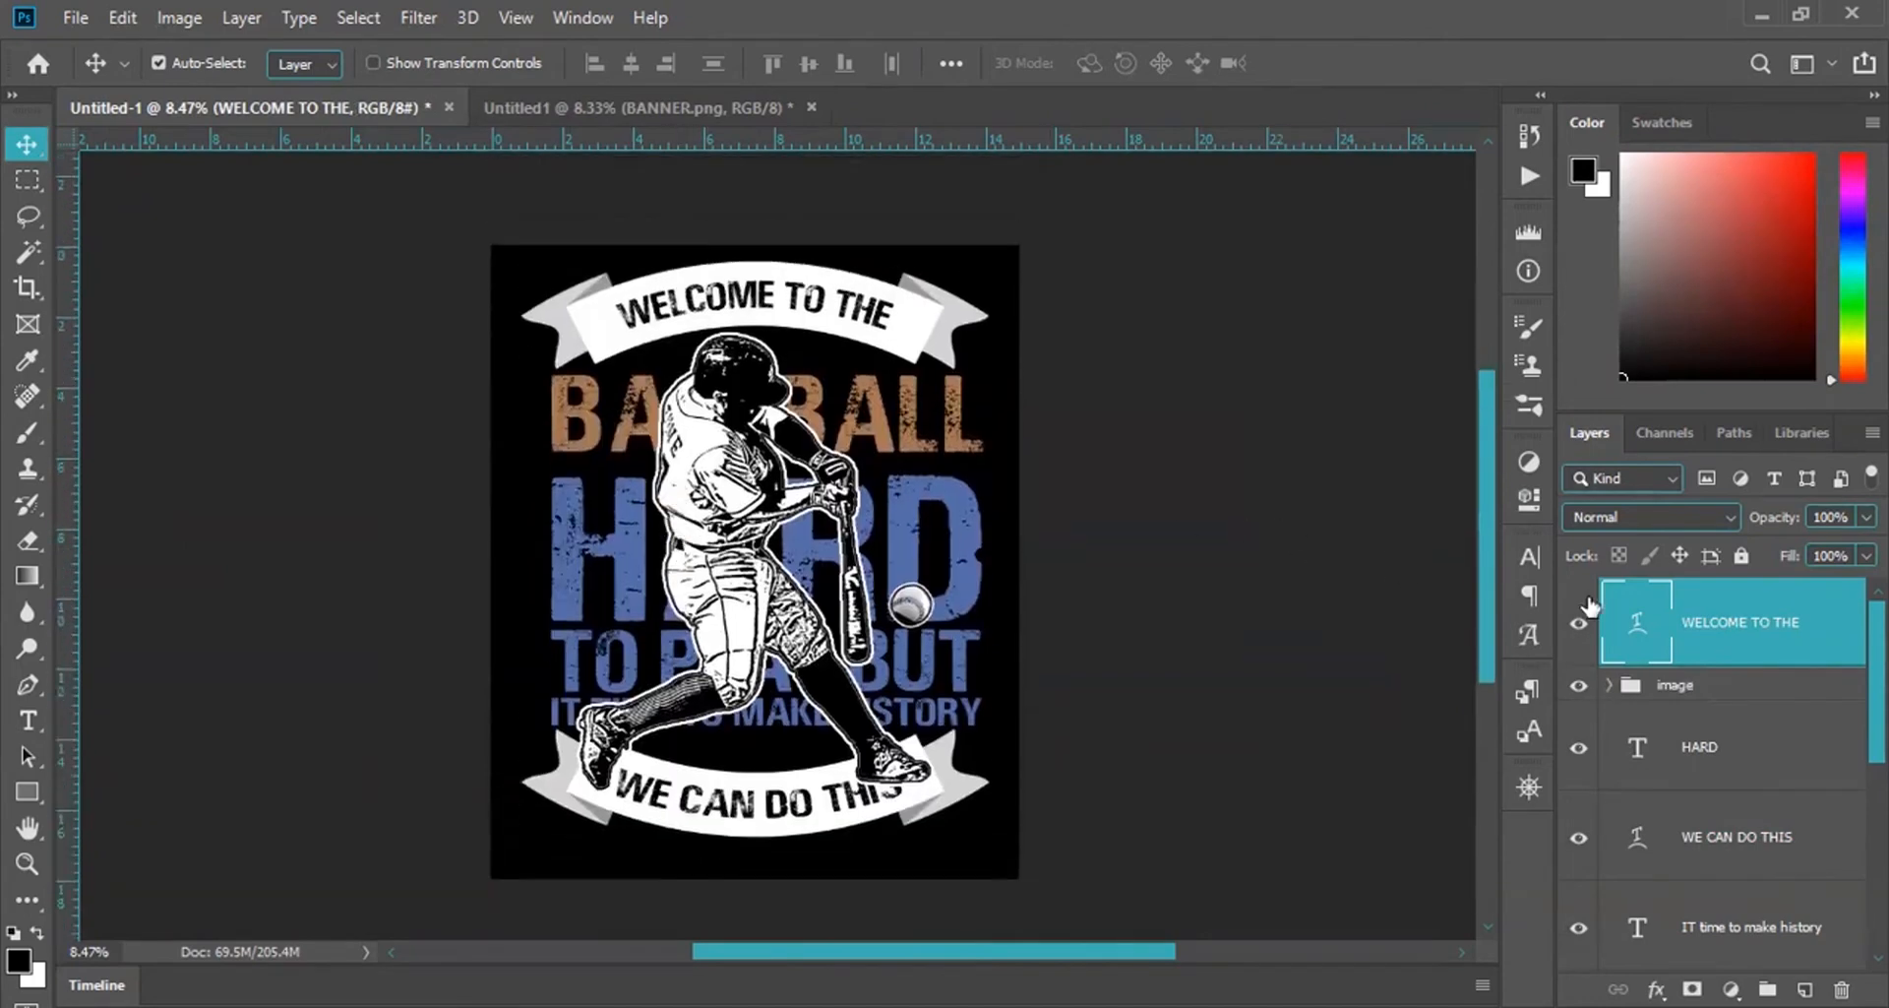
scroll(1722, 654, down, 5)
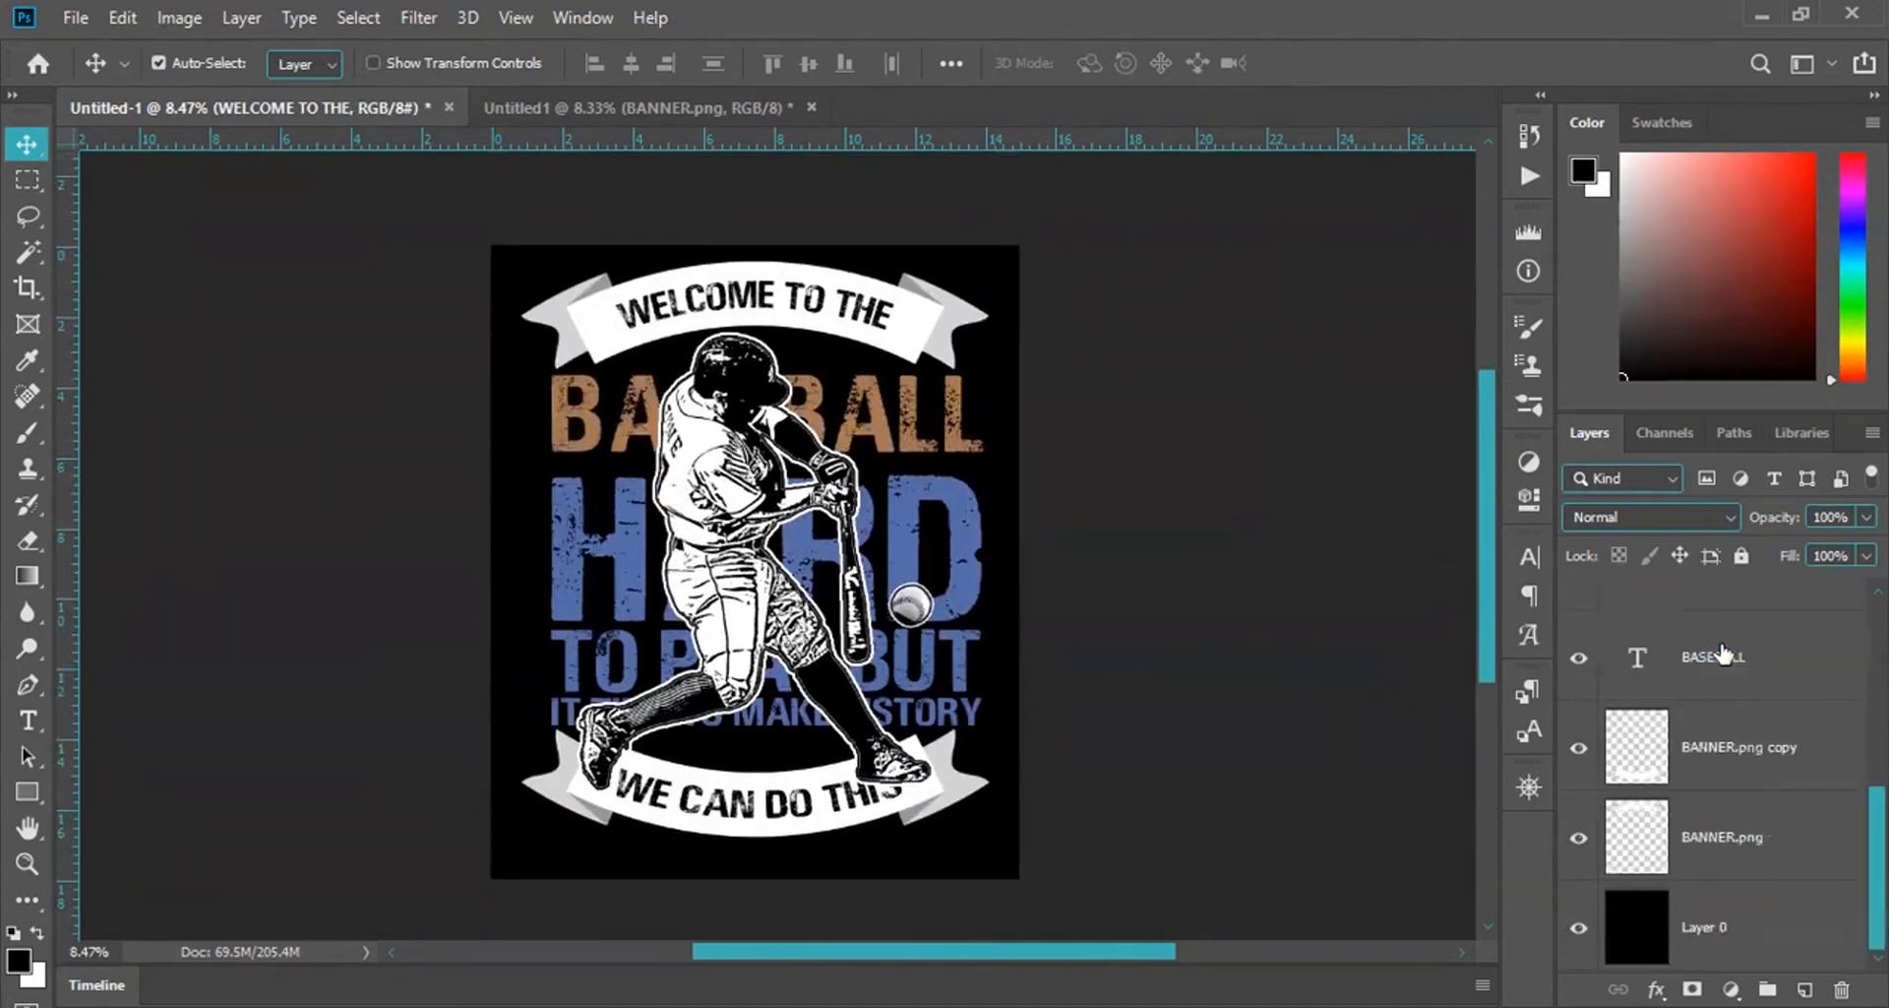
shift+click(1720, 841)
scroll(1720, 841, up, 5)
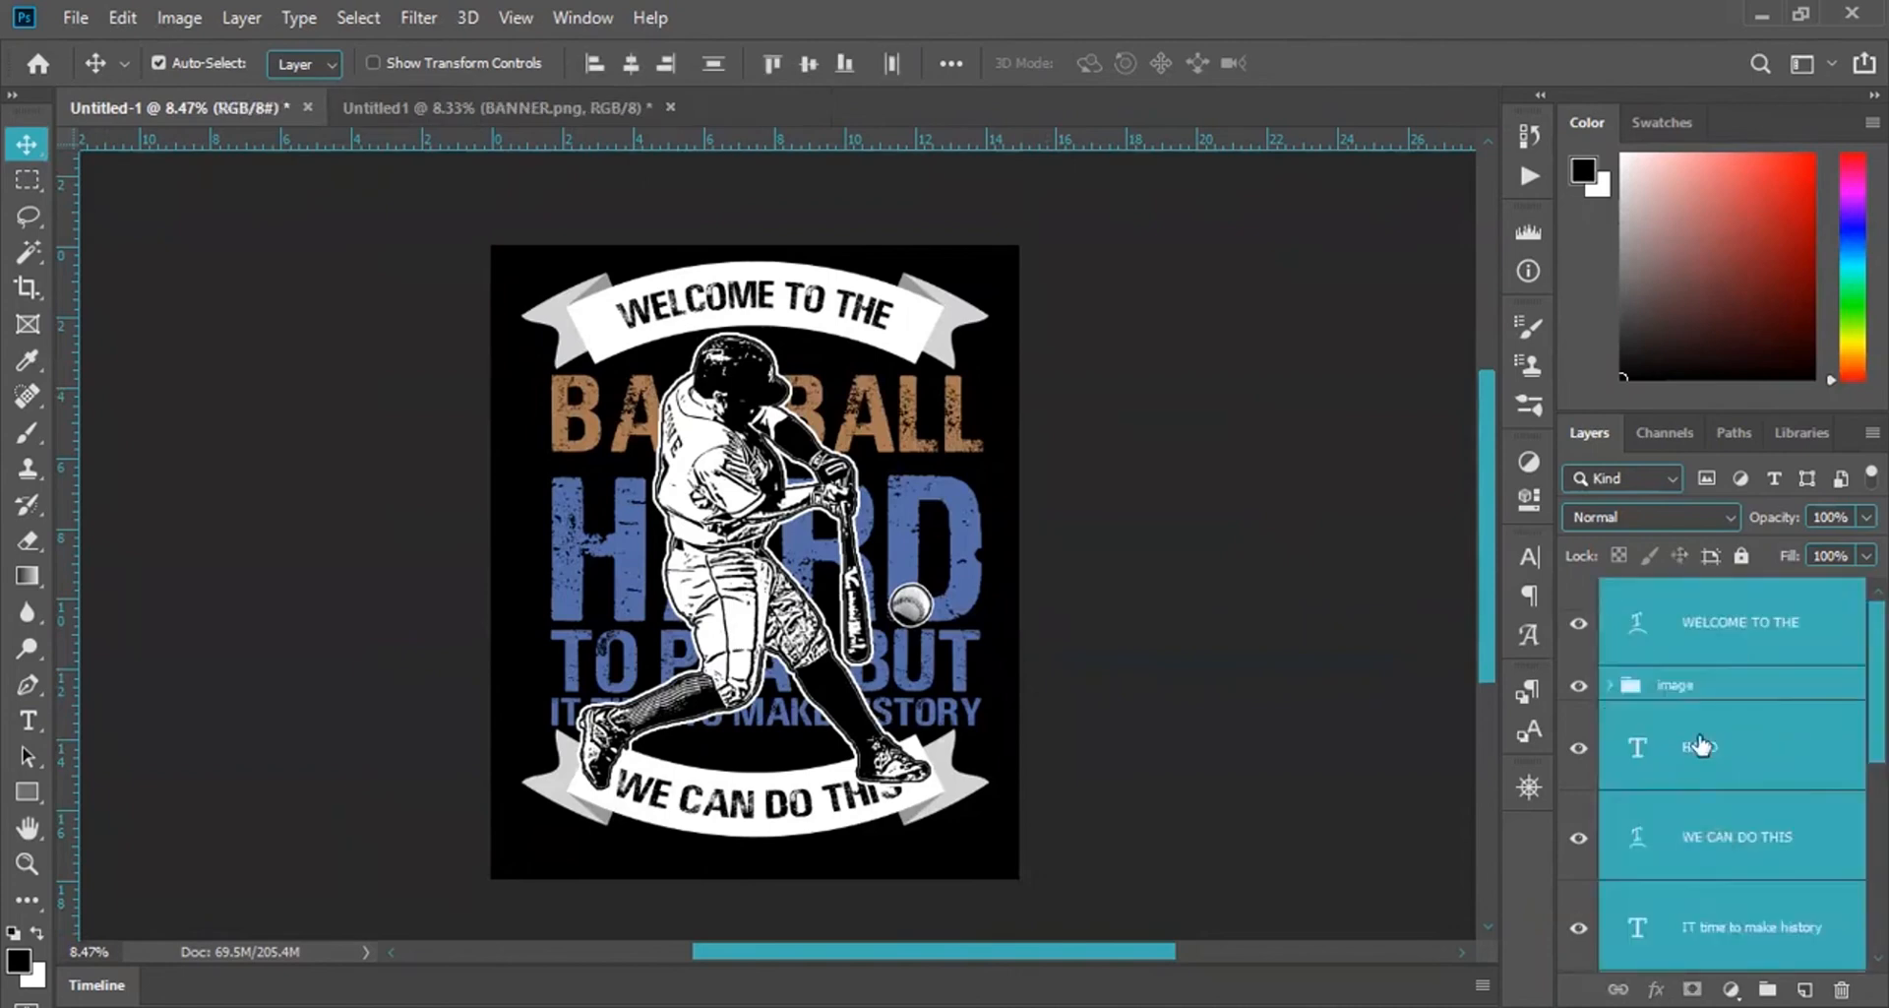
click(1729, 596)
scroll(1727, 656, down, 5)
shift+click(1694, 852)
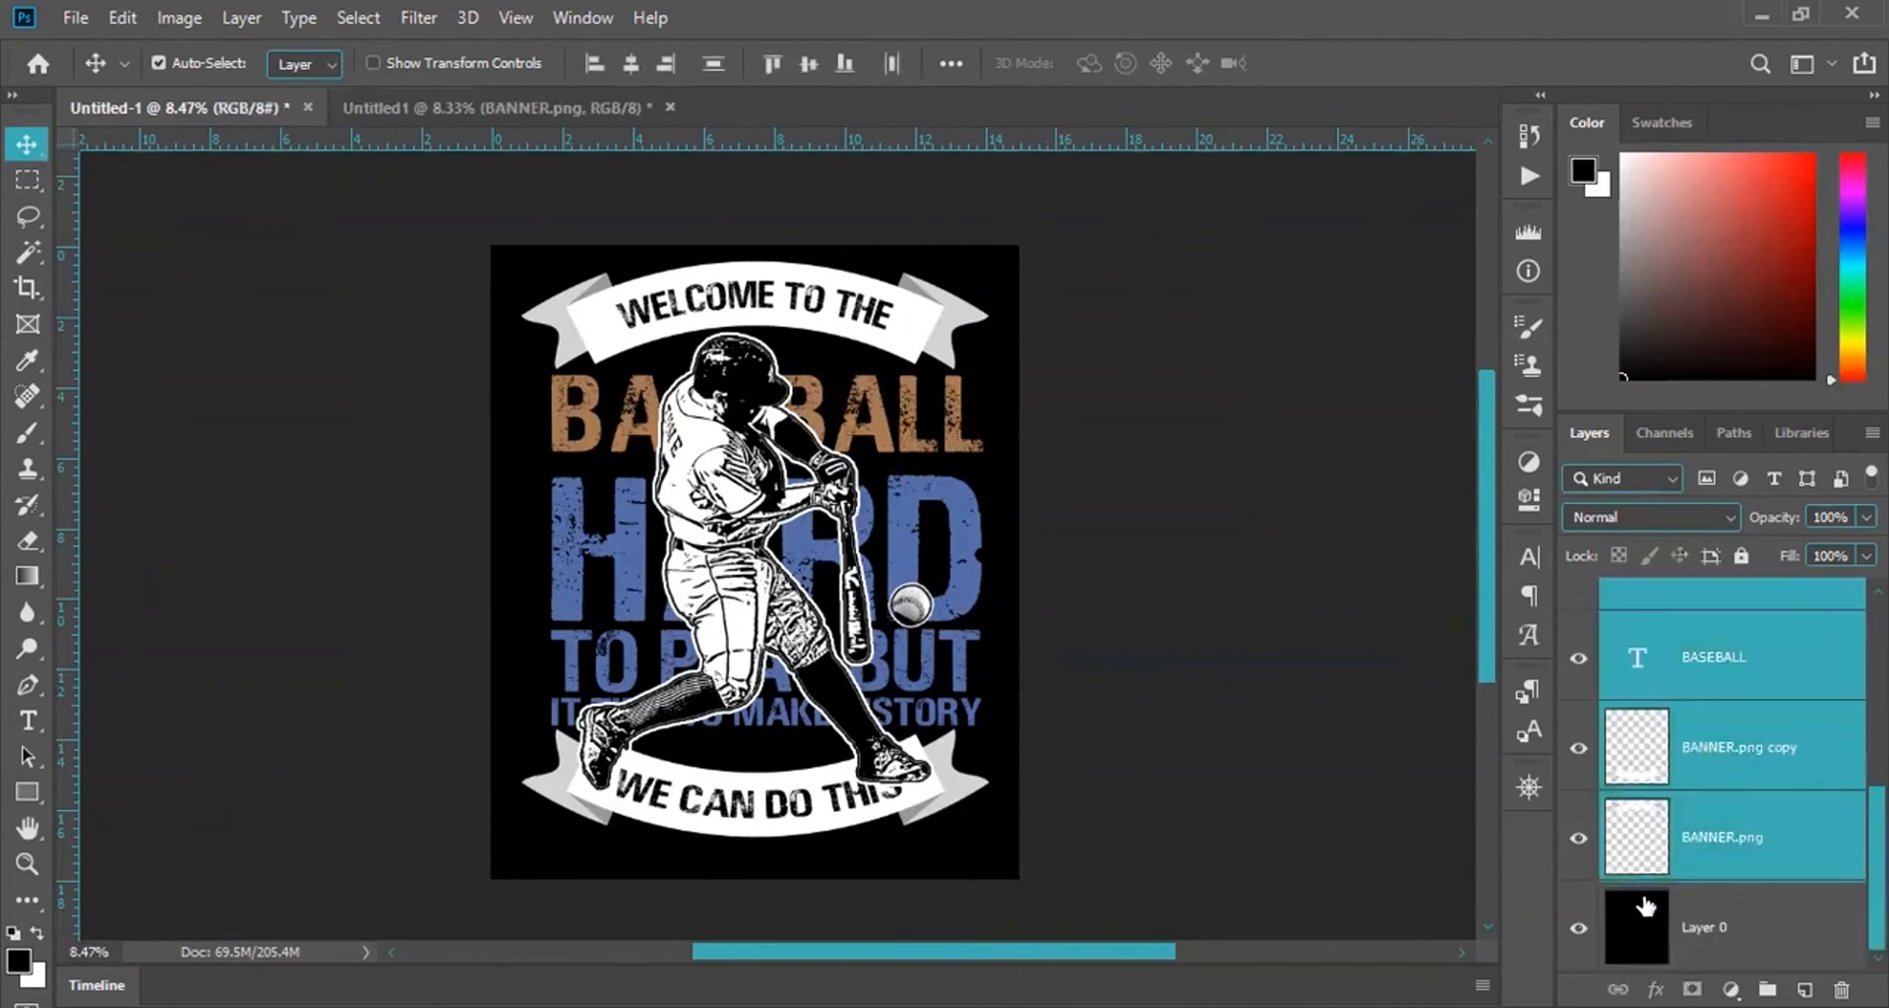
Hide the black background Layer 0 so the artwork sits on transparency.
click(1581, 928)
click(1581, 928)
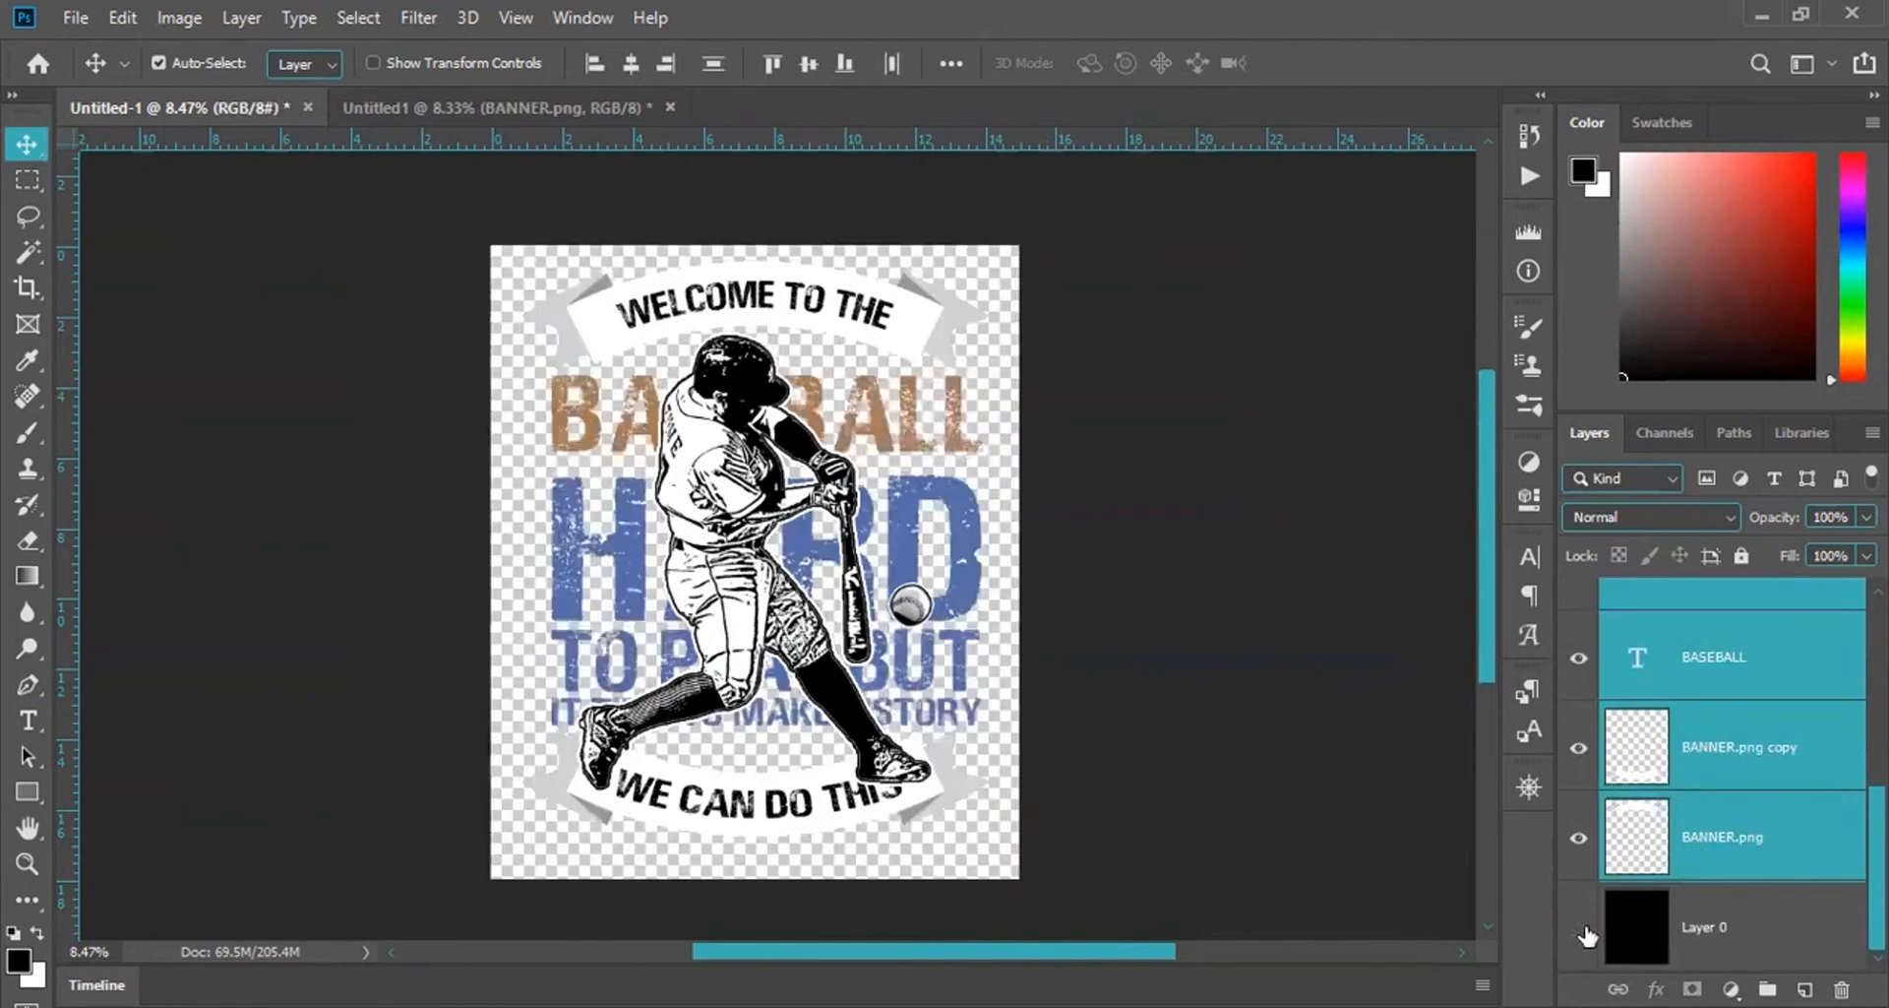
click(1581, 929)
click(1581, 928)
Group the selected artwork layers and add a layer mask to the group.
scroll(1751, 819, up, 5)
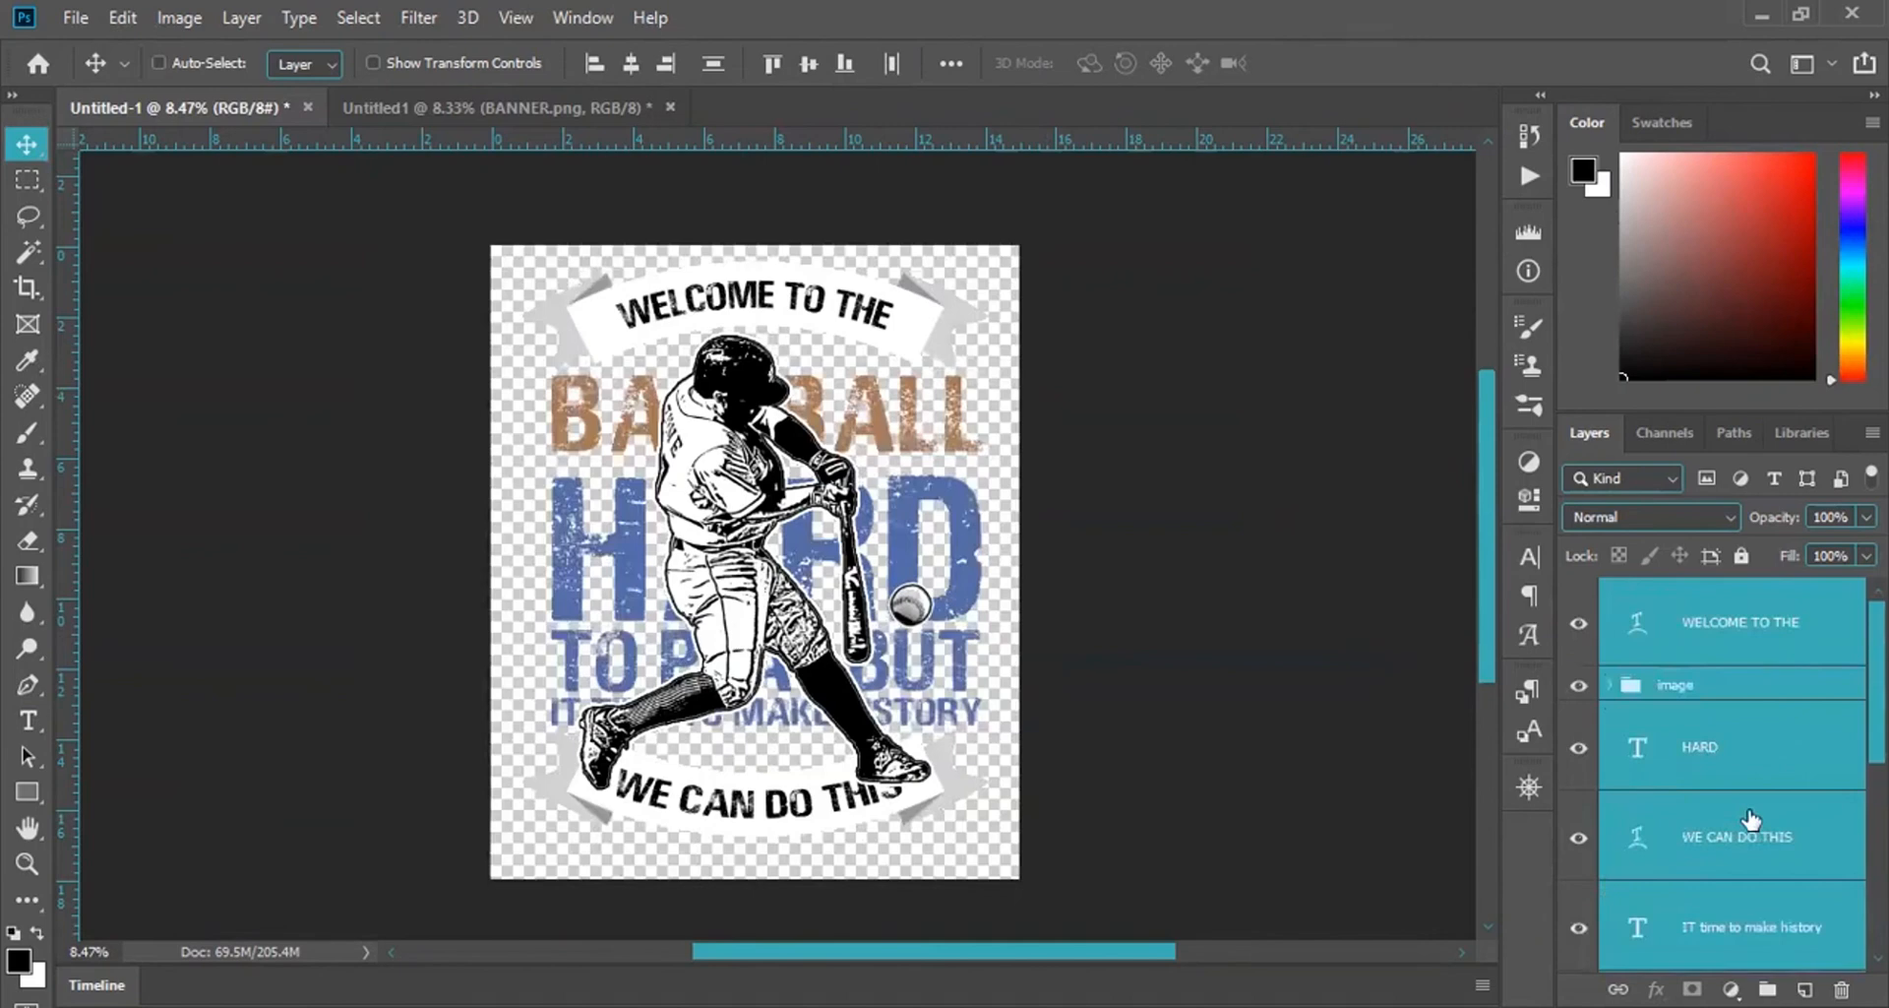
key(ctrl+g)
key(Return)
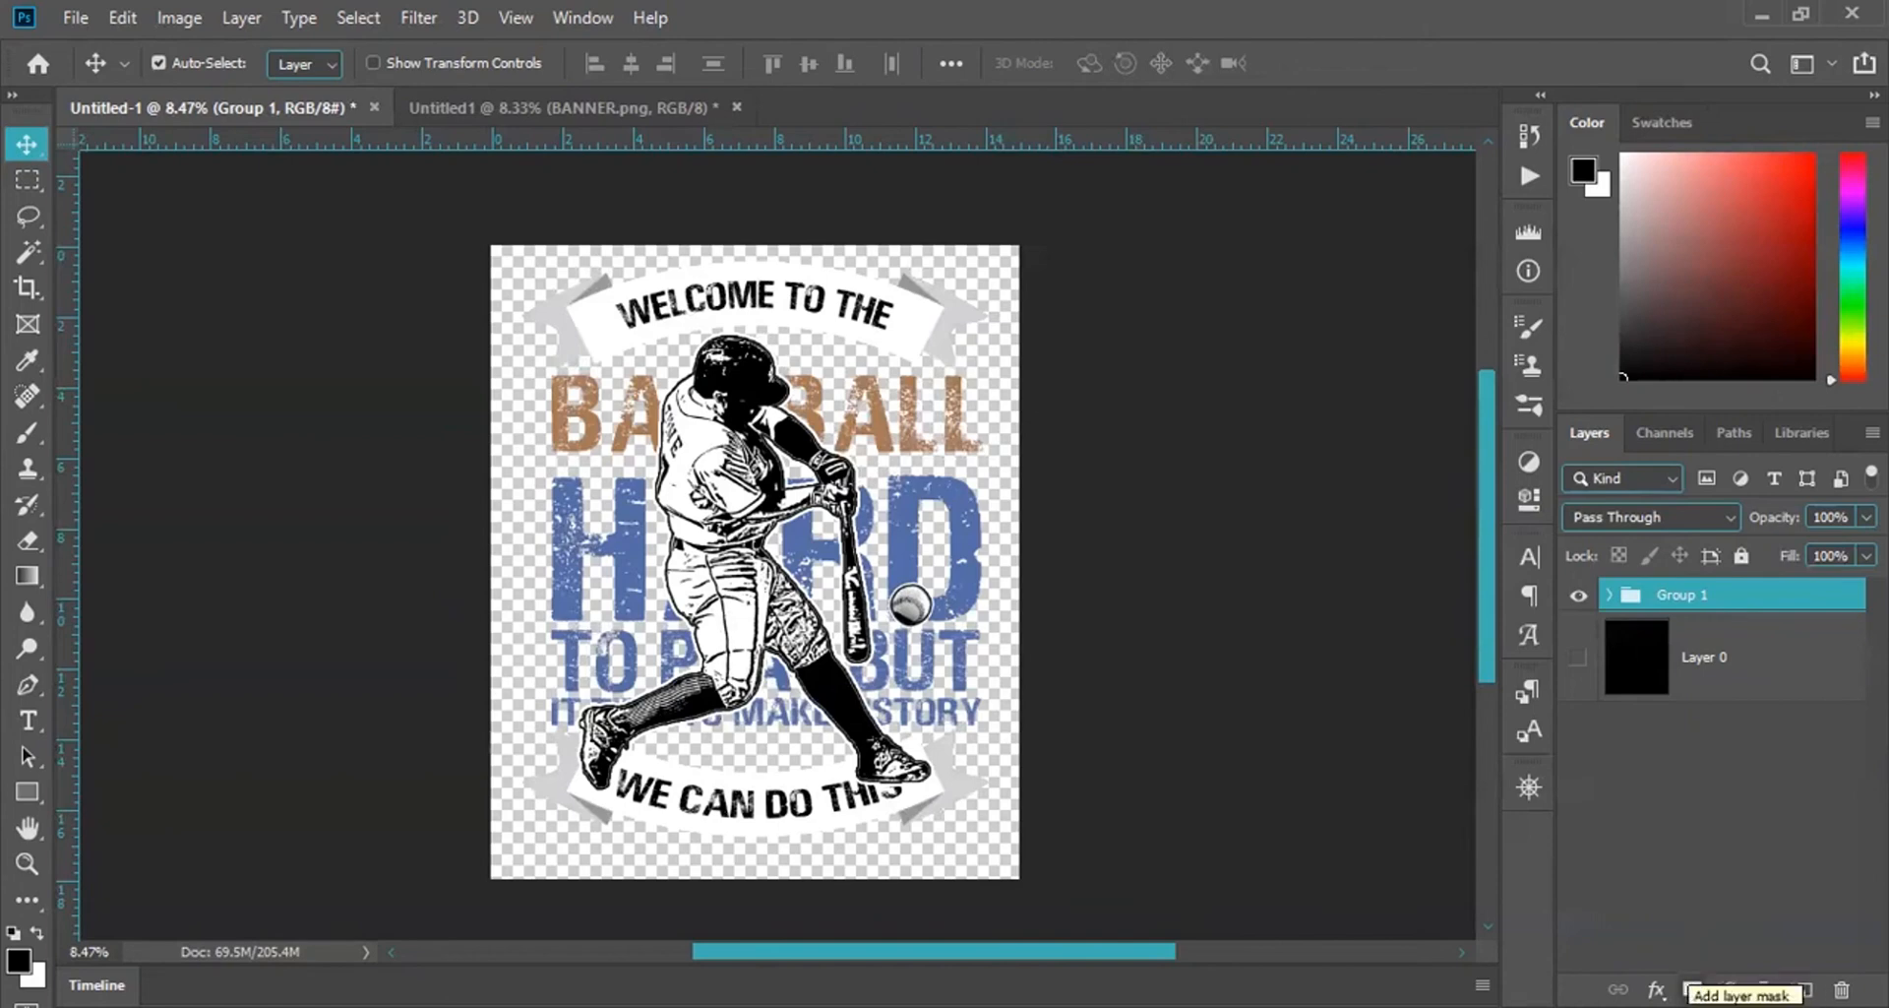
click(1692, 988)
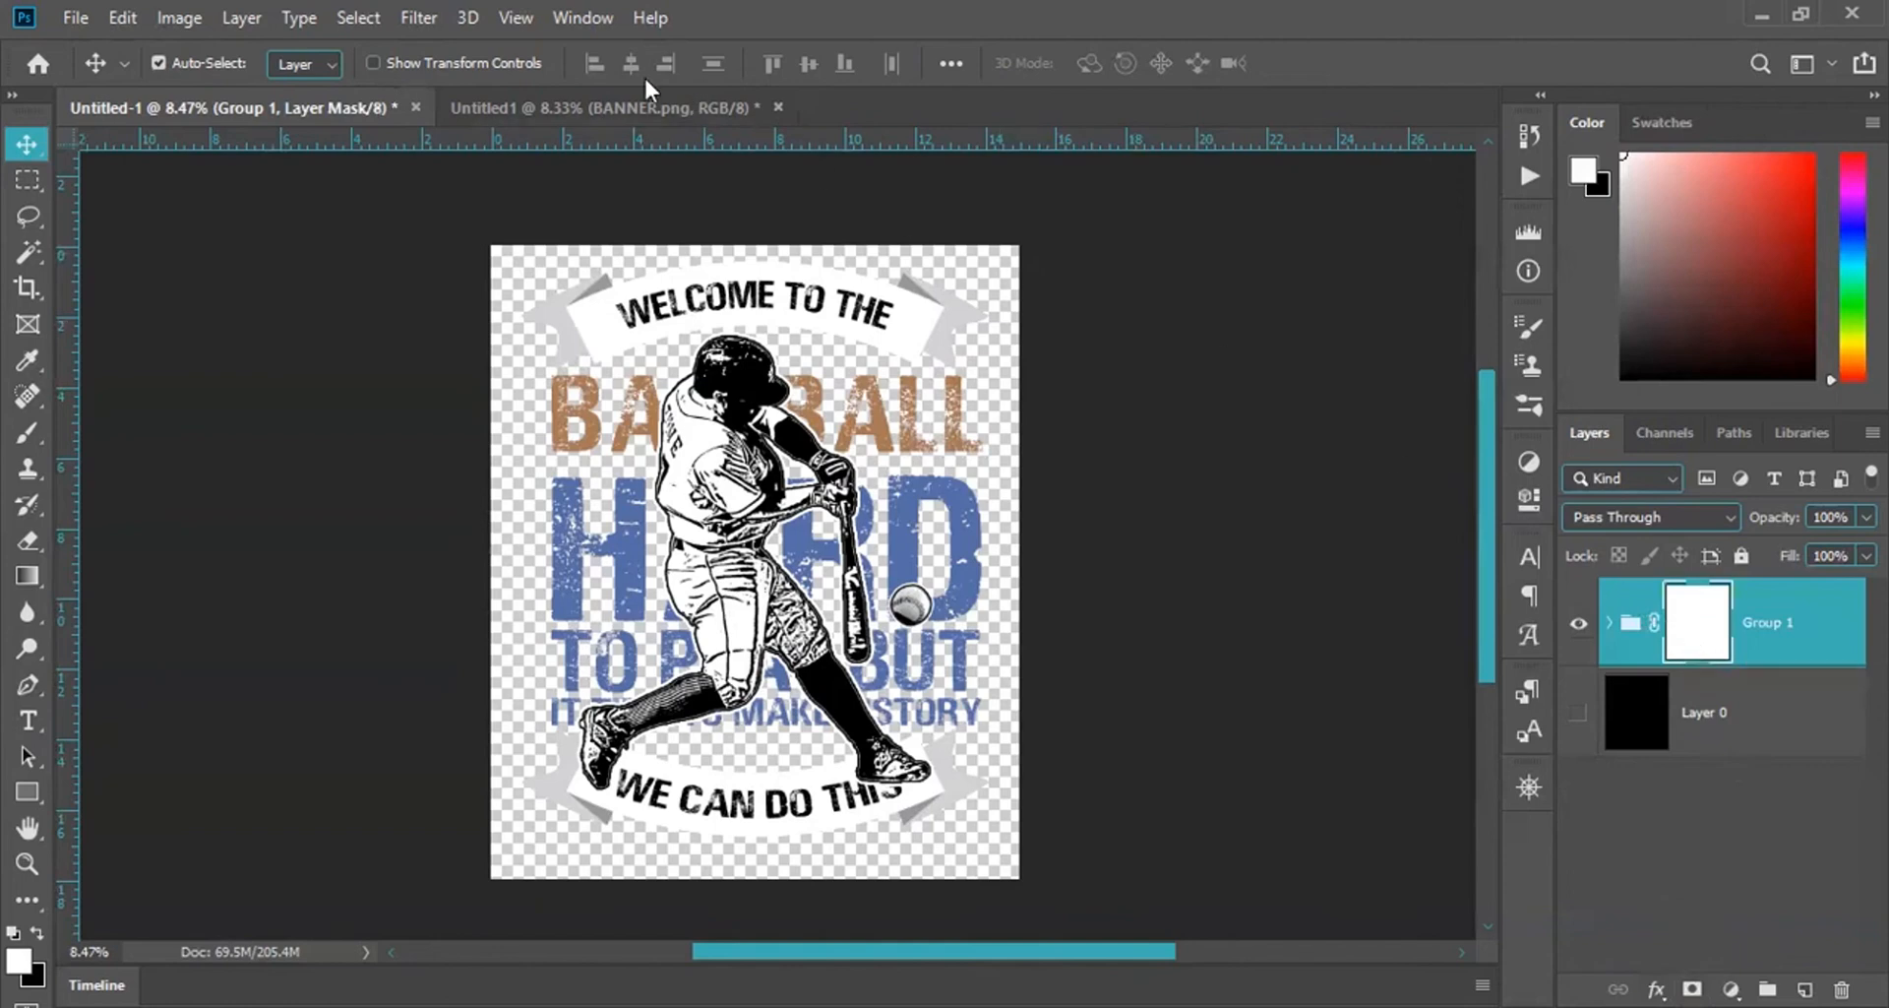
Switch to the Untitled1 document and show only its TEXTURE.png layer.
click(632, 100)
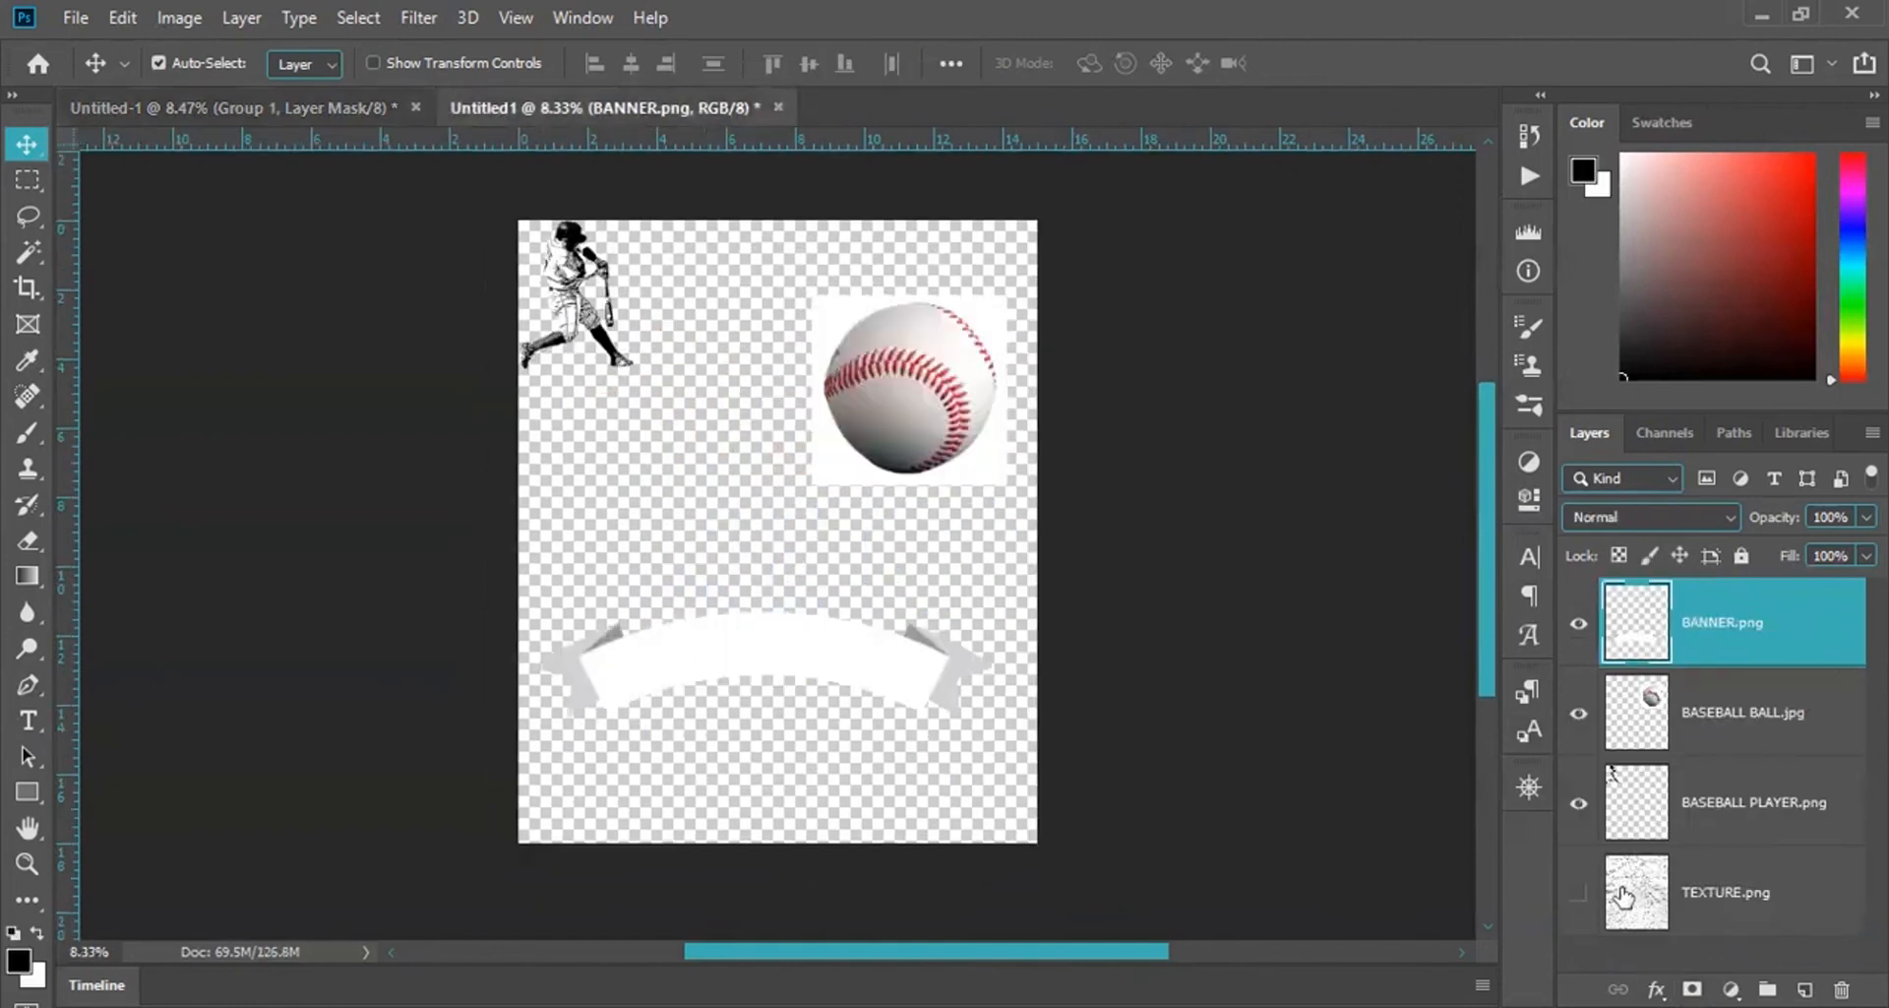
click(1578, 893)
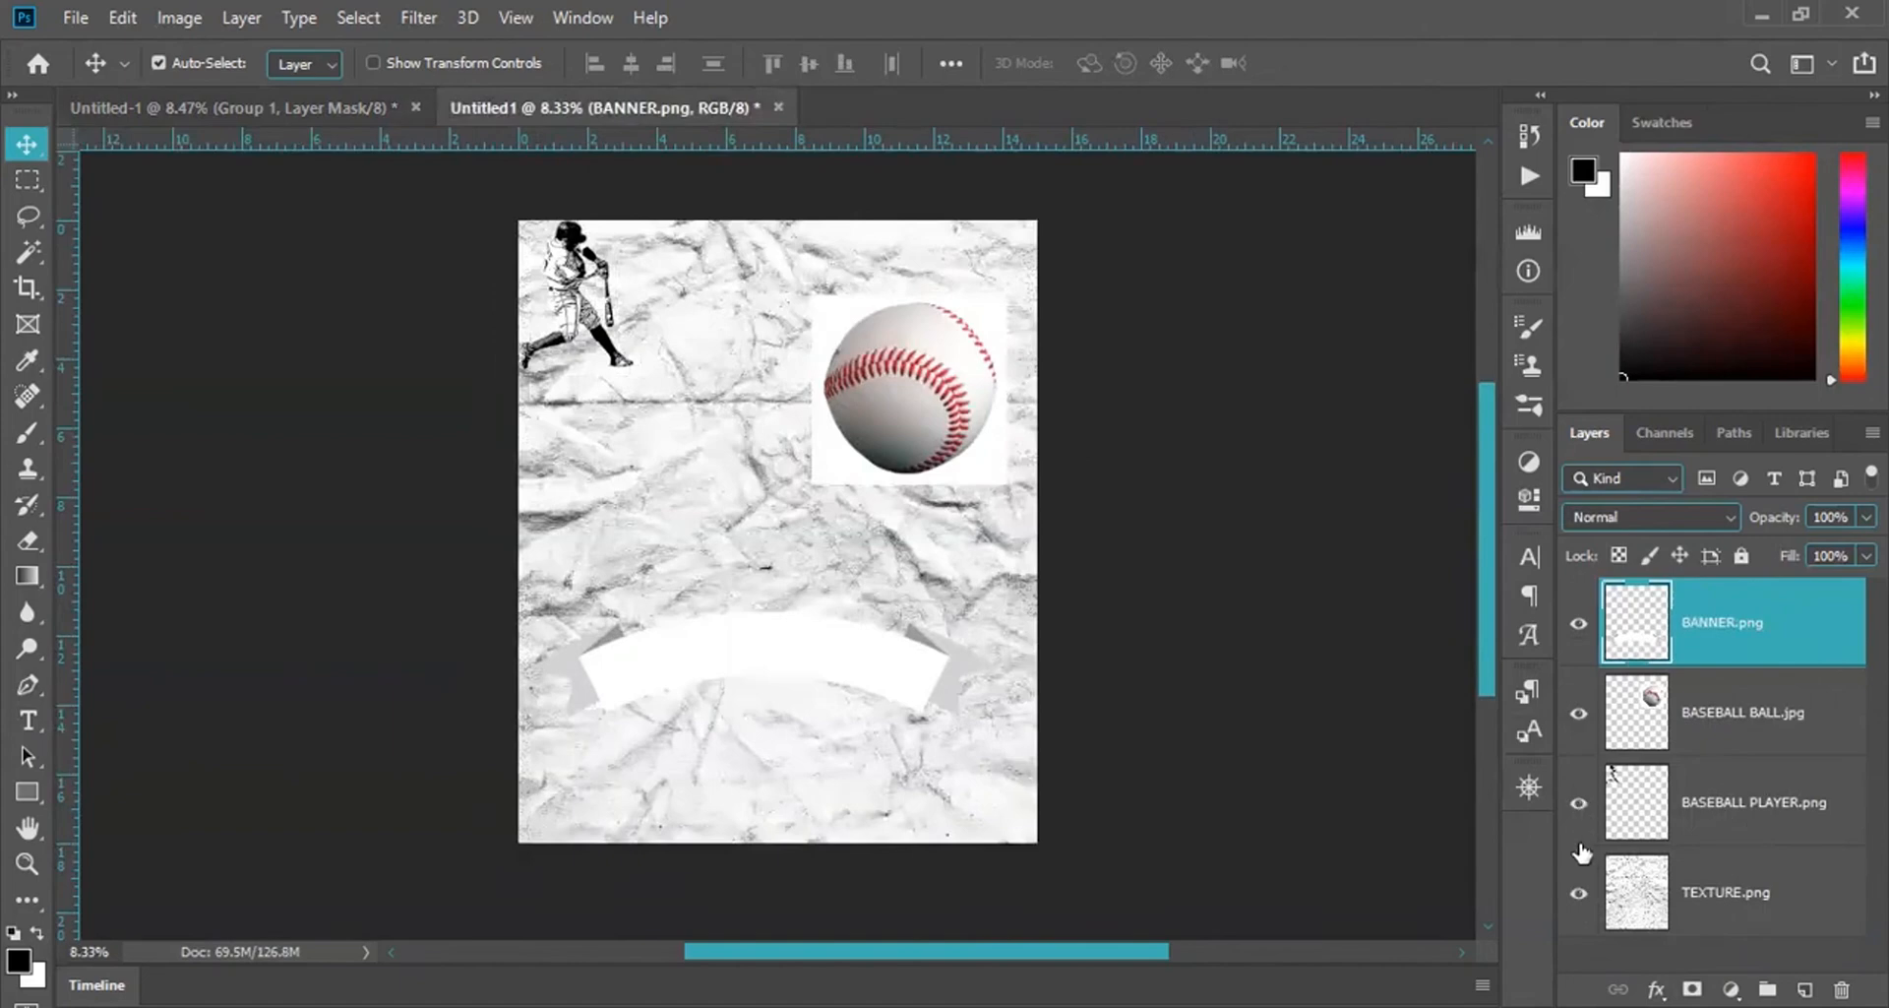
alt+click(1578, 892)
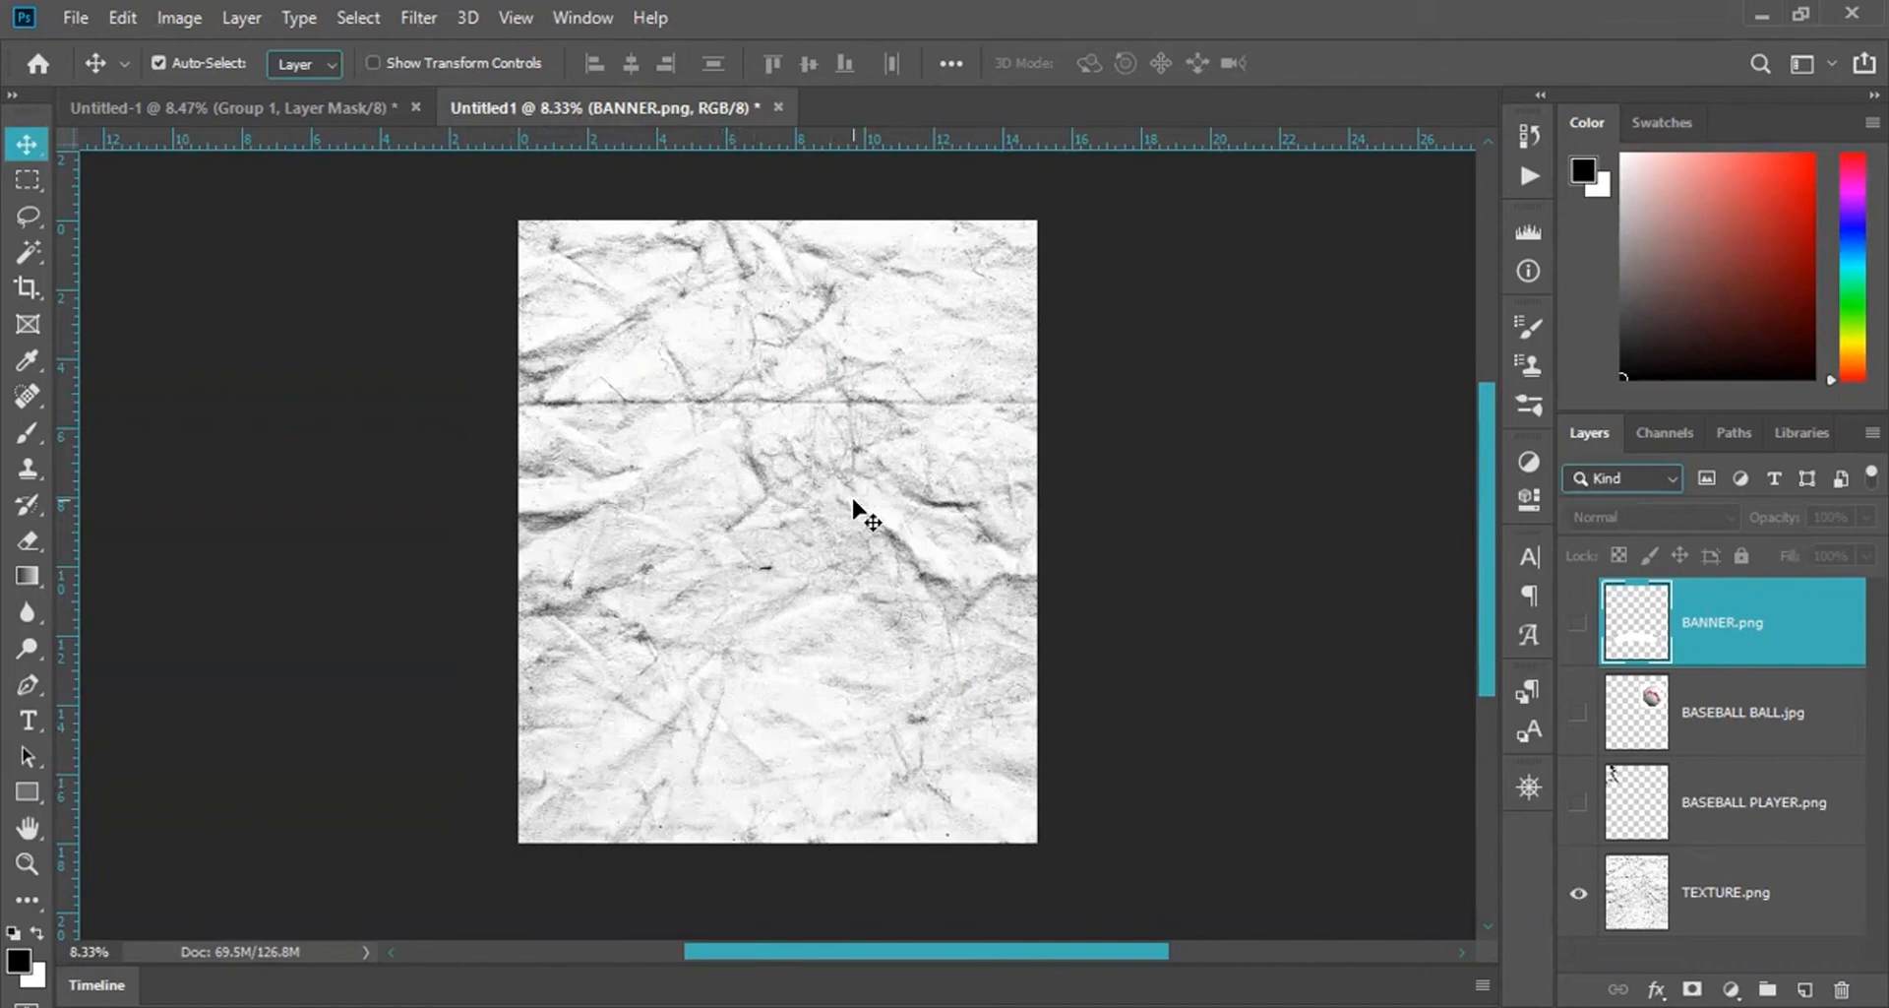
click(22, 183)
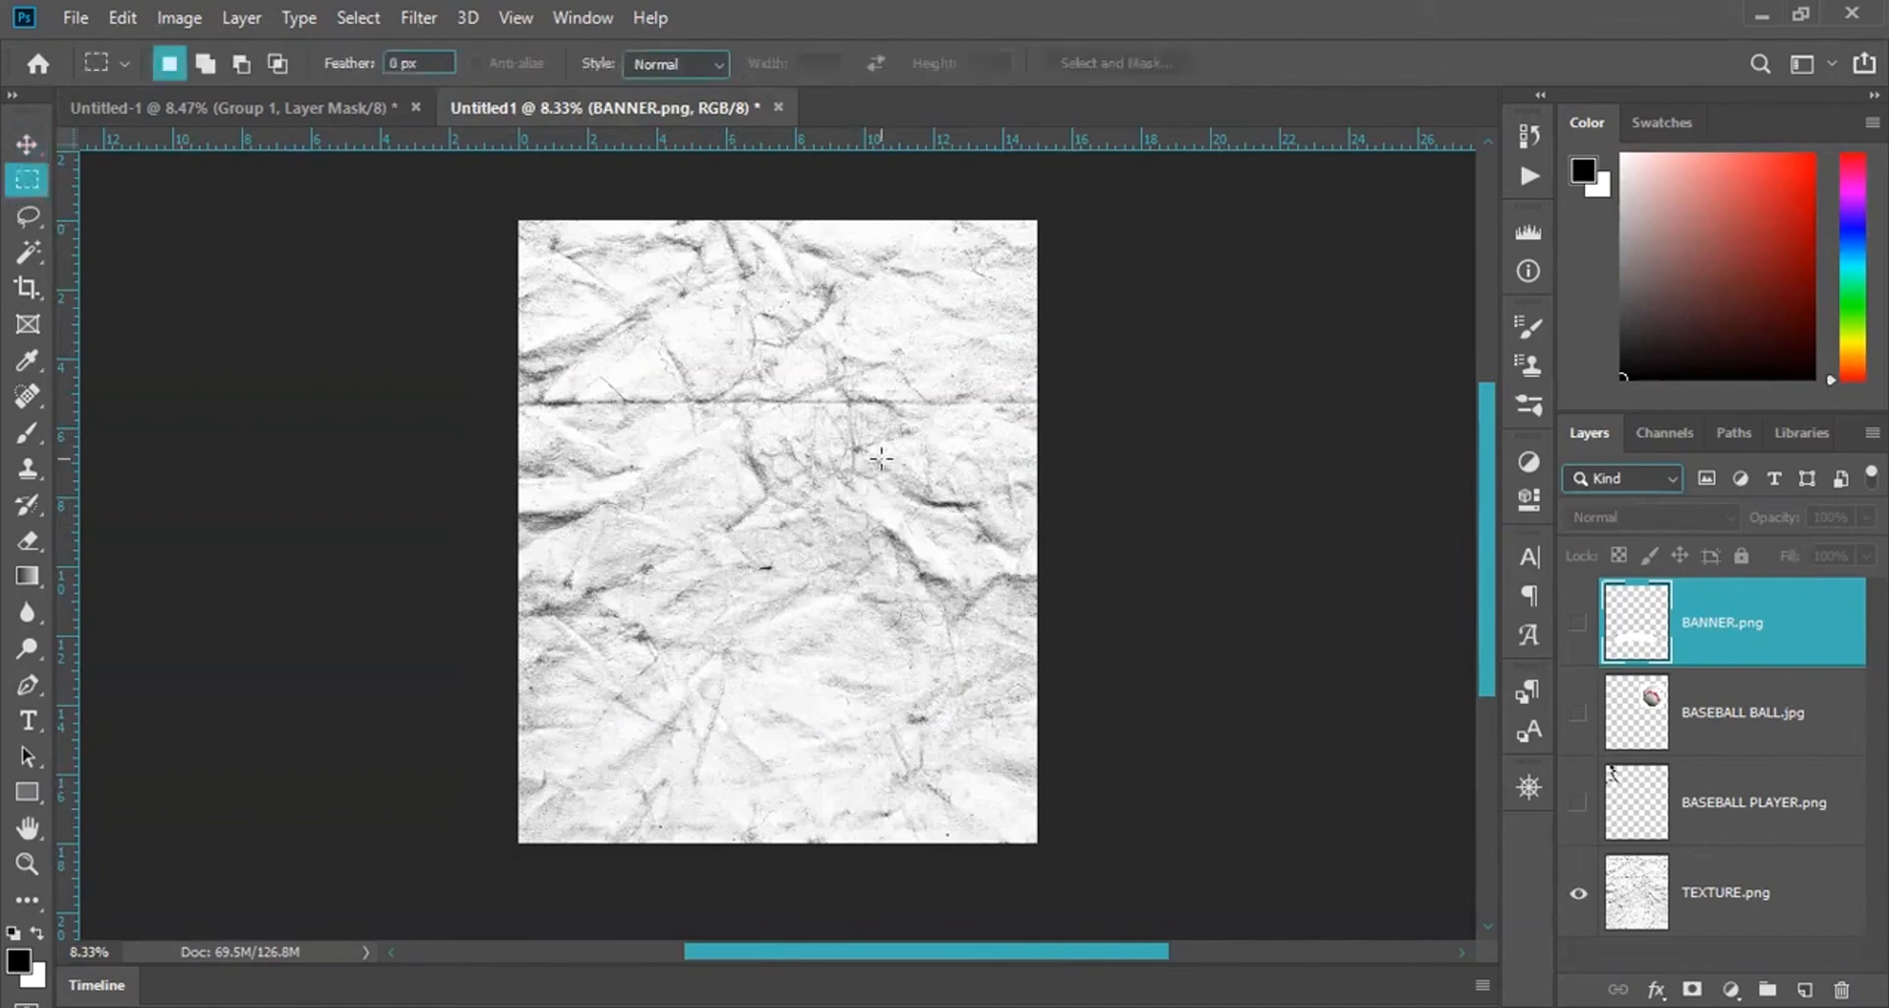
right_click(755, 492)
click(781, 514)
click(872, 389)
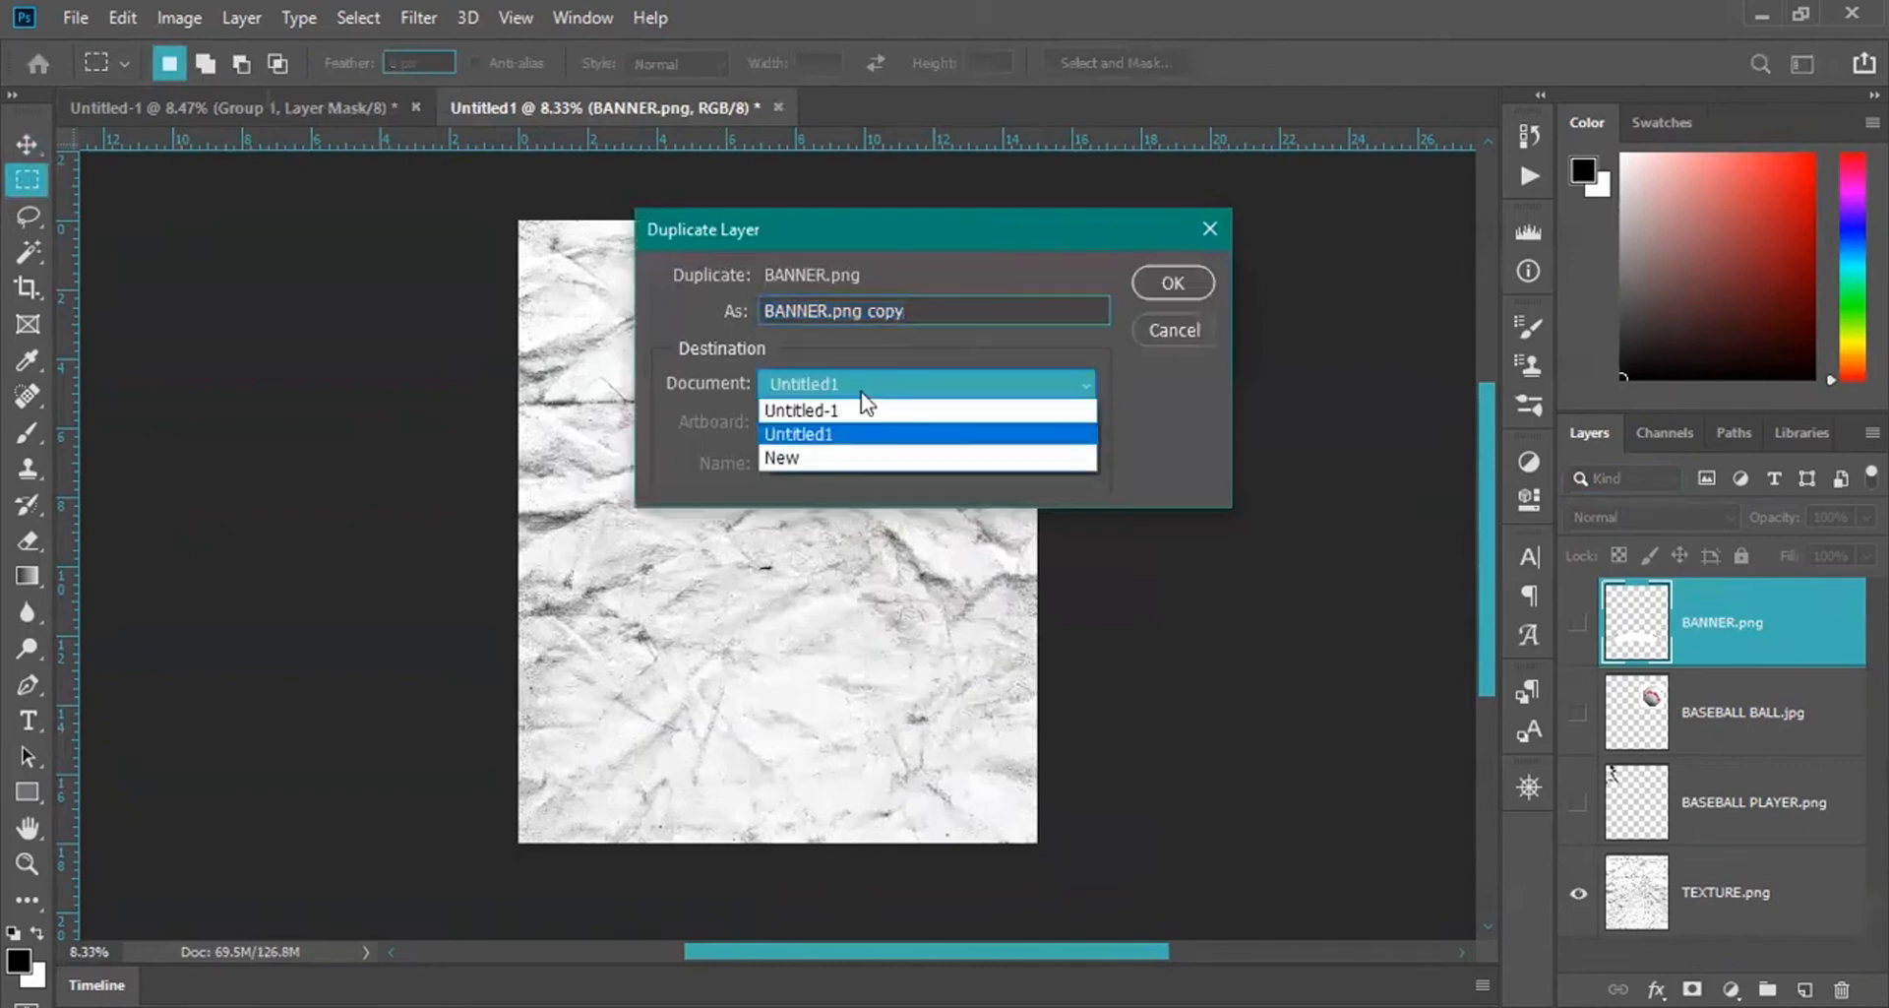
click(866, 434)
click(1173, 283)
click(315, 104)
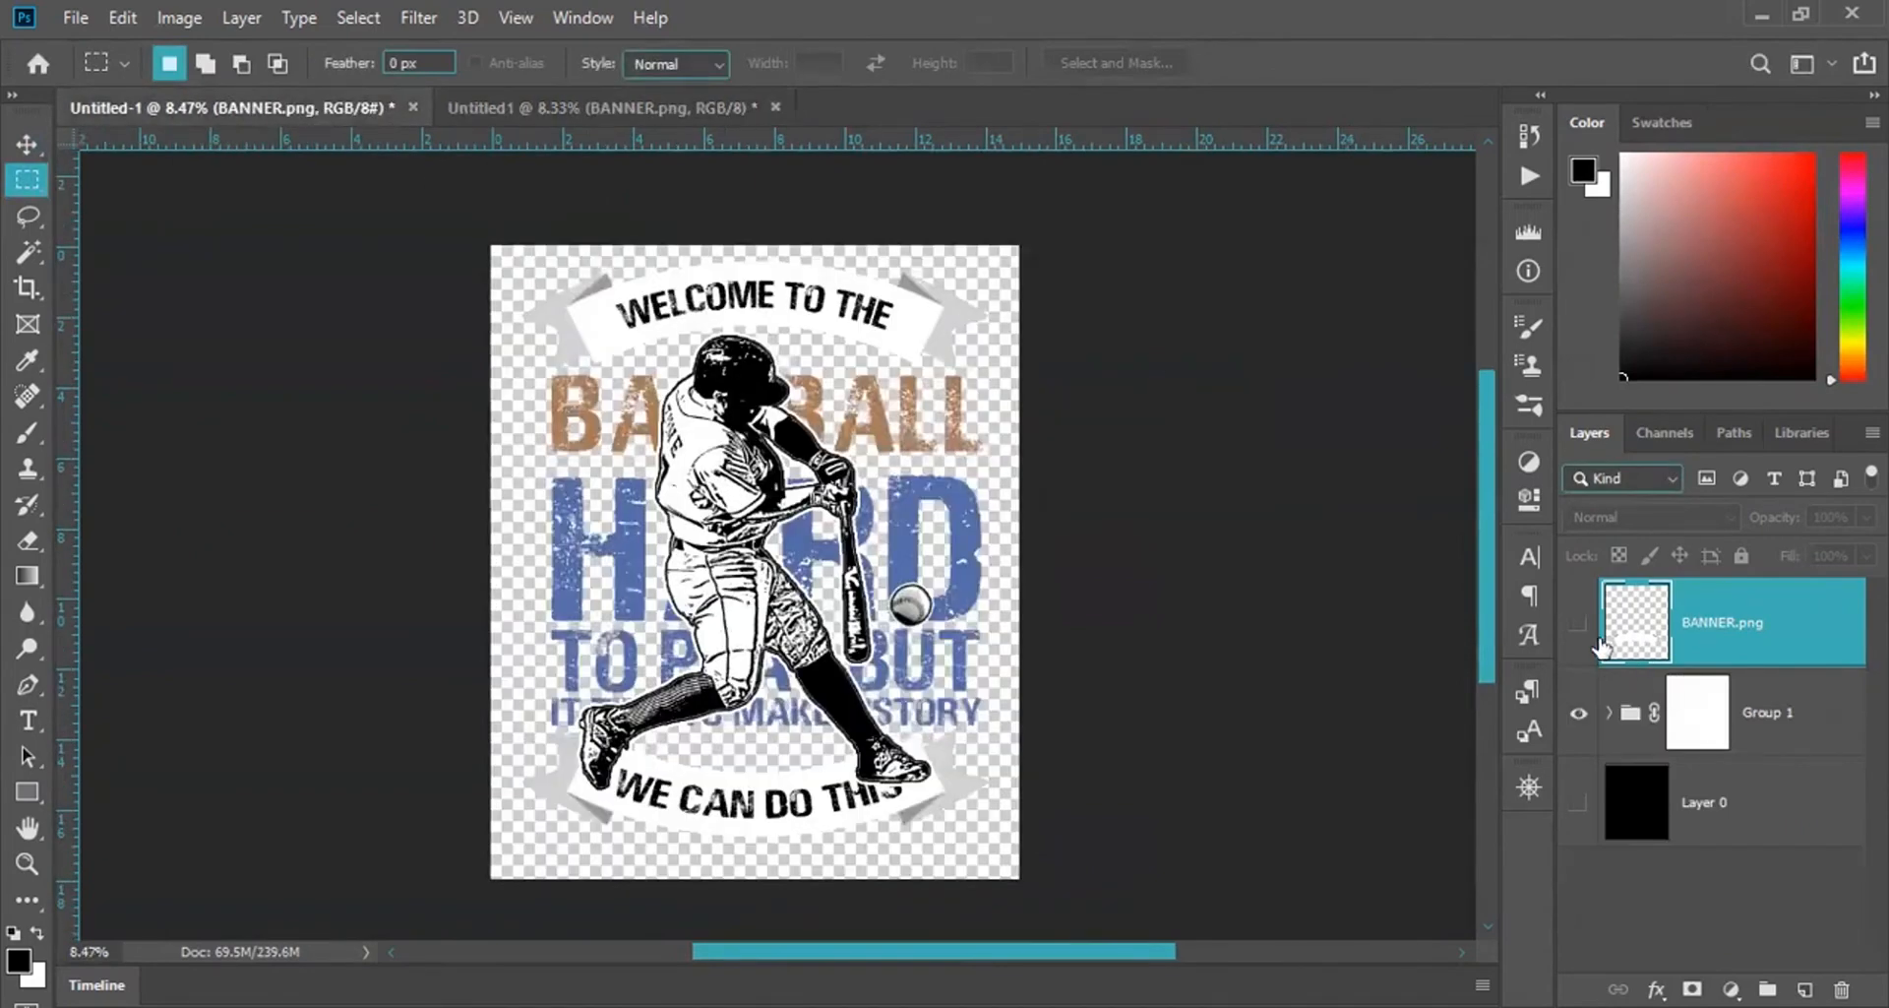
key(ctrl+z)
click(603, 107)
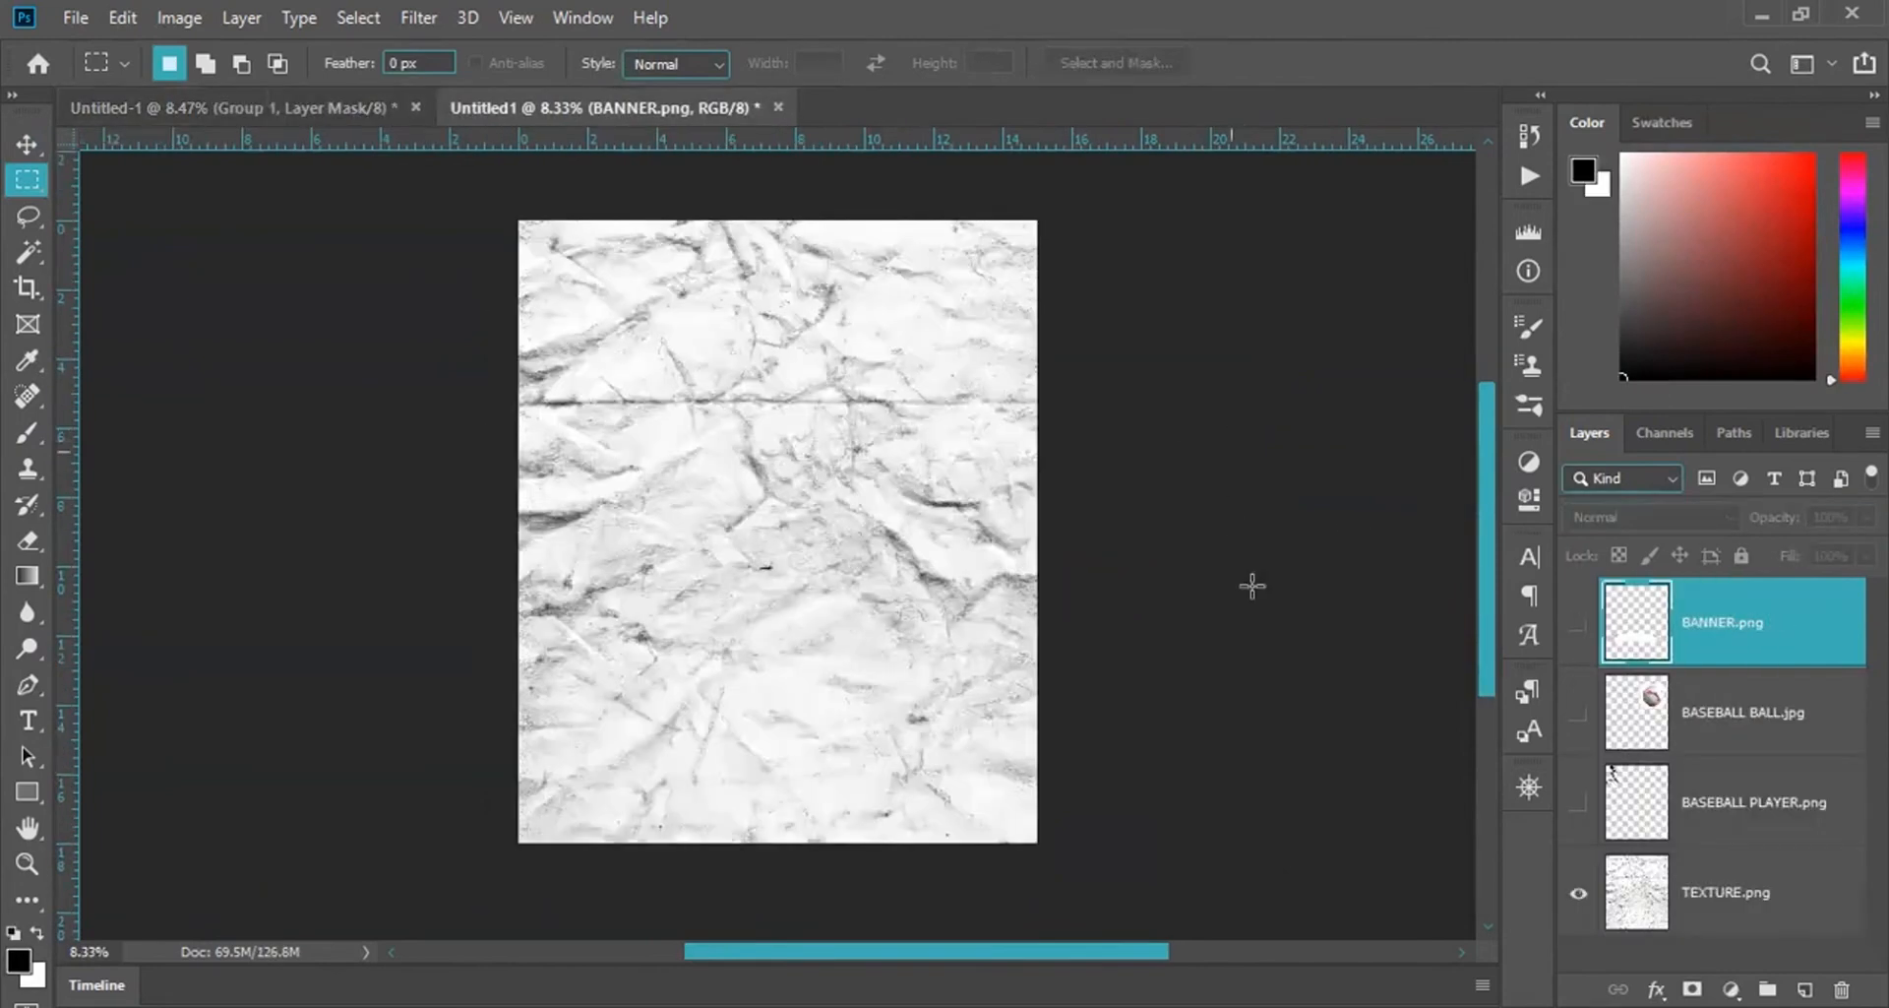
Duplicate the TEXTURE.png layer into the Untitled-1 document and switch to that document.
click(1732, 886)
right_click(767, 317)
click(780, 374)
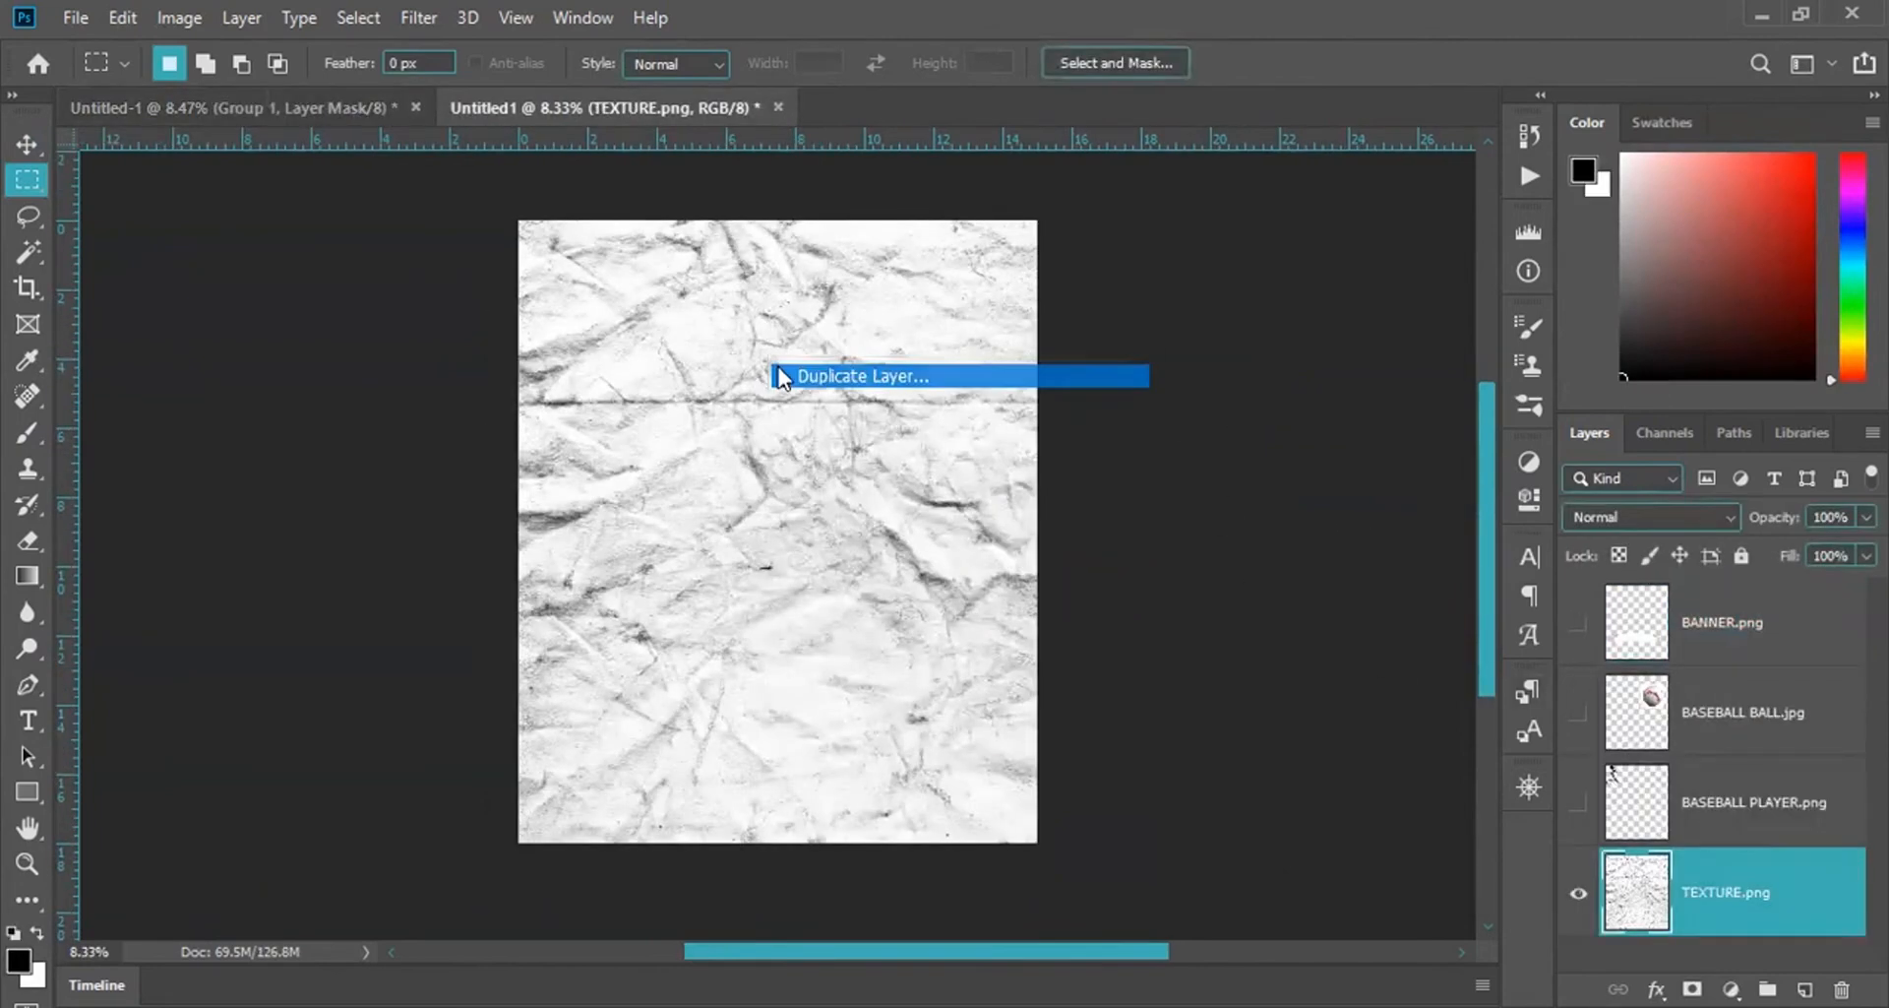
click(828, 383)
click(1168, 283)
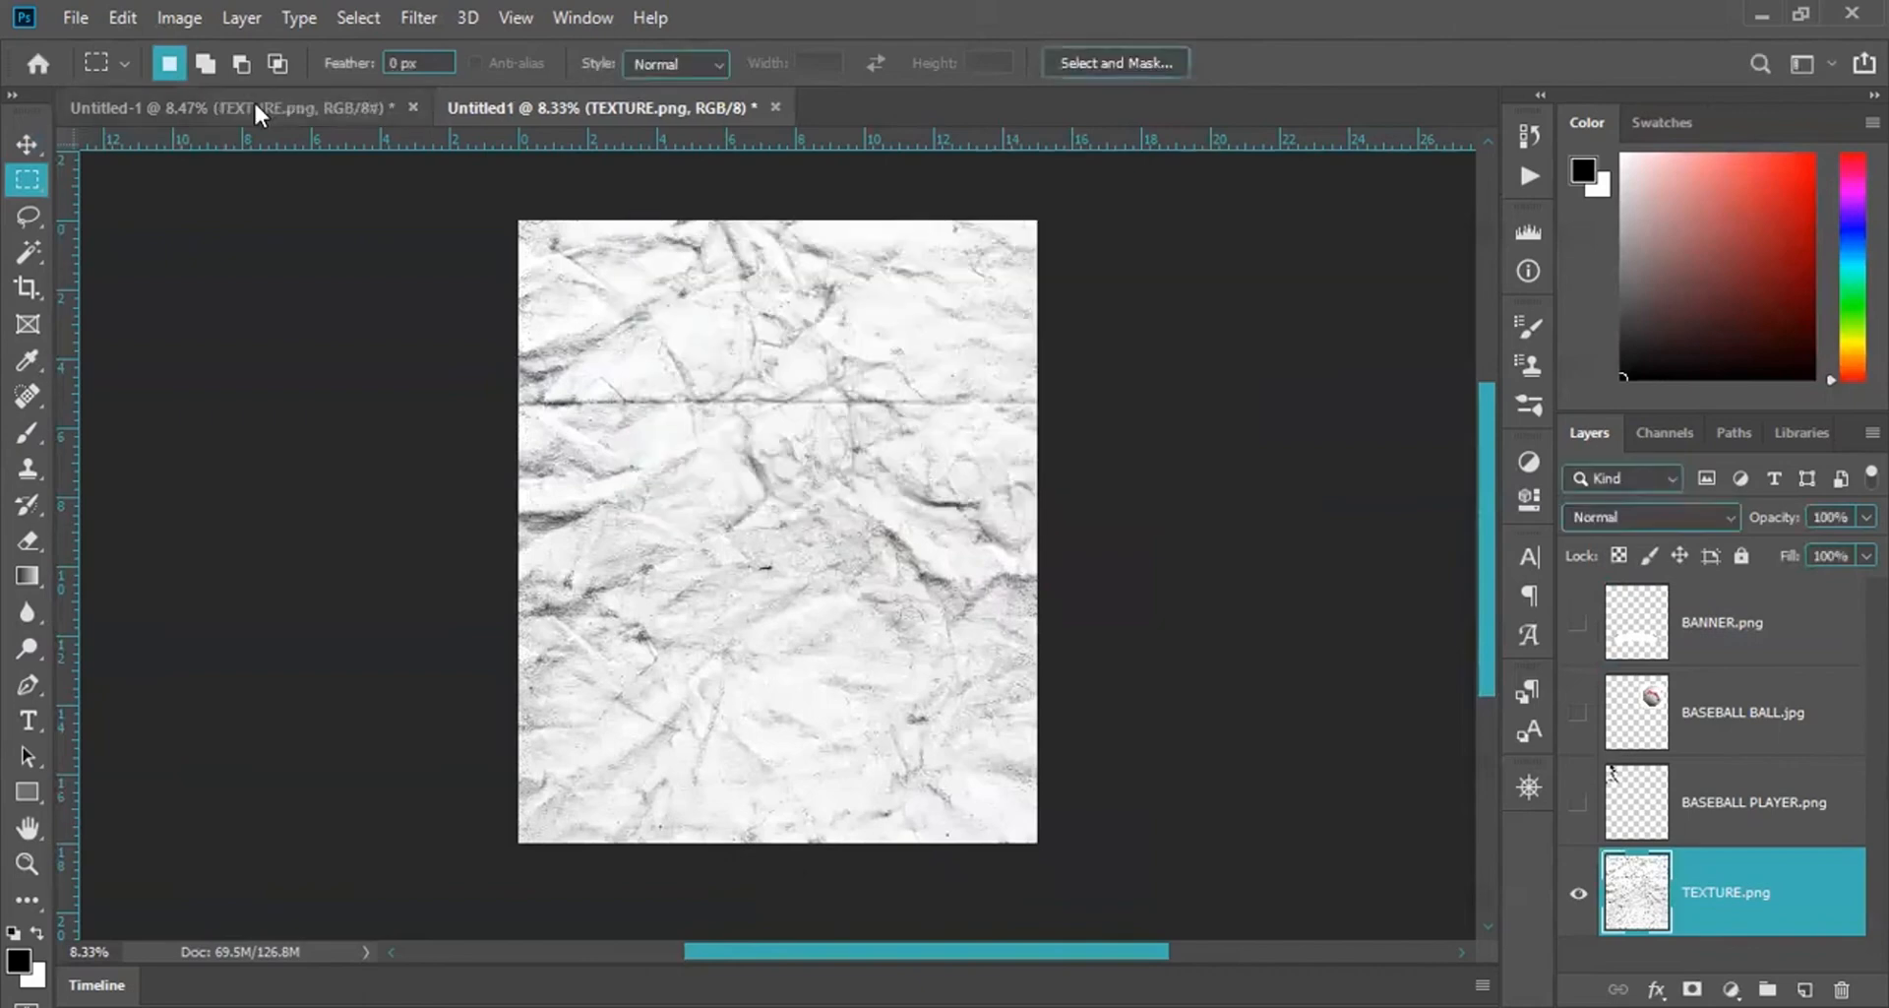
click(252, 102)
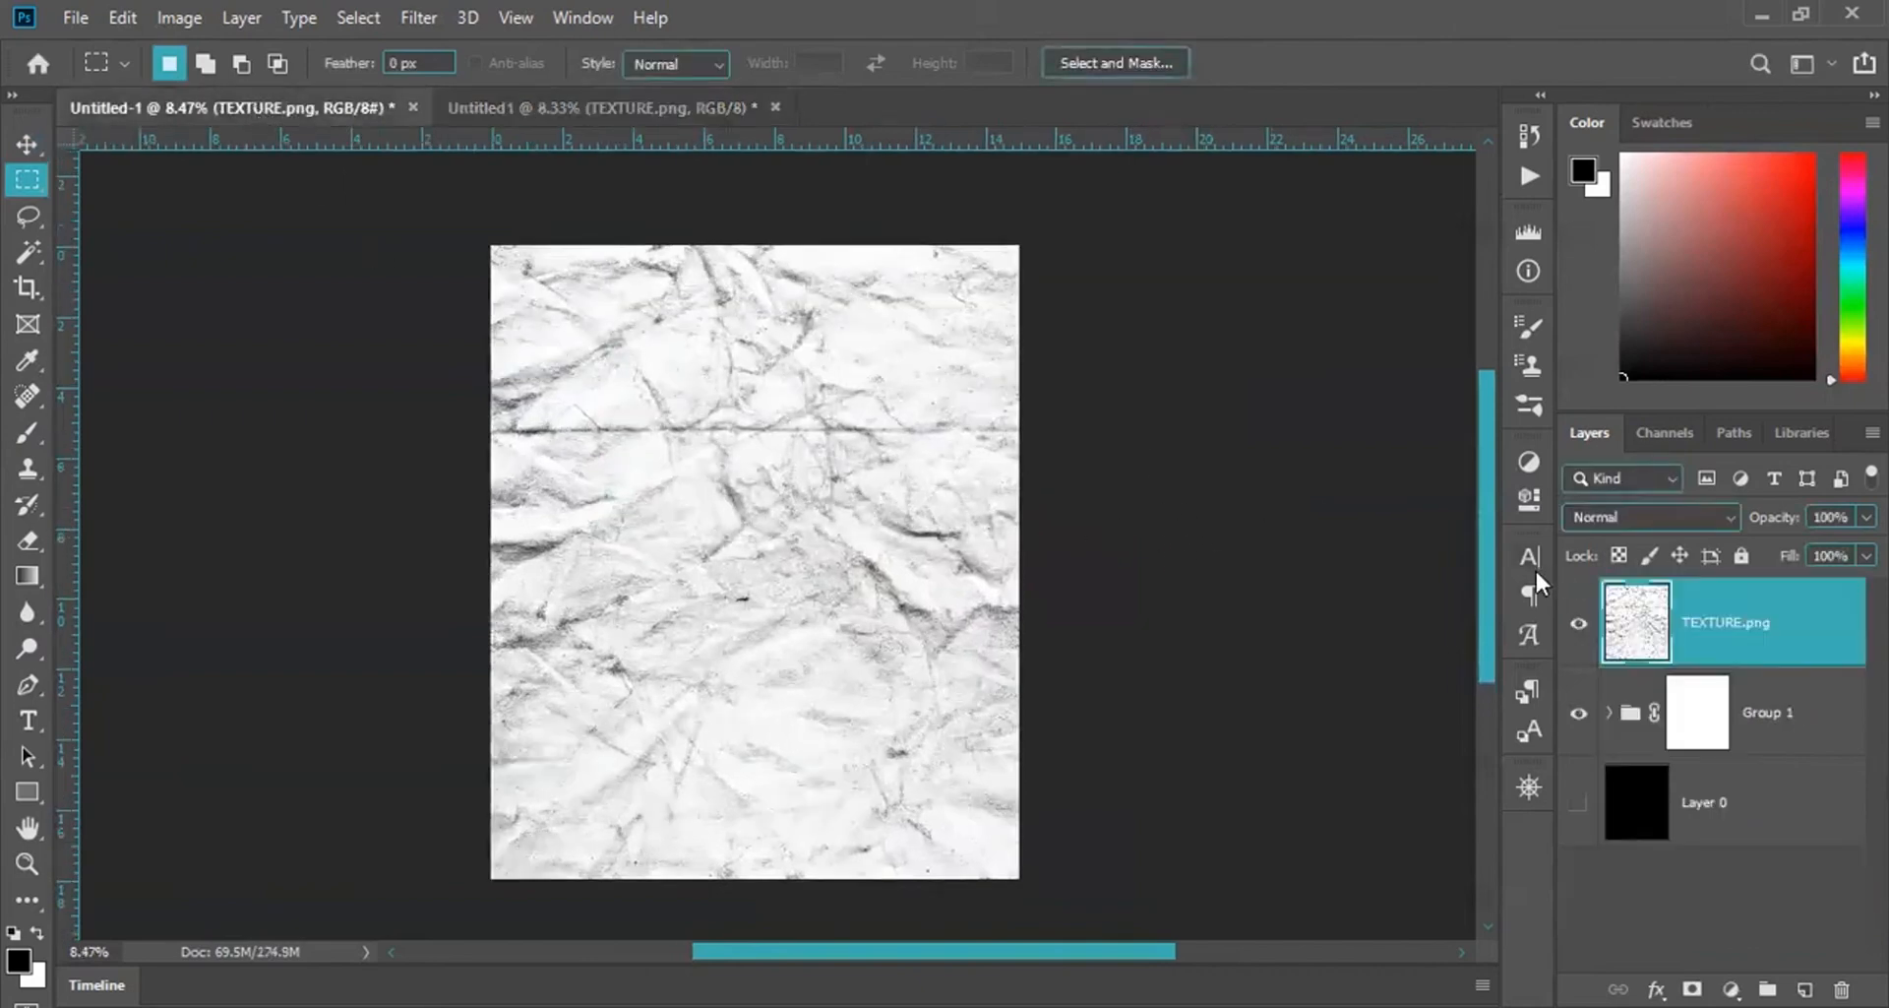
Copy the whole canvas of the TEXTURE.png layer and delete that layer from the design.
key(ctrl+a)
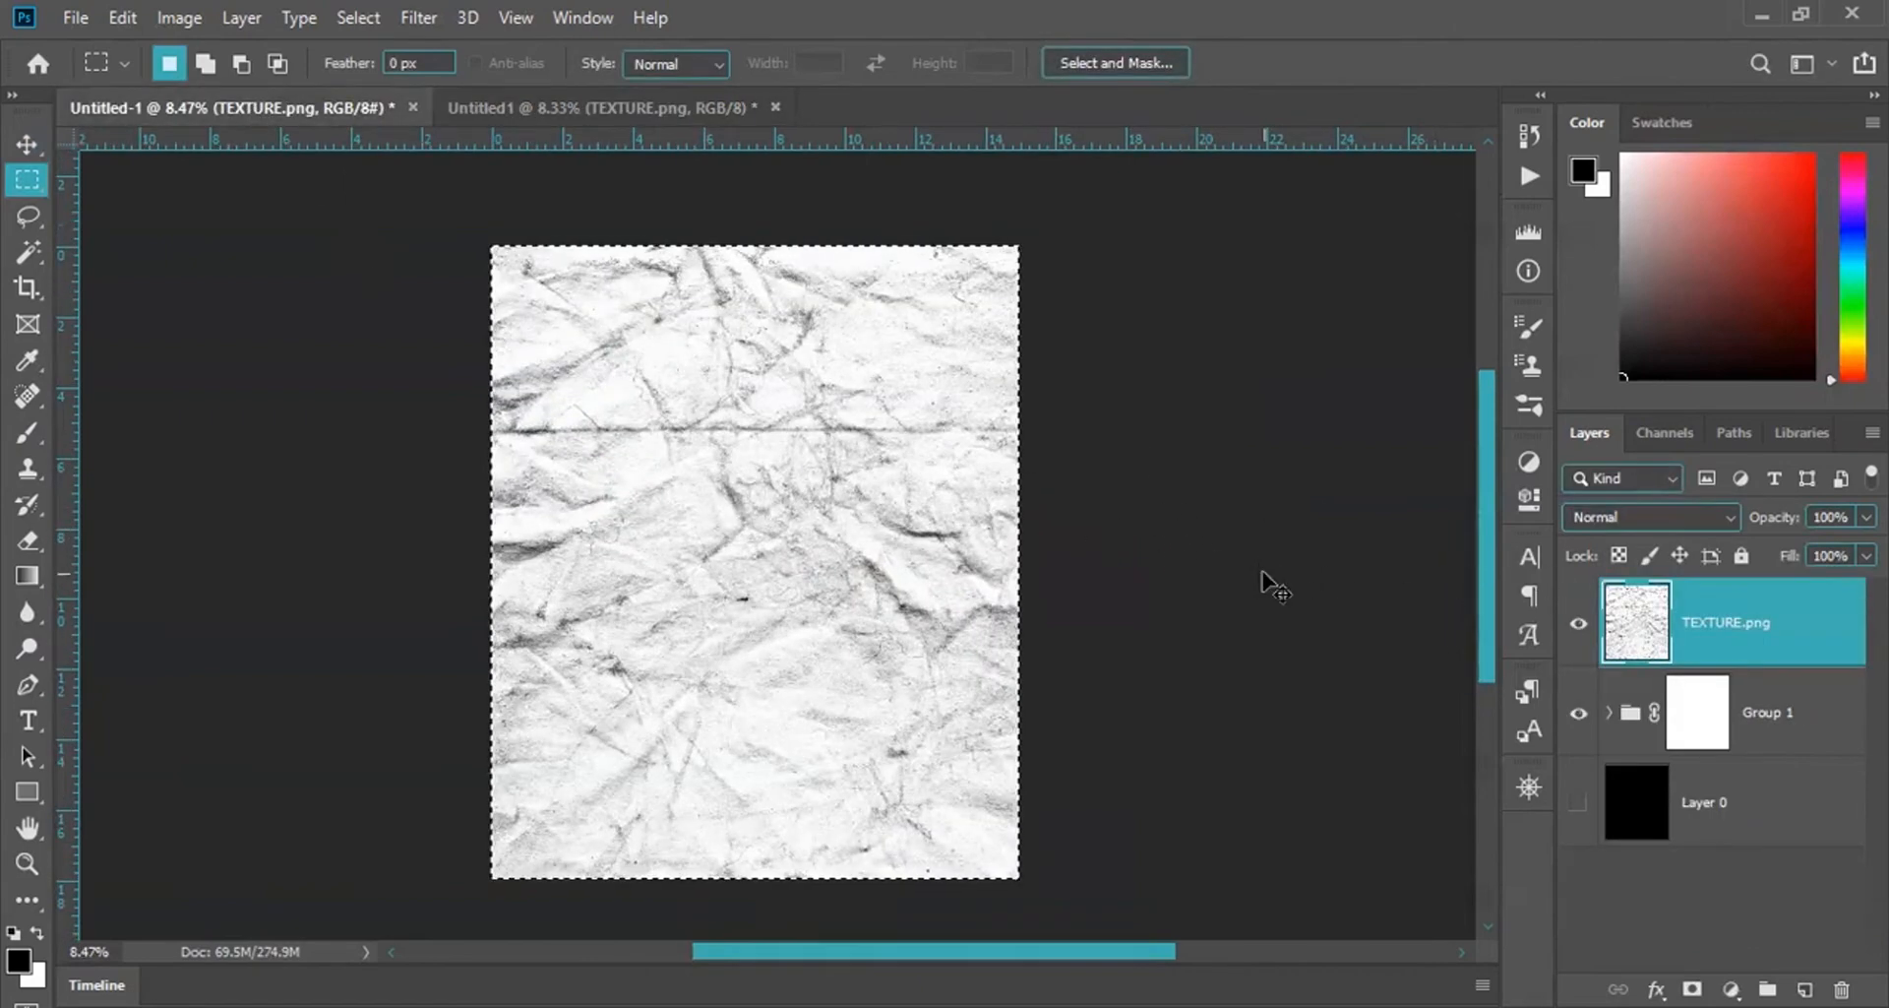
key(Delete)
key(Delete)
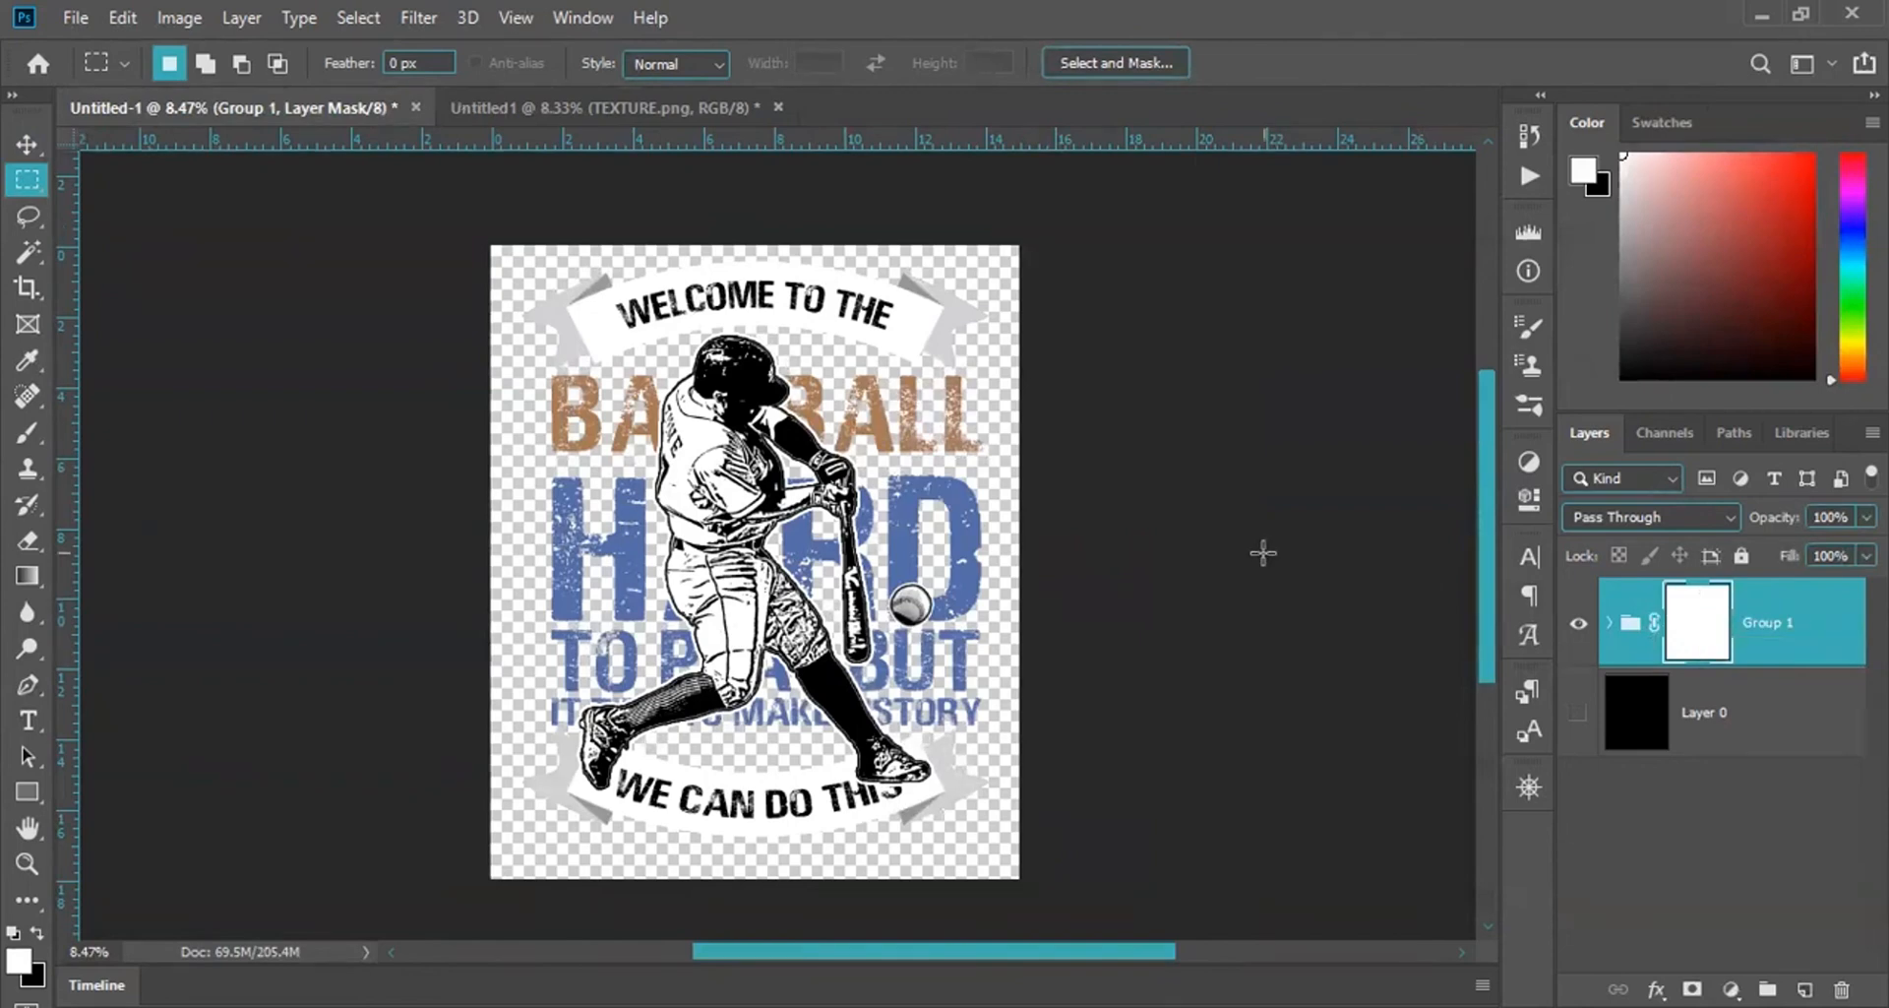
Paste the copied paper texture into Group 1's layer mask and return to the artwork view.
alt+click(1703, 622)
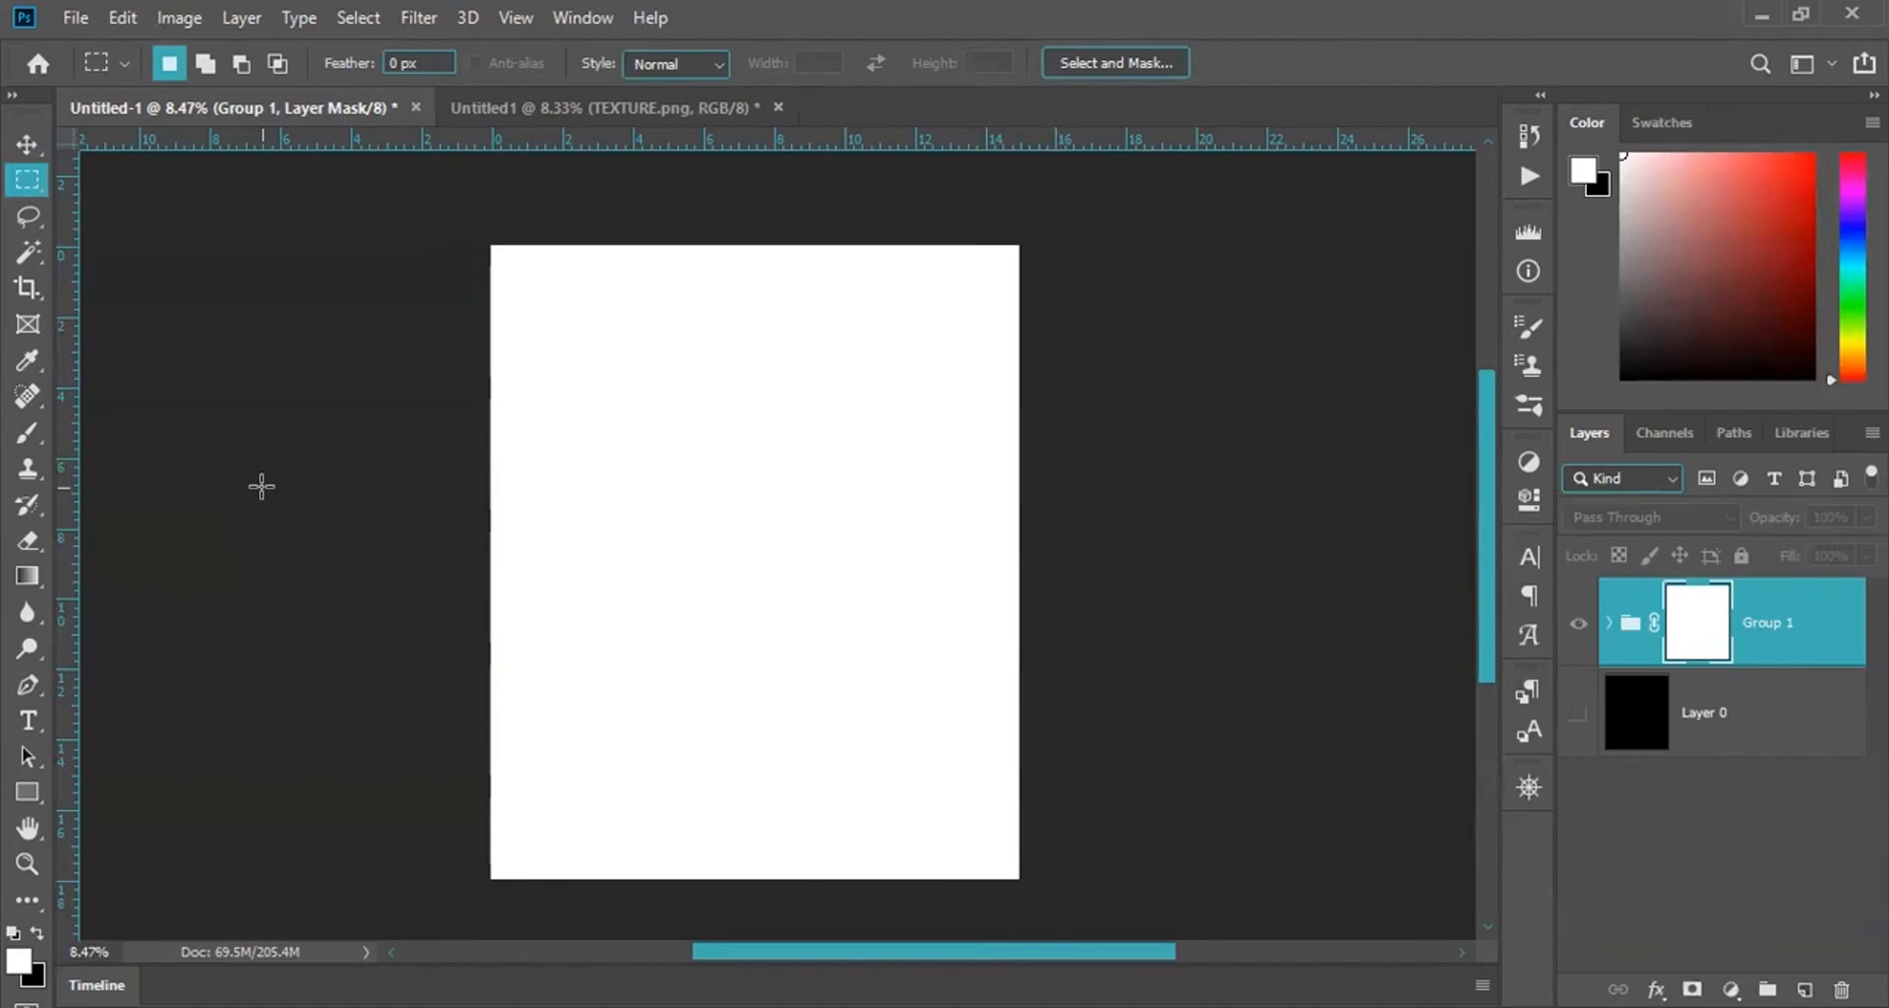
key(ctrl+v)
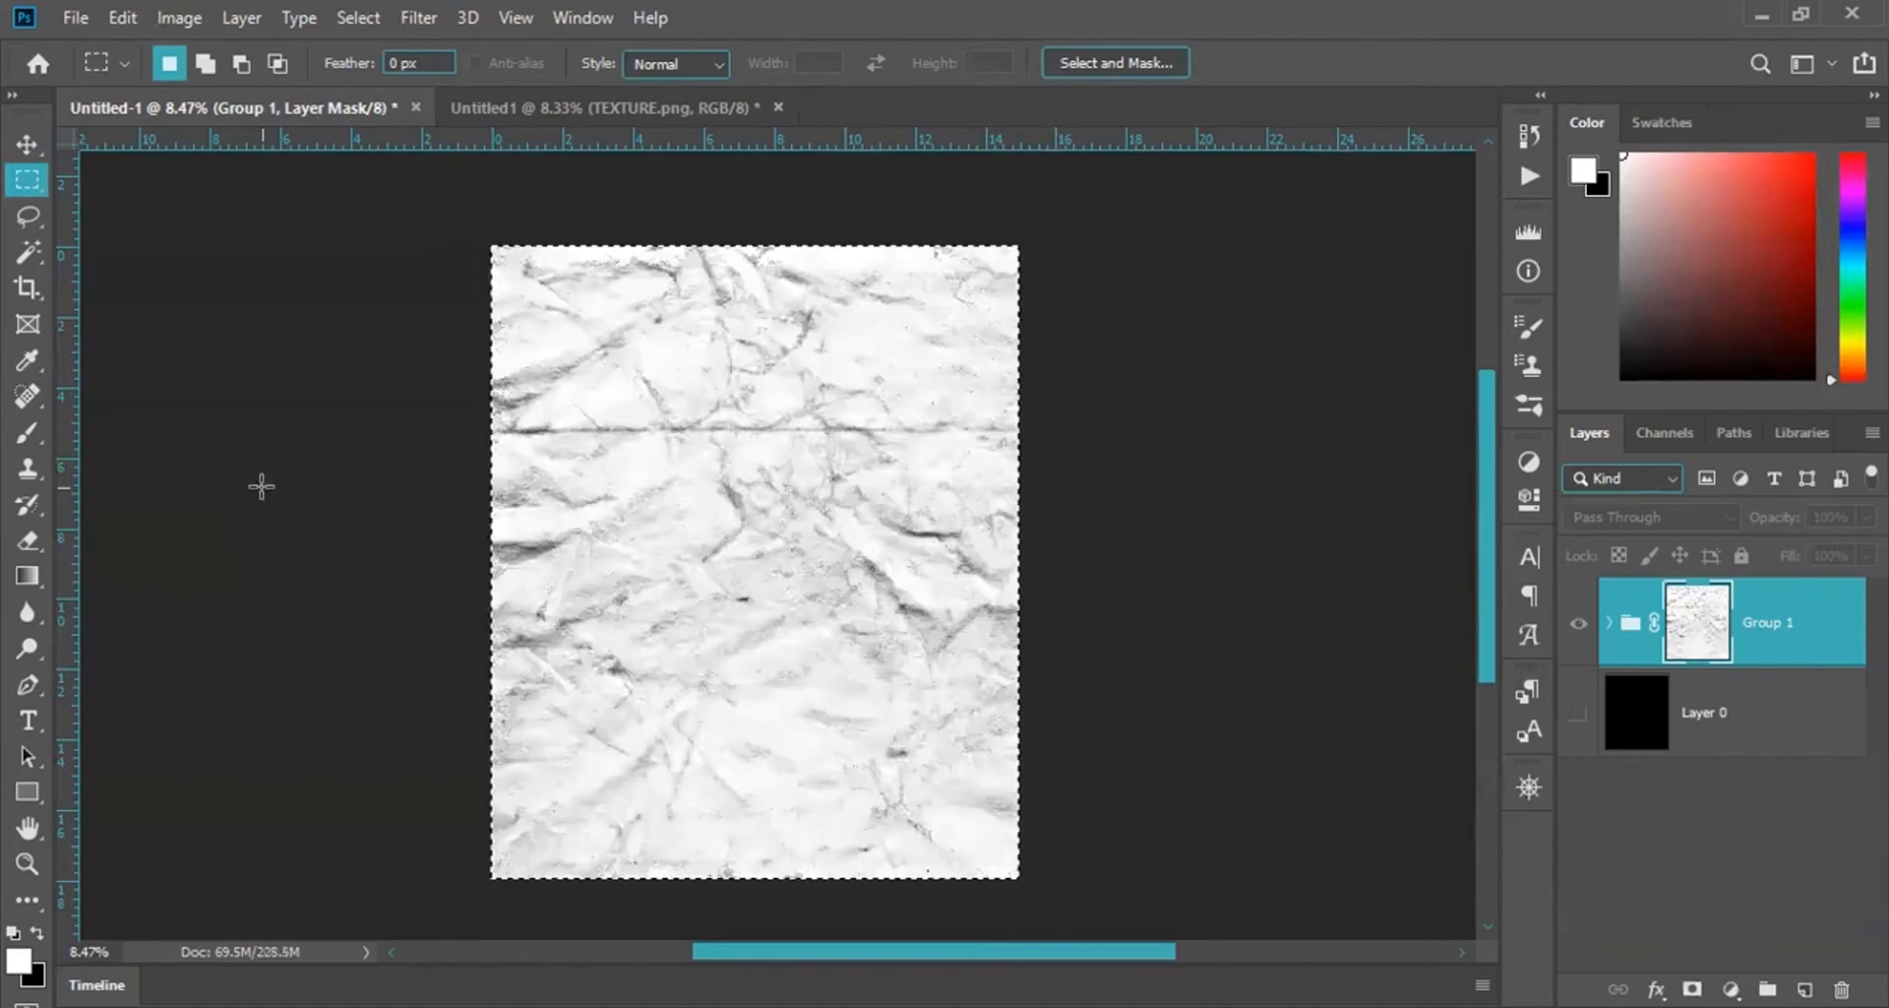
alt+click(1698, 630)
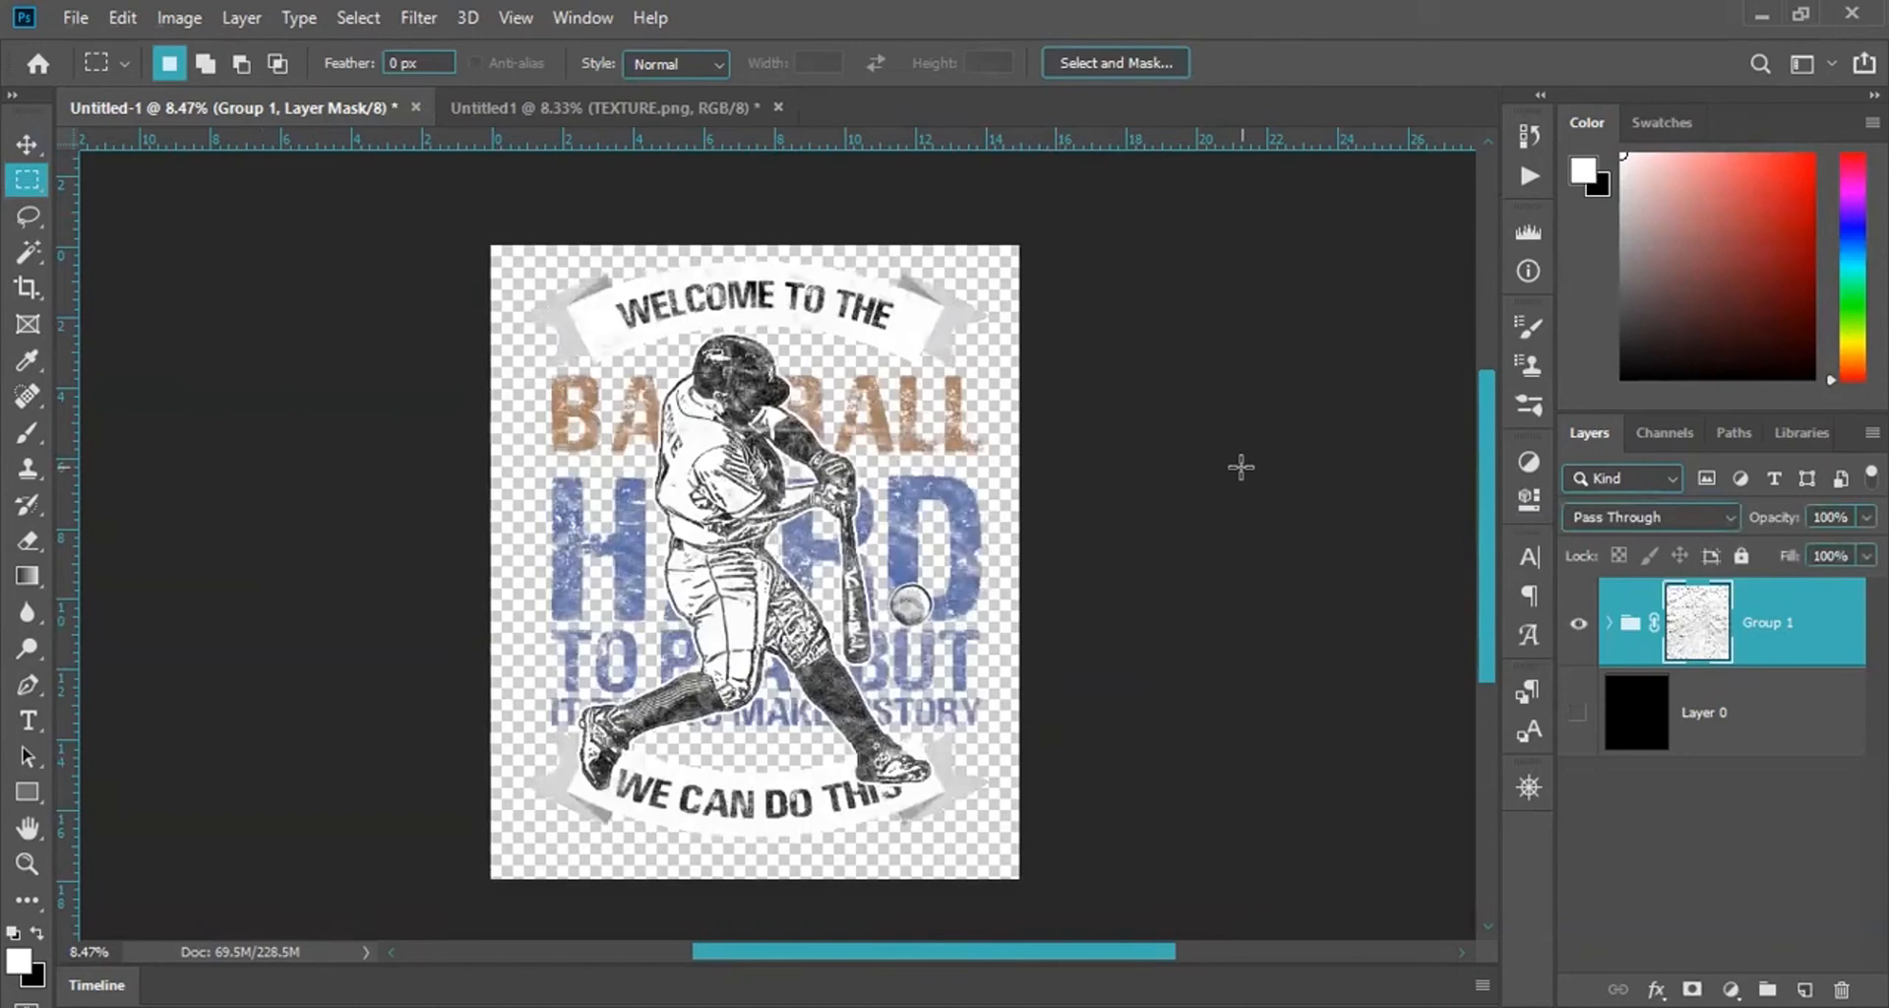
Compare the textured artwork with and without the background, inspect the mask, and leave the black Layer 0 visible.
click(1578, 713)
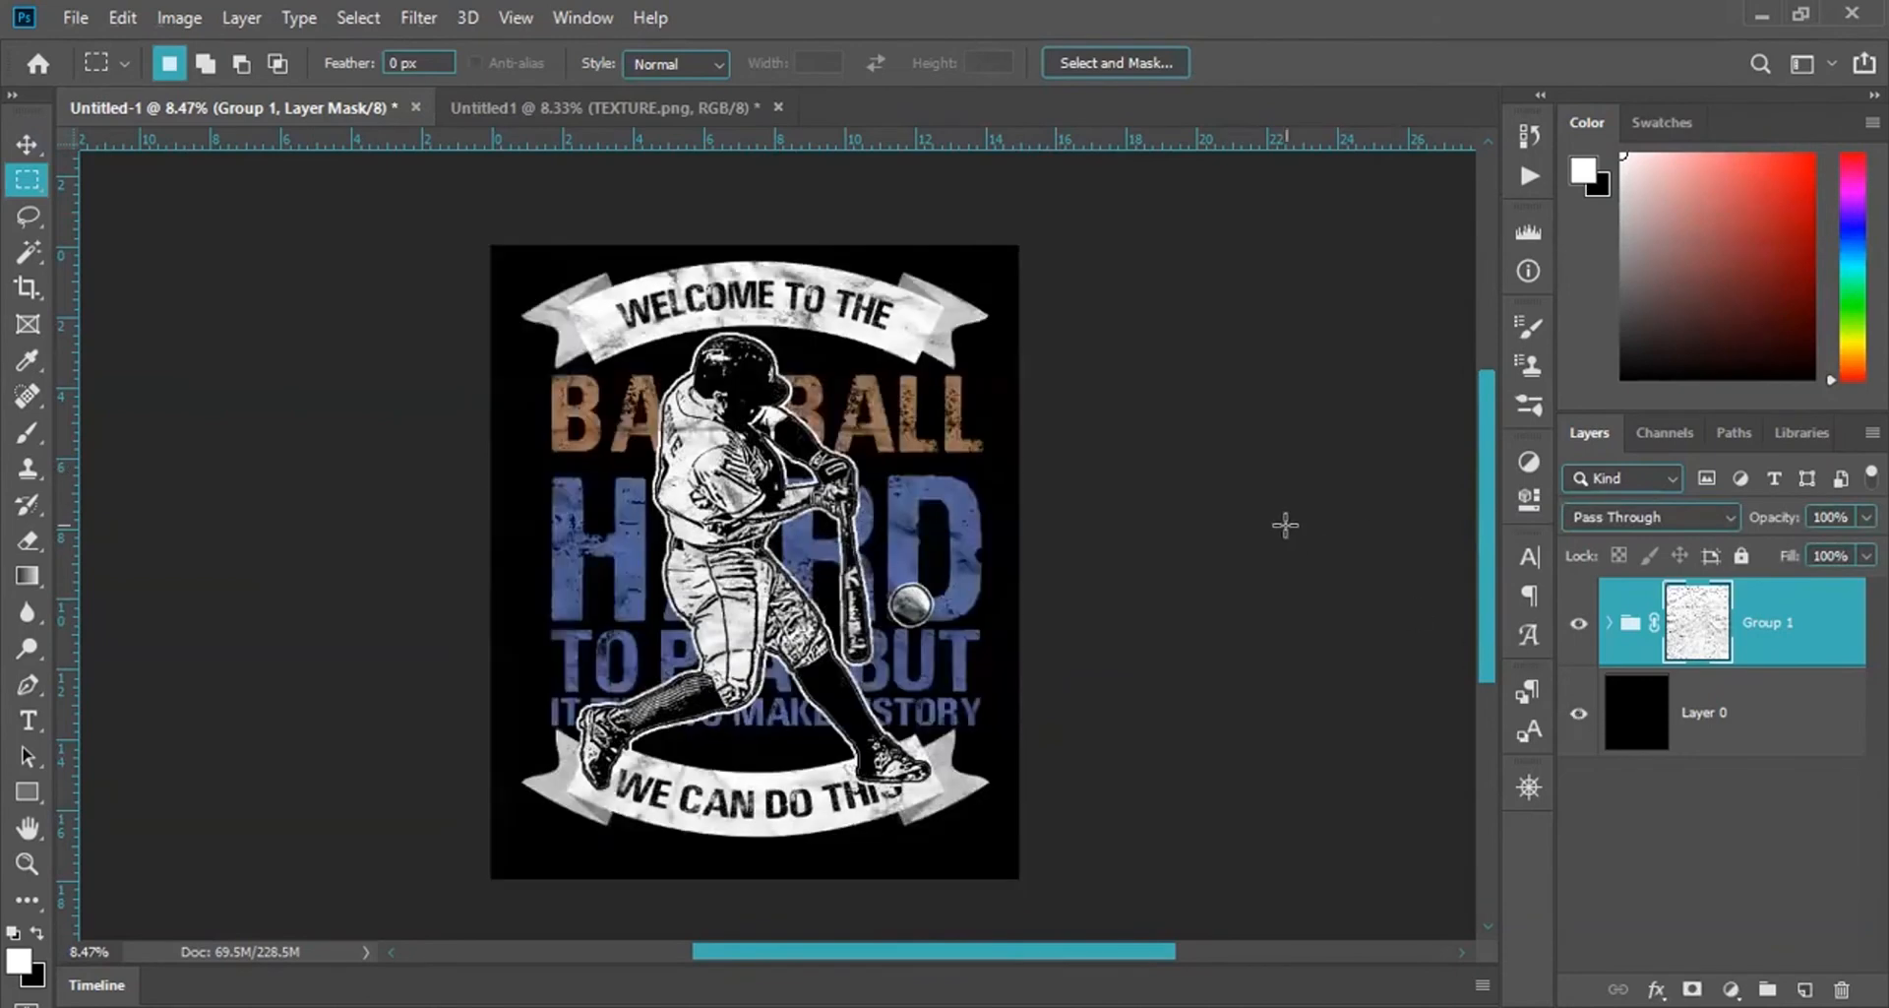
click(1578, 712)
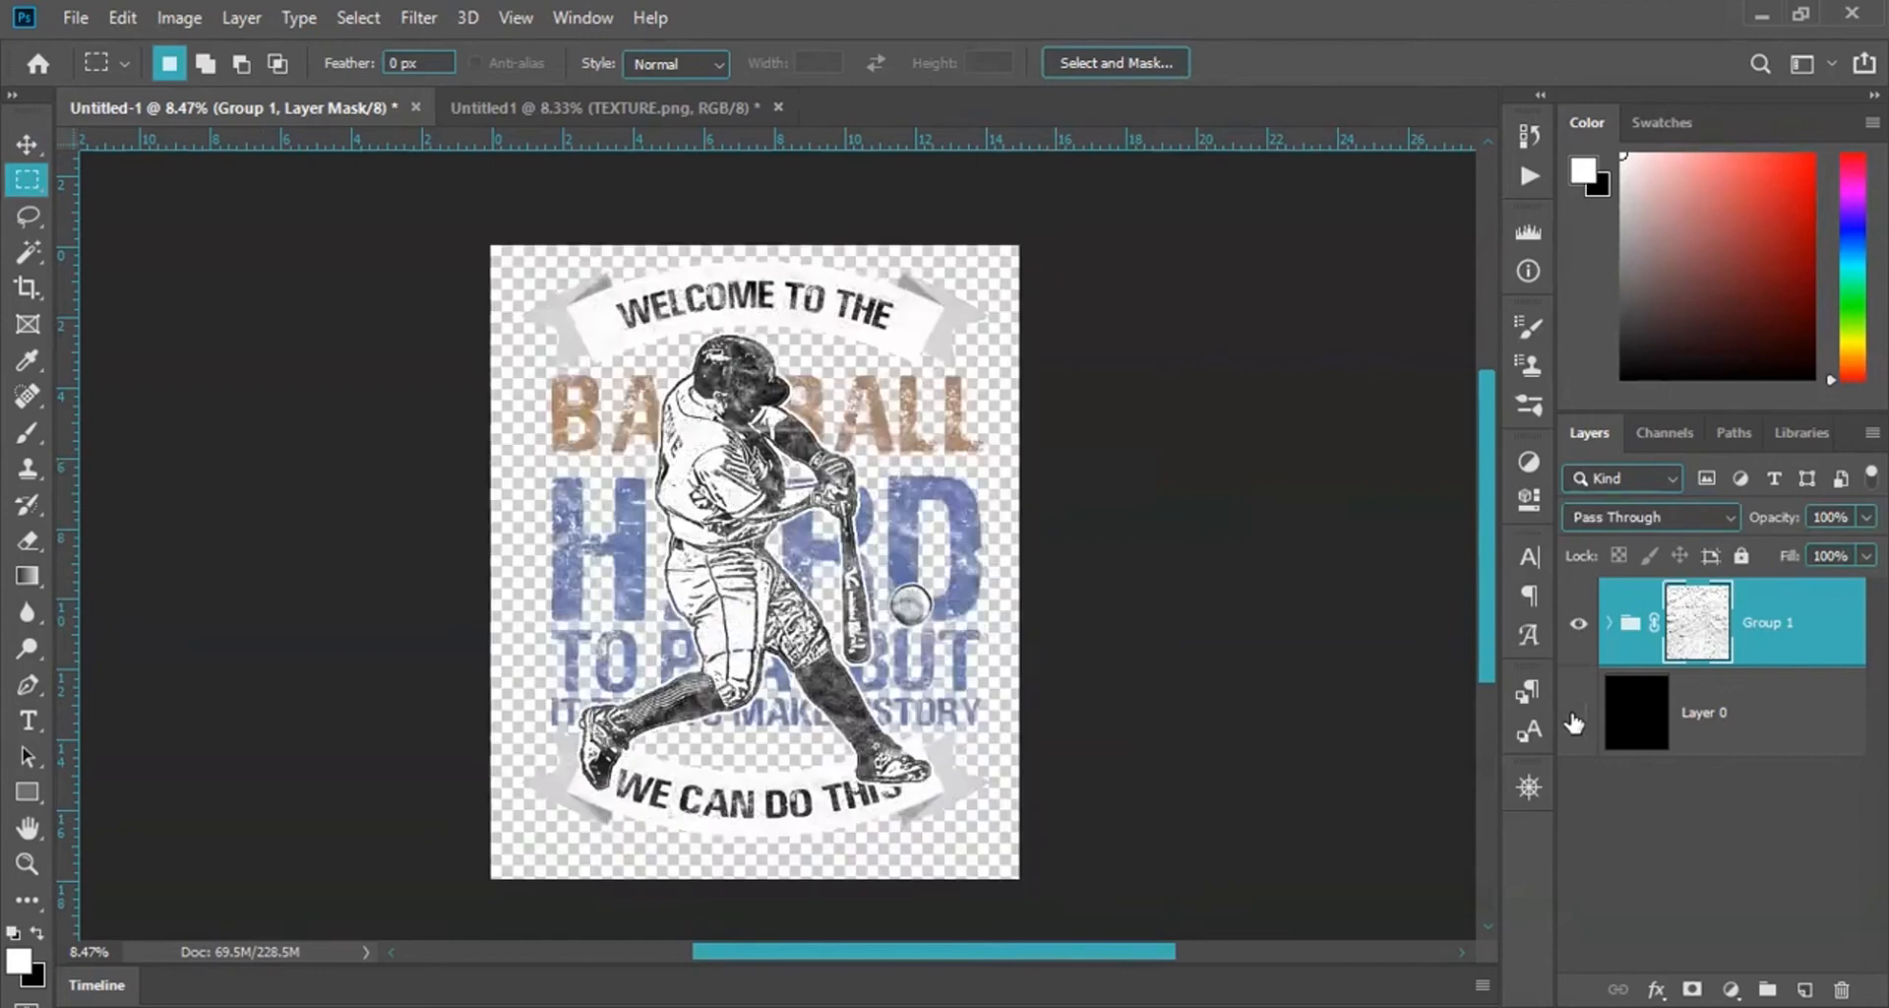
alt+click(1717, 622)
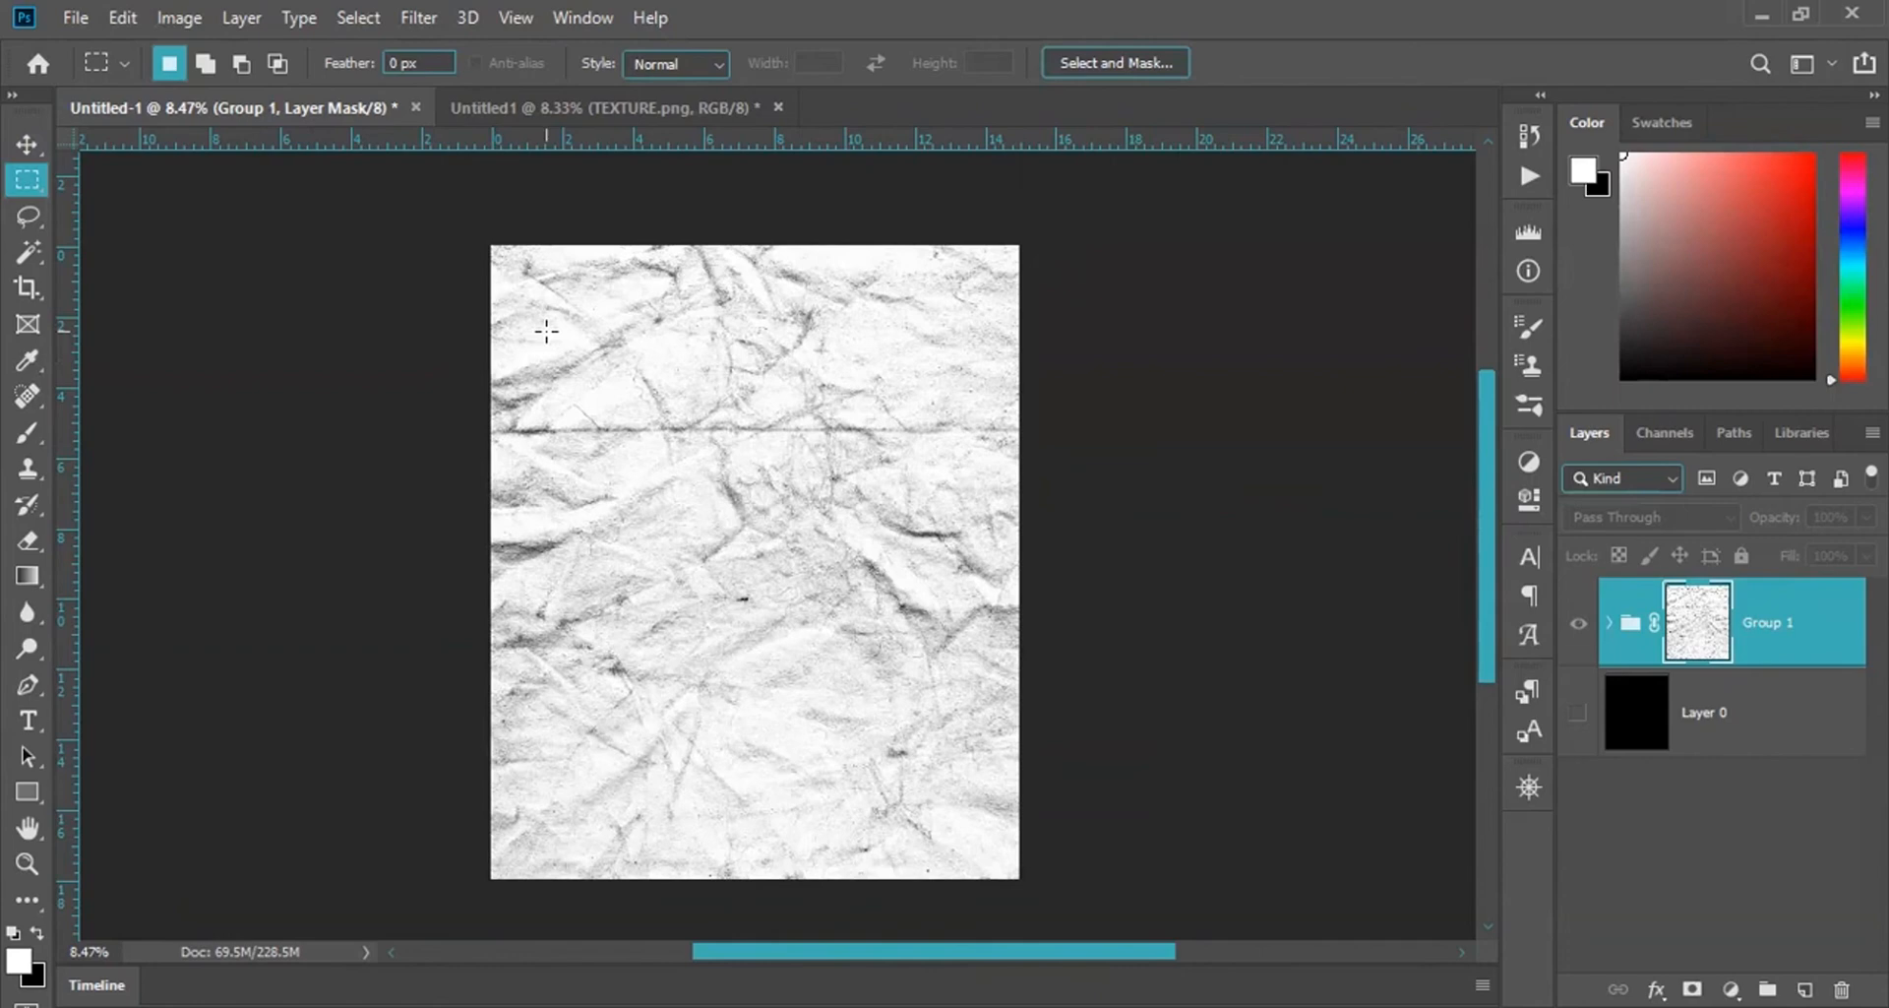
alt+click(1709, 627)
click(1578, 711)
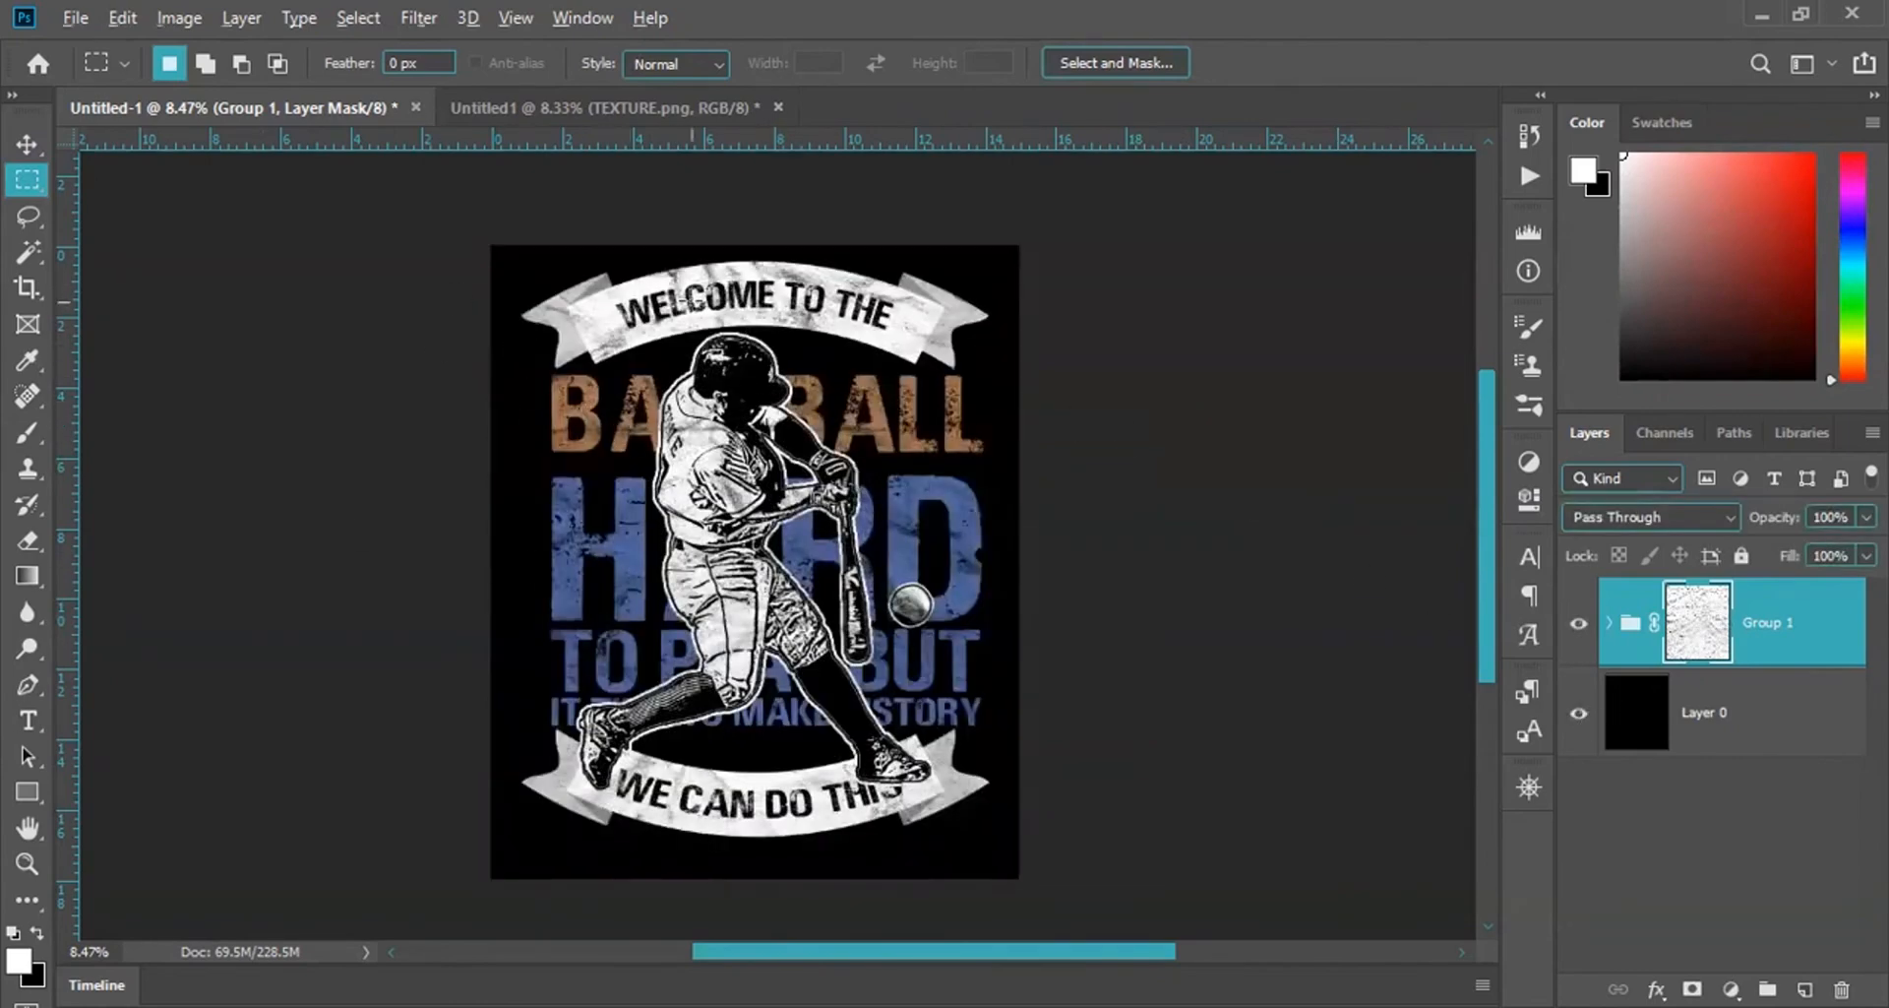
Examine the distressed texture on the banners, title lines and player at close range and across the whole design.
alt+scroll(693, 300, up, 3)
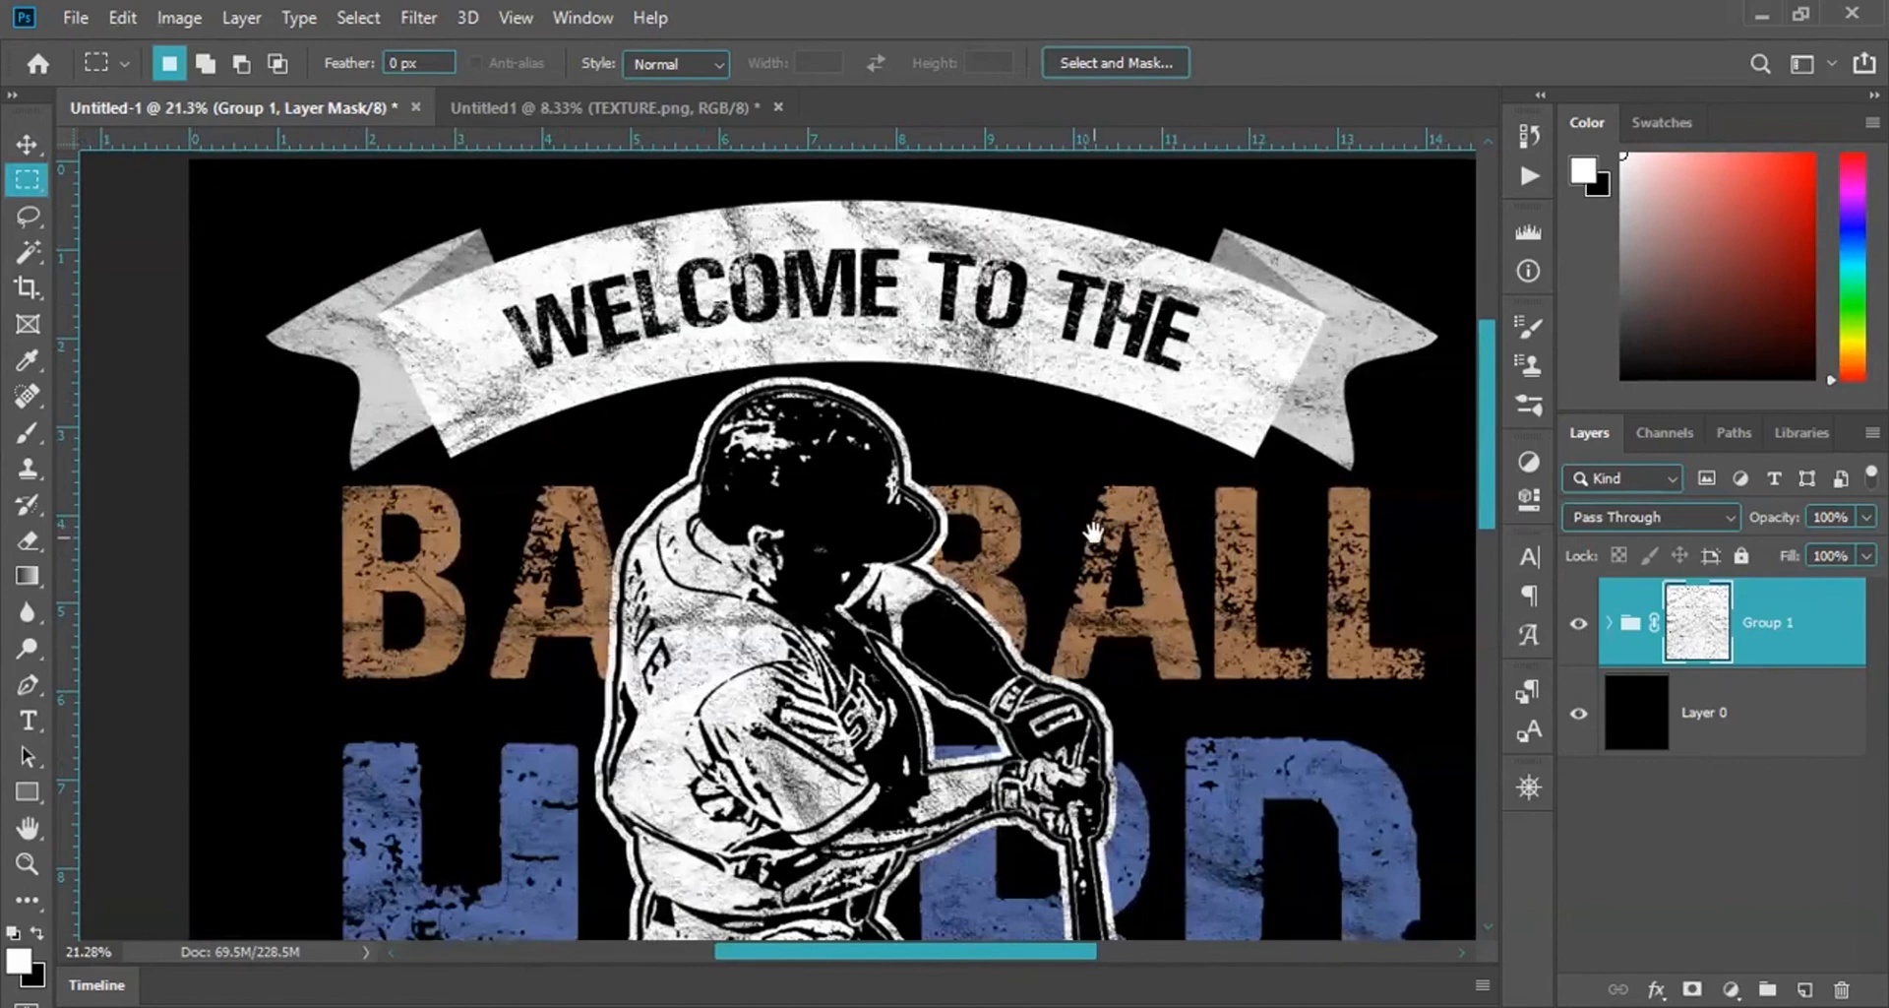
scroll(1092, 532, down, 3)
alt+scroll(952, 475, down, 2)
alt+scroll(952, 476, down, 1)
scroll(915, 482, down, 3)
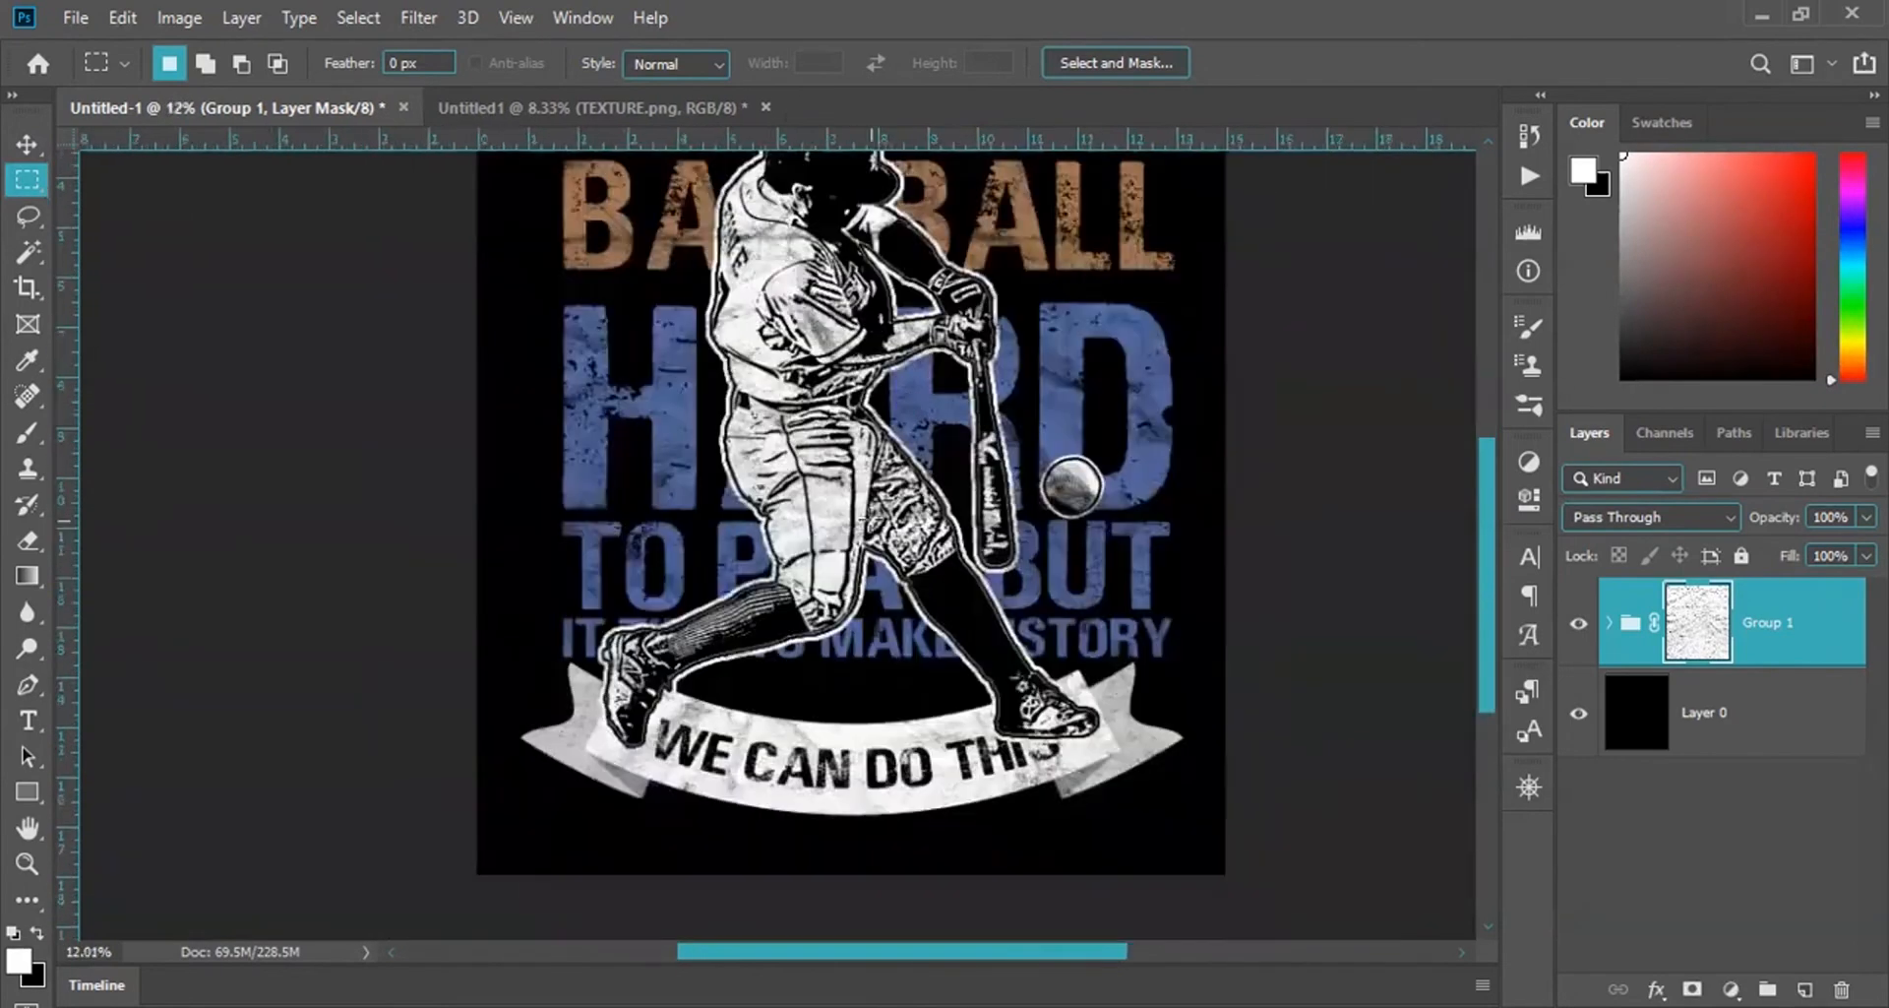
alt+scroll(873, 489, down, 2)
scroll(872, 484, up, 3)
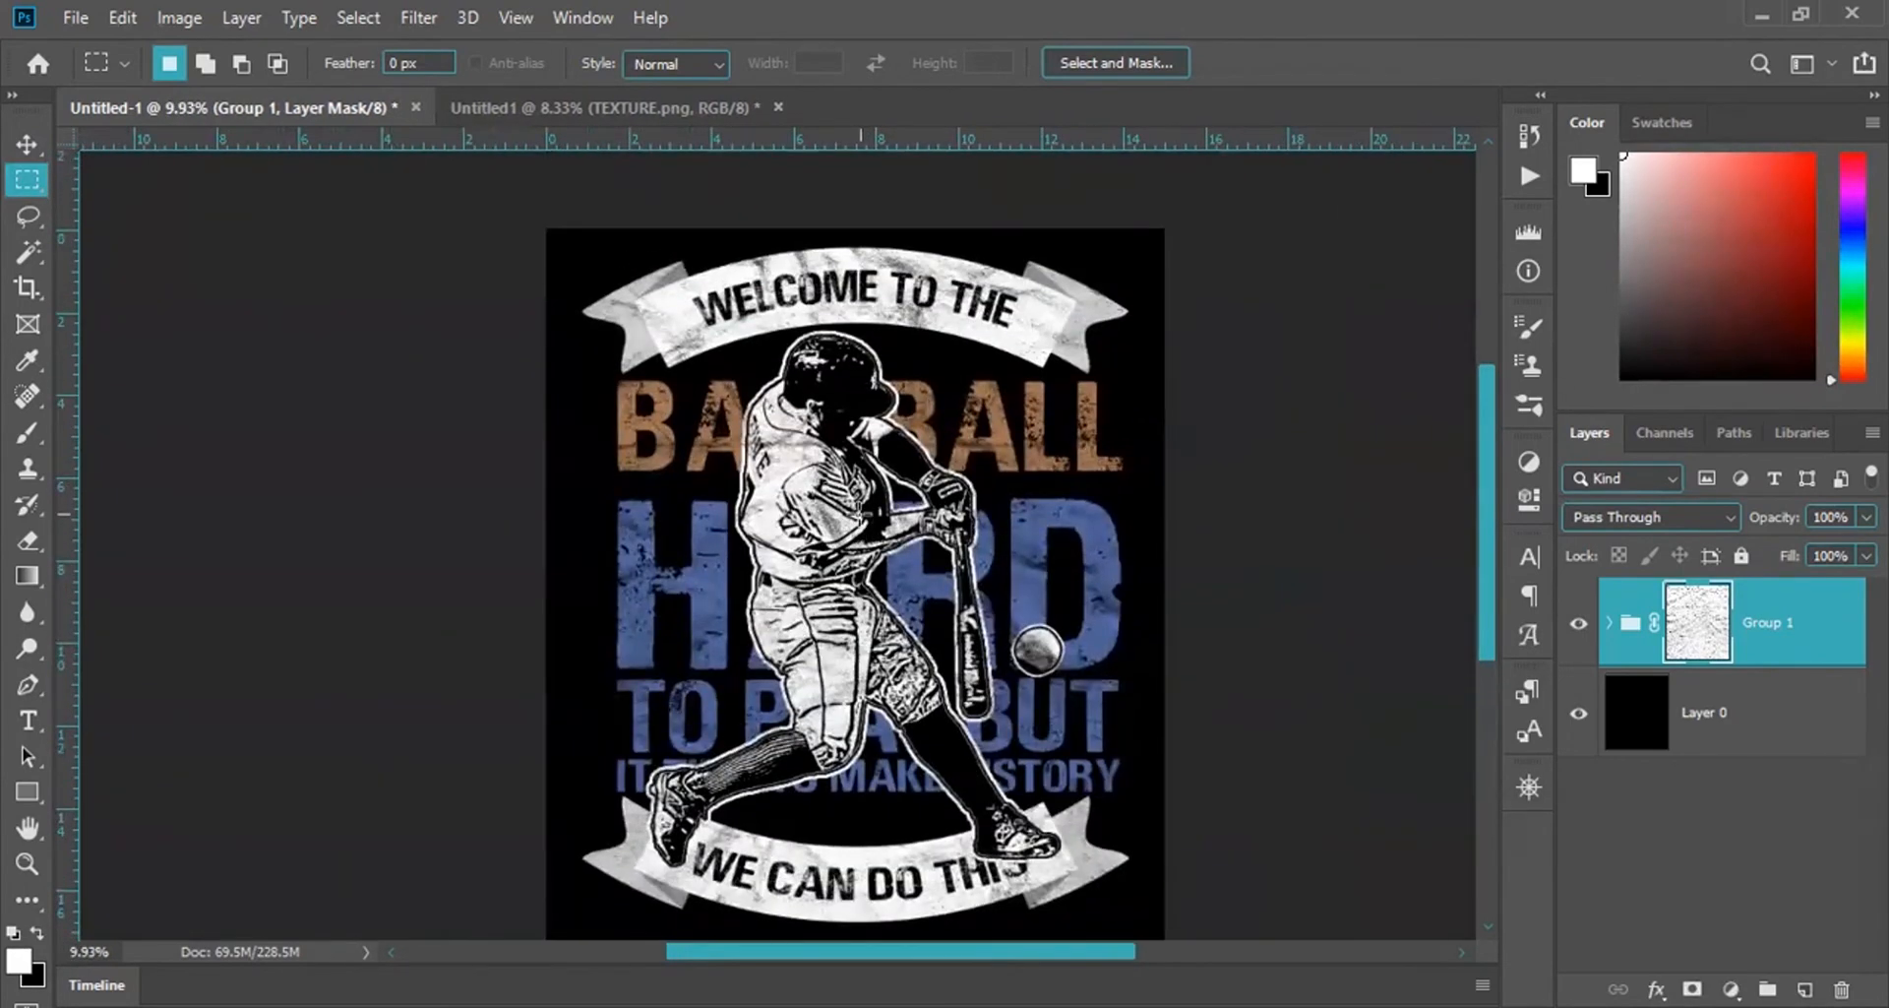
alt+scroll(859, 512, up, 1)
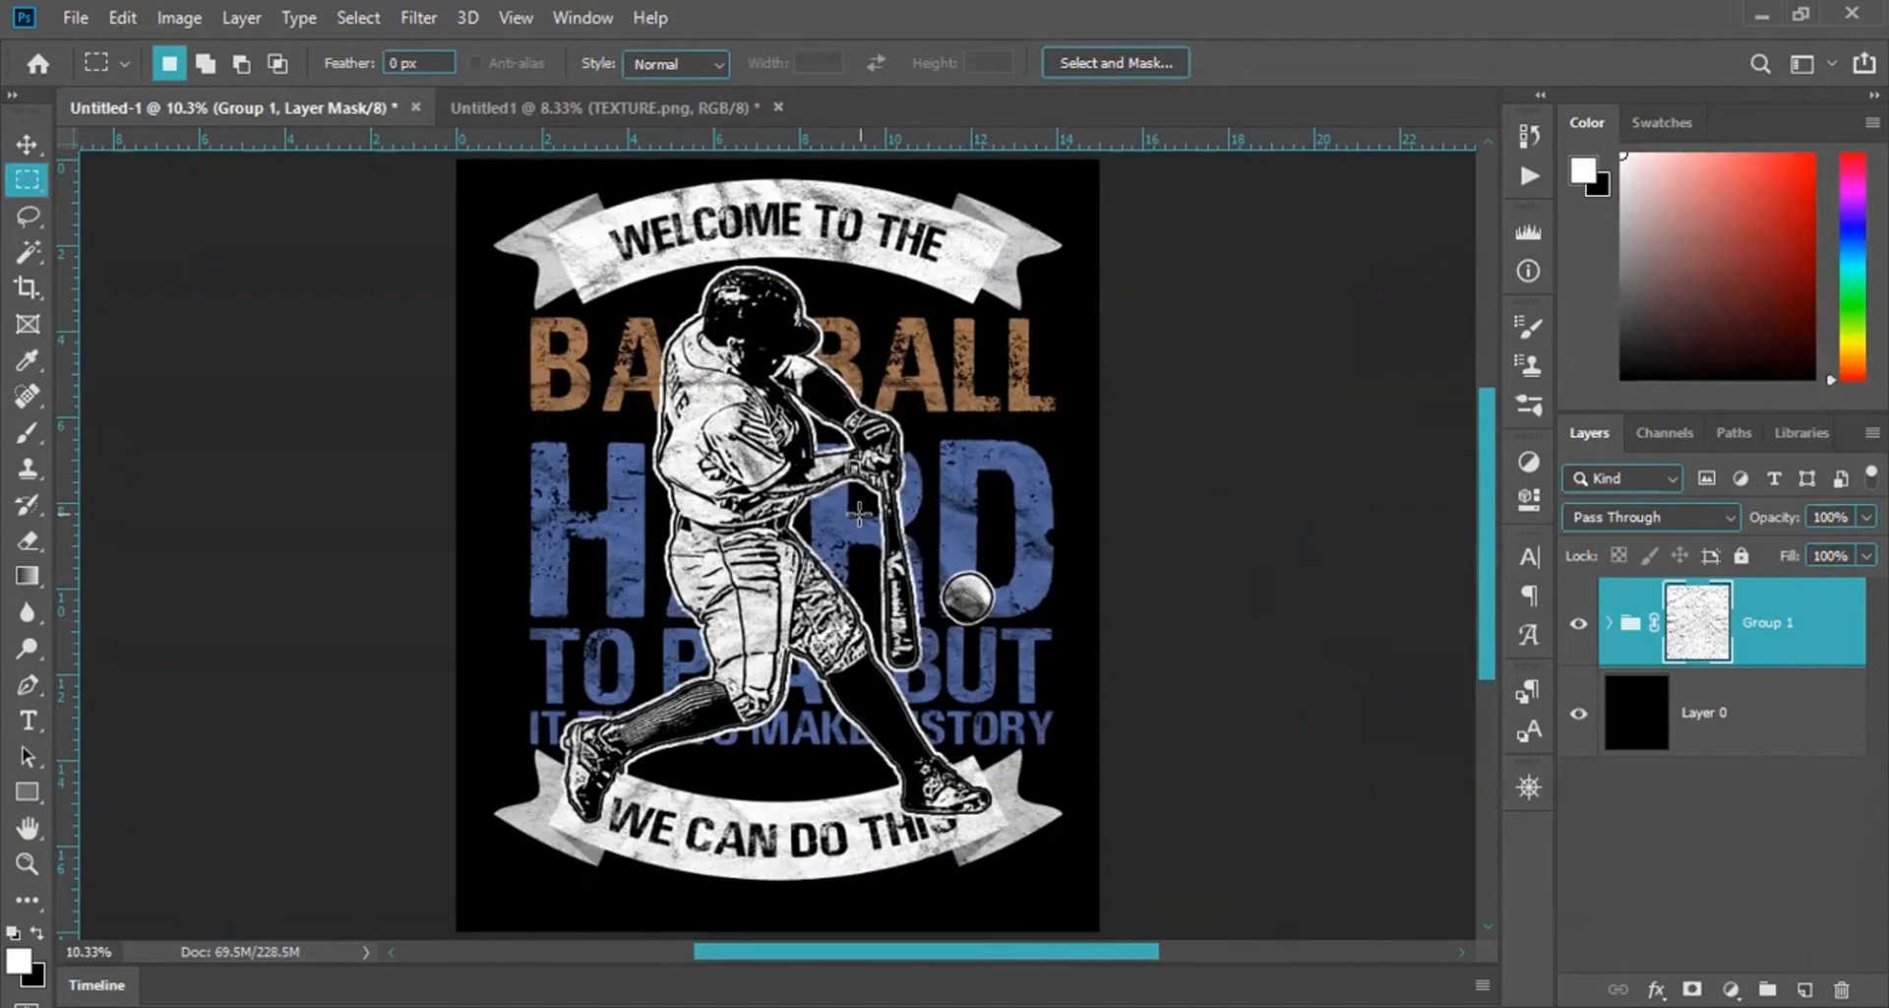
Inspect the paper texture on the HARD lettering and the player's jersey up close, and review the full artwork.
alt+scroll(1039, 517, up, 7)
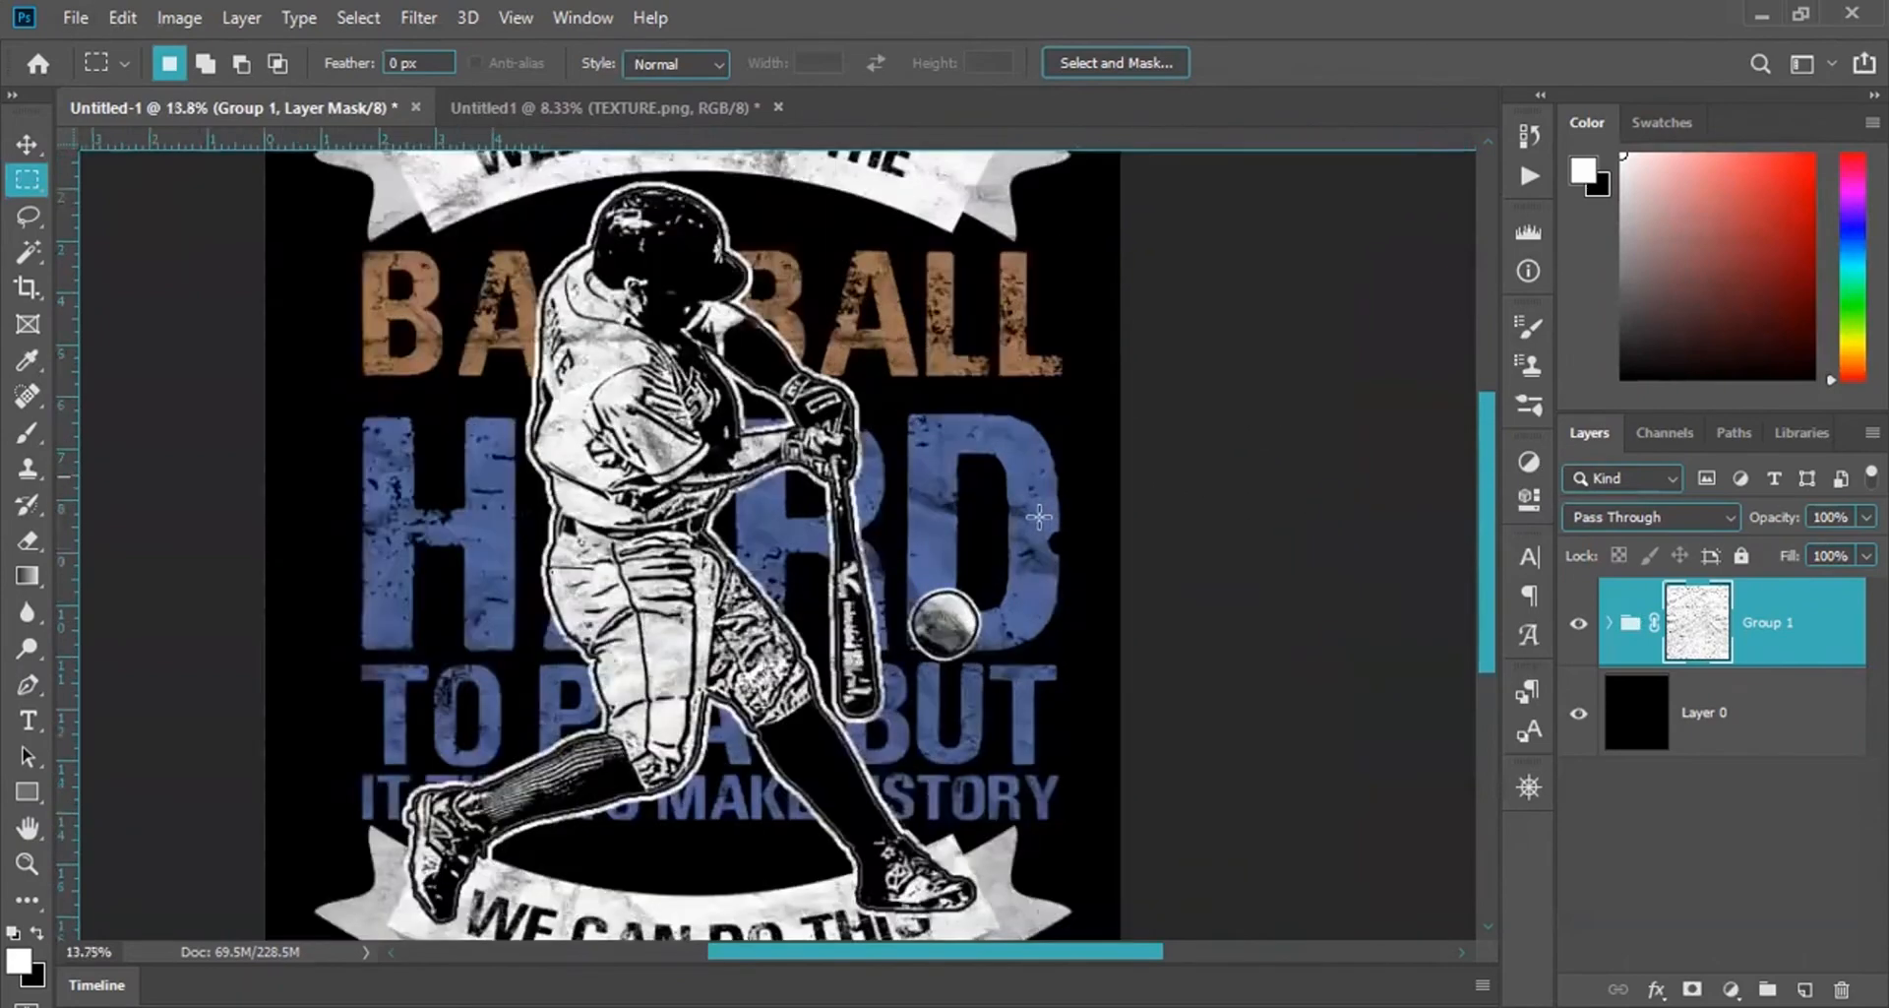
alt+scroll(969, 502, down, 1)
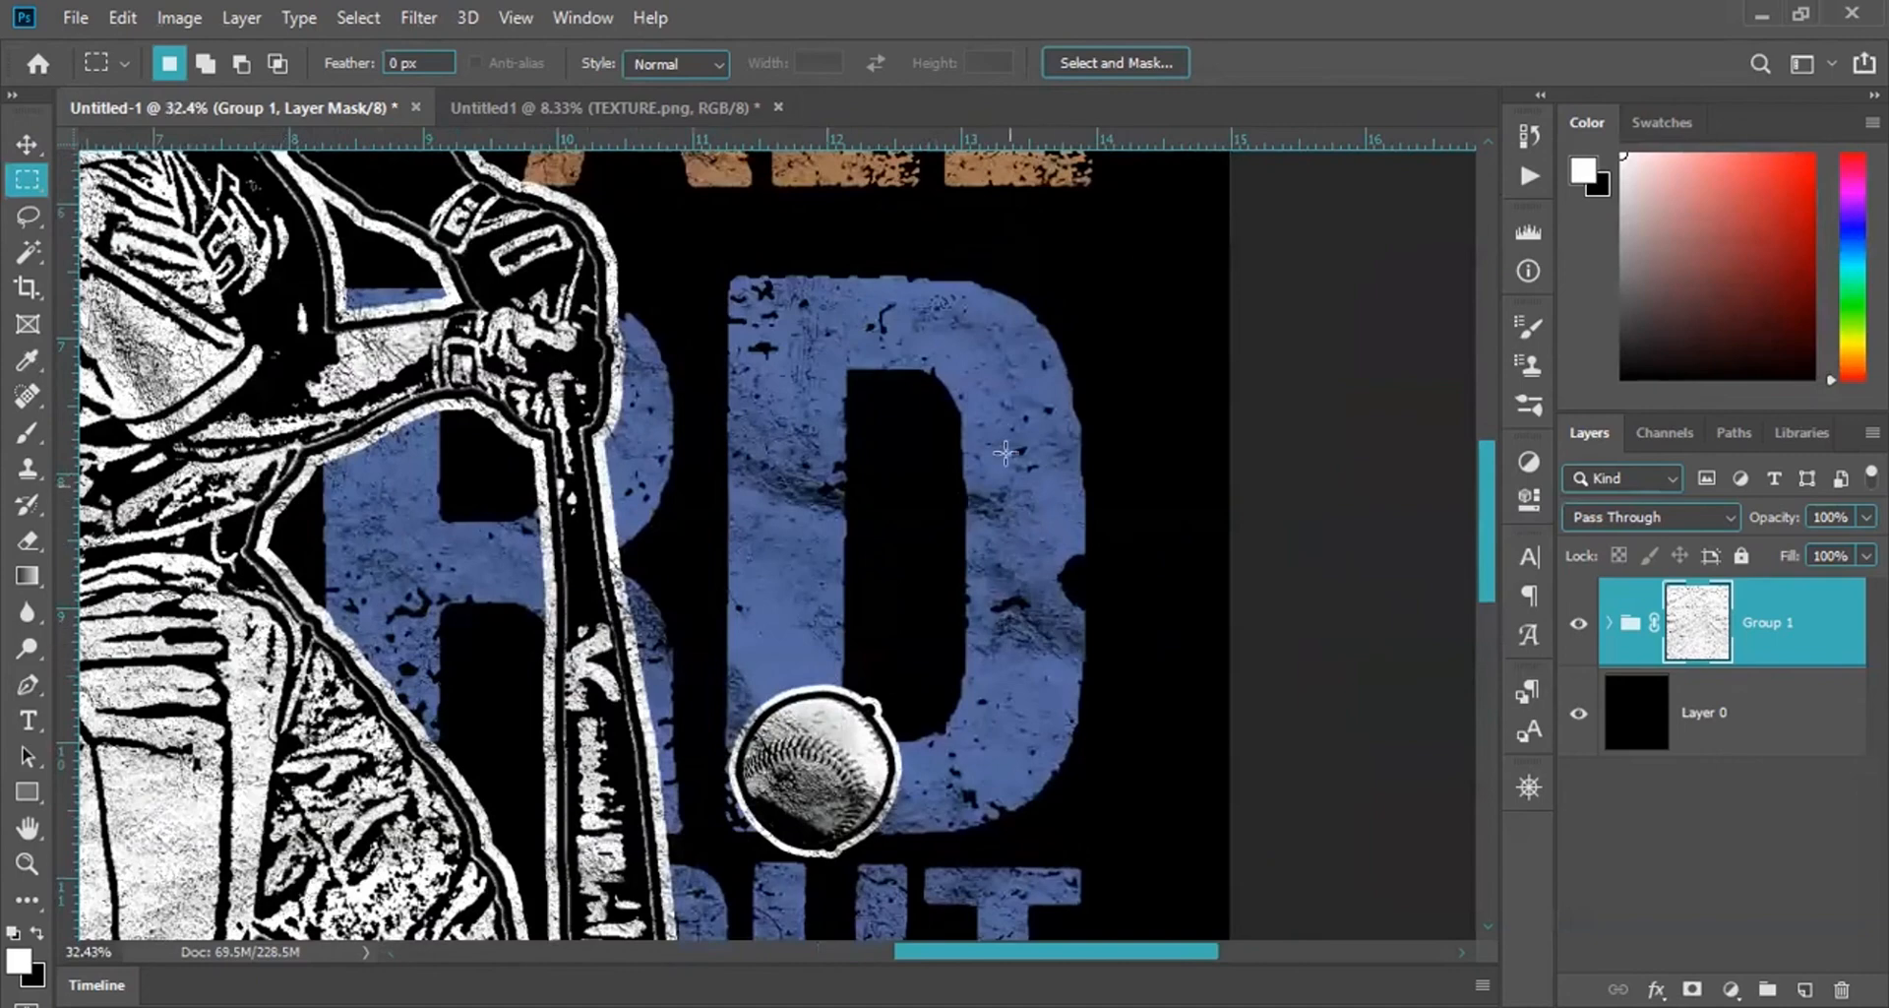
alt+scroll(1005, 451, down, 1)
scroll(1005, 437, down, 3)
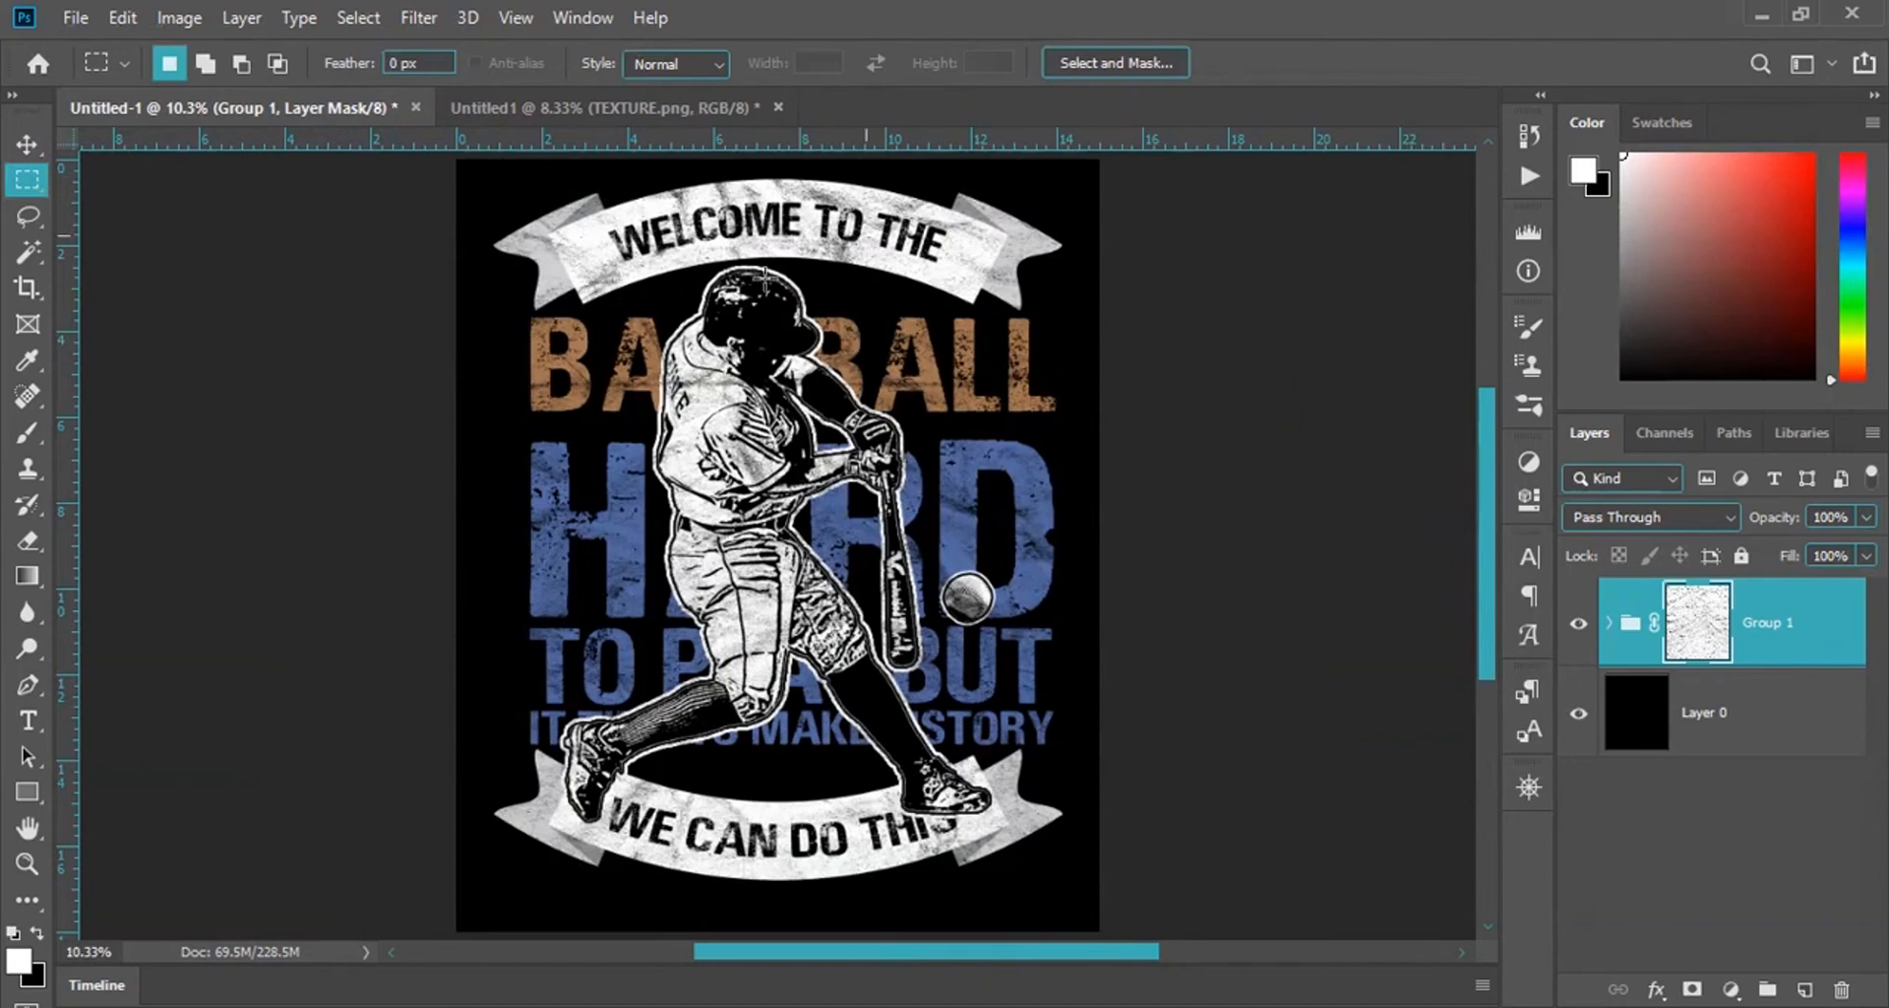
scroll(696, 443, up, 5)
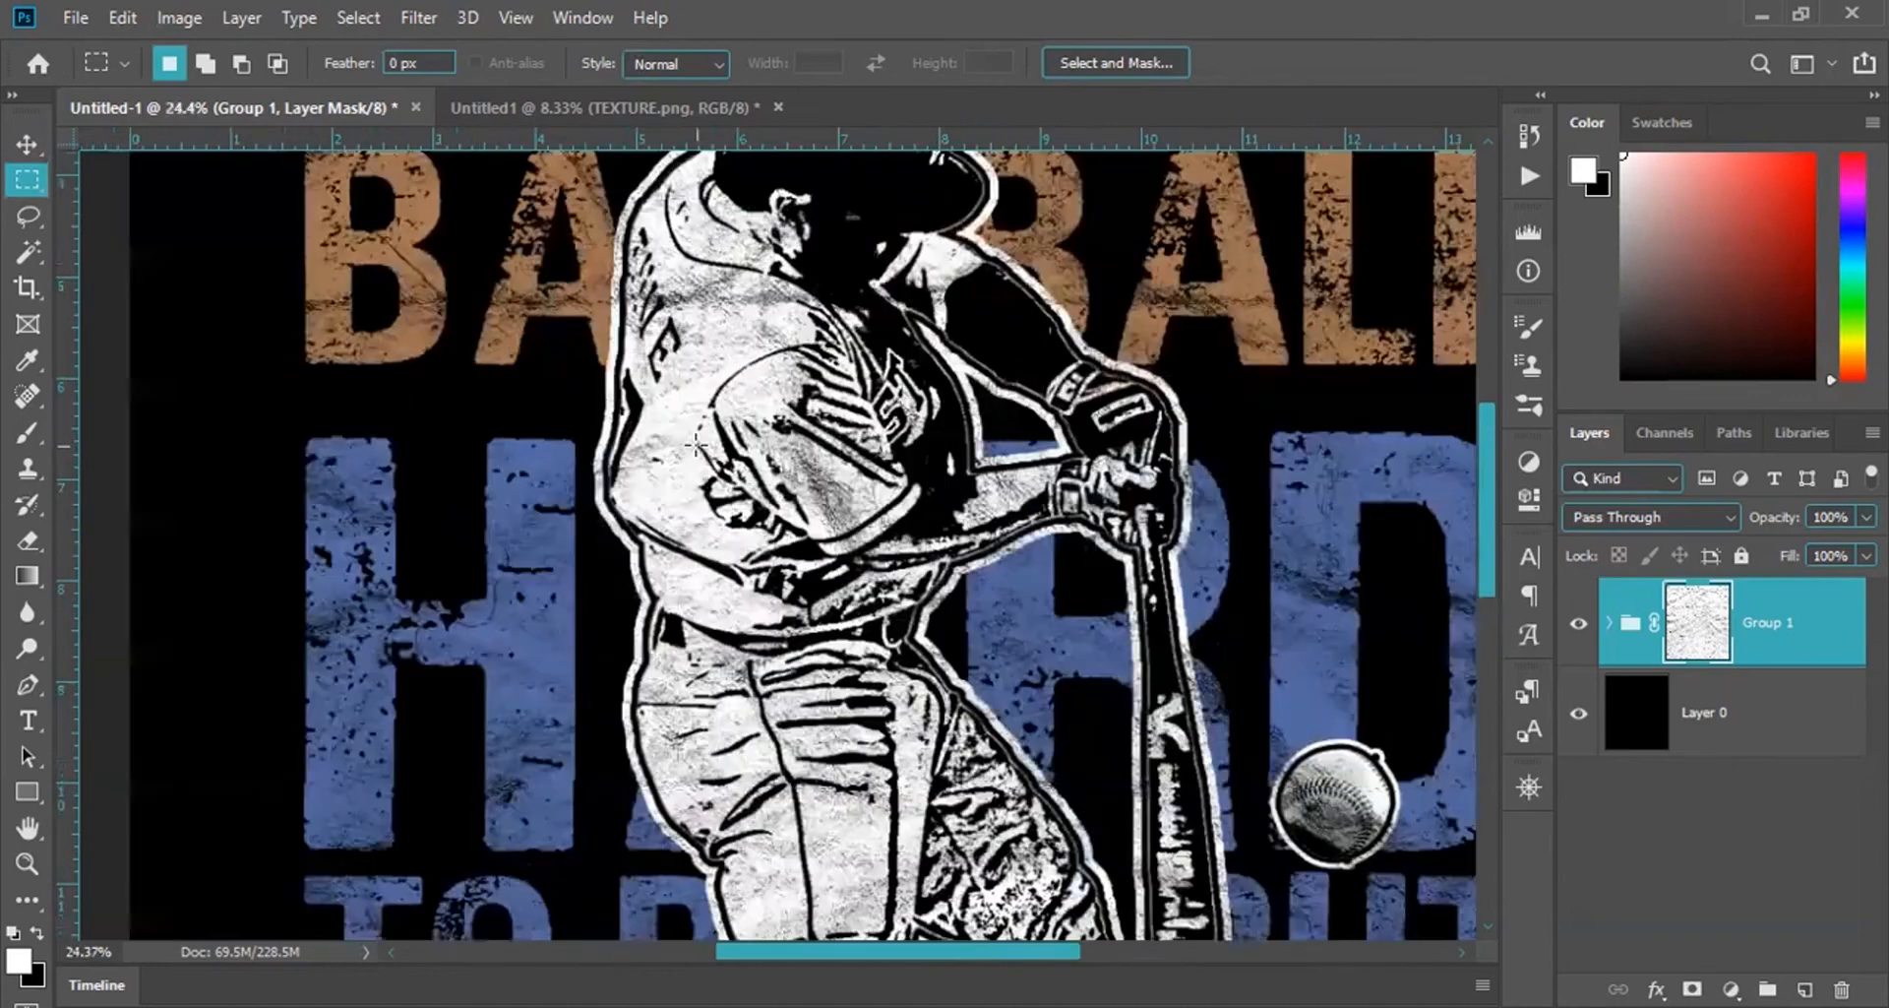
scroll(402, 409, up, 3)
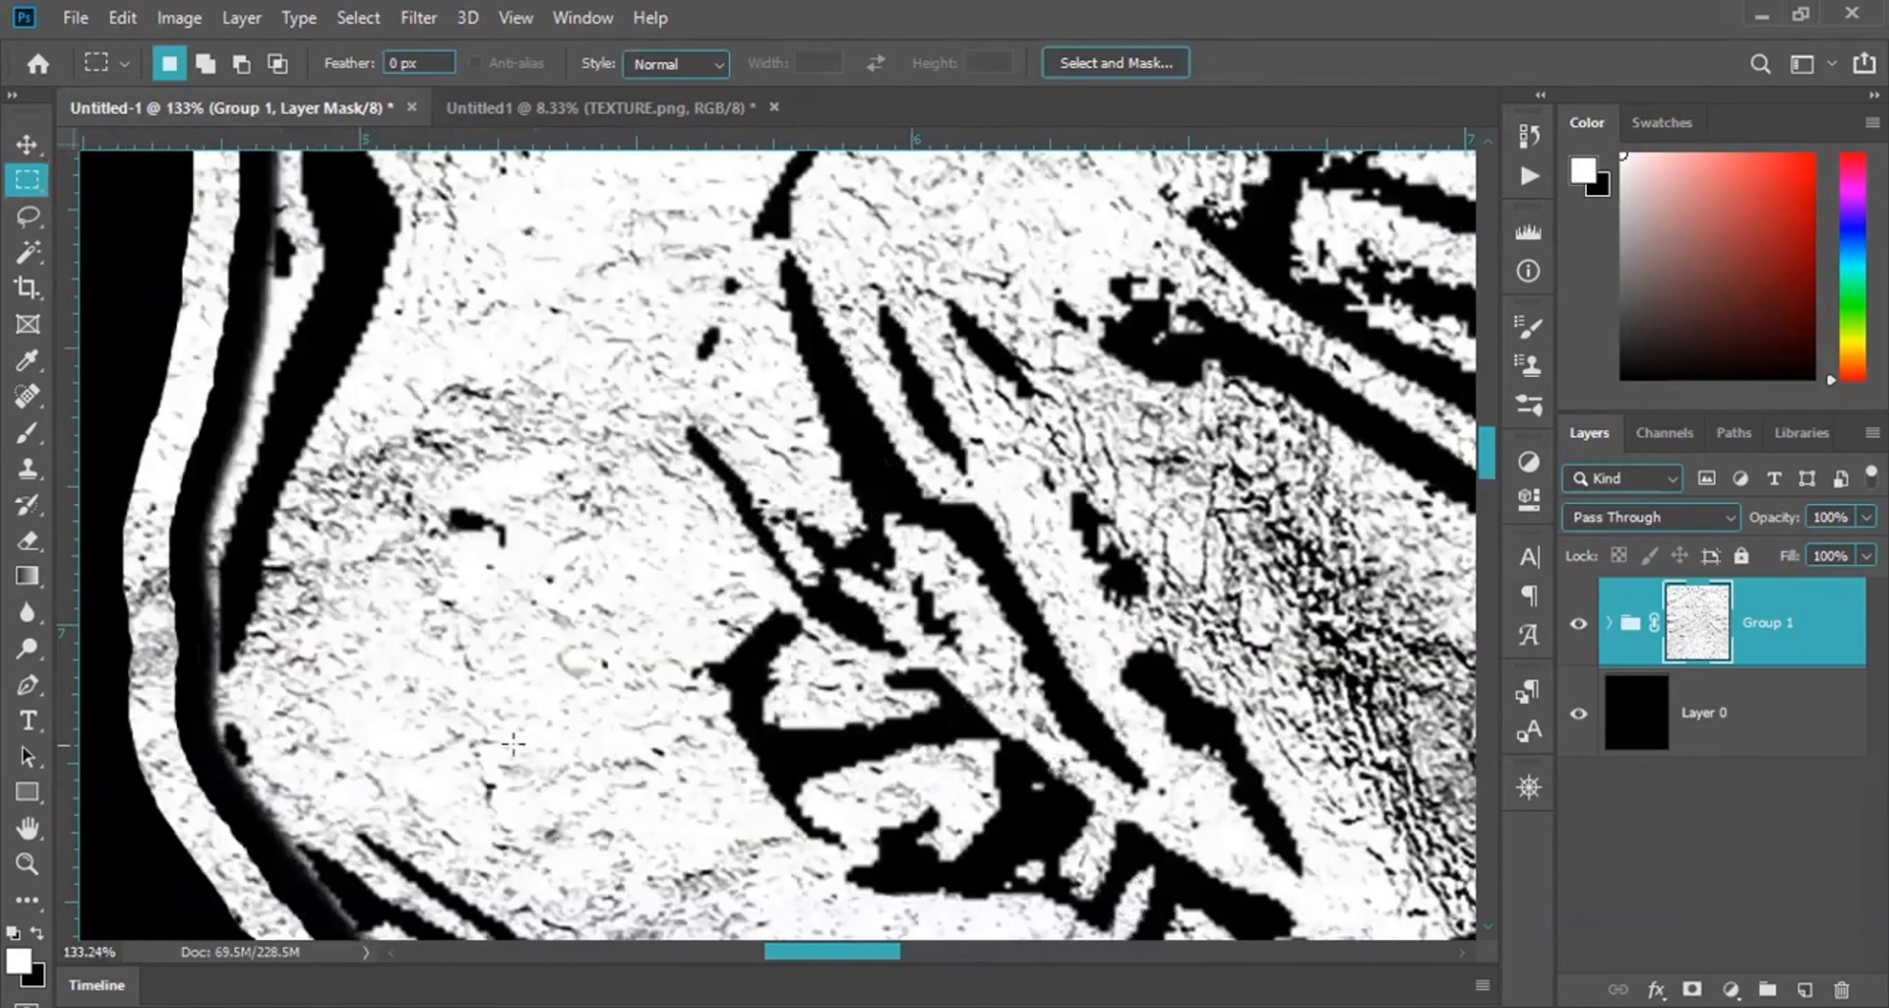
scroll(566, 395, down, 4)
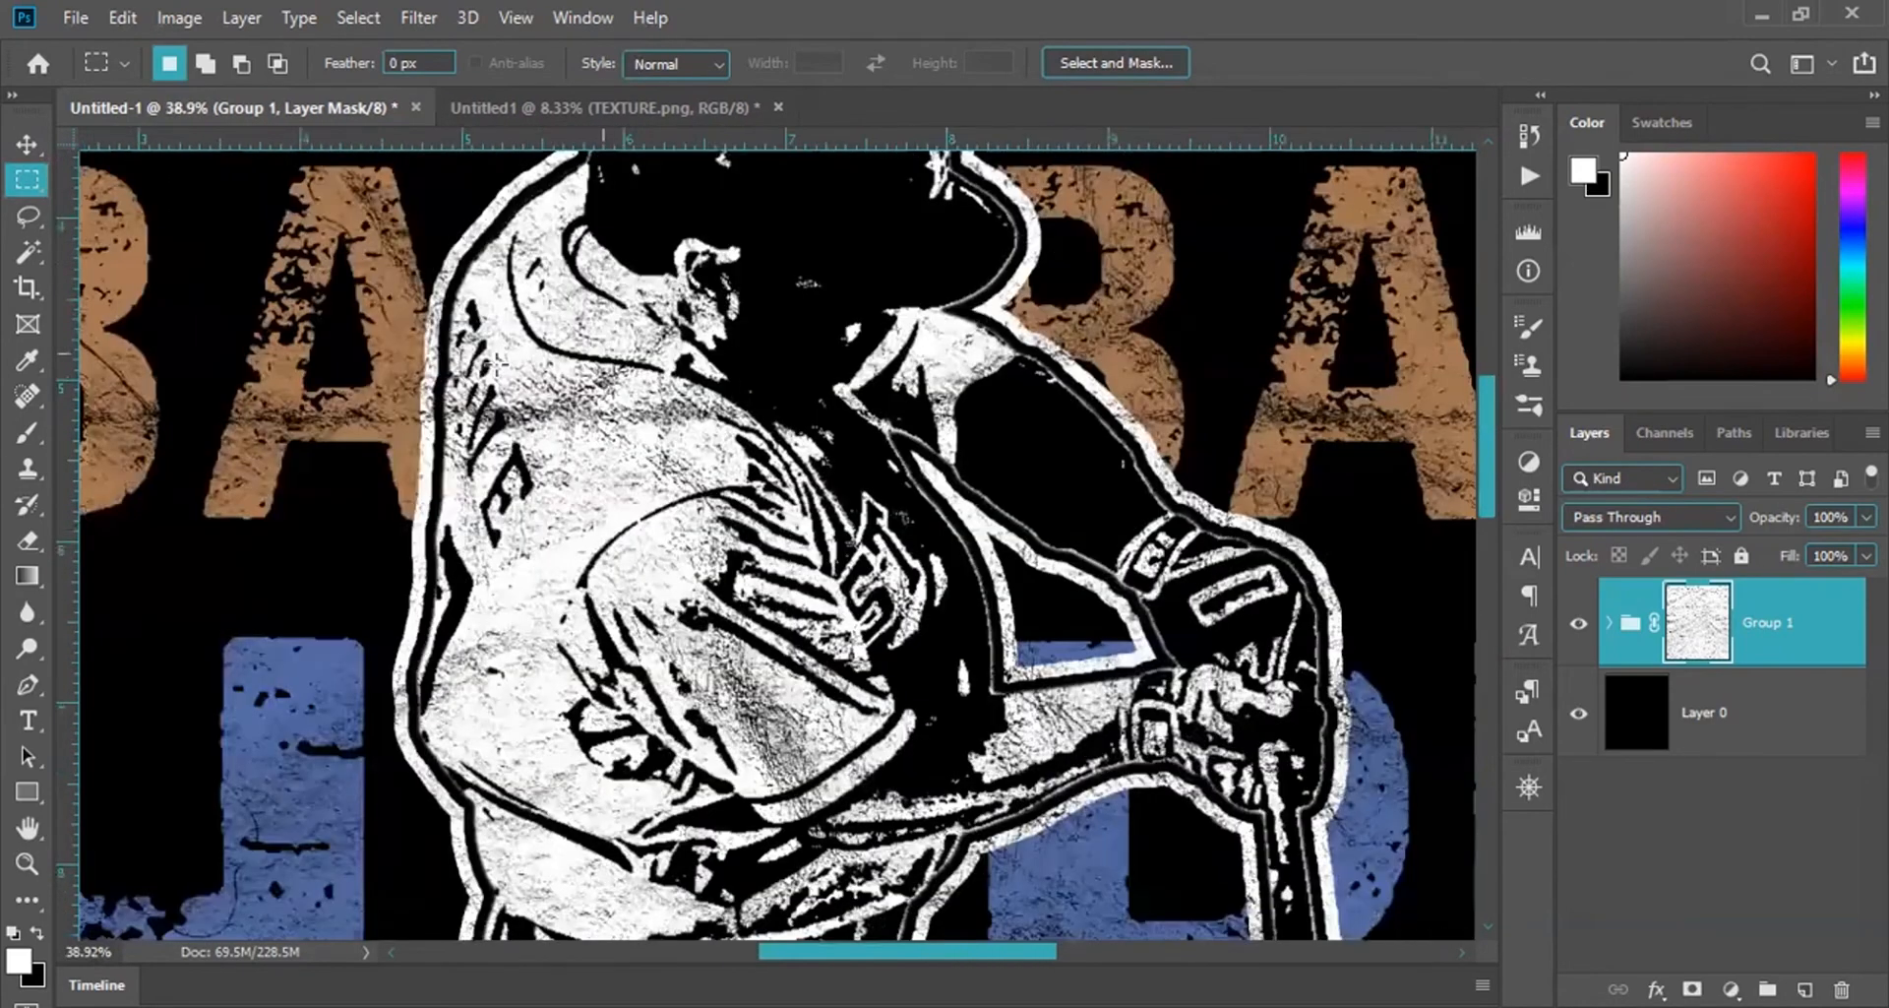
scroll(497, 365, down, 4)
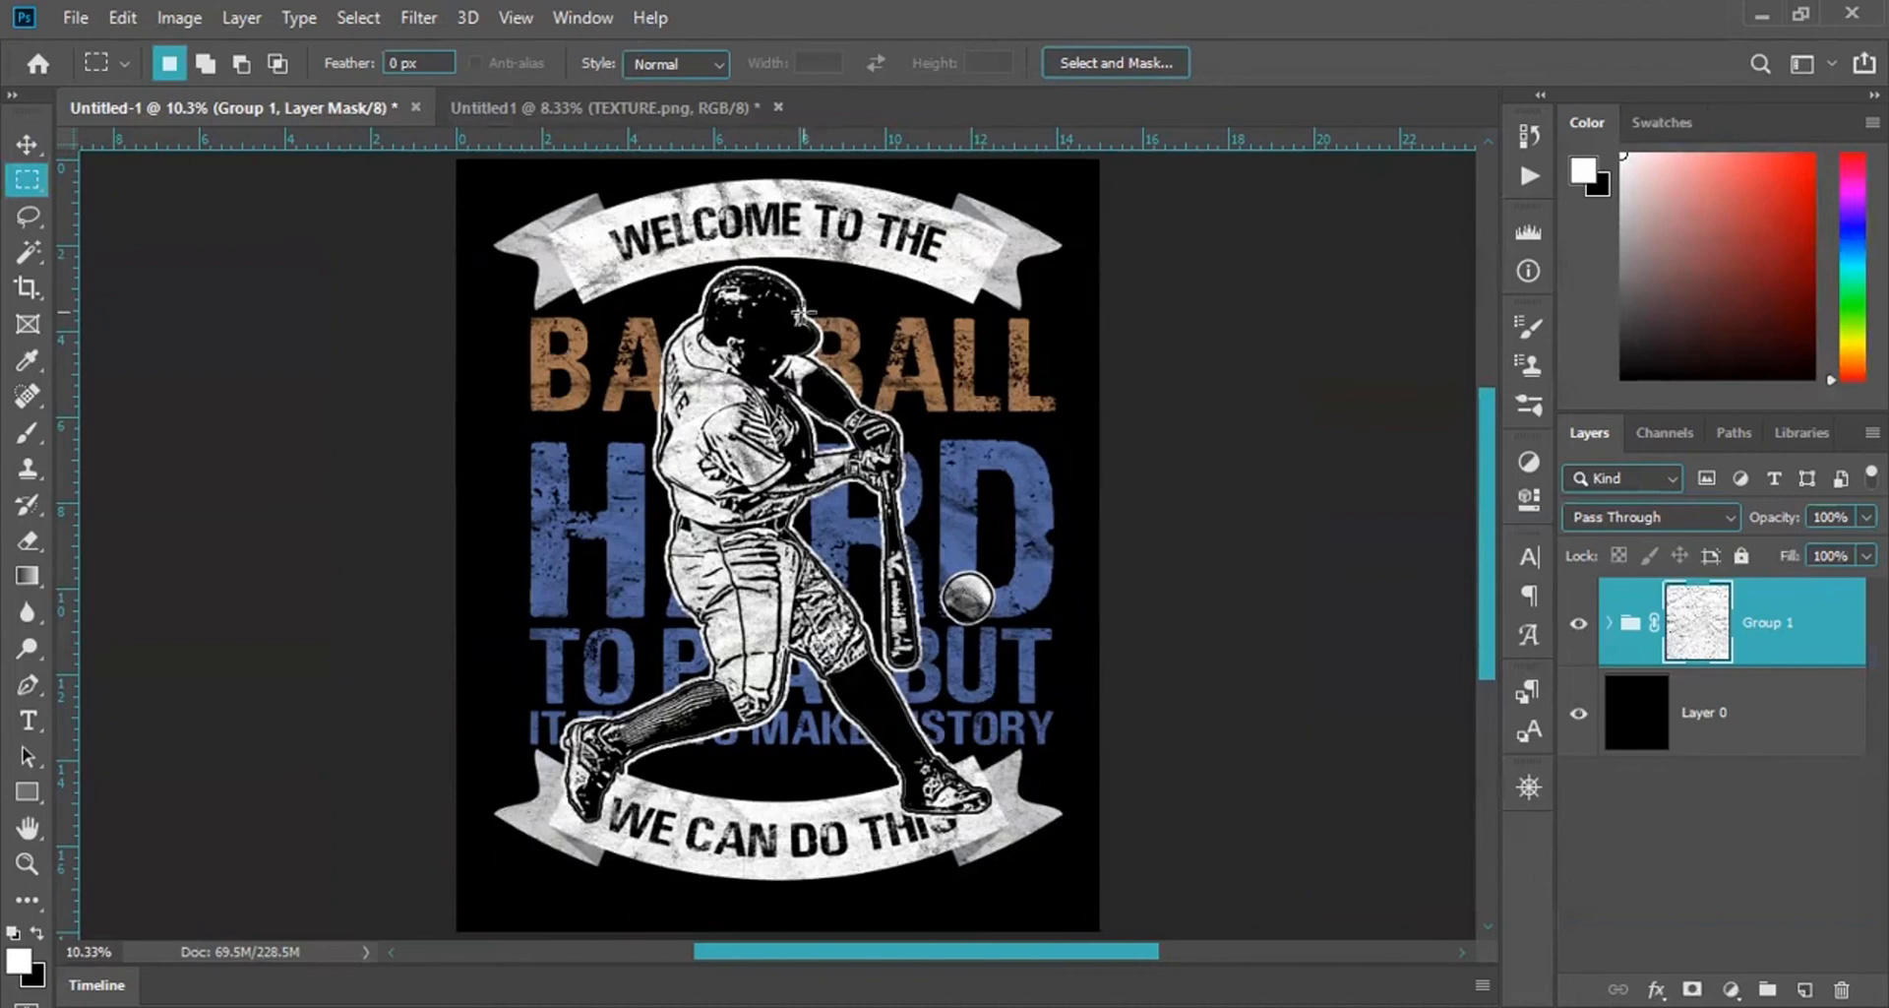
Close the Untitled1 texture document and open the design smart object of T-Shirt MockUp_Front.psd for editing.
click(777, 107)
click(934, 404)
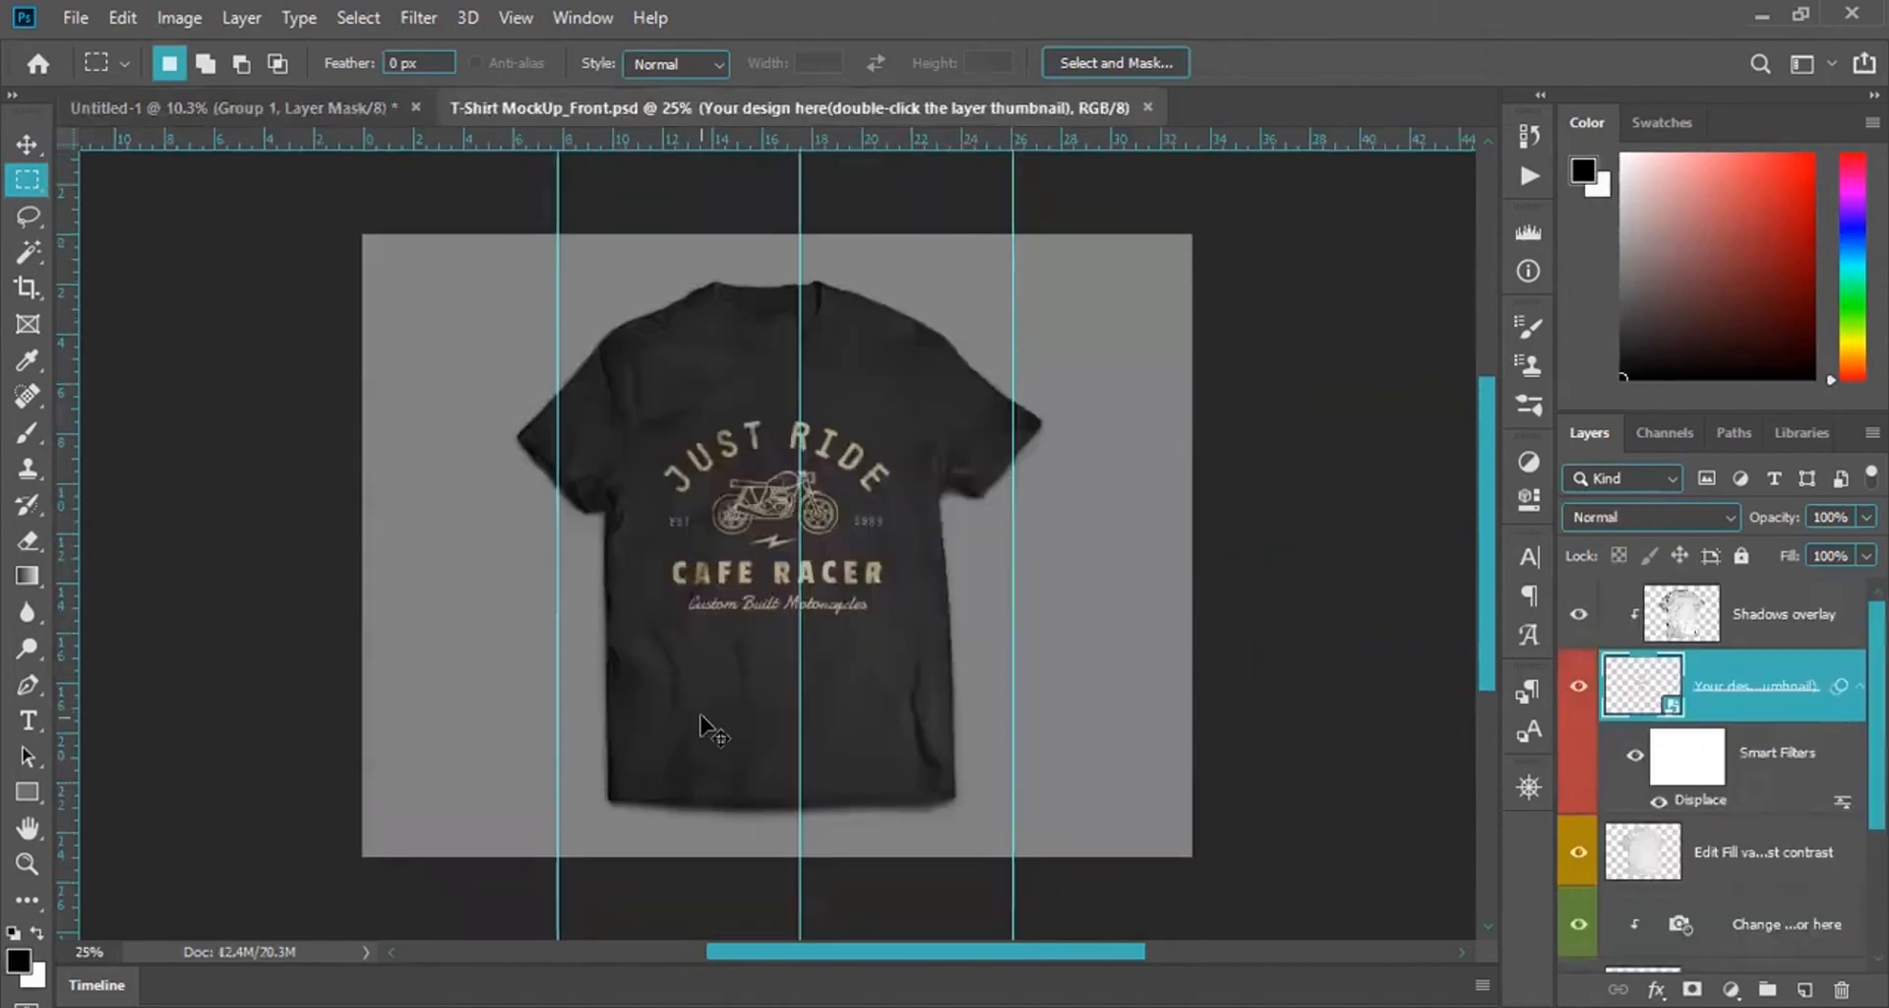
scroll(700, 717, up, 4)
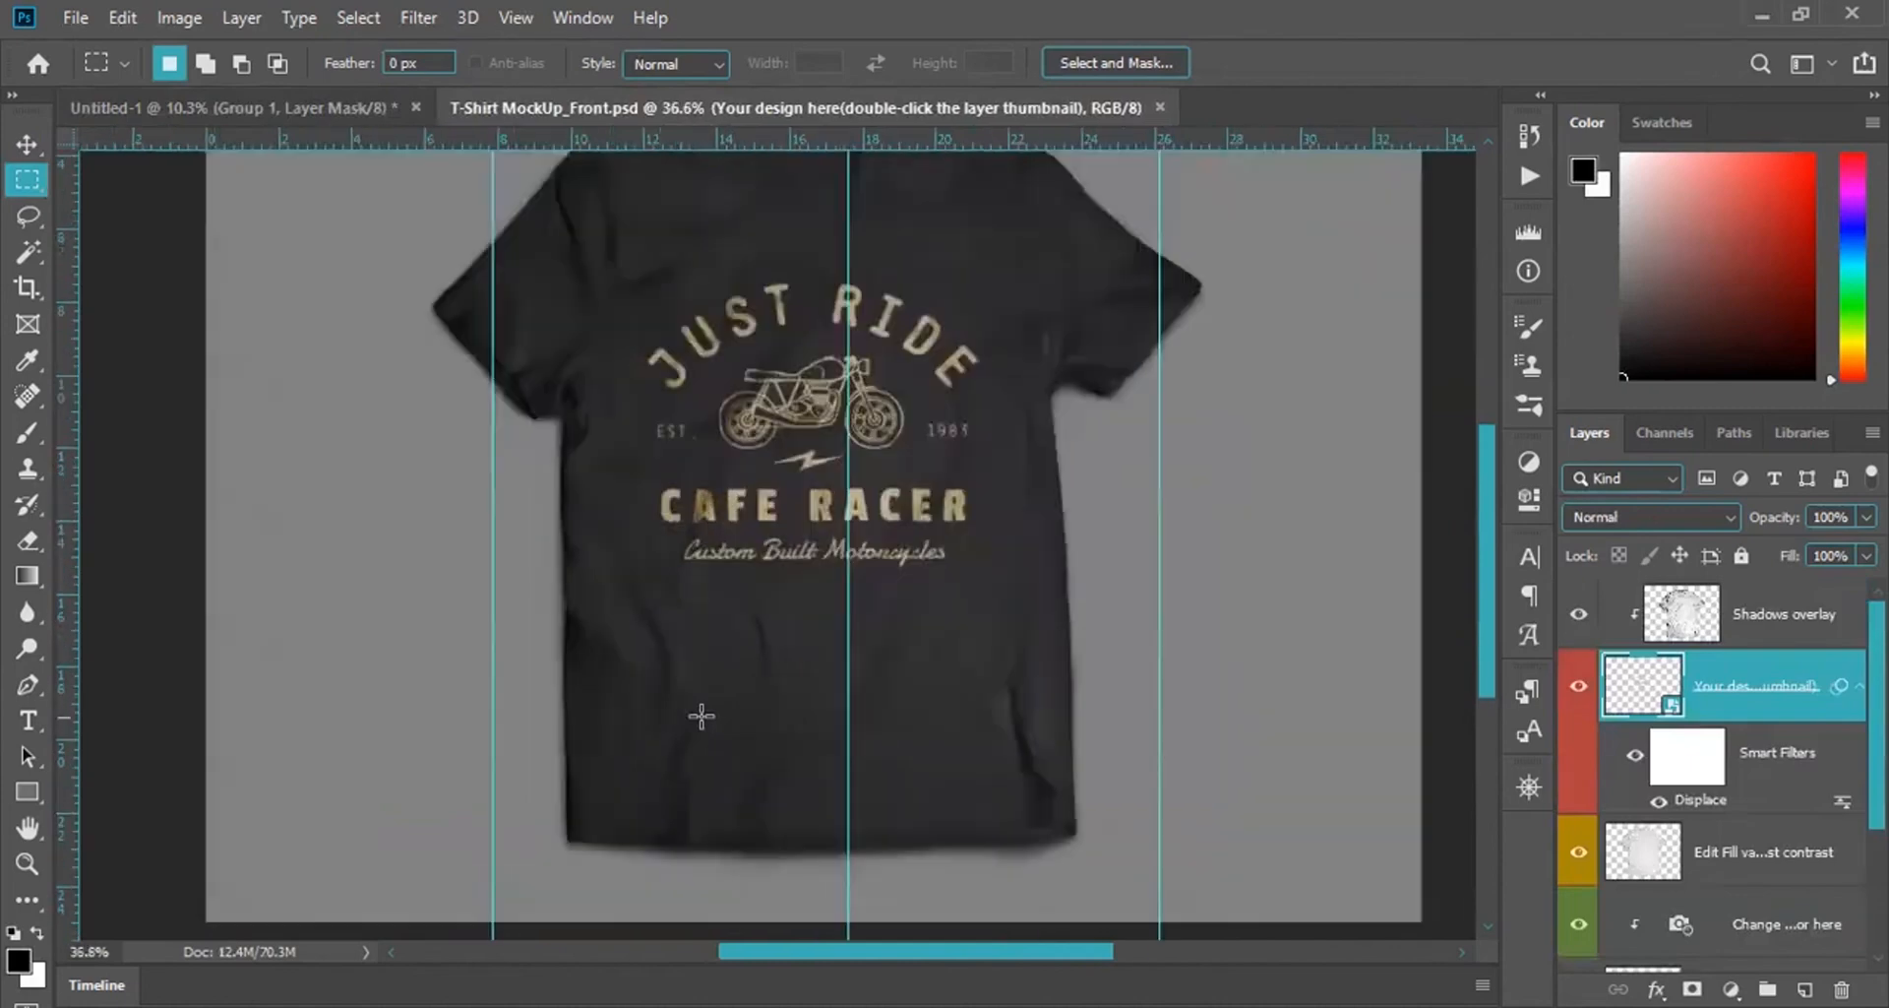
scroll(699, 718, down, 3)
scroll(809, 581, up, 2)
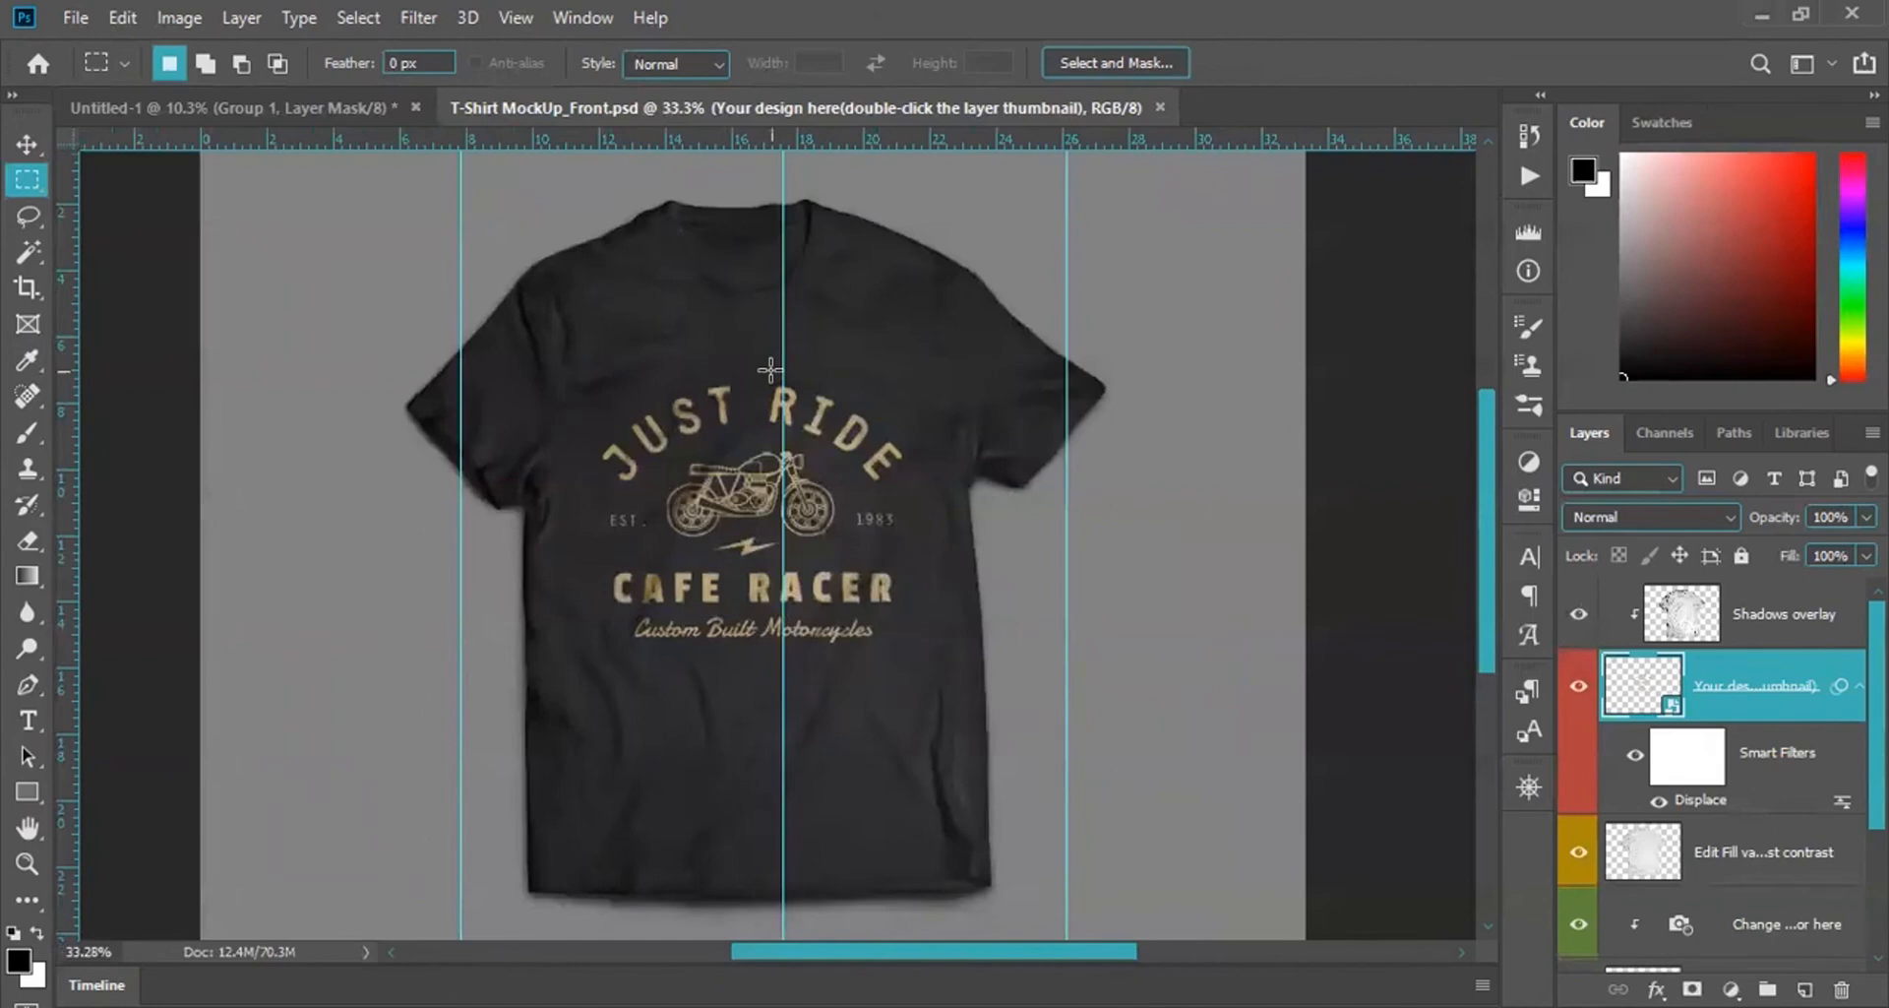
double_click(1646, 693)
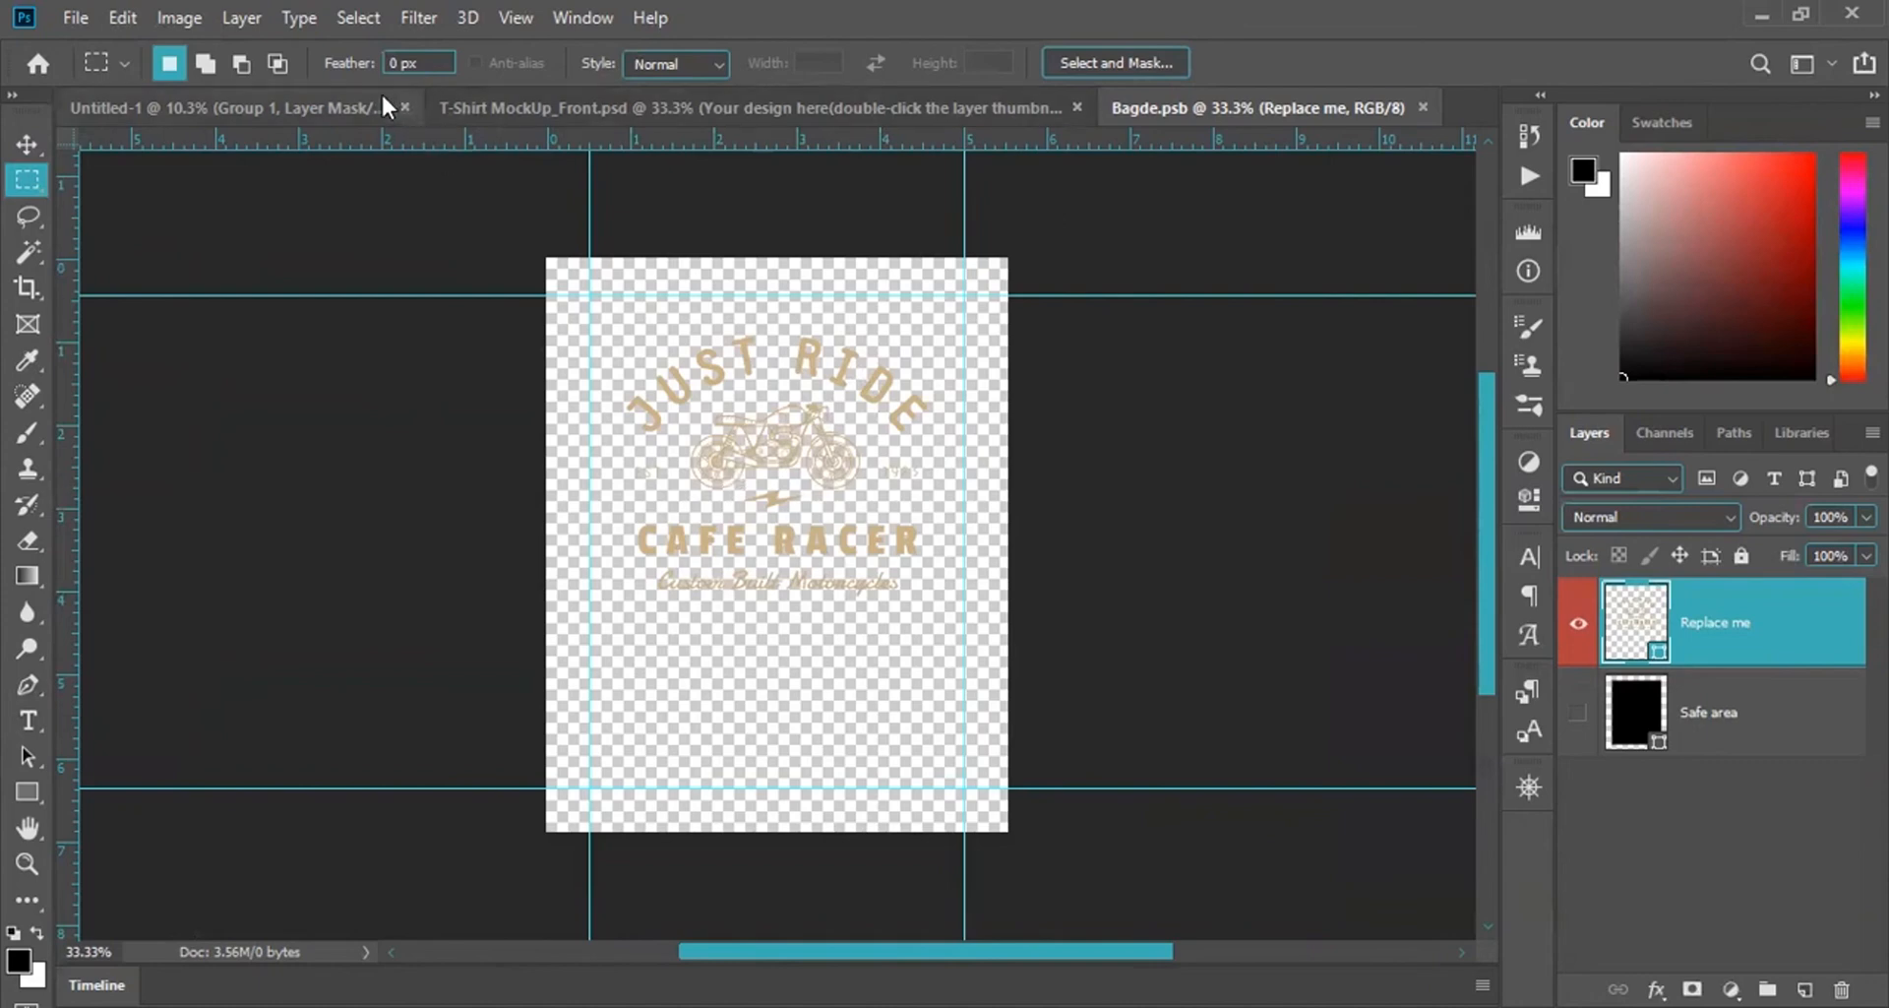
In Untitled-1, hide the black Layer 0, stamp the visible artwork into a new merged layer, and hide Group 1.
click(240, 105)
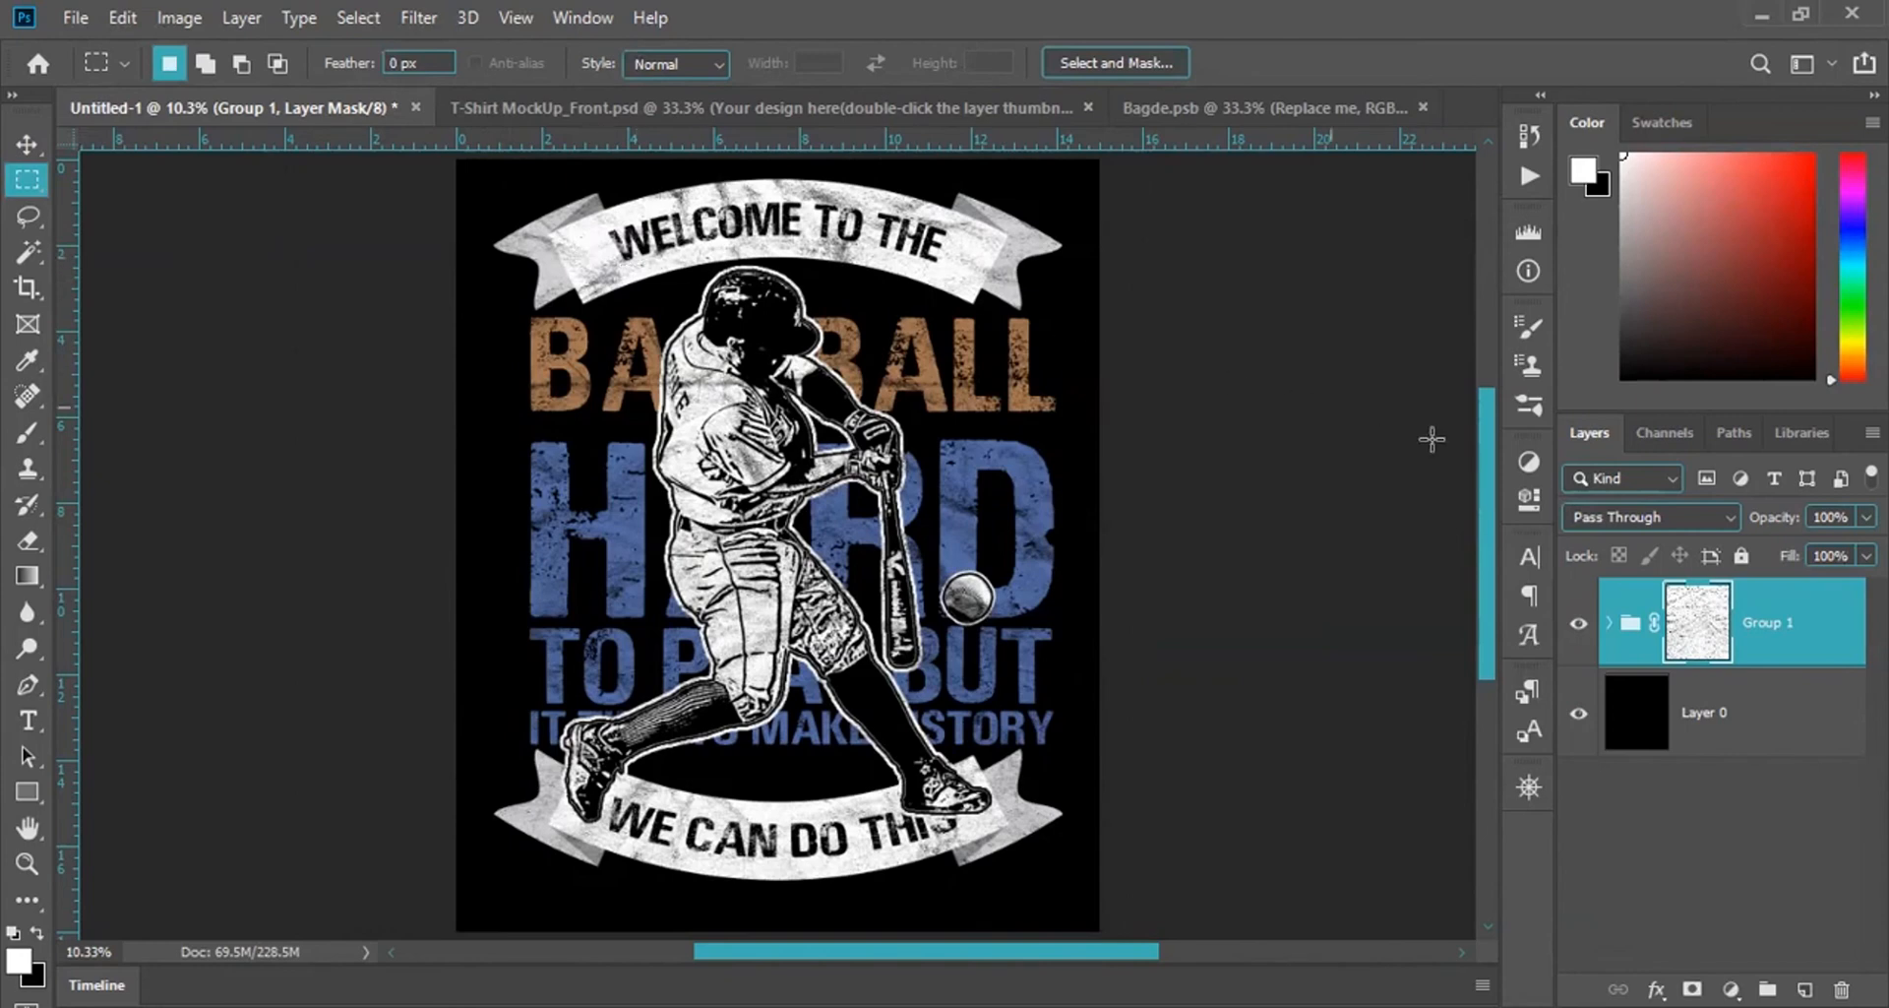
click(1579, 714)
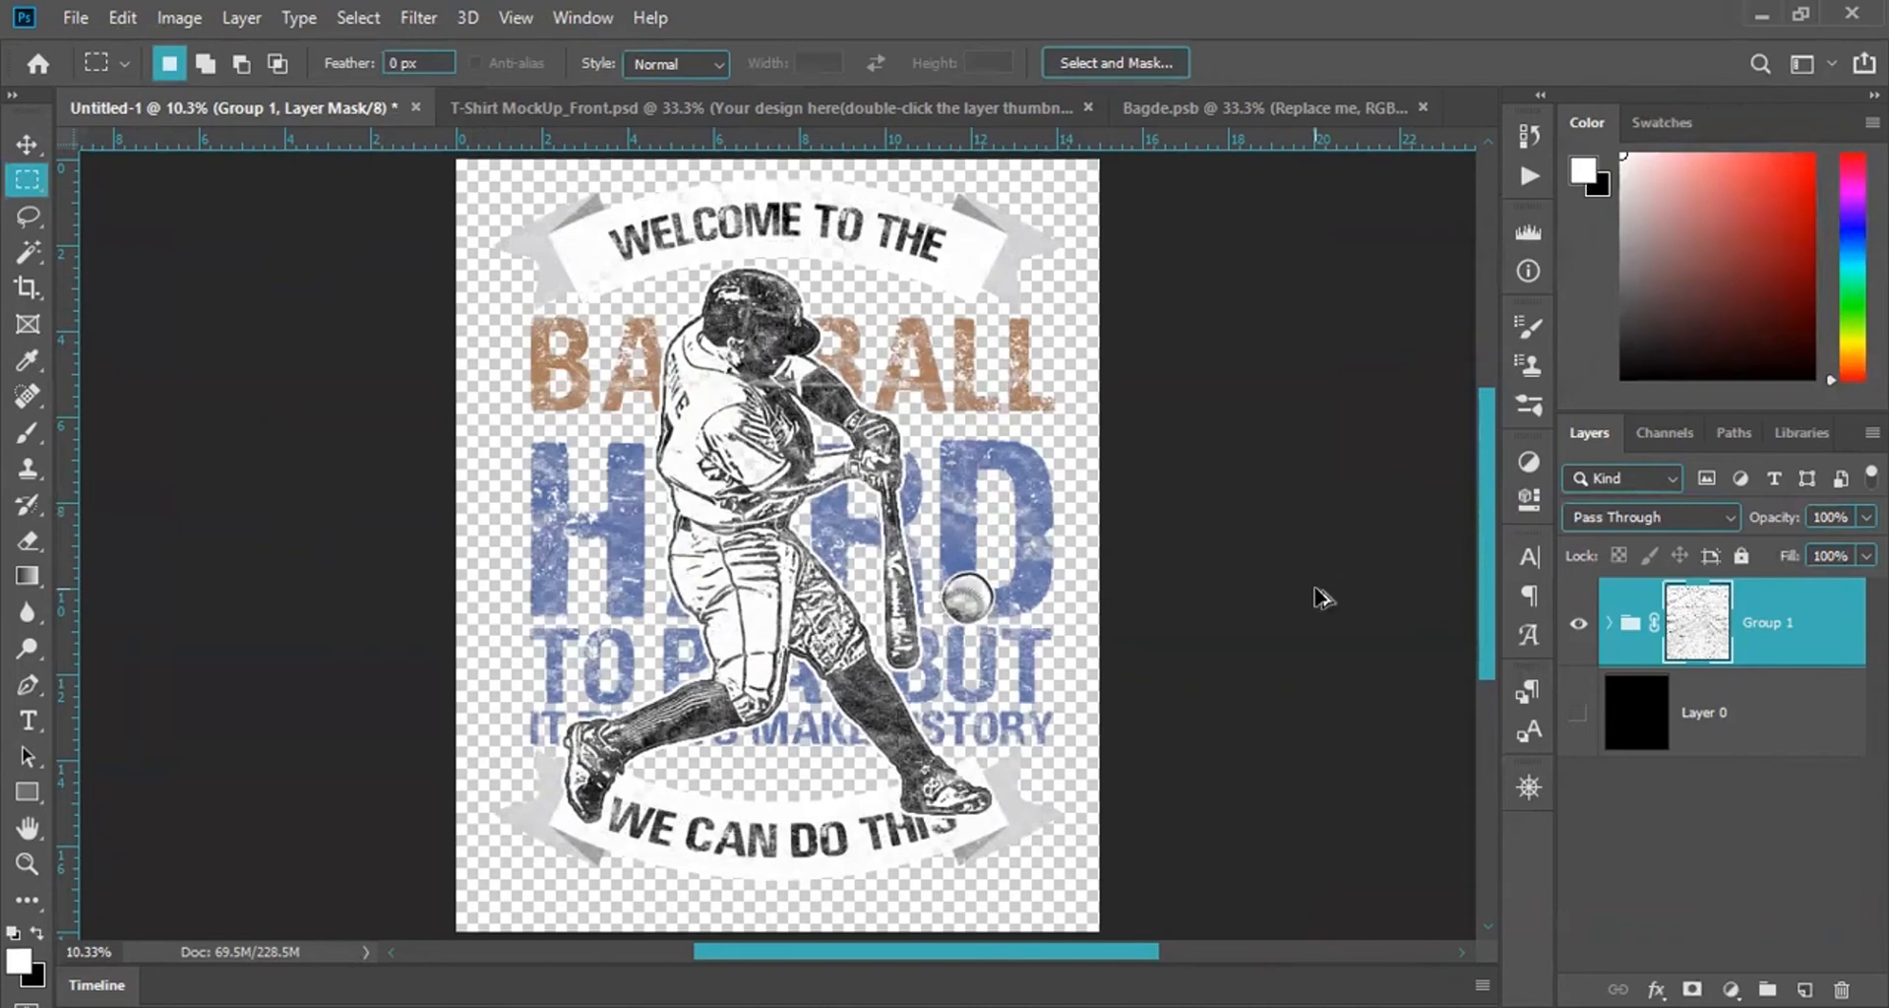
key(ctrl+shift+alt+e)
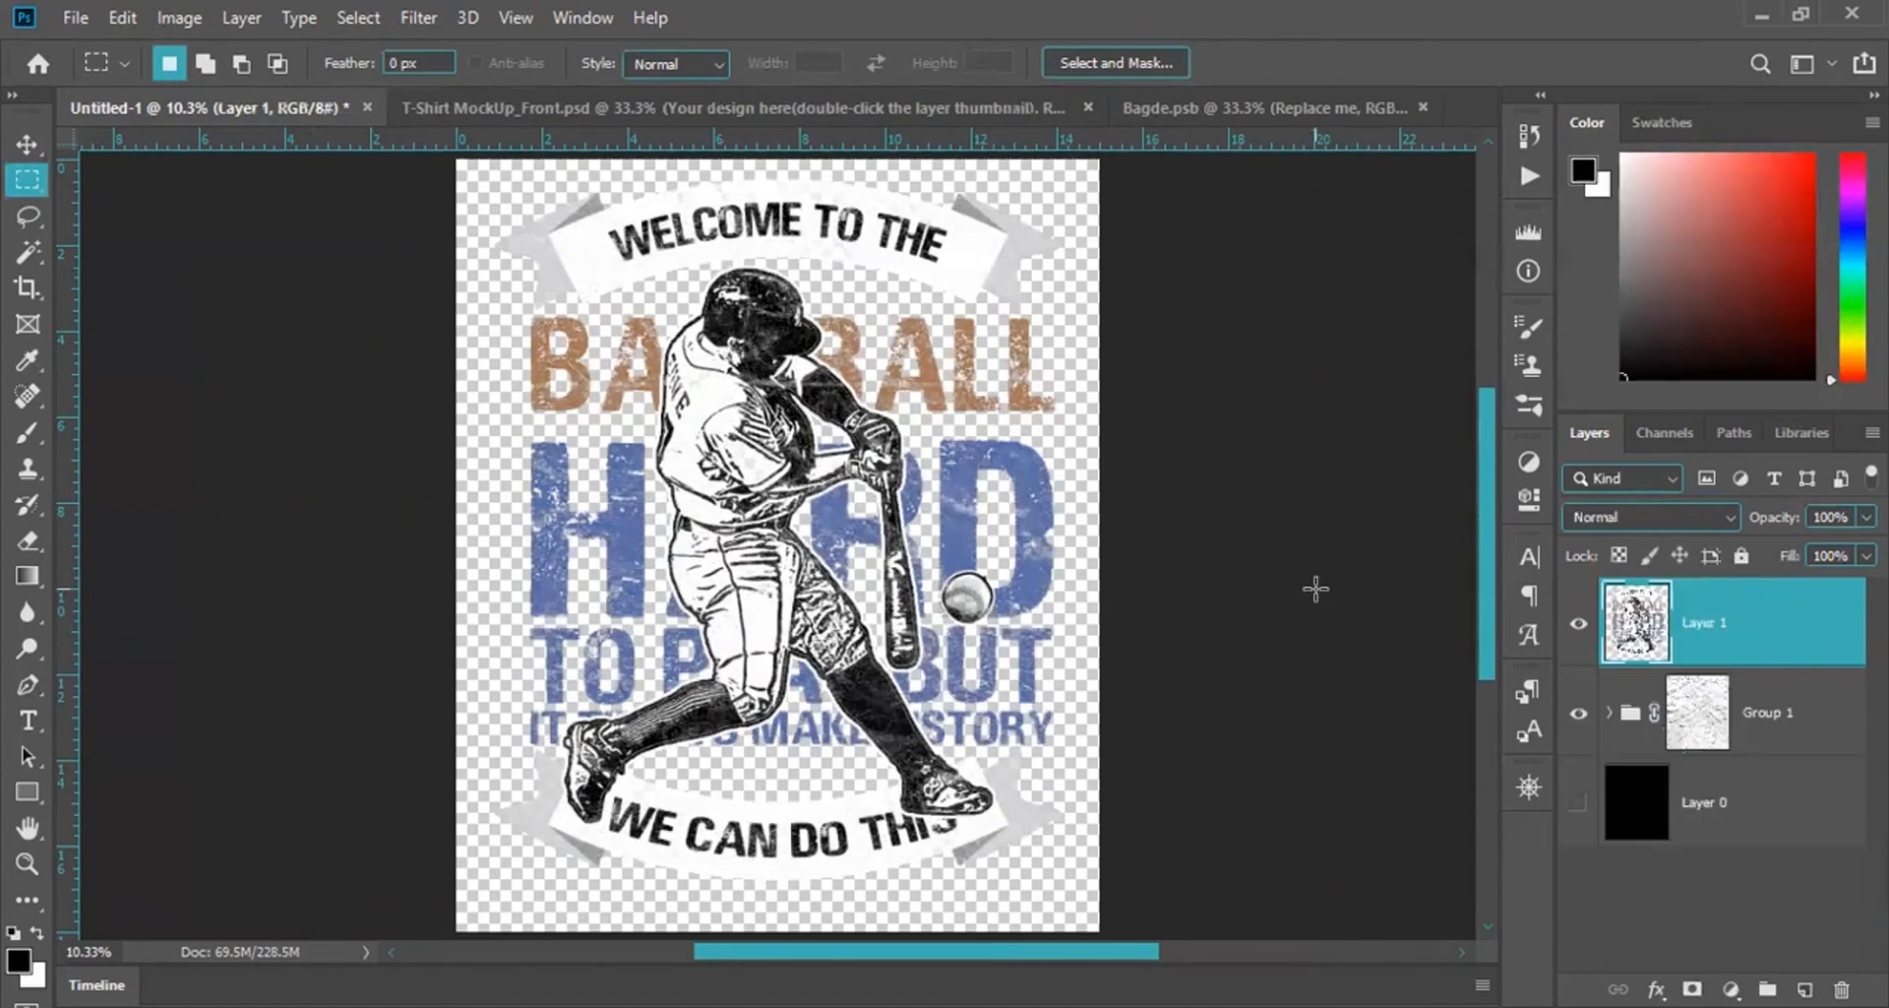
click(1578, 713)
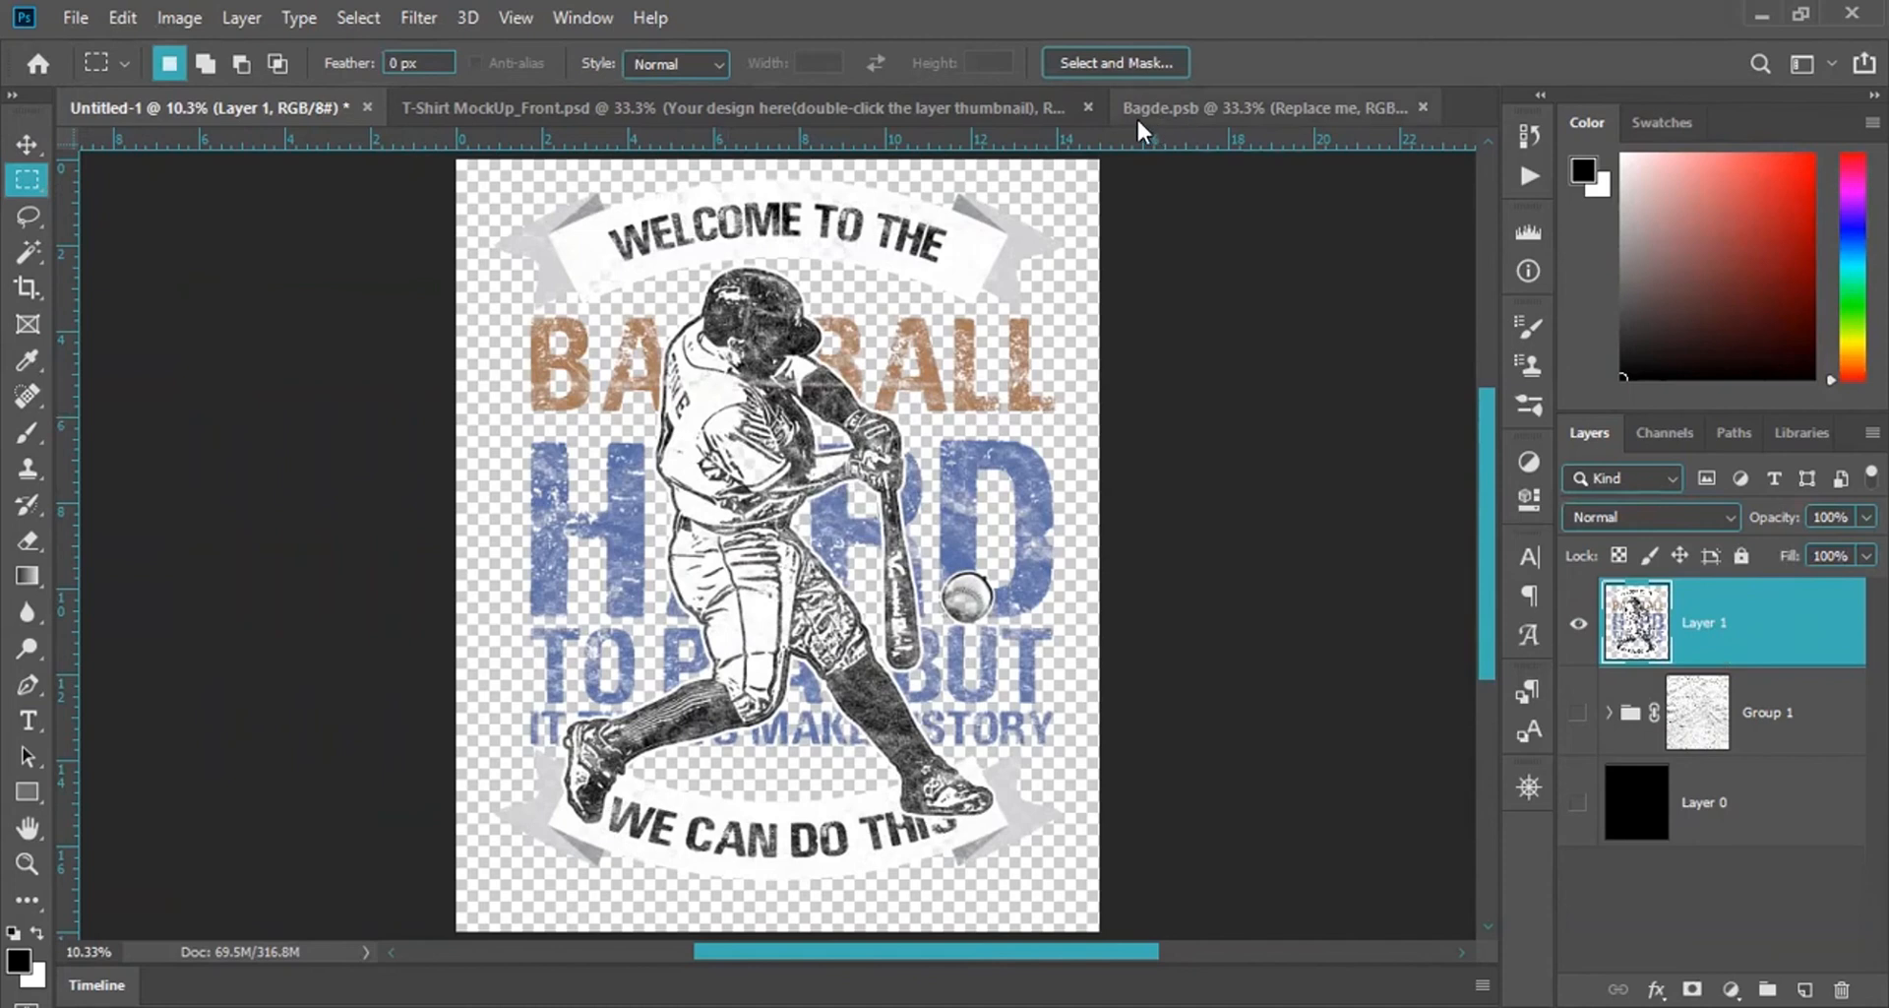
Duplicate the merged artwork layer into the Bagde.psb document.
right_click(667, 372)
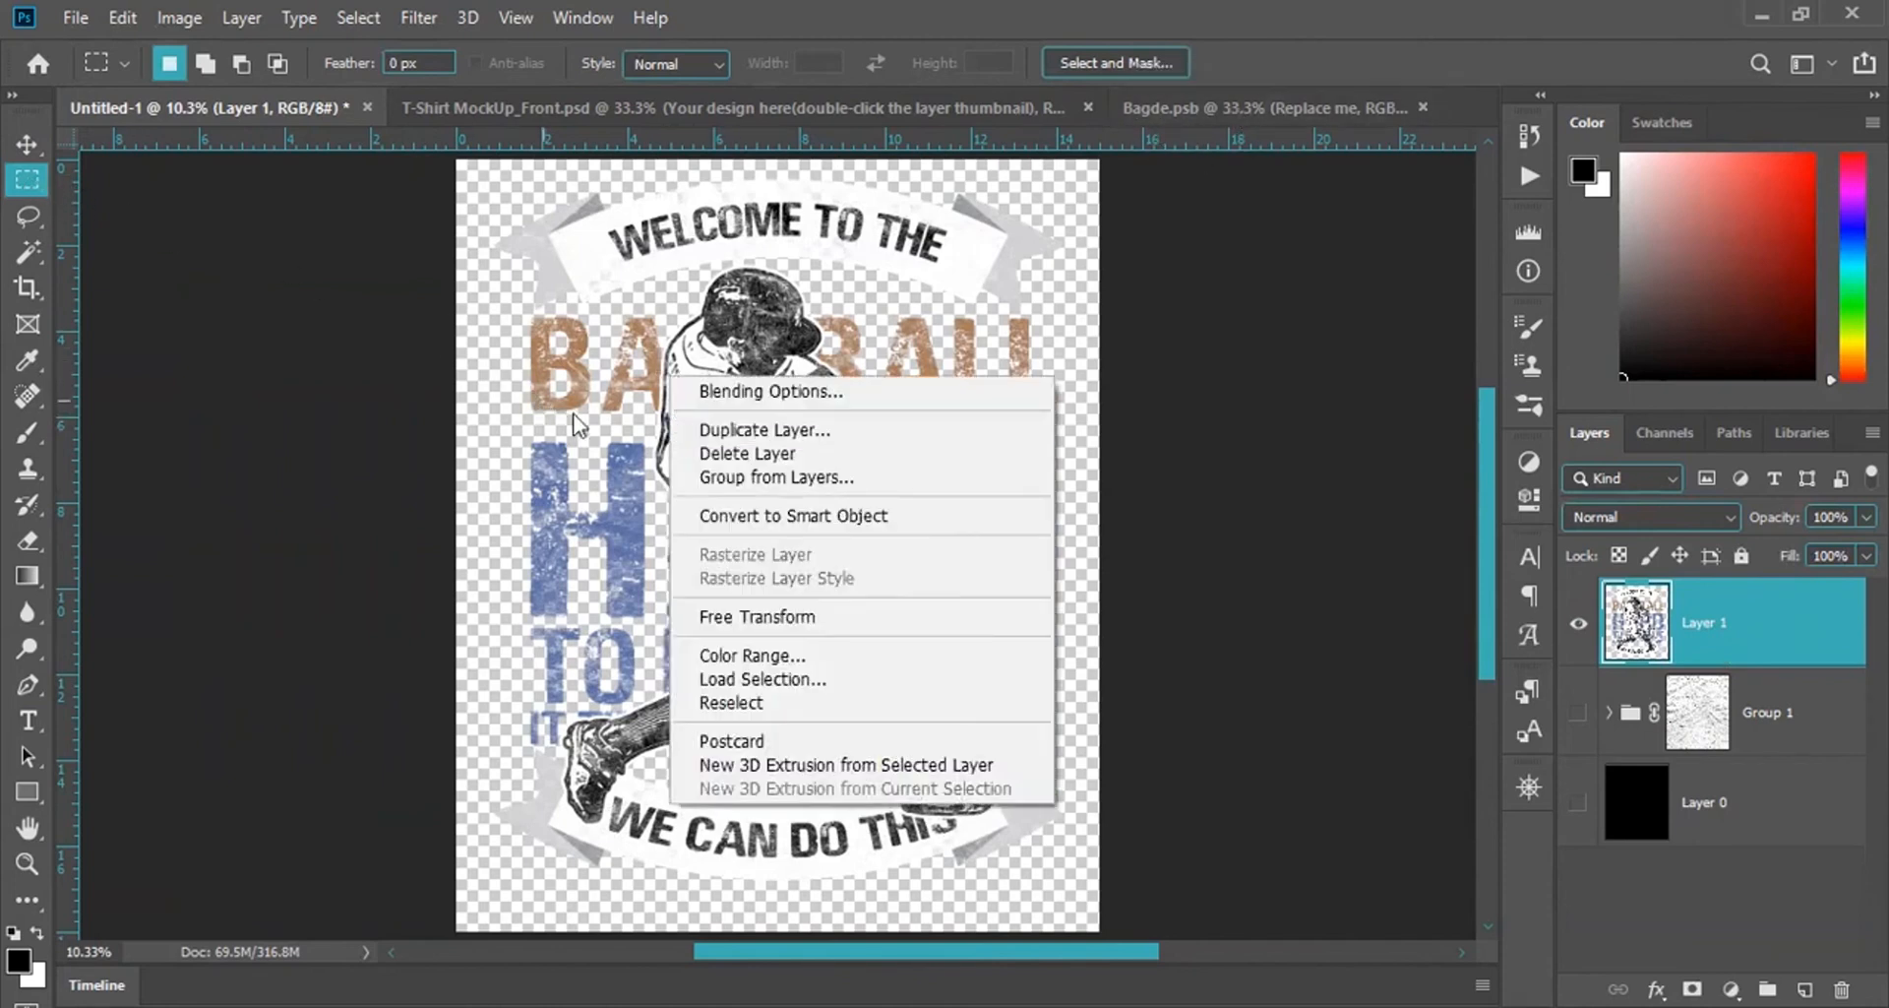
click(836, 430)
click(848, 386)
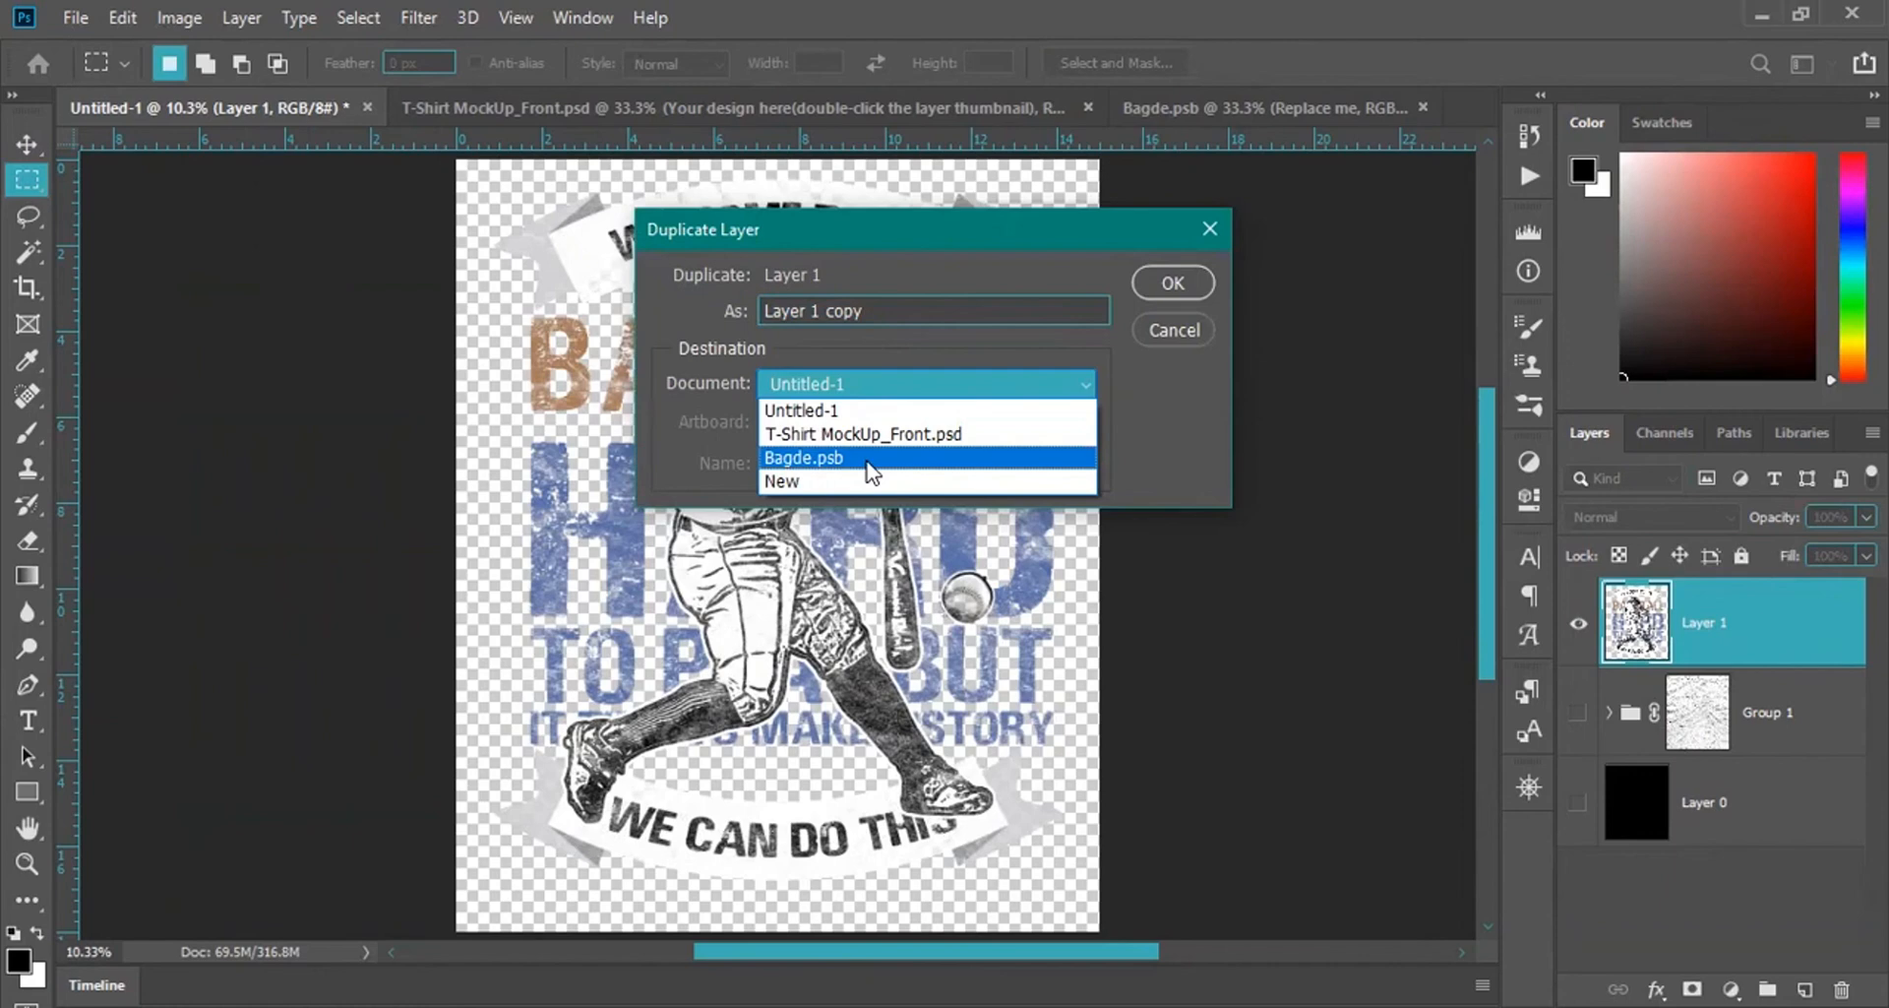
click(868, 461)
click(1170, 283)
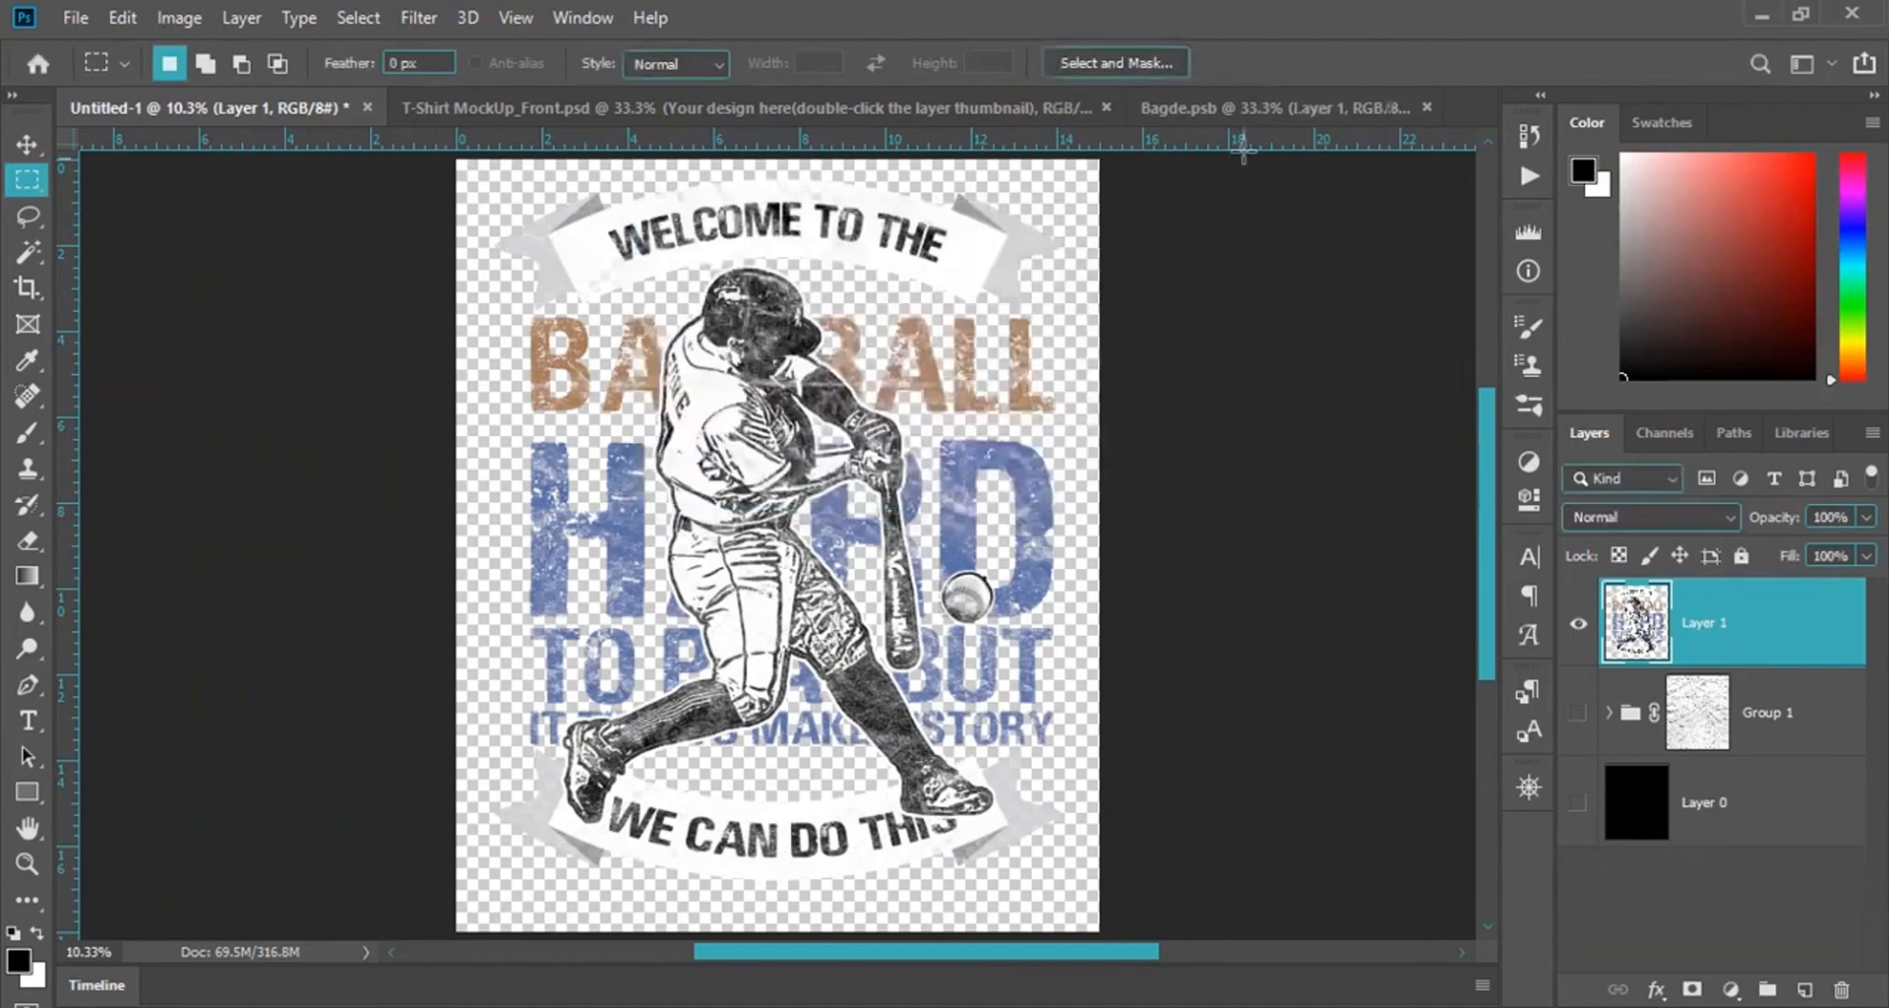
In Bagde.psb, scale the baseball artwork to about 21% so it fits the canvas, and hide the Replace me layer.
click(1250, 111)
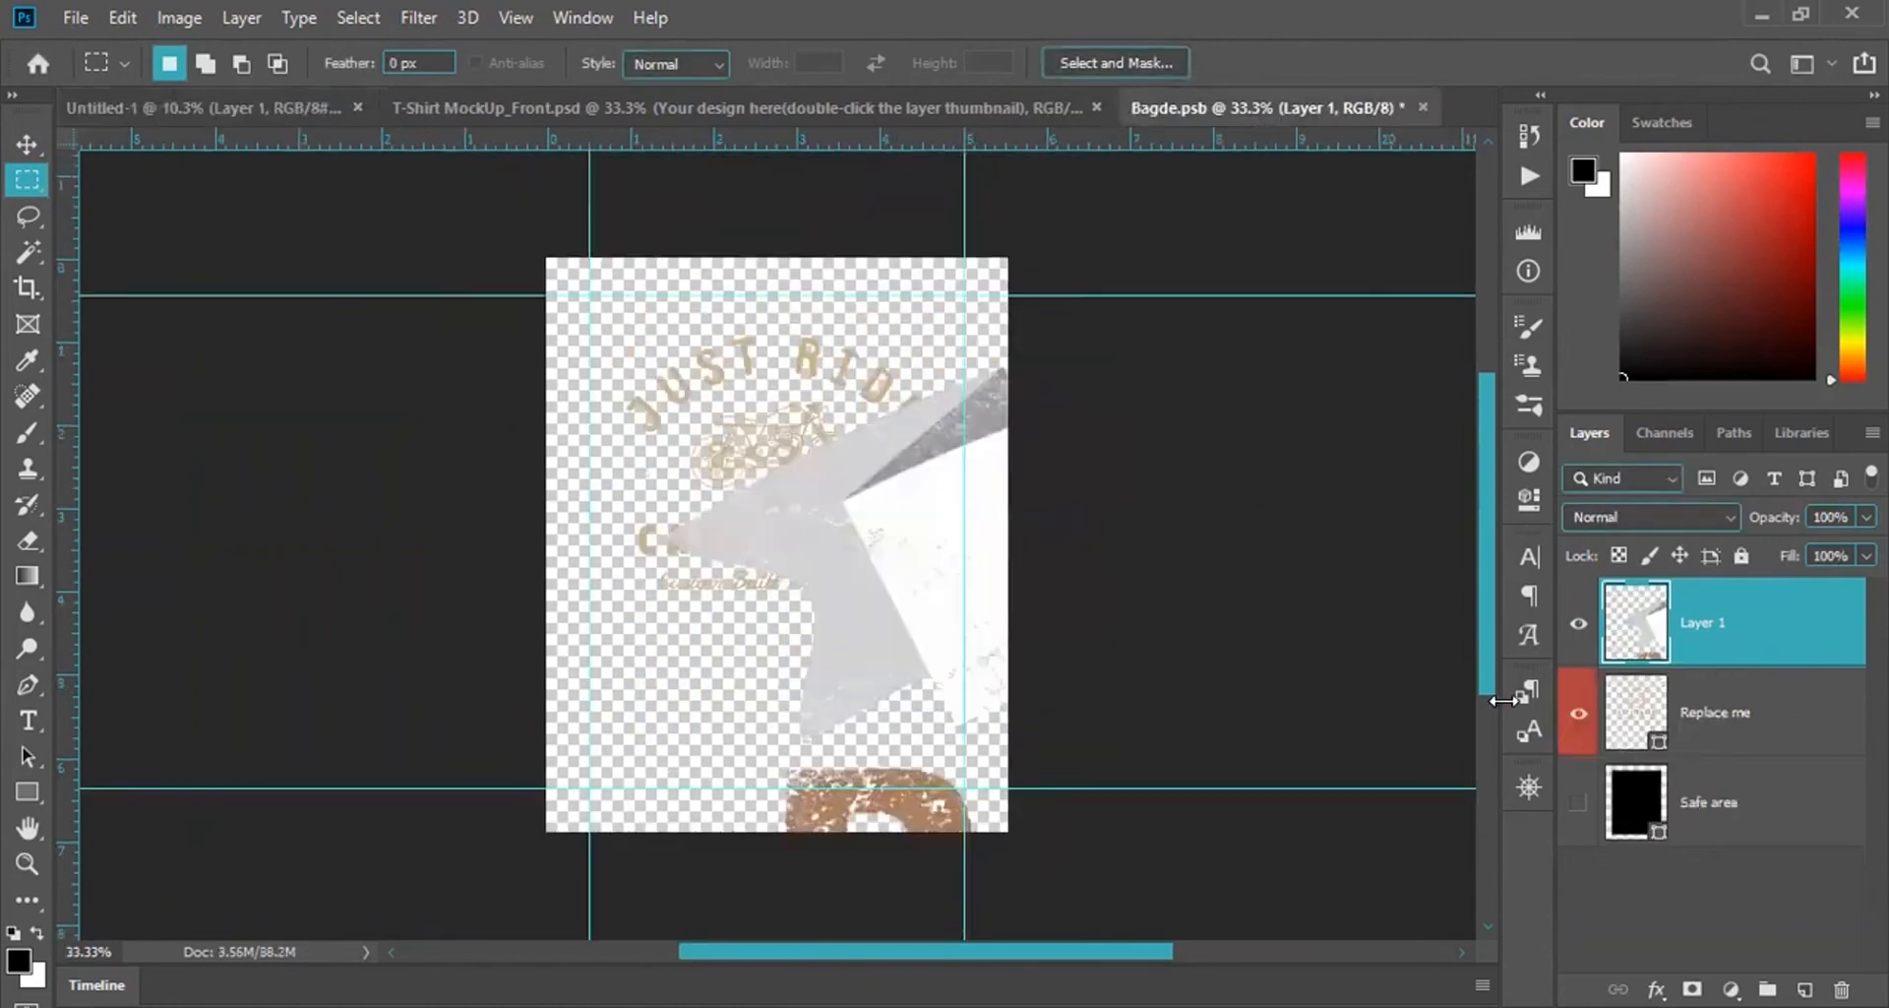
click(28, 145)
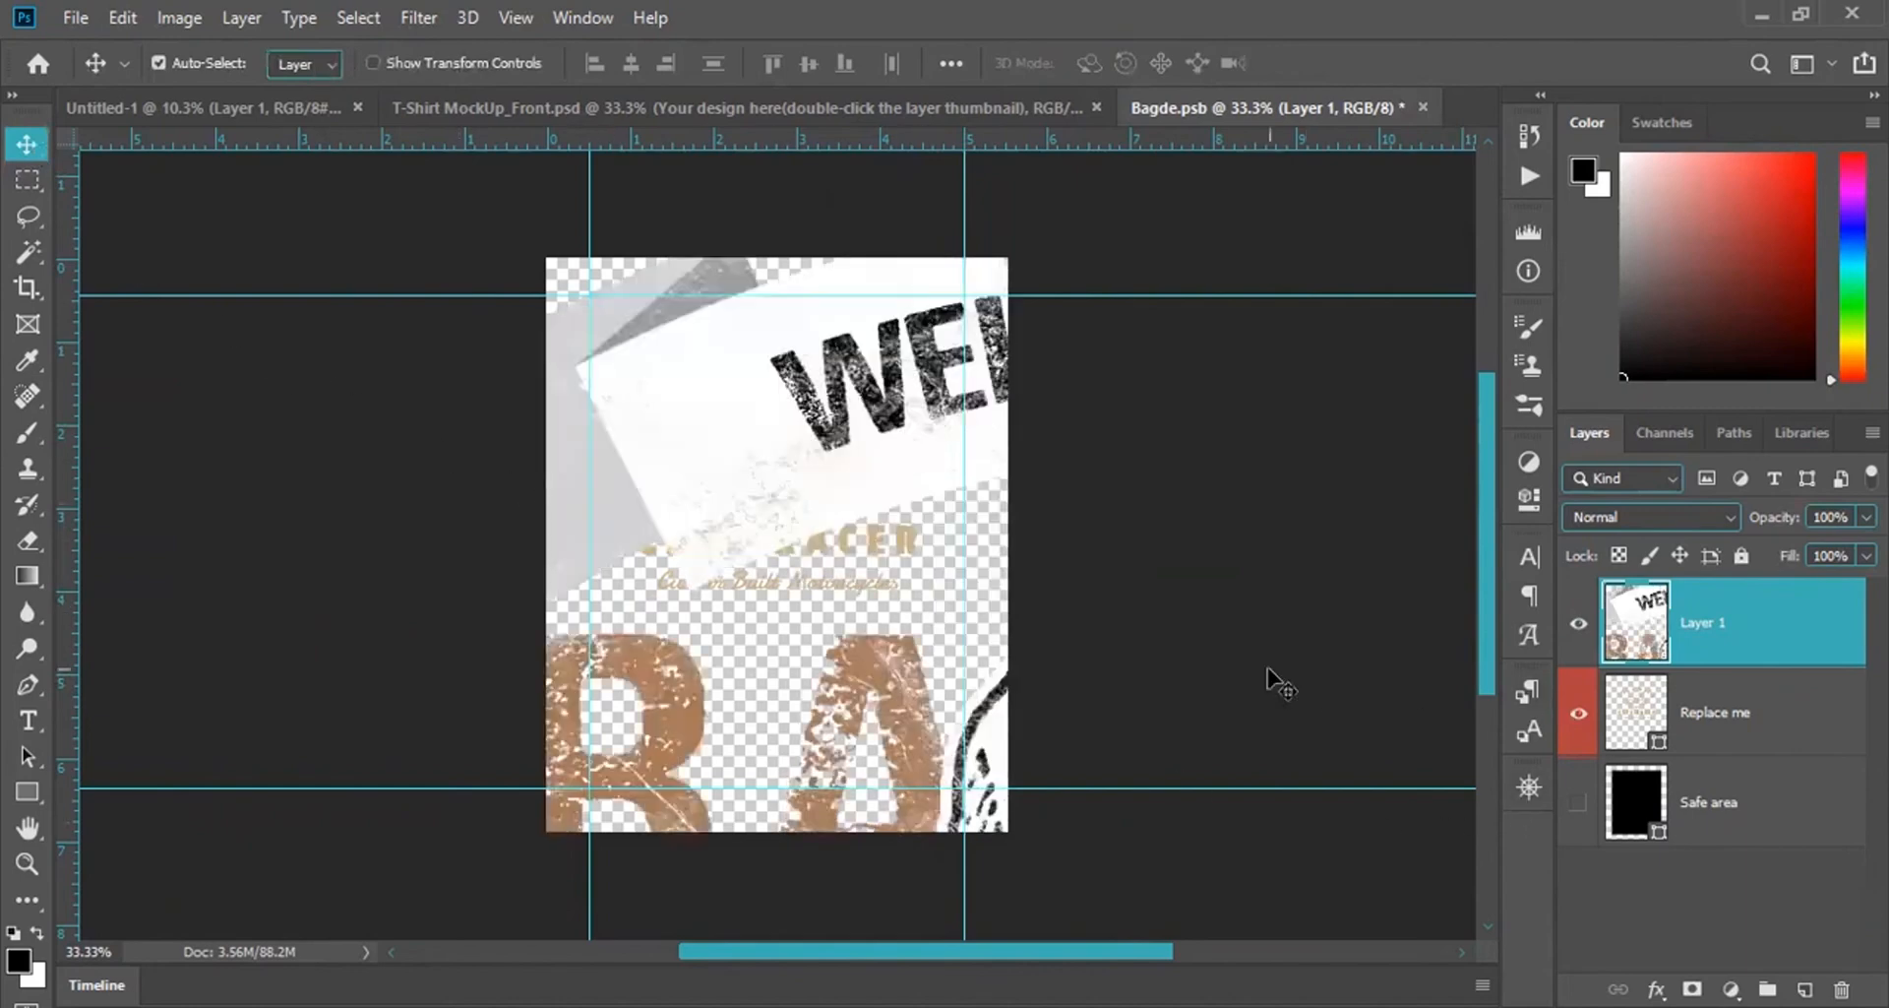
key(ctrl+t)
scroll(1269, 669, down, 5)
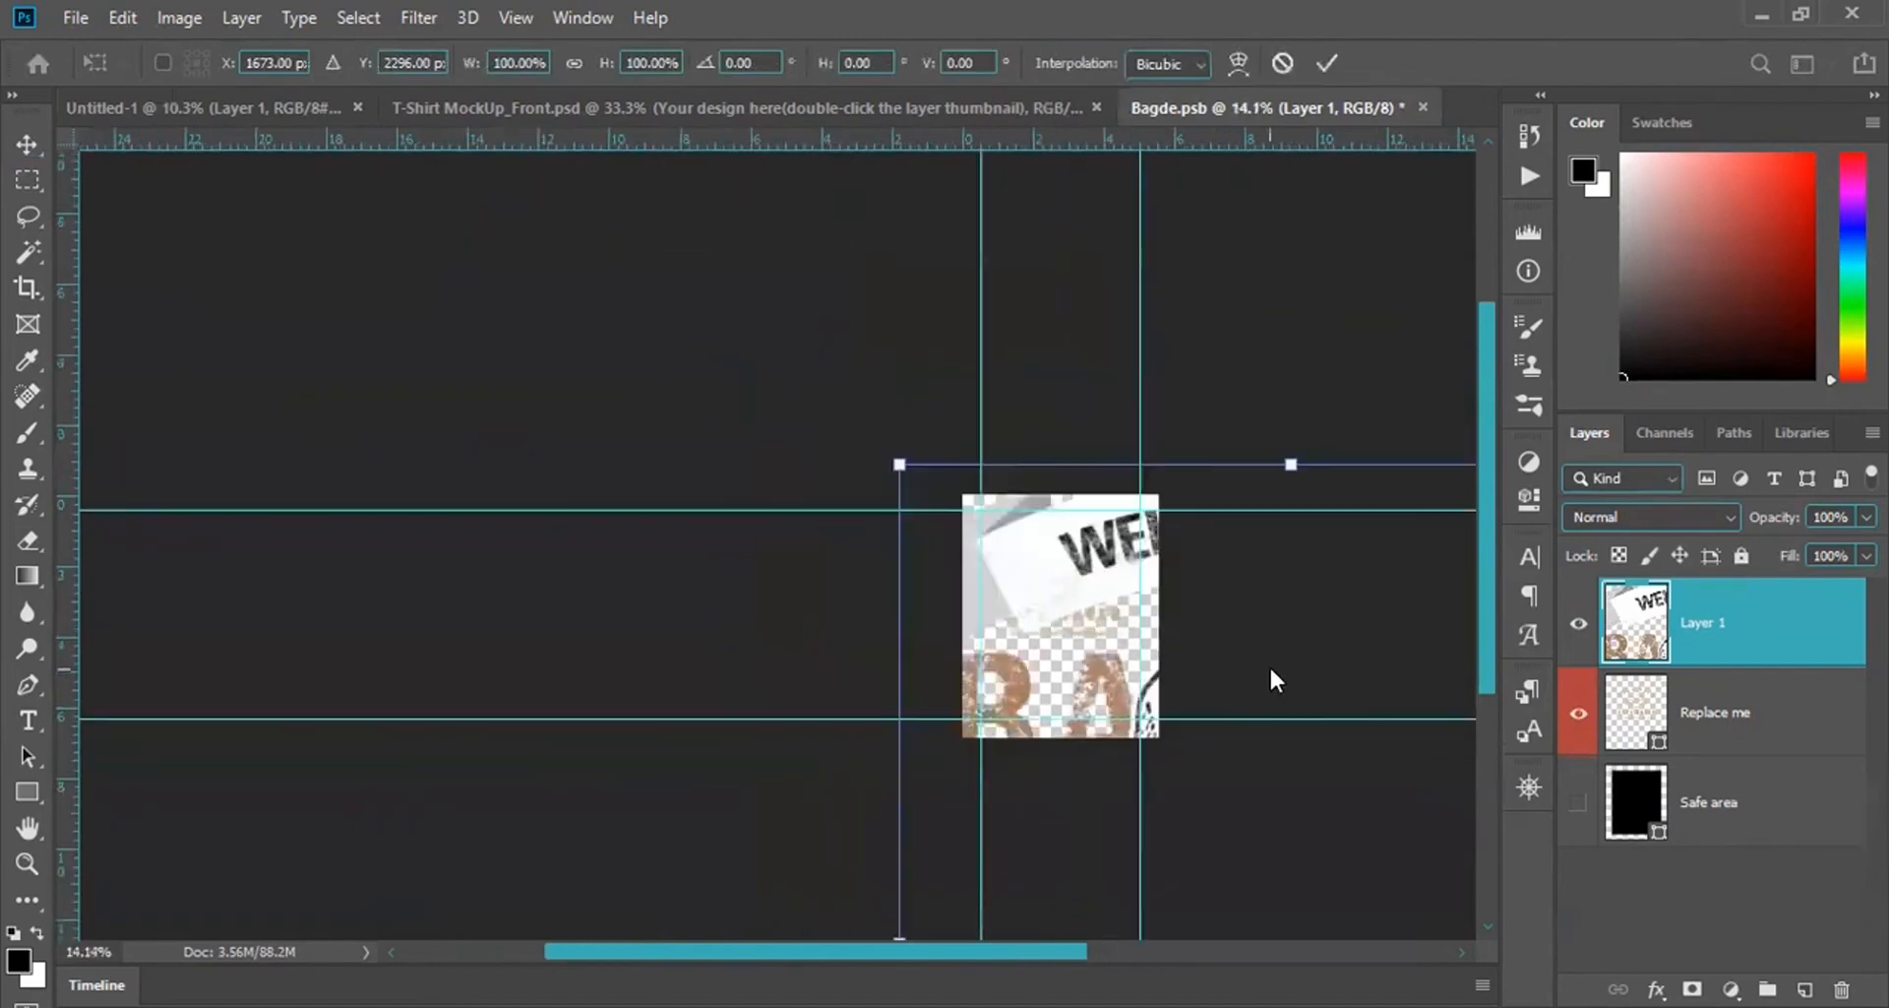
drag(1269, 669, 636, 333)
scroll(637, 332, down, 4)
drag(797, 434, 952, 539)
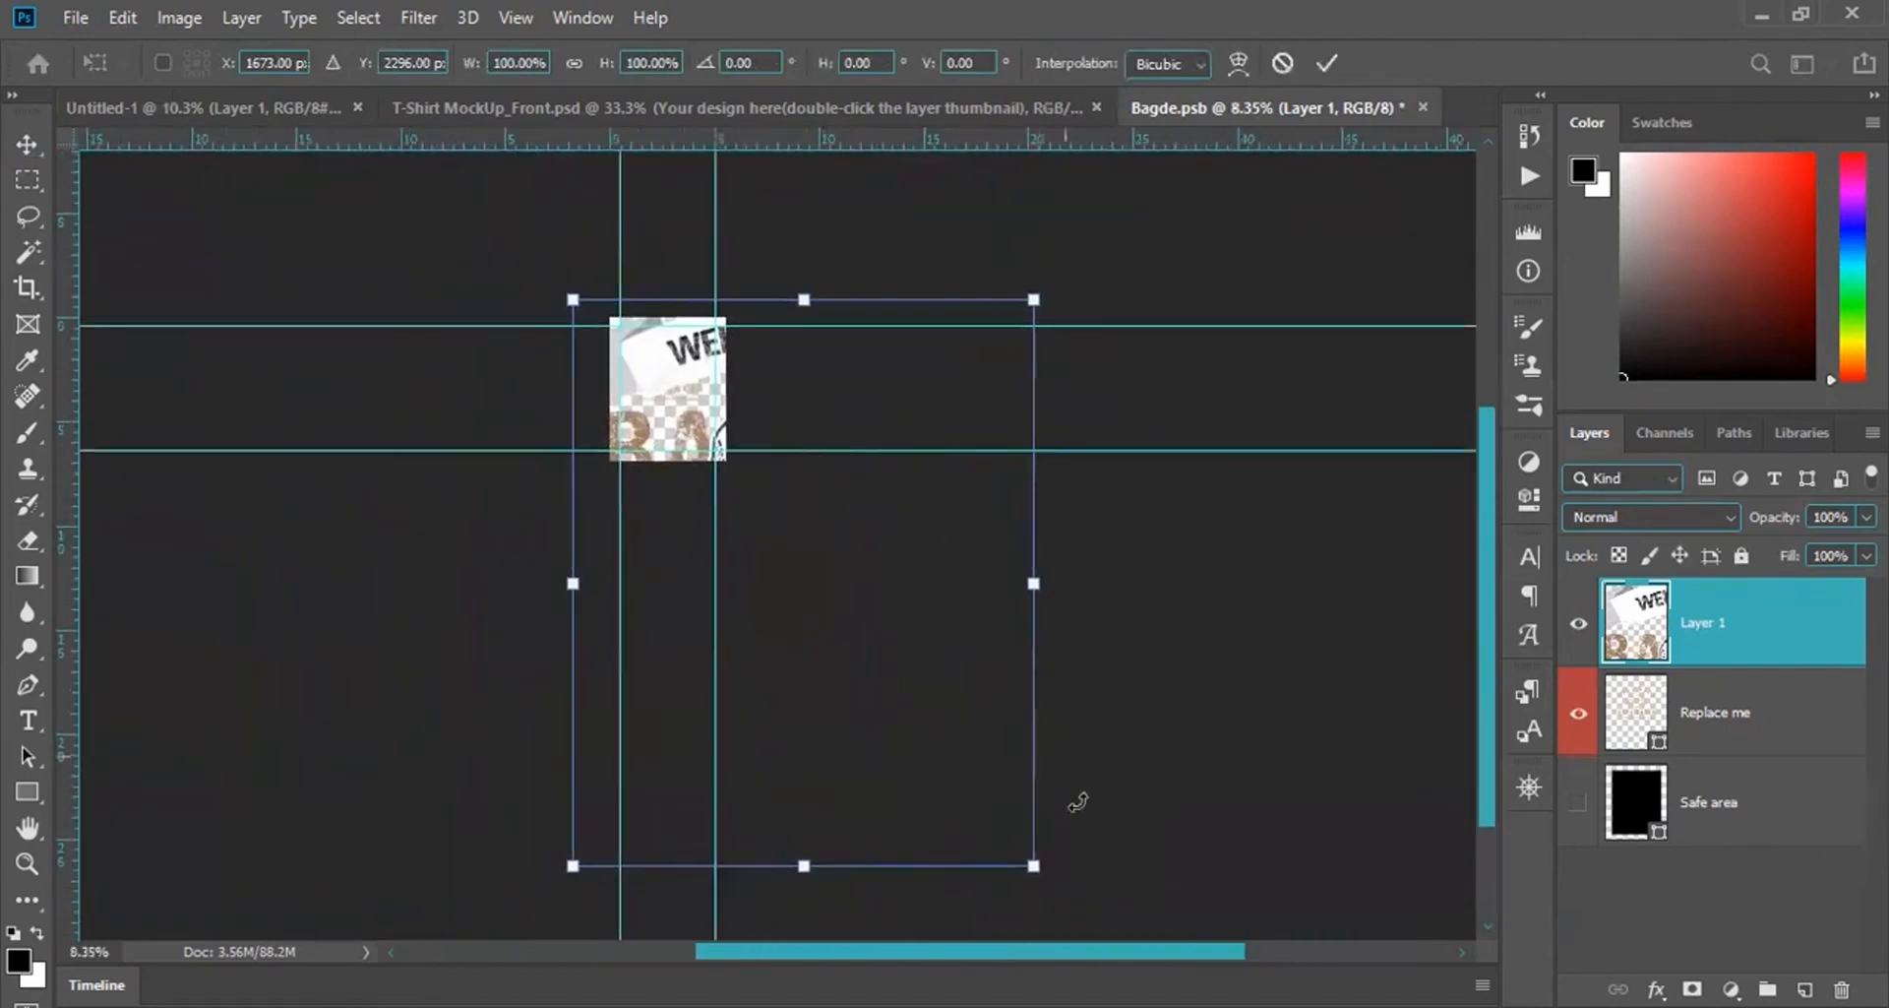
drag(1026, 863, 677, 405)
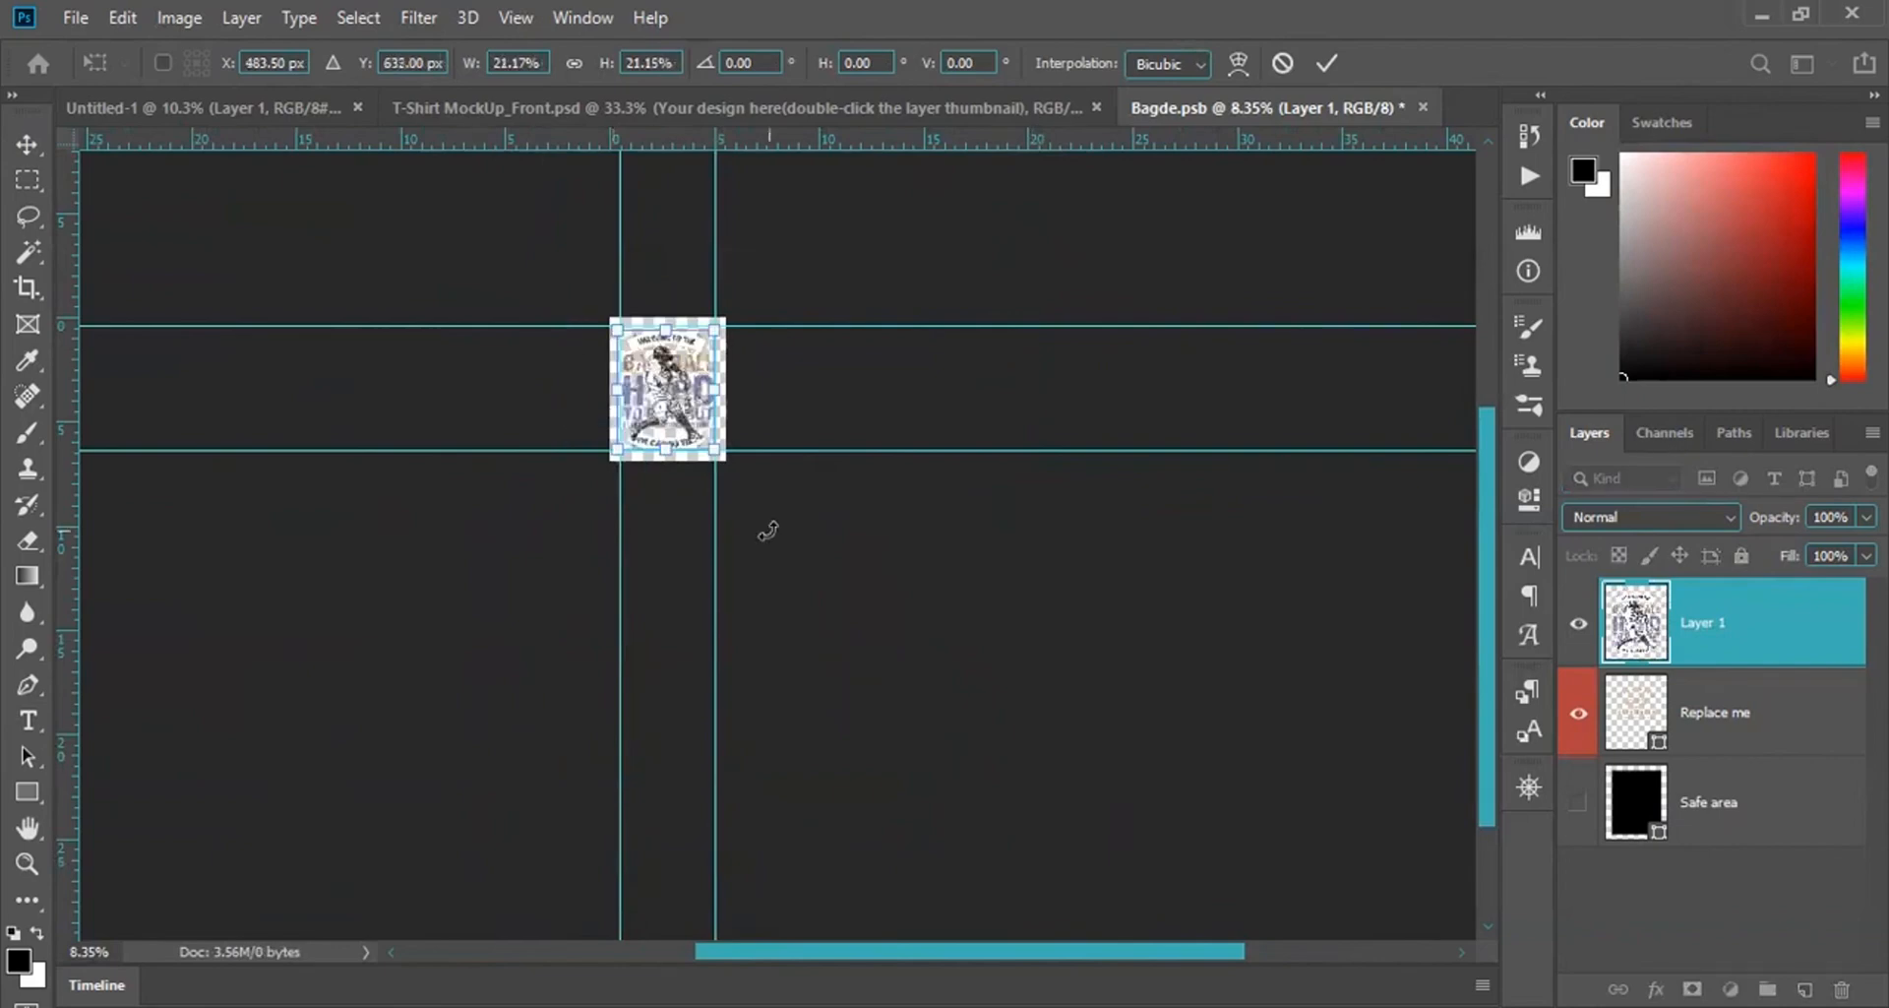
key(ctrl+0)
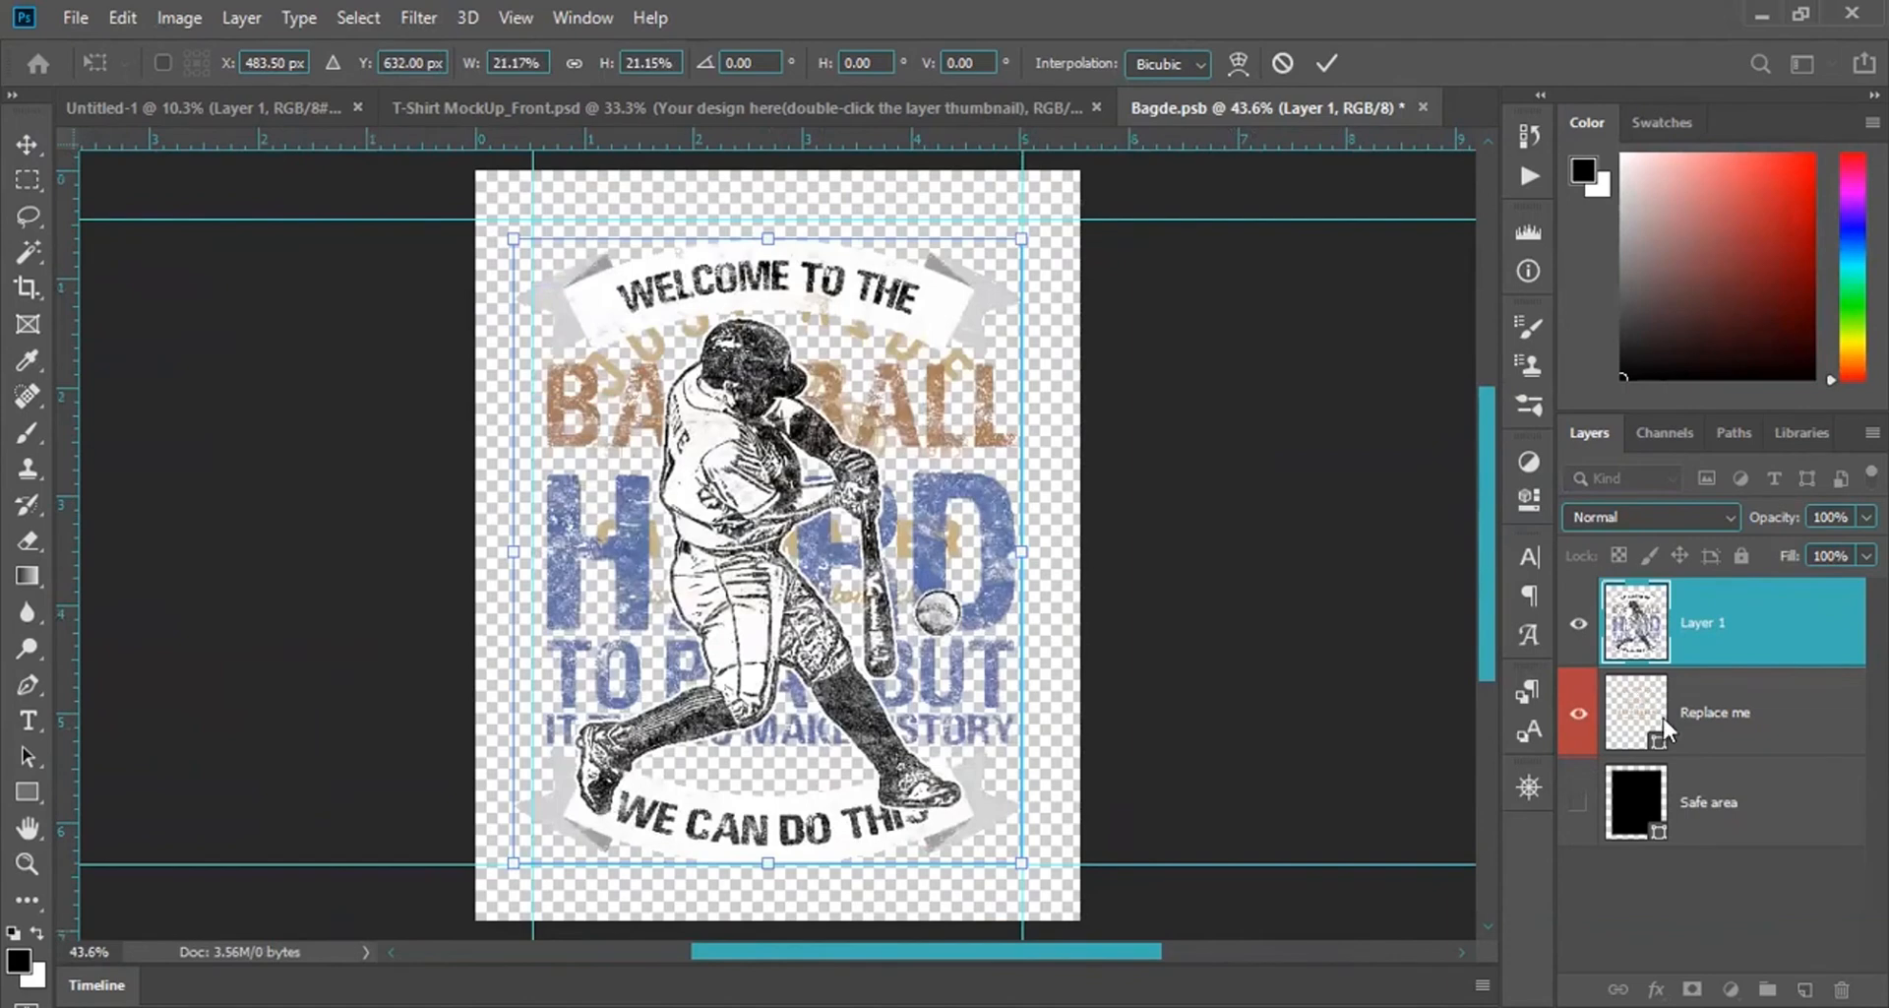
click(1578, 712)
key(Return)
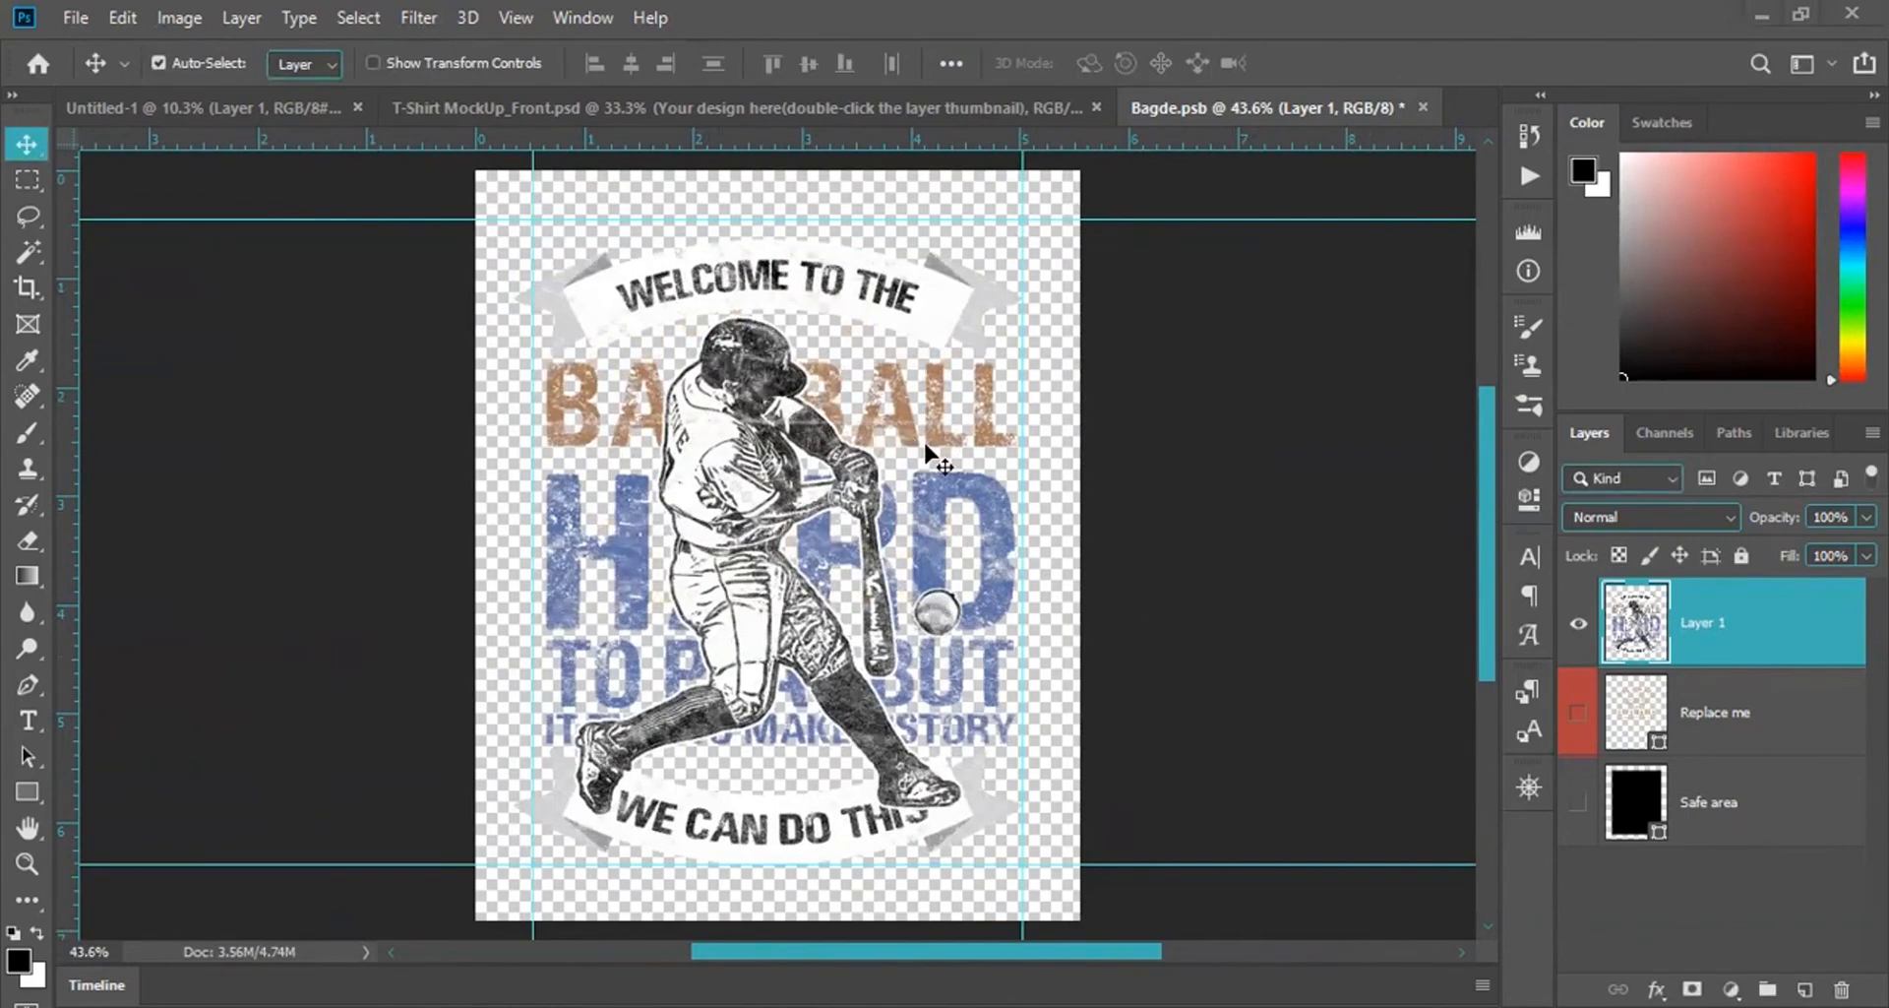
Move the artwork inside the safe-area guides, scale it to about 97% to match their width, and nudge it down.
key(ctrl)
key(ctrl+t)
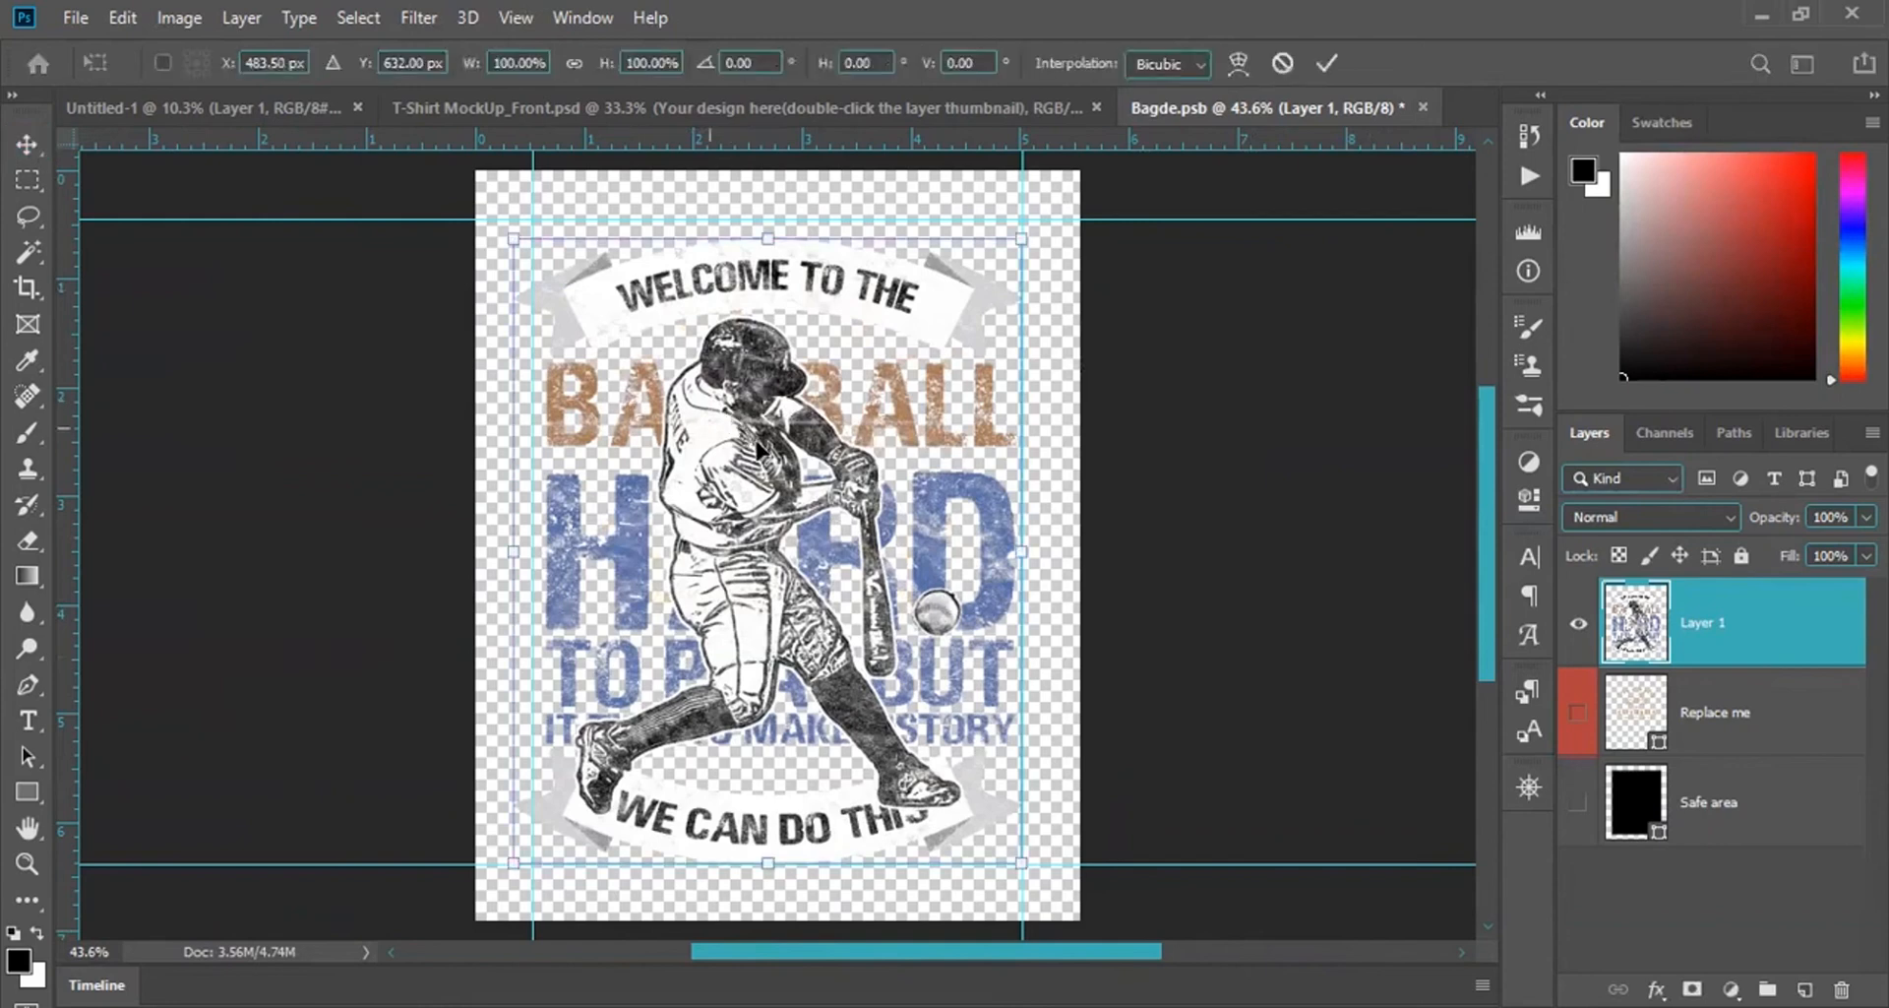
drag(765, 450, 784, 431)
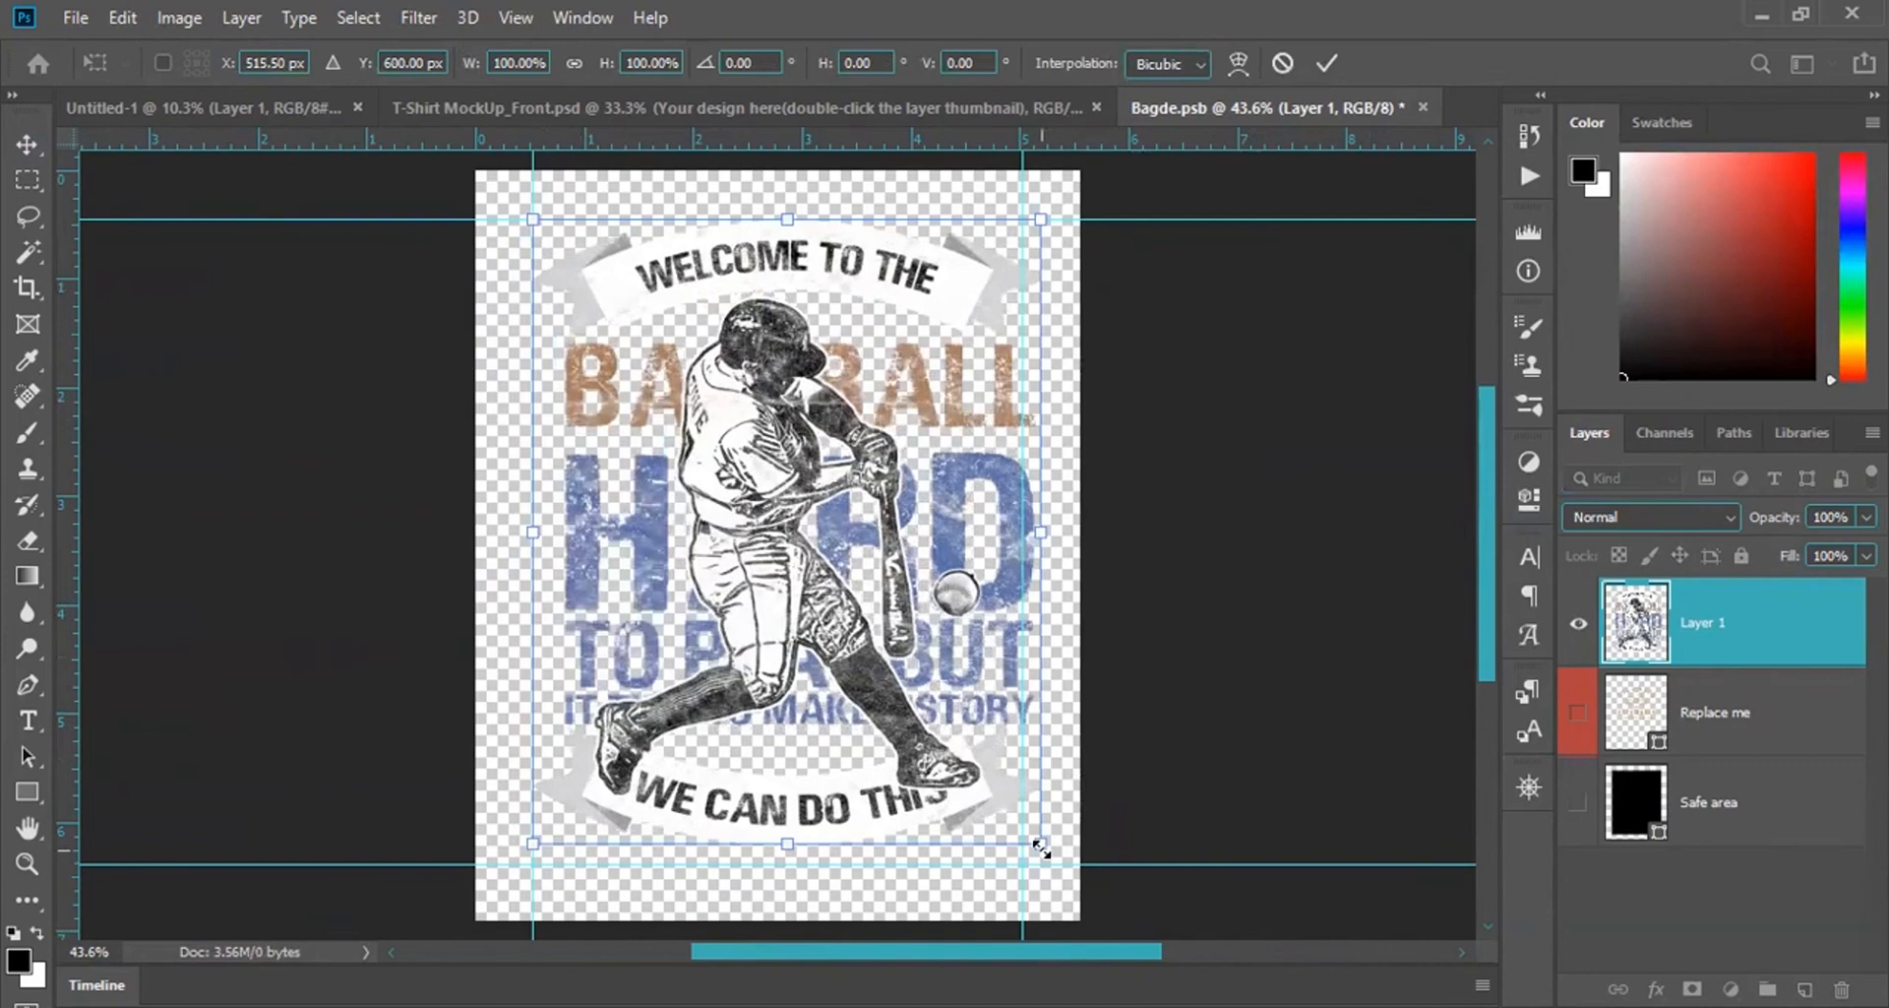
drag(1041, 848, 1017, 835)
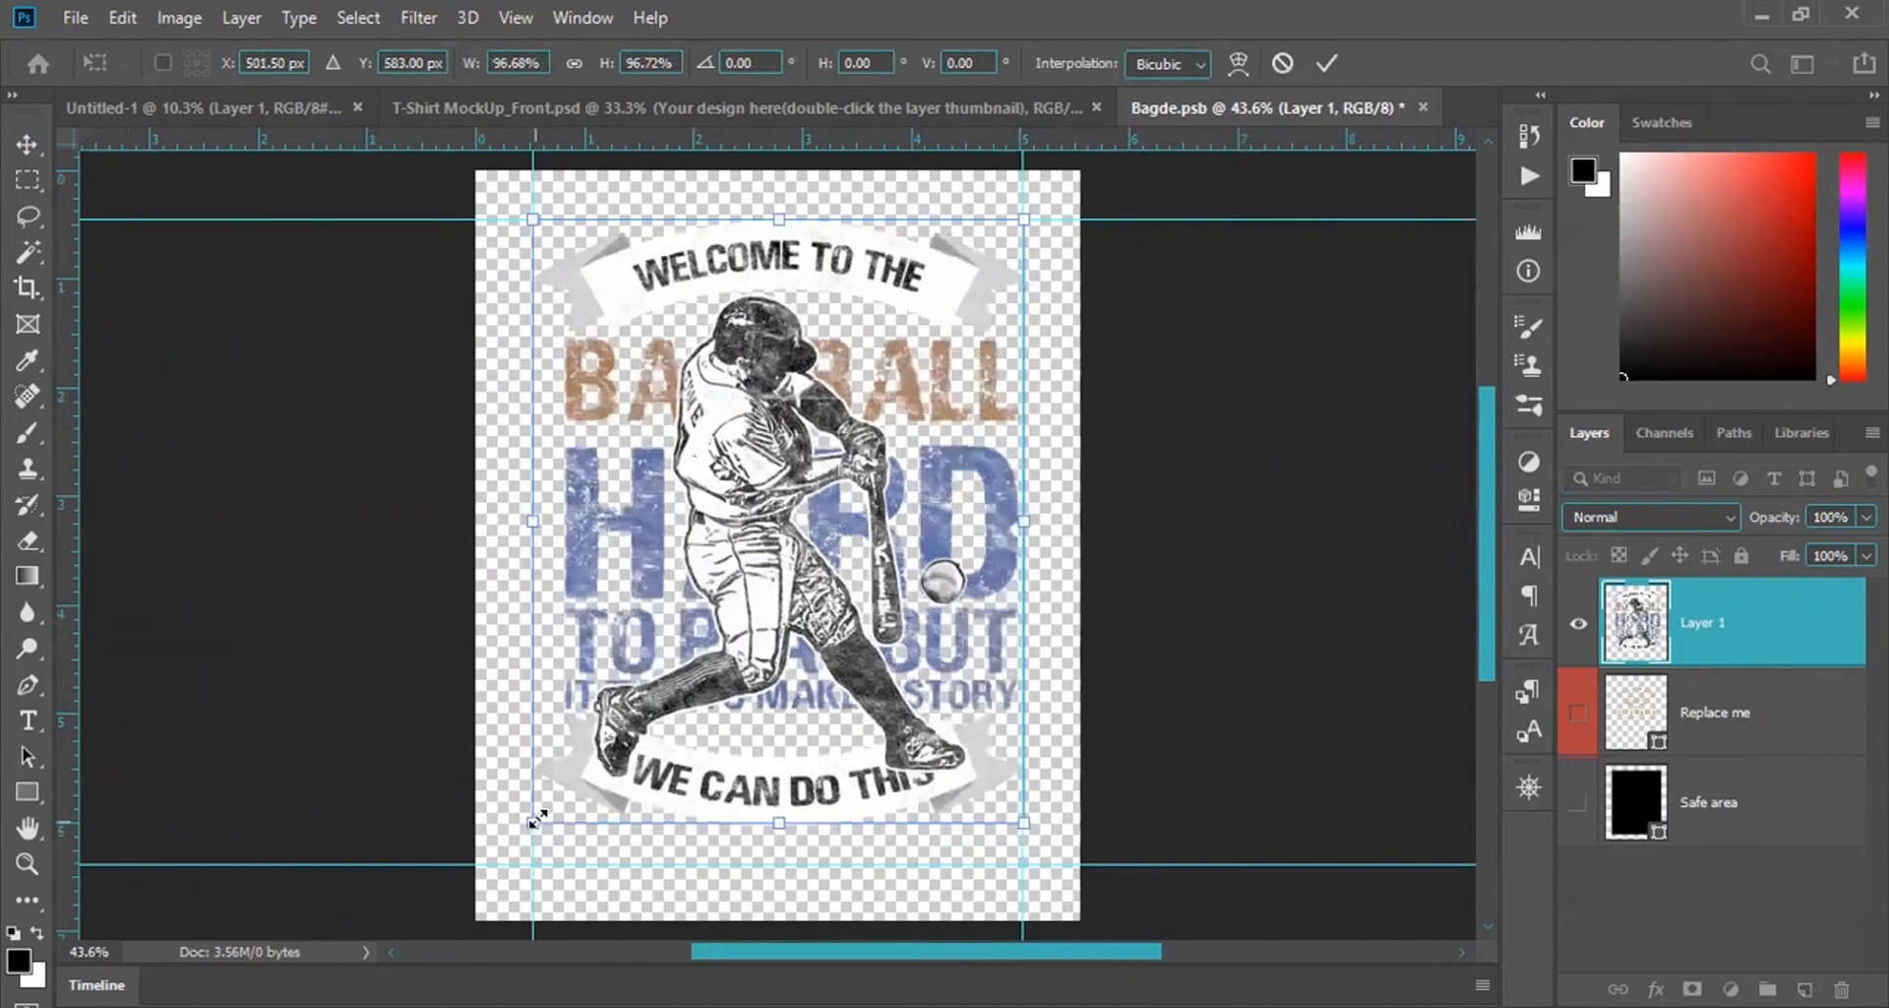
drag(529, 816, 531, 814)
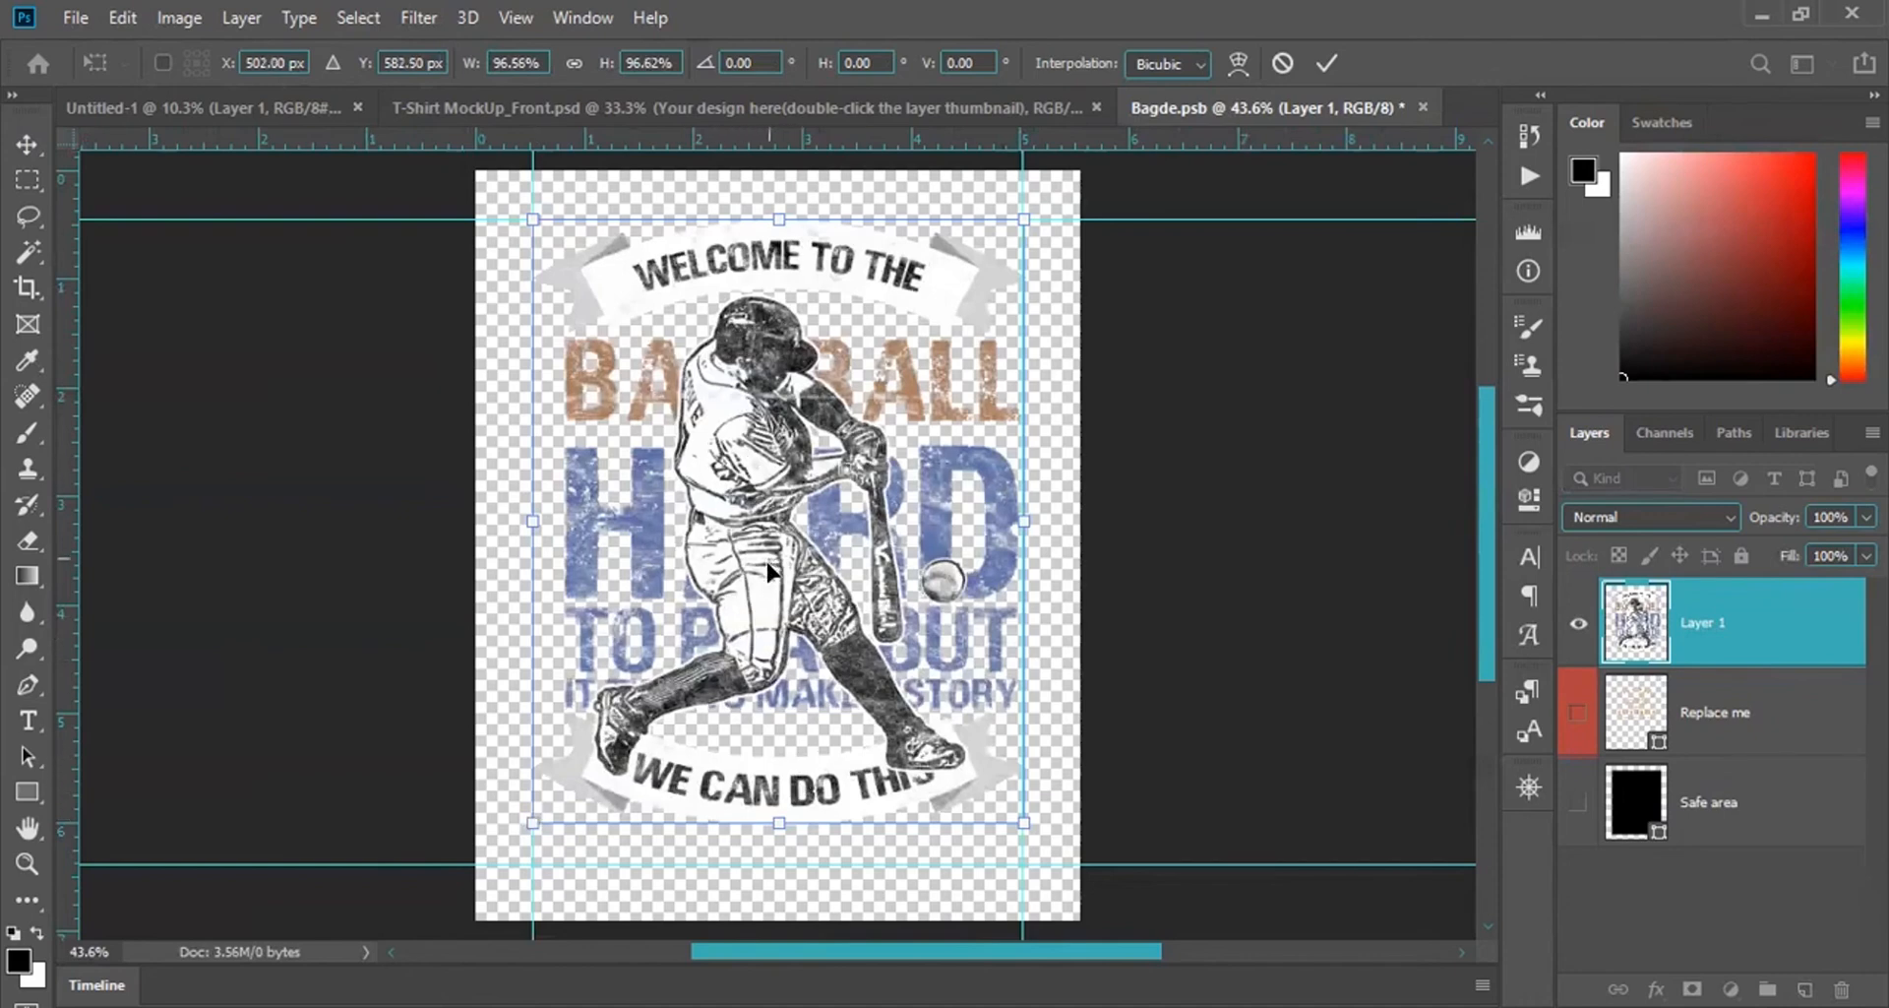
drag(767, 575, 768, 571)
key(shift+Down)
key(shift+Down)
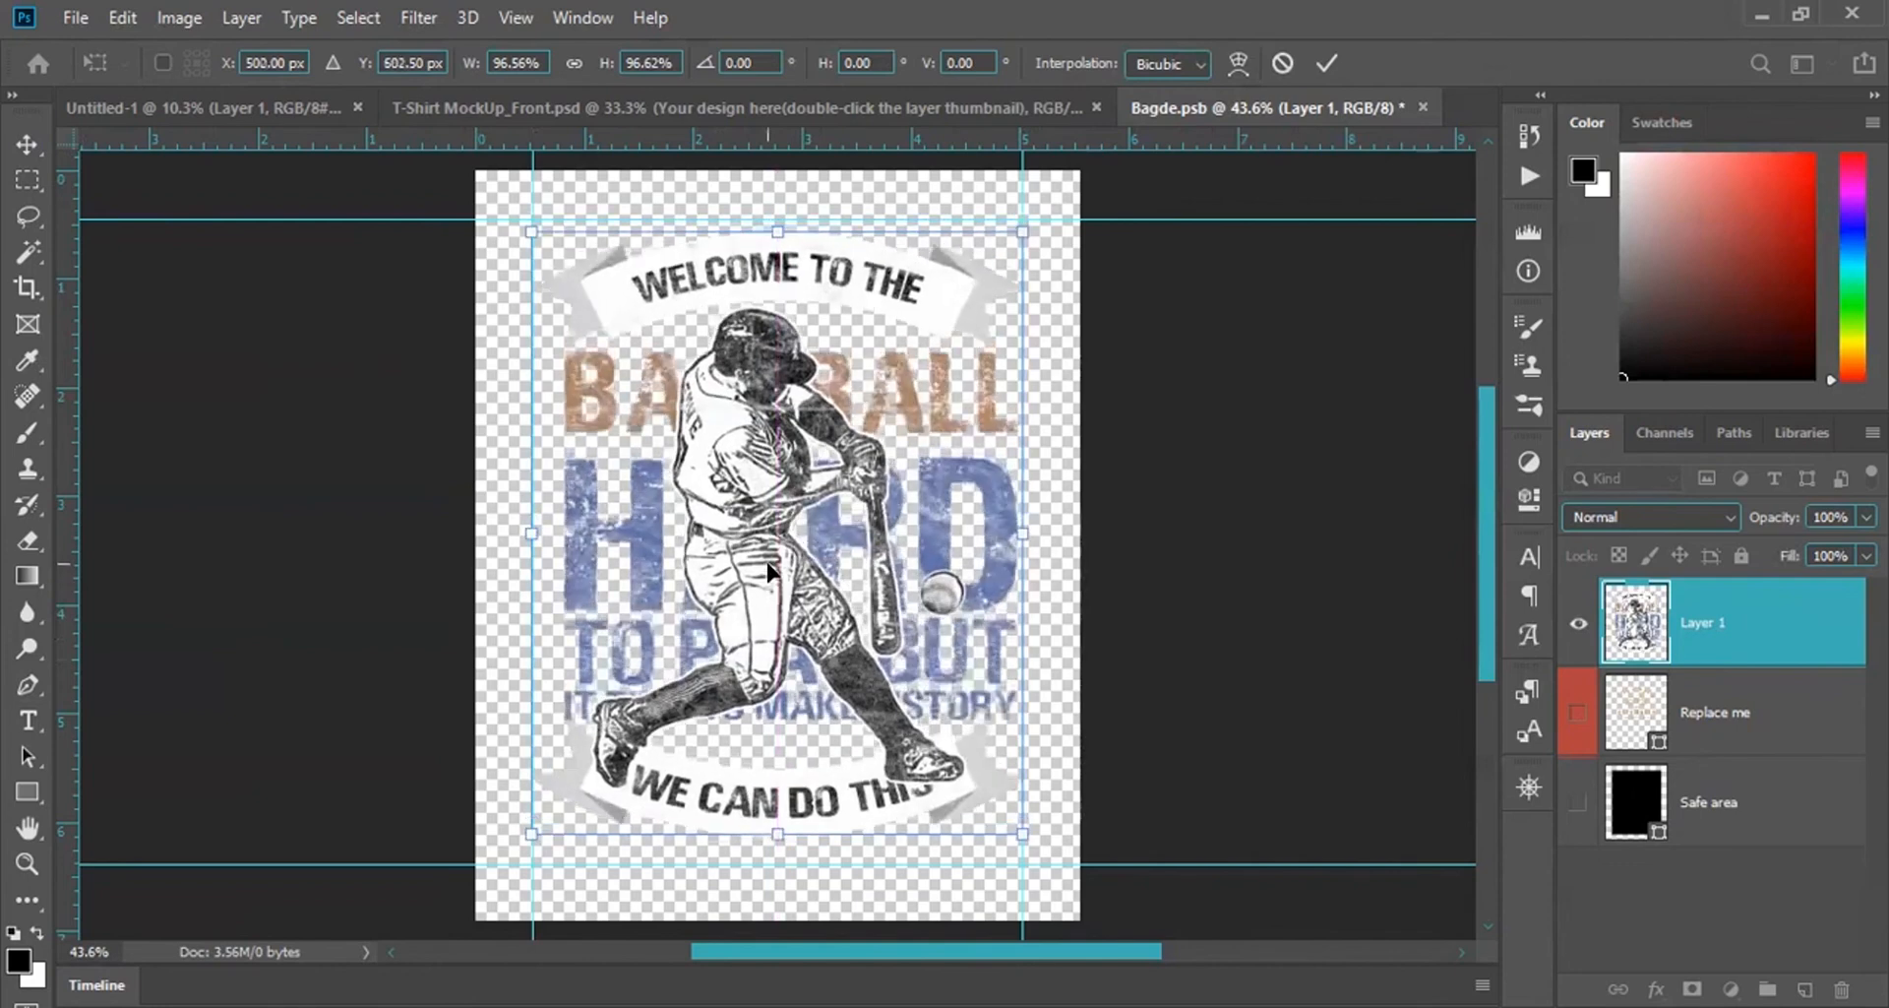
key(Return)
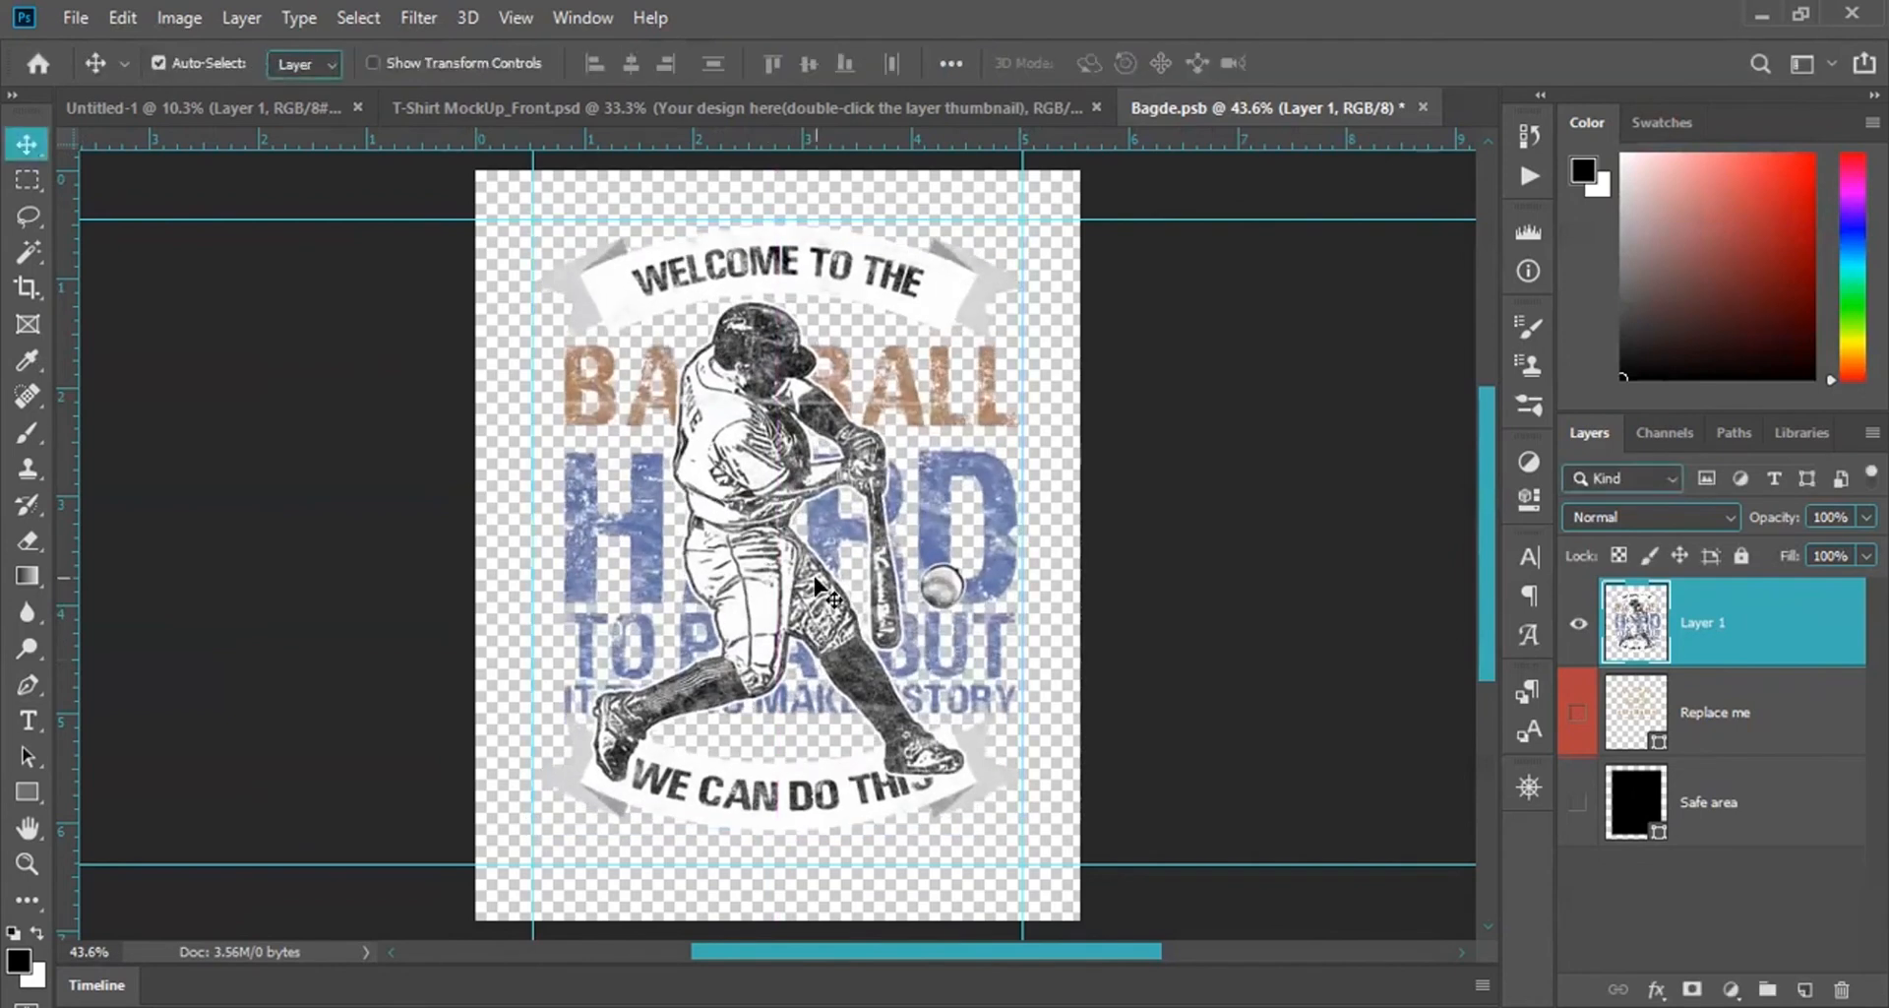
Save Bagde.psb, check the baseball design on the T-shirt mockup, and return to the smart object document.
key(ctrl+s)
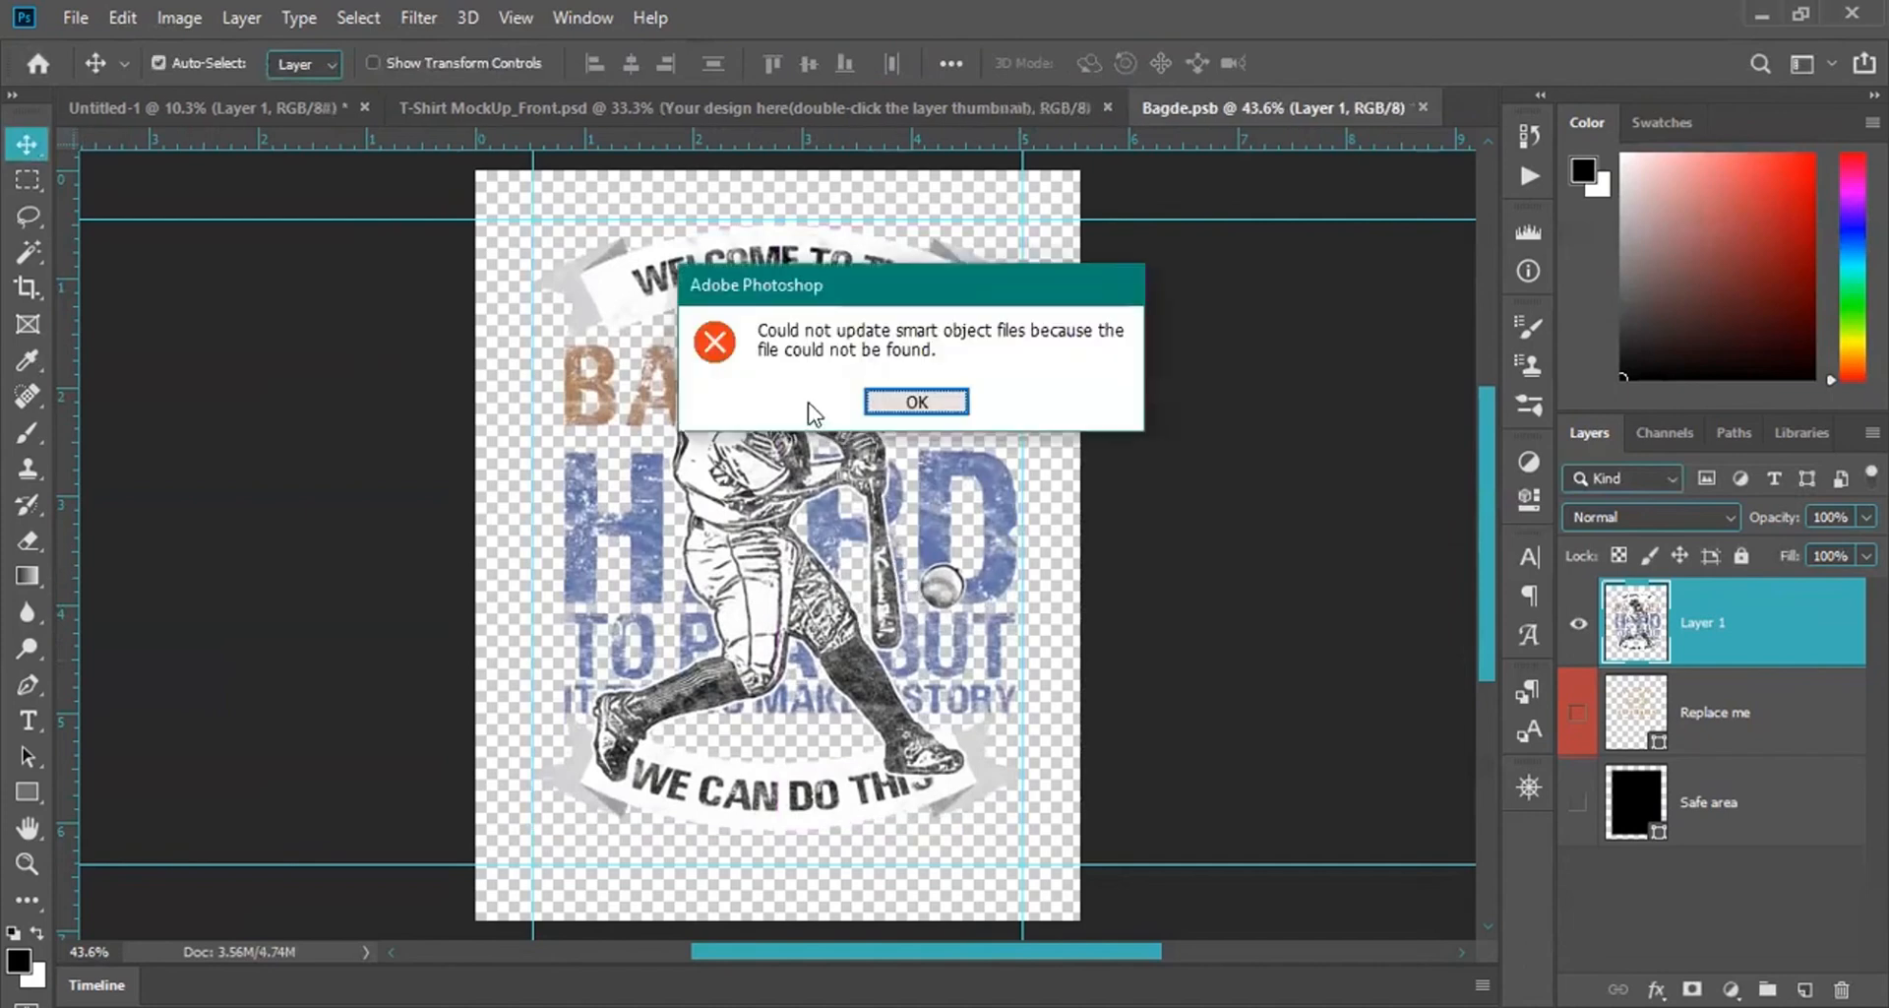
click(890, 401)
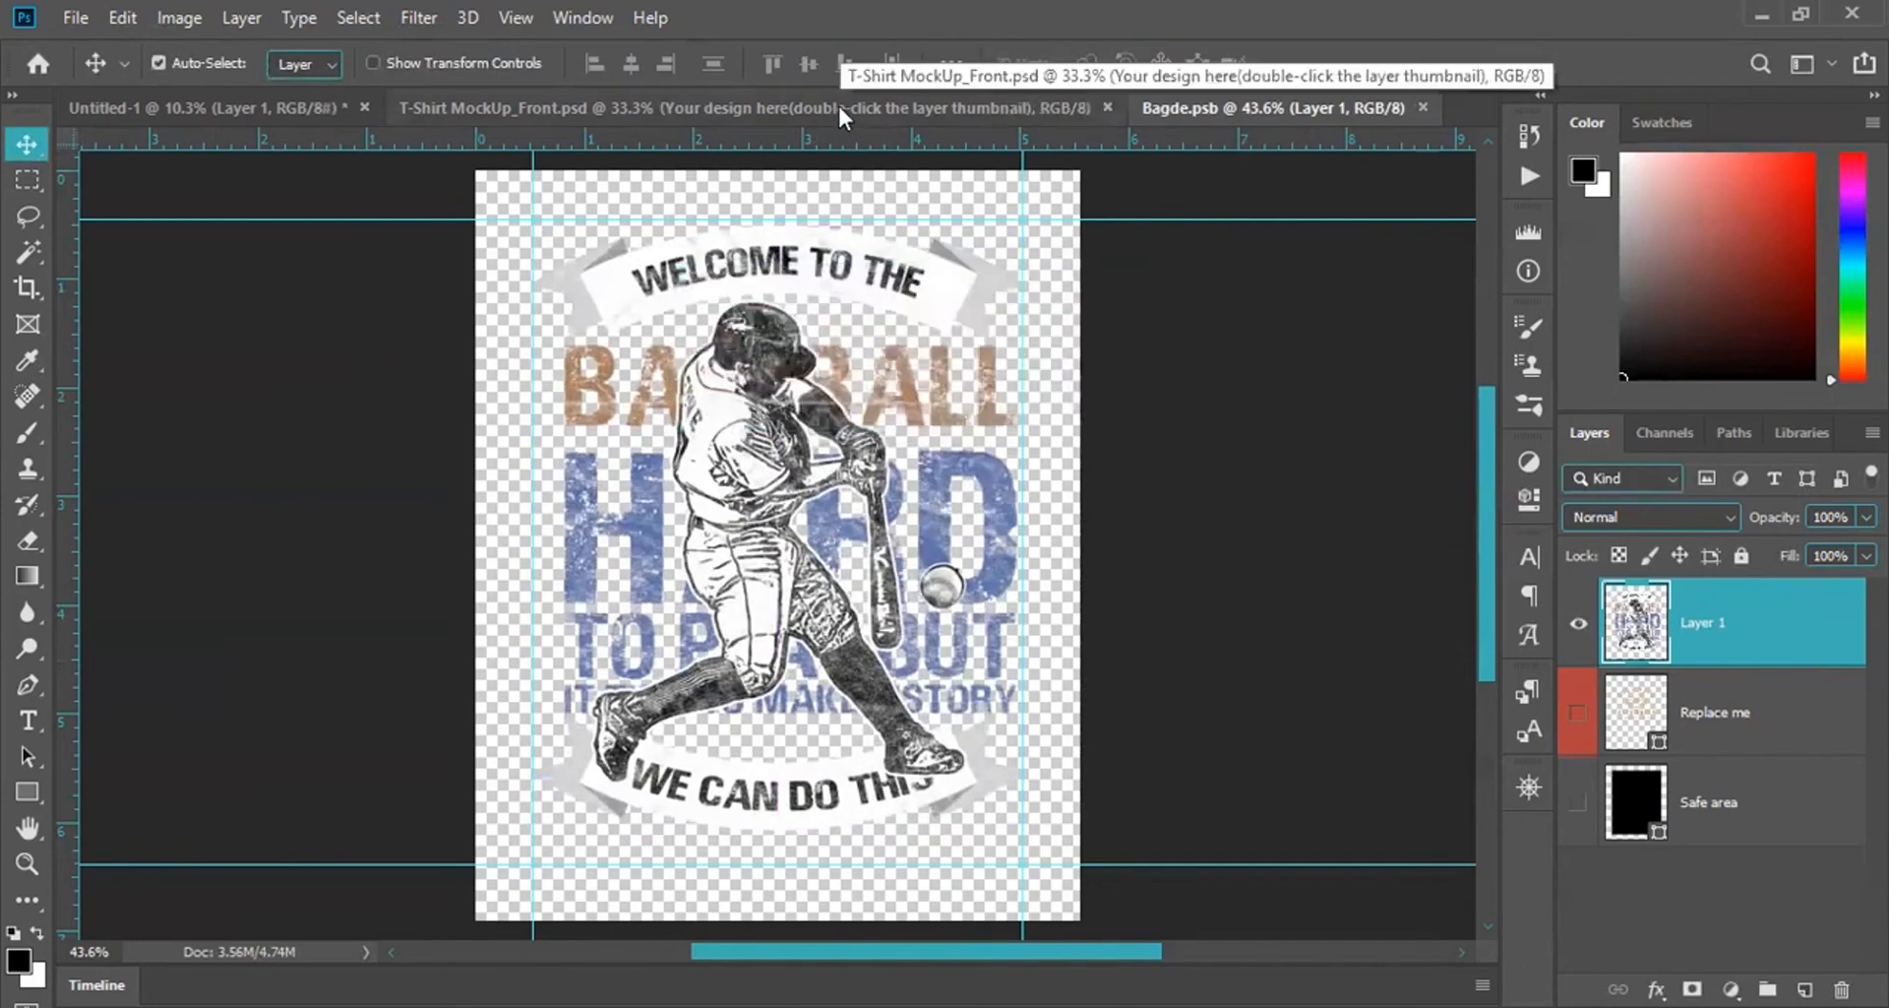
click(535, 100)
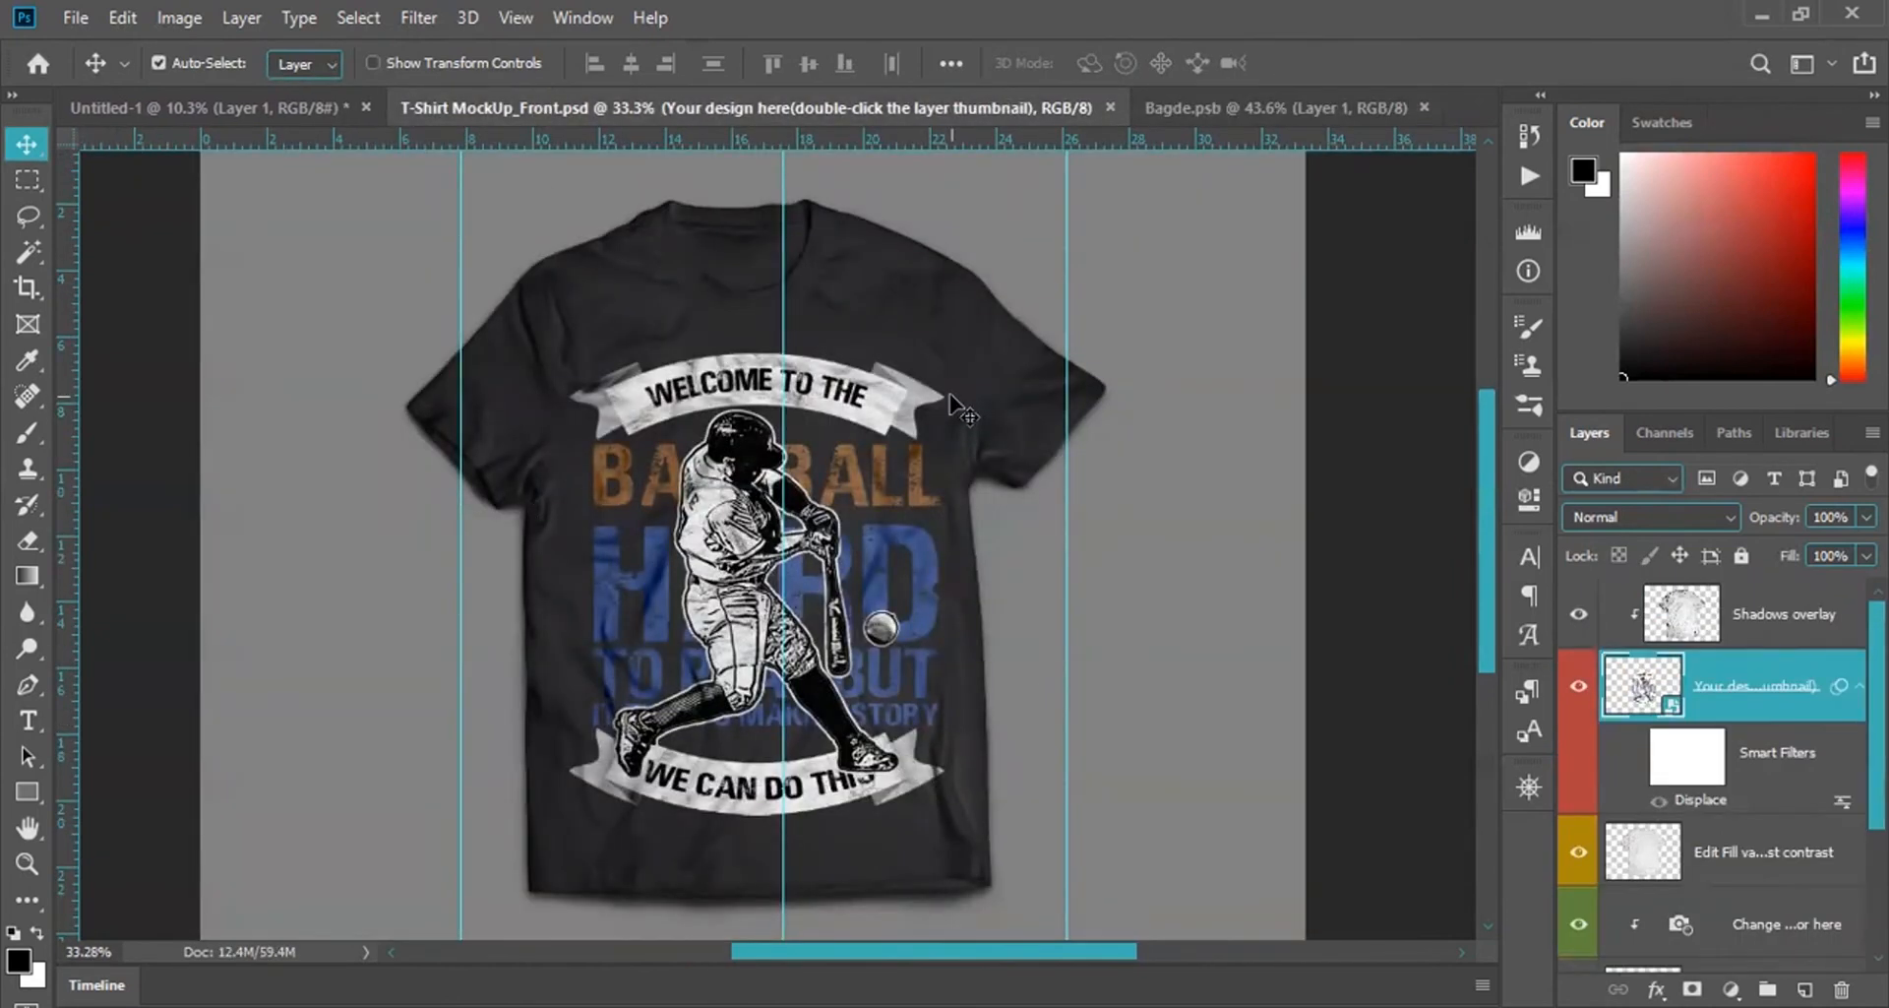
click(1194, 98)
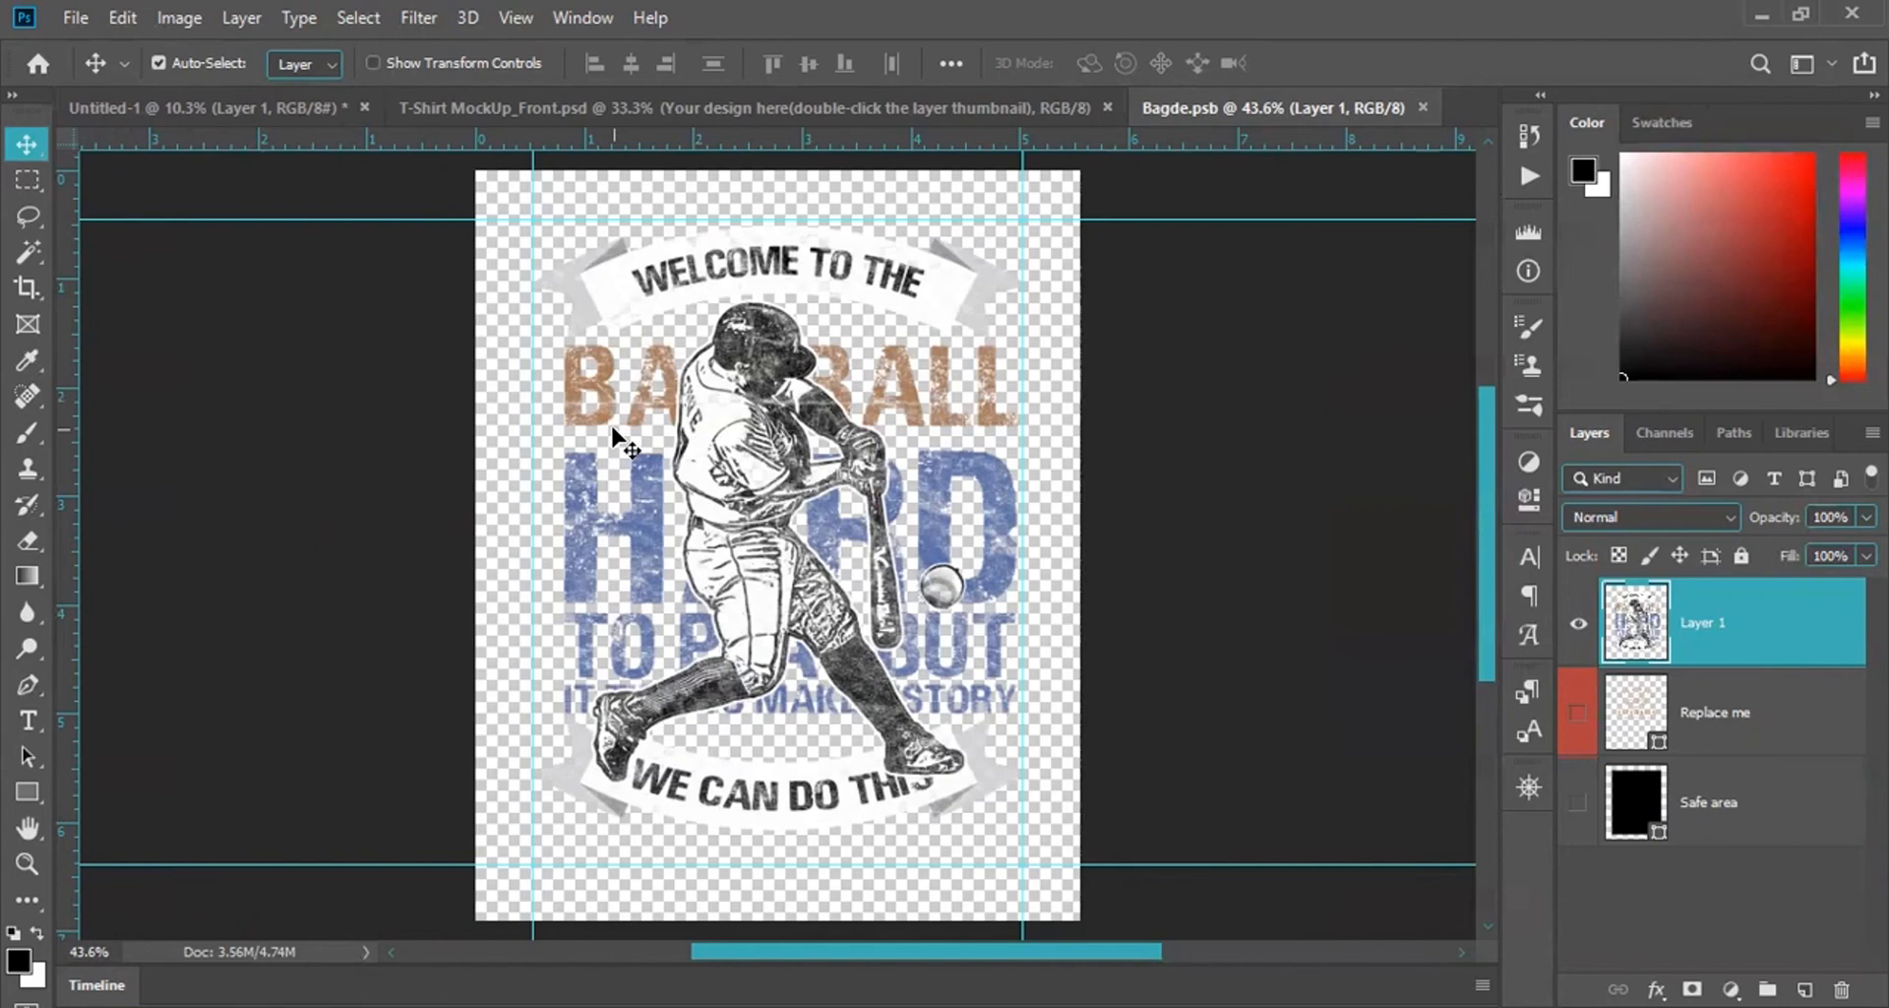
Compare the baseball artwork in Bagde.psb with how it appears on the T-shirt mockup.
click(760, 108)
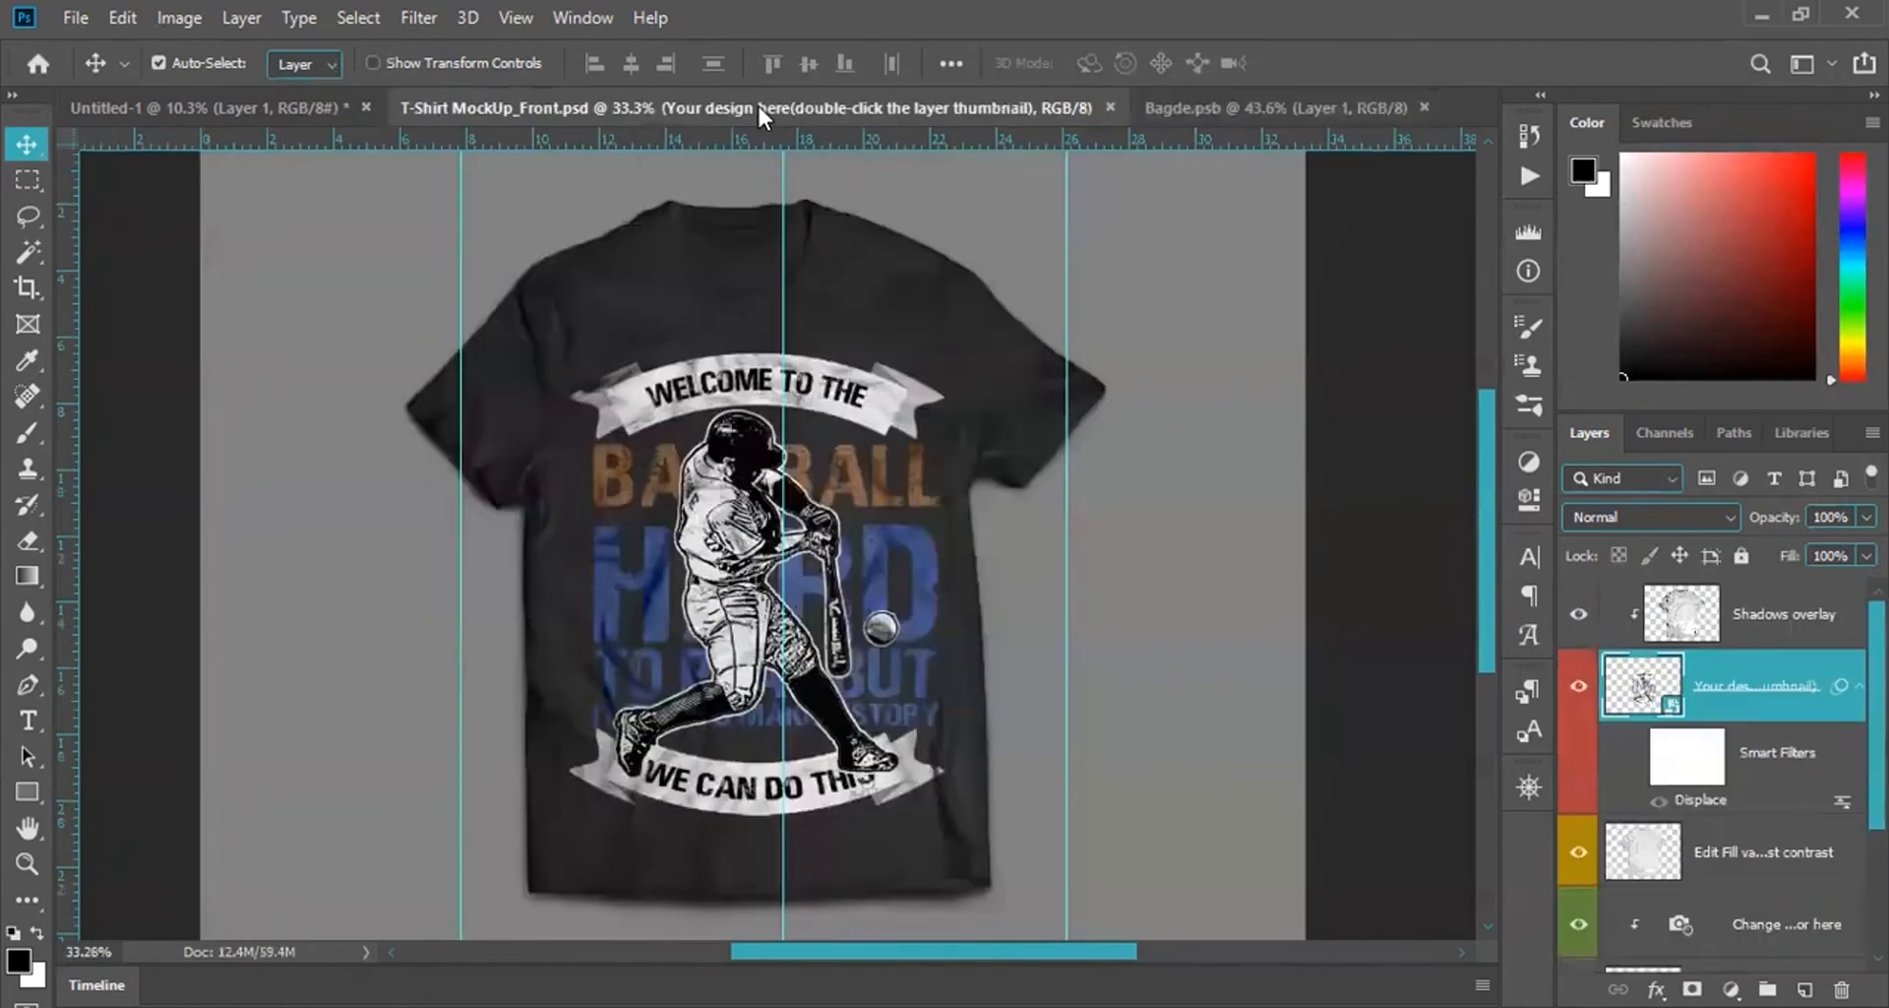
click(1243, 94)
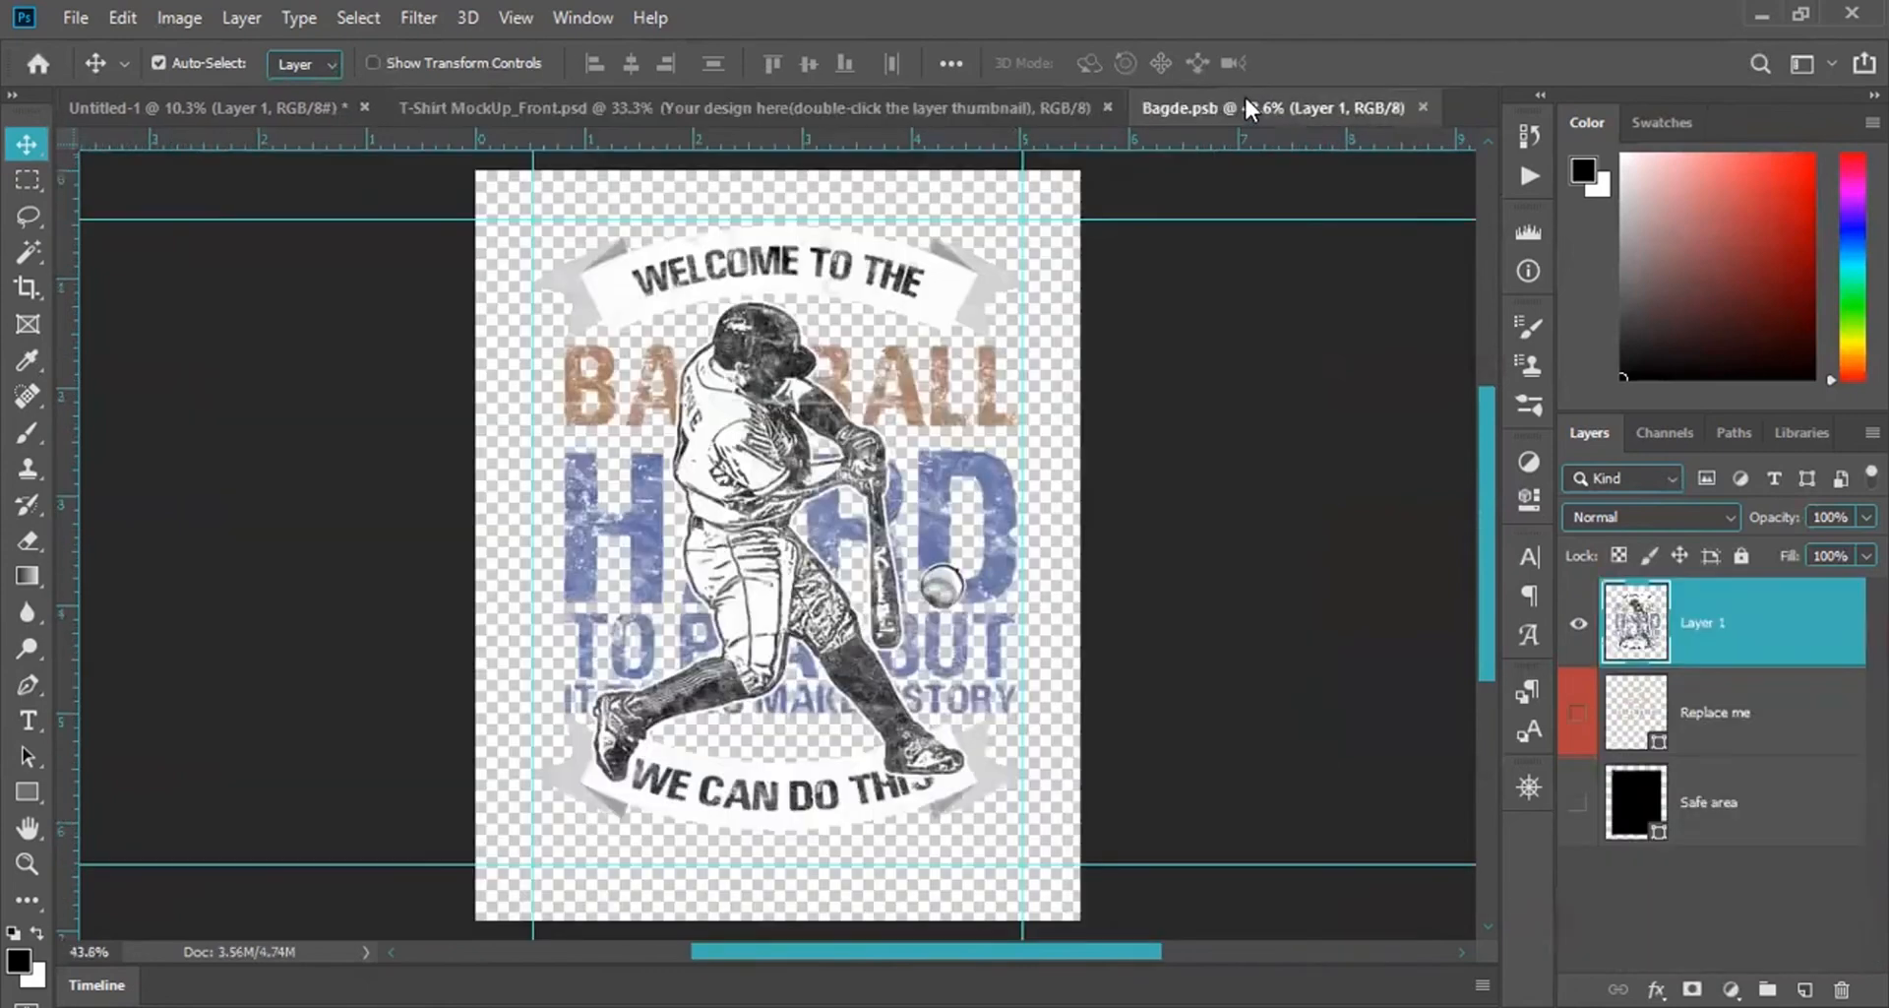
click(862, 108)
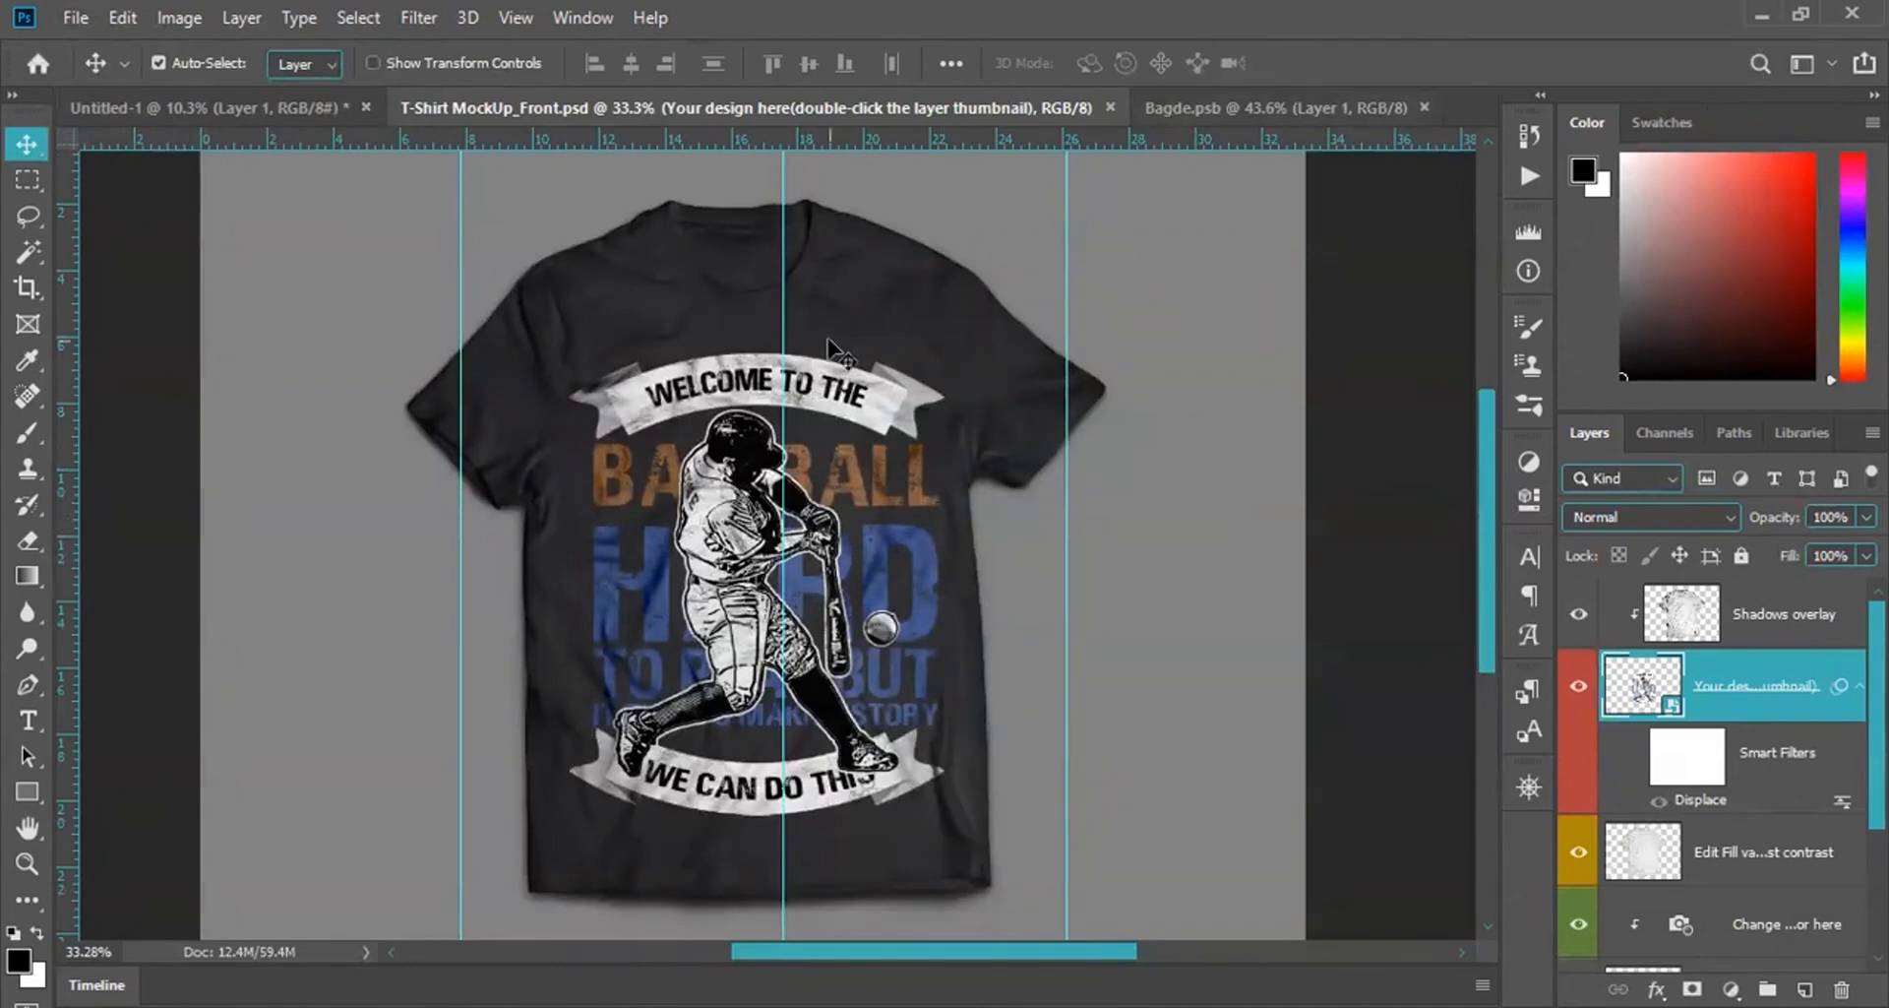
click(1263, 102)
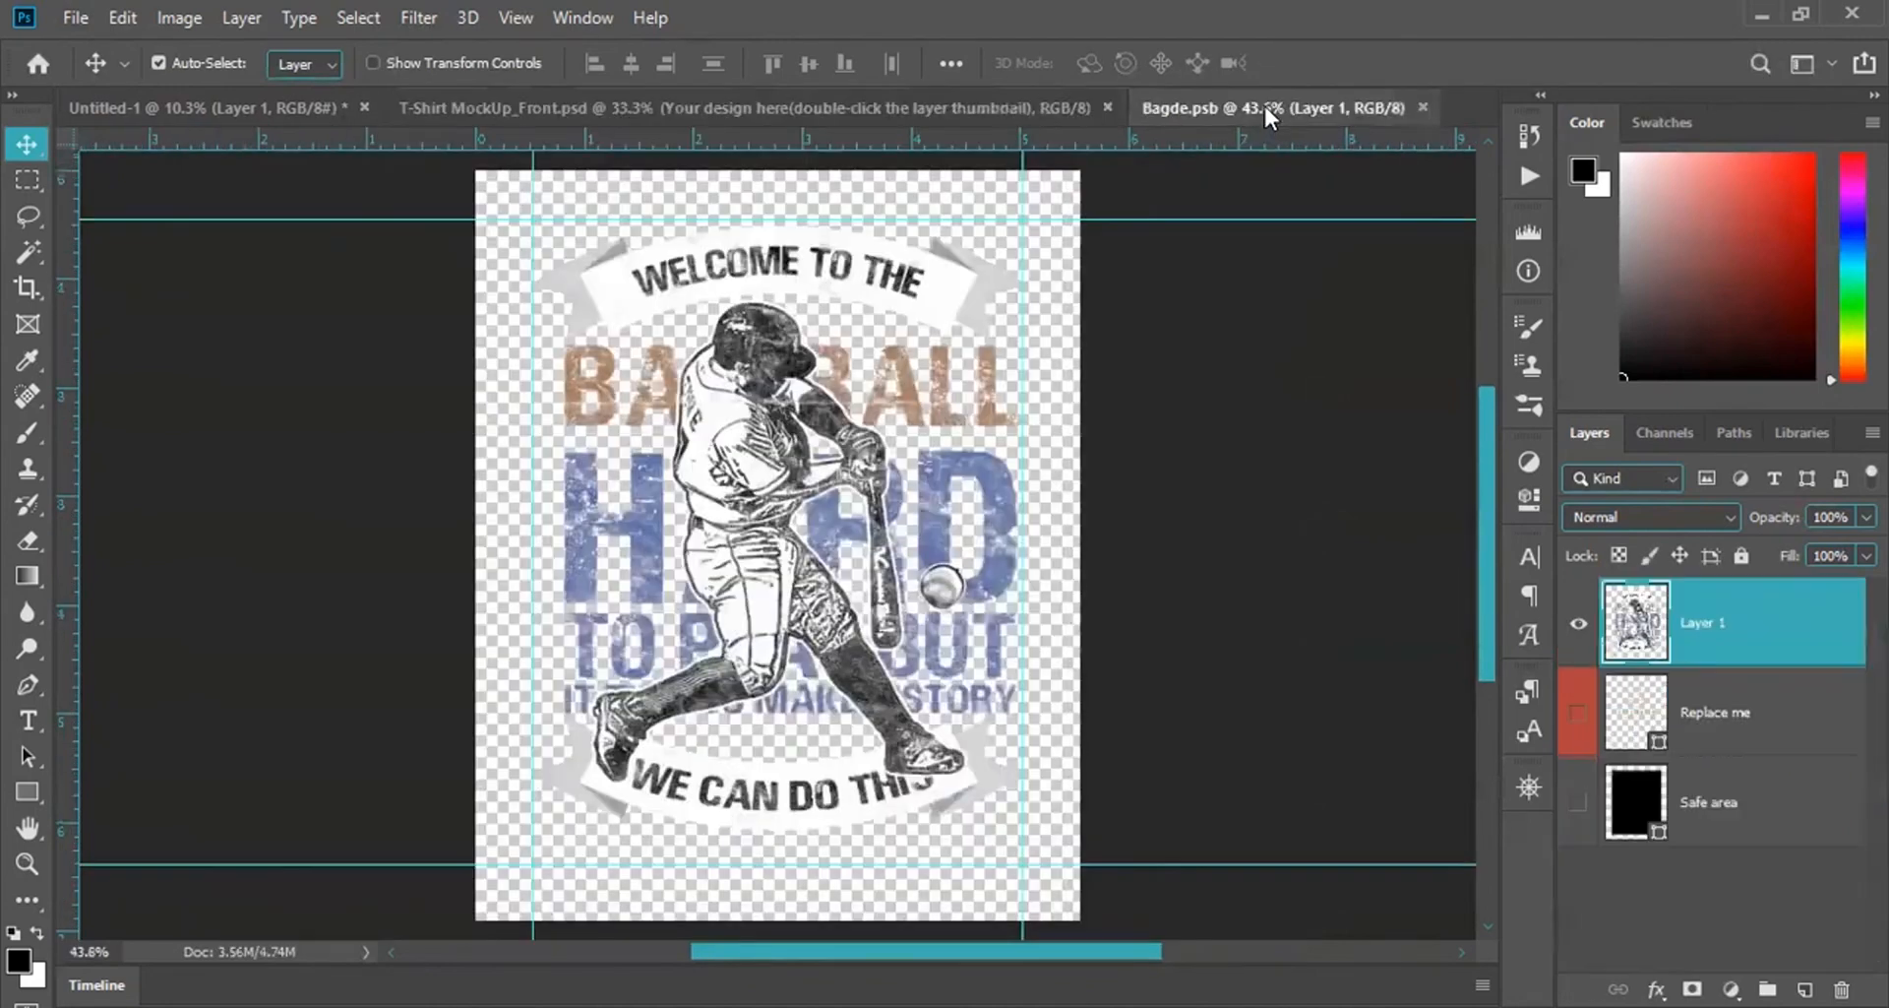
click(700, 103)
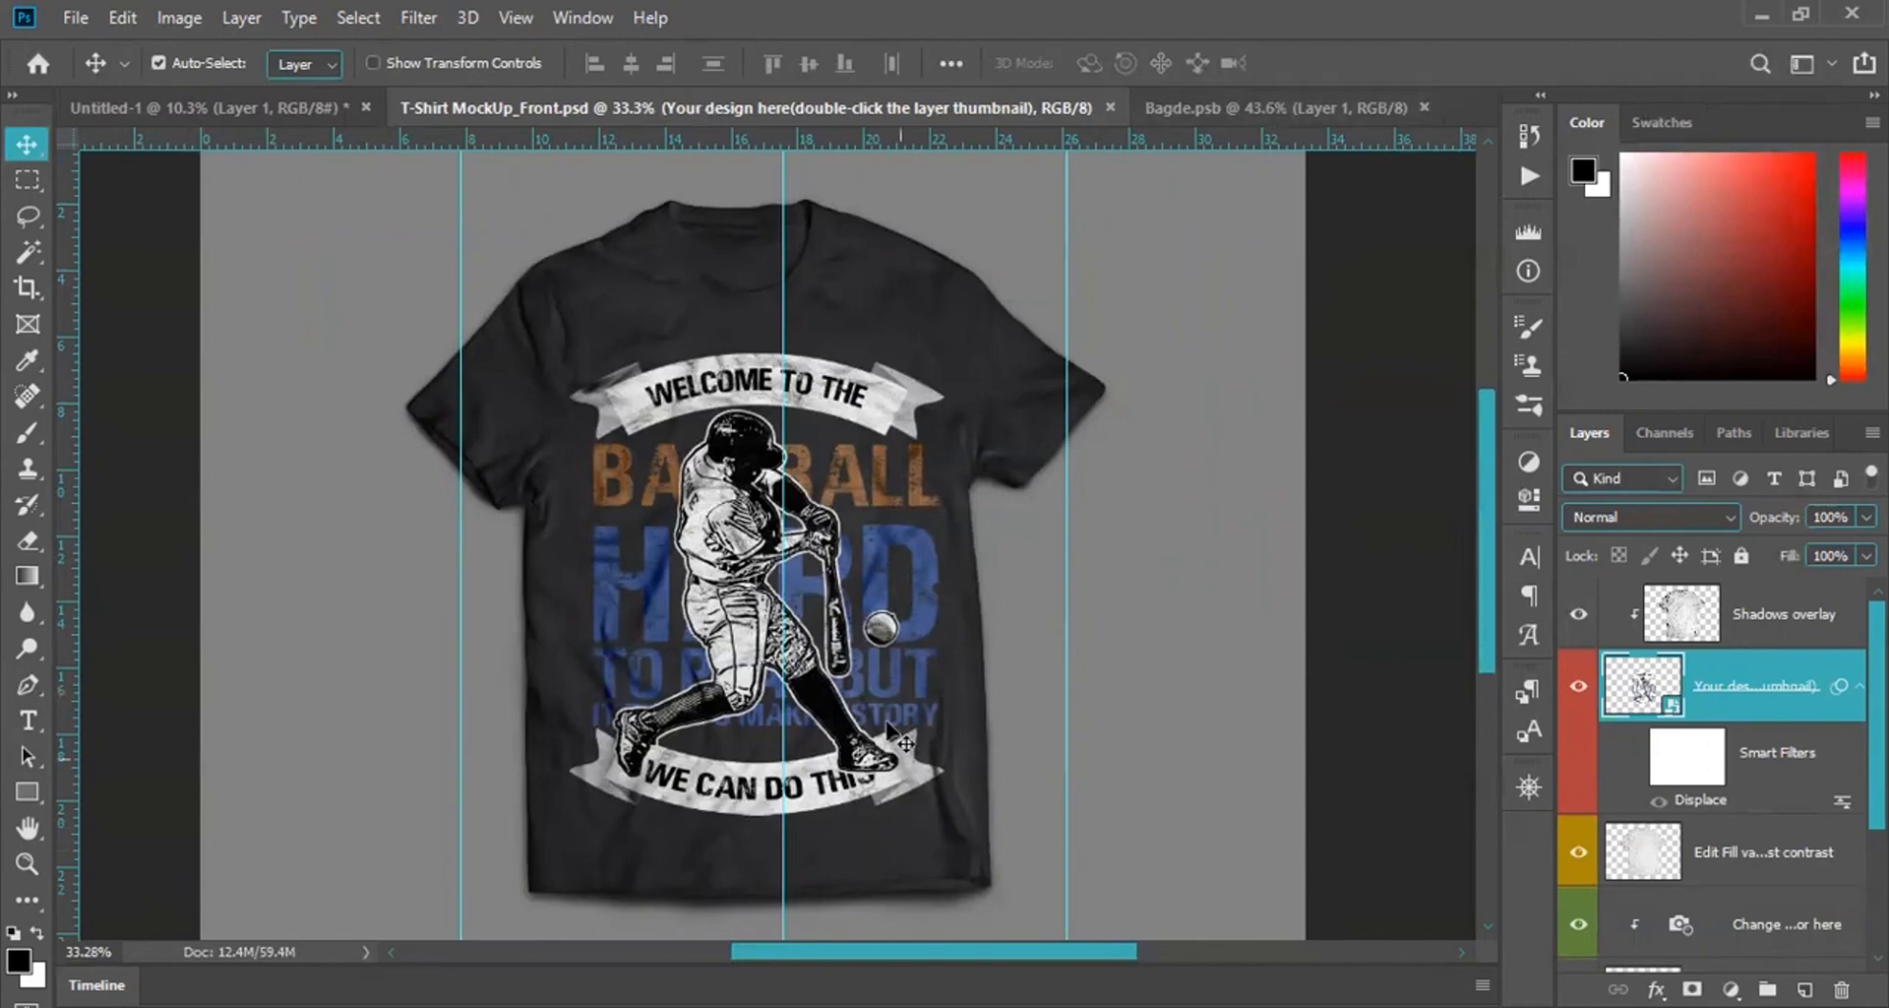
In Bagde.psb, scale the baseball artwork to about 92% and move it slightly up inside the safe-area guides.
click(1230, 108)
key(ctrl+t)
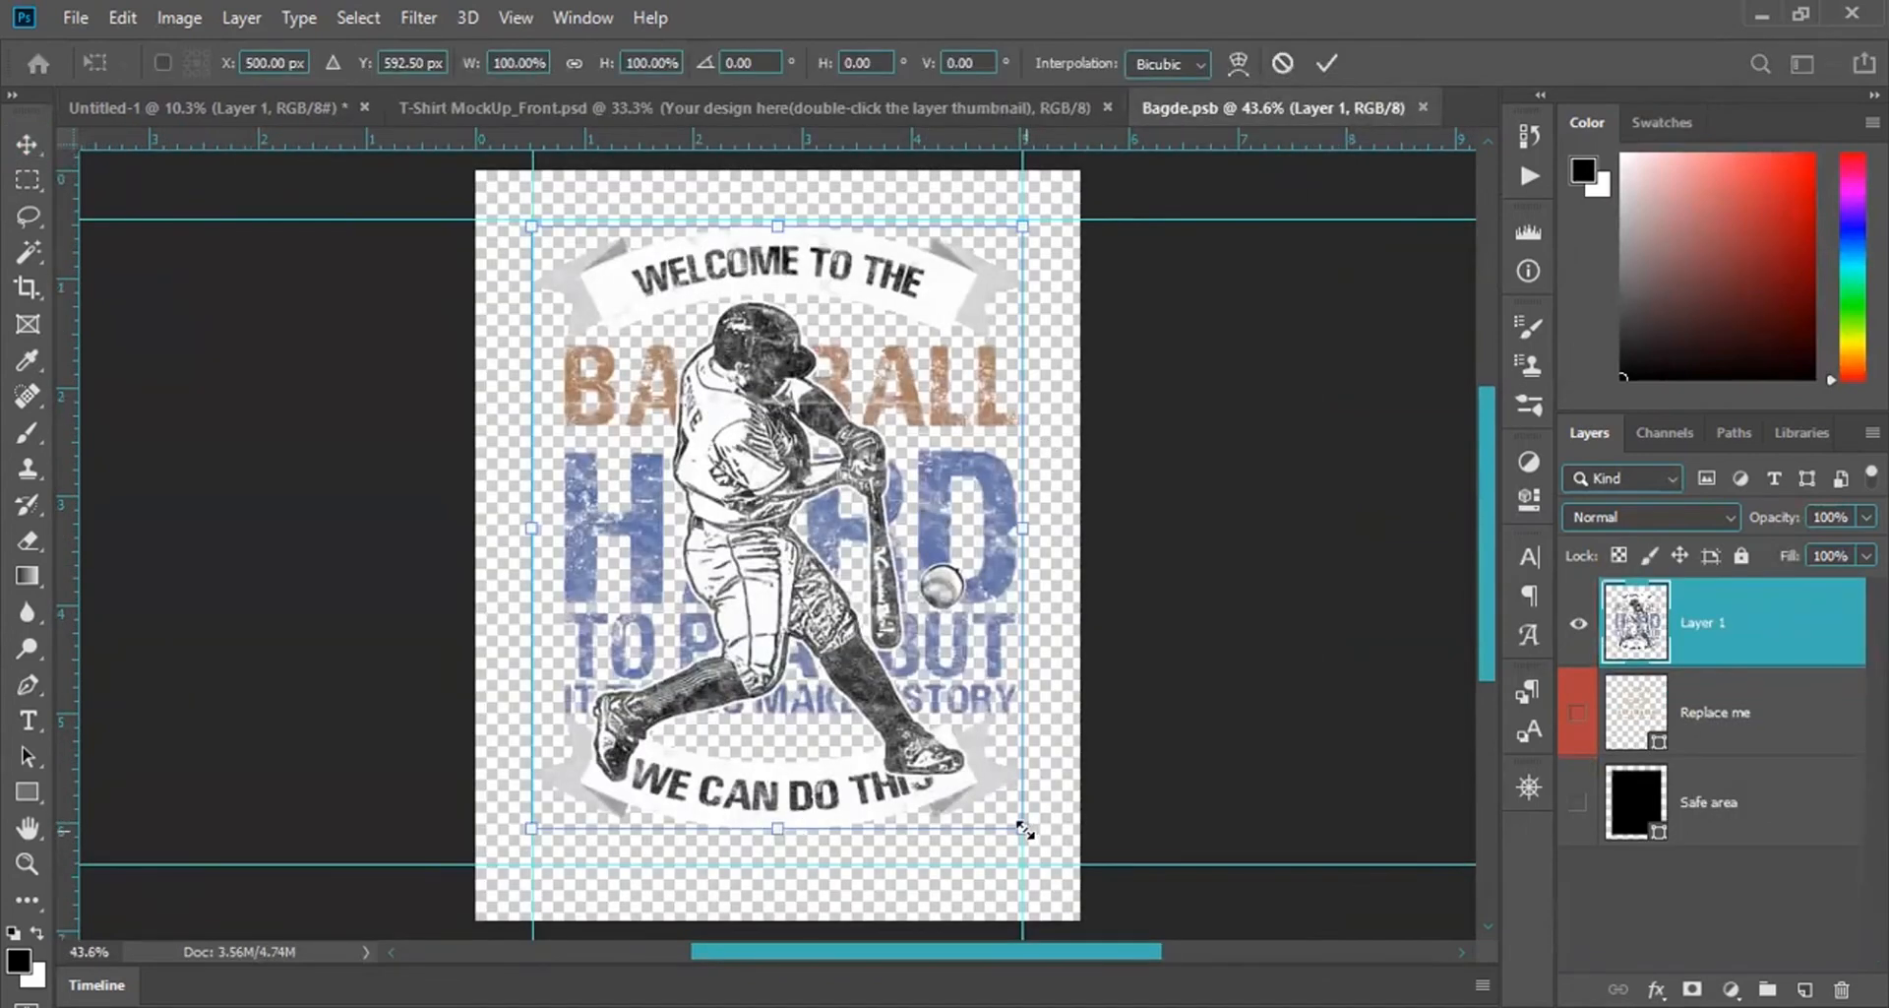
drag(1023, 828, 1003, 805)
drag(764, 563, 764, 536)
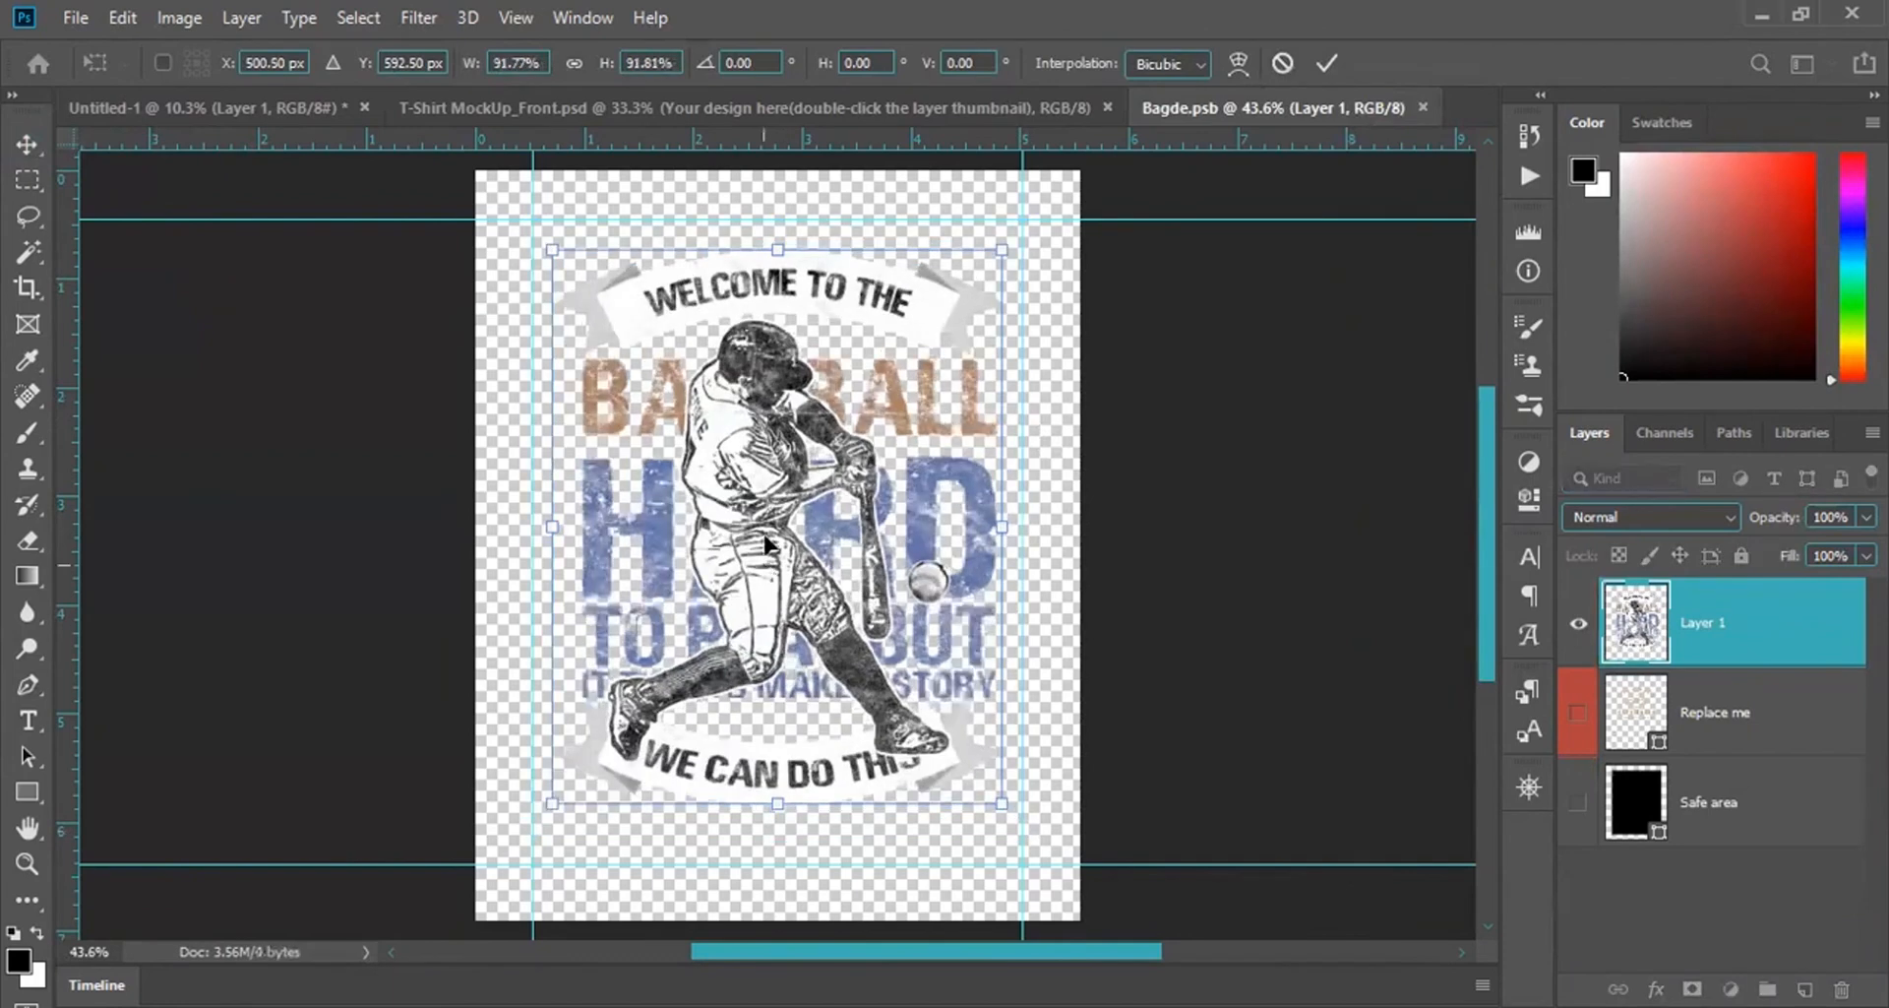
key(Return)
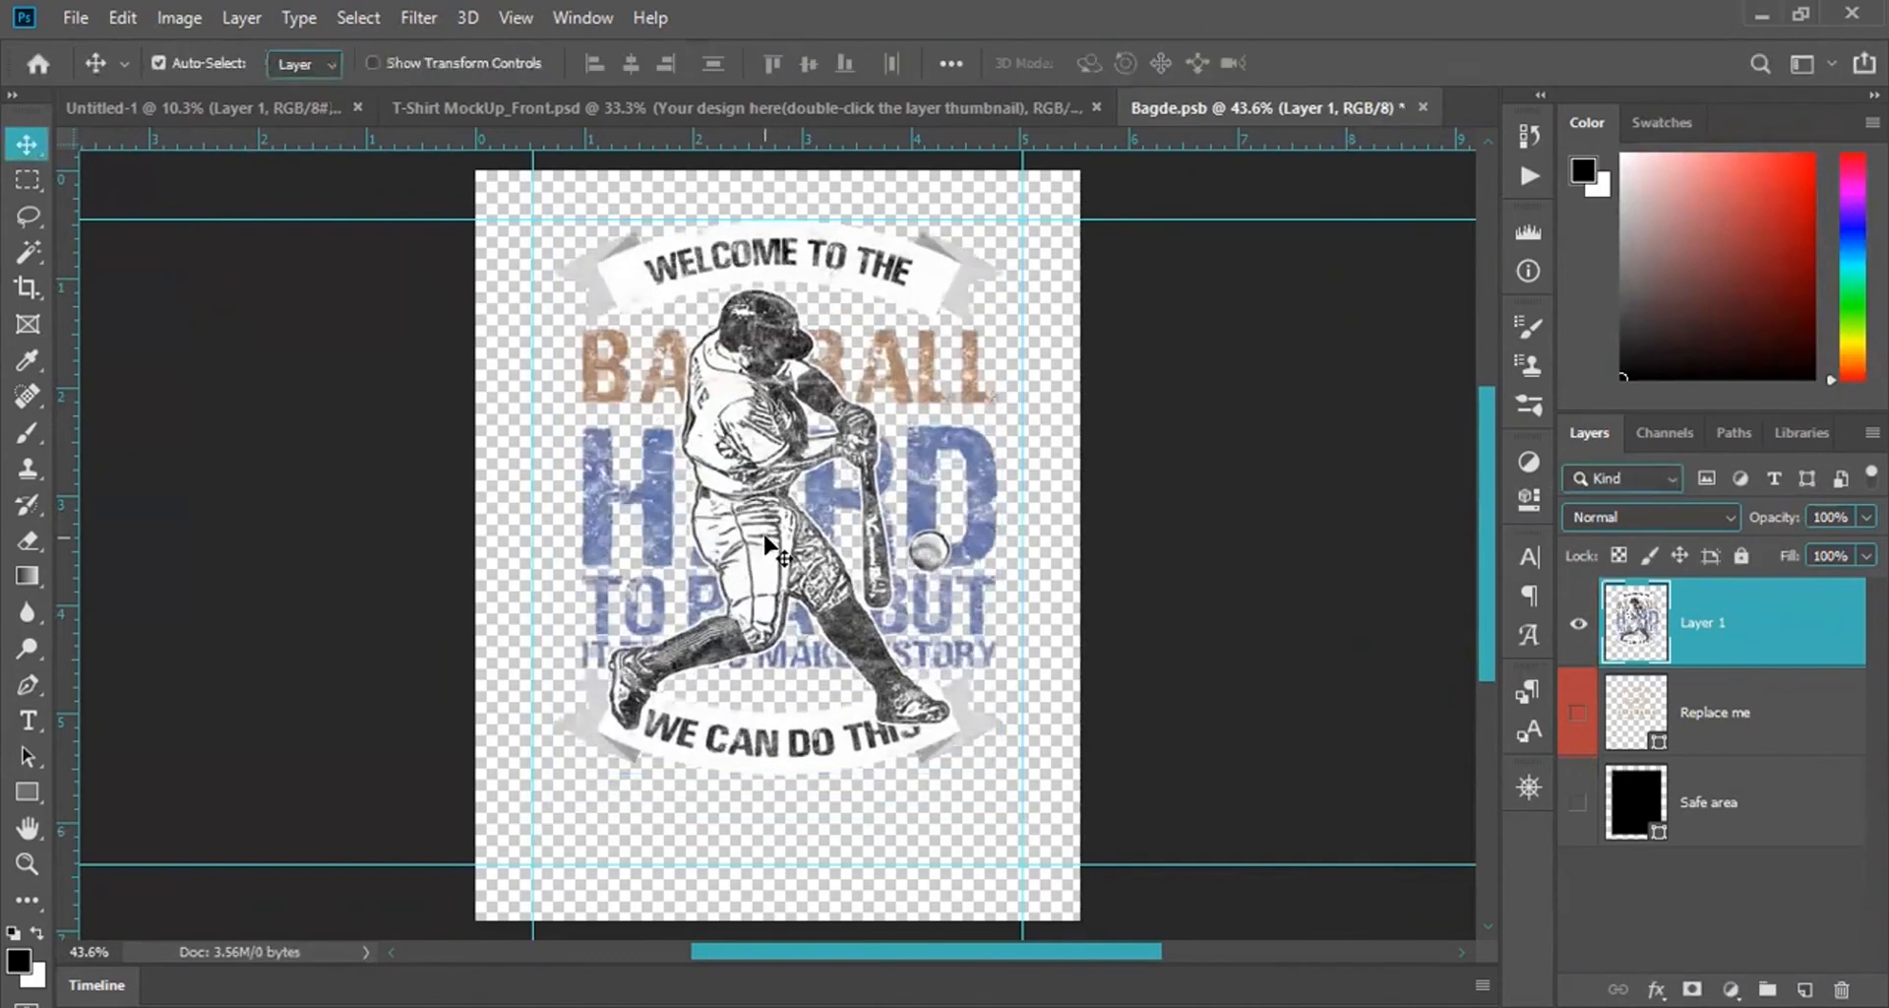
Save Bagde.psb, dismiss the message, and check the updated design on the T-shirt mockup against the original artwork in Untitled-1.
key(ctrl+s)
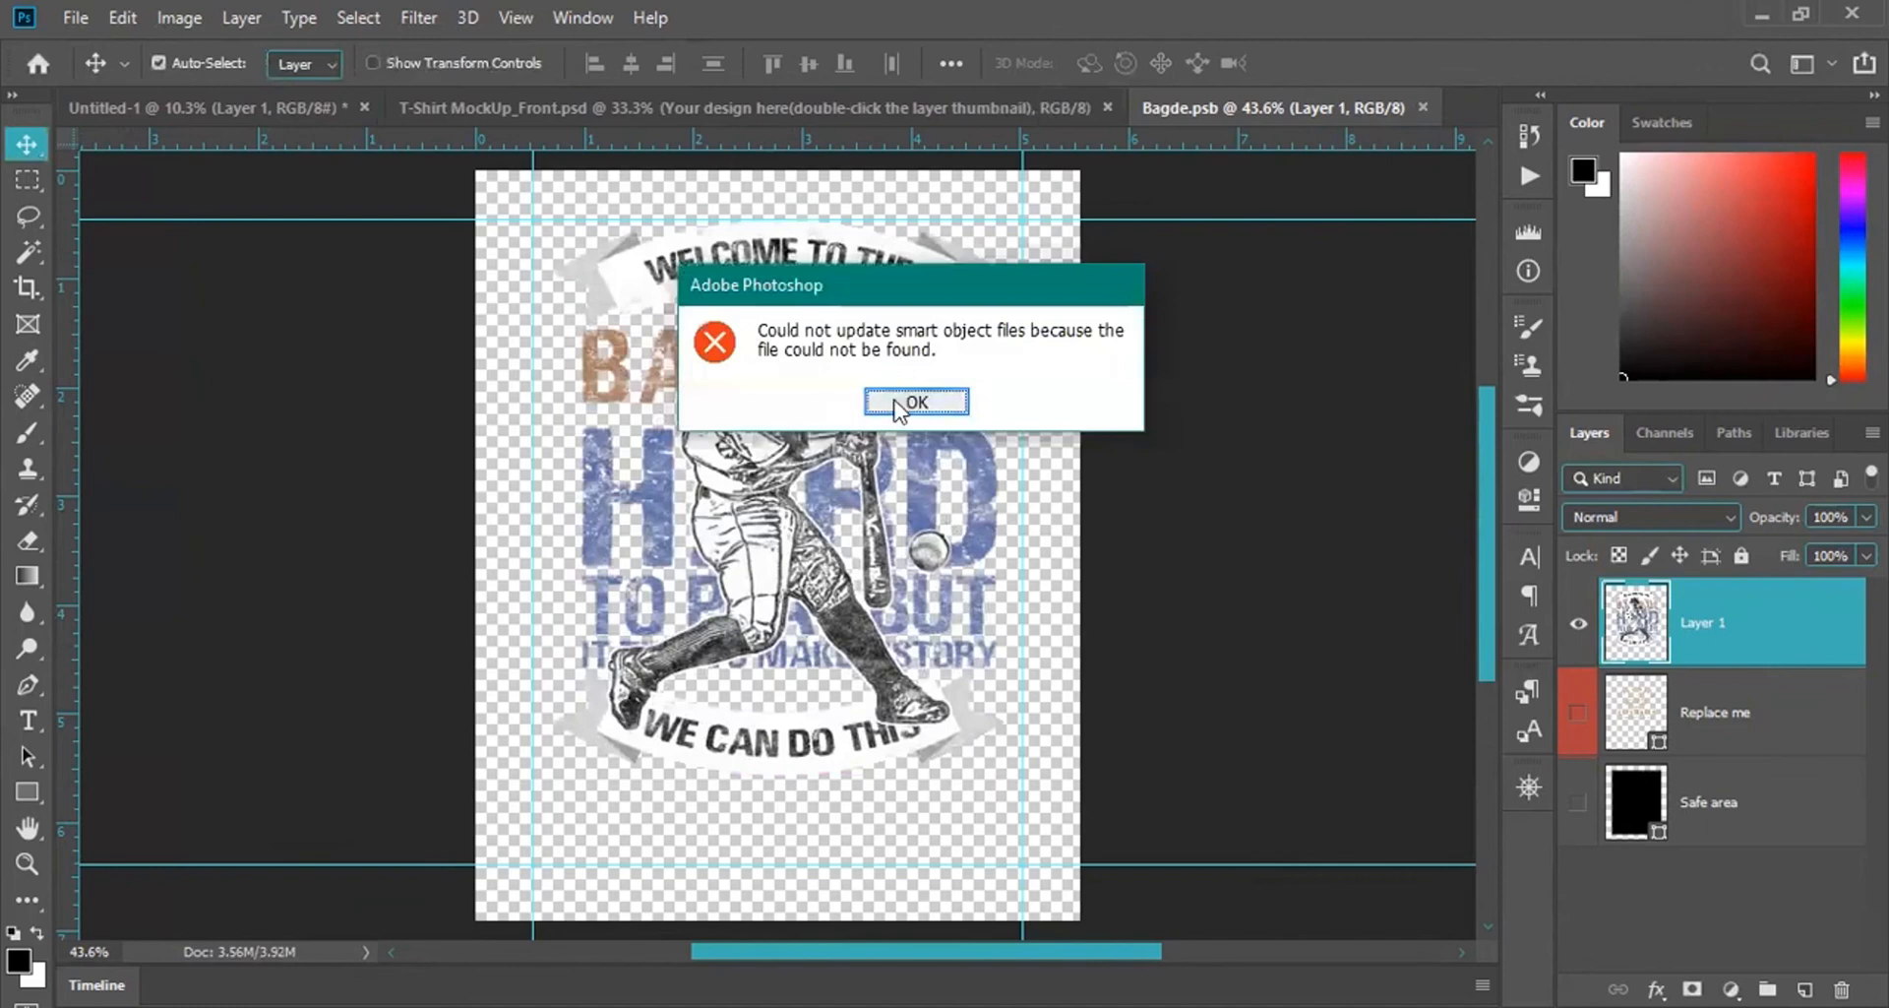
click(897, 403)
click(848, 102)
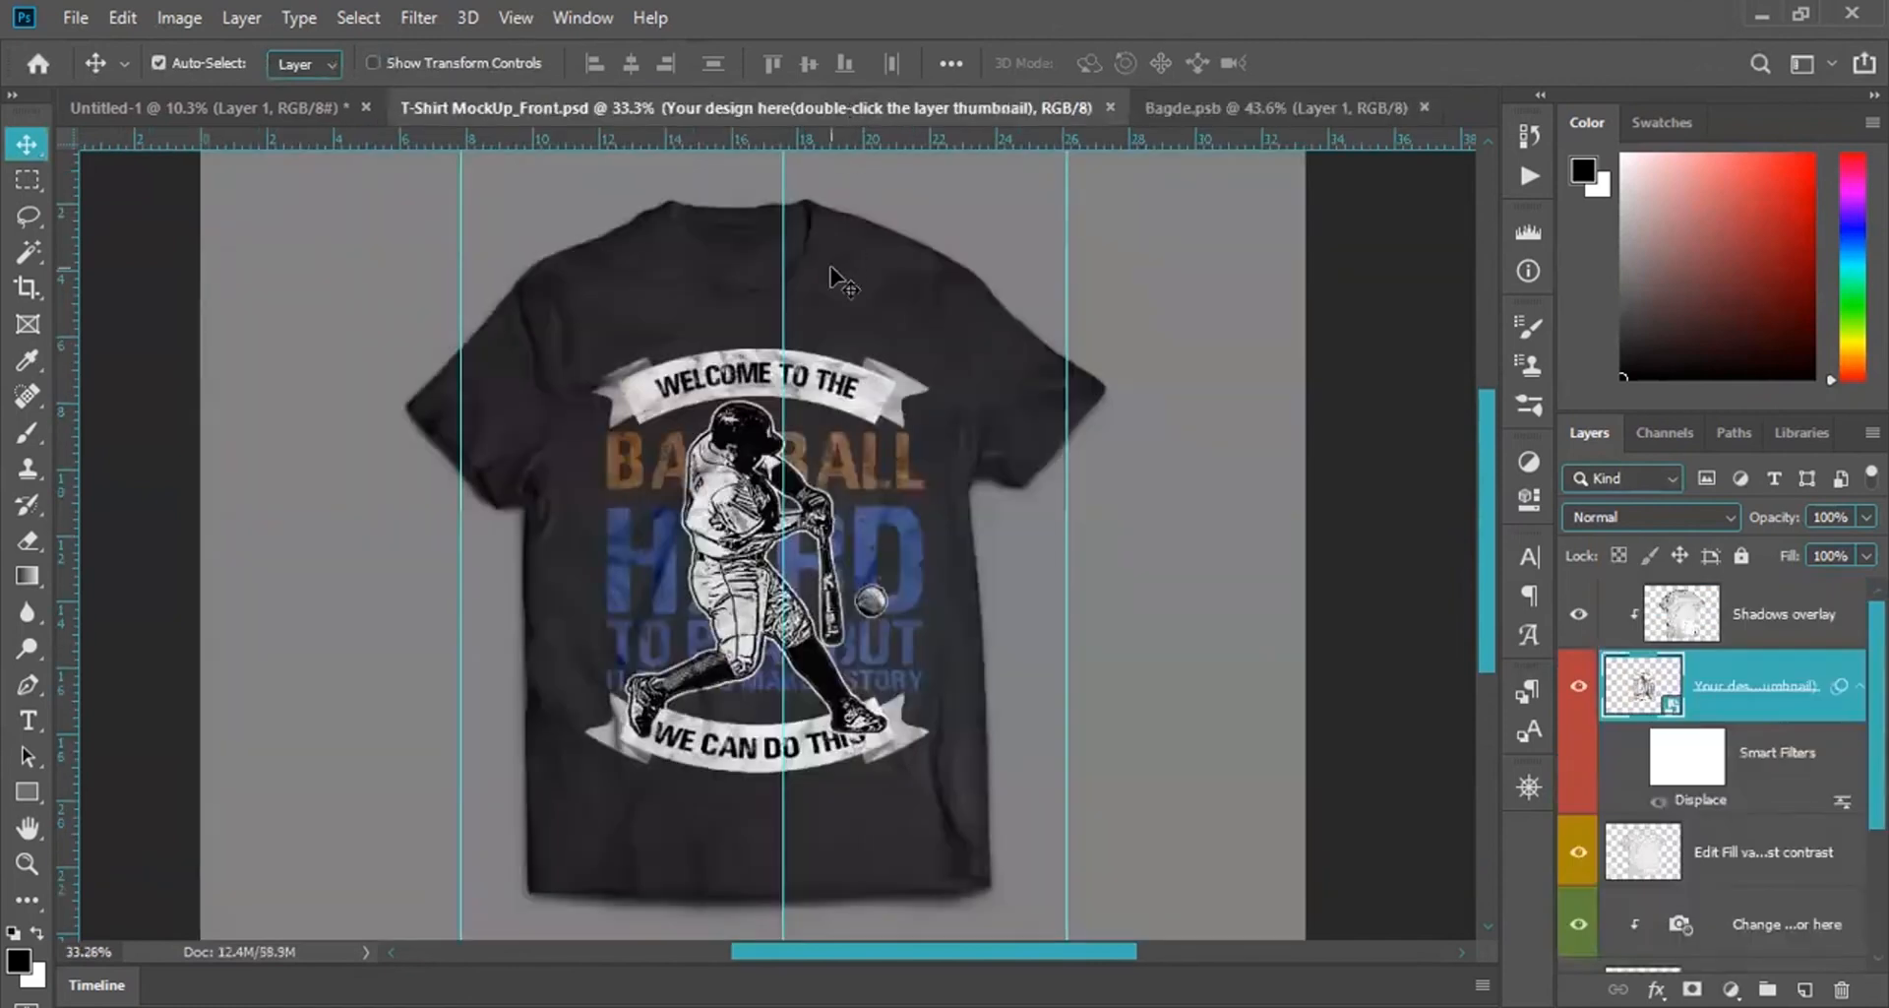
click(146, 104)
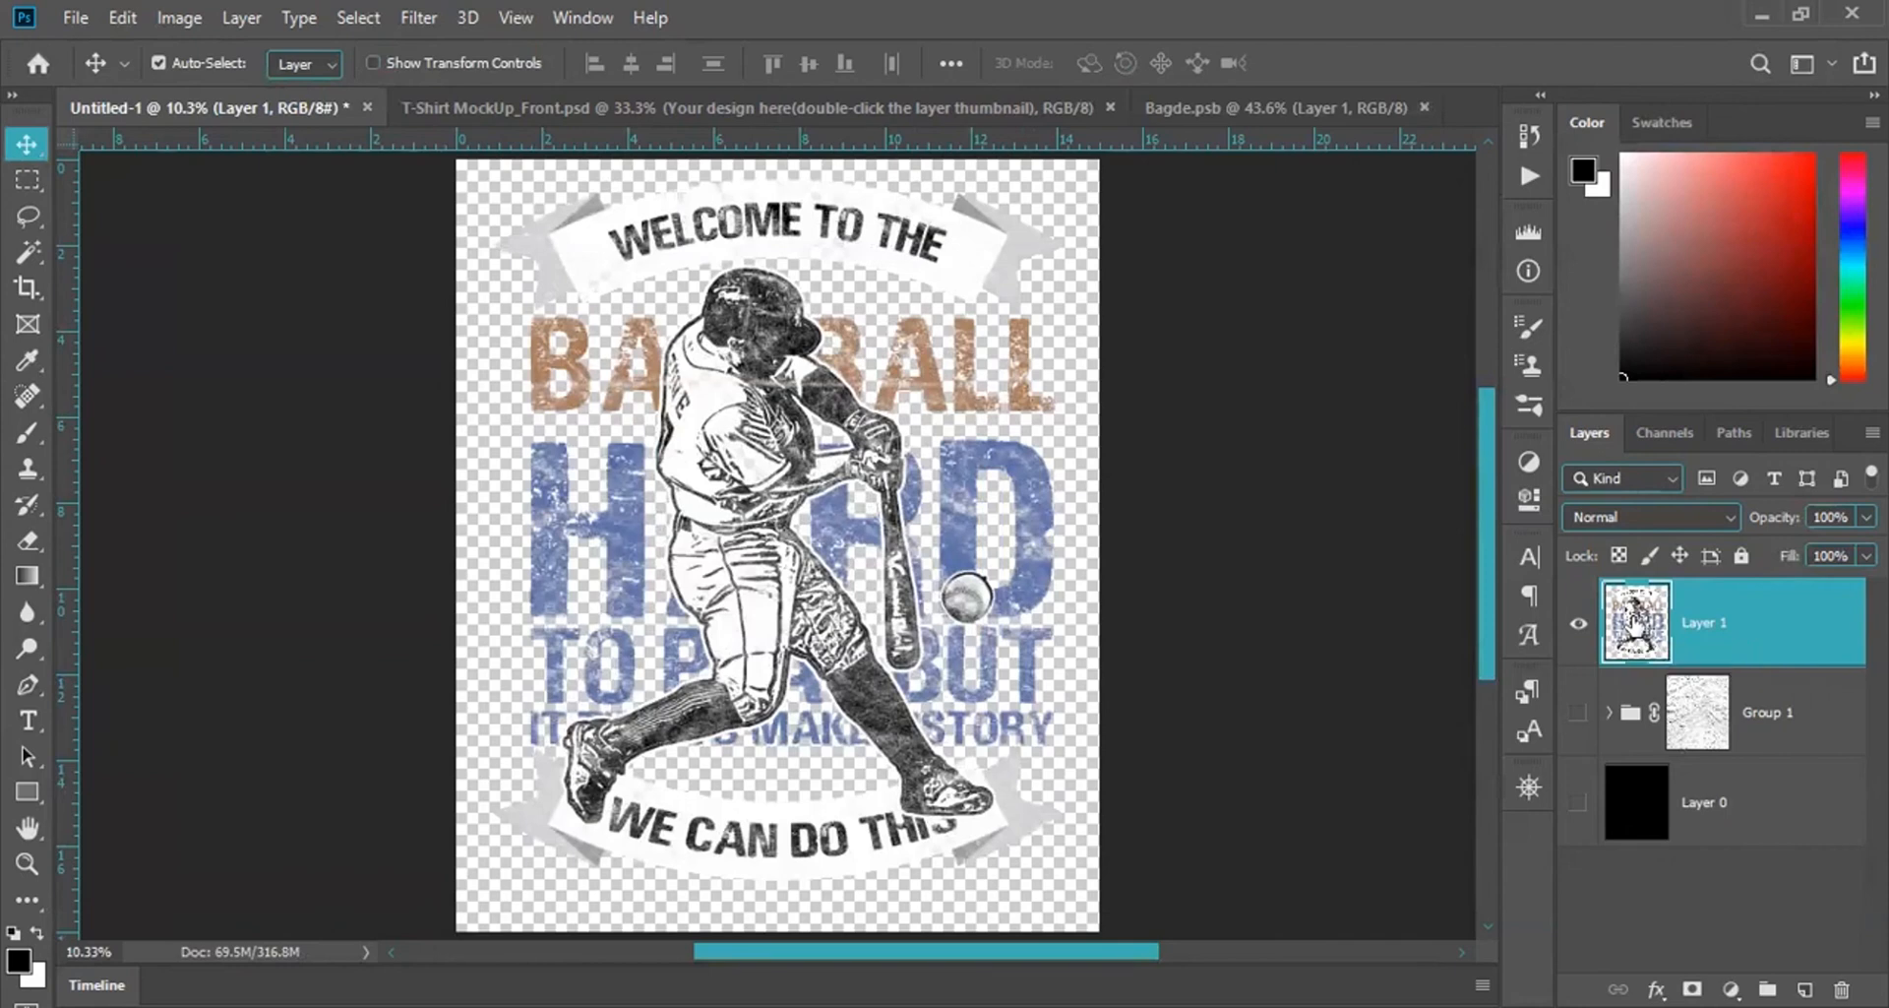
click(998, 116)
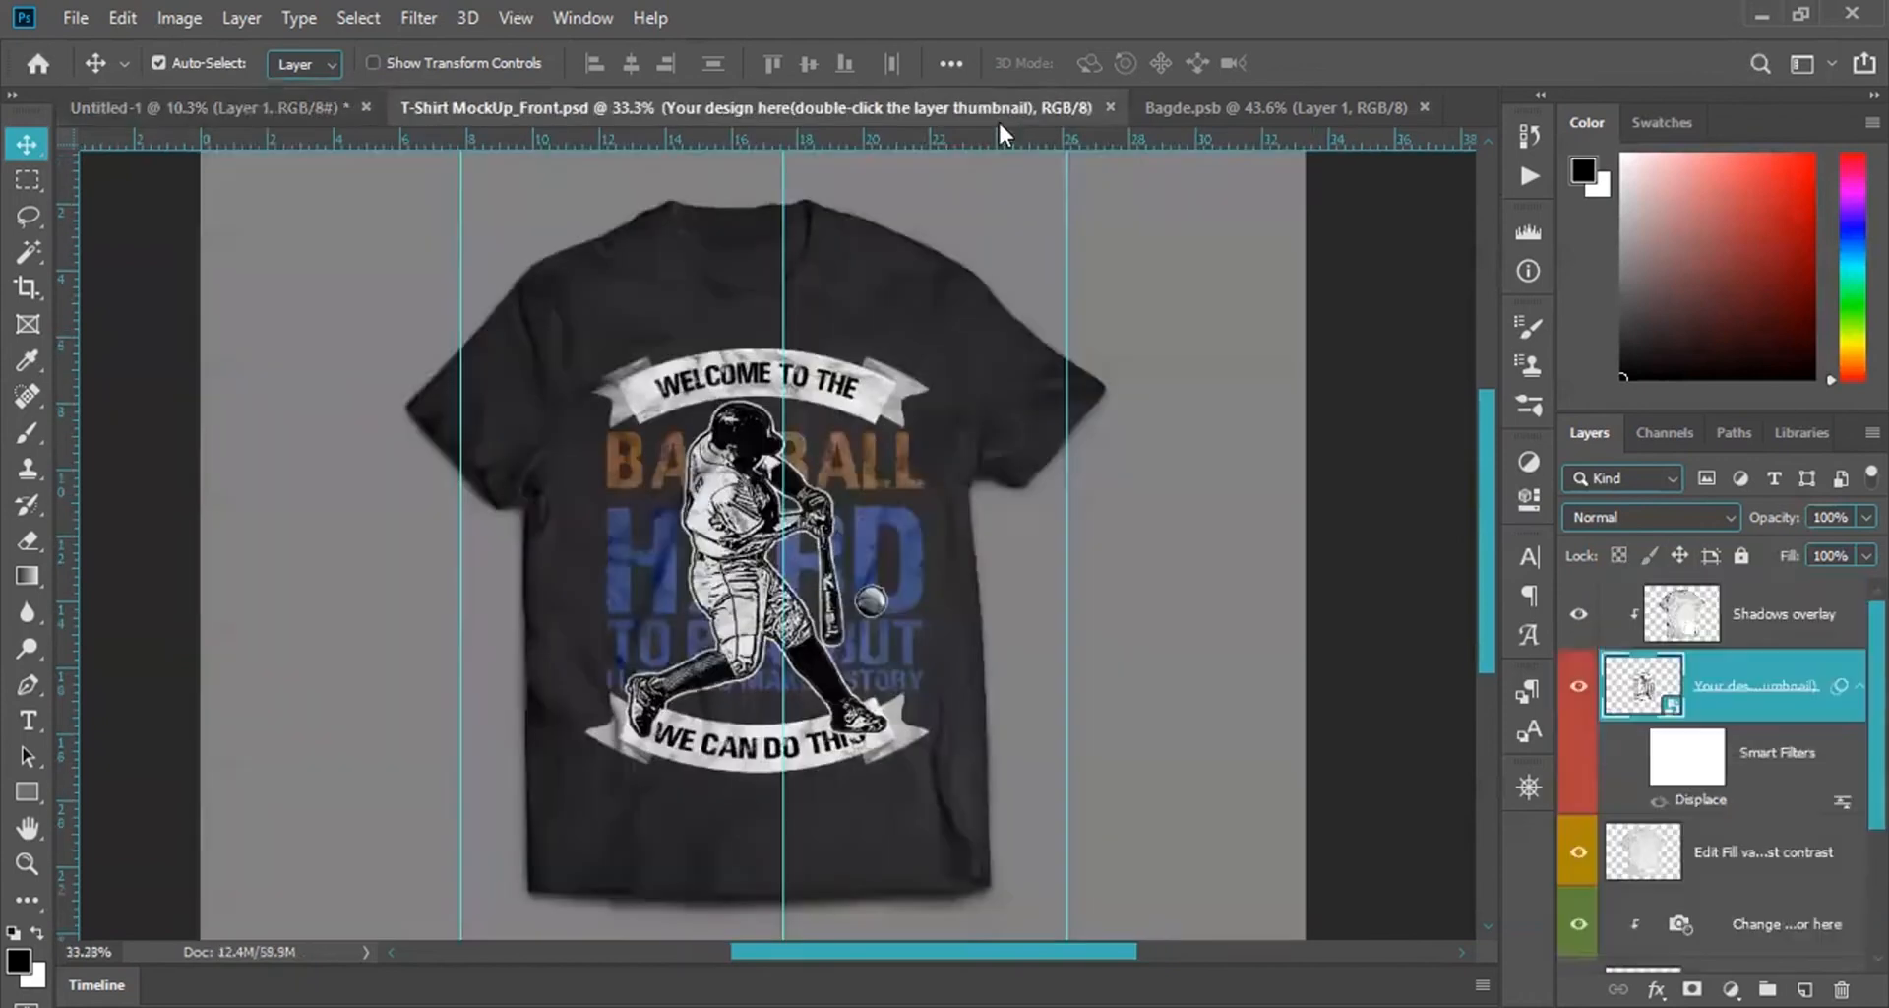
Select the mockup's design smart object layer instead of the Shadows overlay and shift the design slightly up on the T-shirt.
click(760, 559)
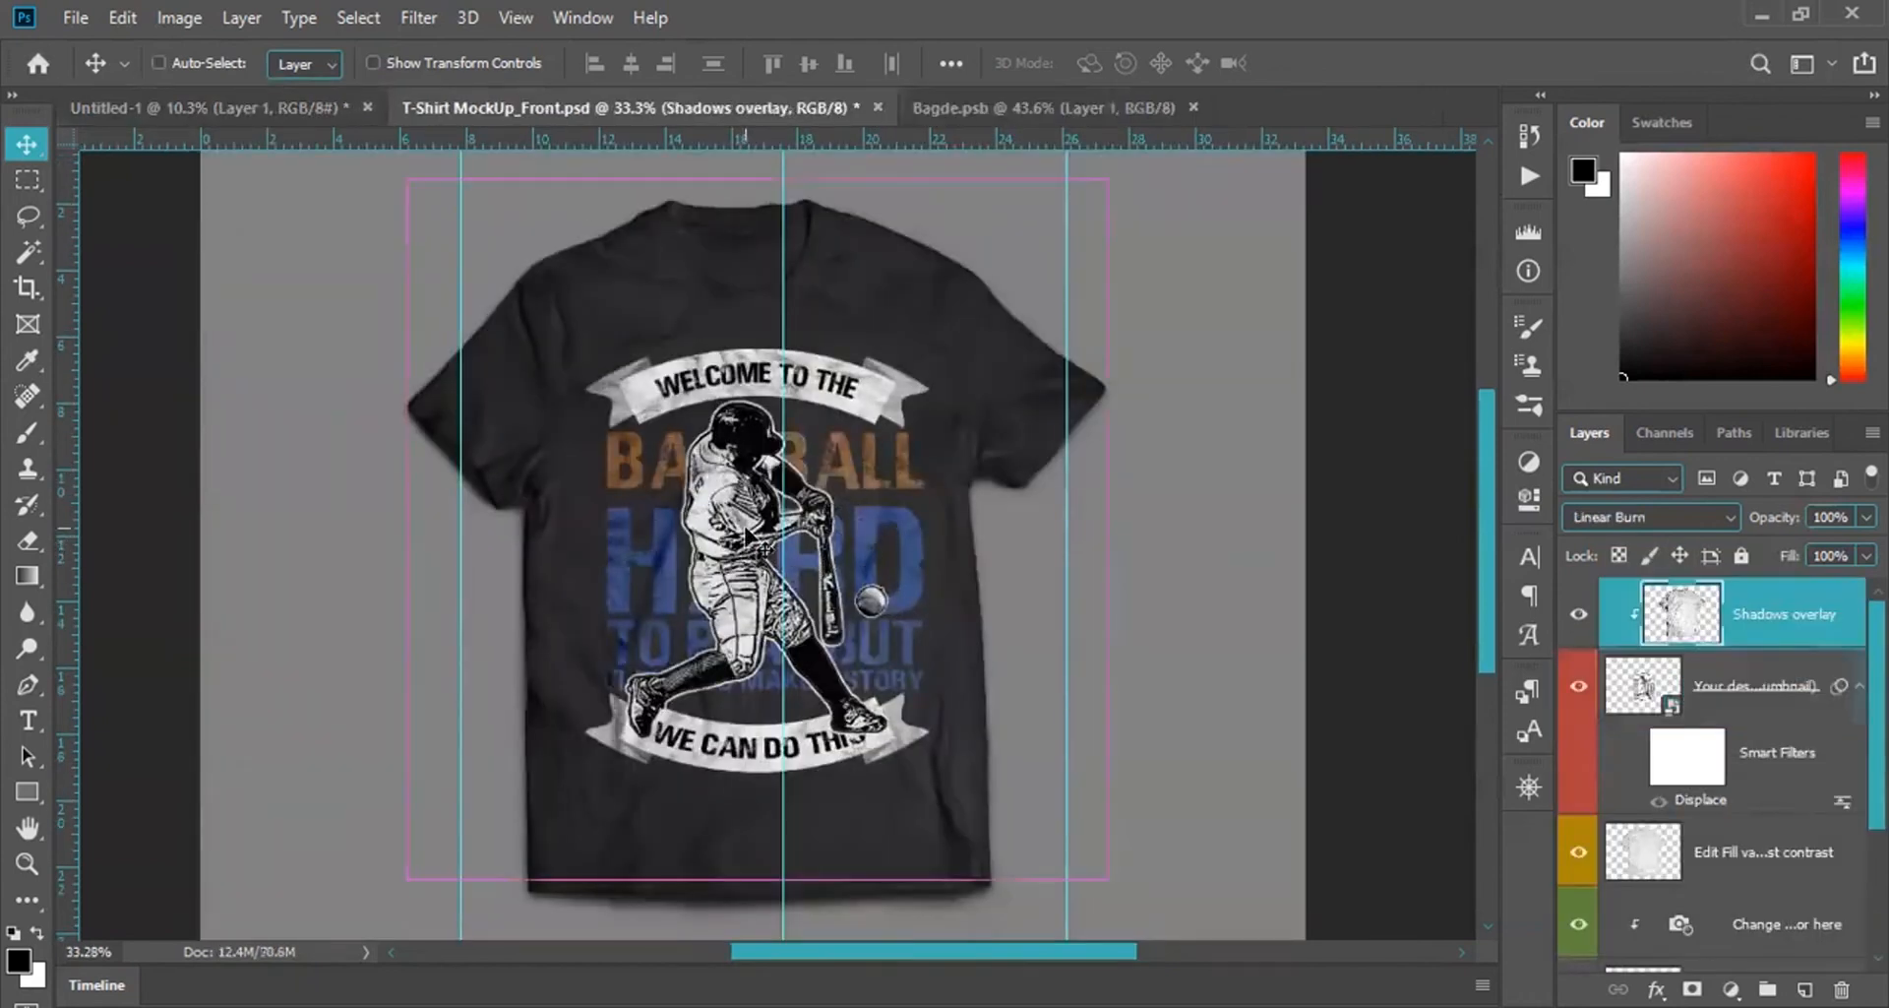
click(1648, 681)
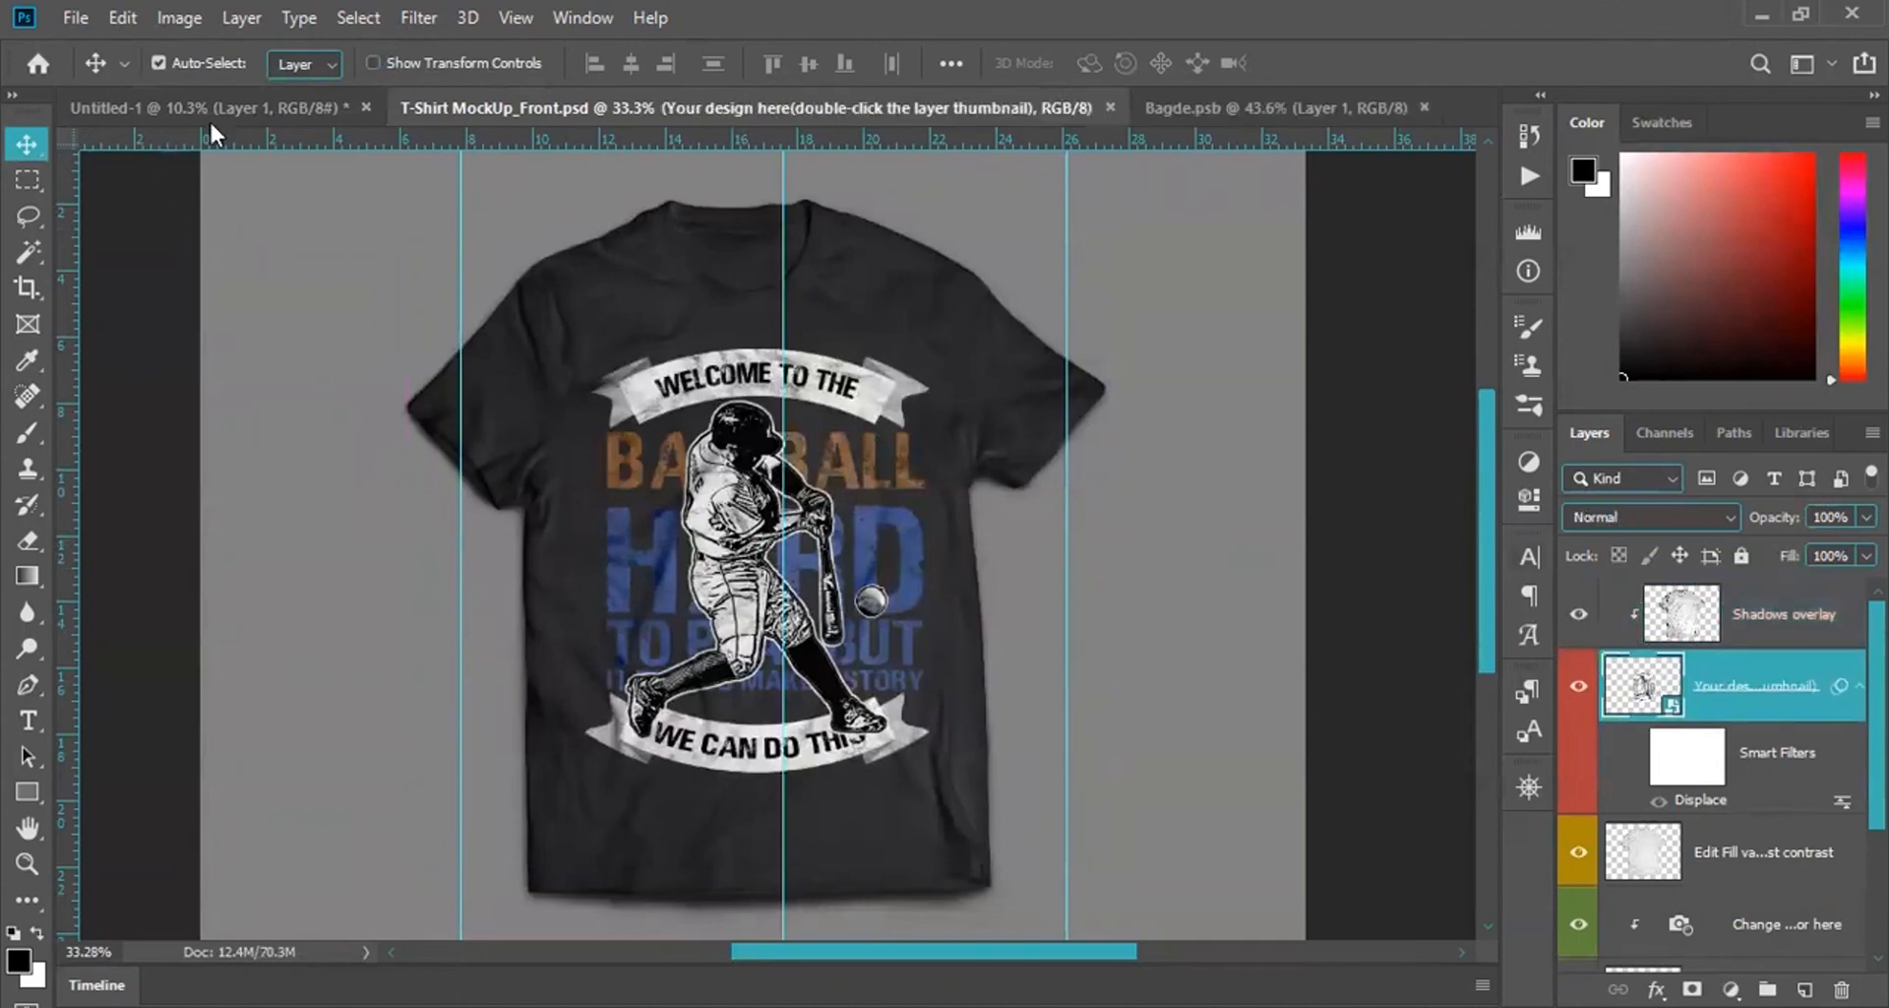
key(ctrl)
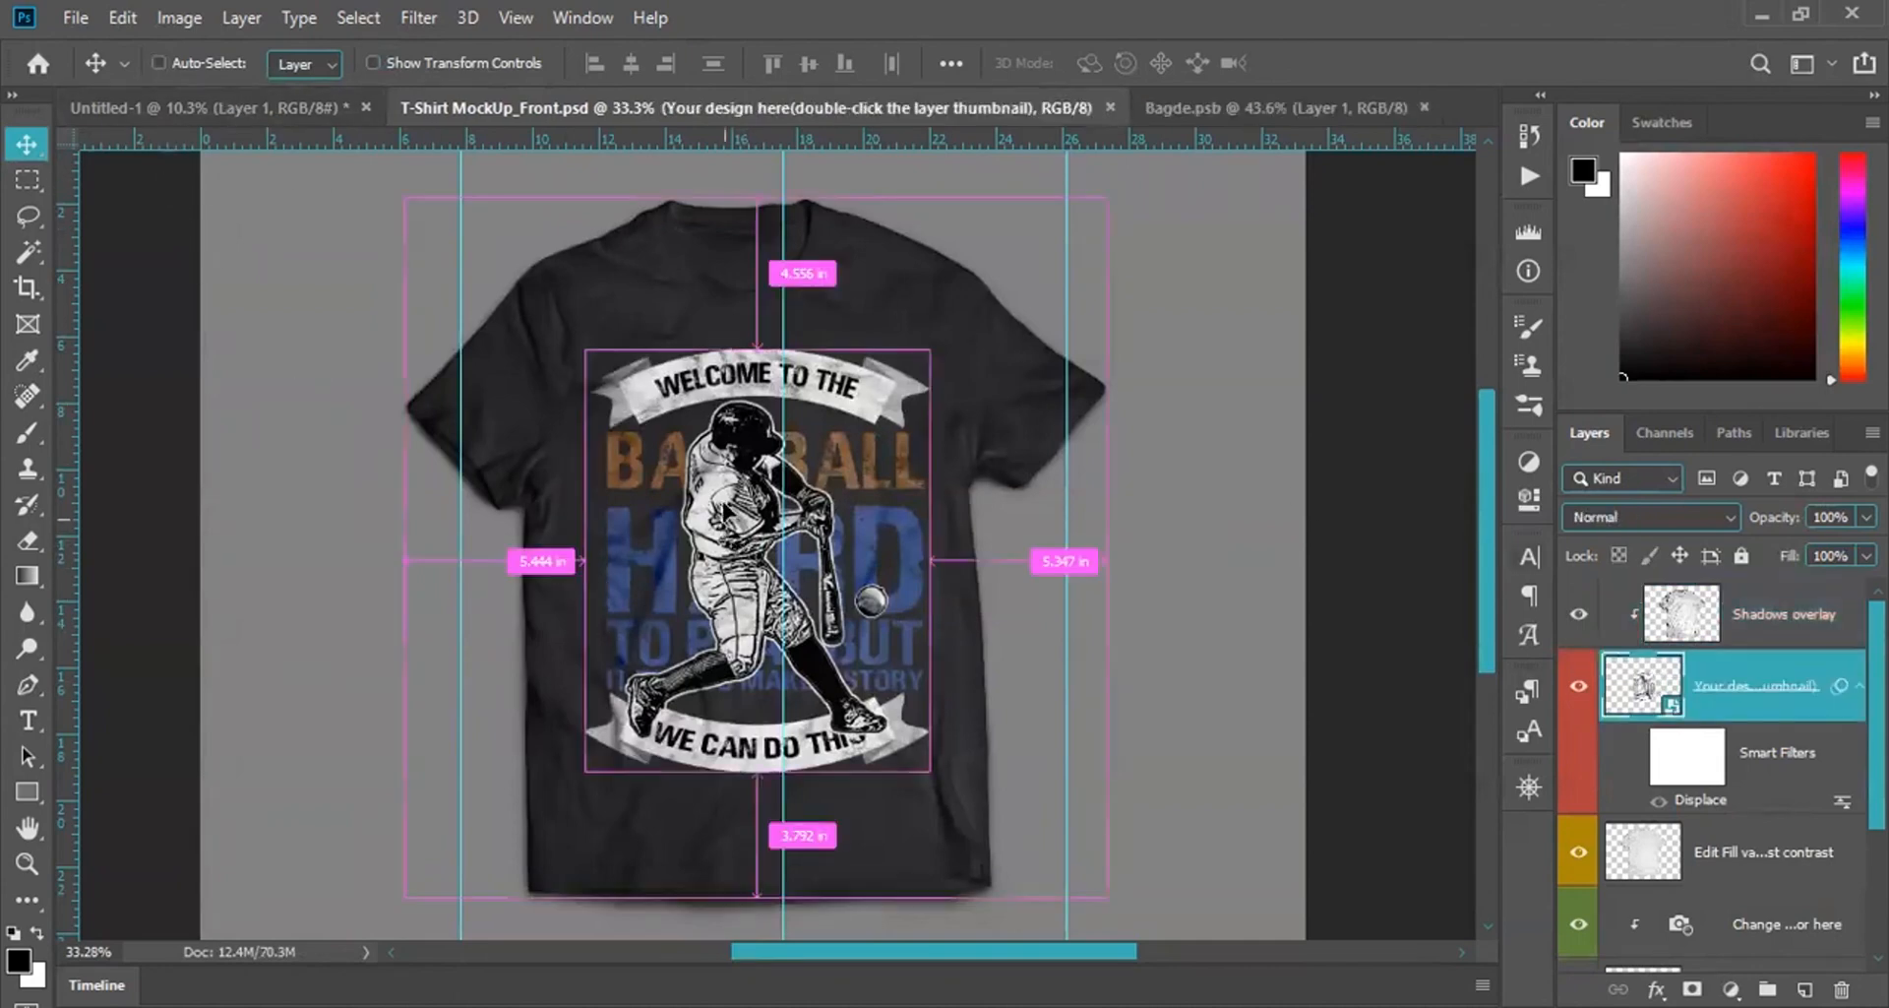
mouse_move(727, 520)
mouse_down()
mouse_move(727, 502)
mouse_move(728, 524)
mouse_up()
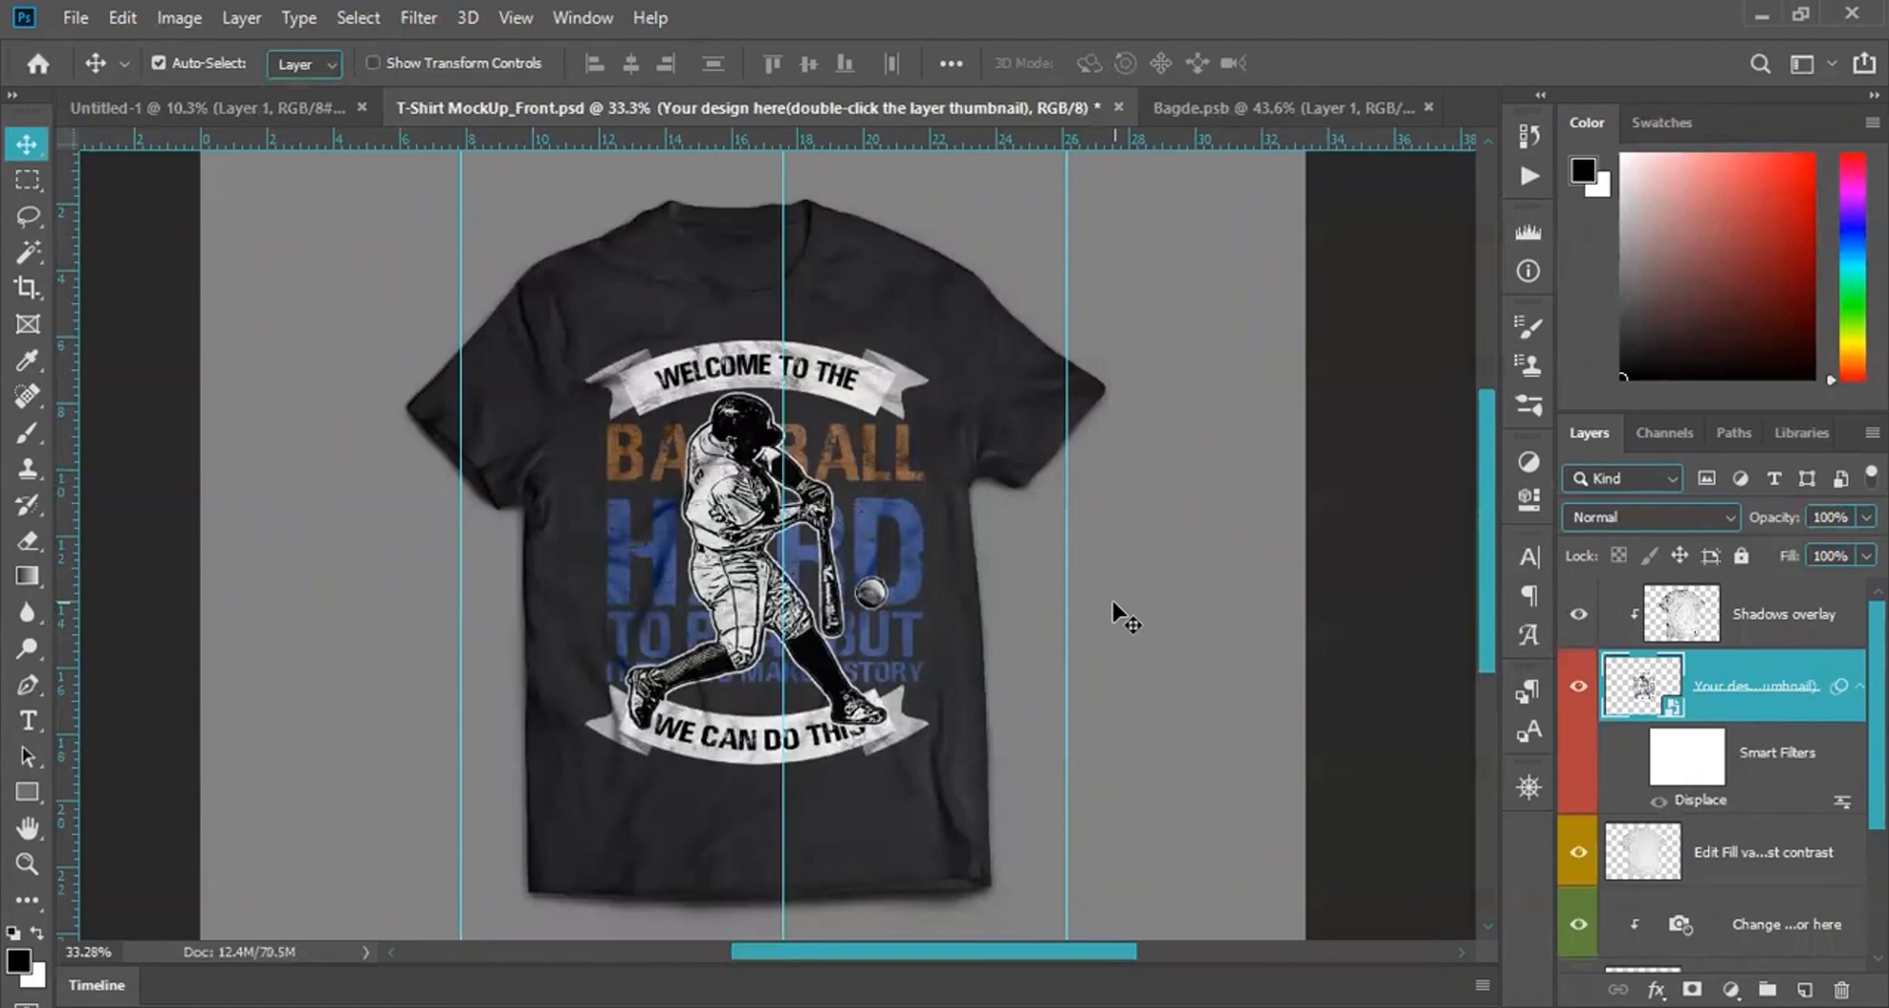
Mark the printed design's area on the T-shirt with a rectangular marquee and clear the selection.
click(27, 181)
drag(594, 349, 937, 790)
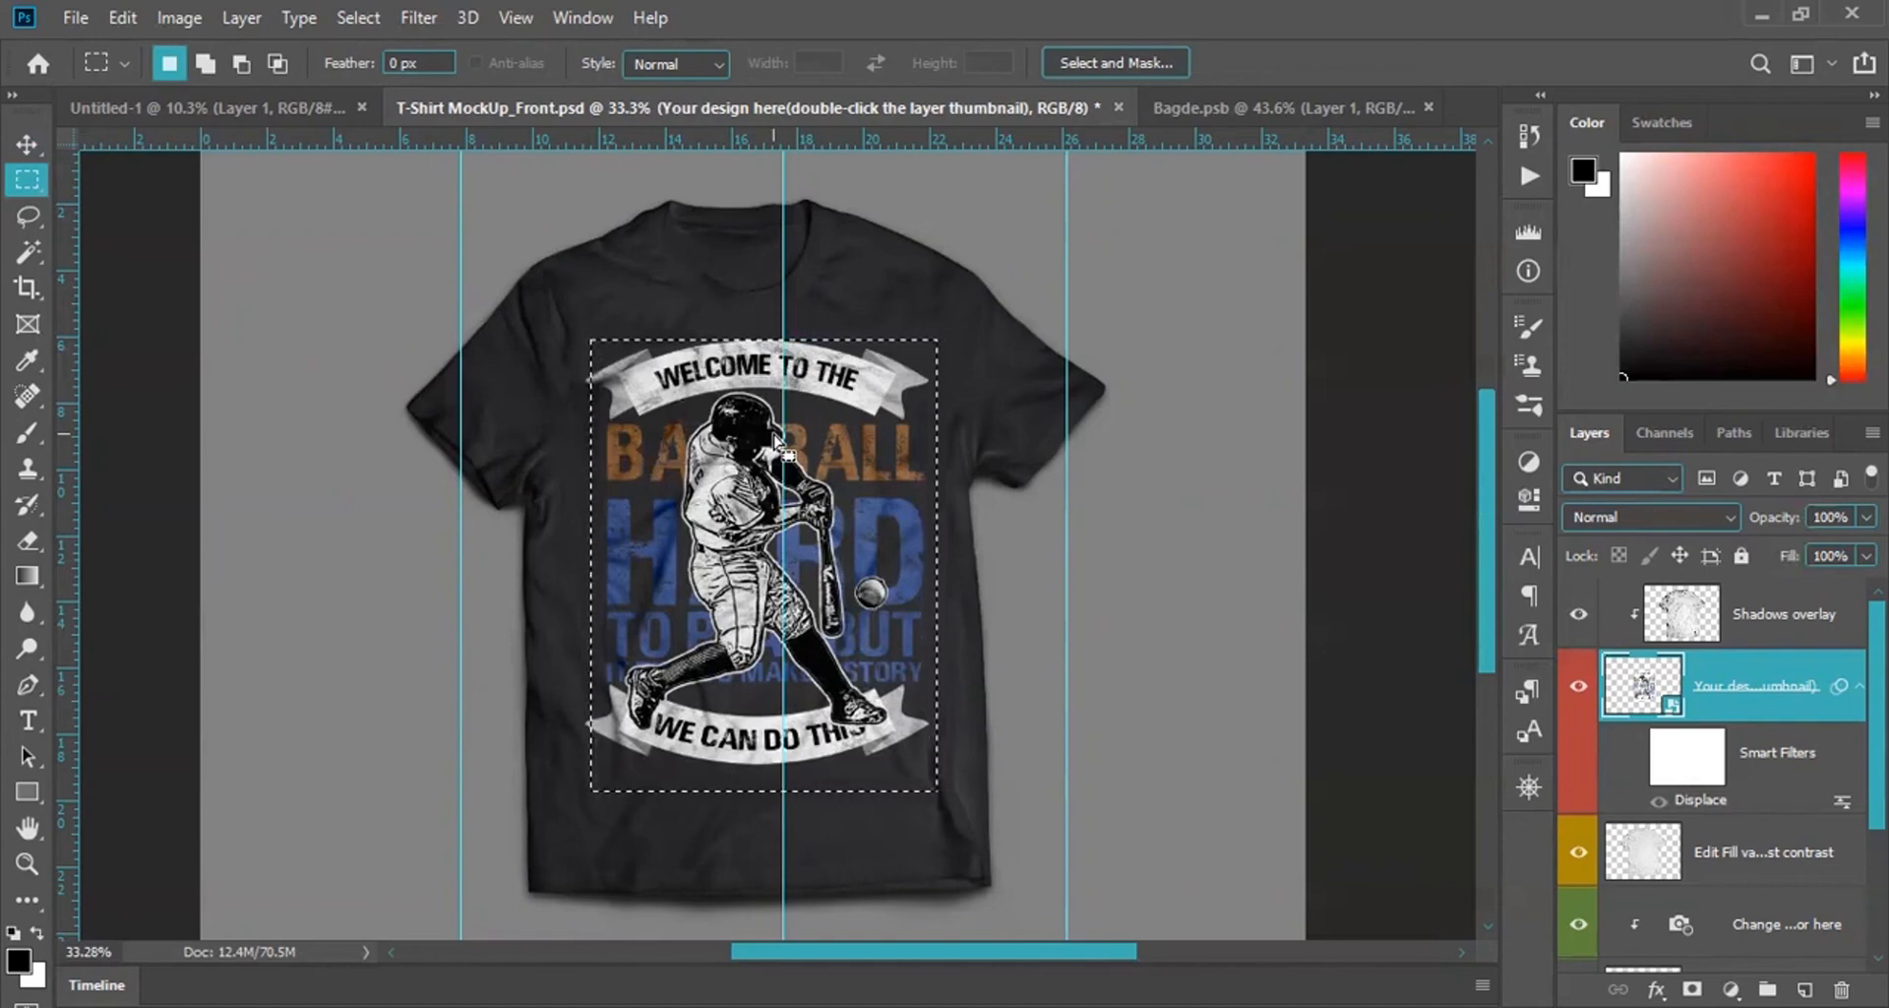
click(590, 314)
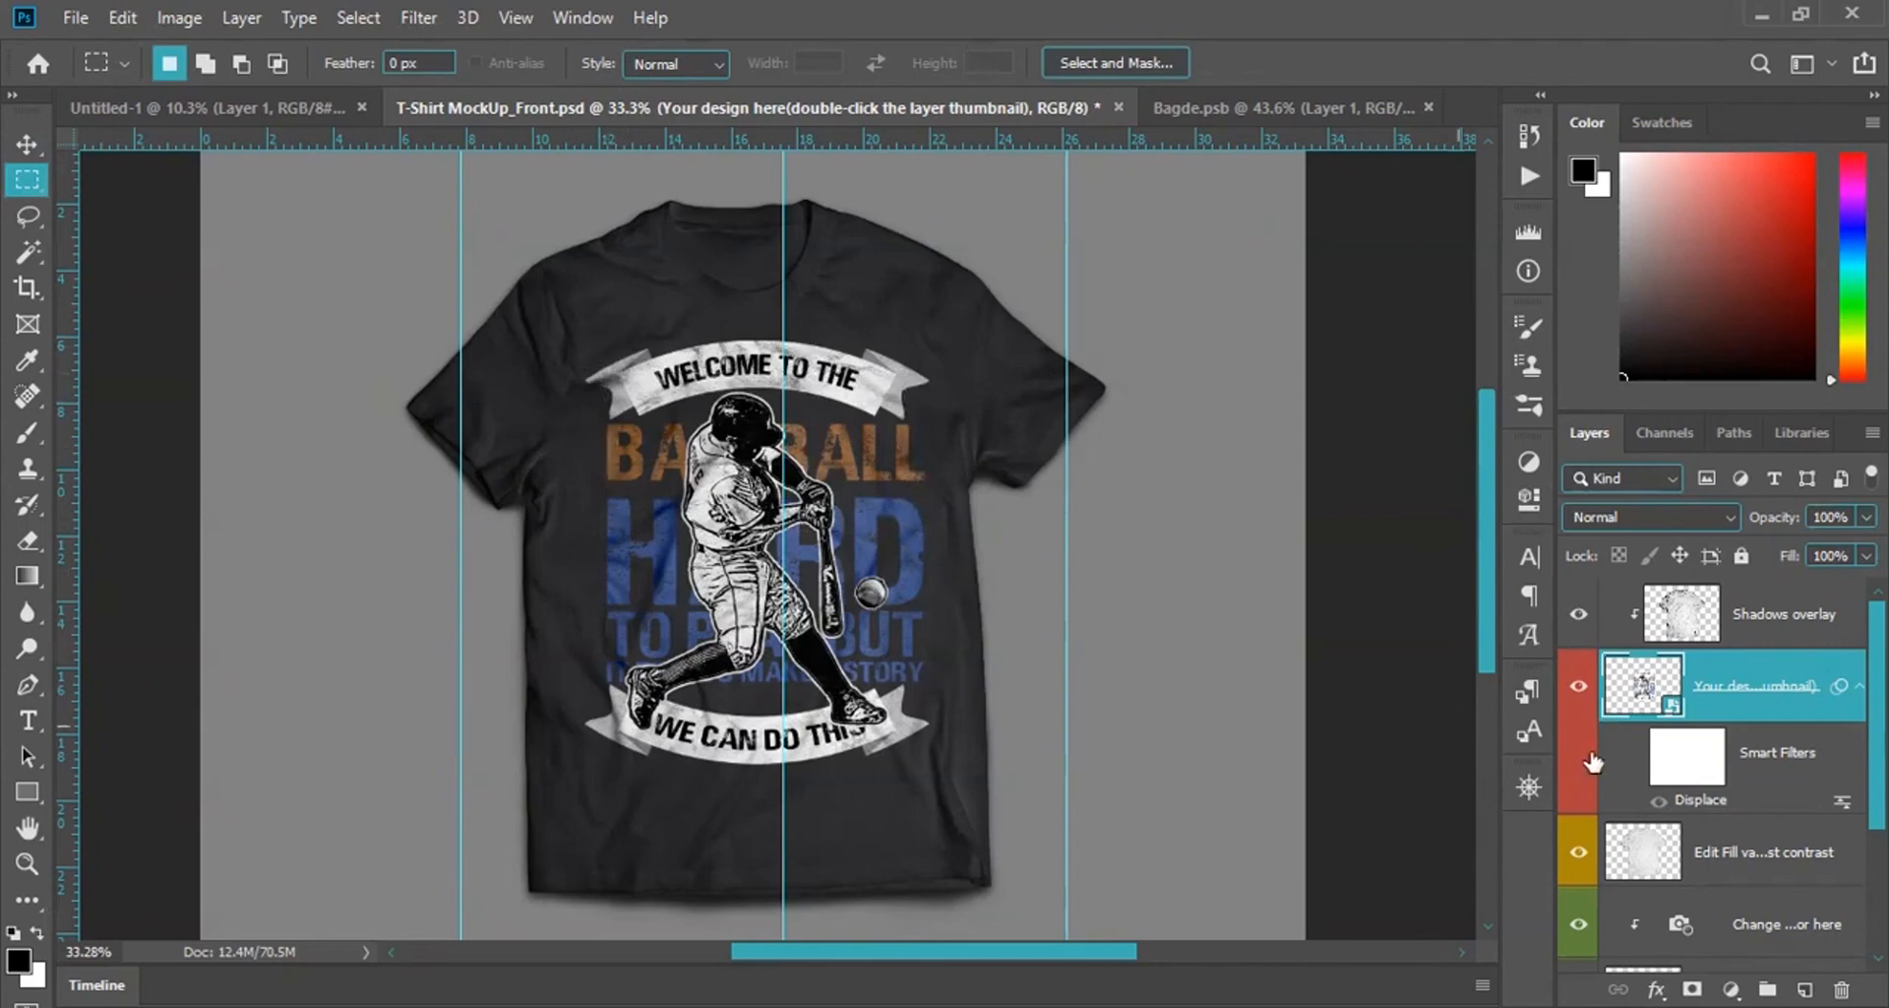
Try 1a1a1a as the T-shirt colour in the mockup's Photo Filter layer and cancel the change.
scroll(1685, 750, down, 3)
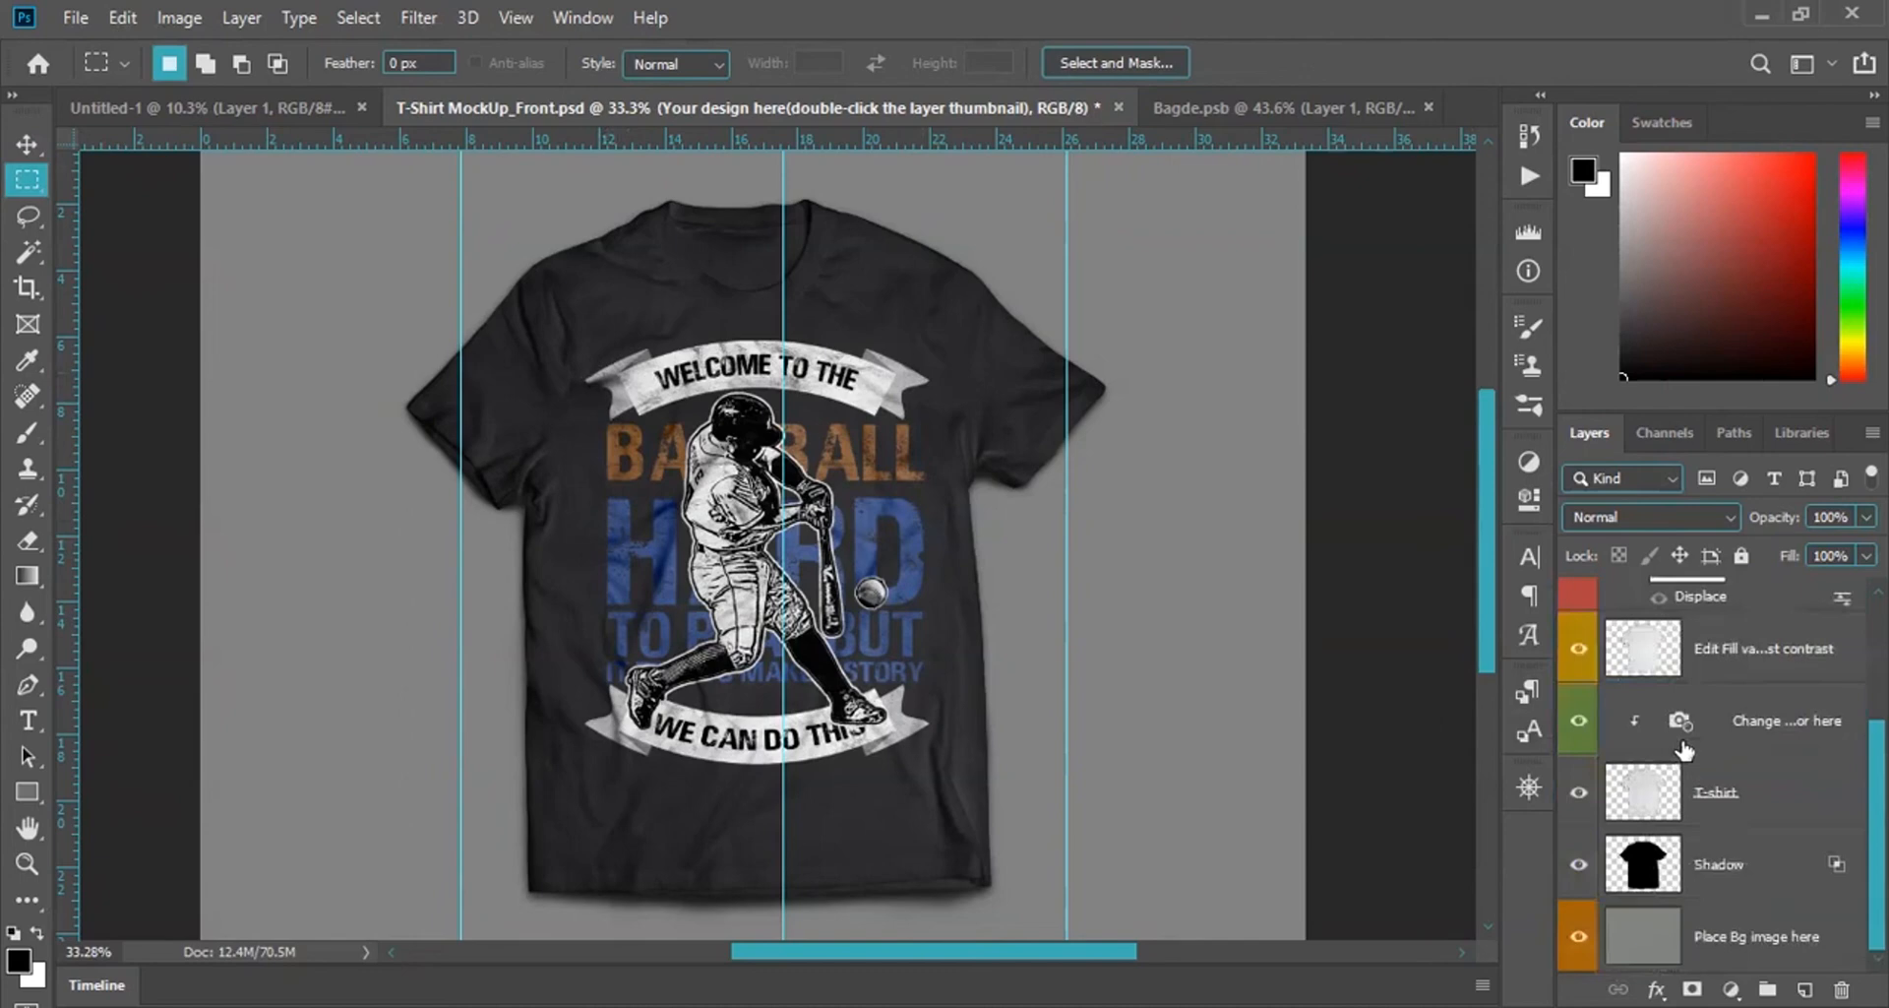
double_click(1677, 727)
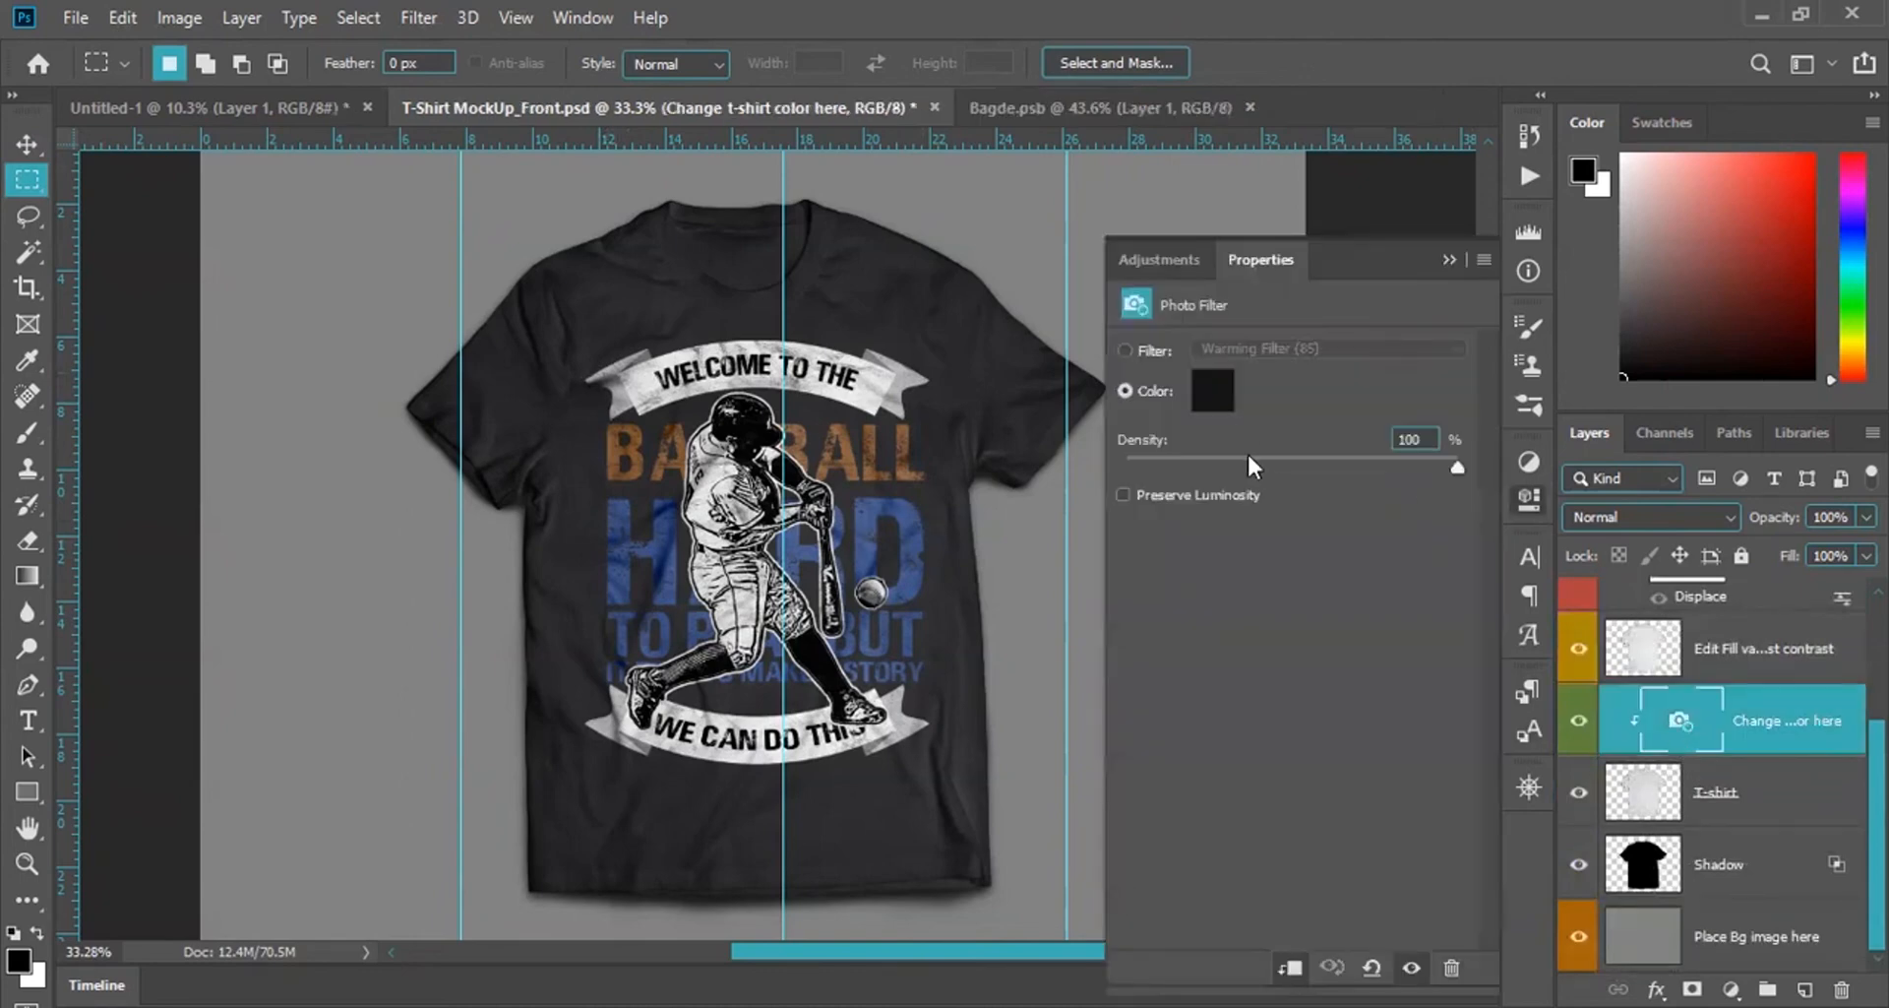
click(1212, 389)
mouse_move(1173, 848)
mouse_down()
mouse_move(1154, 734)
mouse_move(1162, 844)
mouse_up()
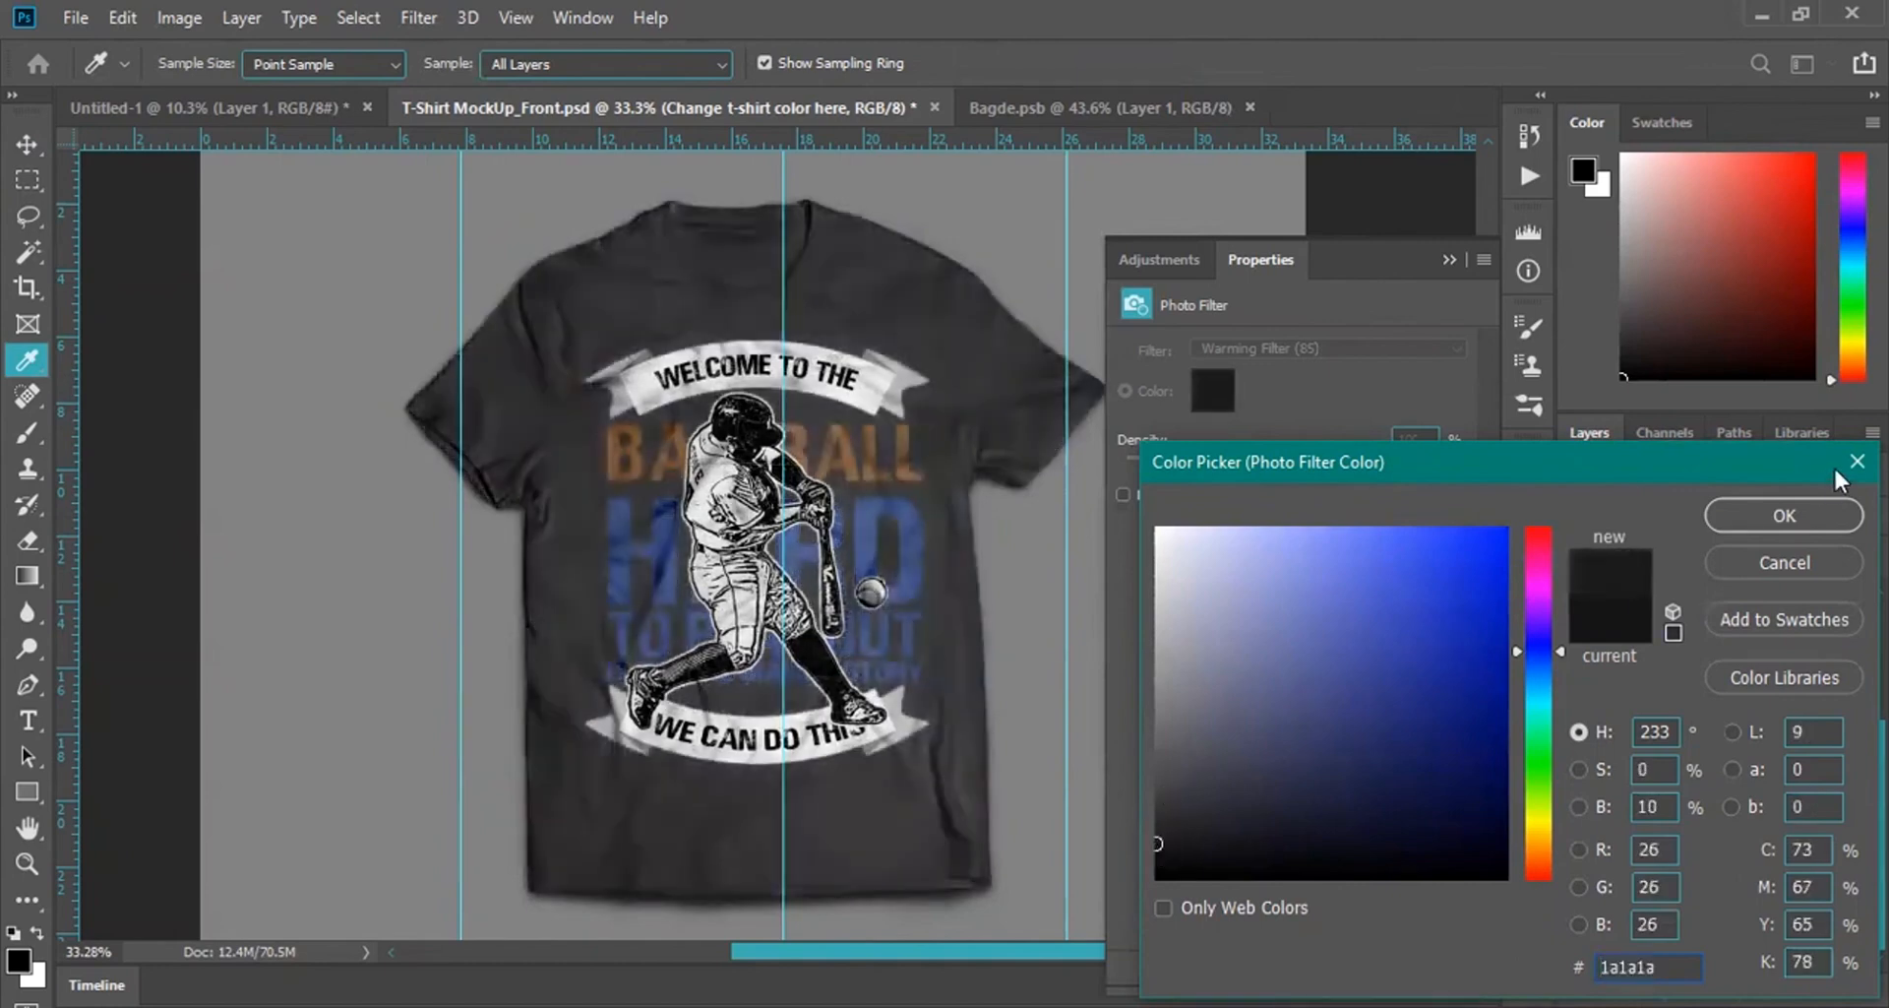
click(1762, 562)
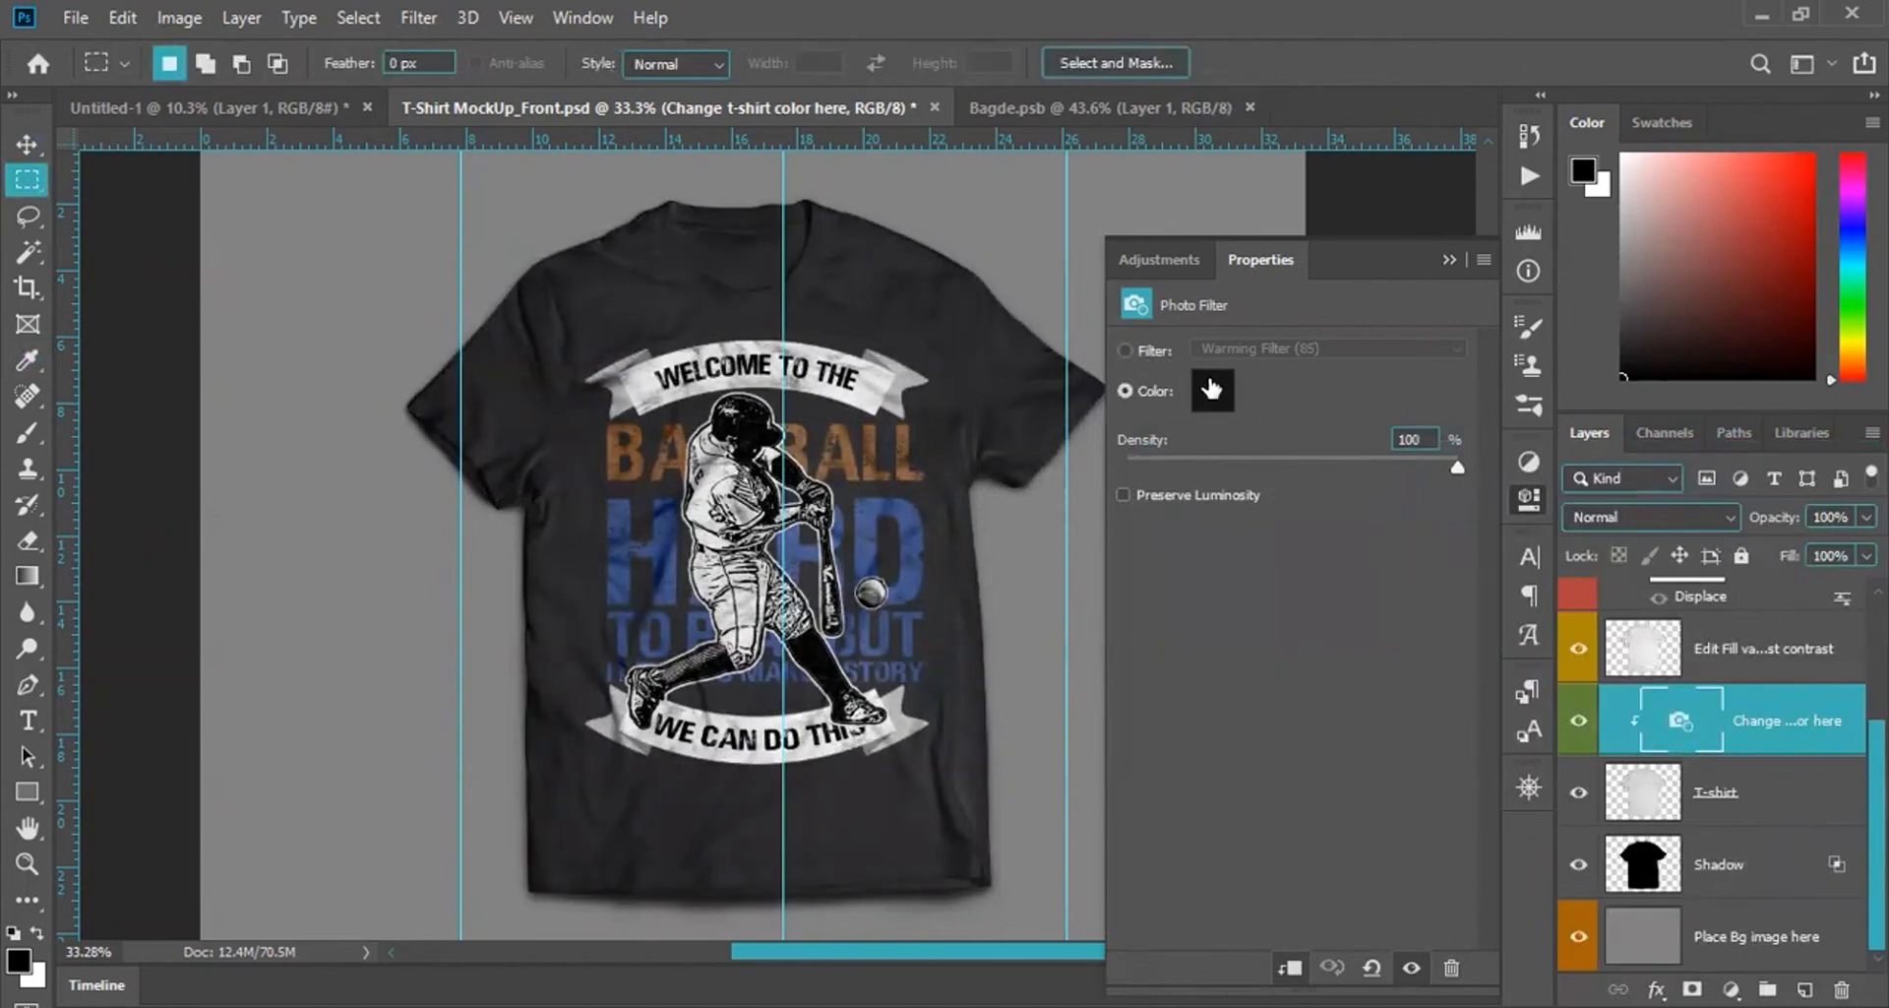
click(1449, 261)
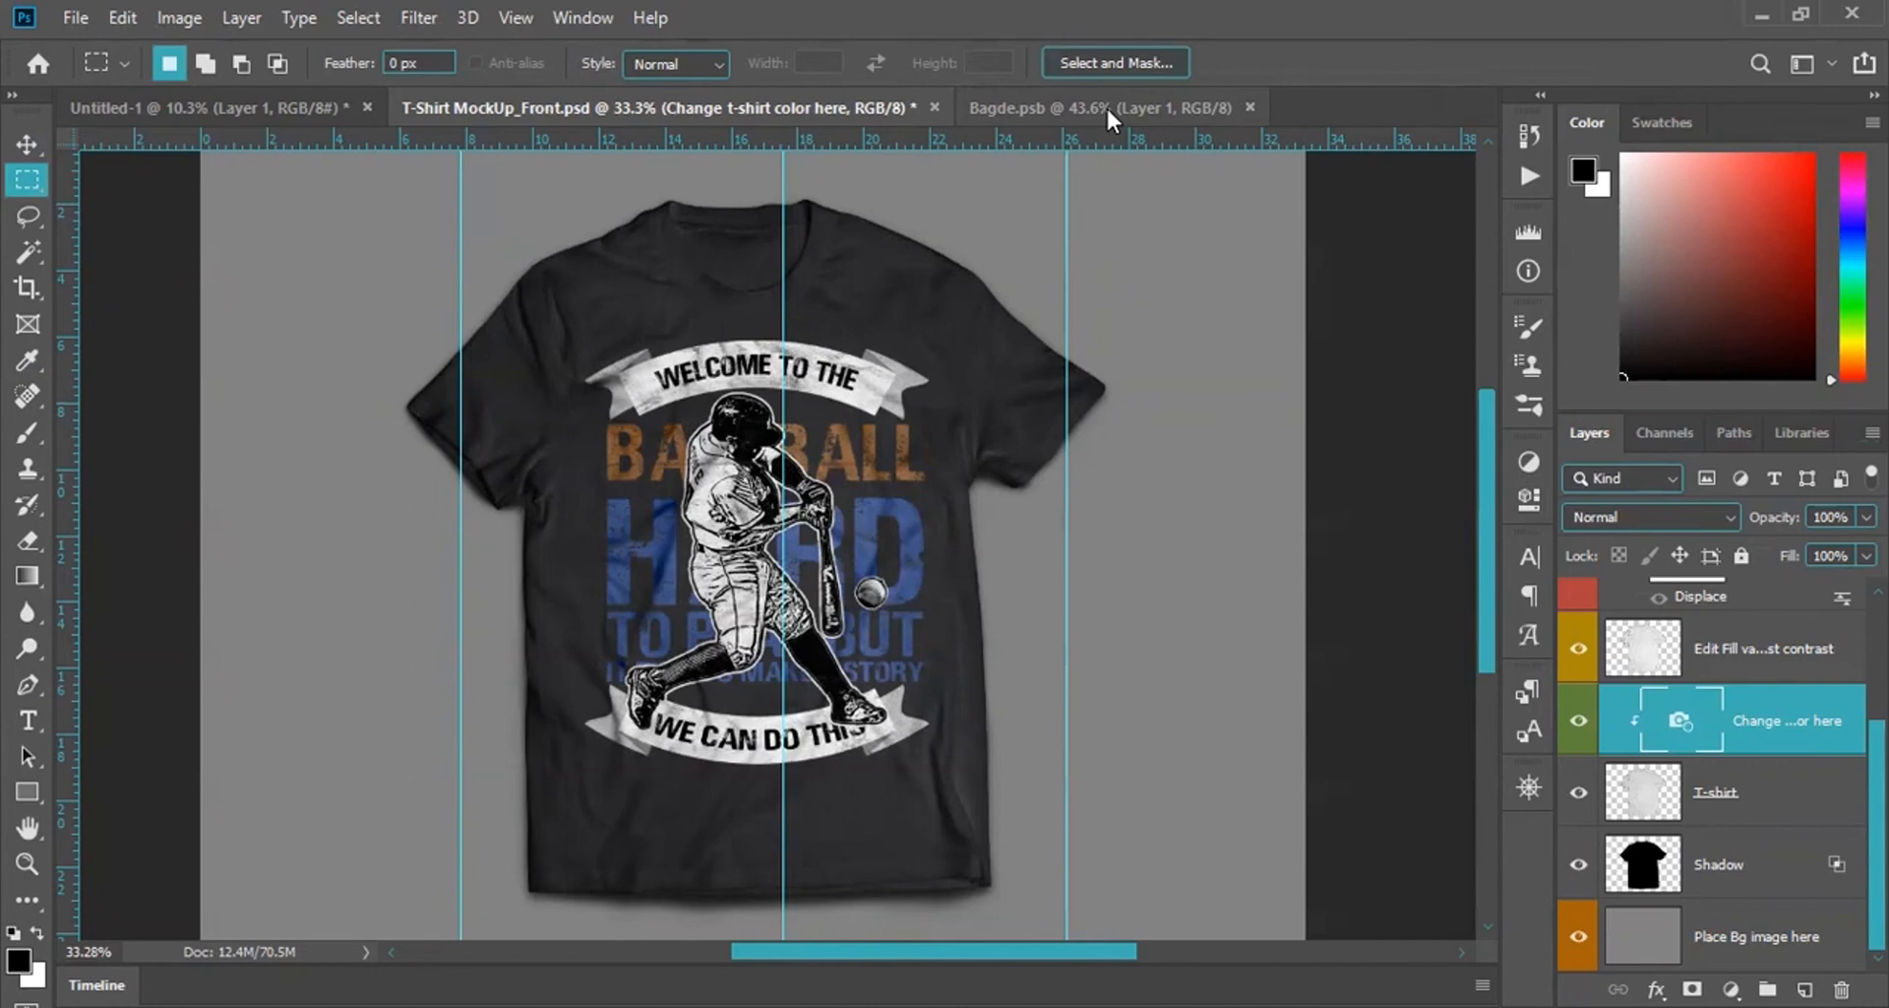
In Untitled-1, hide Layer 1, show Group 1, and disable the group's distress mask.
click(187, 107)
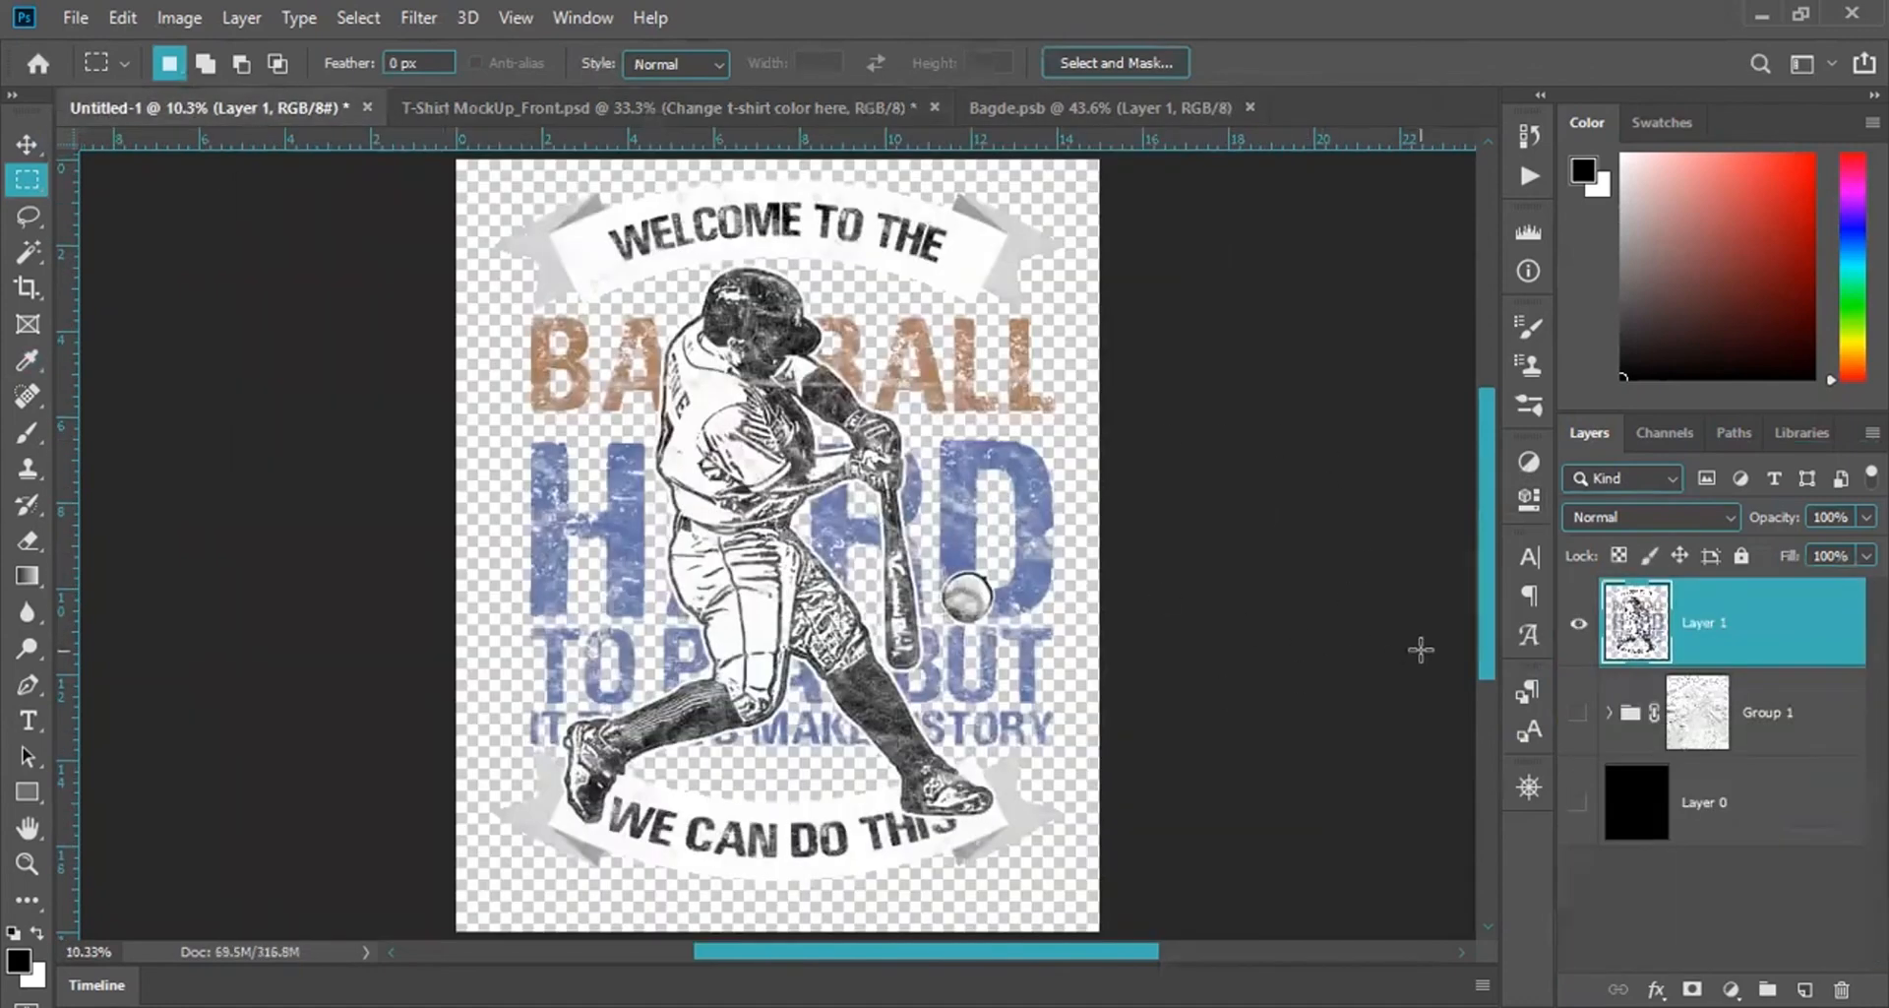
click(1578, 623)
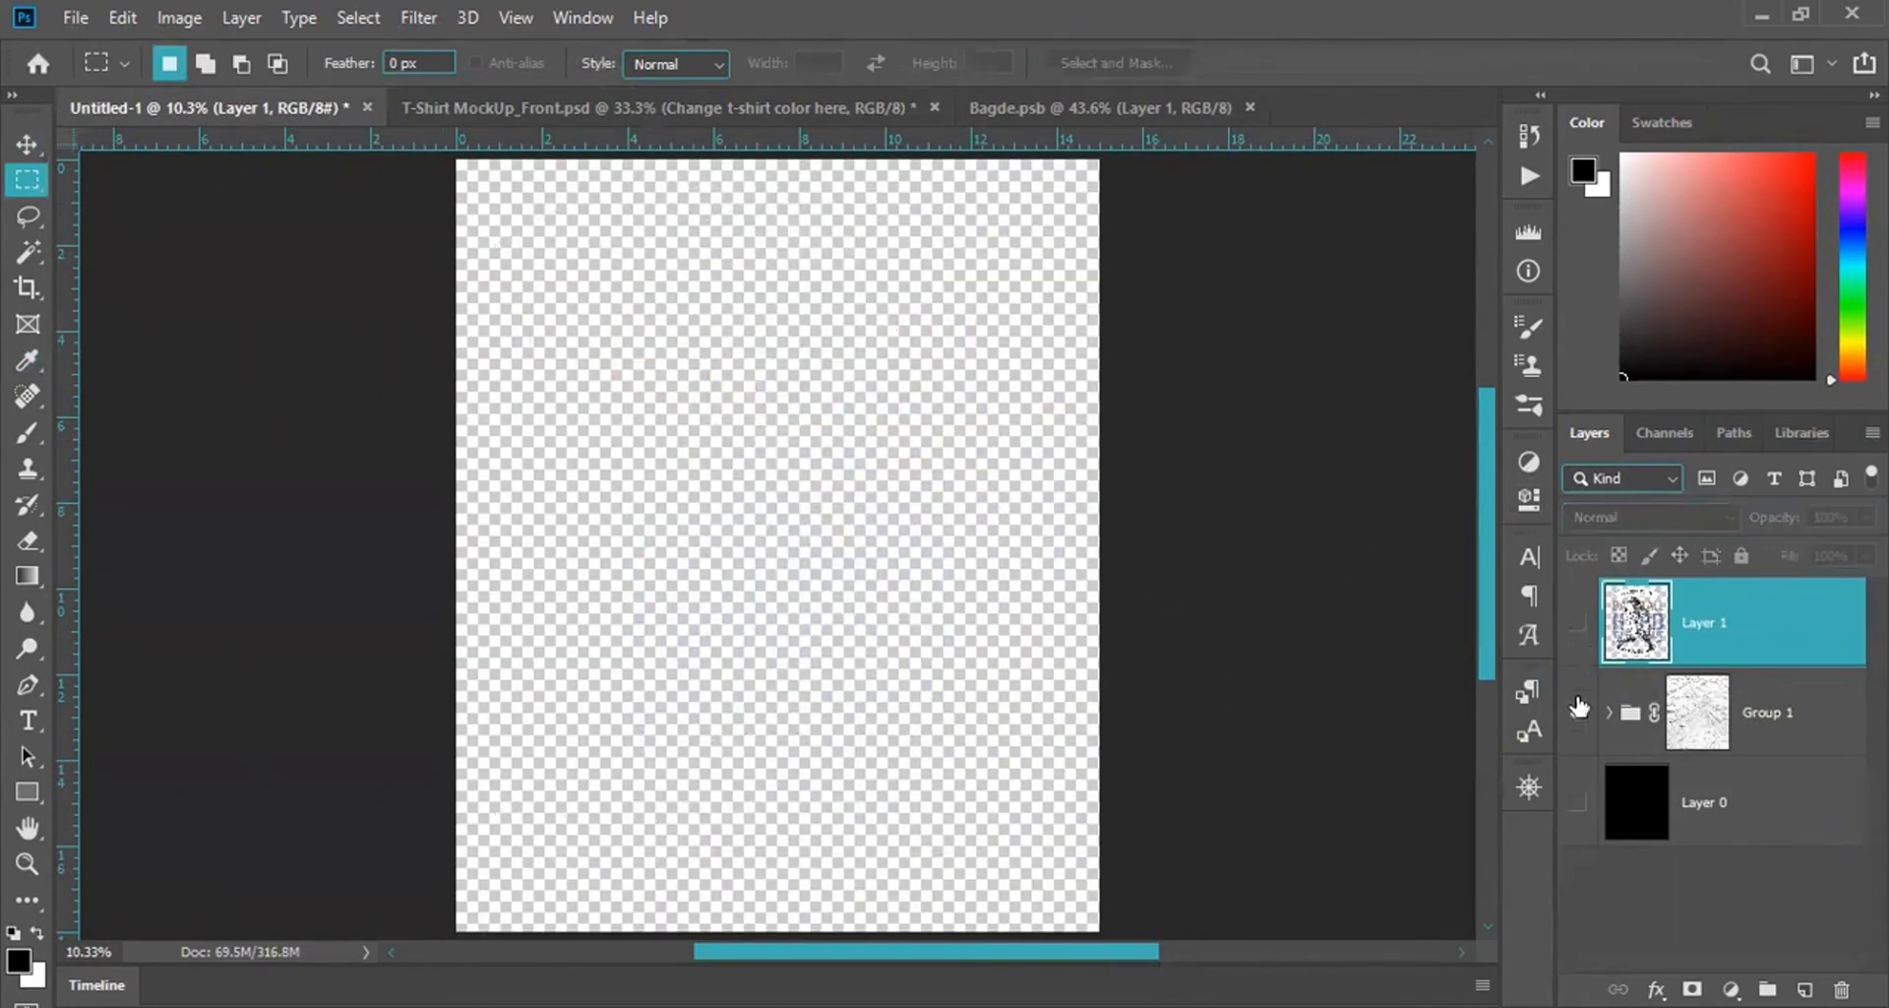
click(1578, 710)
shift+click(1712, 713)
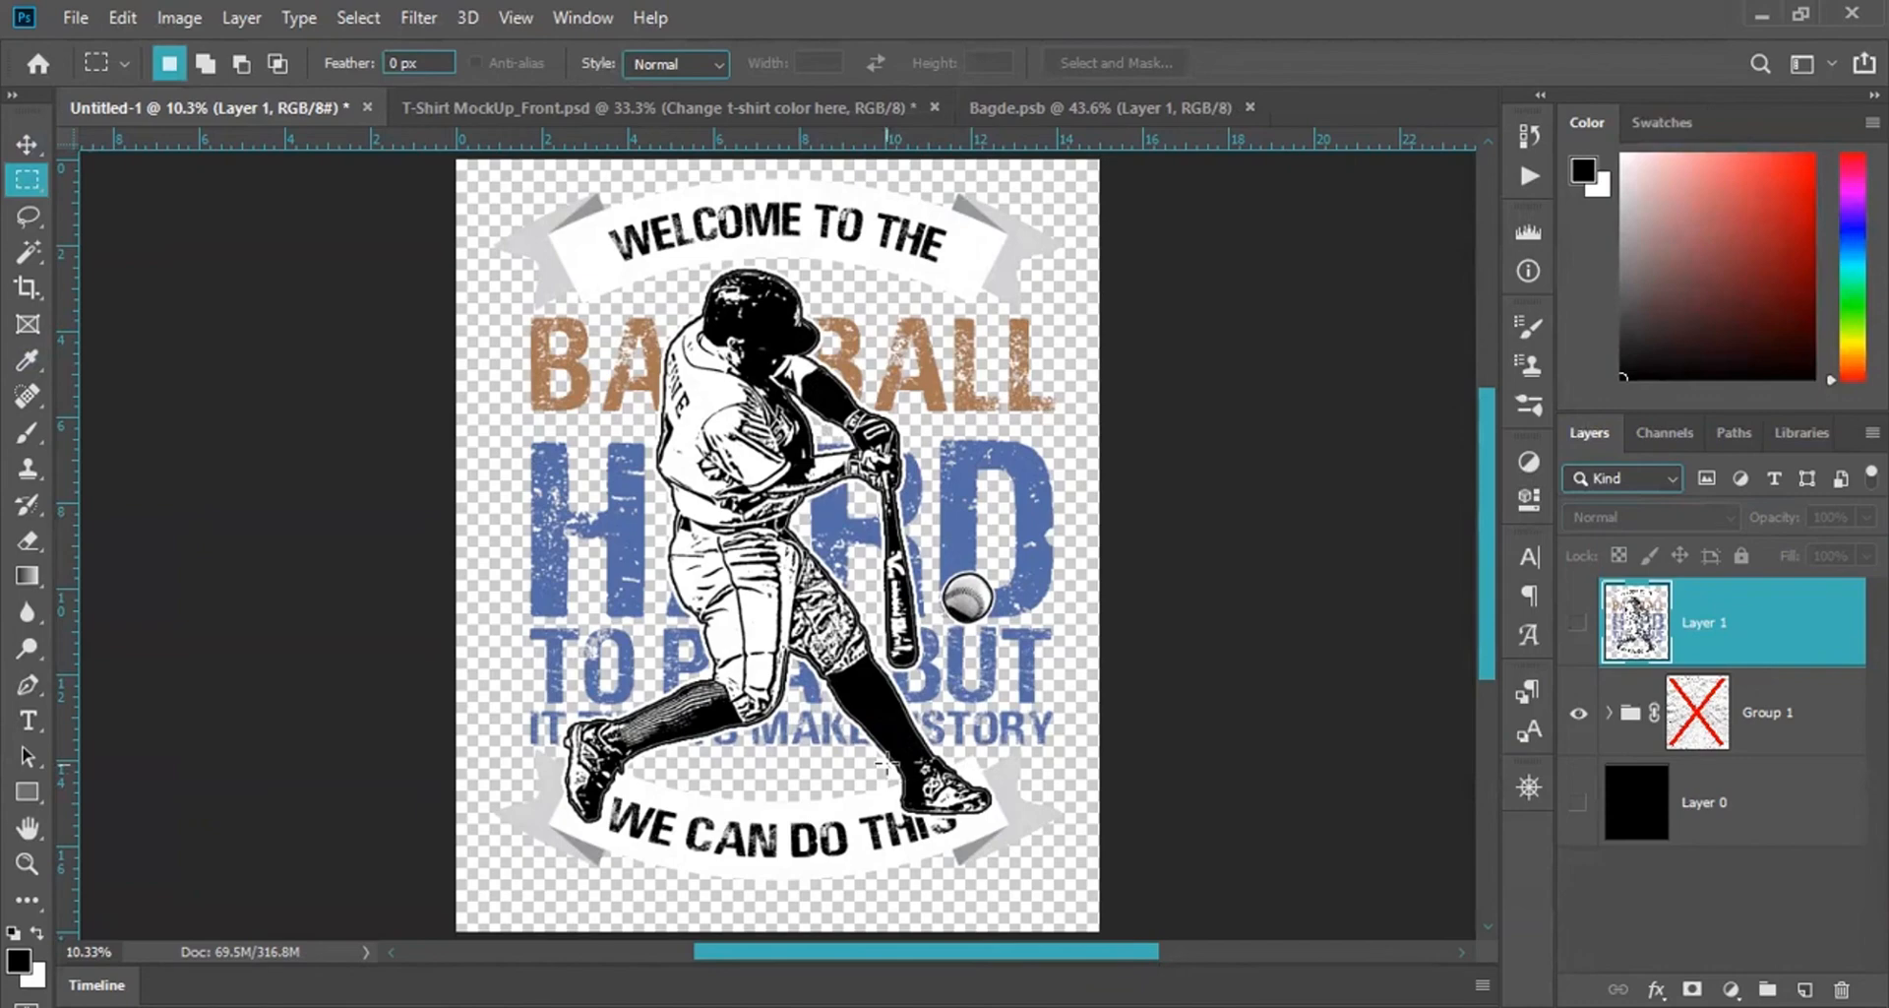
Select the black areas of the artwork with Color Range, using sampled colors at fuzziness 40.
scroll(885, 764, up, 2)
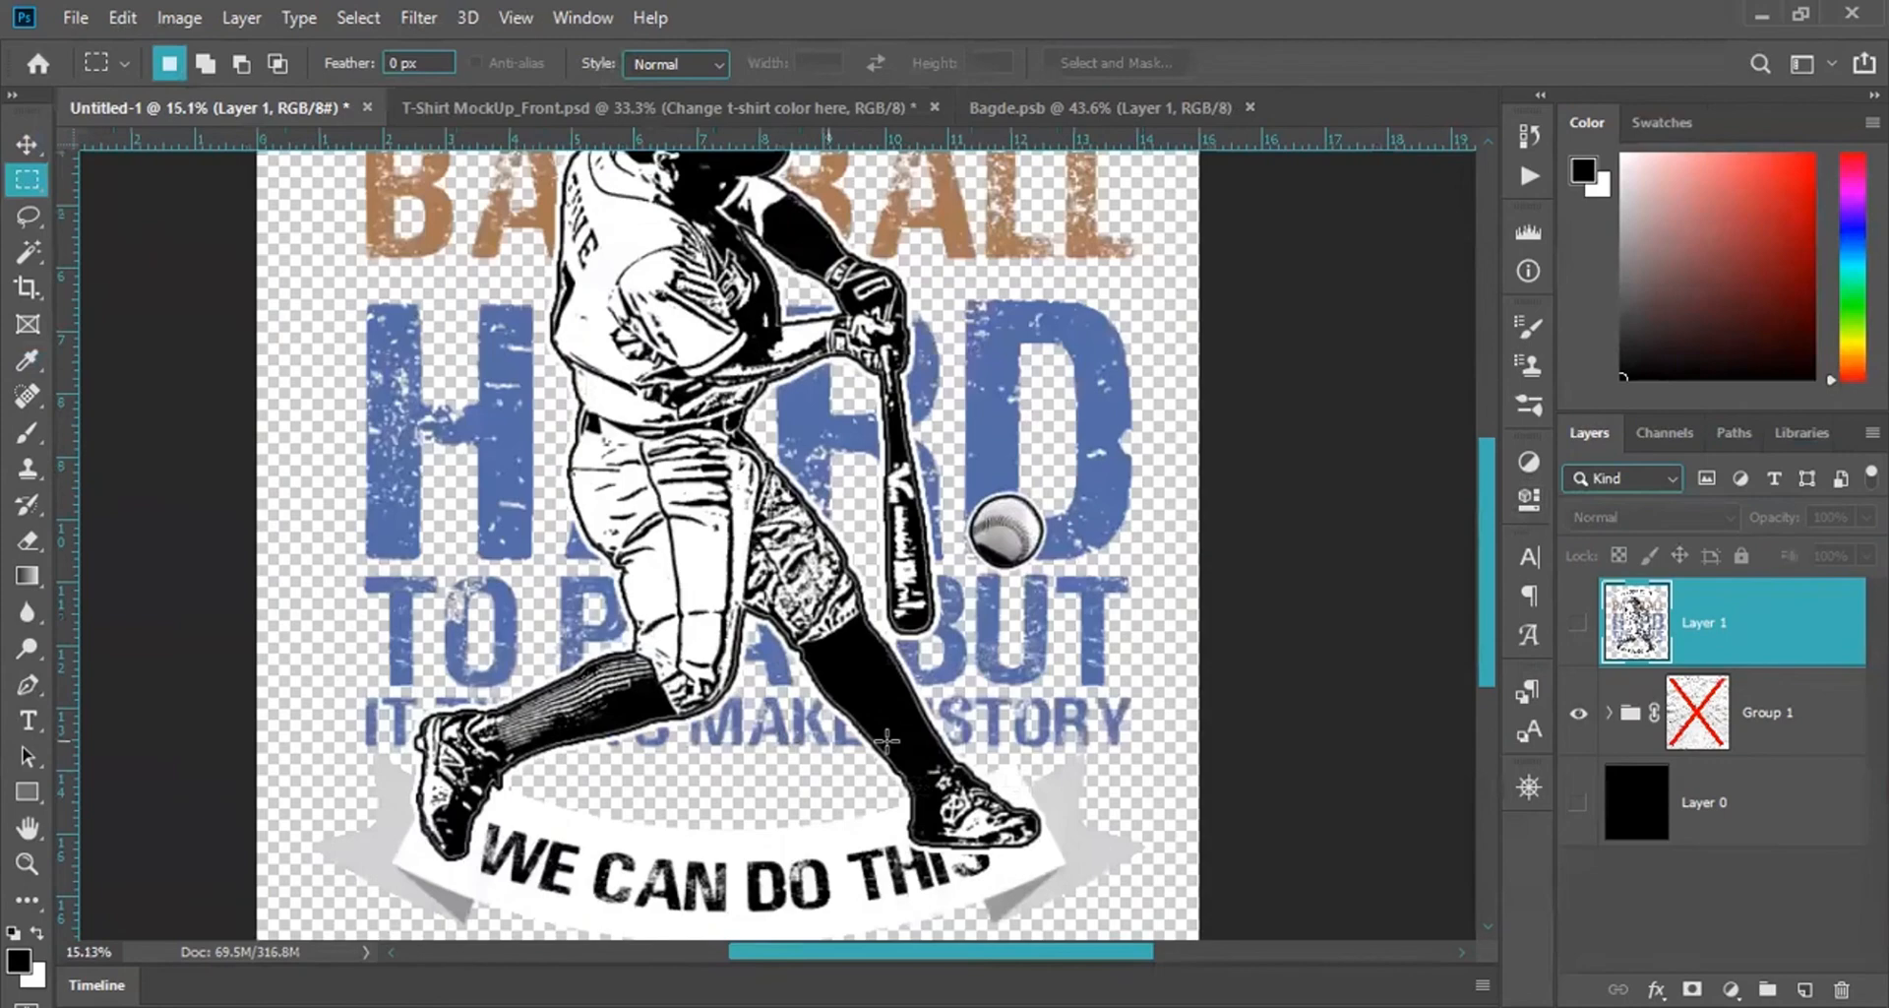
scroll(886, 740, up, 4)
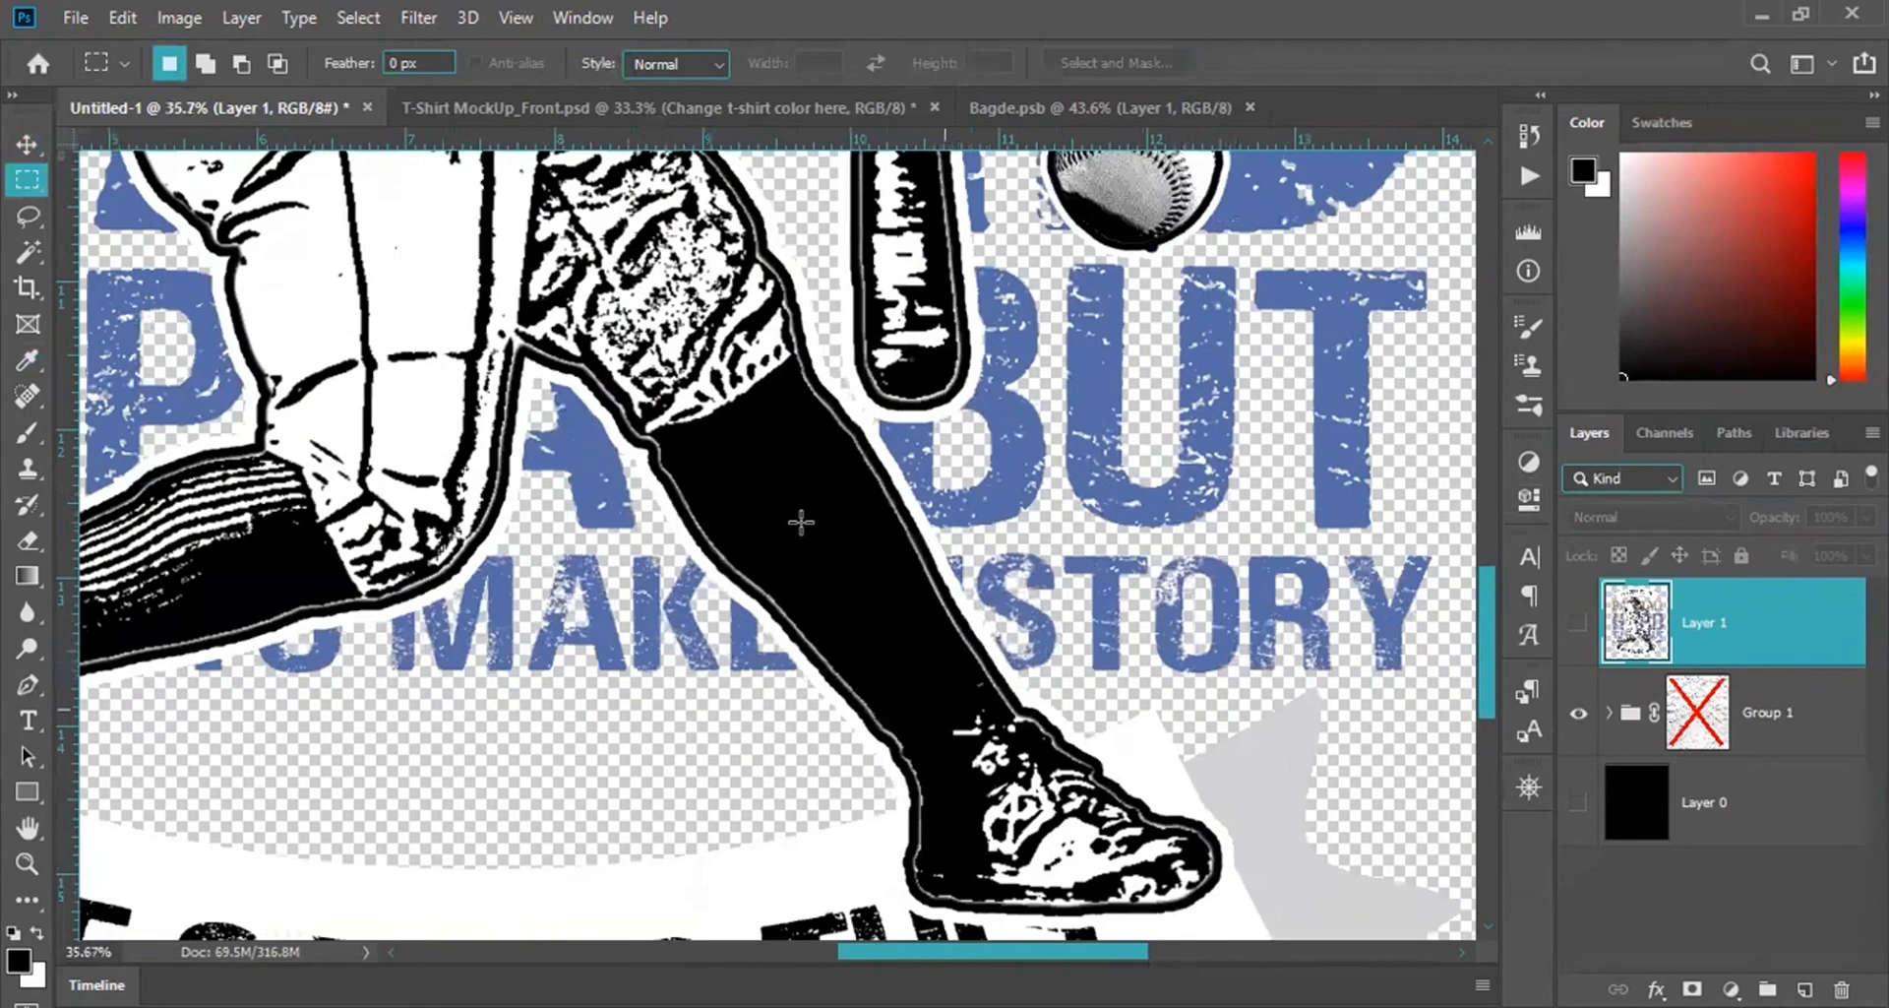
scroll(801, 522, down, 4)
scroll(801, 521, up, 4)
click(356, 18)
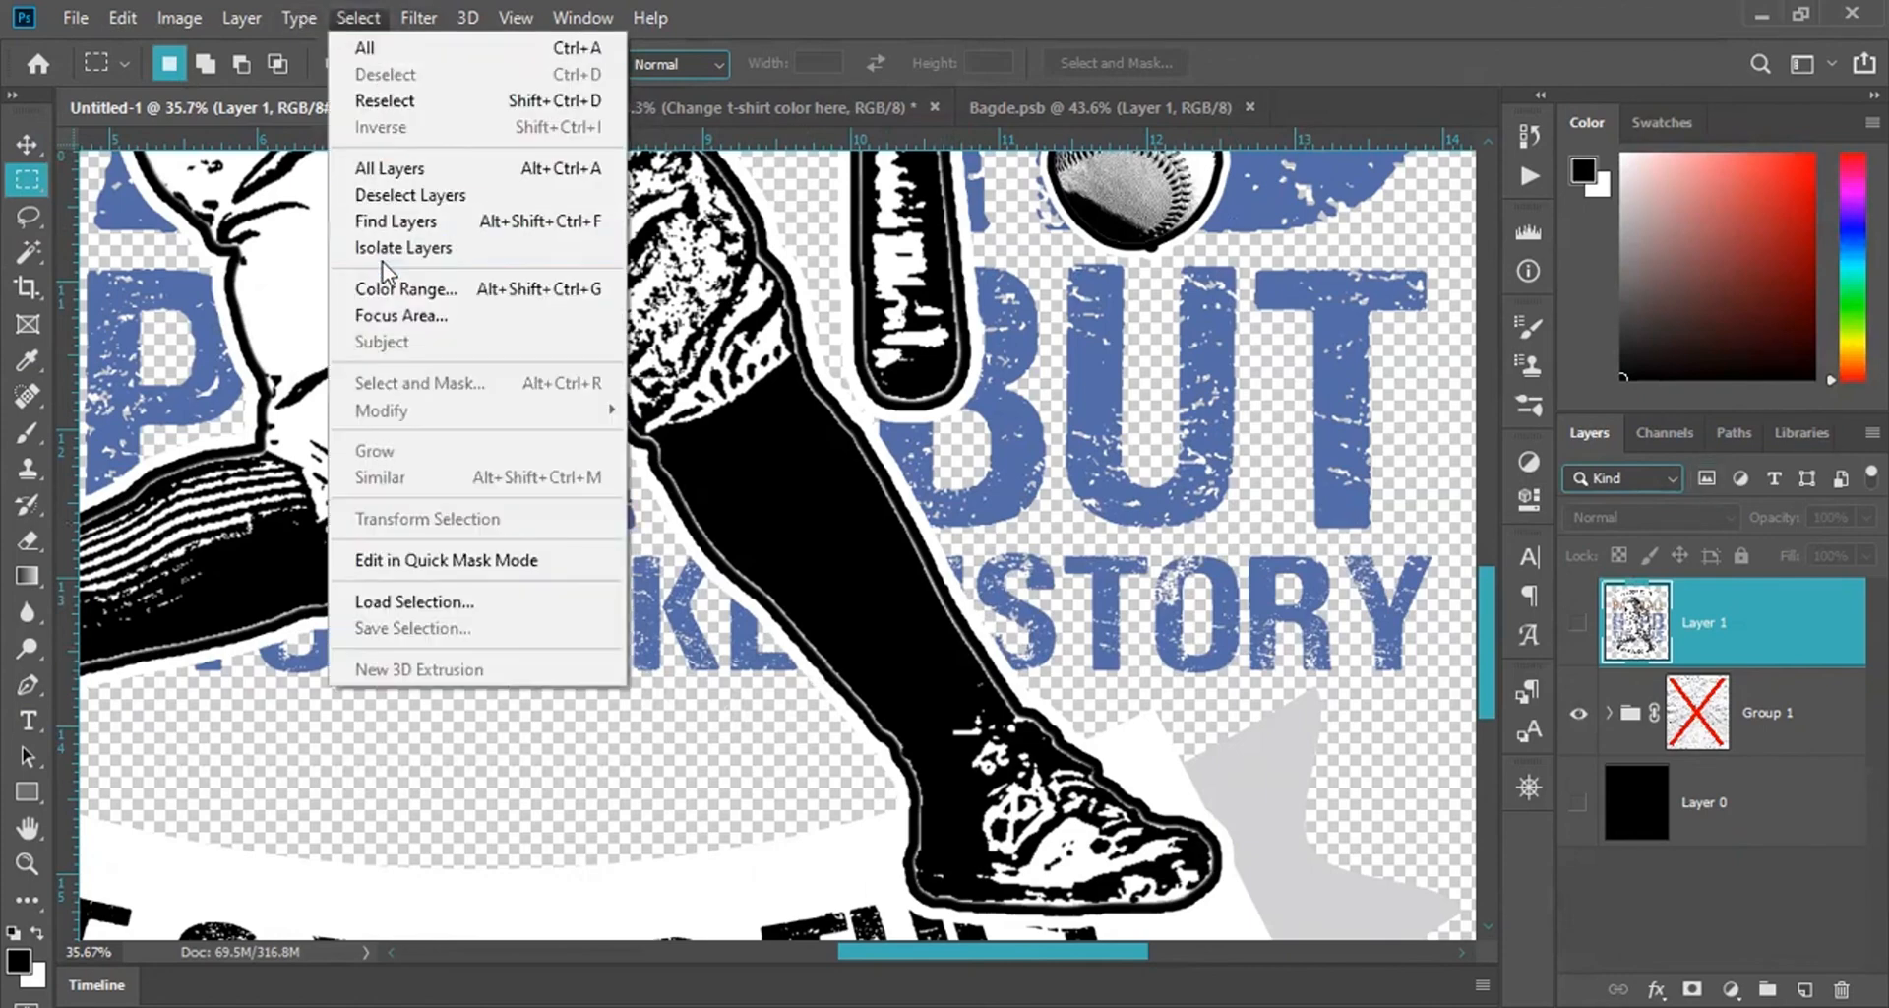
click(385, 287)
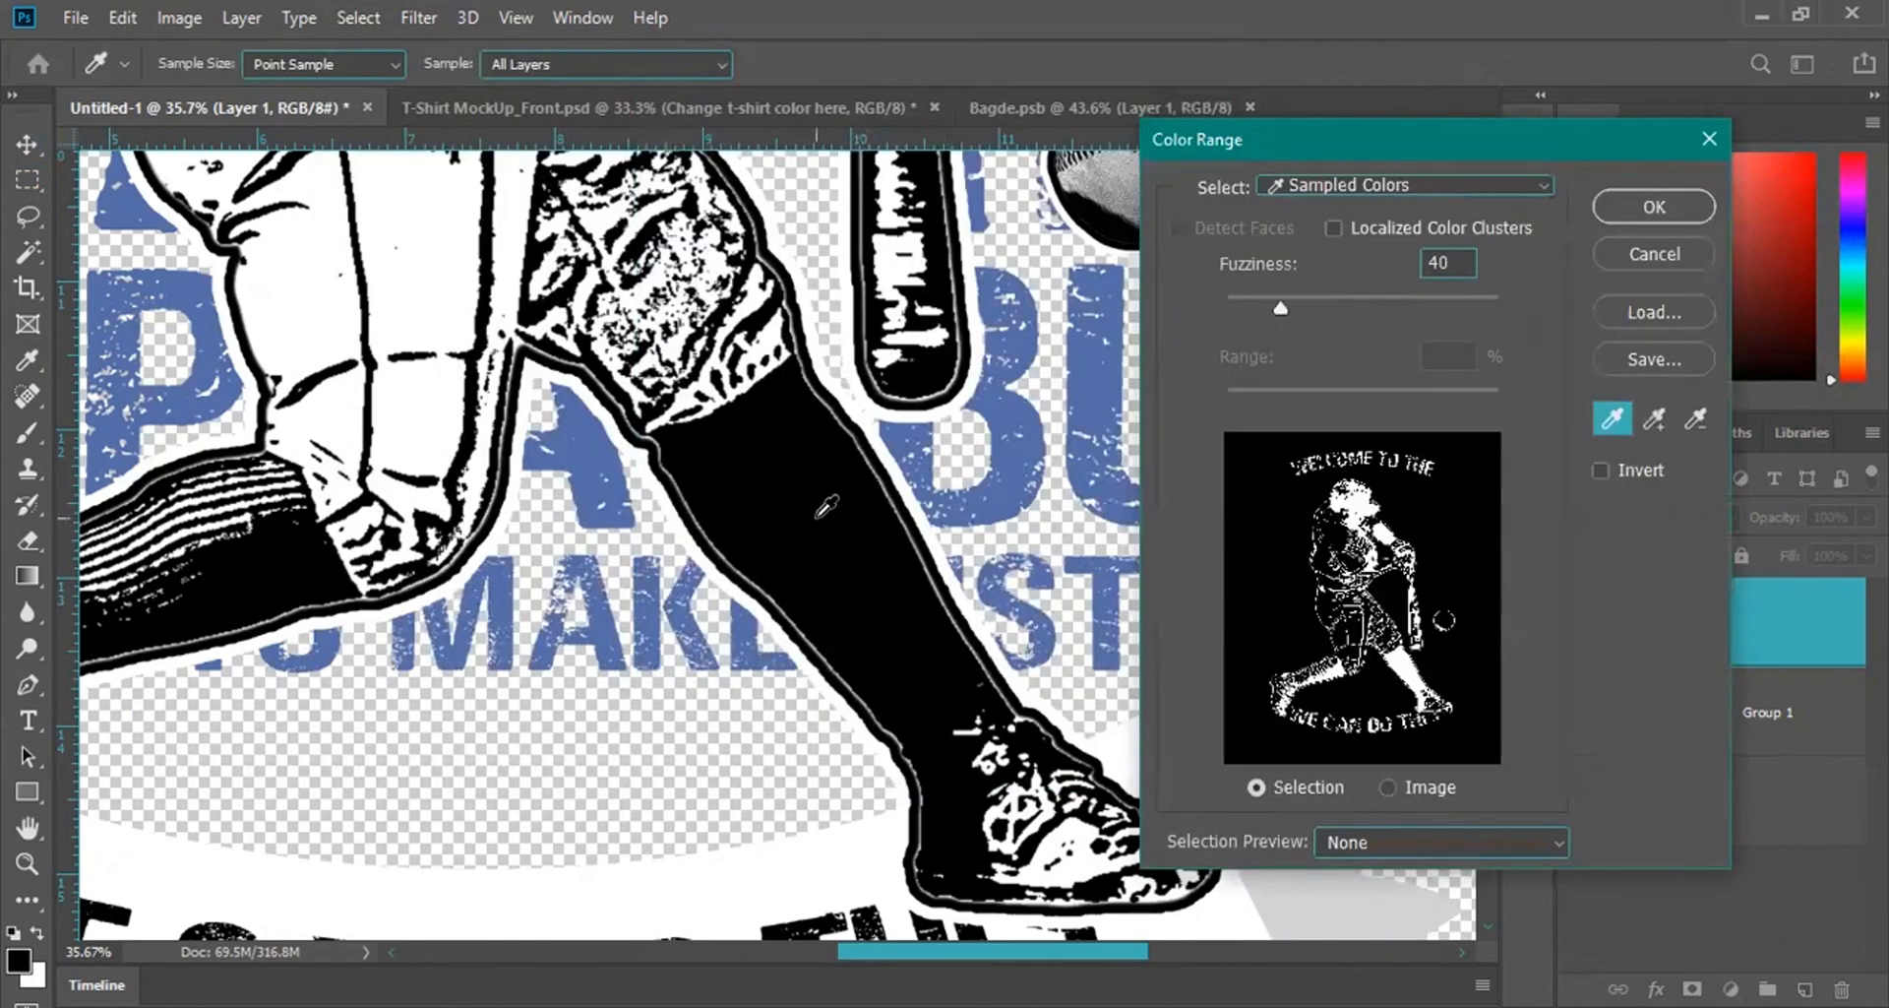
click(1651, 205)
Examine the black-area selection across the whole baseball artwork and clear it.
scroll(1135, 414, down, 3)
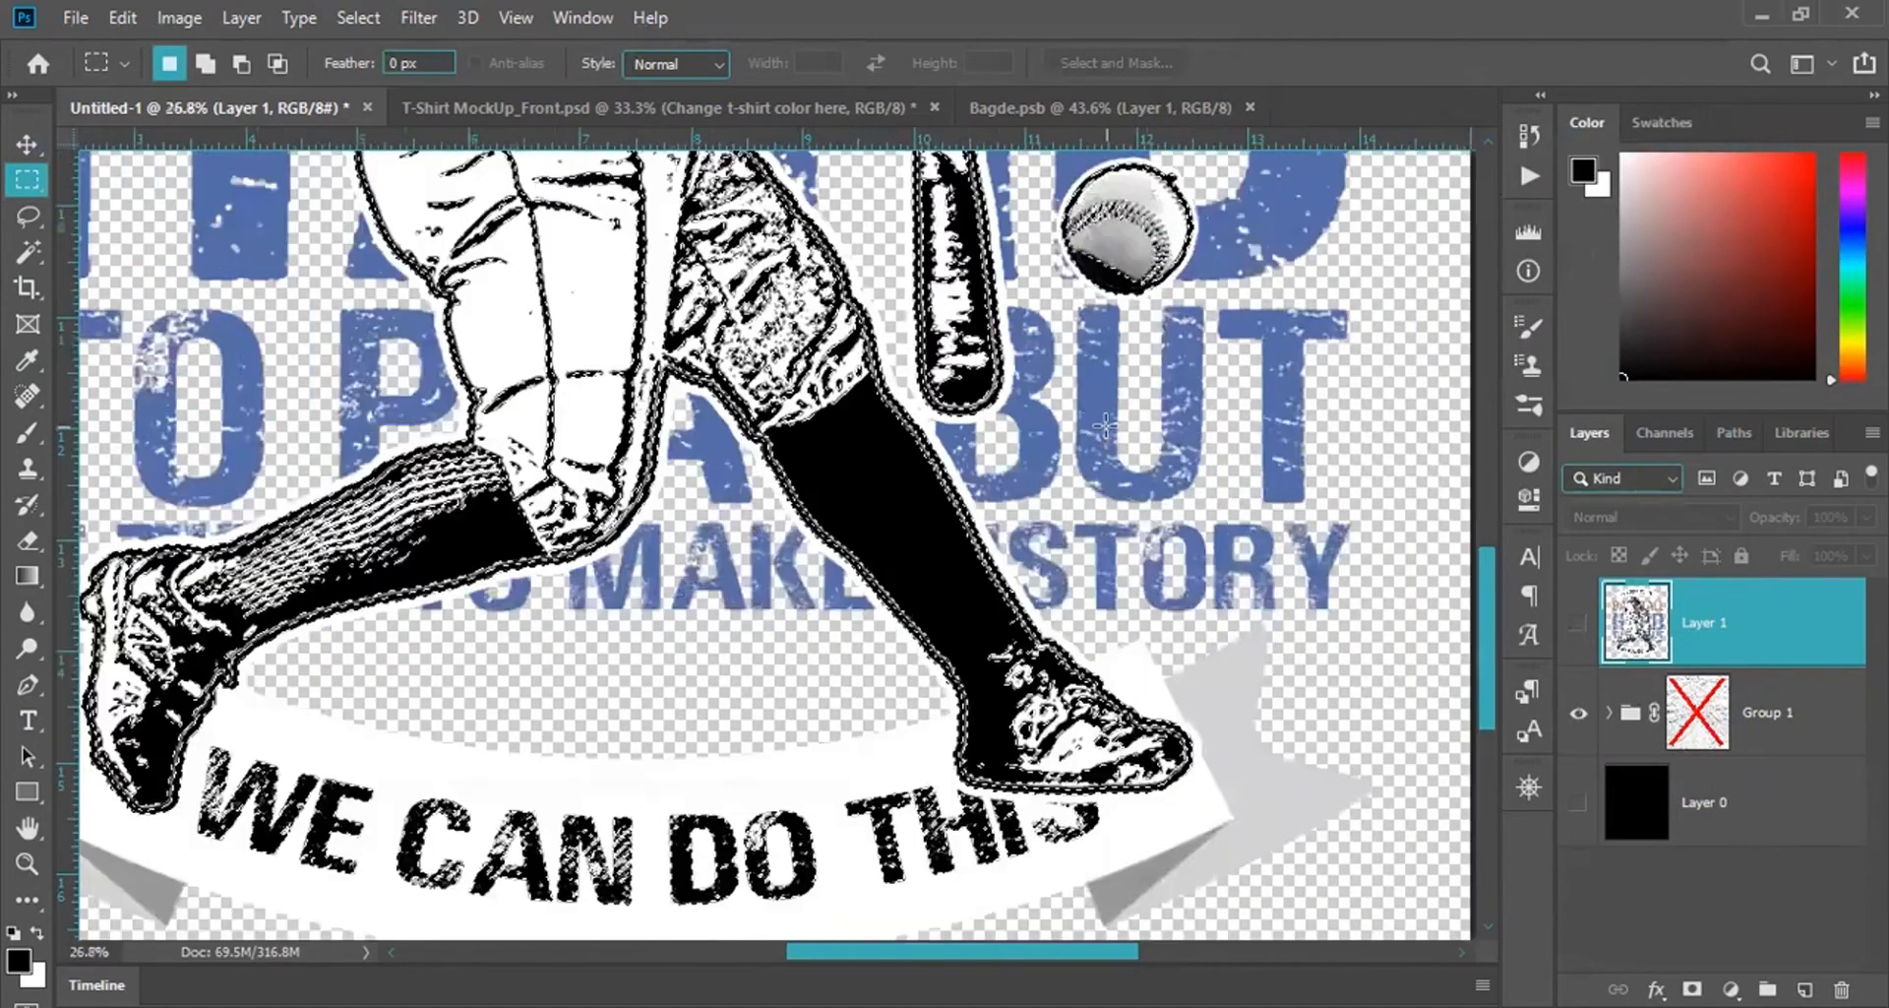
scroll(1060, 622, down, 1)
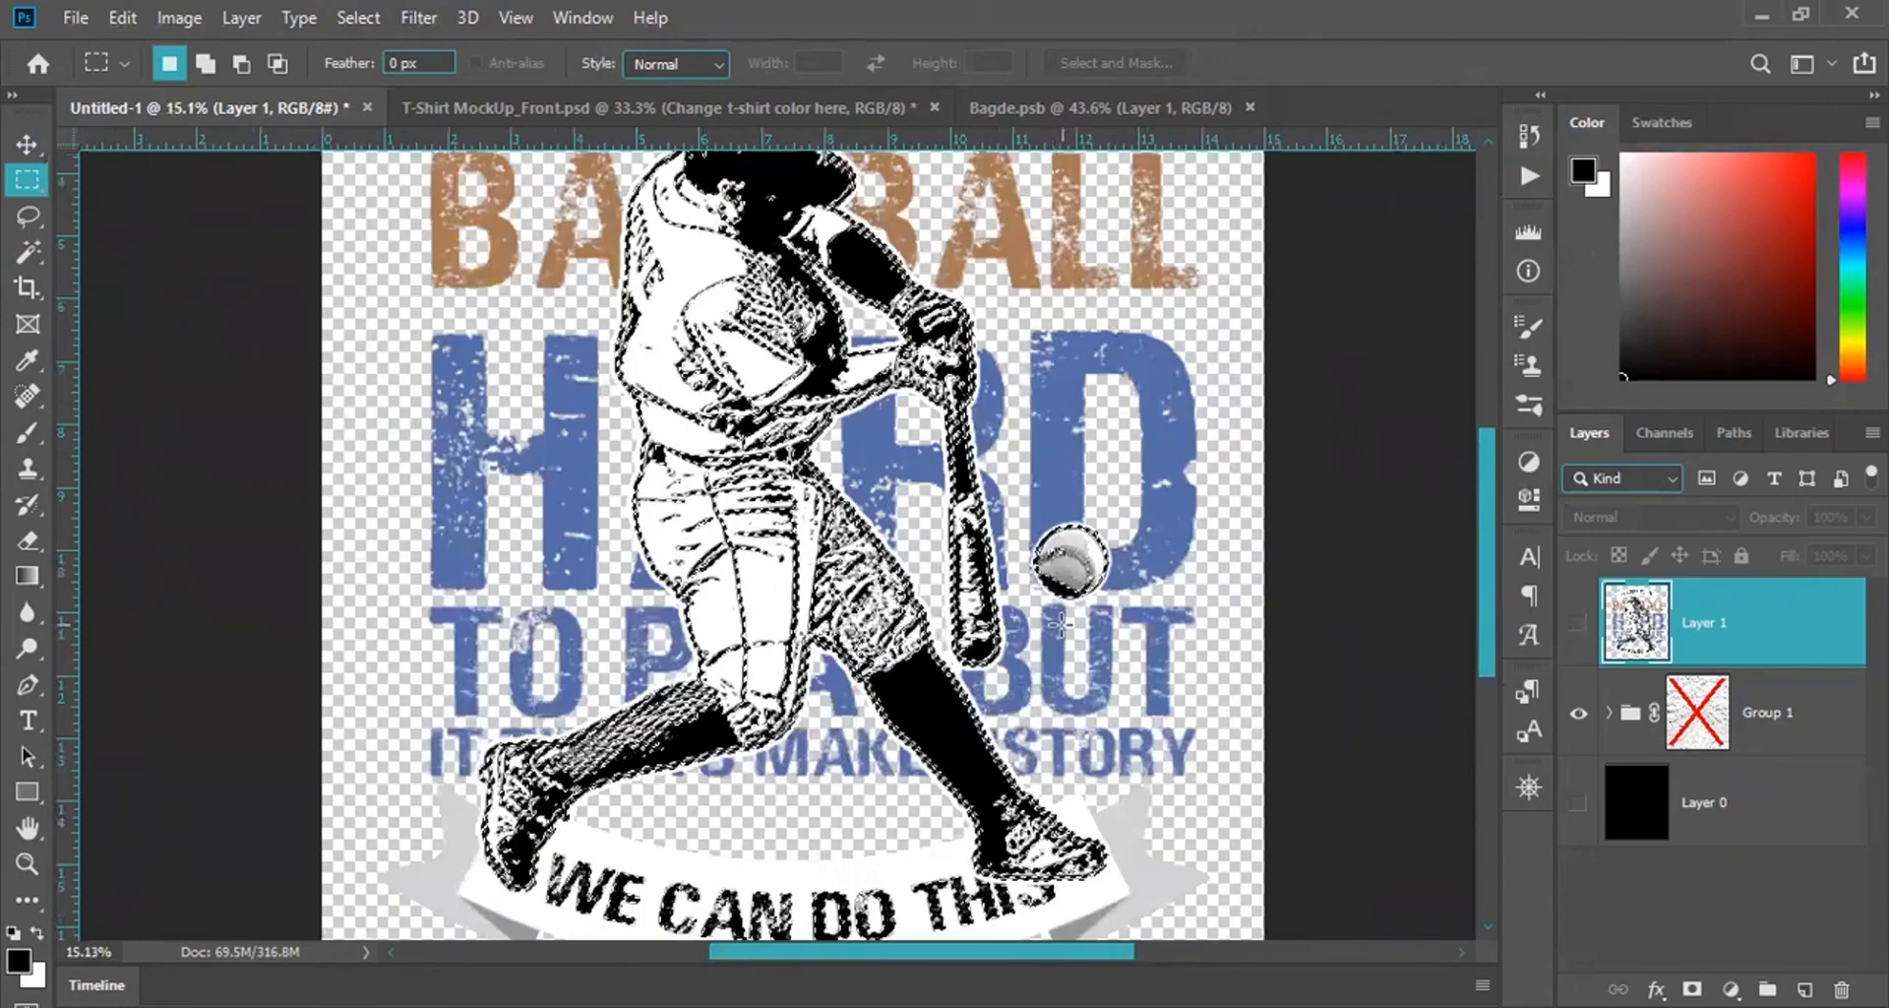
scroll(896, 714, down, 2)
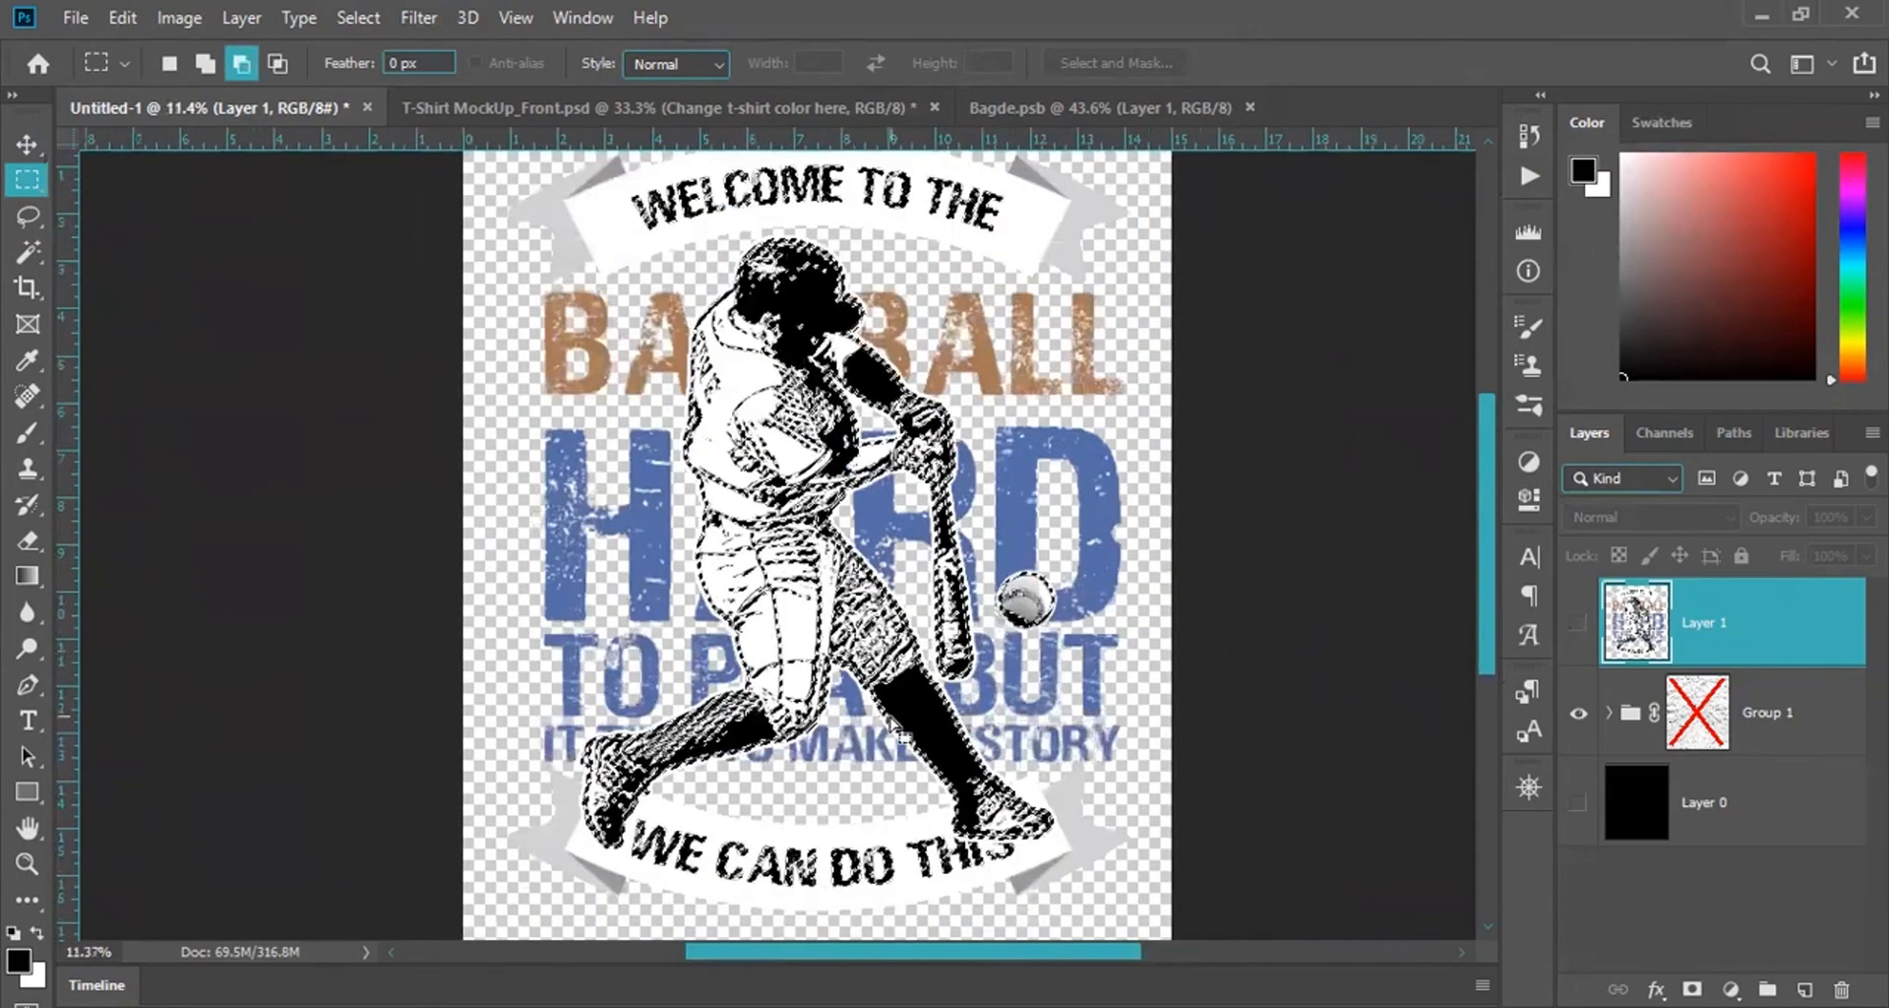
scroll(898, 690, up, 1)
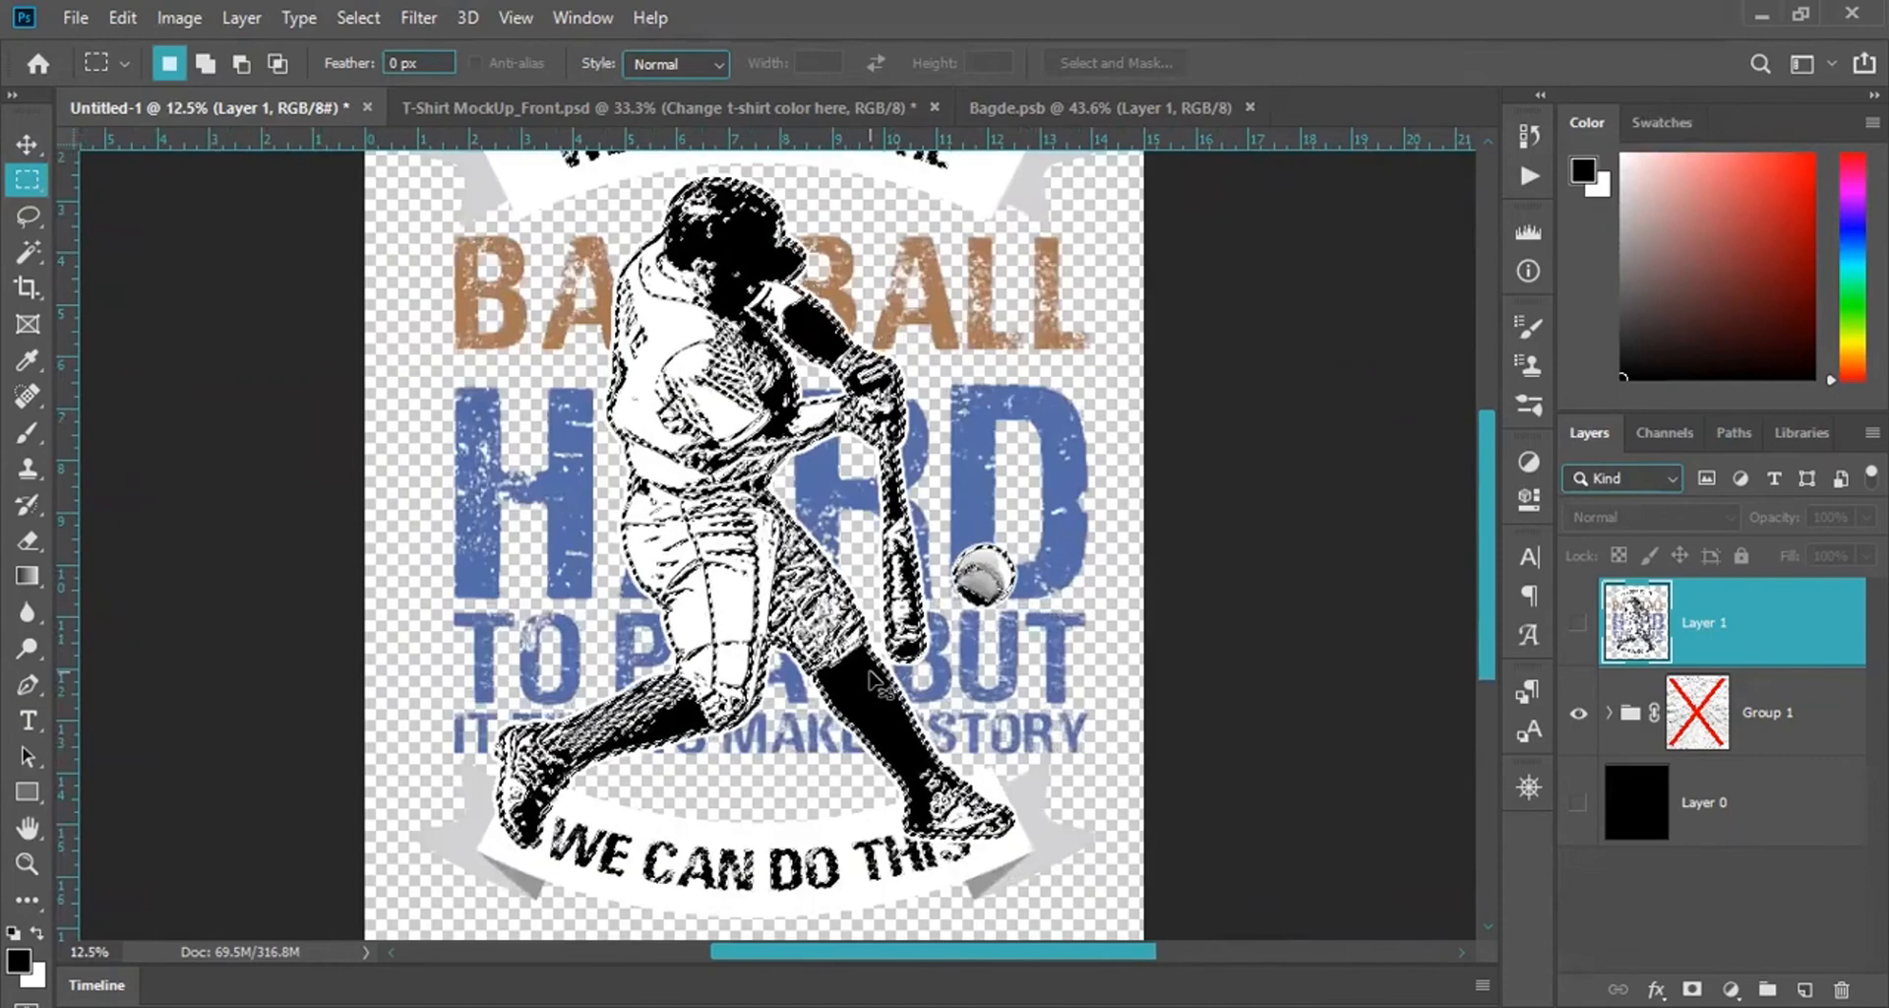
key(ctrl+d)
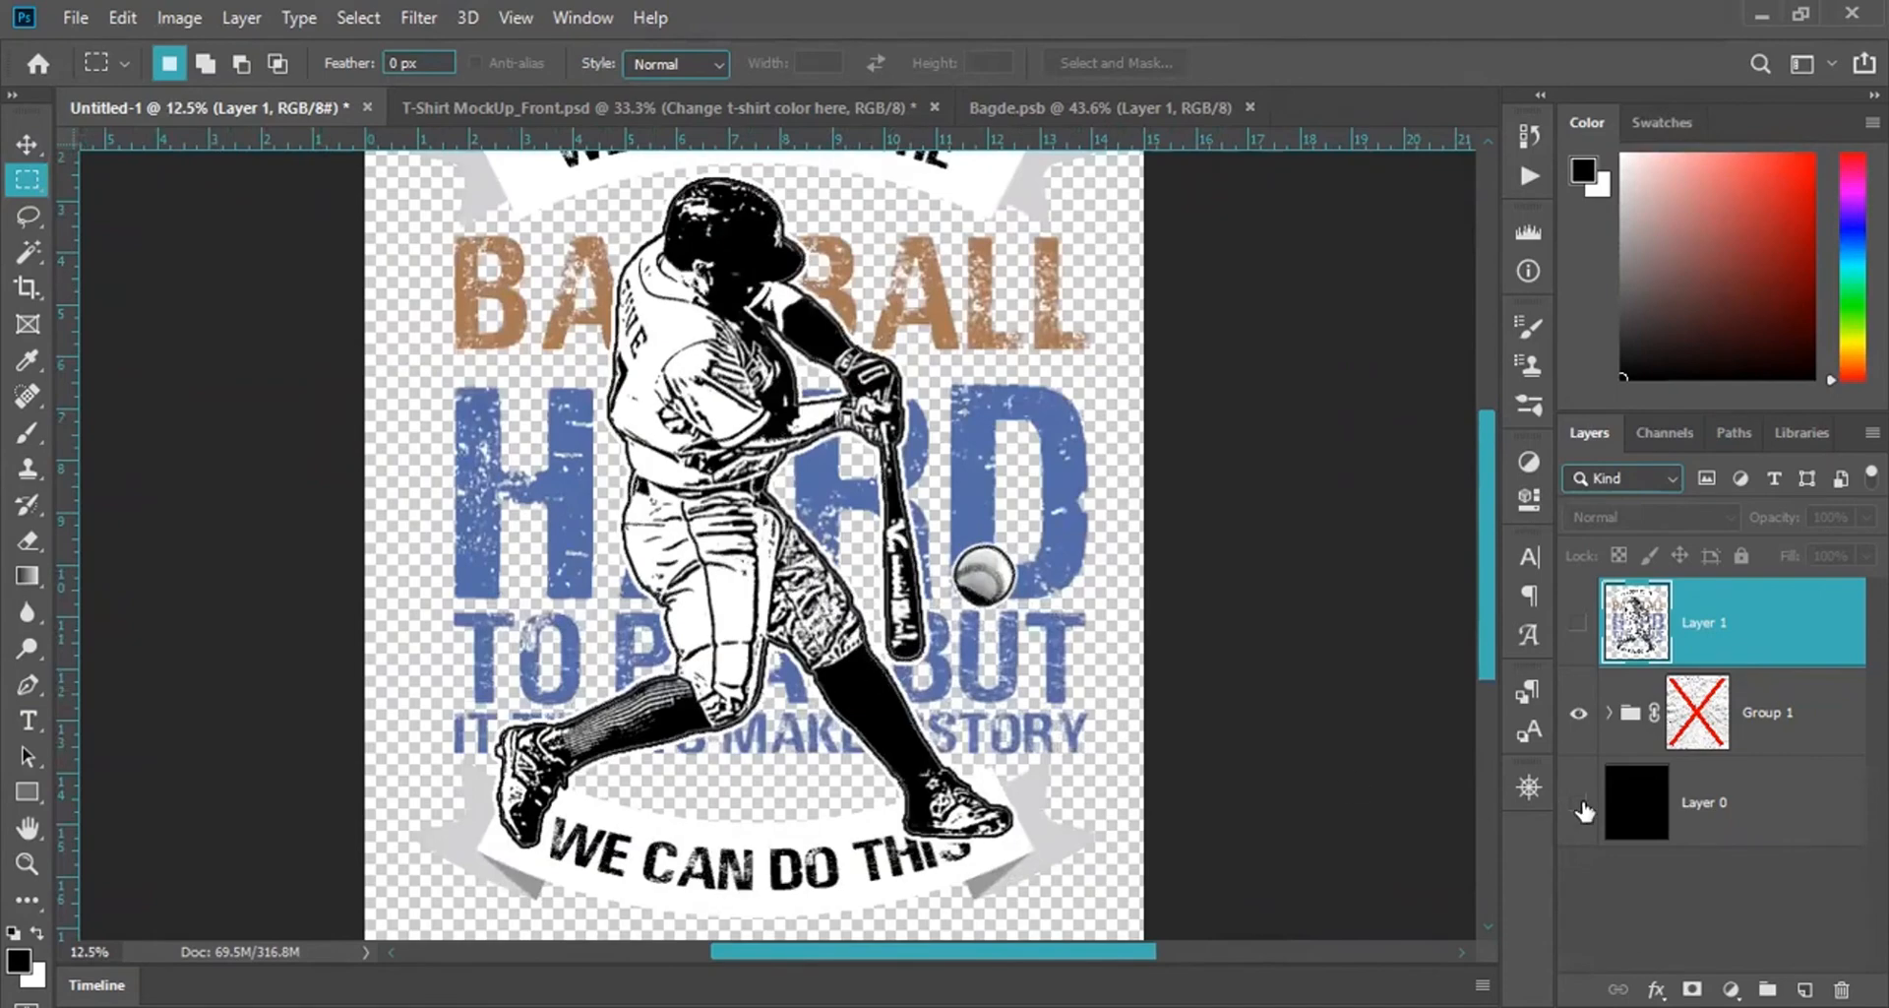
click(1633, 717)
key(alt+s)
key(c)
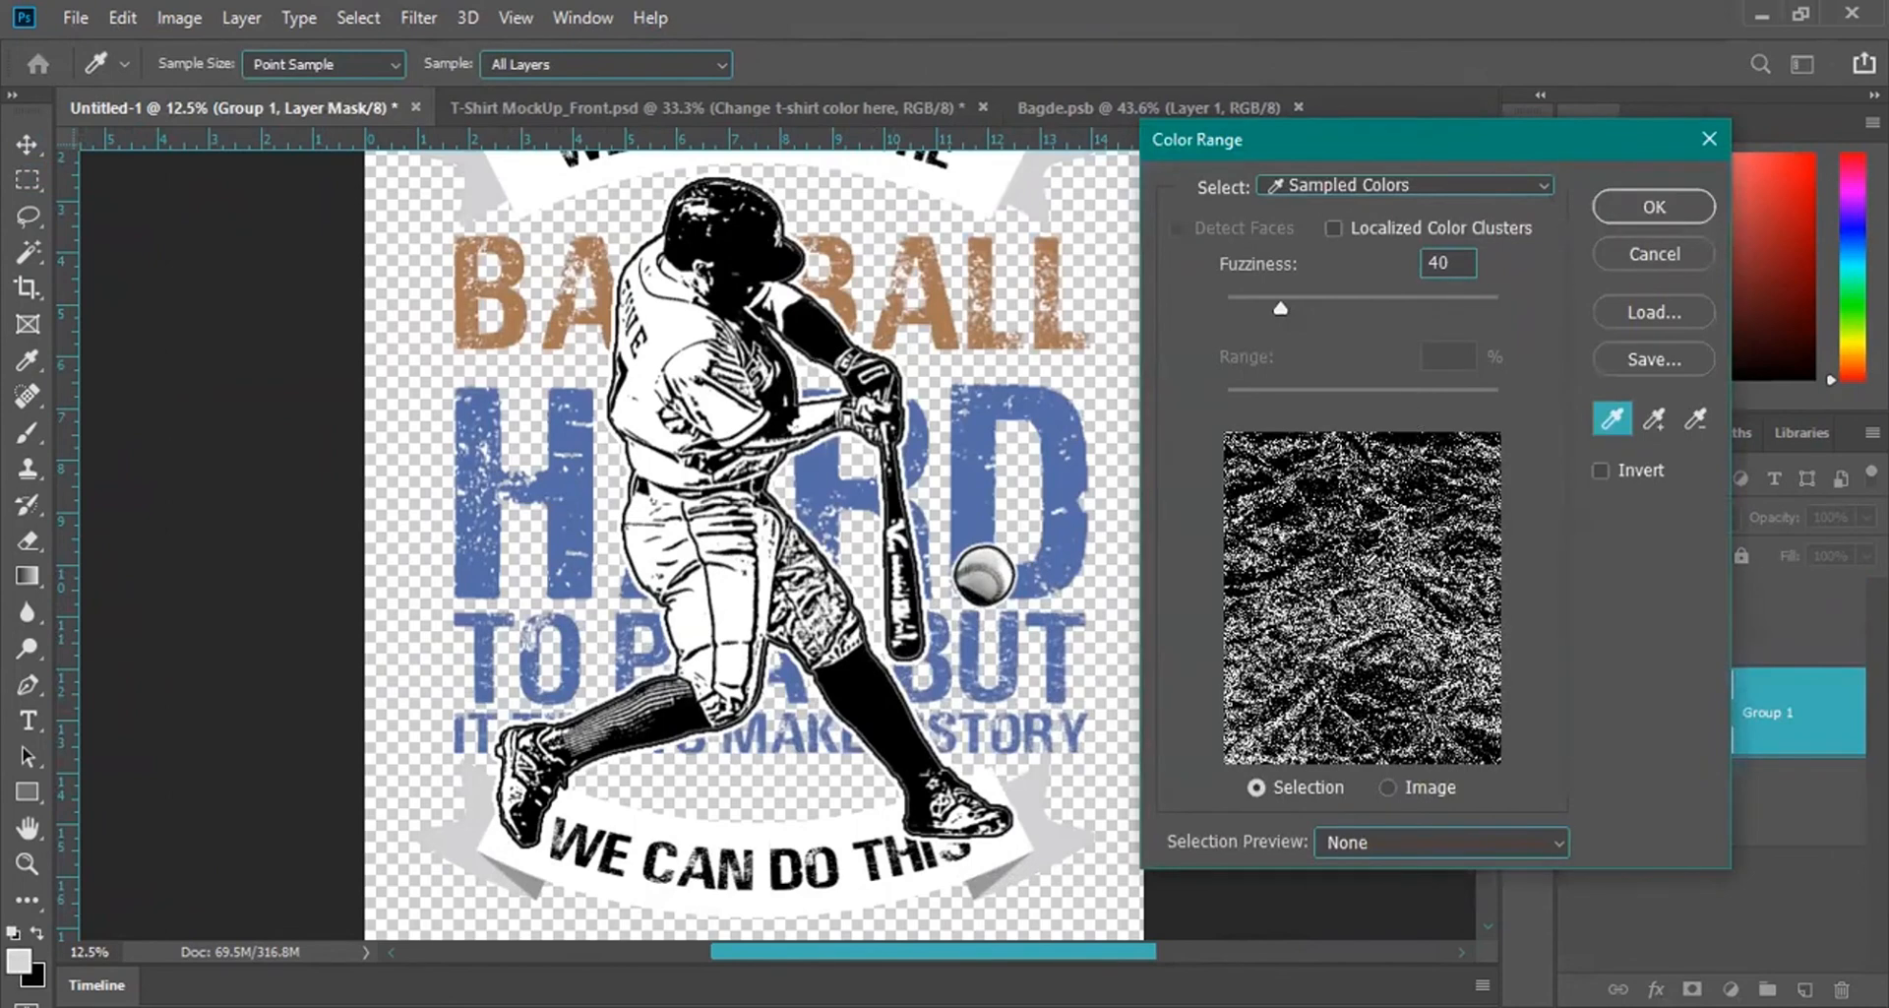
click(1655, 254)
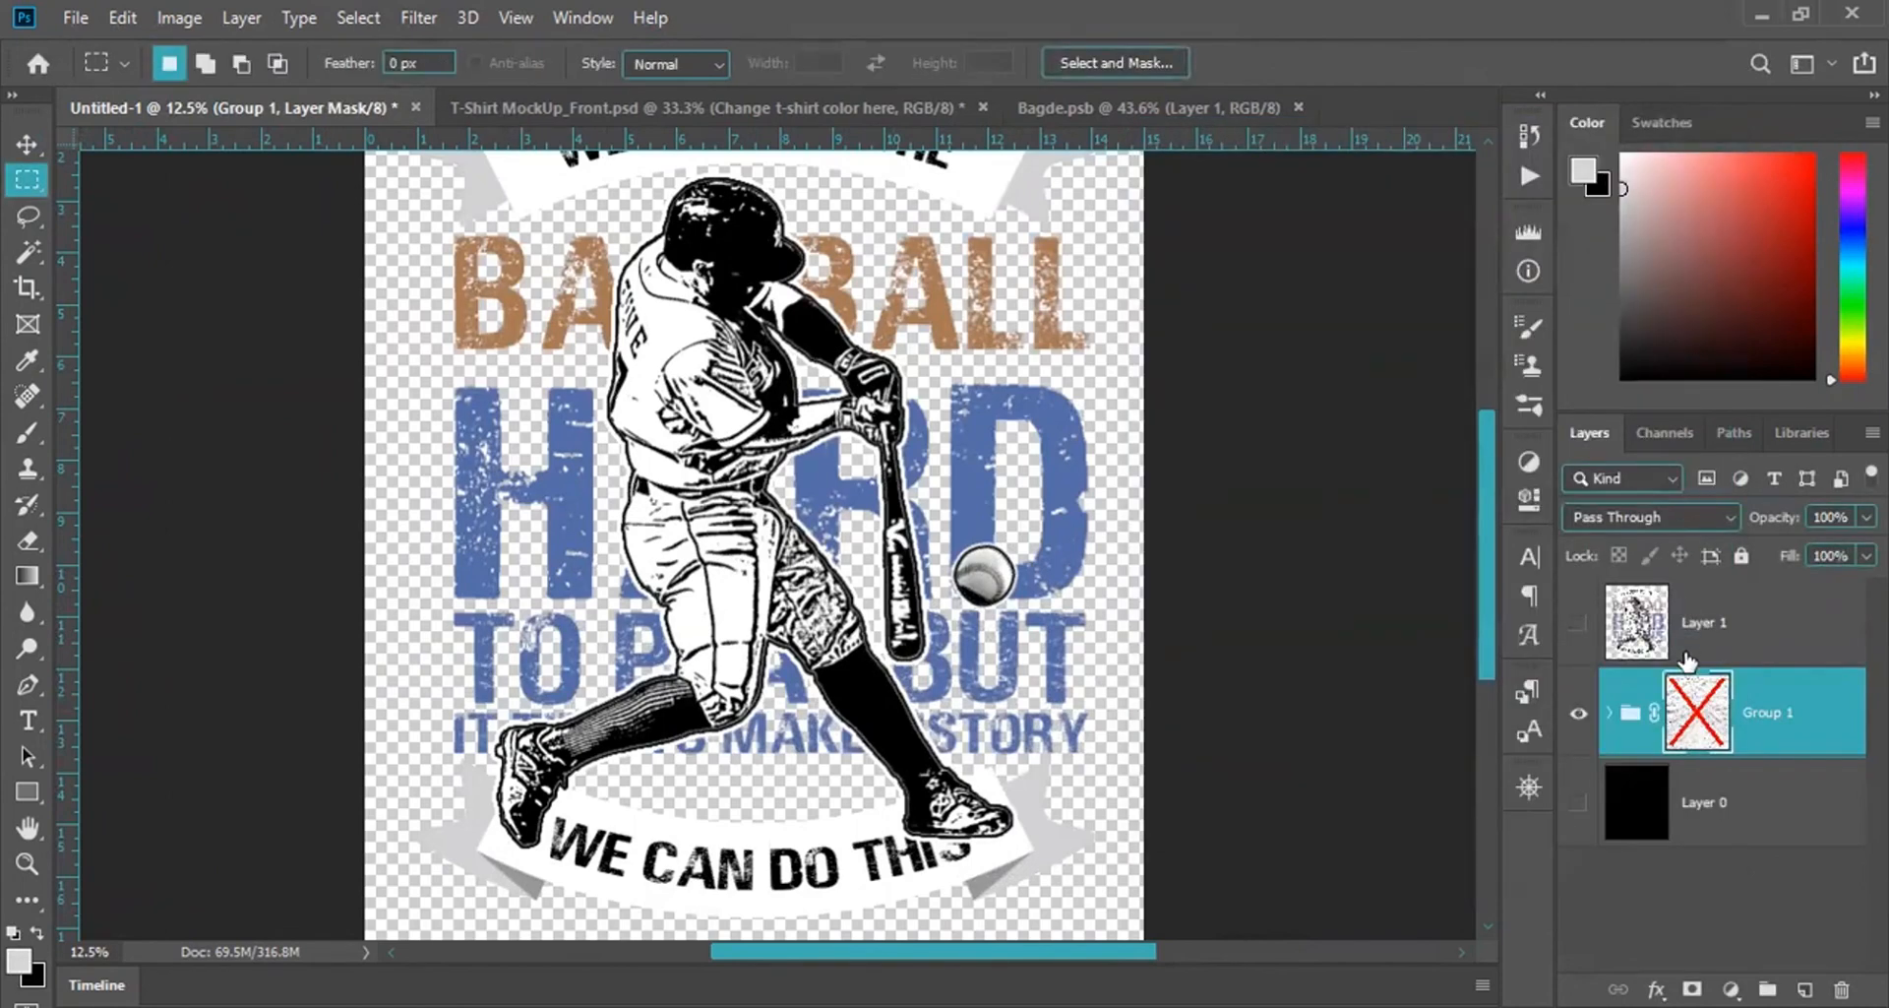
Stamp the visible artwork onto a new layer and delete its black areas using Color Range with sampled colors at fuzziness 40.
scroll(953, 505, down, 1)
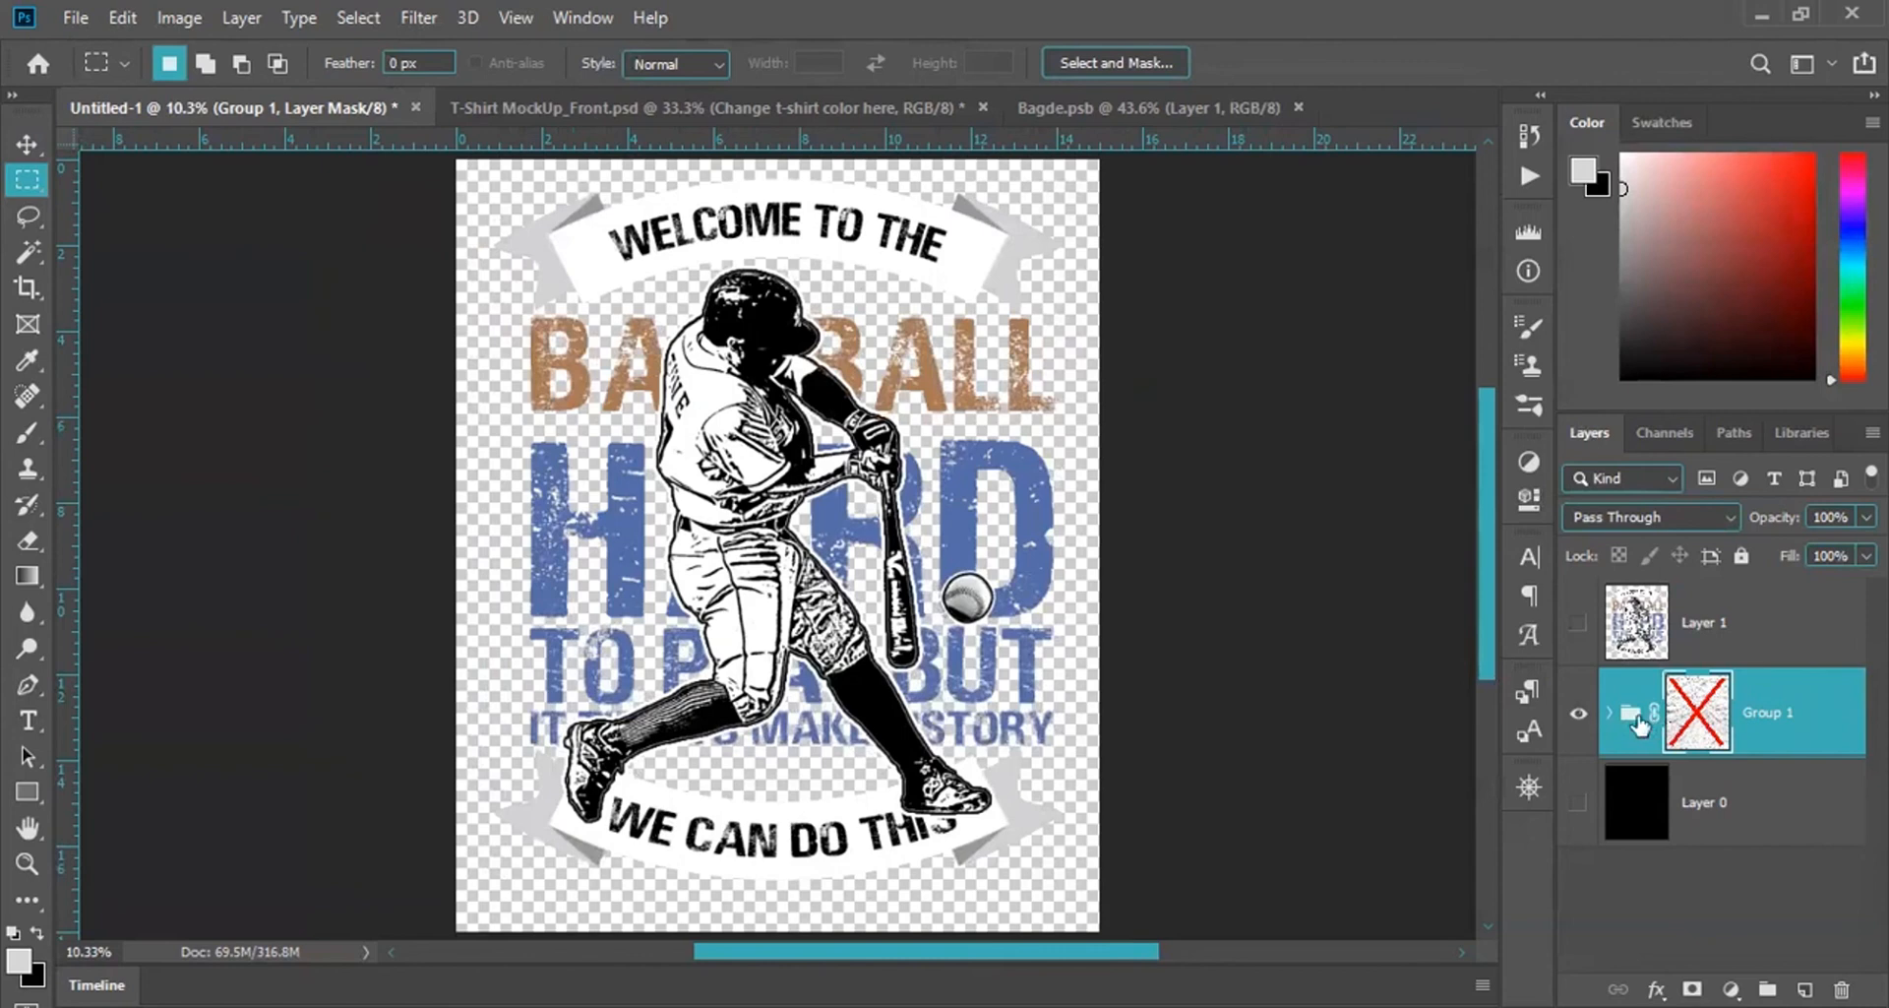
key(ctrl+shift+alt+e)
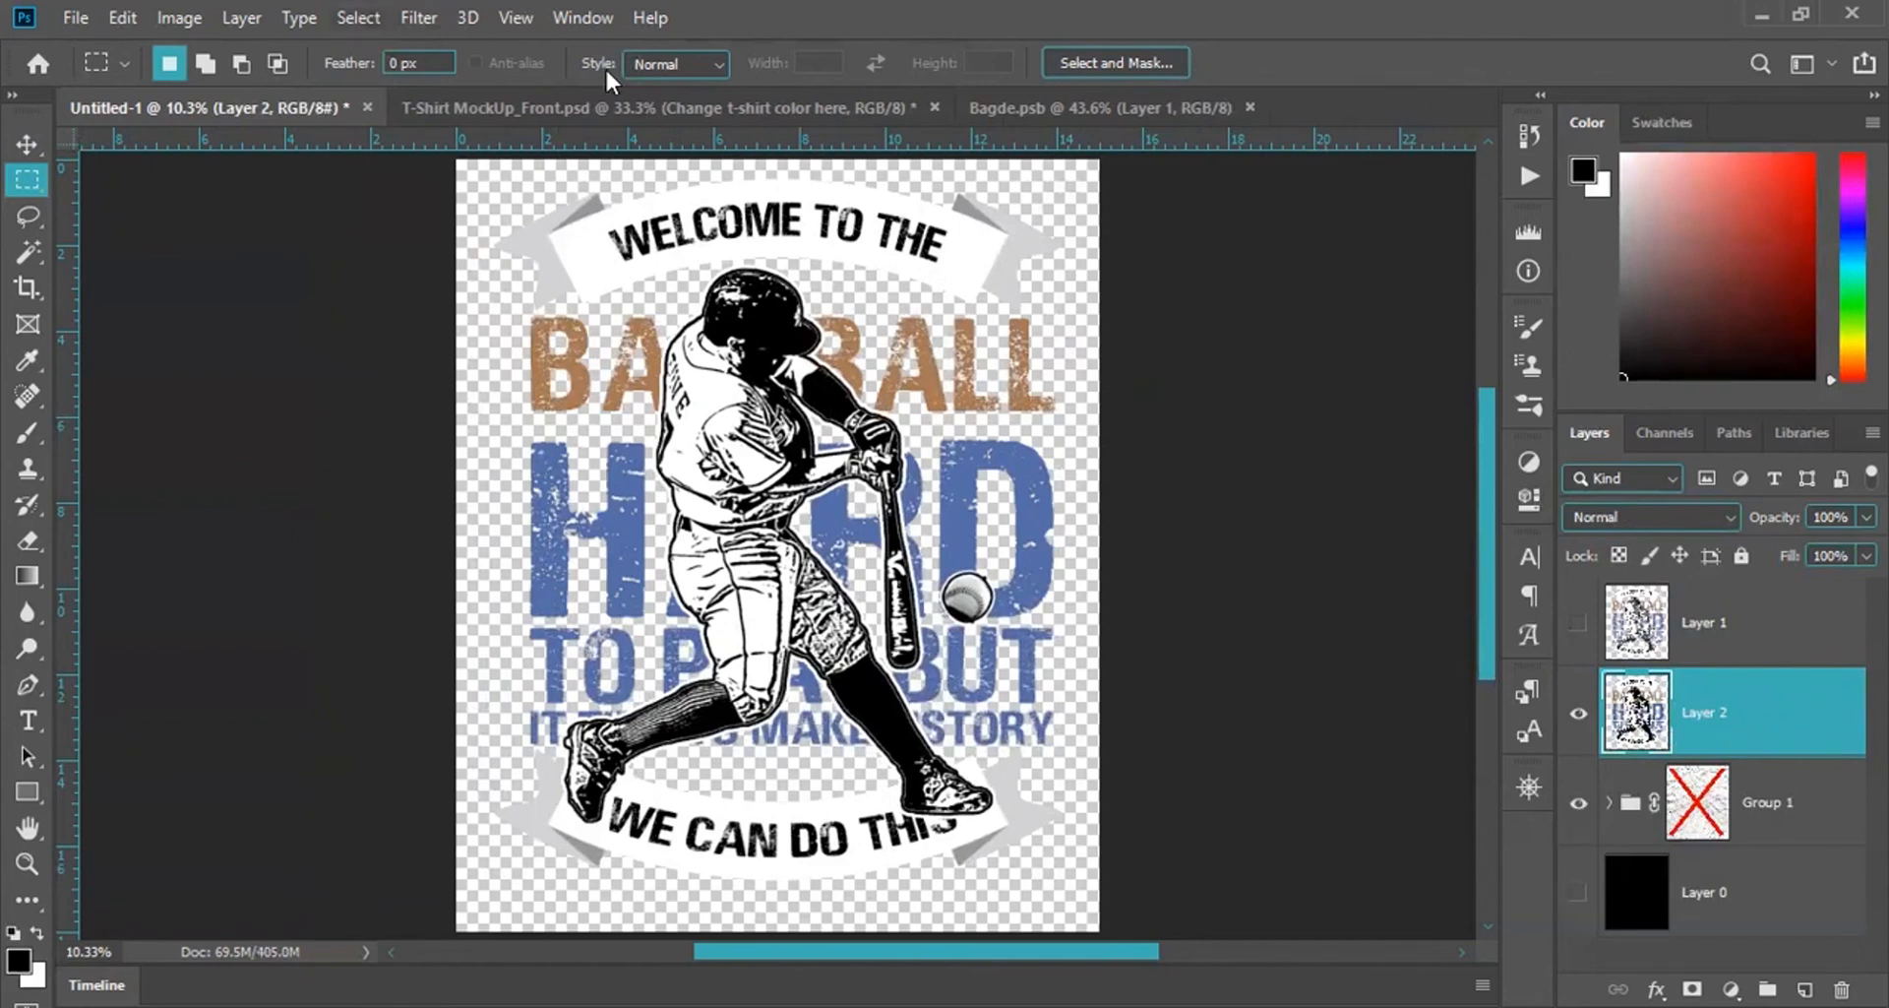
click(359, 17)
click(421, 292)
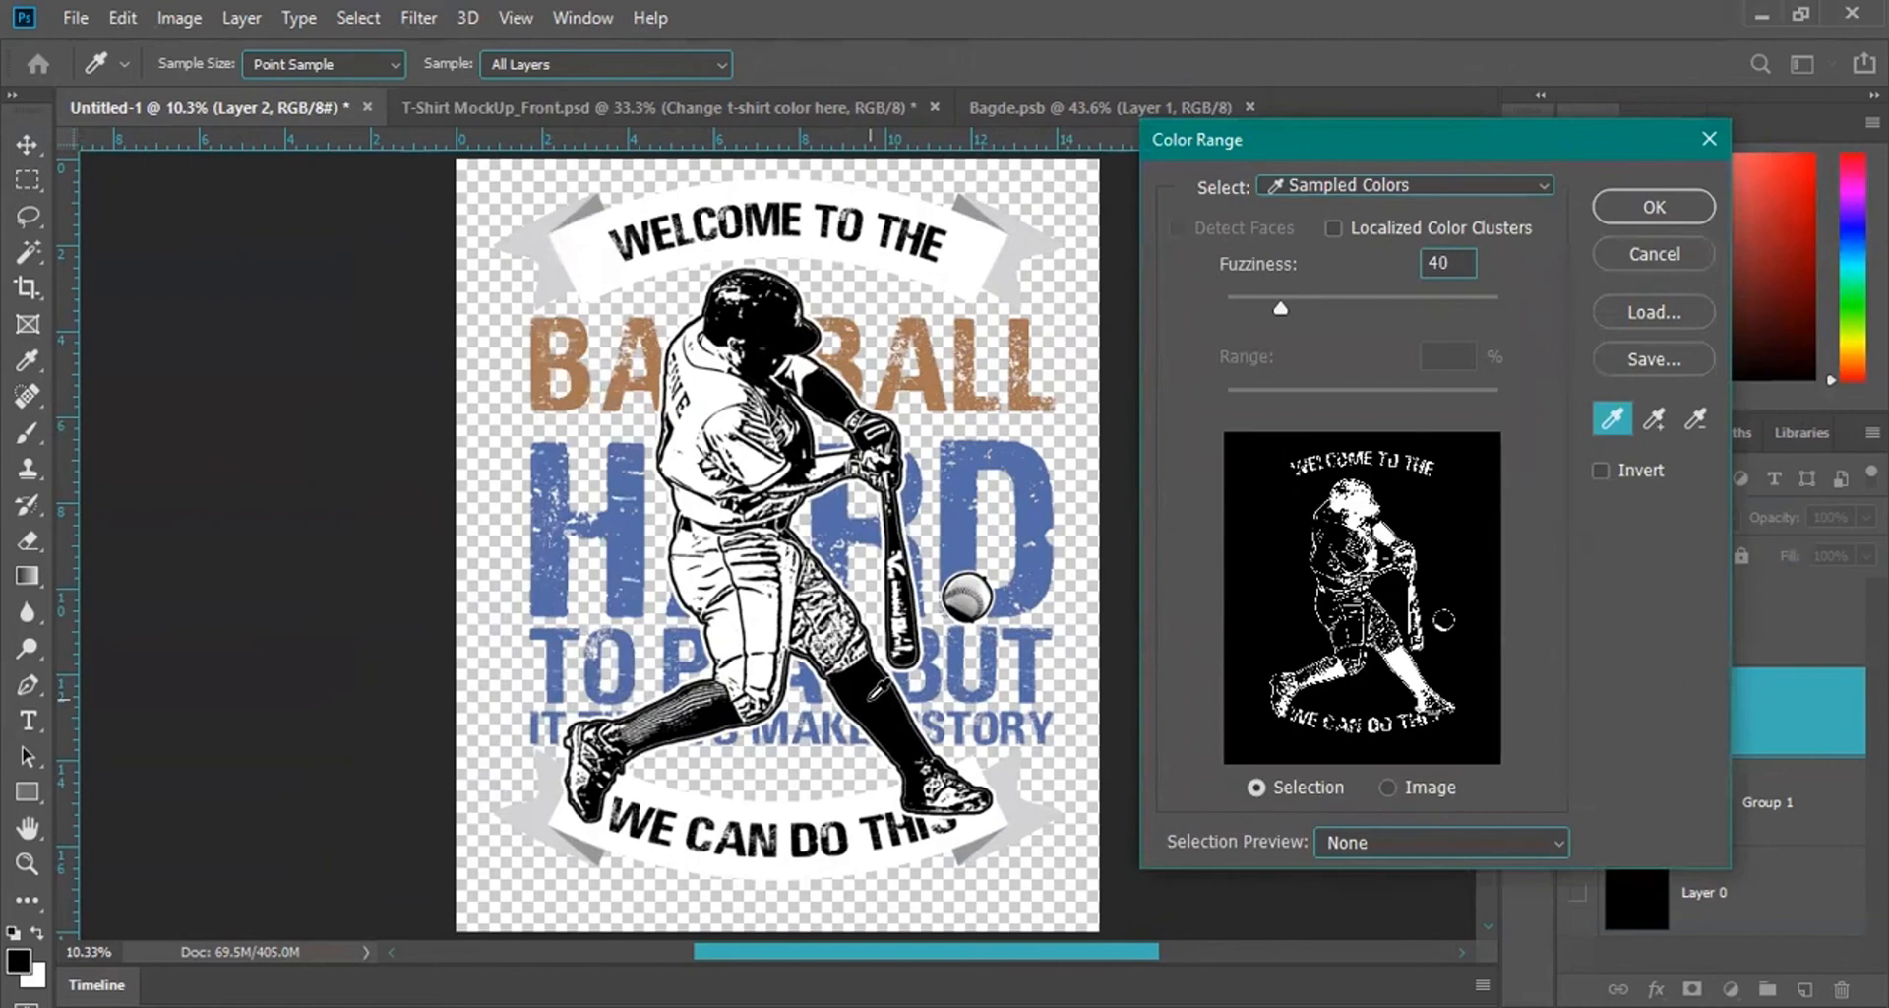
click(1625, 204)
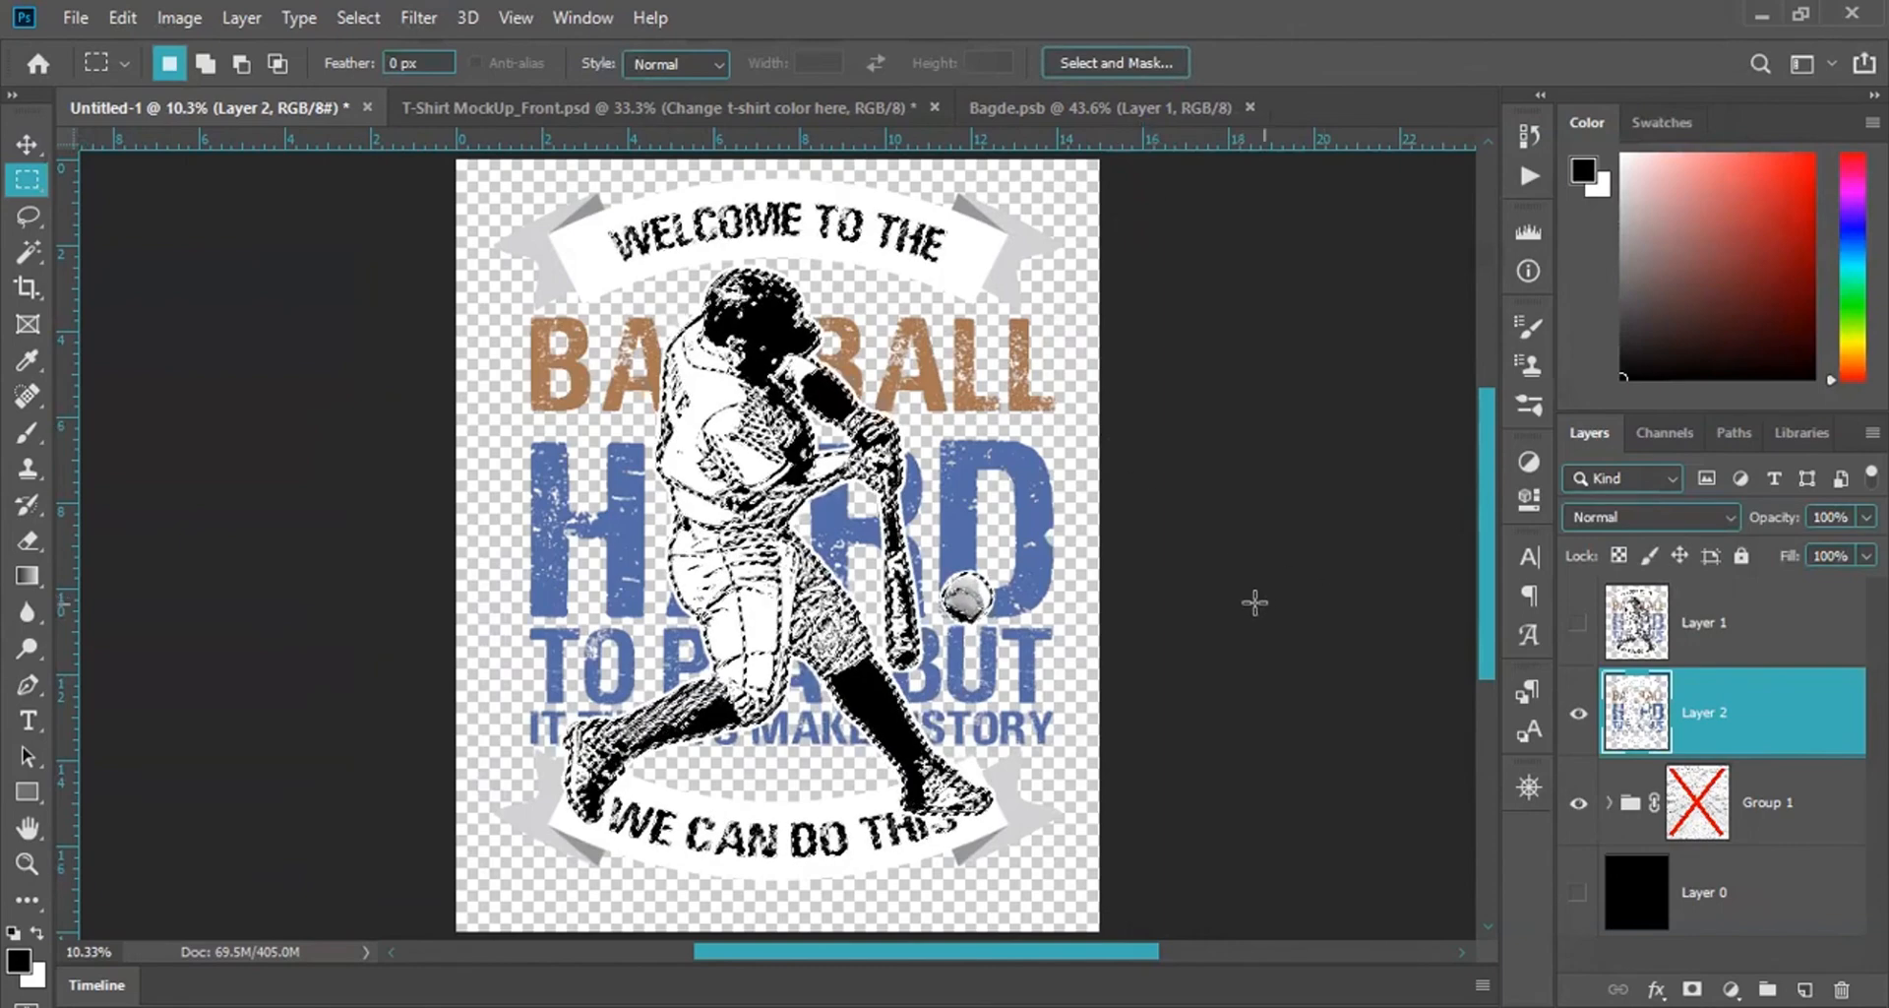
Hide Group 1 and compare the cut-out artwork with the black Layer 0 shown and hidden, leaving Layer 0 hidden.
click(1580, 807)
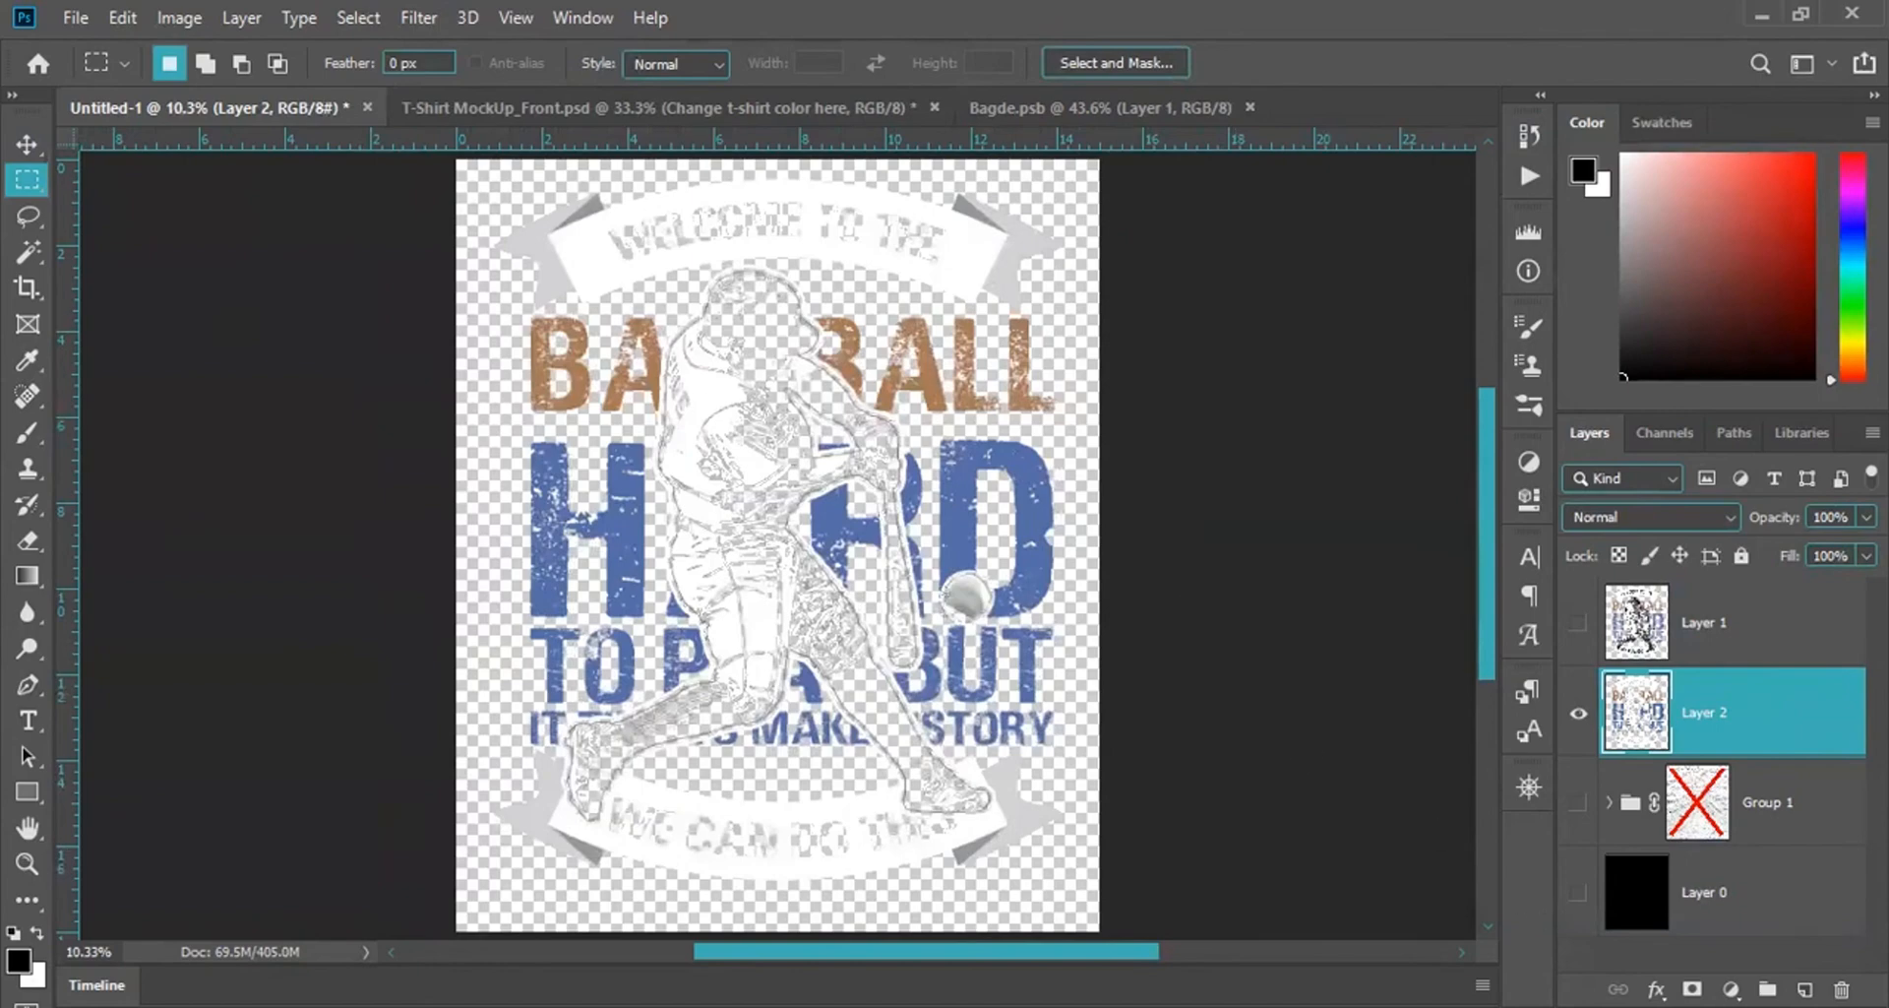
click(1579, 891)
click(1579, 891)
click(1579, 891)
click(1580, 891)
click(1580, 891)
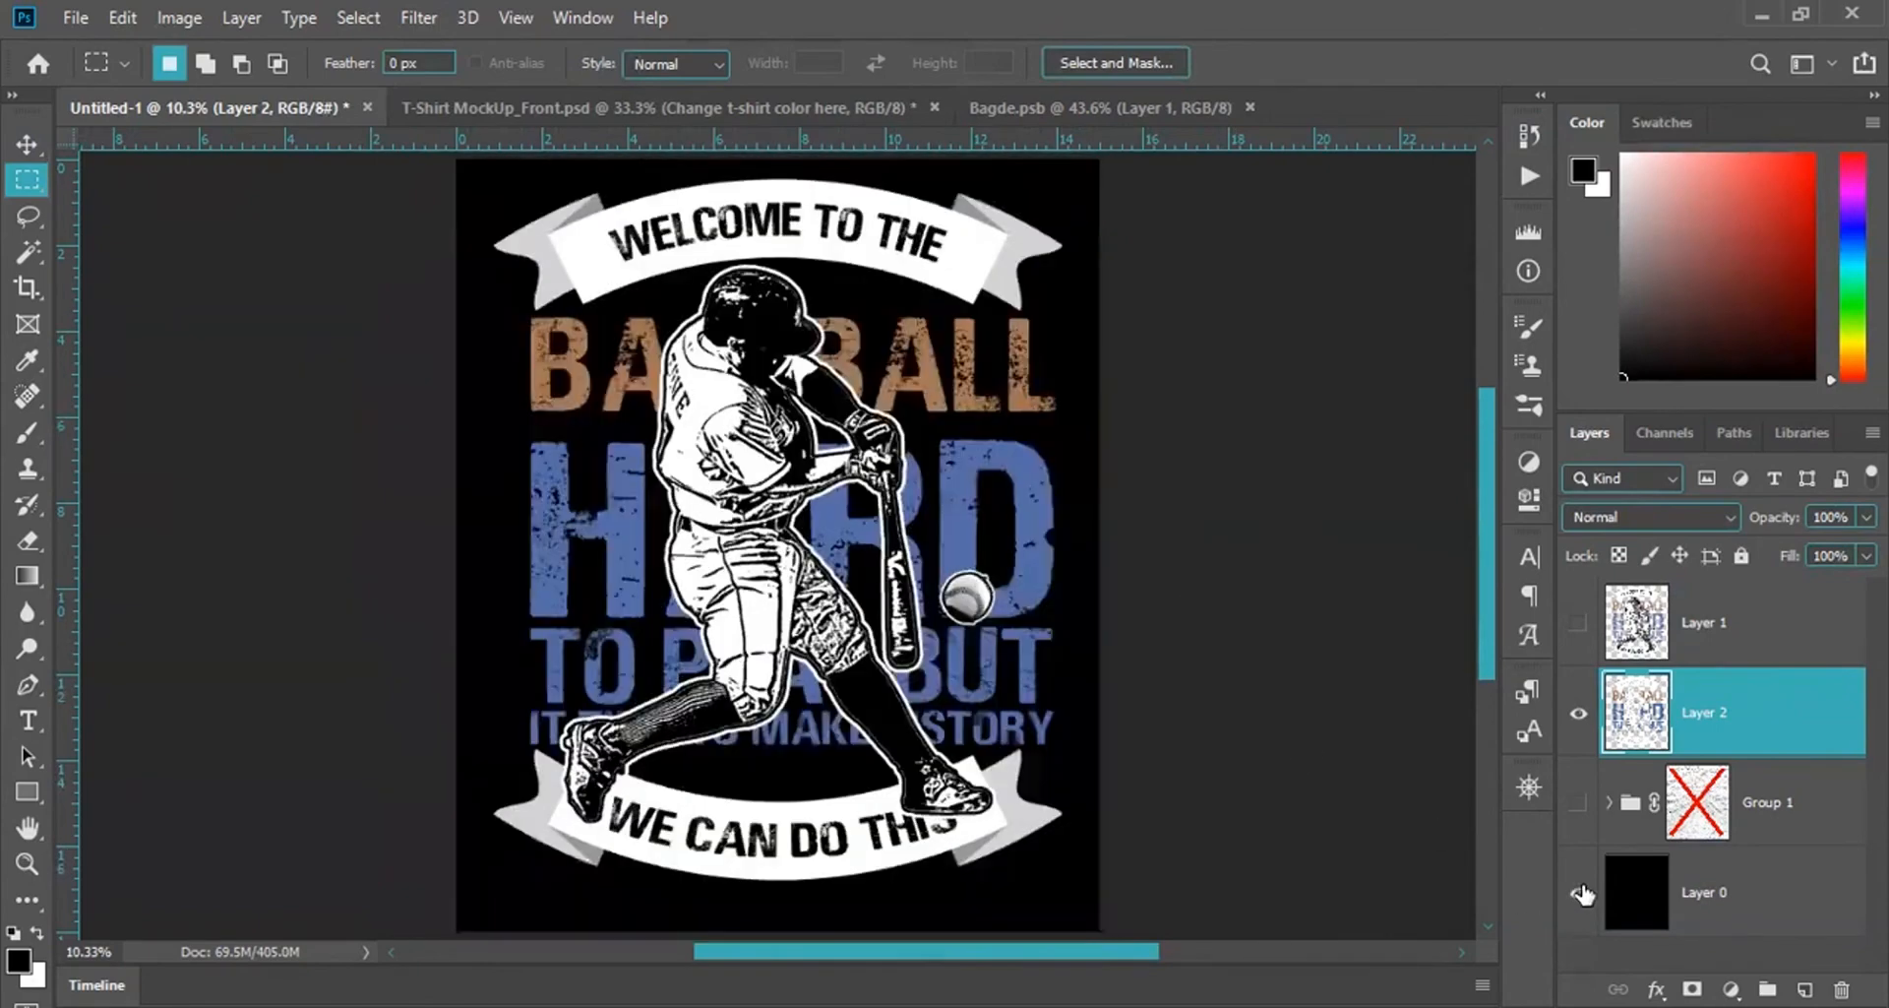
click(1581, 891)
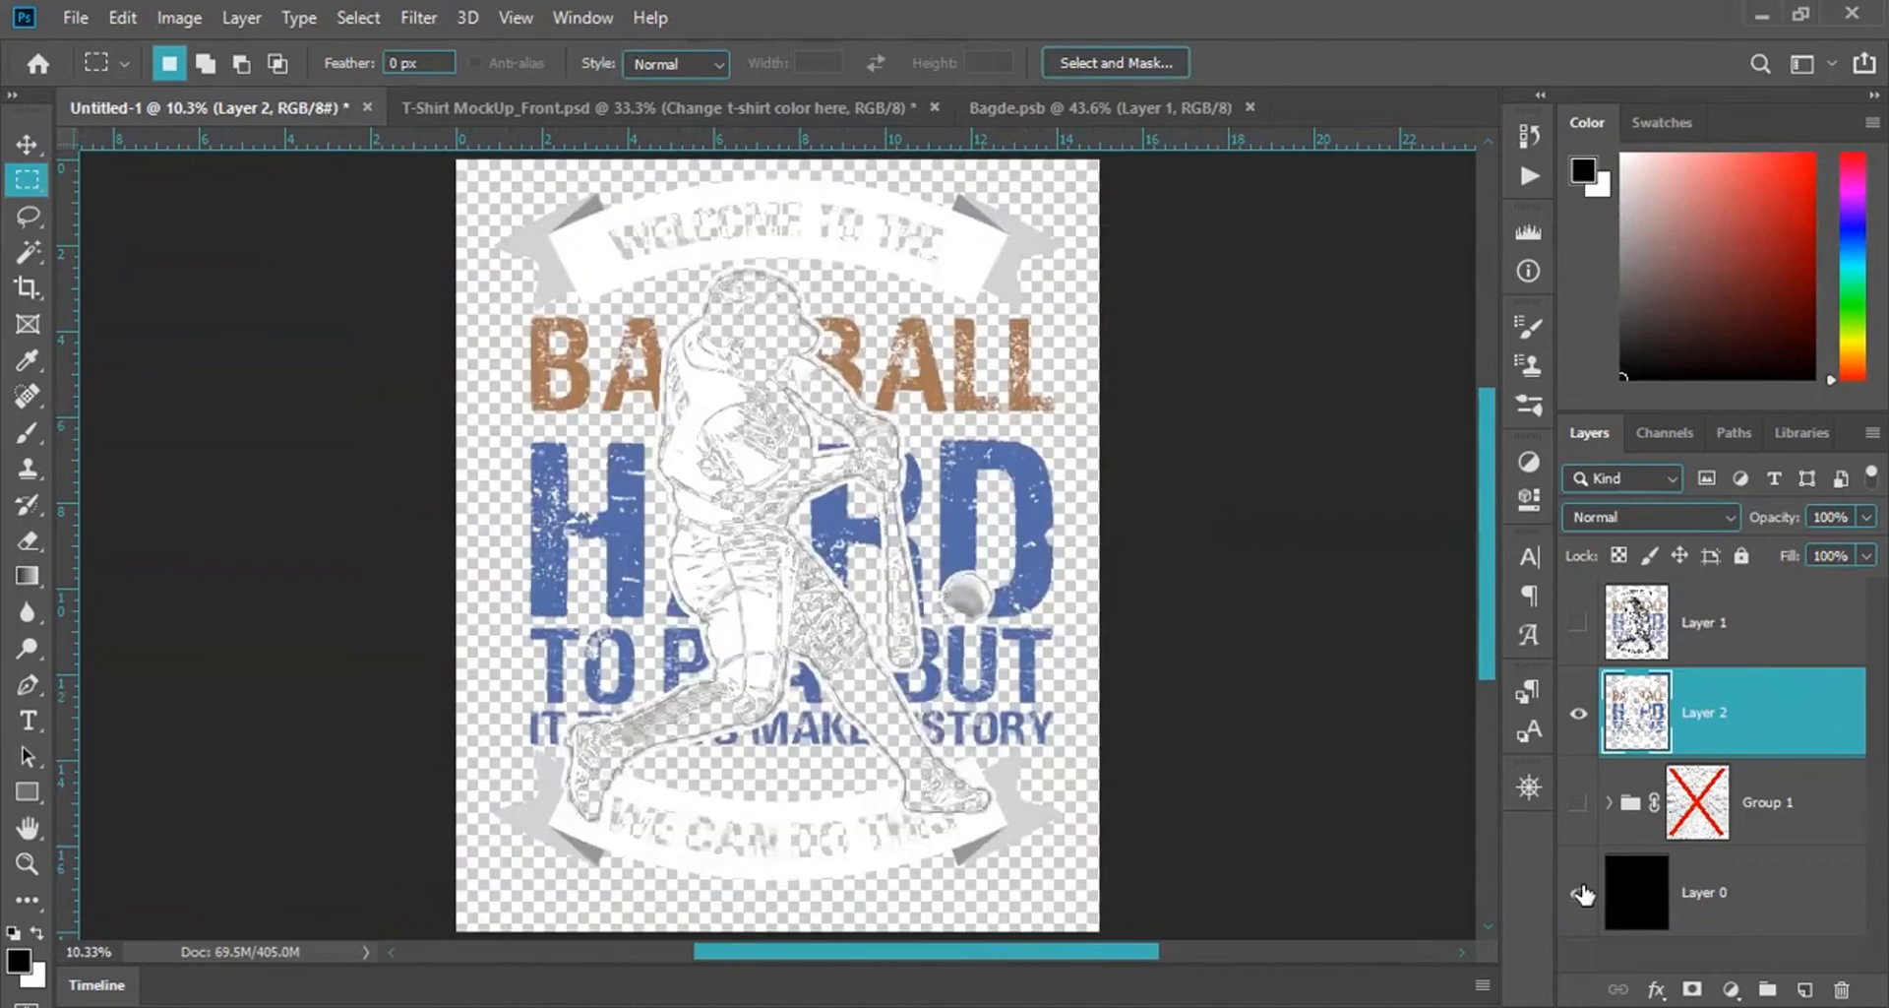
click(1581, 891)
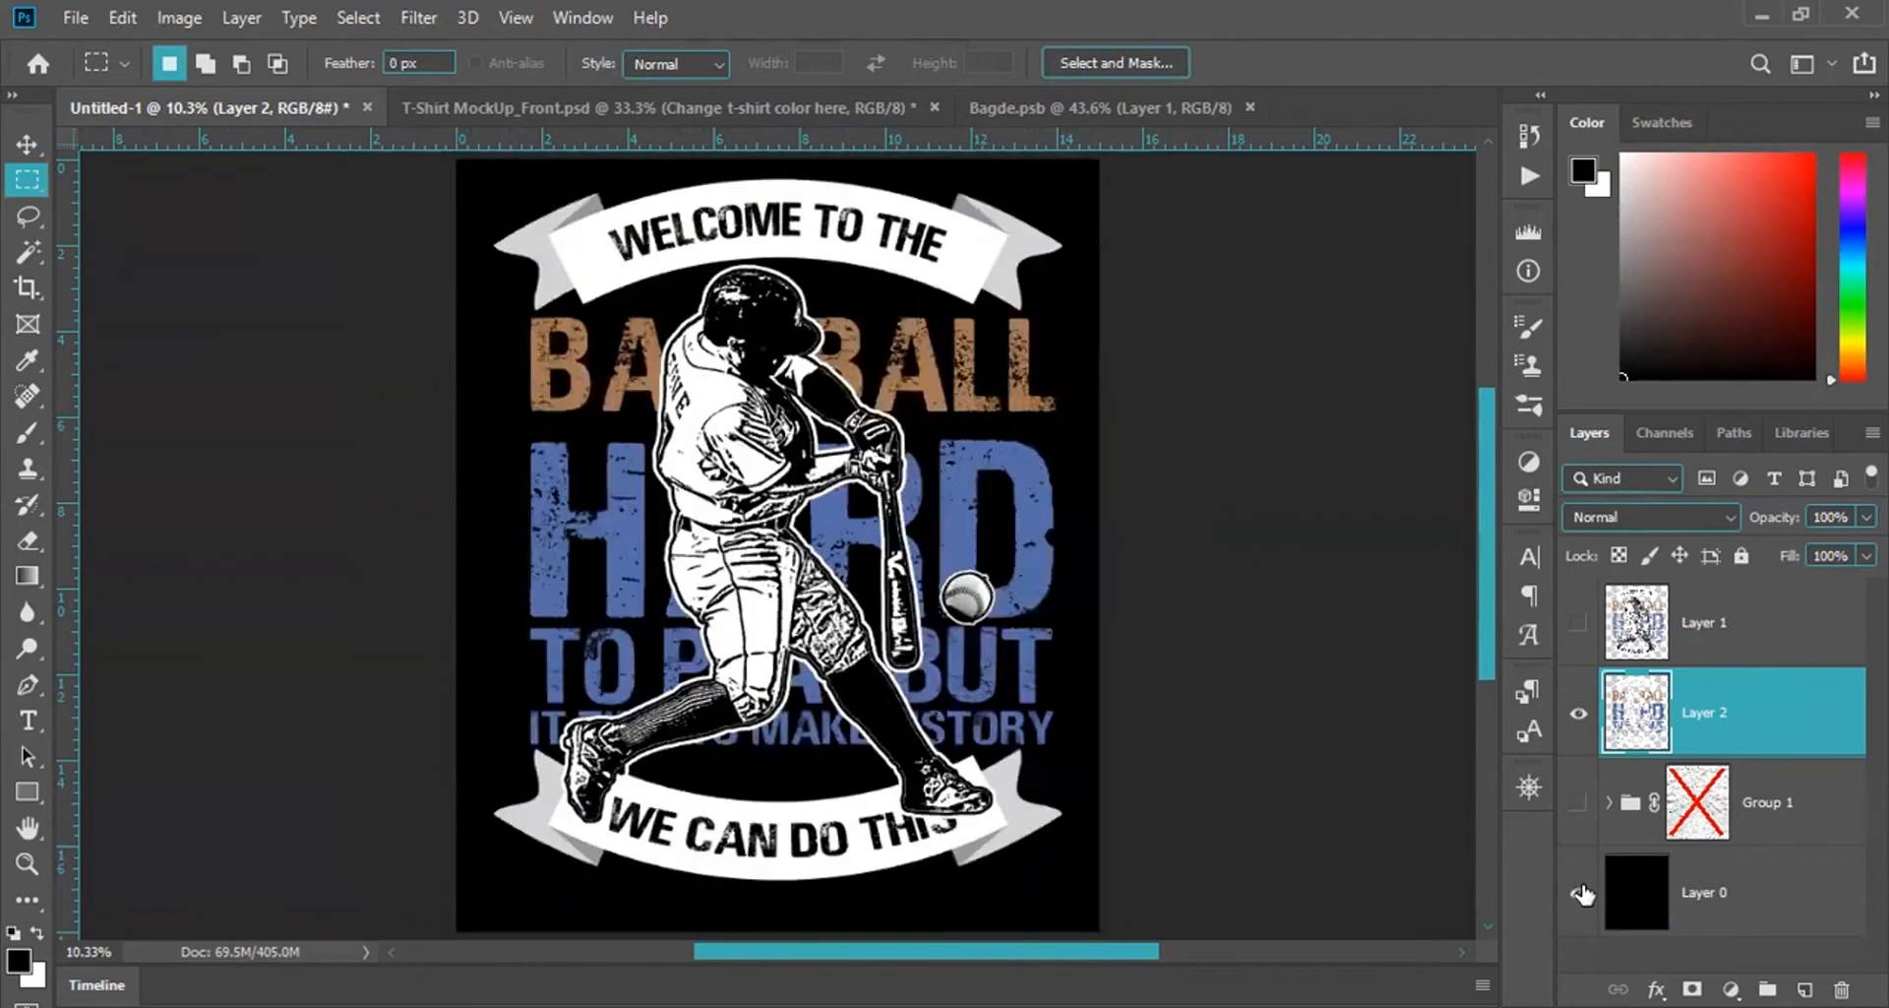
click(1580, 892)
click(1581, 892)
click(1580, 891)
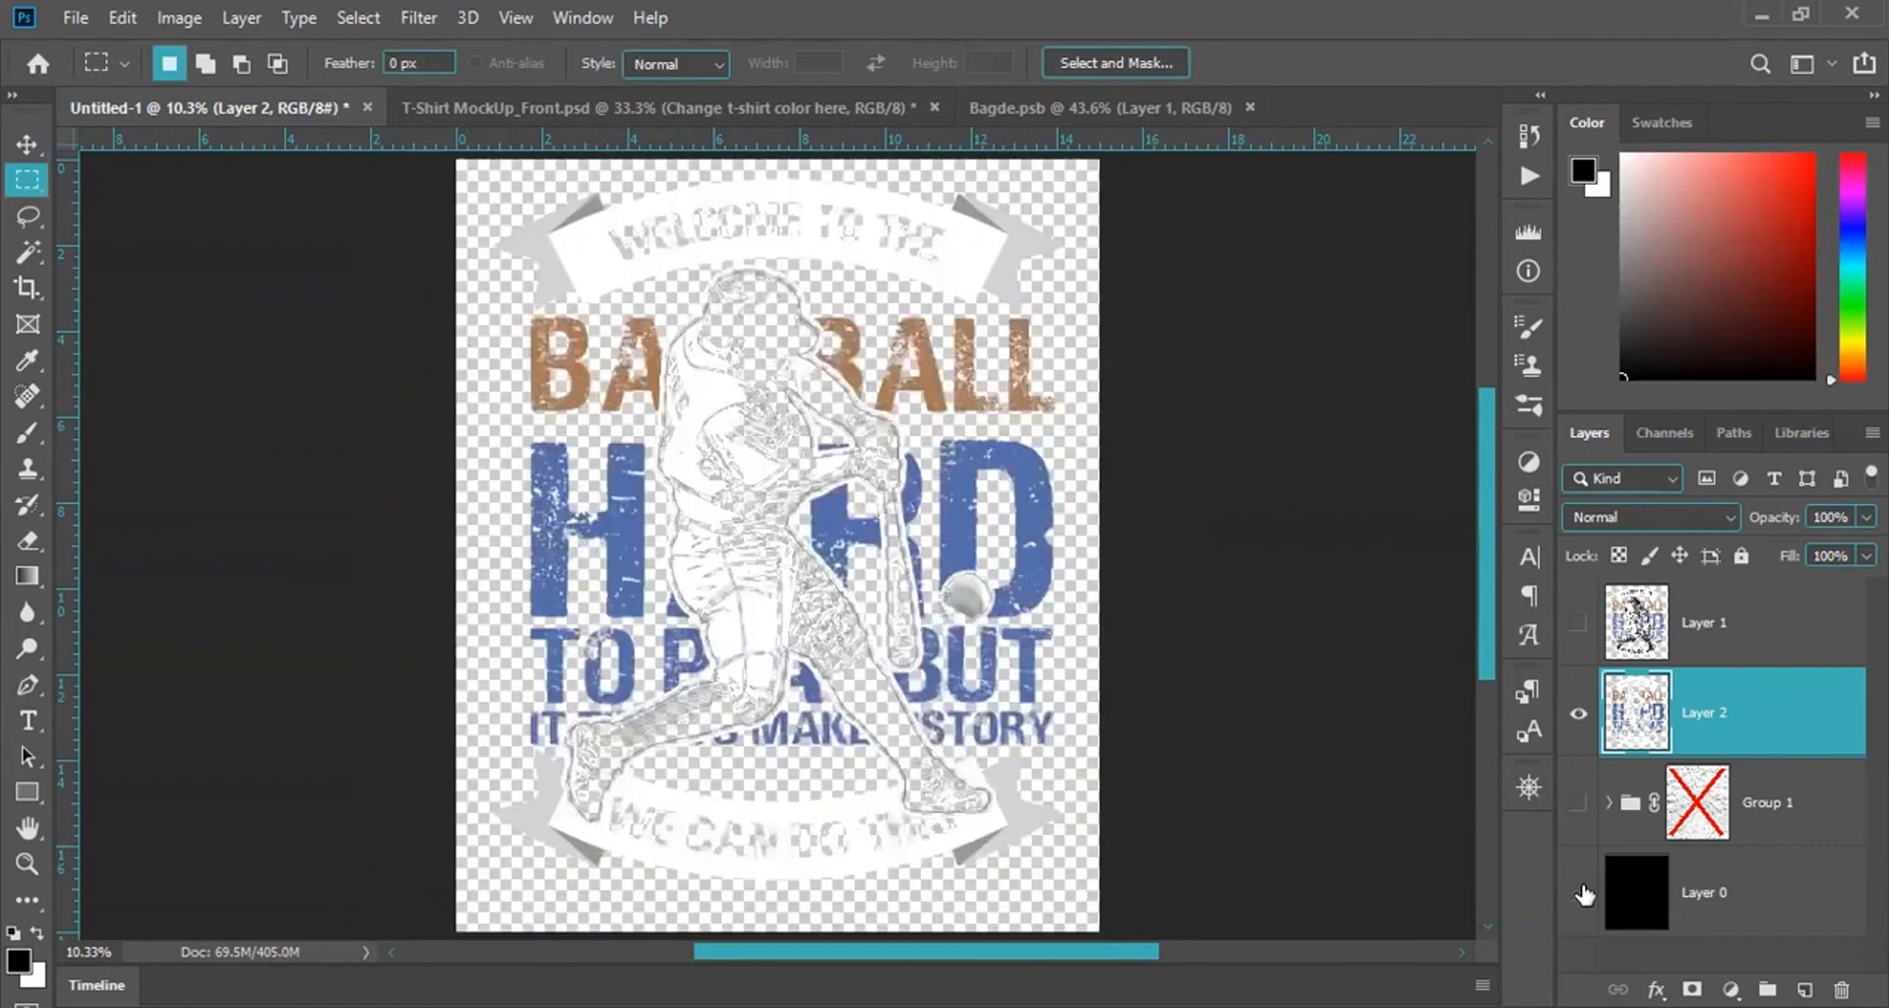
click(1580, 891)
click(1580, 892)
click(1579, 893)
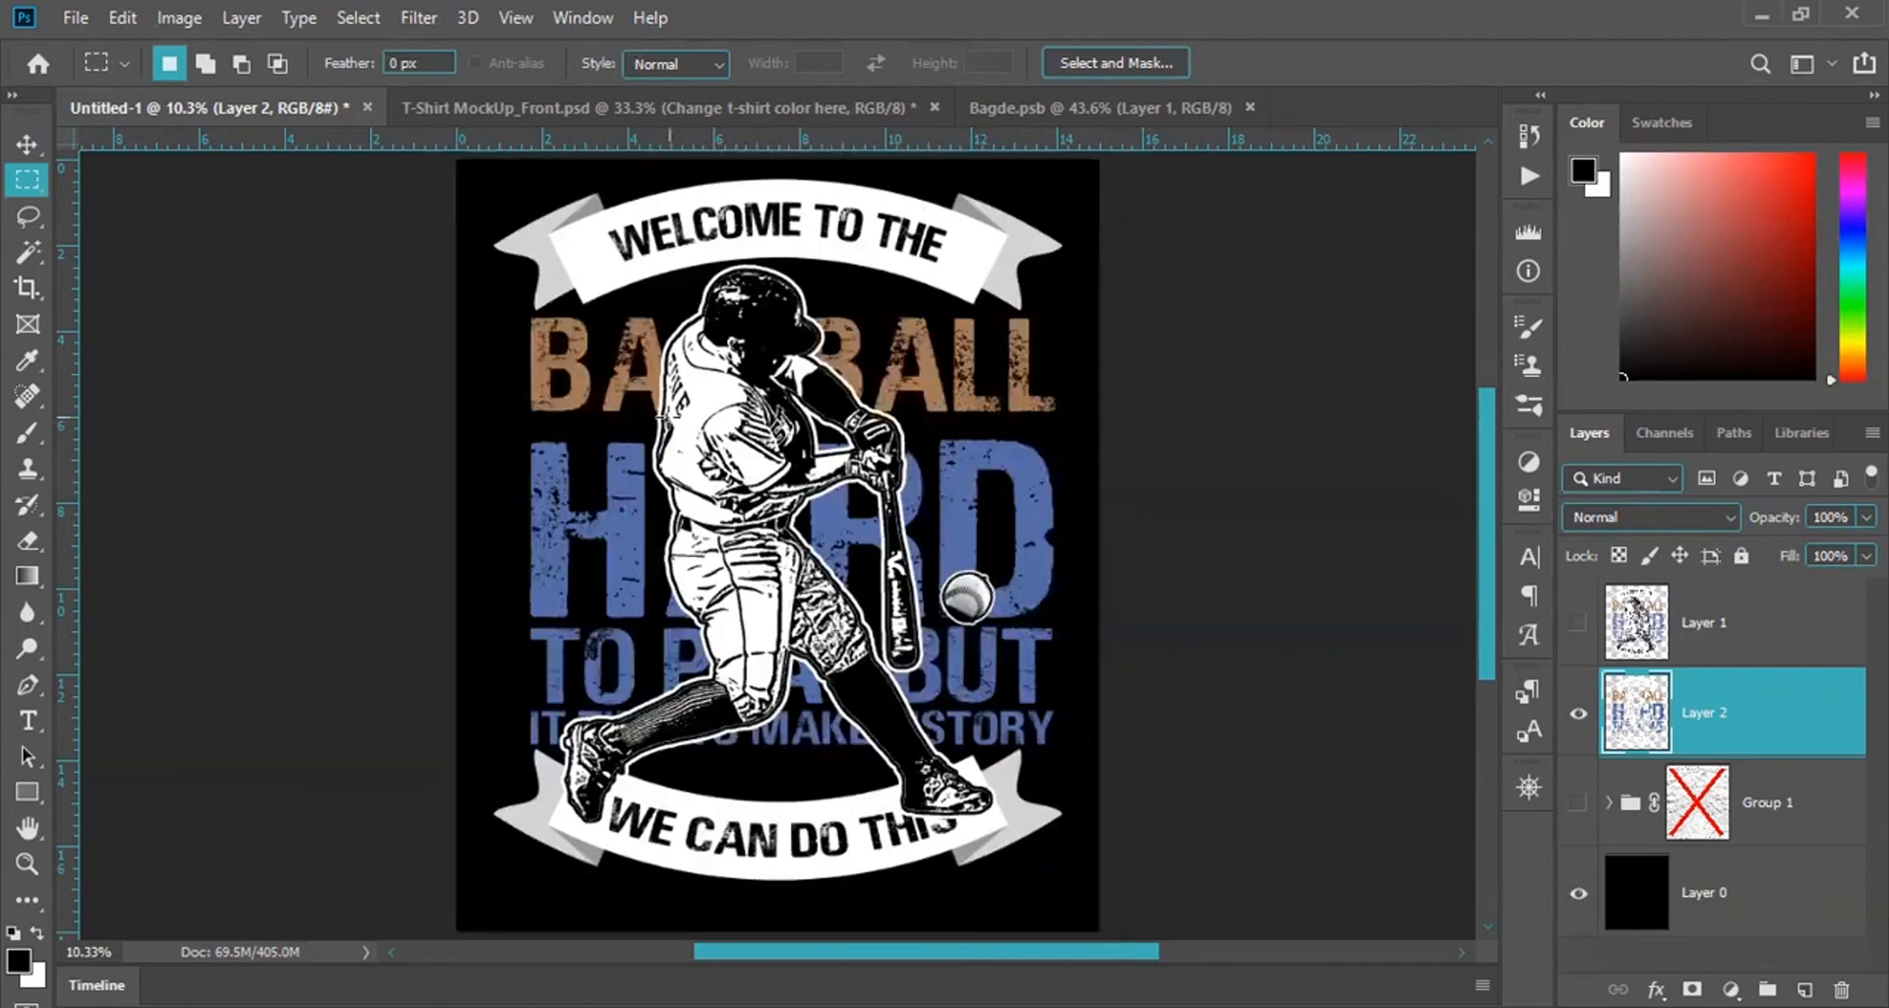
click(1579, 894)
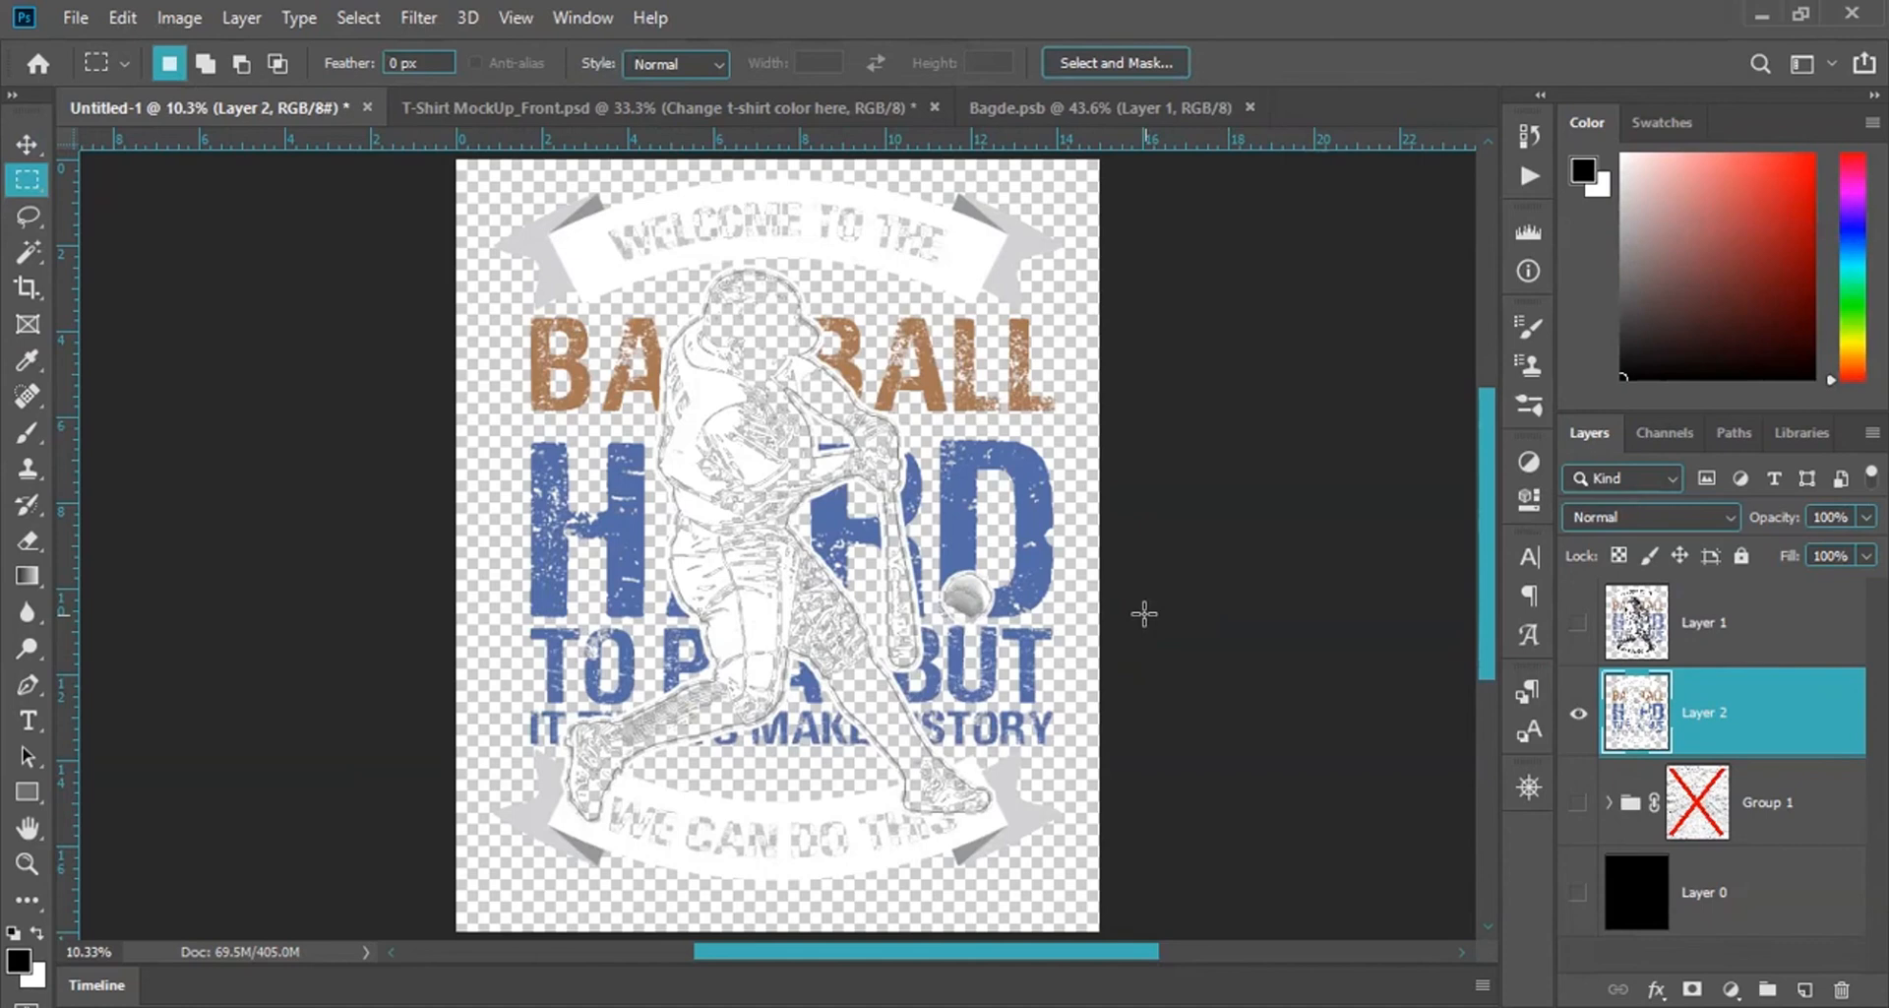
Delete Layer 0 and add a black Solid Color fill layer directly below Layer 2.
click(1637, 897)
key(Delete)
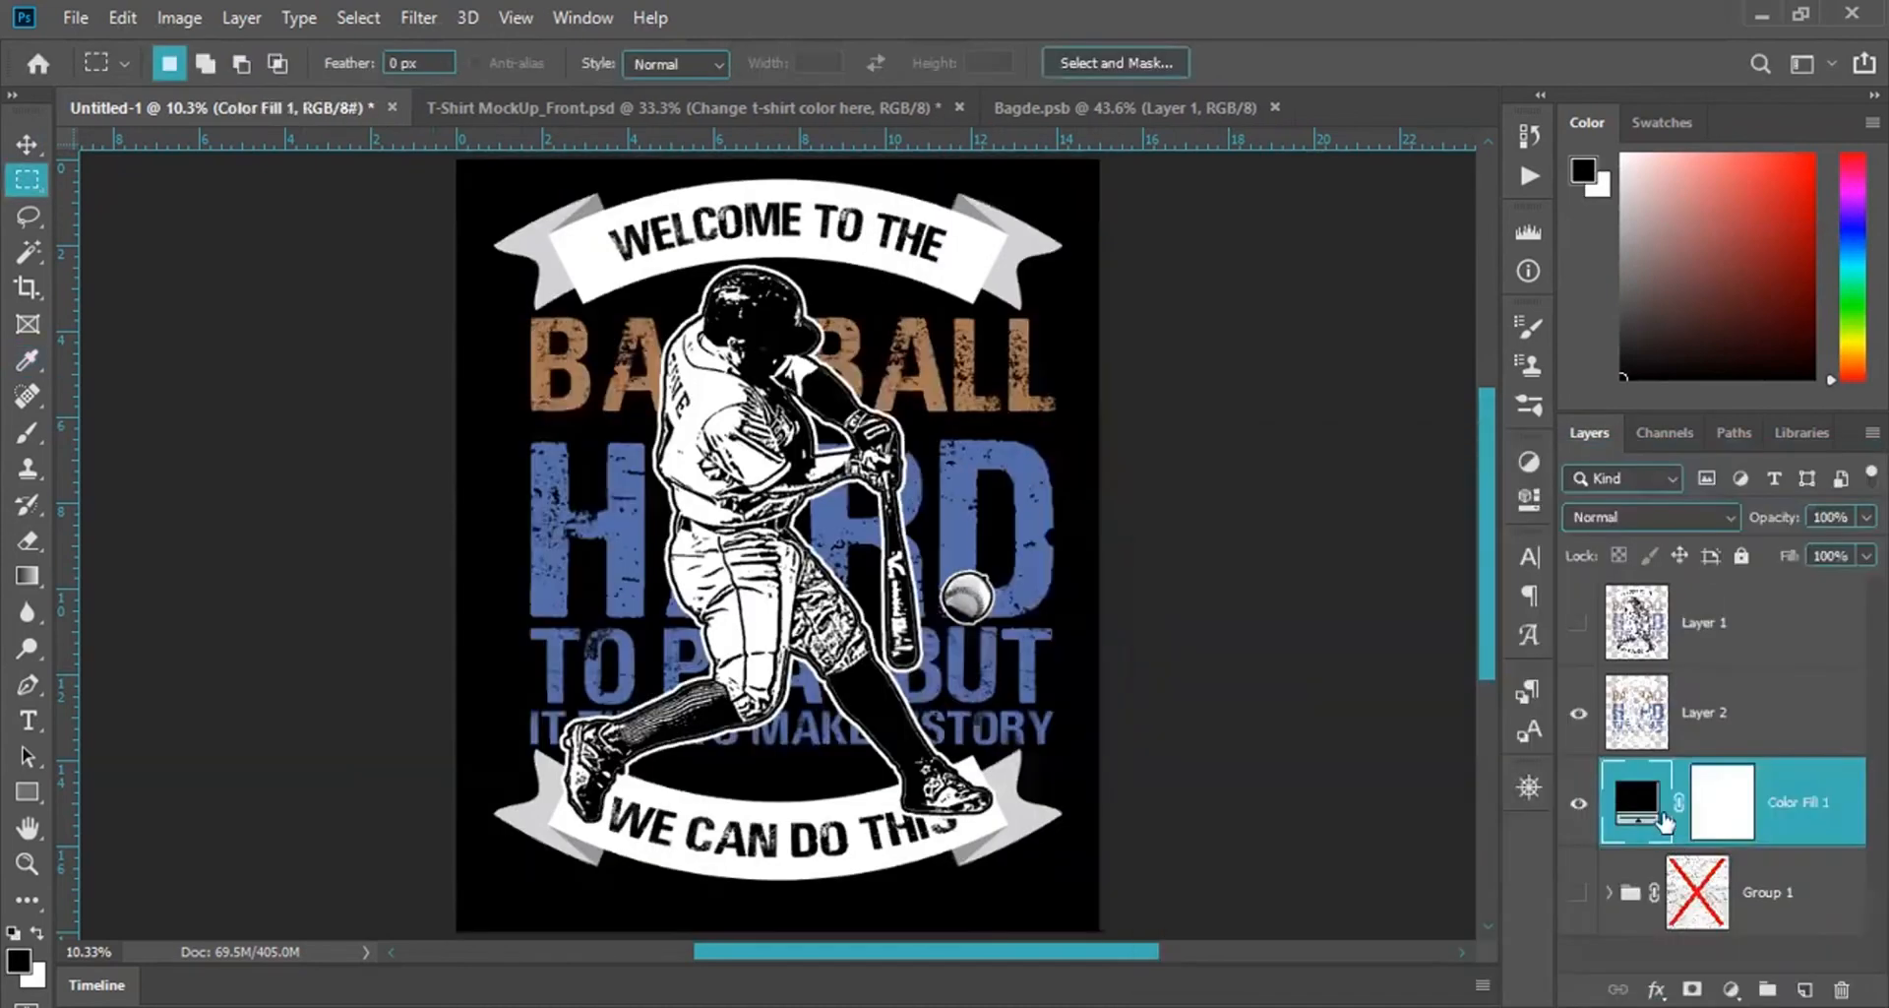
Try reddish-brown shades such as 594545, 682f2f and 523939 as the background fill layer's colour and cancel the change.
double_click(1638, 801)
click(1336, 561)
click(1261, 731)
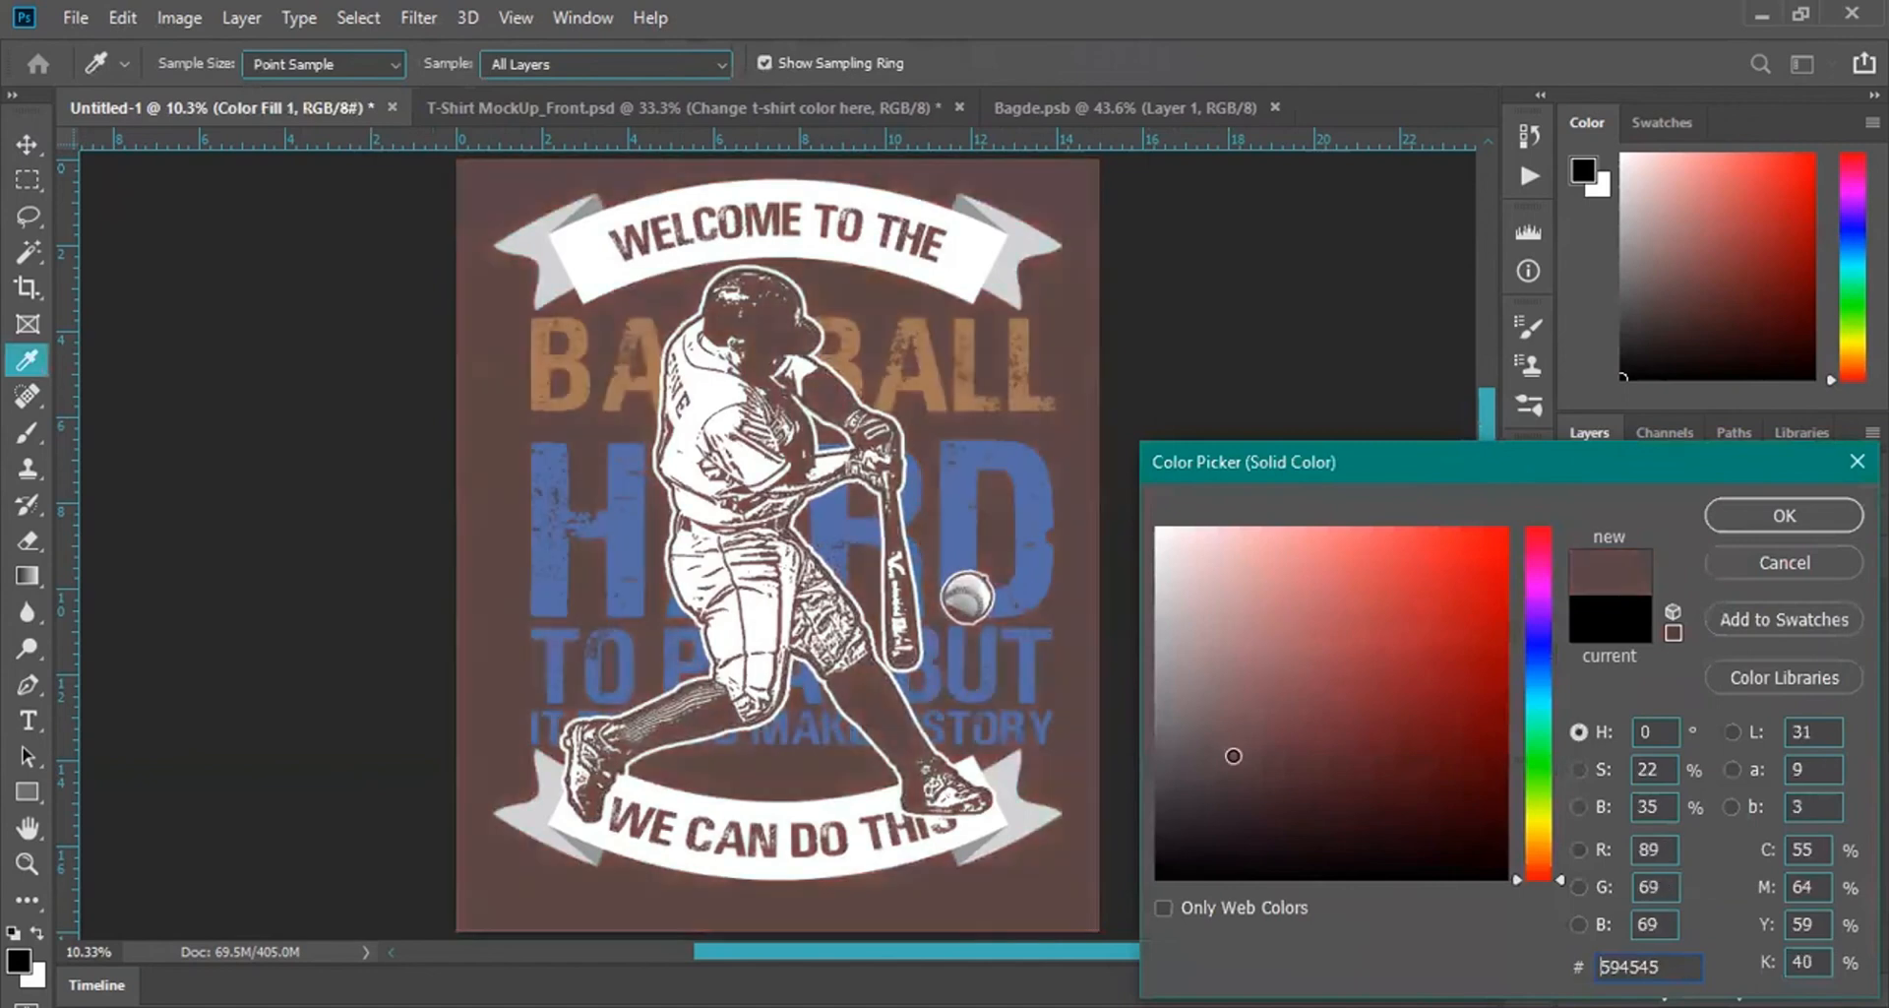
click(1212, 685)
click(1198, 772)
click(1200, 802)
click(1345, 729)
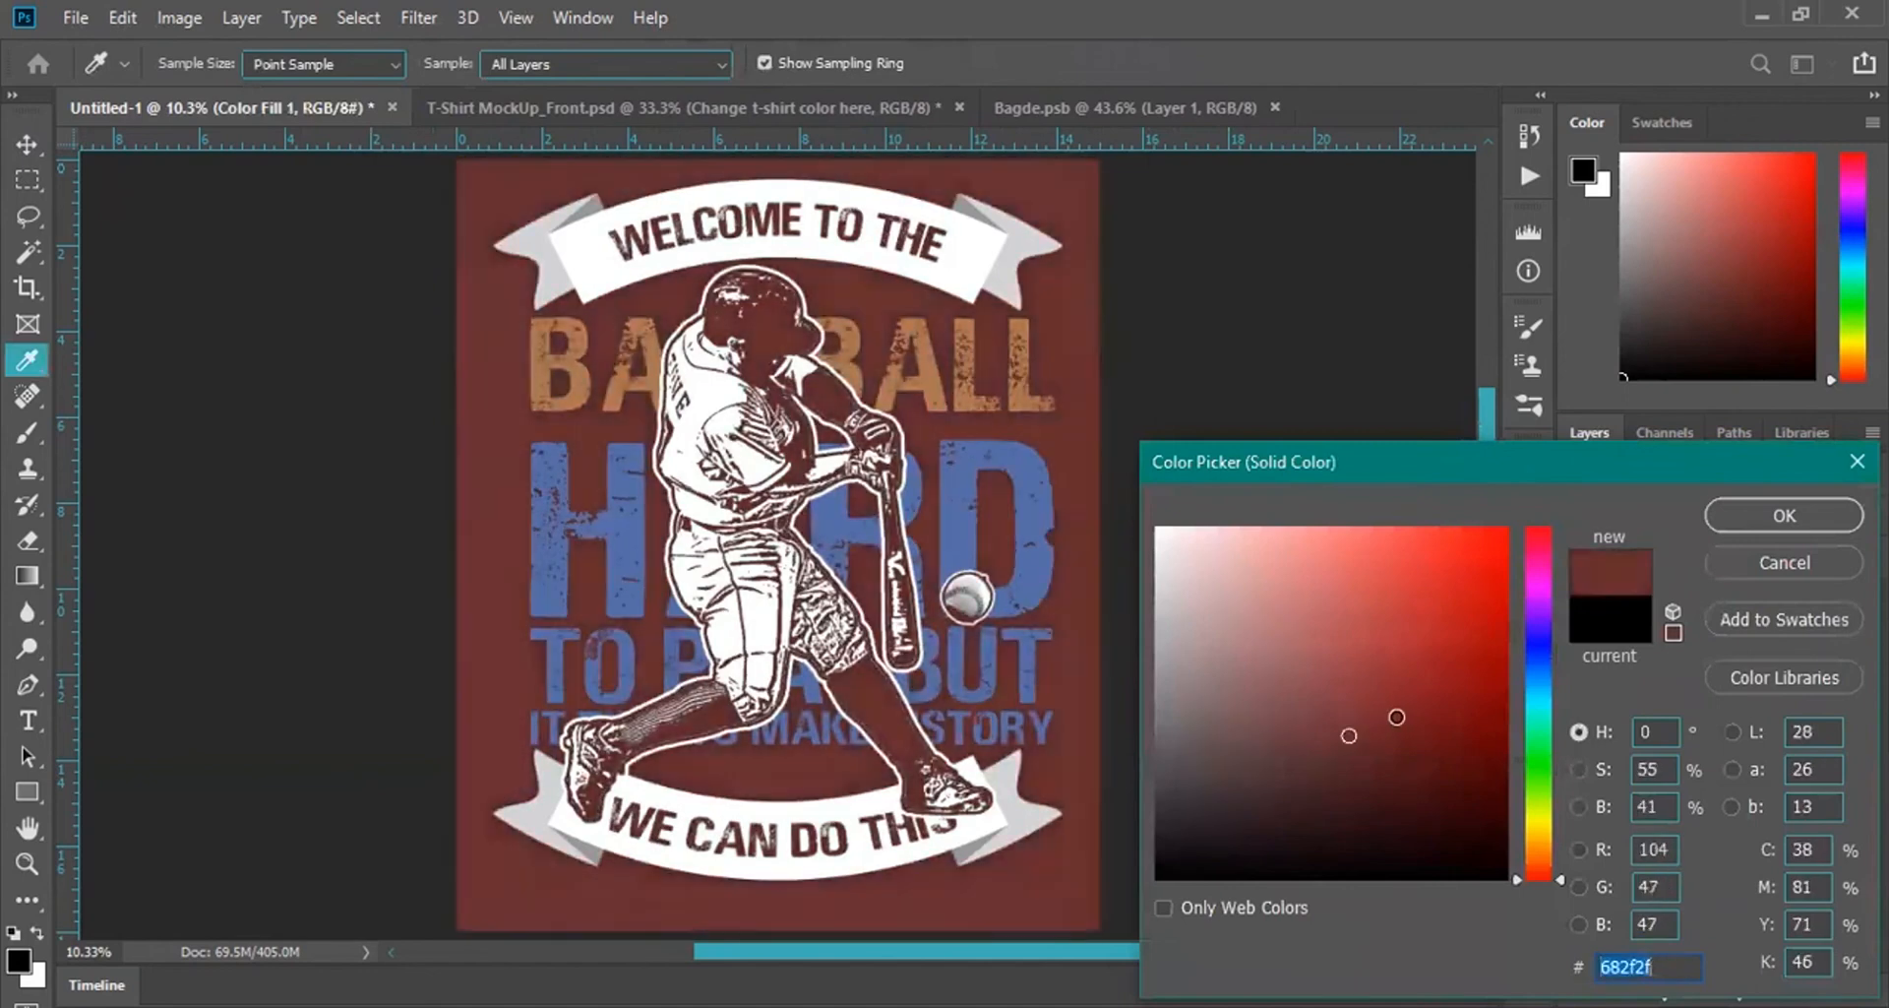
click(1233, 728)
click(1164, 763)
click(1261, 766)
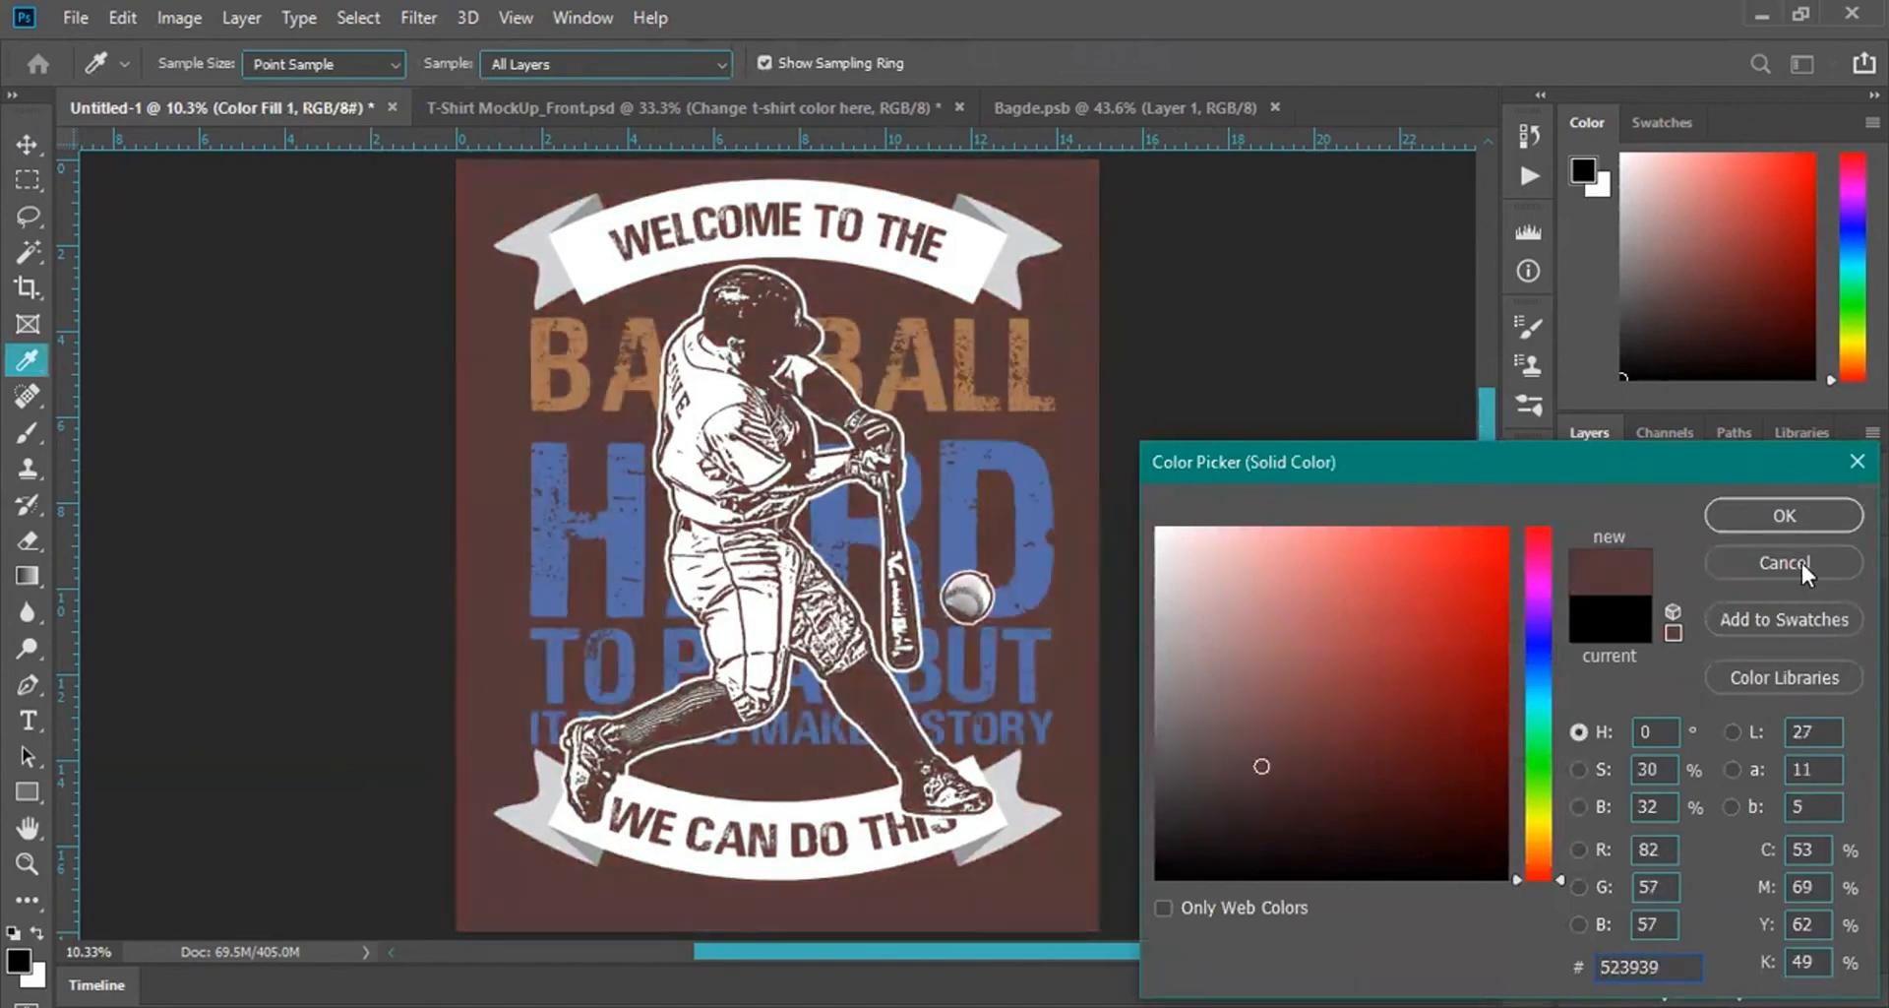
click(1791, 563)
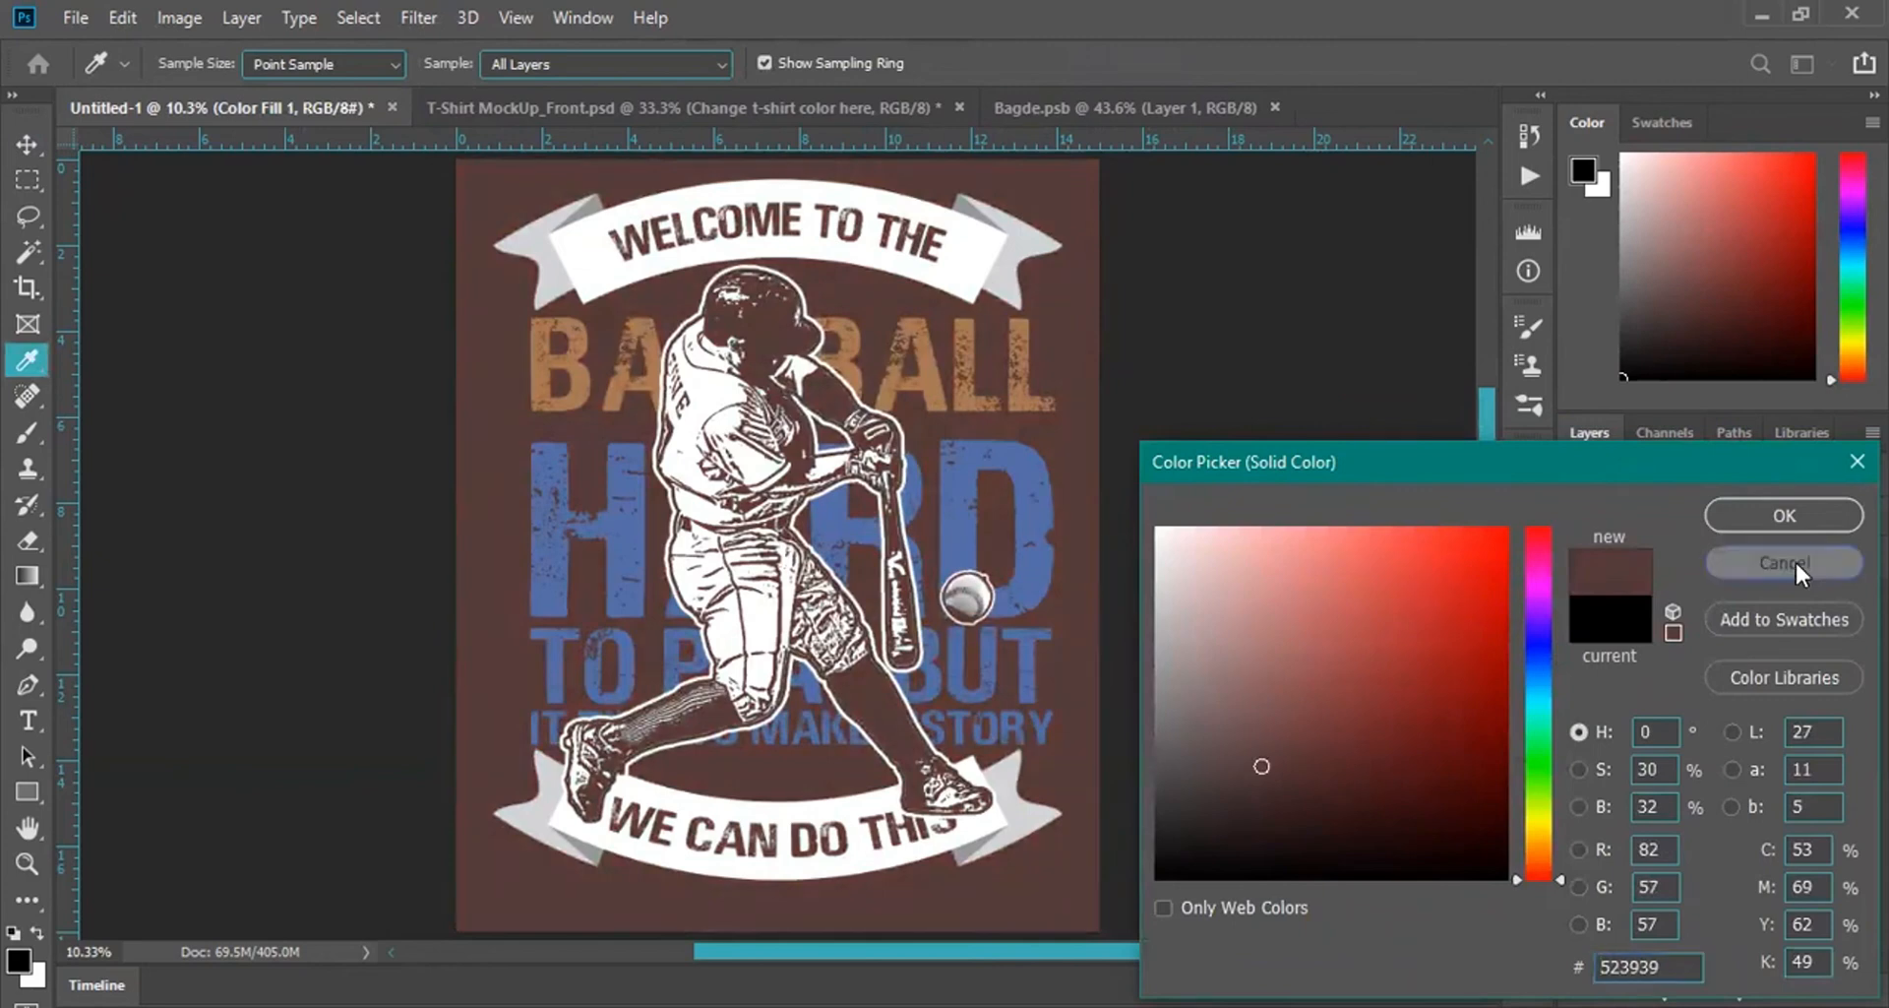